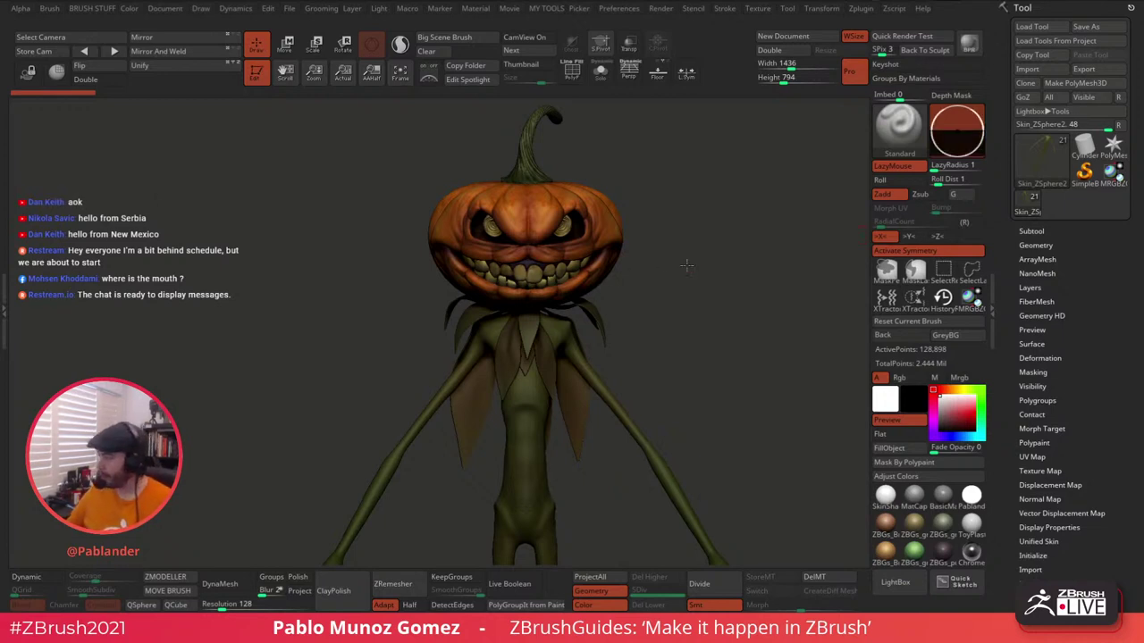
Examine the pumpkin-headed character from the front and side, from the stem down to the feet.
left_click_drag(667, 302, 664, 301, "shift")
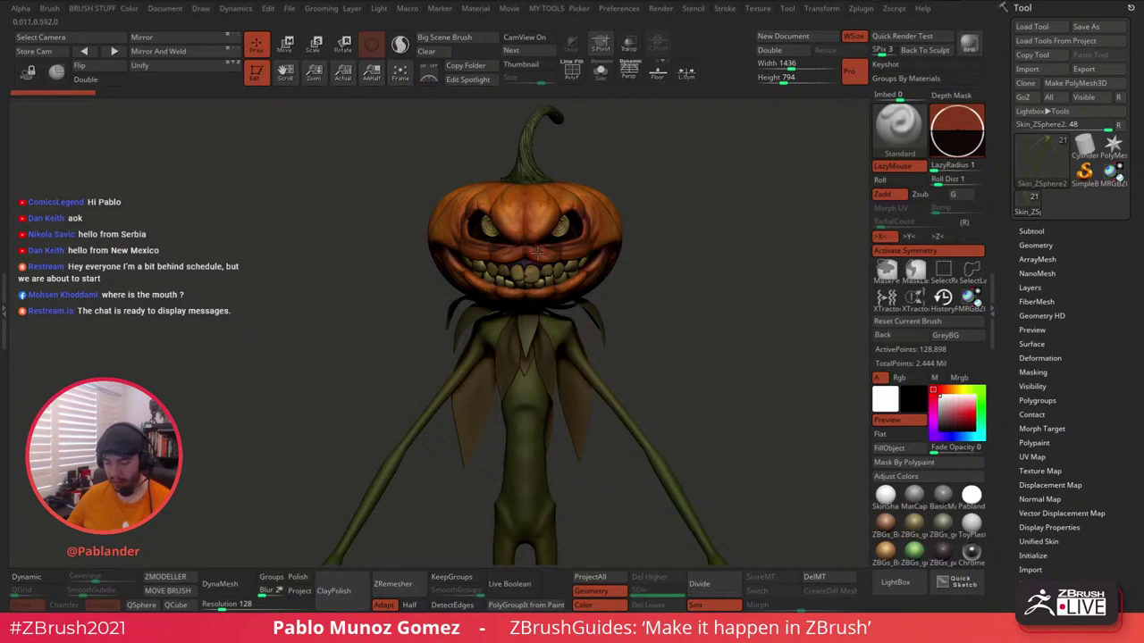
left_click_drag(624, 293, 569, 302)
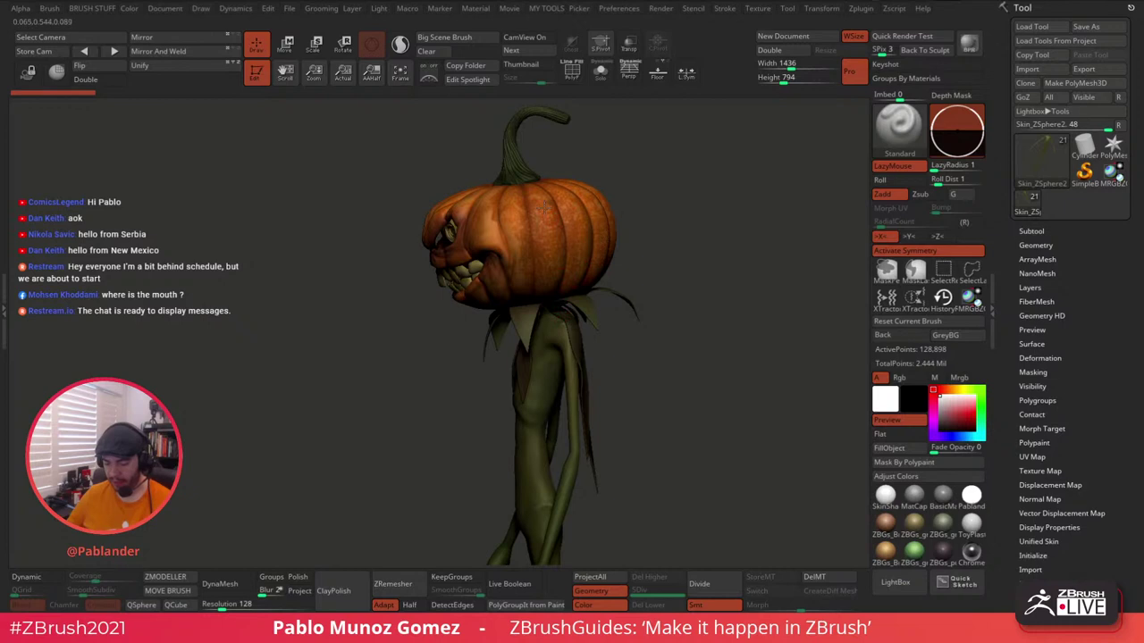
left_click_drag(536, 268, 613, 254)
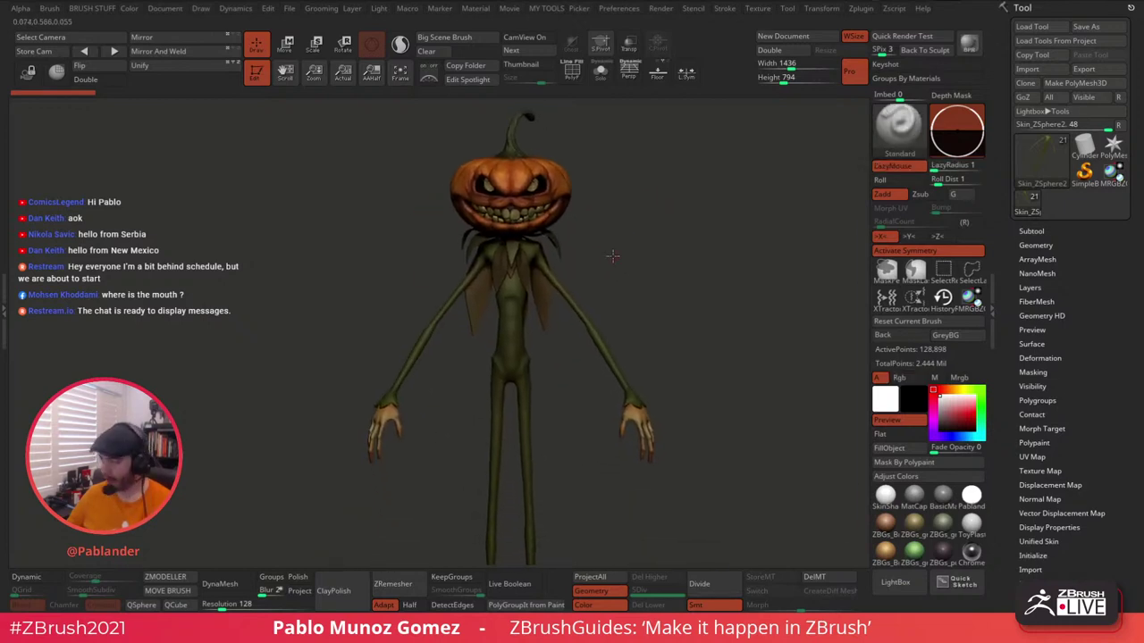
left_click_drag(608, 293, 575, 241)
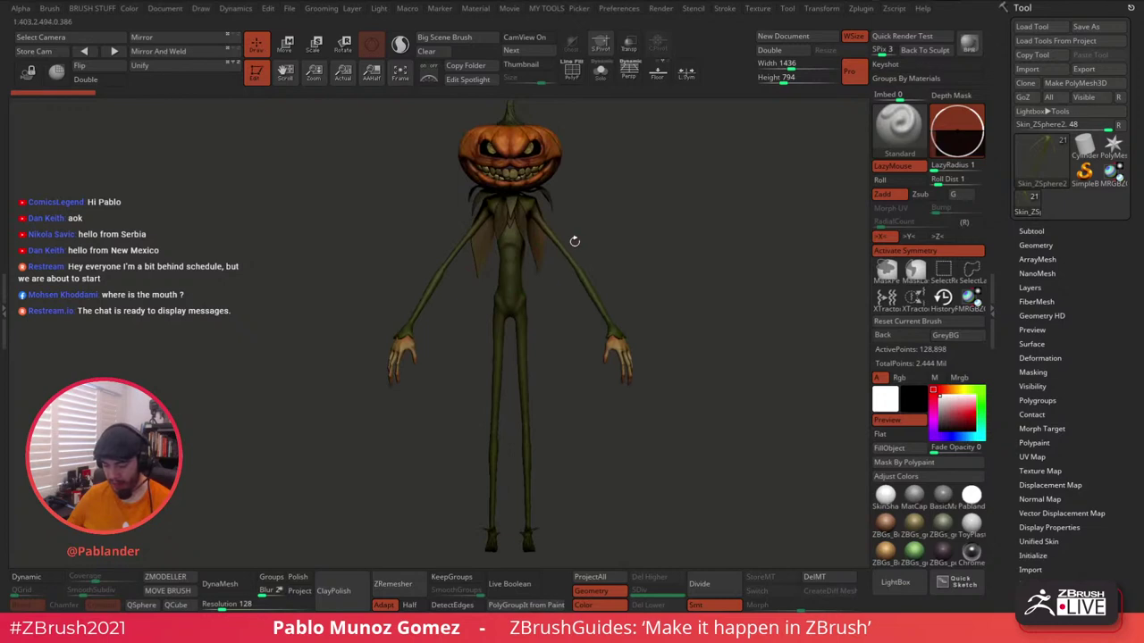
left_click_drag(552, 290, 567, 323, "alt")
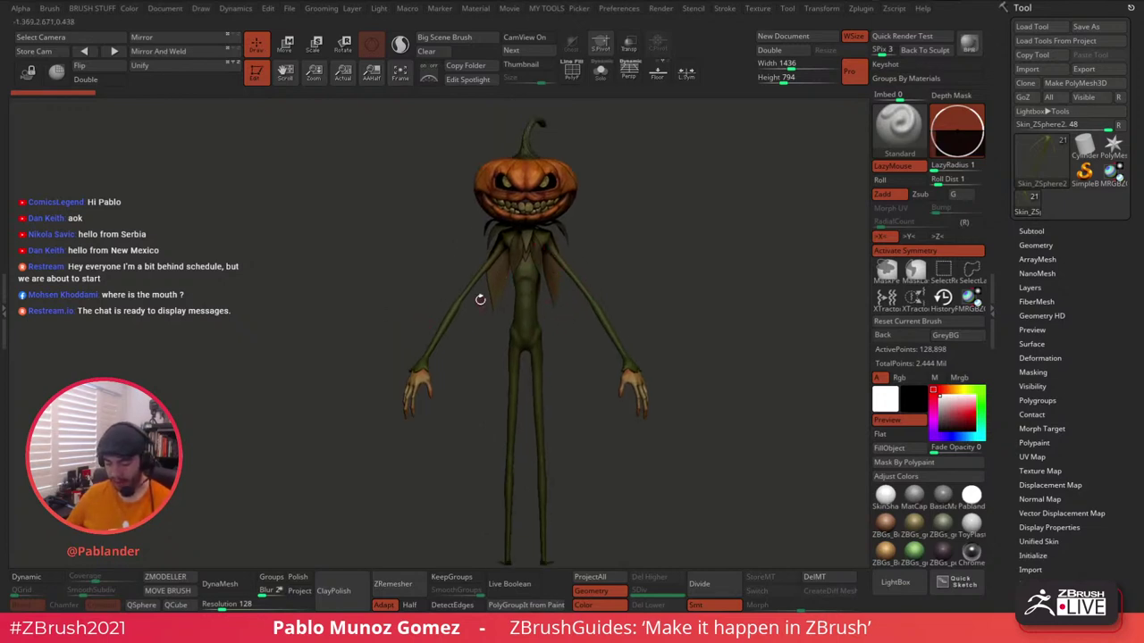
right_click_drag(521, 276, 547, 272, "ctrl")
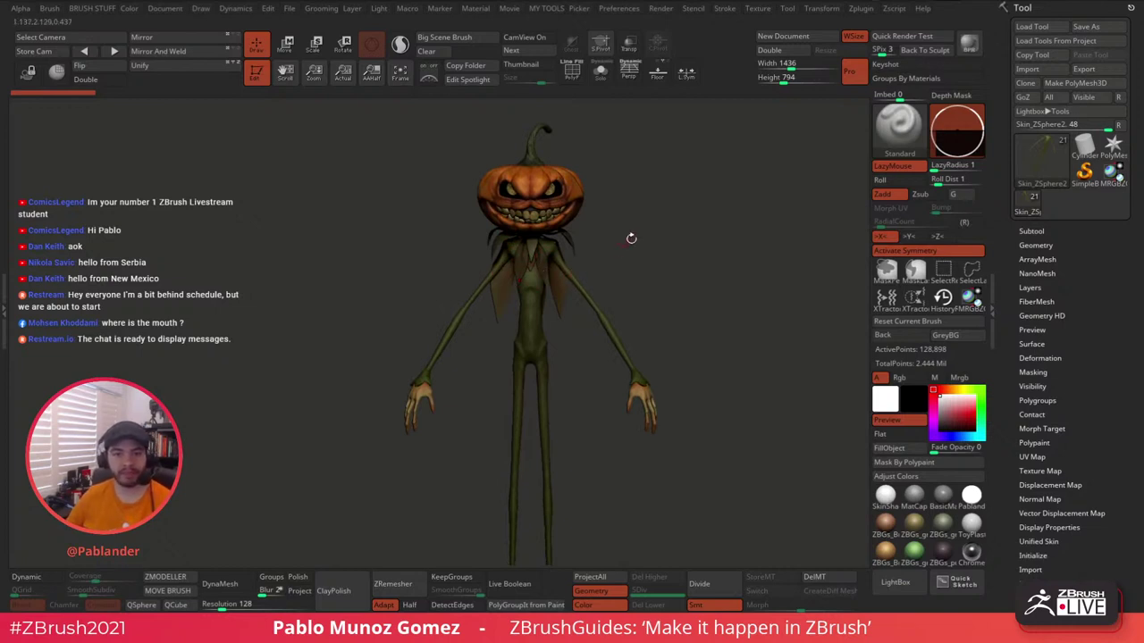
left_click_drag(647, 206, 649, 214, "alt")
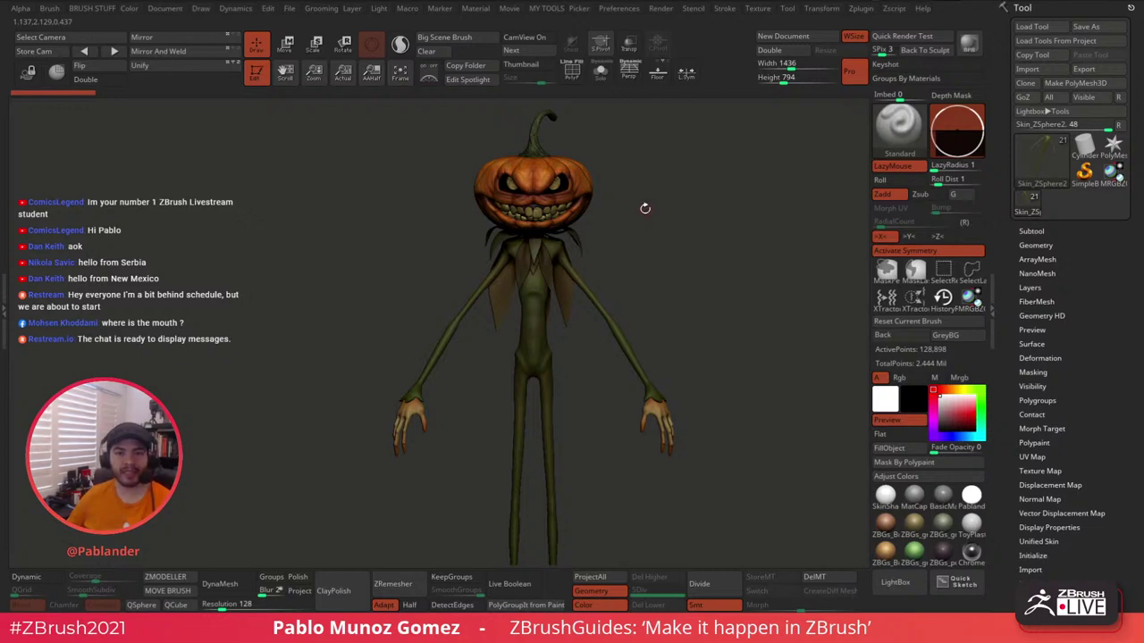
left_click_drag(629, 220, 657, 230, "alt")
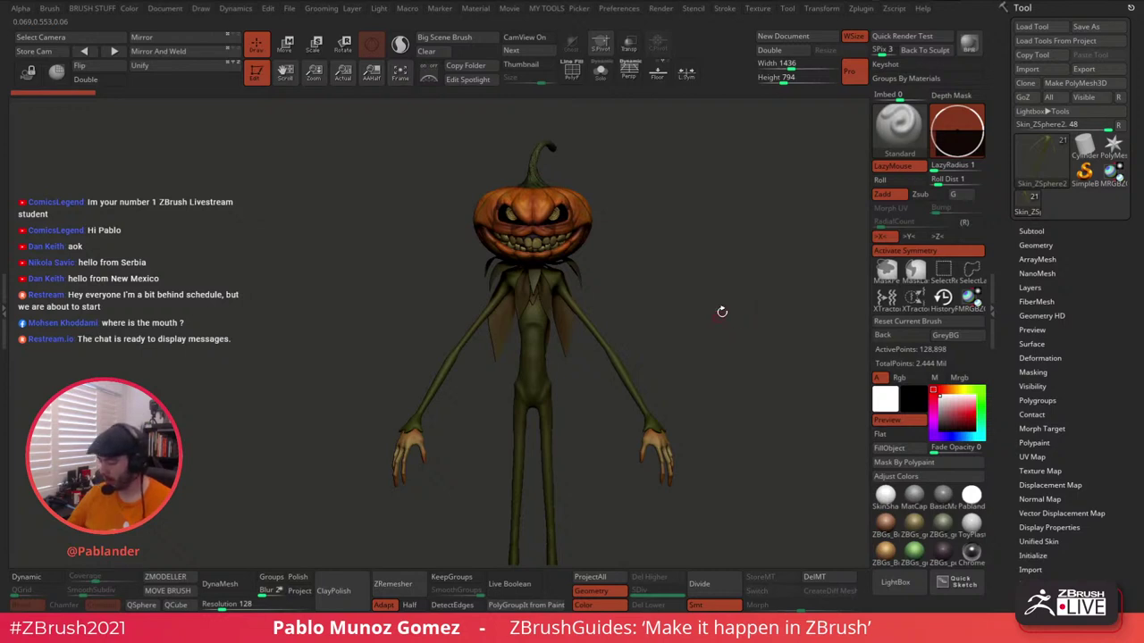
Append a Plane3D mesh as a new subtool of the pumpkin character.
left_click(1031, 231)
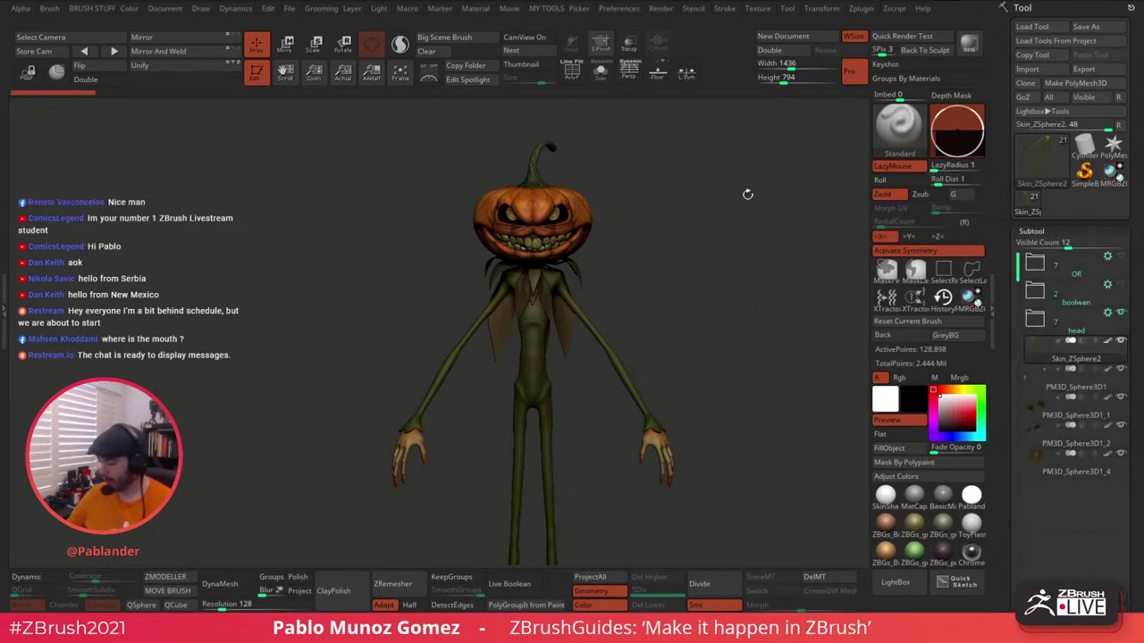
left_click_drag(720, 239, 679, 187, "alt")
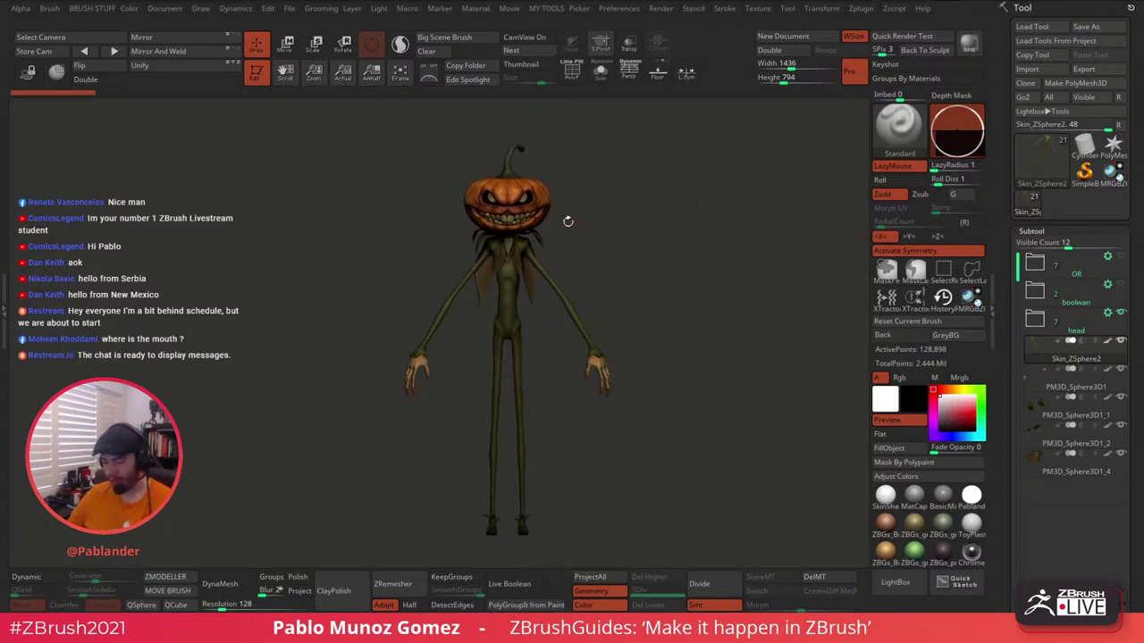
mouse_move(662, 197)
left_mouse_down()
mouse_move(577, 208)
mouse_move(661, 212)
left_mouse_up()
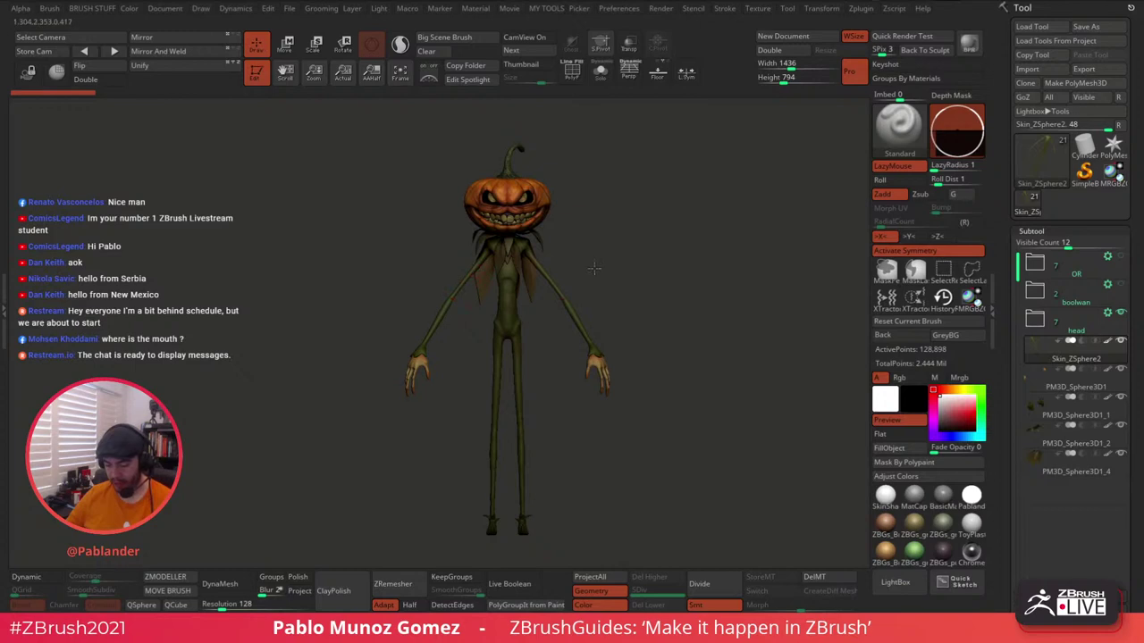
left_click_drag(594, 270, 624, 259)
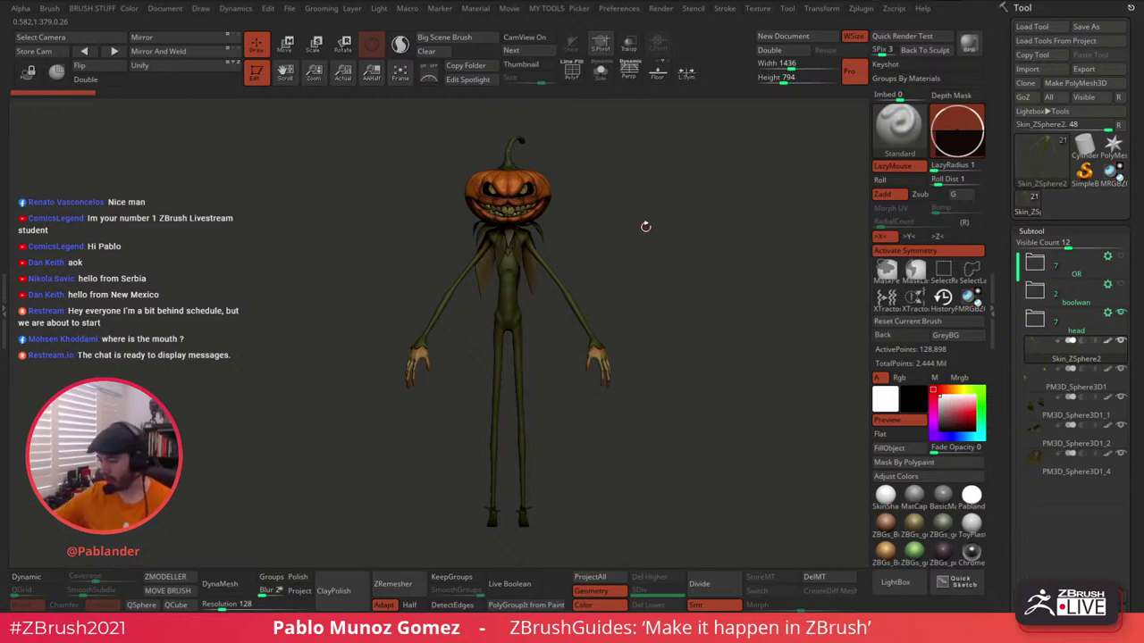
left_click_drag(696, 315, 697, 308, "alt")
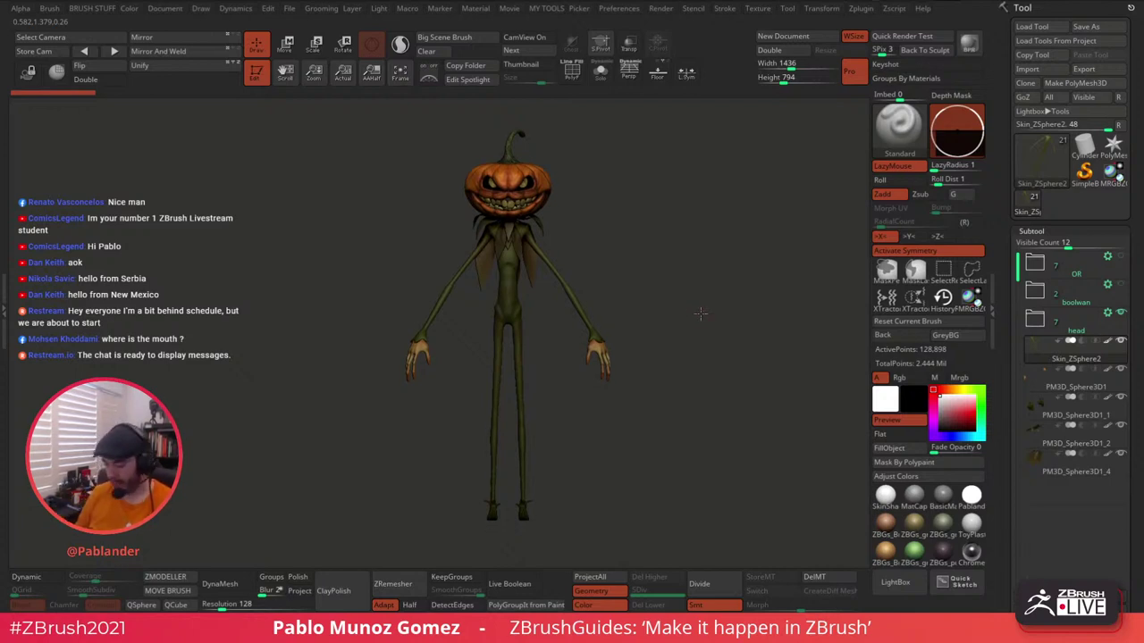
left_click_drag(1008, 279, 1007, 228)
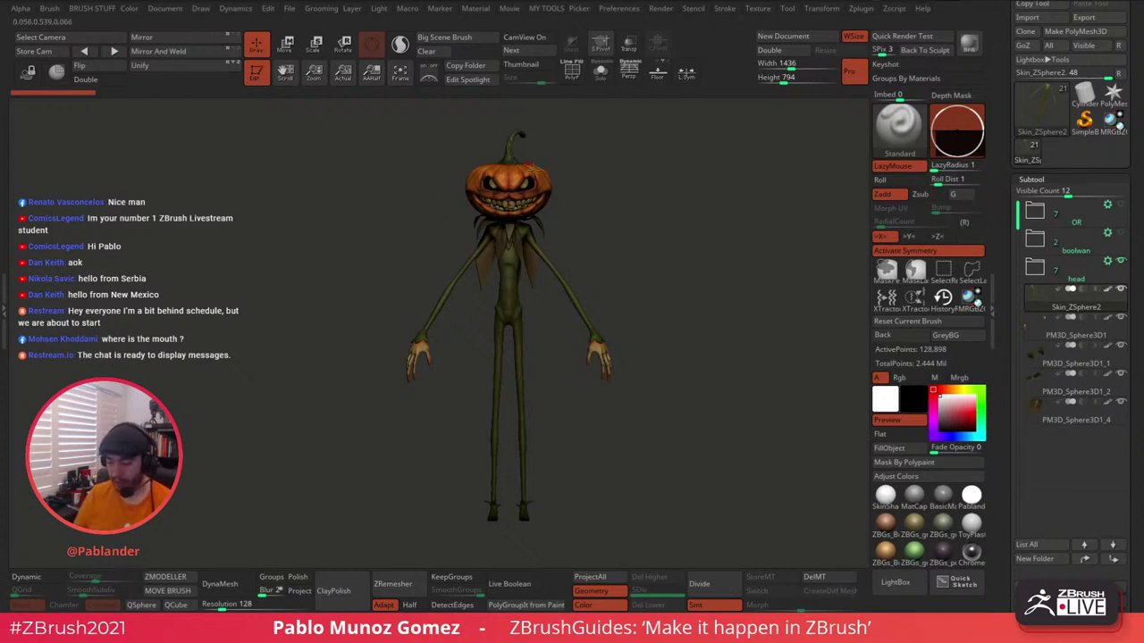
left_click_drag(1007, 304, 1010, 237)
scroll(1037, 358, "down", 2)
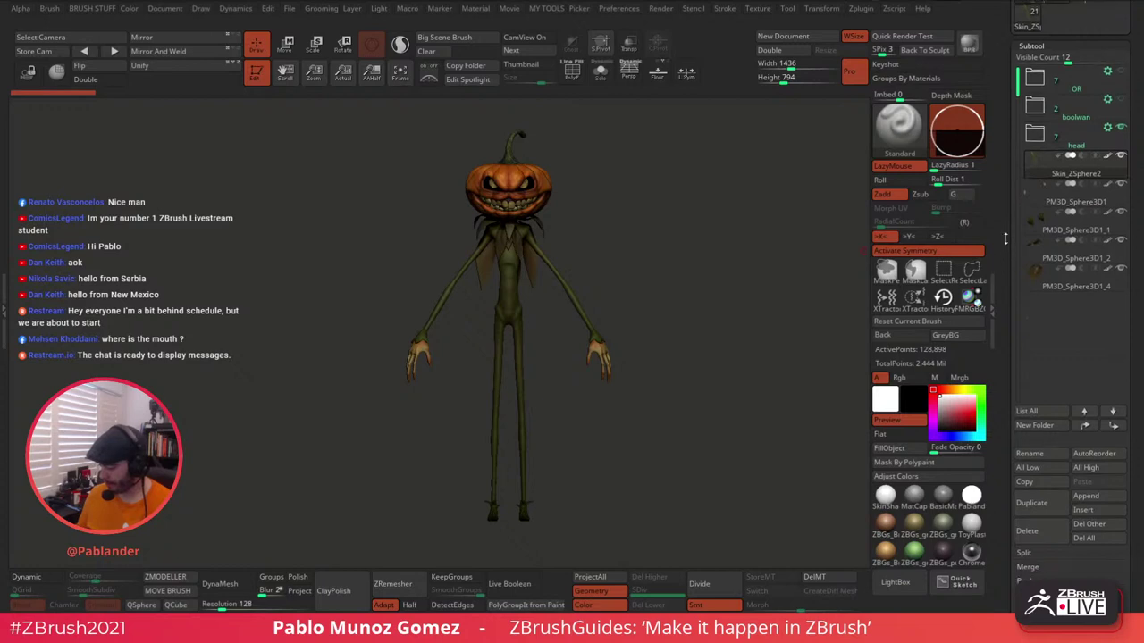
left_click(1097, 430)
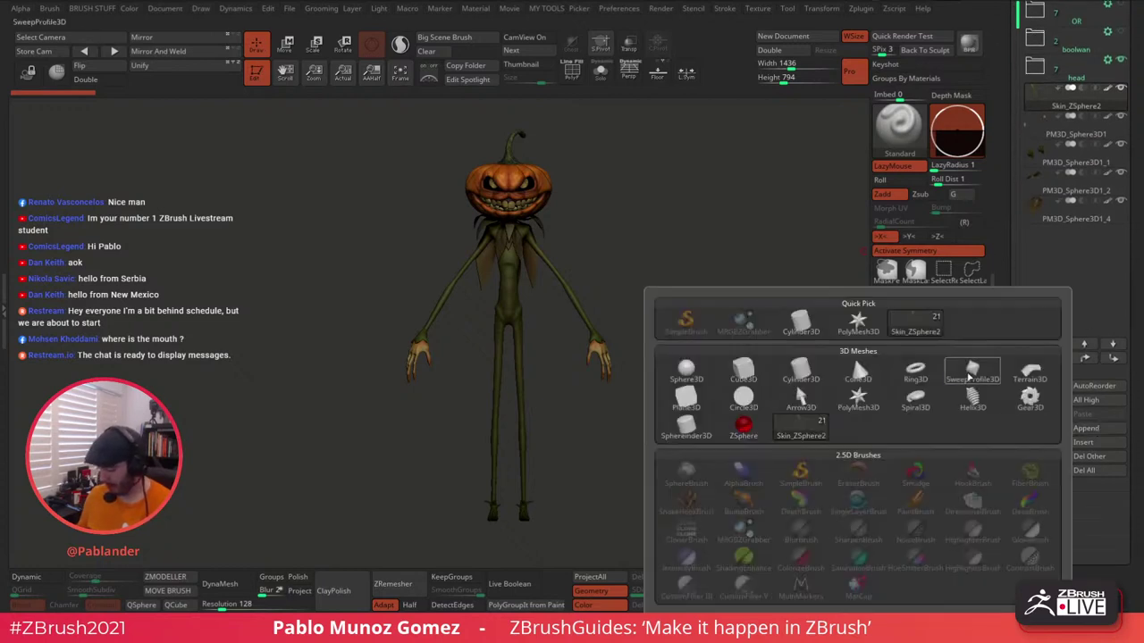
left_click(696, 404)
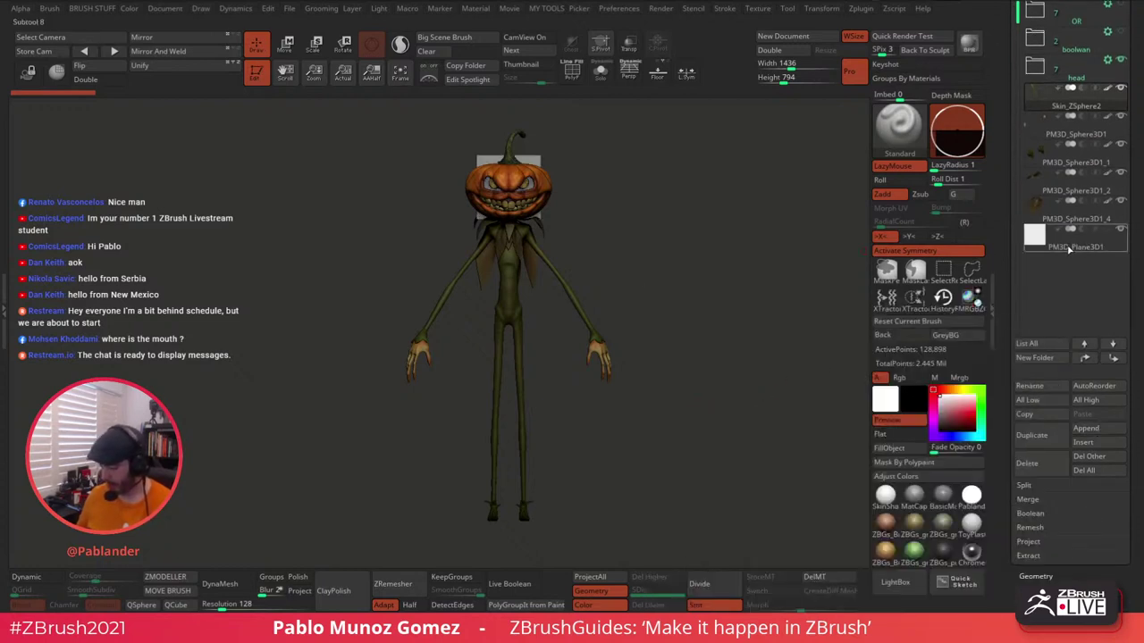
Make the appended plane the active subtool, isolate it with Solo, and turn on its polyframe.
left_click(600, 72)
left_click_drag(604, 218, 636, 352, "alt")
left_click(572, 71)
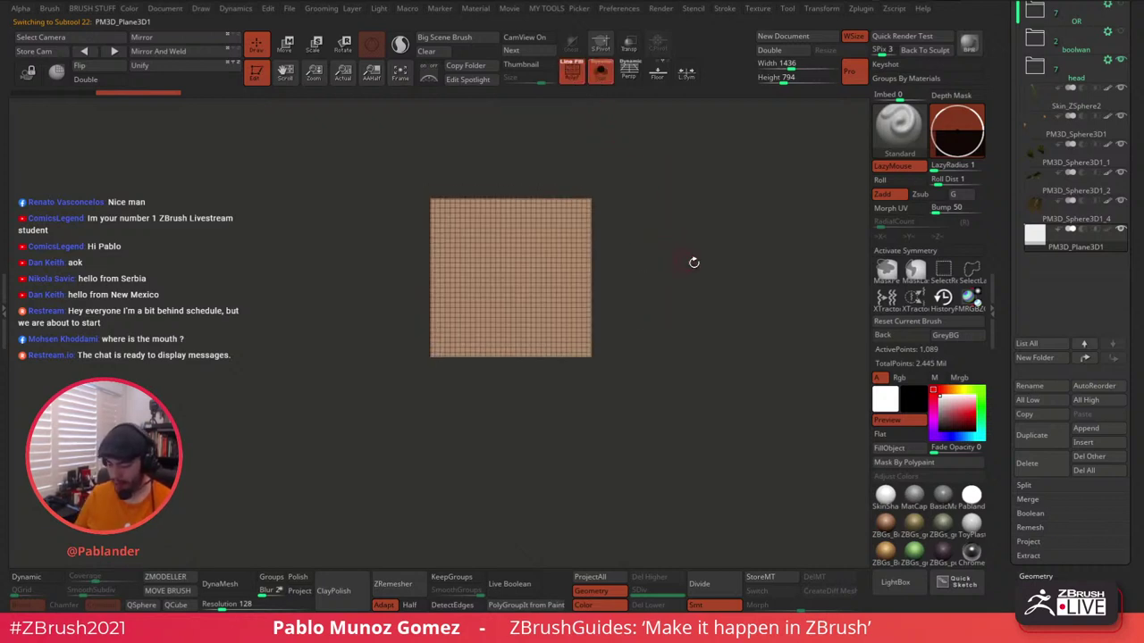
Reconstruct lower subdivision levels of the plane until it is a grid of four by four polygons.
left_click_drag(1011, 259, 1011, 17)
left_click(1037, 220)
left_click_drag(1007, 339, 1008, 109)
left_click_drag(1006, 158, 994, 276)
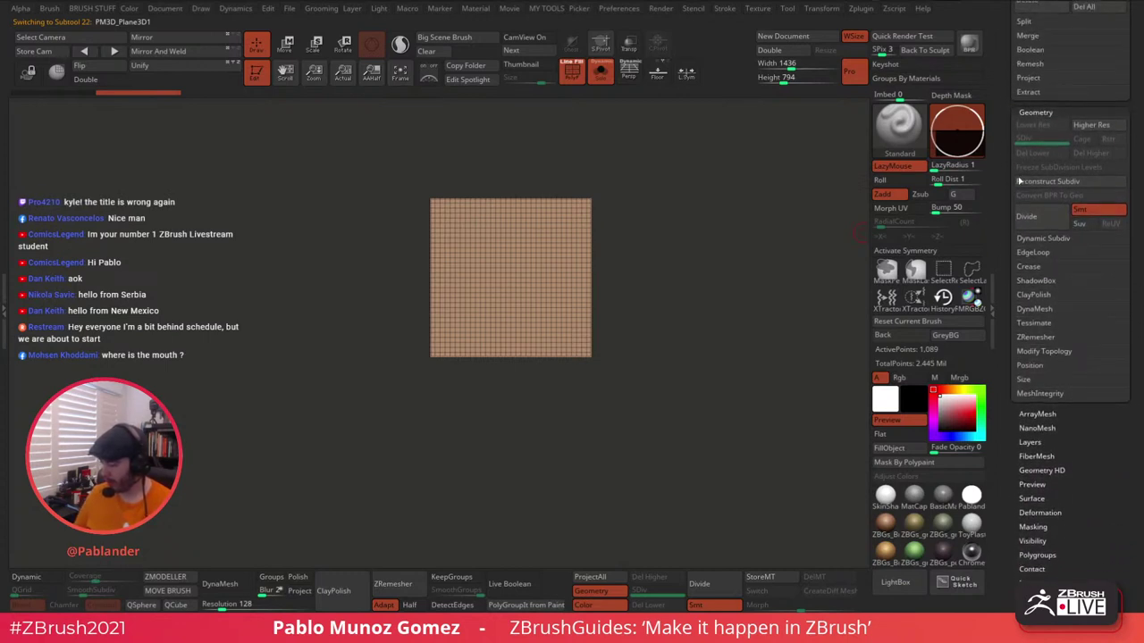
left_click(1077, 182)
left_click(1077, 183)
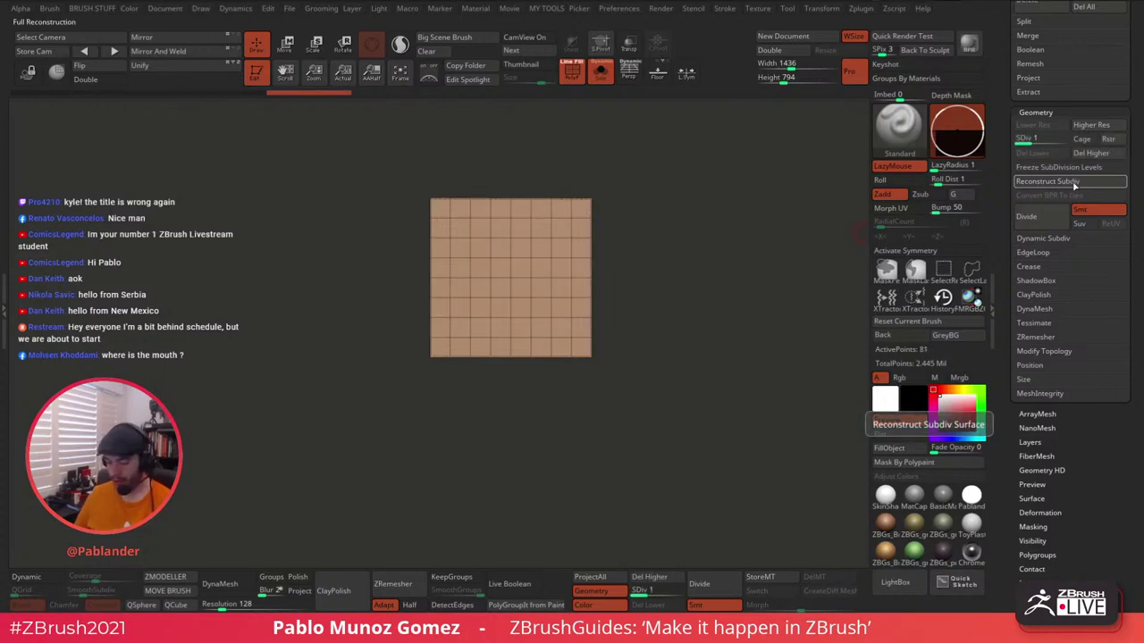
left_click(1076, 183)
left_click(1080, 183)
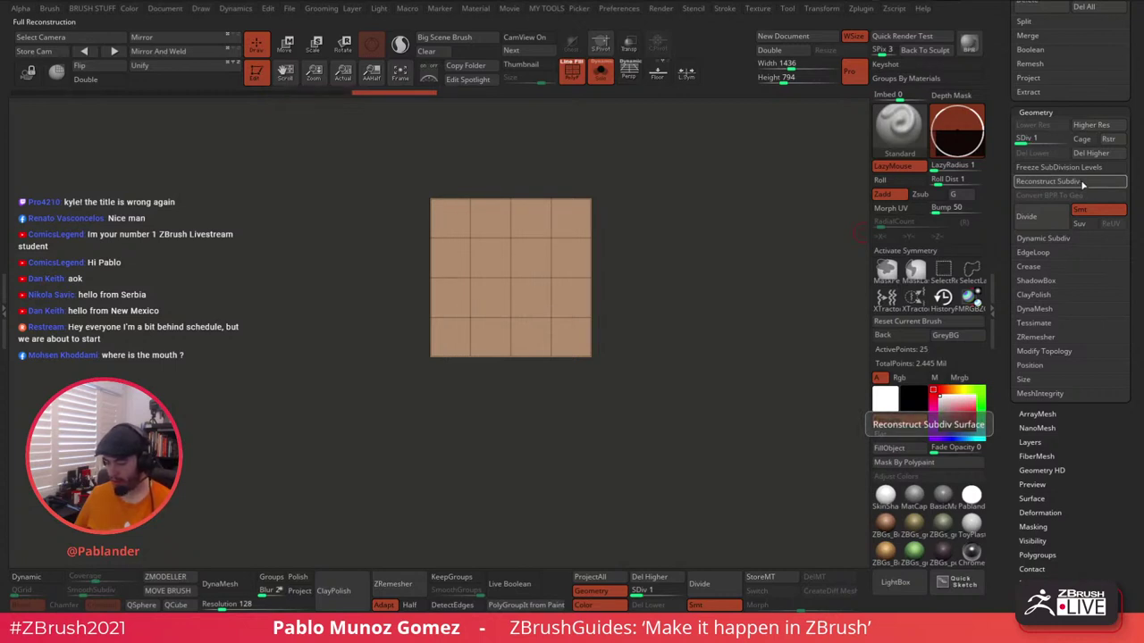
Scale the plane along Y to stretch it into a tall, narrow vertical strip.
left_click_drag(700, 349, 681, 306, "alt")
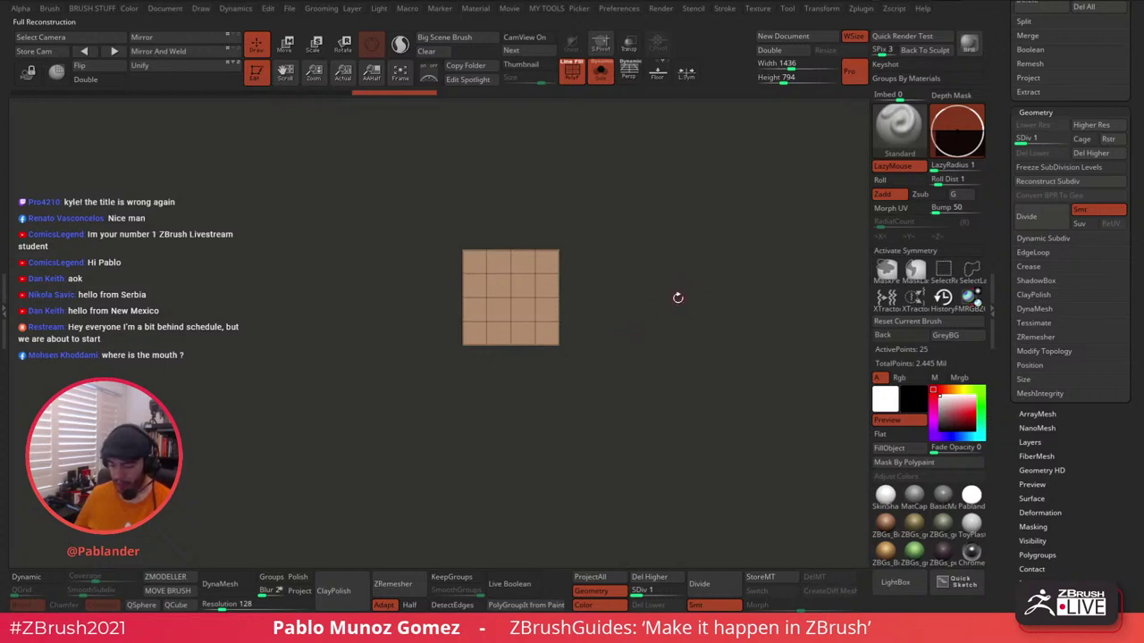
left_click(286, 43)
left_click_drag(645, 202, 681, 219, "alt")
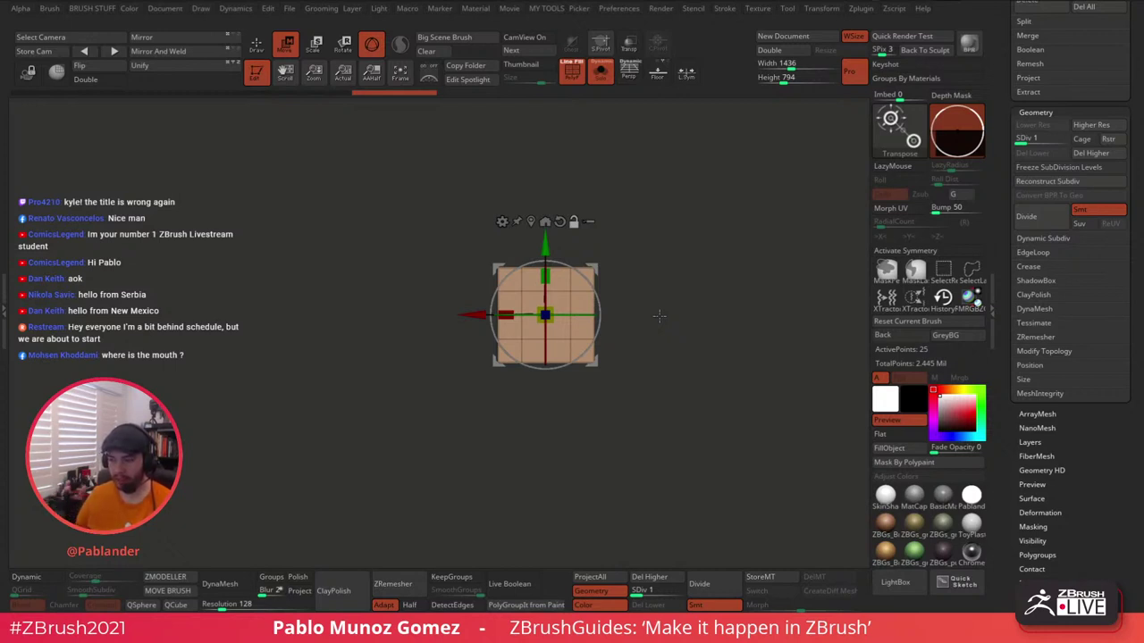
mouse_move(662, 275)
left_mouse_down("alt")
mouse_move(633, 267)
mouse_move(645, 264)
left_mouse_up("alt")
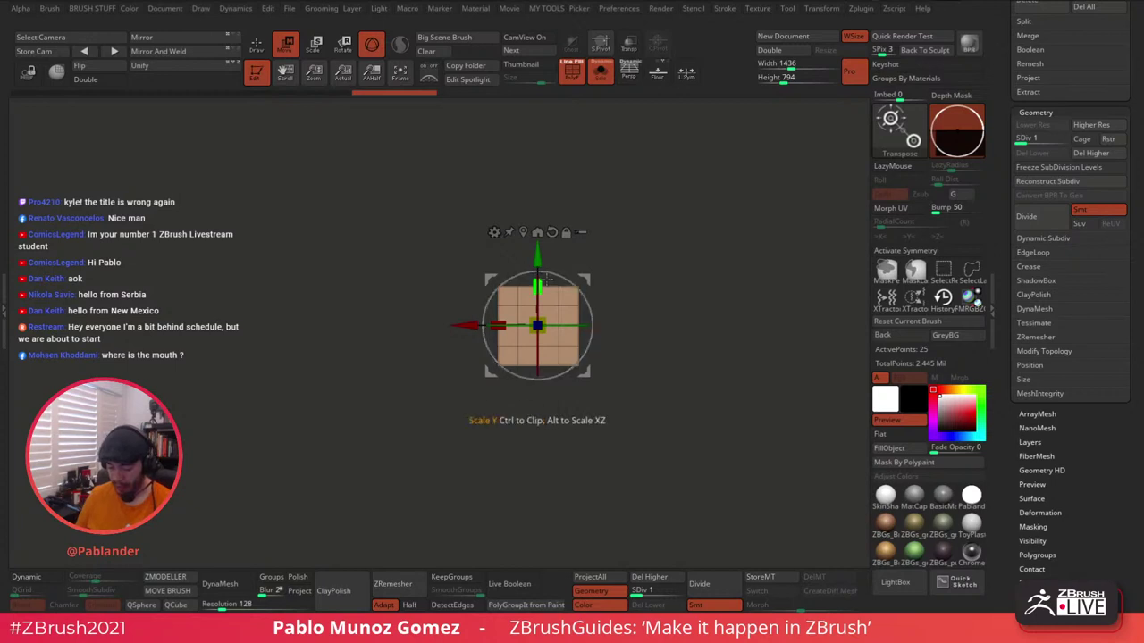
left_click_drag(538, 285, 548, 183)
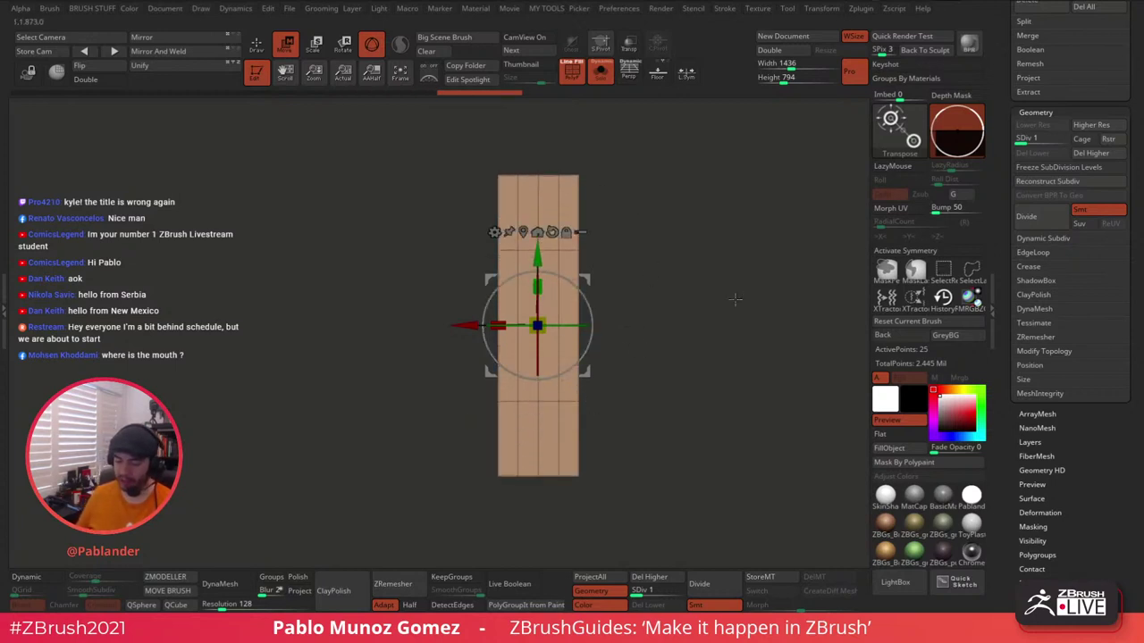
left_click_drag(694, 300, 679, 284, "alt")
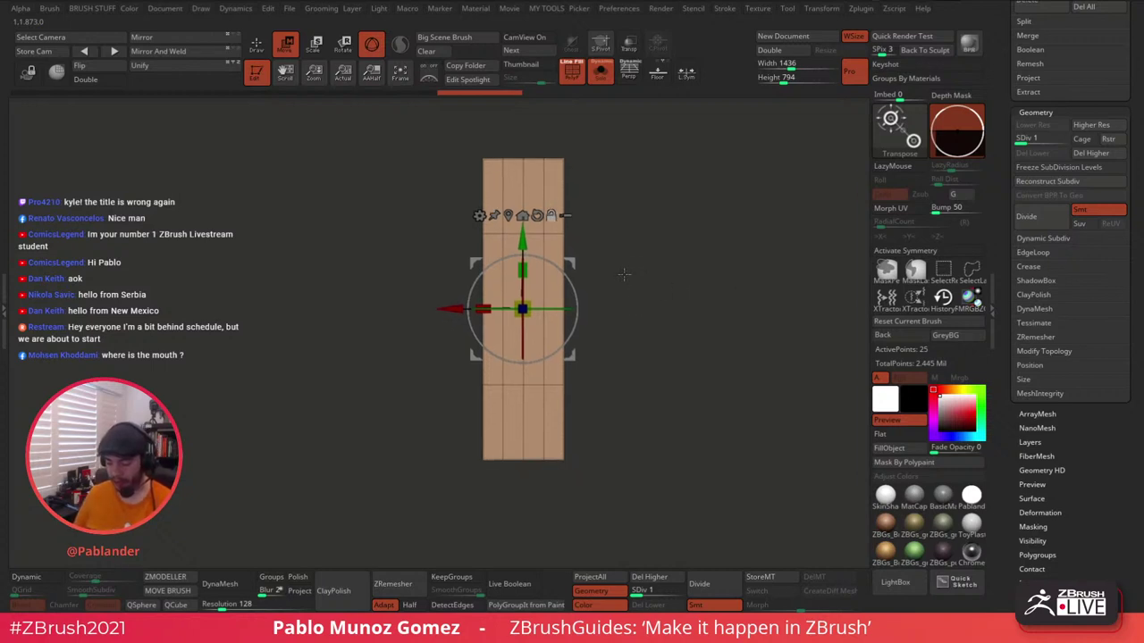
Fine-tune the strip's Y scale so its height is about four times its width.
left_click_drag(523, 270, 523, 263)
left_click_drag(647, 220, 647, 229, "alt")
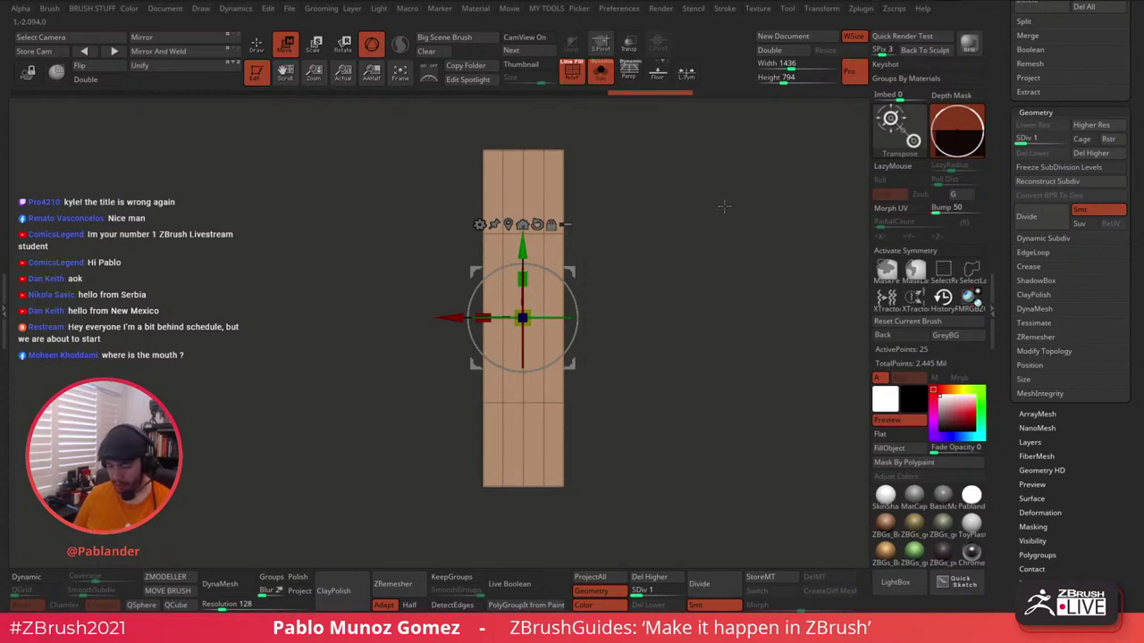
left_click(259, 49)
left_click_drag(653, 218, 677, 224, "alt")
left_click(286, 45)
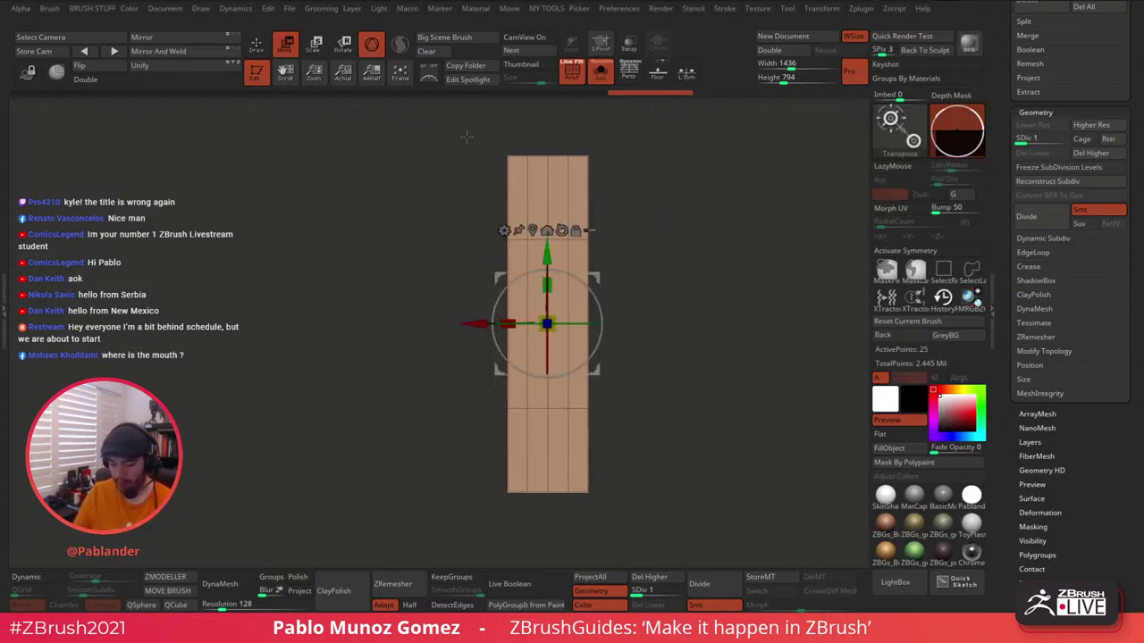
left_click_drag(547, 286, 547, 293)
left_click(258, 49)
left_click_drag(694, 260, 667, 270, "alt")
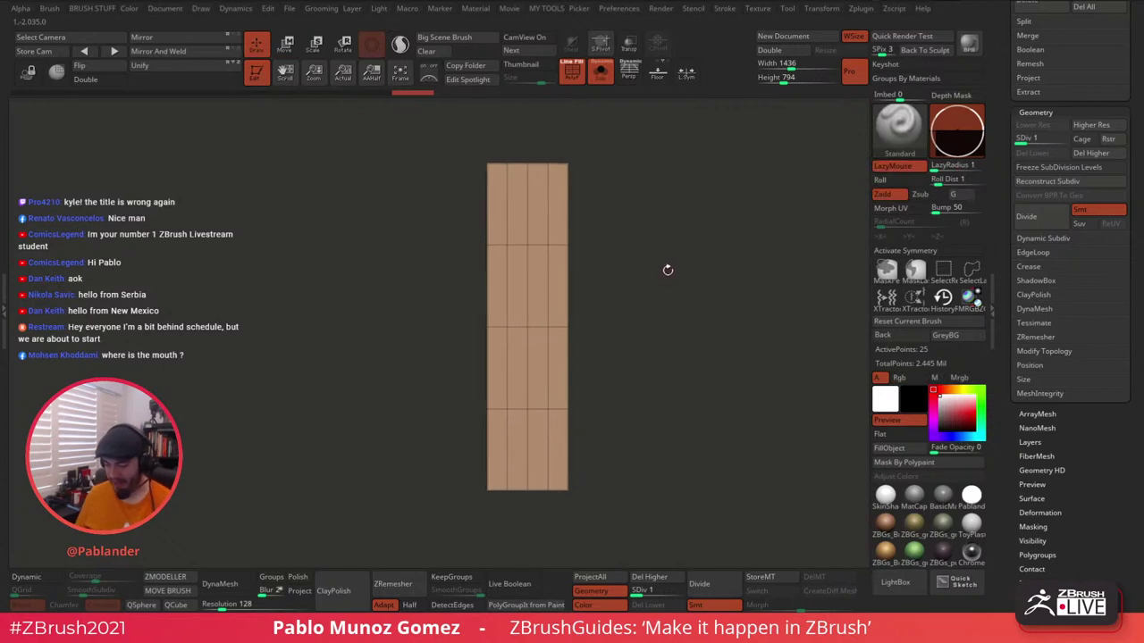
Set the ZModeler brush's edge action to Insert with Multiple EdgeLoops as the target.
left_click(165, 577)
key("space")
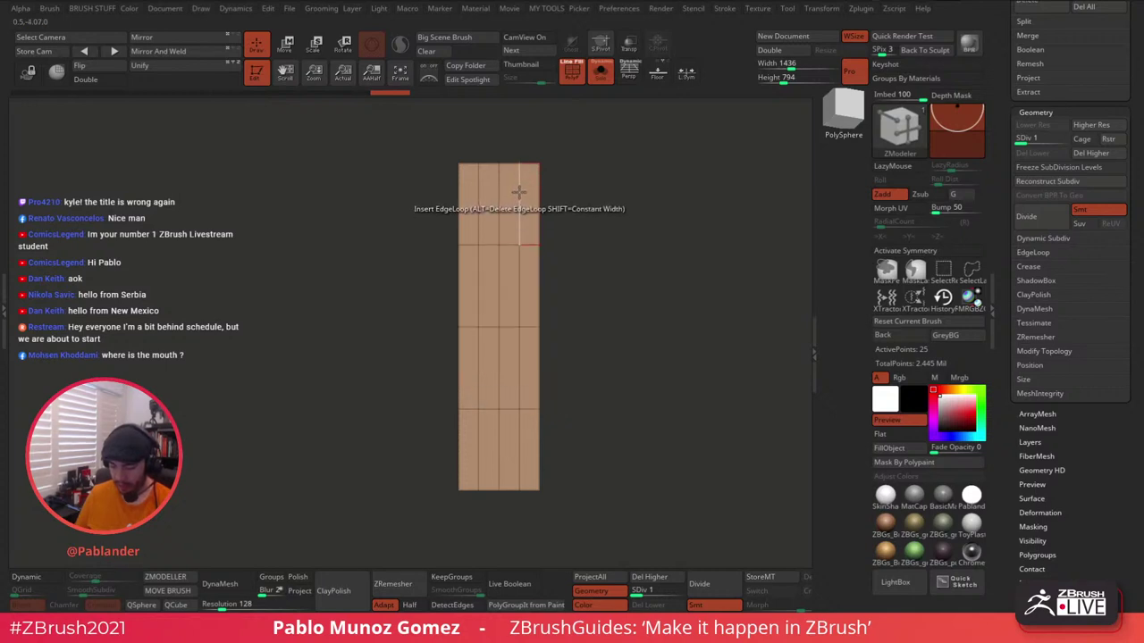
key("space")
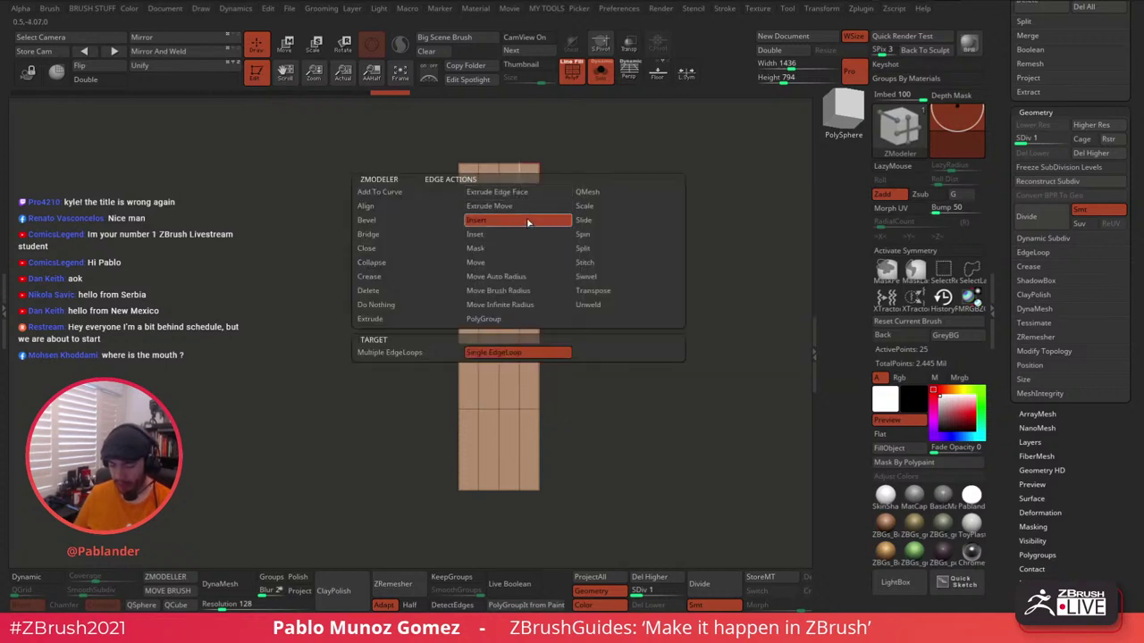
left_click(429, 353)
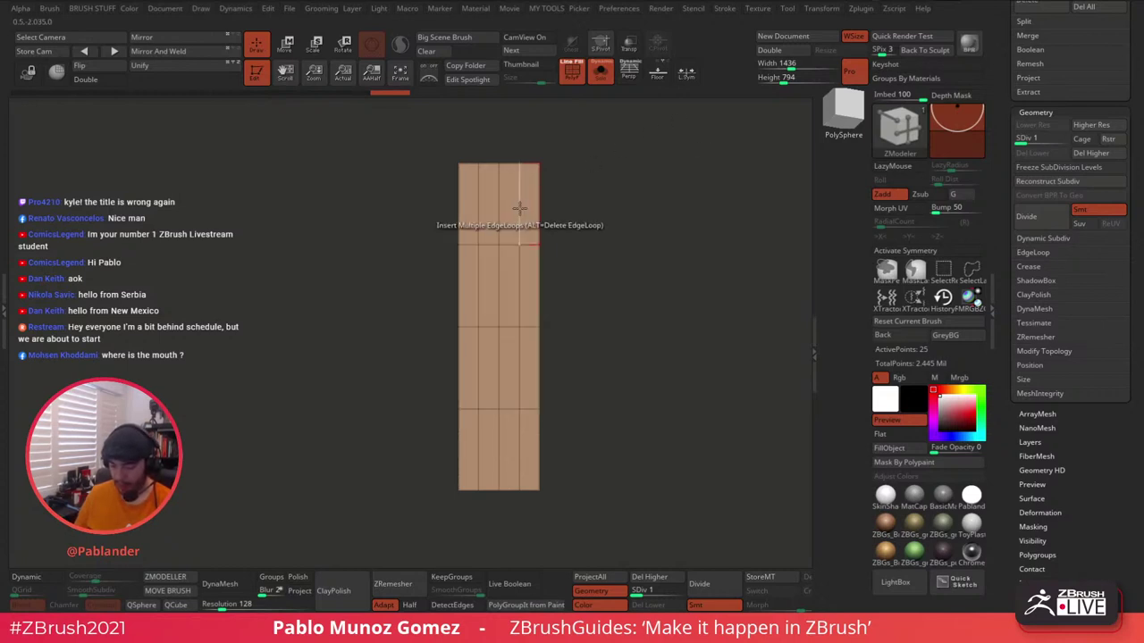
Delete the strip's higher subdivision levels and insert three evenly spaced horizontal edge loops across its top row.
left_click(519, 212)
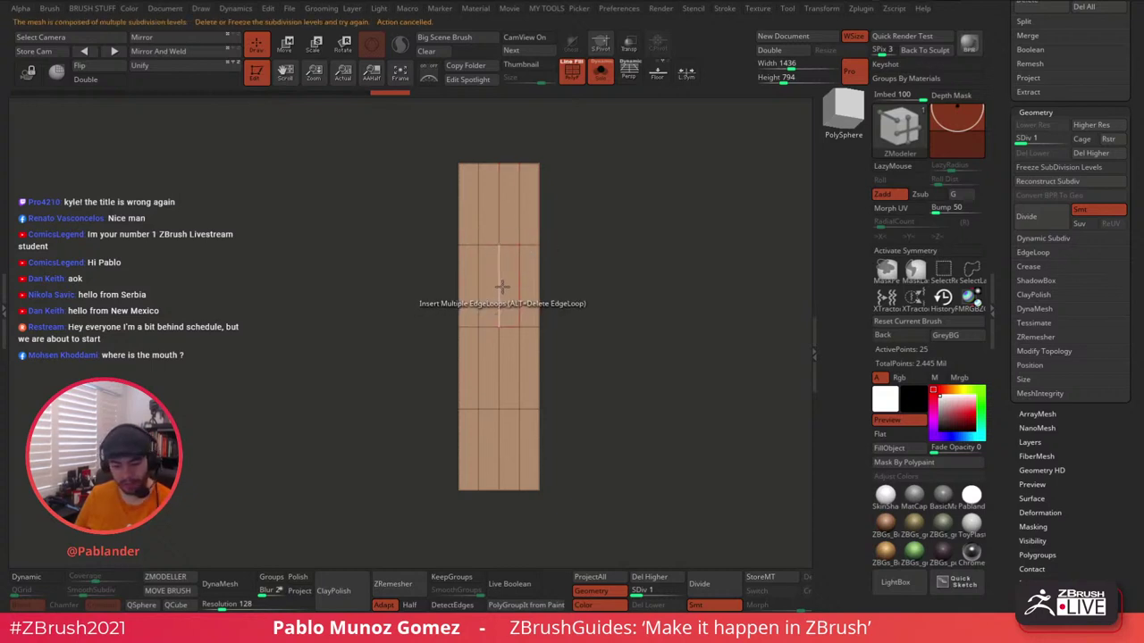
left_click(649, 576)
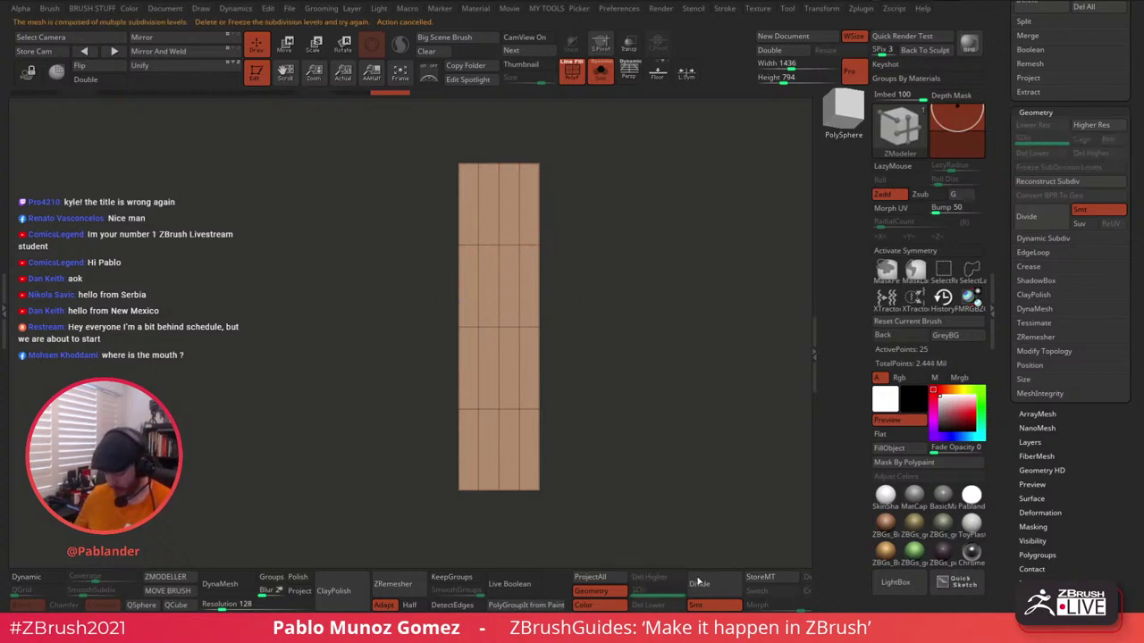
left_click_drag(518, 202, 551, 239)
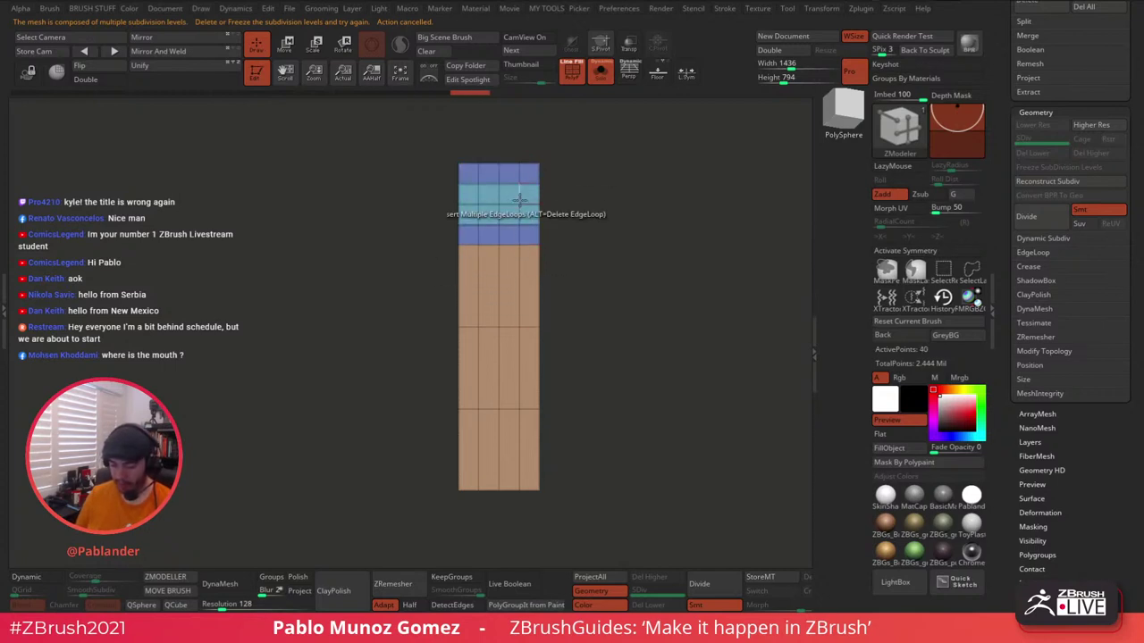
Insert three evenly spaced horizontal edge loops across each of the strip's remaining three rows.
left_click(520, 279)
left_click(518, 367)
left_click(518, 433)
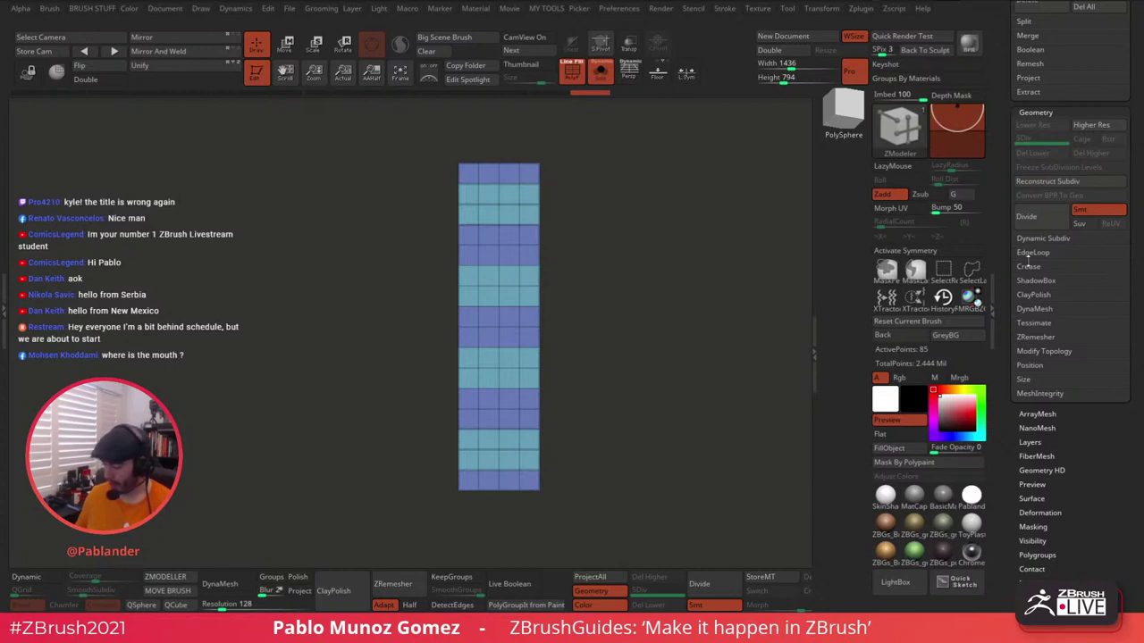
Crease all of the strip's edges and merge all its faces into a single polygroup.
left_click_drag(1032, 281, 1031, 264, "shift")
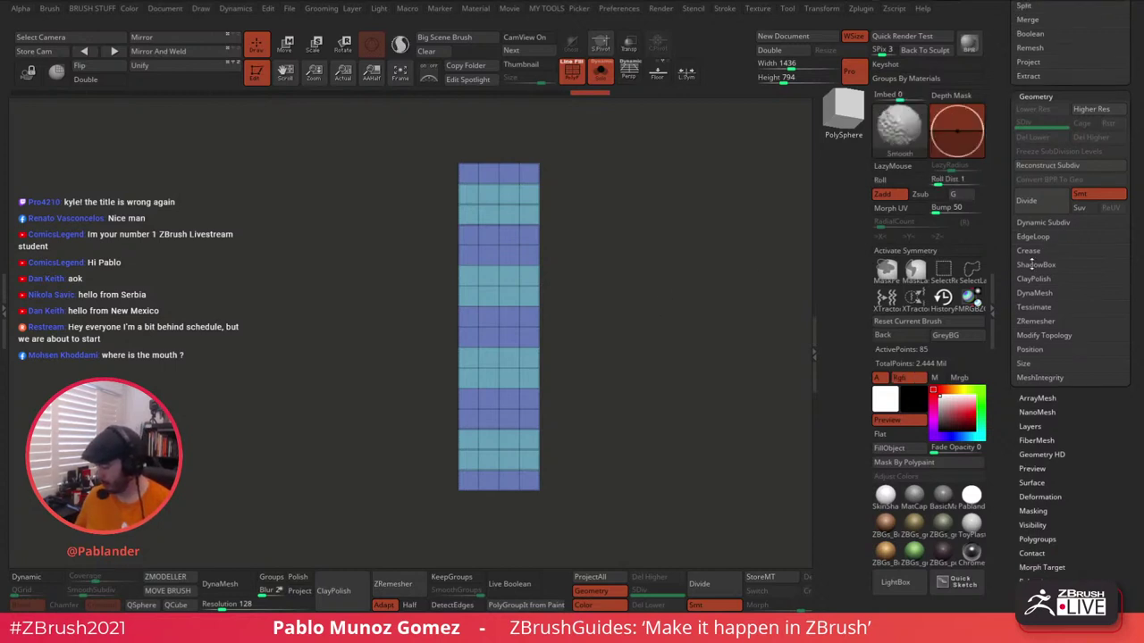
left_click(1023, 251)
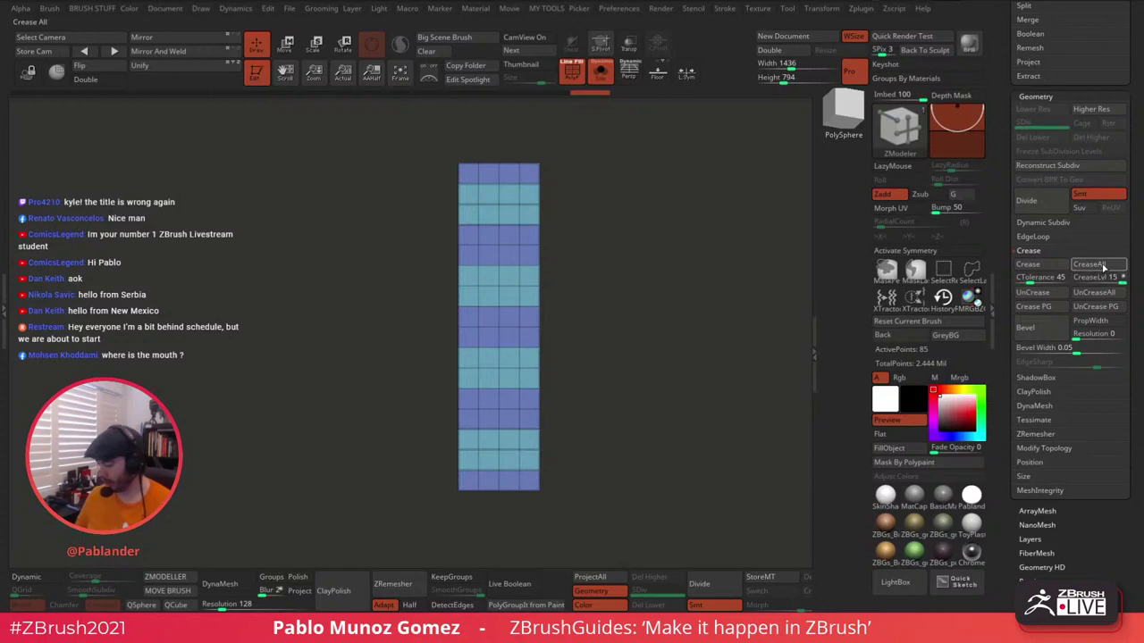
left_click(1104, 266)
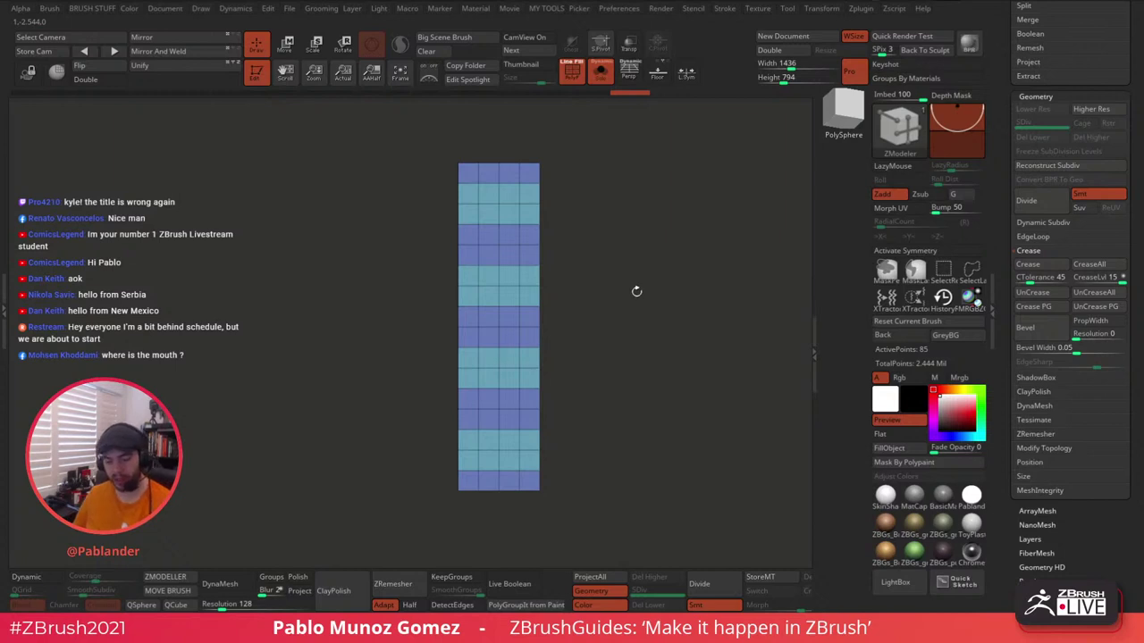
key("ctrl+w")
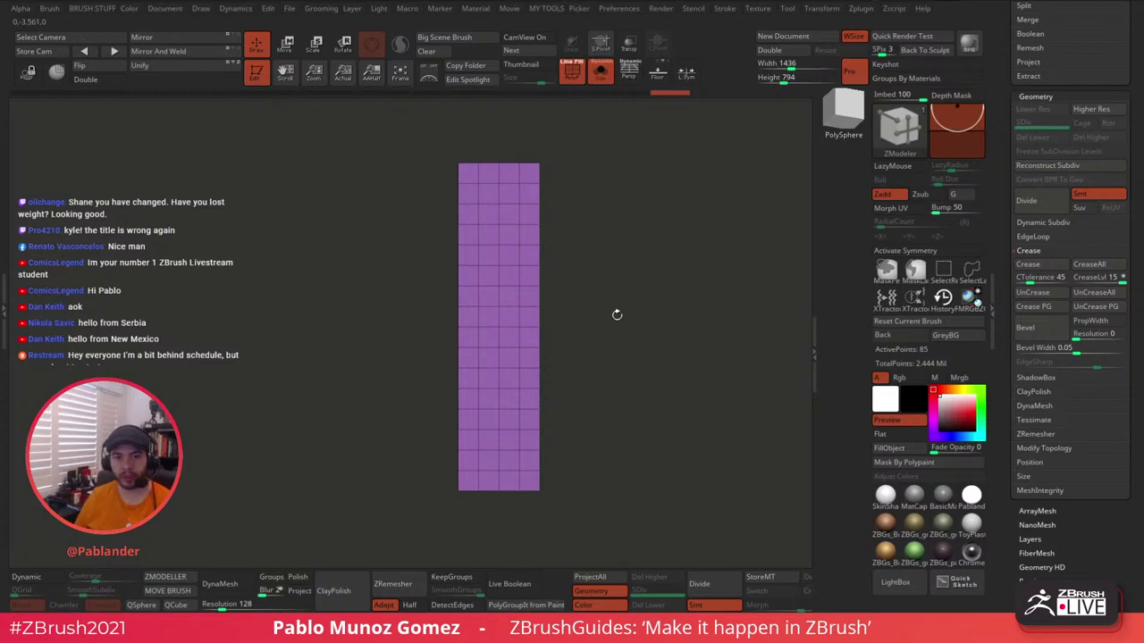
left_click_drag(617, 315, 605, 317)
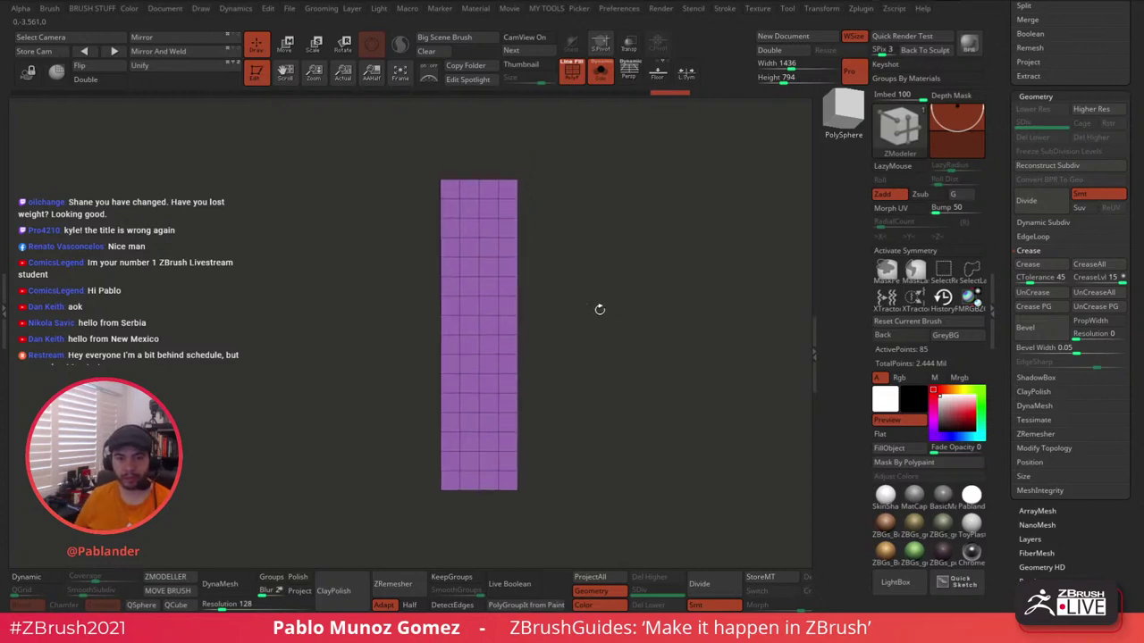
right_click_drag(613, 290, 619, 294, "ctrl")
right_click(619, 295)
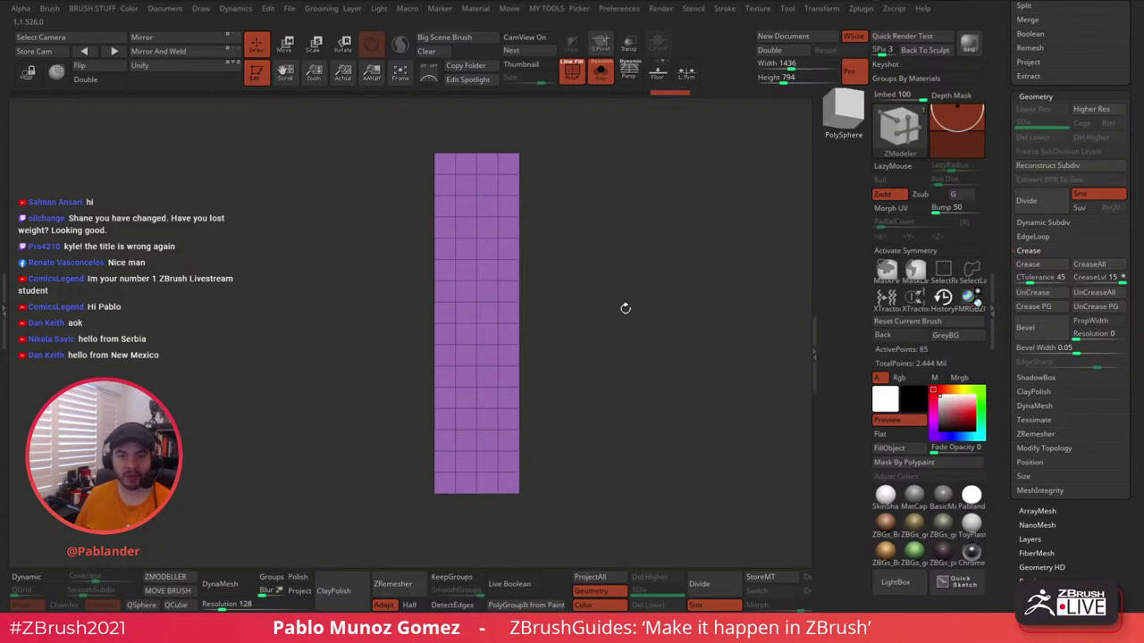
mouse_move(637, 312)
left_mouse_down("alt")
mouse_move(642, 302)
mouse_move(627, 318)
left_mouse_up("alt")
left_click(288, 46)
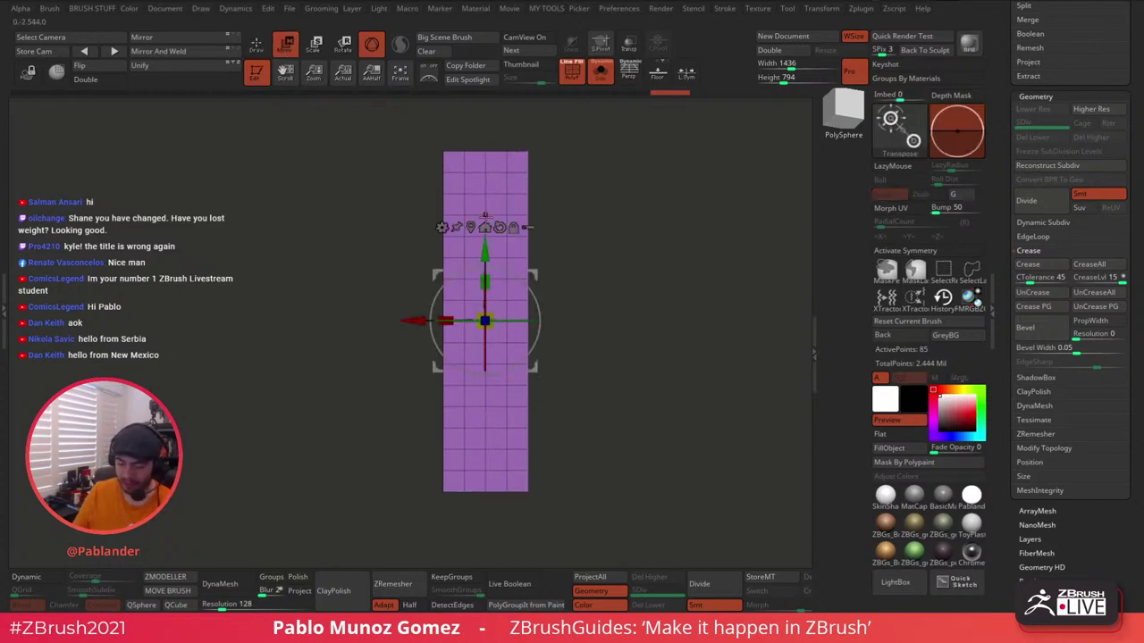
left_click_drag(608, 244, 647, 245, "alt")
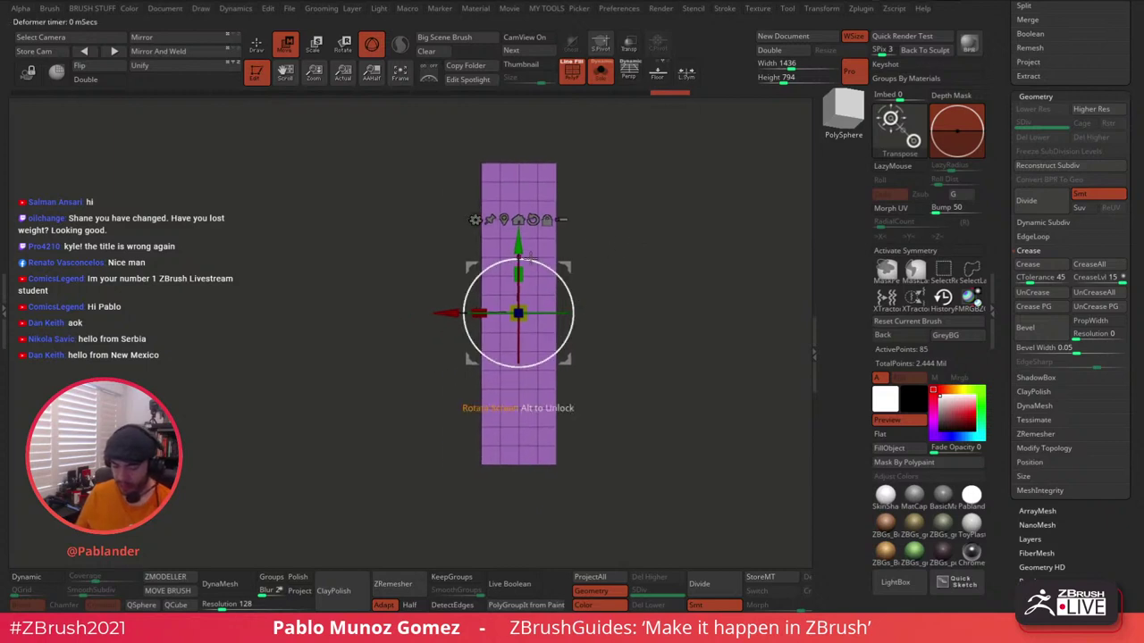
left_click(474, 219)
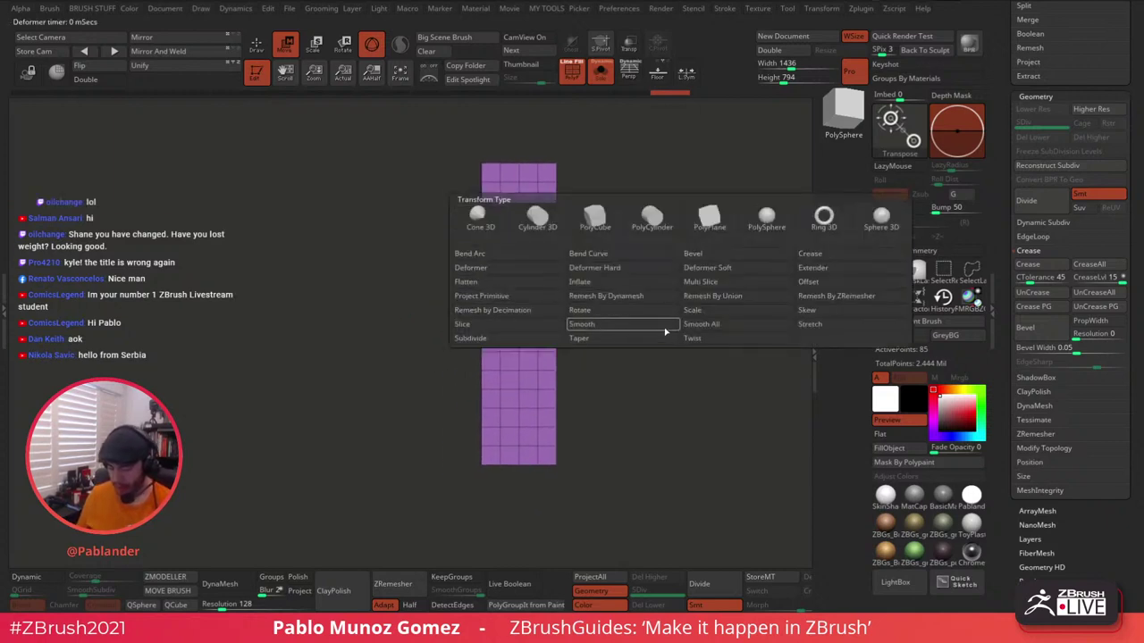
left_click(612, 341)
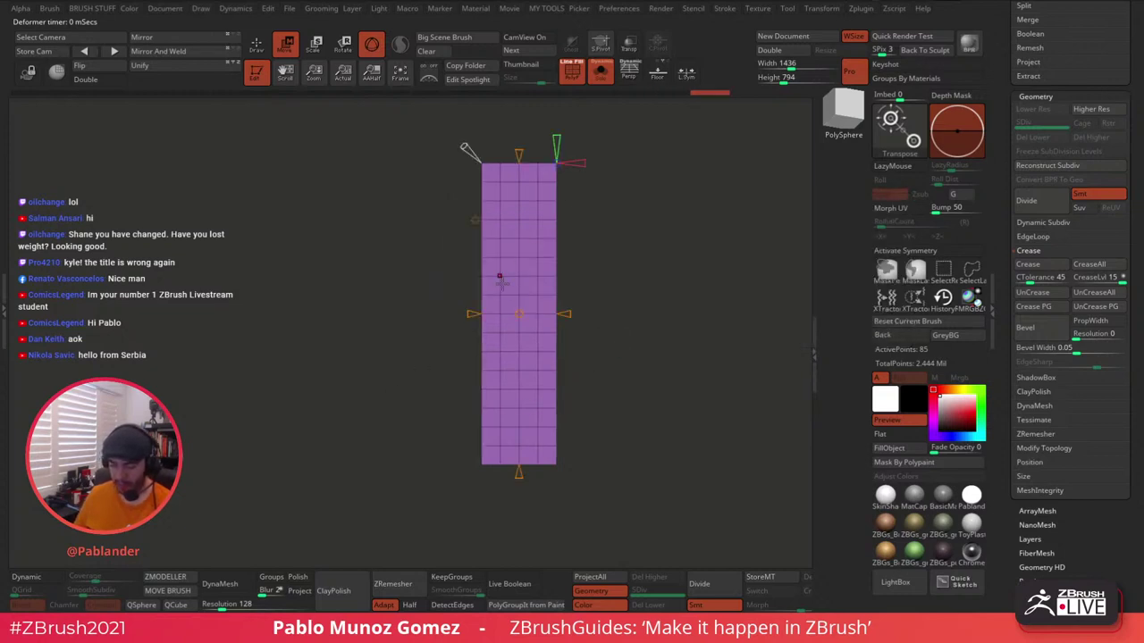
left_click_drag(630, 261, 612, 266, "alt")
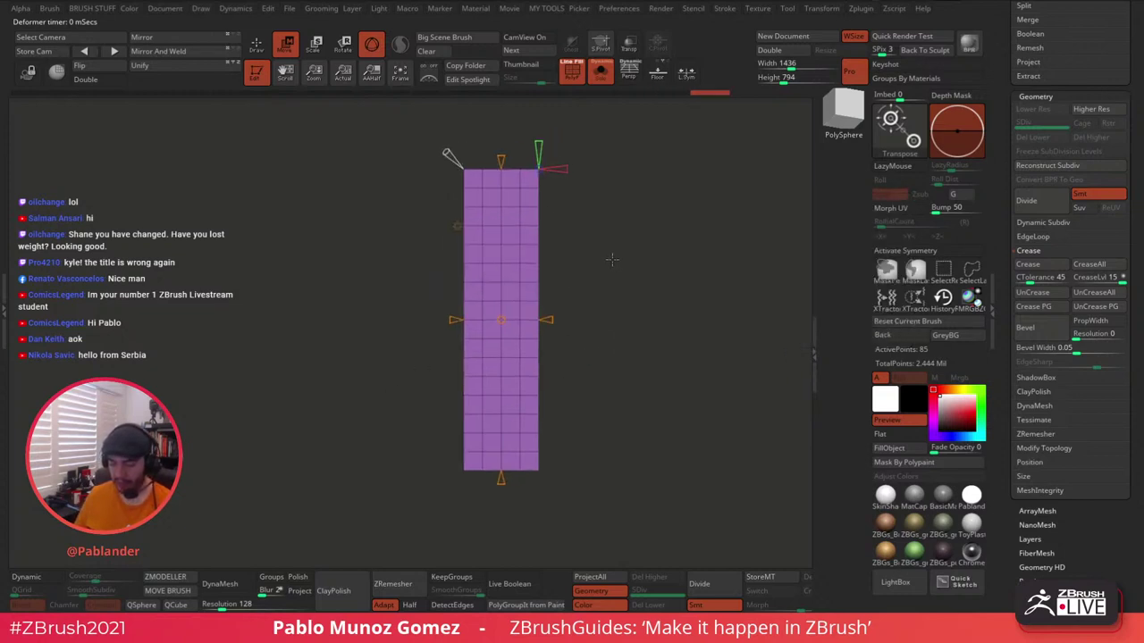
left_click(457, 225)
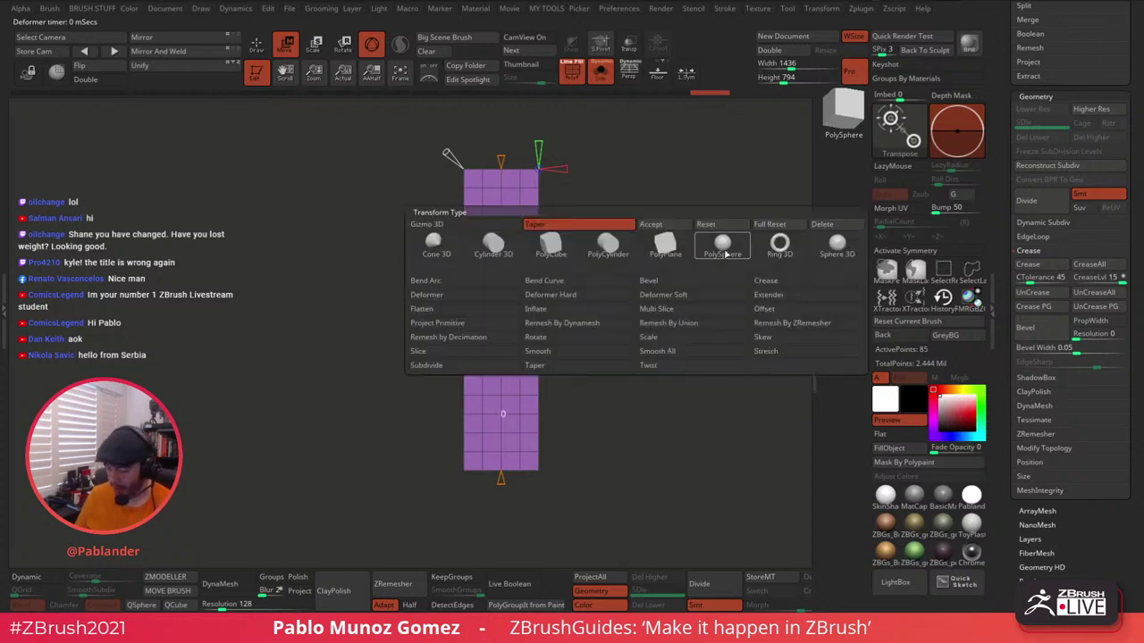
left_click(823, 225)
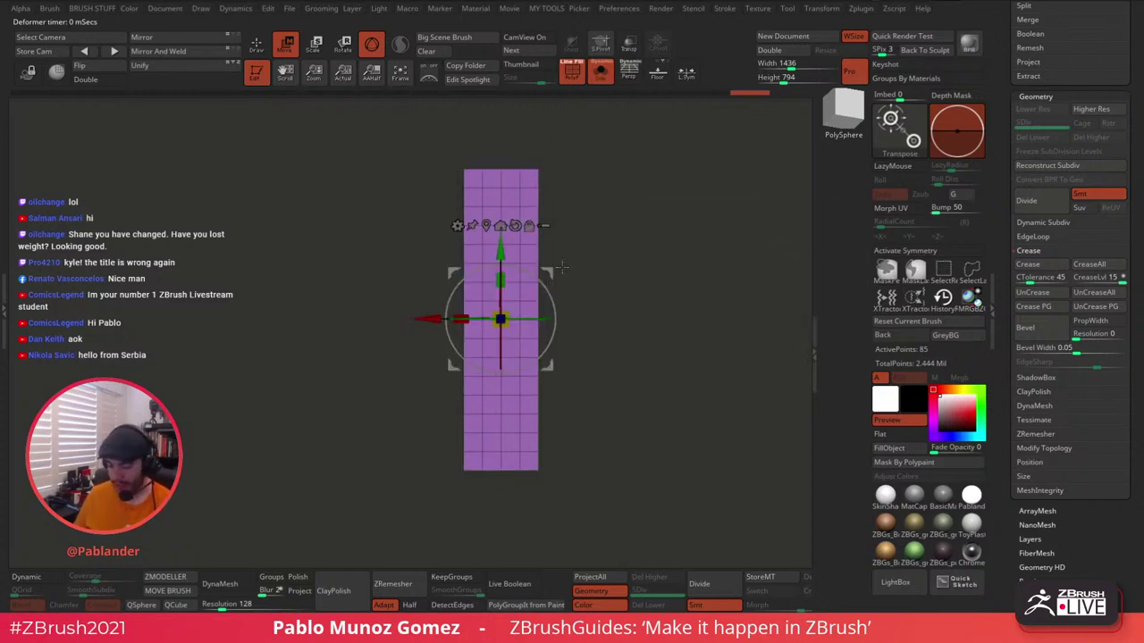
left_click(258, 45)
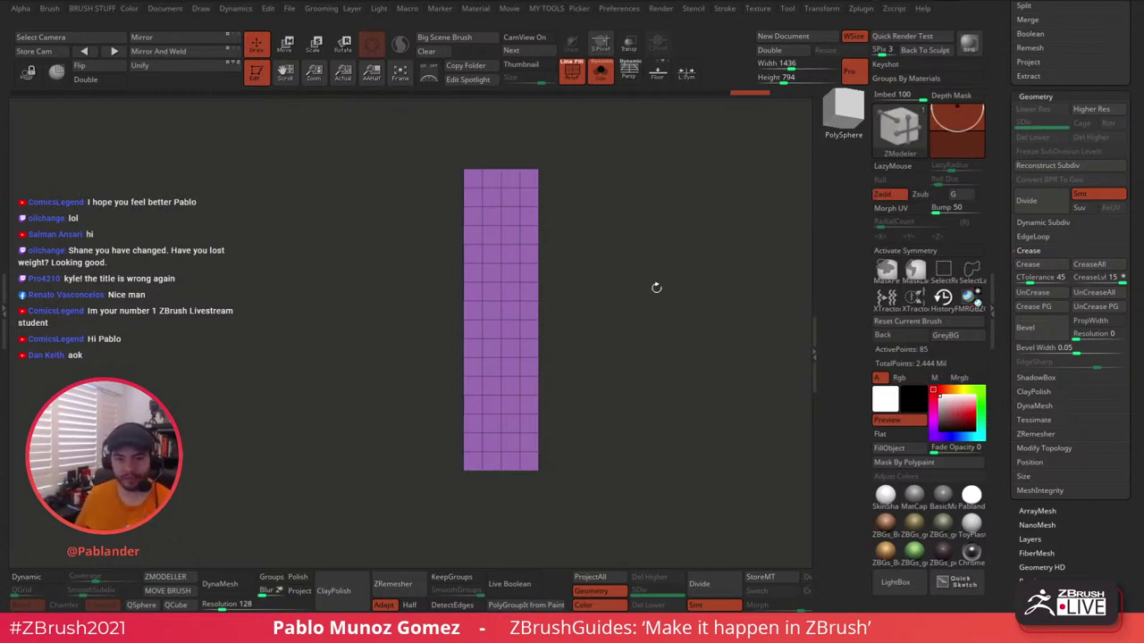
Mask the strip's central vertical edge loop and move both sides along Z to fold a ridge down the middle.
left_click_drag(656, 288, 638, 276, "alt")
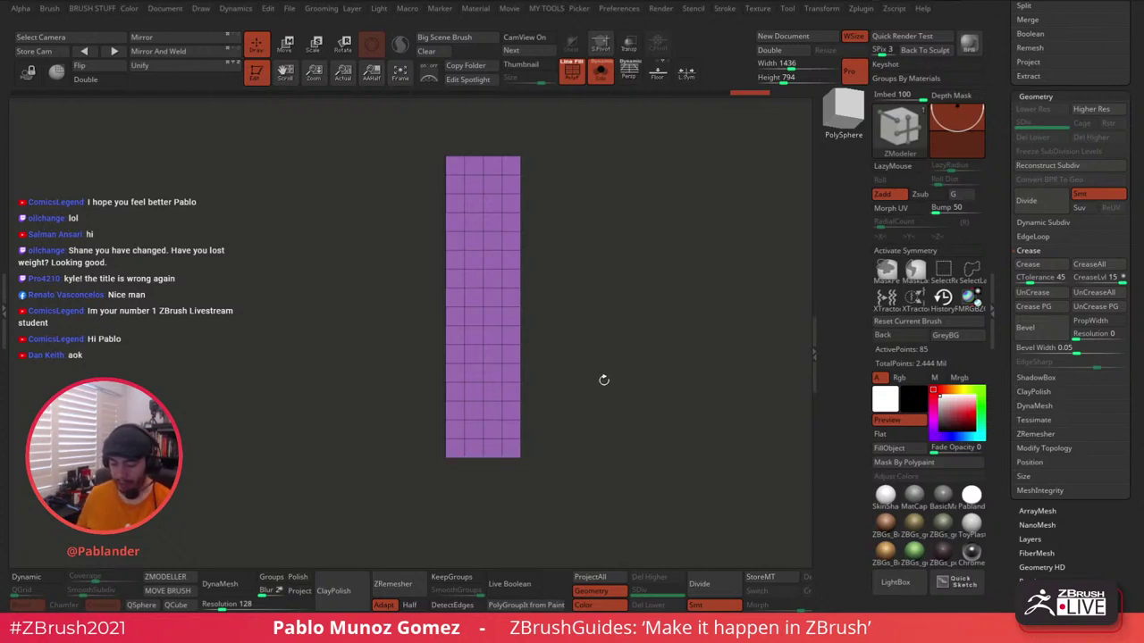
mouse_move(603, 379)
left_mouse_down()
mouse_move(670, 371)
mouse_move(608, 376)
left_mouse_up()
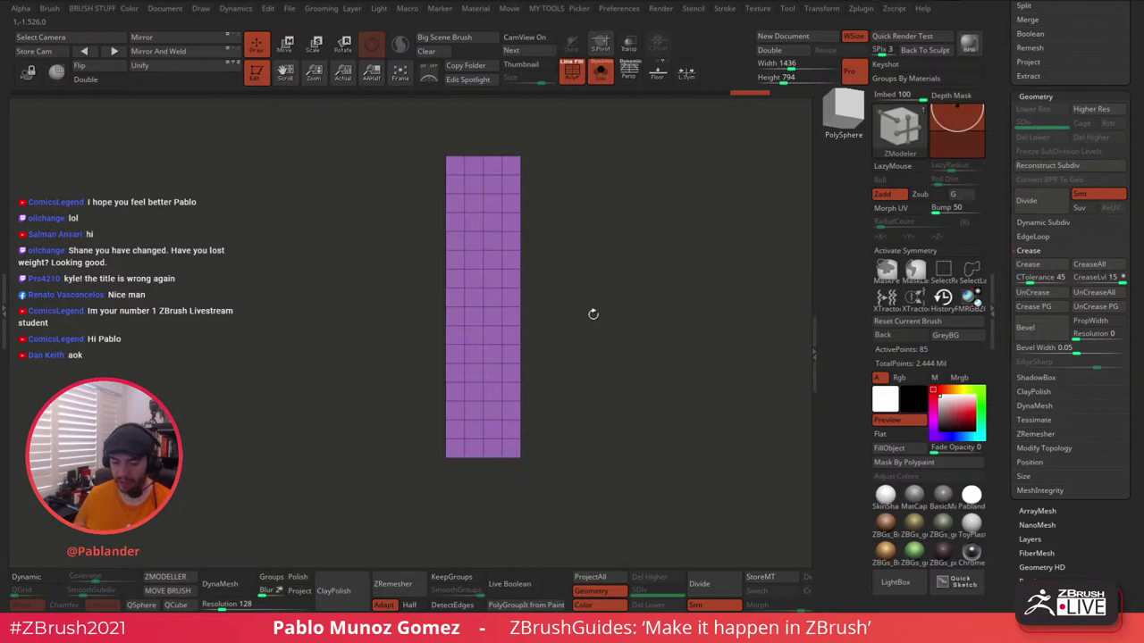
left_click_drag(618, 321, 635, 302)
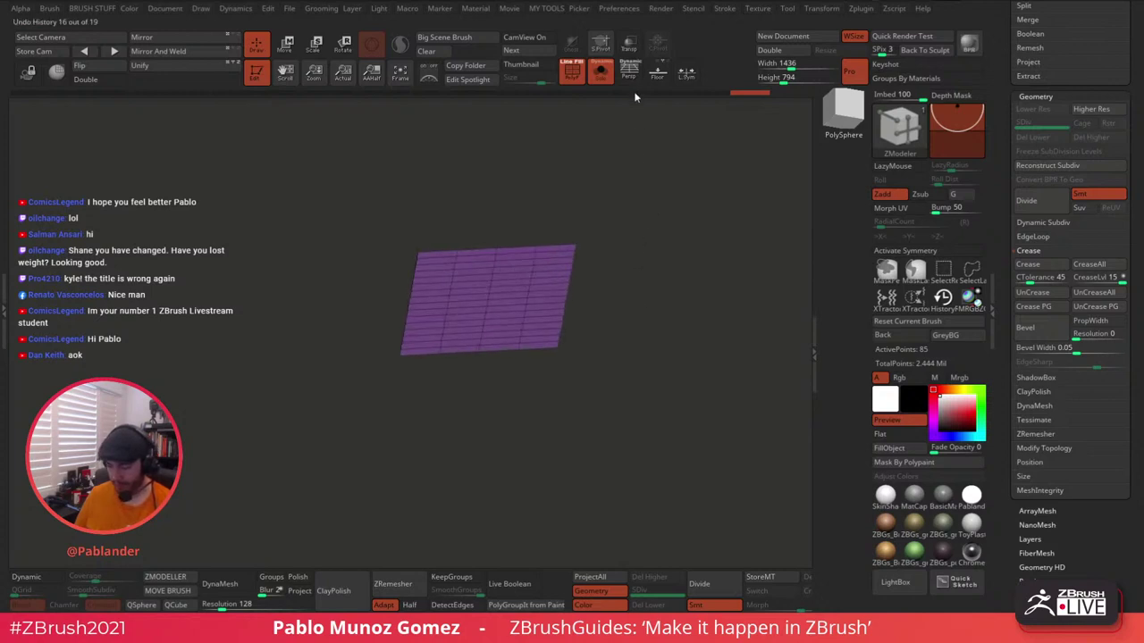
left_click_drag(634, 217, 634, 211)
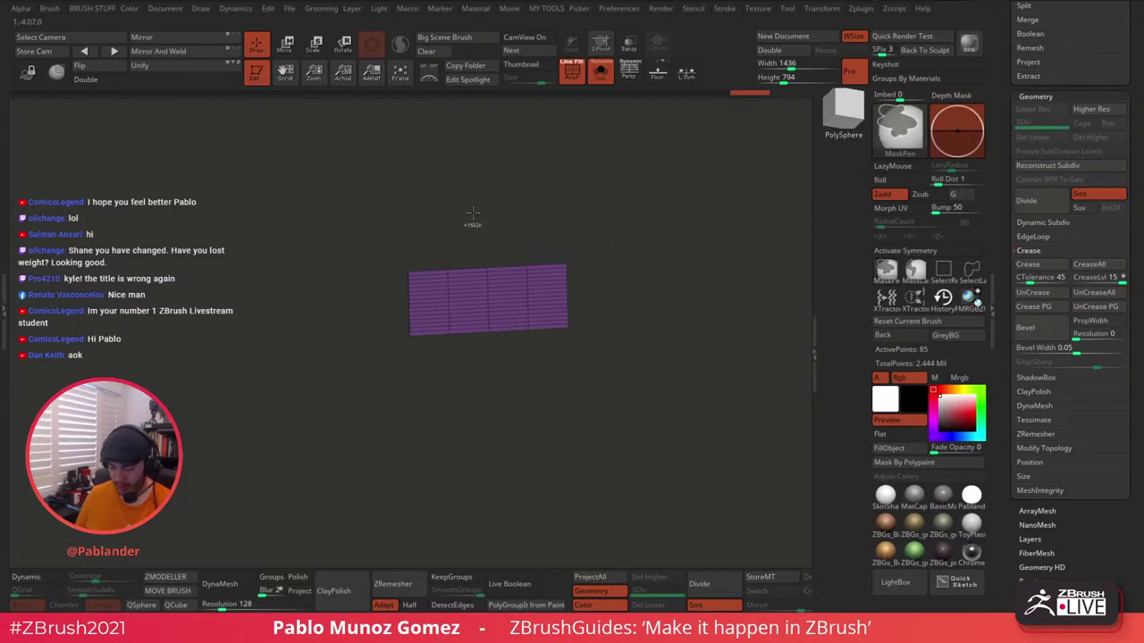
mouse_move(475, 216)
left_mouse_down("ctrl")
mouse_move(505, 368)
mouse_move(602, 376)
left_mouse_up("ctrl")
mouse_move(605, 293)
left_mouse_down("ctrl")
mouse_move(623, 345)
mouse_move(638, 318)
mouse_move(639, 331)
left_mouse_up("ctrl")
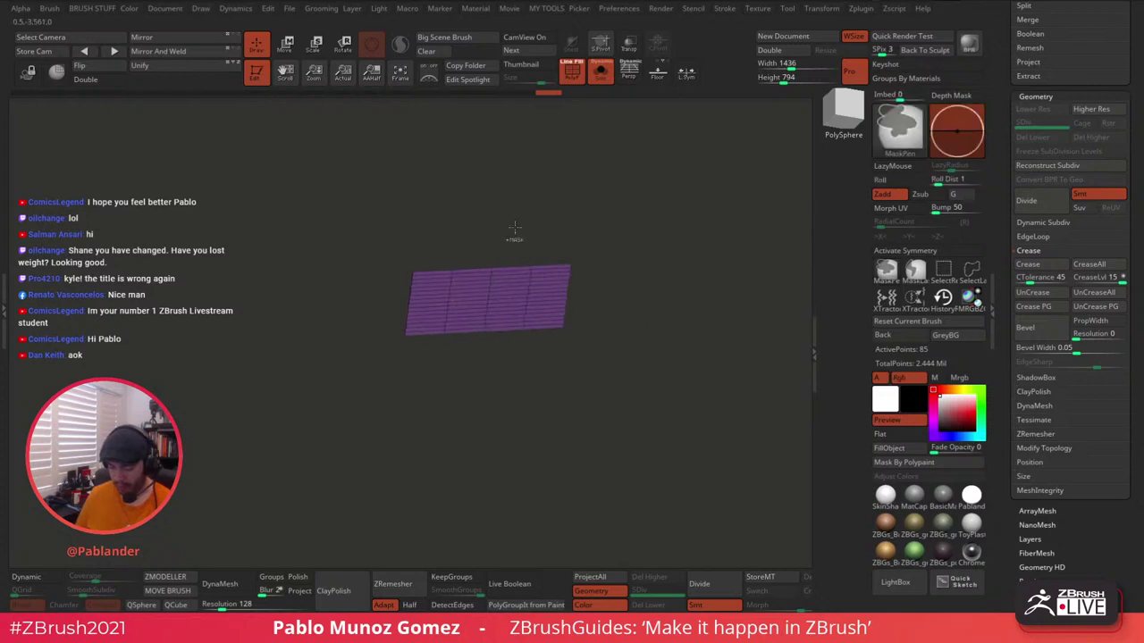
left_click_drag(511, 223, 591, 380, "ctrl")
left_click_drag(385, 209, 451, 373, "ctrl")
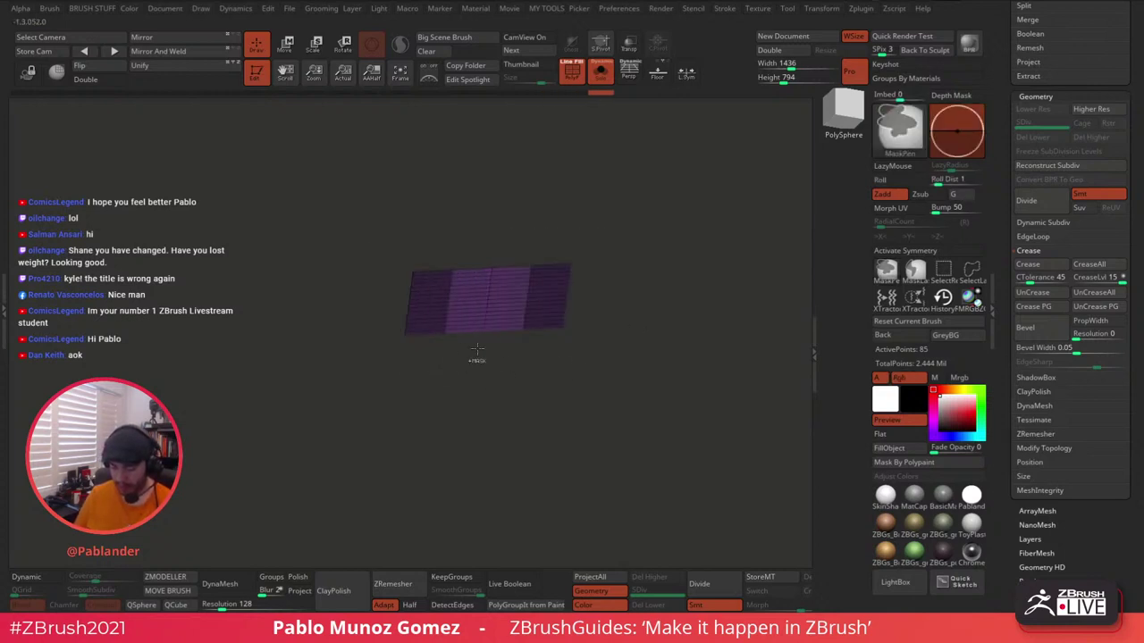
left_click(644, 243, "ctrl")
left_click(286, 46)
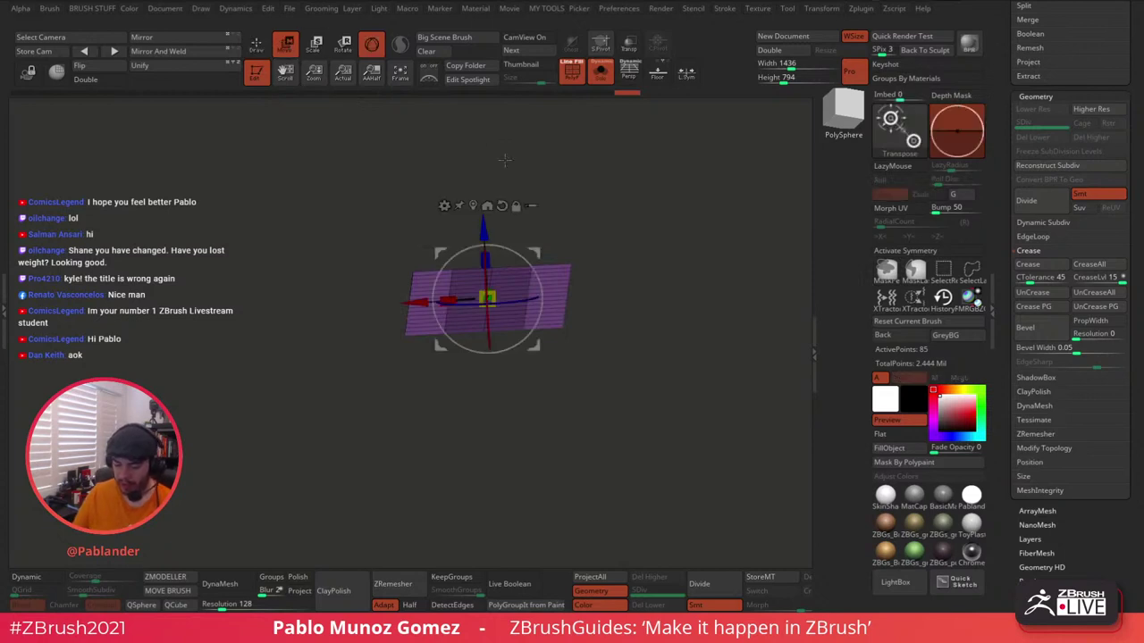
left_click_drag(483, 232, 490, 248)
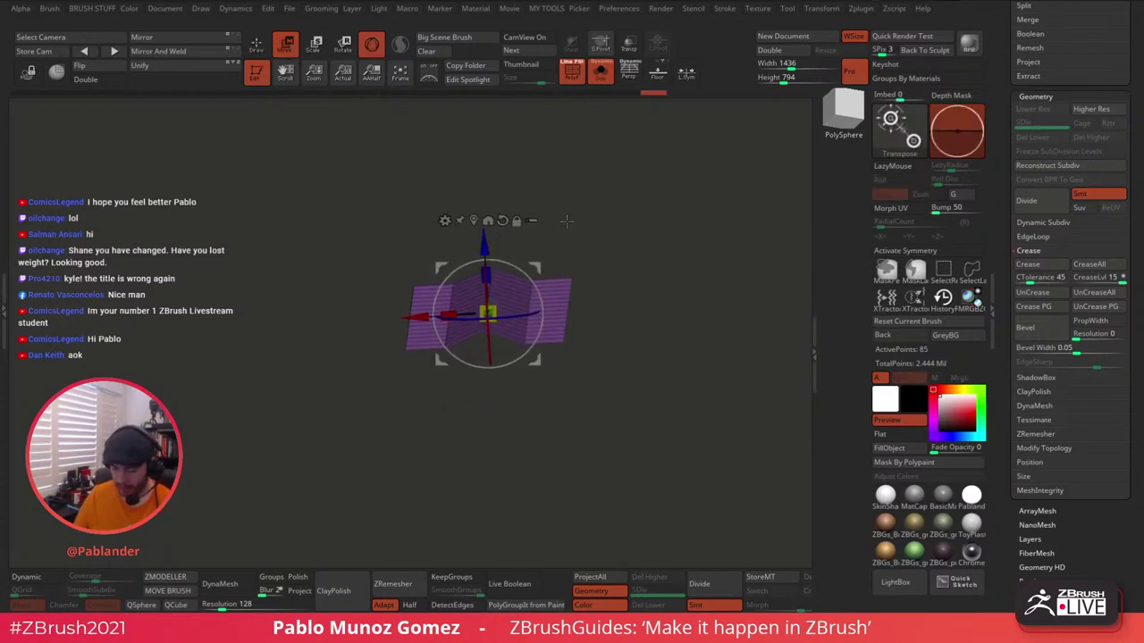
Clear the mask, mask all but the strip's outermost side edges, and move those edges further along Z to round the profile.
left_click_drag(572, 245, 586, 279, "ctrl")
mouse_move(626, 227)
left_mouse_down("ctrl")
mouse_move(570, 367)
mouse_move(529, 382)
left_mouse_up("ctrl")
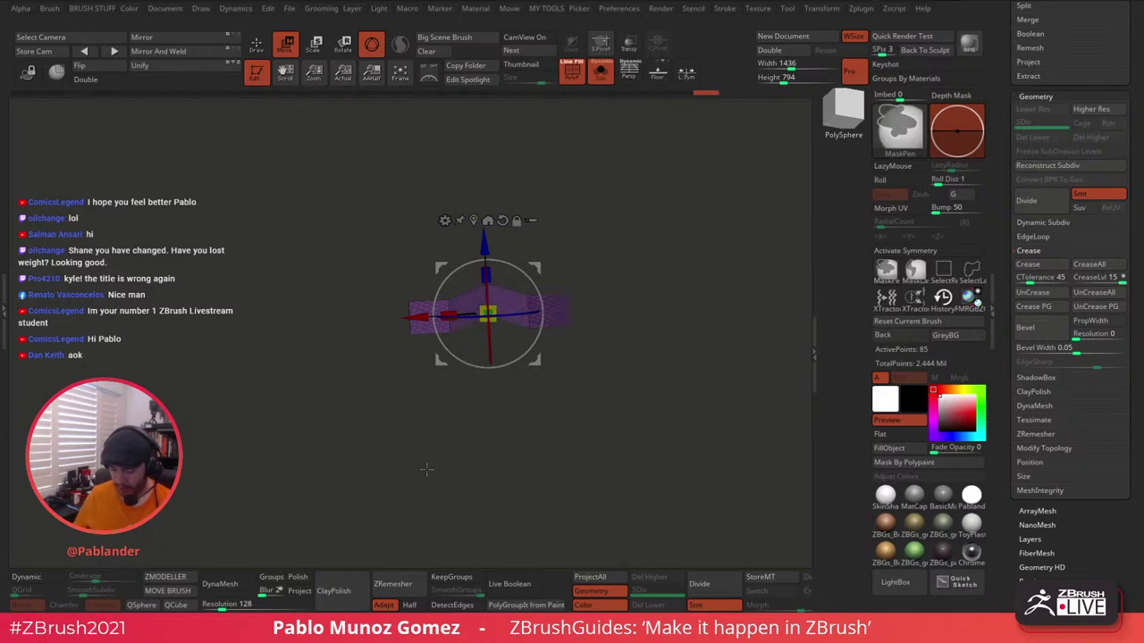
left_click_drag(378, 234, 431, 405, "ctrl")
left_click(616, 276, "ctrl")
left_click_drag(613, 275, 635, 236)
left_click_drag(486, 245, 486, 266)
mouse_move(643, 285)
left_mouse_down()
mouse_move(633, 255)
mouse_move(616, 260)
mouse_move(629, 296)
mouse_move(617, 253)
mouse_move(684, 295)
mouse_move(638, 254)
mouse_move(625, 272)
mouse_move(597, 268)
mouse_move(612, 276)
mouse_move(581, 295)
mouse_move(592, 328)
mouse_move(631, 368)
mouse_move(602, 319)
mouse_move(584, 214)
mouse_move(590, 280)
left_mouse_up()
Apply the Taper deformer, narrow the strip's upper end to a point and raise the taper exponent for rounder sides.
key("q")
left_click(286, 45)
left_click(449, 238)
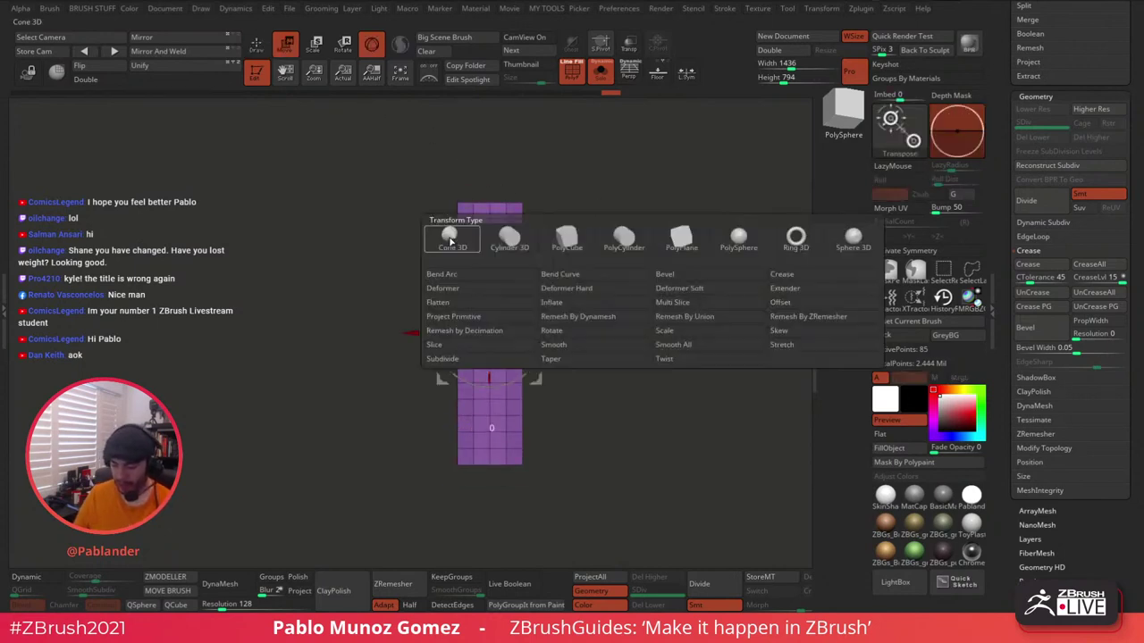
left_click(630, 360)
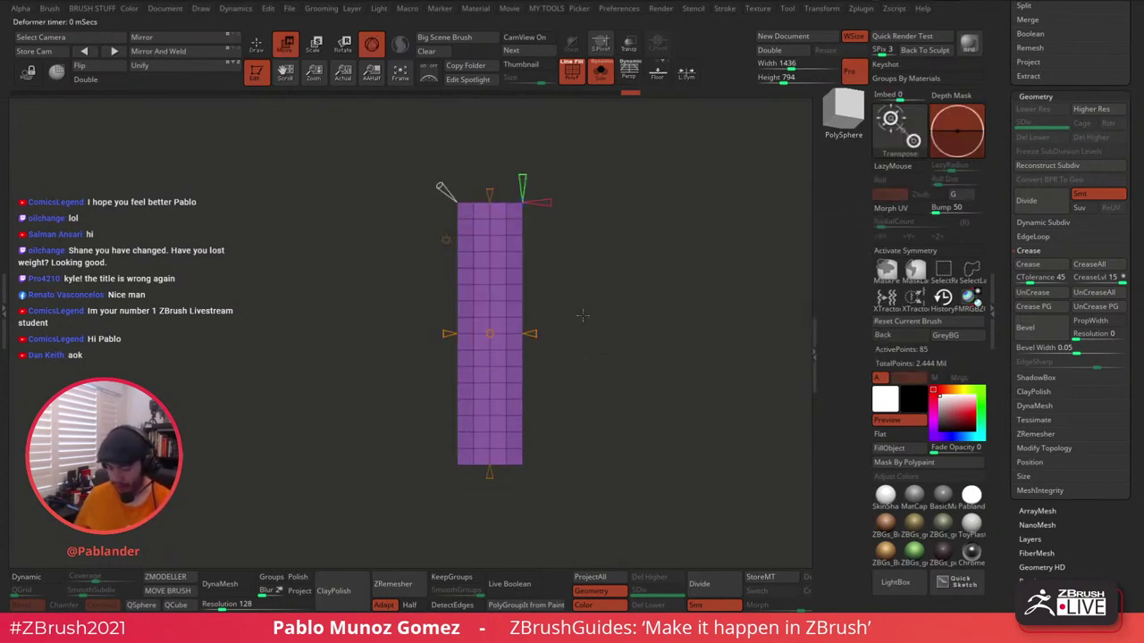
left_click_drag(490, 190, 493, 248)
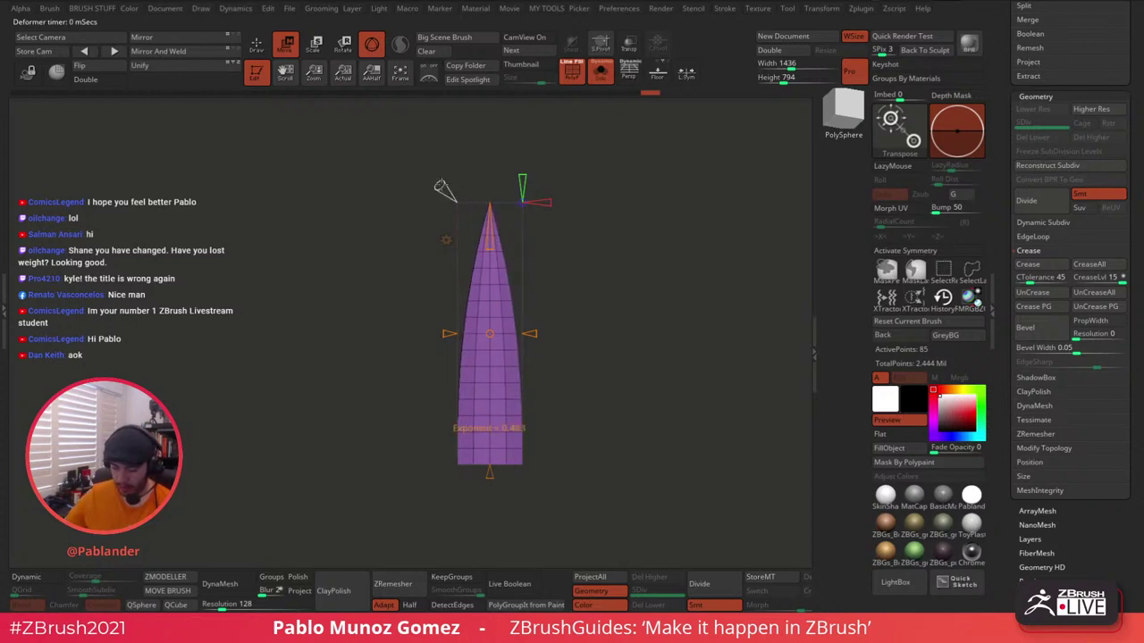
left_click_drag(444, 190, 437, 183)
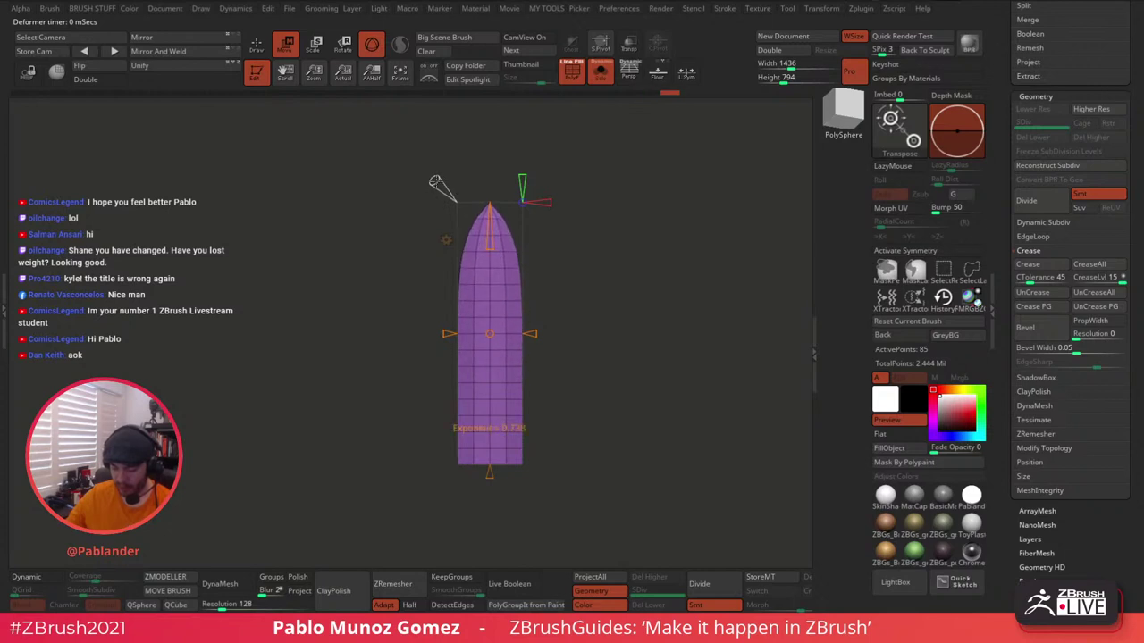
Taper the strip's lower end slightly, by about -0.257, and accept the Taper deformation.
left_click_drag(489, 474, 491, 445)
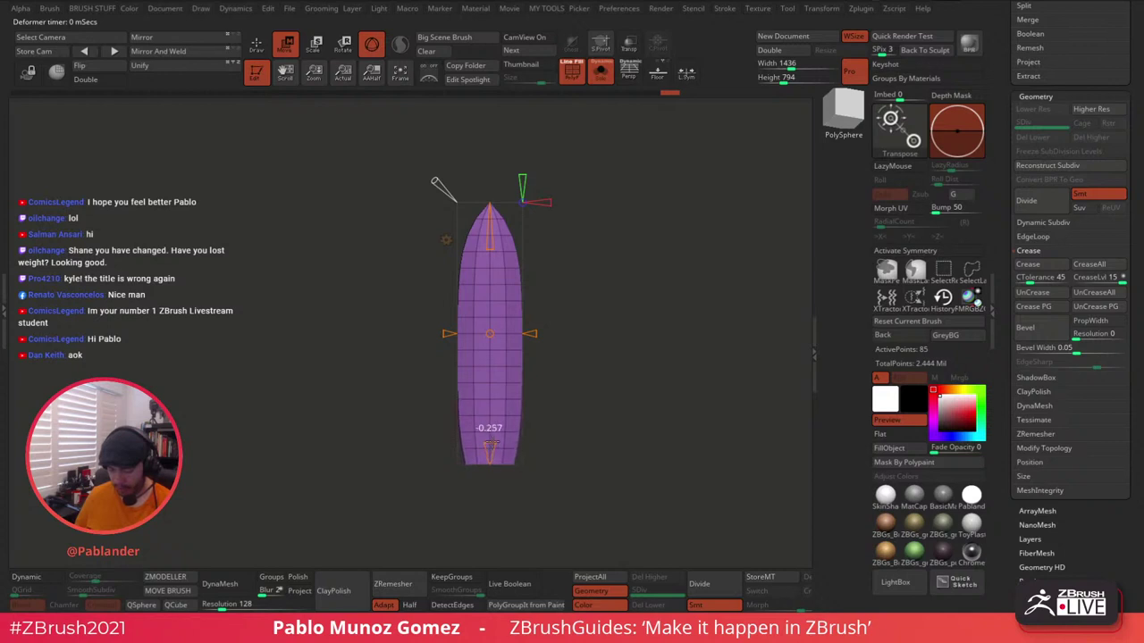
mouse_move(597, 346)
left_mouse_down()
mouse_move(671, 339)
mouse_move(602, 349)
left_mouse_up()
left_click(446, 240)
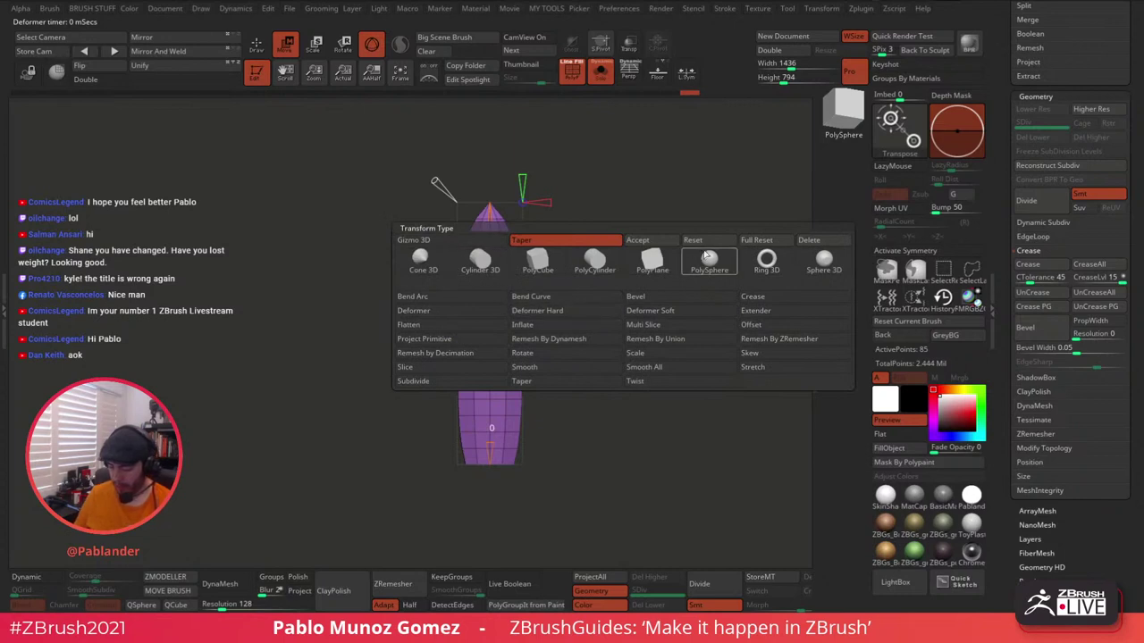
left_click(638, 240)
Add the Deformer Soft cage to the tapered strip and raise its Y divisions to give four rows of control points.
left_click(446, 240)
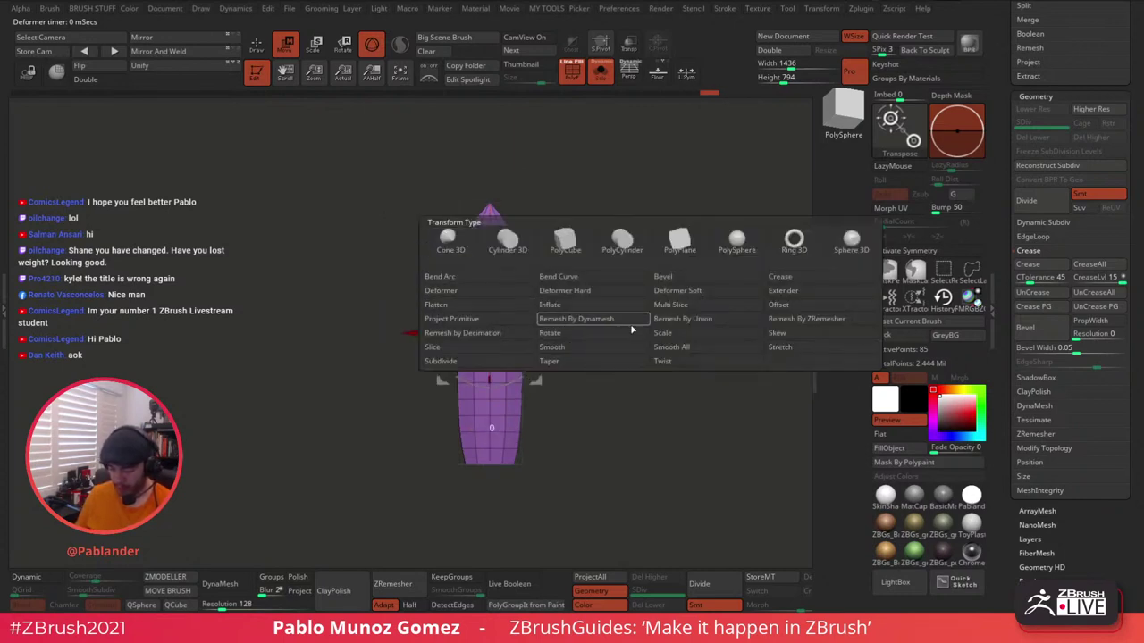
left_click(720, 293)
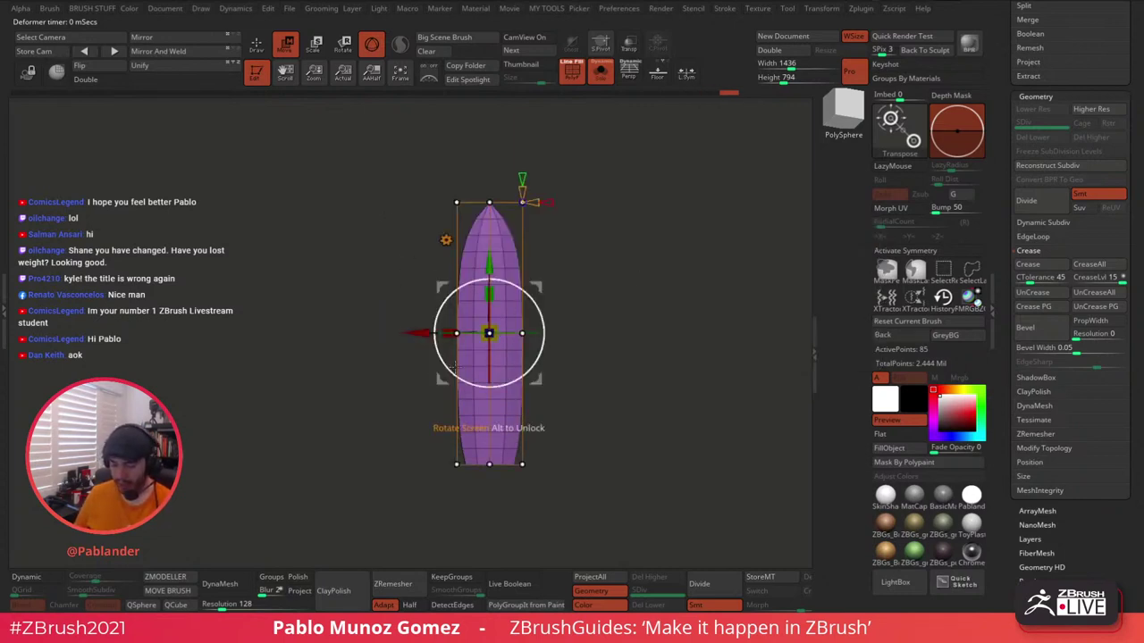
mouse_move(365, 283)
left_mouse_down("ctrl")
mouse_move(426, 346)
mouse_move(604, 385)
left_mouse_up("ctrl")
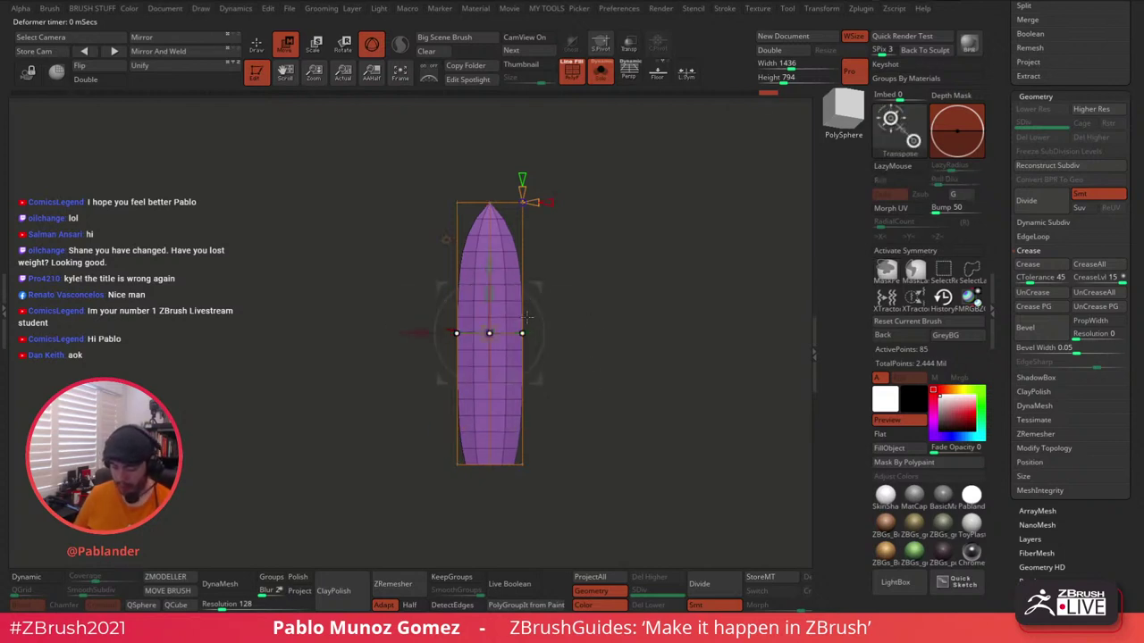
left_click_drag(622, 292, 595, 265, "alt")
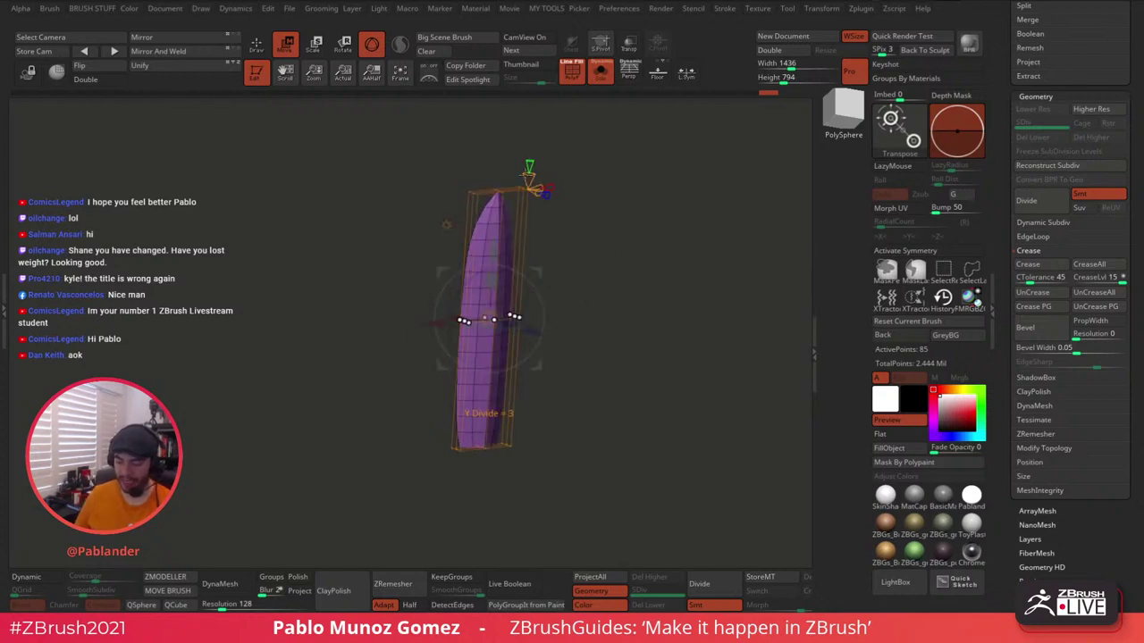
left_click_drag(531, 180, 532, 166)
left_click_drag(632, 259, 620, 260)
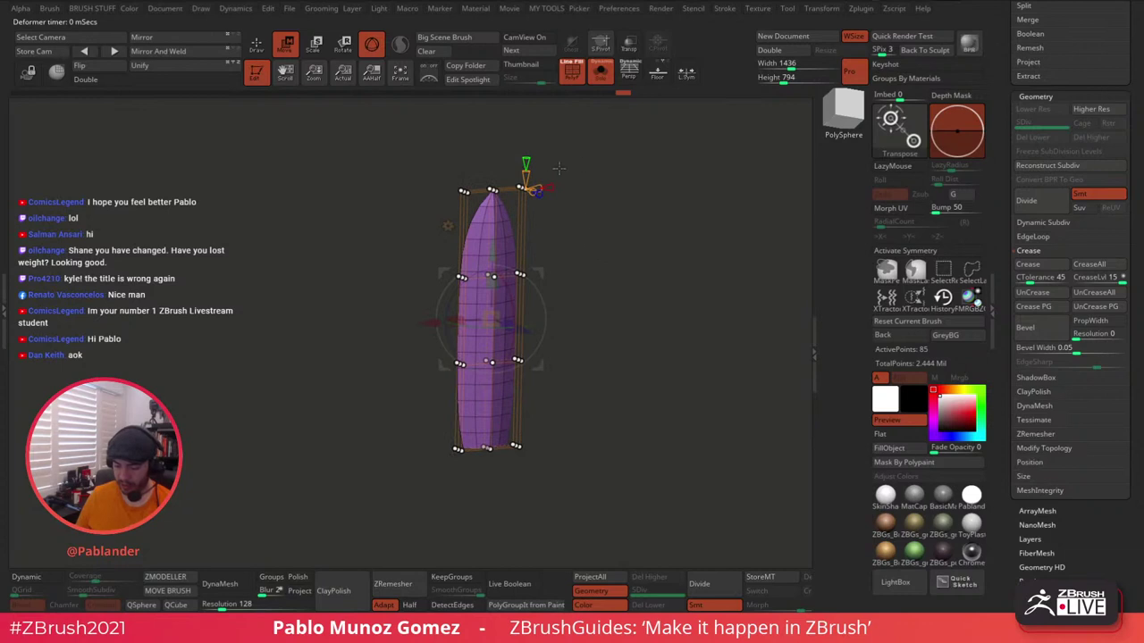
Leave only the two middle rows of the Deformer Soft cage active and scale them outward along X to widen the strip.
left_click_drag(559, 167, 529, 212)
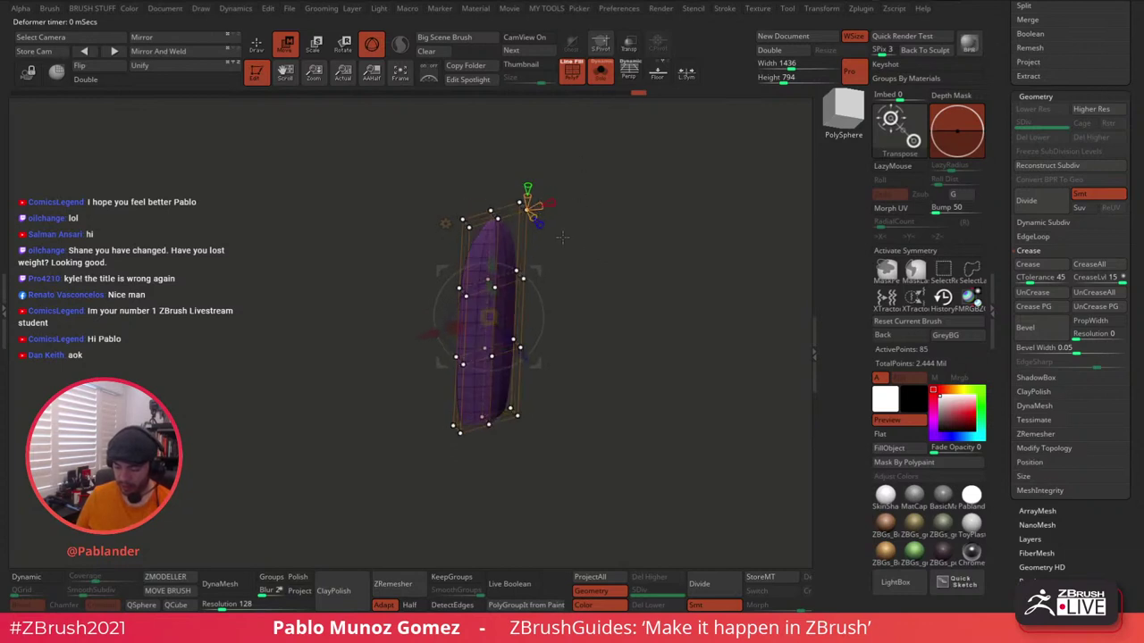
left_click_drag(627, 293, 521, 273)
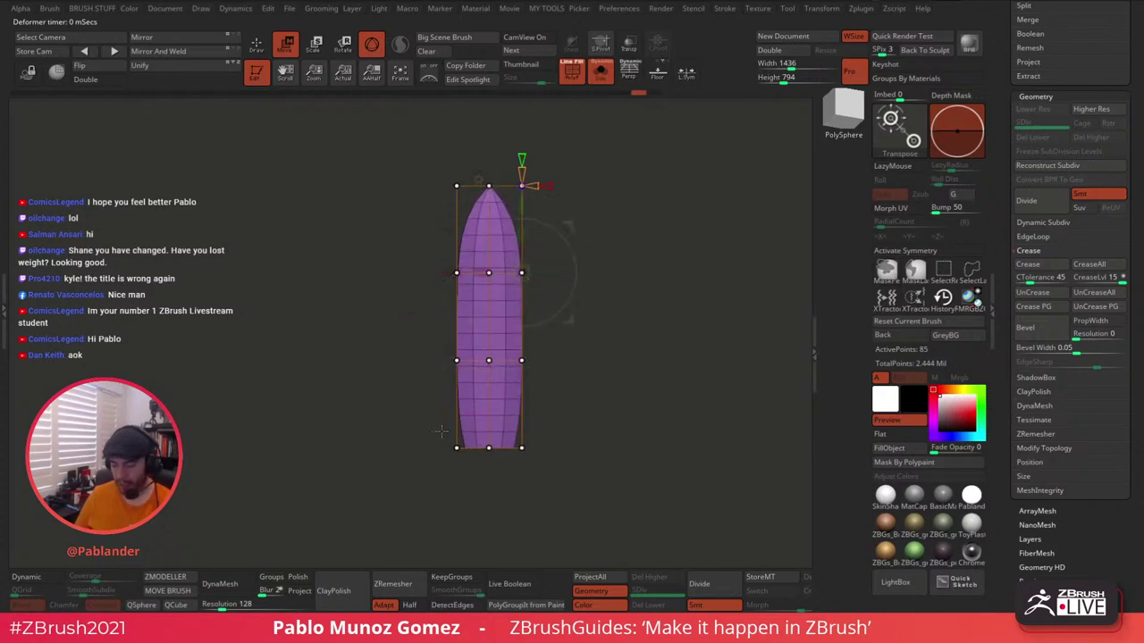
key("ctrl")
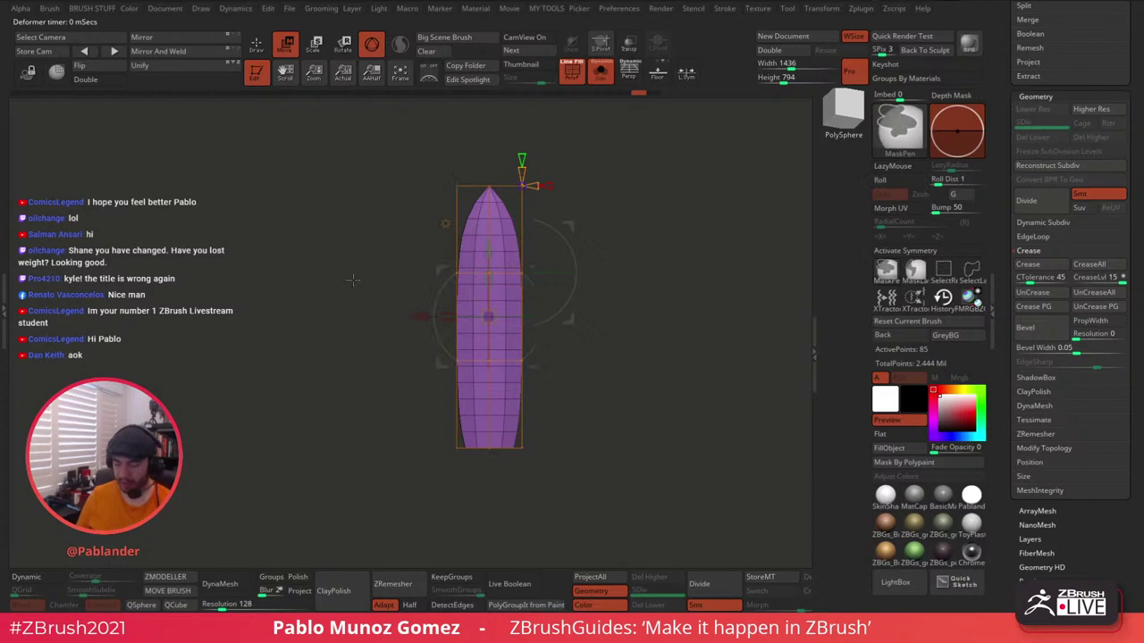
left_click_drag(370, 157, 612, 203, "ctrl")
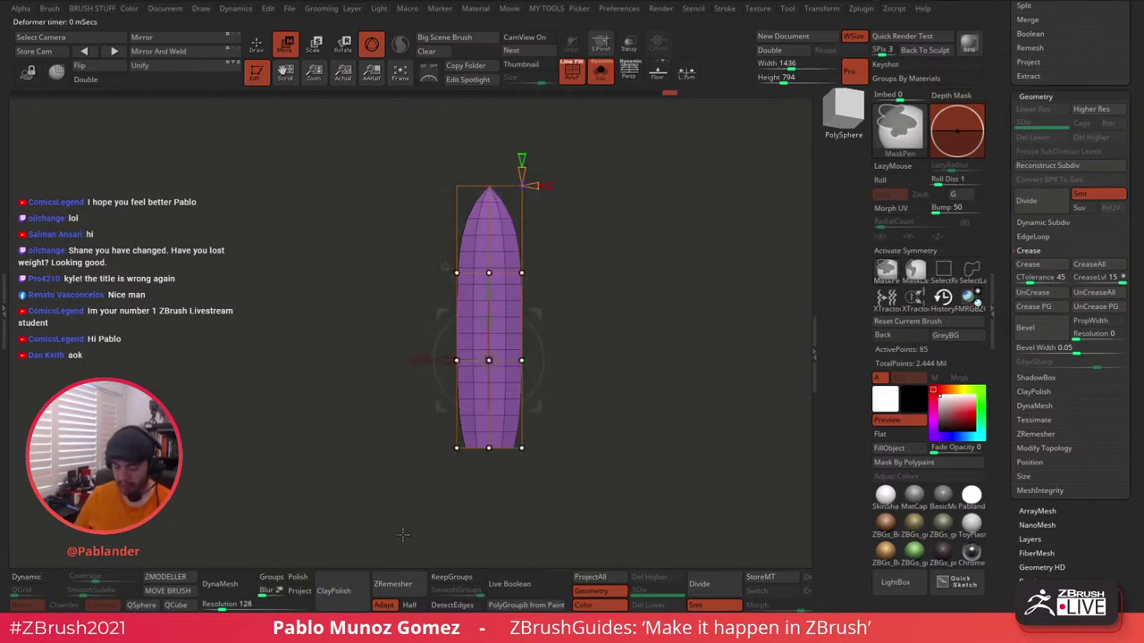
left_click_drag(407, 524, 584, 402, "ctrl")
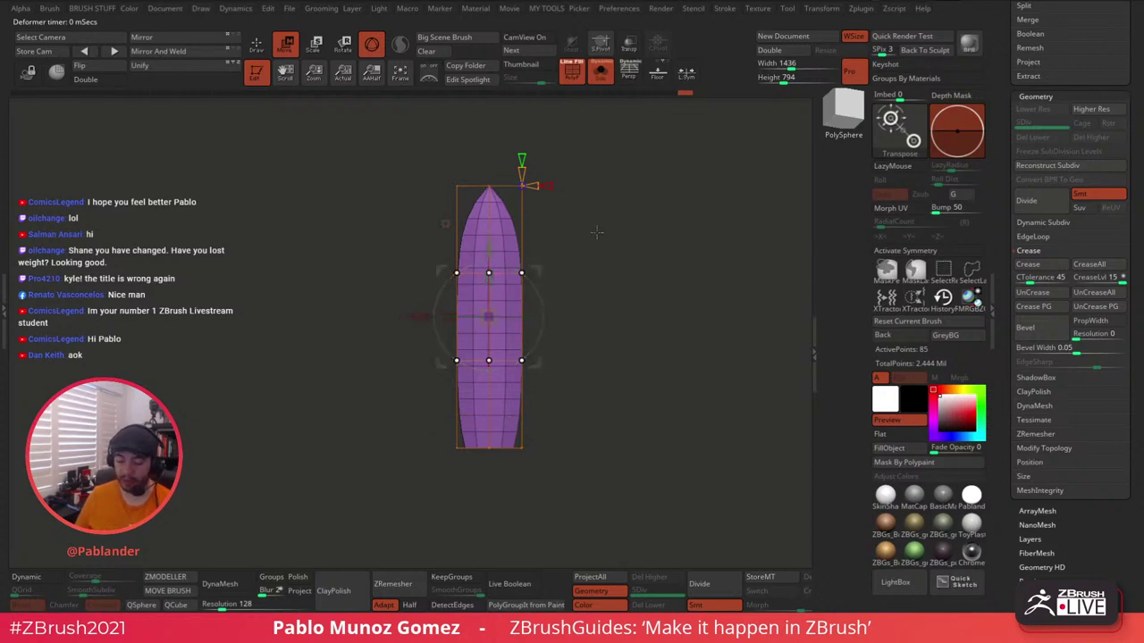
left_click_drag(450, 315, 494, 277)
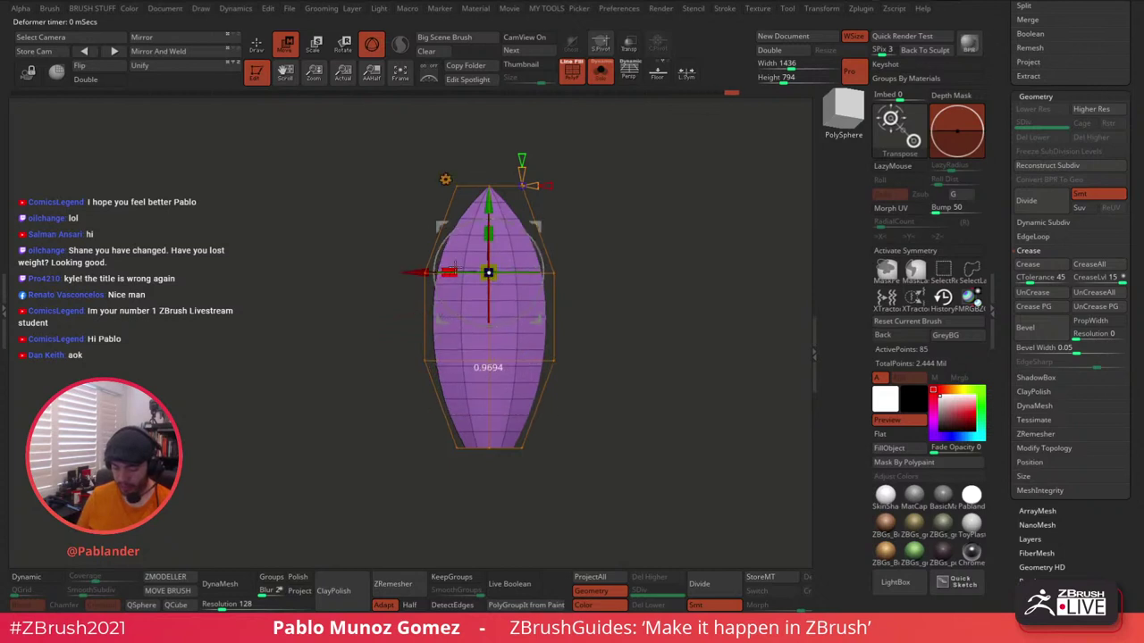
Reactivate the cage's two middle rows, scale them closer together along Y and narrow the leaf slightly along X.
left_click_drag(611, 216, 585, 248)
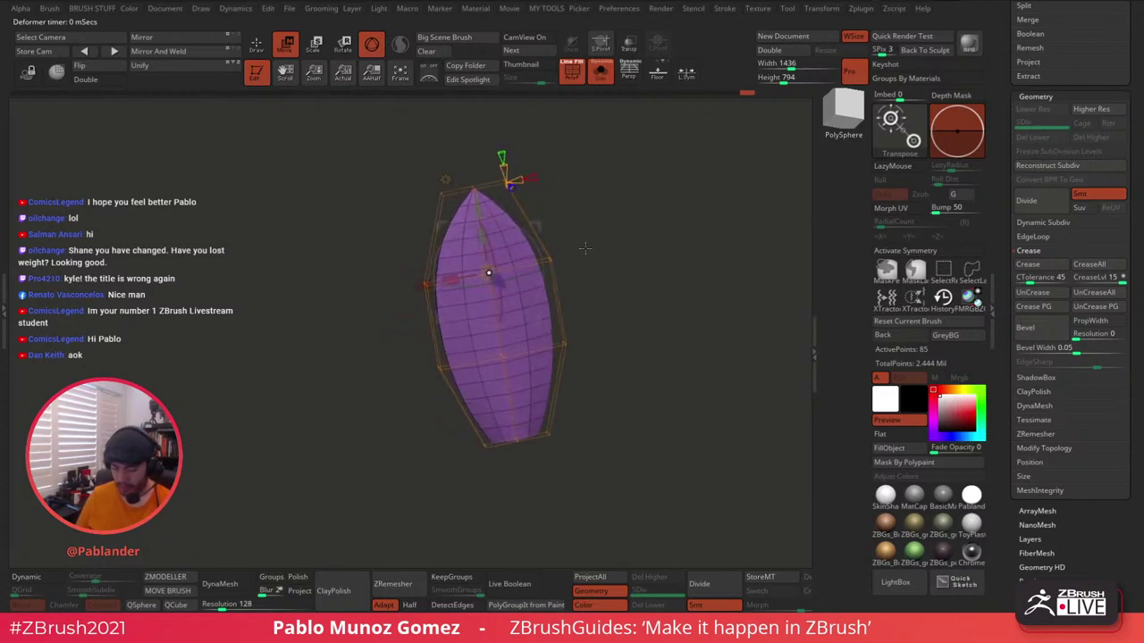
left_click_drag(368, 250, 617, 387, "ctrl")
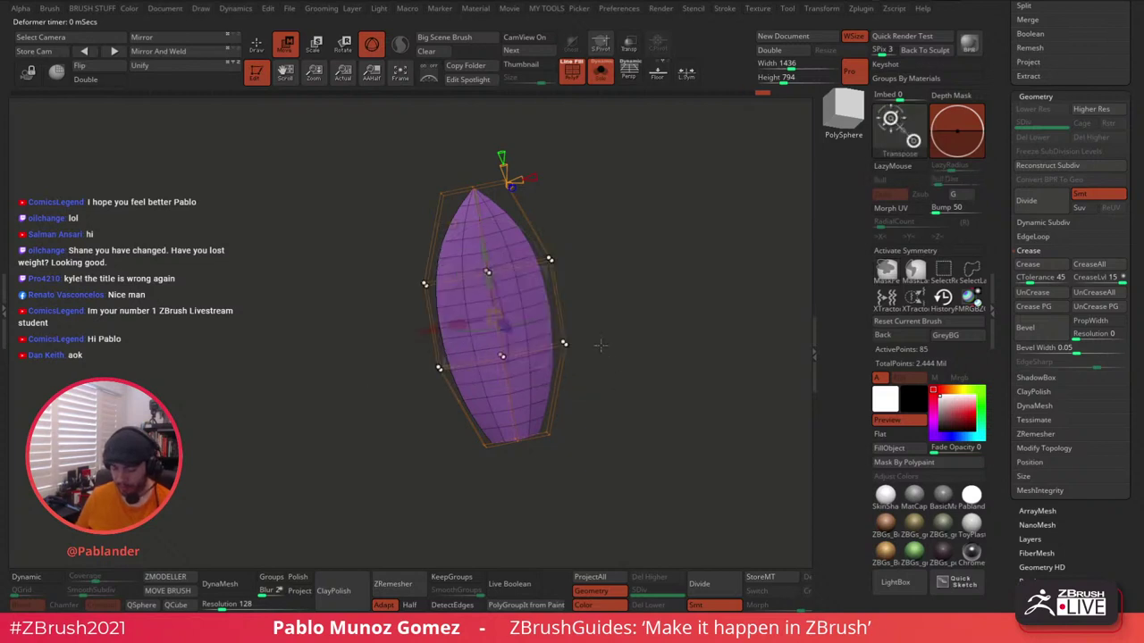
left_click_drag(601, 346, 592, 282)
left_click_drag(458, 326, 470, 323)
left_click_drag(488, 284, 488, 286)
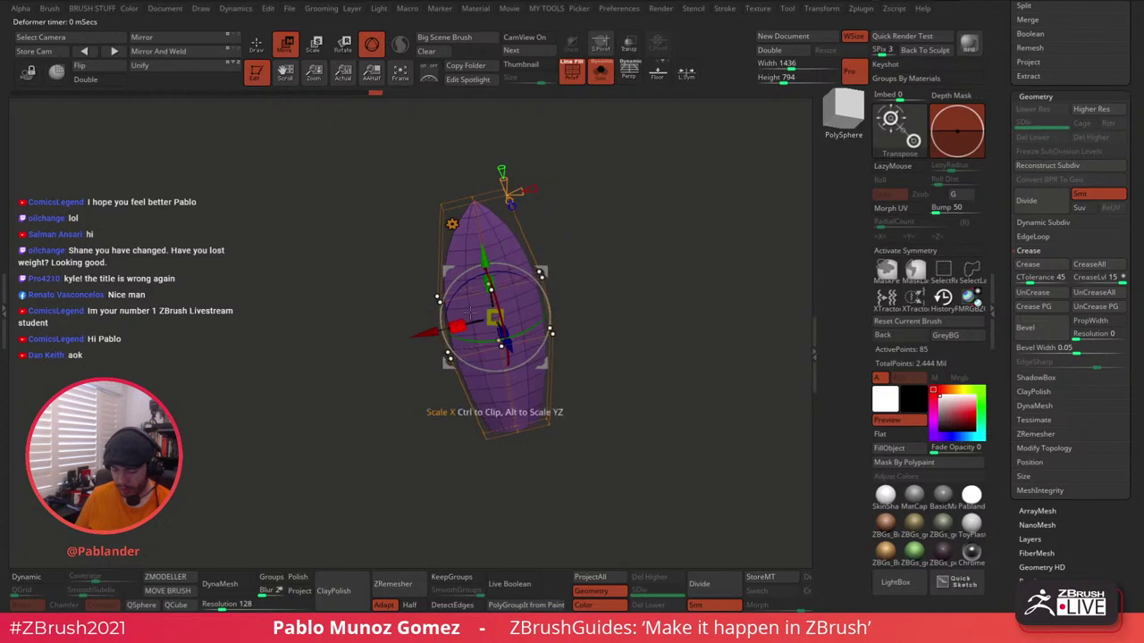
left_click_drag(576, 215, 586, 243)
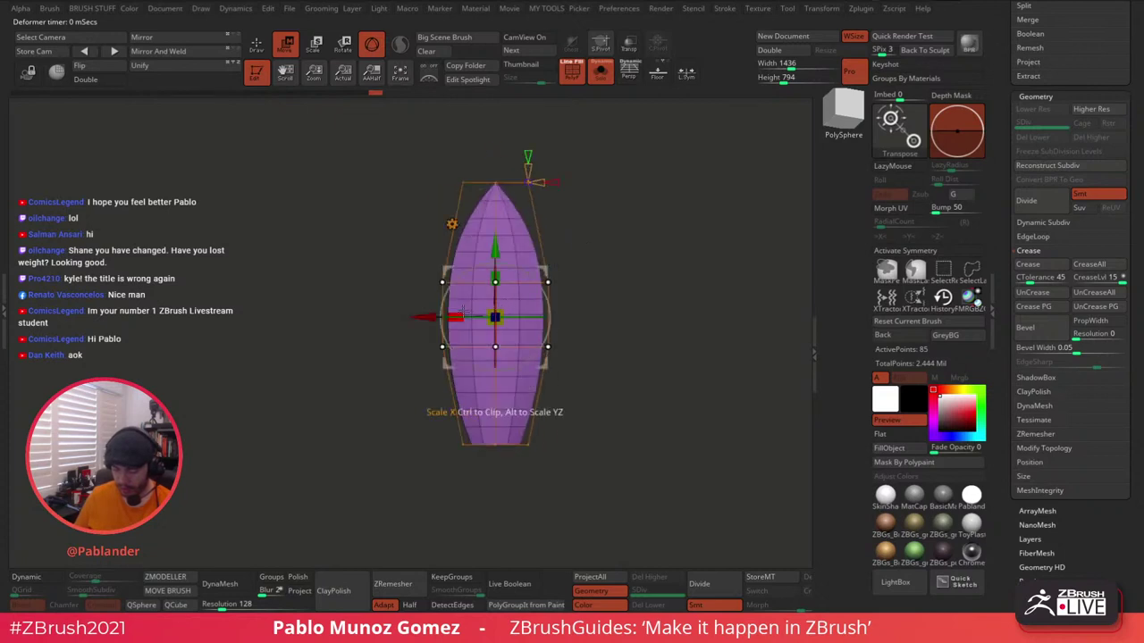
left_click_drag(463, 313, 471, 314)
Check the leaf's thin side profile and accept the Deformer Soft deformation.
left_click_drag(574, 279, 648, 264)
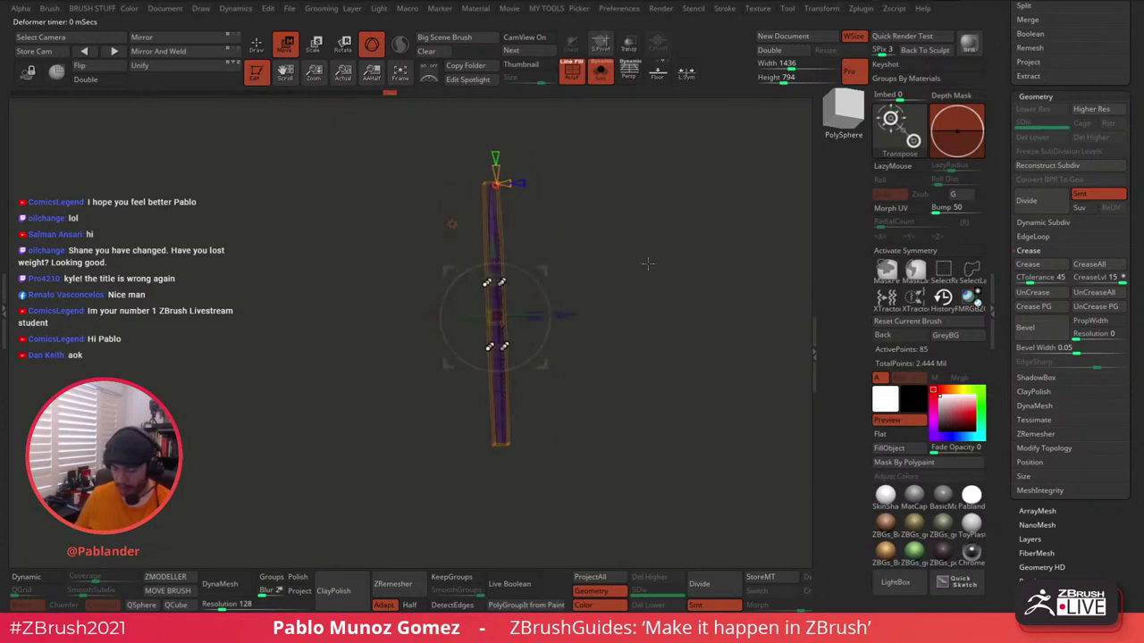
right_click_drag(648, 262, 600, 265)
left_click(454, 225)
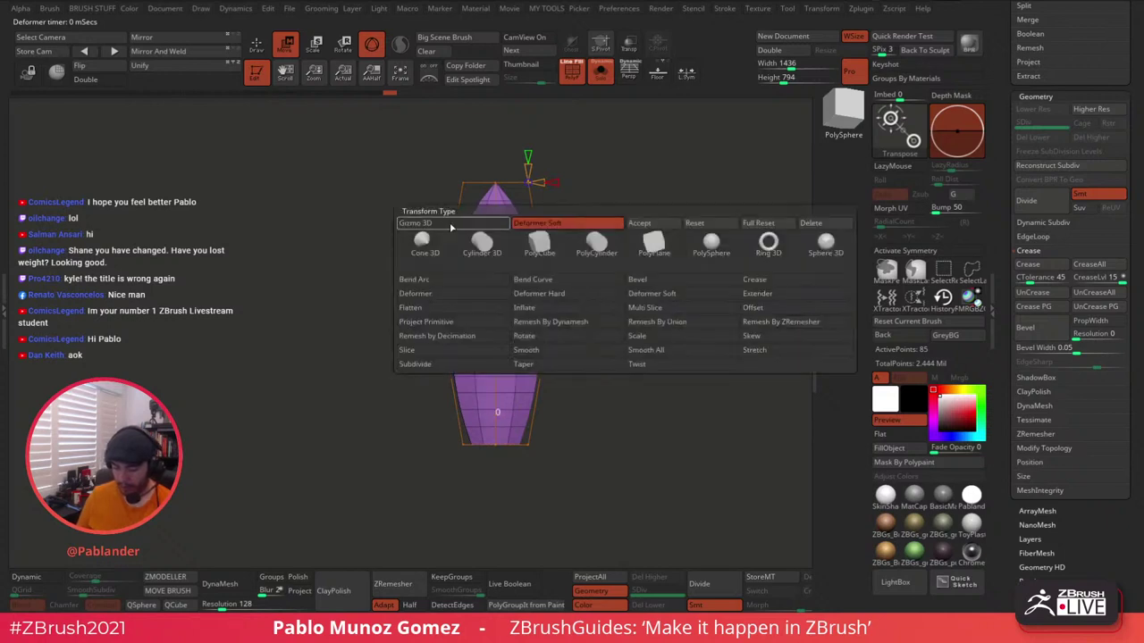
left_click(658, 226)
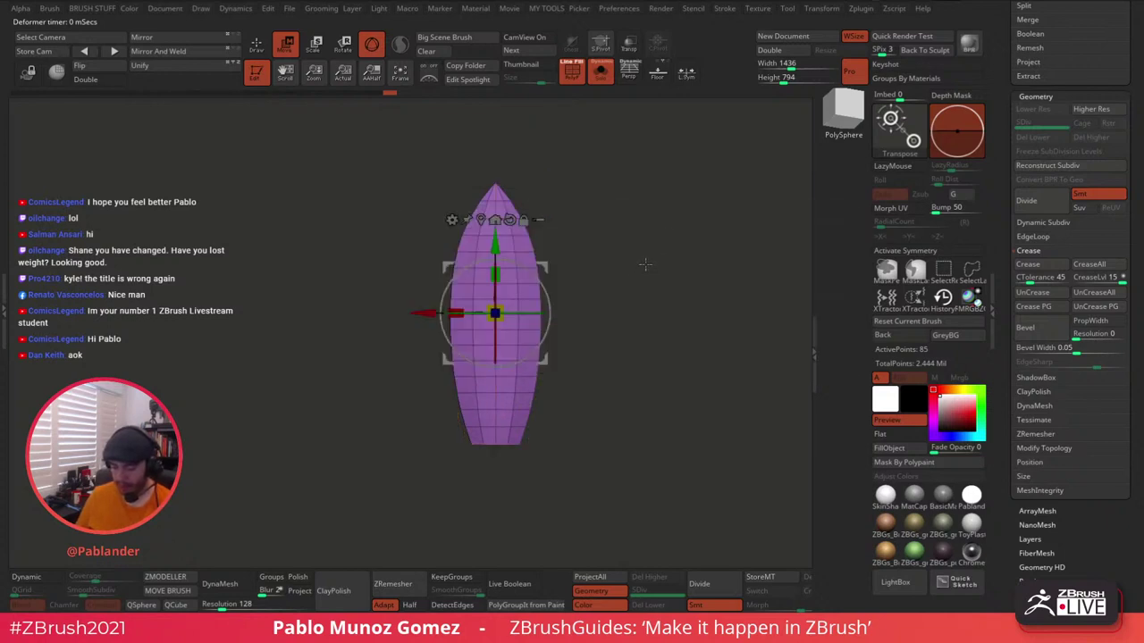
Try the Bend Arc deformer, replace it with Bend Curve, and run five curve points along the leaf's length.
right_click_drag(645, 264, 653, 318)
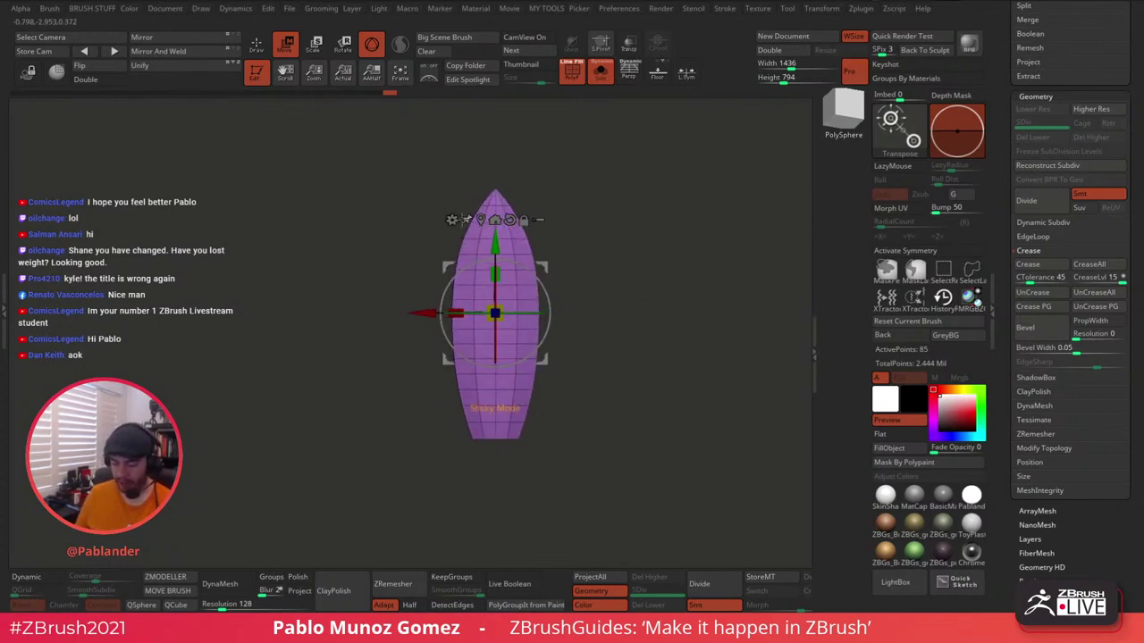
left_click(452, 220)
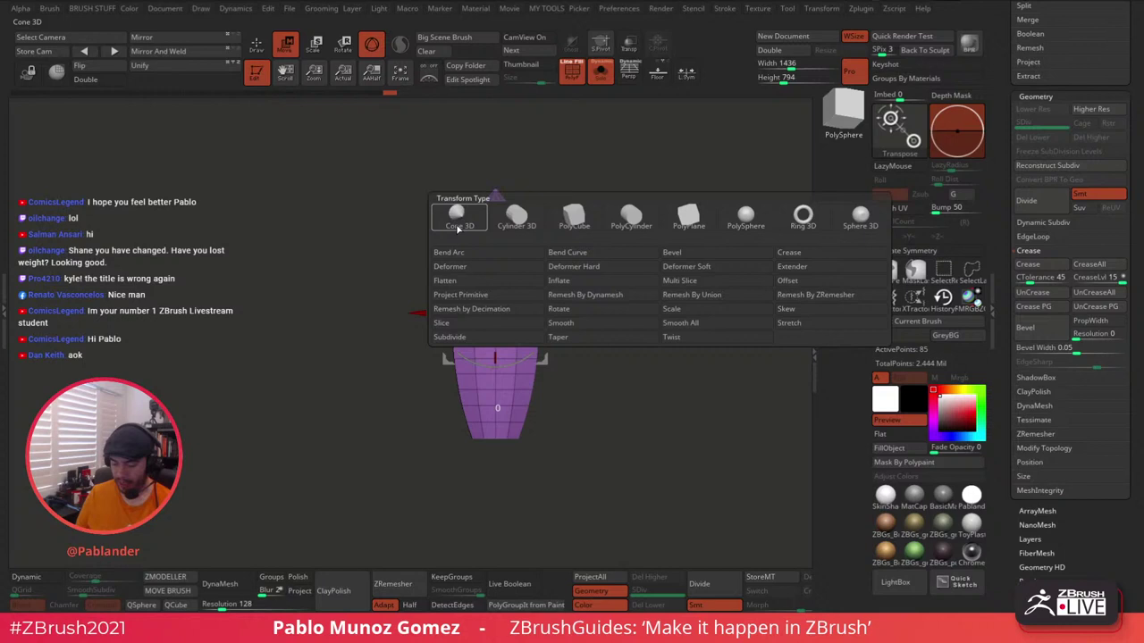
left_click(516, 256)
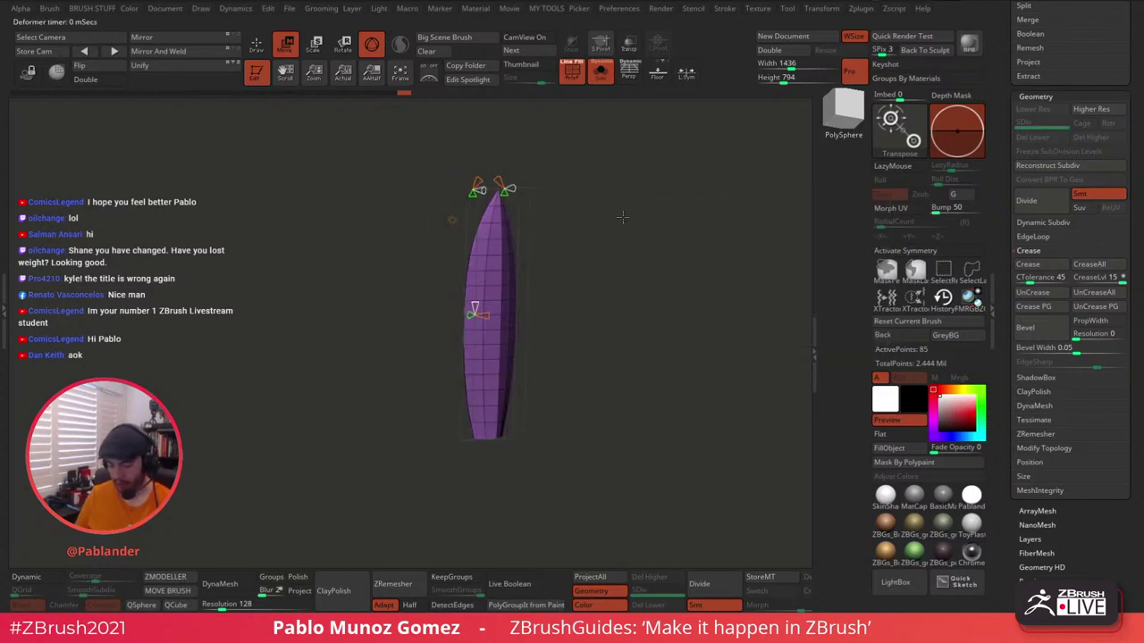
left_click(453, 220)
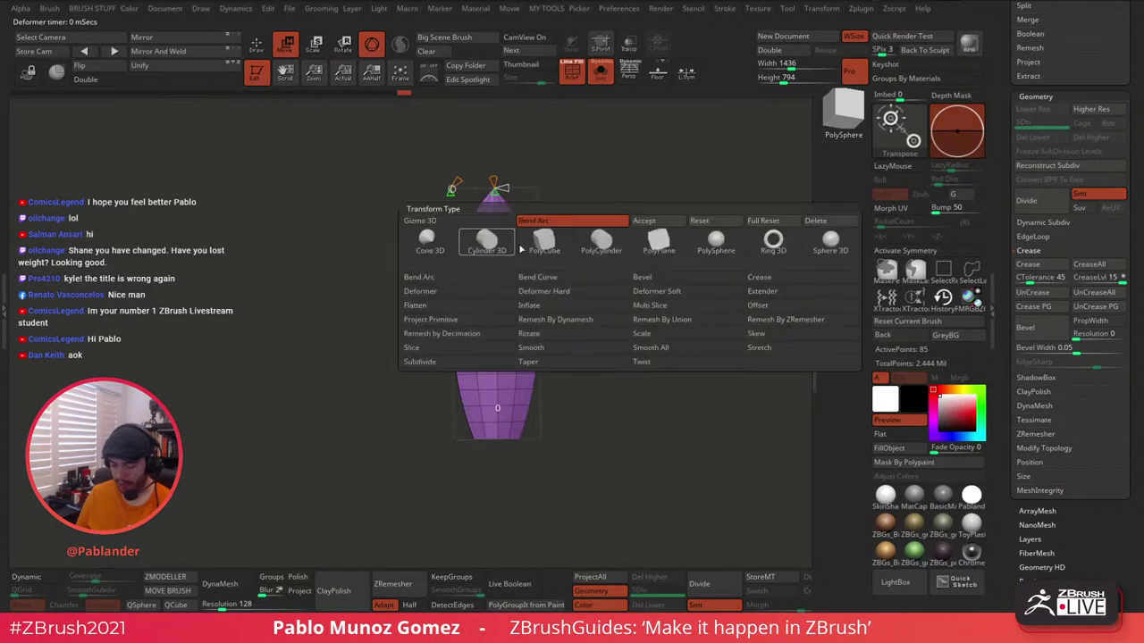
left_click(573, 278)
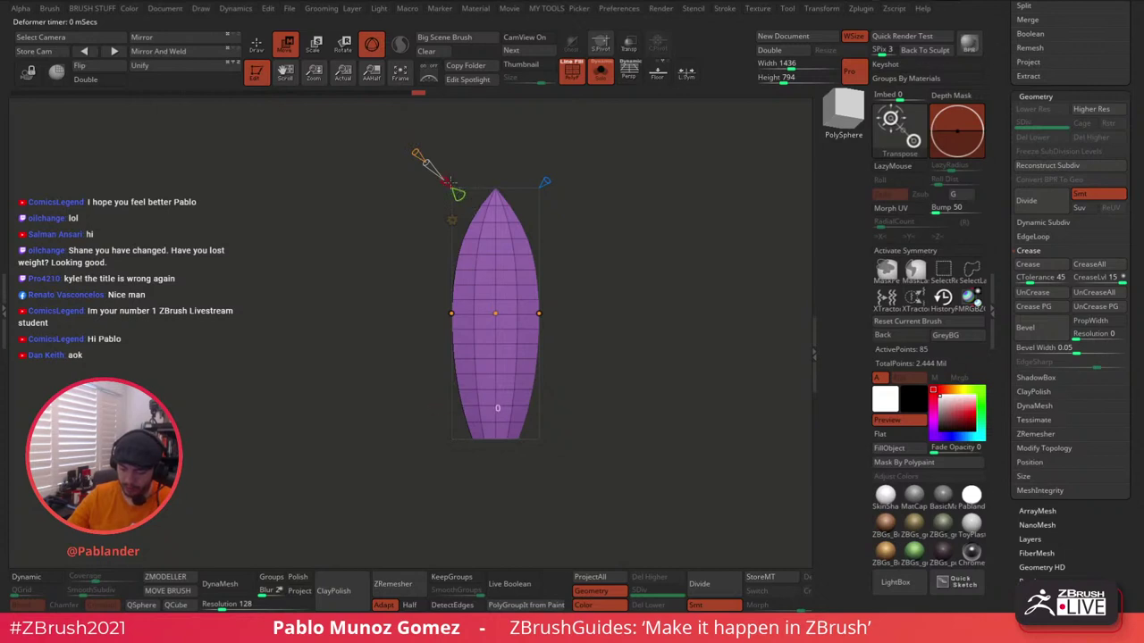
left_click(444, 179)
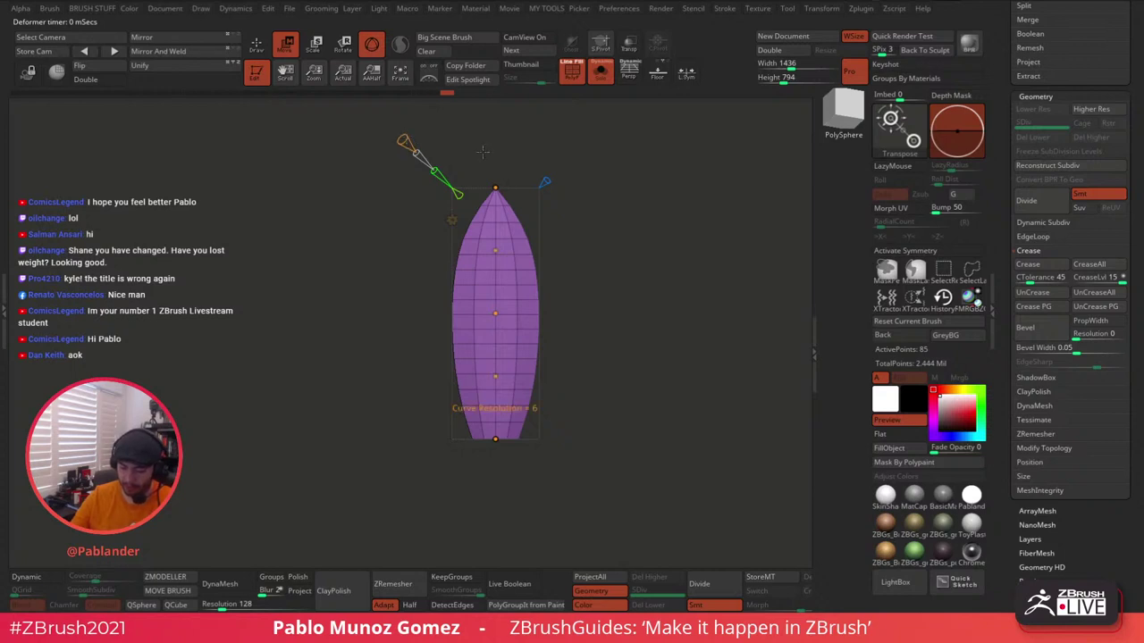
Bend the leaf's pointed upper end over into a hook in side view and accept the Bend Curve deformation.
left_click_drag(626, 235, 706, 237)
left_click_drag(495, 189, 508, 298)
left_click_drag(549, 209, 517, 258)
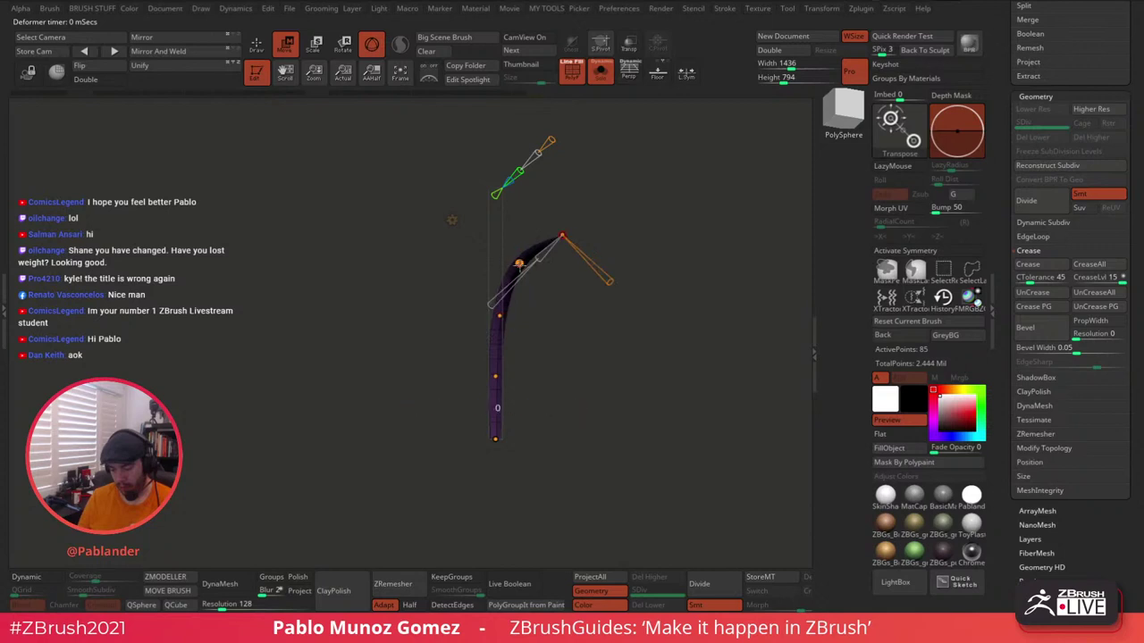
left_click_drag(594, 275, 582, 318)
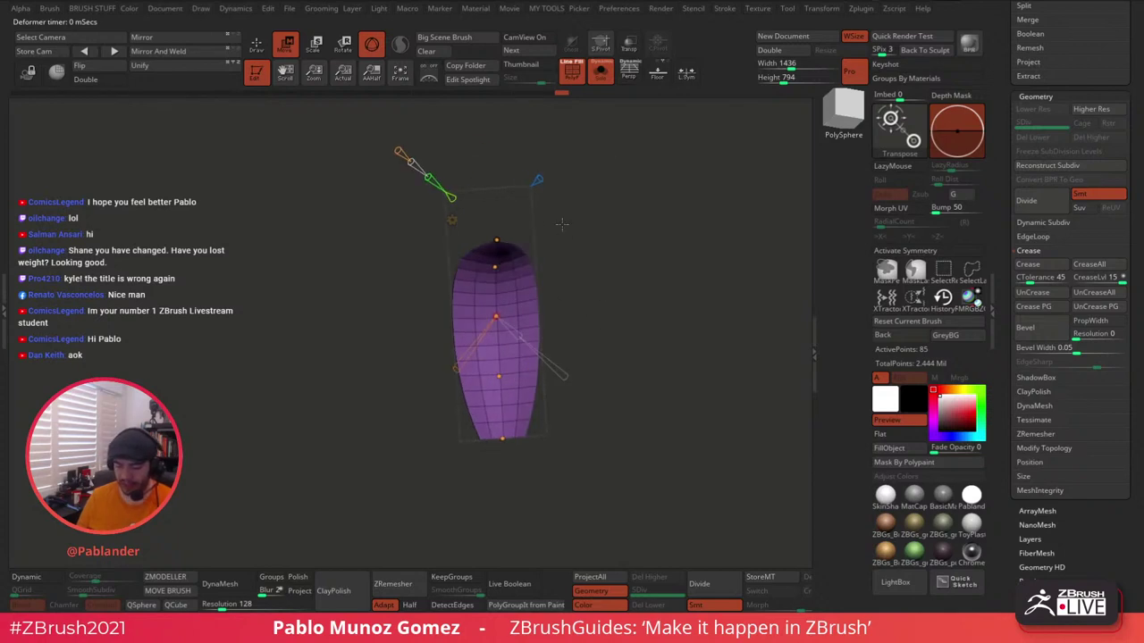
left_click(452, 219)
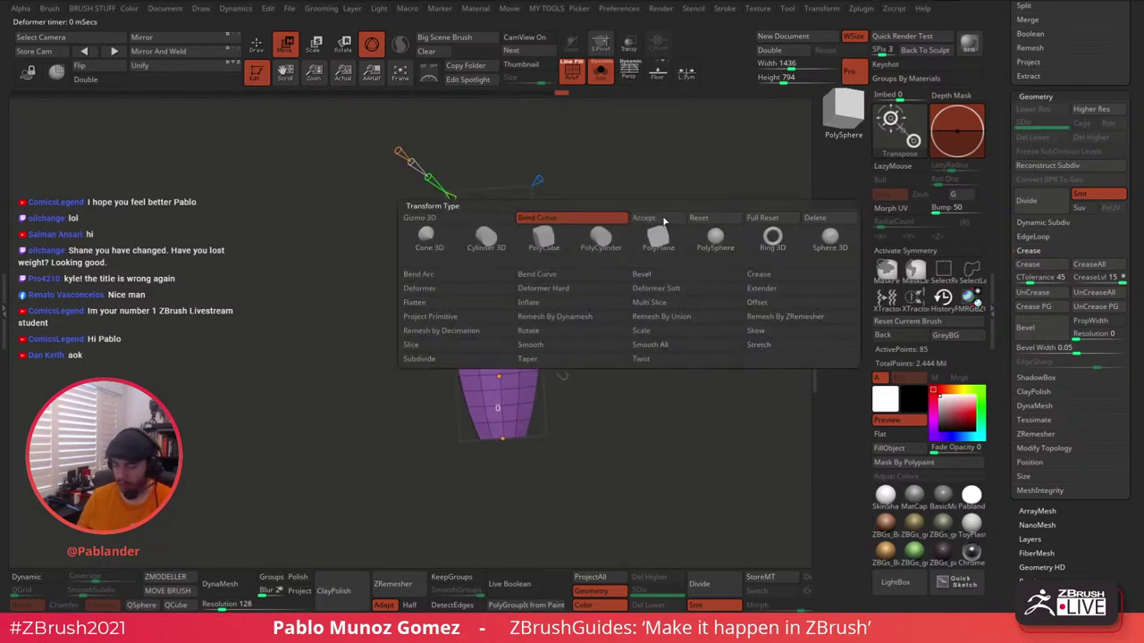
left_click(645, 252)
Return to Draw mode, turn on double-sided display for the leaf and hide its polyframe.
left_click(264, 49)
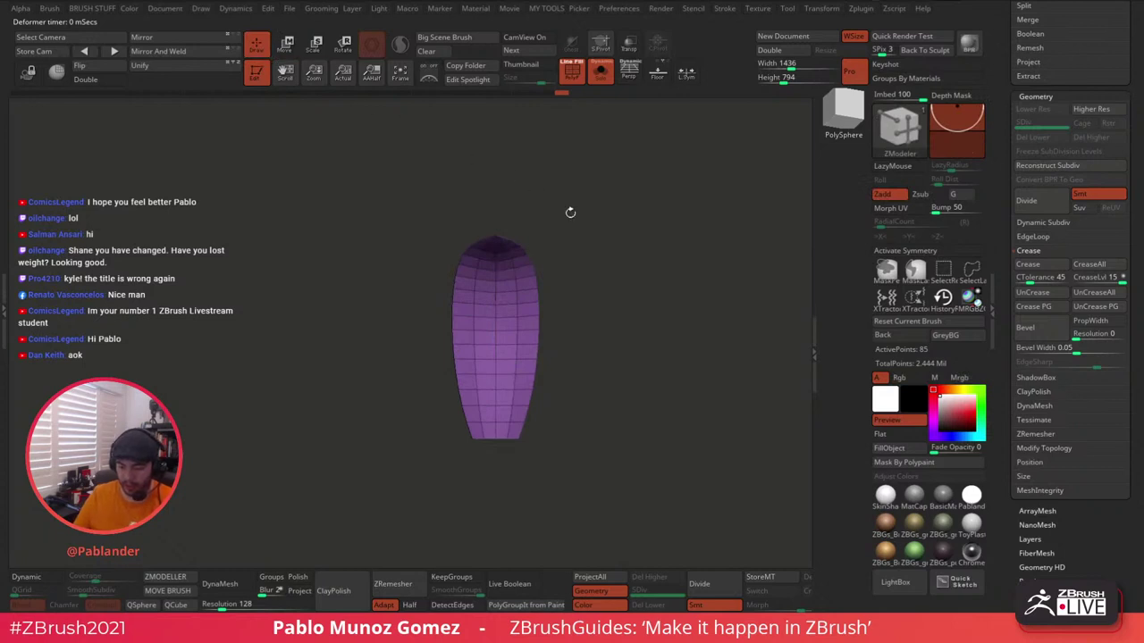
left_click(100, 80)
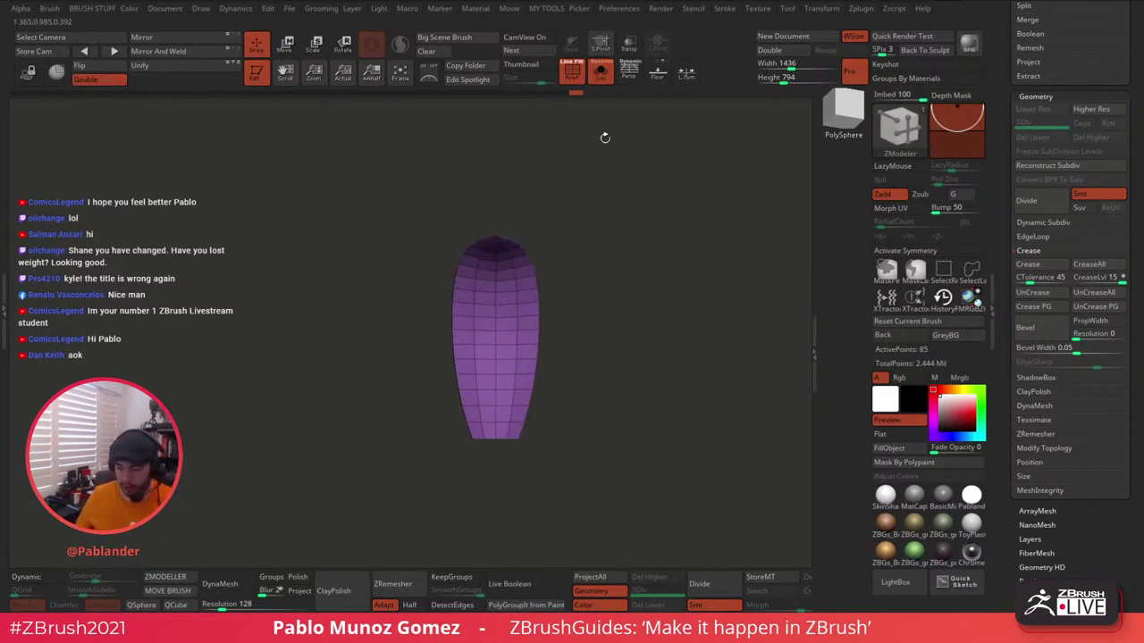
key("shift+f")
left_click_drag(625, 347, 605, 275)
left_click_drag(604, 314, 604, 310)
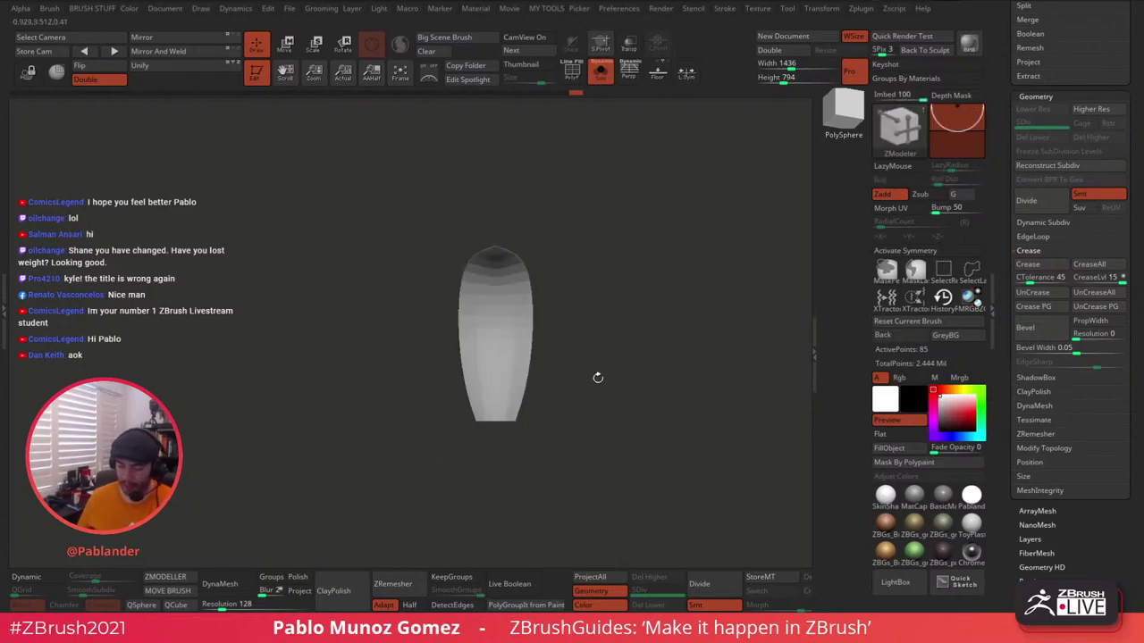
Frame the leaf from the front and create a new InsertMesh brush from it.
left_click_drag(598, 378, 594, 347, "alt")
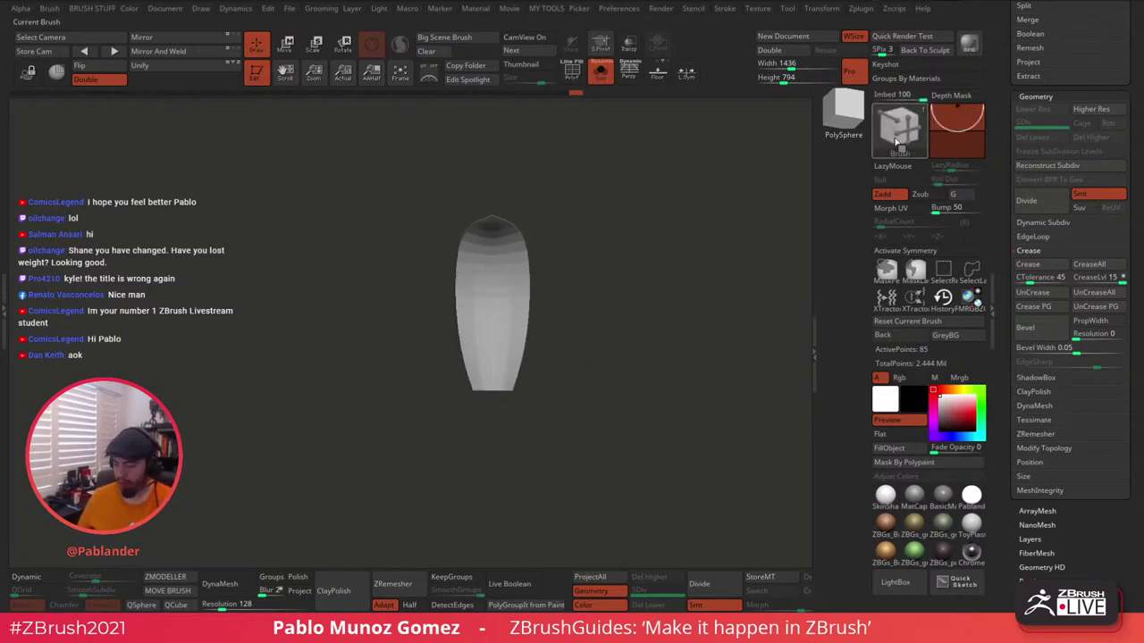
key("b")
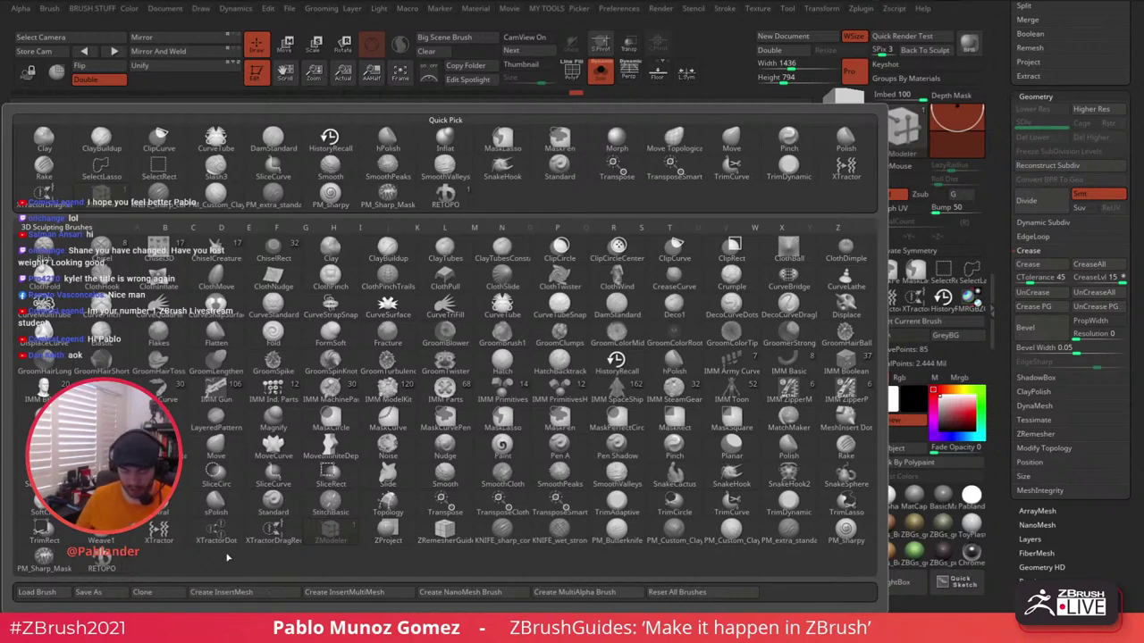
left_click(246, 593)
left_click(508, 203)
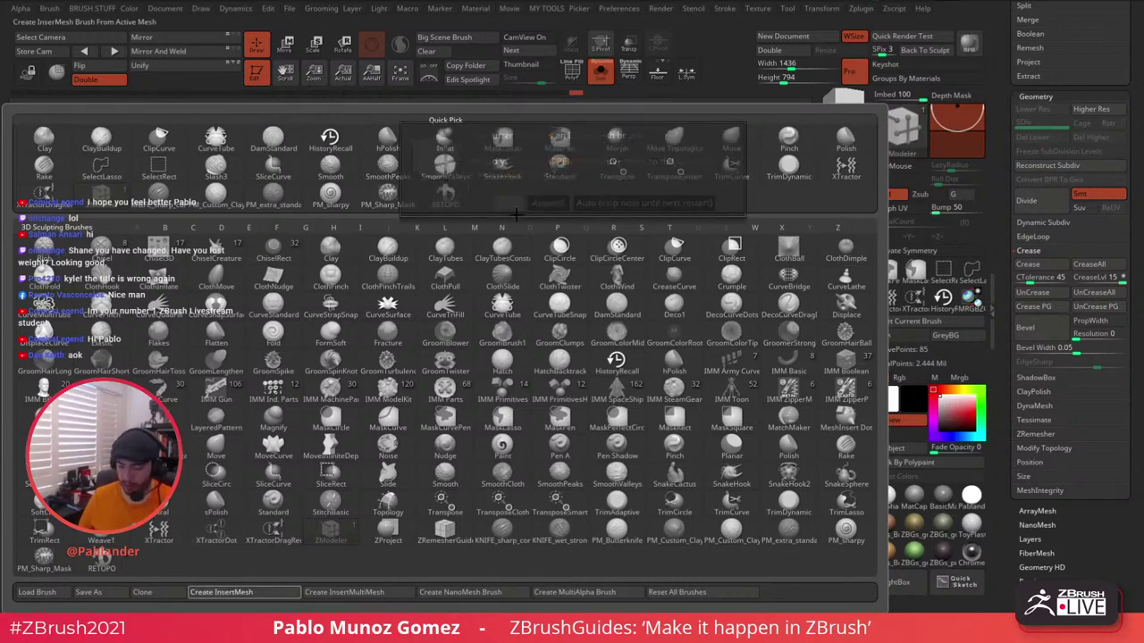
Draw trial leaves on the mesh with the new InsertMesh brush and undo each one.
left_click_drag(514, 295, 515, 436)
mouse_move(647, 310)
left_mouse_down()
mouse_move(694, 286)
mouse_move(638, 321)
mouse_move(684, 263)
left_mouse_up()
key("ctrl+z")
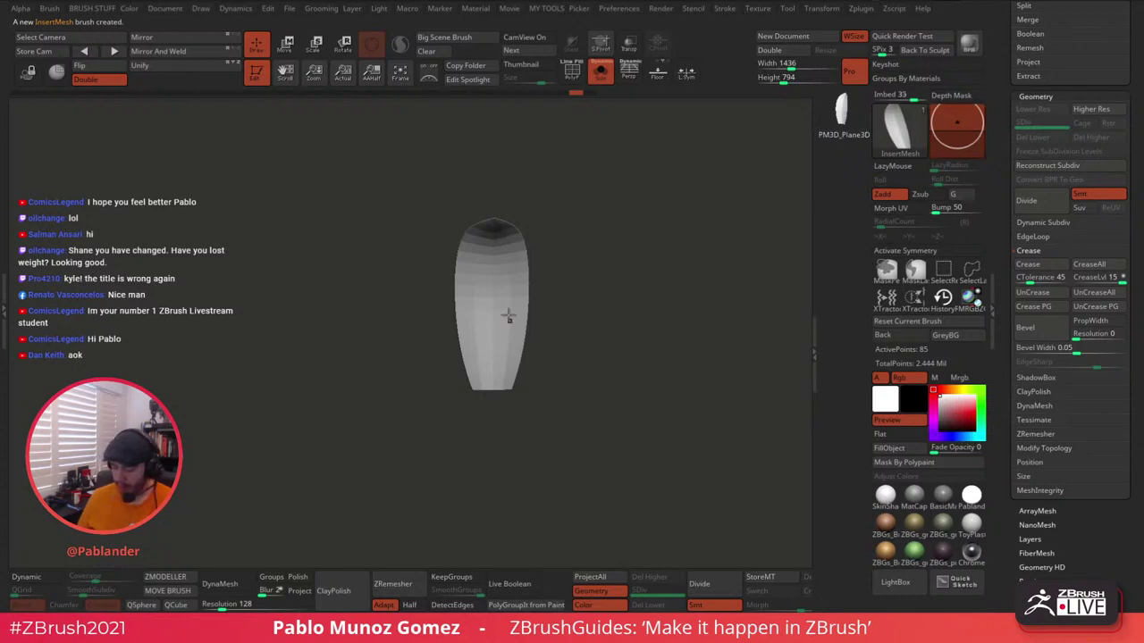
left_click_drag(487, 320, 495, 359)
key("ctrl+z")
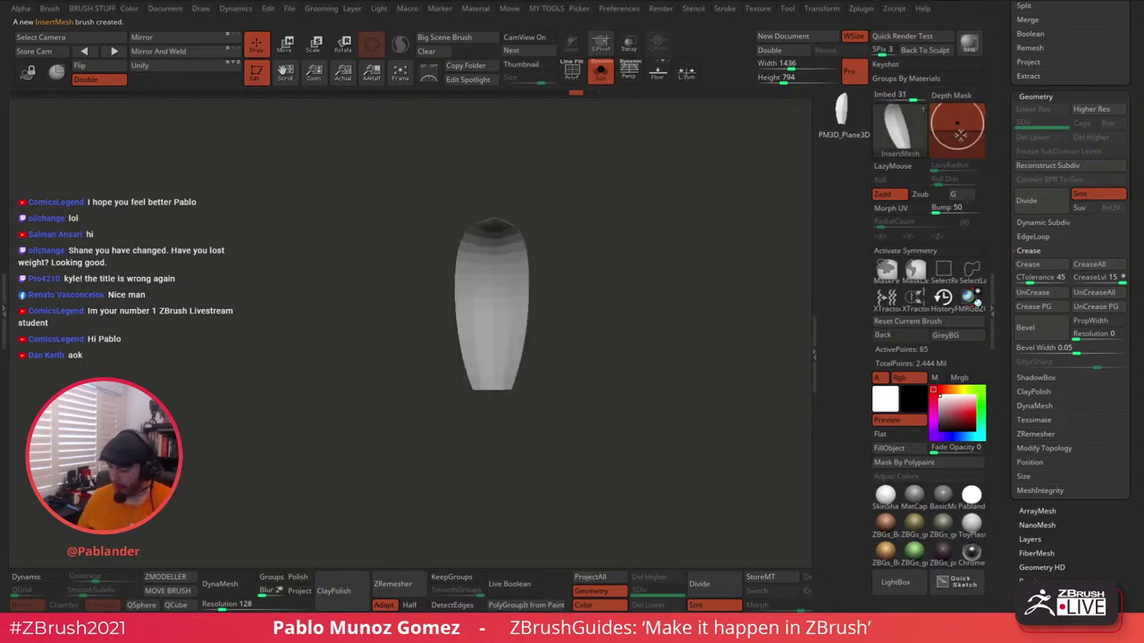
Adjust the InsertMesh brush placement to an Imbed of 33, drawing a trial leaf for each setting and undoing it.
left_click_drag(960, 135, 959, 133)
left_click_drag(494, 309, 499, 359)
key("ctrl+z")
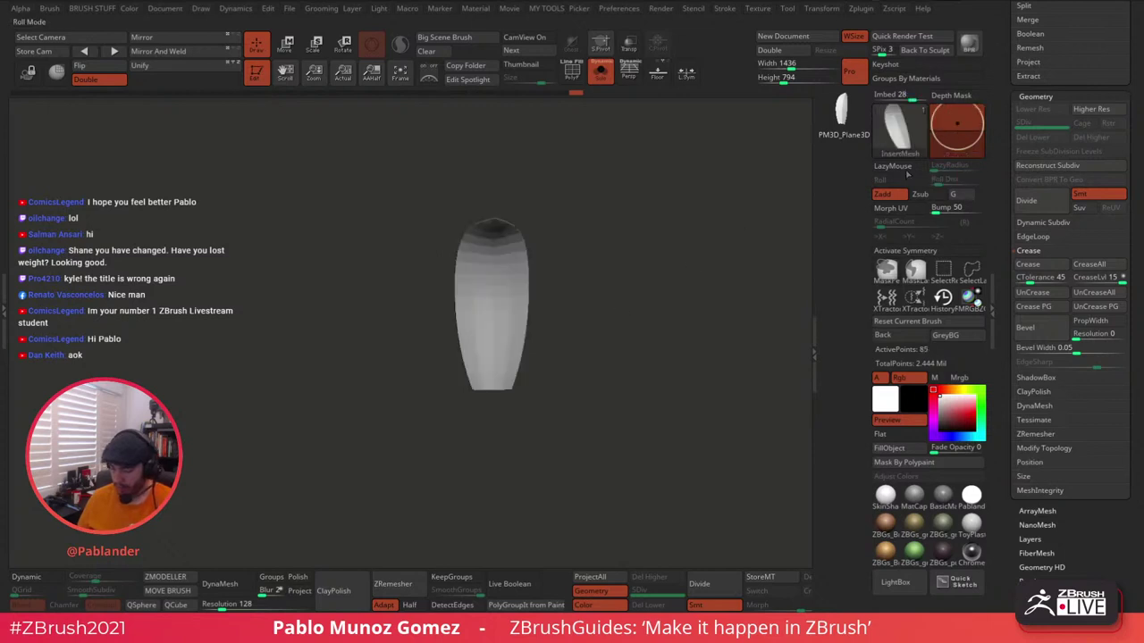
left_click_drag(962, 135, 961, 133)
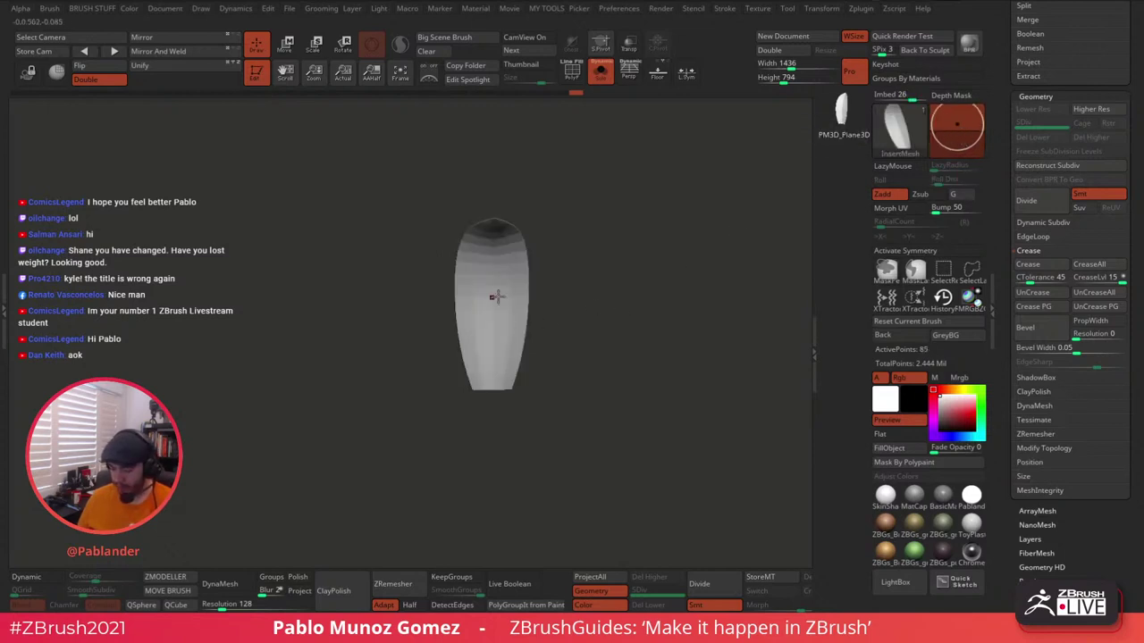
left_click_drag(497, 297, 546, 342)
key("ctrl+z")
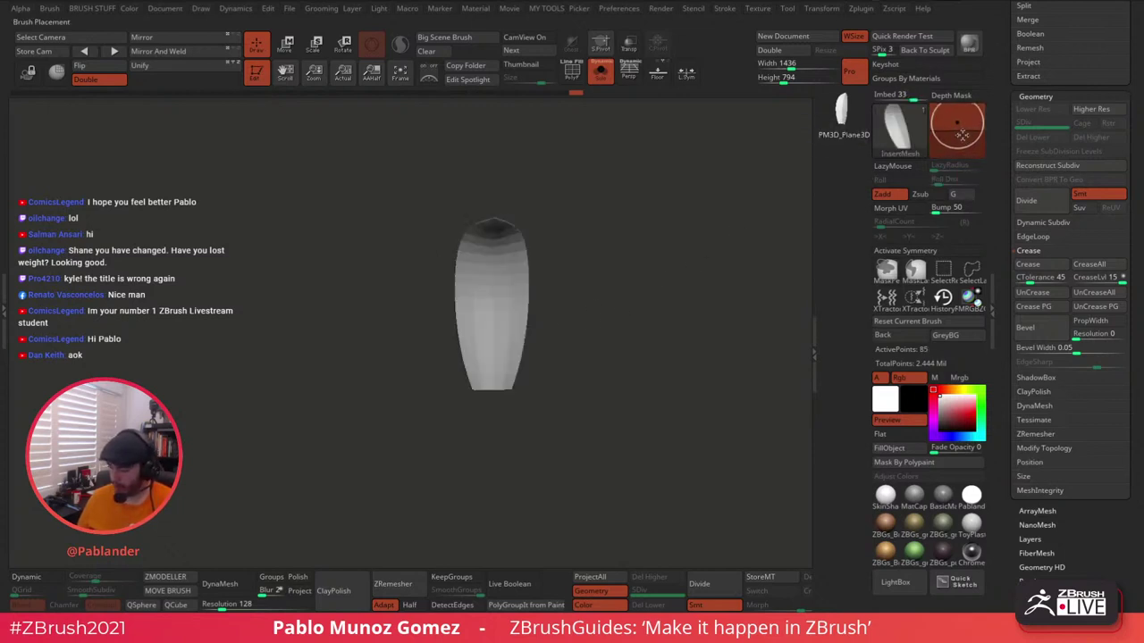
left_click_drag(497, 306, 538, 314)
key("ctrl+z")
Hide the leaf subtool, leave Solo mode and make the Skin_ZSphere2 body the active subtool.
mouse_move(652, 286)
left_mouse_down()
mouse_move(701, 271)
mouse_move(659, 274)
left_mouse_up()
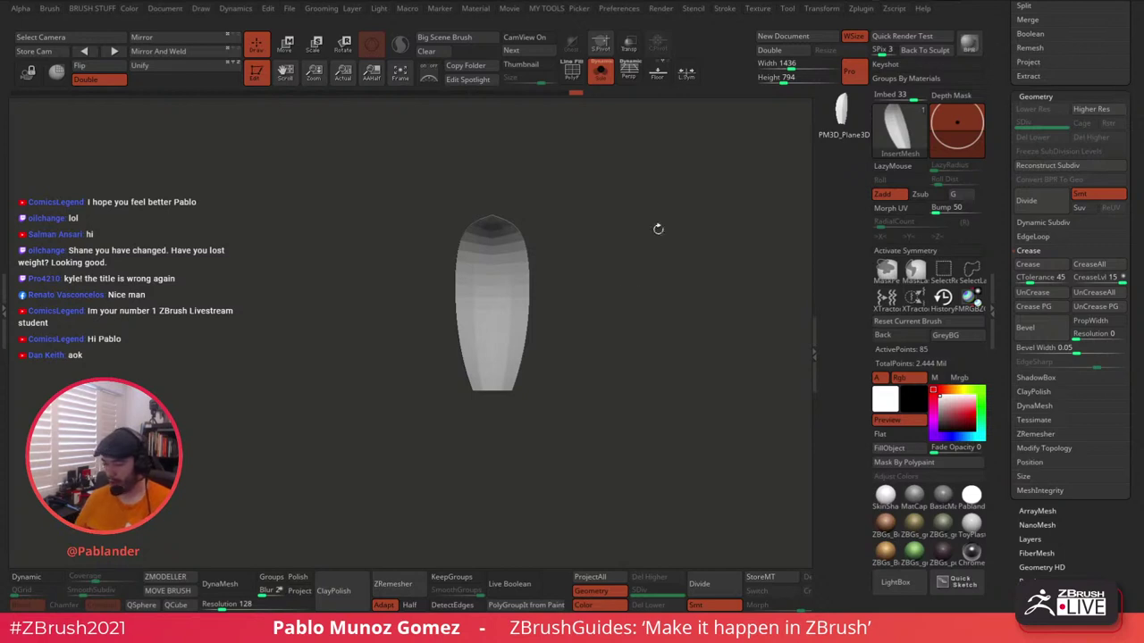
scroll(1063, 96, "up", 10)
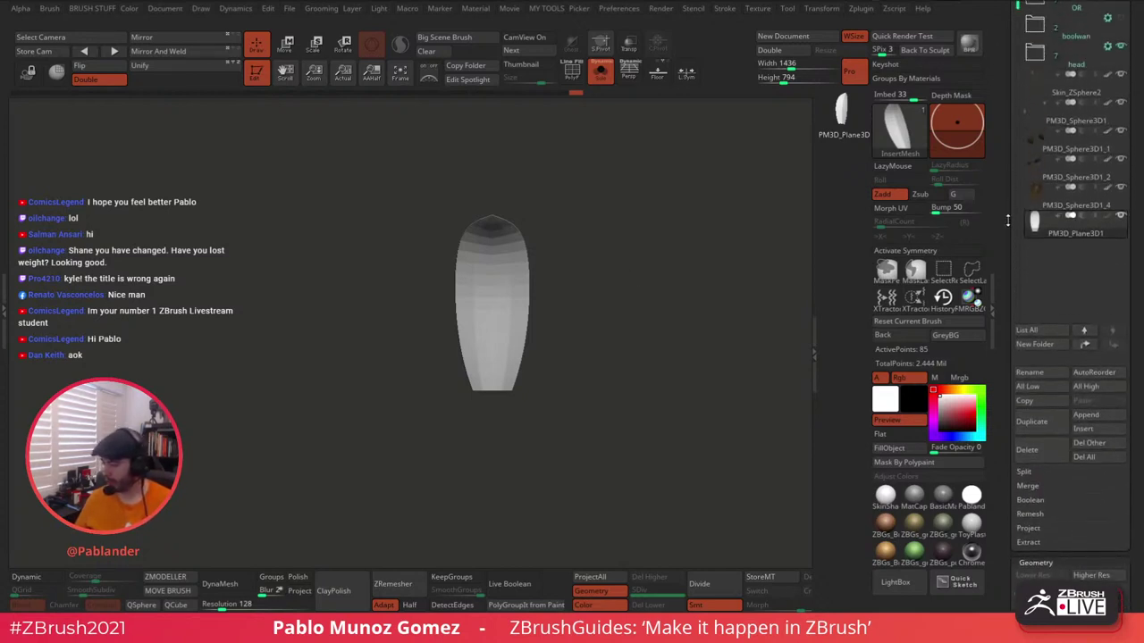
left_click(1122, 217)
left_click_drag(1134, 210, 1133, 244)
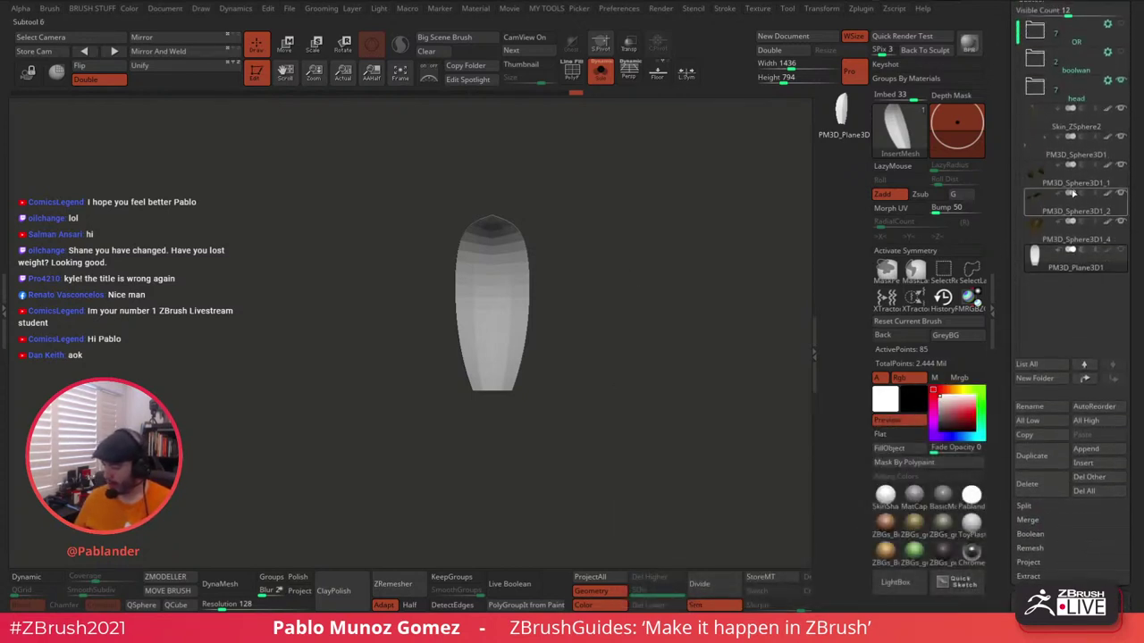
left_click(600, 70)
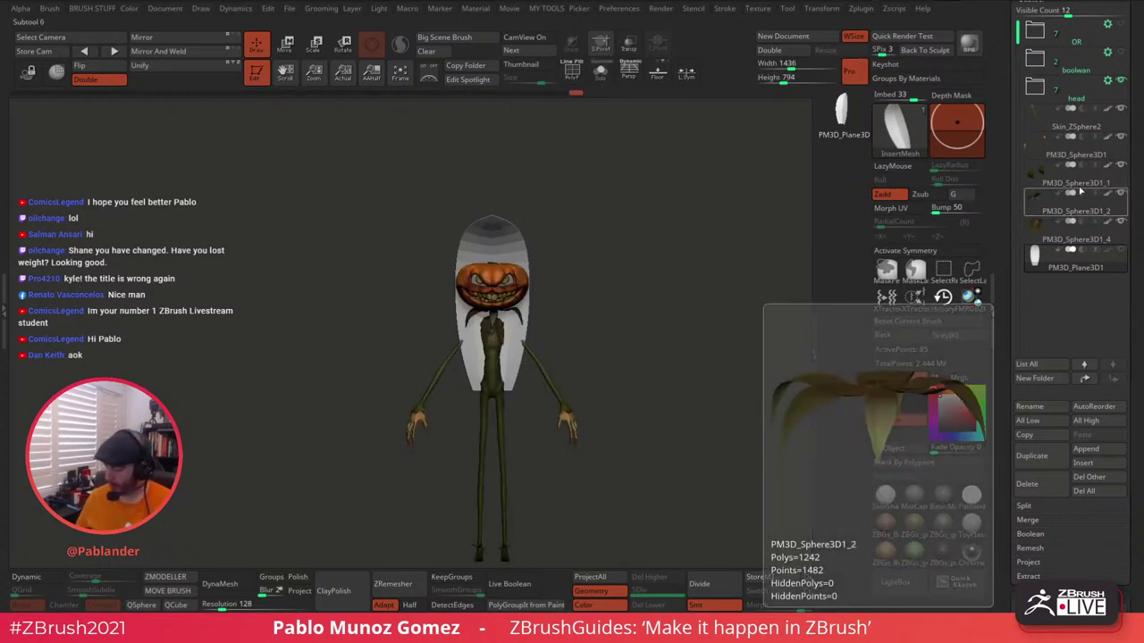
left_click(1080, 128)
scroll(1072, 179, "down", 5)
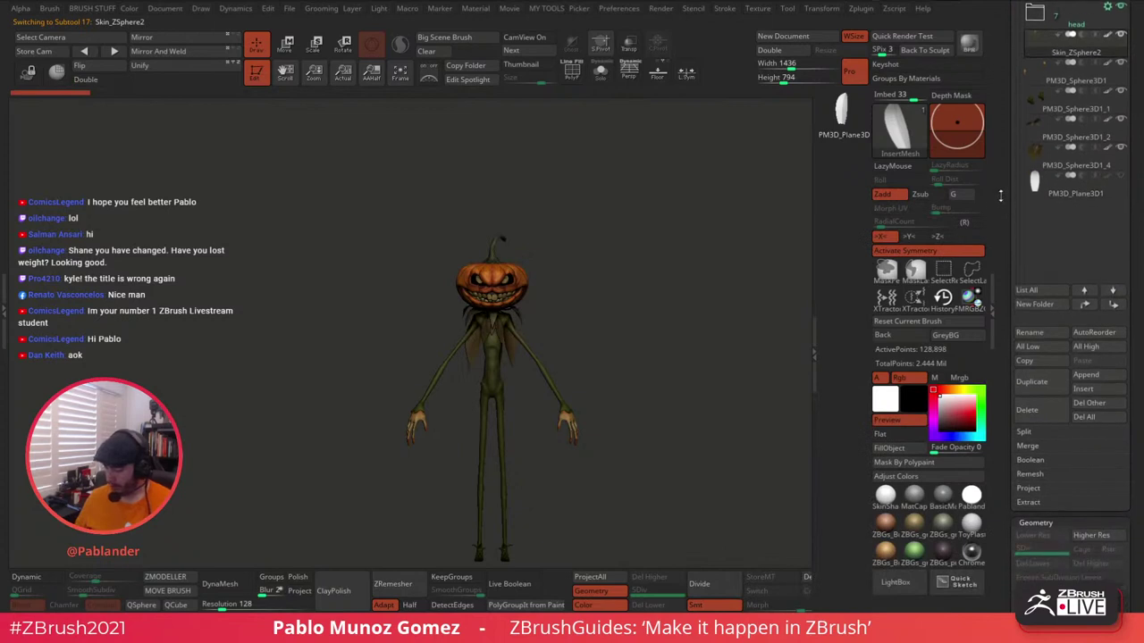
mouse_move(693, 299)
left_mouse_down("alt")
mouse_move(677, 345)
mouse_move(676, 289)
left_mouse_up("alt")
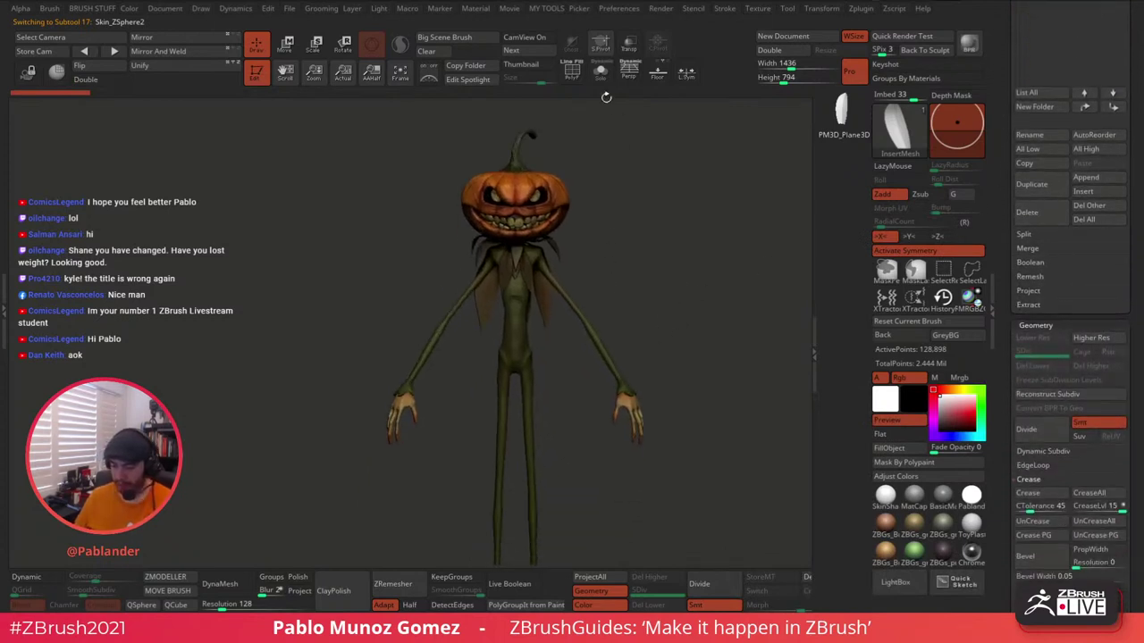
Isolate the body, examine its polygroups with the polyframe shown and hide the polyframe again.
left_click(600, 71)
left_click(571, 71)
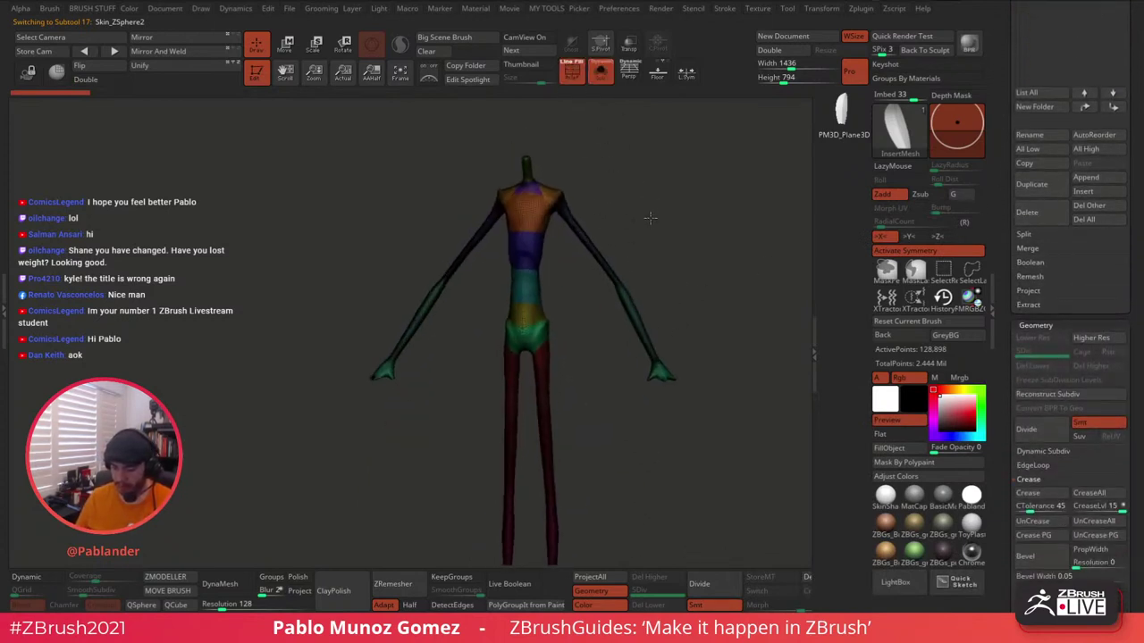
left_click_drag(650, 218, 672, 208)
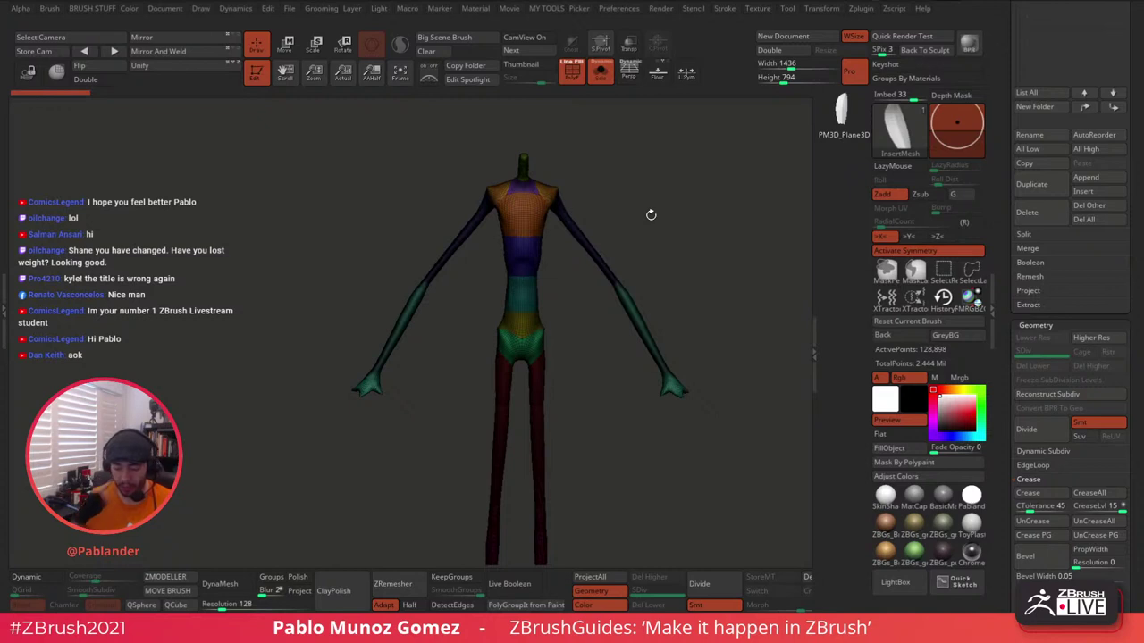
left_click_drag(658, 227, 662, 242)
left_click_drag(531, 474, 523, 523)
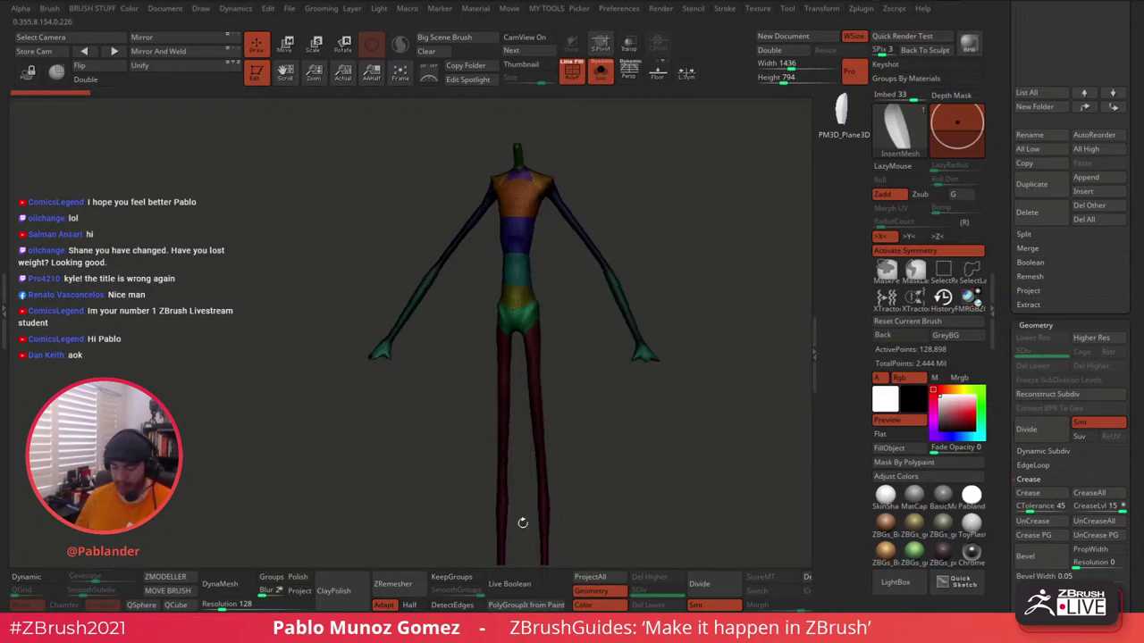
mouse_move(624, 472)
left_mouse_down()
mouse_move(657, 398)
mouse_move(679, 274)
left_mouse_up()
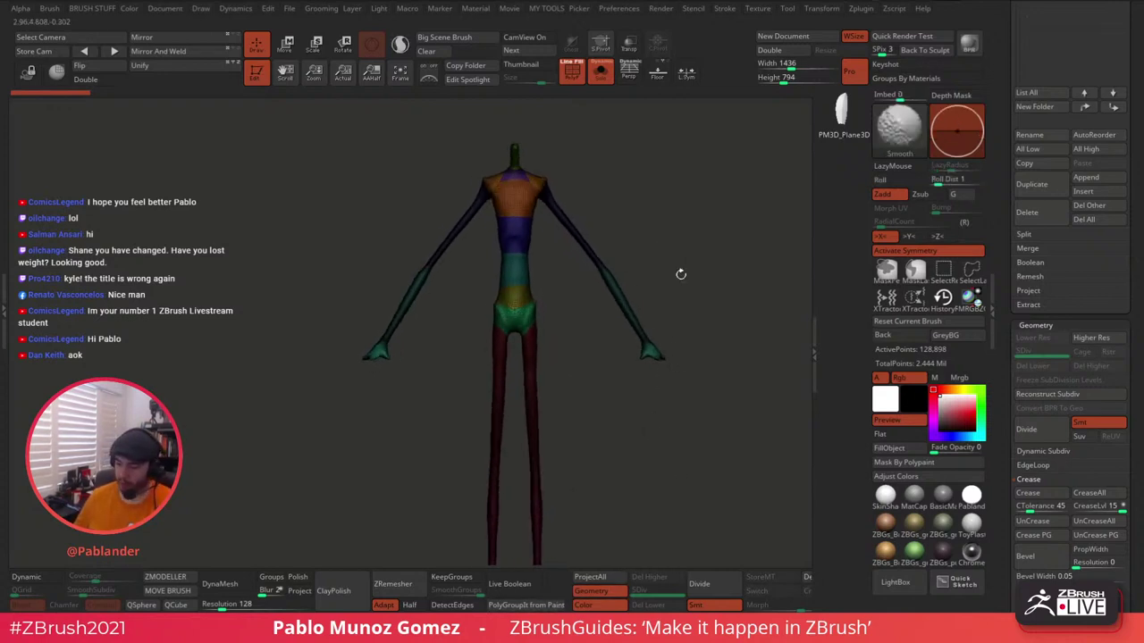
left_click(574, 80)
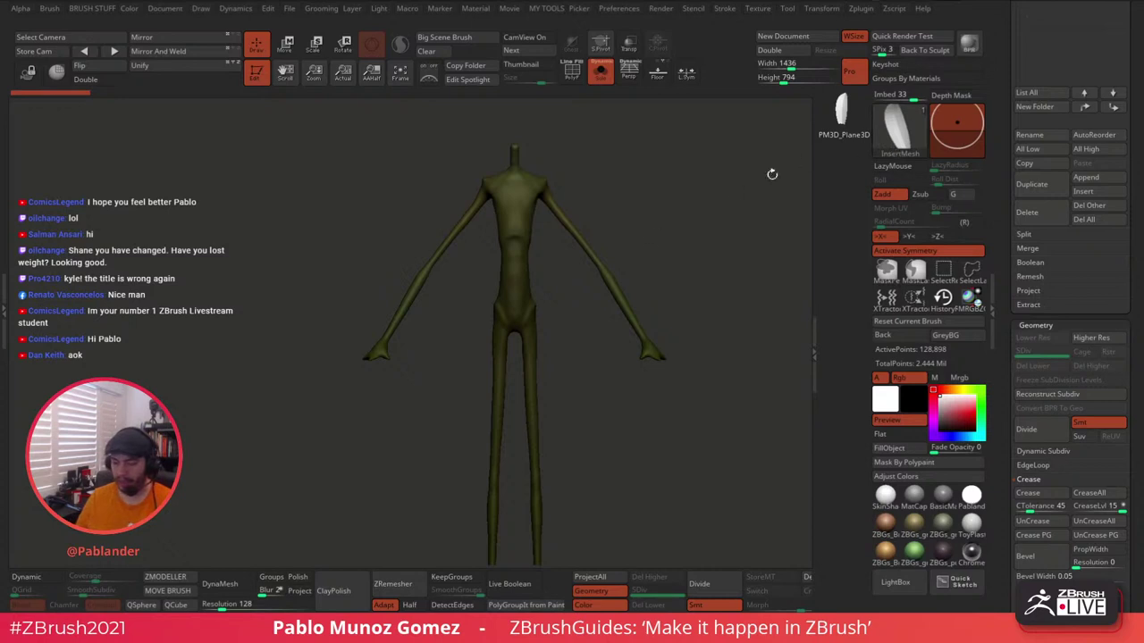
Show the whole character again and draw the first InsertMesh leaf on the forearm just above the hand.
left_click_drag(585, 277, 620, 334, "alt")
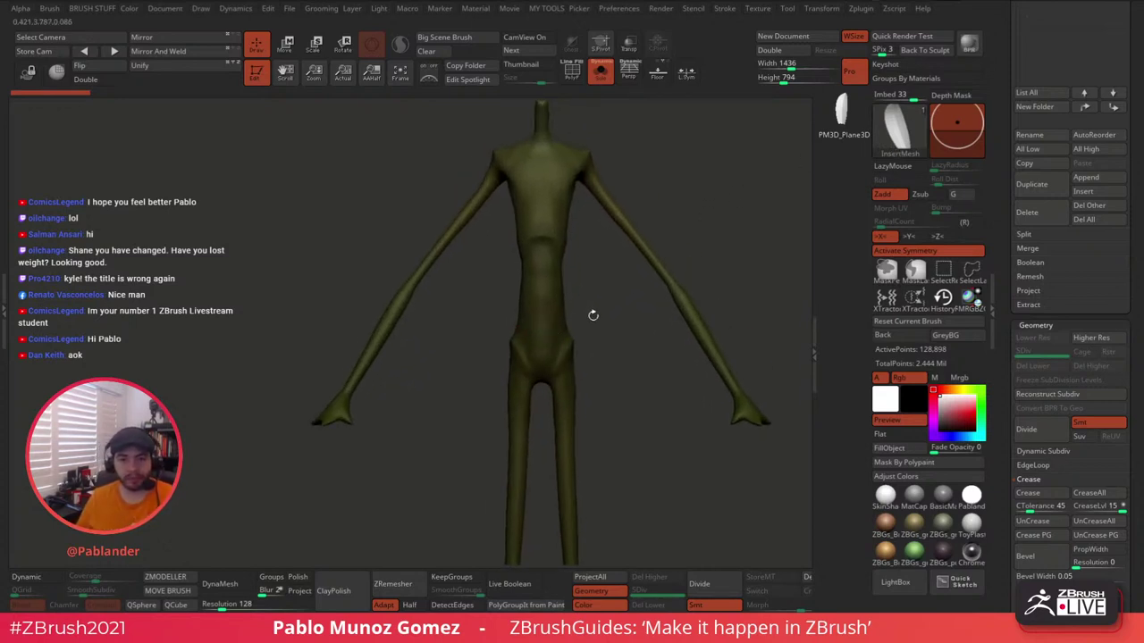
left_click_drag(601, 322, 596, 284, "alt")
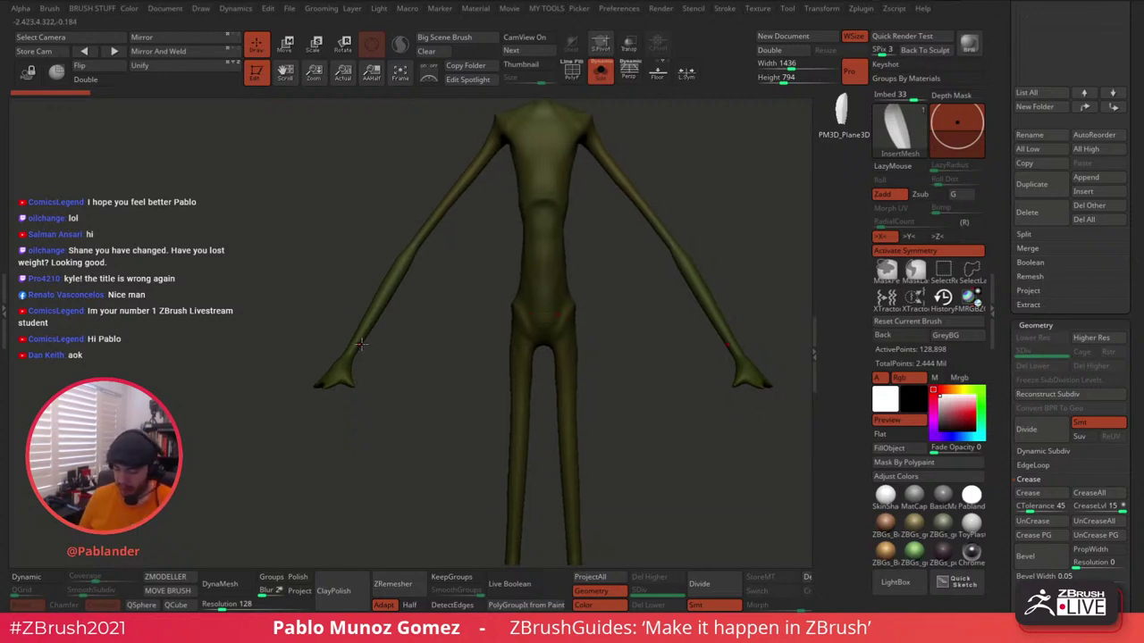
left_click_drag(698, 281, 677, 289, "alt")
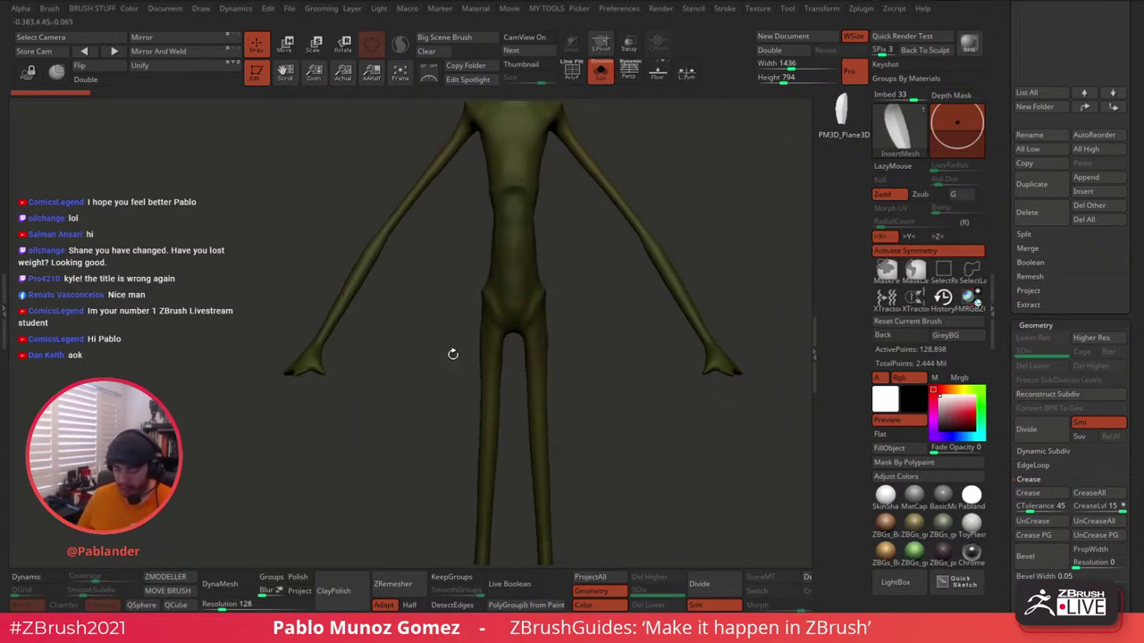
left_click_drag(453, 354, 489, 331)
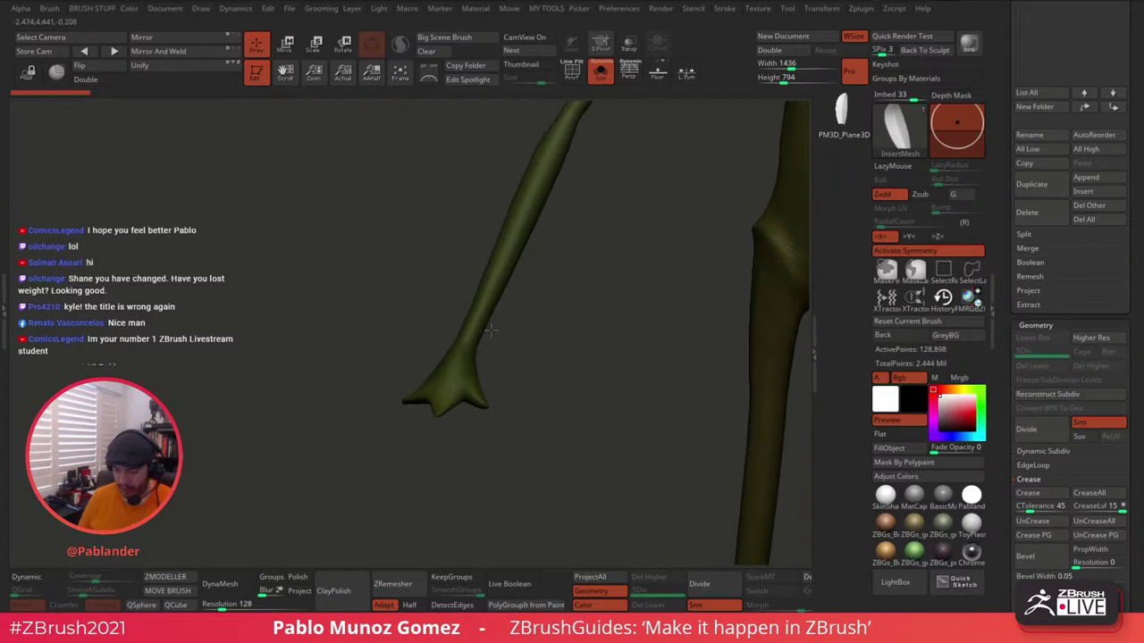
left_click(601, 75)
left_click_drag(529, 296, 553, 264, "alt")
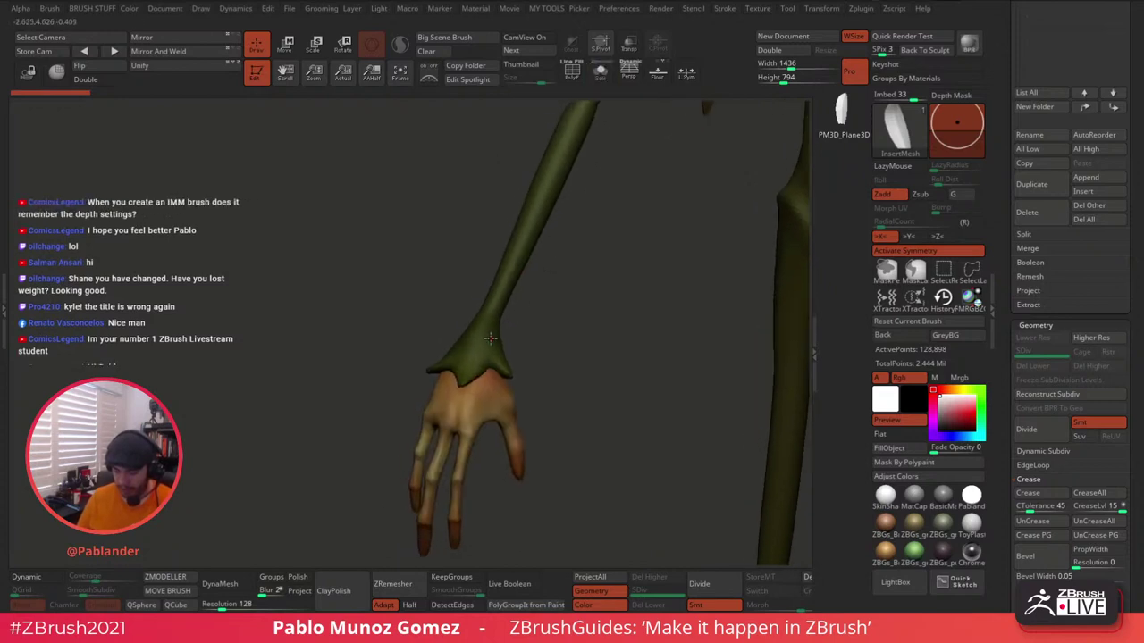
left_click_drag(472, 349, 502, 281)
left_click_drag(583, 283, 483, 235)
Adjust the first wrist leaf's position and angle with the Gizmo so it flares out over the cuff.
left_click(288, 48)
left_click_drag(523, 372, 515, 383)
left_click_drag(522, 319, 521, 323)
mouse_move(556, 332)
left_mouse_down()
mouse_move(605, 338)
mouse_move(537, 346)
mouse_move(568, 327)
mouse_move(500, 338)
mouse_move(536, 322)
mouse_move(653, 319)
mouse_move(621, 304)
mouse_move(565, 311)
mouse_move(559, 258)
left_mouse_up()
Insert a second leaf beside the first around the wrist and rotate it to follow the cuff.
left_click(258, 45)
left_click(285, 45)
left_click_drag(505, 128, 681, 263)
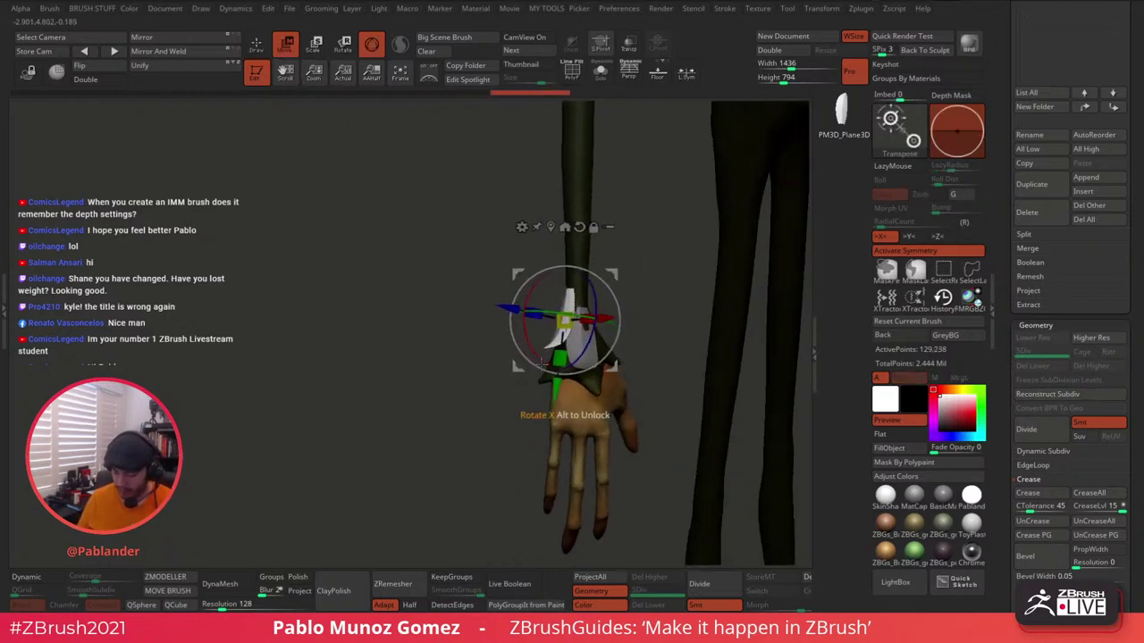
mouse_move(617, 304)
left_mouse_down()
mouse_move(665, 262)
mouse_move(650, 293)
mouse_move(620, 286)
mouse_move(591, 319)
left_mouse_up()
Draw a third leaf on the thumb side of the wrist and adjust its placement with the Gizmo.
key("q")
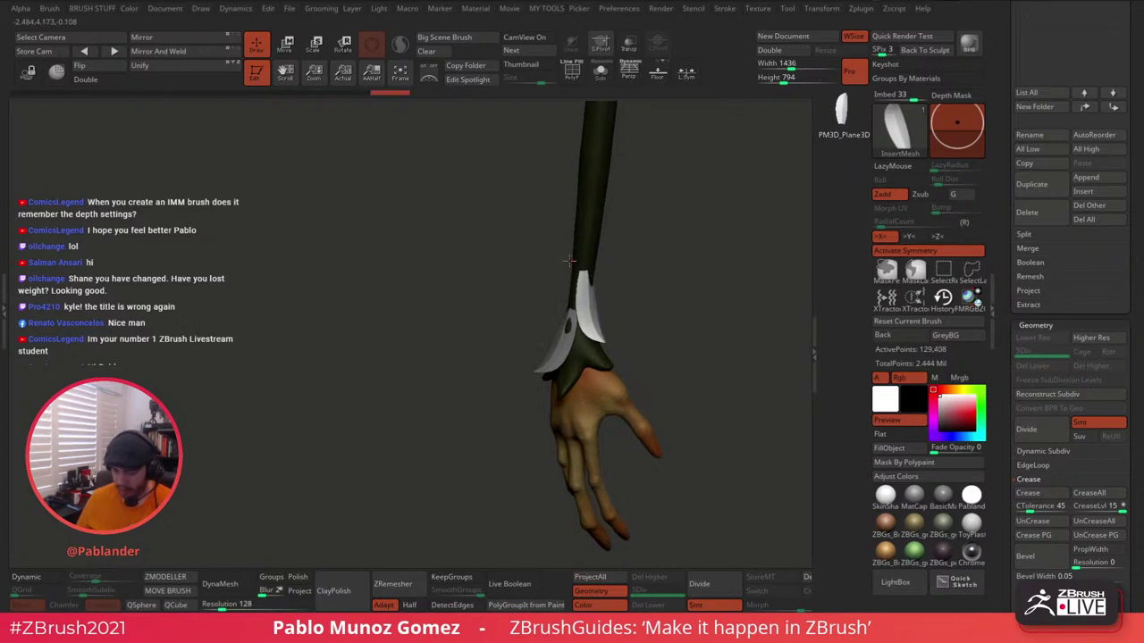
key("w")
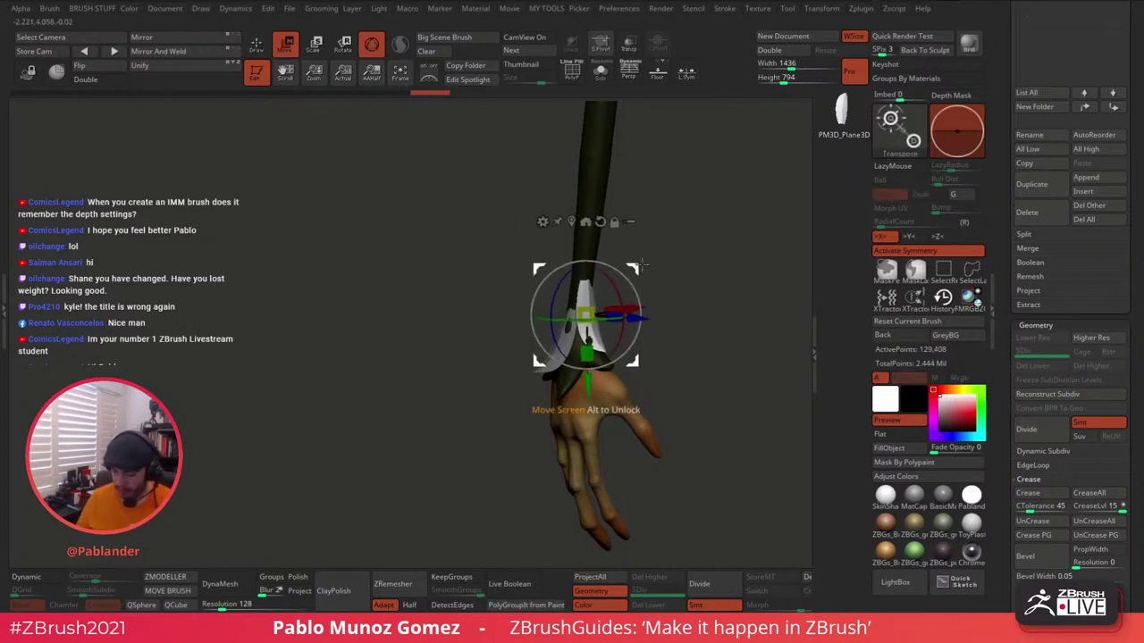
left_click_drag(642, 265, 686, 249)
mouse_move(638, 295)
left_mouse_down()
mouse_move(651, 287)
mouse_move(629, 310)
left_mouse_up()
left_click_drag(634, 269, 638, 272)
mouse_move(652, 257)
left_mouse_down()
mouse_move(690, 249)
mouse_move(676, 273)
mouse_move(552, 315)
mouse_move(548, 257)
left_mouse_up()
Draw a leaf above the wrist leaves on the forearm, turn on Local Symmetry and adjust its scale and placement.
key("q")
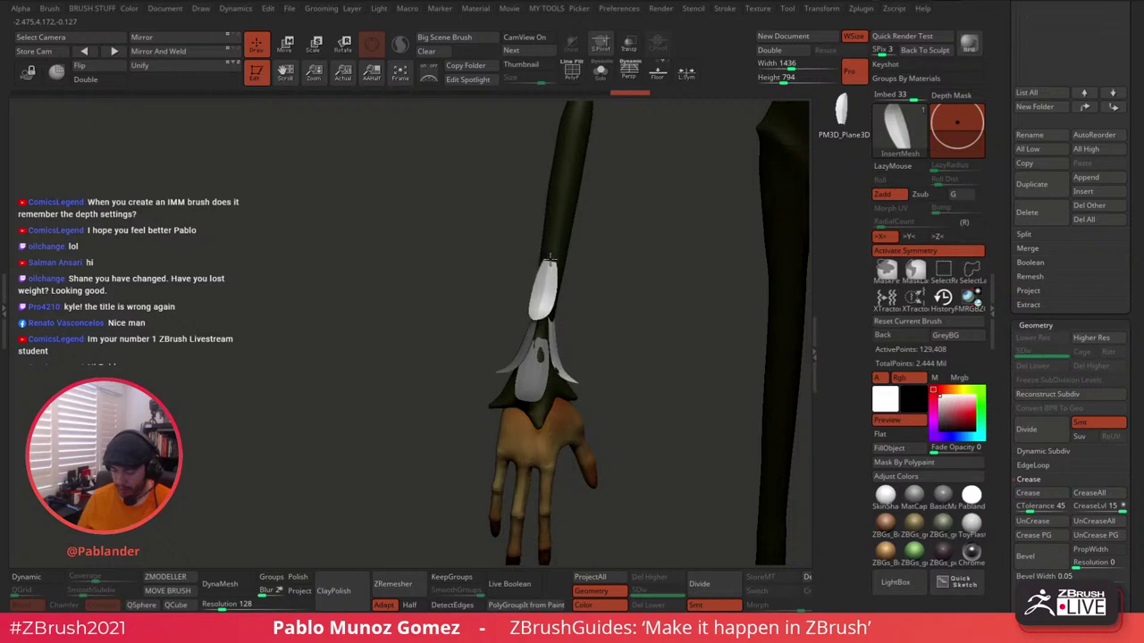
key("w")
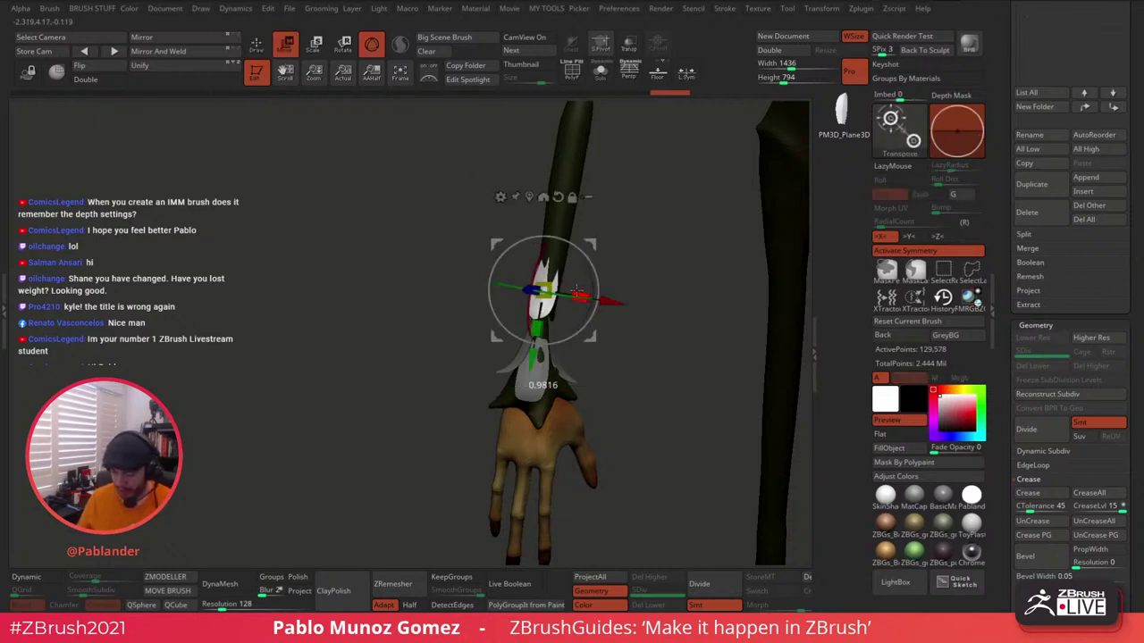
left_click(689, 79)
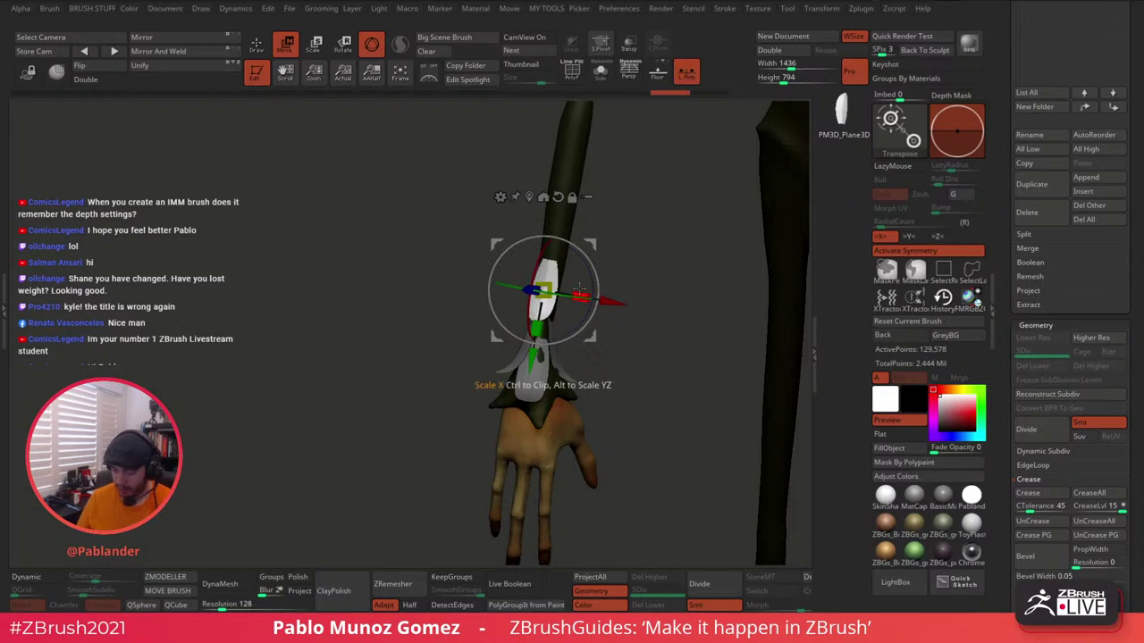
left_click_drag(536, 327, 538, 328)
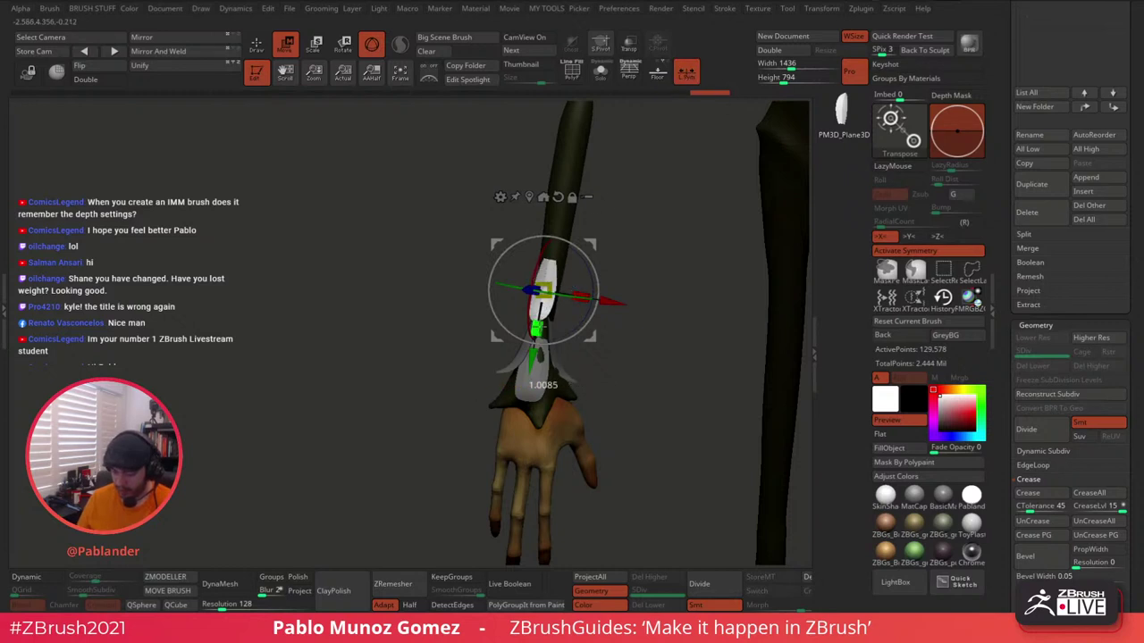
left_click_drag(620, 239, 572, 243)
left_click_drag(540, 328, 580, 298)
mouse_move(590, 245)
left_mouse_down()
mouse_move(656, 304)
mouse_move(654, 289)
mouse_move(609, 268)
mouse_move(610, 255)
left_mouse_up()
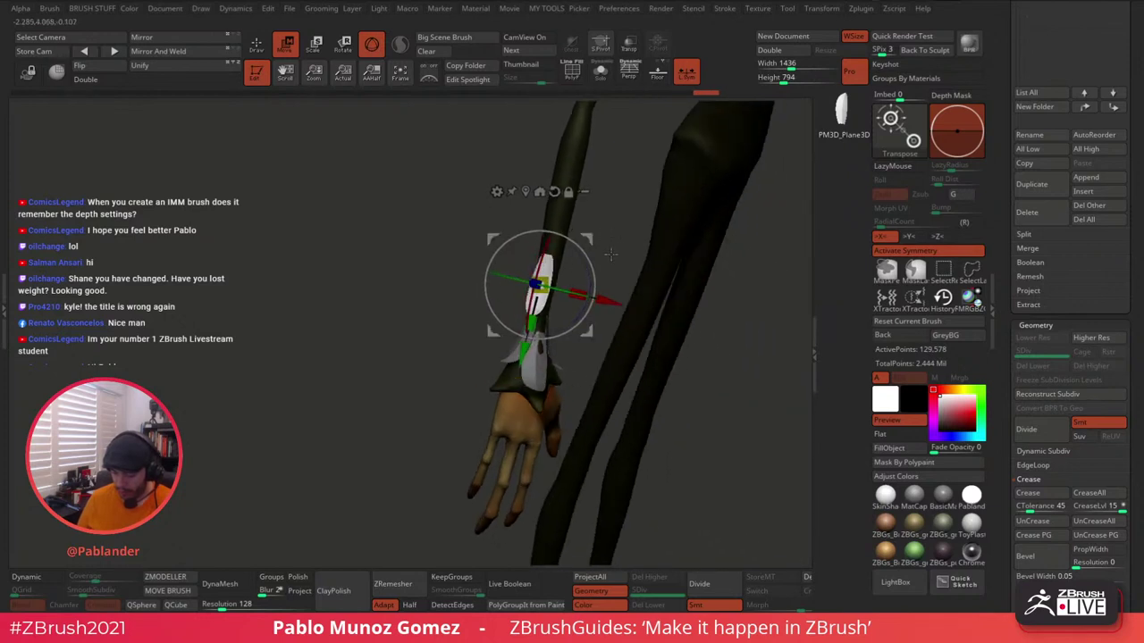
Draw another leaf on the opposite side of the forearm at the same height and rotate it against the arm.
left_click(258, 43)
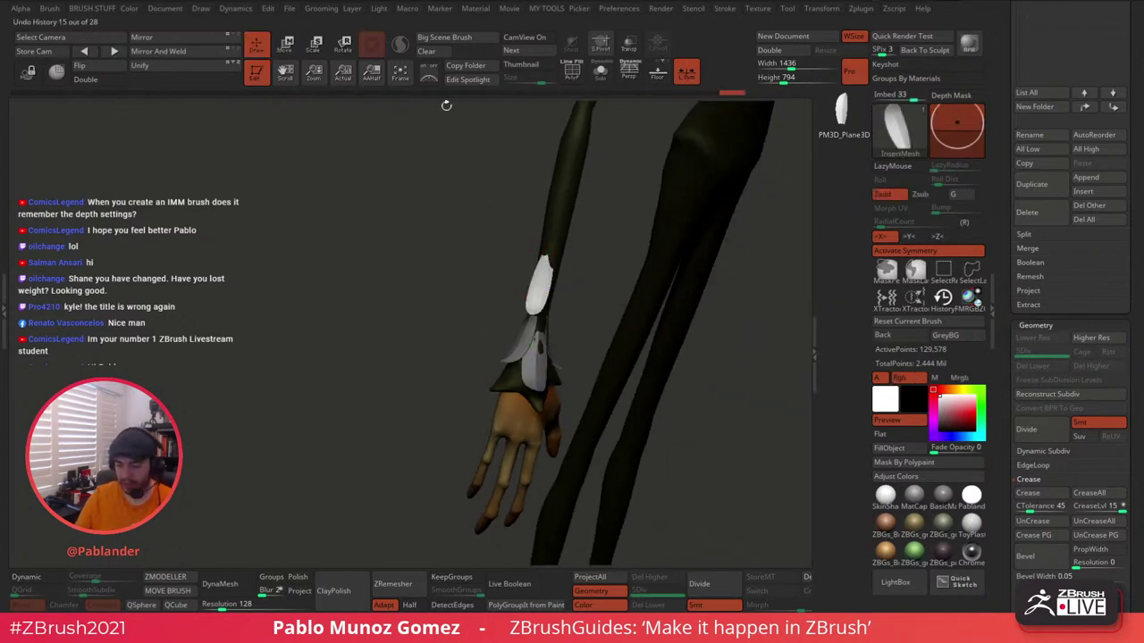
mouse_move(577, 291)
left_mouse_down("alt")
mouse_move(575, 262)
mouse_move(592, 298)
mouse_move(573, 308)
left_mouse_up("alt")
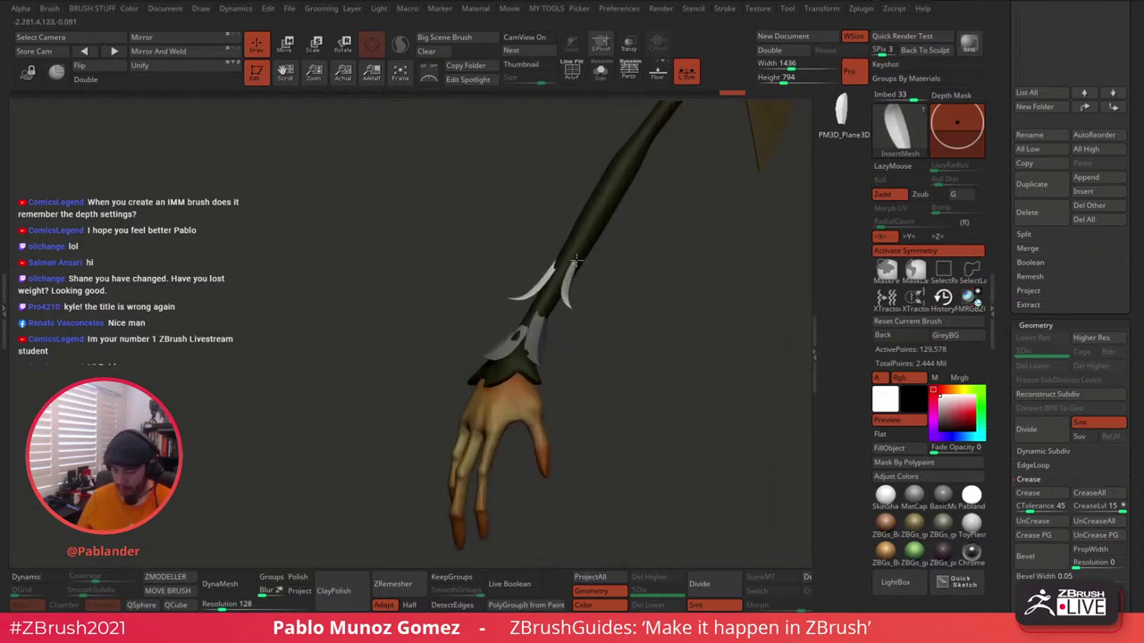
left_click_drag(582, 260, 583, 260)
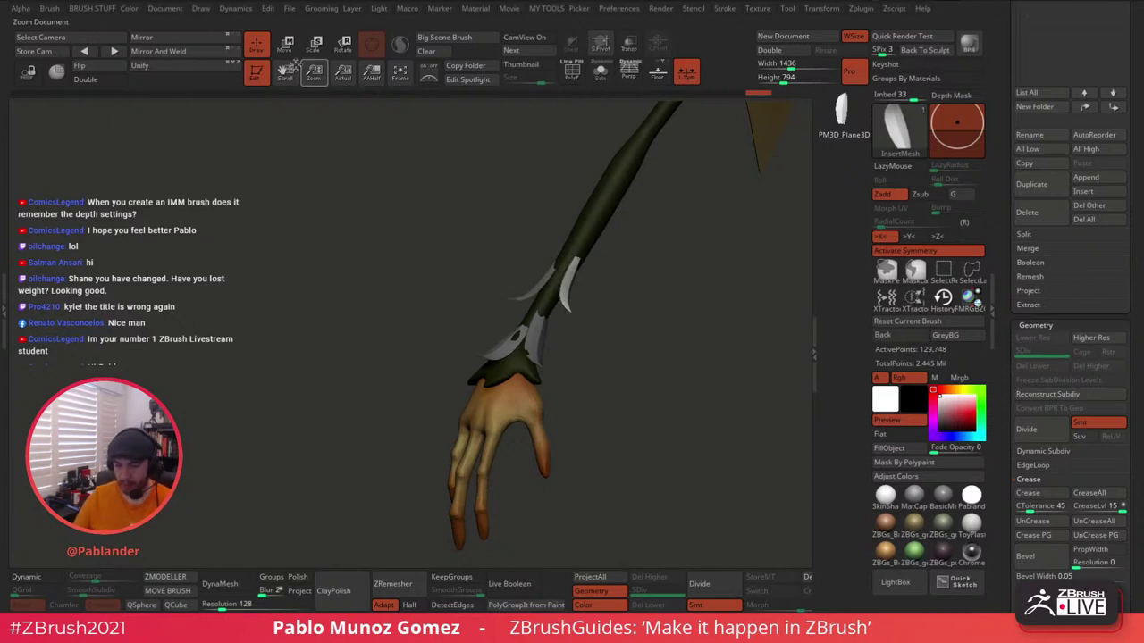
key("w")
left_click_drag(659, 238, 624, 232)
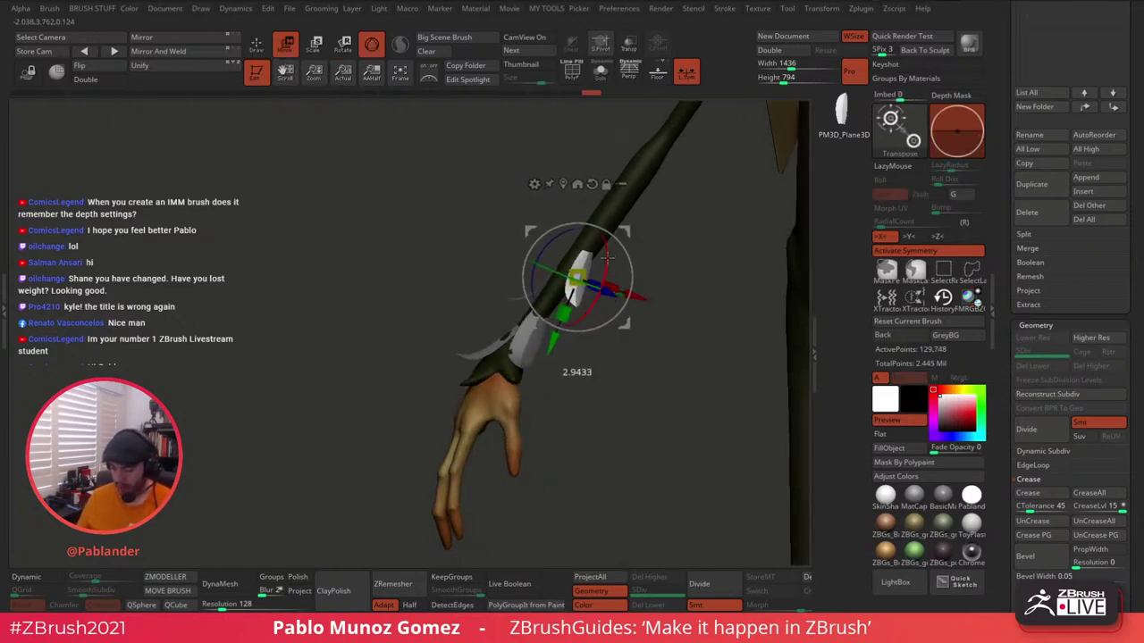
left_click_drag(611, 311, 607, 324)
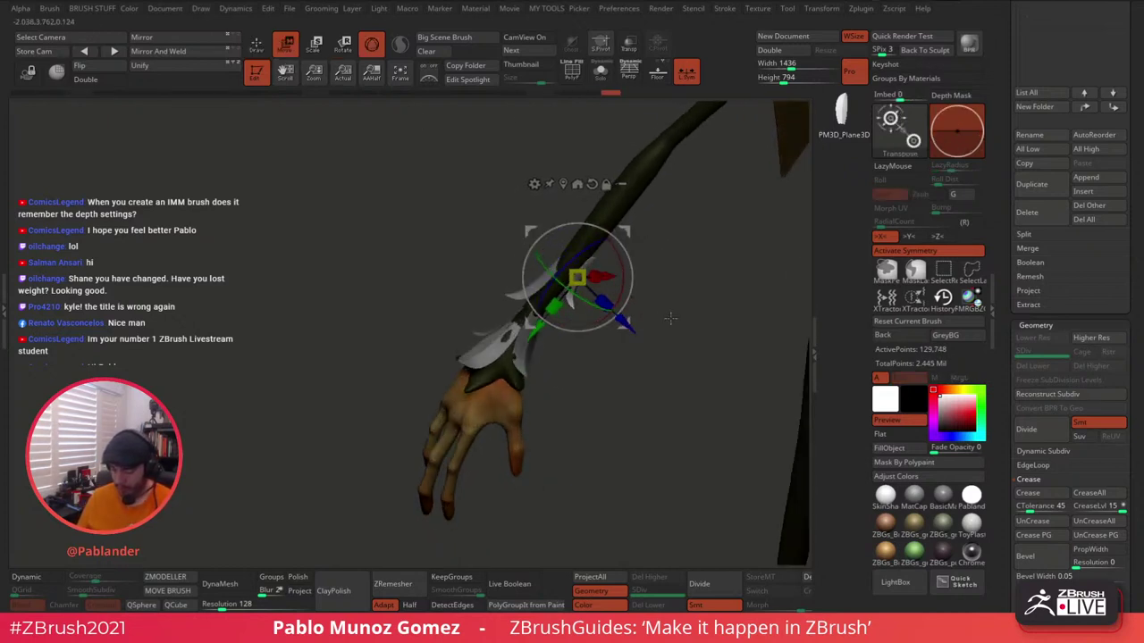
mouse_move(628, 232)
left_mouse_down()
mouse_move(669, 266)
mouse_move(670, 234)
mouse_move(641, 239)
left_mouse_up()
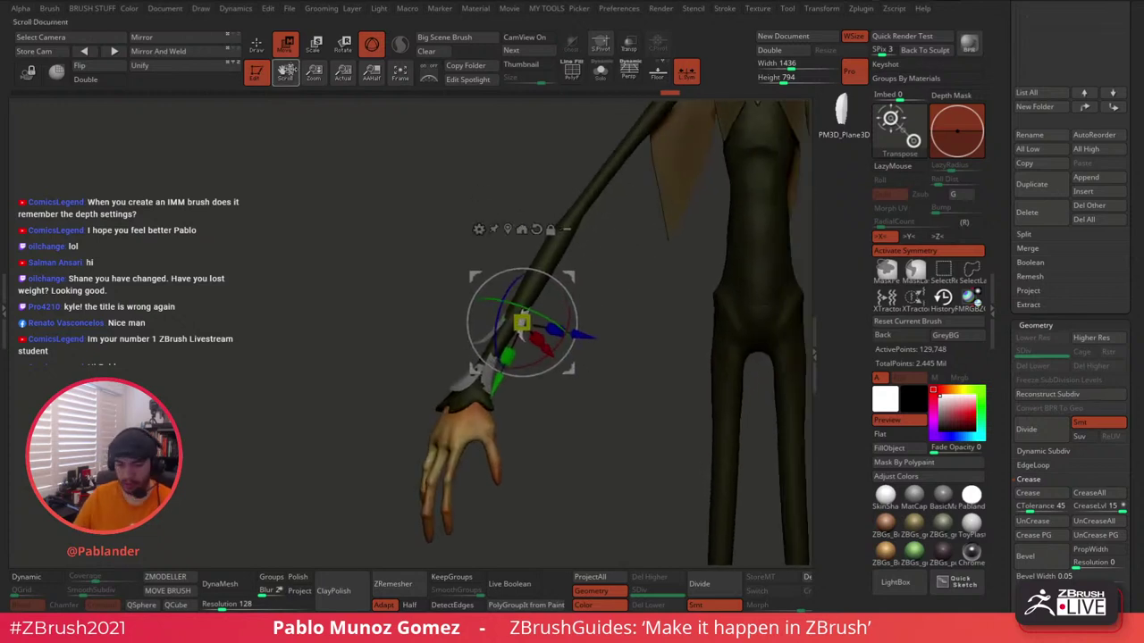
Add a smaller leaf farther up the forearm toward the elbow and position it with the Gizmo.
key("q")
left_click_drag(563, 251, 577, 269)
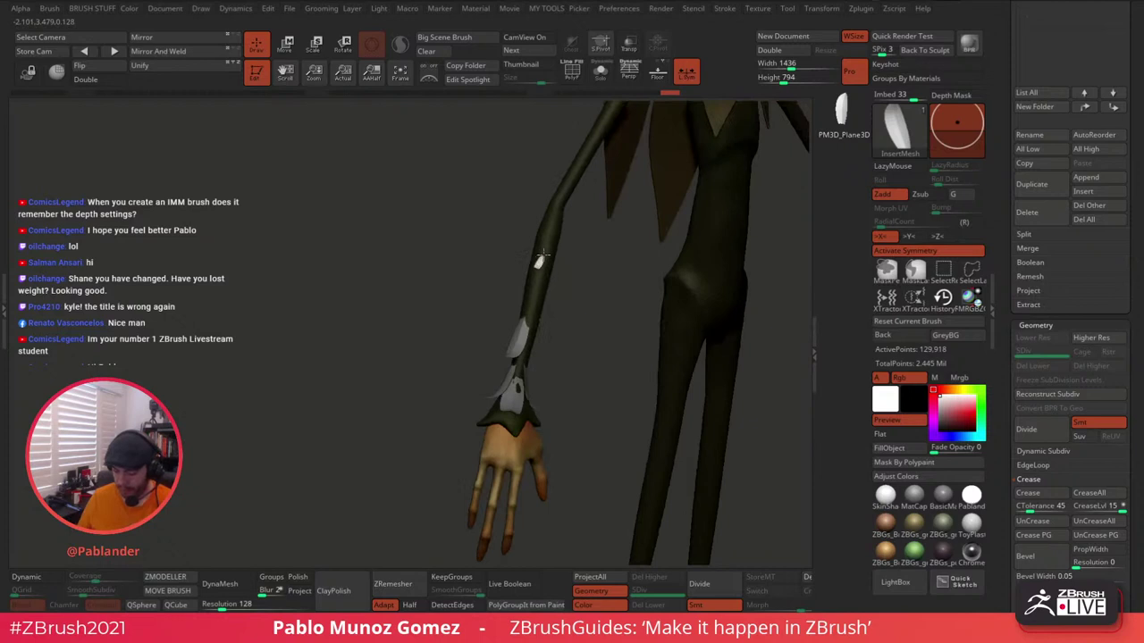
left_click(286, 46)
left_click_drag(610, 268, 578, 305)
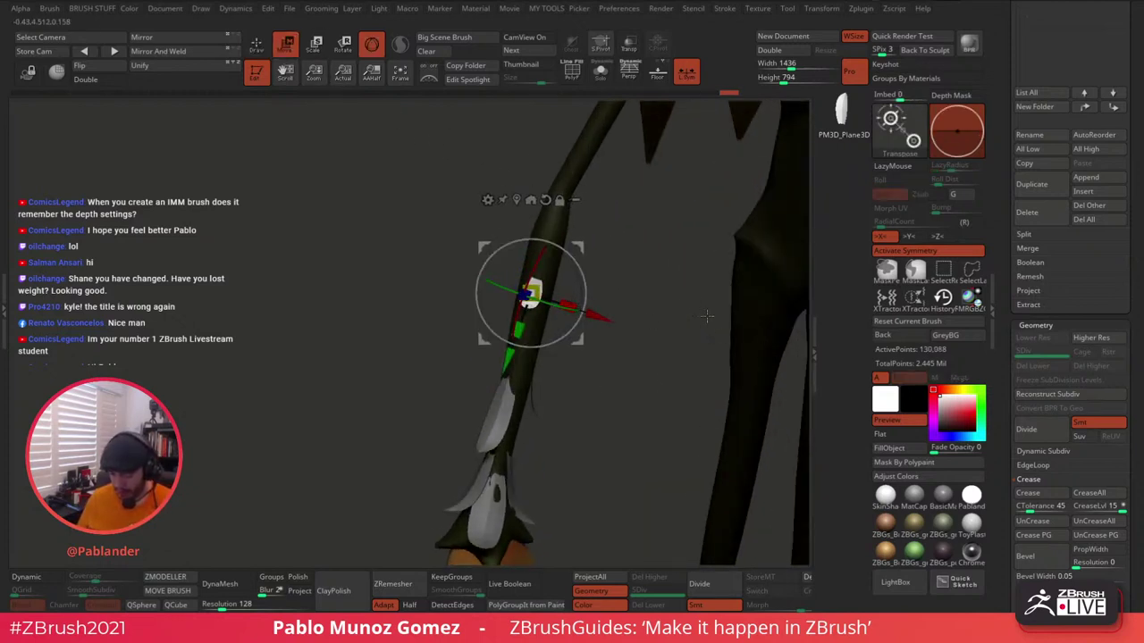
left_click_drag(707, 316, 567, 336)
Add another small leaf slightly higher on a different side of the upper forearm and adjust its position and rotation with the Gizmo.
left_click_drag(633, 271, 598, 252)
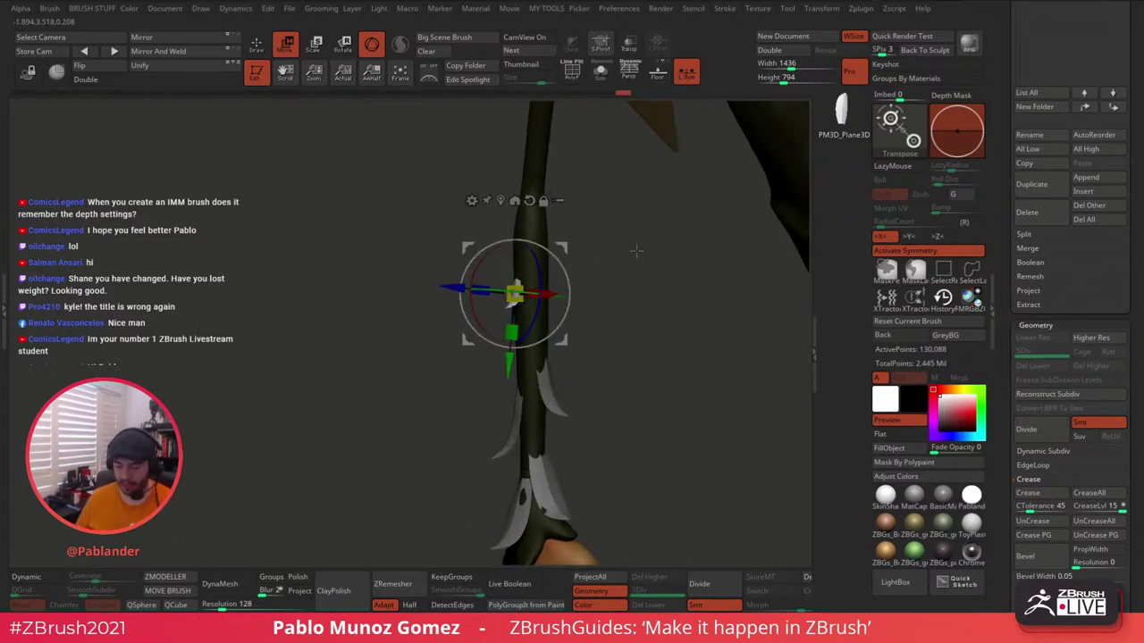
left_click_drag(635, 251, 594, 239)
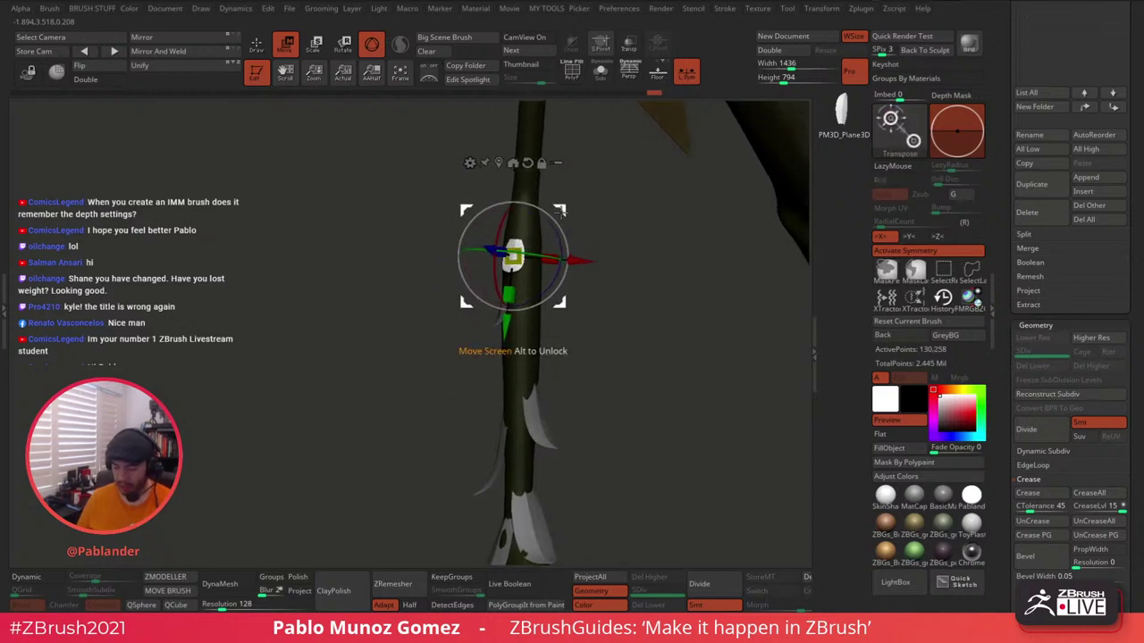
left_click_drag(514, 256, 524, 256)
left_click_drag(590, 248, 640, 247)
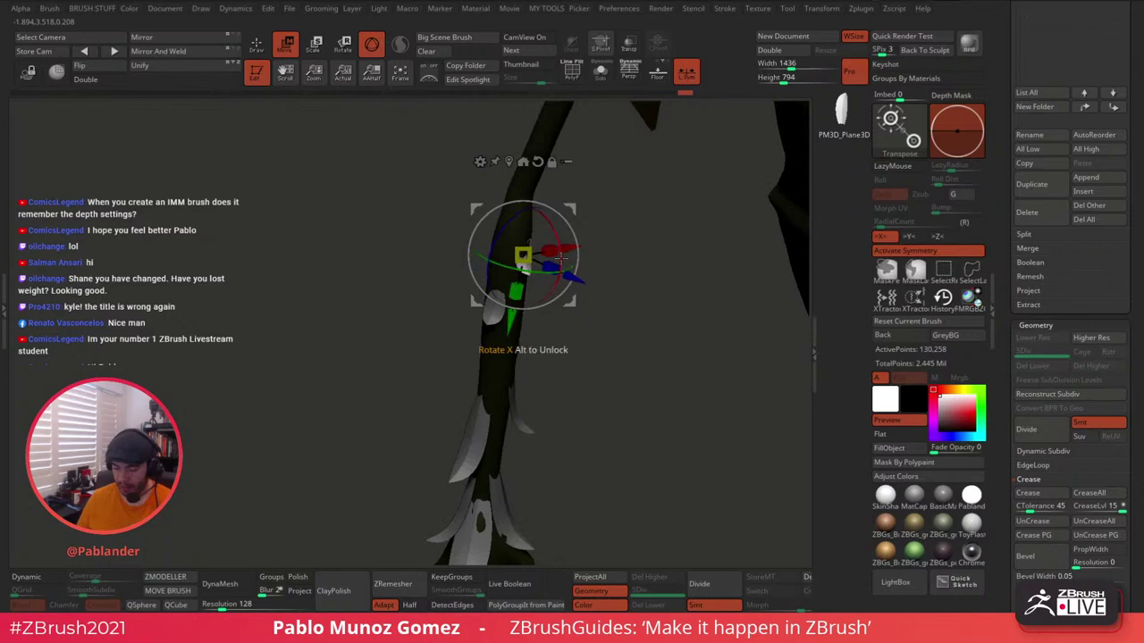
left_click_drag(562, 257, 616, 223)
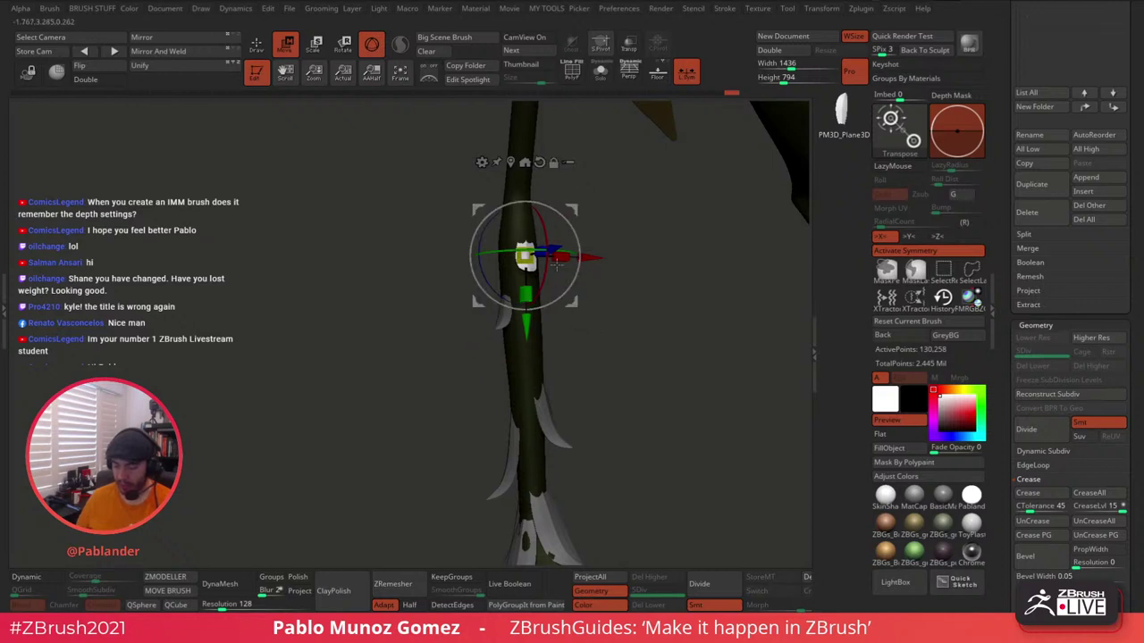
left_click_drag(628, 333, 639, 393, "alt")
key("q")
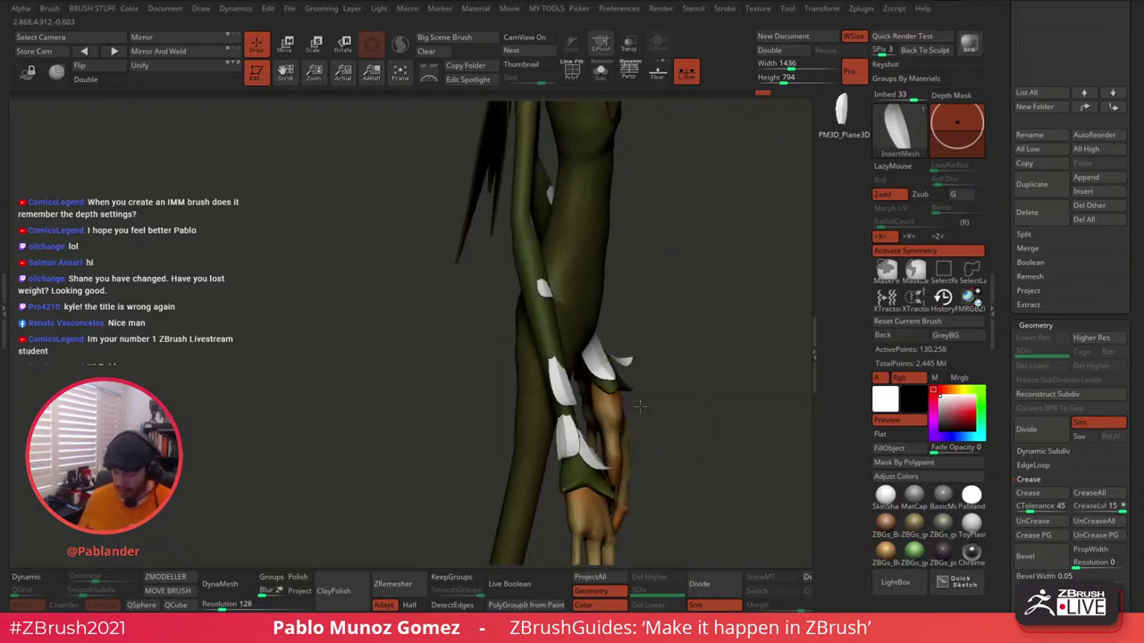
Add two leaves, one above the other, on the palm side of the lower forearm and angle them with the Gizmo.
left_click_drag(572, 358, 635, 333)
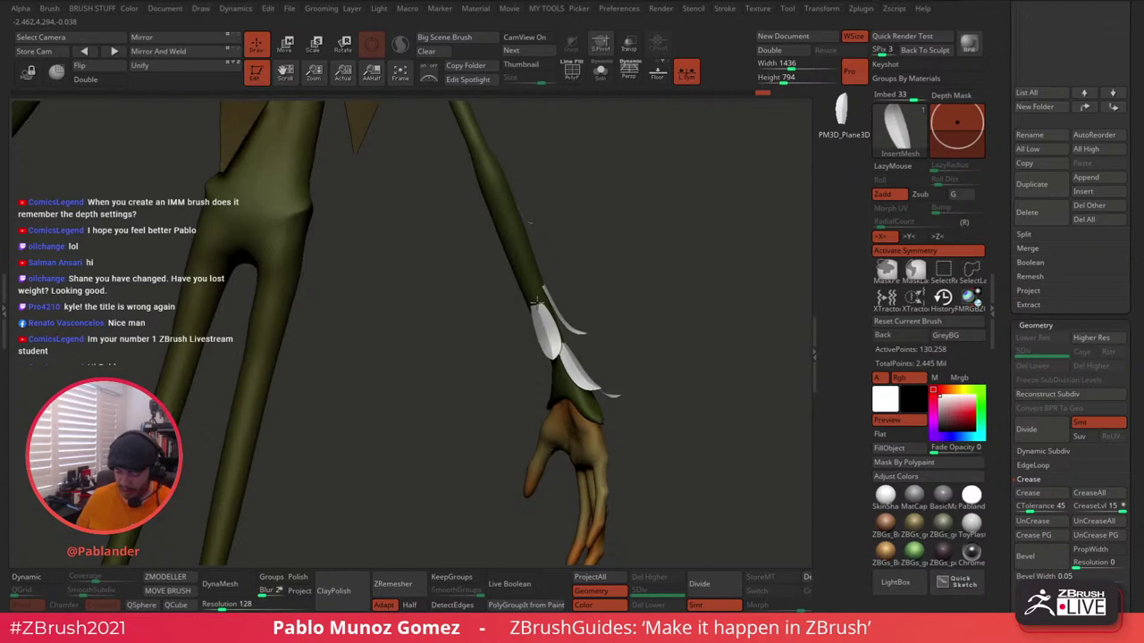
left_click(320, 55)
left_click_drag(527, 311, 527, 305)
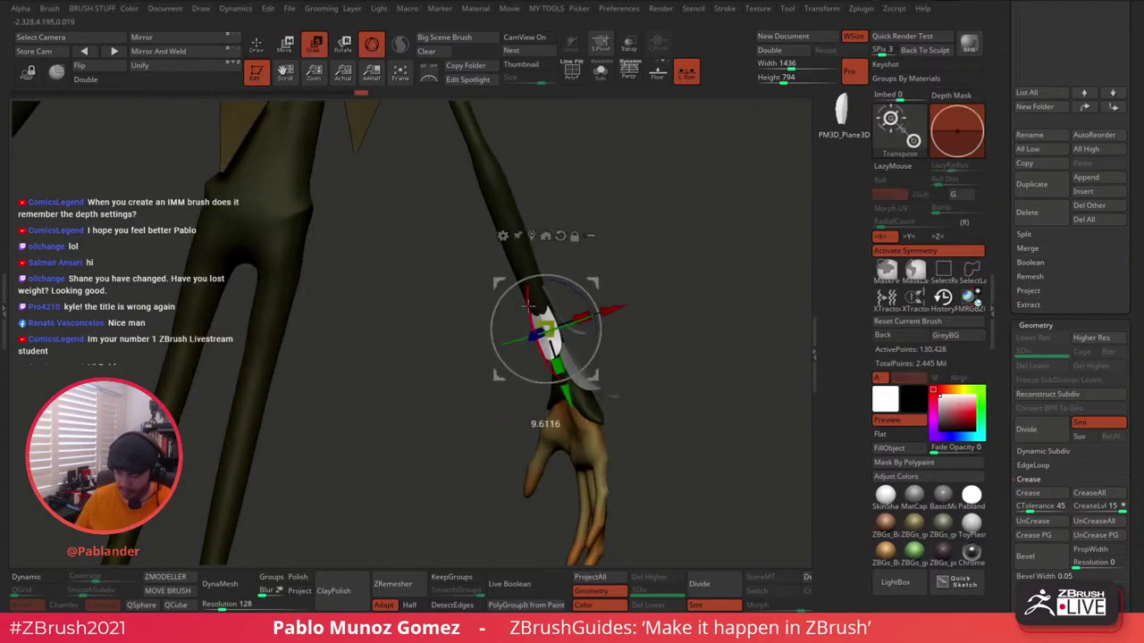
key("q")
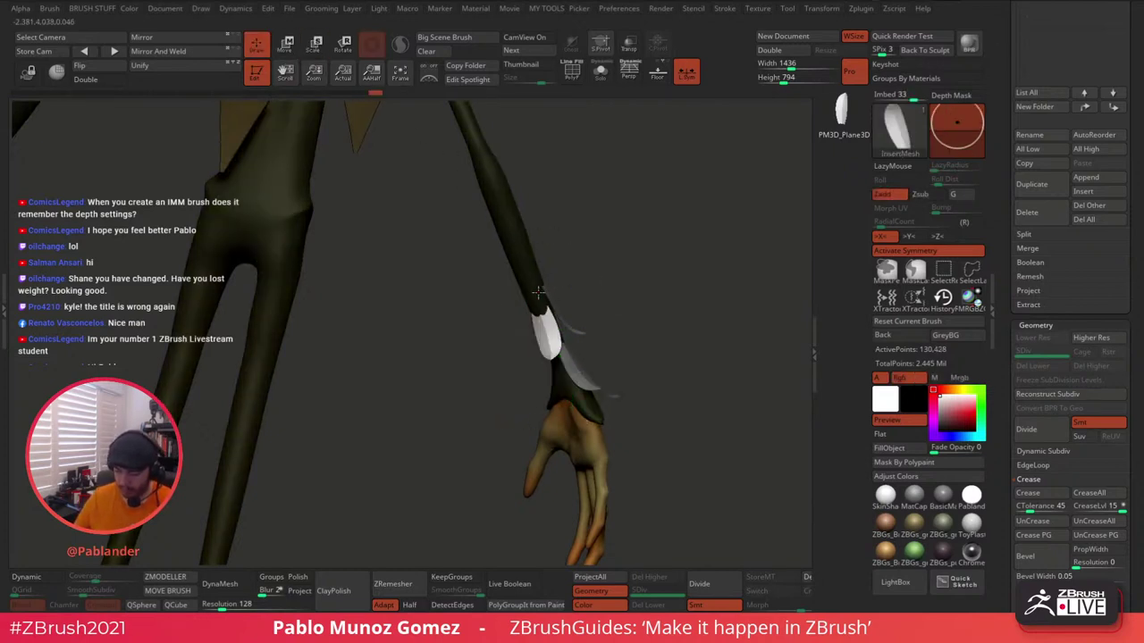
key("w")
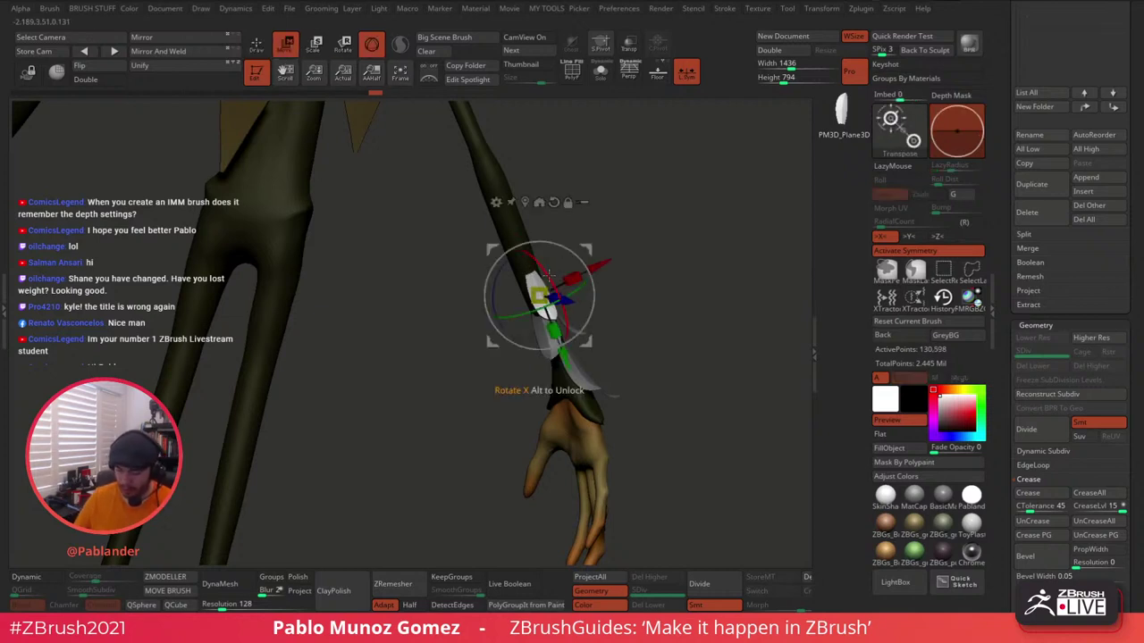
mouse_move(615, 207)
left_mouse_down()
mouse_move(581, 220)
mouse_move(595, 250)
left_mouse_up()
left_click(258, 45)
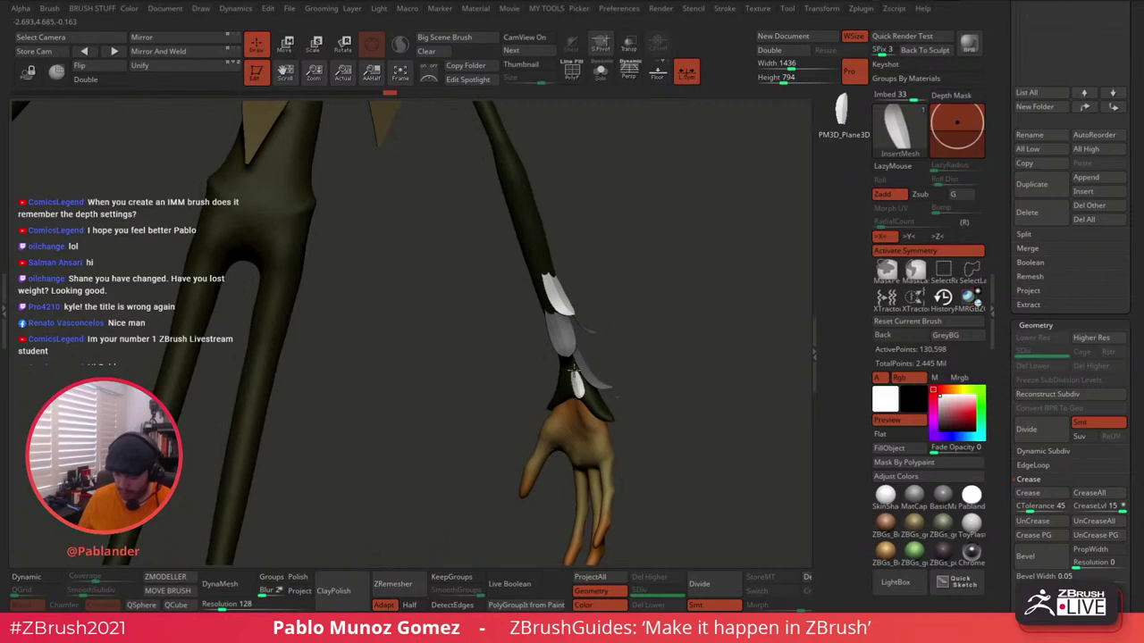
Add a leaf at the palm side of the wrist, overlapping the green cuff, and fit it with the Gizmo.
key("w")
mouse_move(645, 295)
left_mouse_down()
mouse_move(624, 302)
mouse_move(623, 340)
mouse_move(599, 384)
mouse_move(621, 363)
left_mouse_up()
left_click(257, 44)
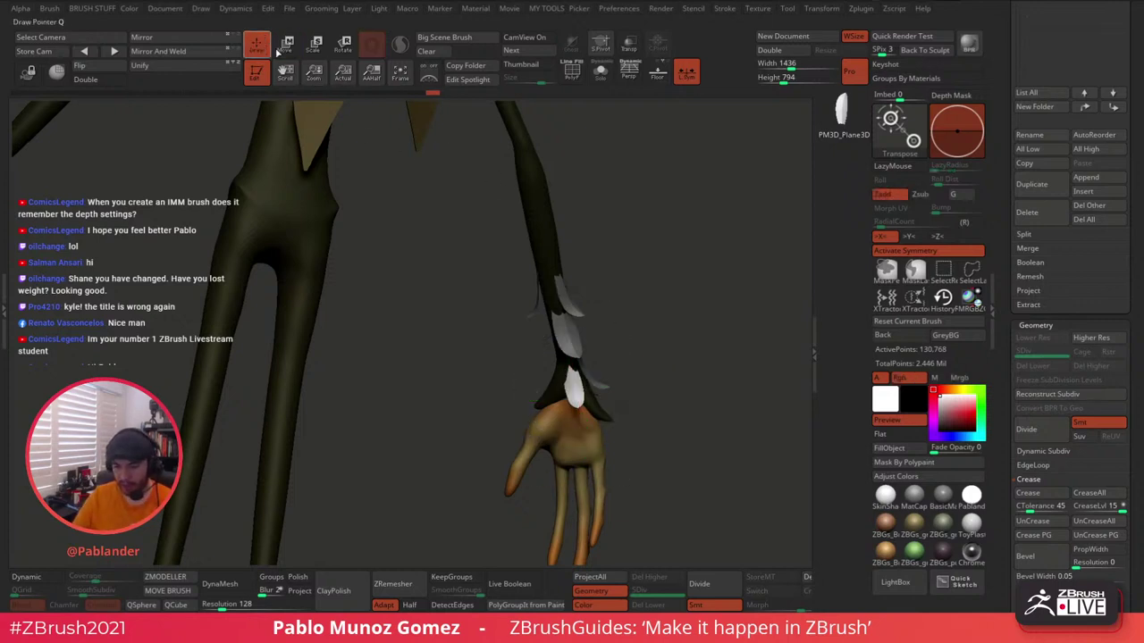
Fill the gap on the back of the lower forearm with a leaf just above the wrist leaves.
mouse_move(629, 318)
left_mouse_down()
mouse_move(605, 321)
mouse_move(656, 339)
mouse_move(596, 390)
mouse_move(577, 375)
left_mouse_up()
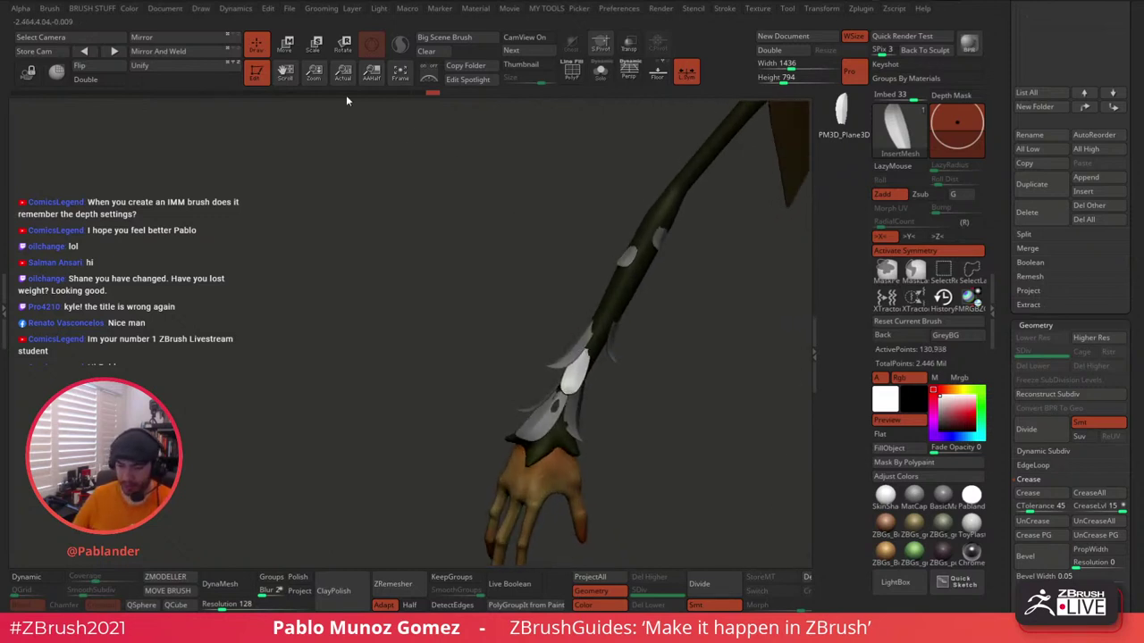
key("w")
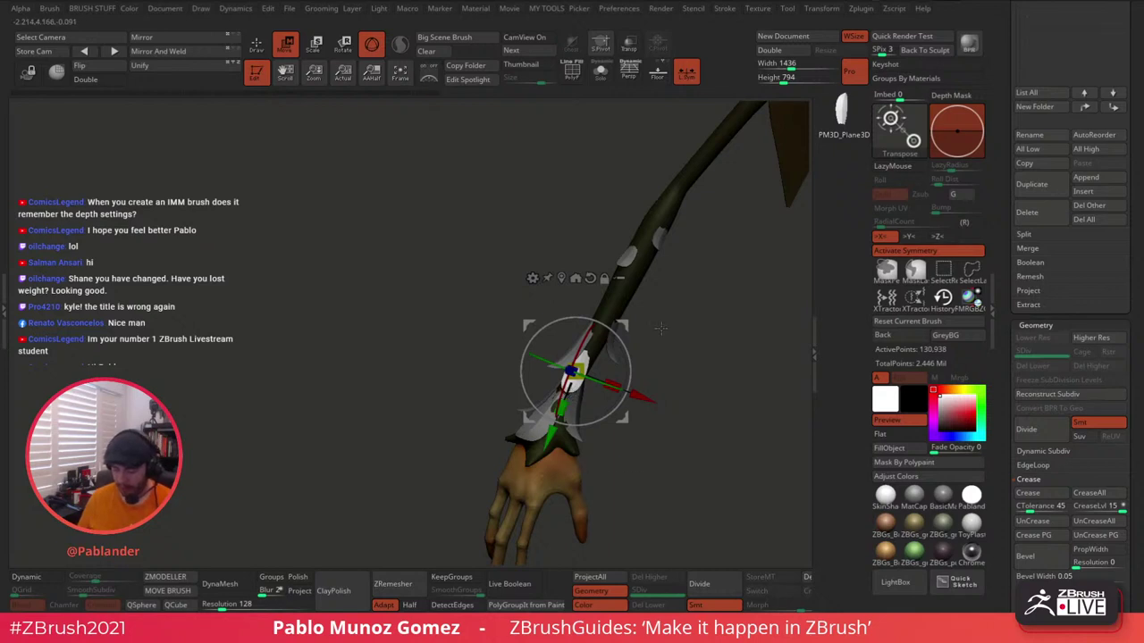
mouse_move(661, 329)
left_mouse_down()
mouse_move(626, 327)
mouse_move(622, 344)
mouse_move(630, 328)
mouse_move(657, 358)
mouse_move(680, 350)
mouse_move(527, 232)
left_mouse_up()
key("q")
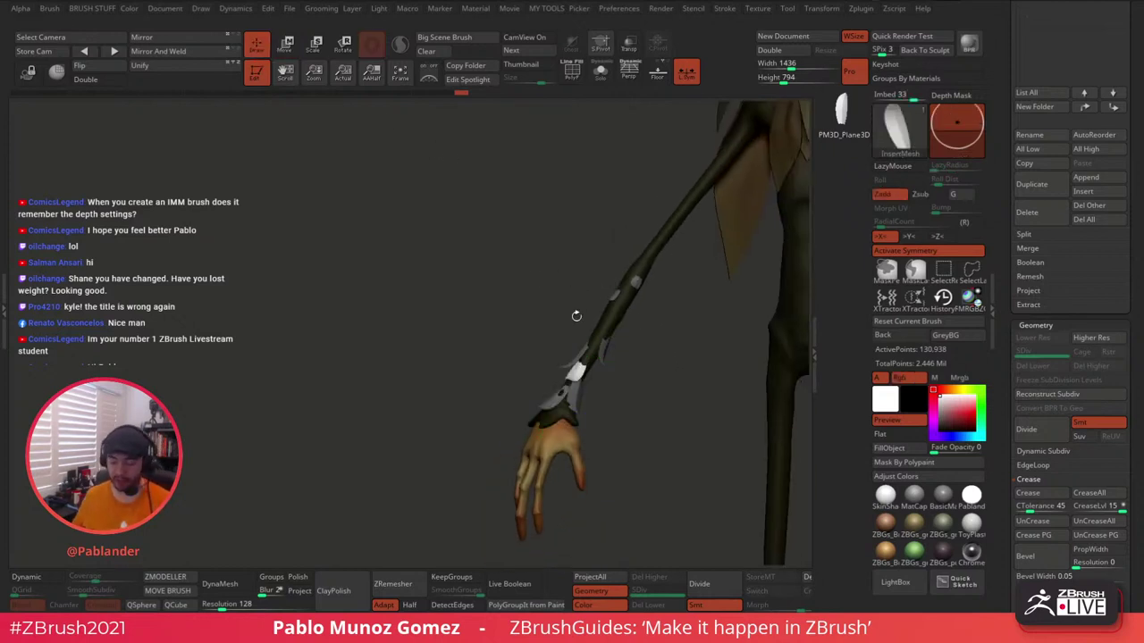
Turn on Double display for the mesh and add a small leaf over the green cuff on the outer wrist.
left_click_drag(655, 353, 590, 338)
left_click_drag(633, 277, 556, 327)
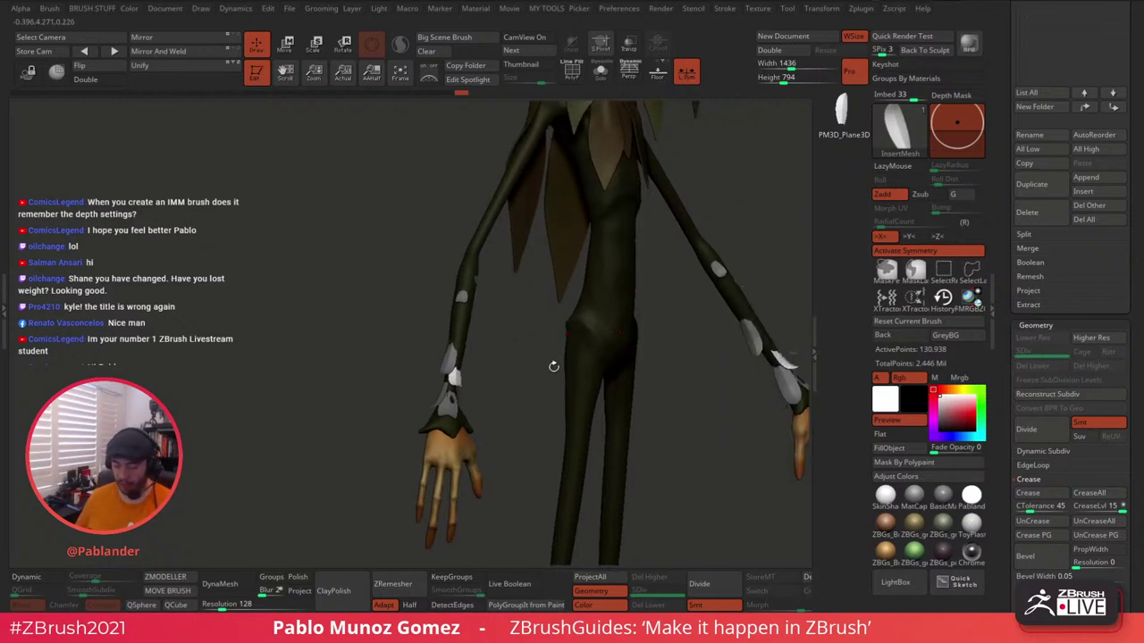
left_click_drag(533, 368, 585, 420)
left_click_drag(326, 175, 545, 334)
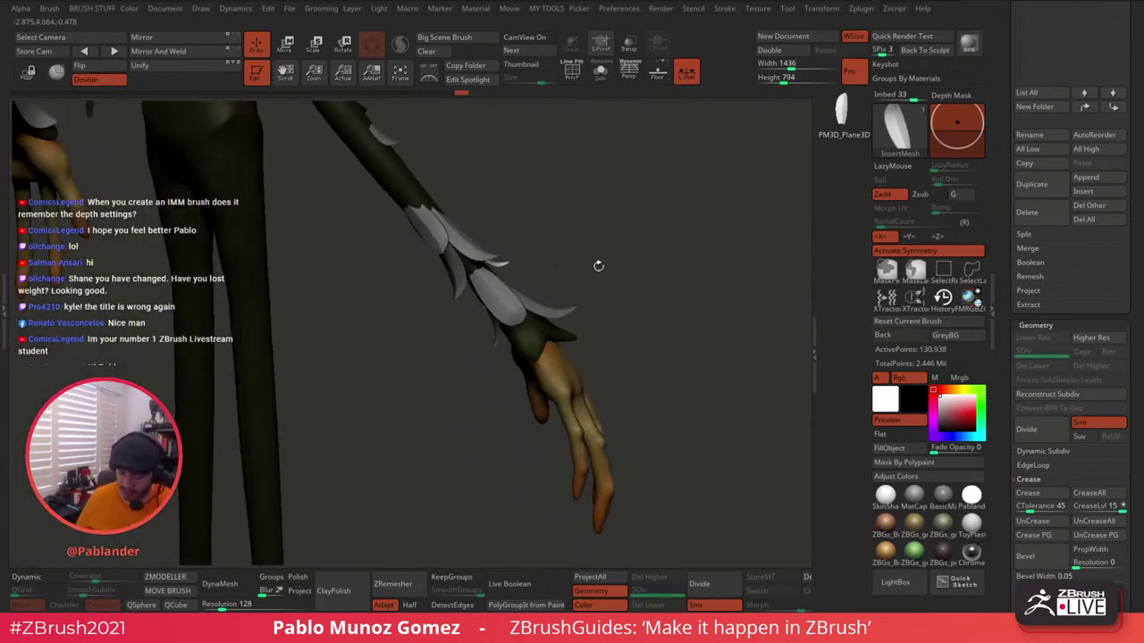
left_click_drag(599, 265, 524, 328)
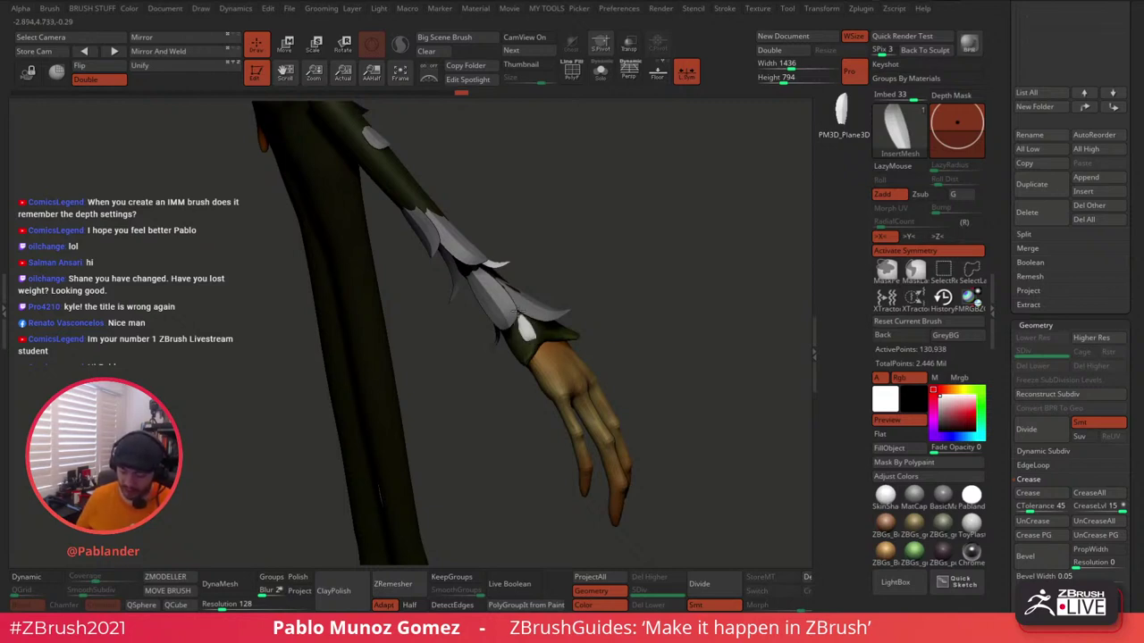
left_click_drag(513, 306, 496, 263)
key("w")
mouse_move(683, 279)
left_mouse_down()
mouse_move(569, 286)
mouse_move(536, 335)
mouse_move(574, 284)
mouse_move(585, 290)
left_mouse_up()
left_click(257, 45)
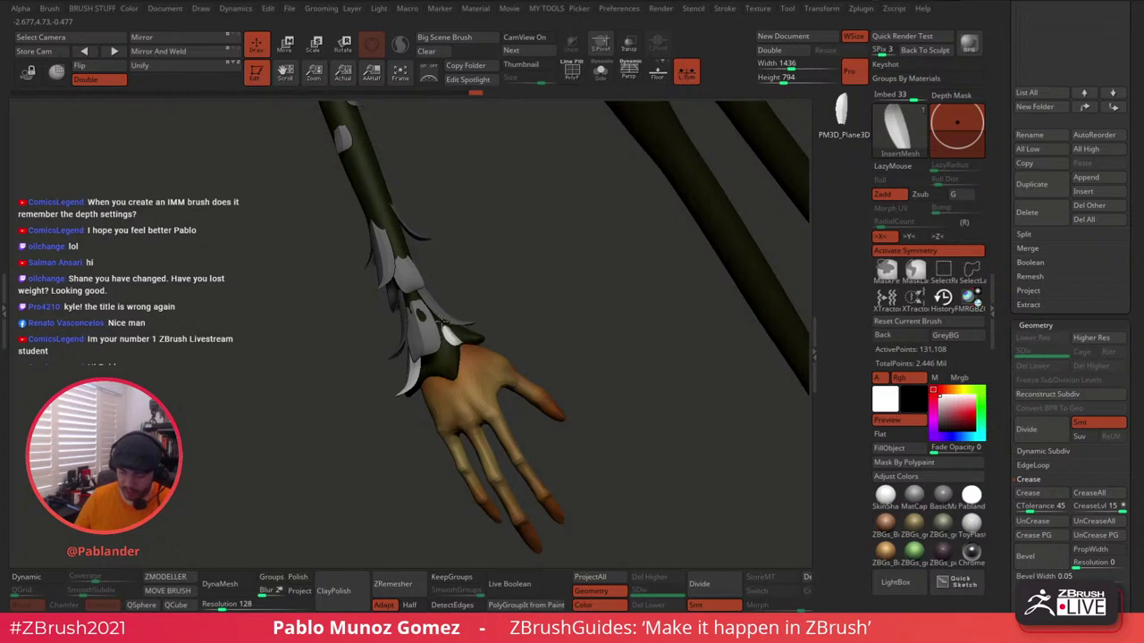
Add a leaf on the thumb side of the wrist cuff and rotate it with the Gizmo to follow the cuff.
key("w")
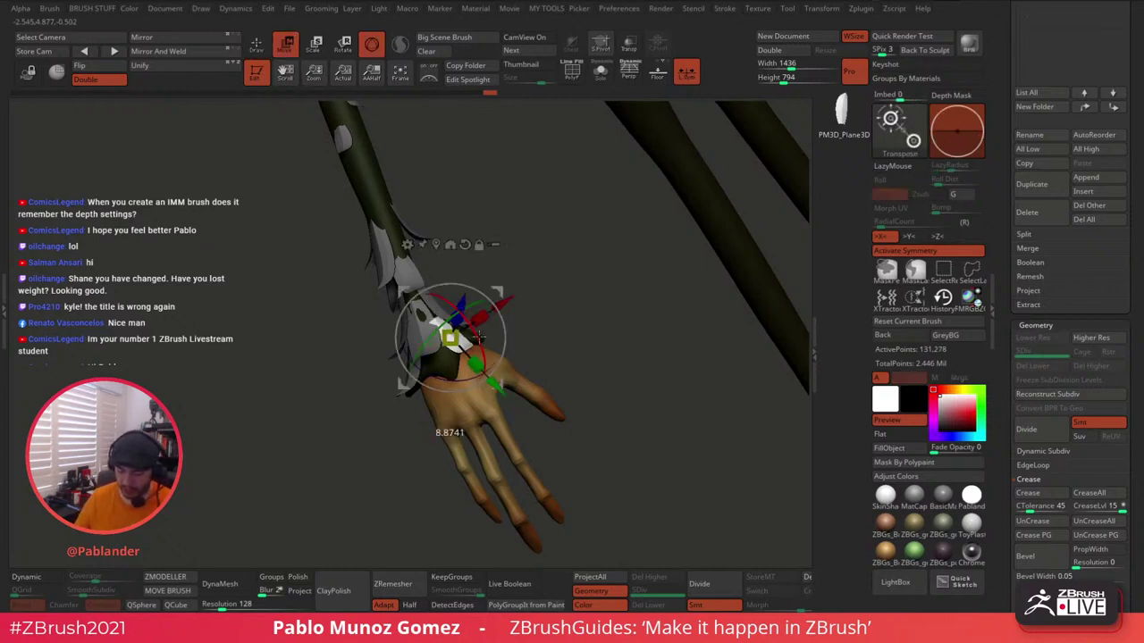
left_click_drag(475, 328, 550, 283)
left_click_drag(484, 318, 483, 319)
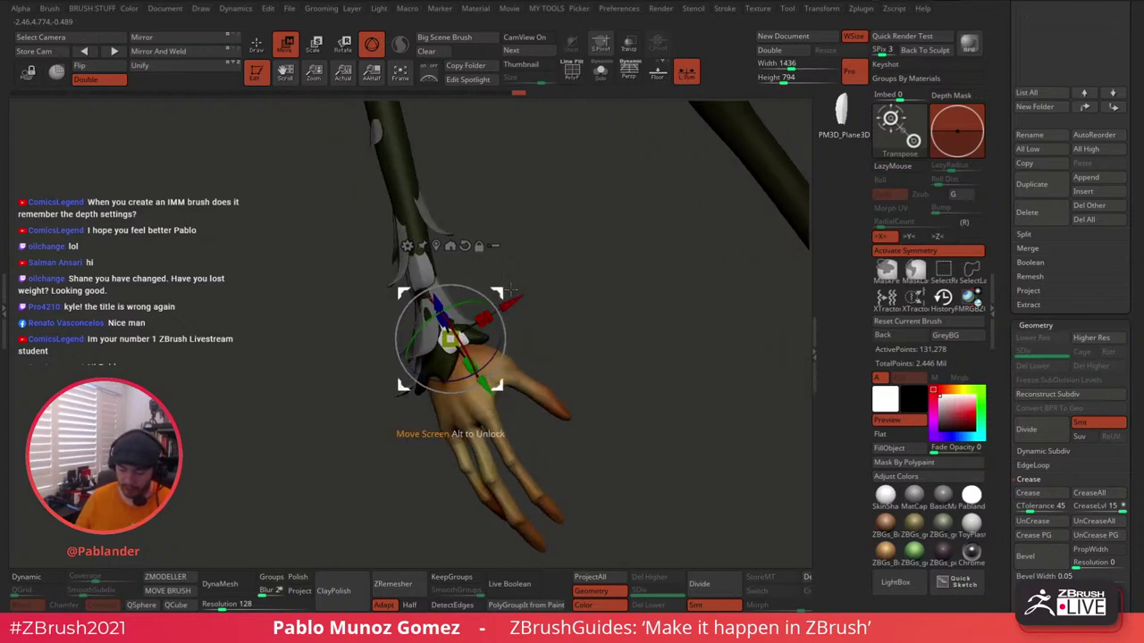
left_click(265, 49)
Add a leaf on the inner side of the forearm just below the elbow and adjust its placement with the Gizmo.
mouse_move(527, 259)
left_mouse_down()
mouse_move(577, 319)
mouse_move(554, 292)
mouse_move(572, 252)
mouse_move(631, 334)
mouse_move(695, 280)
left_mouse_up()
left_click_drag(430, 283, 492, 313, "alt")
left_click_drag(750, 226, 598, 227)
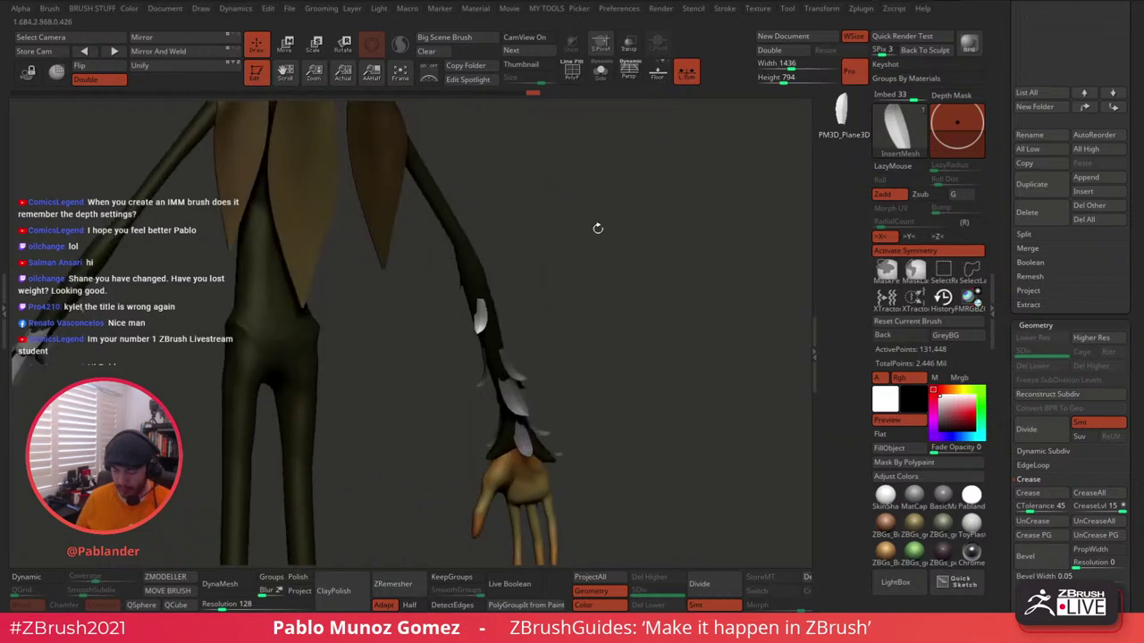
key("w")
left_click_drag(502, 333, 502, 289)
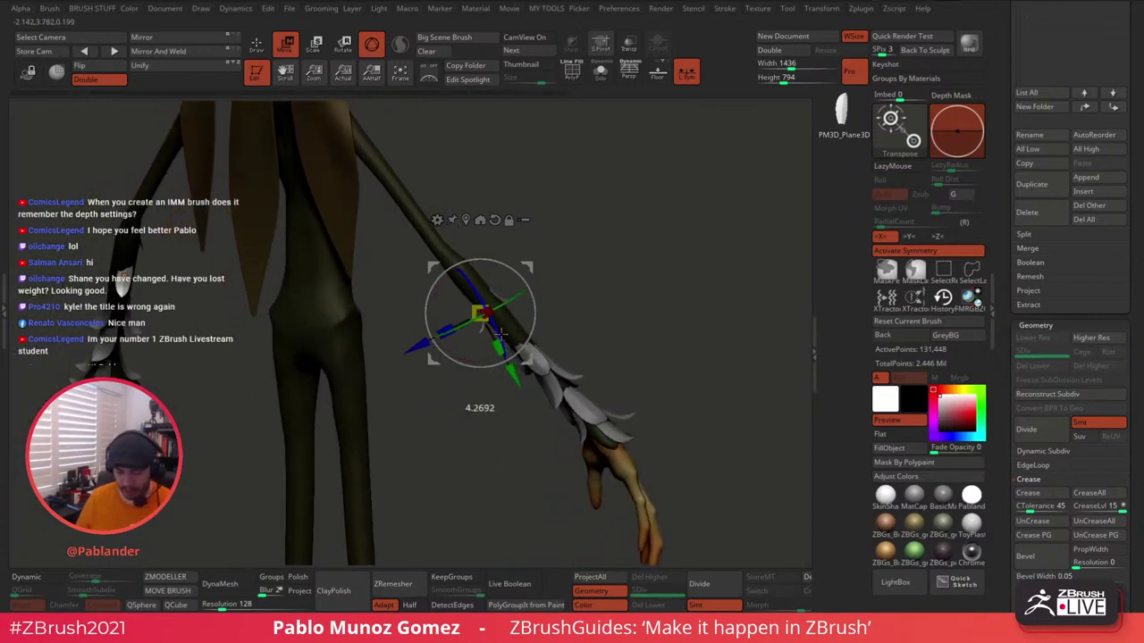
key("q")
Try a leaf on the front of the shoulder, adjust it with the Gizmo, and undo it.
mouse_move(544, 245)
left_mouse_down()
mouse_move(632, 293)
mouse_move(612, 242)
mouse_move(602, 353)
mouse_move(663, 325)
mouse_move(652, 296)
mouse_move(620, 280)
mouse_move(667, 316)
mouse_move(641, 293)
mouse_move(667, 305)
mouse_move(657, 284)
mouse_move(574, 296)
mouse_move(510, 281)
left_mouse_up()
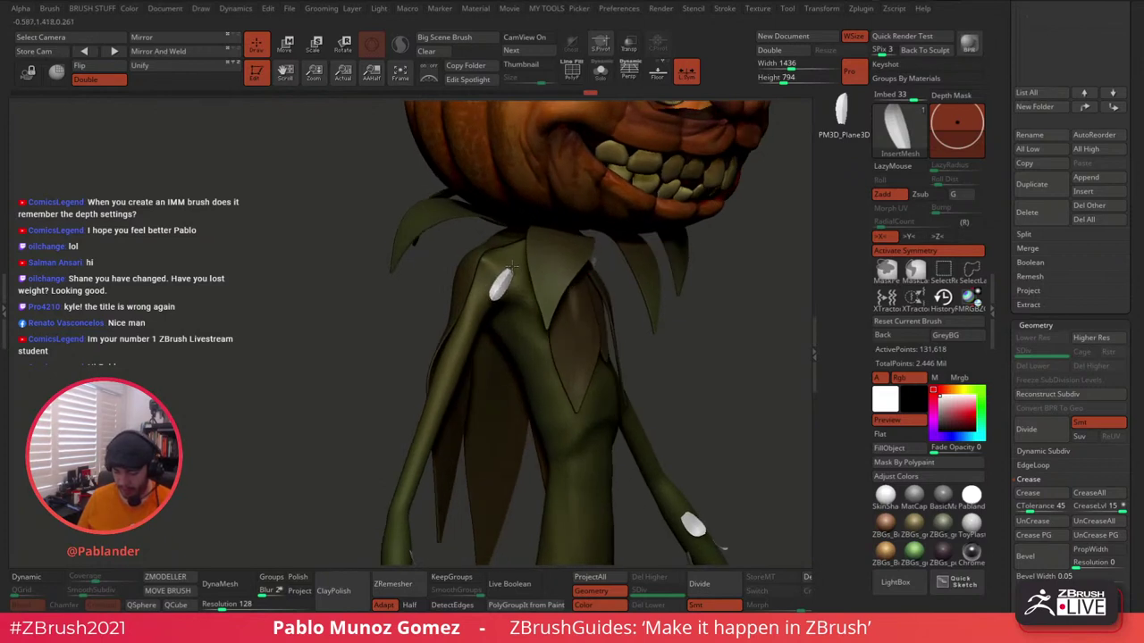
key("w")
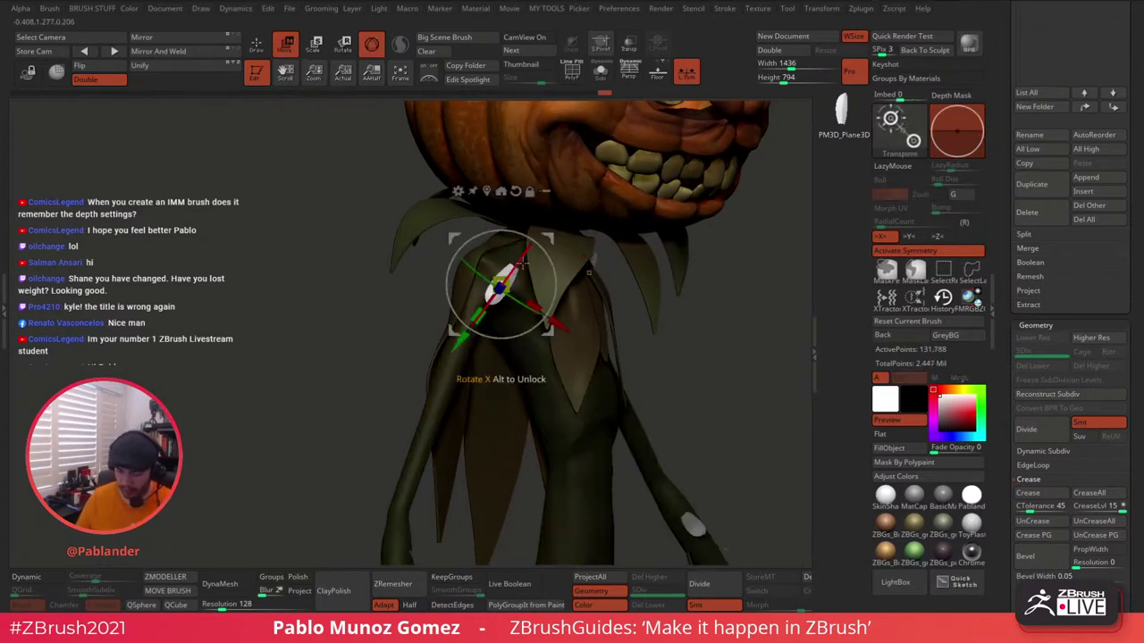
left_click_drag(549, 243, 534, 242)
mouse_move(537, 244)
right_mouse_down()
mouse_move(461, 249)
mouse_move(552, 251)
right_mouse_up()
left_click_drag(551, 250, 552, 263)
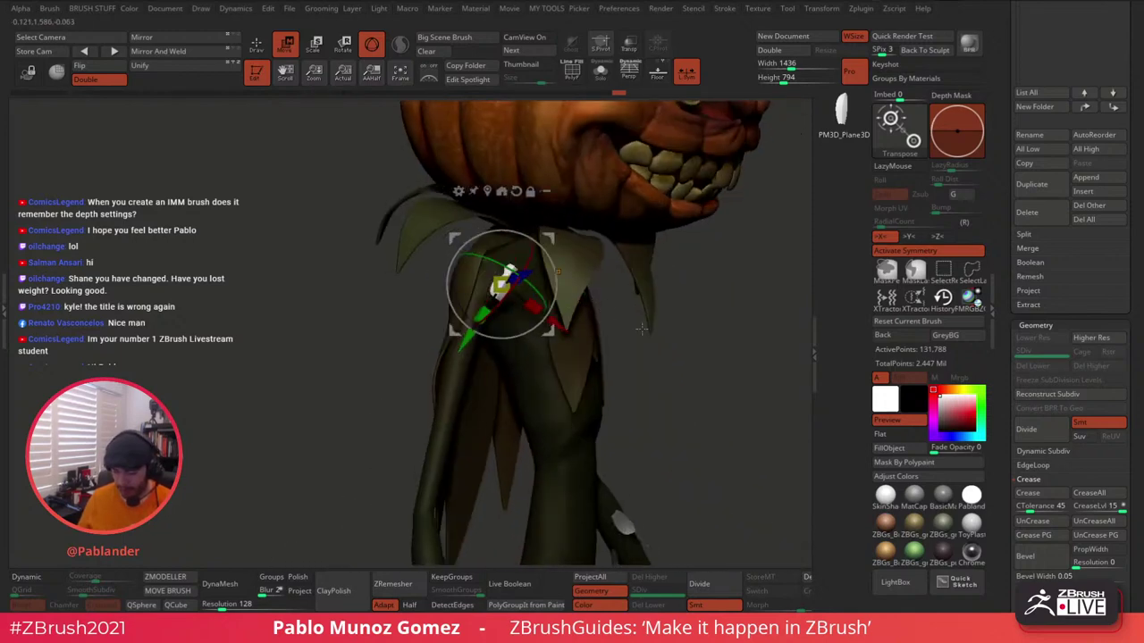
key("ctrl+z")
Display the silhouette thumbnail at size 512 and review the outline of the figure's leaf-covered arms.
mouse_move(668, 368)
right_mouse_down("ctrl")
mouse_move(652, 288)
mouse_move(586, 291)
right_mouse_up("ctrl")
key("q")
right_click_drag(585, 394, 579, 336, "alt")
mouse_move(558, 445)
right_mouse_down("alt")
mouse_move(597, 318)
mouse_move(556, 435)
mouse_move(546, 337)
right_mouse_up("alt")
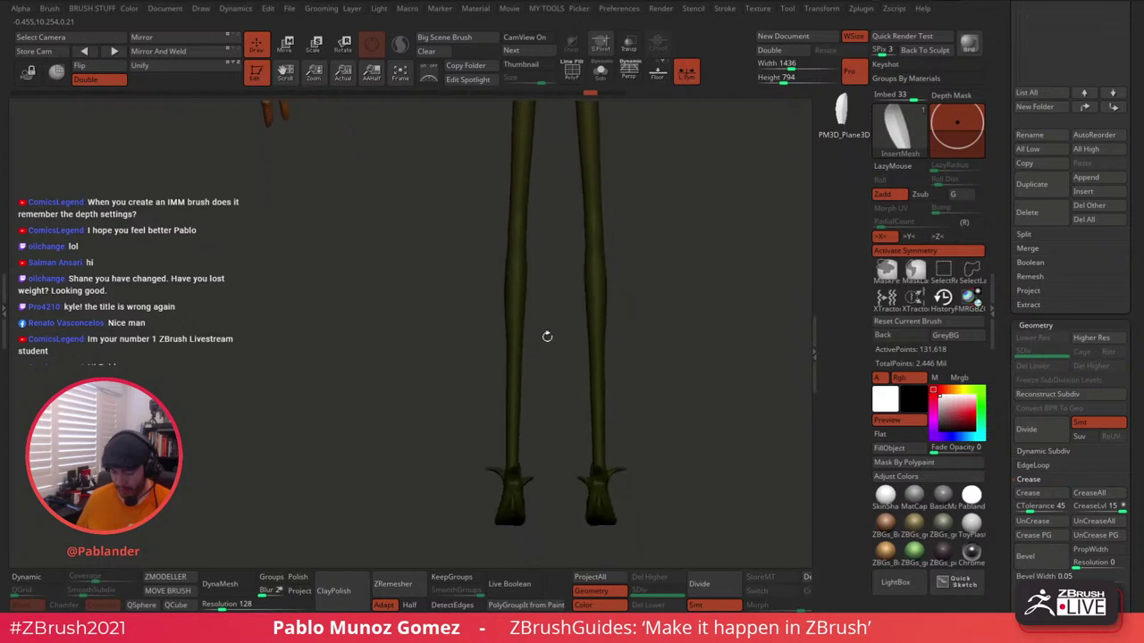
left_click_drag(547, 336, 631, 318)
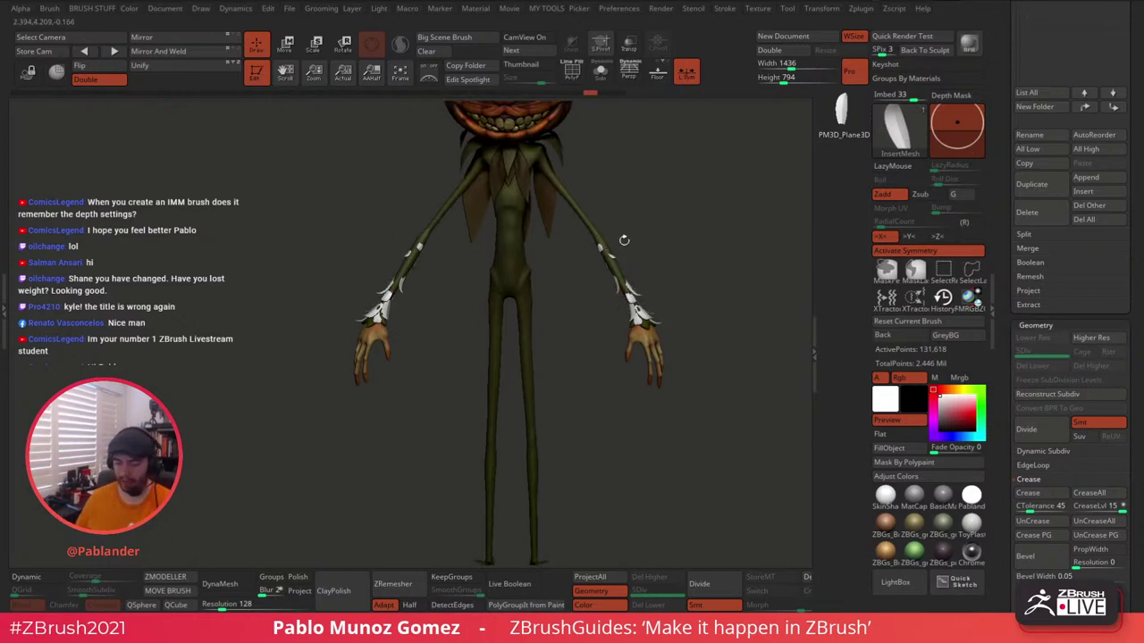
key("f")
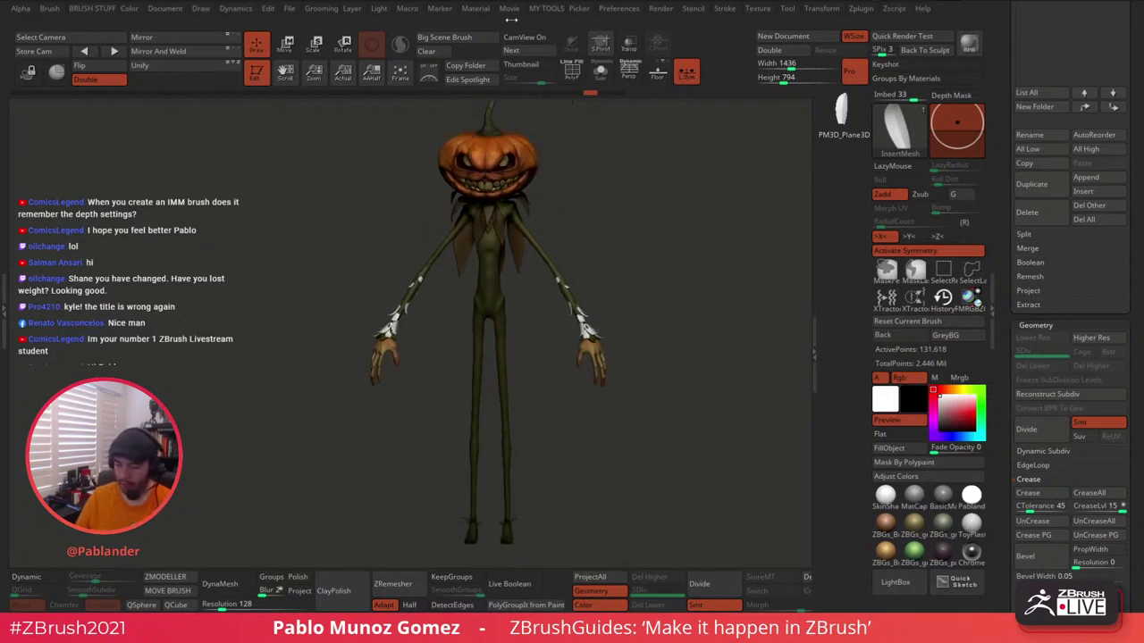
left_click(521, 64)
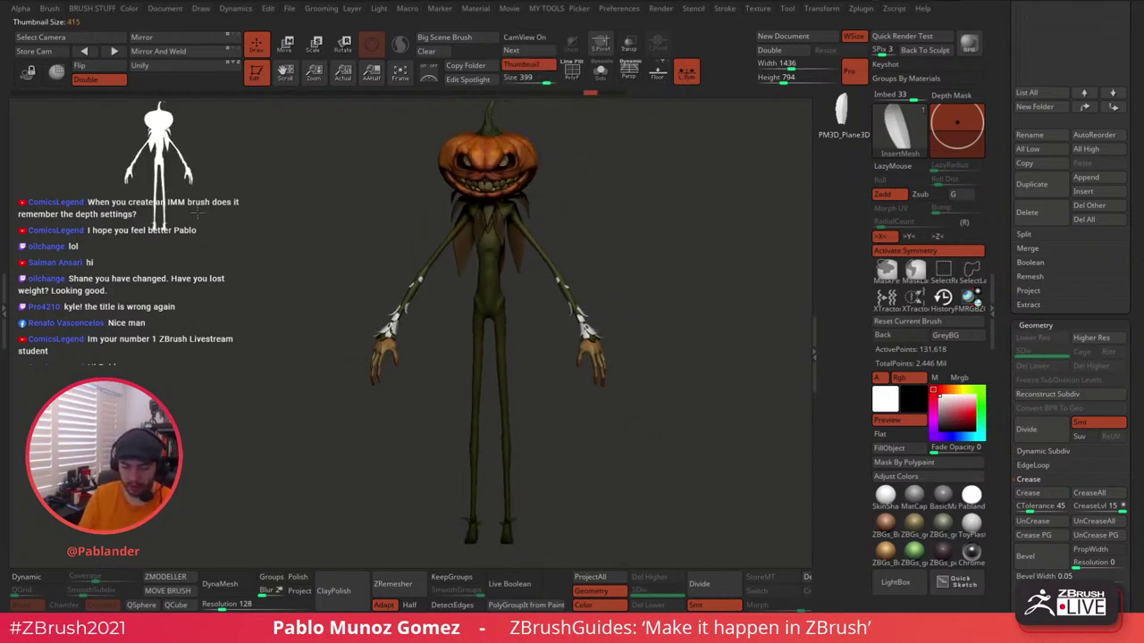
left_click_drag(196, 212, 311, 307)
right_click_drag(638, 253, 660, 303, "ctrl")
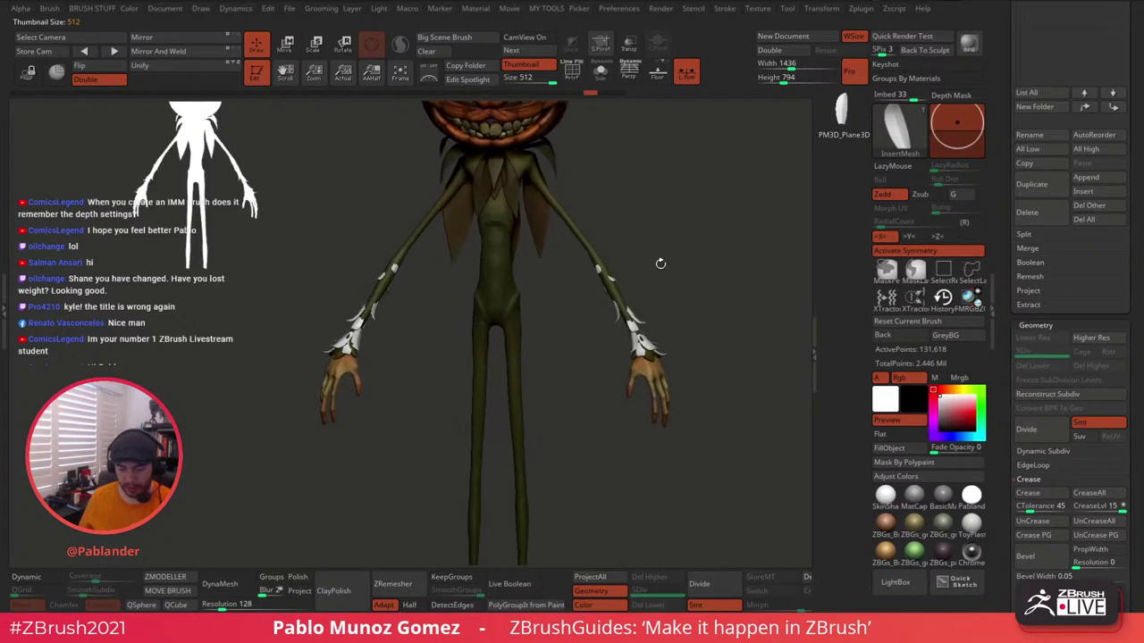
mouse_move(661, 263)
left_mouse_down("alt")
mouse_move(666, 248)
mouse_move(661, 258)
left_mouse_up("alt")
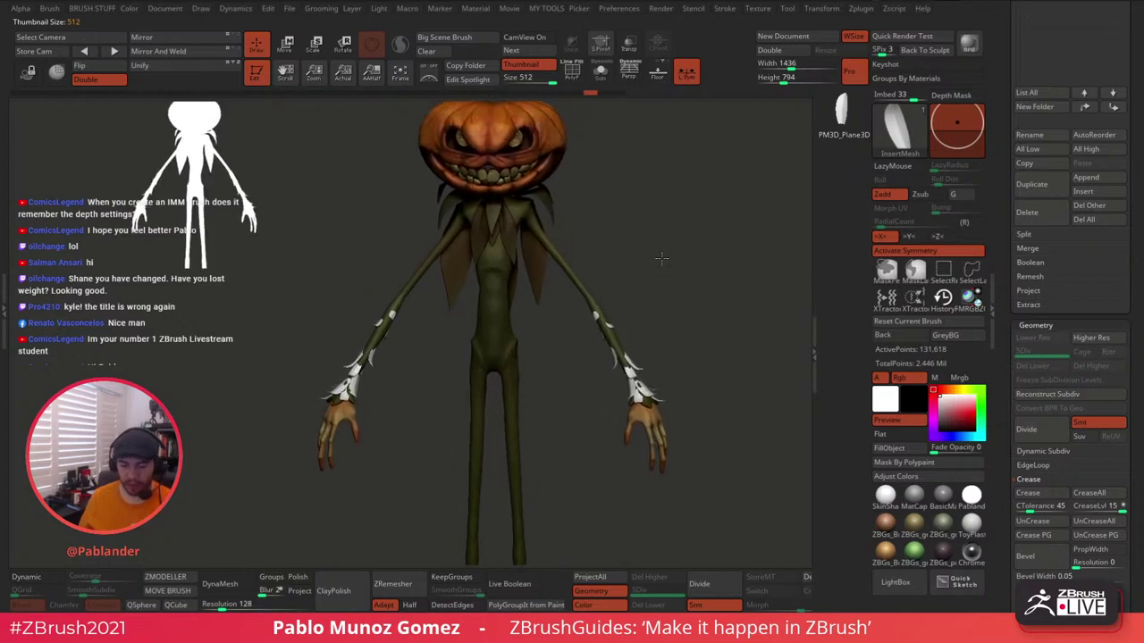
left_click_drag(704, 300, 720, 275, "alt")
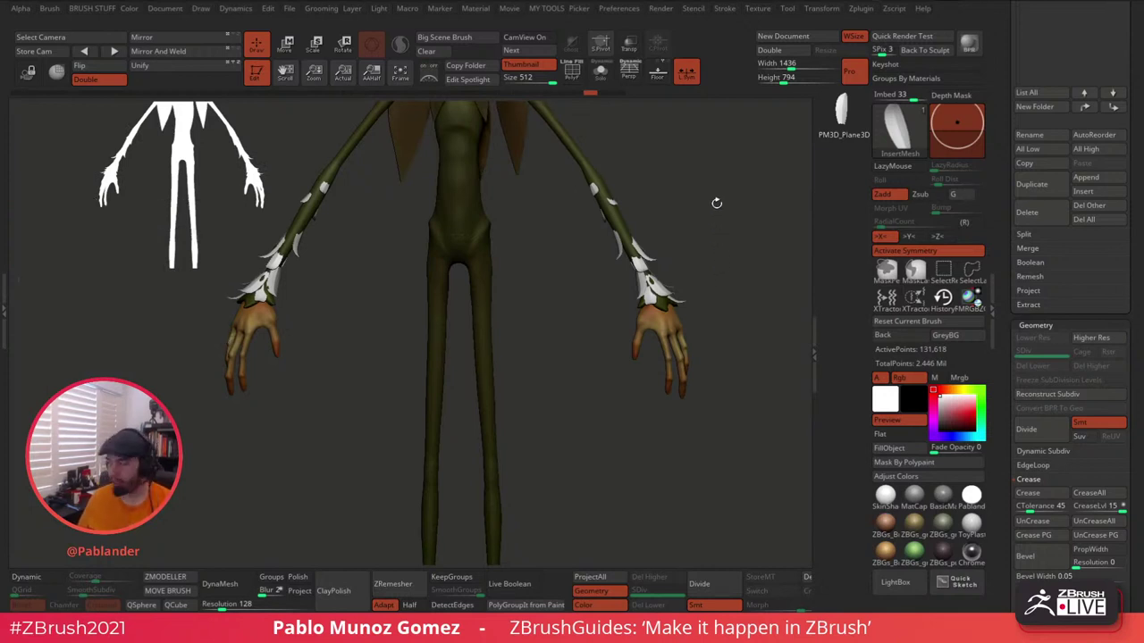
left_click_drag(717, 202, 732, 269, "alt")
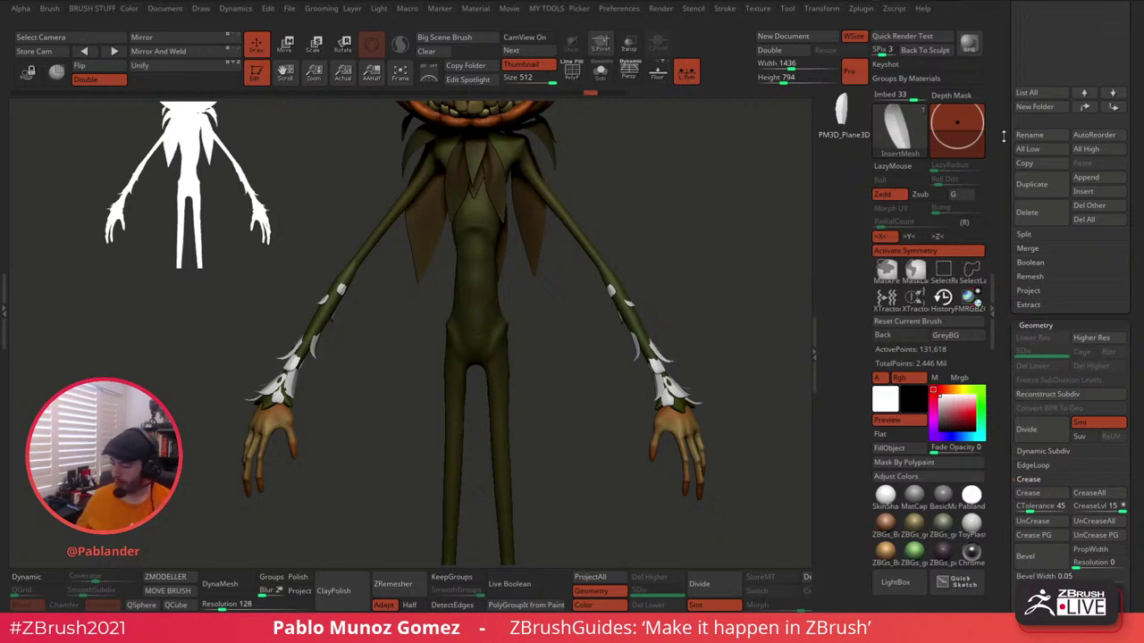
Turn on Solo for the body mesh and isolate its upper-arm polygroups.
left_click_drag(1003, 137, 1003, 403)
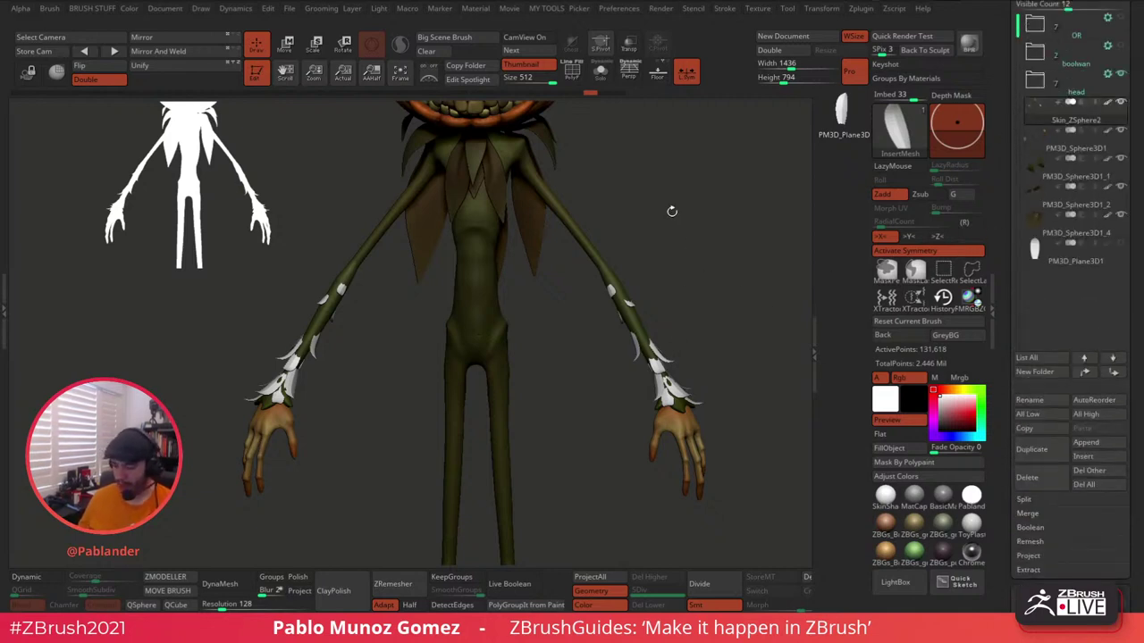
left_click(602, 74)
left_click(602, 264, "ctrl+shift")
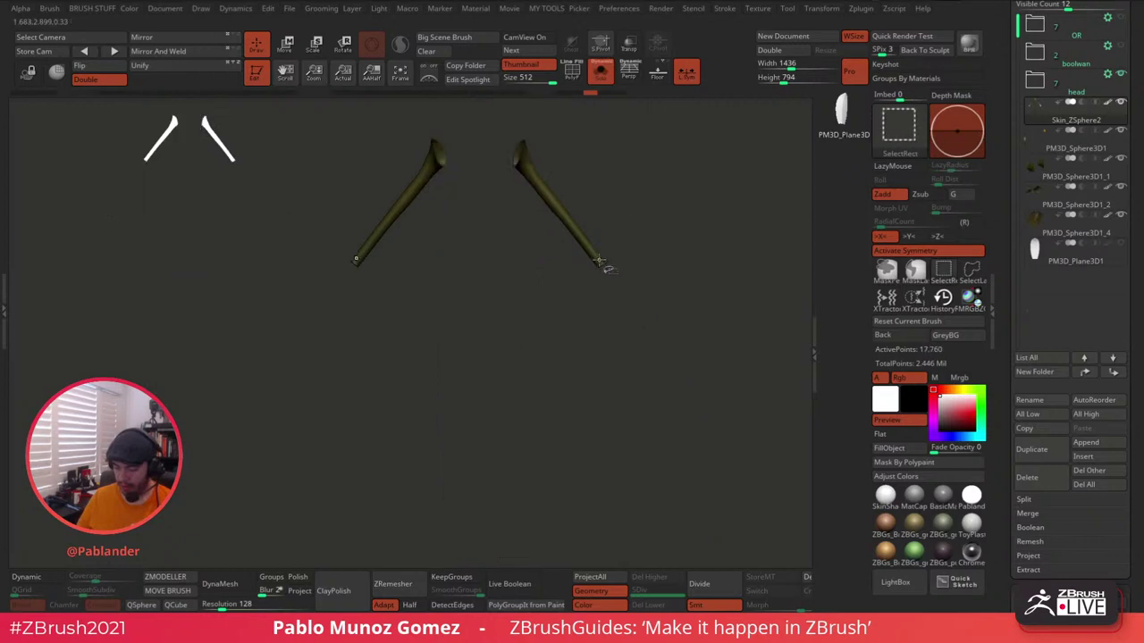
Isolate only the leaf polygroups on both arms and separate them from the body with Split Hidden.
left_click(632, 218, "ctrl+shift")
left_click(631, 303, "ctrl+shift")
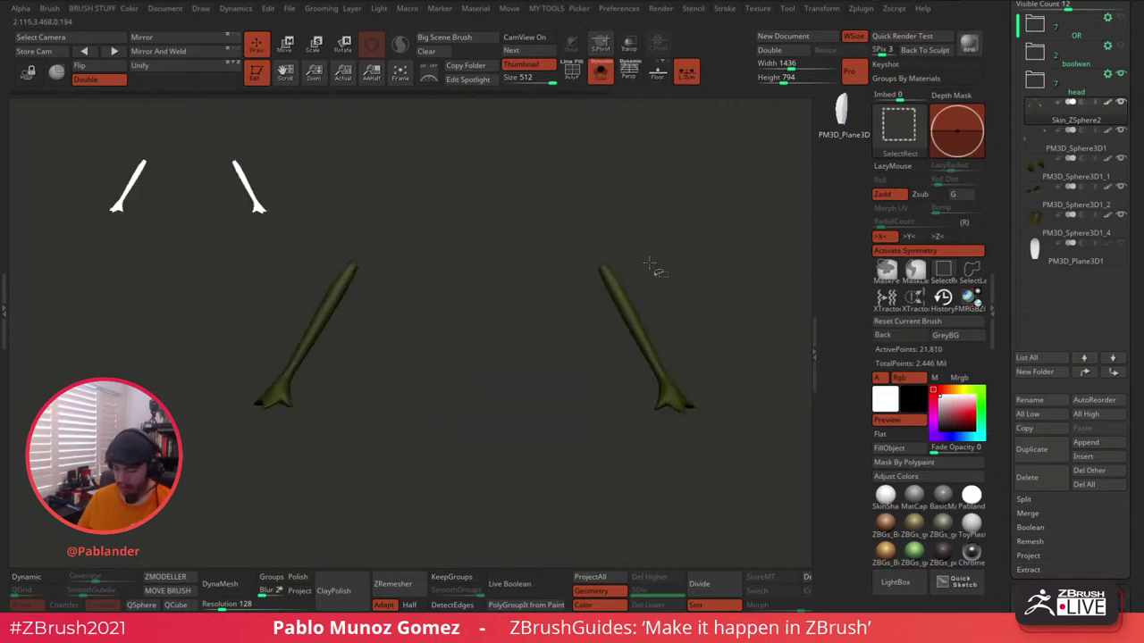
left_click(659, 268, "ctrl+shift")
left_click(660, 367, "ctrl+shift")
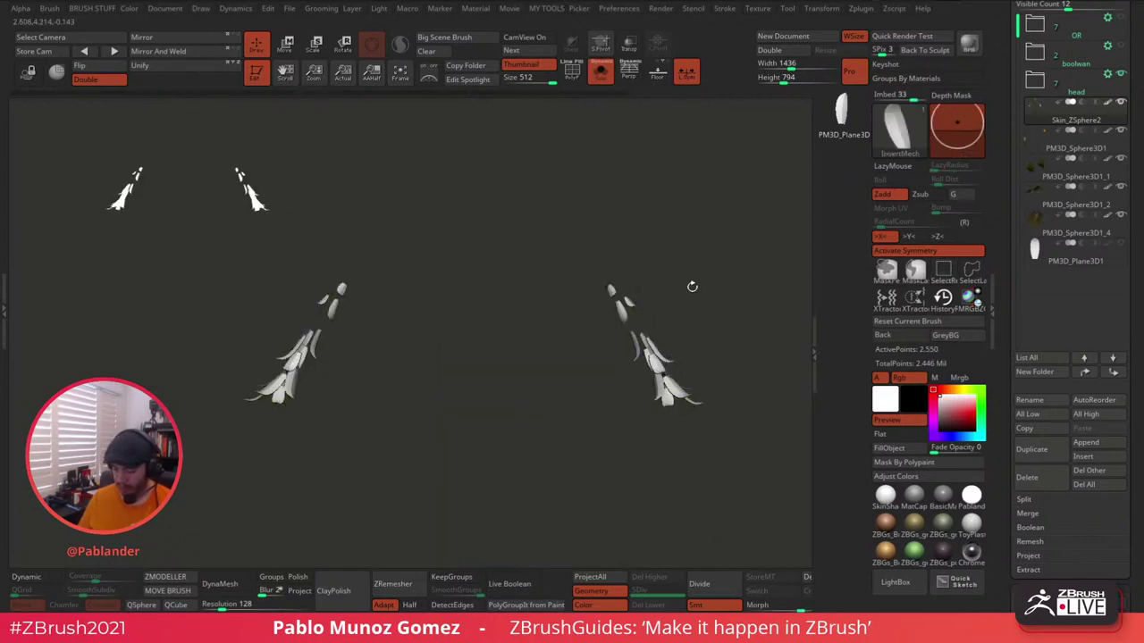
key("space")
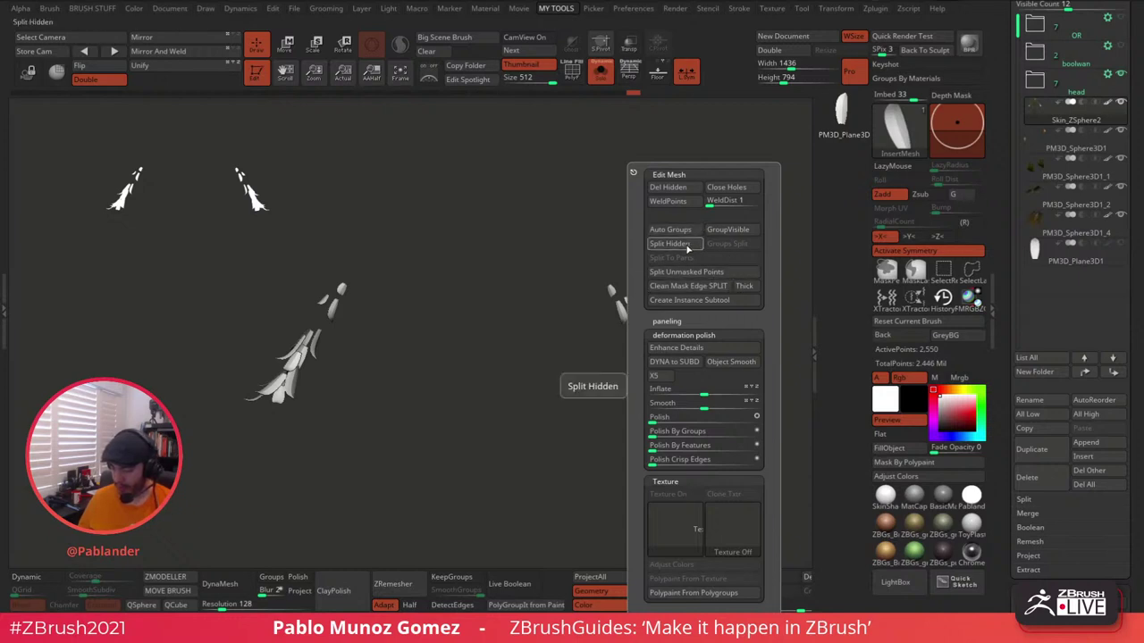
left_click(670, 244)
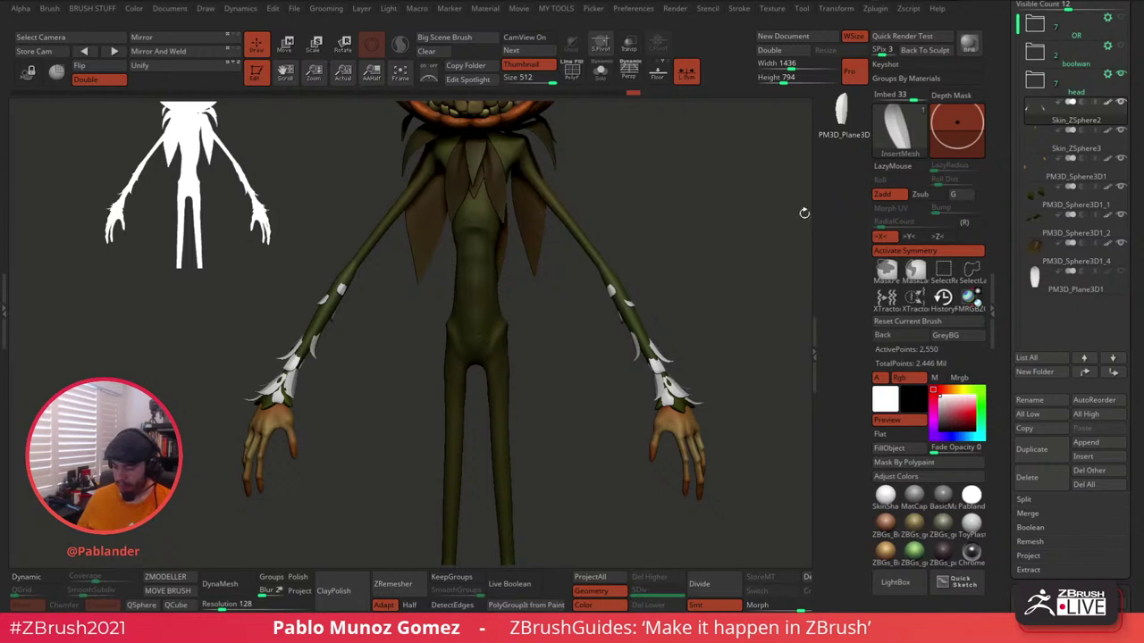
Activate the body mesh split from the leaves, check its visibility, and review the whole figure from head to hands.
left_click(1117, 128)
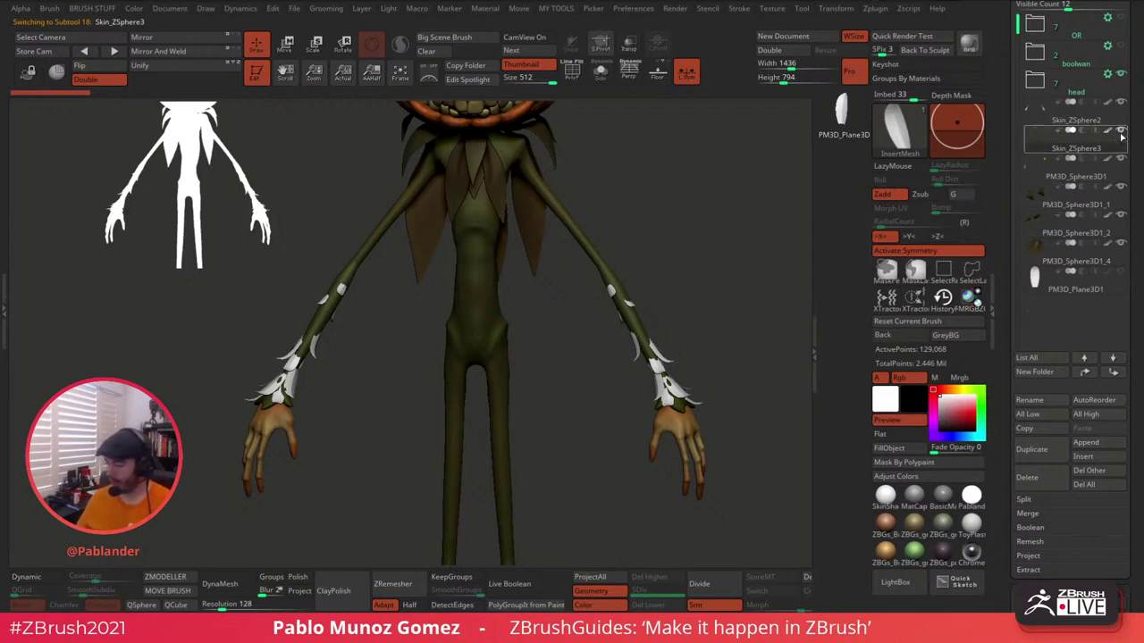
mouse_move(1123, 107)
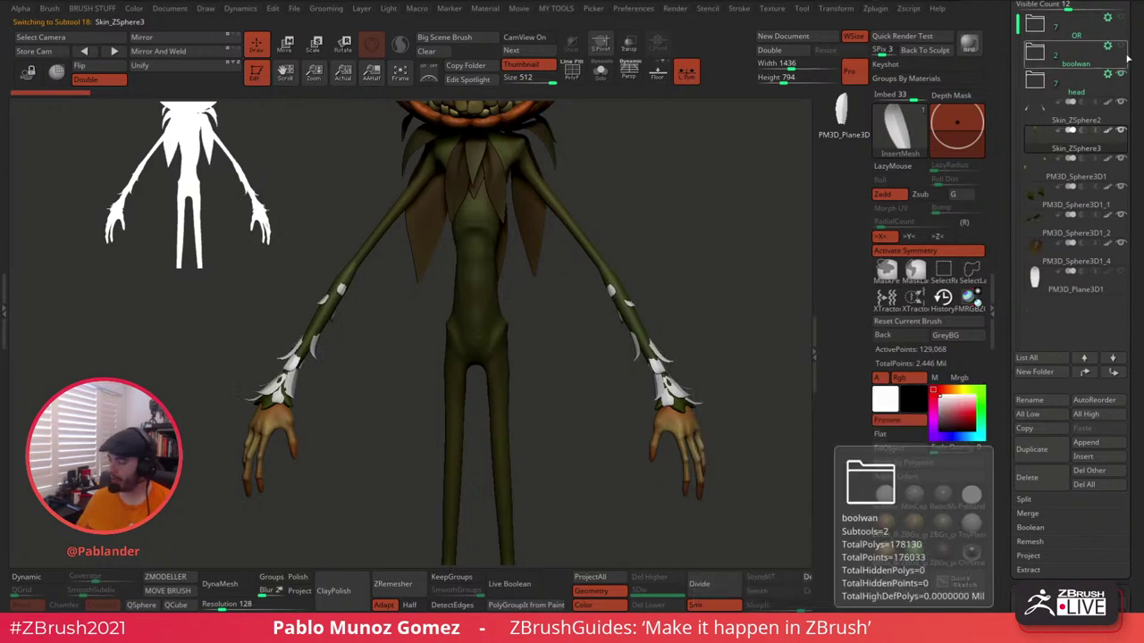
left_click(1120, 106)
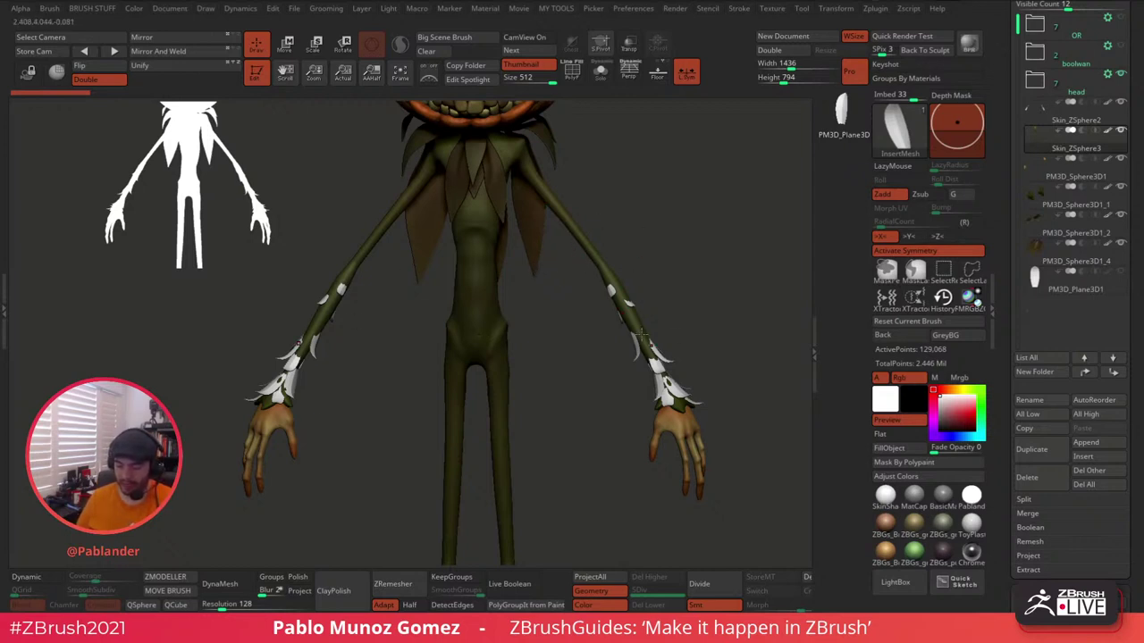
left_click_drag(666, 246, 613, 215, "alt")
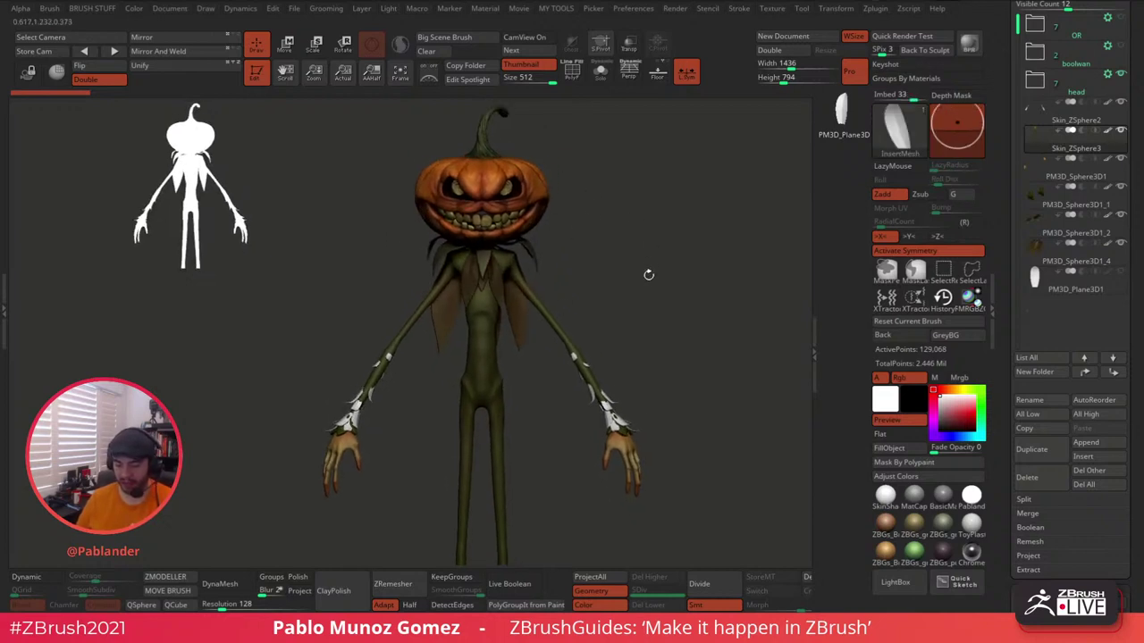
left_click_drag(649, 273, 646, 306)
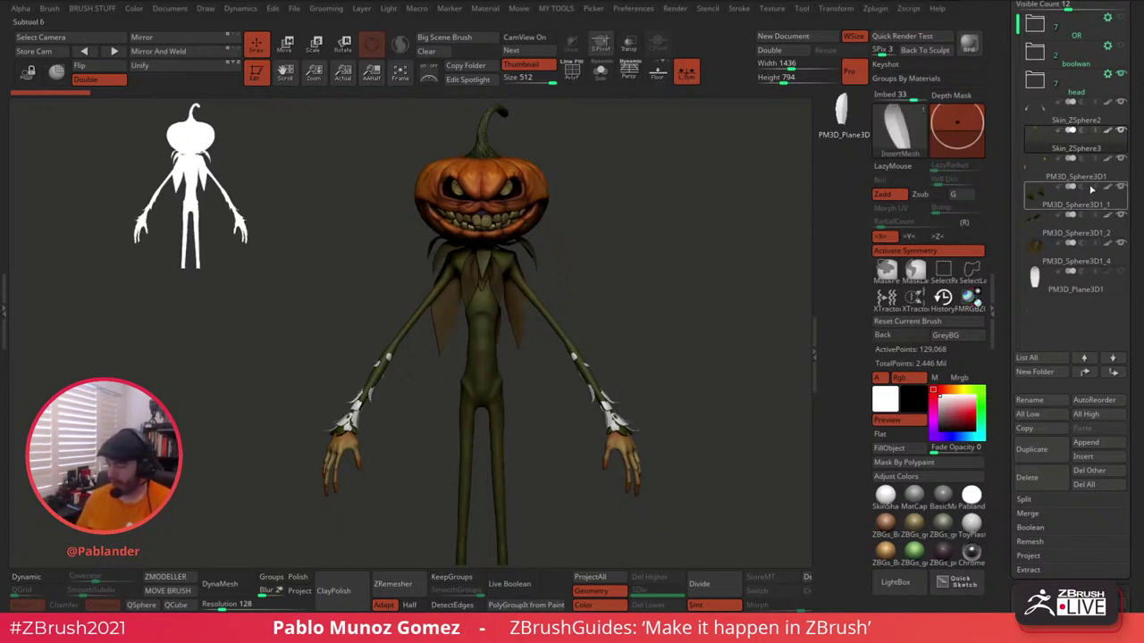
Select the separated arm-leaf subtool and inspect its placement and wireframe along both forearms.
left_click(1077, 116)
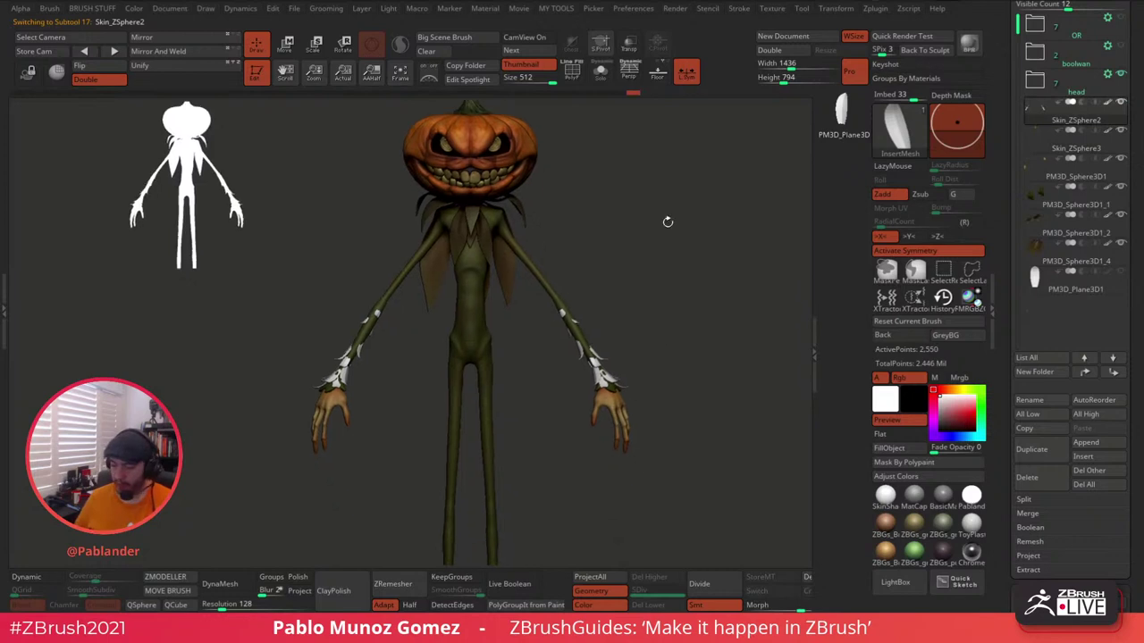
left_click(601, 72)
left_click(601, 71)
right_click_drag(624, 218, 607, 203, "ctrl")
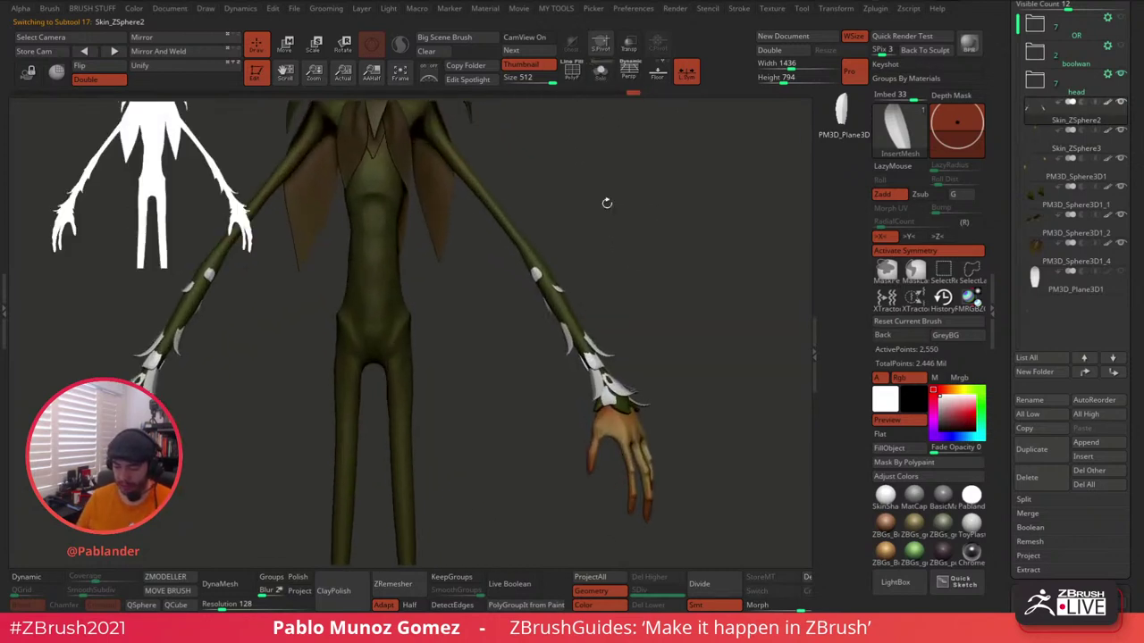
left_click_drag(627, 196, 713, 253, "alt")
left_click(572, 71)
right_click_drag(713, 252, 705, 231)
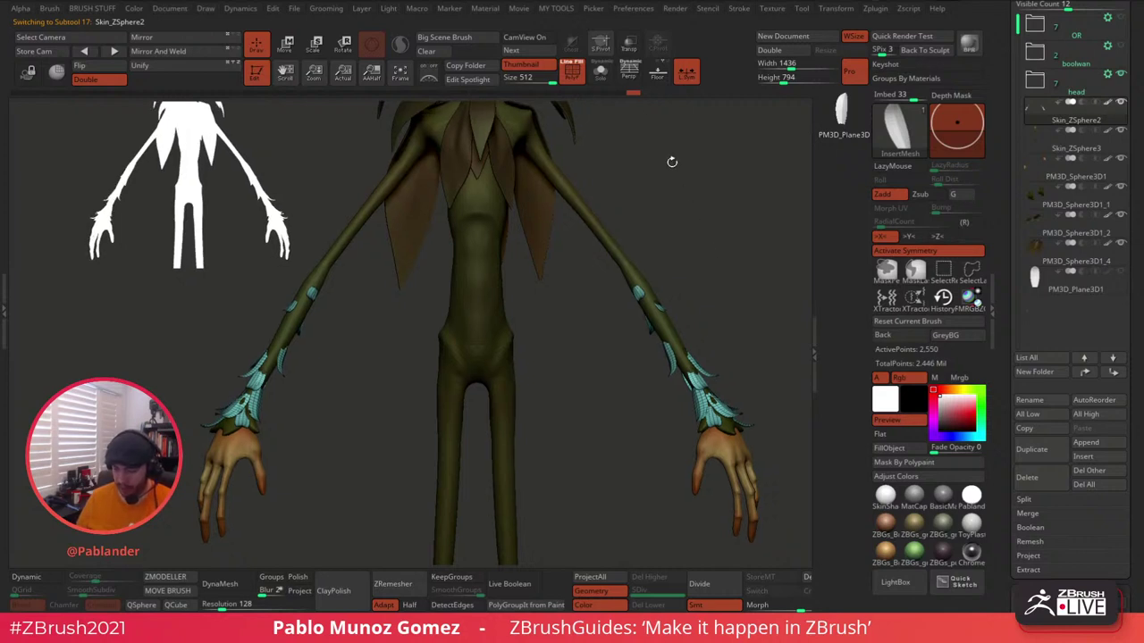
left_click(572, 76)
Try dividing the arm-leaf mesh once and undo the division.
left_click(722, 583)
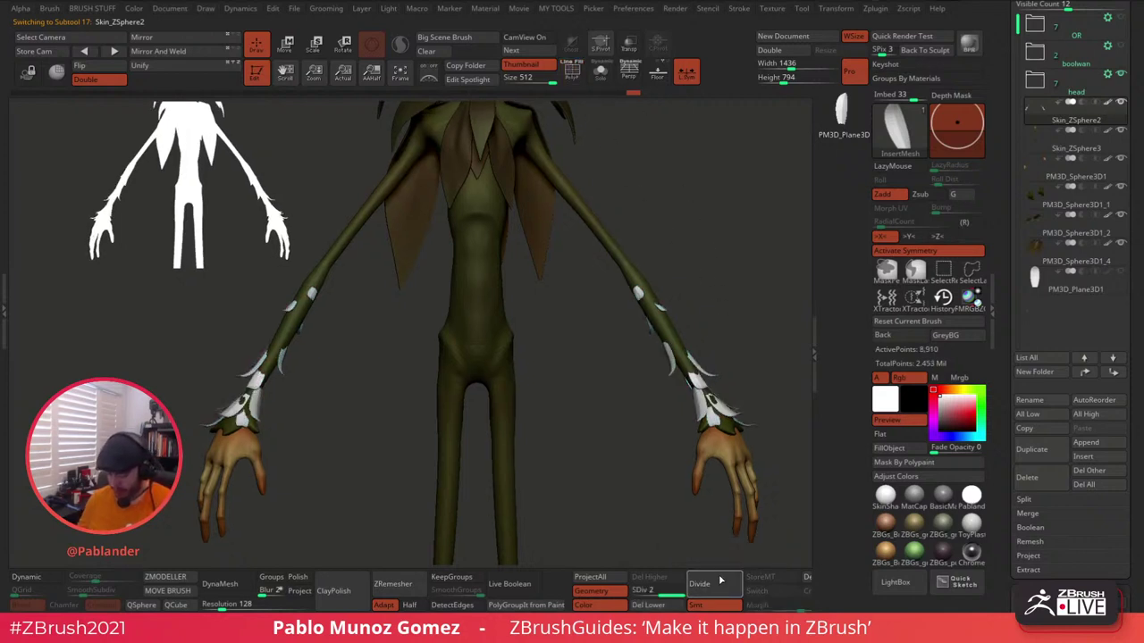
key("ctrl+z")
mouse_move(742, 398)
right_mouse_down()
mouse_move(705, 325)
mouse_move(697, 351)
mouse_move(731, 400)
right_mouse_up()
right_click_drag(747, 357, 745, 344)
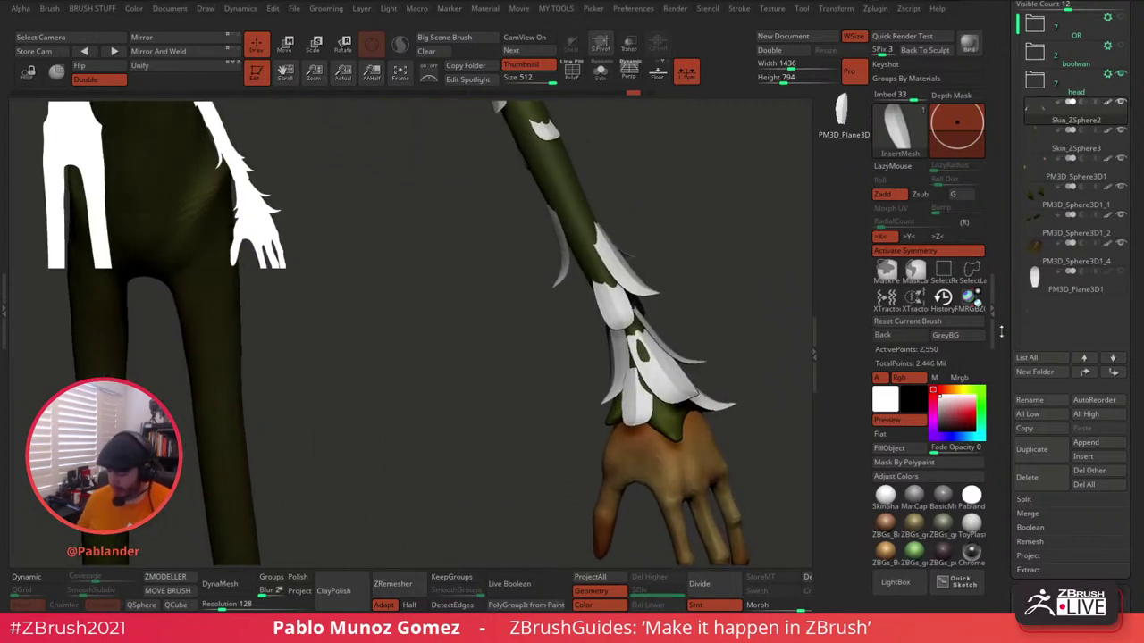
Bring up the leaf subtool's geometry settings and hide the silhouette thumbnail.
left_click_drag(1011, 571, 1010, 212)
left_click_drag(1011, 363, 1011, 305)
right_click_drag(745, 346, 706, 327, "alt")
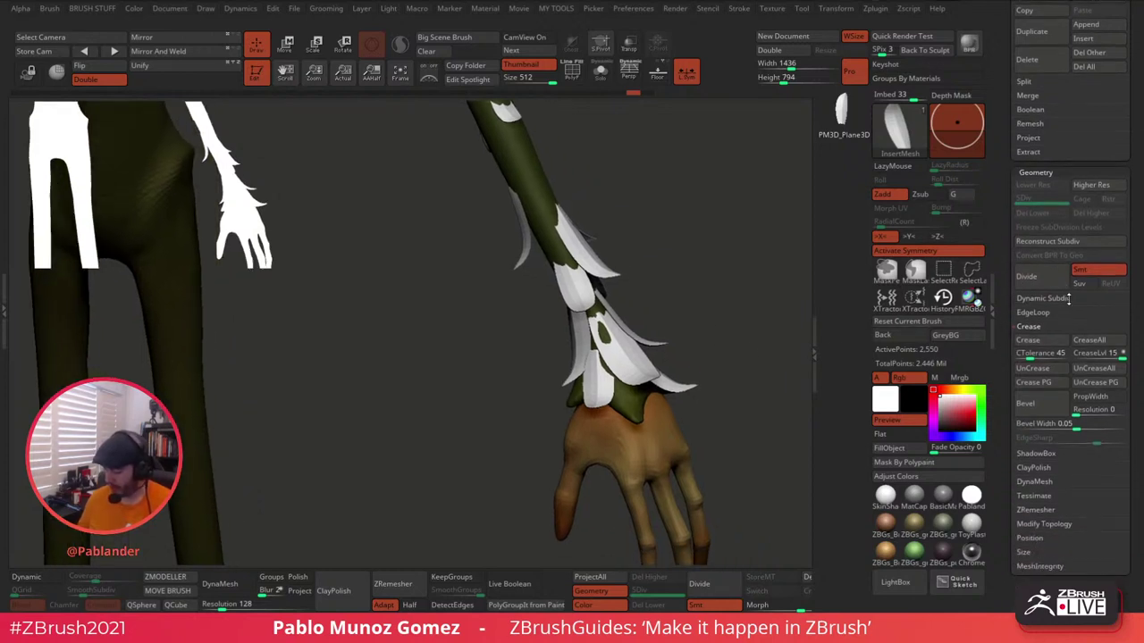
left_click(521, 65)
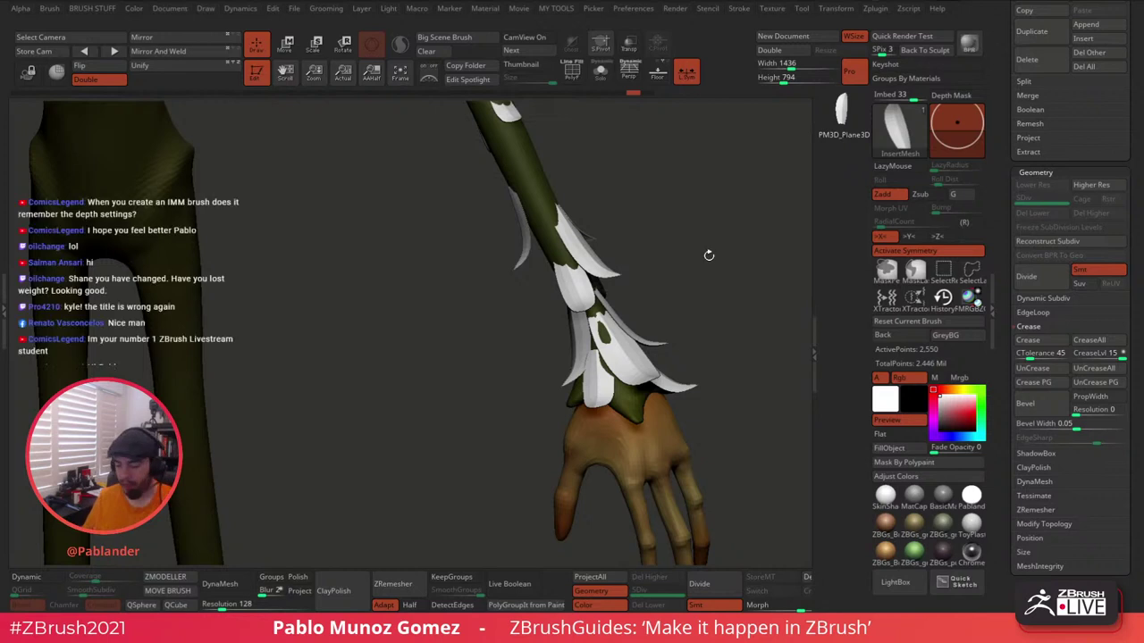
left_click_drag(704, 245, 689, 241)
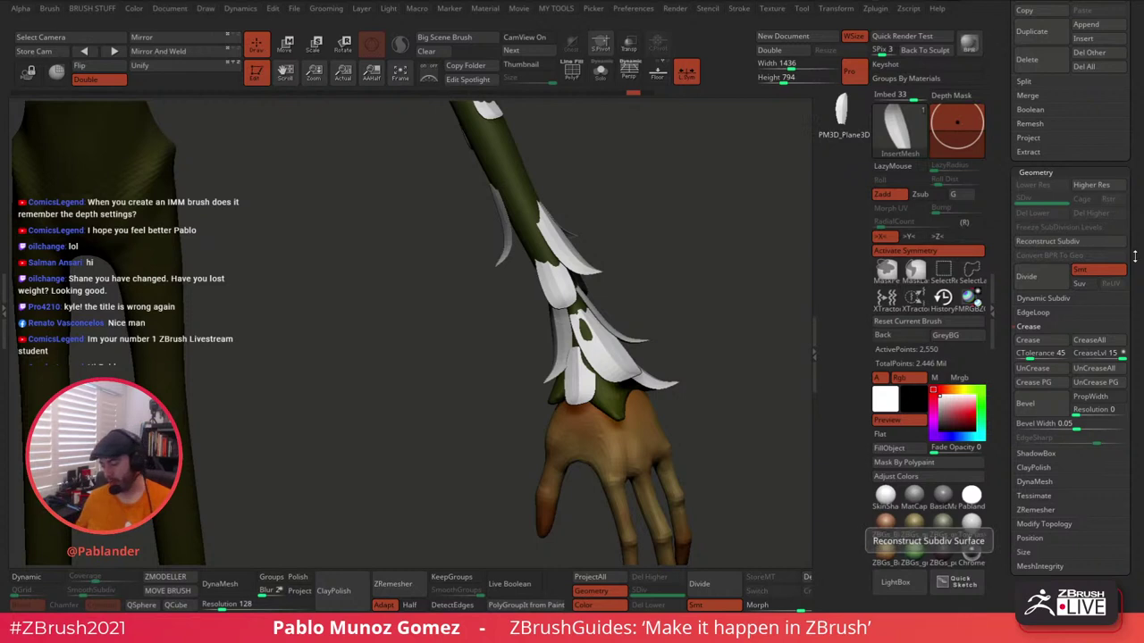
Turn on Dynamic Subdivision for the arm leaves, set QGrid to 3, and inspect the wrist leaves up close.
left_click_drag(1138, 250, 1137, 230)
left_click(1043, 278)
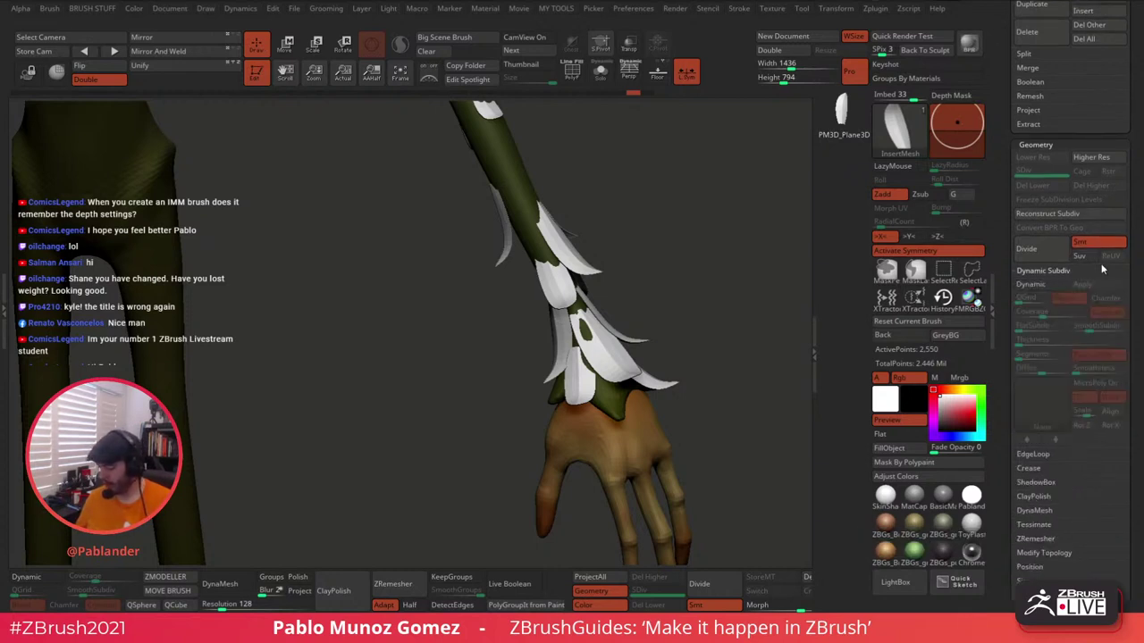
left_click(1048, 287)
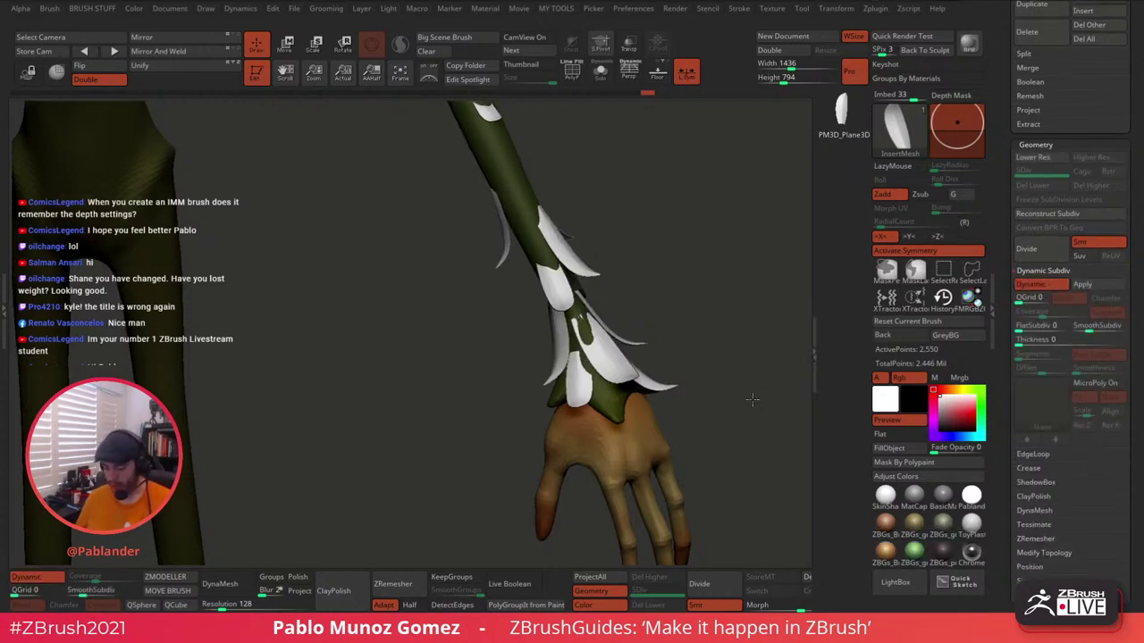
left_click_drag(750, 397, 721, 428, "alt")
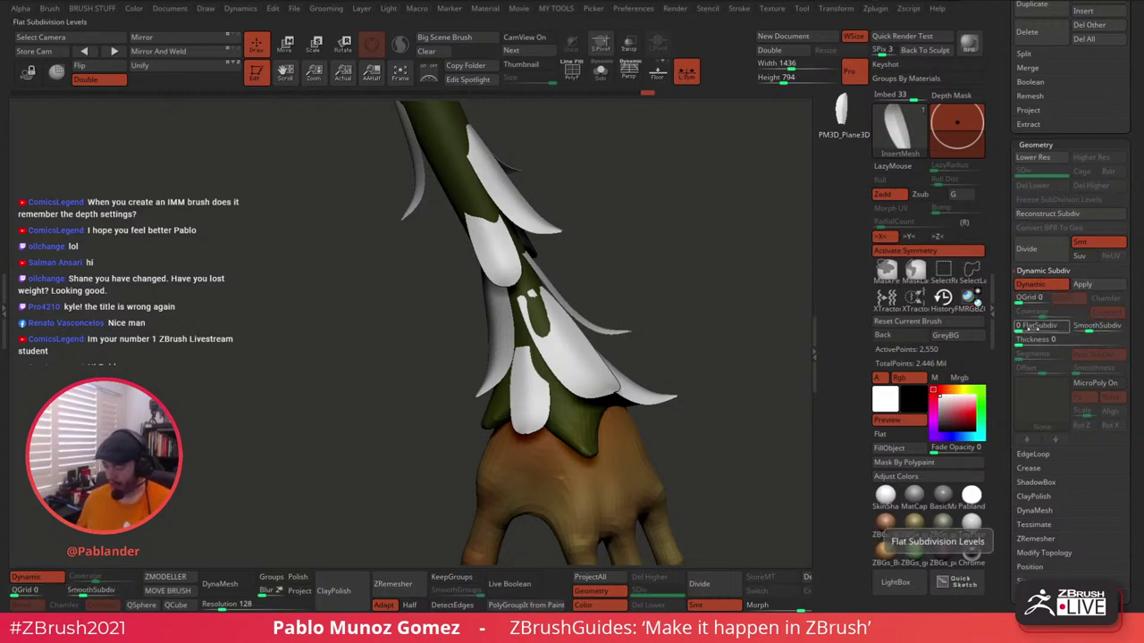
left_click_drag(1022, 301, 1025, 301)
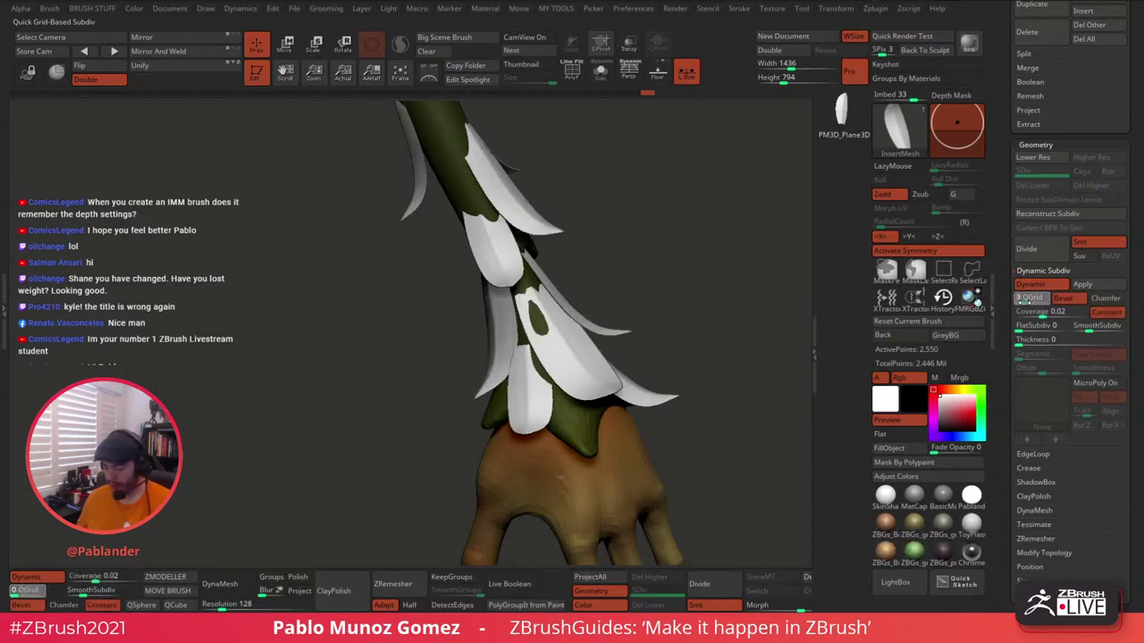
left_click_drag(771, 393, 681, 394)
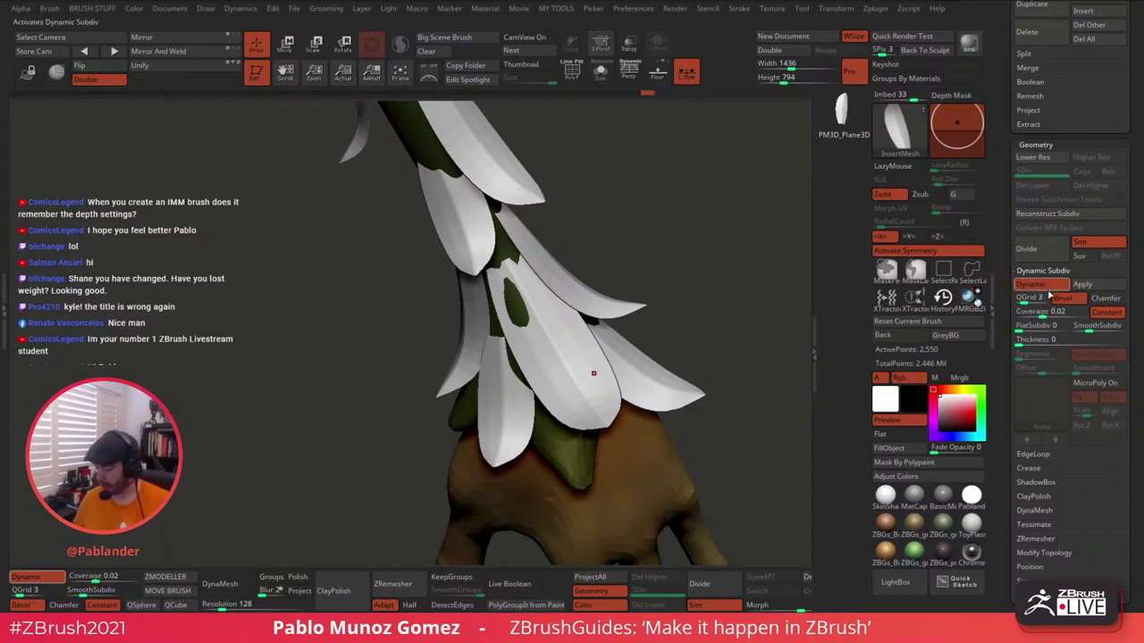
Set the leaves' Dynamic Subdivision to QGrid 1, Coverage 0.0164 and SmoothSubdiv 3.
left_click_drag(1051, 295, 1019, 302)
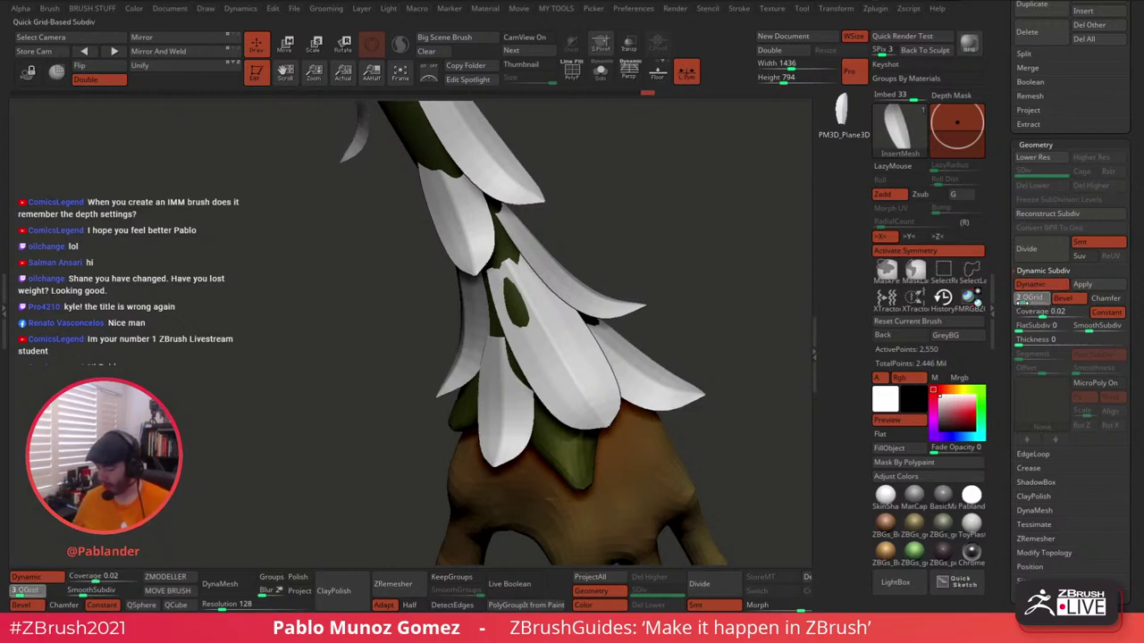
left_click(1099, 300)
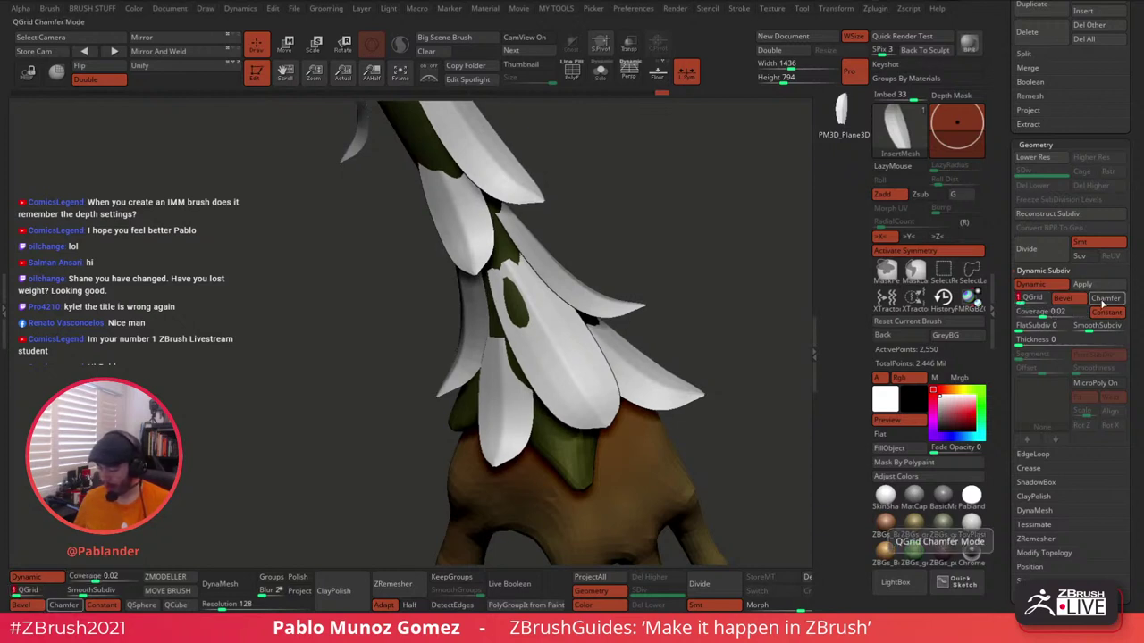
left_click(1104, 304)
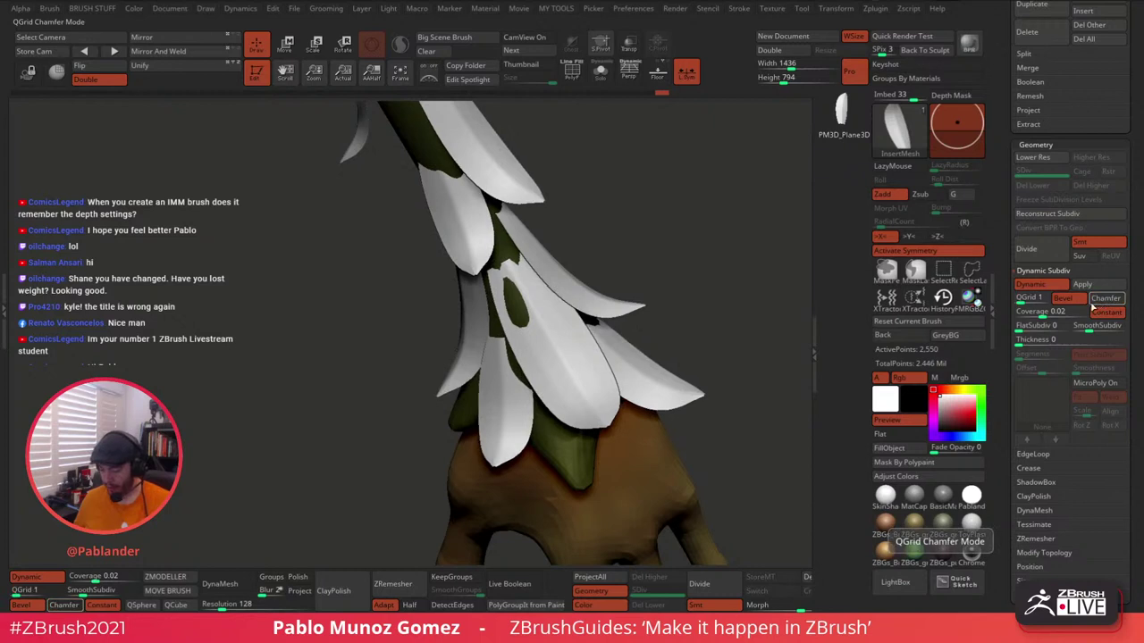
left_click_drag(1043, 313, 1108, 330)
left_click(1083, 328)
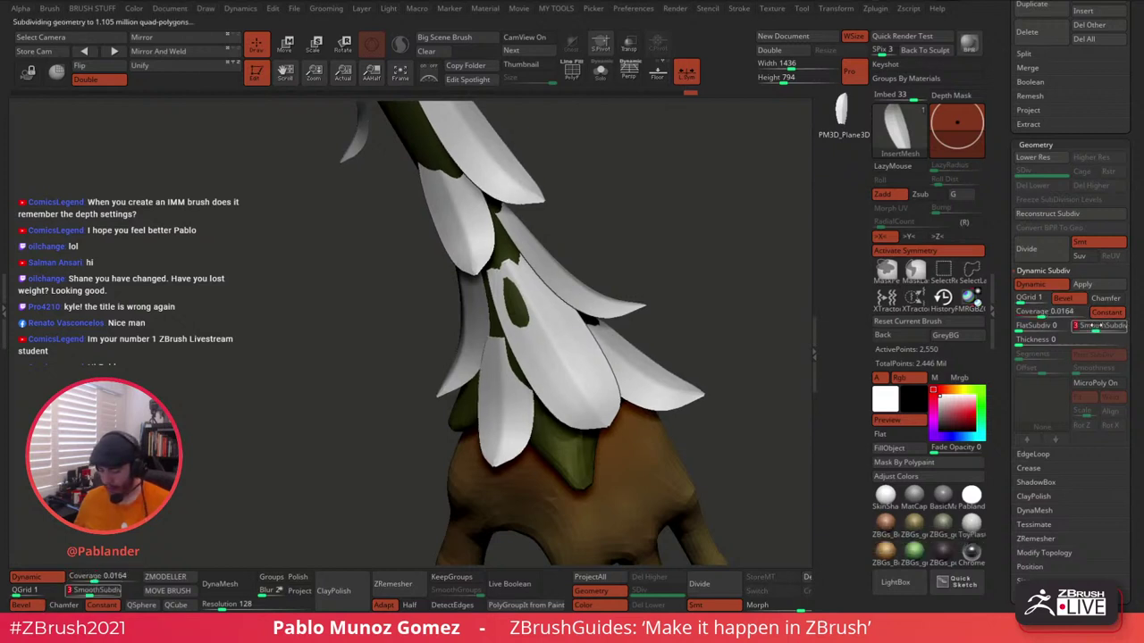
left_click_drag(798, 362, 778, 401)
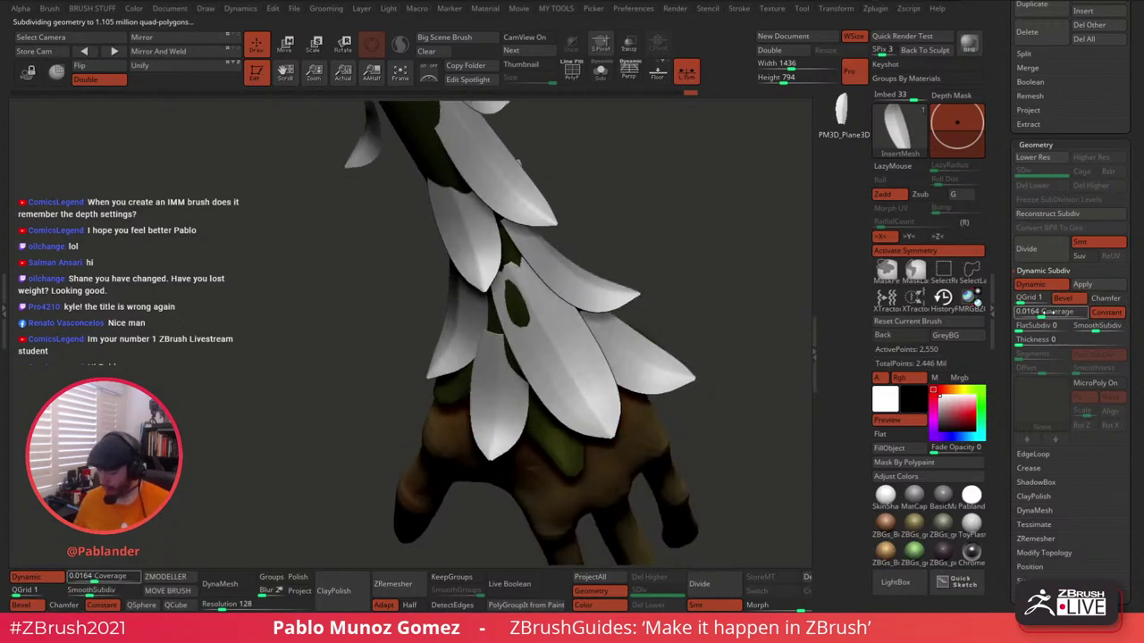
Try the QGrid Bevel, Chamfer and Constant options on the leaves with Coverage values such as 0.0148, 0.0221 and 0.7359.
left_click_drag(1042, 314, 1040, 312)
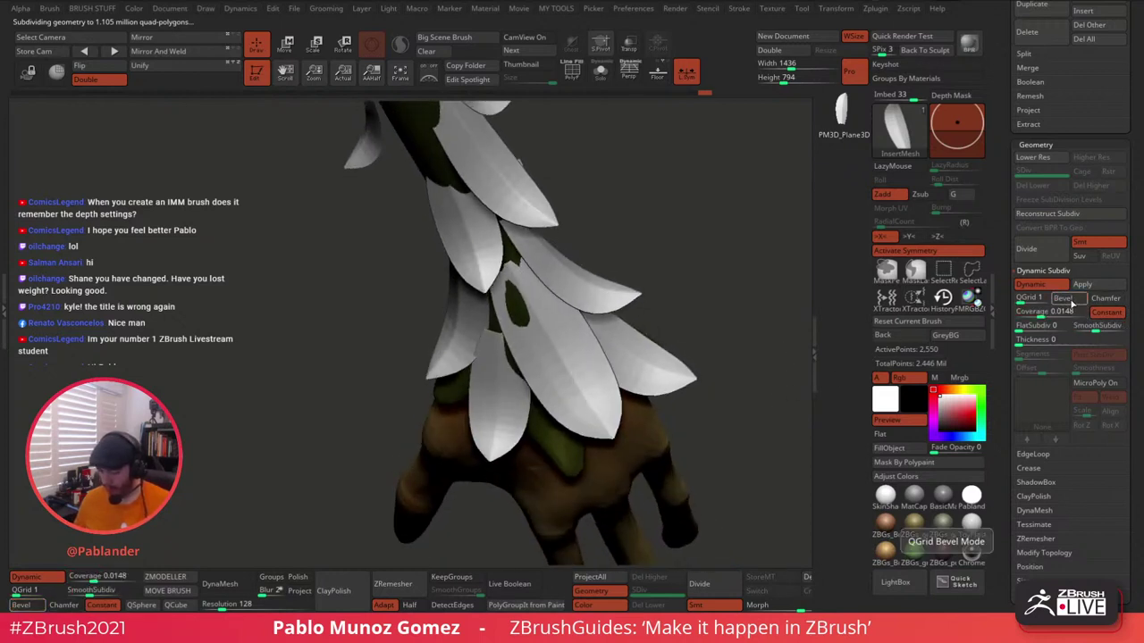
left_click(1099, 300)
left_click_drag(1042, 314, 1043, 313)
left_click(1107, 300)
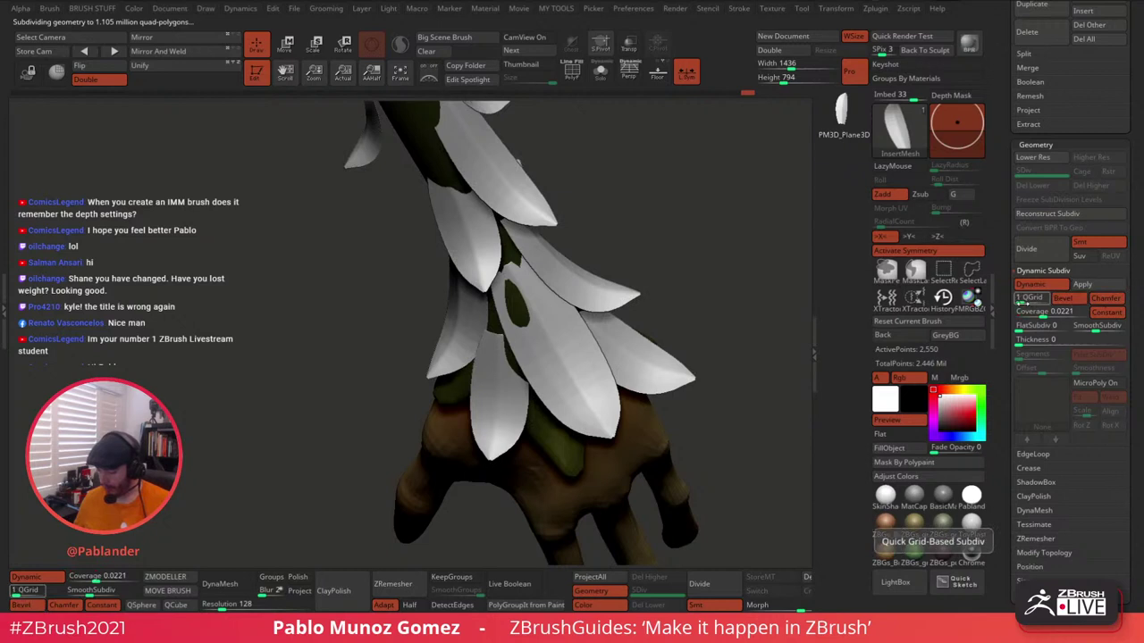
left_click(1105, 298)
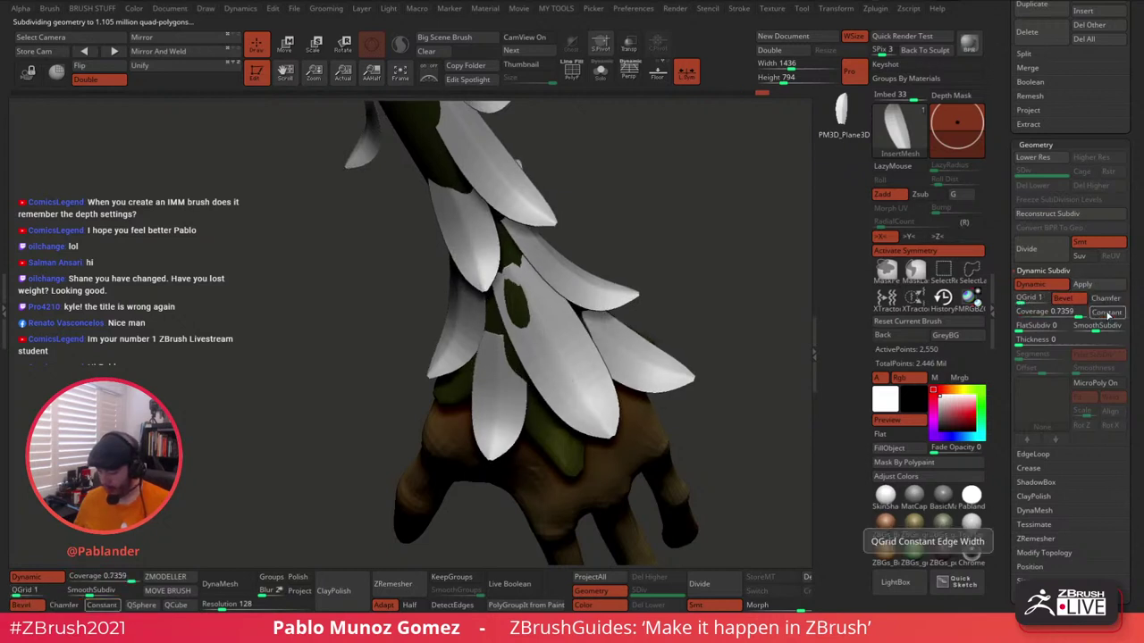
left_click(1106, 313)
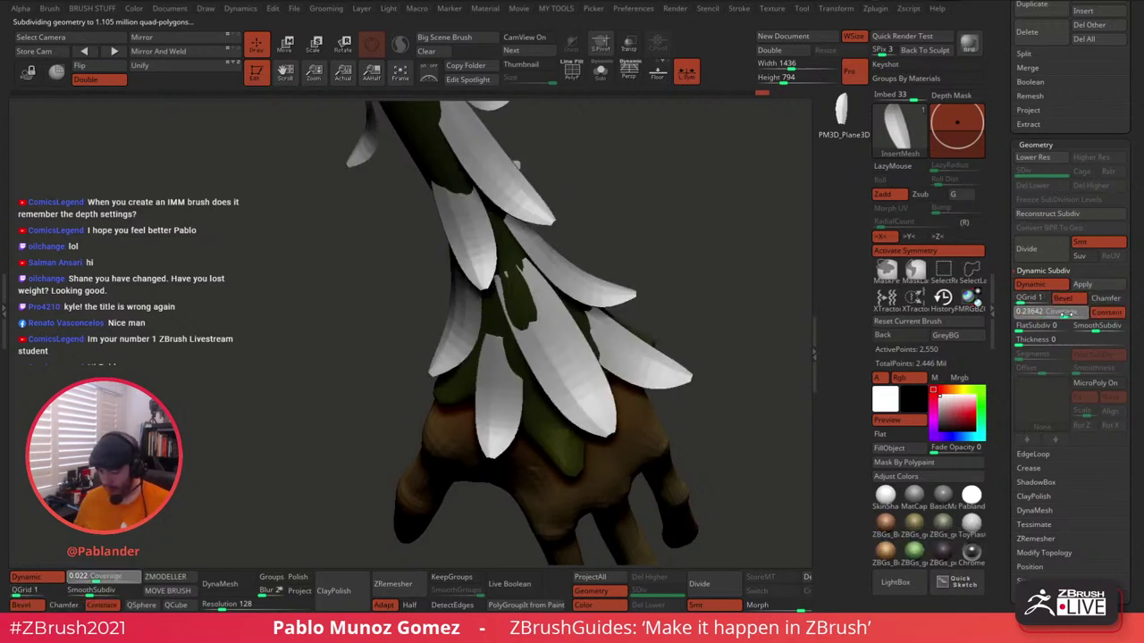
Set the QGrid Coverage to 0.0291 and examine the subdivided leaves with their wireframe displayed.
mouse_move(1065, 315)
left_mouse_down()
mouse_move(1089, 314)
mouse_move(1025, 315)
mouse_move(1044, 315)
left_mouse_up()
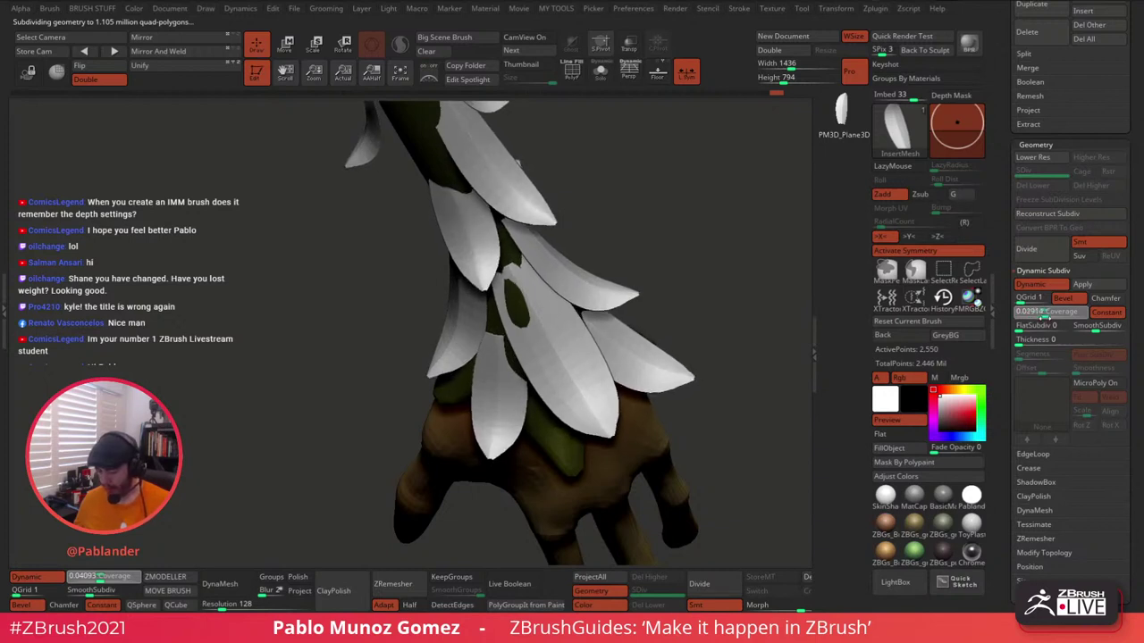
left_click_drag(756, 428, 749, 413)
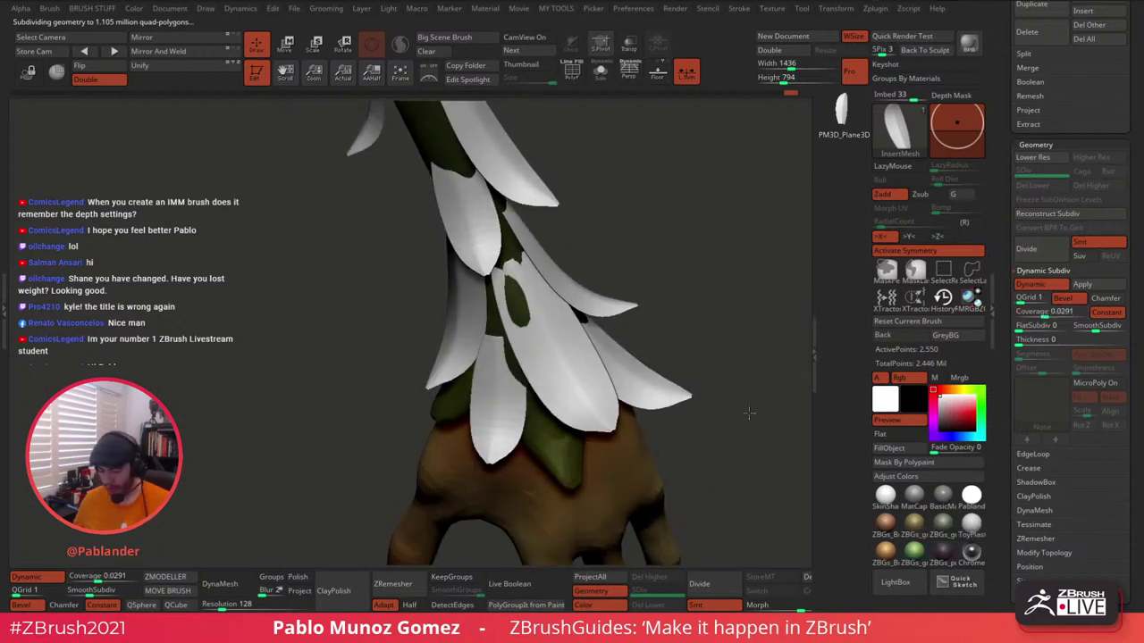
key("shift+f")
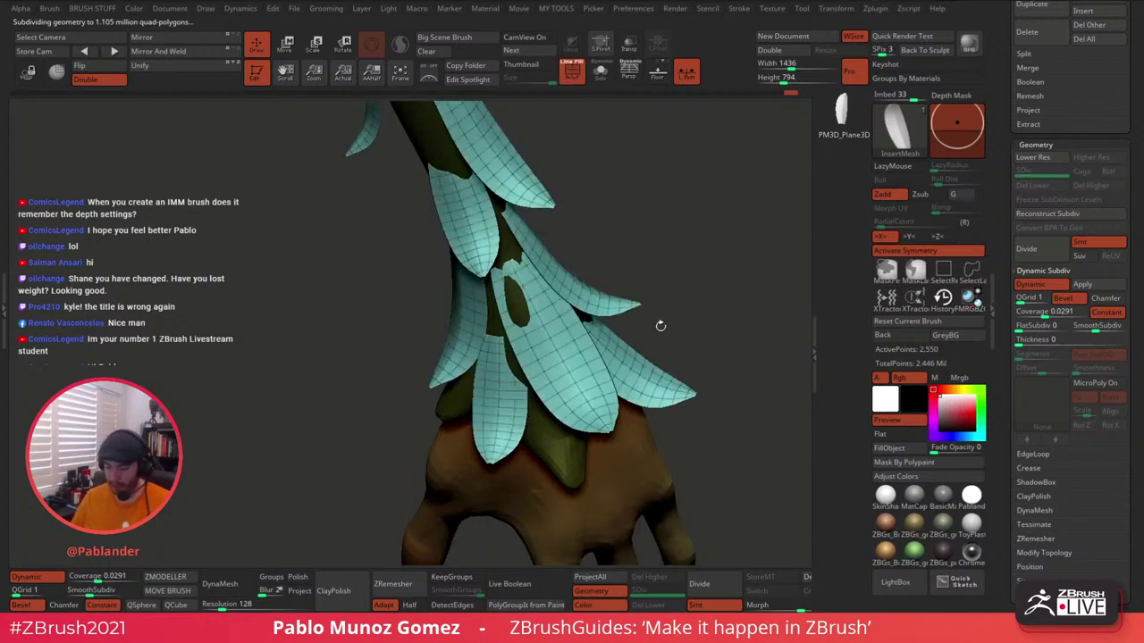
left_click_drag(660, 326, 609, 369)
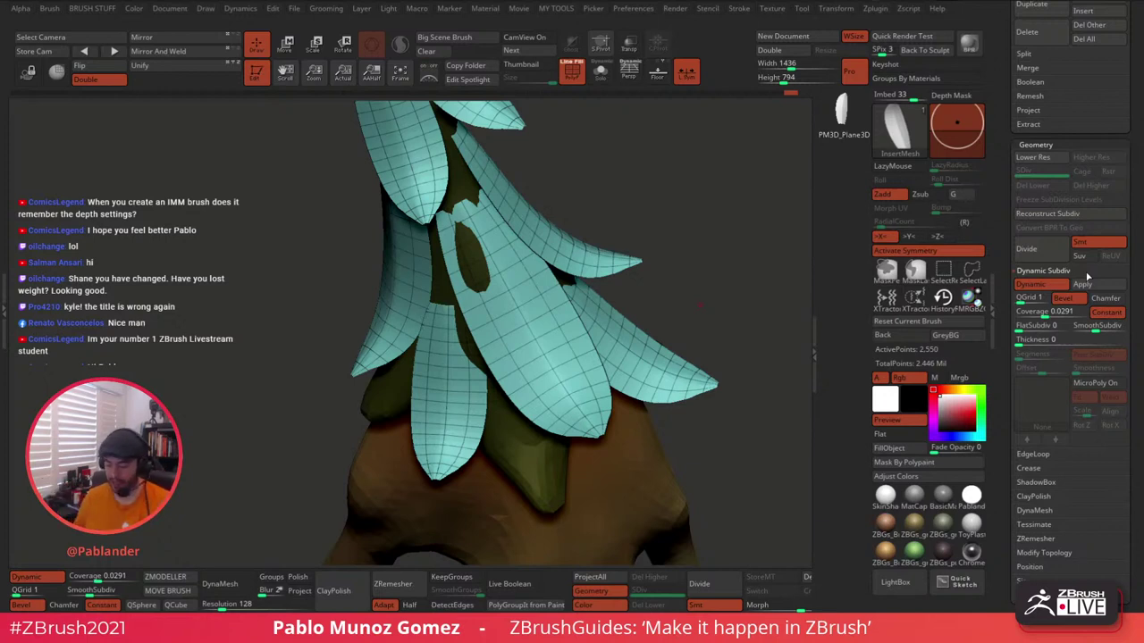
Try applying the leaves' Dynamic Subdivision with QGrid 1 and Coverage 0.0291 to the mesh and undo it.
left_click(1094, 287)
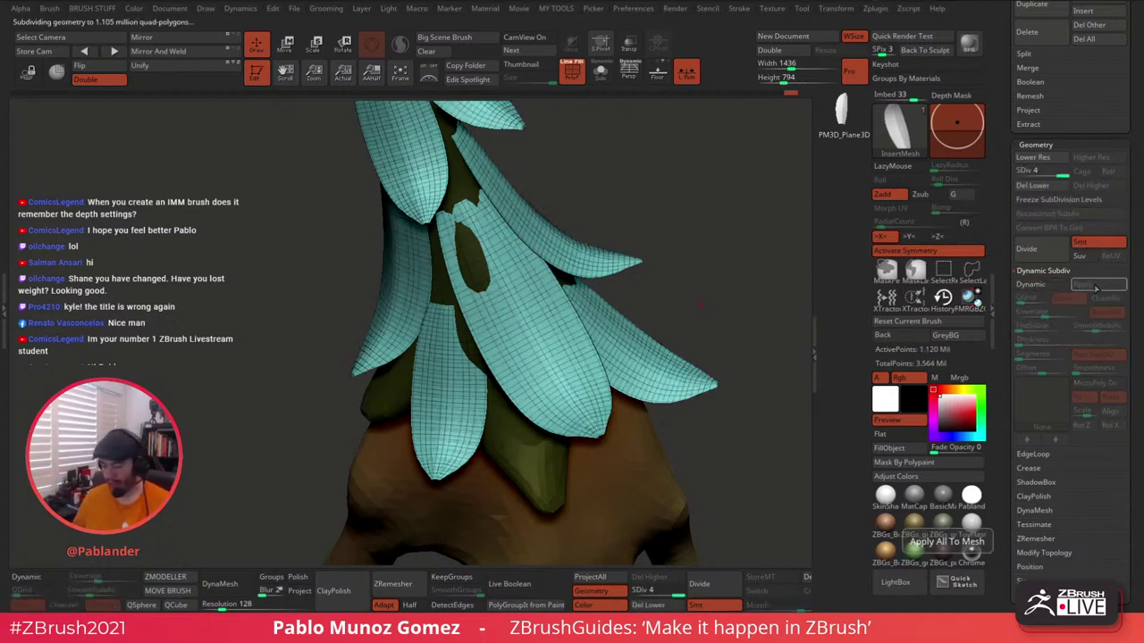
mouse_move(595, 334)
right_mouse_down("ctrl")
mouse_move(611, 393)
mouse_move(605, 346)
right_mouse_up("ctrl")
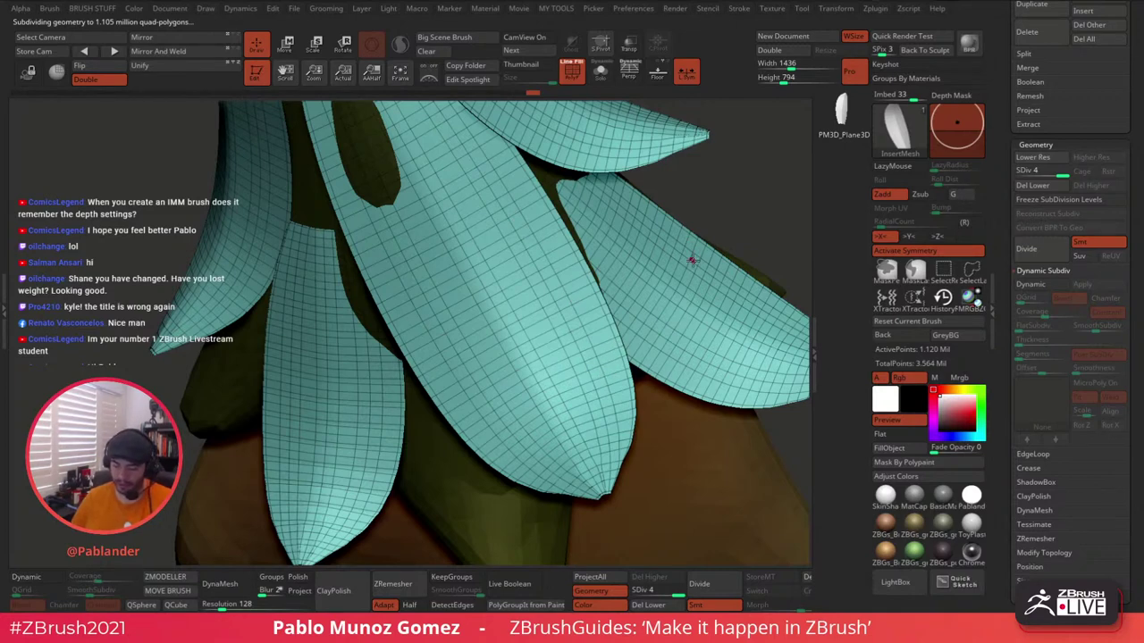
key("ctrl+z")
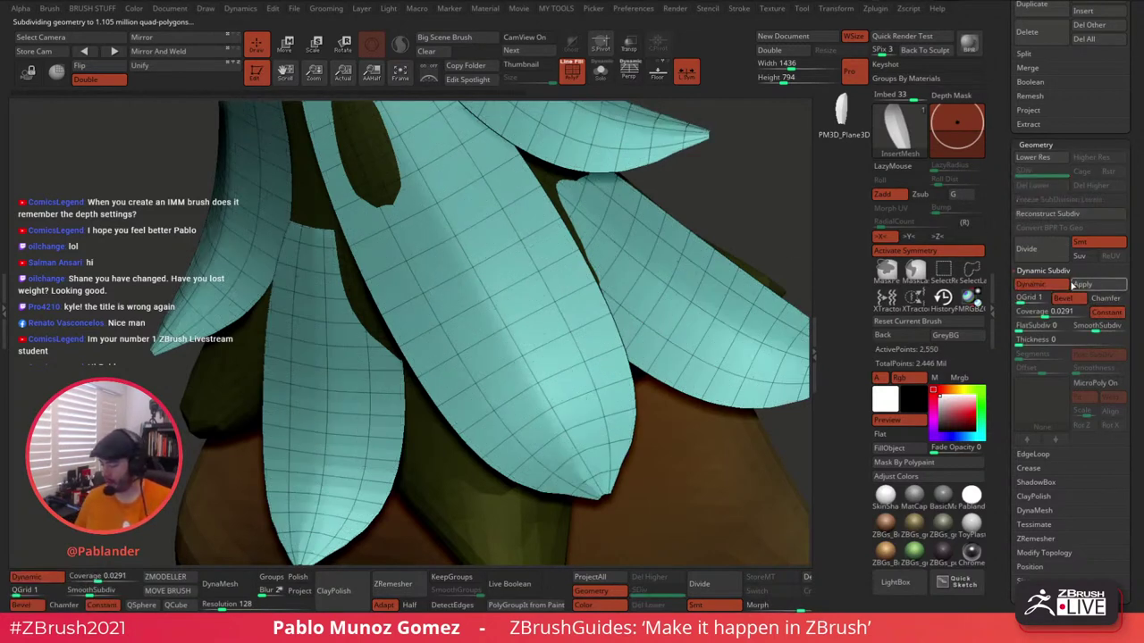
Set the leaves' QGrid to 0, apply Dynamic Subdivision to the mesh, and step down to subdivision level 1.
left_click(1018, 301)
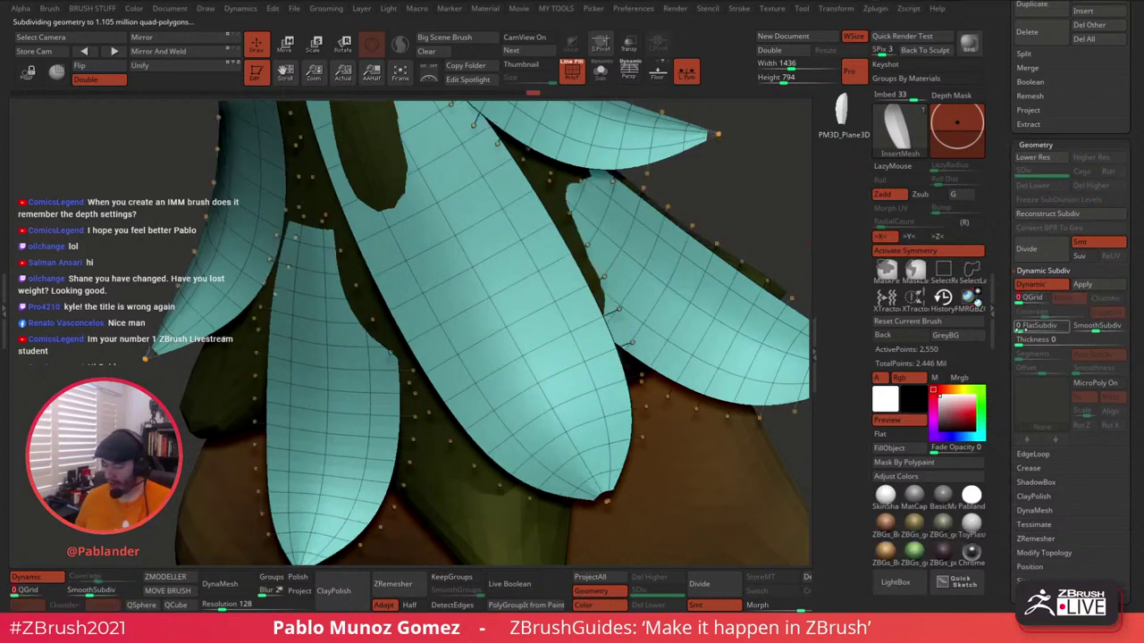
left_click(1099, 285)
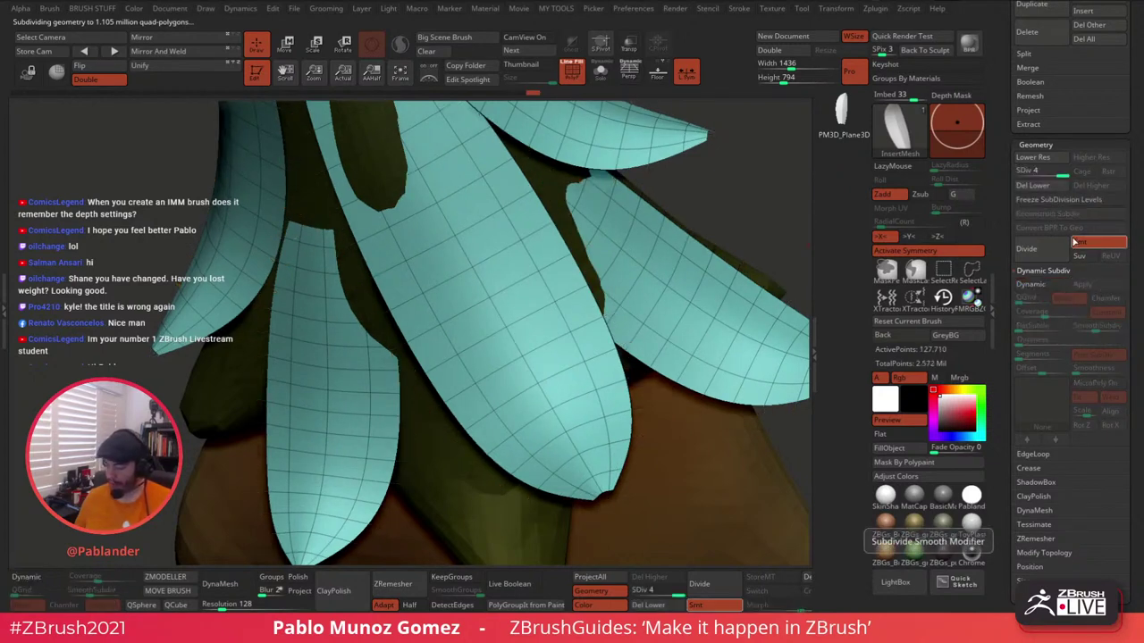
left_click(1043, 173)
left_click(1065, 172)
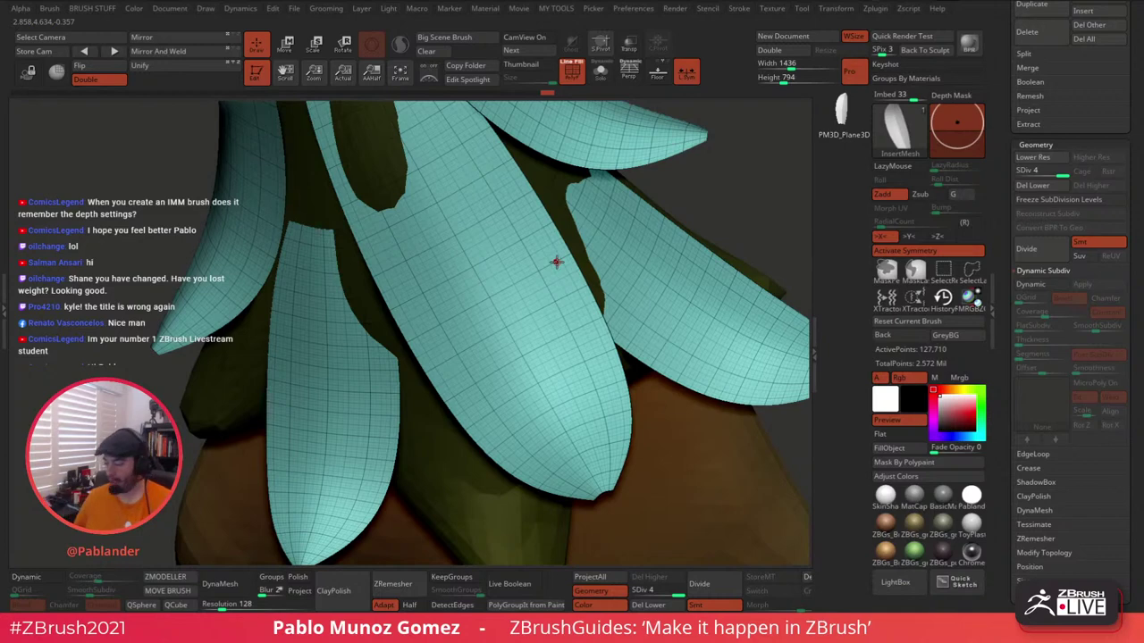
key("shift+d")
key("shift+d")
key("shift+d")
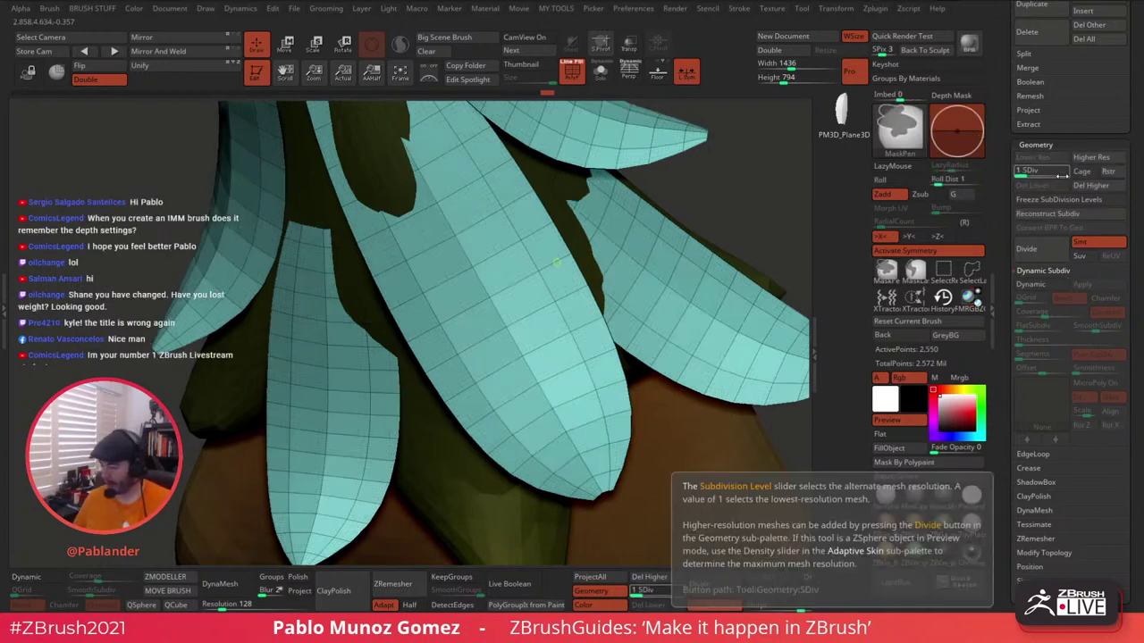
Try Dynamic Subdivision on the level 1 leaves with QGrid 2, SmoothSubdiv 2 and Coverage 0.0182, and turn it off.
left_click(1042, 284)
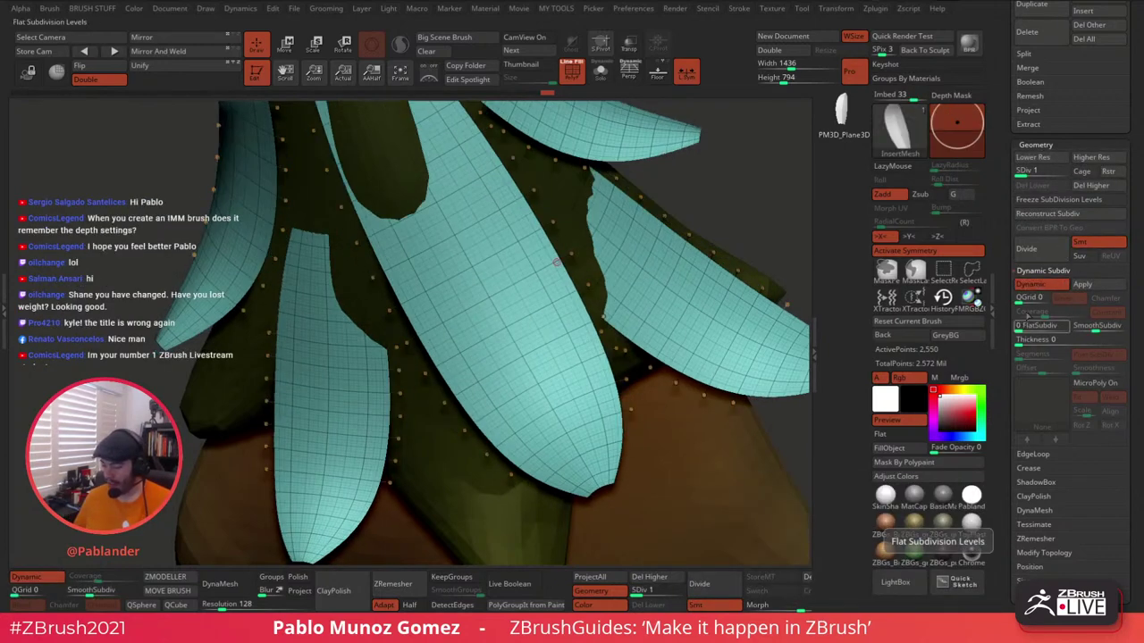
left_click(1019, 299)
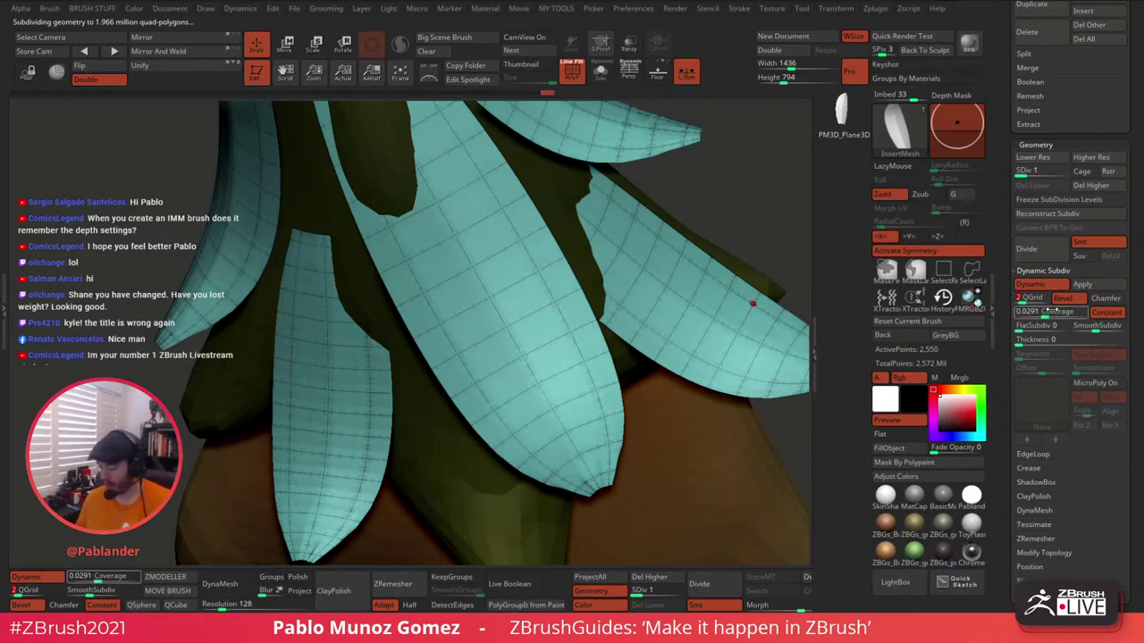
key("shift+f")
left_click(1076, 328)
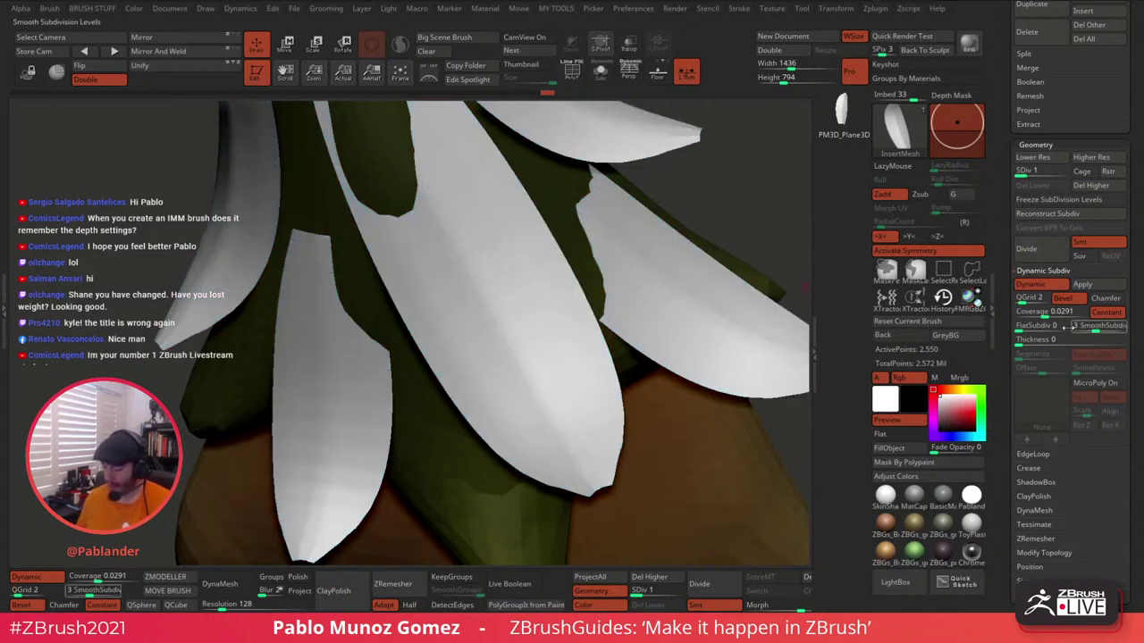
left_click(1089, 330)
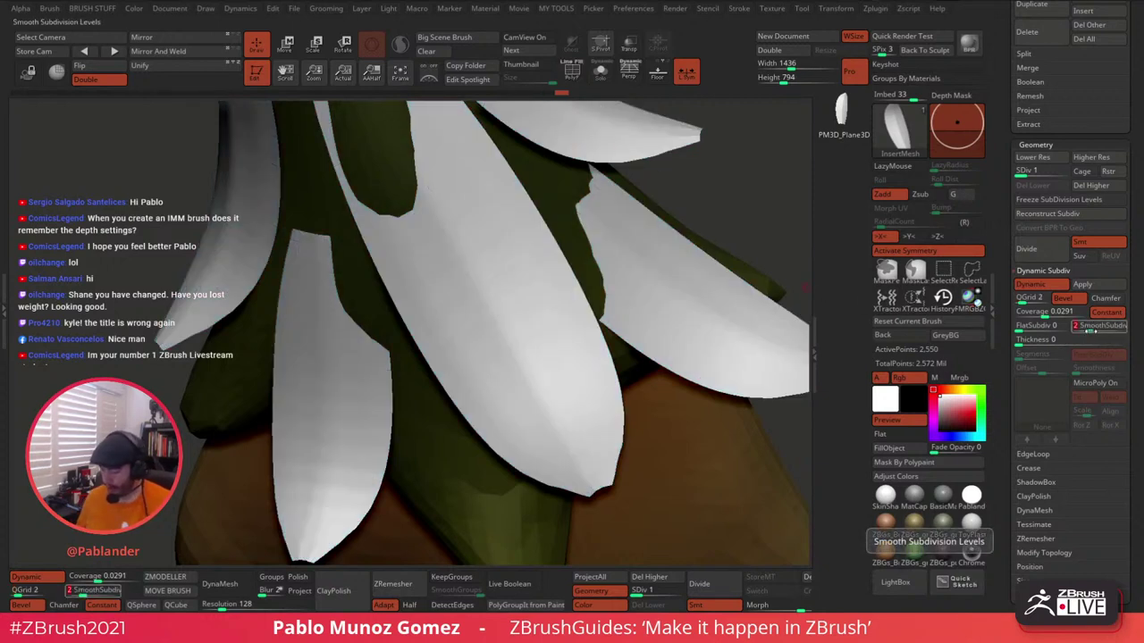
mouse_move(1044, 314)
left_mouse_down()
mouse_move(1034, 314)
mouse_move(1054, 315)
left_mouse_up()
right_click_drag(701, 375, 702, 412, "ctrl")
left_click_drag(701, 410, 656, 401)
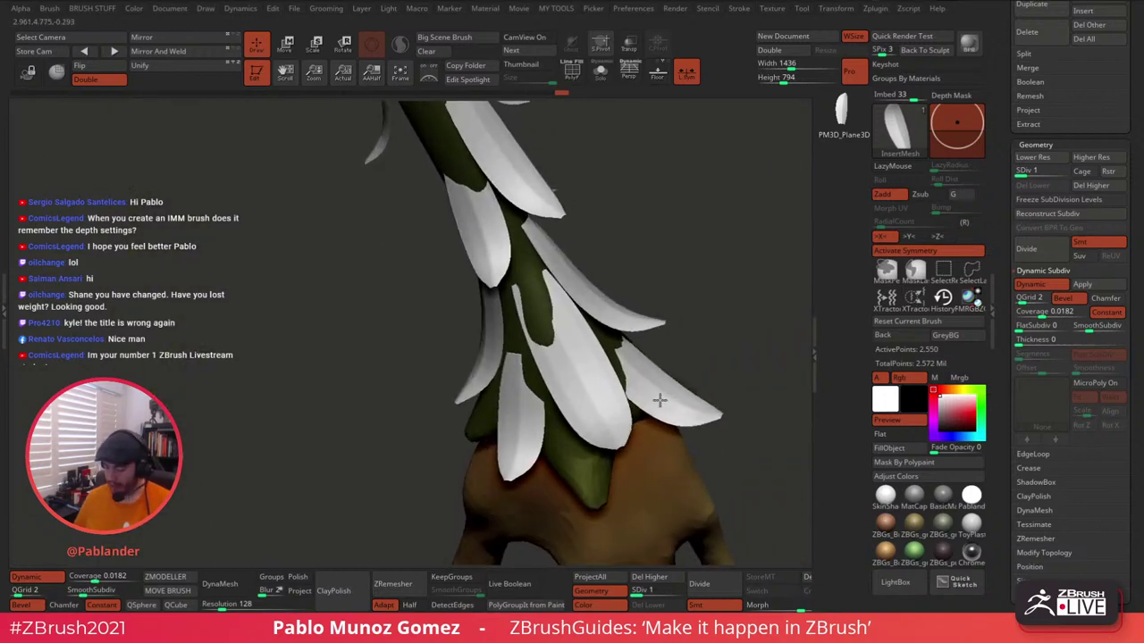
left_click(1049, 286)
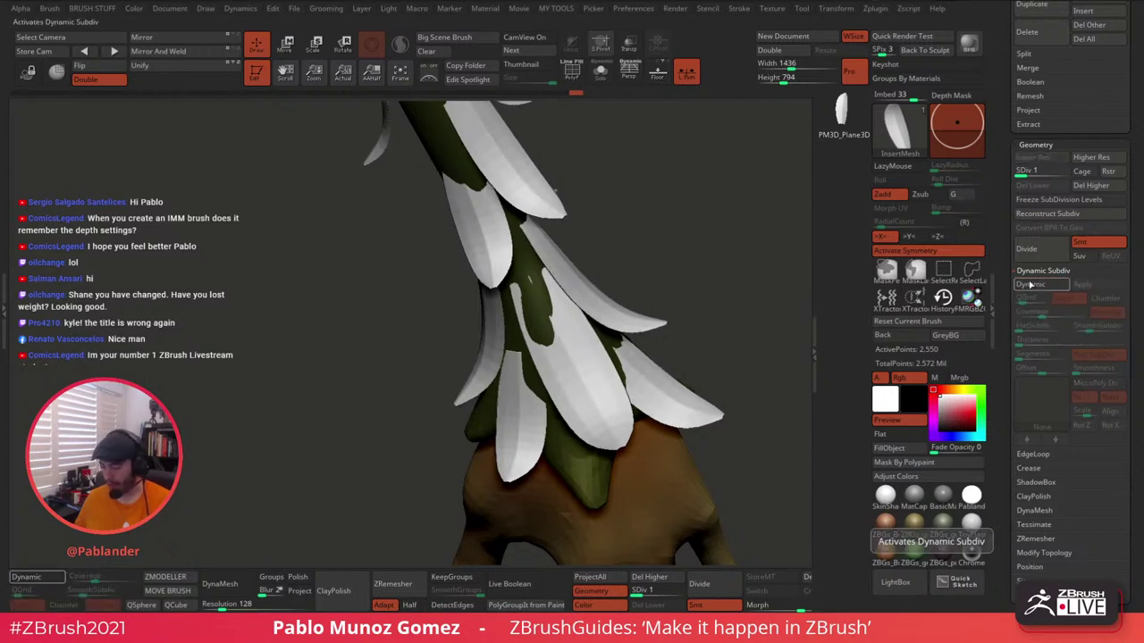
Isolate the leaves with their wireframe displayed and crease their polygroup borders.
left_click_drag(746, 353, 707, 291)
left_click(572, 72)
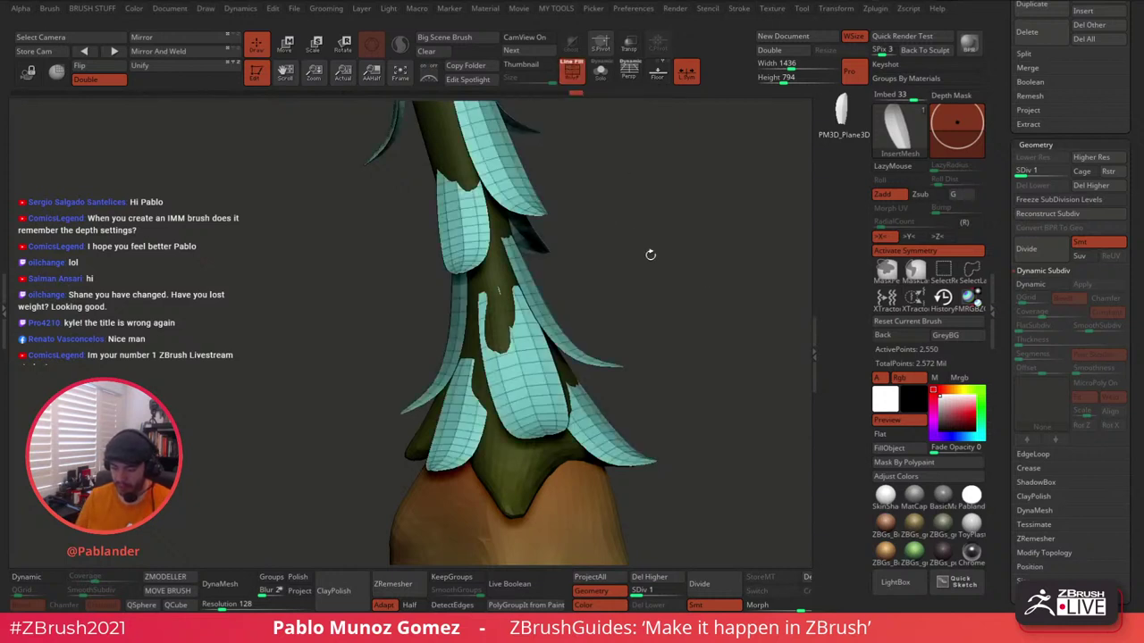
left_click_drag(649, 250, 693, 258)
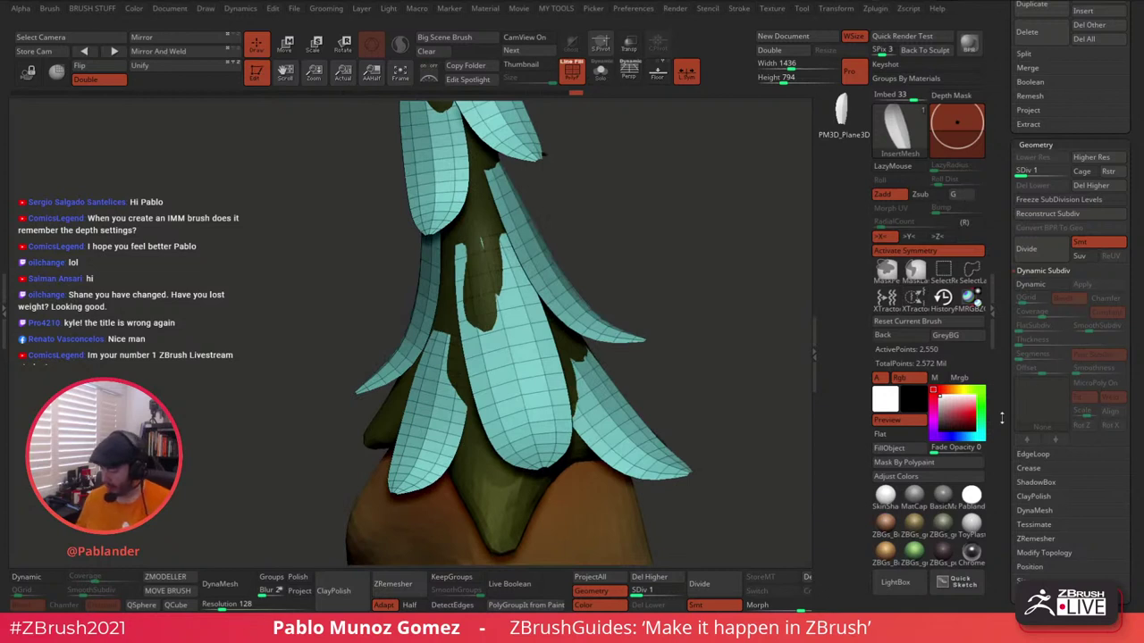
left_click_drag(1037, 444, 1009, 376)
left_click(1035, 398)
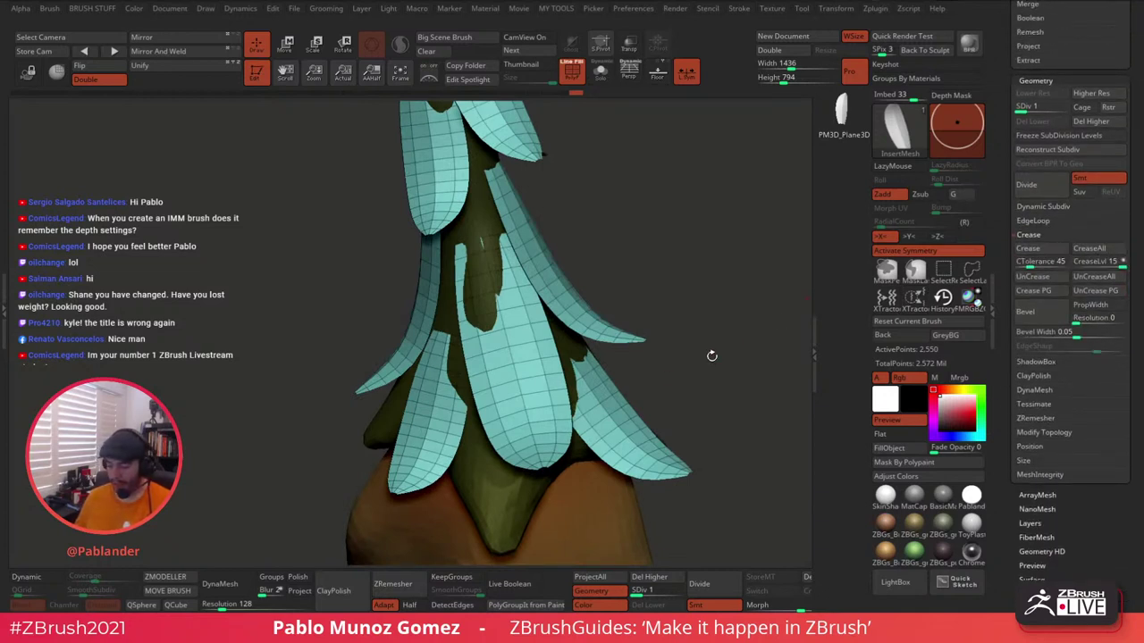
left_click(601, 74)
left_click_drag(664, 251, 662, 279, "alt")
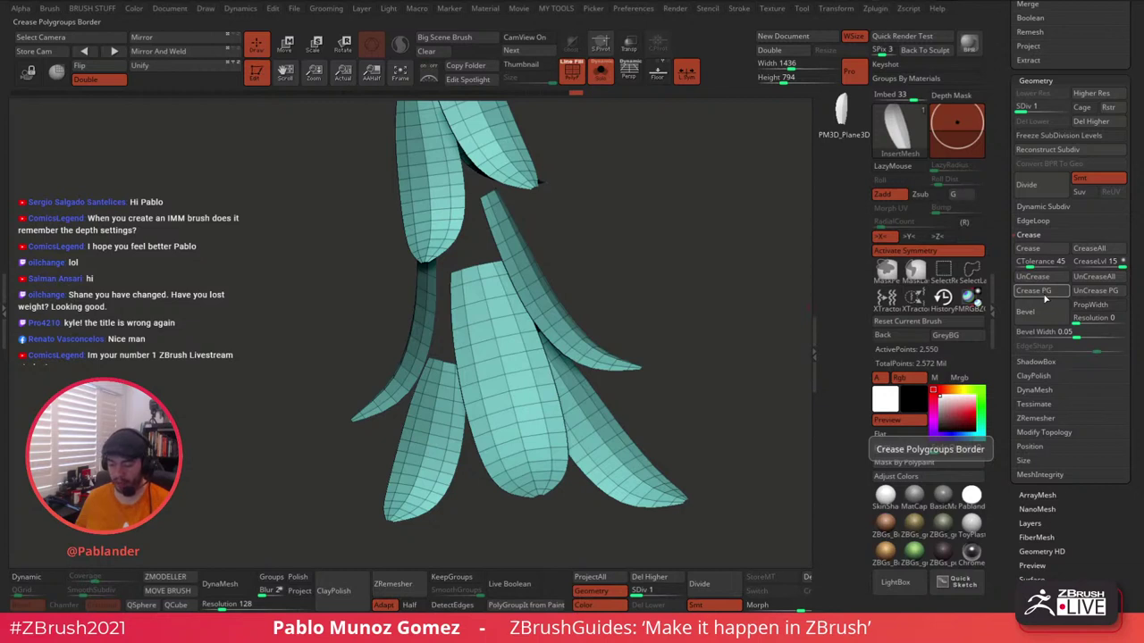
left_click(1048, 296)
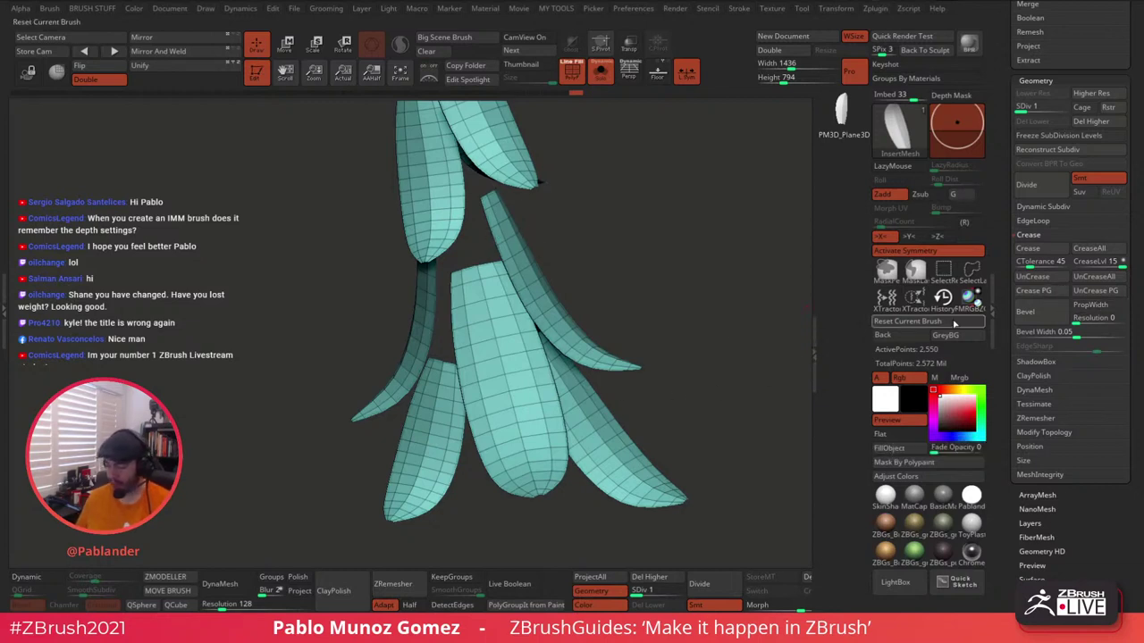
Turn Dynamic Subdivision on for the isolated leaves with QGrid 0 and hide their wireframe.
left_click_drag(698, 361, 695, 340)
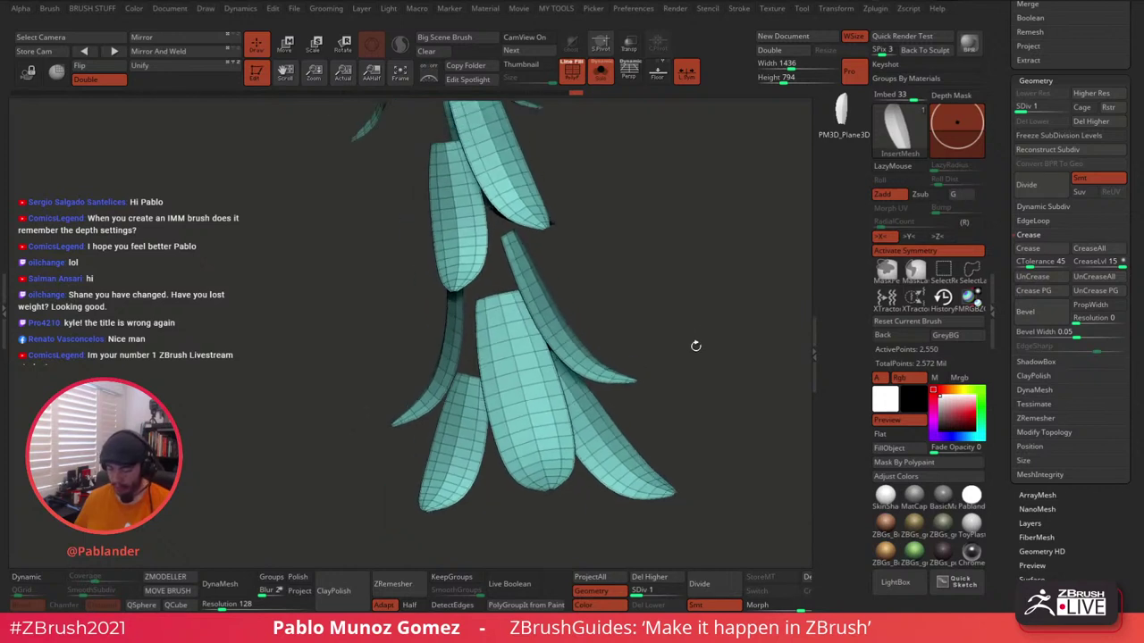
left_click(572, 72)
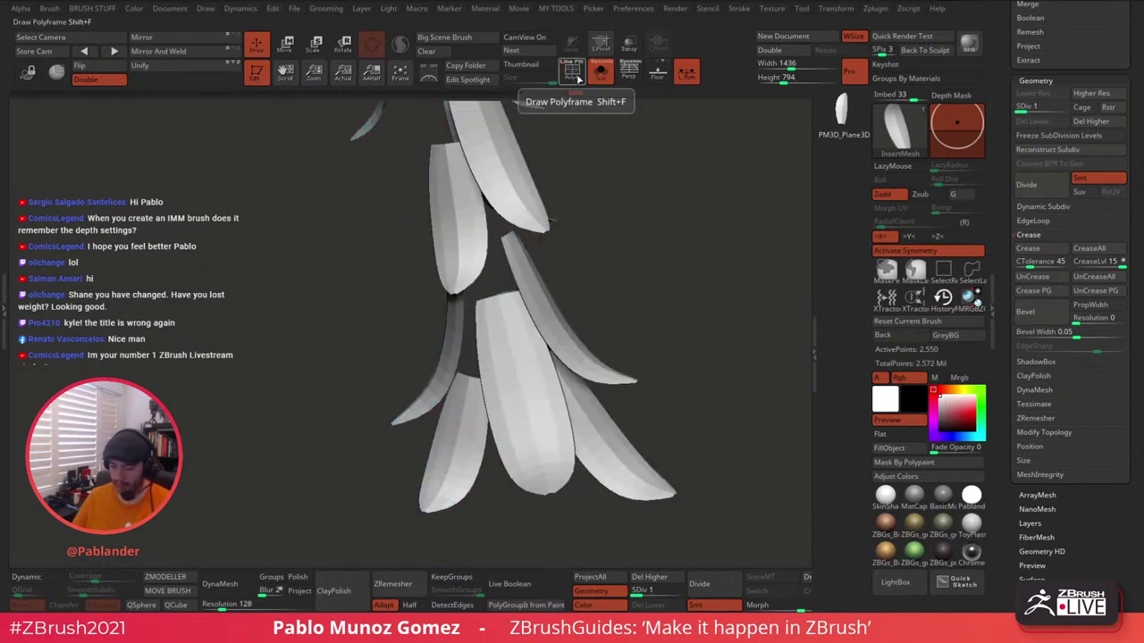
left_click(575, 73)
left_click(1062, 207)
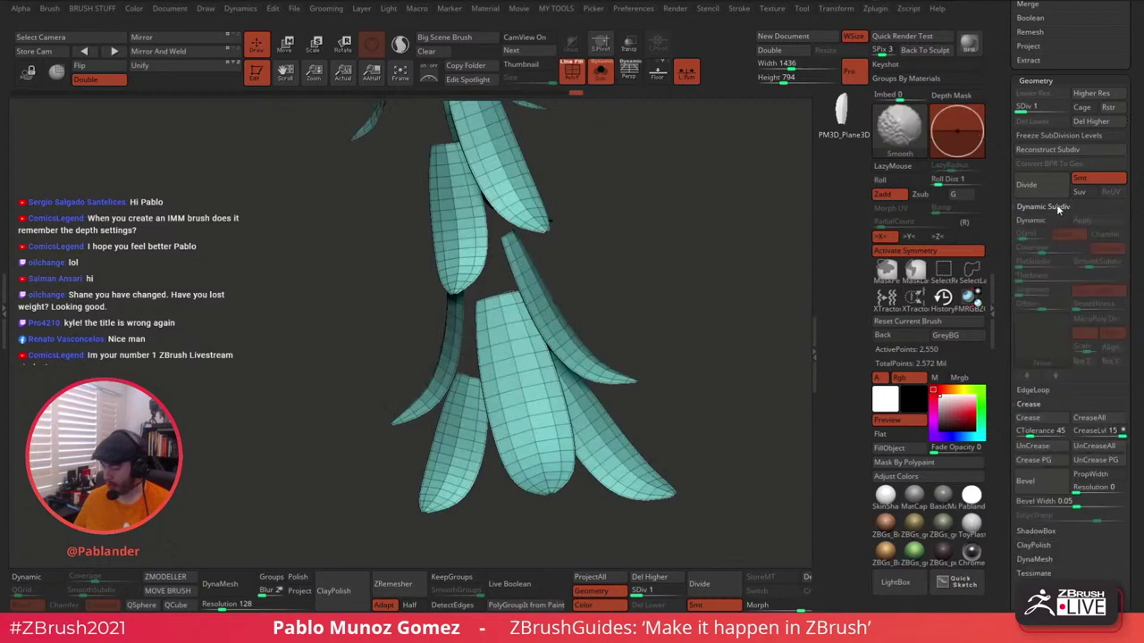
left_click(1046, 222)
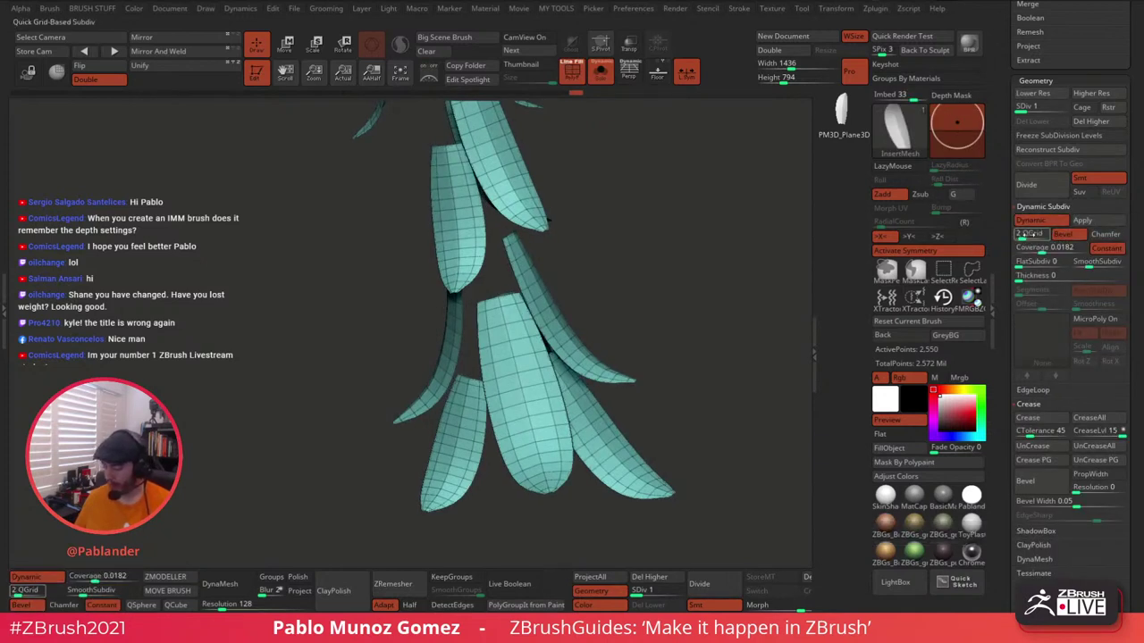
left_click(600, 75)
left_click(575, 73)
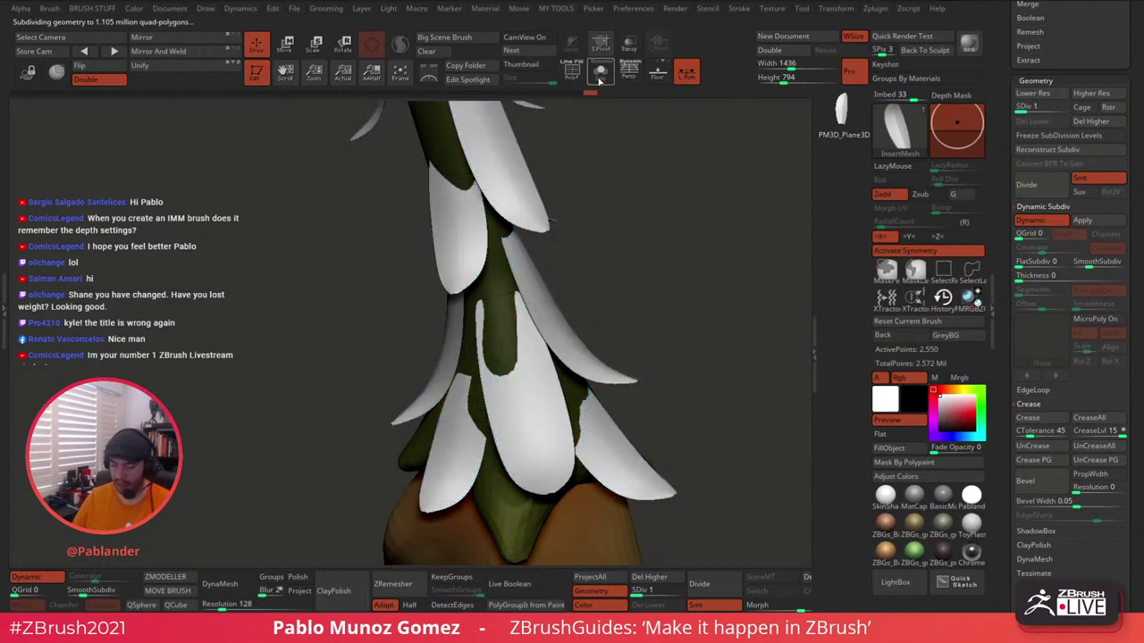
left_click(599, 75)
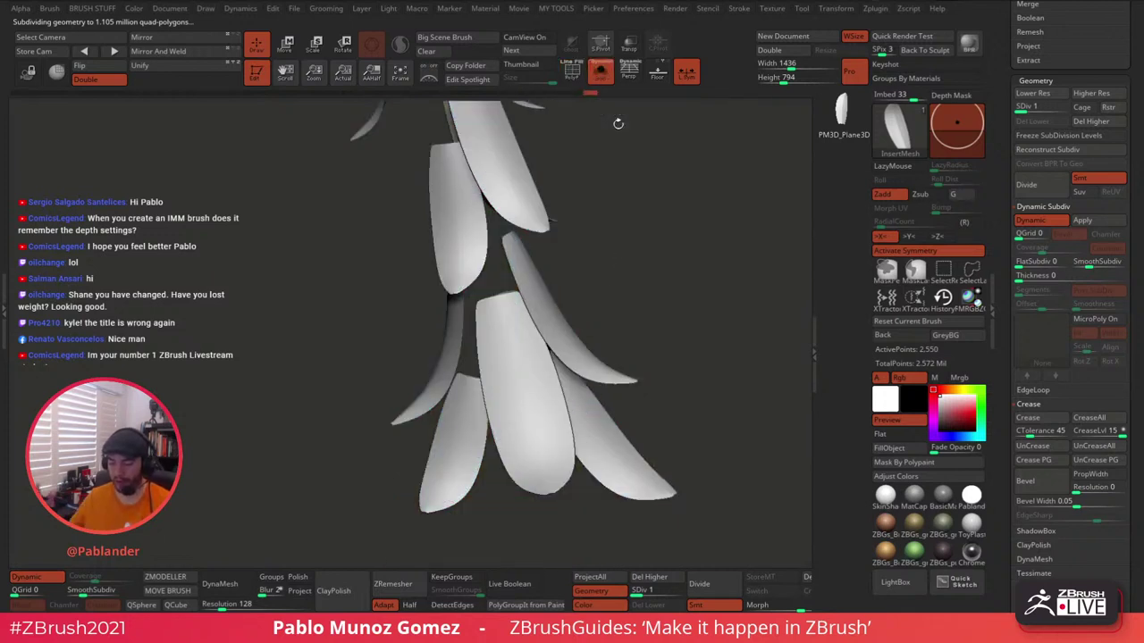
Set SmoothSubdiv to 3 and compare the isolated leaves with Dynamic Subdivision on and off, leaving it off.
left_click(1048, 221)
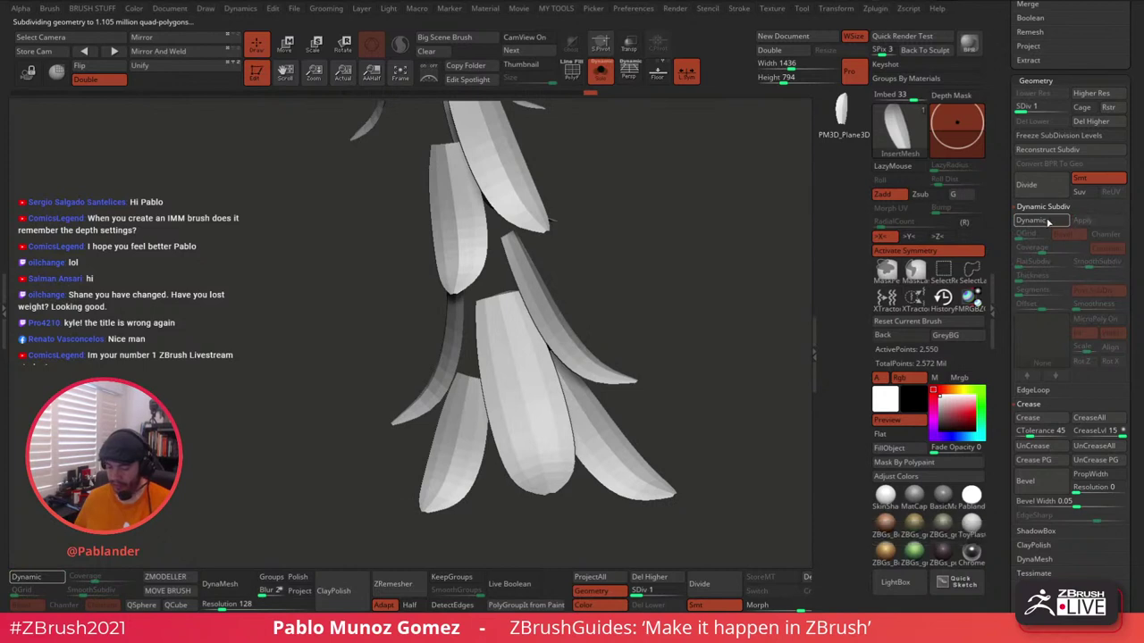
left_click(1047, 222)
left_click(1047, 222)
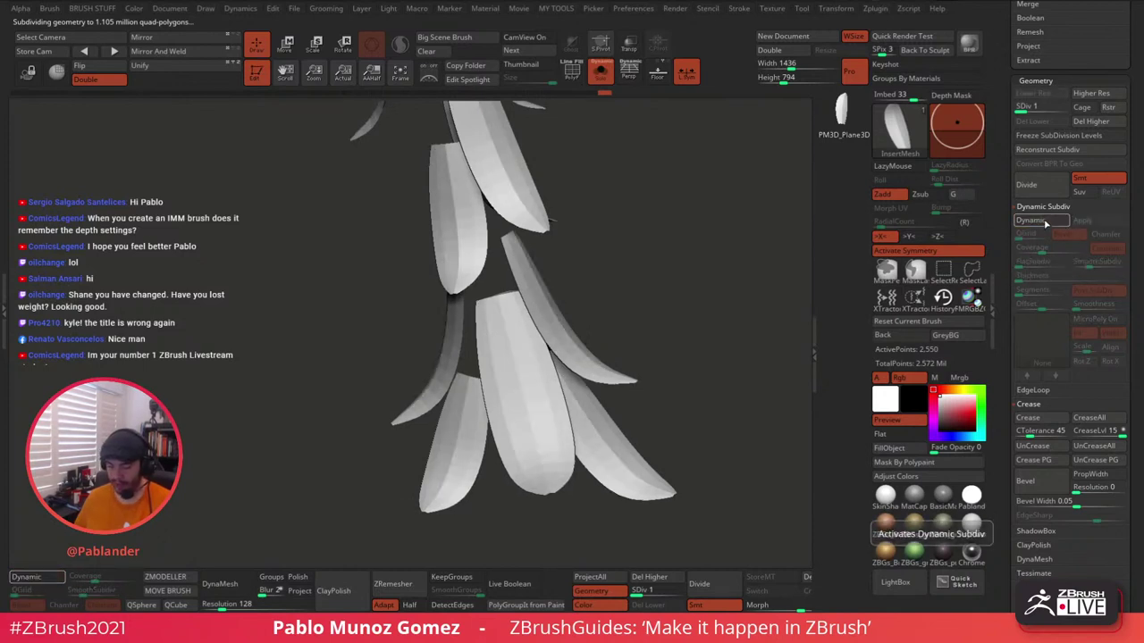
left_click(1062, 221)
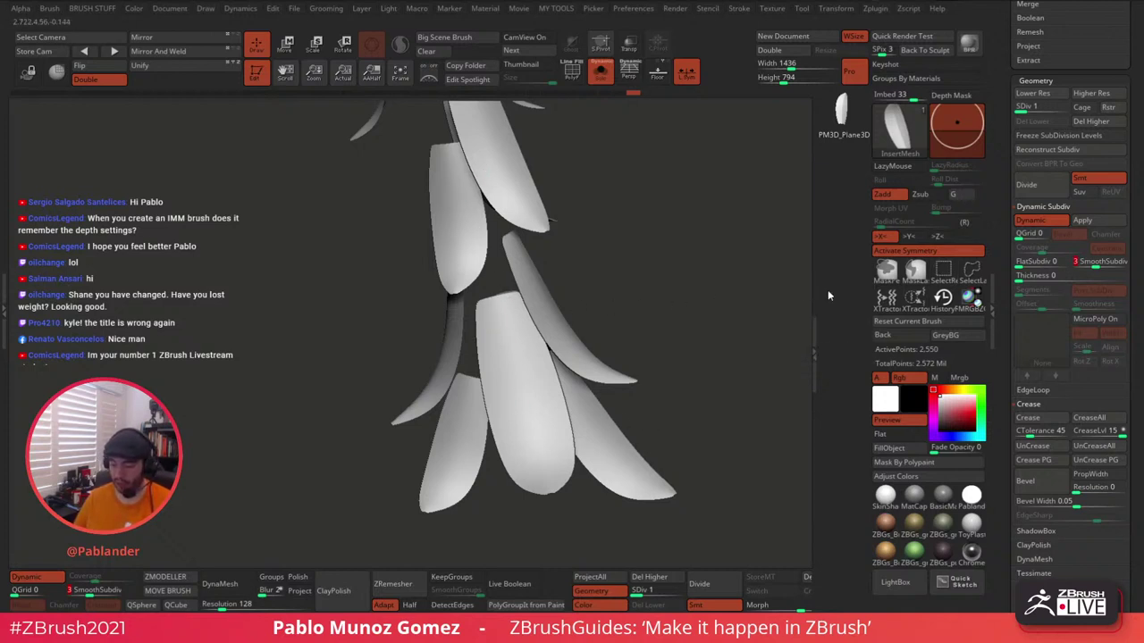
key("shift+d")
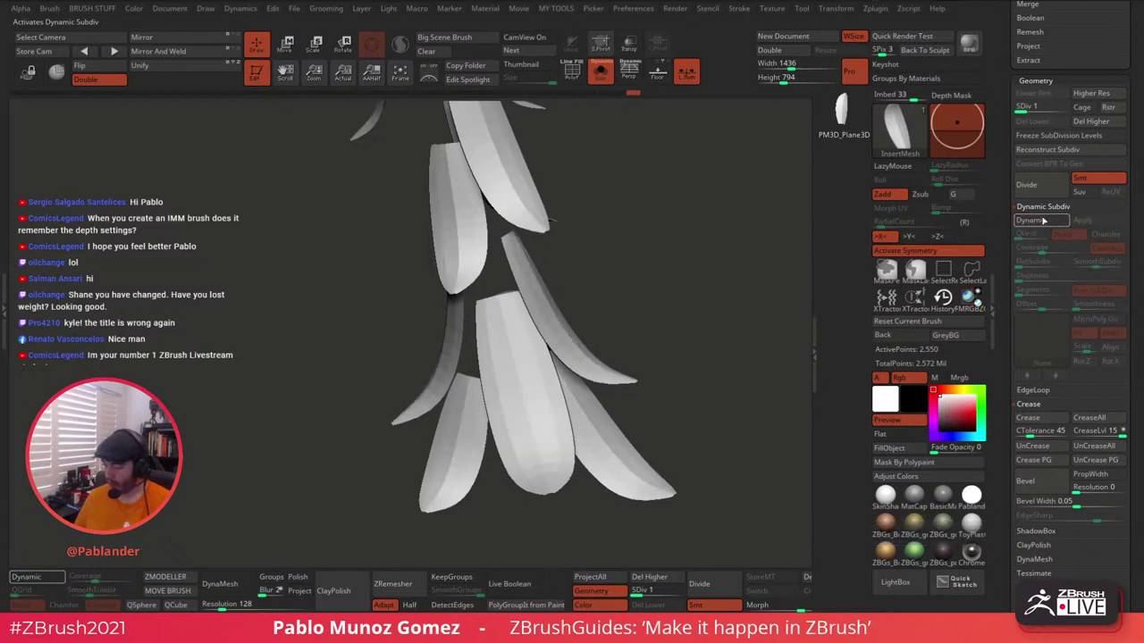
Display the wireframe and set the ZModeler edge action to Crease with the EdgeLoop Complete target.
left_click(572, 72)
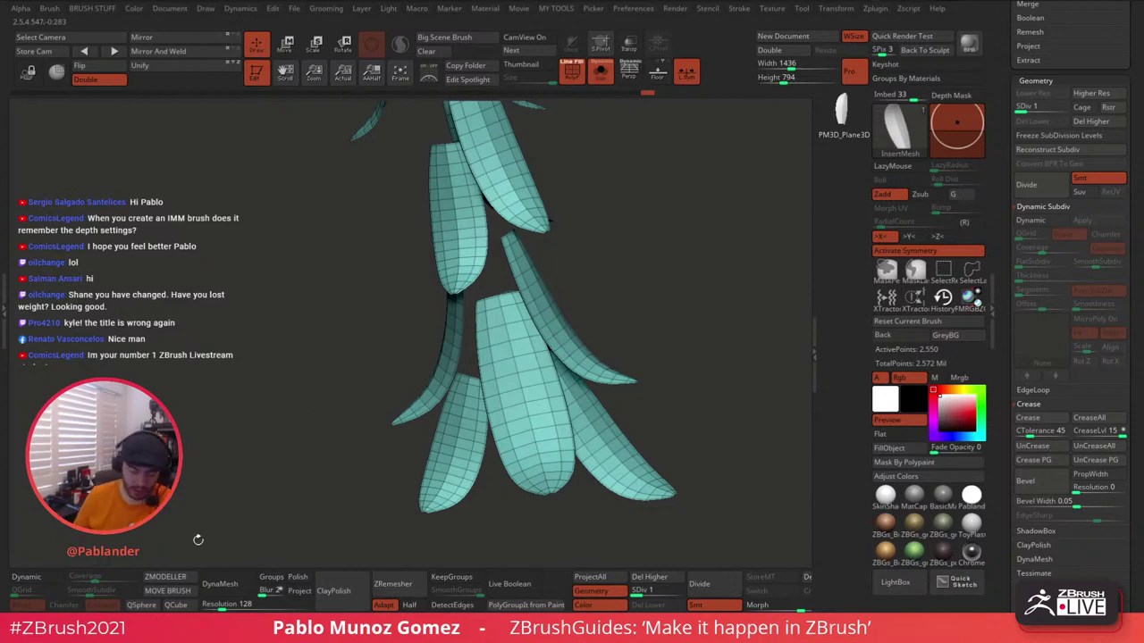
left_click(174, 579)
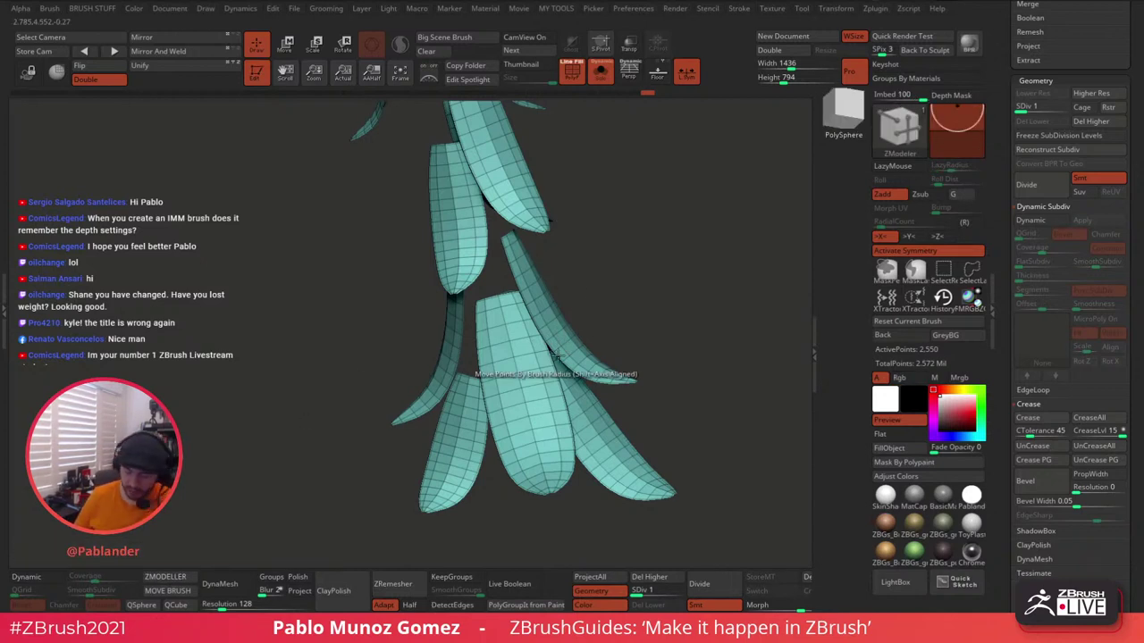
key("space")
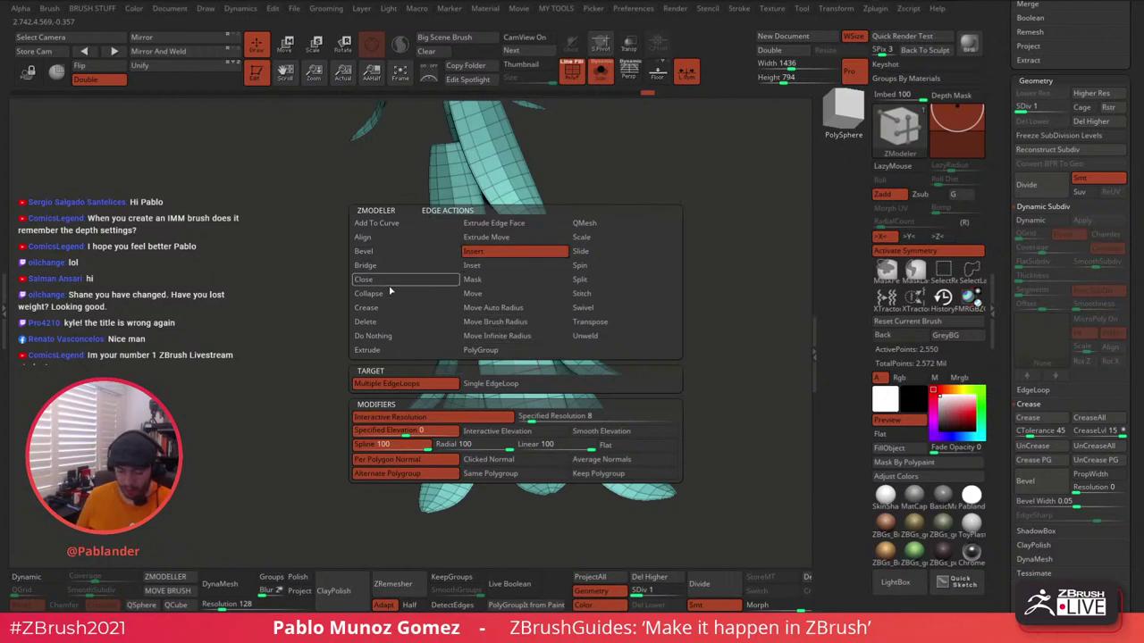
left_click(368, 307)
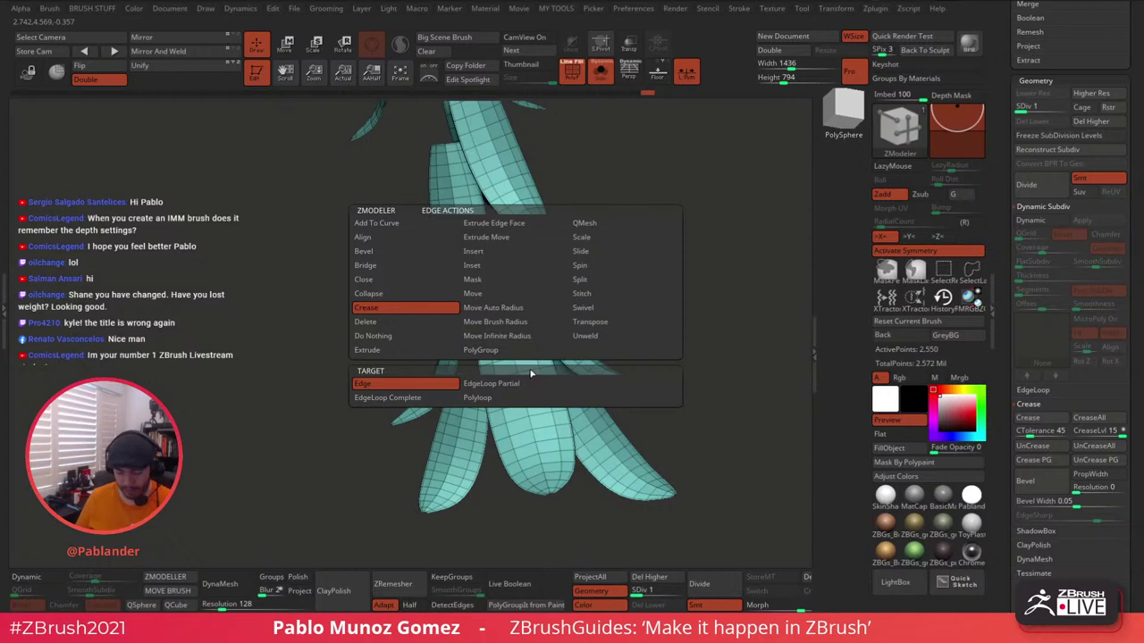
left_click(427, 398)
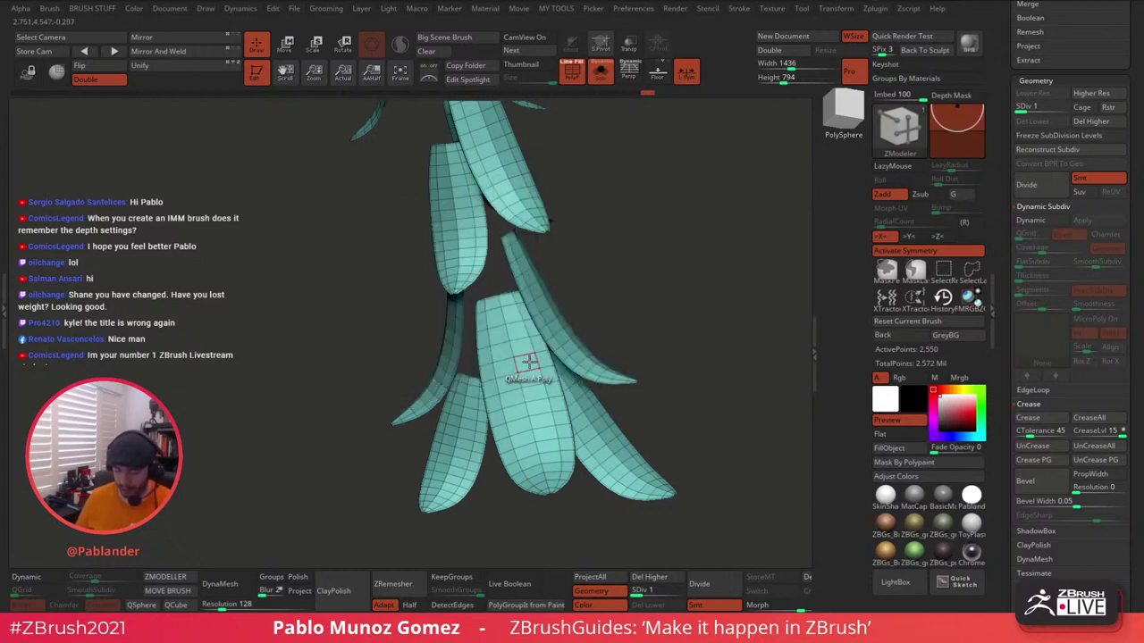
Set the ZModeler polygon and point actions to Do Nothing so only the edge crease action responds.
key("space")
left_click(380, 196)
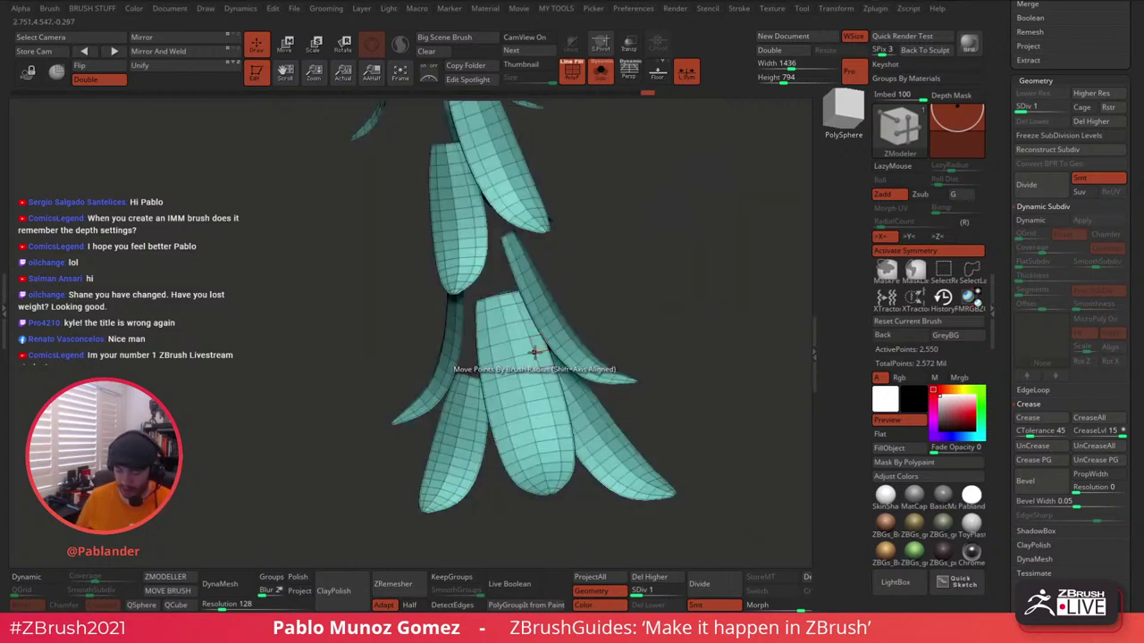
right_click_drag(535, 352, 526, 363, "ctrl")
key("space")
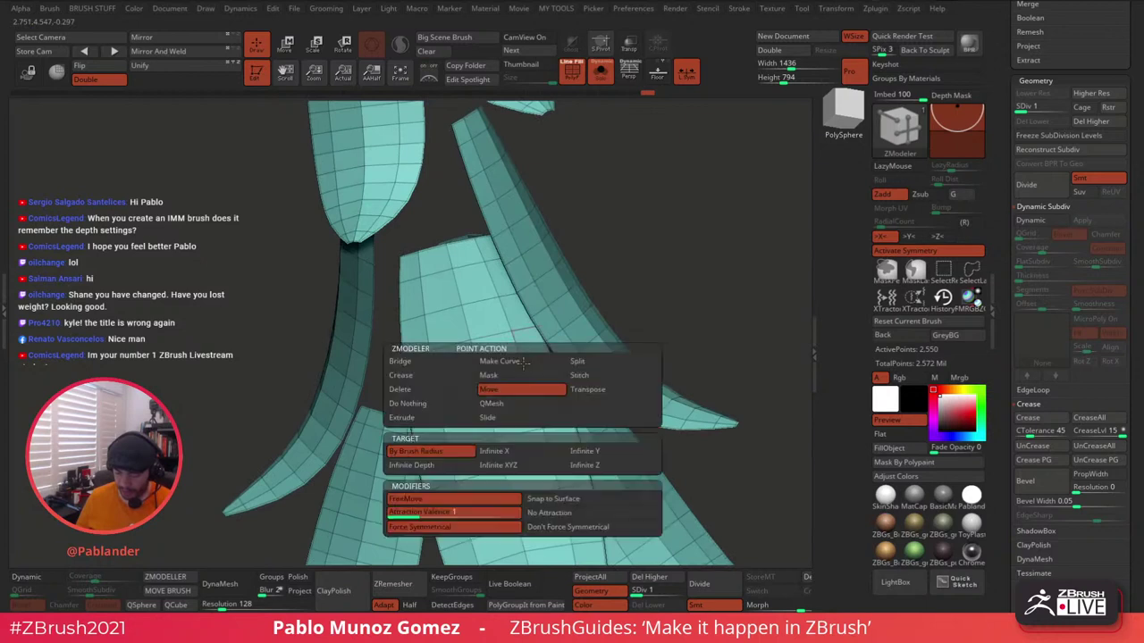
left_click(439, 404)
left_click_drag(701, 291, 656, 313, "alt")
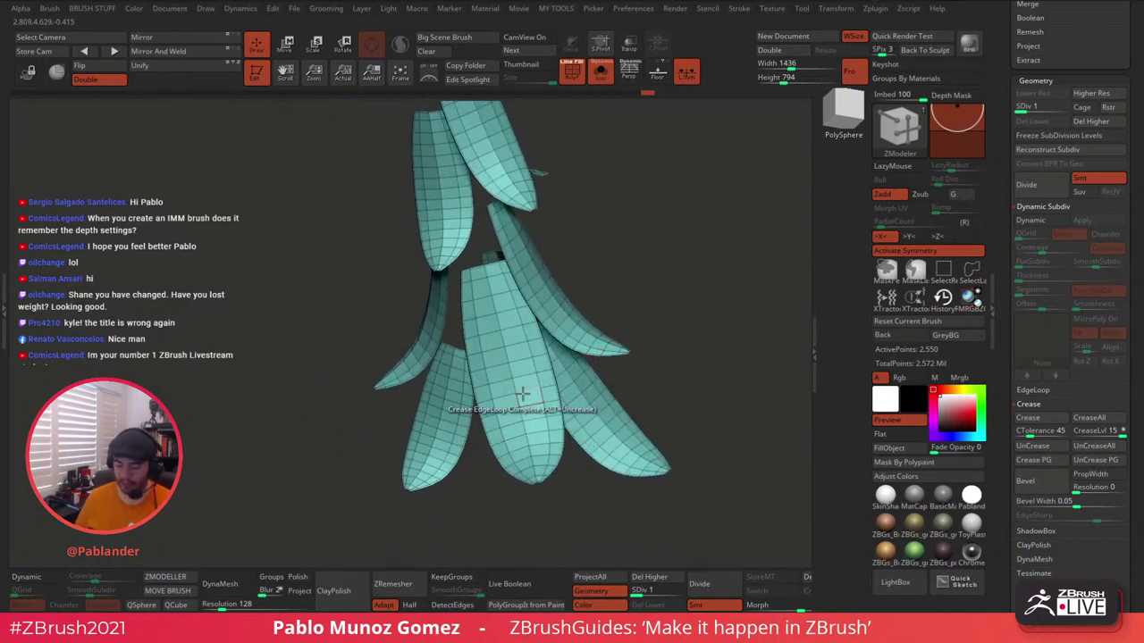
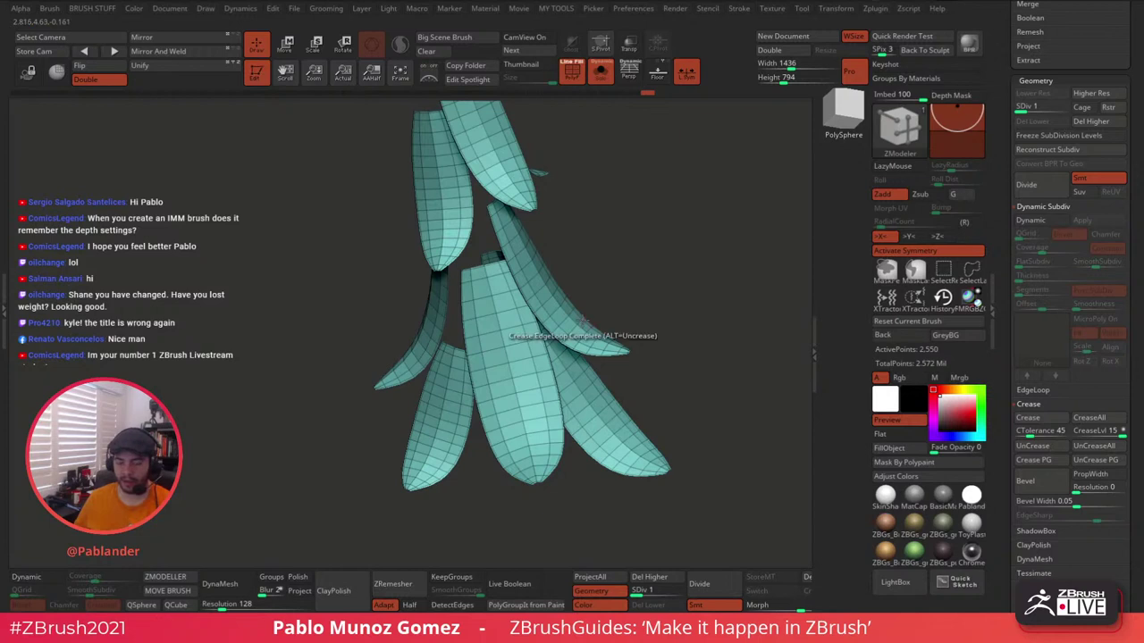
Try to crease the large lower leaf's central lengthwise edge loop, and turn X symmetry off while trying to isolate one forearm's leaves.
mouse_move(597, 286)
left_mouse_down()
mouse_move(605, 278)
mouse_move(603, 304)
mouse_move(615, 288)
left_mouse_up()
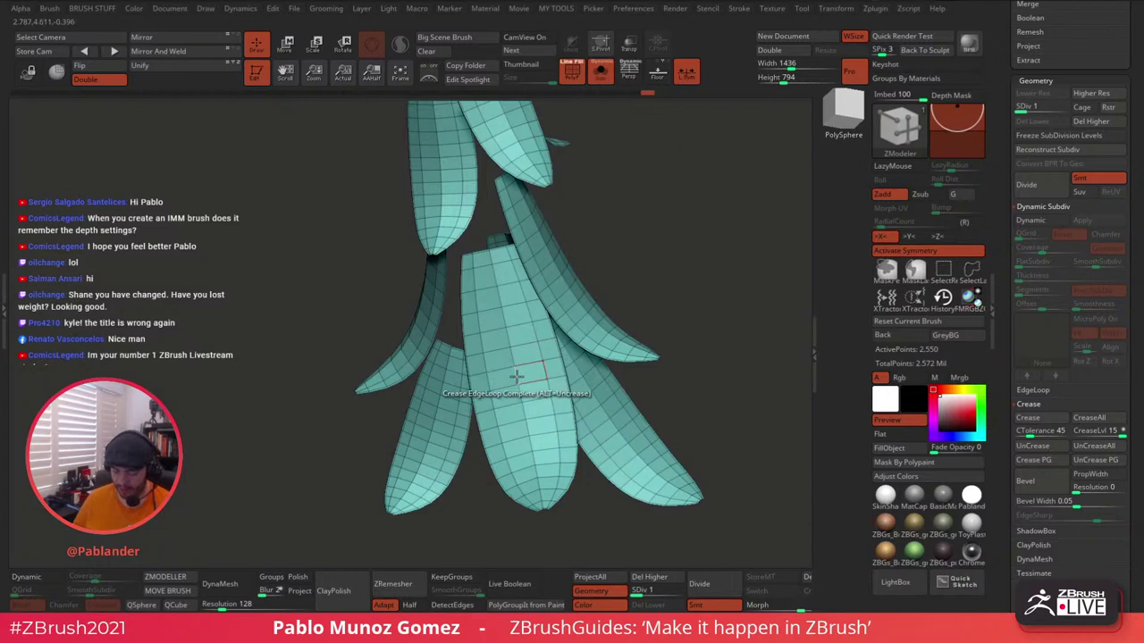
left_click(518, 376)
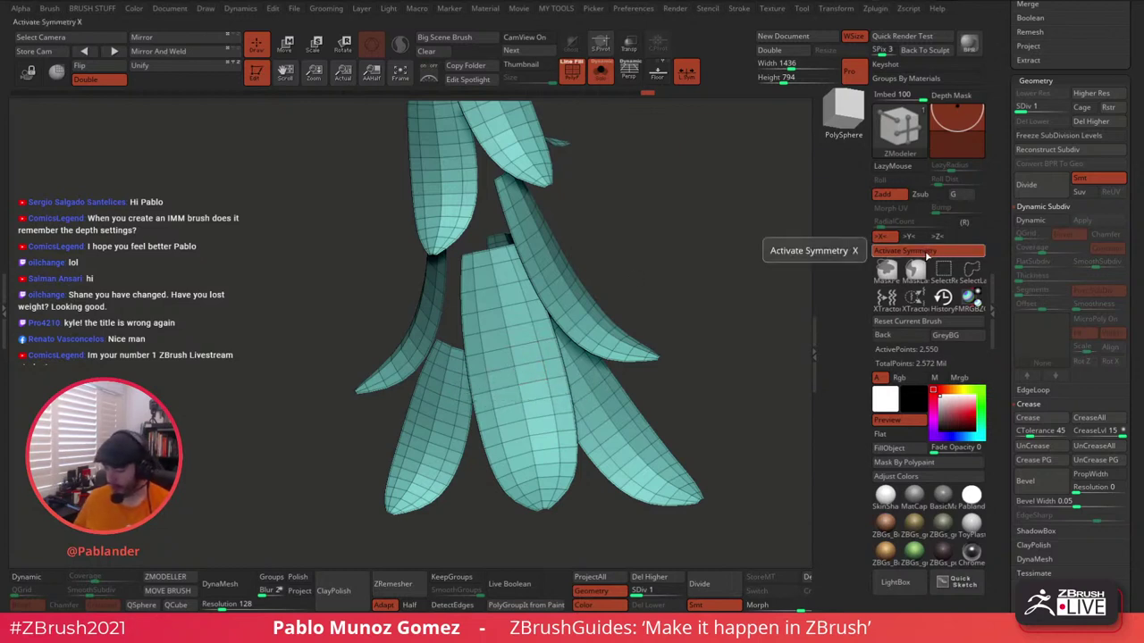
left_click(926, 255)
right_click_drag(616, 376, 651, 236, "ctrl")
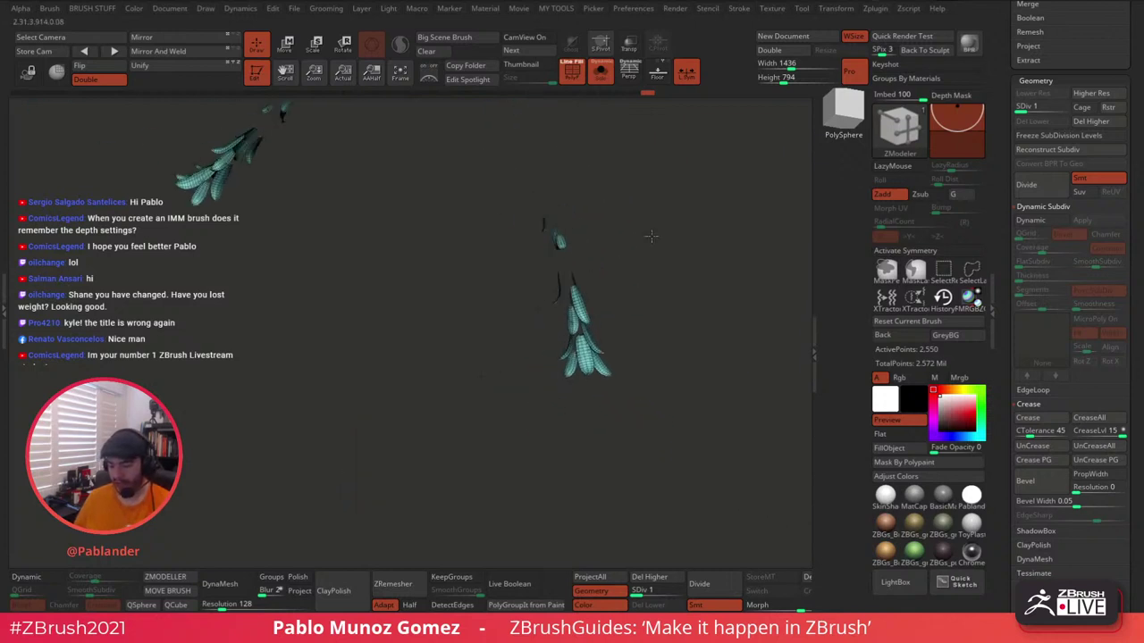
left_click_drag(652, 236, 563, 327)
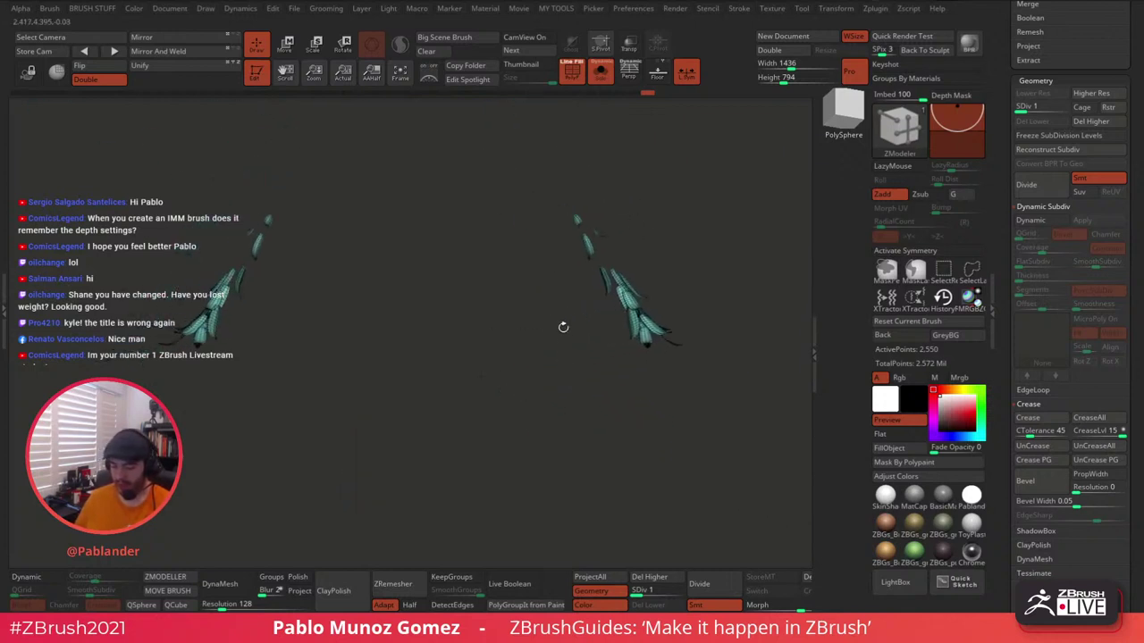
left_click_drag(517, 153, 695, 411, "ctrl+shift")
left_click(693, 399, "ctrl+shift")
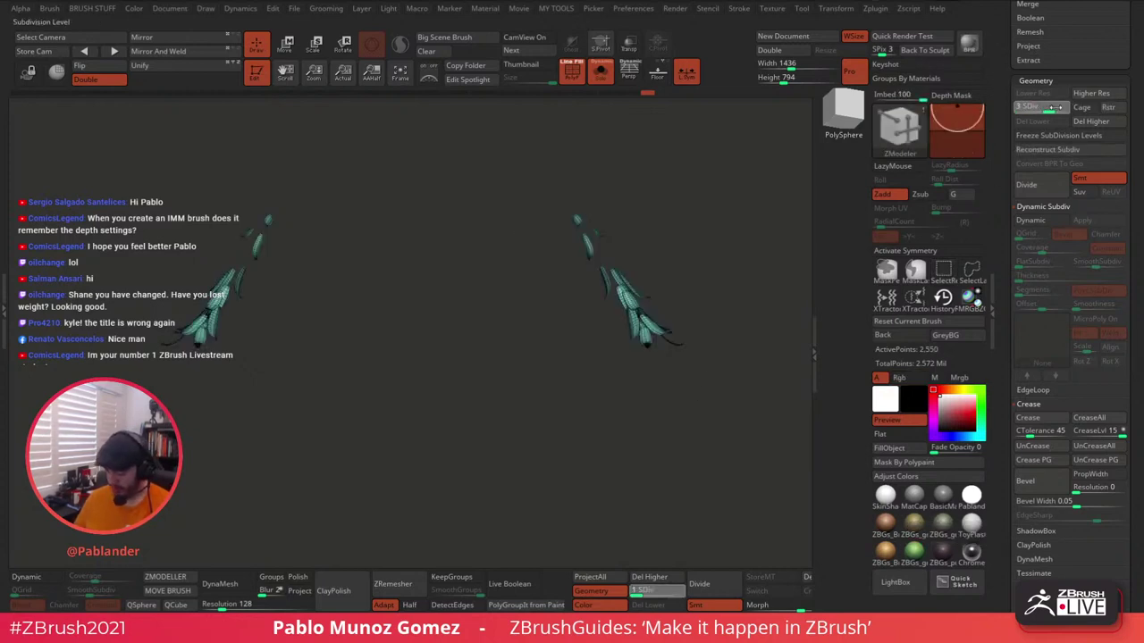
Set the leaves to subdivision level 1 and delete their higher subdivision levels.
left_click_drag(1043, 107, 1061, 107)
left_click(1024, 107)
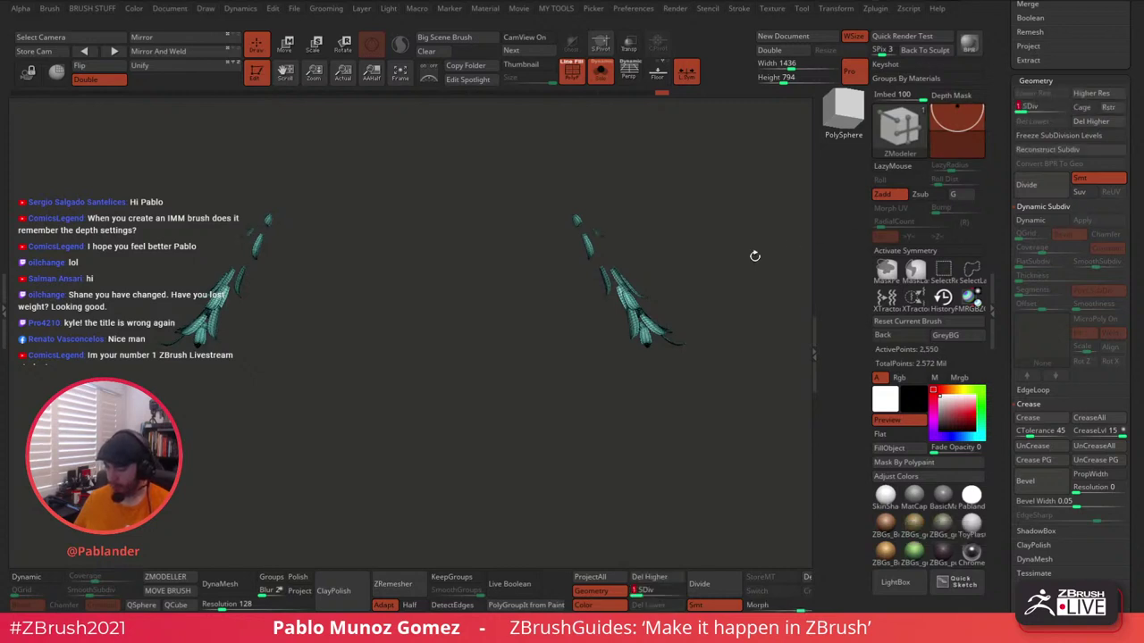
left_click_drag(753, 255, 719, 314, "alt")
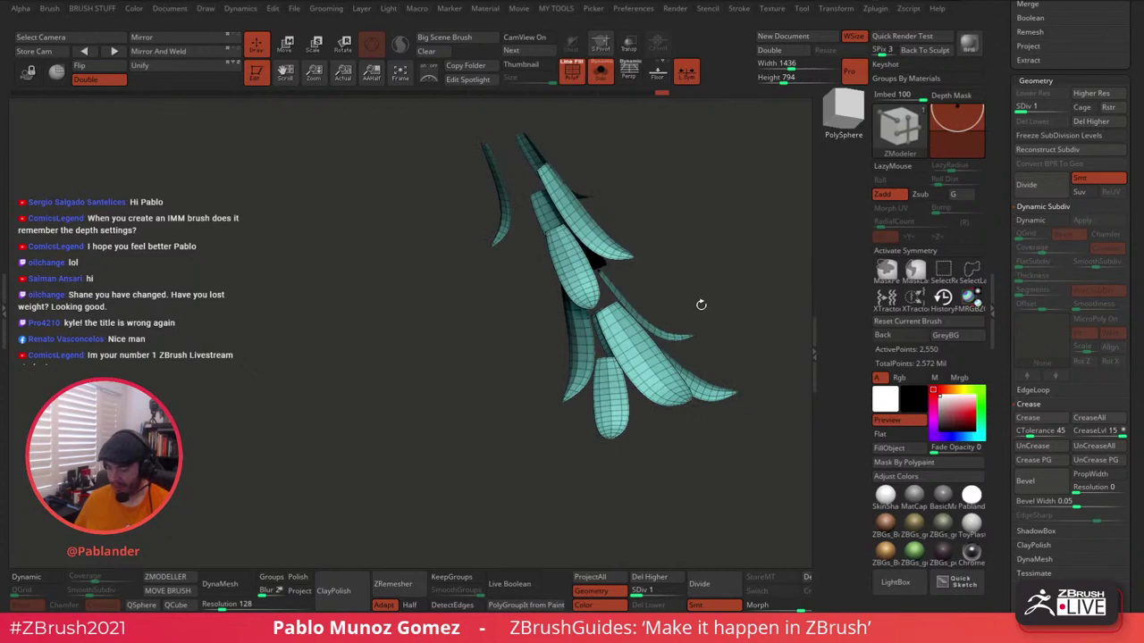
left_click(1090, 120)
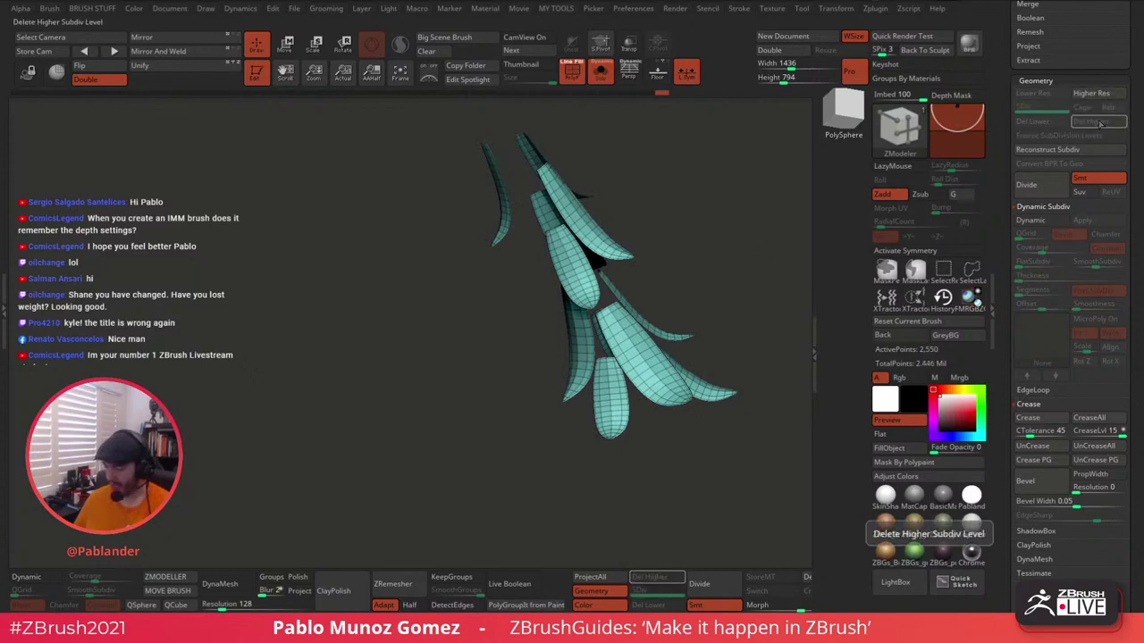
Activate X symmetry and try to crease the lengthwise edge loop of a lower leaf.
left_click(906, 251)
left_click_drag(706, 322, 648, 309)
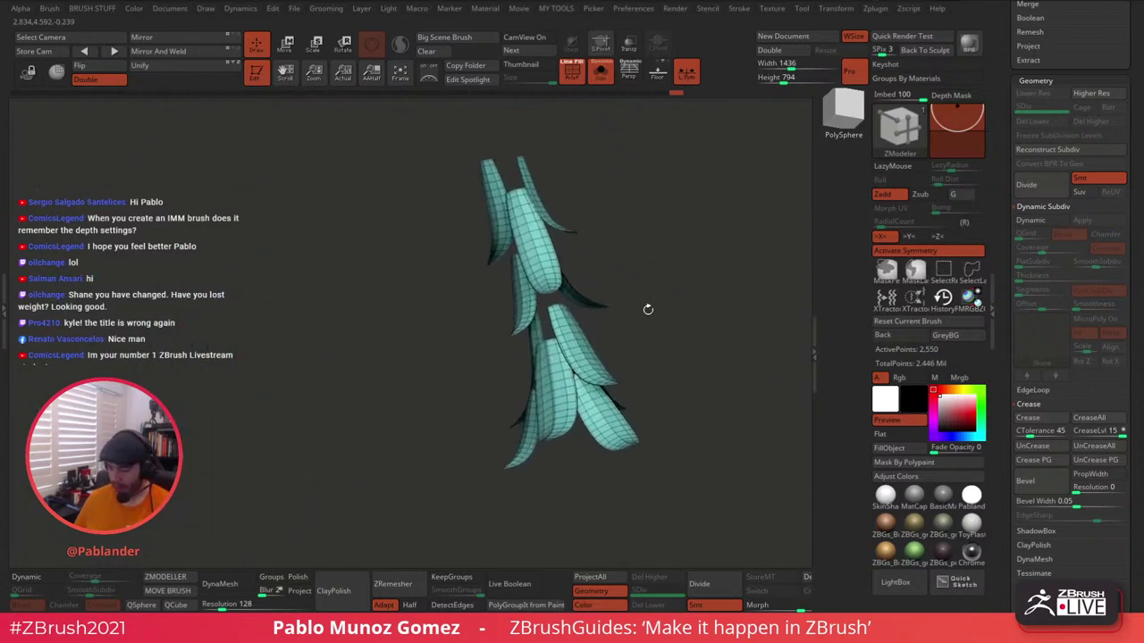
left_click_drag(688, 257, 665, 266)
left_click_drag(675, 307, 641, 350, "alt")
left_click(601, 312)
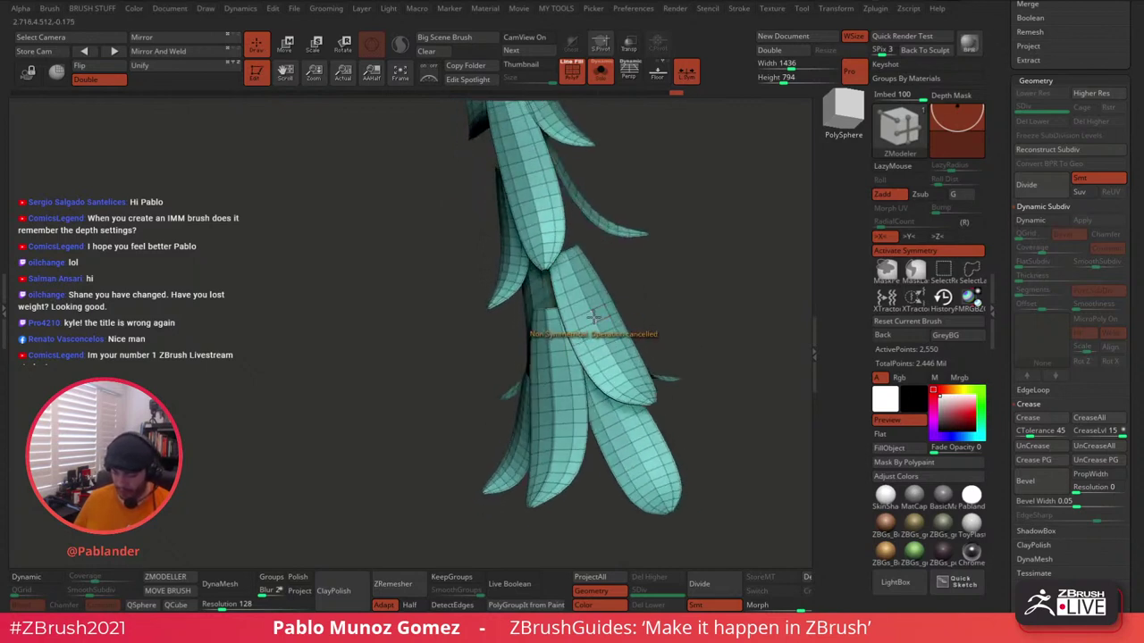
Turn X symmetry off, hide the leaves on the forearm on the +X side, and delete the hidden geometry.
left_click_drag(677, 285, 692, 260)
left_click_drag(708, 329, 679, 276, "alt")
left_click_drag(679, 276, 696, 260)
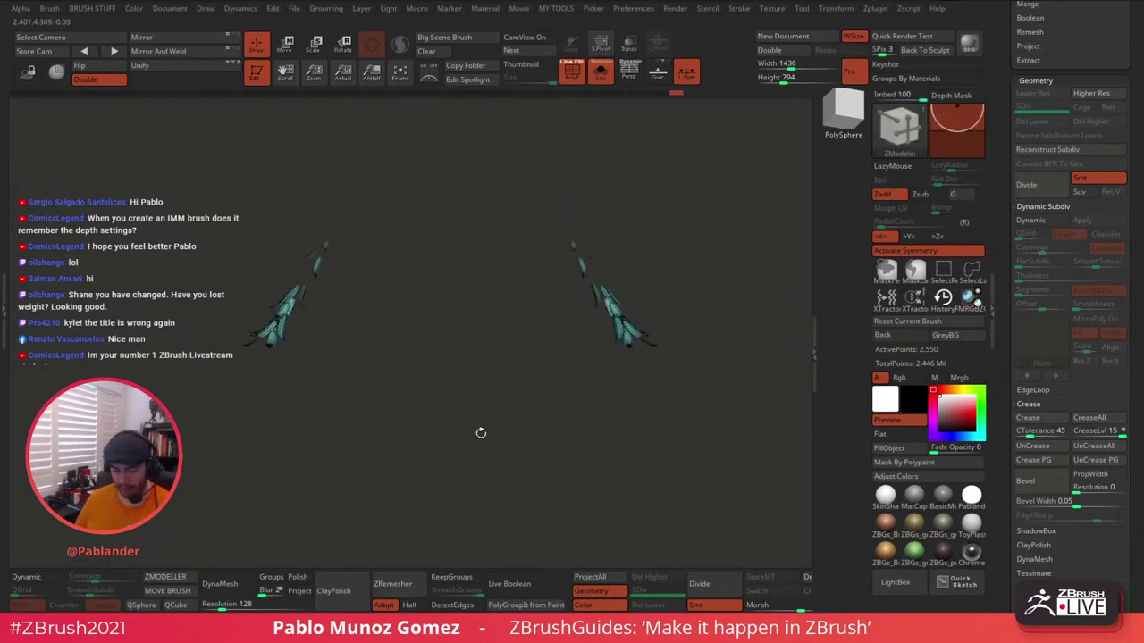
mouse_move(514, 182)
left_mouse_down("ctrl+shift")
mouse_move(629, 351)
mouse_move(705, 432)
left_mouse_up("ctrl+shift")
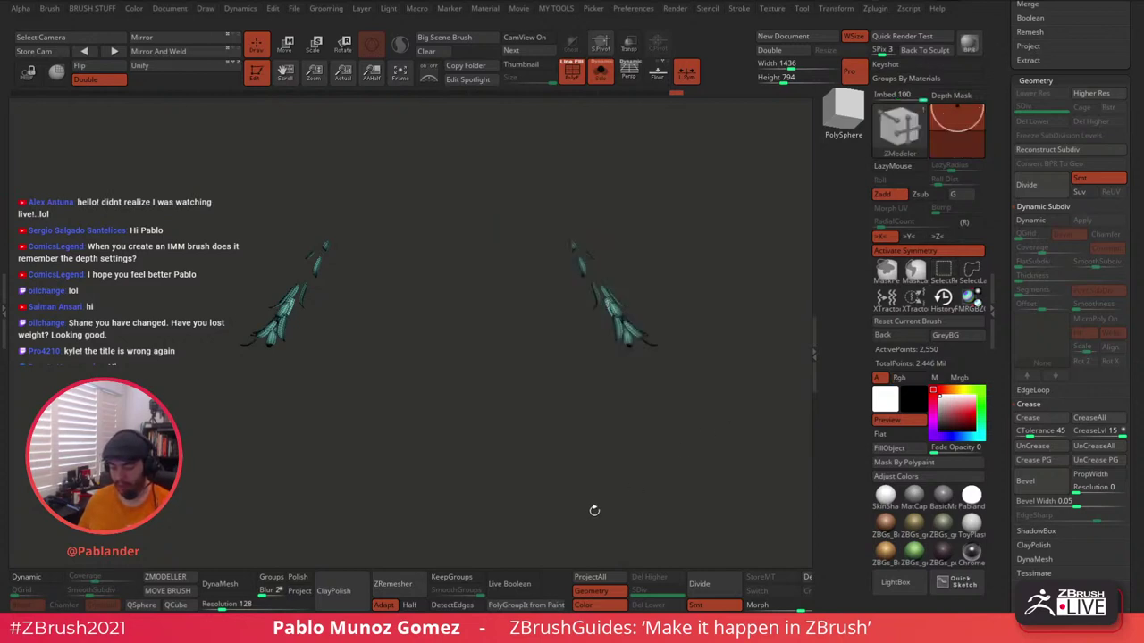
left_click(904, 254)
left_click_drag(529, 176, 694, 430, "ctrl+shift")
key("2")
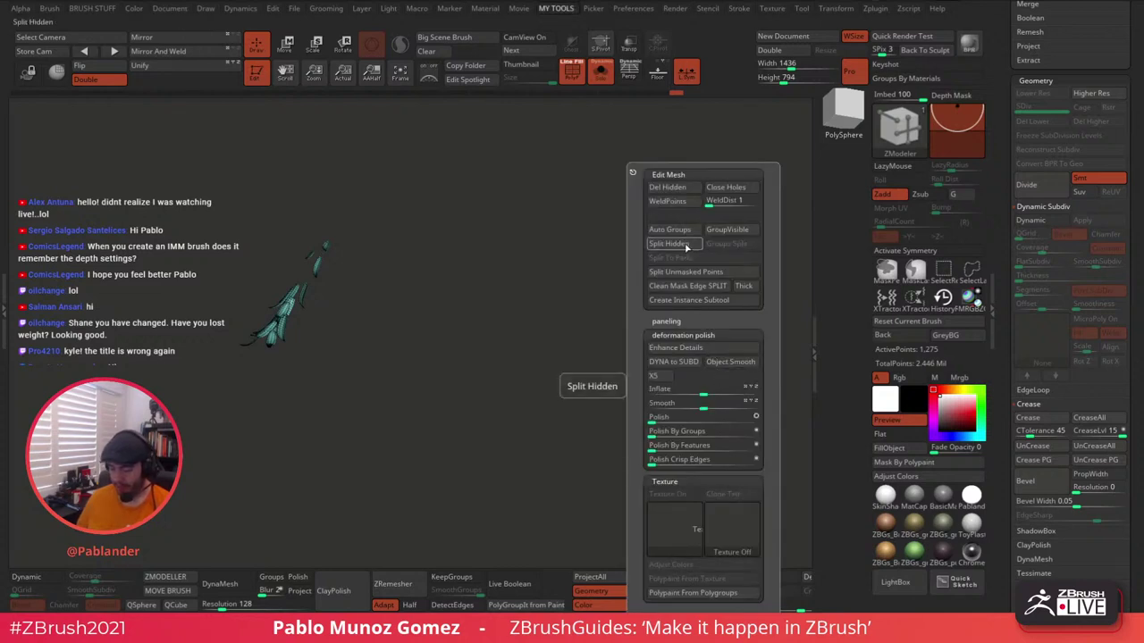
left_click(668, 186)
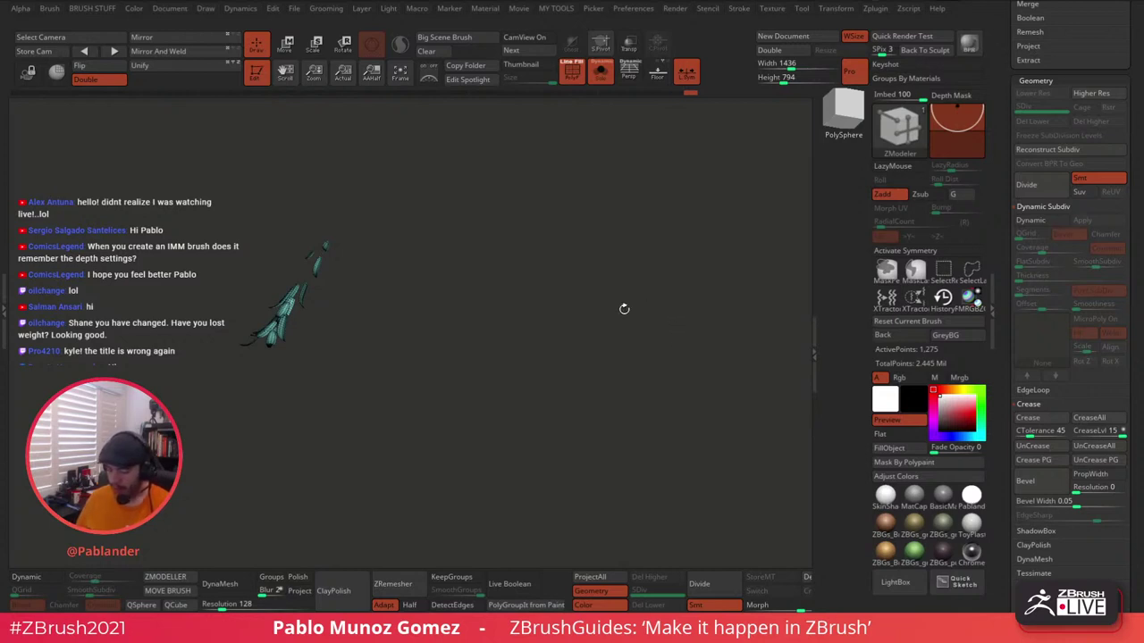
Crease the central lengthwise edge loops of the front leaves in the lower cluster of the remaining forearm.
left_click_drag(624, 308, 715, 344, "alt")
left_click_drag(426, 331, 593, 373, "alt")
right_click_drag(593, 372, 612, 315)
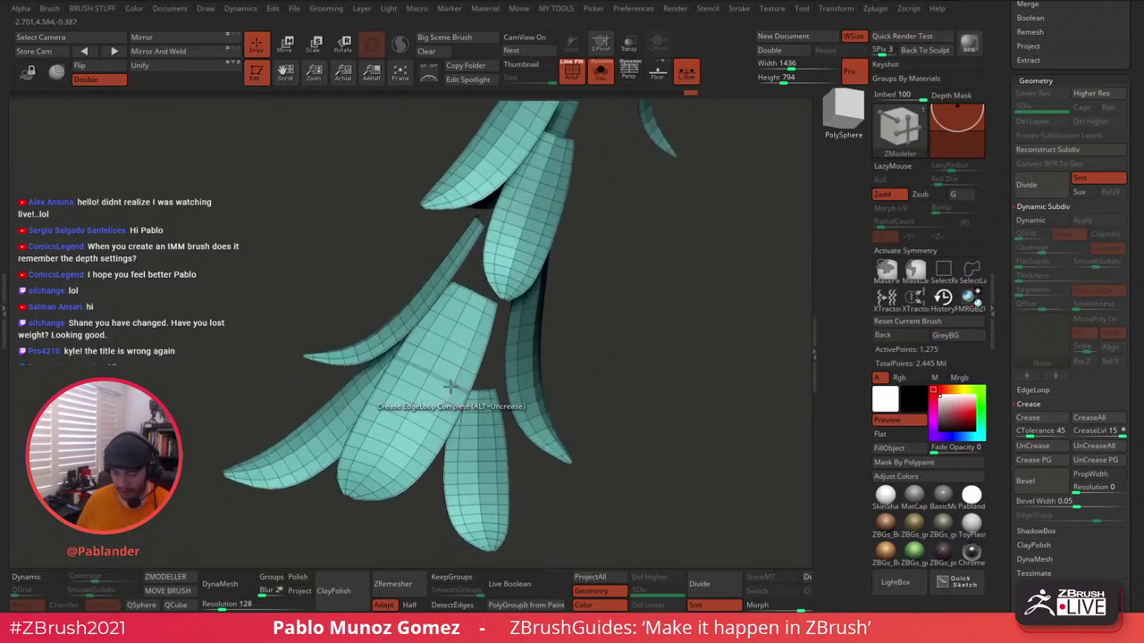
right_click_drag(454, 383, 520, 326)
left_click(492, 343)
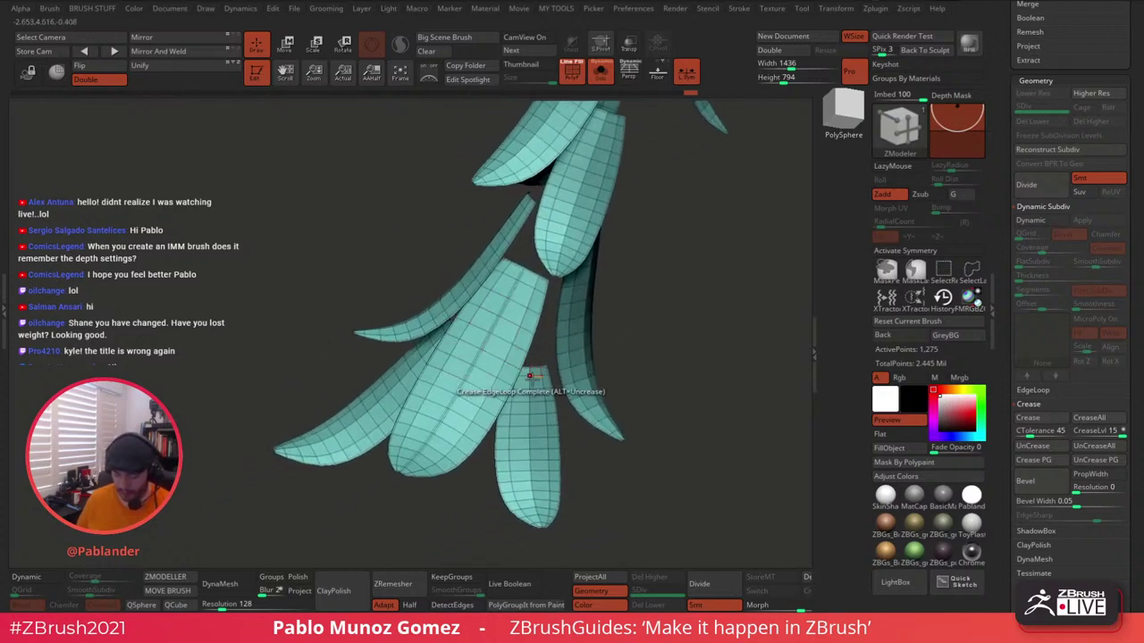
left_click(533, 430)
left_click_drag(641, 324, 620, 313)
left_click(570, 203)
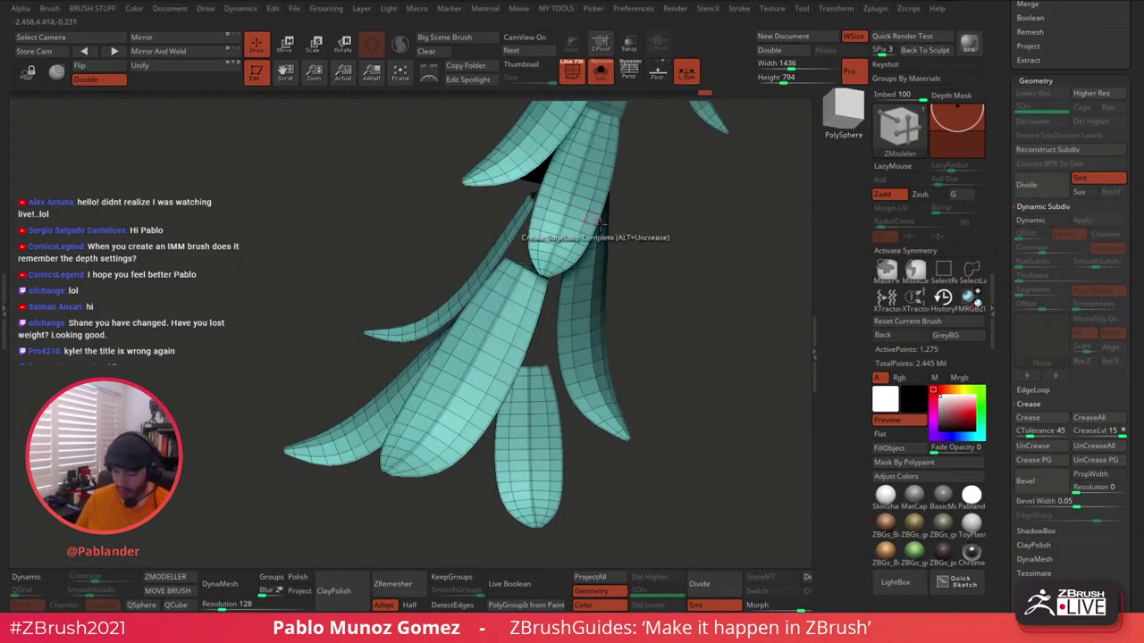
Crease the central lengthwise edge loops of the side leaves and the leaves higher up the forearm.
left_click_drag(702, 290, 542, 305)
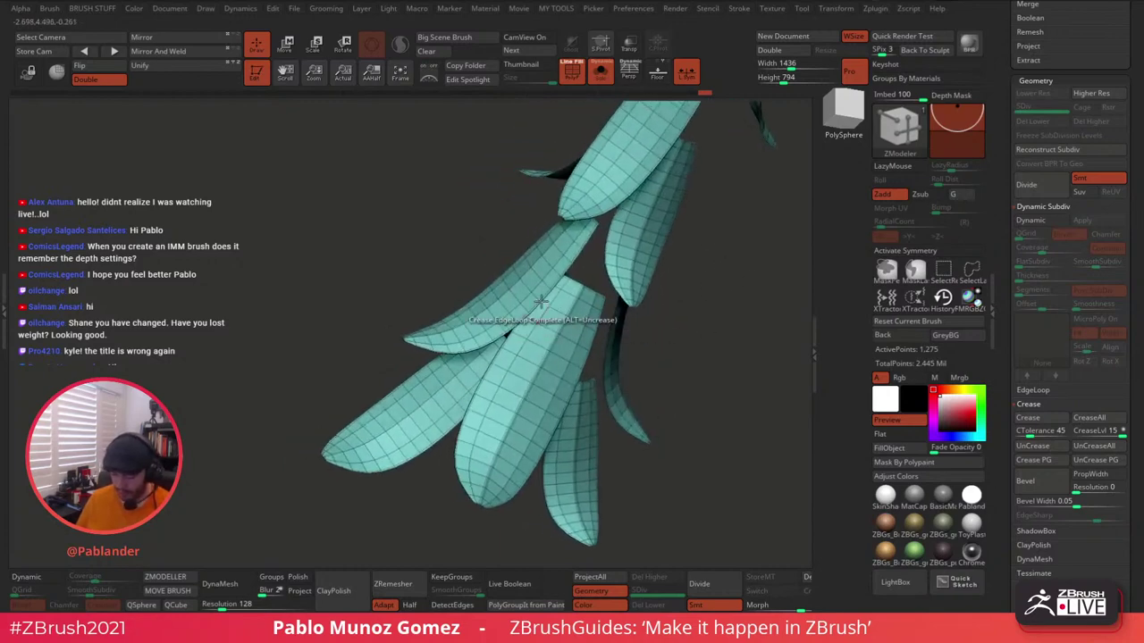
left_click(455, 381)
left_click_drag(583, 239, 529, 369, "alt")
left_click(597, 249)
mouse_move(630, 262)
left_mouse_down()
mouse_move(658, 312)
mouse_move(664, 273)
mouse_move(681, 256)
mouse_move(705, 268)
mouse_move(621, 262)
left_mouse_up()
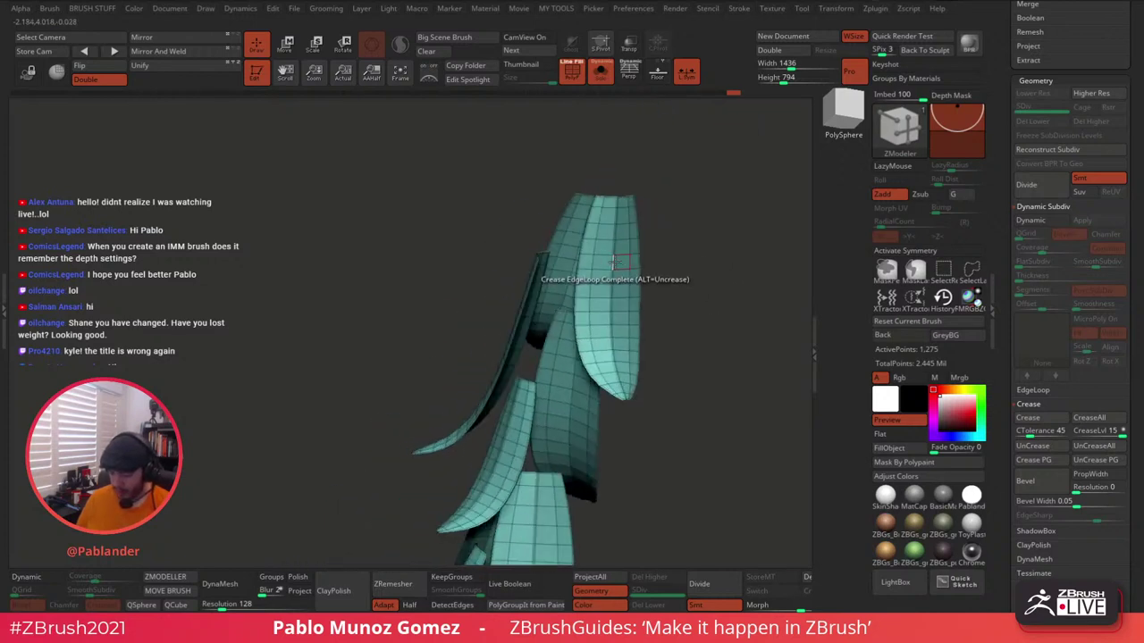
left_click_drag(610, 324, 672, 332)
left_click_drag(656, 142, 641, 286, "alt")
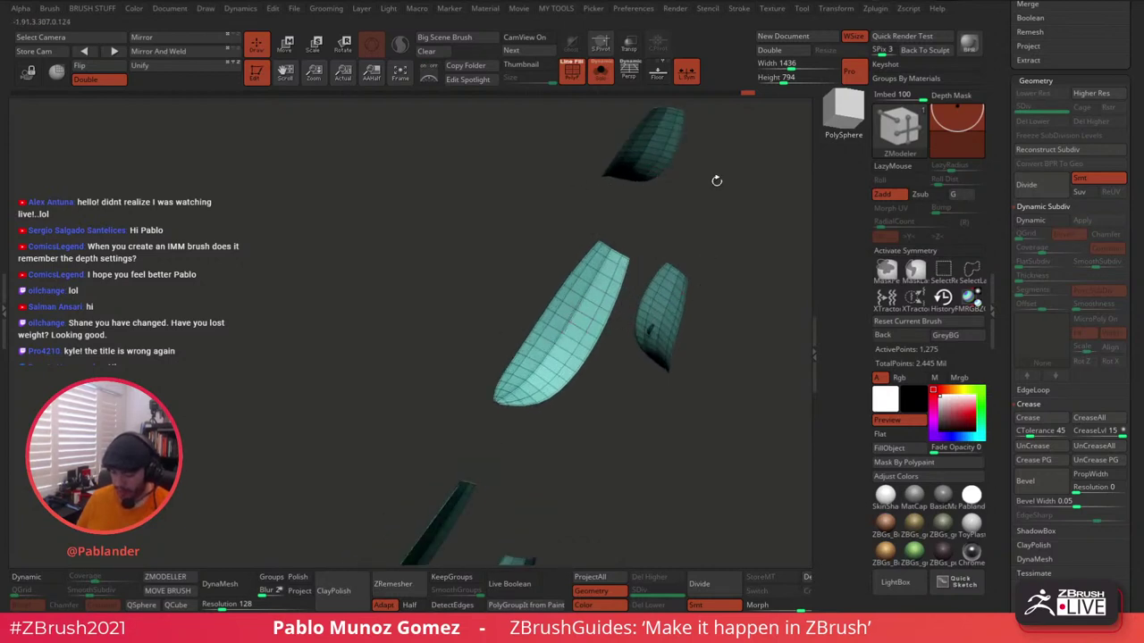
Hide the single stray leaf beside the upper forearm cluster and delete the hidden geometry.
left_click_drag(717, 181, 709, 173)
left_click_drag(698, 224, 624, 130, "alt")
left_click_drag(624, 131, 637, 396)
left_click_drag(600, 221, 600, 303)
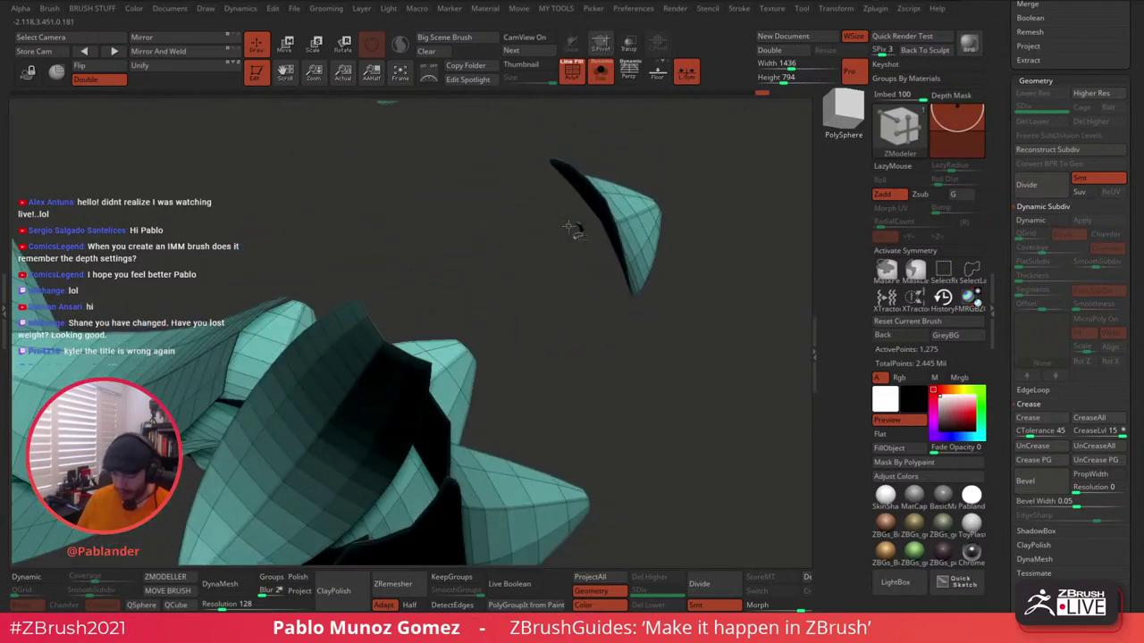
key("ctrl+shift")
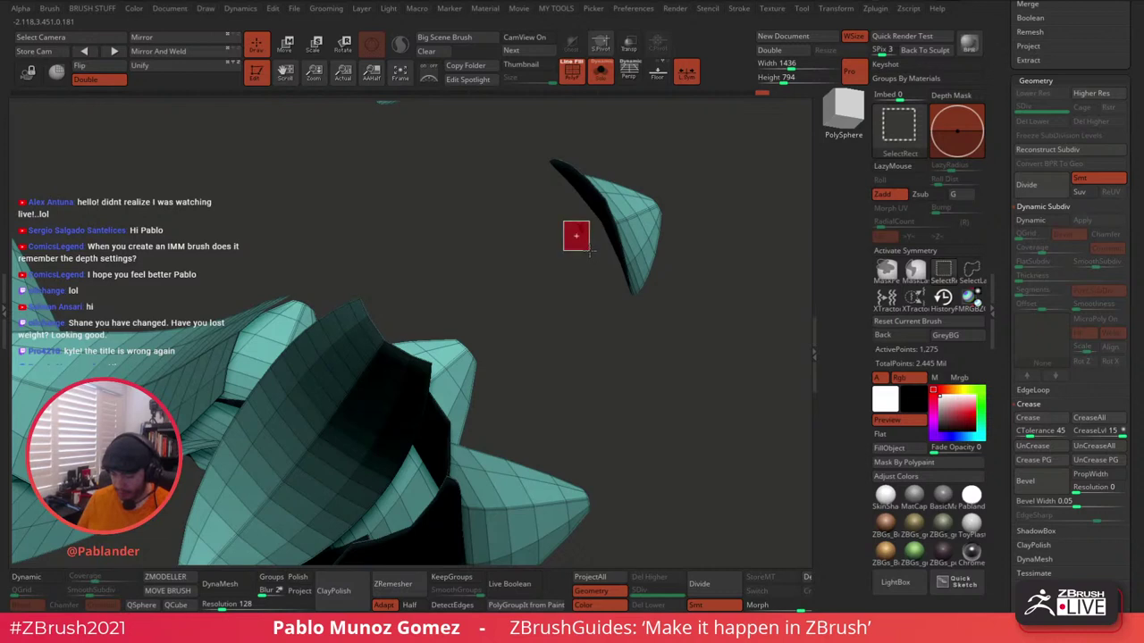
mouse_move(590, 252)
left_mouse_down("ctrl+alt+shift")
mouse_move(584, 265)
mouse_move(591, 246)
left_mouse_up("ctrl+alt+shift")
key("m")
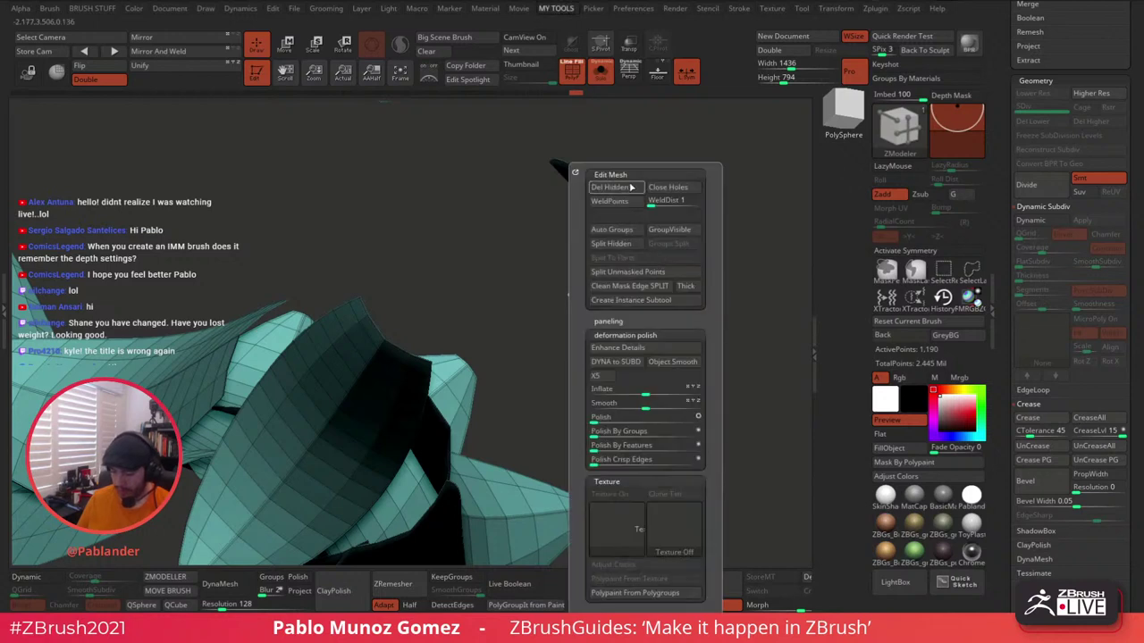
left_click(631, 187)
Hide the wireframe and turn on Dynamic Subdivision for the creased leaves with SmoothSubdiv 2.
left_click_drag(508, 385, 572, 168, "alt")
mouse_move(648, 343)
left_mouse_down()
mouse_move(654, 234)
mouse_move(667, 286)
mouse_move(688, 304)
mouse_move(629, 273)
mouse_move(669, 263)
mouse_move(646, 265)
mouse_move(649, 330)
left_mouse_up()
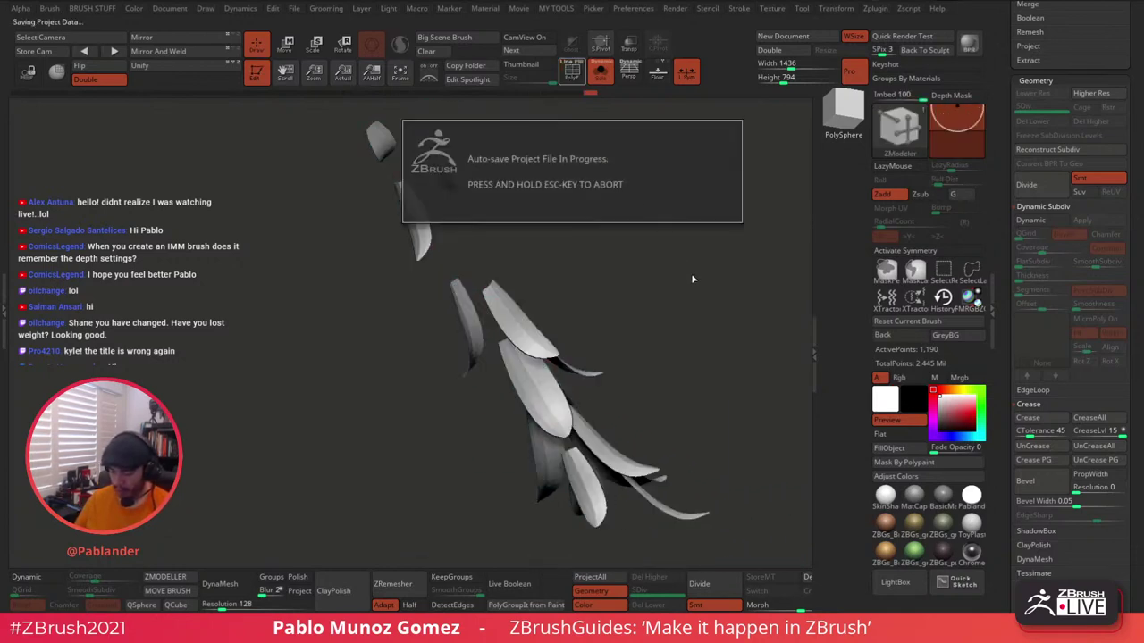
left_click_drag(755, 348, 569, 309)
left_click(1046, 221)
left_click_drag(675, 367, 690, 300, "alt")
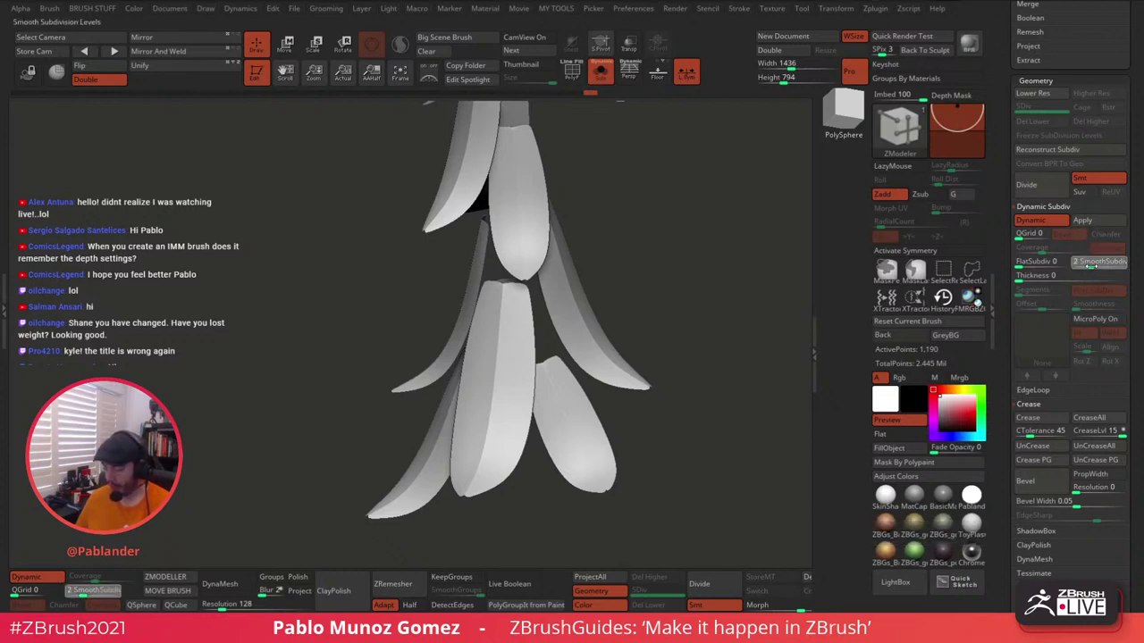
left_click_drag(710, 375, 680, 405)
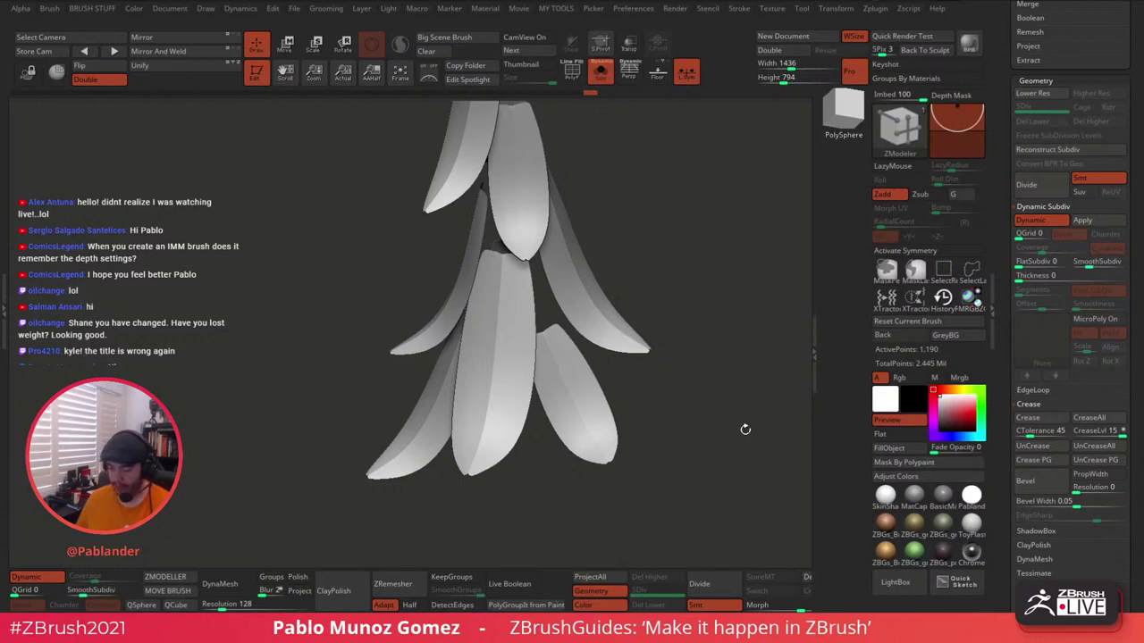
Display the wireframe and apply Dynamic Subdivision to convert it into real subdivision levels.
left_click(578, 79)
left_click_drag(641, 202, 642, 223)
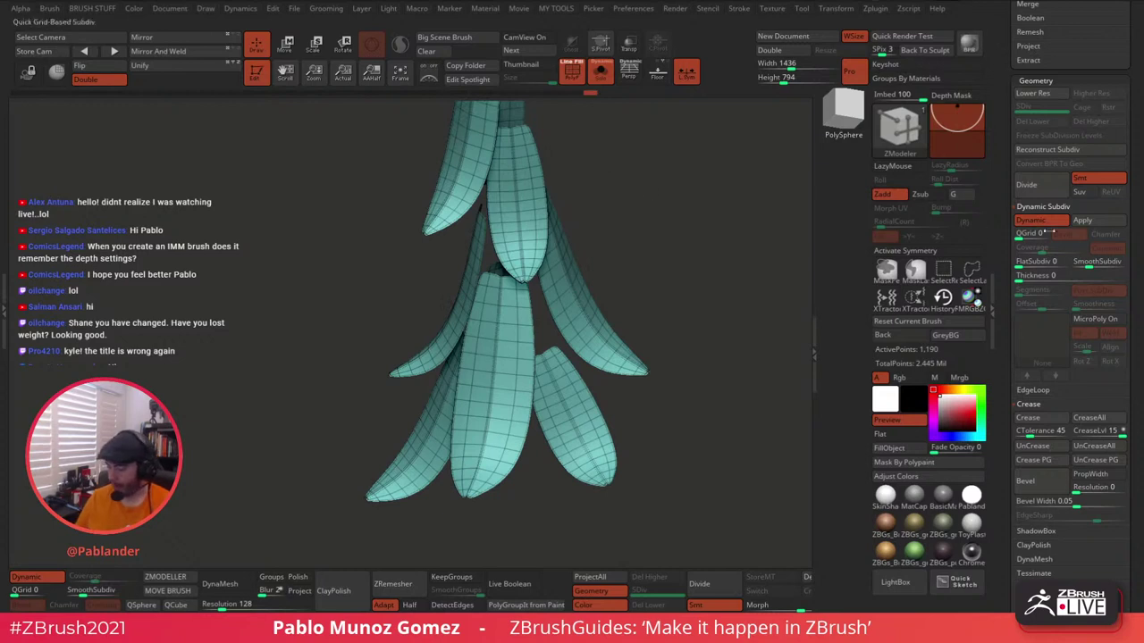
left_click(1101, 220)
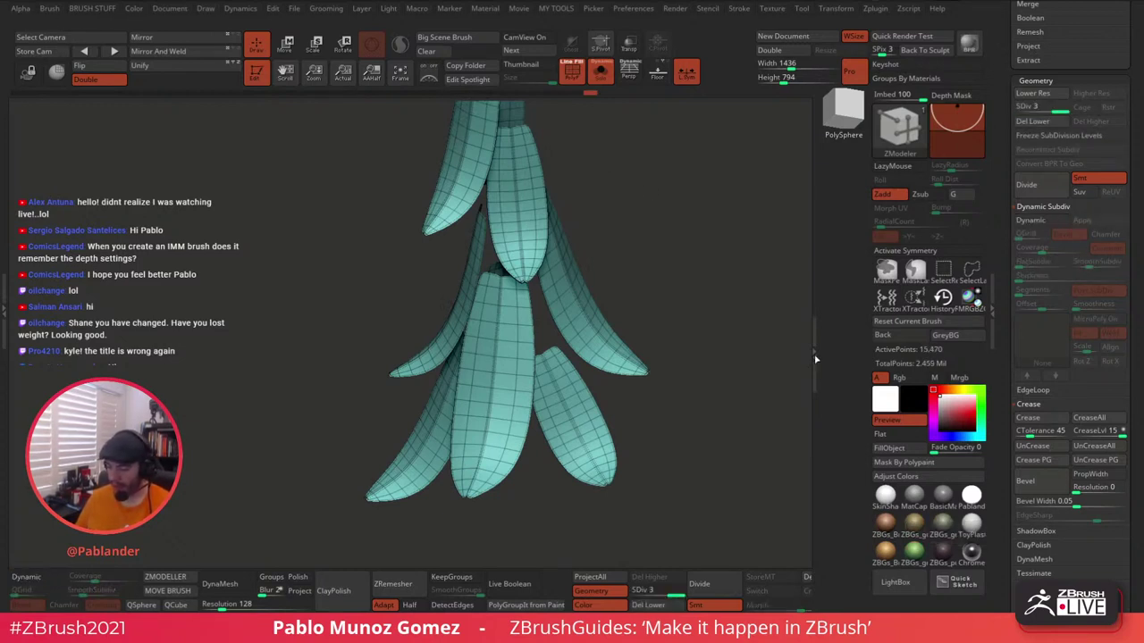
Compare the leaves at subdivision levels 1 and 3, leave them at level 3, and hide the wireframe.
left_click_drag(679, 430, 677, 413)
left_click(1042, 102)
left_click(1042, 102)
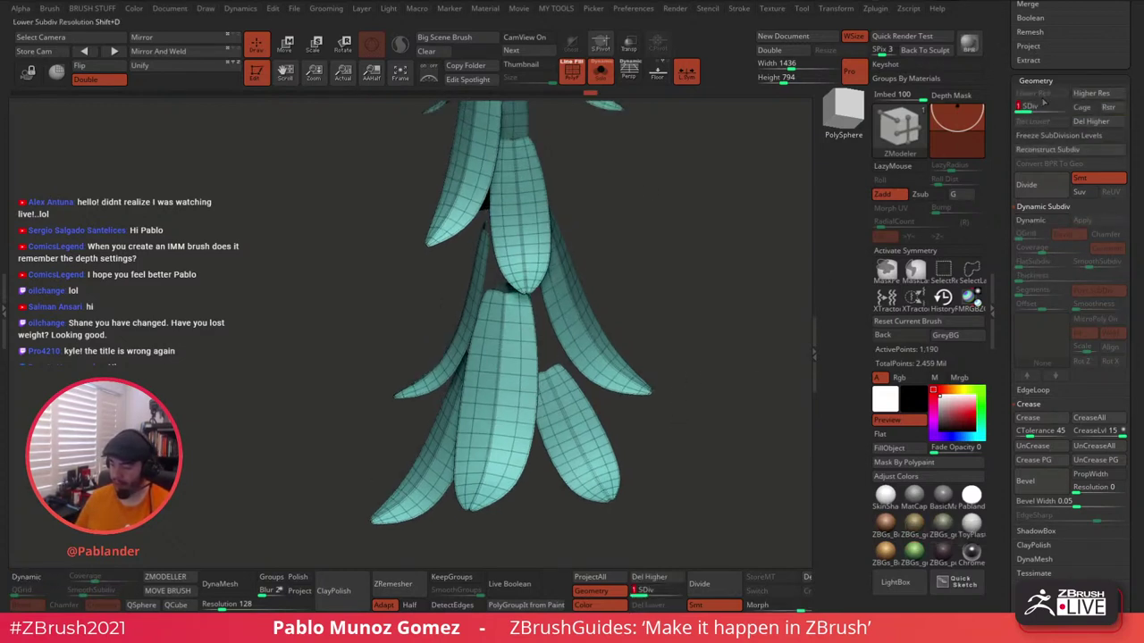
left_click_drag(1043, 106, 1072, 106)
left_click(572, 73)
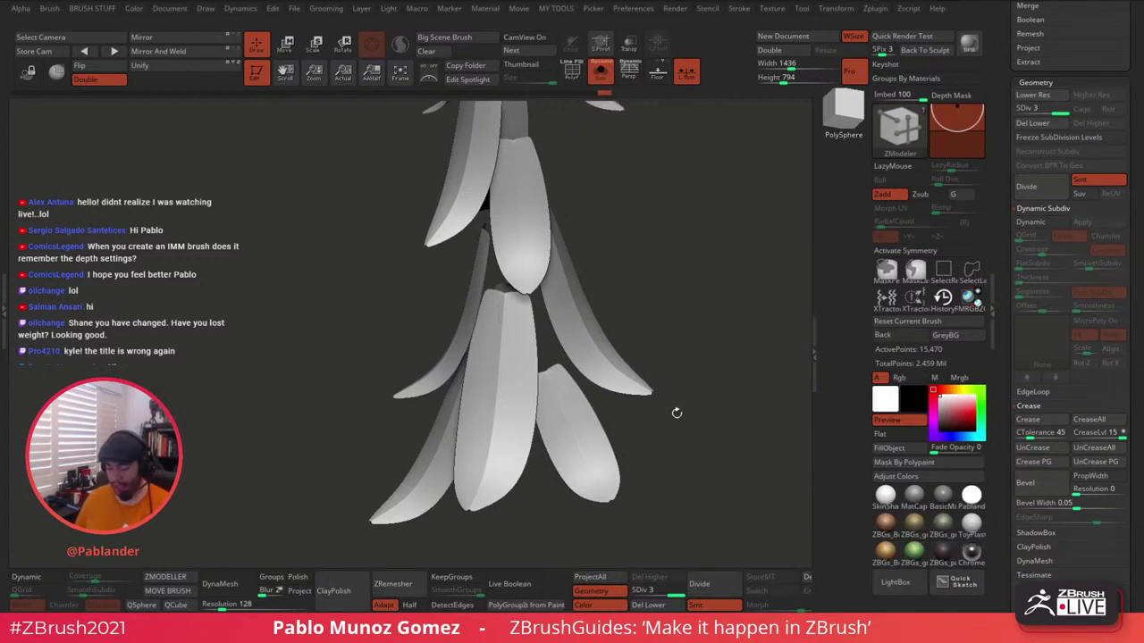
left_click_drag(1139, 236, 1137, 181)
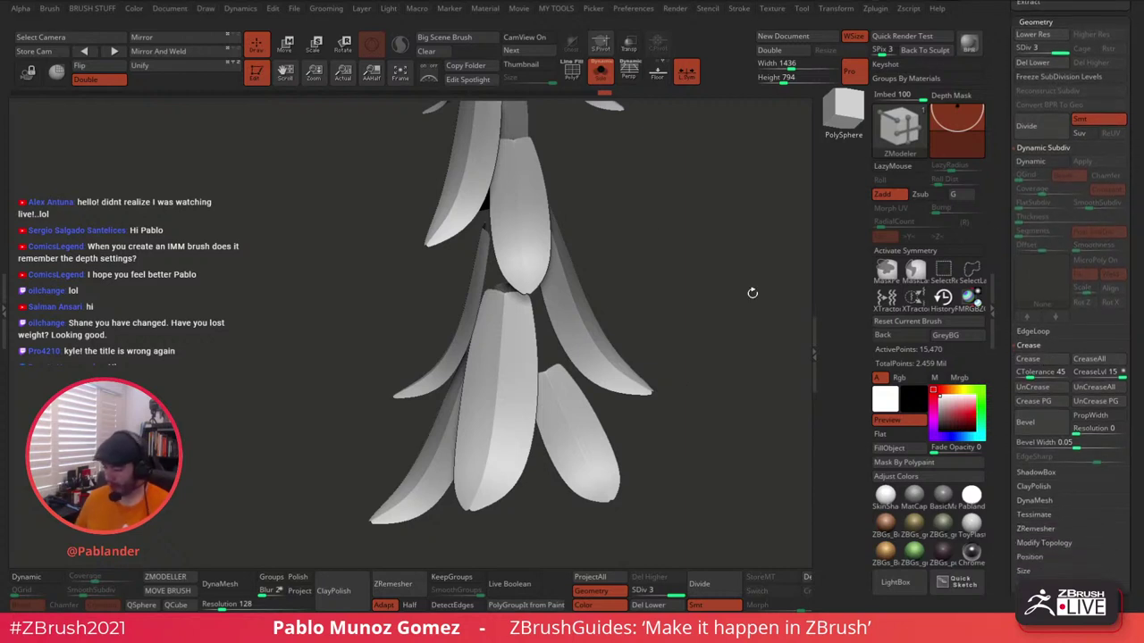
Show the wireframe on the leaves, remove all their creases, and hide the wireframe.
left_click(572, 75)
right_click_drag(582, 182, 630, 265, "ctrl")
left_click_drag(647, 420, 612, 357)
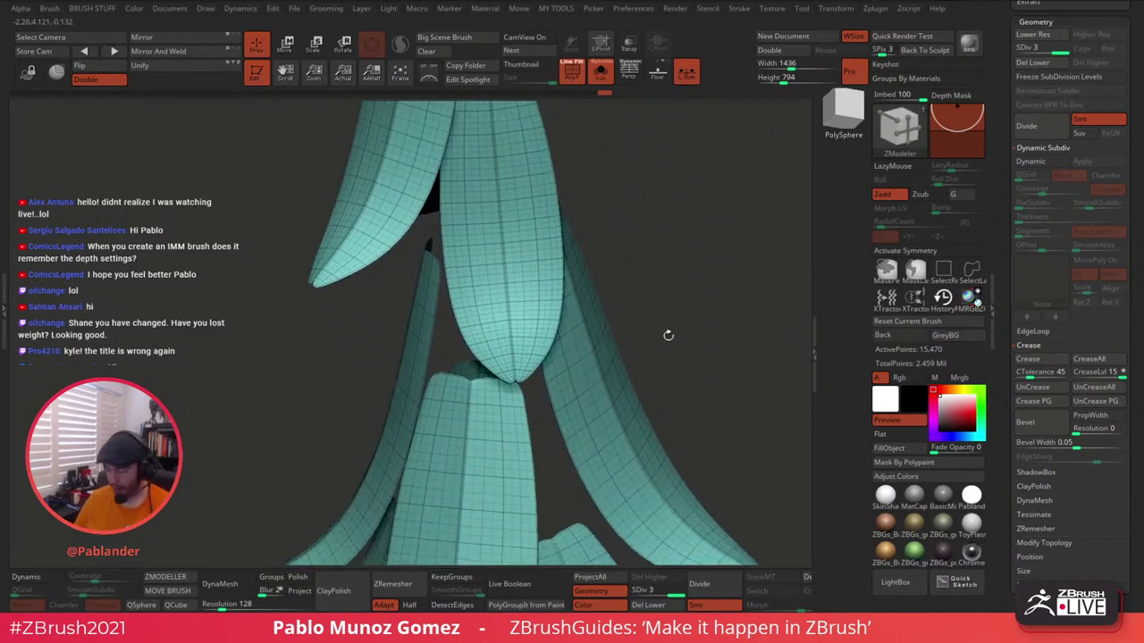
left_click(1099, 389)
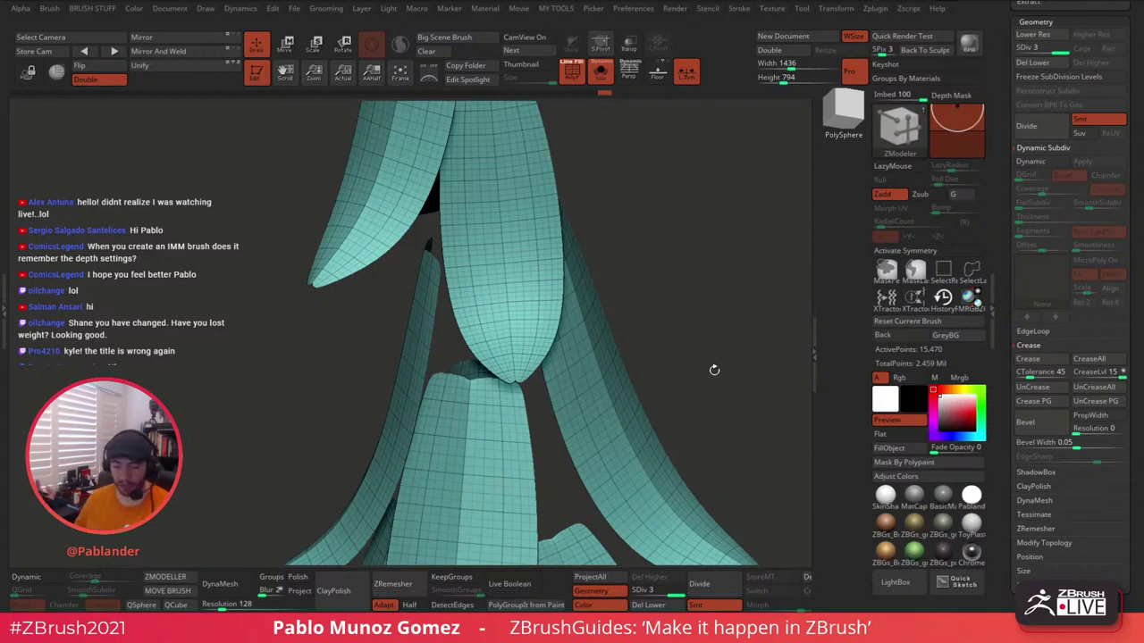
scroll(1009, 220, "up", 3)
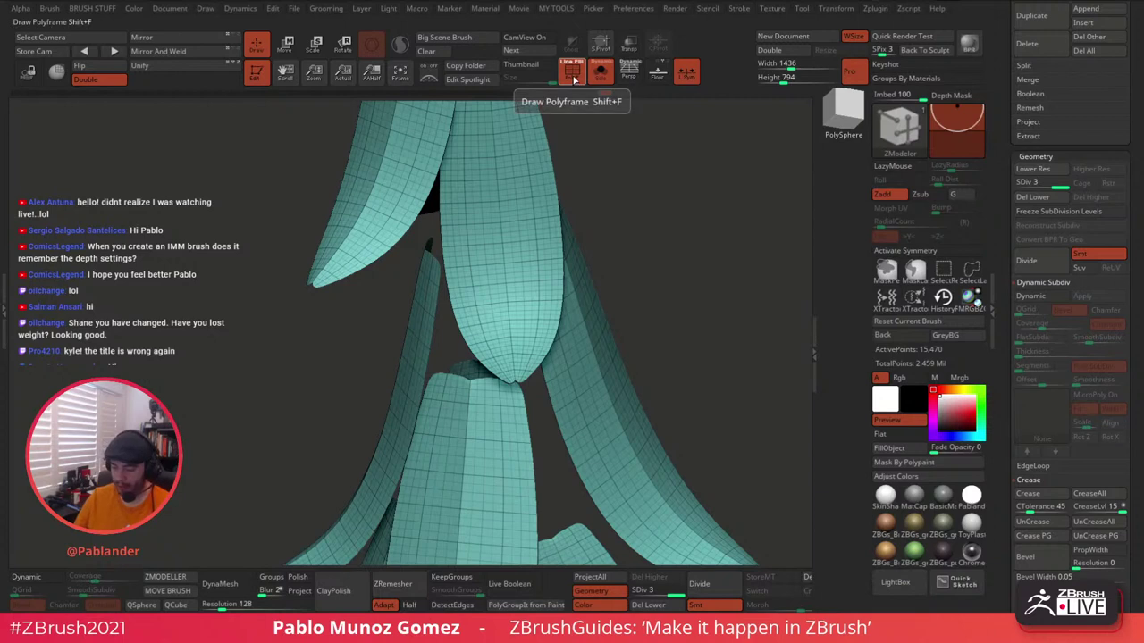
left_click(572, 75)
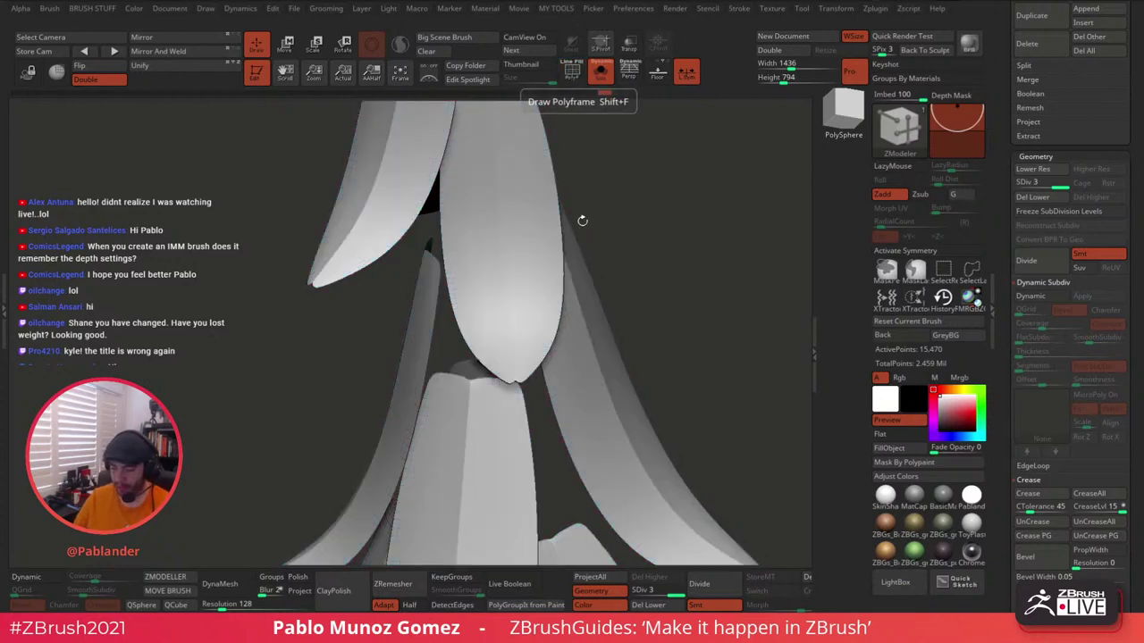
Divide the uncreased leaves twice, up to subdivision level 5.
left_click(1049, 265)
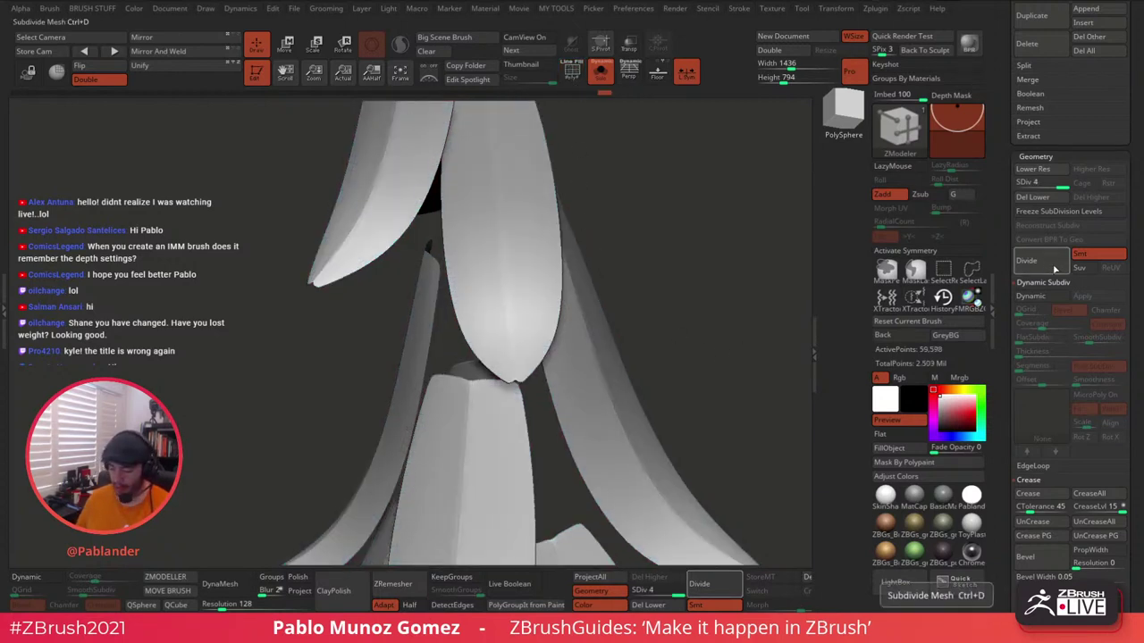
left_click(1050, 266)
left_click_drag(803, 344, 681, 269)
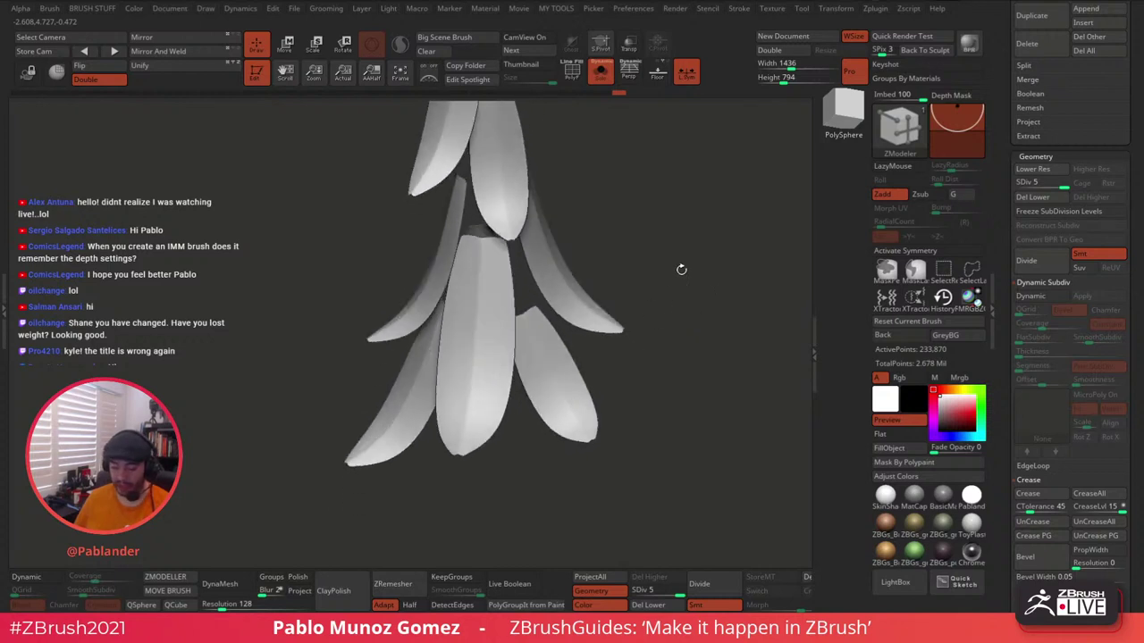
Undo the divisions, the crease removal and the applied levels, returning the leaves to their Dynamic Subdivision state.
key("shift+d")
key("shift+d")
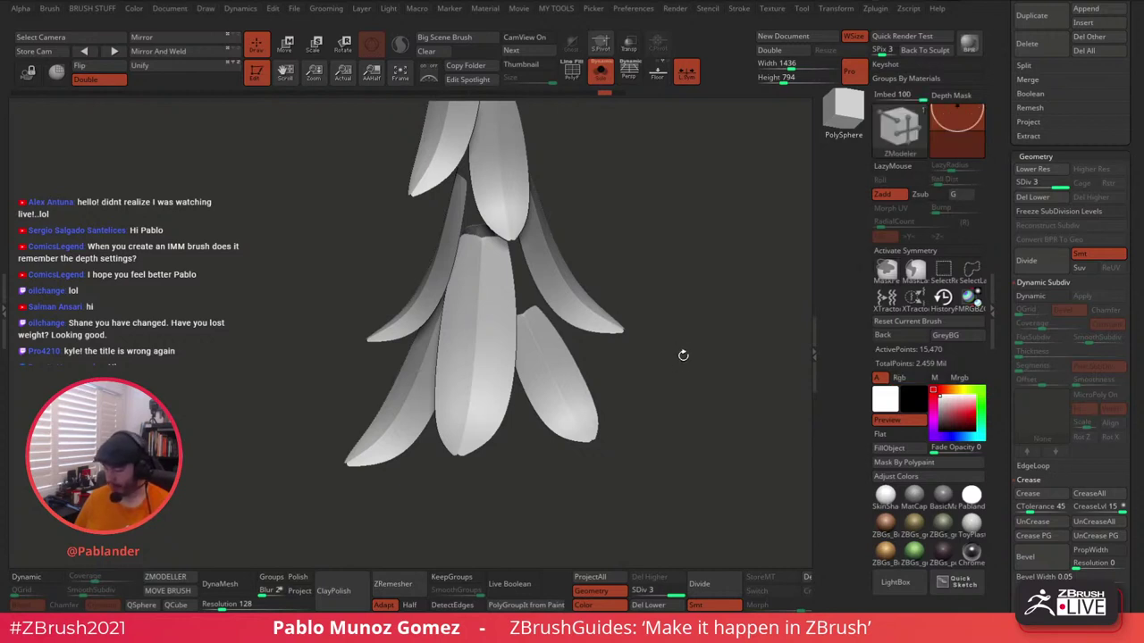
key("shift+d")
key("shift+d")
key("shift+d")
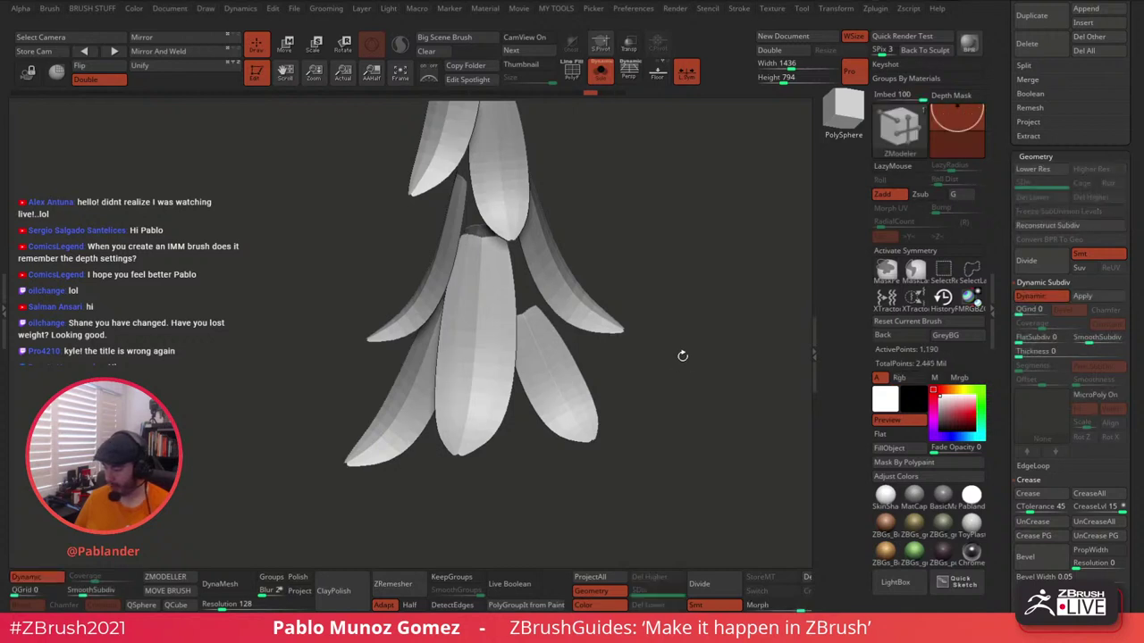
Toggle Dynamic Subdivision off and on for the leaves and exit Solo mode to show the whole character.
right_click_drag(692, 399, 611, 428, "ctrl")
right_click_drag(605, 245, 638, 358, "alt")
key("shift+d")
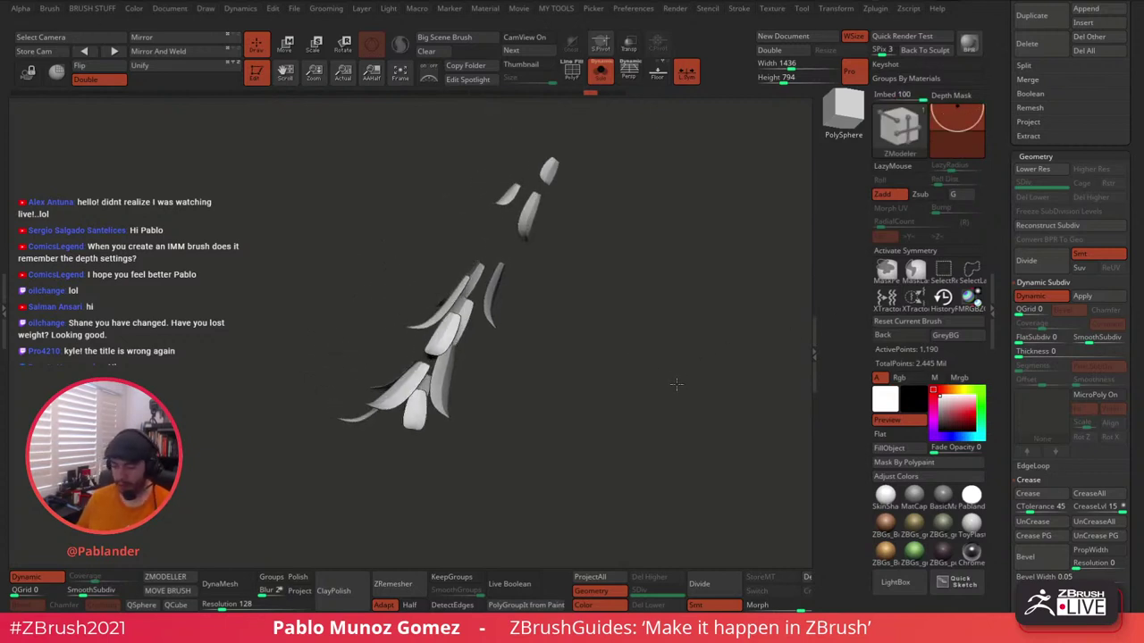
key("d")
left_click(600, 76)
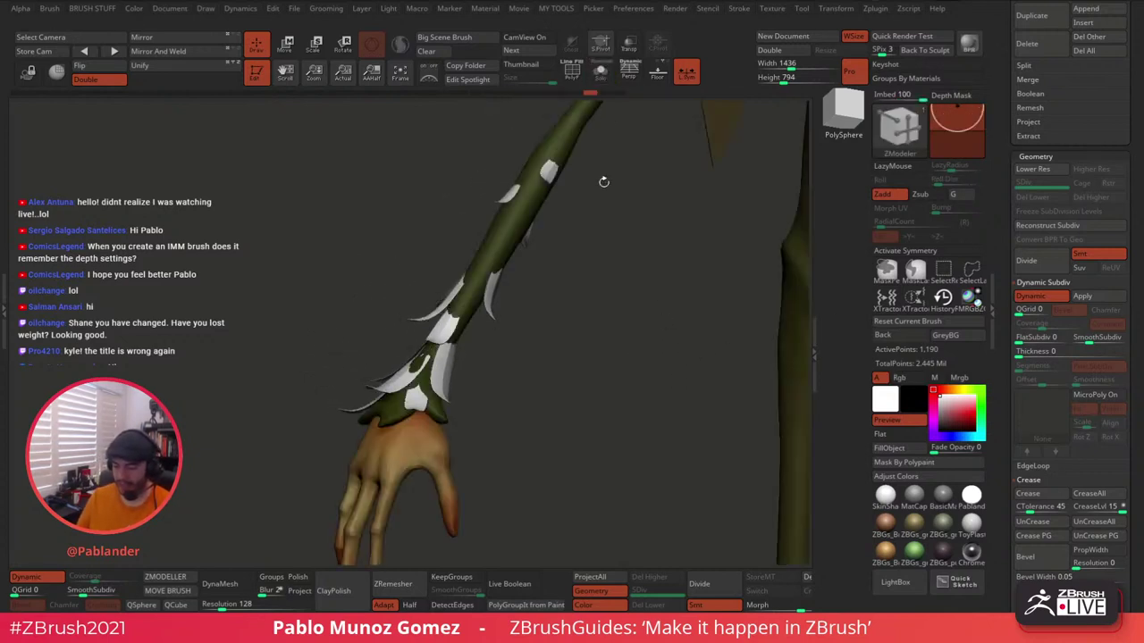
right_click_drag(602, 180, 547, 268, "ctrl")
right_click_drag(547, 269, 429, 352, "alt")
right_click_drag(707, 216, 666, 206)
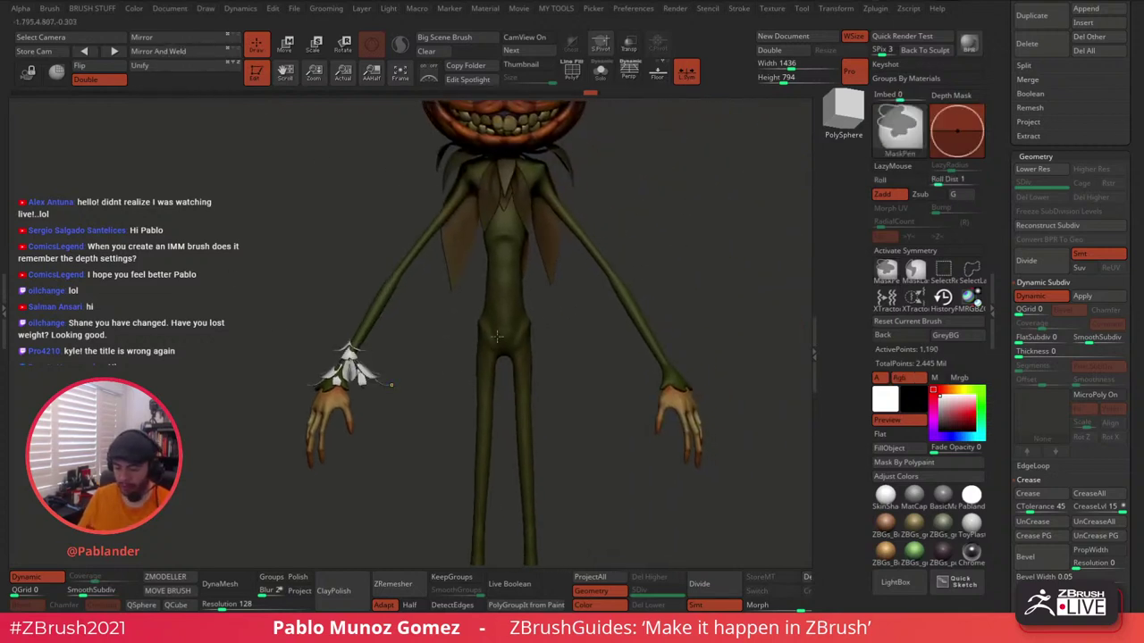
Turn off Local Symmetry and mirror and weld the leaves onto the opposite forearm.
left_click(689, 79)
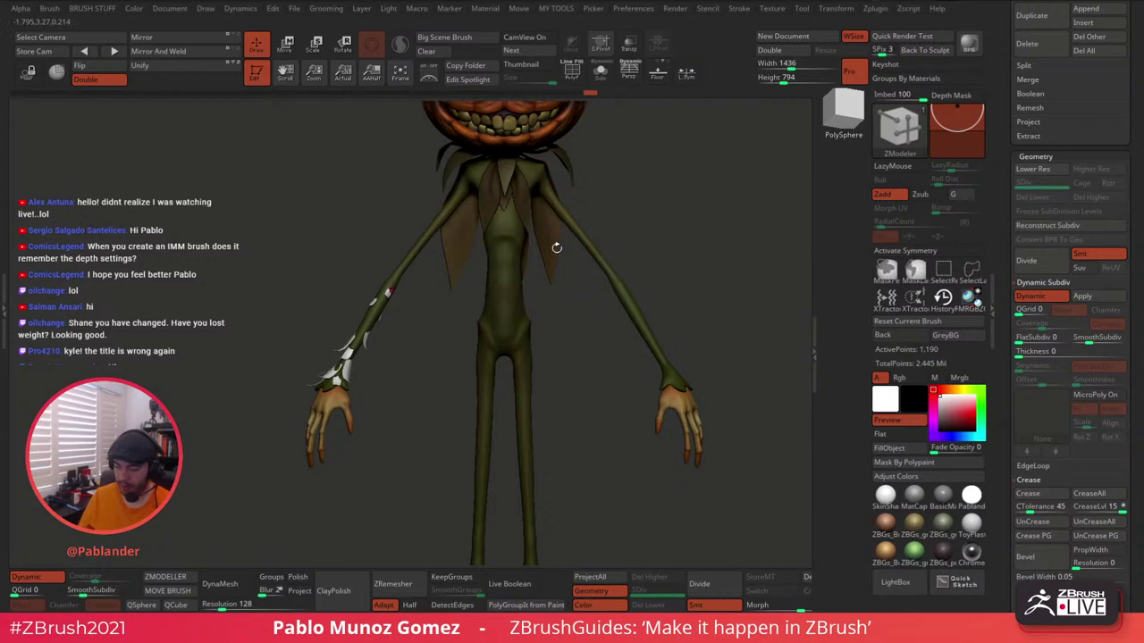
left_click(178, 56)
left_click_drag(723, 324, 665, 301)
left_click_drag(578, 416, 639, 344, "alt")
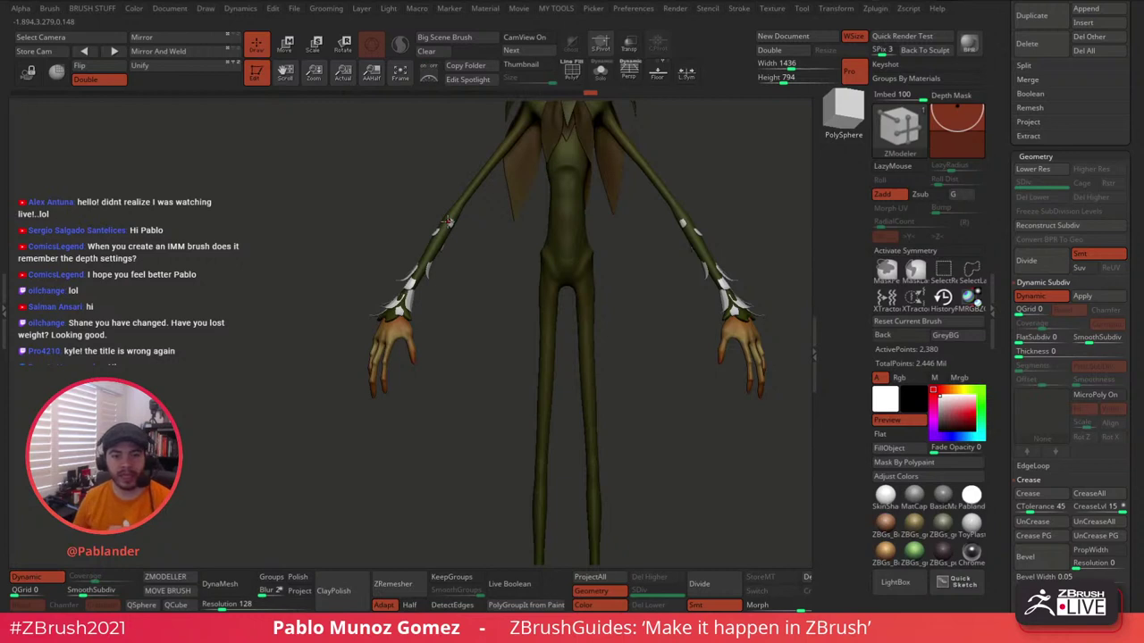
Set up the Standard brush for painting with LazyMouse and Zadd off, and sample the character's dark green.
key("b")
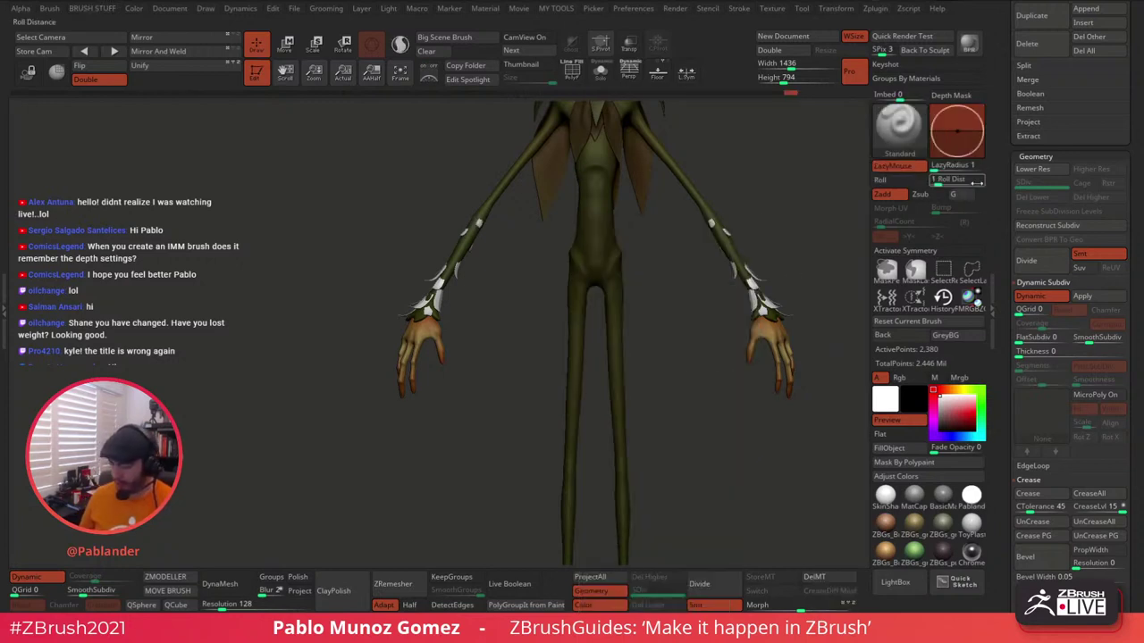
left_click(896, 167)
left_click(894, 195)
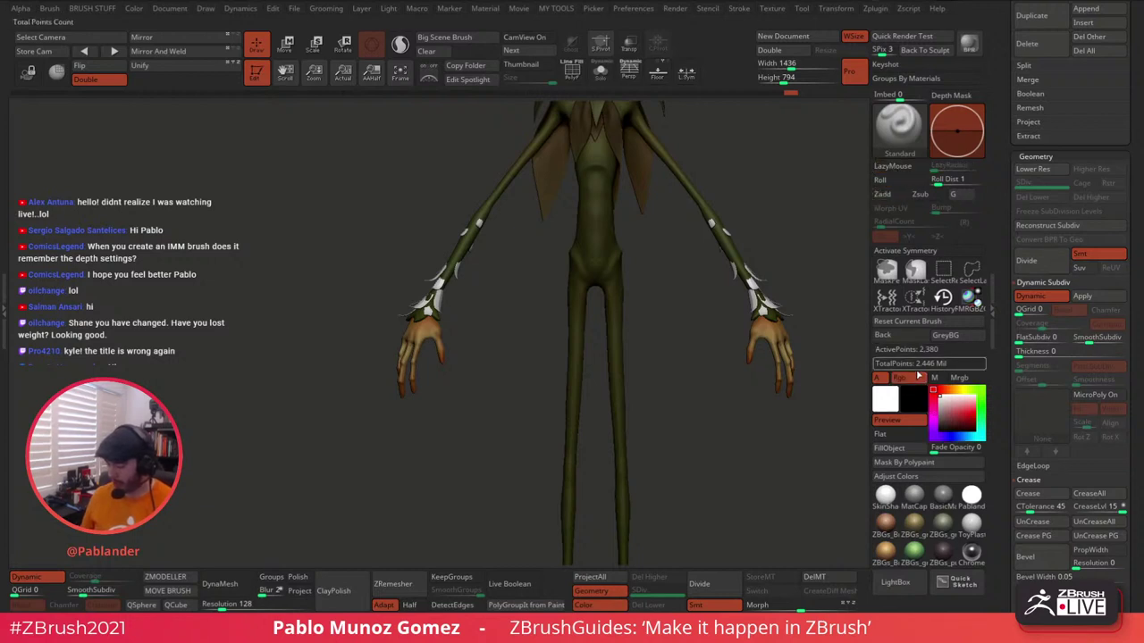
left_click(946, 304)
mouse_move(947, 415)
left_mouse_down()
mouse_move(750, 400)
mouse_move(539, 262)
mouse_move(425, 268)
mouse_move(521, 269)
left_mouse_up()
key("space")
key("space")
left_click_drag(512, 332, 519, 298)
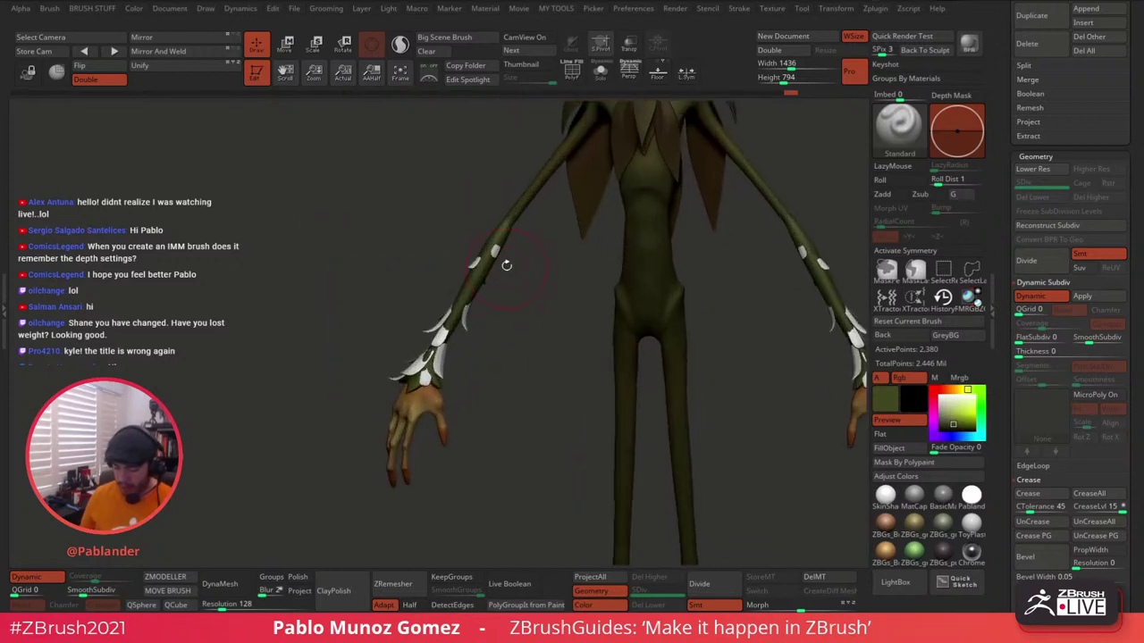
Activate X symmetry and color the leaves on both forearms dark green.
left_click(919, 252)
mouse_move(498, 242)
left_mouse_down()
mouse_move(420, 343)
mouse_move(416, 375)
mouse_move(398, 359)
left_mouse_up()
left_click_drag(556, 331, 578, 329)
left_click_drag(745, 317, 624, 313, "alt")
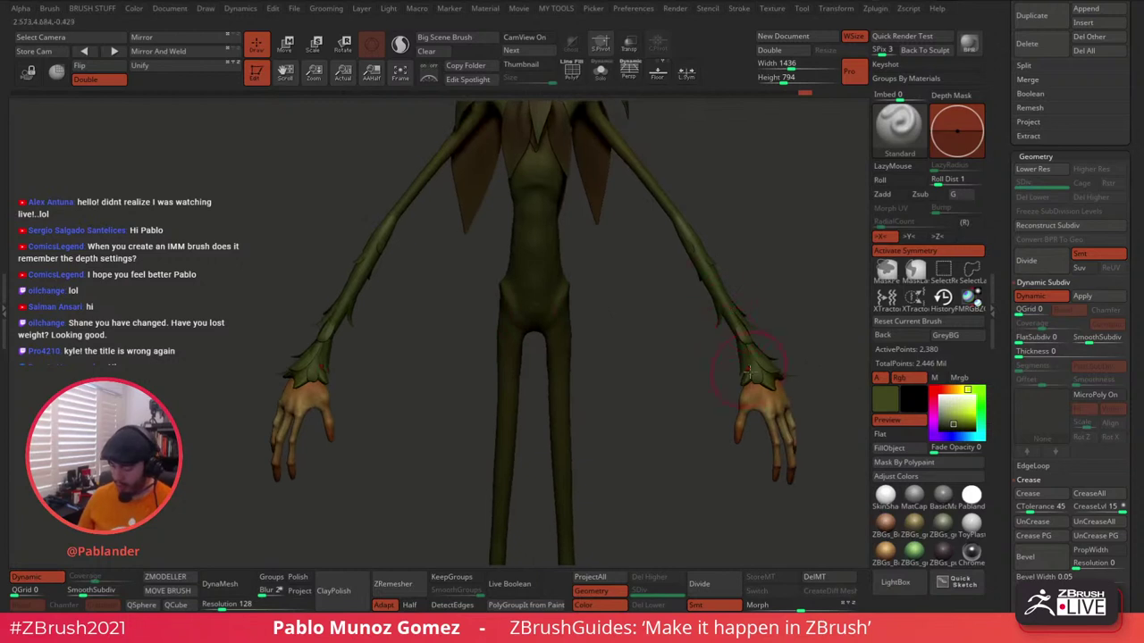
right_click_drag(690, 387, 743, 273)
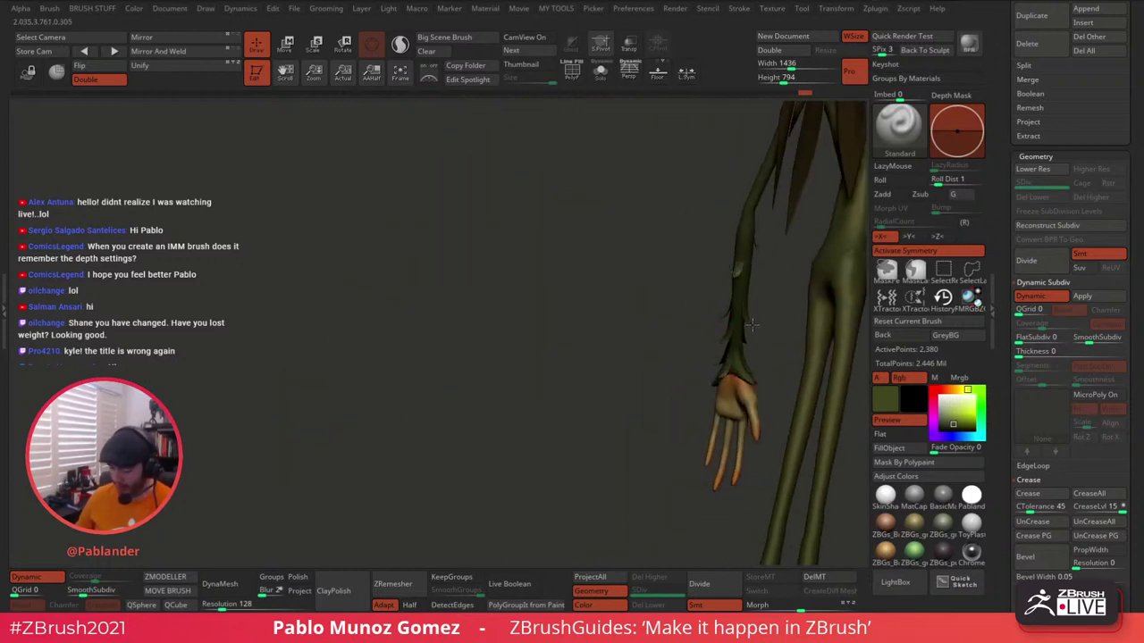
right_click_drag(750, 327, 768, 309)
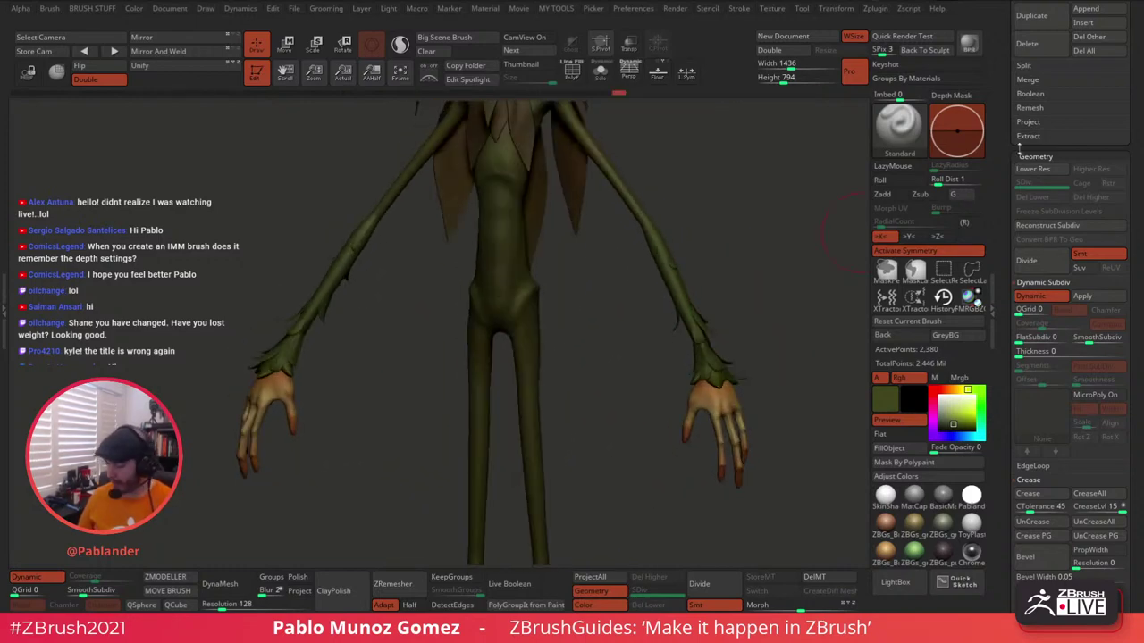
Set the active color to white for the forearm leaves.
left_click_drag(1016, 184, 1011, 228)
scroll(1016, 140, "up", 10)
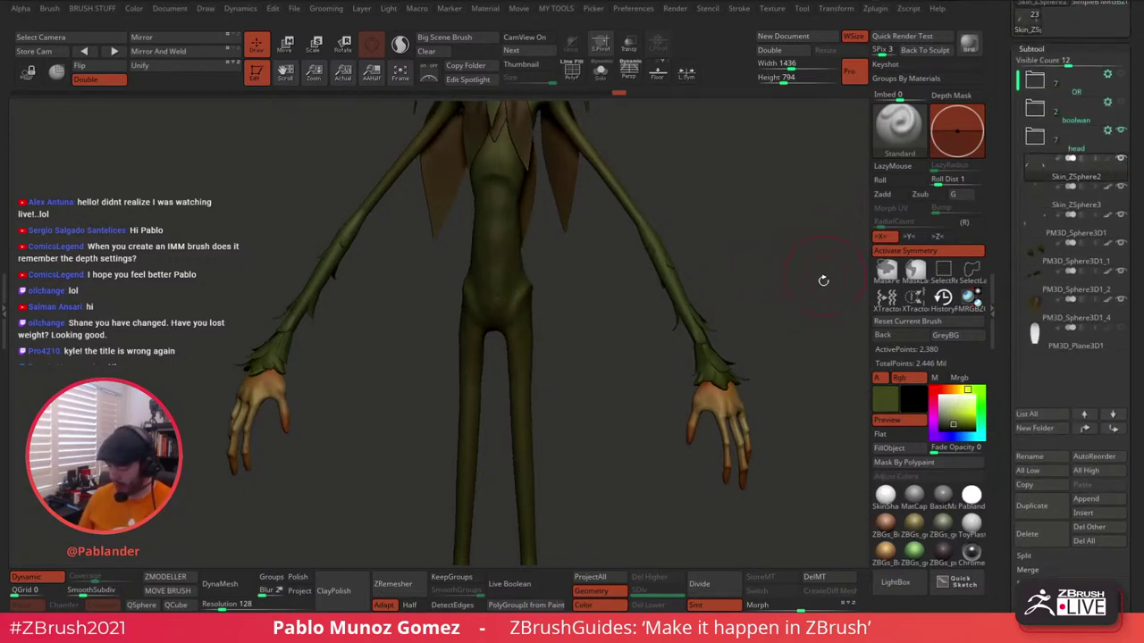
left_click(953, 402)
left_click_drag(953, 402, 936, 383)
left_click_drag(536, 335, 650, 340, "alt")
left_click_drag(471, 344, 487, 364, "alt")
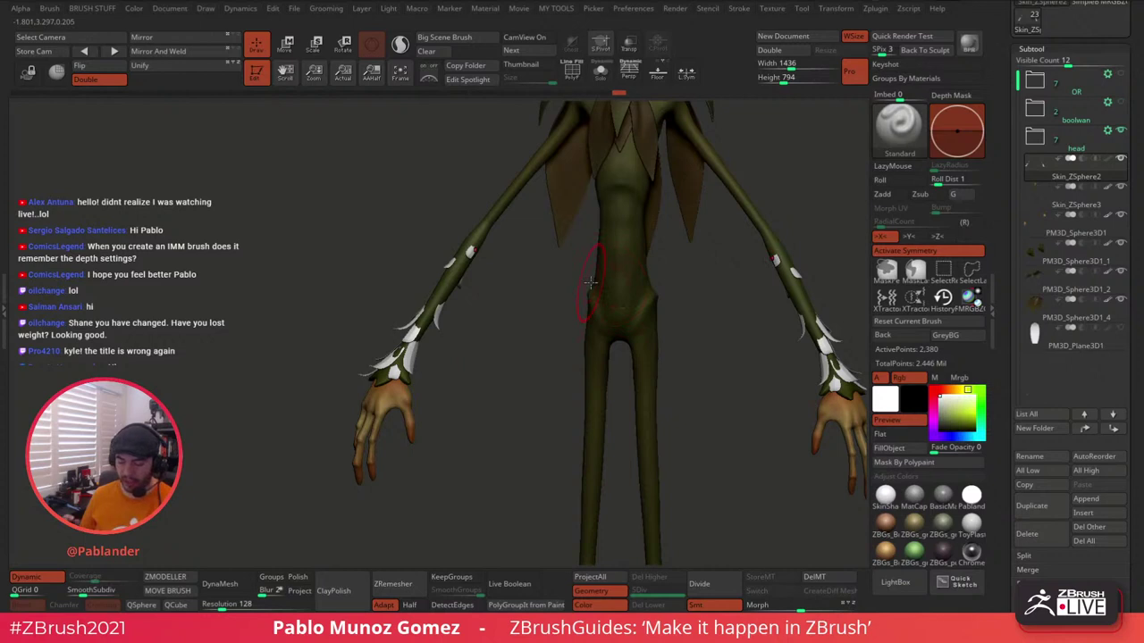
Choose the Move Topological brush and pull the leaf buried in the lower forearm out of the sleeve surface.
key("space")
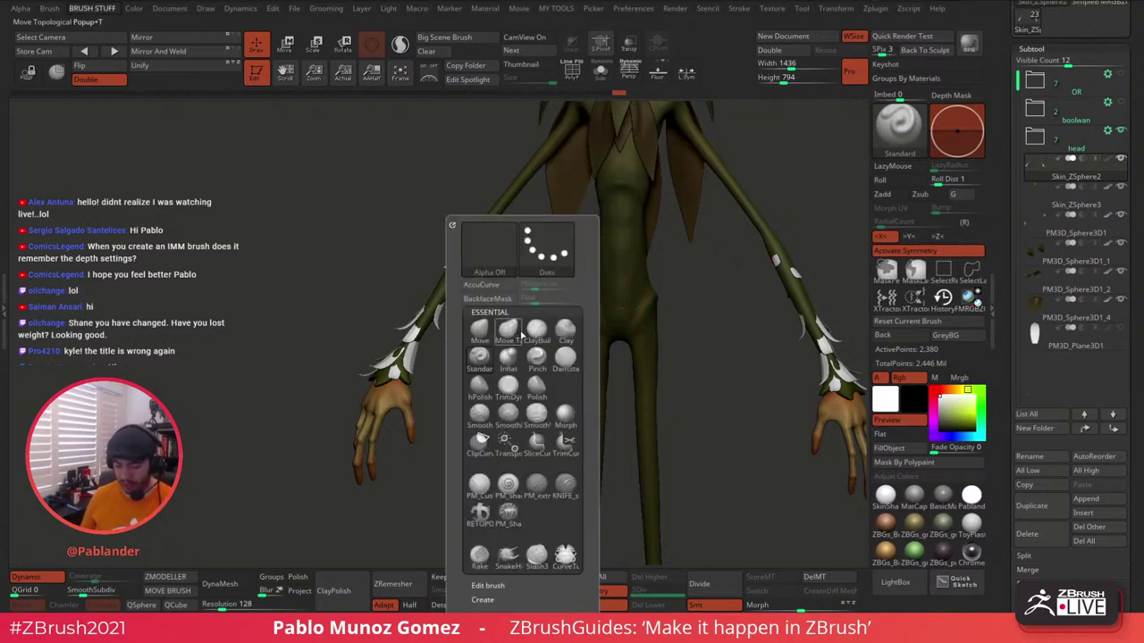
left_click(508, 332)
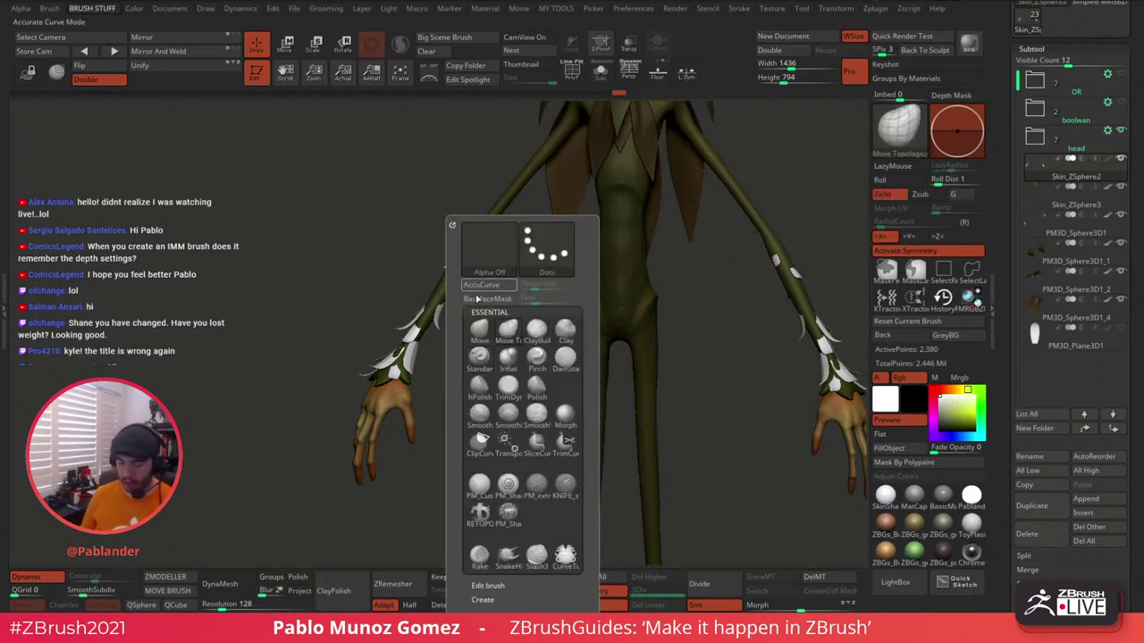
mouse_move(494, 344)
right_mouse_down("ctrl")
mouse_move(493, 362)
mouse_move(490, 333)
right_mouse_up("ctrl")
key("space")
left_click_drag(489, 333, 466, 334)
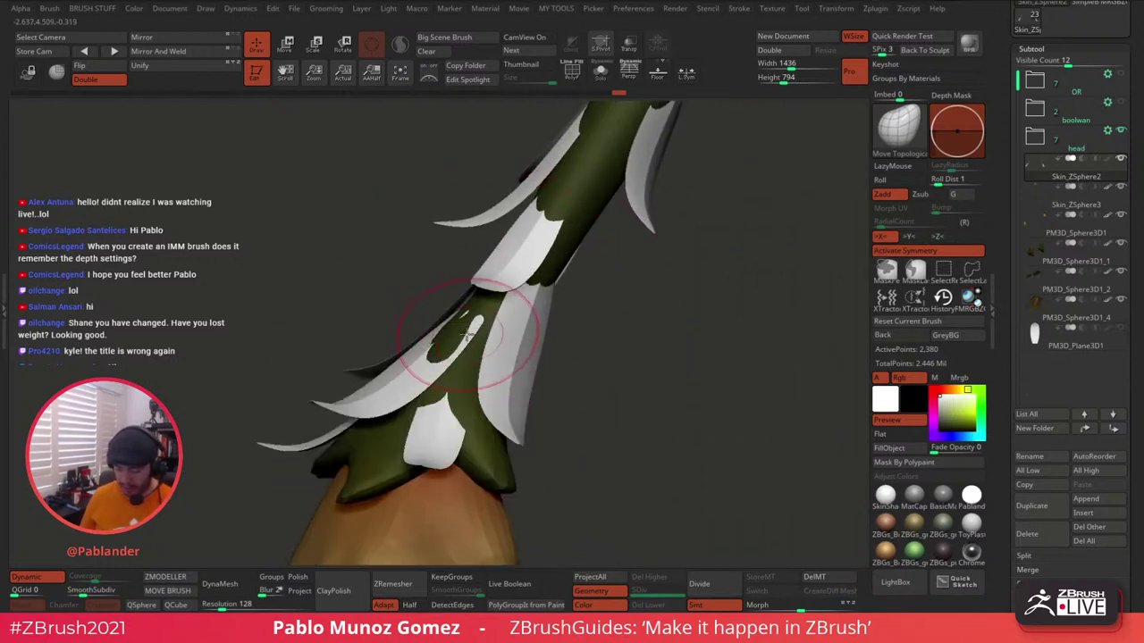
mouse_move(467, 334)
right_mouse_down()
mouse_move(477, 352)
mouse_move(467, 347)
right_mouse_up()
left_click_drag(464, 326, 457, 334)
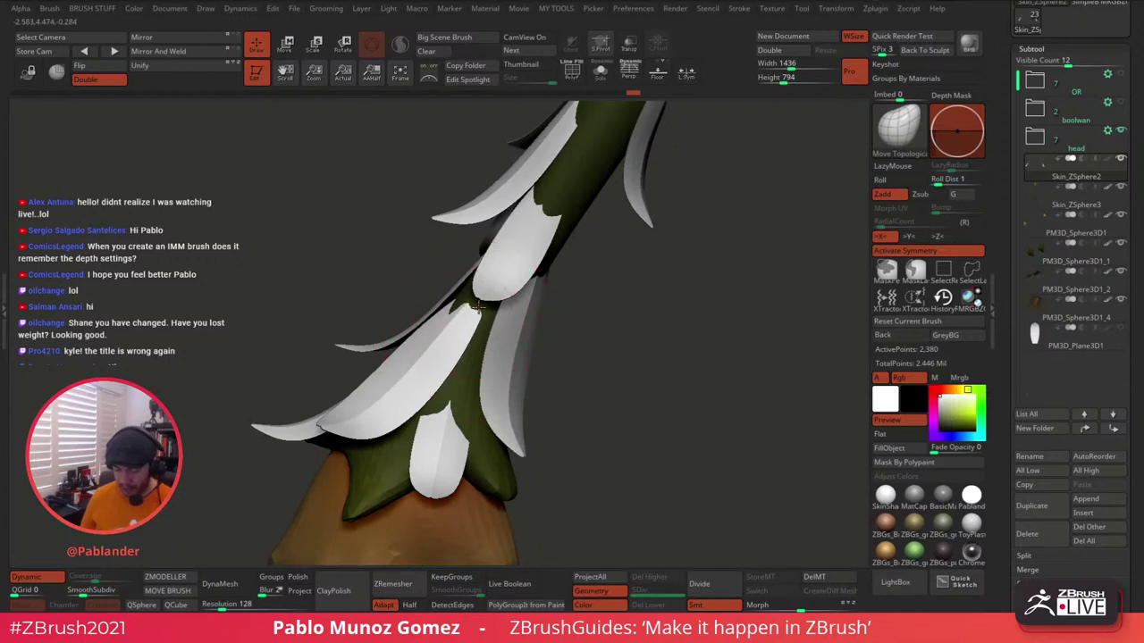
Stretch the base of the small wrist leaf upward and widen it, and shift the leaf above toward the forearm's outer side.
mouse_move(496, 322)
right_mouse_down()
mouse_move(485, 327)
mouse_move(498, 339)
right_mouse_up()
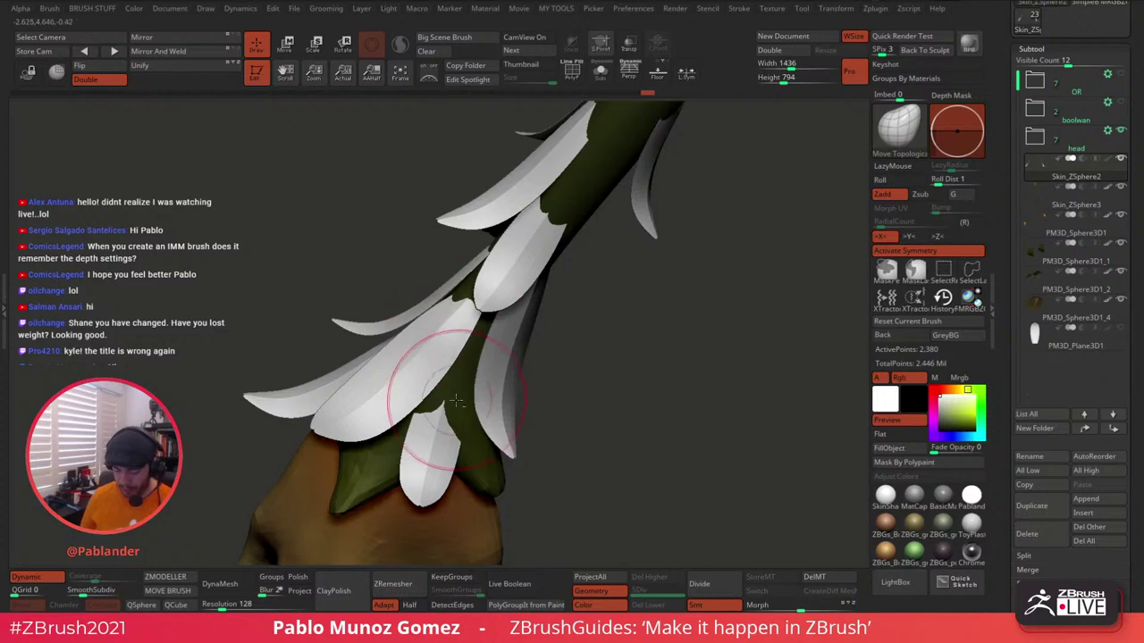
left_click_drag(437, 418, 443, 391)
mouse_move(446, 444)
left_mouse_down()
mouse_move(454, 411)
mouse_move(432, 413)
mouse_move(463, 465)
left_mouse_up()
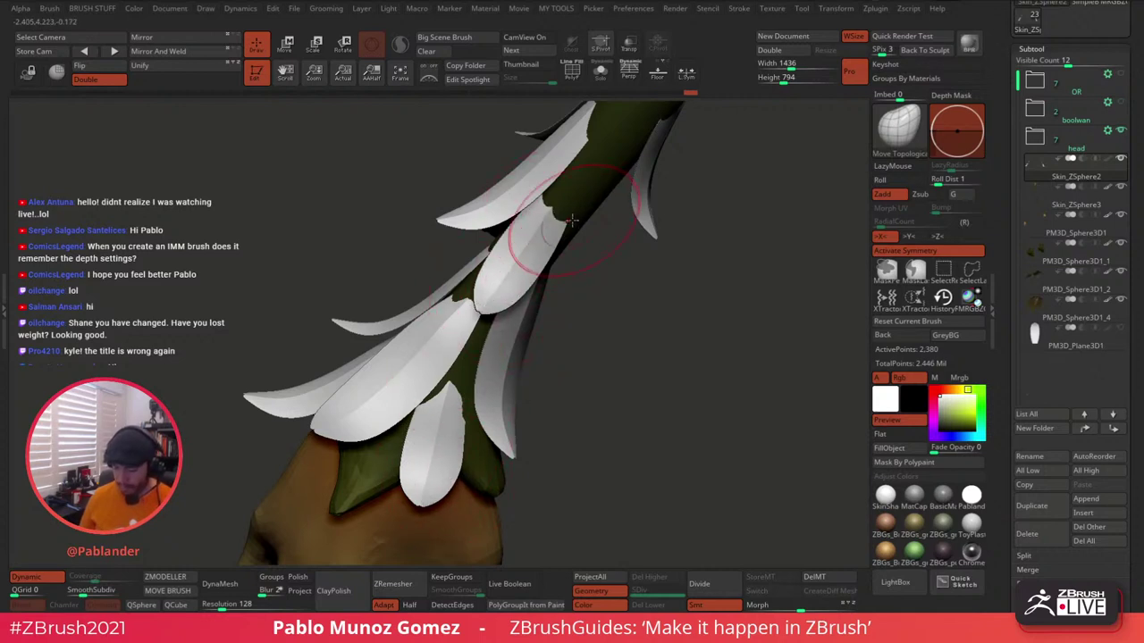
left_click_drag(514, 246, 503, 242)
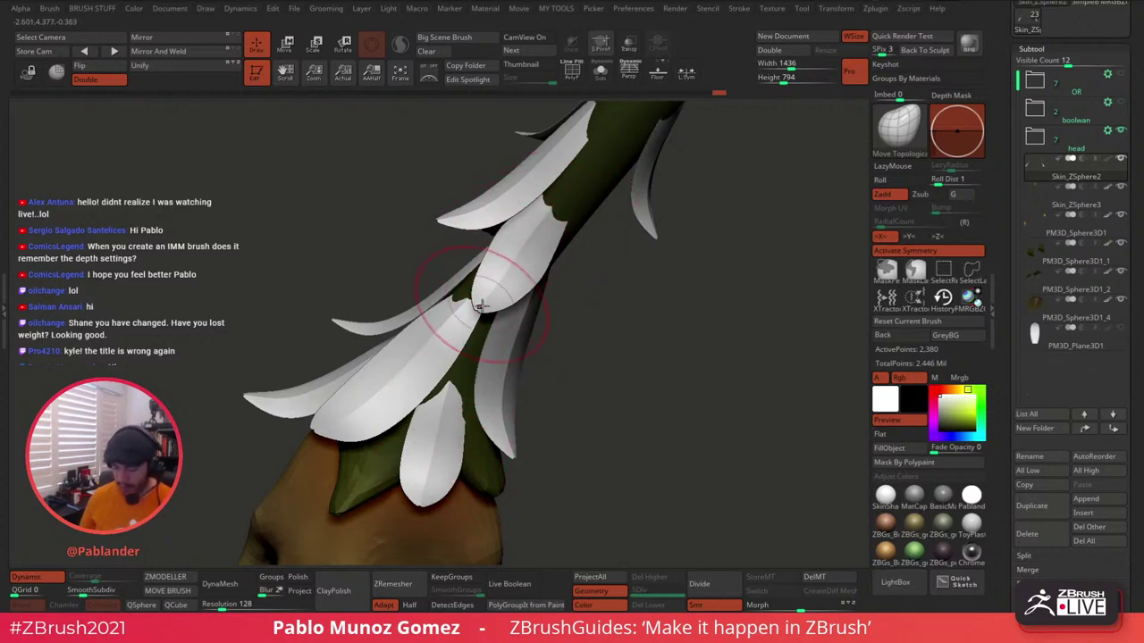
key("ctrl+z")
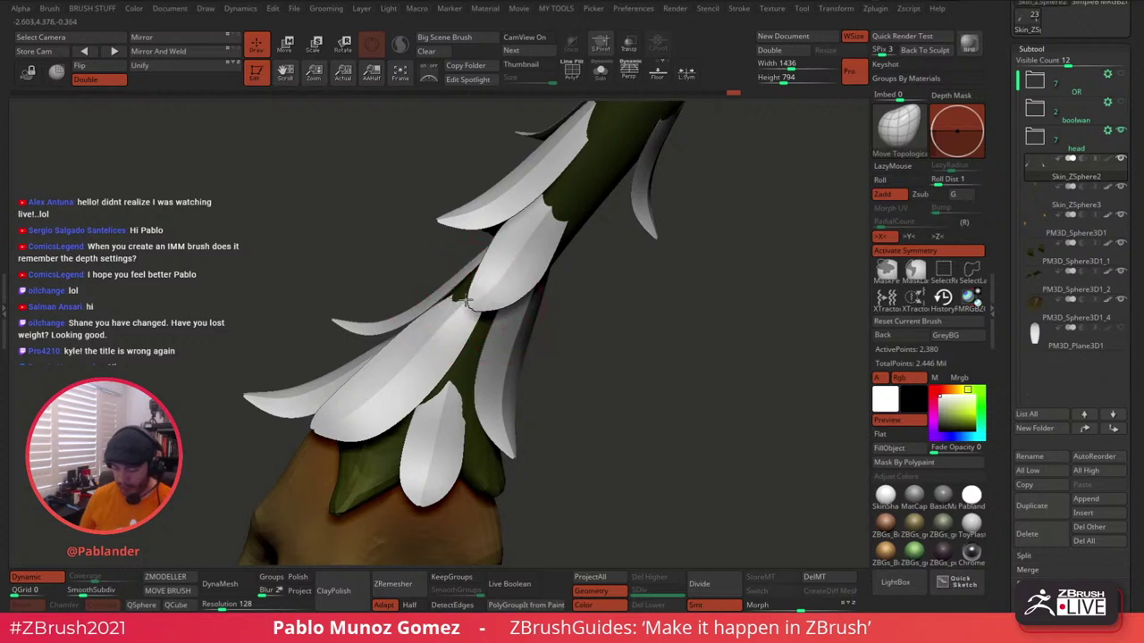
left_click_drag(486, 276, 478, 272)
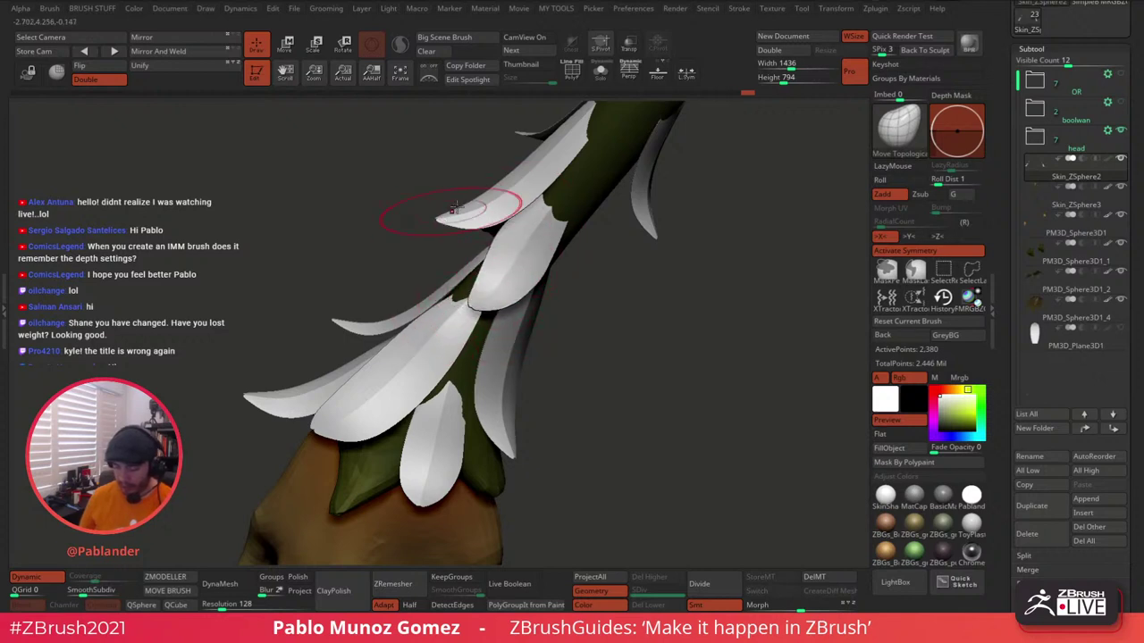
Reshape and reposition the leaves along the outer forearm with the Move Topological brush so they follow the sleeve.
mouse_move(572, 109)
right_mouse_down("alt")
mouse_move(564, 197)
mouse_move(610, 225)
right_mouse_up("alt")
left_click_drag(562, 182, 580, 198)
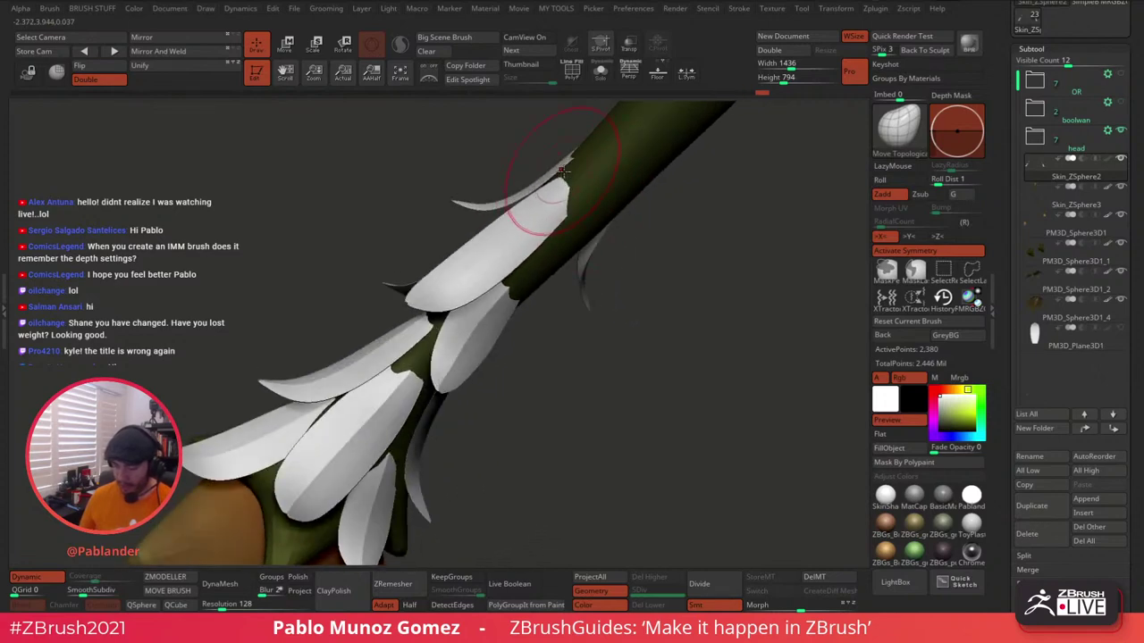
mouse_move(561, 170)
right_mouse_down()
mouse_move(524, 191)
mouse_move(608, 275)
mouse_move(567, 220)
right_mouse_up()
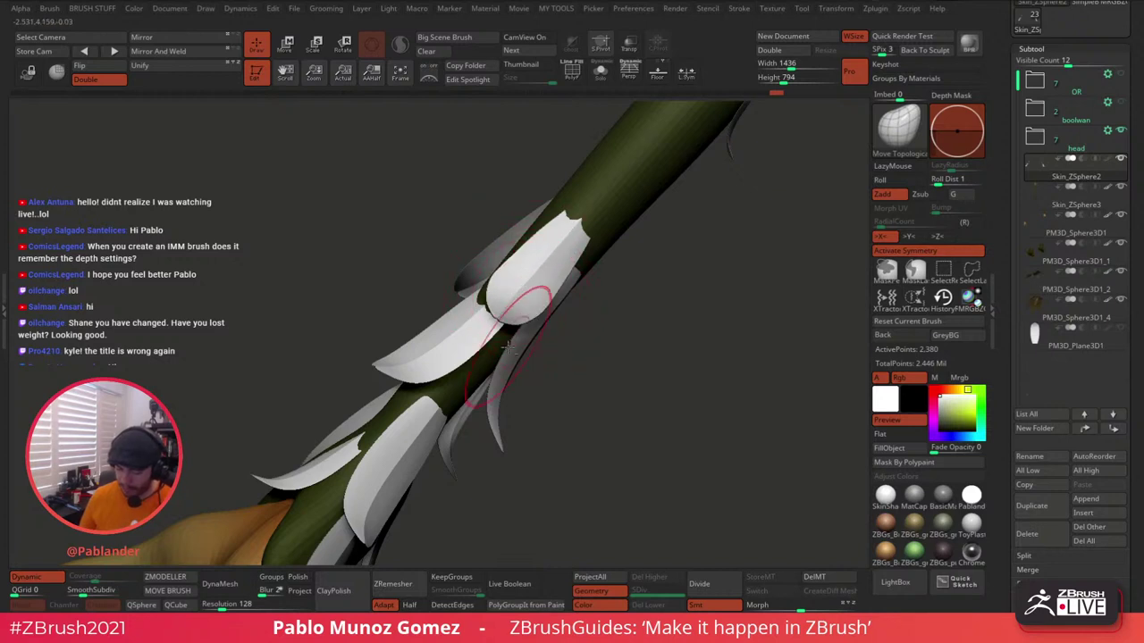
right_click_drag(507, 346, 572, 234)
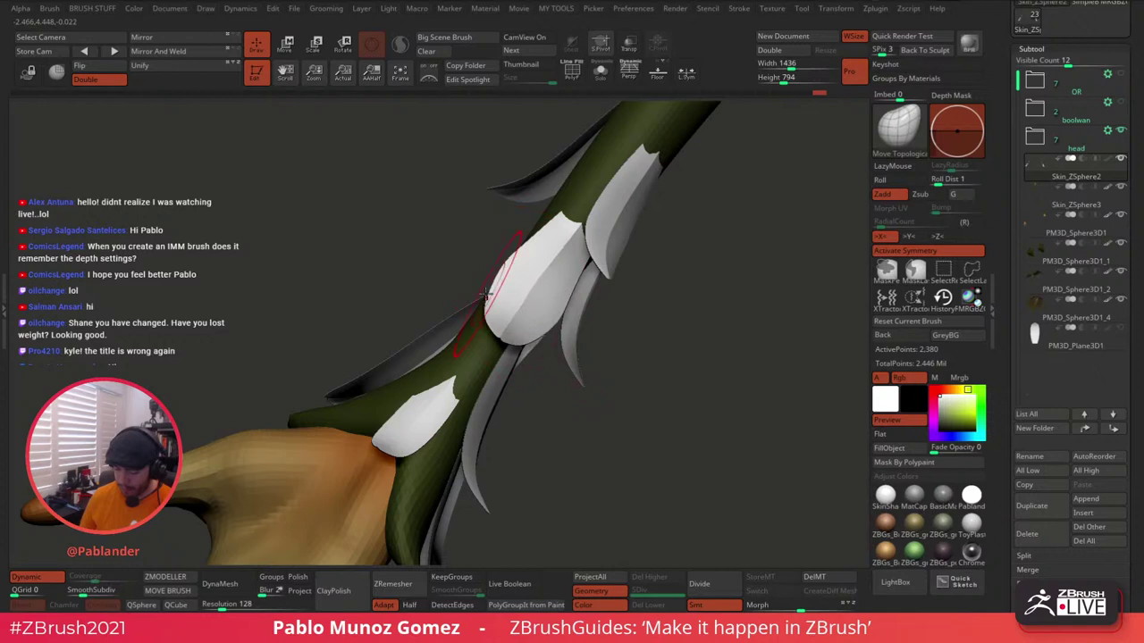
Widen the short leaf on the palm side of the wrist where the sleeve meets the hand.
right_click_drag(486, 294, 501, 313)
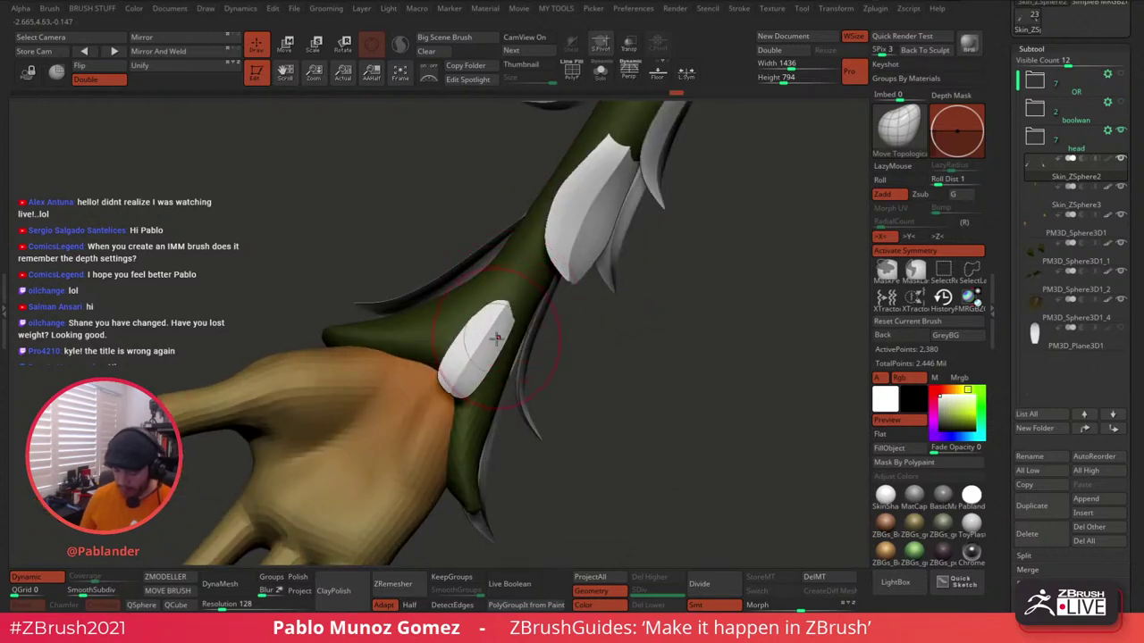
right_click_drag(475, 344, 477, 389)
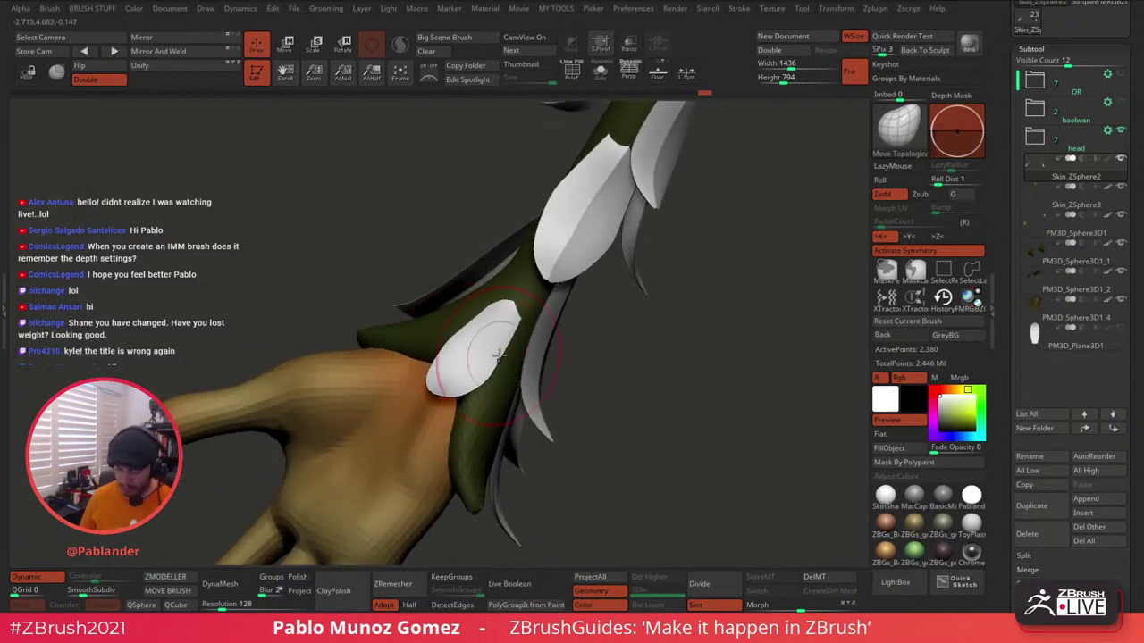
right_click_drag(507, 326, 549, 232)
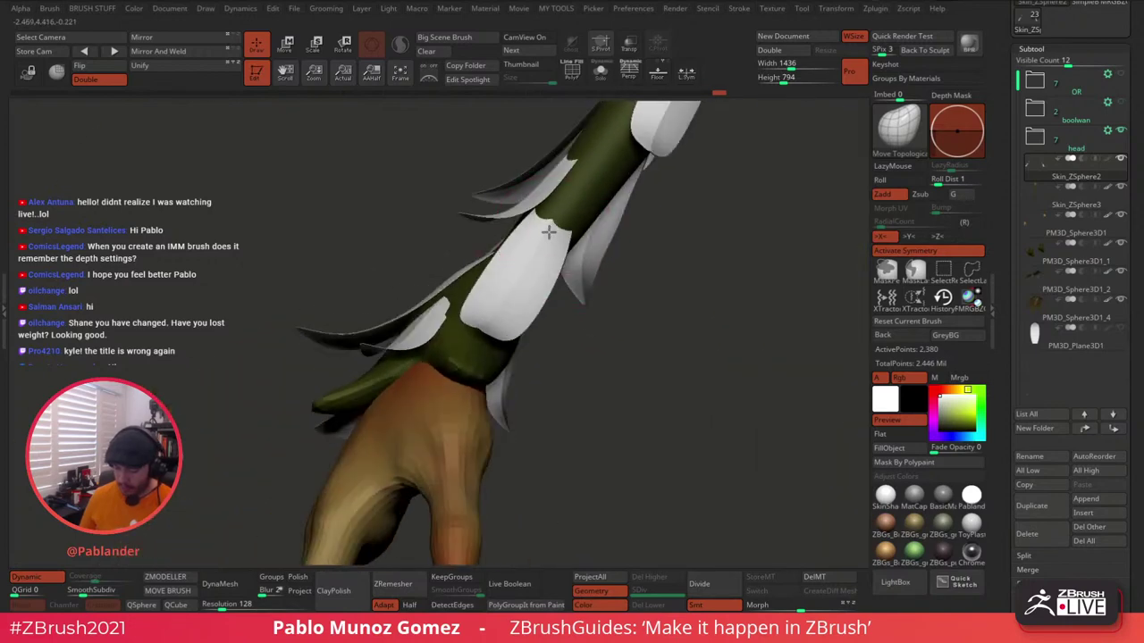
Adjust the leaves around the back and side of the wrist and lower forearm so they overlap along the sleeve.
right_click_drag(542, 286, 506, 306)
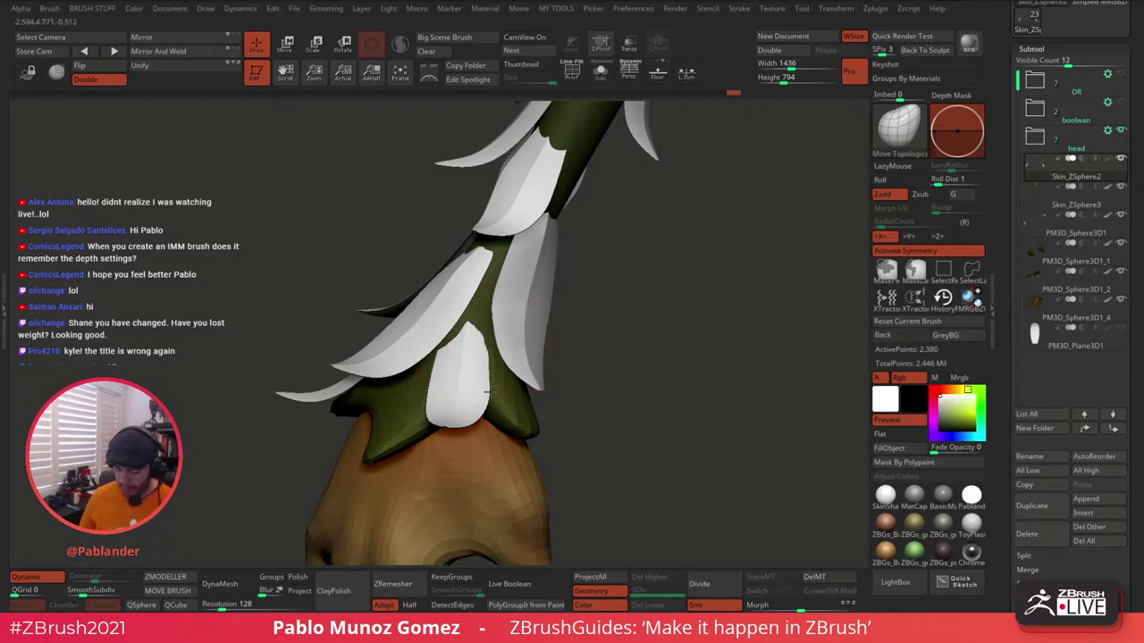
mouse_move(540, 295)
right_mouse_down("ctrl")
mouse_move(584, 248)
mouse_move(613, 299)
mouse_move(637, 207)
mouse_move(579, 196)
right_mouse_up("ctrl")
right_click(629, 295)
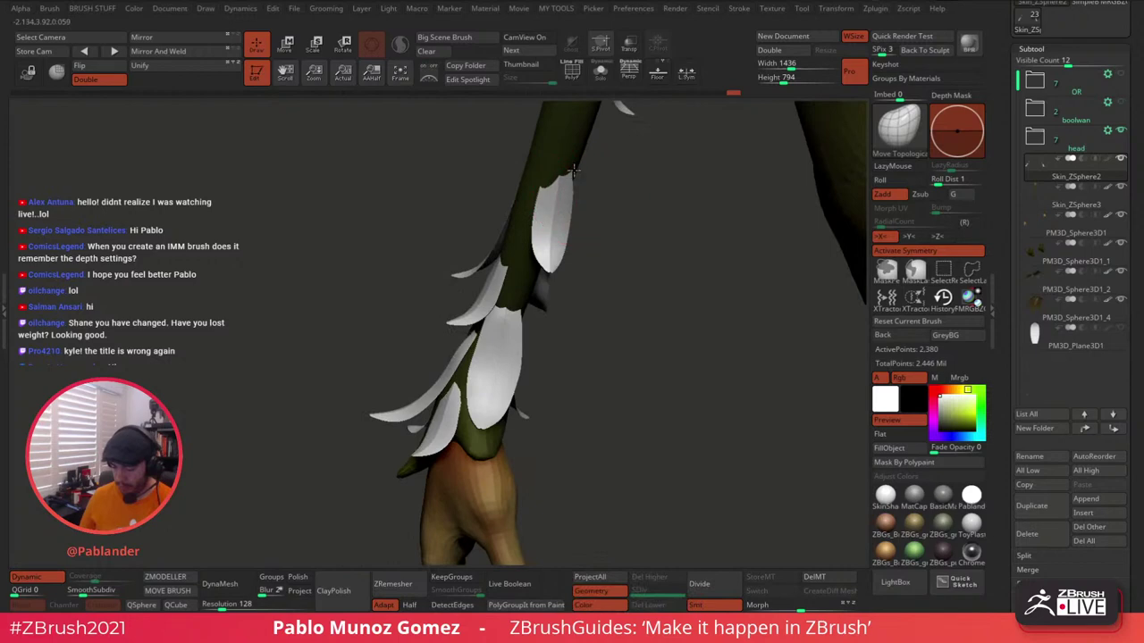
mouse_move(572, 241)
right_mouse_down()
mouse_move(655, 242)
mouse_move(630, 235)
mouse_move(576, 266)
right_mouse_up()
right_click(612, 252)
right_click(572, 268)
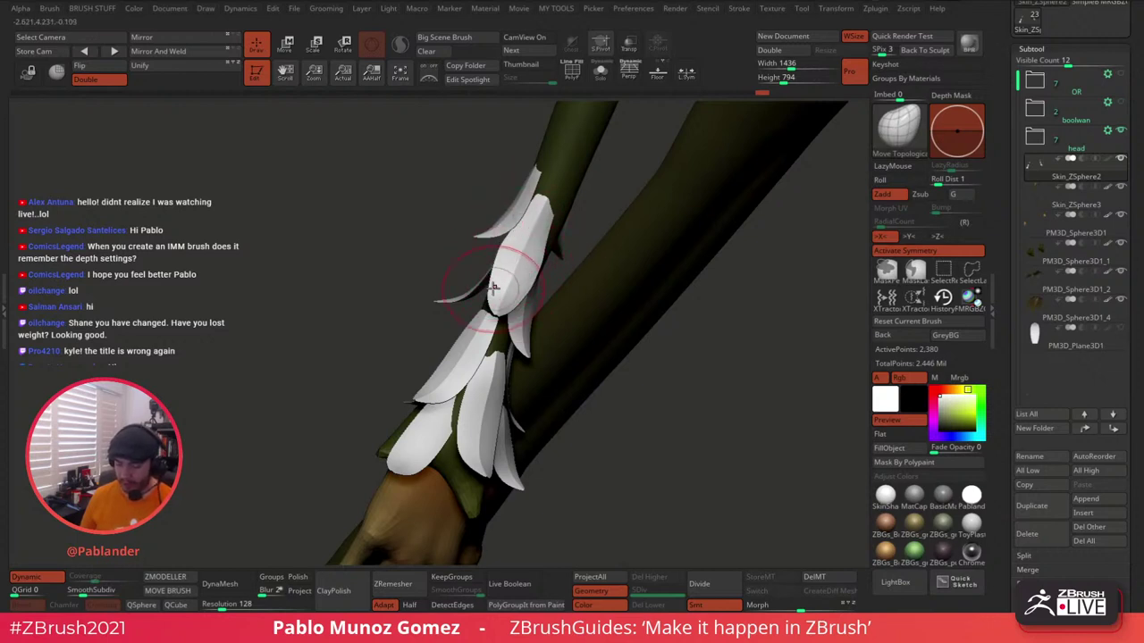
right_click_drag(481, 401, 480, 369, "alt")
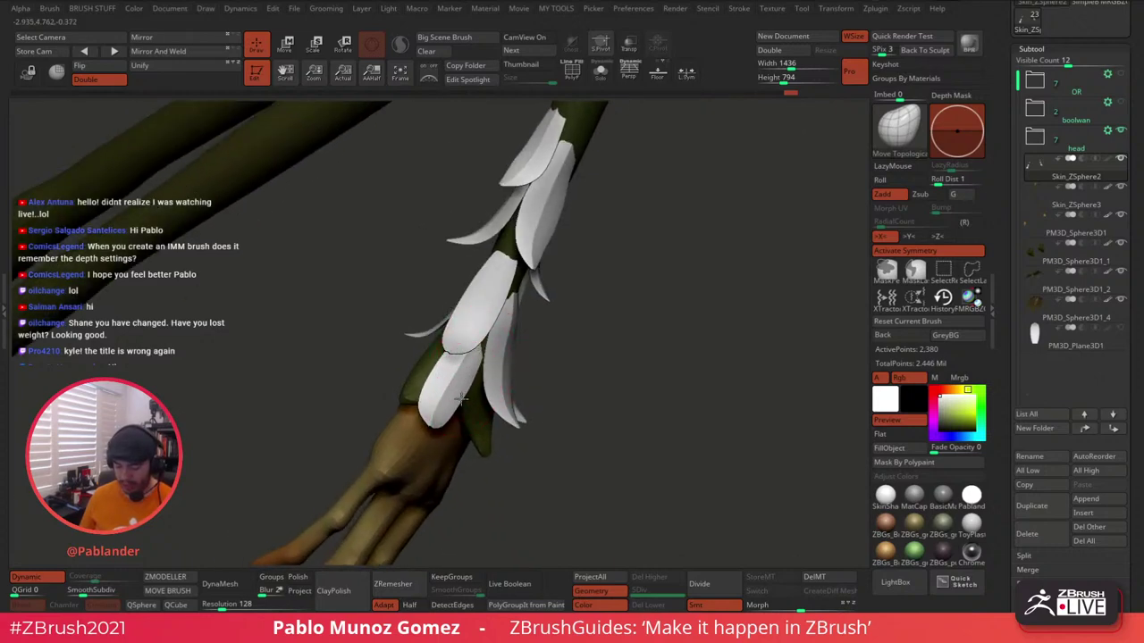
right_click_drag(557, 332, 552, 286)
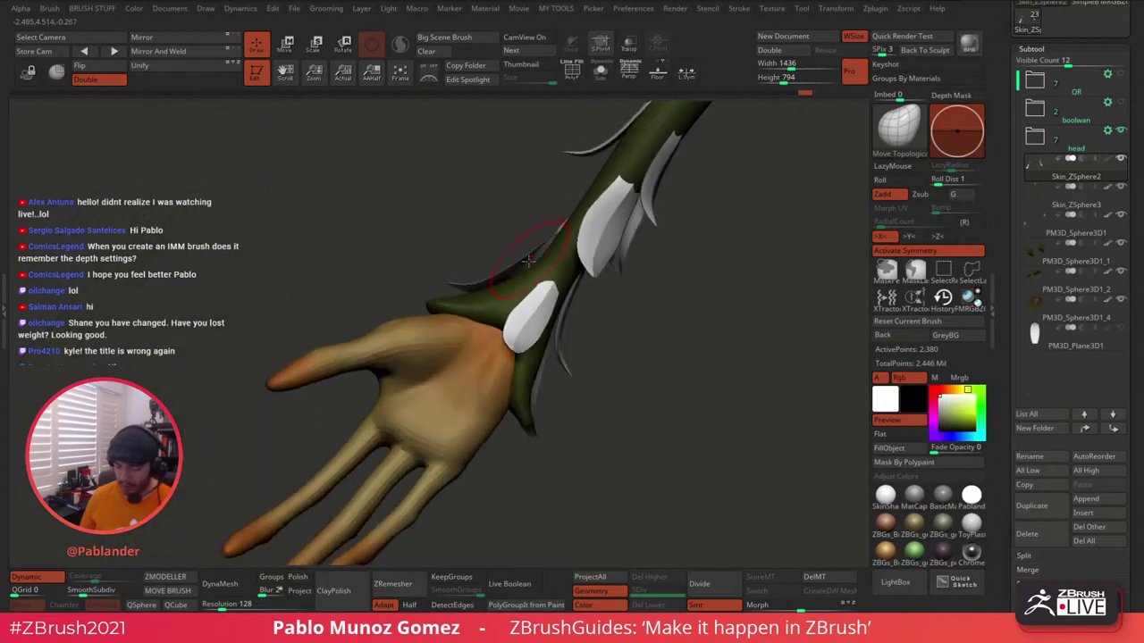
Pull the small leaves on the upper forearm out from the sleeve surface and bend their tips outward.
right_click_drag(604, 254, 554, 252)
key("space")
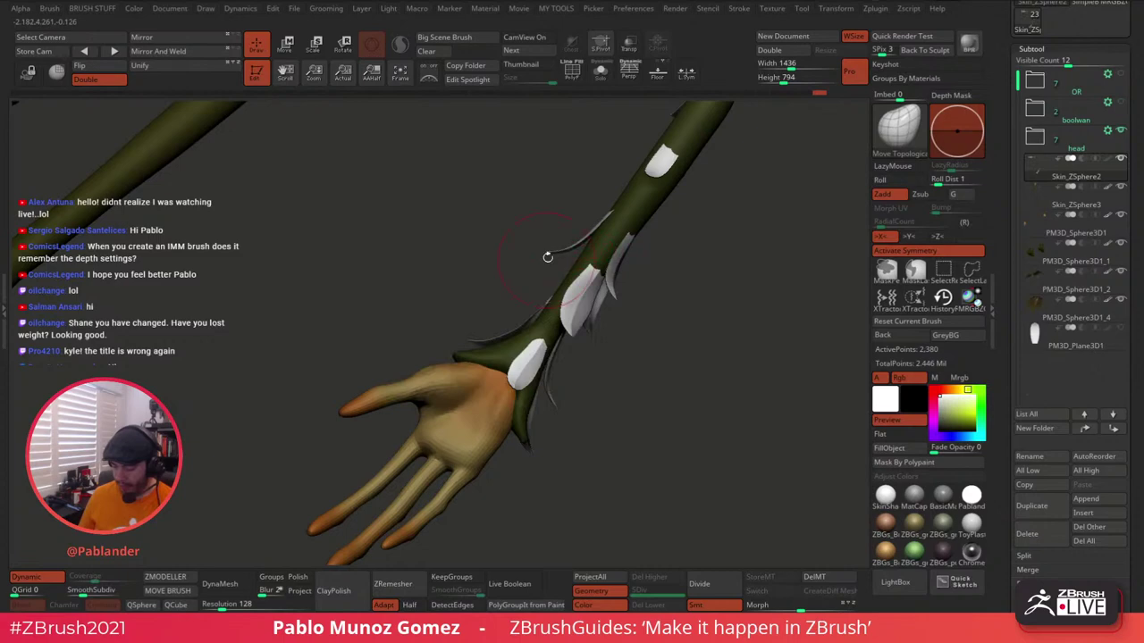
right_click_drag(643, 273, 612, 253)
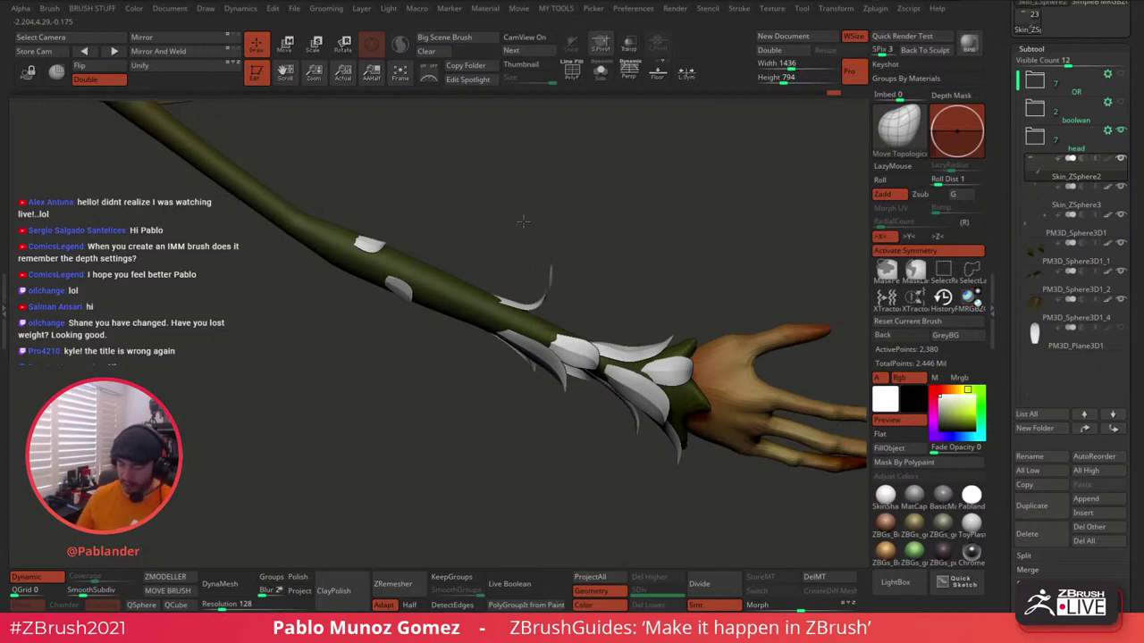
mouse_move(523, 222)
left_mouse_down()
mouse_move(474, 229)
mouse_move(585, 250)
mouse_move(608, 315)
mouse_move(599, 276)
mouse_move(559, 264)
mouse_move(599, 305)
mouse_move(574, 303)
left_mouse_up()
left_click_drag(672, 339, 646, 268)
mouse_move(368, 254)
left_mouse_down()
mouse_move(401, 284)
mouse_move(383, 222)
mouse_move(353, 208)
left_mouse_up()
mouse_move(429, 166)
left_mouse_down()
mouse_move(602, 191)
mouse_move(617, 182)
left_mouse_up()
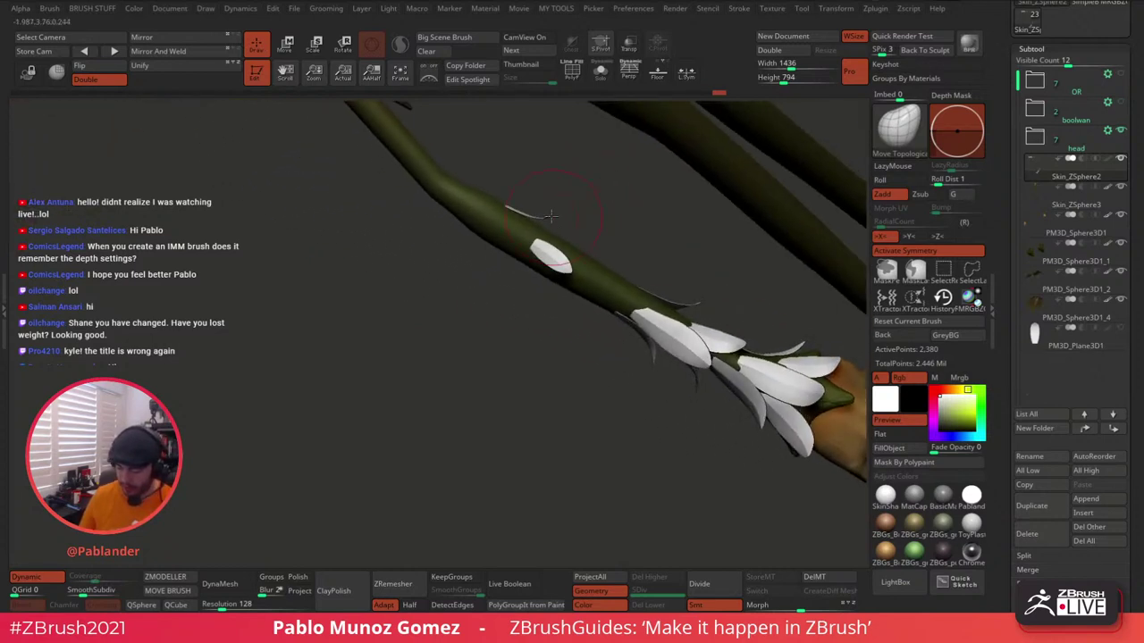
mouse_move(551, 217)
left_mouse_down()
mouse_move(582, 280)
mouse_move(630, 239)
mouse_move(758, 259)
mouse_move(712, 307)
mouse_move(686, 313)
mouse_move(635, 301)
mouse_move(649, 258)
mouse_move(669, 296)
mouse_move(608, 334)
mouse_move(611, 313)
left_mouse_up()
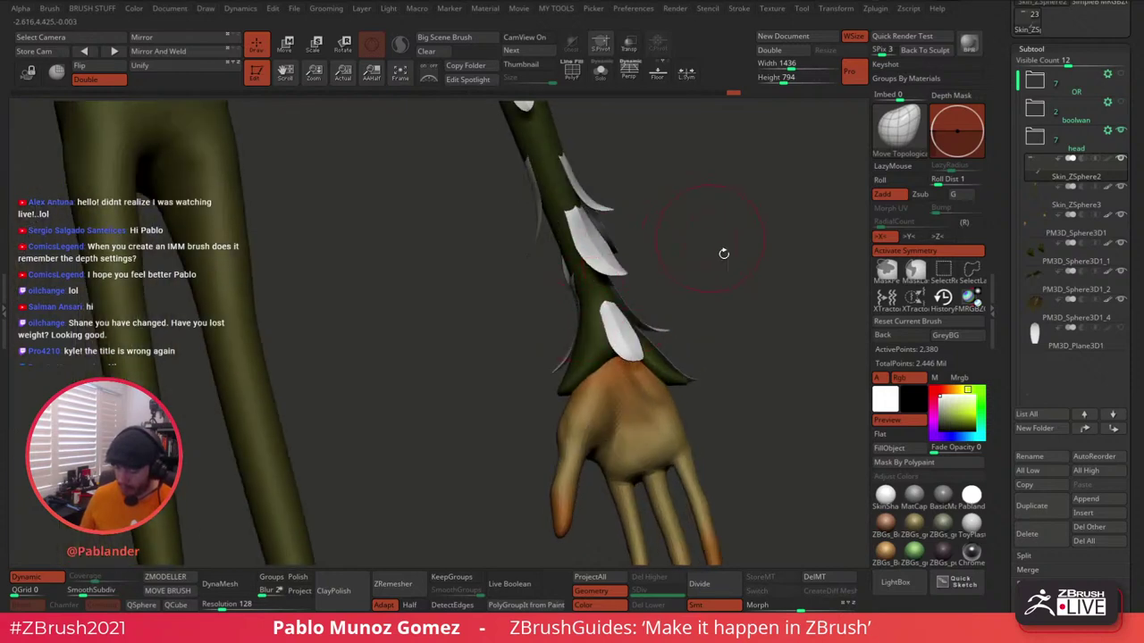
Turn on the painted color of the forearm-leaf subtool and review the leaves on the whole figure.
left_click_drag(723, 253, 756, 239)
left_click_drag(750, 360, 748, 351)
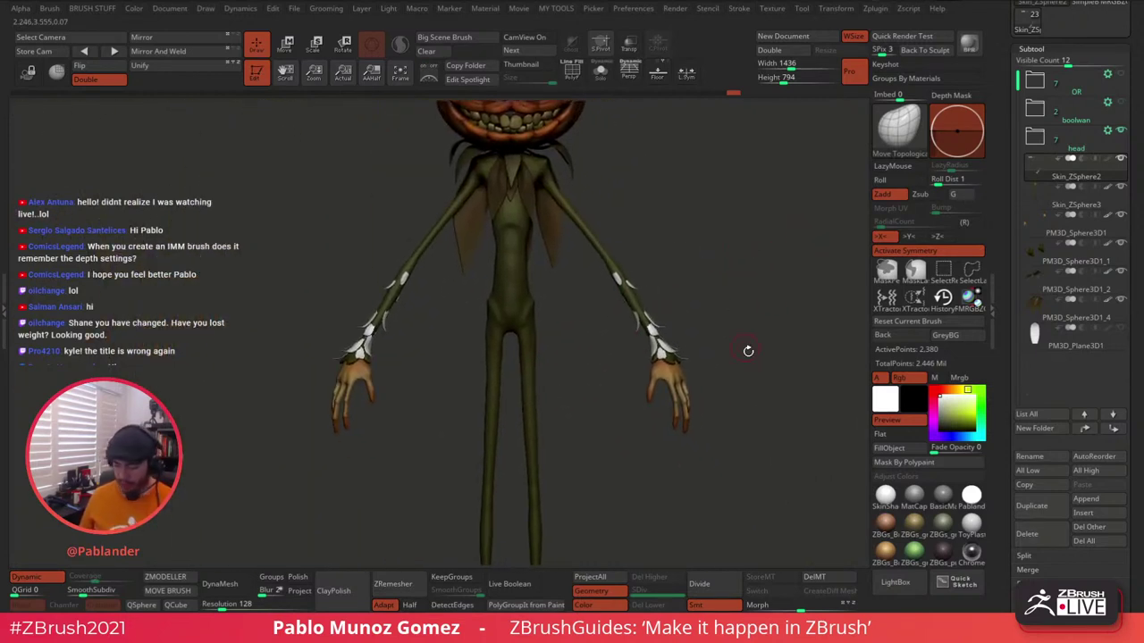
left_click(1108, 159)
mouse_move(721, 310)
left_mouse_down()
mouse_move(694, 259)
mouse_move(706, 286)
mouse_move(674, 349)
mouse_move(701, 336)
mouse_move(713, 383)
mouse_move(742, 371)
mouse_move(724, 396)
mouse_move(750, 270)
mouse_move(700, 267)
mouse_move(713, 301)
left_mouse_up()
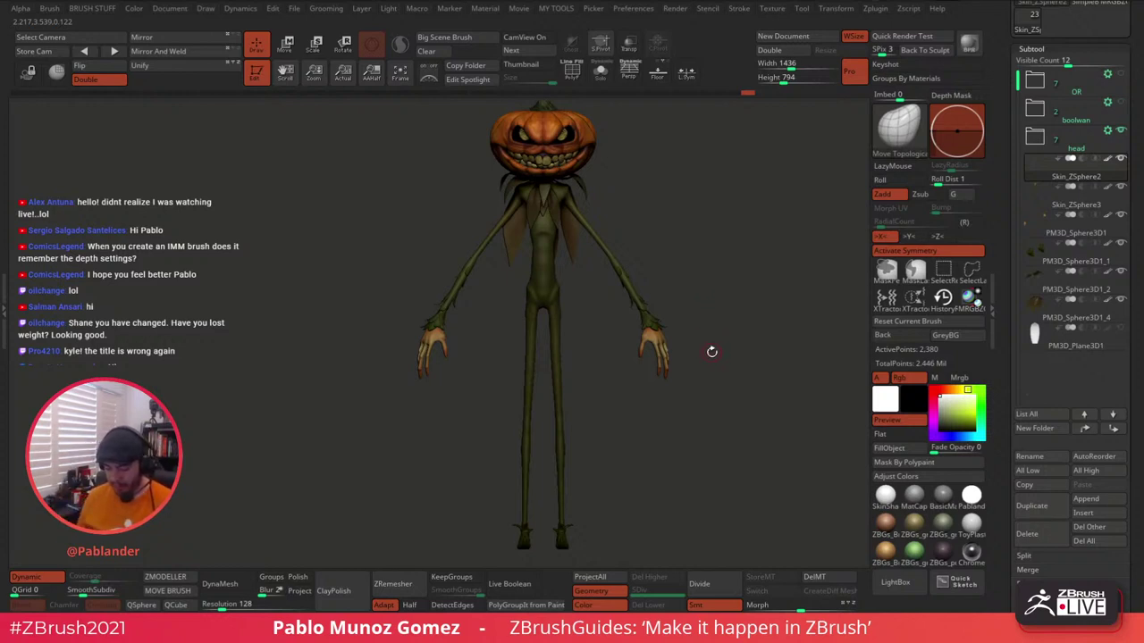
left_click_drag(729, 340, 707, 286)
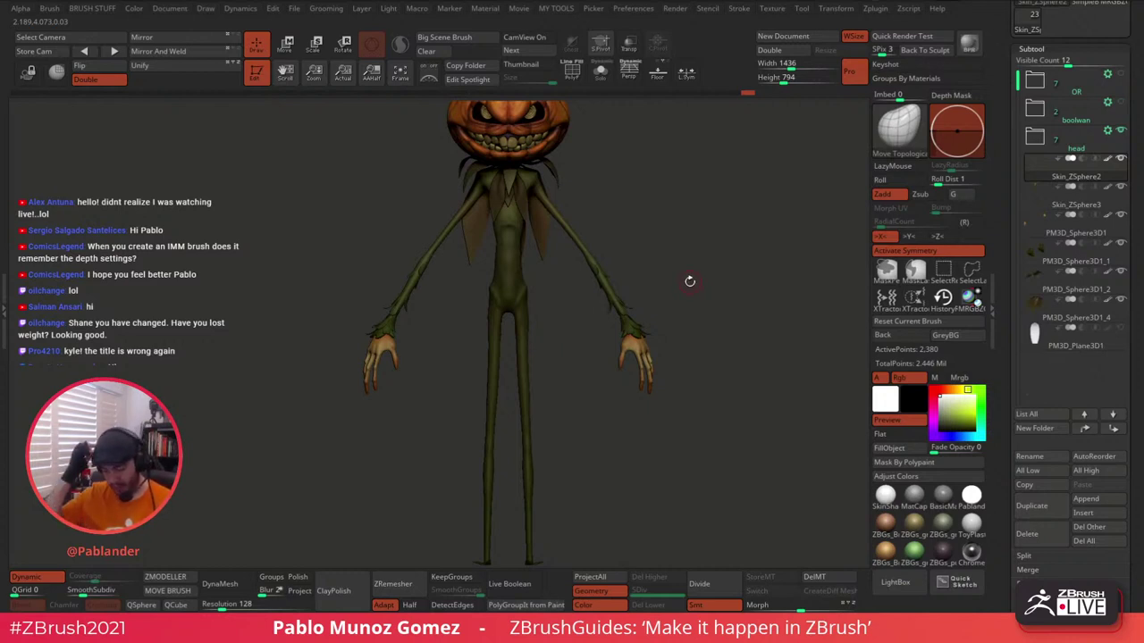
mouse_move(681, 267)
left_mouse_down()
mouse_move(700, 291)
mouse_move(677, 275)
mouse_move(652, 298)
mouse_move(683, 295)
mouse_move(677, 271)
mouse_move(677, 296)
mouse_move(648, 290)
mouse_move(670, 278)
left_mouse_up()
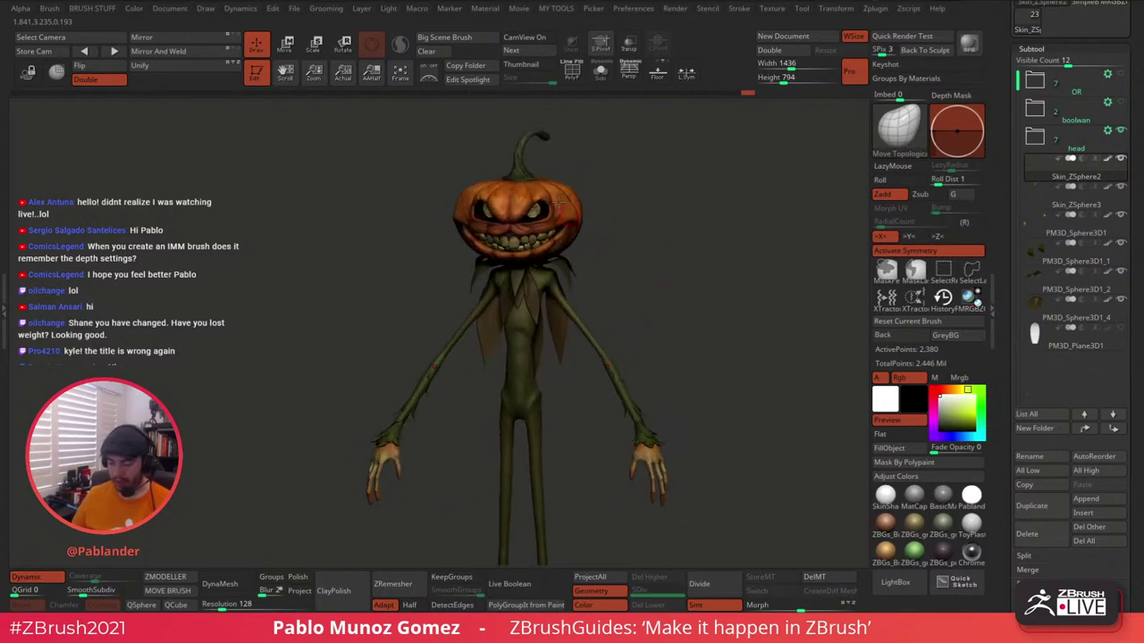
Select the pumpkin's stem subtool and subtly reshape the middle of its curve with the Move Topological brush.
left_click_drag(559, 202, 555, 251, "alt")
left_click_drag(582, 339, 567, 308, "alt")
left_click(534, 179, "alt")
left_click_drag(581, 204, 515, 414, "alt")
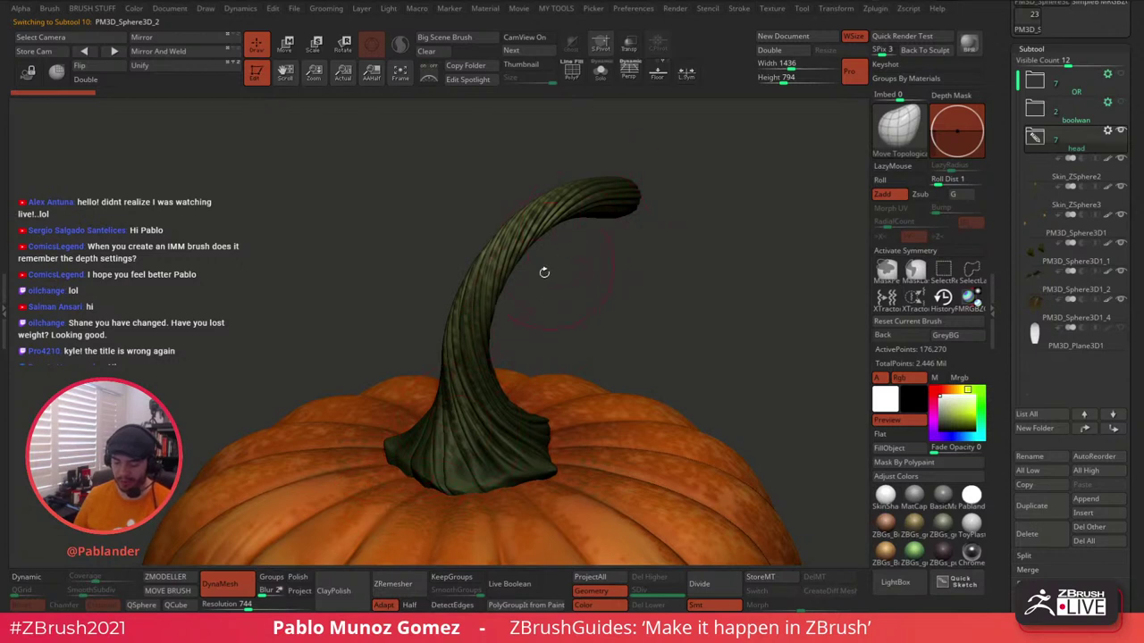
left_click_drag(479, 316, 512, 316)
key("ctrl+z")
left_click_drag(577, 283, 569, 294)
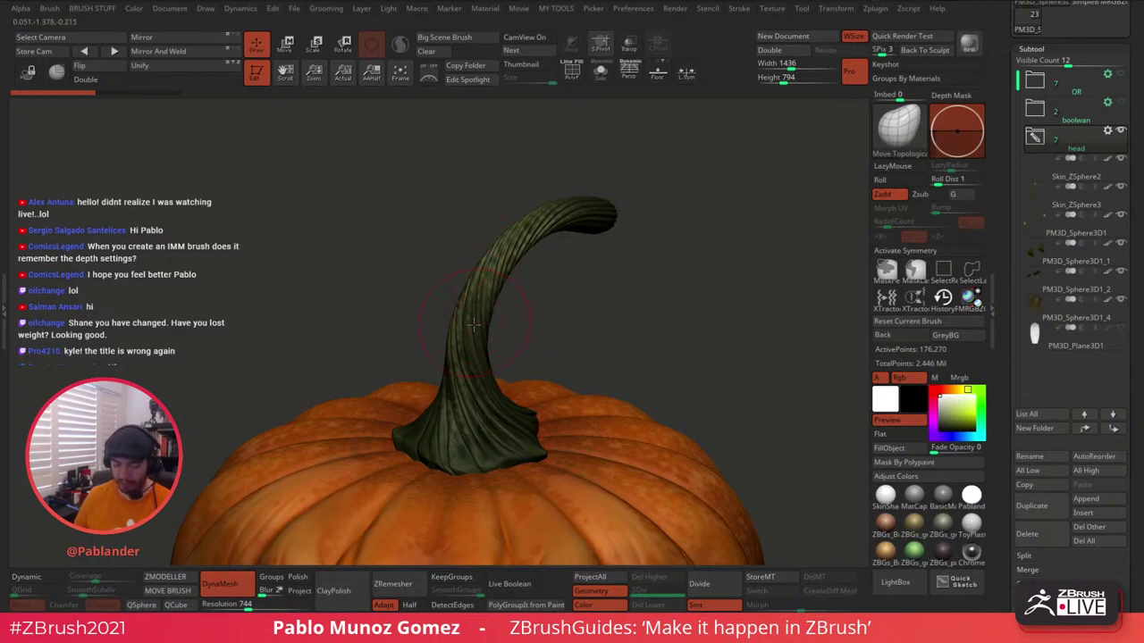
key("shift")
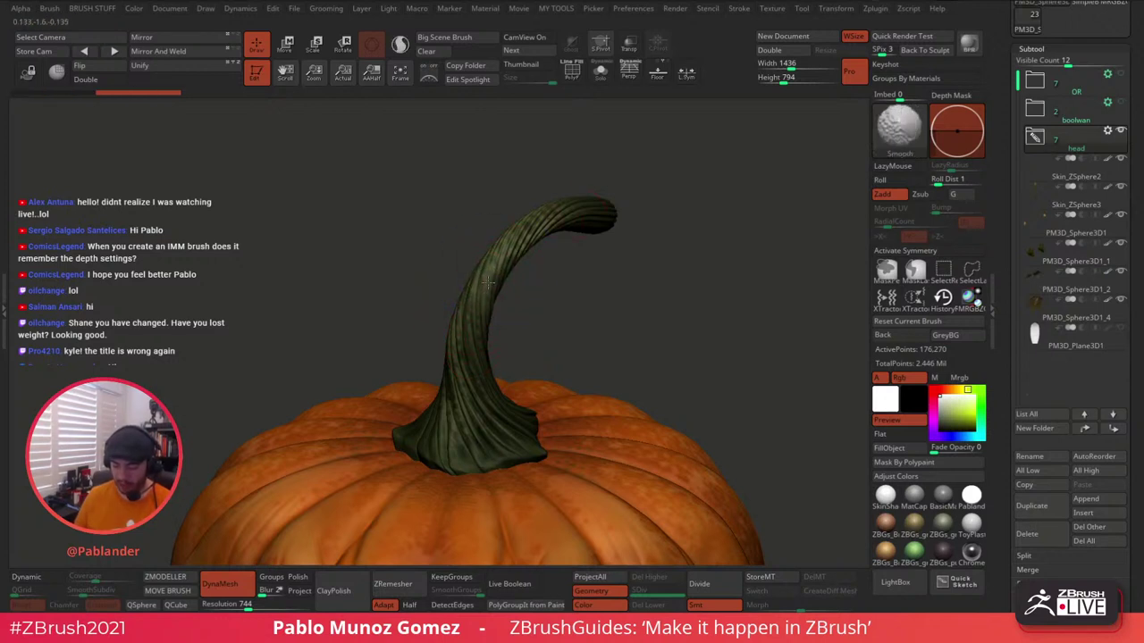
Make the Skin_ZSphere3 subtool active and choose the CurveTube brush.
mouse_move(594, 309)
left_mouse_down("alt")
mouse_move(666, 216)
mouse_move(695, 247)
mouse_move(709, 318)
mouse_move(604, 256)
mouse_move(664, 279)
left_mouse_up("alt")
left_click_drag(675, 323, 555, 366, "alt")
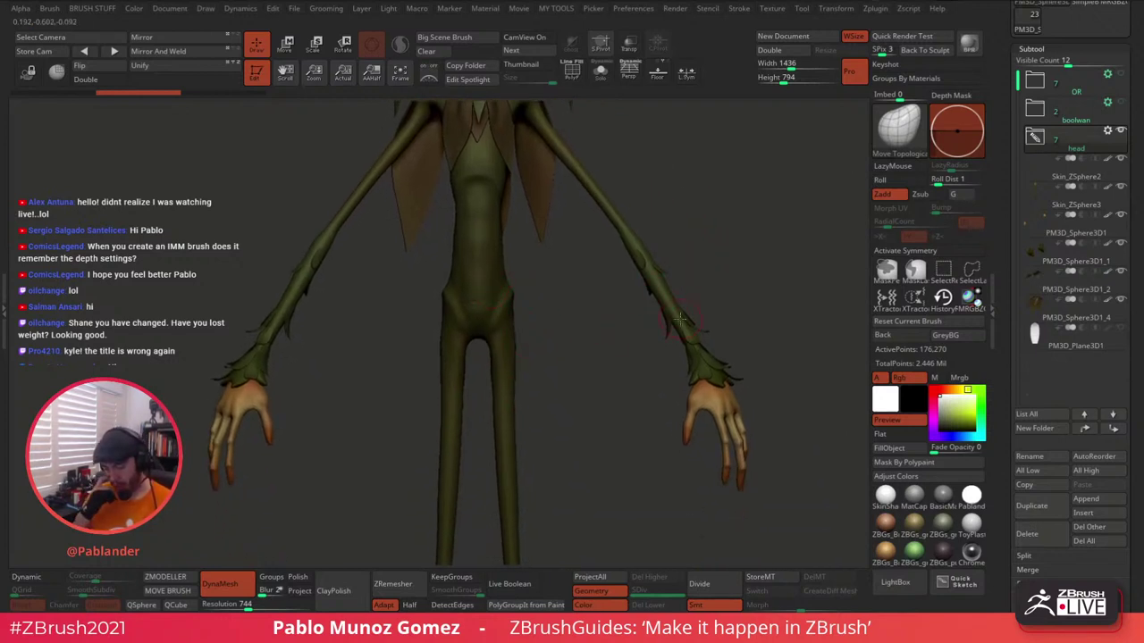
left_click_drag(585, 370, 585, 409, "alt")
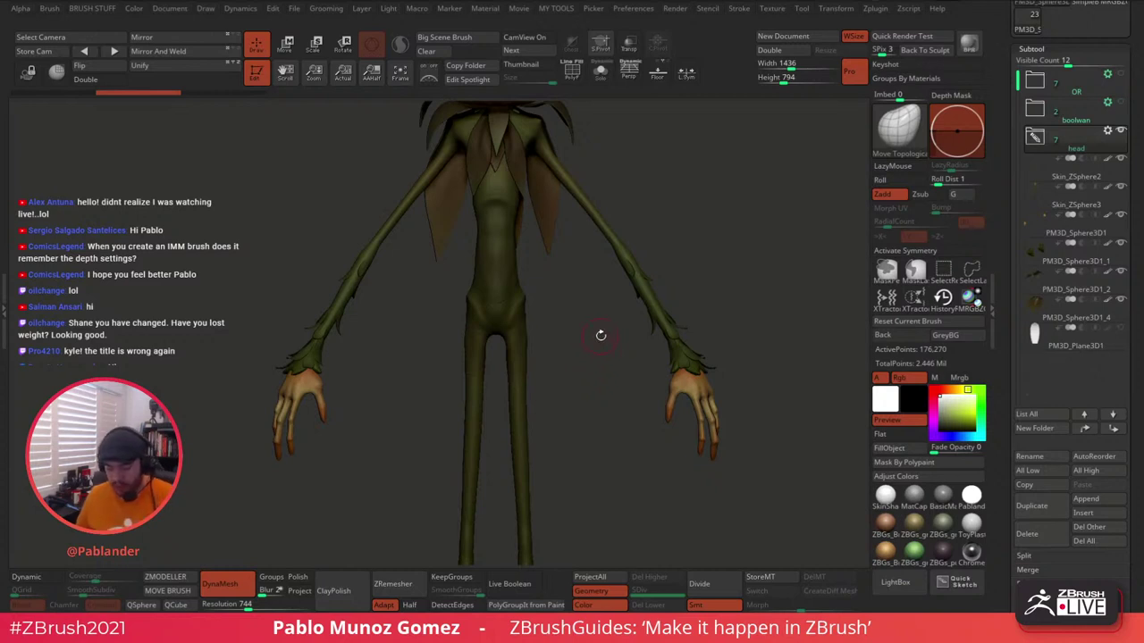
left_click_drag(794, 307, 798, 294)
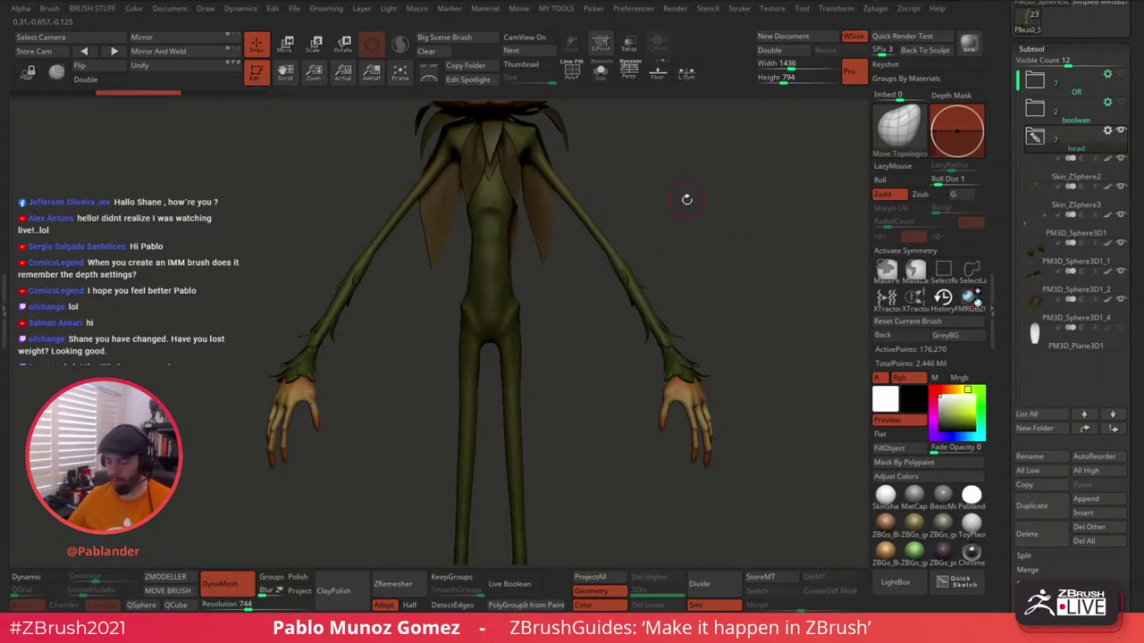
left_click_drag(721, 191, 738, 174, "alt")
key("shift")
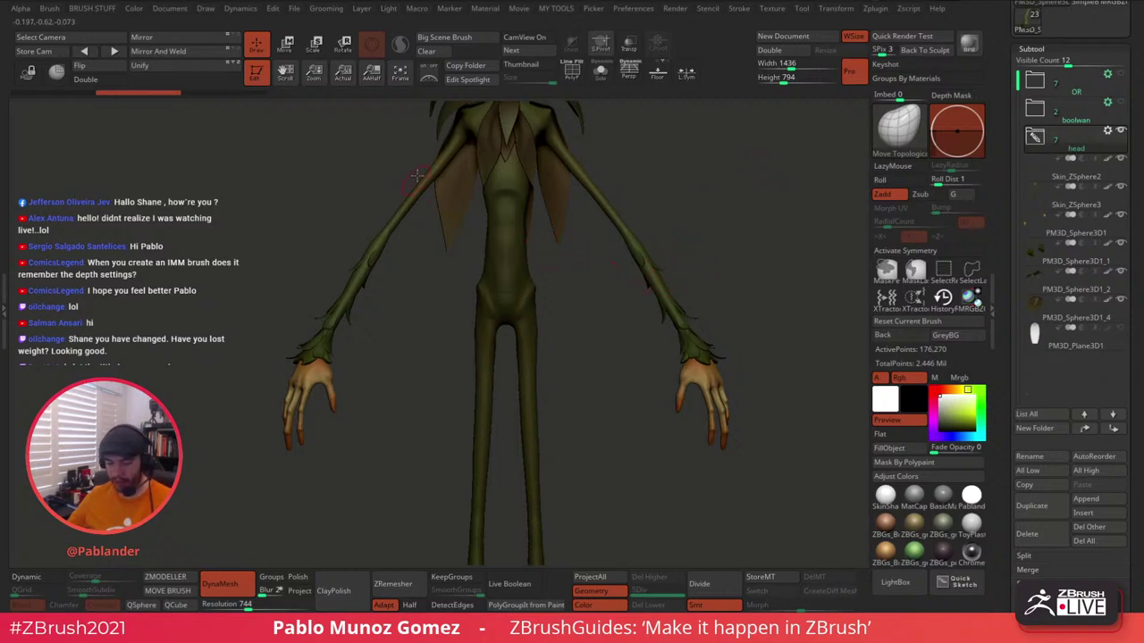
left_click(1076, 205)
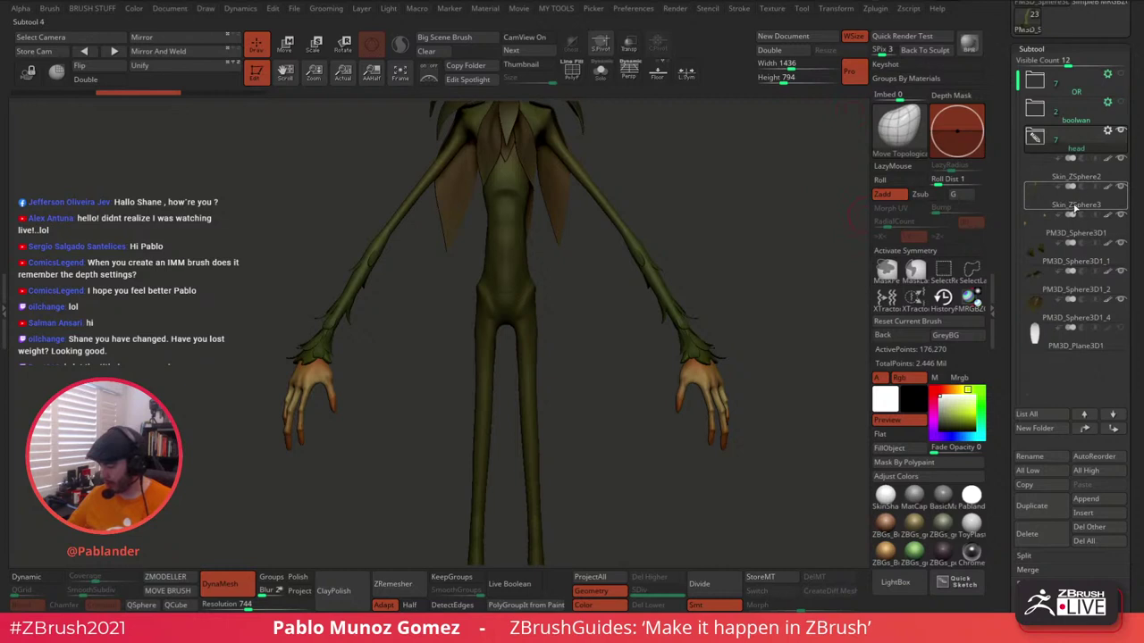
key("b")
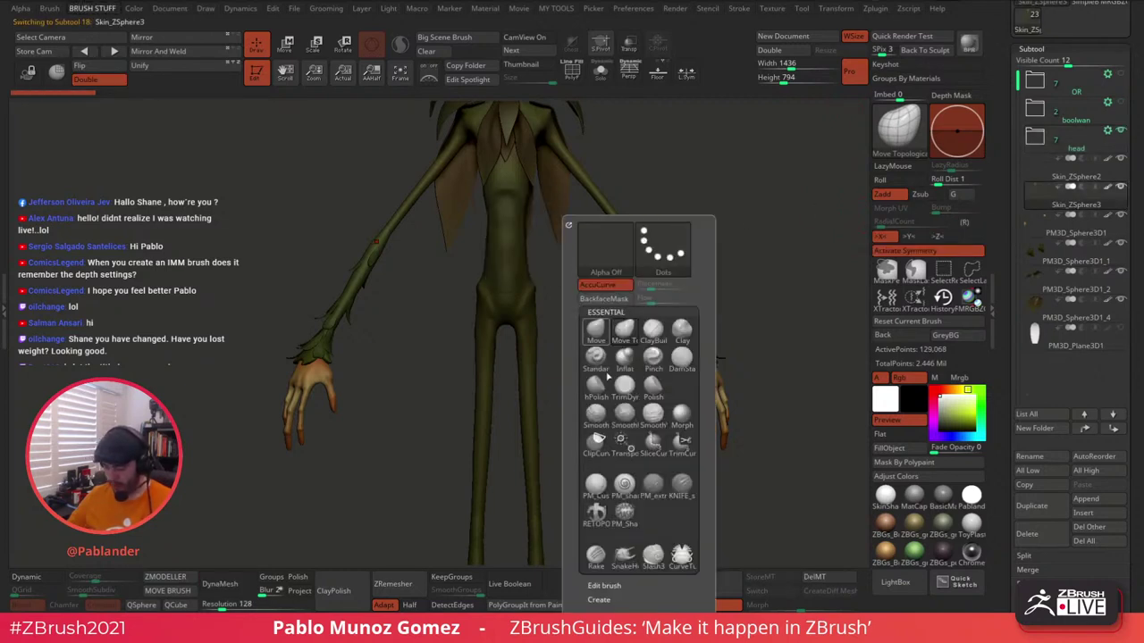
left_click(683, 559)
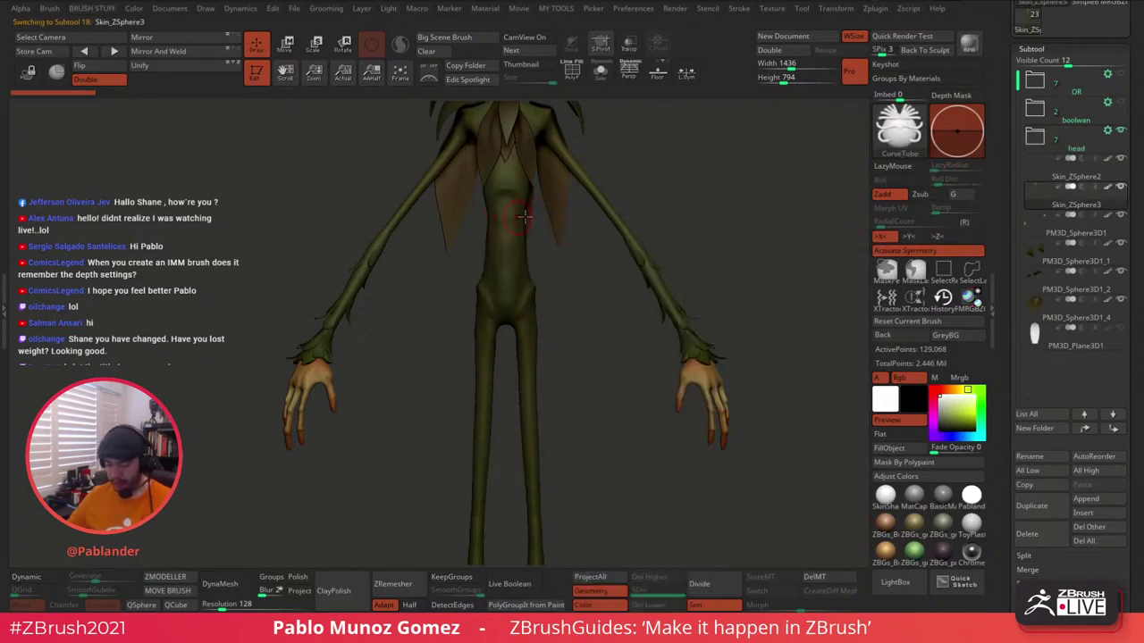
Reduce the Draw Size to 44 and try drawing a curve tube on the lower torso.
key("space")
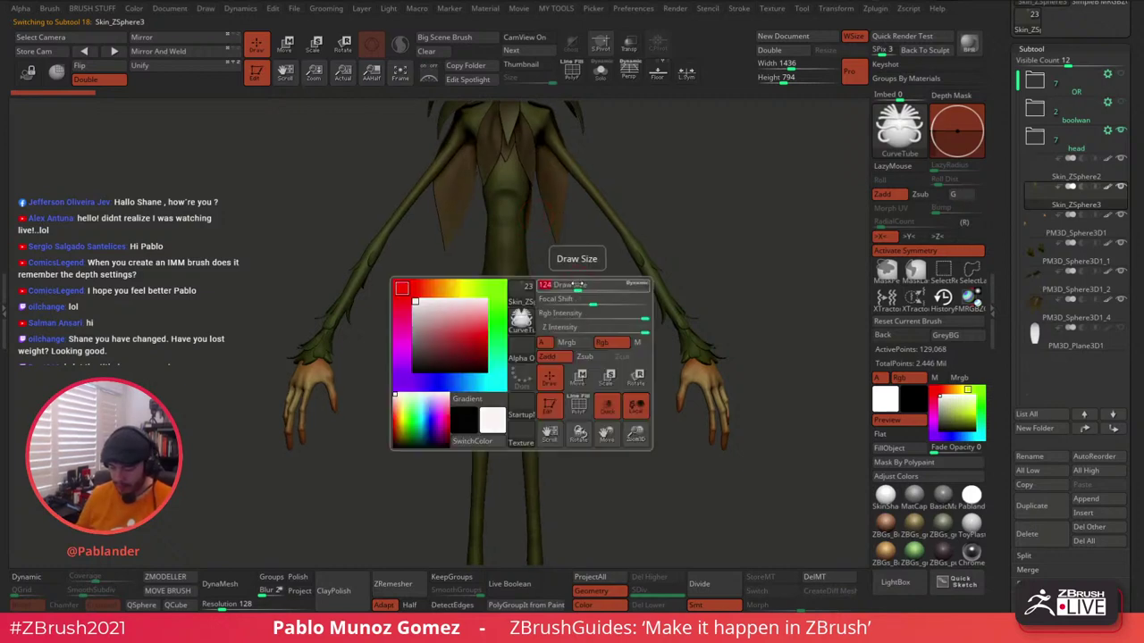
key("space")
mouse_move(569, 283)
left_mouse_down()
mouse_move(538, 285)
mouse_move(558, 396)
mouse_move(570, 407)
left_mouse_up()
mouse_move(592, 313)
left_mouse_down()
mouse_move(554, 319)
mouse_move(571, 358)
left_mouse_up()
key("ctrl+z")
Reduce the CurveTube Draw Size further and test it with a curled tube over the hip, undoing the test tube.
key("space")
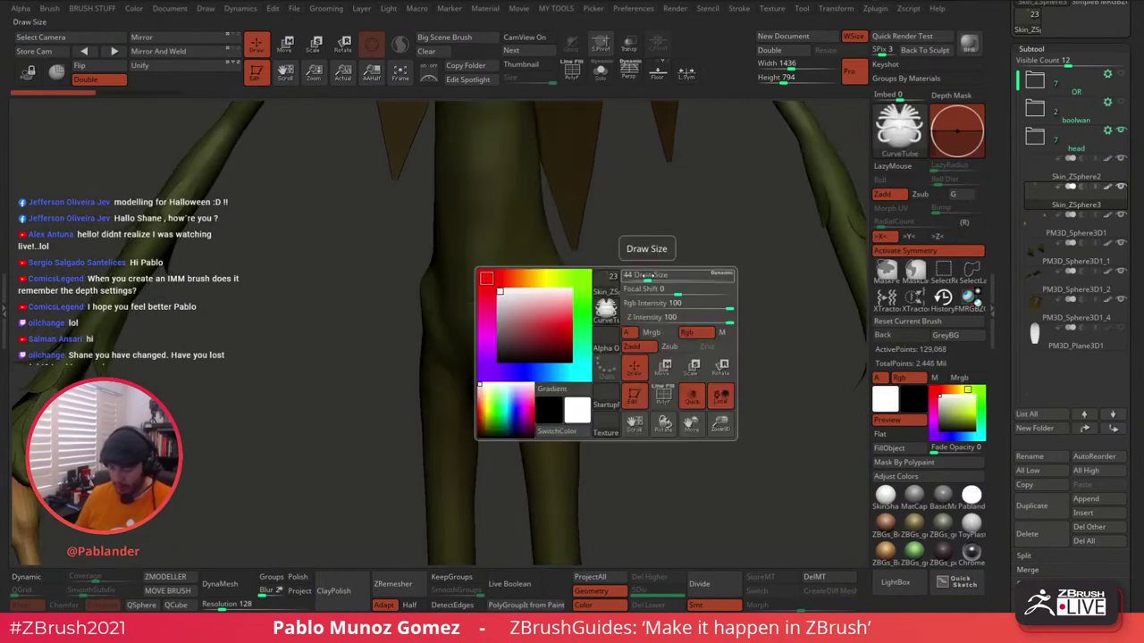
left_click_drag(648, 276, 610, 272)
mouse_move(535, 310)
left_mouse_down()
mouse_move(565, 300)
mouse_move(562, 350)
mouse_move(541, 309)
mouse_move(563, 369)
left_mouse_up()
key("ctrl+z")
key("space")
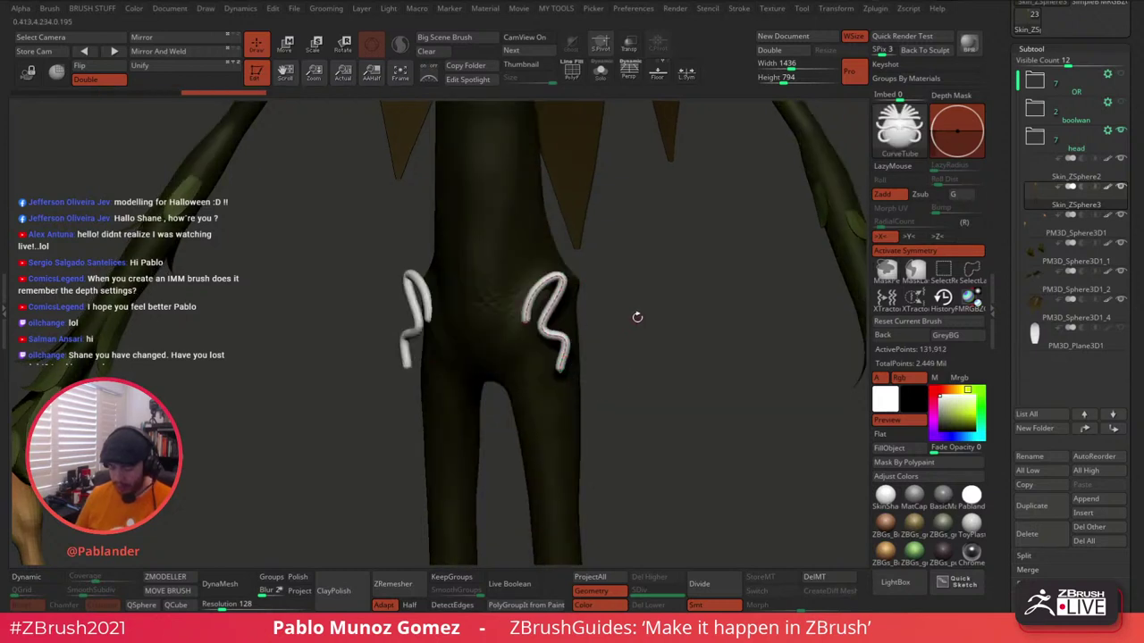
key("ctrl+z")
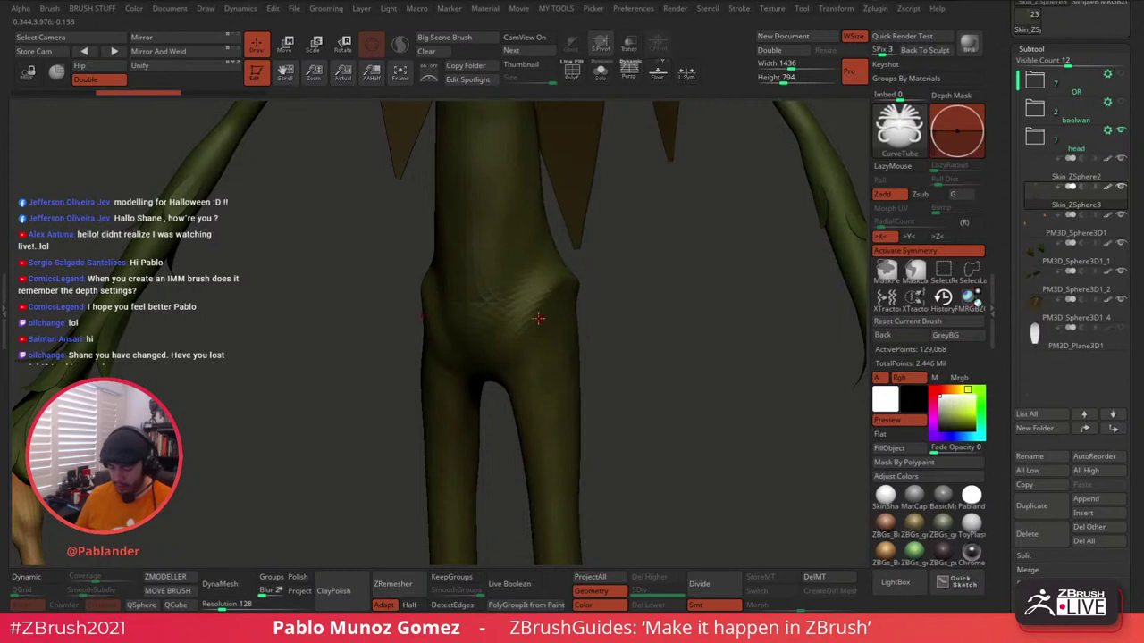
Try drawing a thin wavy curve tube from the hip down to the thigh and undo it.
mouse_move(538, 315)
left_mouse_down()
mouse_move(556, 308)
mouse_move(561, 381)
left_mouse_up()
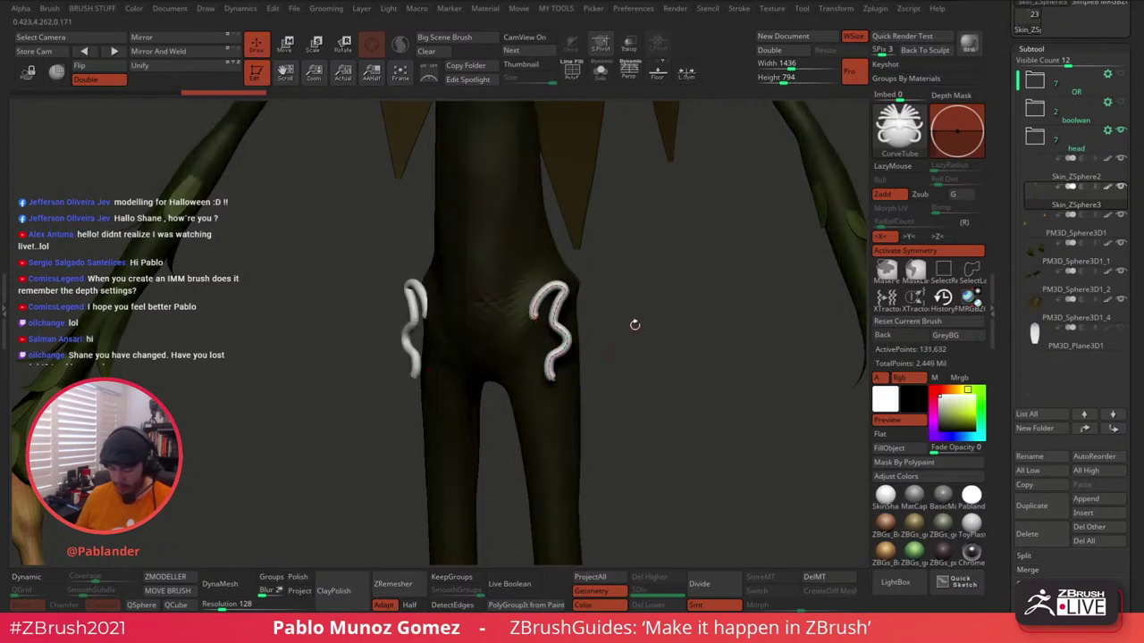
key("ctrl+z")
left_click_drag(667, 273, 646, 313)
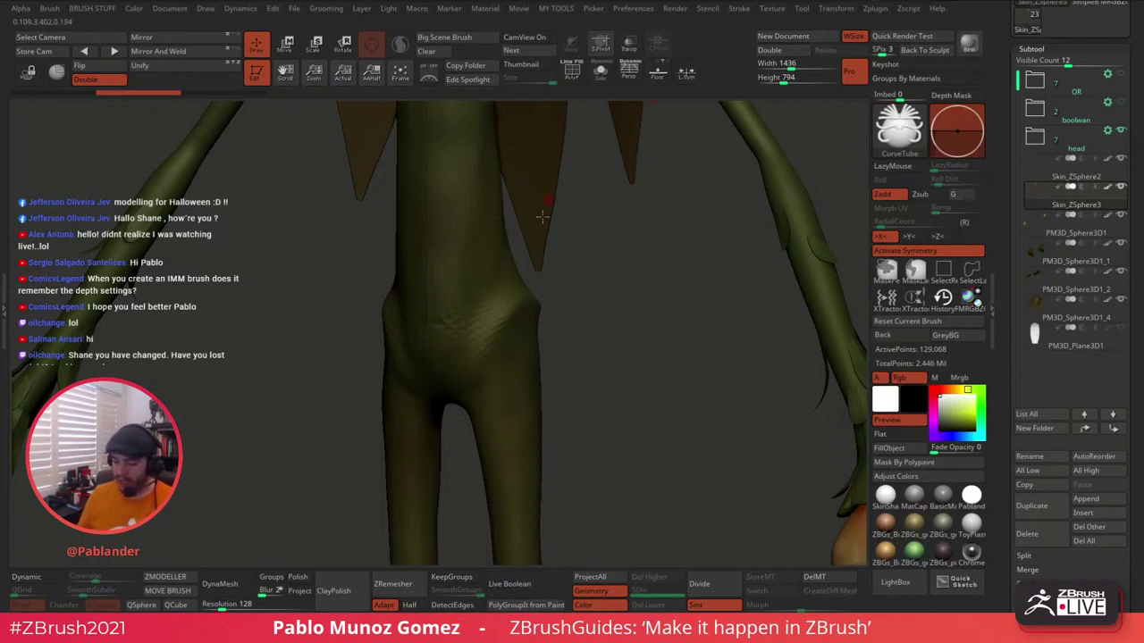
Try drawing a wavy curve tube from the hip out into the empty space beside the body, and undo it.
left_click_drag(622, 299, 617, 284, "alt")
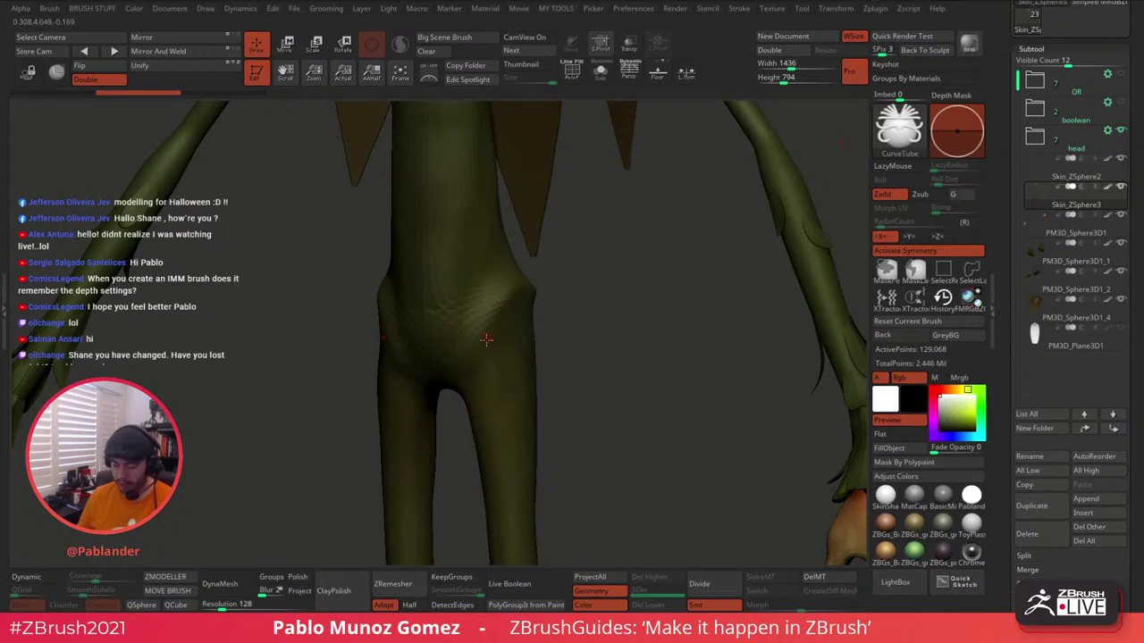
mouse_move(486, 338)
left_mouse_down()
mouse_move(551, 277)
mouse_move(643, 267)
mouse_move(658, 308)
left_mouse_up()
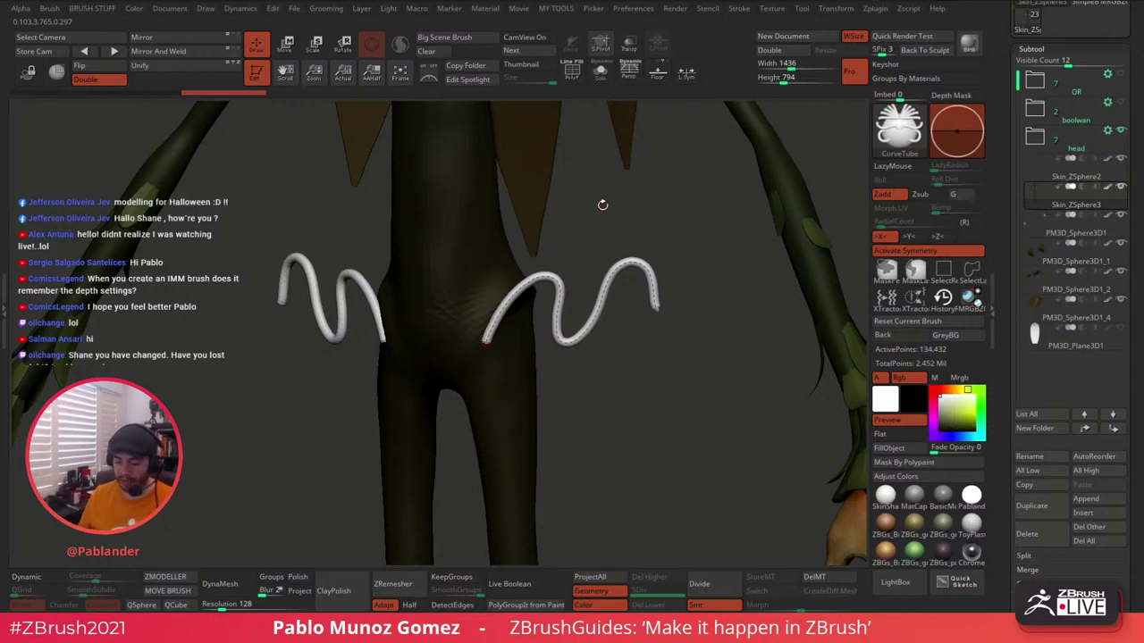
key("ctrl+z")
Try drawing a long winding curve tube from the lower torso past the hip, check its depth from the side, and undo it.
left_click_drag(453, 276, 493, 255)
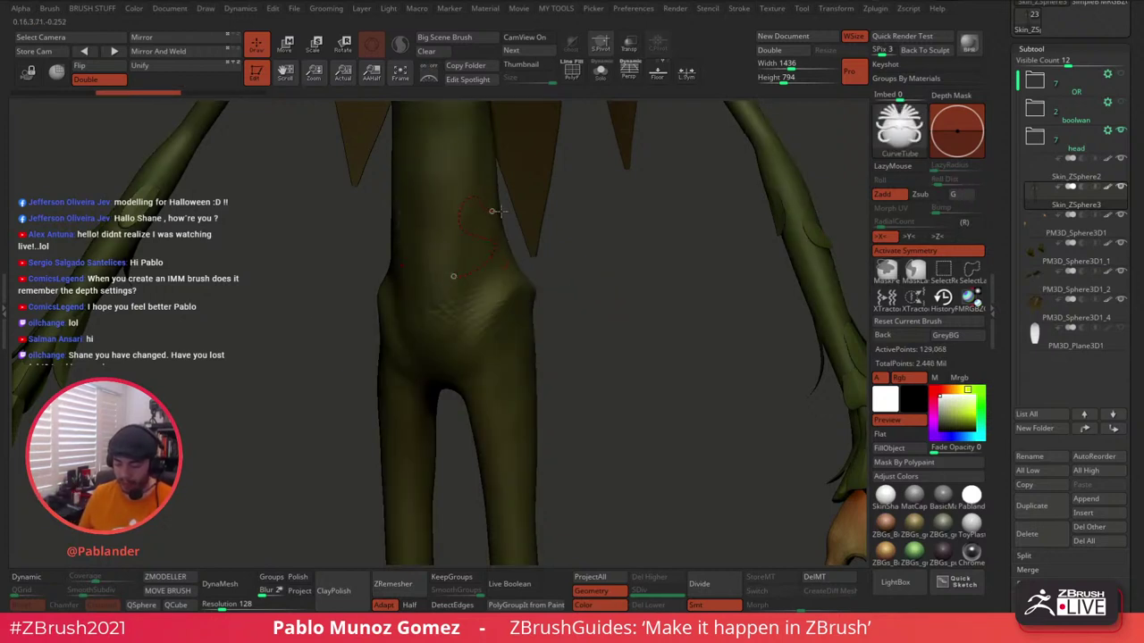
left_click_drag(500, 211, 518, 250)
left_click_drag(489, 366, 563, 413)
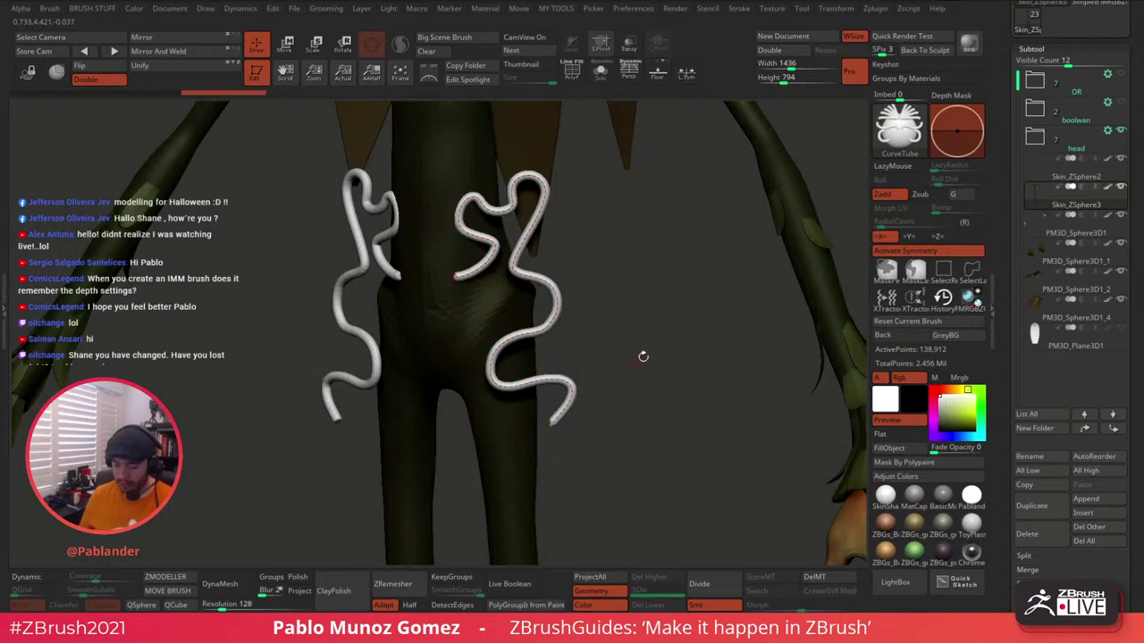
mouse_move(669, 314)
left_mouse_down()
mouse_move(645, 318)
mouse_move(684, 314)
left_mouse_up()
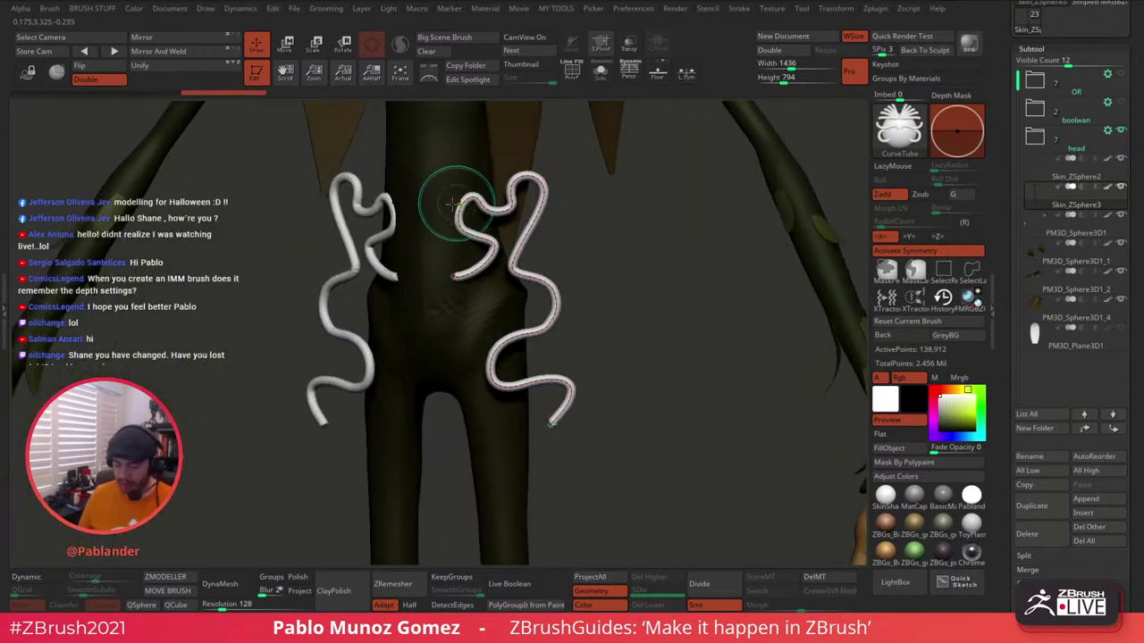
left_click_drag(643, 268, 703, 268)
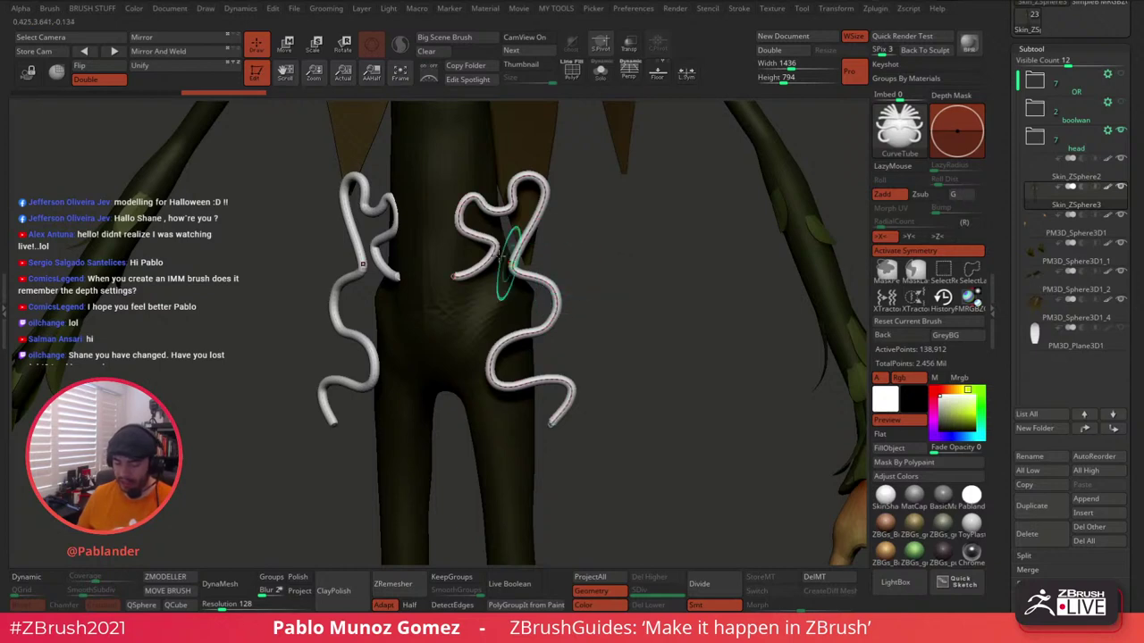
mouse_move(572, 268)
left_mouse_down()
mouse_move(621, 286)
mouse_move(585, 286)
left_mouse_up()
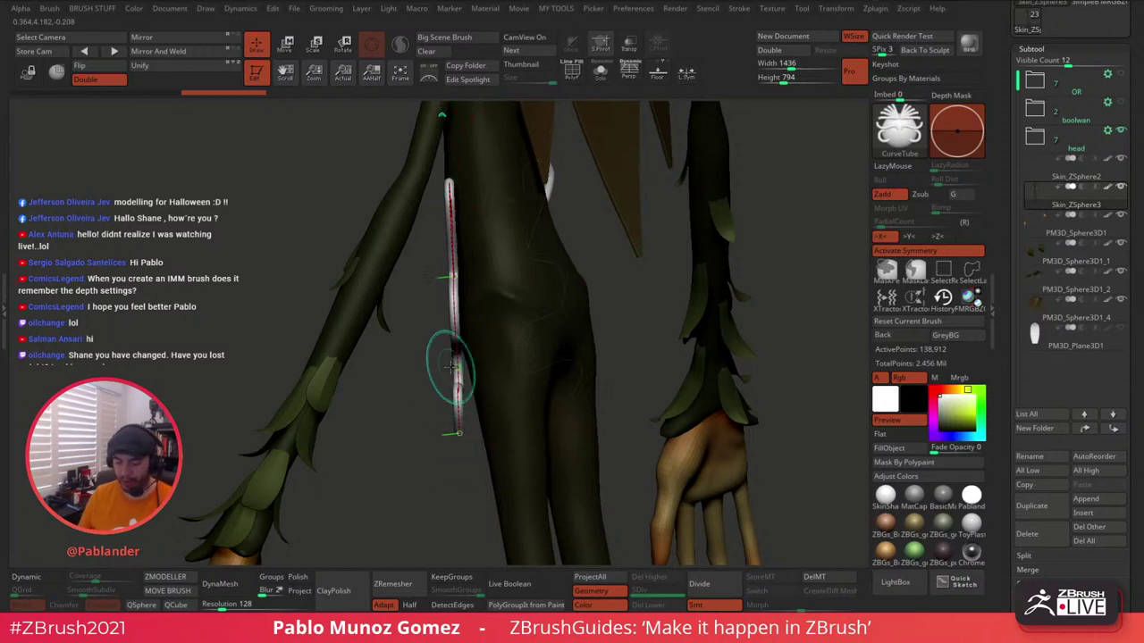
left_click(639, 279)
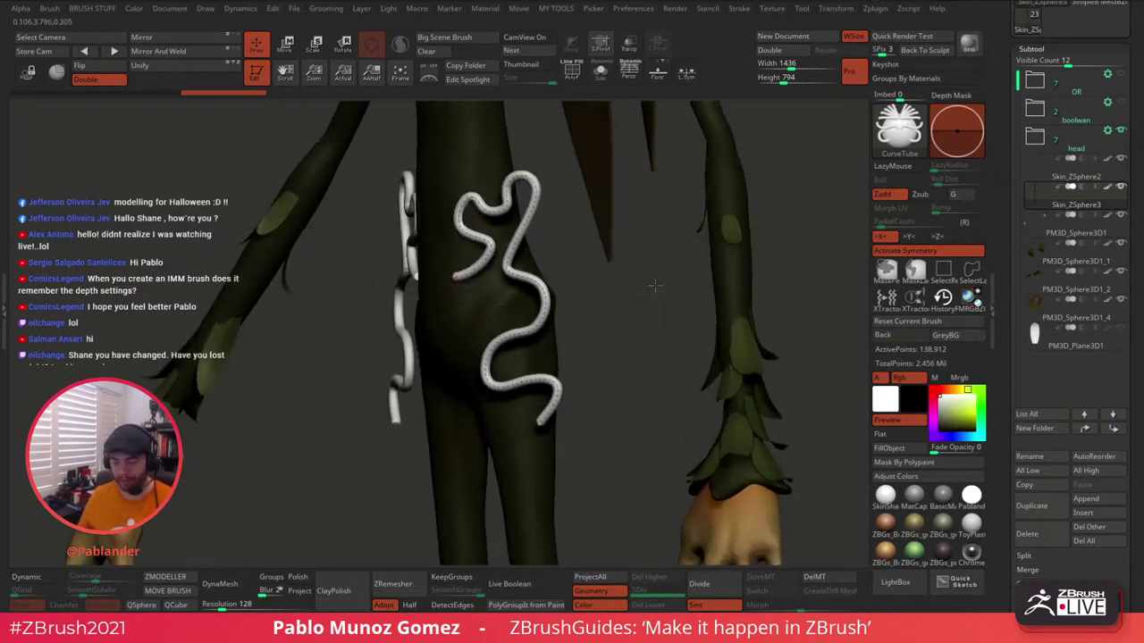
key("ctrl+z")
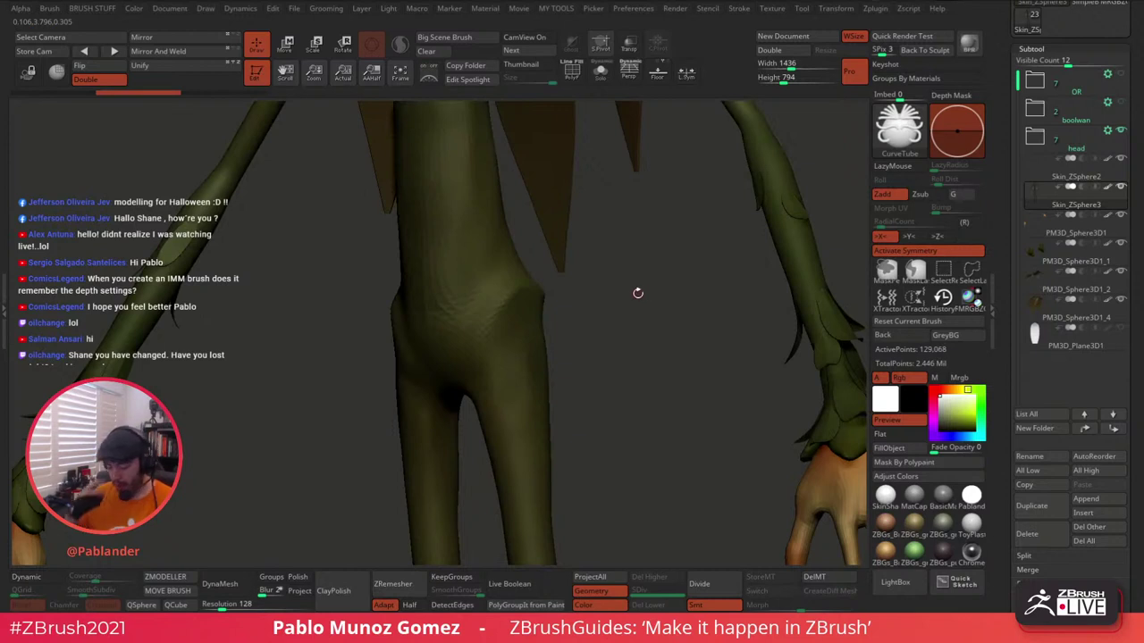
Set the Picker's depth mode to Cont Z.
left_click(594, 9)
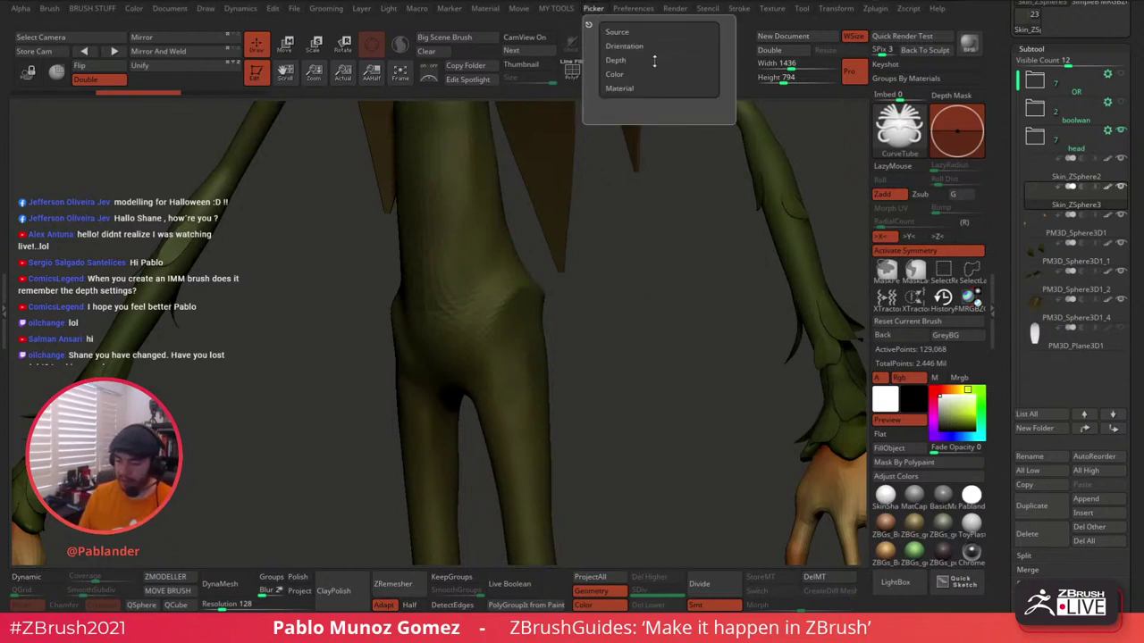
left_click(627, 63)
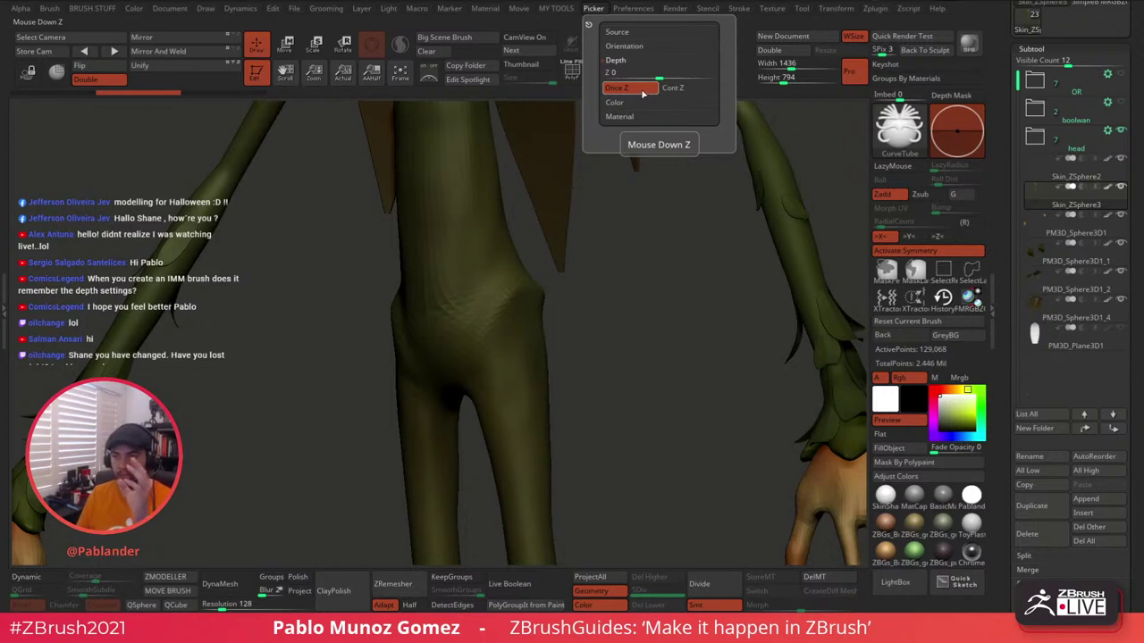
left_click(674, 89)
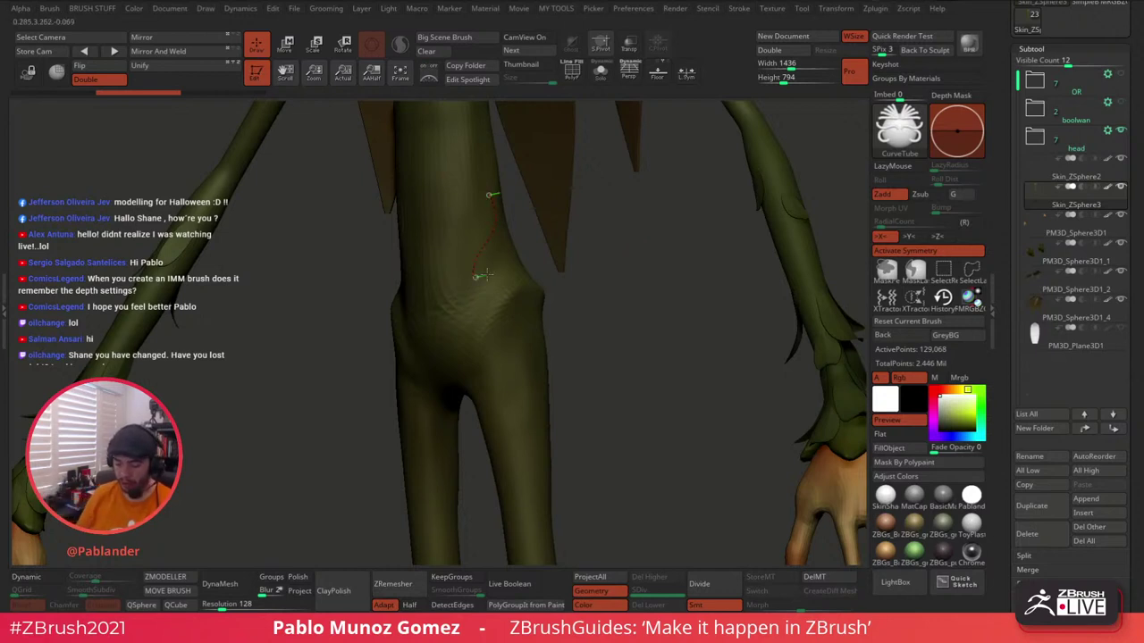
Test the depth setting with a wavy curve tube from the waist over the hip to the thigh, and undo it.
left_click_drag(530, 407, 529, 427)
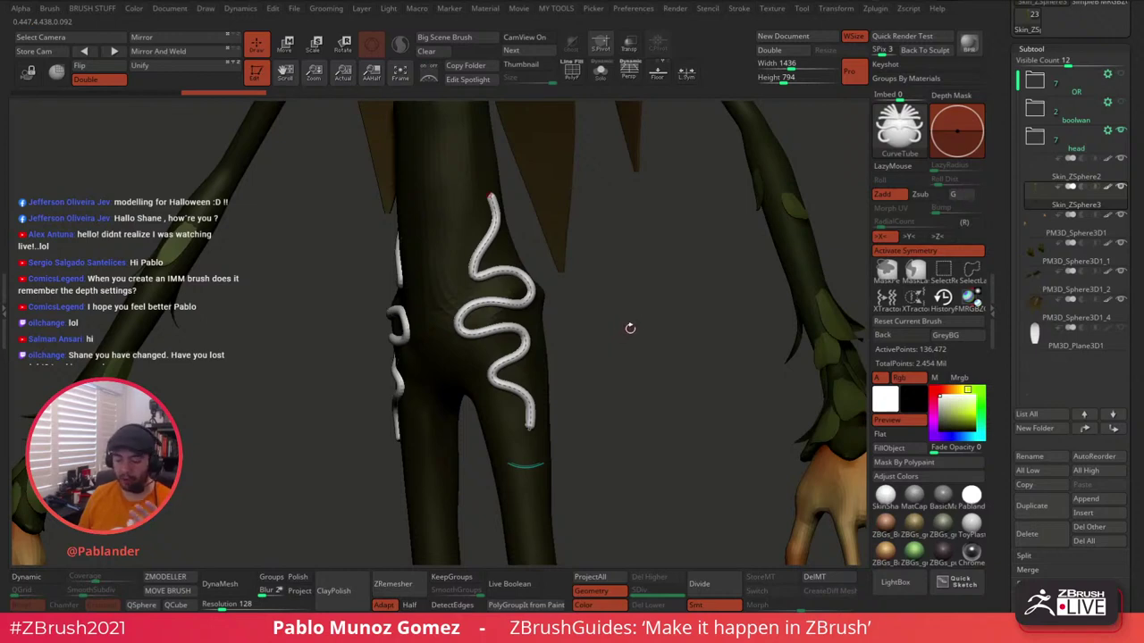
mouse_move(622, 319)
left_mouse_down()
mouse_move(671, 306)
mouse_move(564, 375)
mouse_move(640, 311)
mouse_move(640, 295)
left_mouse_up()
key("ctrl+z")
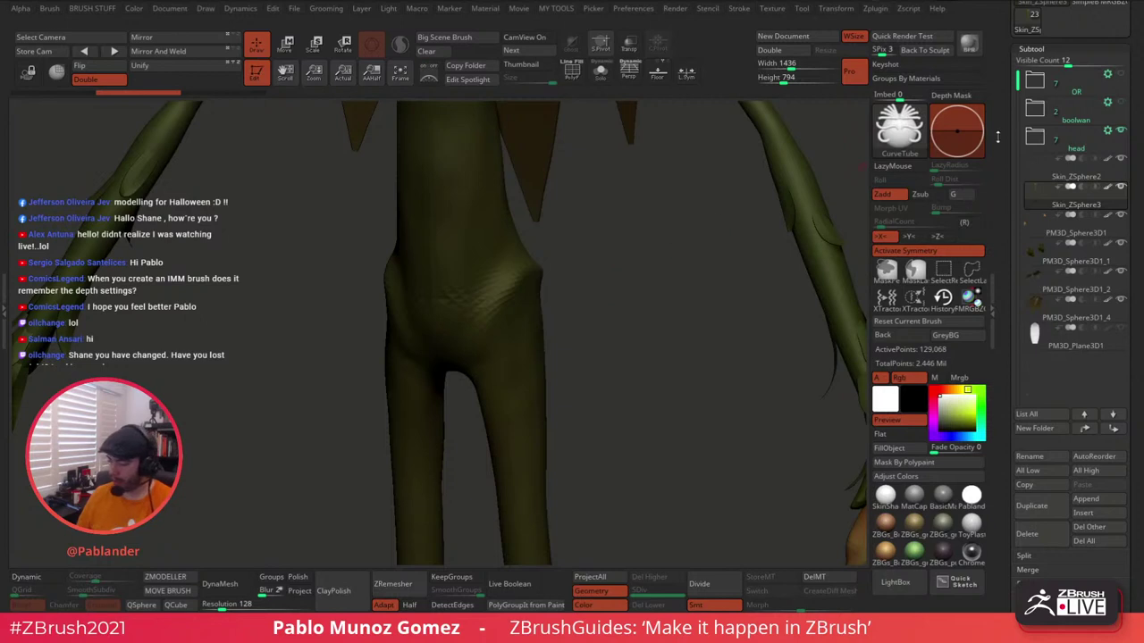
Try drawing a short curve tube on the lower torso above the hip from a rotated view, and undo it.
left_click_drag(999, 134, 999, 214)
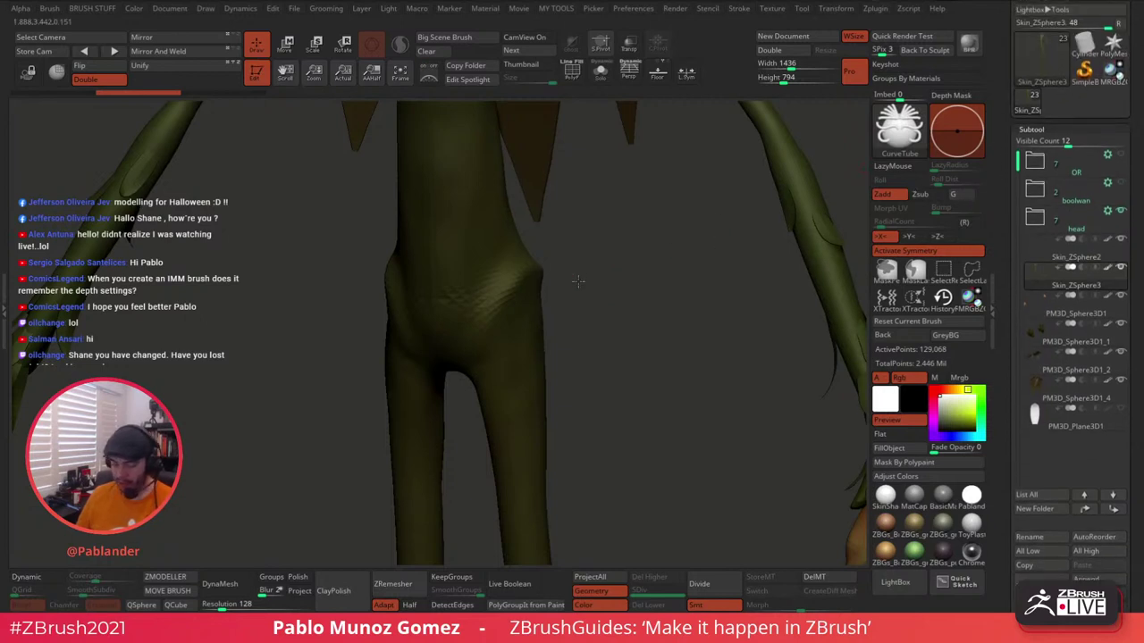
left_click_drag(670, 251, 646, 265)
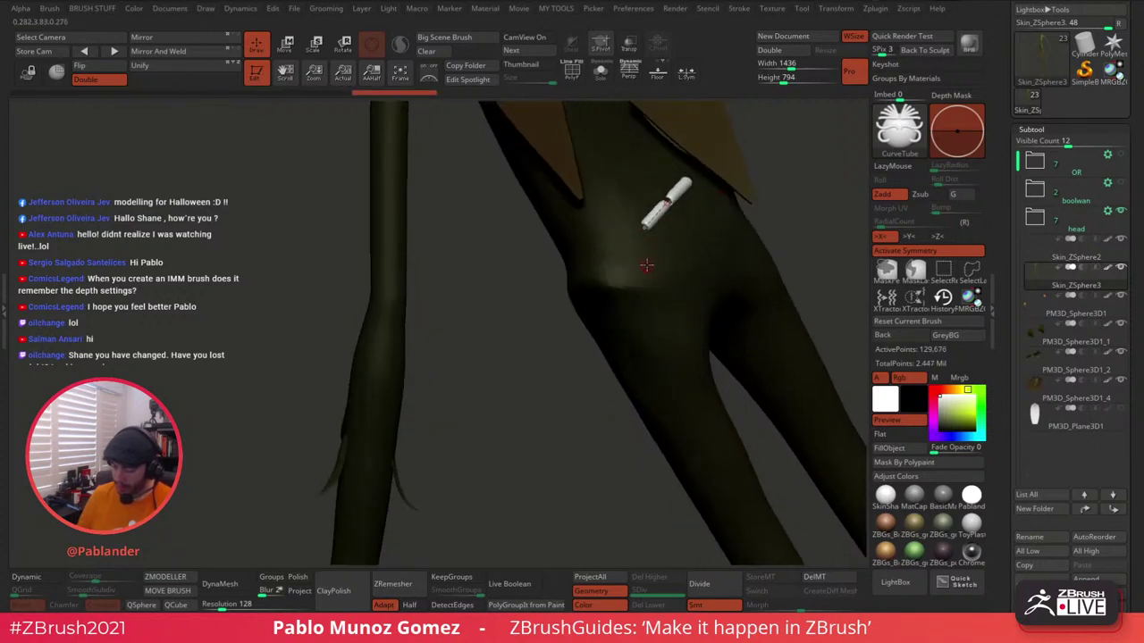
key("ctrl+z")
Isolate the Skin_ZSphere3 subtool with Solo mode around a closer view of the hips.
right_click_drag(658, 236, 602, 286, "alt")
left_click(601, 73)
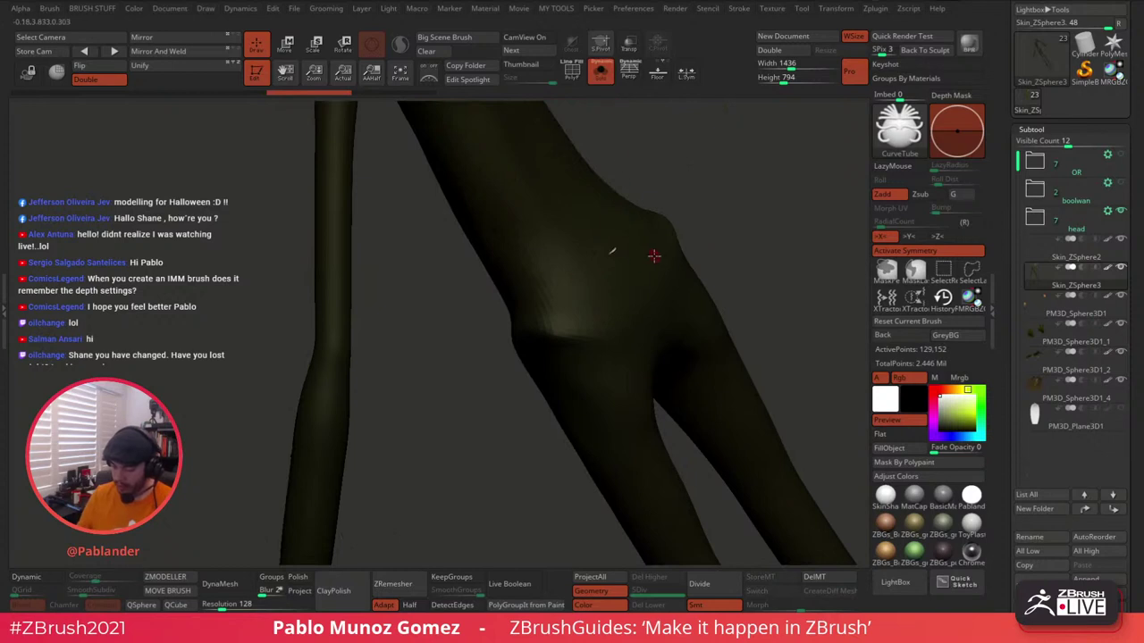
Try drawing a wavy, mirrored tube around the back of the waist with the CurveTube brush.
key("ctrl+z")
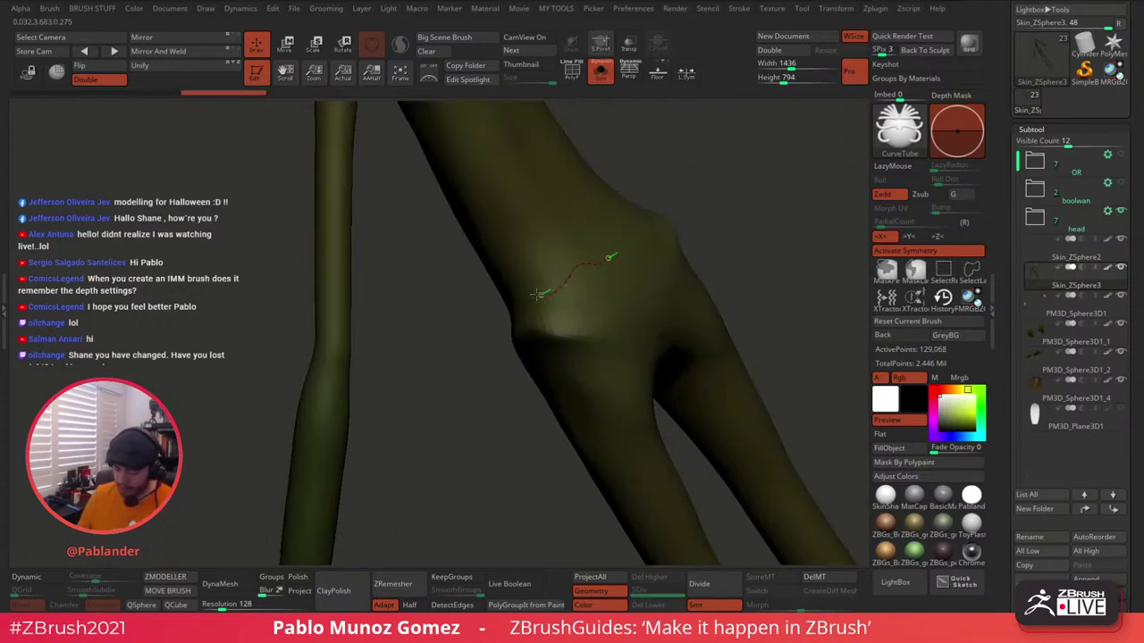
left_click_drag(514, 308, 512, 309)
left_click_drag(485, 426, 531, 378)
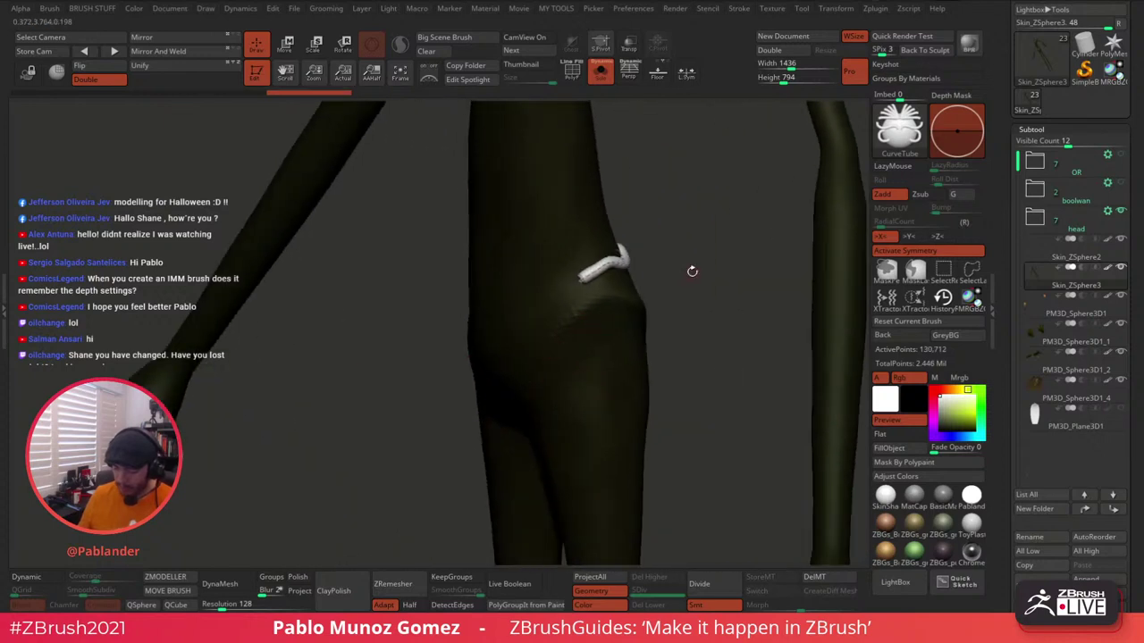
mouse_move(692, 271)
left_mouse_down()
mouse_move(657, 266)
mouse_move(626, 298)
left_mouse_up()
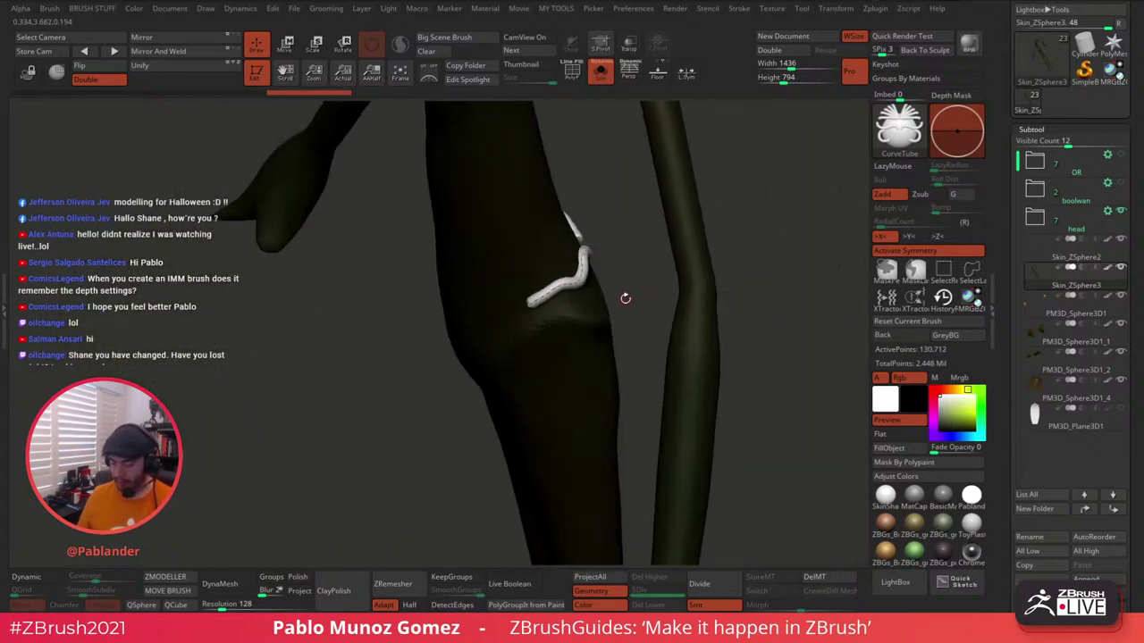
left_click_drag(750, 231, 702, 253)
left_click_drag(583, 244, 587, 246)
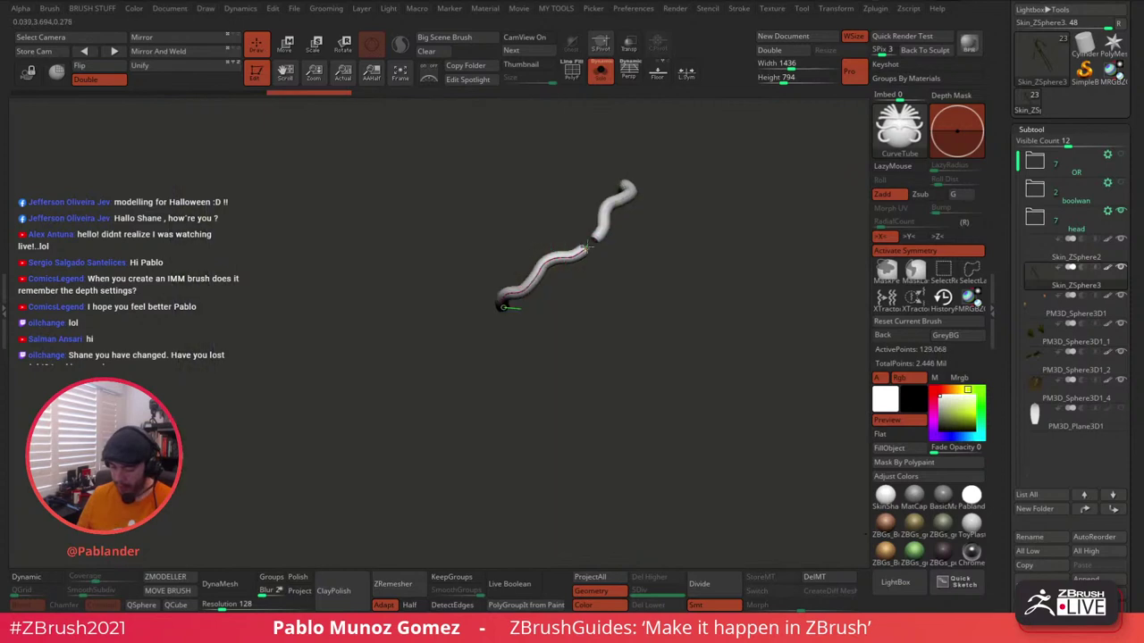
left_click(530, 379, "ctrl+shift")
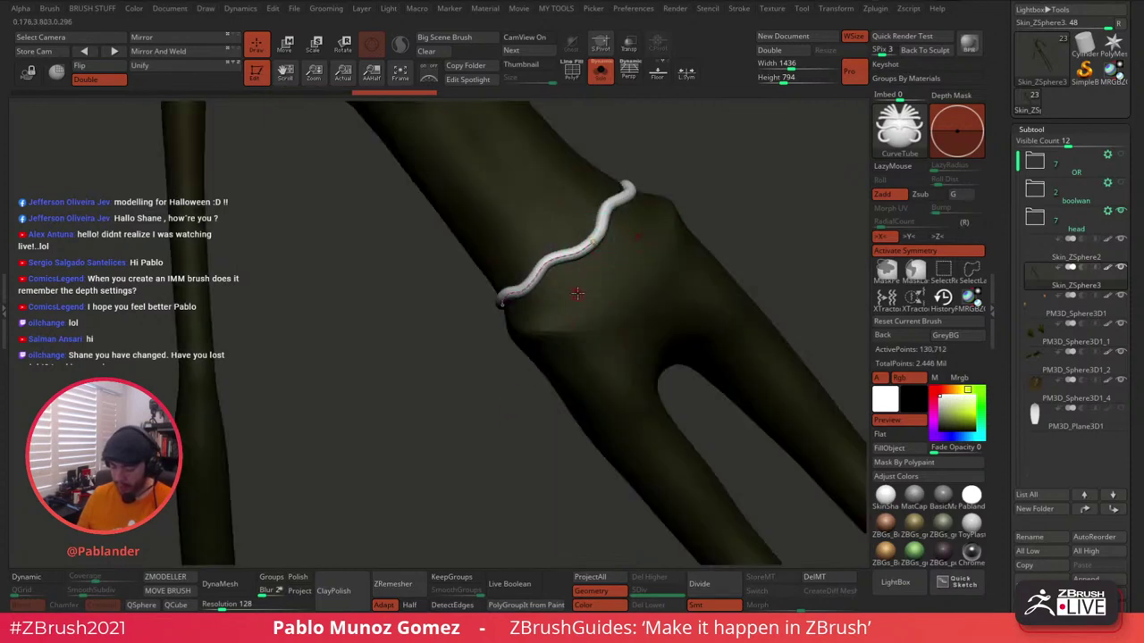
left_click_drag(534, 378, 610, 319)
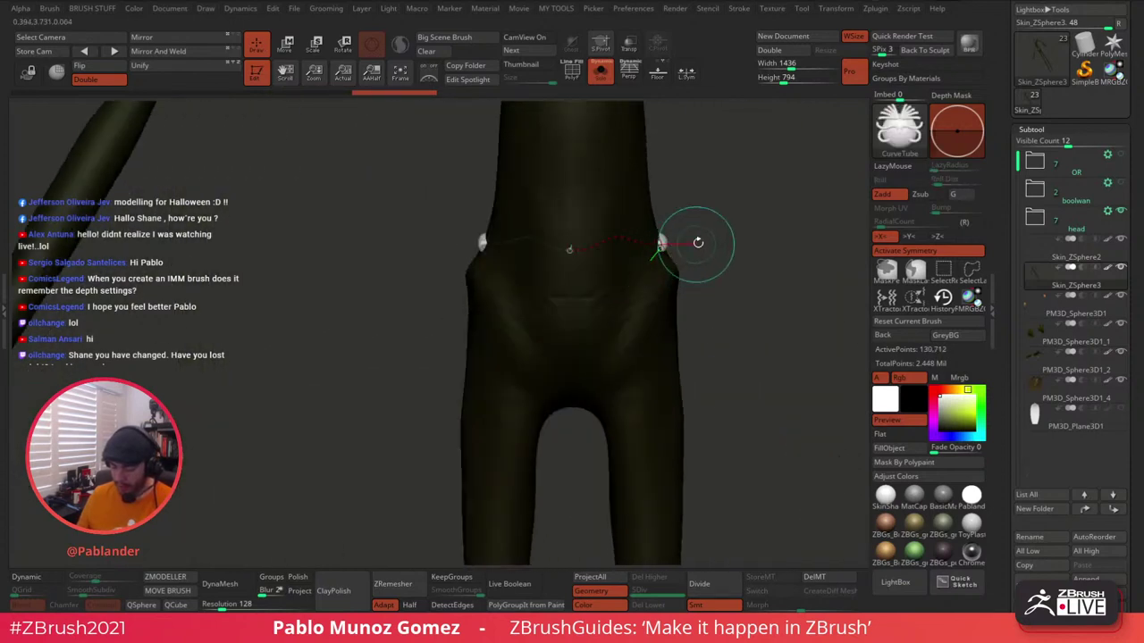
left_click_drag(717, 242, 631, 242, "alt")
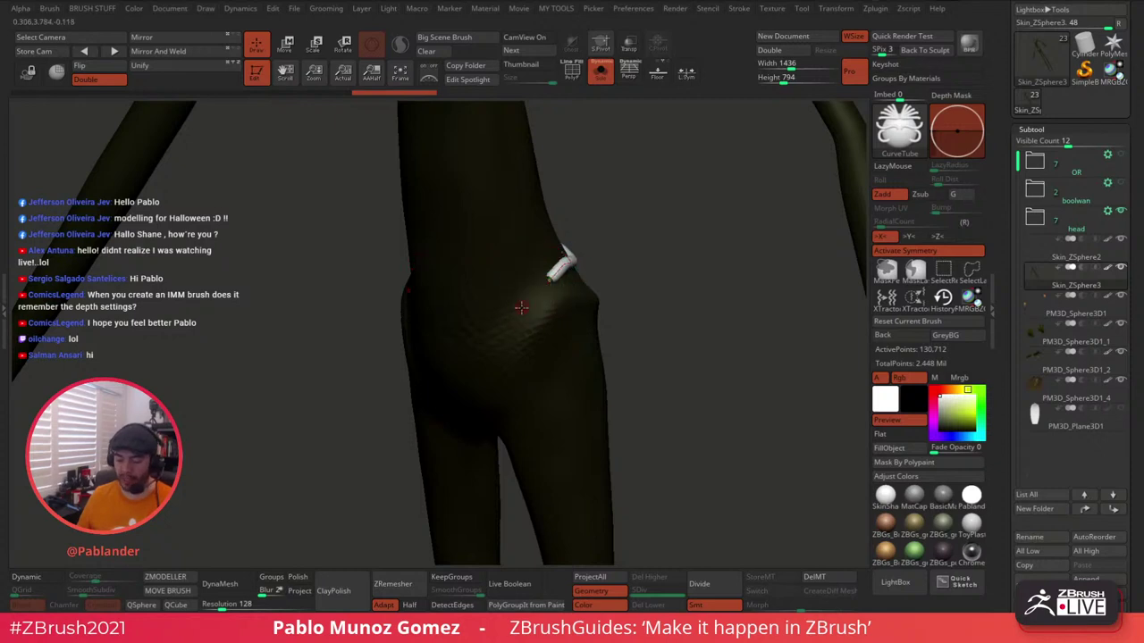
left_click_drag(627, 270, 594, 264)
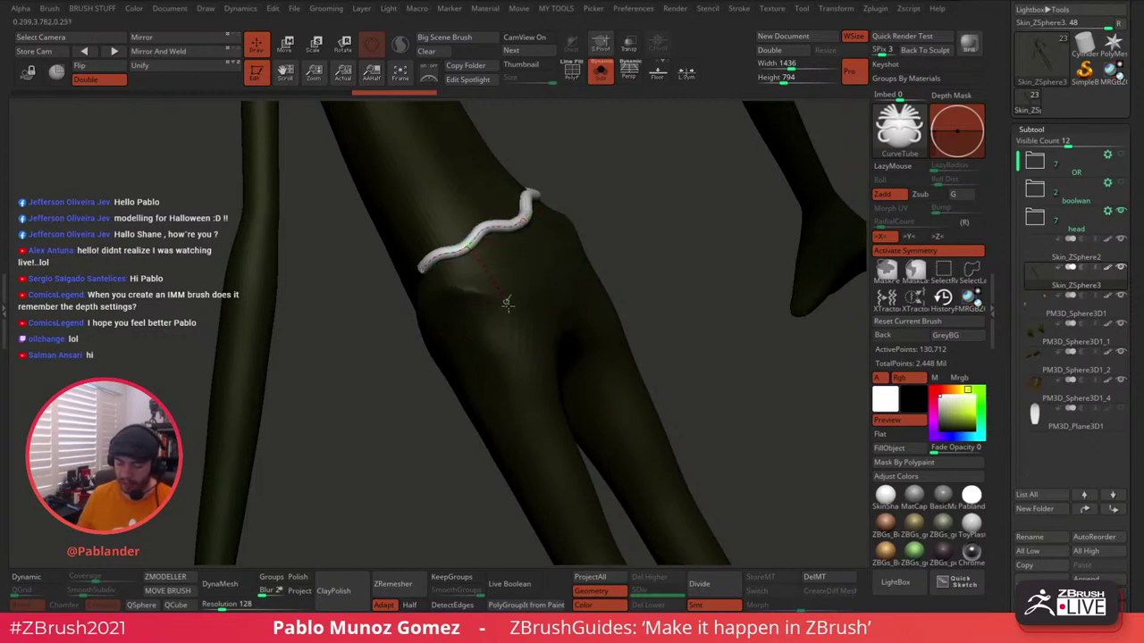
Try pulling the waist tube's curve down into a loop, and undo the edits together with the tube.
left_click_drag(507, 302, 518, 318)
key("ctrl+z")
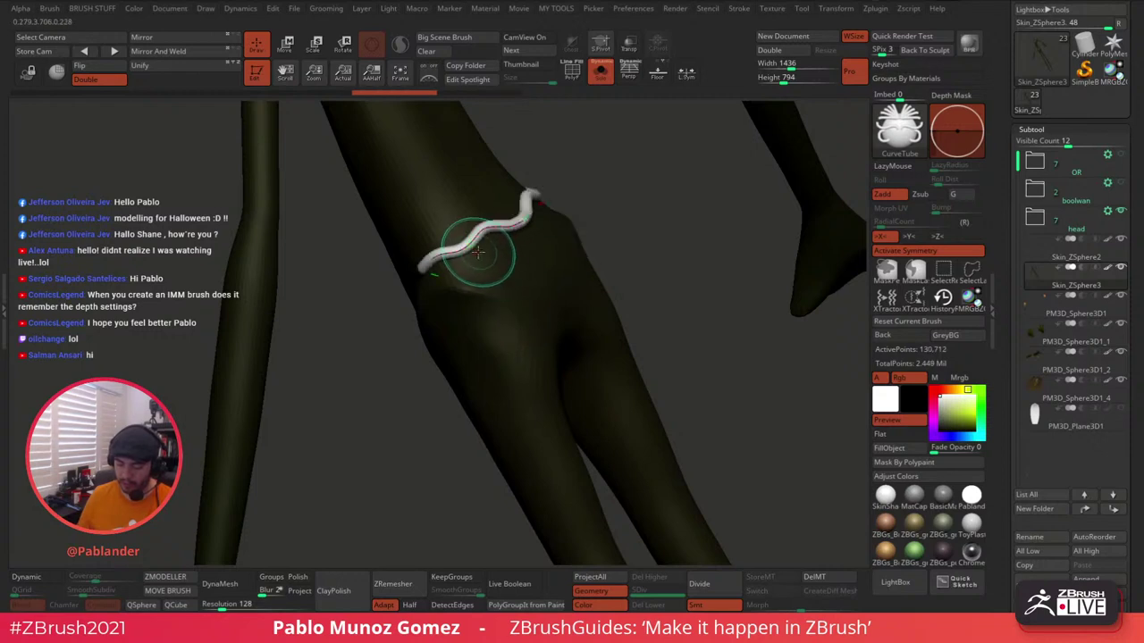
left_click(476, 246)
left_click(481, 250)
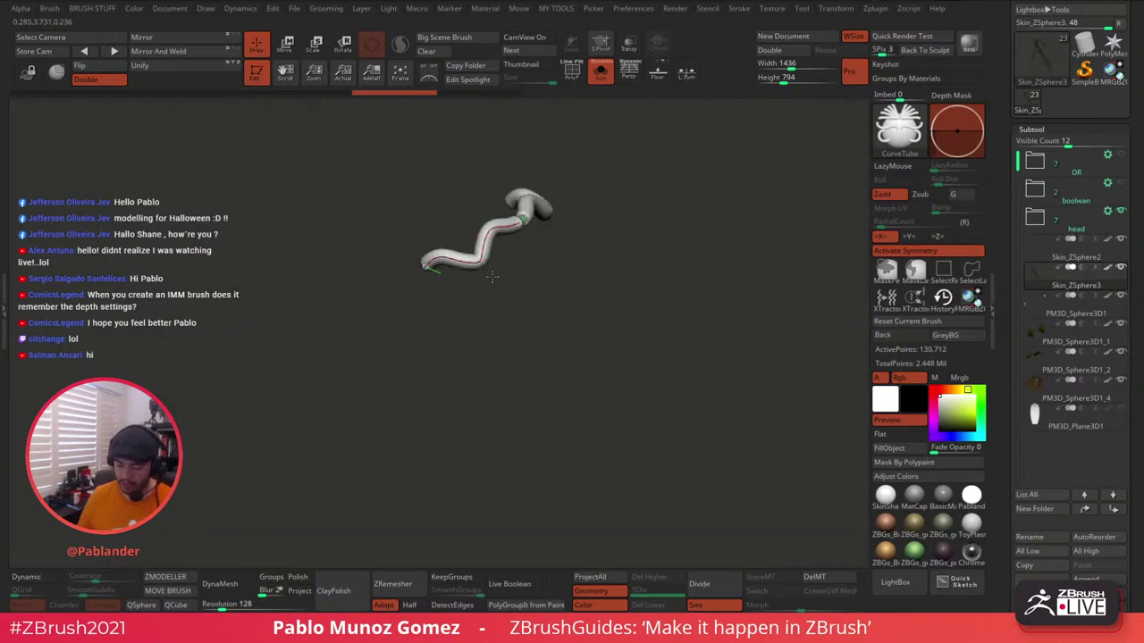
left_click_drag(442, 253, 438, 255)
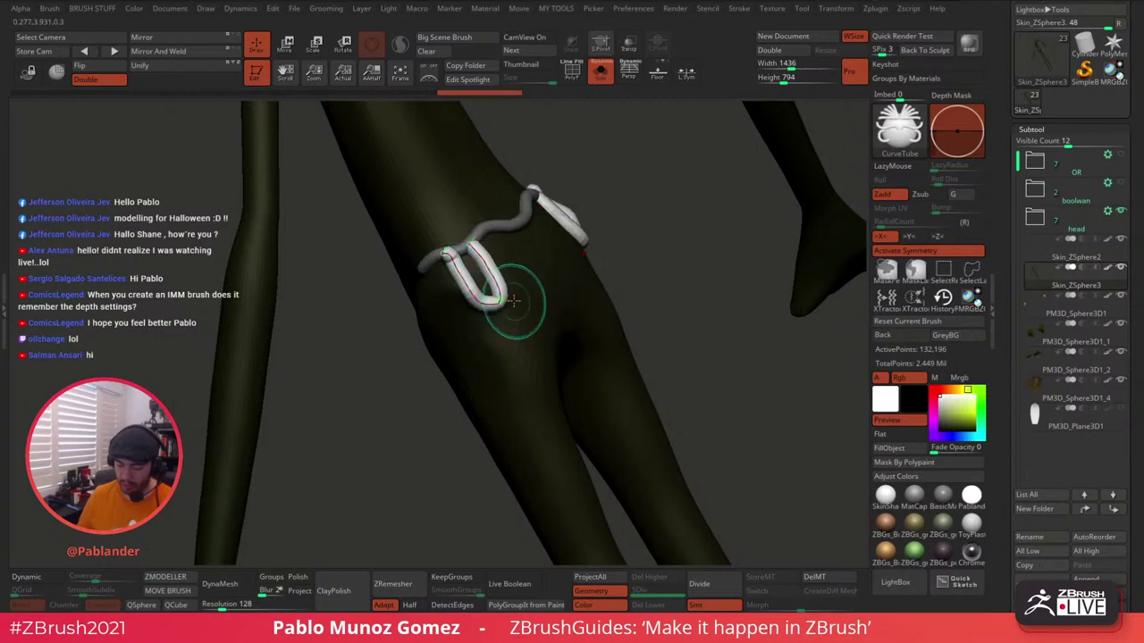
key("ctrl+z")
key("ctrl+z")
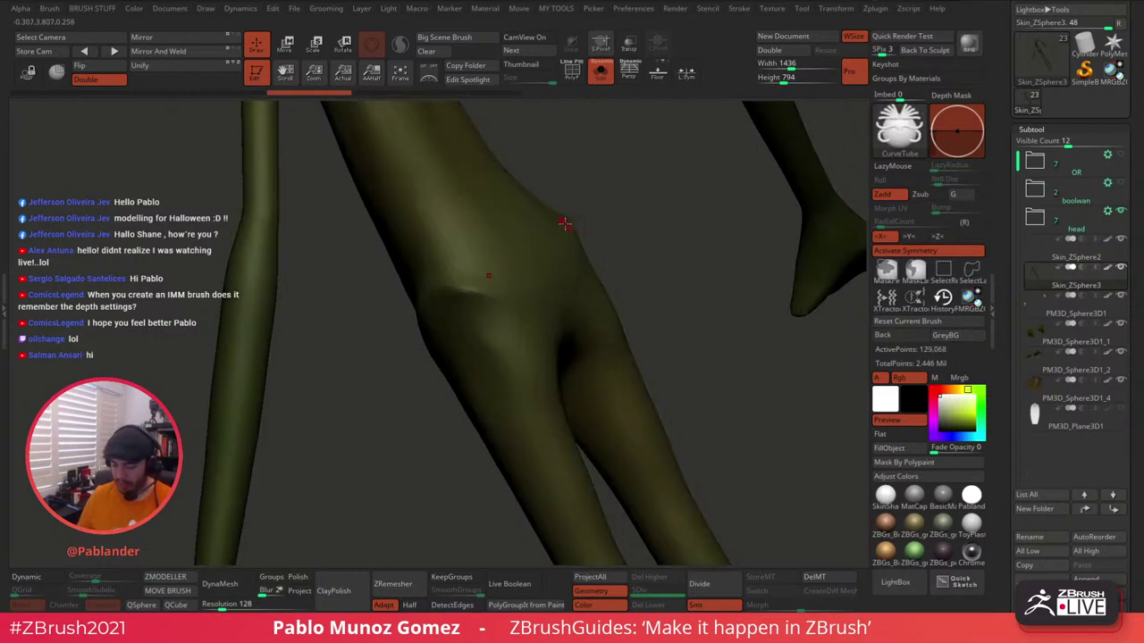
key("ctrl+z")
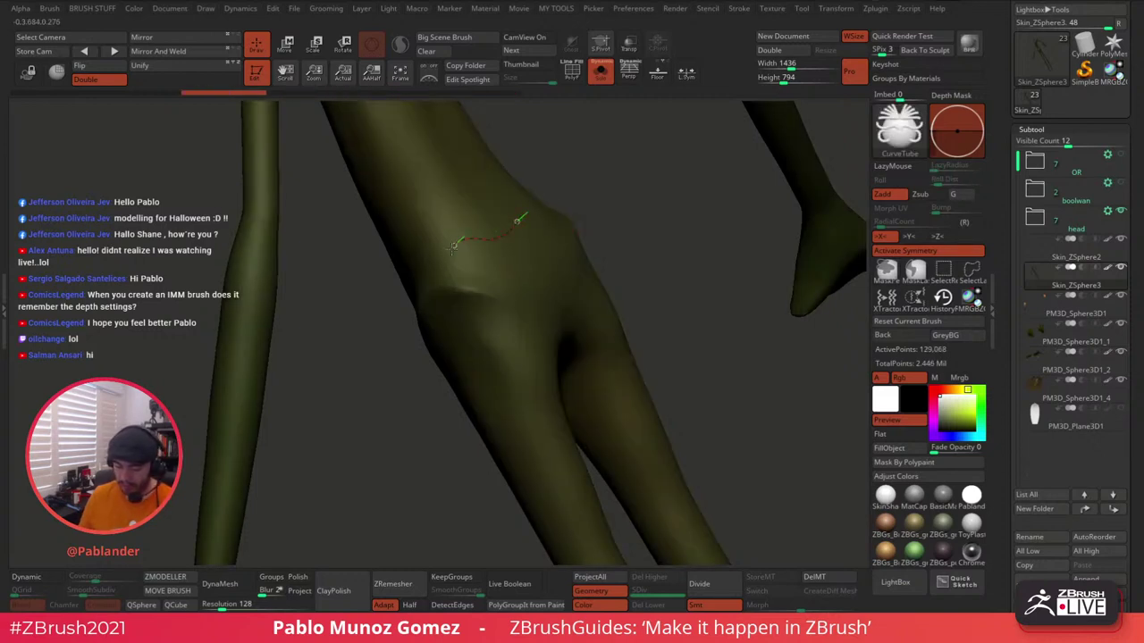
Restore the waist tube, try a different shape for it across the back of the hips, and undo it.
key("ctrl+shift+z")
key("ctrl+shift+z")
key("ctrl+shift+z")
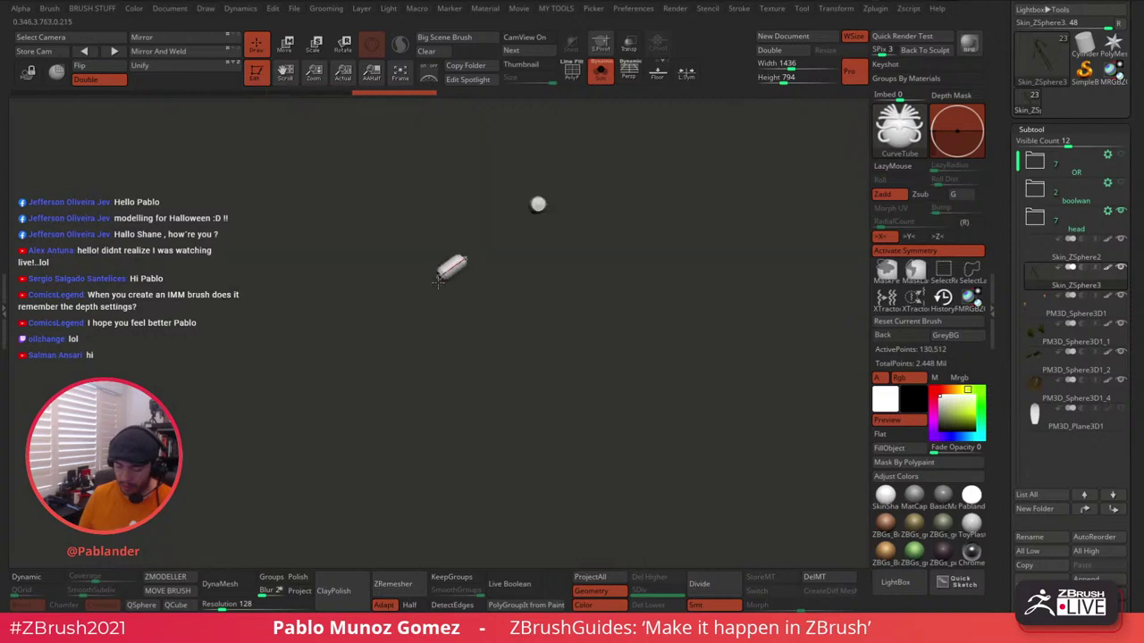
key("ctrl+z")
key("ctrl+z")
key("ctrl+z")
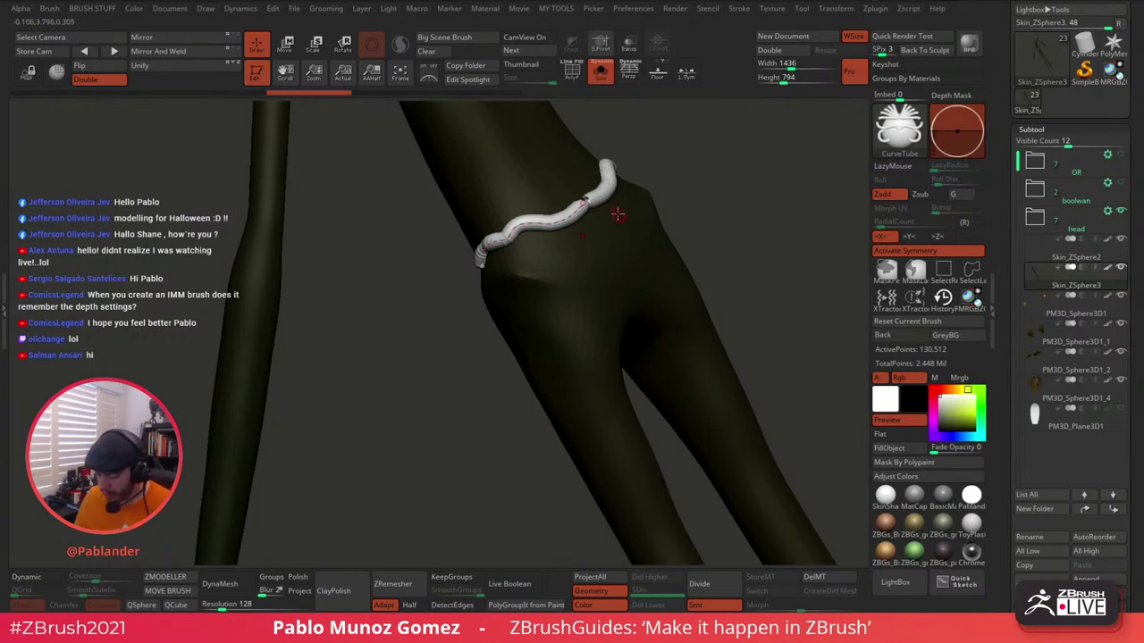
key("ctrl+z")
key("ctrl+z")
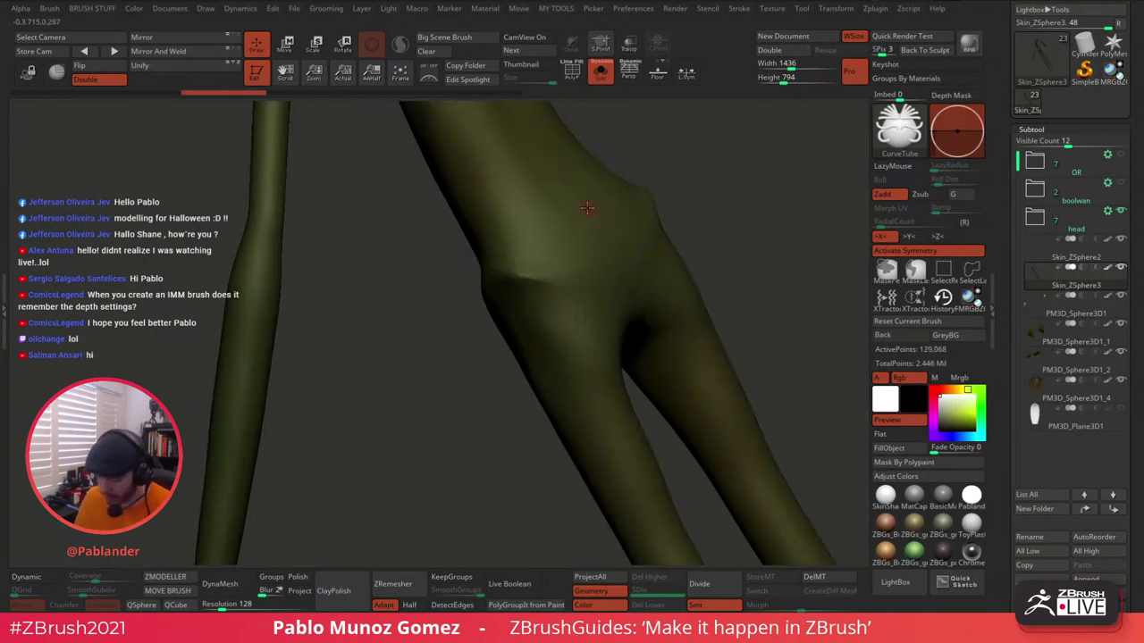
Draw a smoother mirrored tube around the back of the waist to the sides of the hips.
mouse_move(579, 212)
left_mouse_down()
mouse_move(527, 224)
mouse_move(492, 252)
left_mouse_up()
right_click_drag(570, 216, 542, 218)
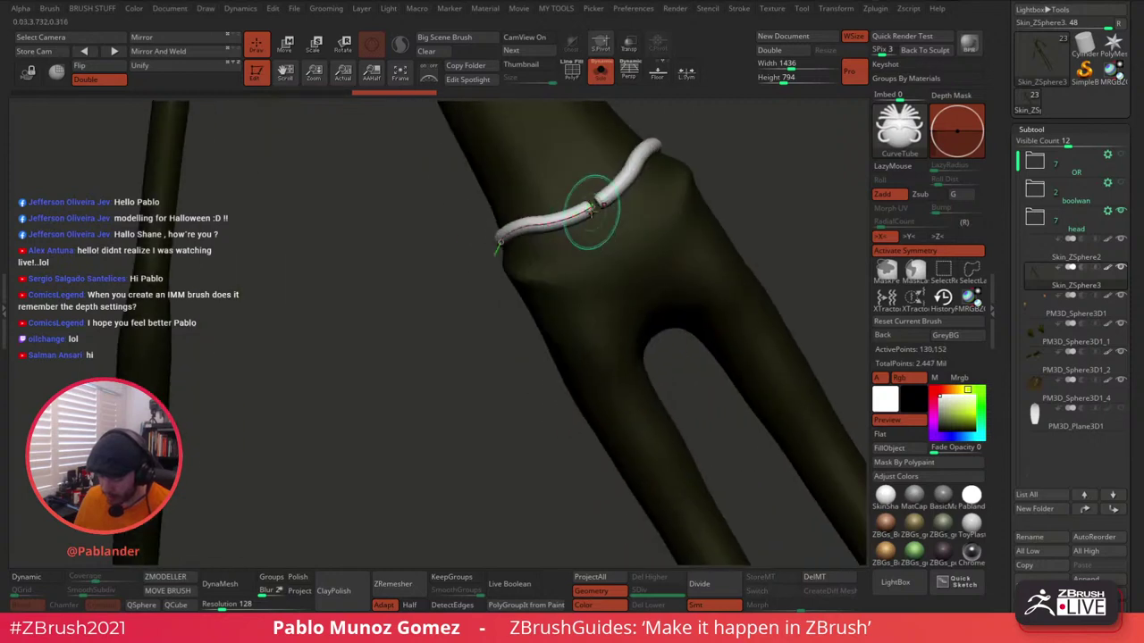
left_click_drag(590, 207, 594, 204)
right_click_drag(659, 161, 573, 236)
left_click_drag(573, 235, 669, 214)
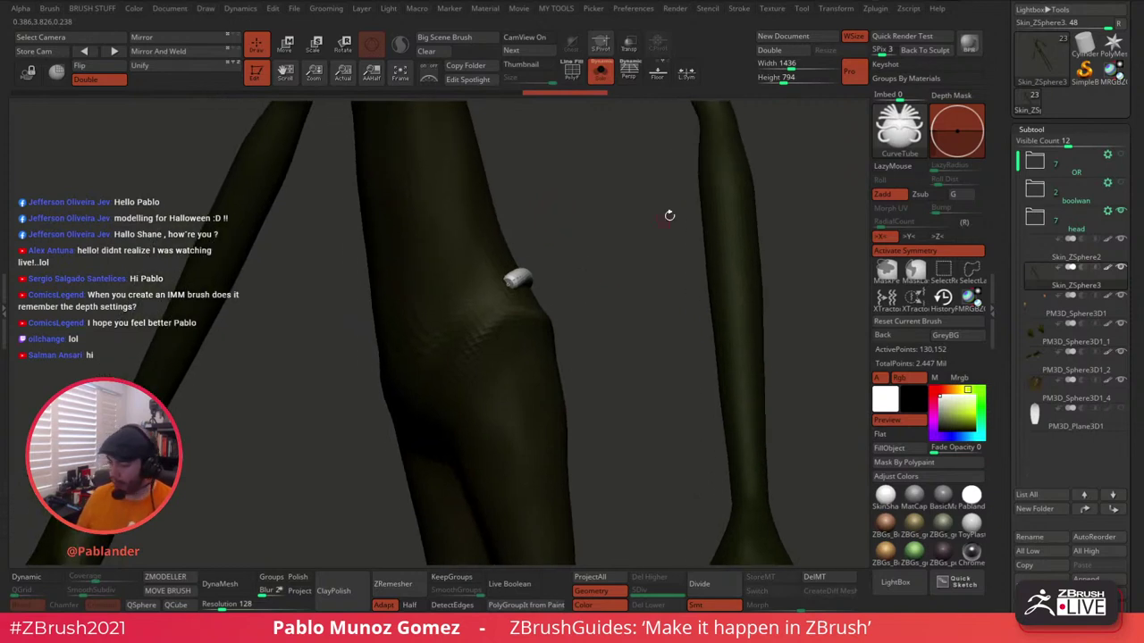
left_click_drag(818, 176, 814, 143)
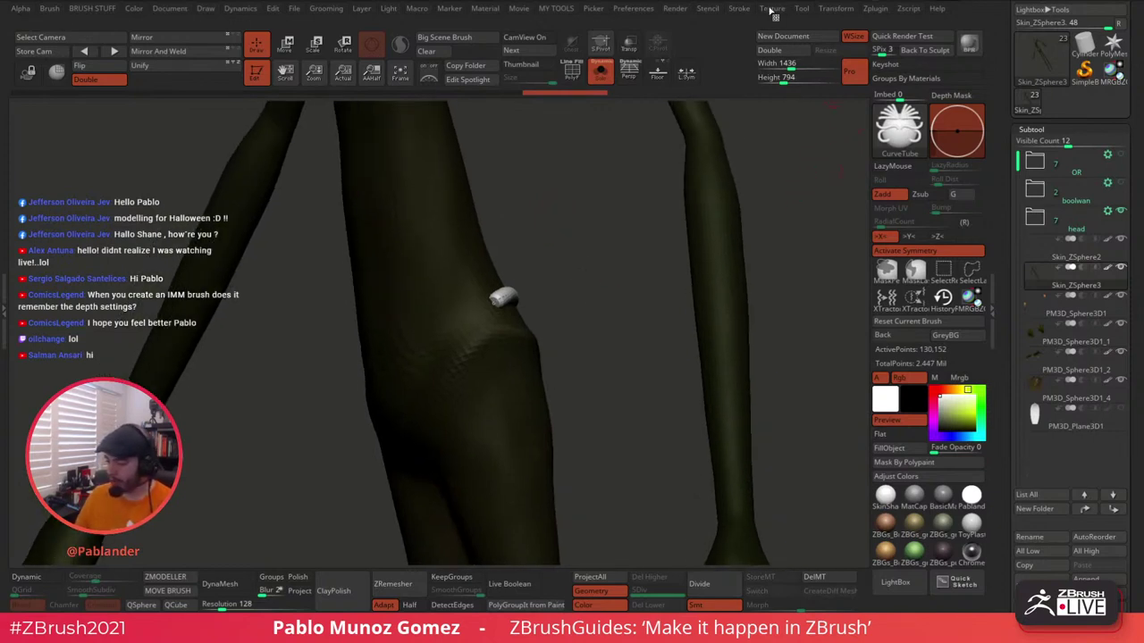
Enable Lock Start in the stroke's curve settings.
left_click(739, 9)
left_click_drag(956, 39, 1063, 31)
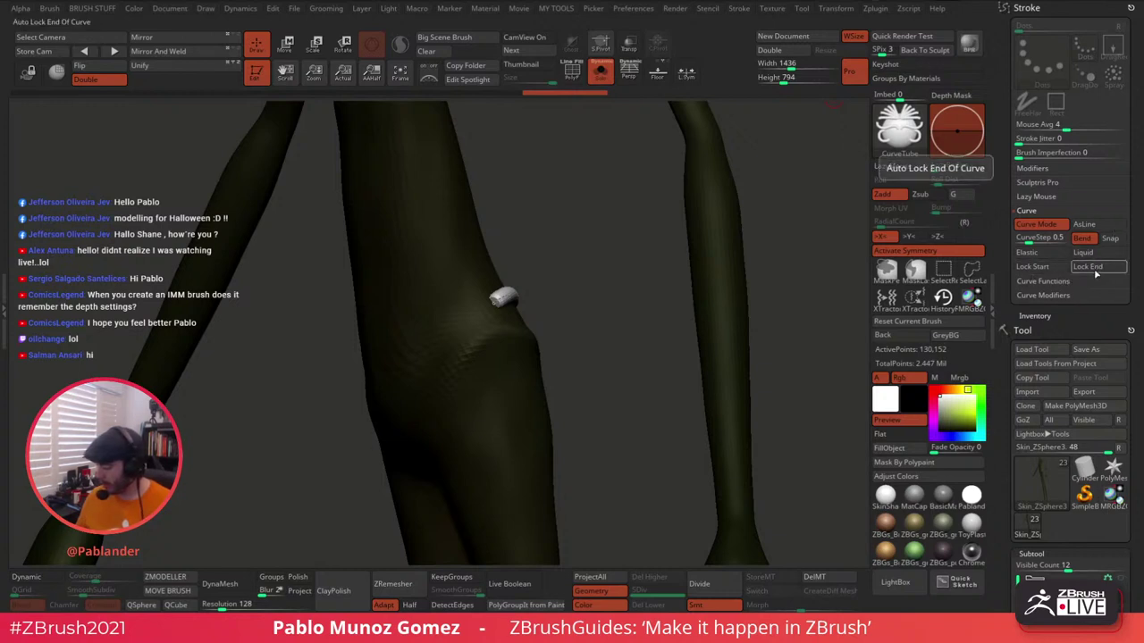
left_click(1037, 266)
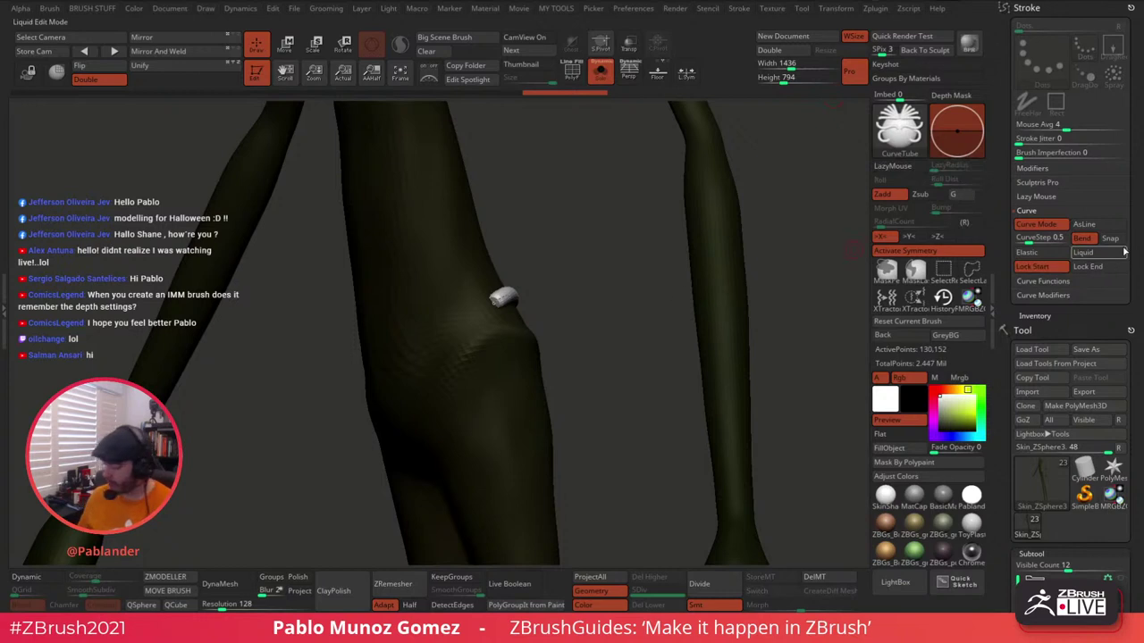
Extend the waist tube around the hips to the front and curl its mirrored ends into spirals.
mouse_move(659, 316)
left_mouse_down()
mouse_move(490, 315)
mouse_move(425, 372)
left_mouse_up()
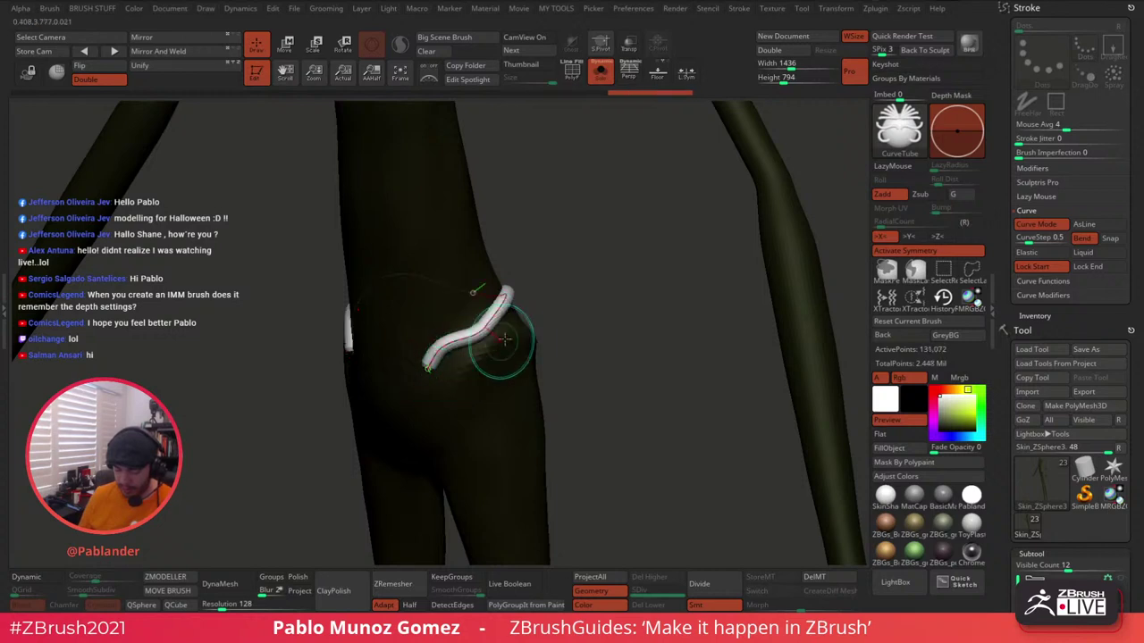
left_click_drag(577, 308, 617, 271)
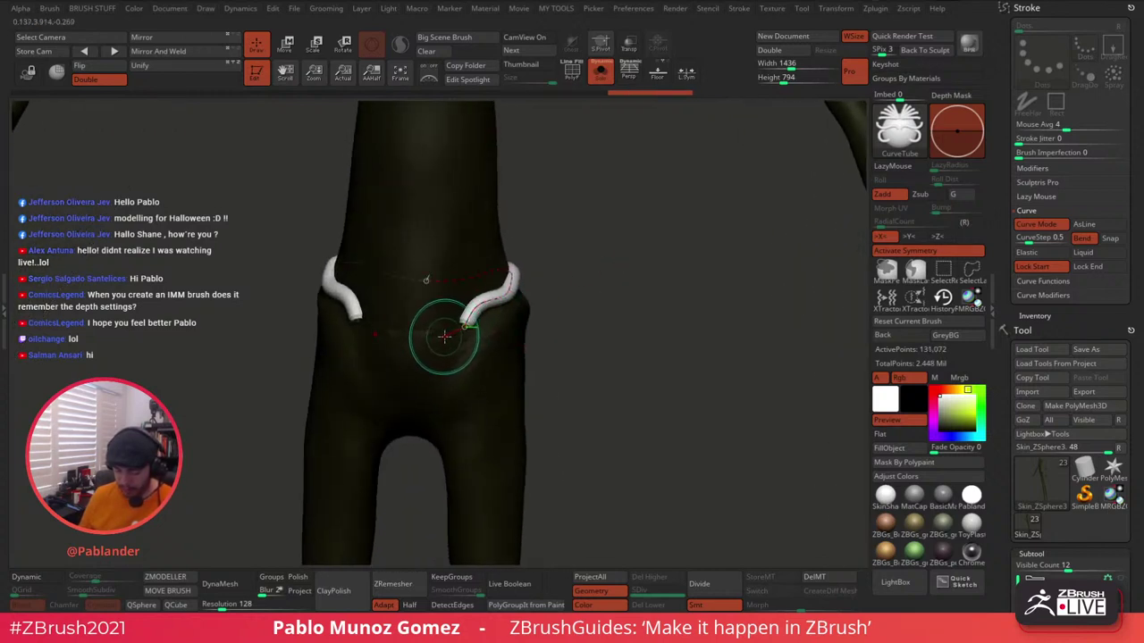
mouse_move(451, 334)
left_mouse_down()
mouse_move(436, 318)
mouse_move(452, 328)
left_mouse_up()
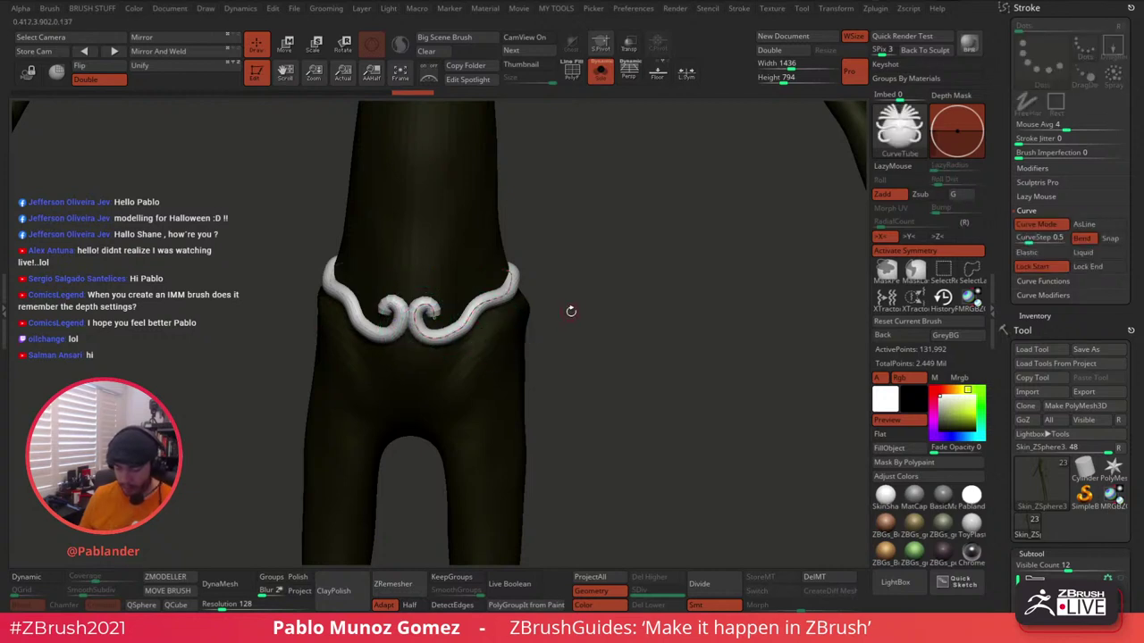
mouse_move(584, 312)
left_mouse_down()
mouse_move(642, 277)
mouse_move(677, 279)
left_mouse_up()
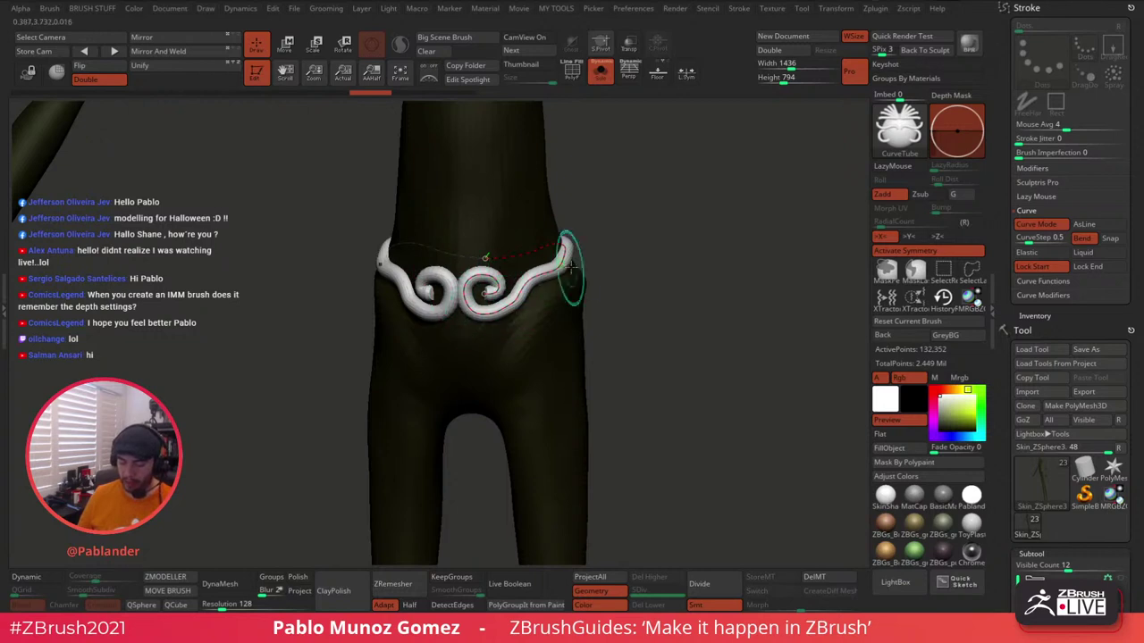
Try reshaping the curve of the front spirals and undo the change.
key("shift")
key("space")
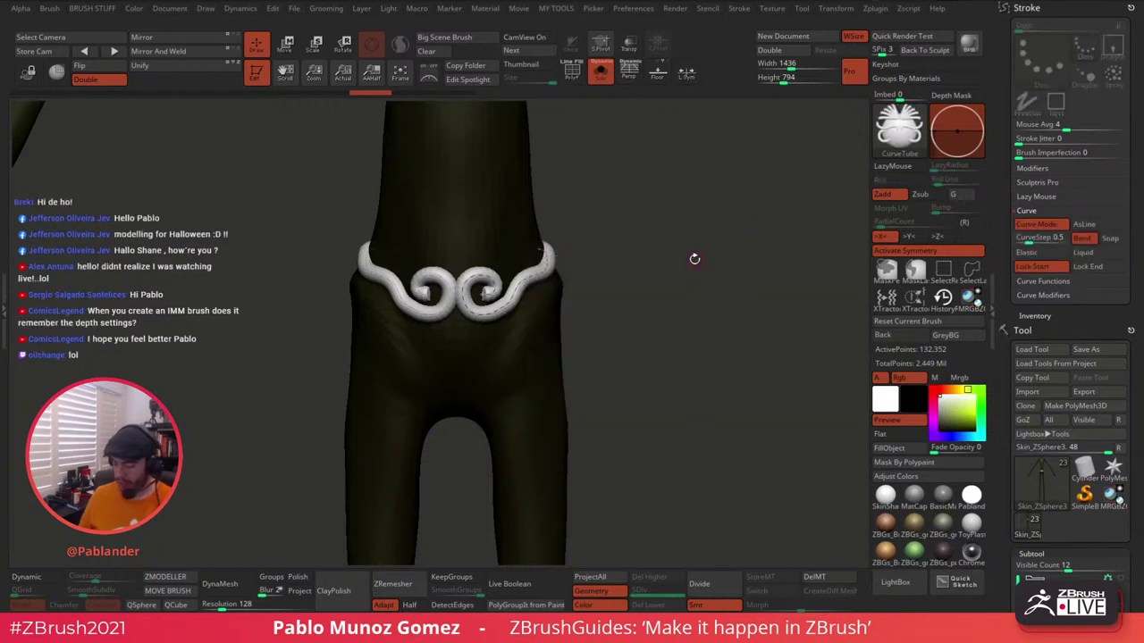
key("space")
left_click(751, 299)
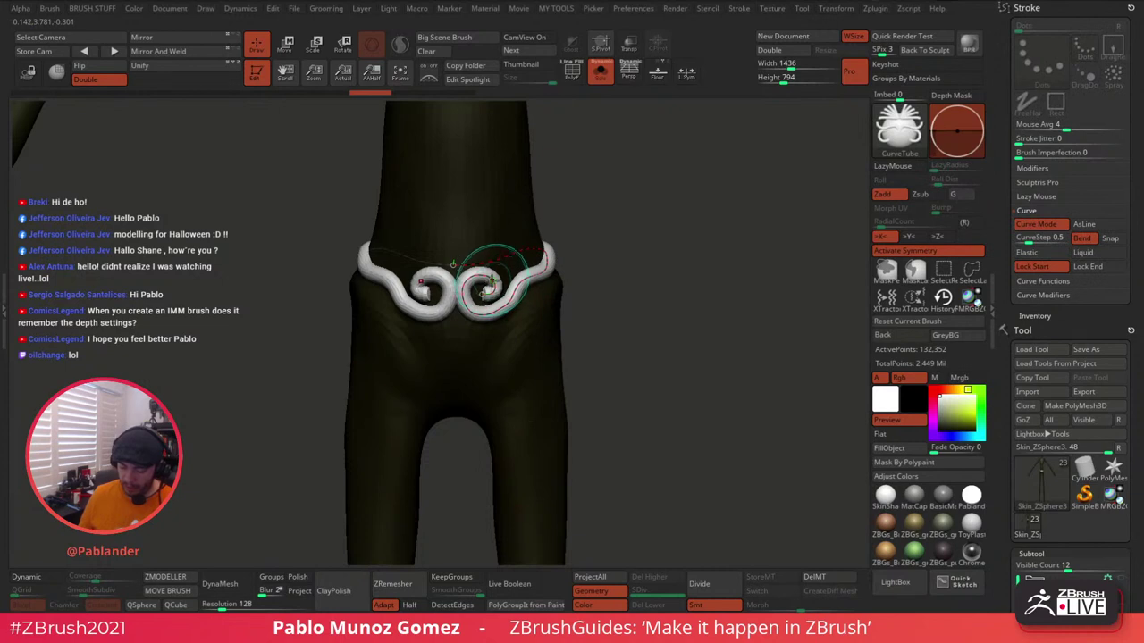
left_click(490, 275, "ctrl+shift")
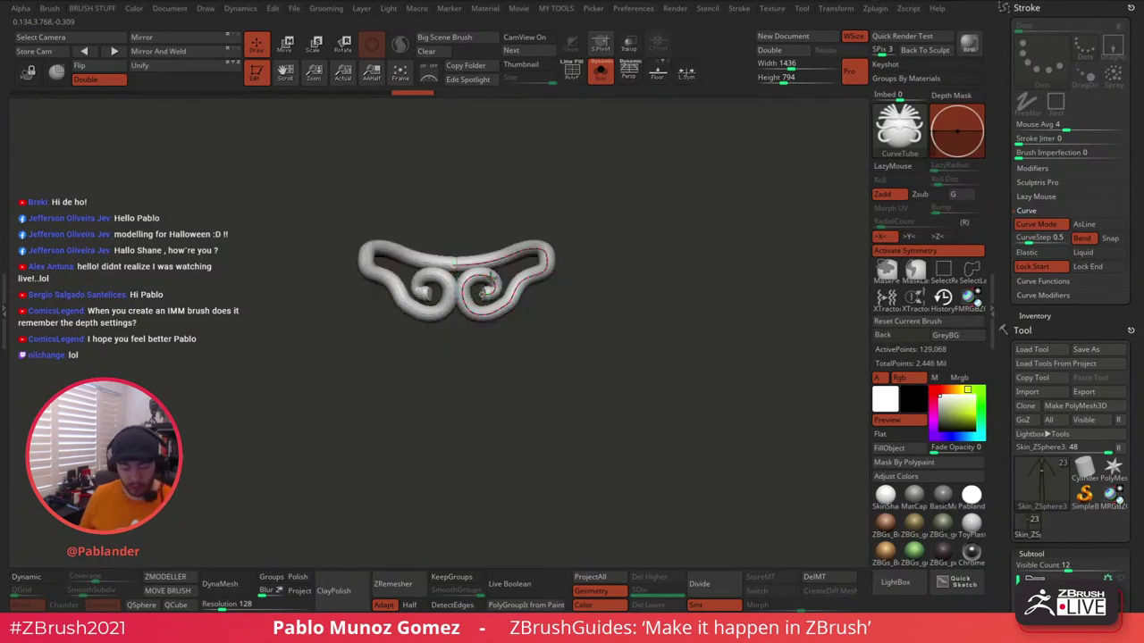
left_click_drag(489, 278, 501, 305)
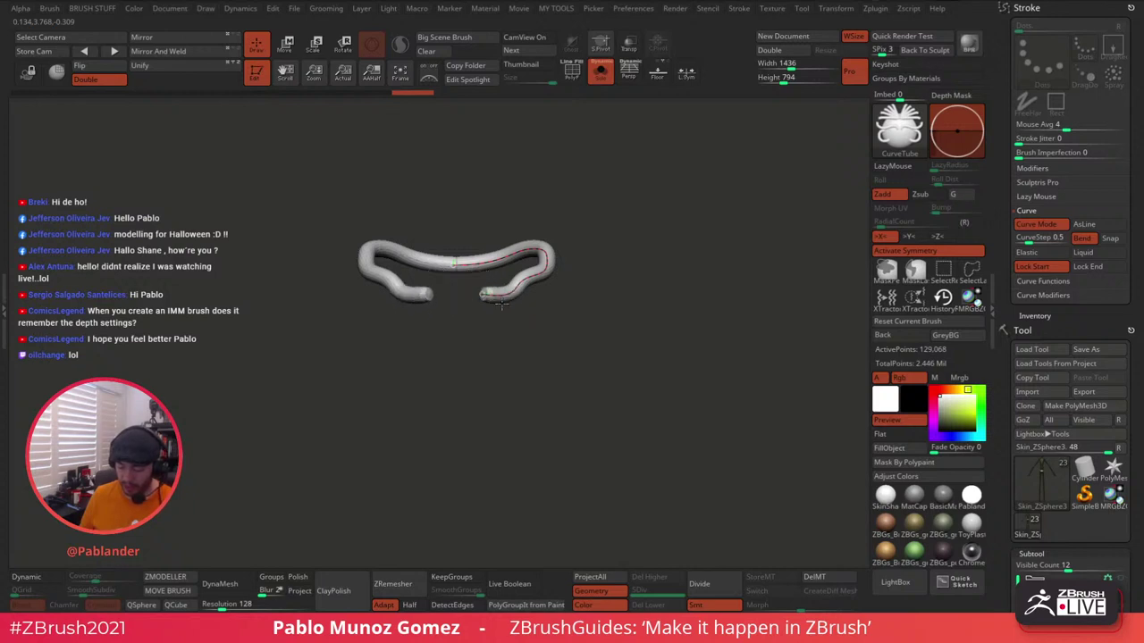
left_click(599, 309, "ctrl+shift")
key("ctrl+z")
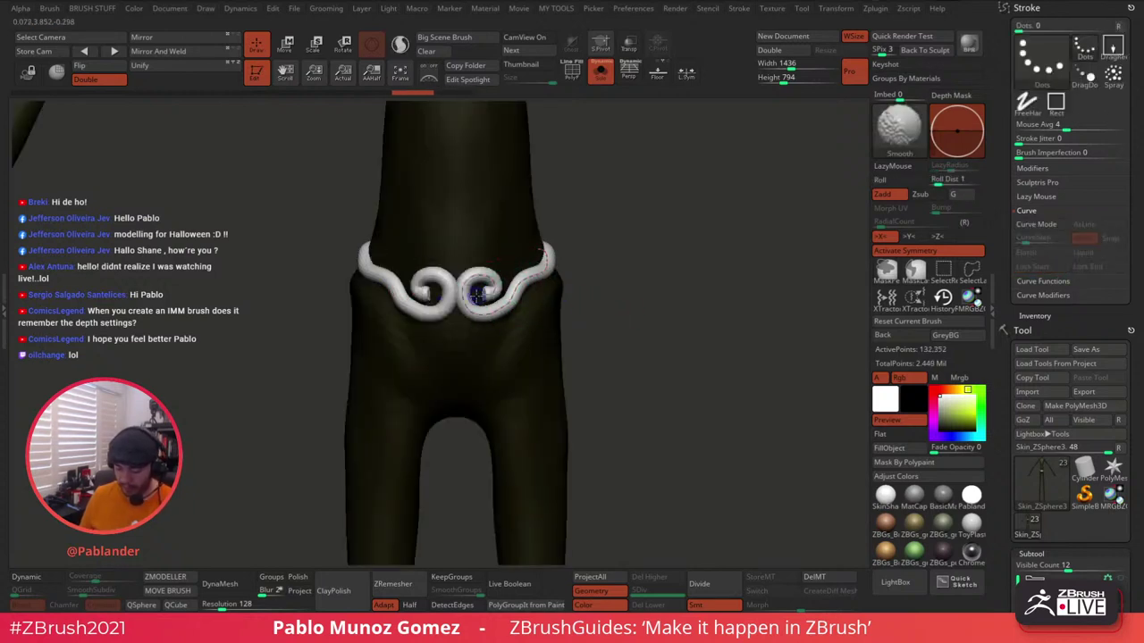
Smooth the curve of the front spirals into tighter curls and nudge the tube beside them toward the hip.
left_click(474, 262)
left_click_drag(473, 262, 485, 297, "shift")
left_click(471, 284)
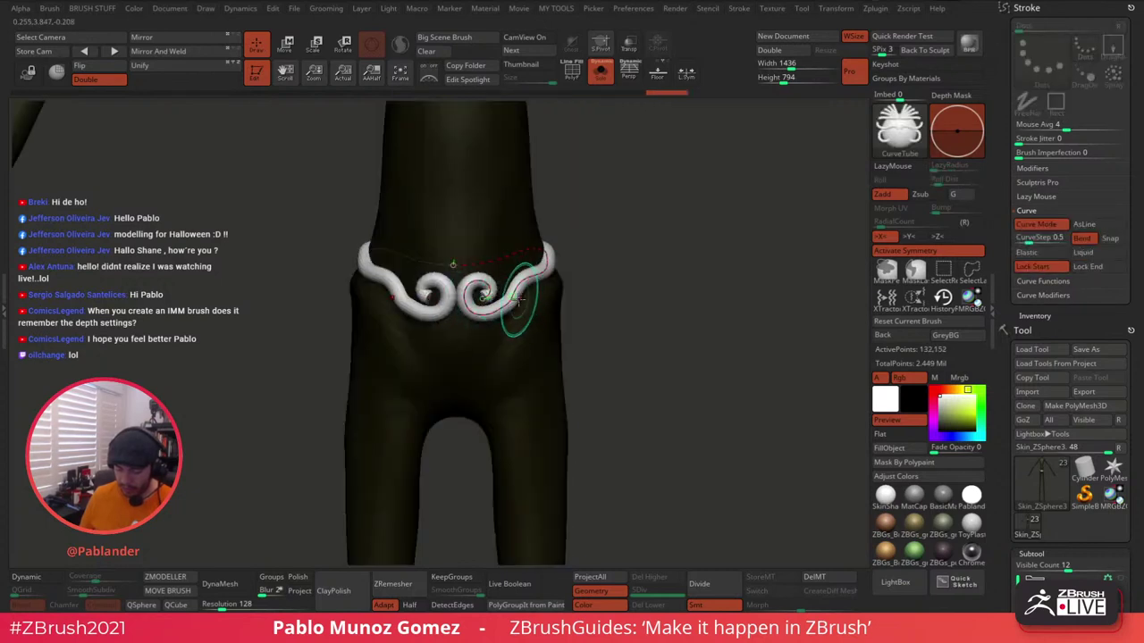
mouse_move(625, 292)
left_mouse_down()
mouse_move(656, 291)
mouse_move(630, 373)
mouse_move(647, 317)
mouse_move(623, 286)
mouse_move(631, 316)
mouse_move(611, 305)
mouse_move(611, 327)
mouse_move(580, 309)
left_mouse_up()
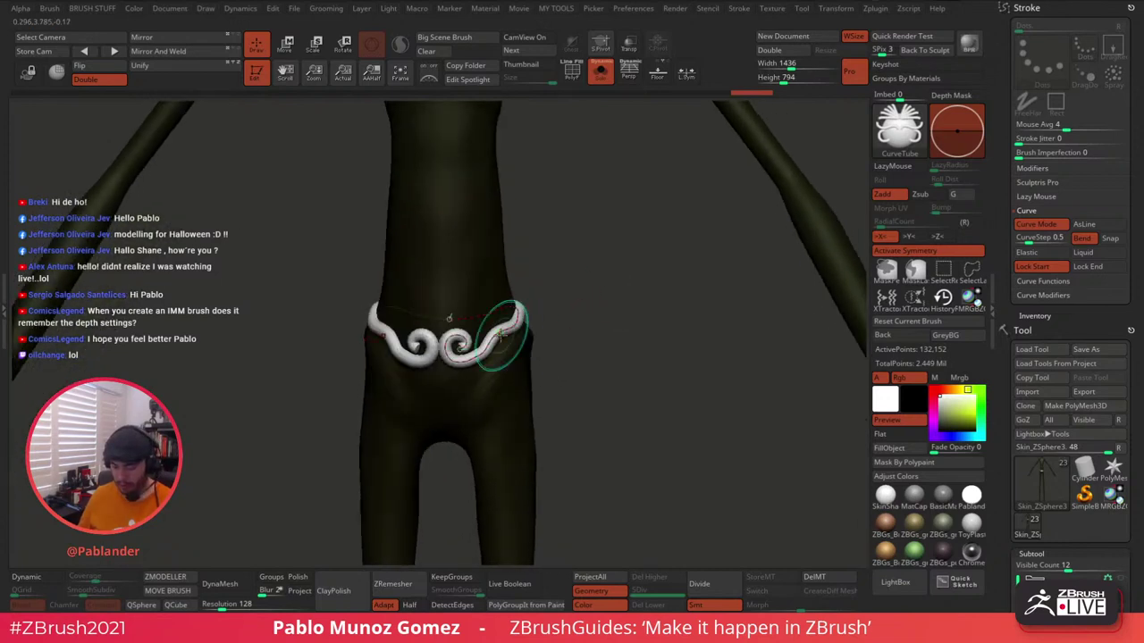
left_click_drag(500, 334, 507, 340)
left_click_drag(629, 306, 611, 334)
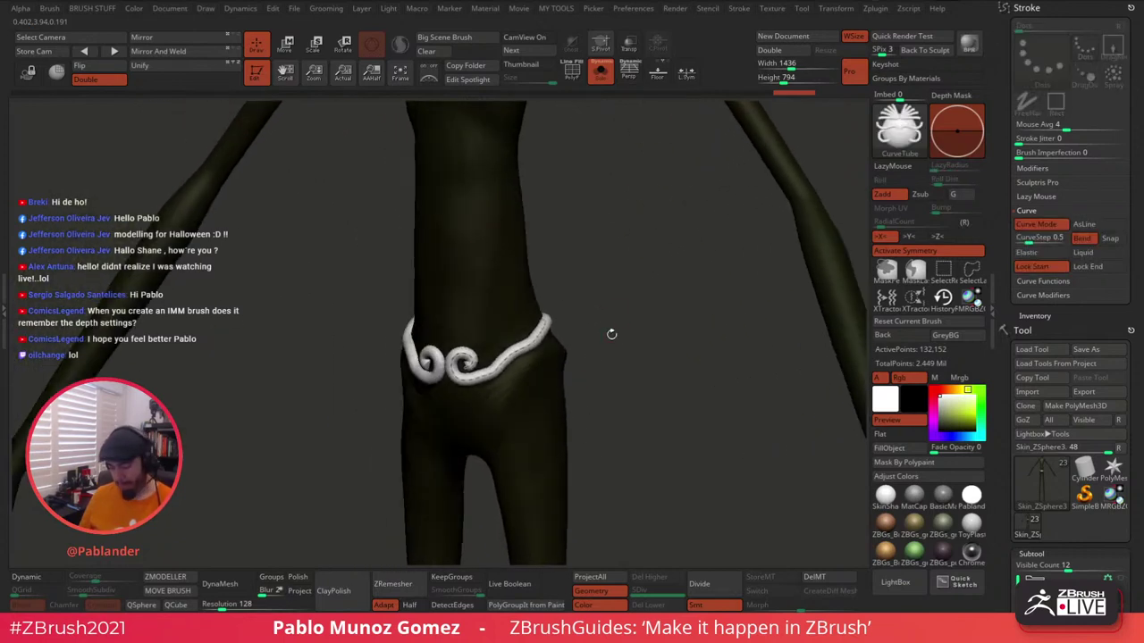
Turn off Solo mode and view the waist ornament on the whole pumpkin-headed character.
mouse_move(646, 295)
left_mouse_down("alt")
mouse_move(667, 294)
mouse_move(671, 316)
mouse_move(641, 289)
left_mouse_up("alt")
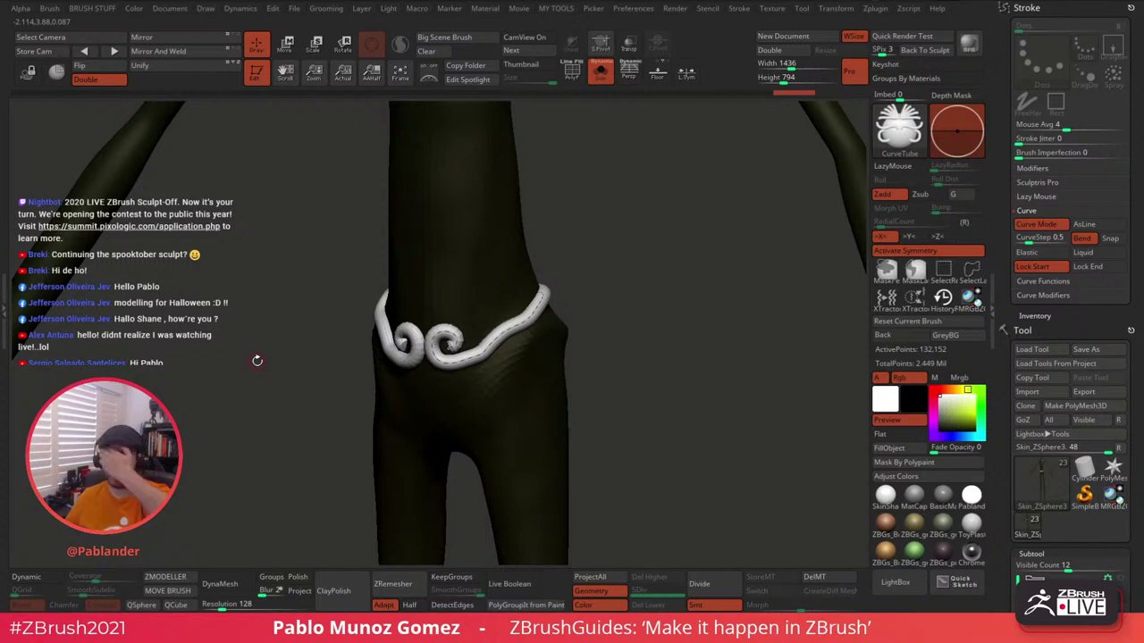
left_click(601, 72)
left_click_drag(606, 170, 602, 237, "alt")
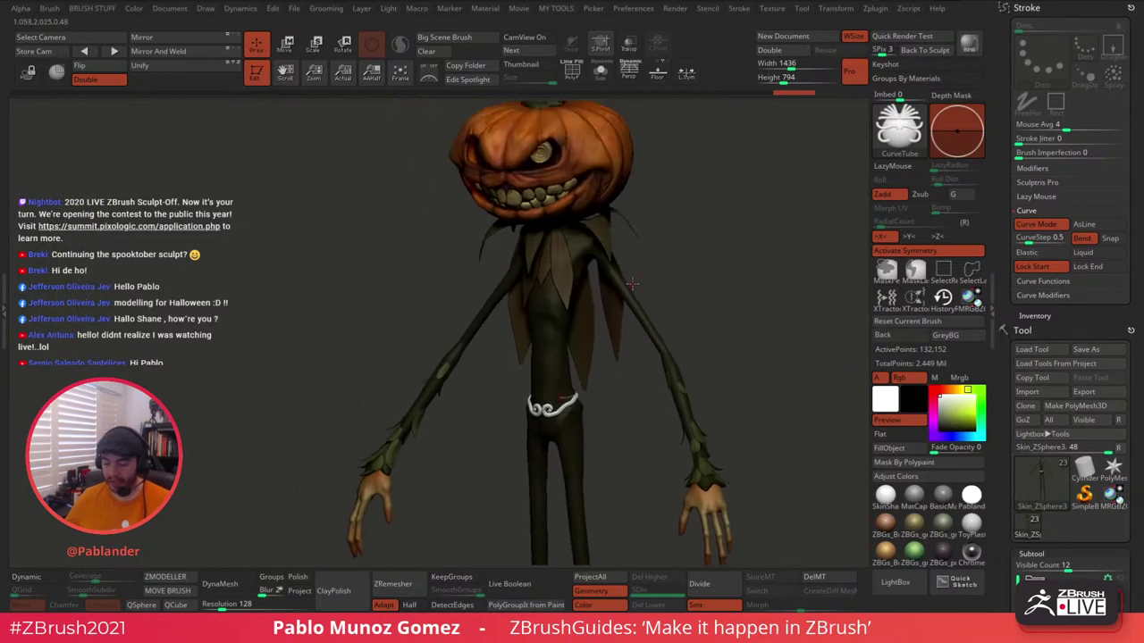
Look over THE EXTRA MILE enrolment banner on the 3dconceptartist.com home page in the browser and return to ZBrush.
left_click_drag(712, 232, 665, 210, "alt")
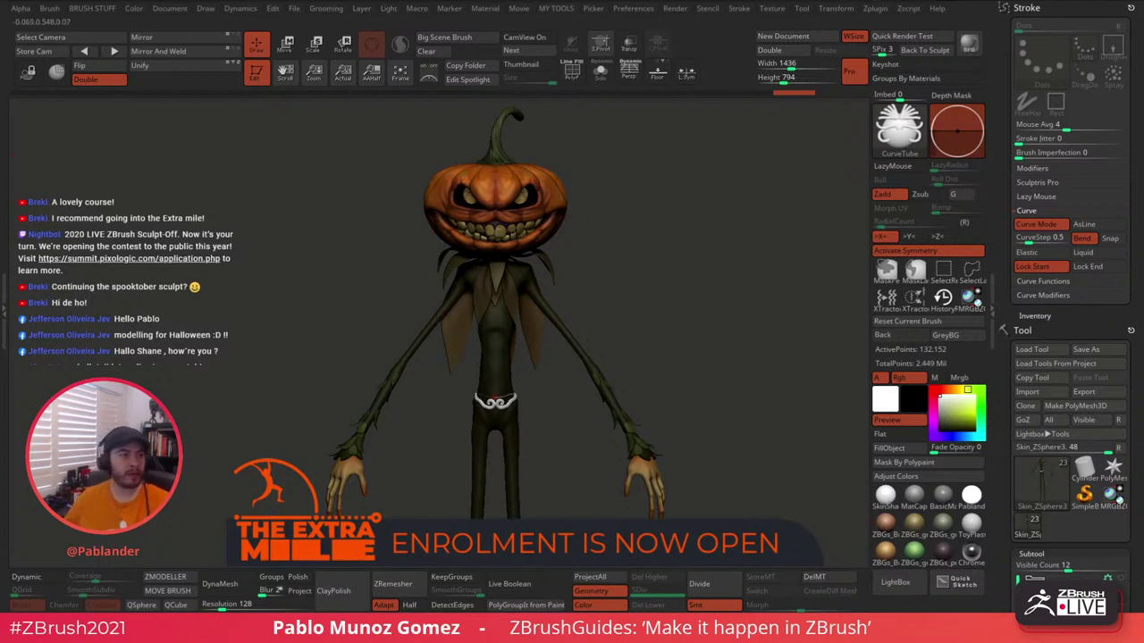
left_click_drag(0, 134, 161, 0)
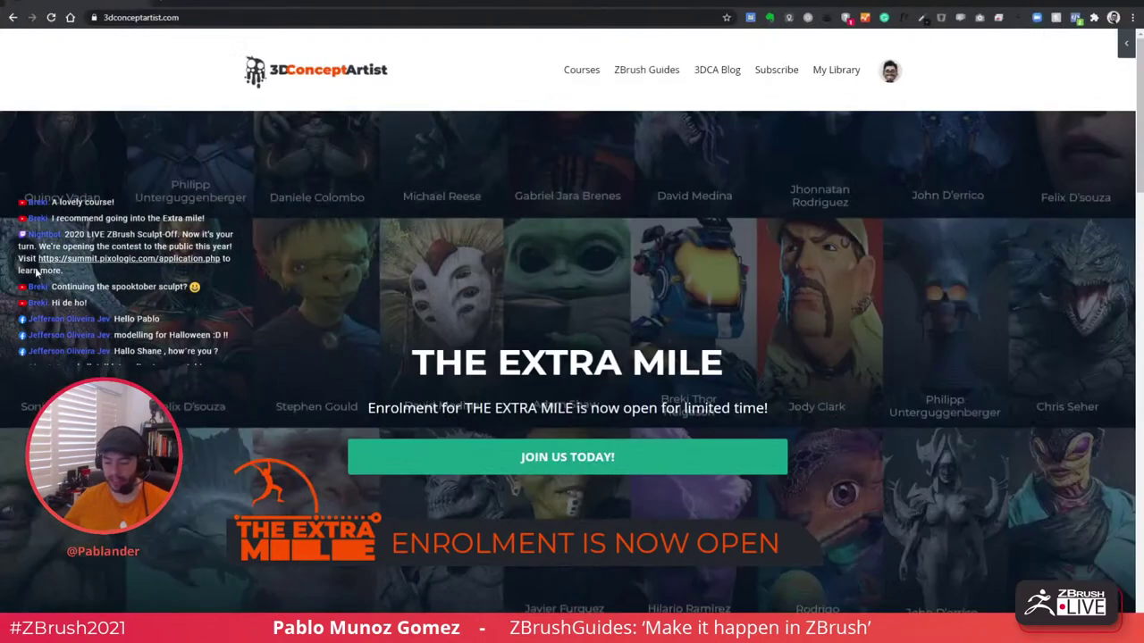
scroll(332, 382, "down", 3)
scroll(390, 384, "up", 2)
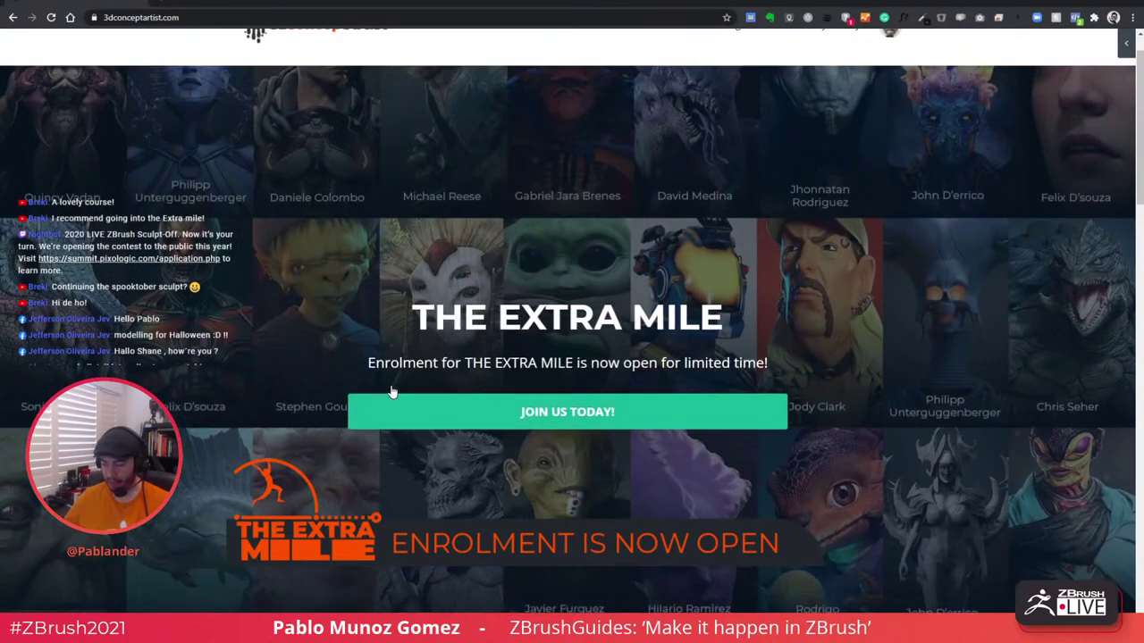
scroll(572, 358, "down", 1)
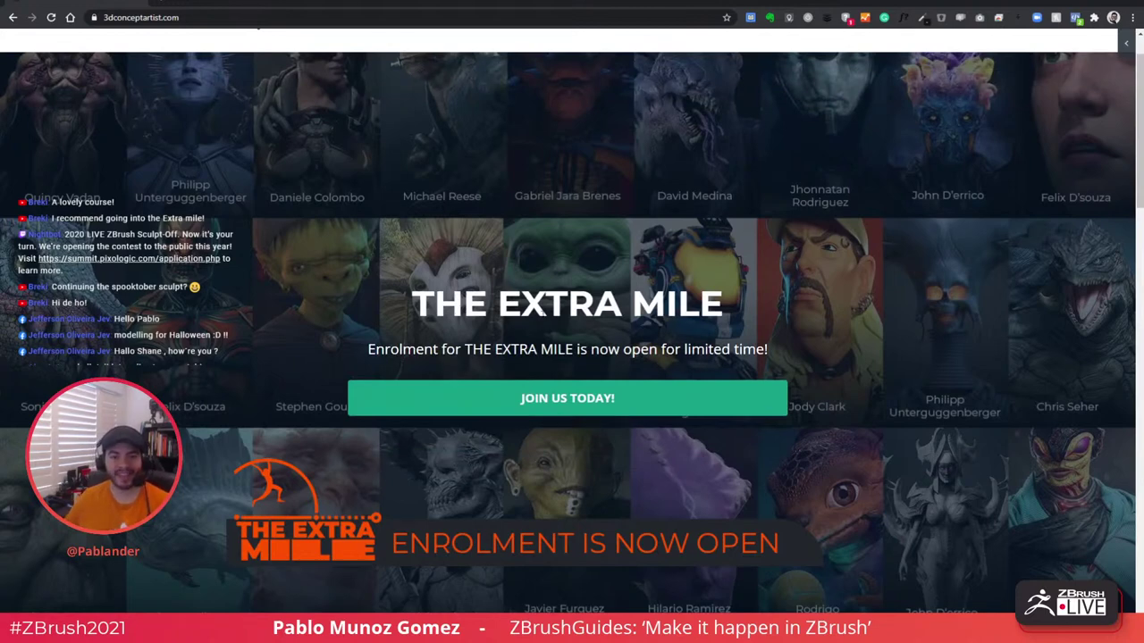
scroll(736, 292, "up", 1)
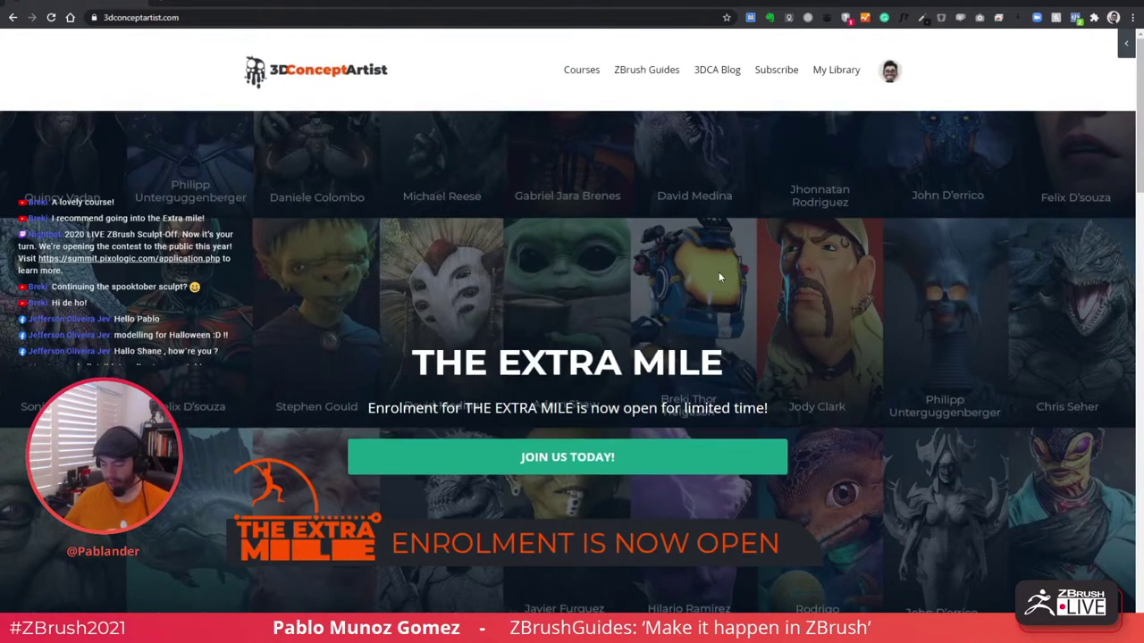
scroll(703, 284, "down", 2)
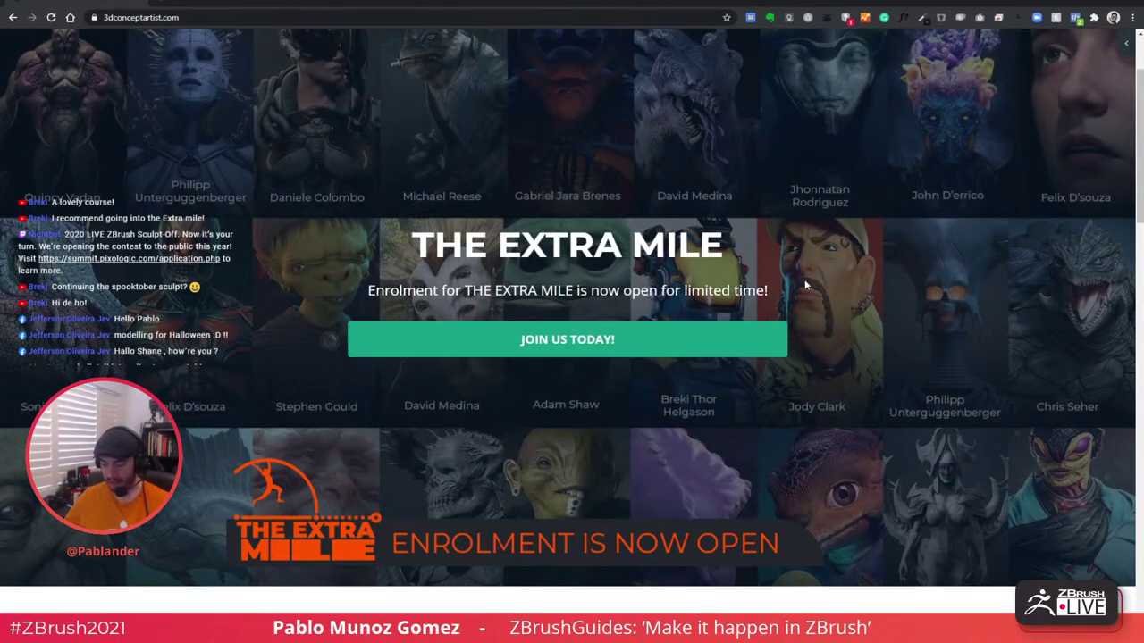
scroll(806, 281, "up", 1)
scroll(275, 234, "down", 3)
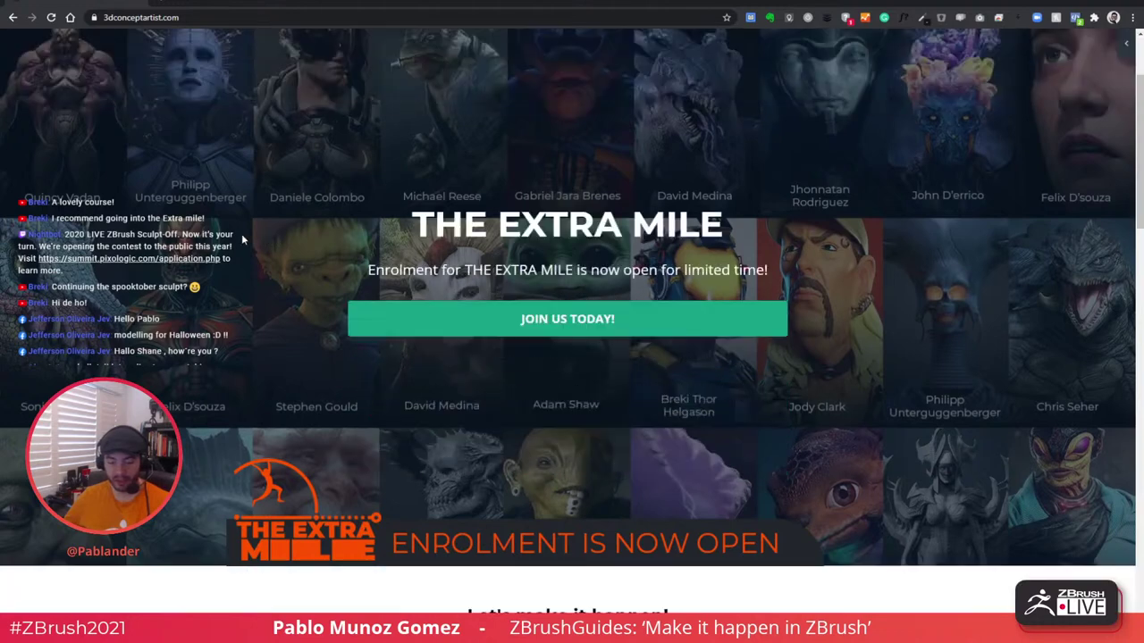
scroll(266, 261, "up", 2)
scroll(440, 38, "up", 2)
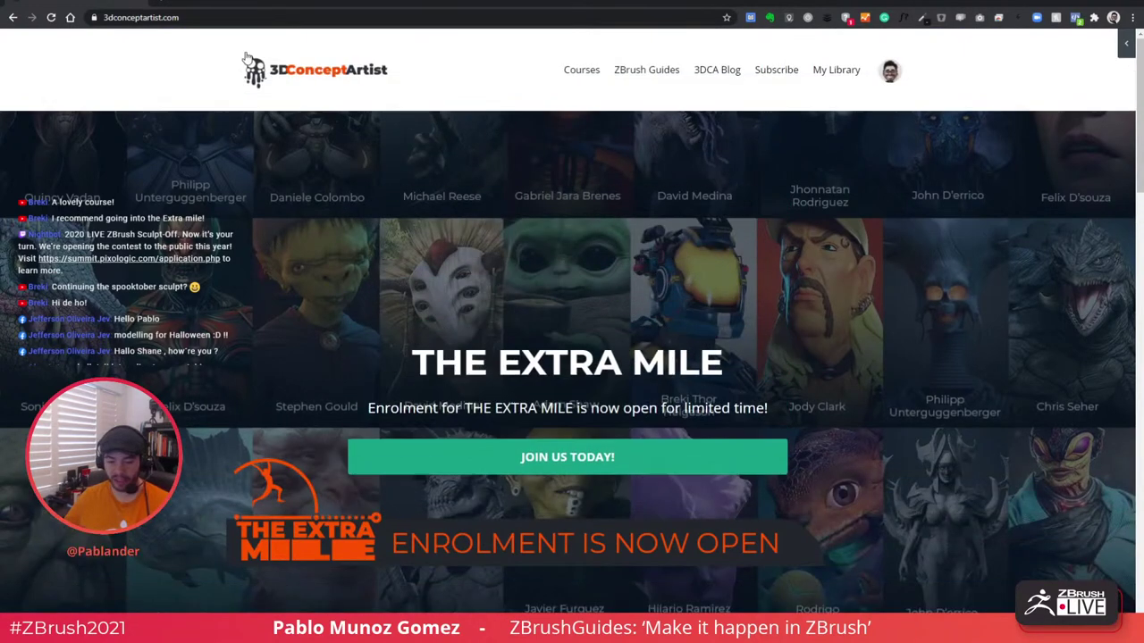
scroll(445, 178, "down", 2)
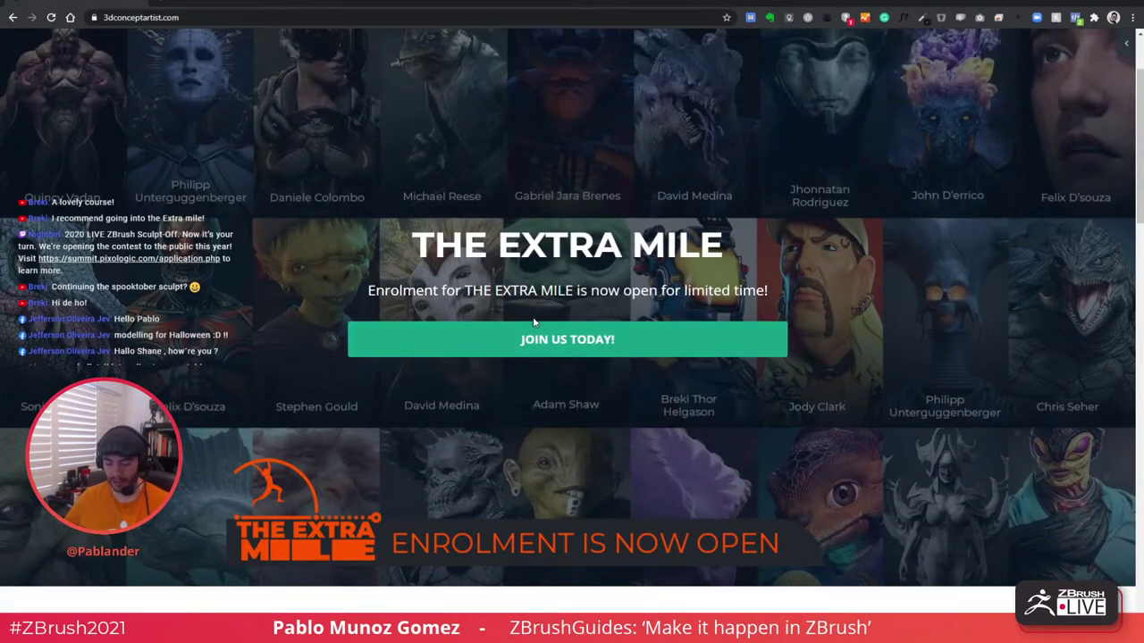
scroll(514, 347, "up", 2)
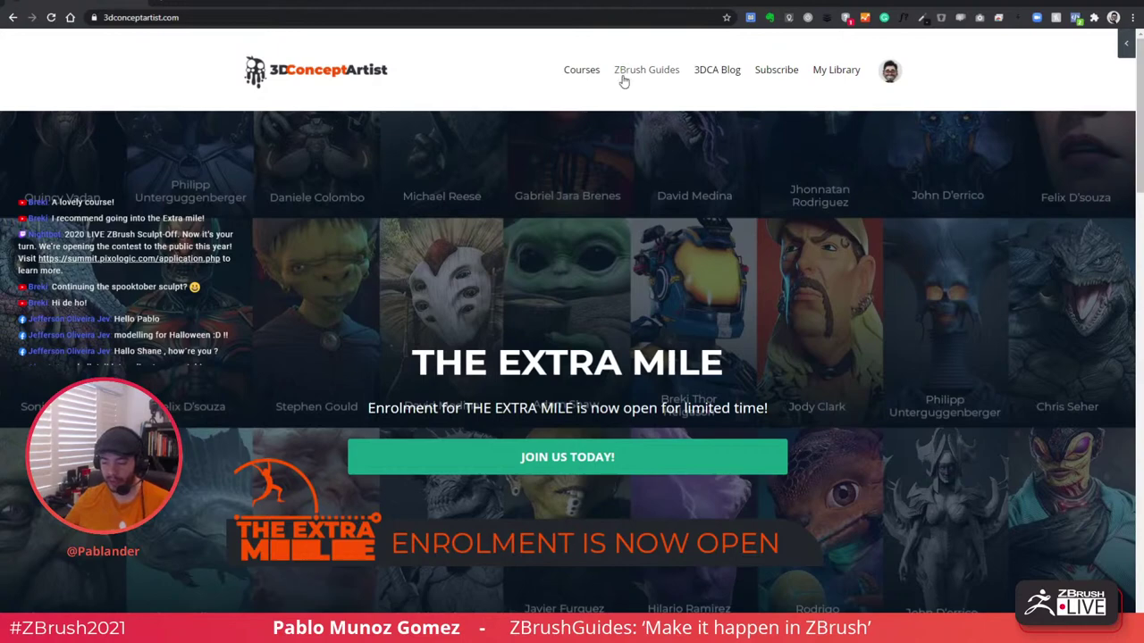
left_click_drag(631, 3, 0, 9)
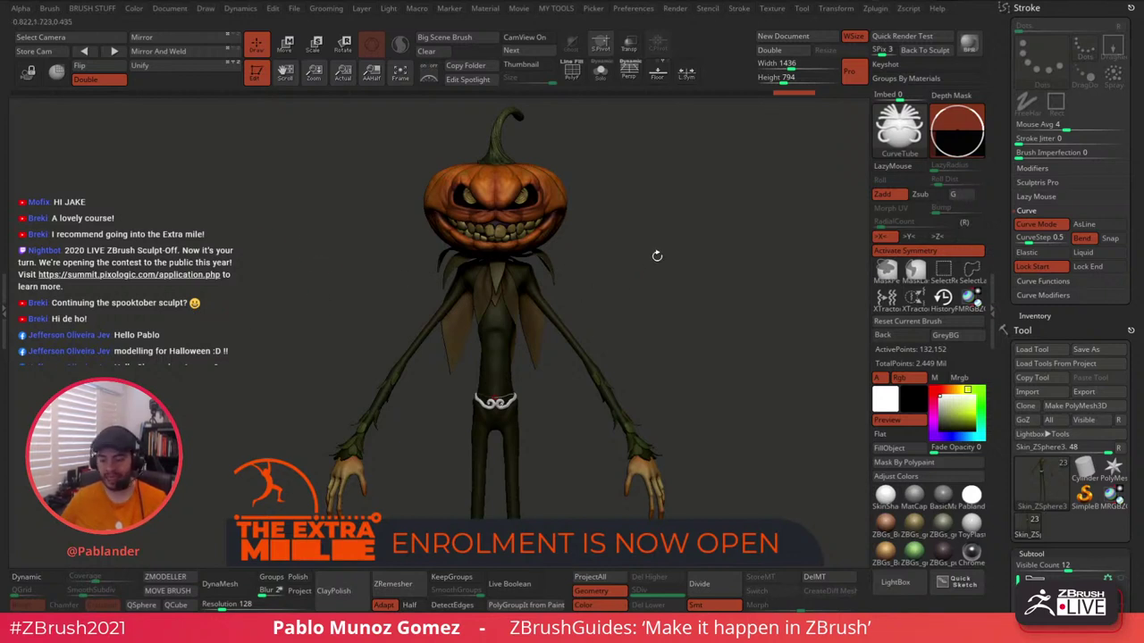
Snapshot the waist tube's curve so a copy of the ornament stays in place.
left_click_drag(657, 255, 684, 255)
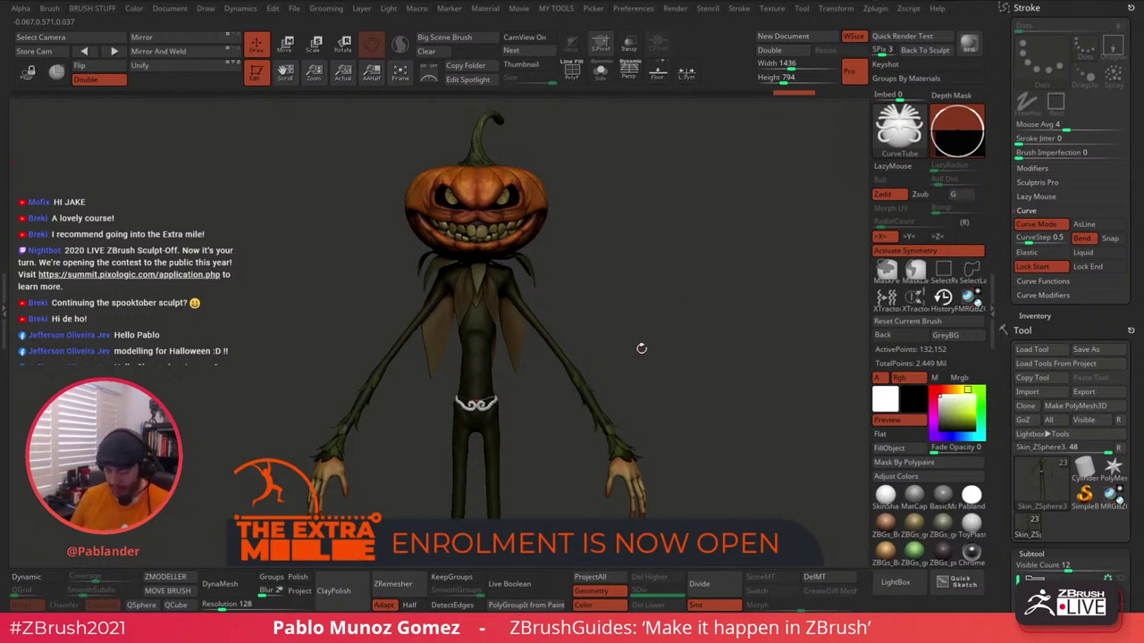
left_click_drag(641, 348, 641, 448, "alt")
left_click_drag(588, 407, 659, 288, "alt")
left_click_drag(645, 349, 625, 356)
mouse_move(638, 395)
left_mouse_down()
mouse_move(617, 396)
mouse_move(639, 403)
mouse_move(593, 434)
mouse_move(628, 291)
mouse_move(666, 323)
left_mouse_up()
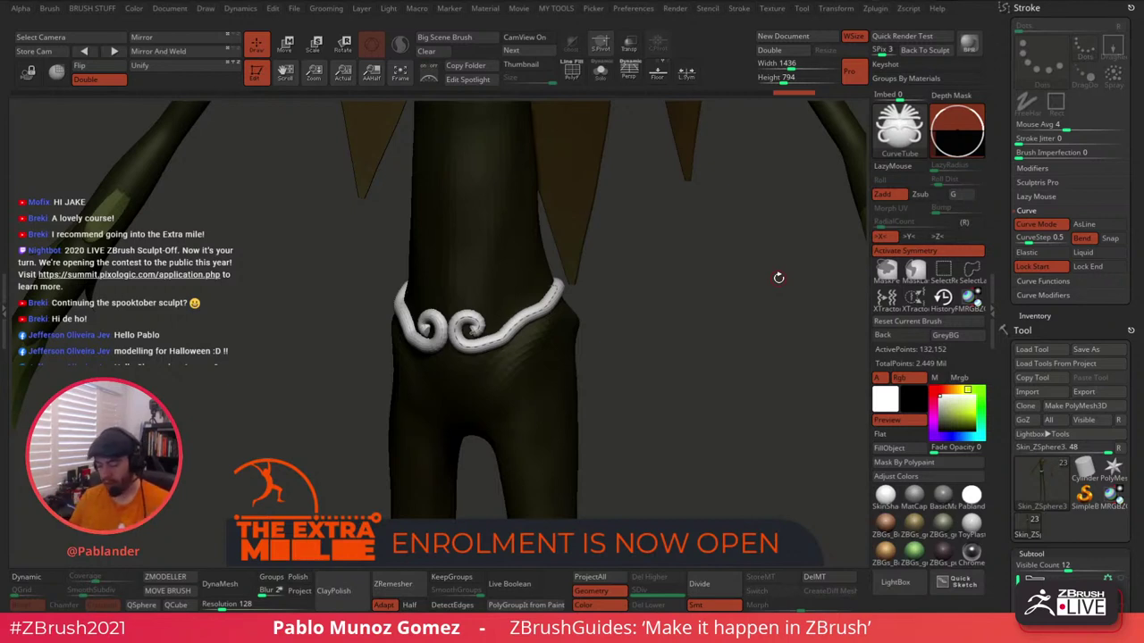
left_click(1084, 239)
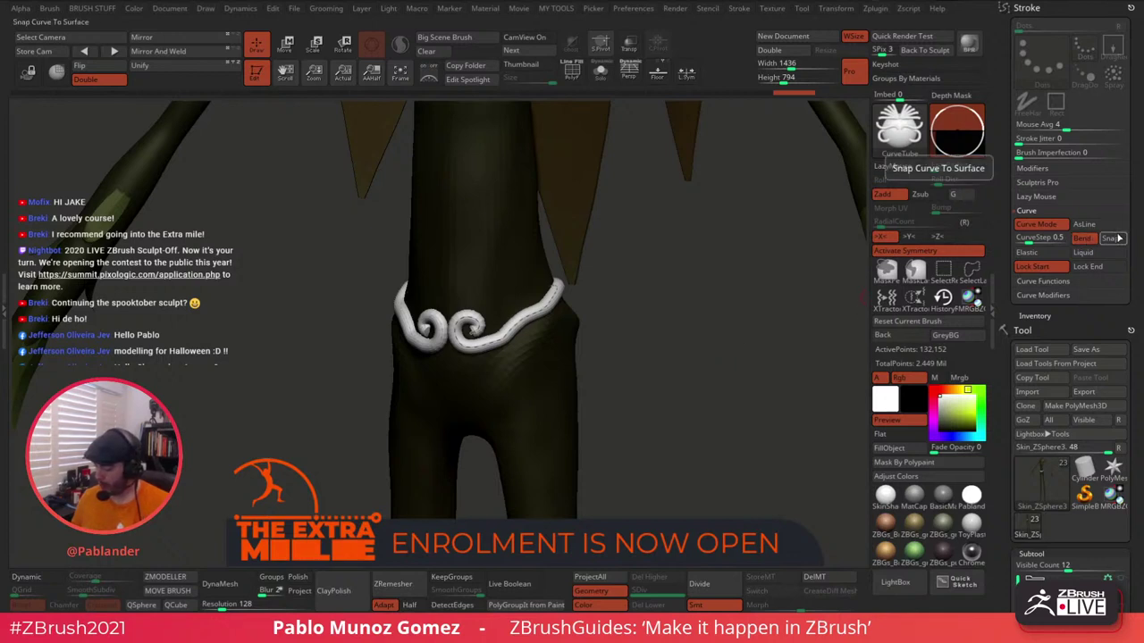
left_click(1065, 282)
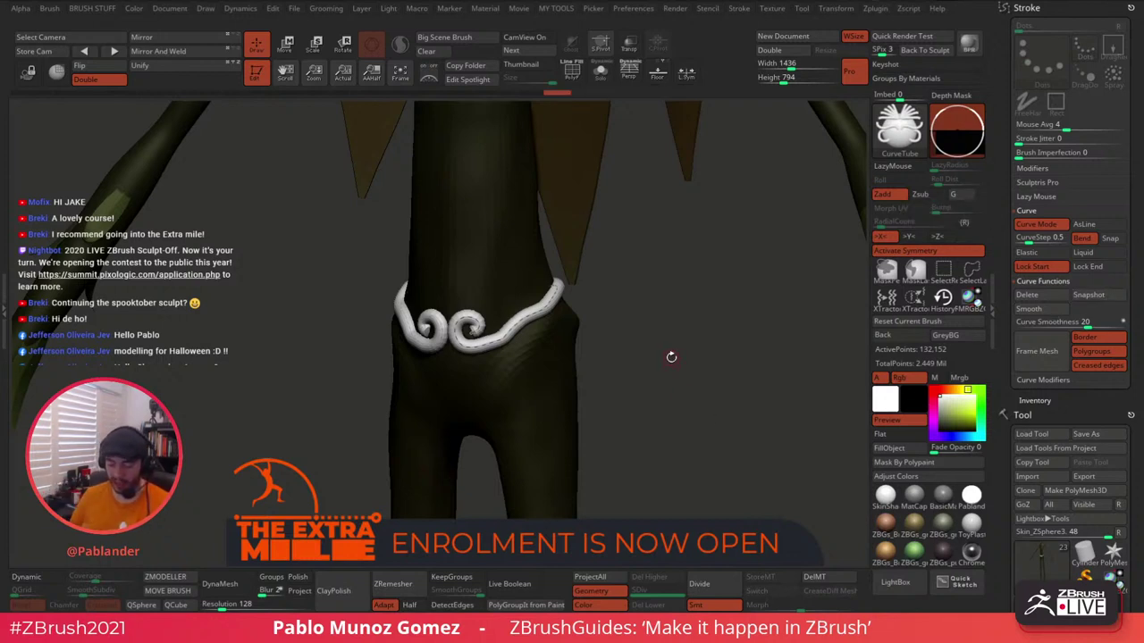
mouse_move(633, 293)
left_mouse_down("alt")
mouse_move(652, 263)
mouse_move(650, 292)
mouse_move(616, 301)
left_mouse_up("alt")
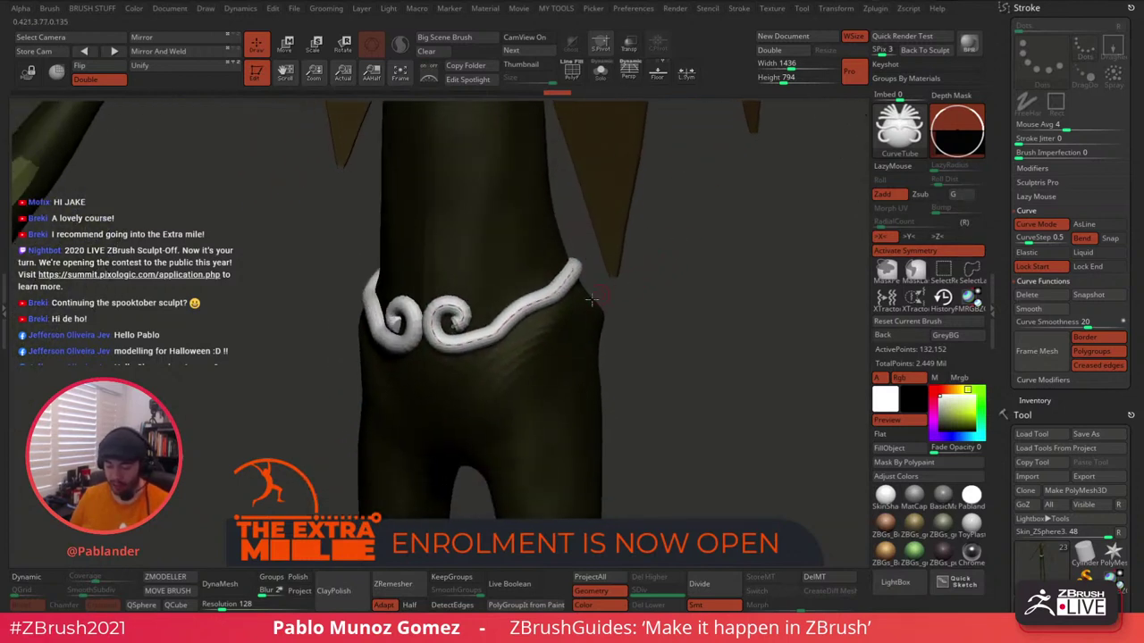
Pull the copied waist tube's curve slightly below the original across the front of the hips.
left_click_drag(515, 307, 465, 359)
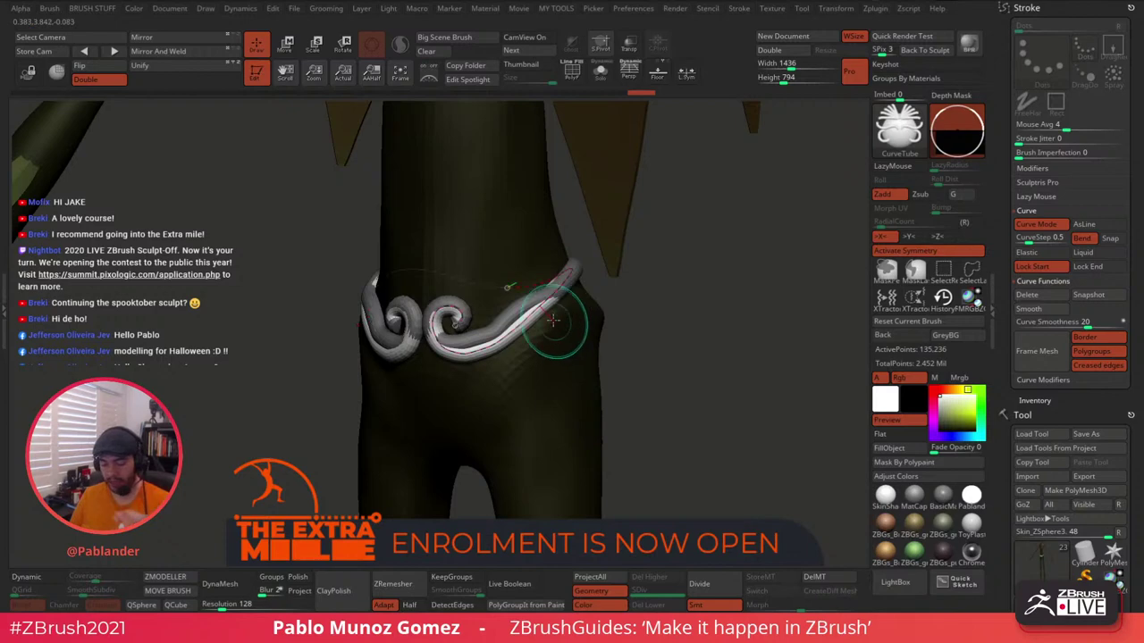
left_click_drag(566, 288, 538, 316)
left_click_drag(742, 304, 622, 292)
right_click_drag(658, 255, 546, 315)
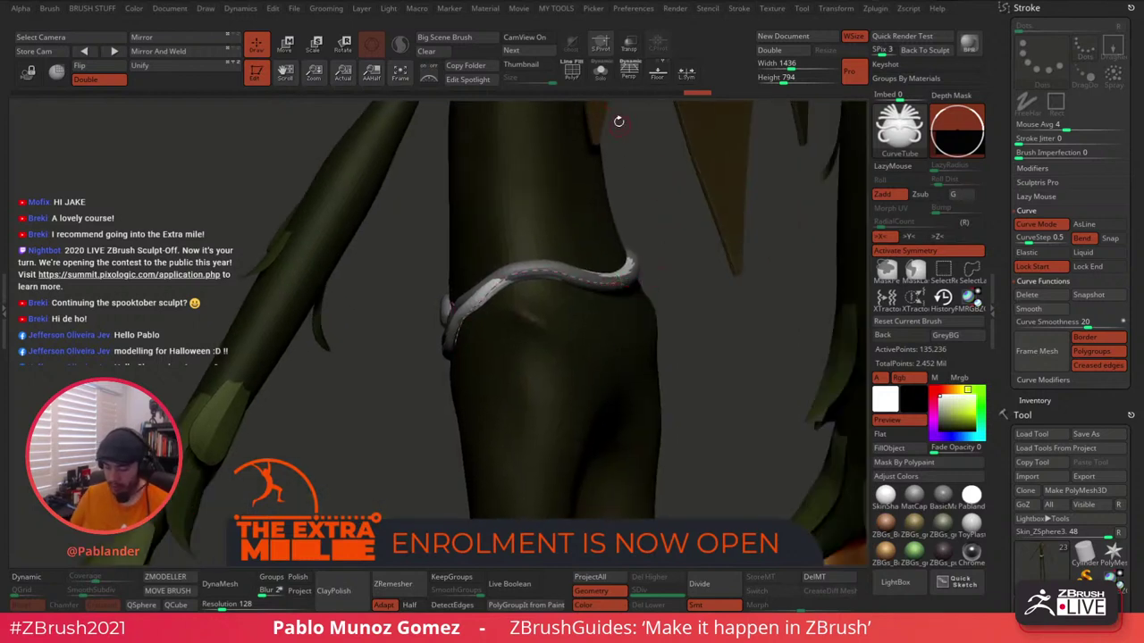
Solo the body subtool and lift the copied tube above the original along the side of the hip.
left_click(600, 69)
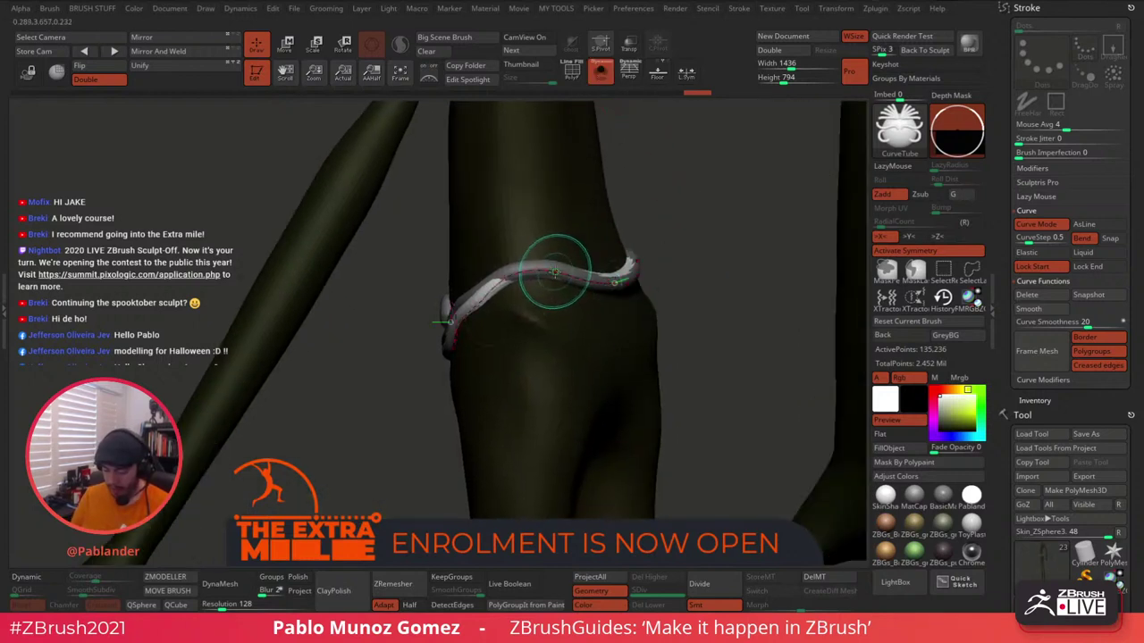
left_click_drag(555, 272, 529, 257)
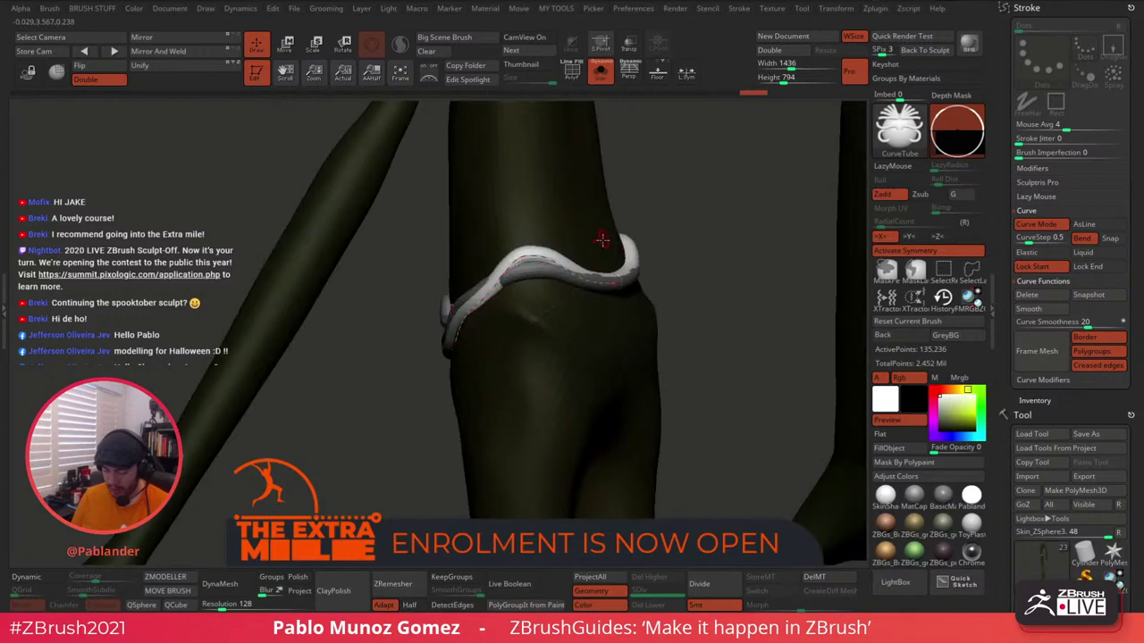
left_click_drag(597, 278, 575, 256)
right_click_drag(560, 243, 676, 262)
left_click_drag(623, 272, 620, 272)
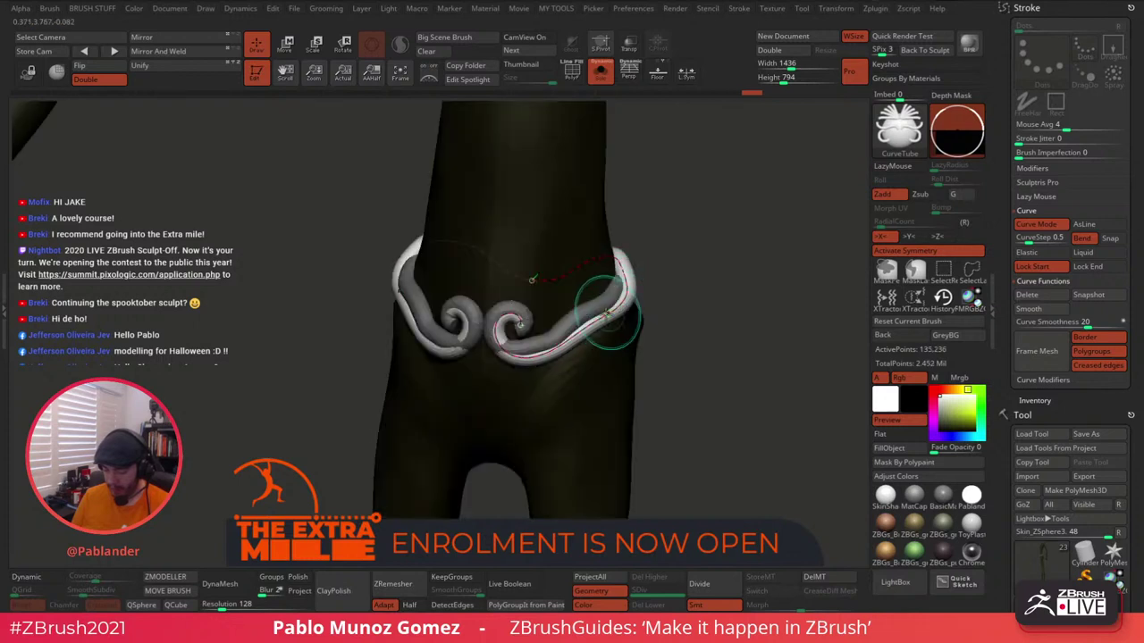
left_click_drag(607, 314, 613, 317)
Reduce the draw size and thin the copied tube by pulling its curve at the side of the hip.
key("space")
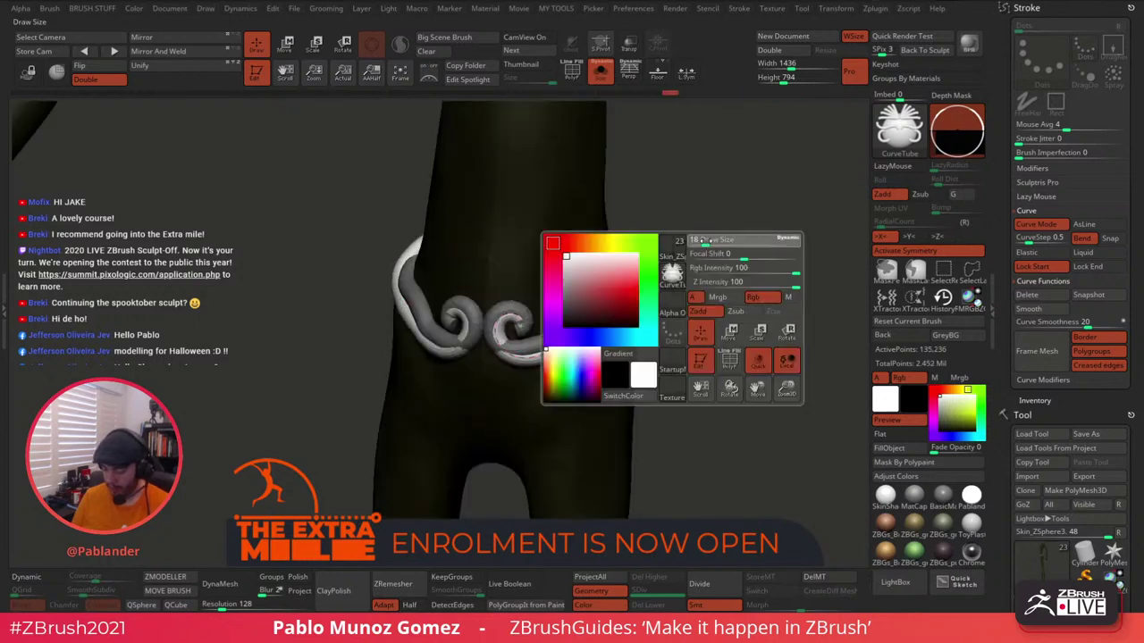
left_click_drag(703, 241, 698, 241)
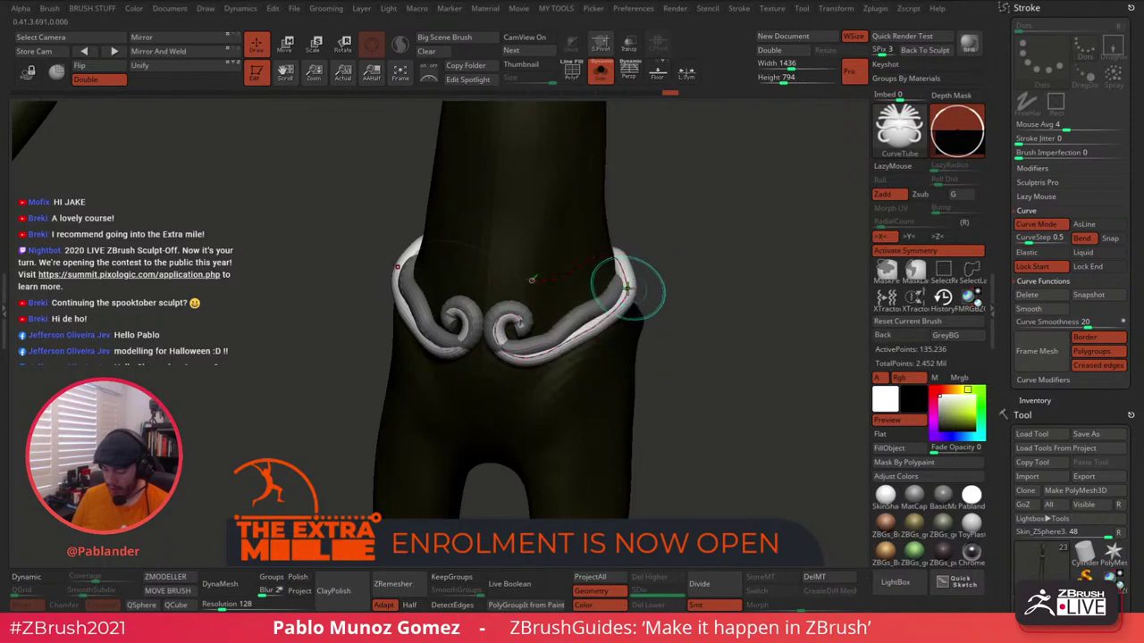
left_click_drag(628, 292, 620, 284)
right_click_drag(678, 261, 698, 267)
left_click_drag(697, 265, 536, 315)
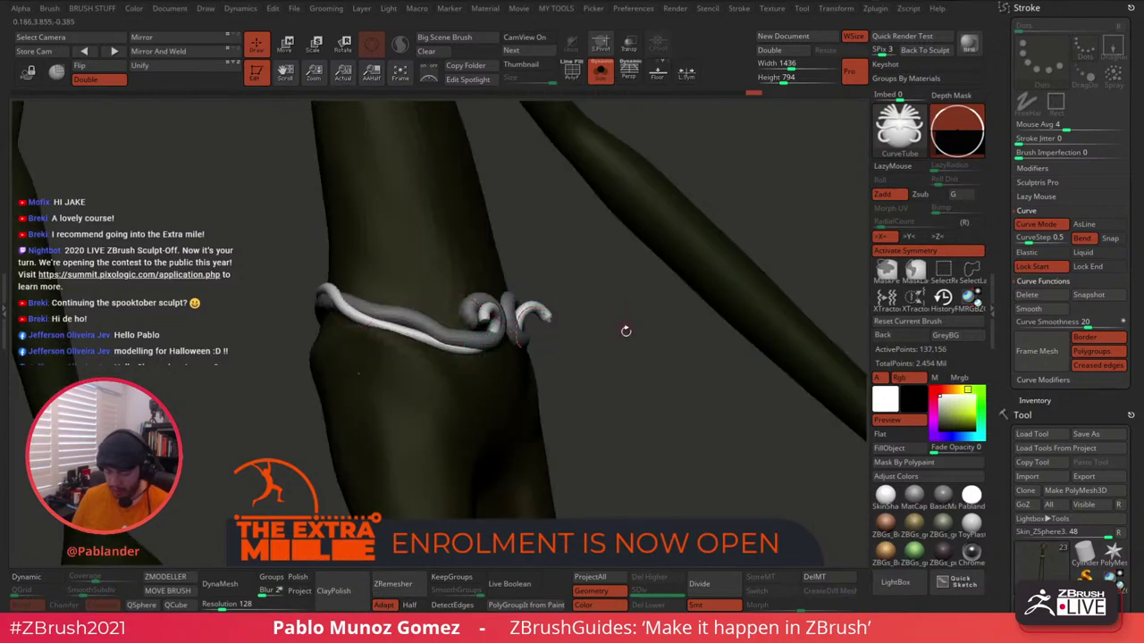
Pull the front ends of the thinner tube outward and curl them around the original spirals.
left_click_drag(625, 332, 546, 338)
left_click_drag(551, 317, 518, 313)
right_click_drag(527, 322, 566, 333)
mouse_move(566, 330)
left_mouse_down()
mouse_move(588, 328)
mouse_move(566, 411)
mouse_move(530, 324)
mouse_move(587, 256)
mouse_move(582, 331)
mouse_move(563, 342)
left_mouse_up()
right_click_drag(564, 343, 586, 323)
left_click(597, 321)
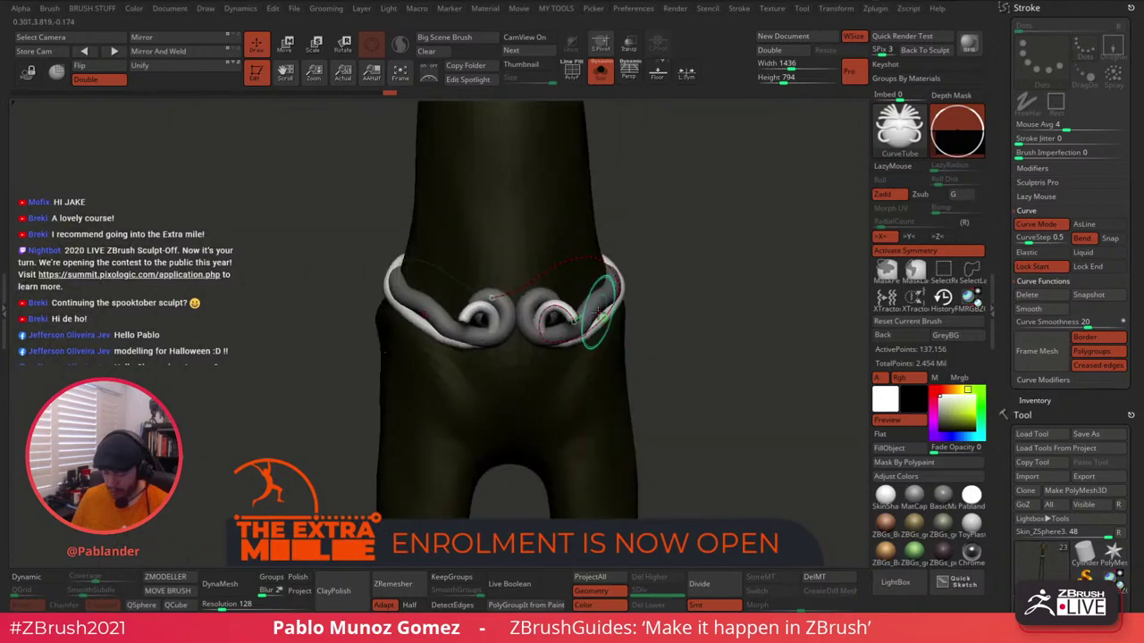
Refine the thinner tube's curve beside the front spirals and along the hip so it intertwines with the original.
left_click_drag(577, 339, 578, 318)
mouse_move(618, 282)
left_mouse_down()
mouse_move(623, 298)
mouse_move(672, 278)
mouse_move(655, 274)
left_mouse_up()
left_click_drag(586, 276, 583, 277)
left_click_drag(592, 268, 668, 270)
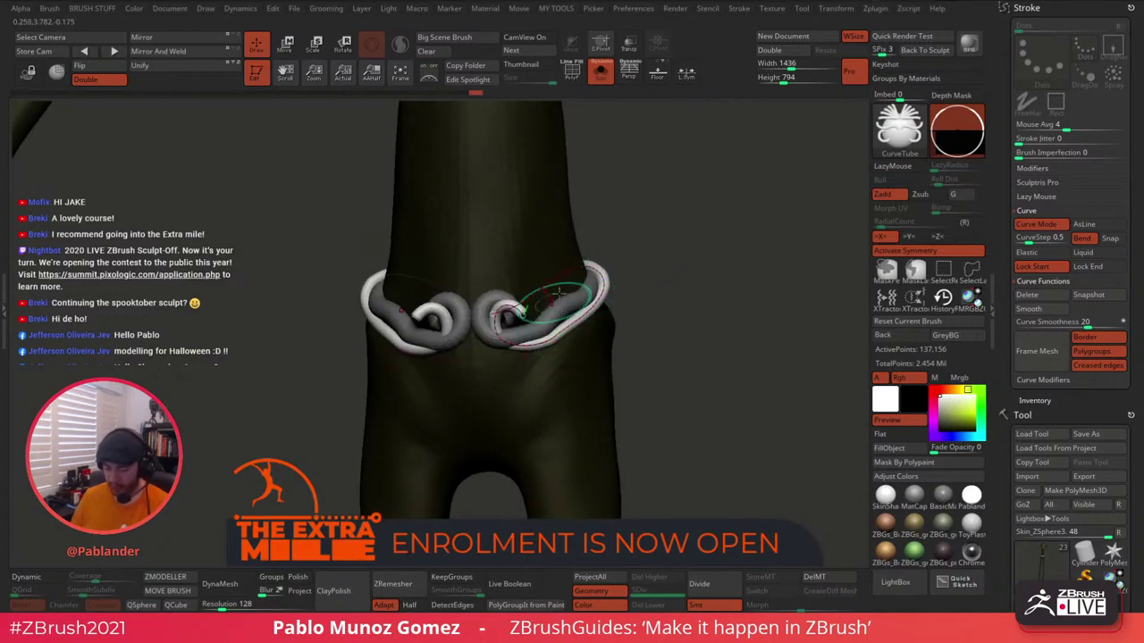
left_click_drag(686, 233, 668, 234)
left_click_drag(587, 320, 592, 327)
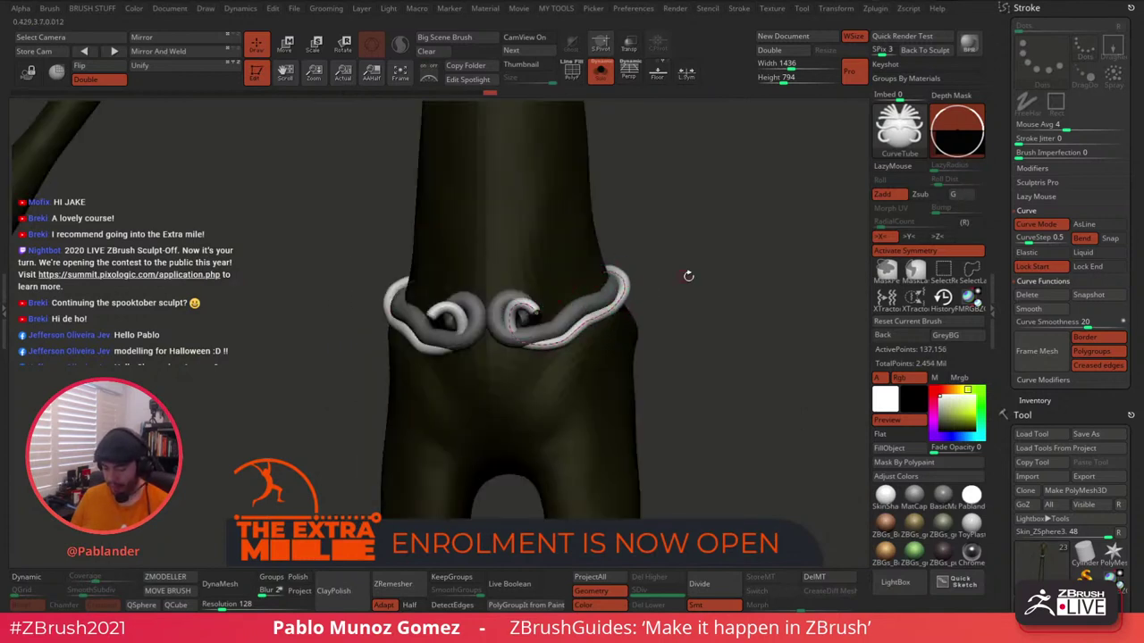
left_click_drag(689, 276, 711, 277)
right_click_drag(523, 310, 707, 289)
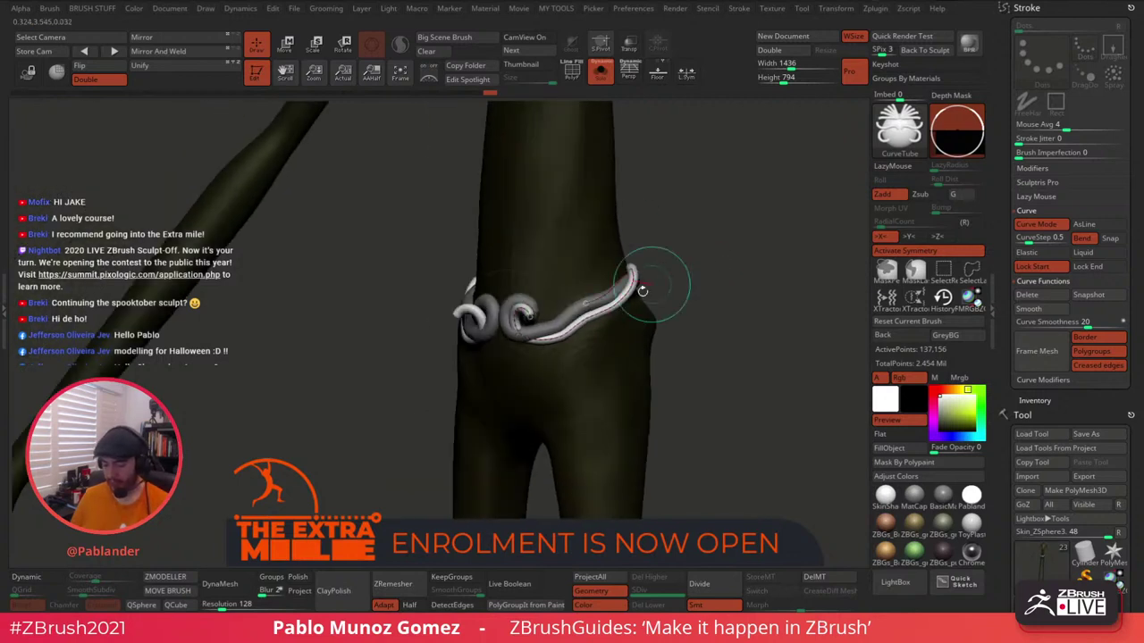
left_click_drag(736, 331, 639, 258)
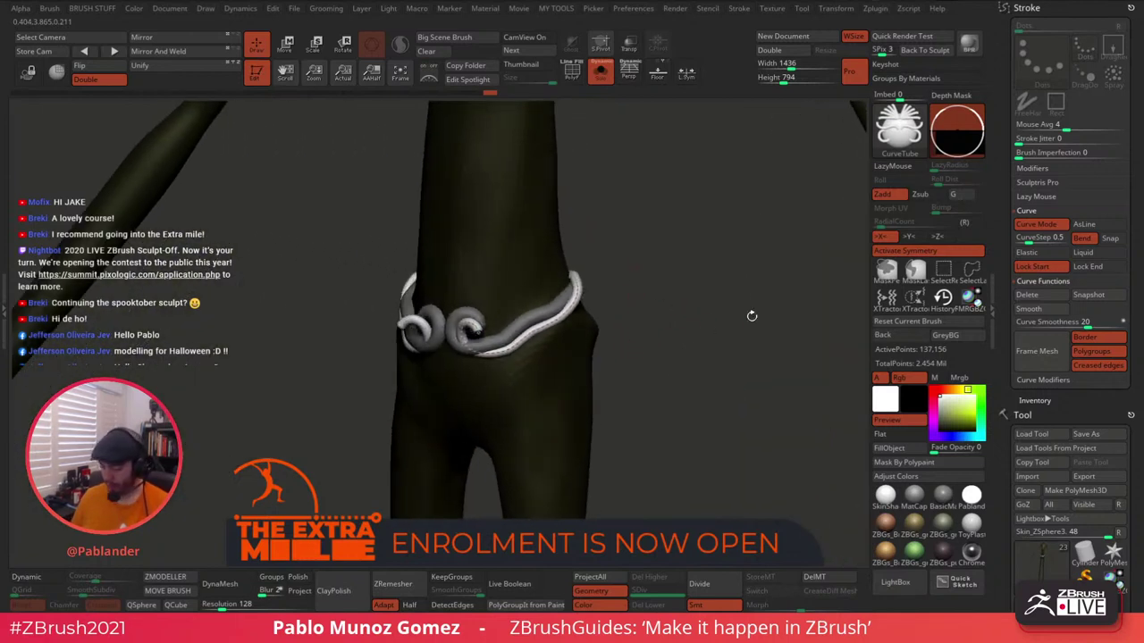
Snapshot the curve again and pull out another, thinner strand using a smaller draw size.
left_click(1101, 297)
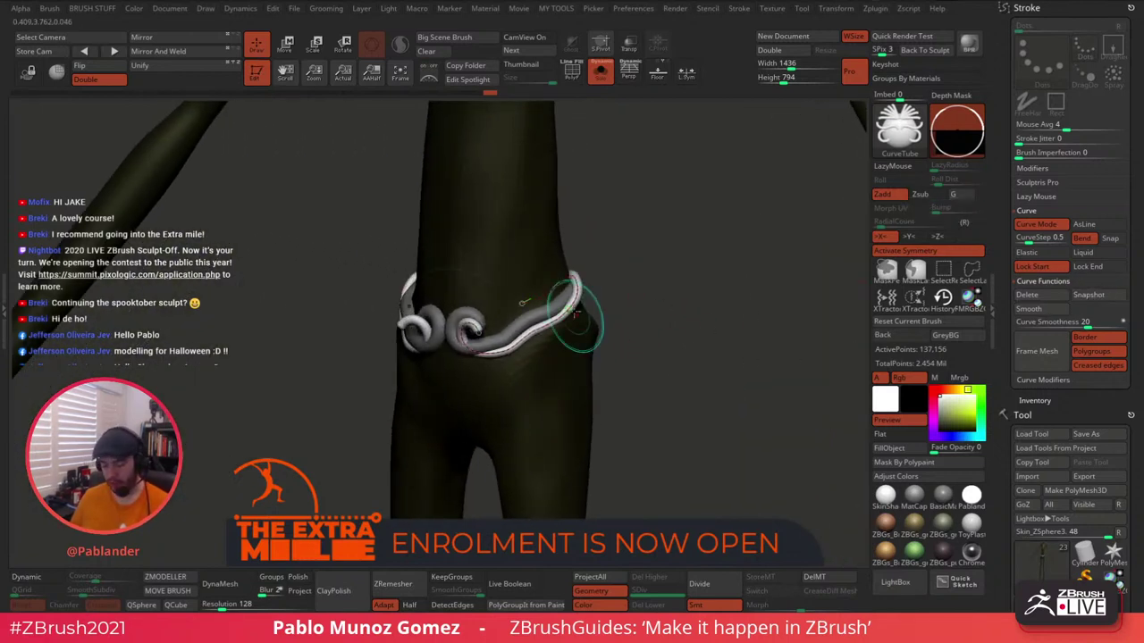
key("space")
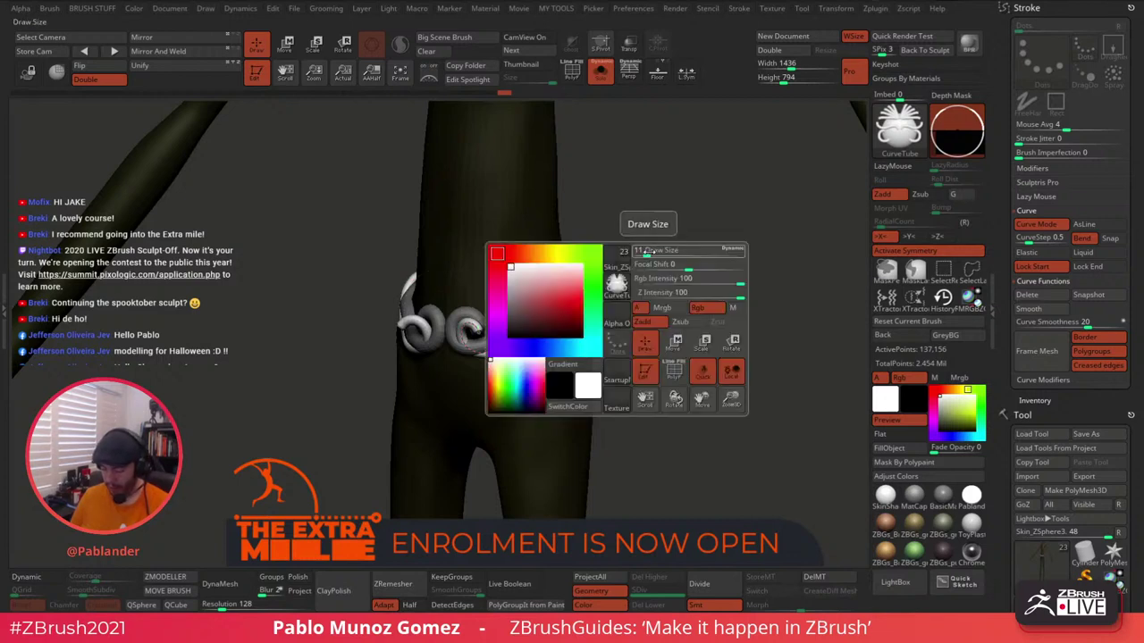
left_click_drag(685, 212, 652, 264)
left_click_drag(560, 282, 568, 298)
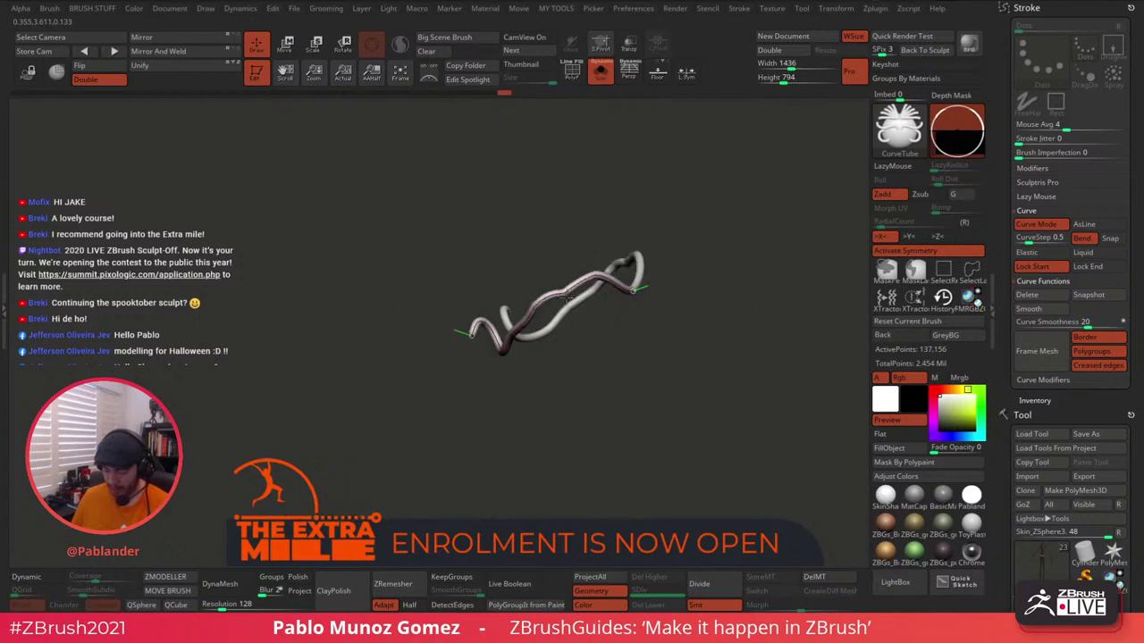
left_click(591, 305, "ctrl+shift")
Bend the thinnest strand away from the other tubes around the side of the hip.
mouse_move(690, 290)
left_mouse_down()
mouse_move(595, 304)
mouse_move(645, 286)
left_mouse_up()
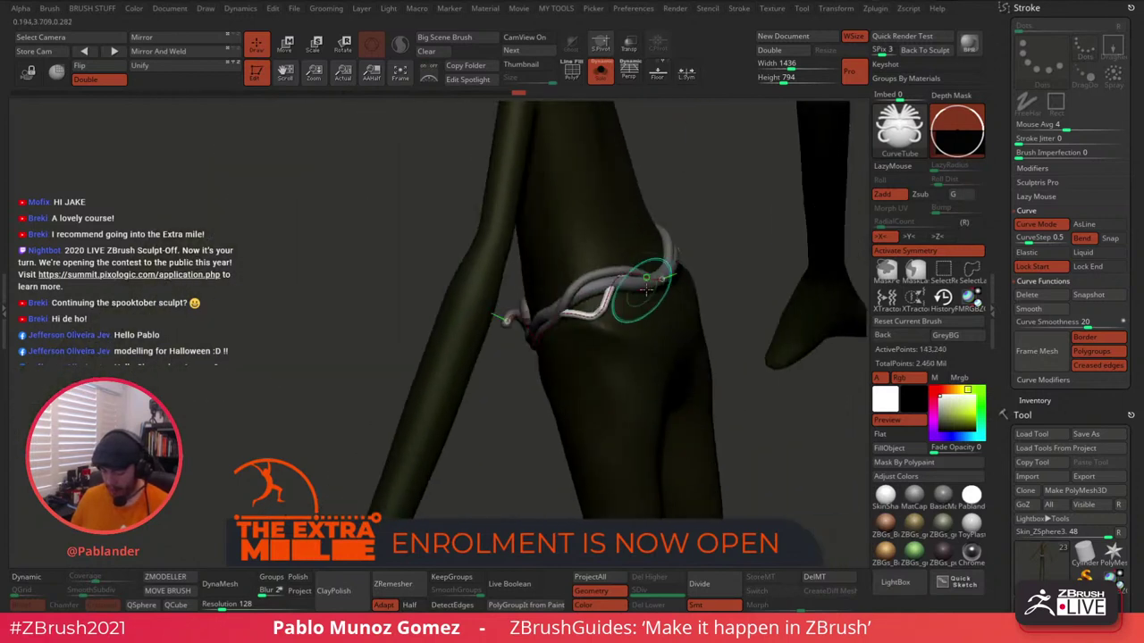
right_click_drag(627, 275, 643, 286)
left_click_drag(643, 286, 656, 294)
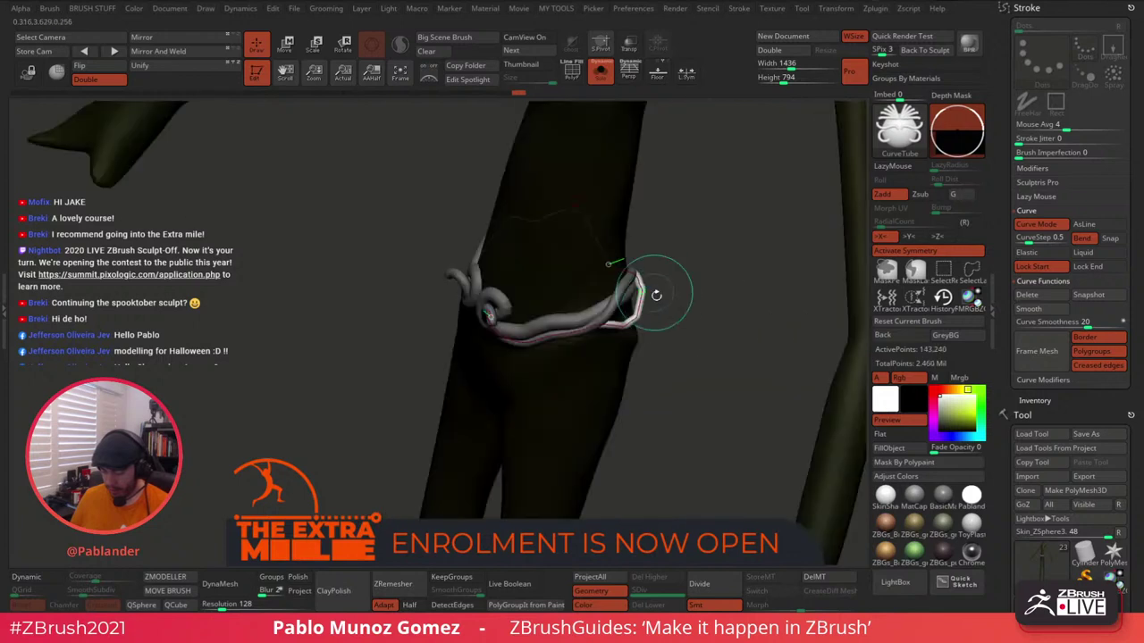
right_click_drag(656, 294, 679, 263)
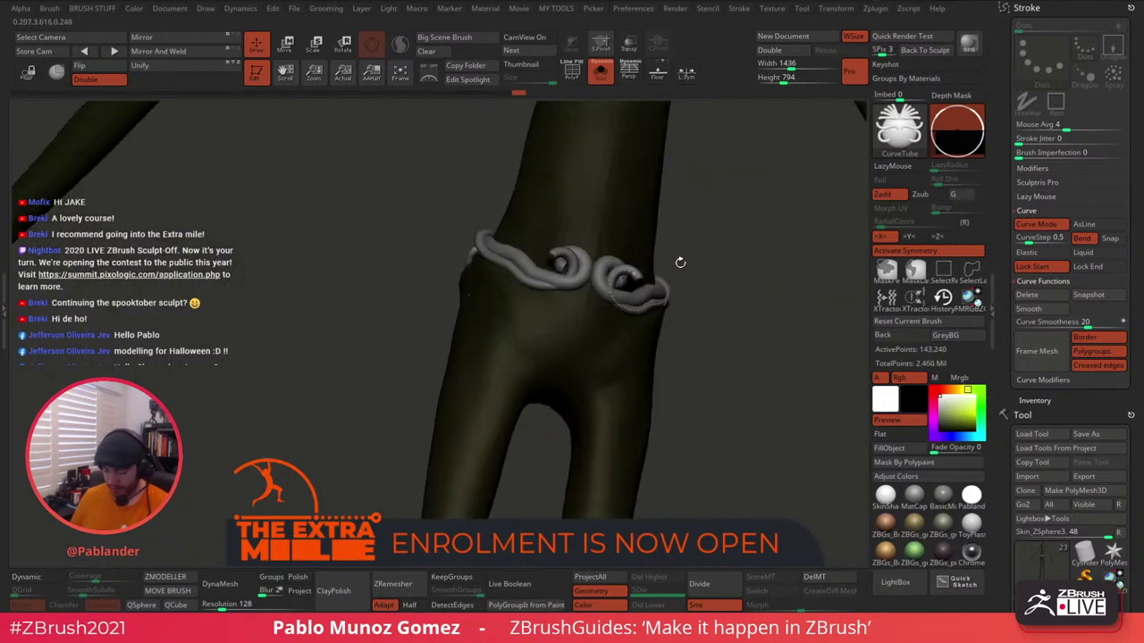
Bend the thinnest strand over the thicker tubes where the belt curves around the hip.
left_click_drag(654, 291, 668, 274)
right_click_drag(672, 275, 693, 279)
left_click_drag(686, 290, 696, 280)
right_click_drag(706, 261, 694, 266, "shift")
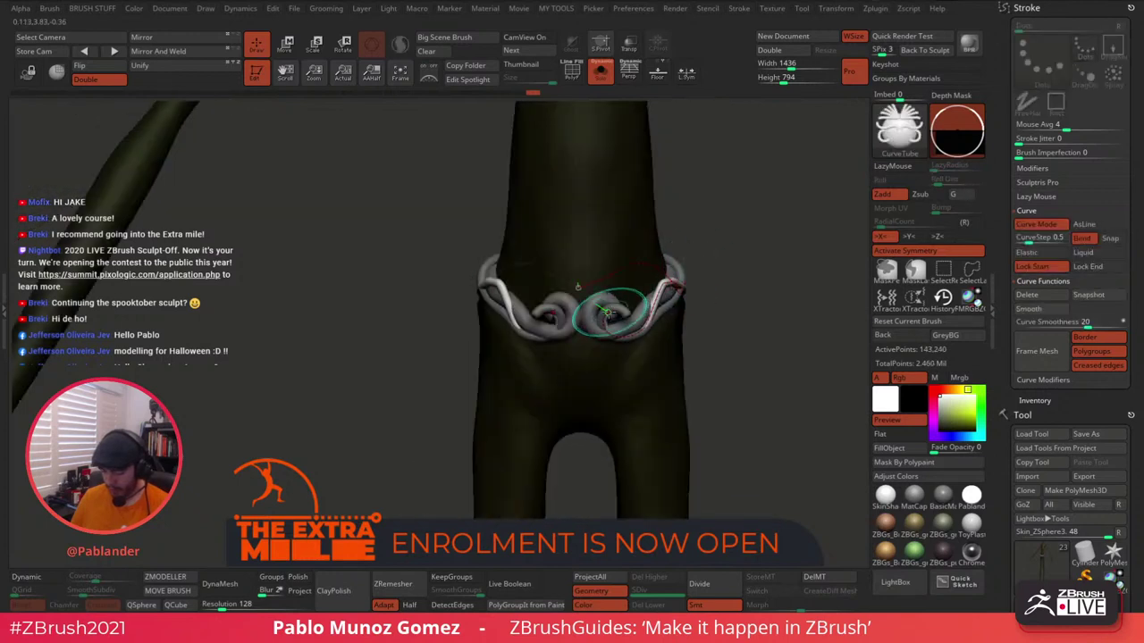
Pull the front end of the thinnest strand across the original tube so its tip hangs below the front spiral.
left_click(631, 314, "ctrl+shift")
left_click_drag(648, 357, 672, 318)
right_click_drag(677, 309, 656, 307)
mouse_move(653, 306)
left_mouse_down("shift")
mouse_move(604, 331)
mouse_move(615, 313)
left_mouse_up("shift")
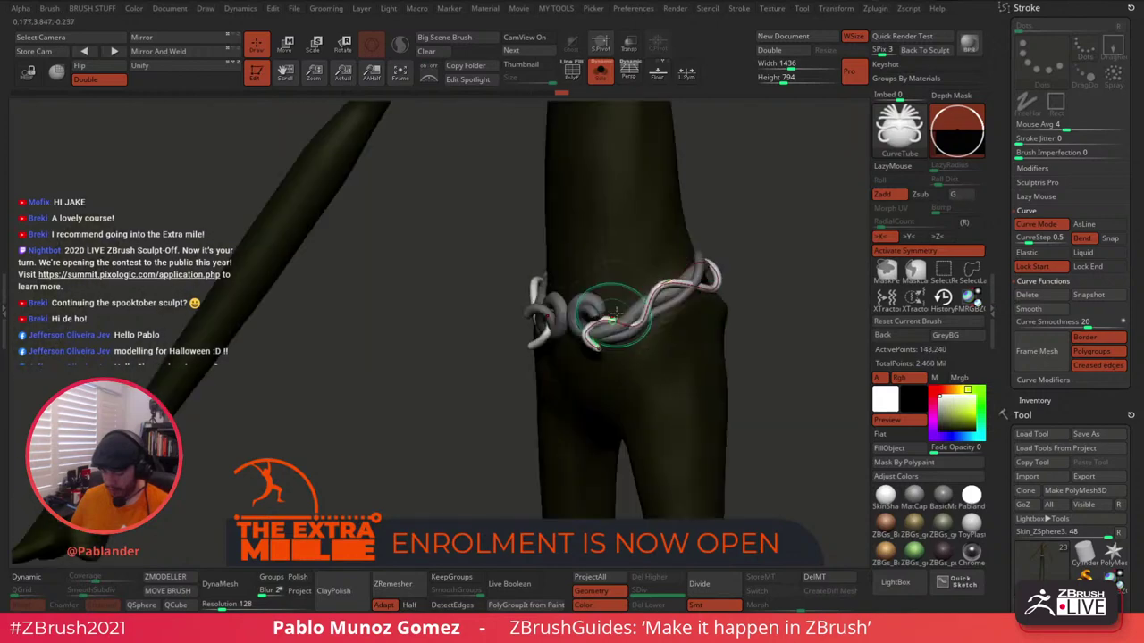
right_click_drag(616, 313, 572, 316)
mouse_move(706, 254)
right_mouse_down()
mouse_move(688, 261)
mouse_move(698, 264)
right_mouse_up()
left_click_drag(697, 263, 699, 261)
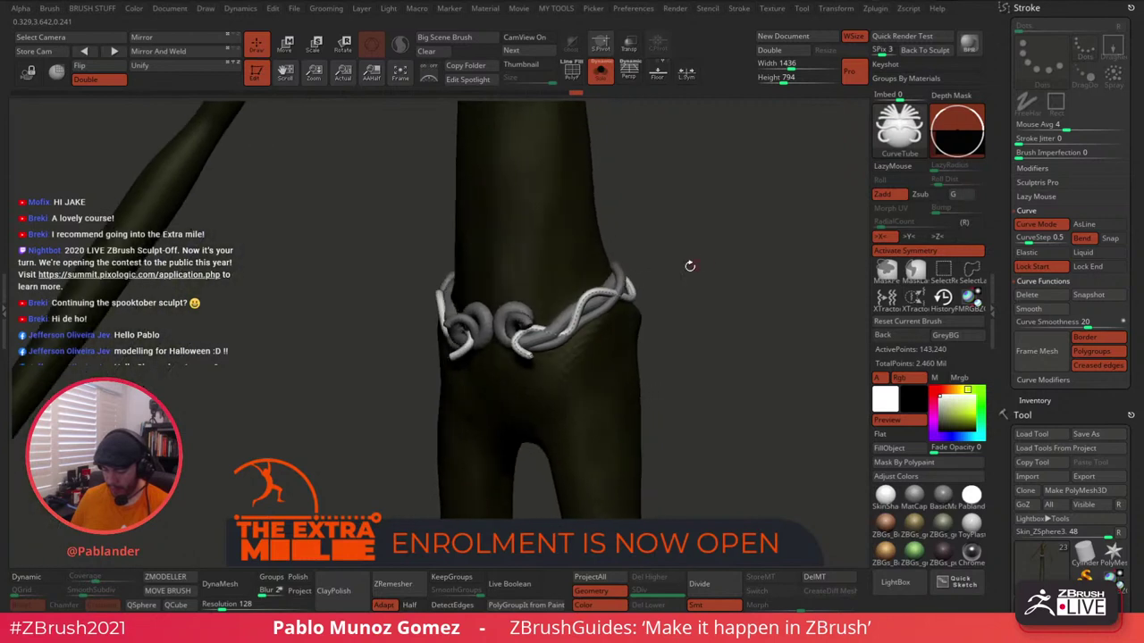
Stretch the hanging front tip of the thinnest strand further down and outward, and weave its curve around the side of the hip.
left_click_drag(532, 330, 544, 313)
right_click_drag(545, 313, 607, 313)
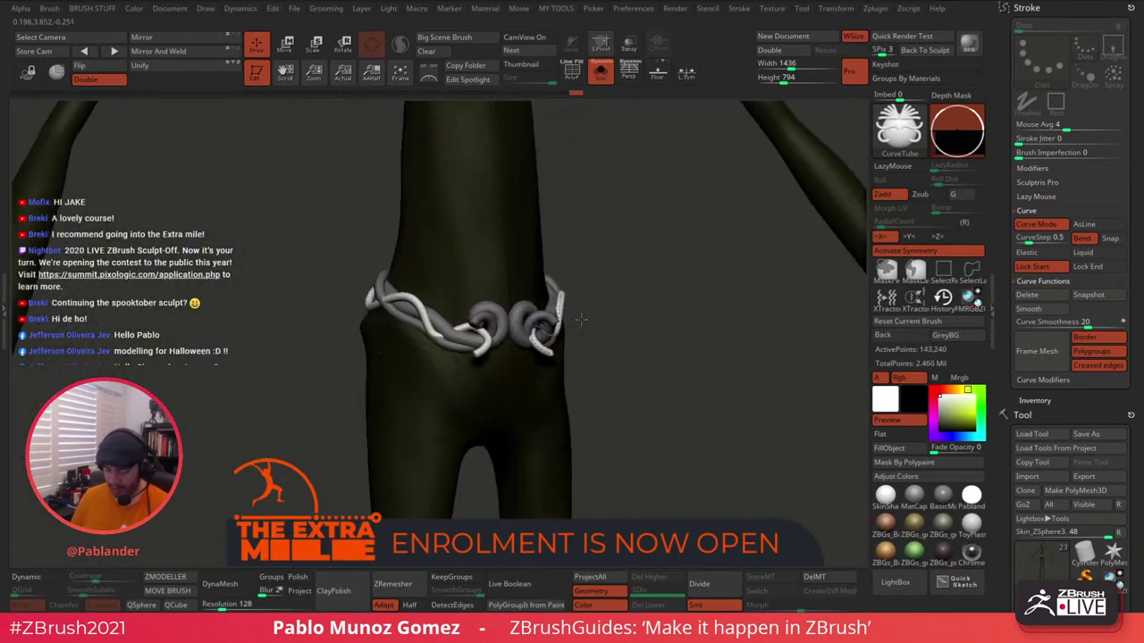
left_click_drag(530, 327, 562, 356)
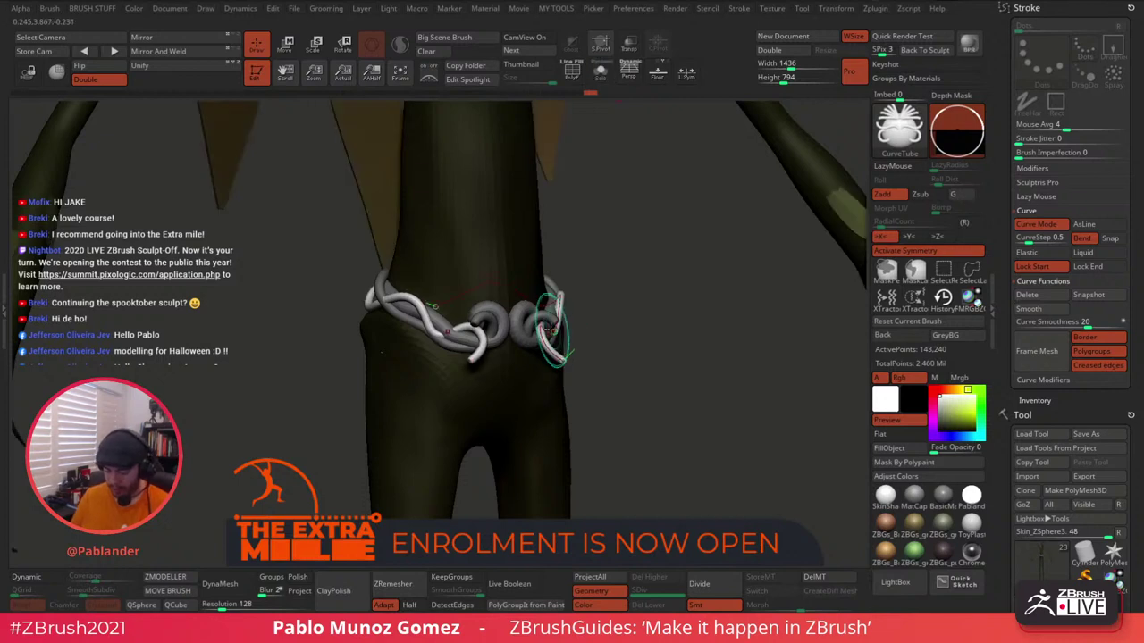
mouse_move(604, 311)
left_mouse_down()
mouse_move(536, 320)
mouse_move(582, 315)
mouse_move(582, 345)
left_mouse_up()
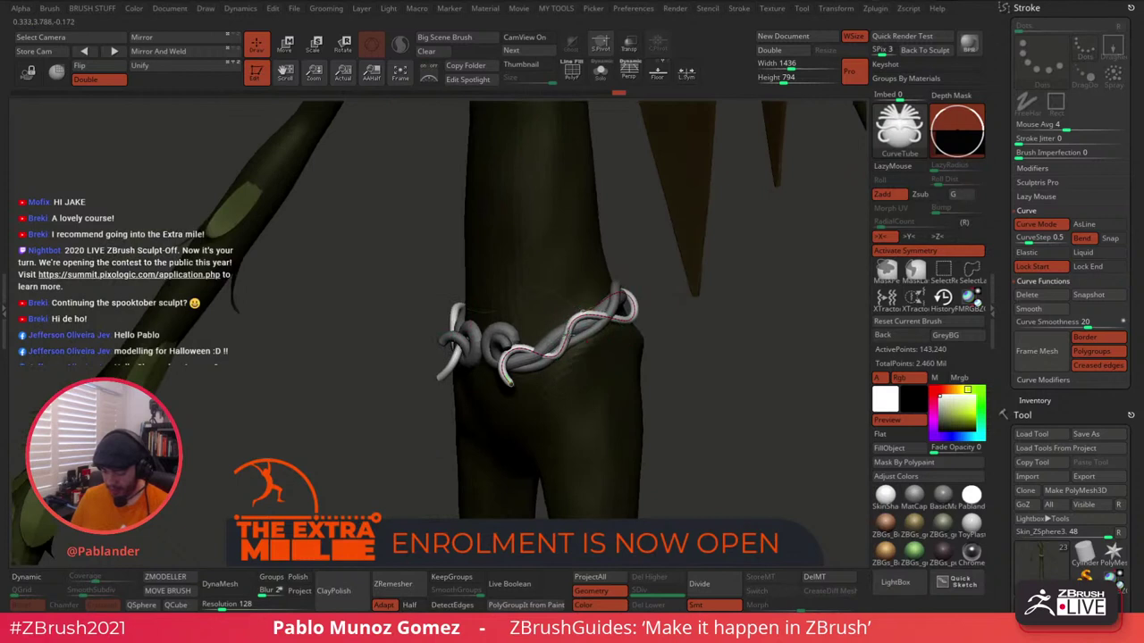
right_click_drag(572, 375, 506, 386)
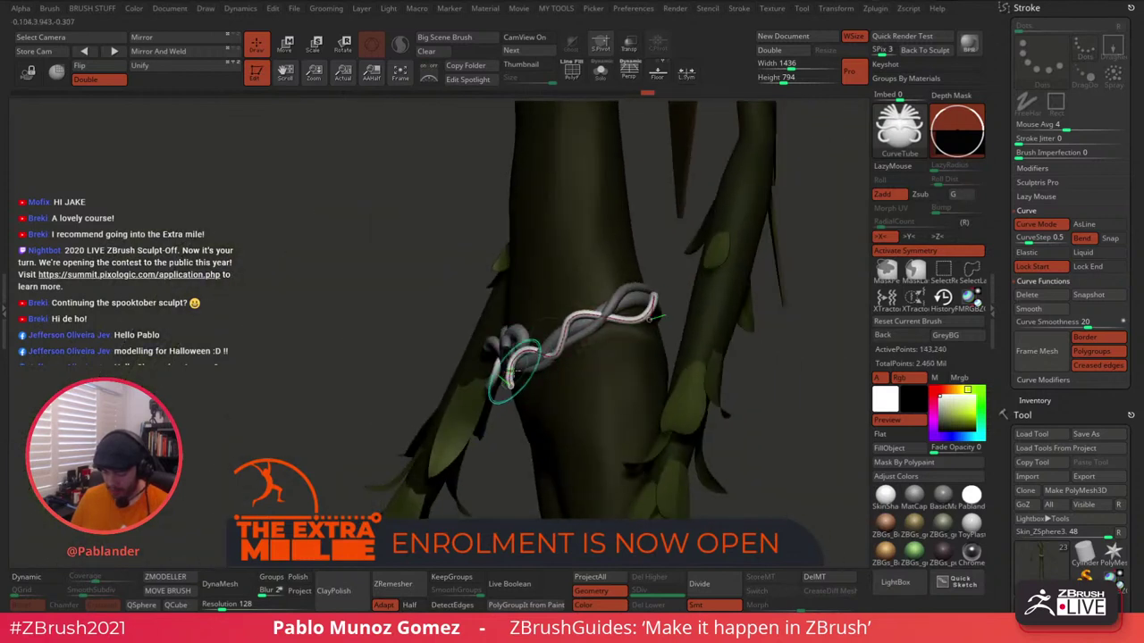
left_click_drag(514, 371, 508, 375)
right_click_drag(508, 375, 613, 367)
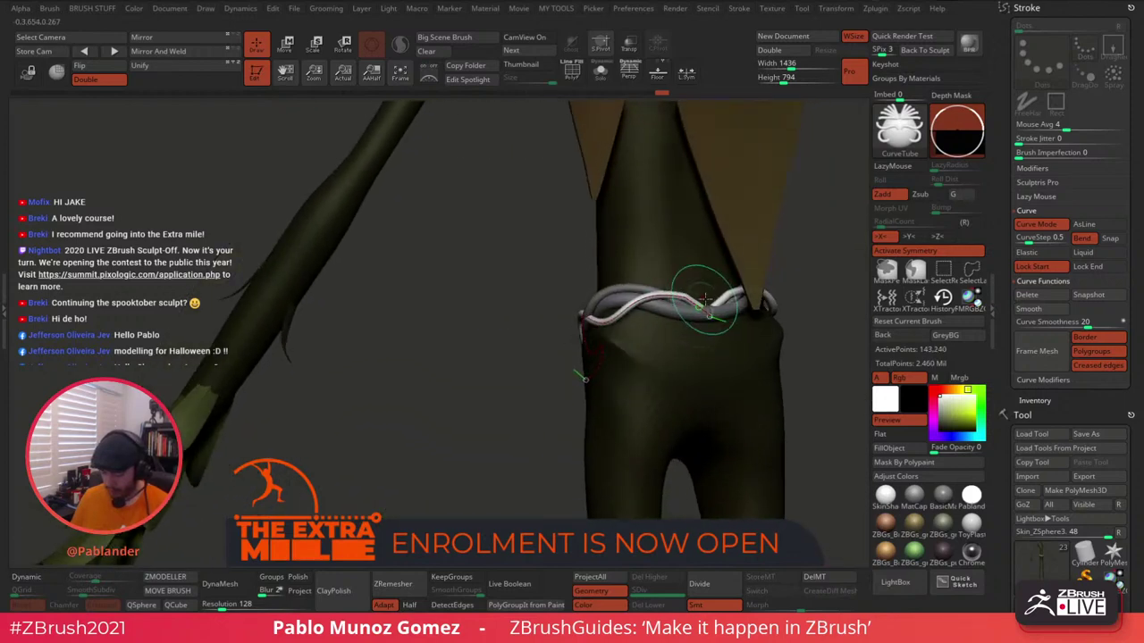
left_click_drag(576, 353, 633, 353)
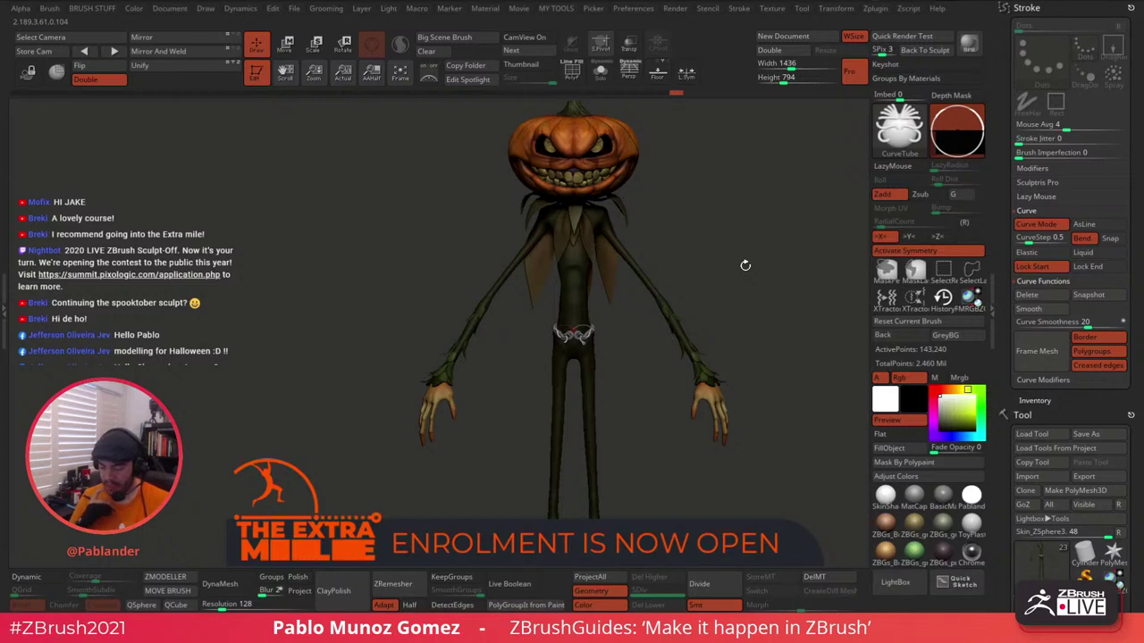
Drop the active curve to finalize the belt tubes and clear the mask from the model.
left_click_drag(626, 338, 664, 323, "alt")
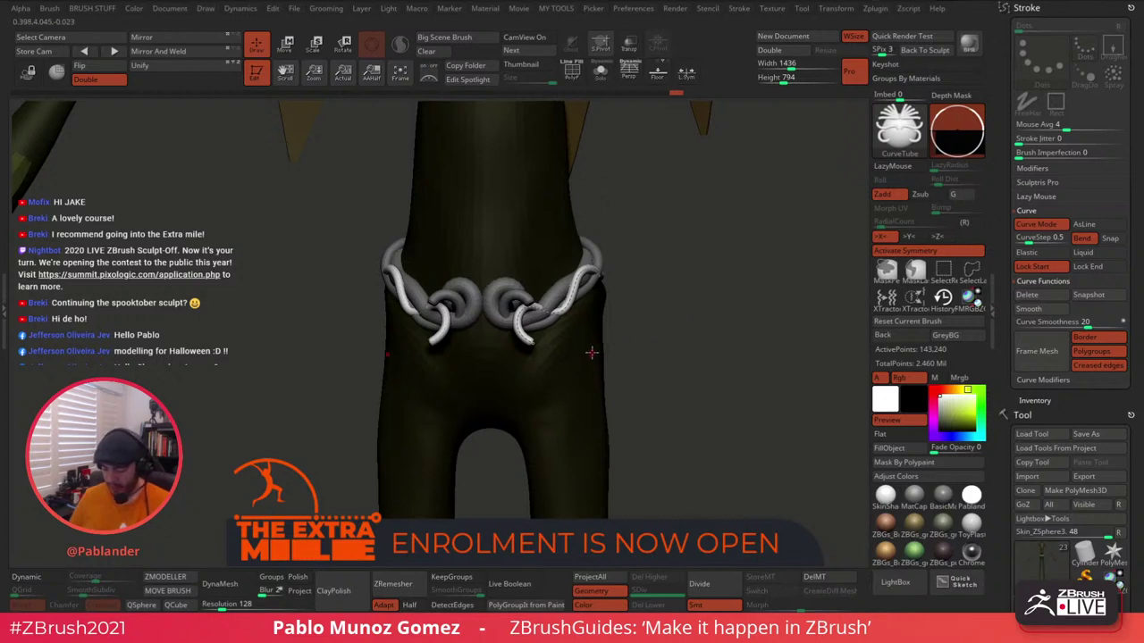
left_click(569, 371)
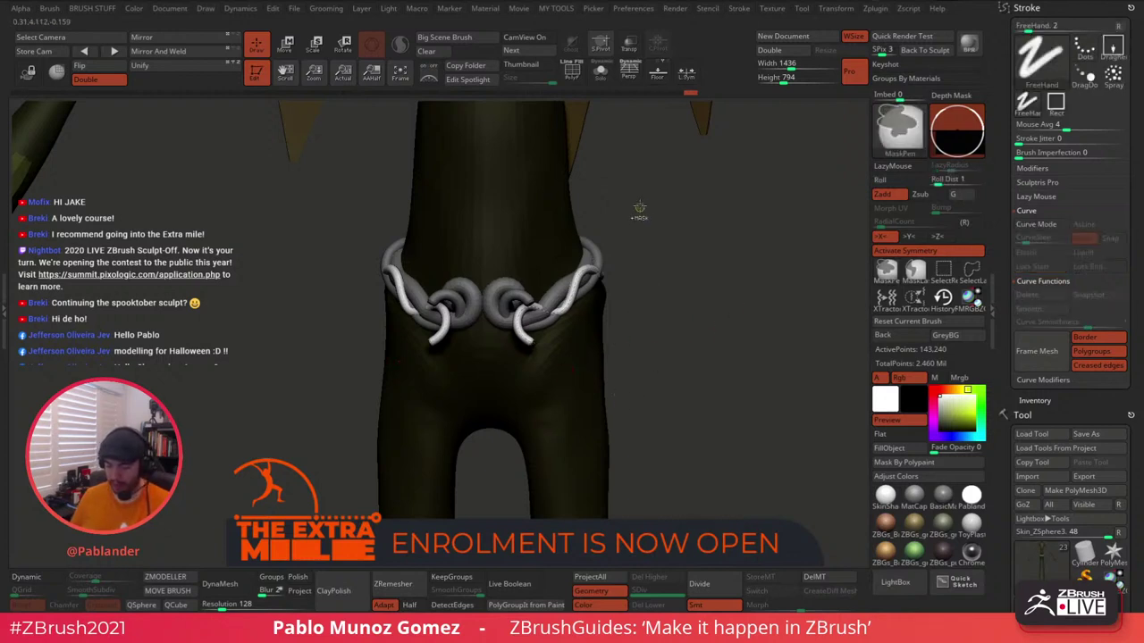
left_click_drag(642, 206, 693, 294, "ctrl")
left_click_drag(730, 257, 579, 356)
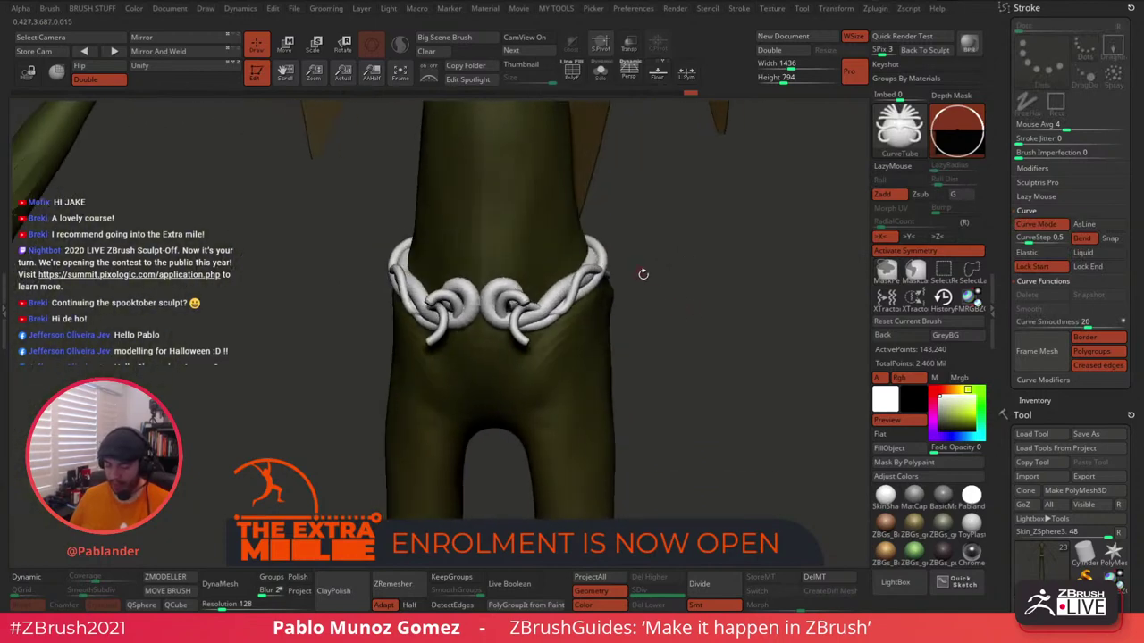
Select the Move Topological brush, adjust its draw size and reposition the thin tube ends around the front spirals.
key("b")
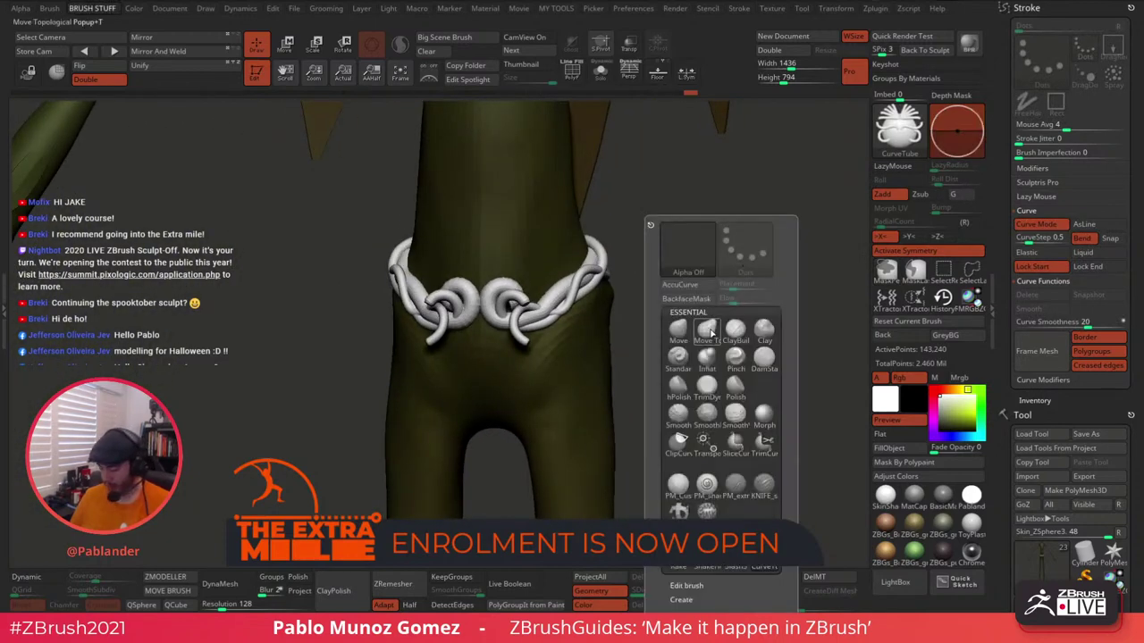
key("m")
key("t")
key("space")
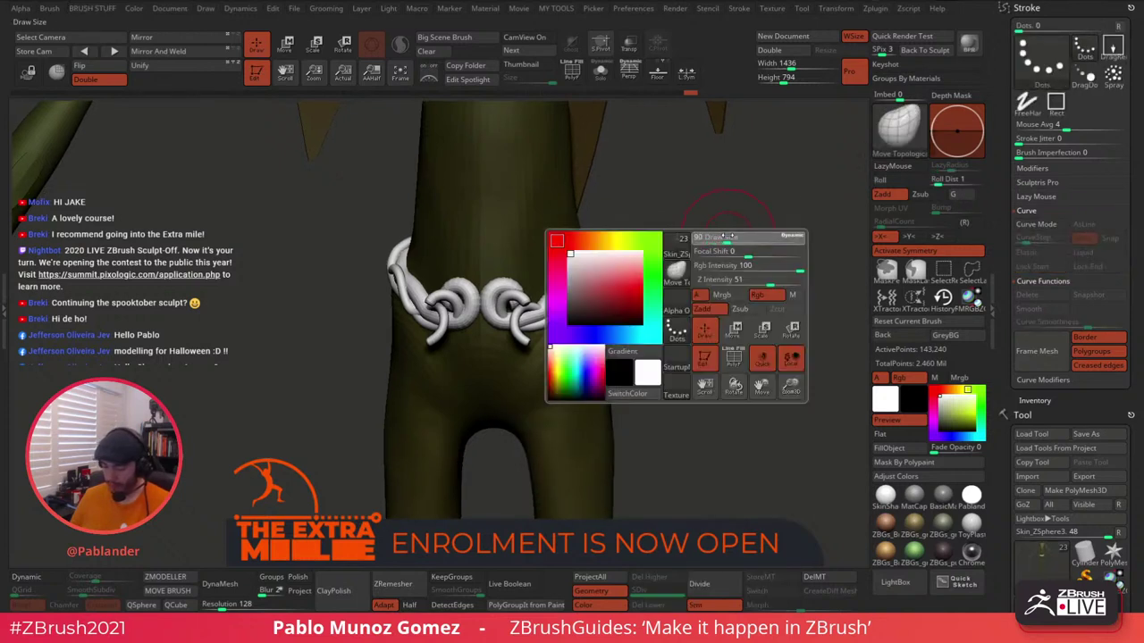
left_click_drag(687, 254, 653, 313)
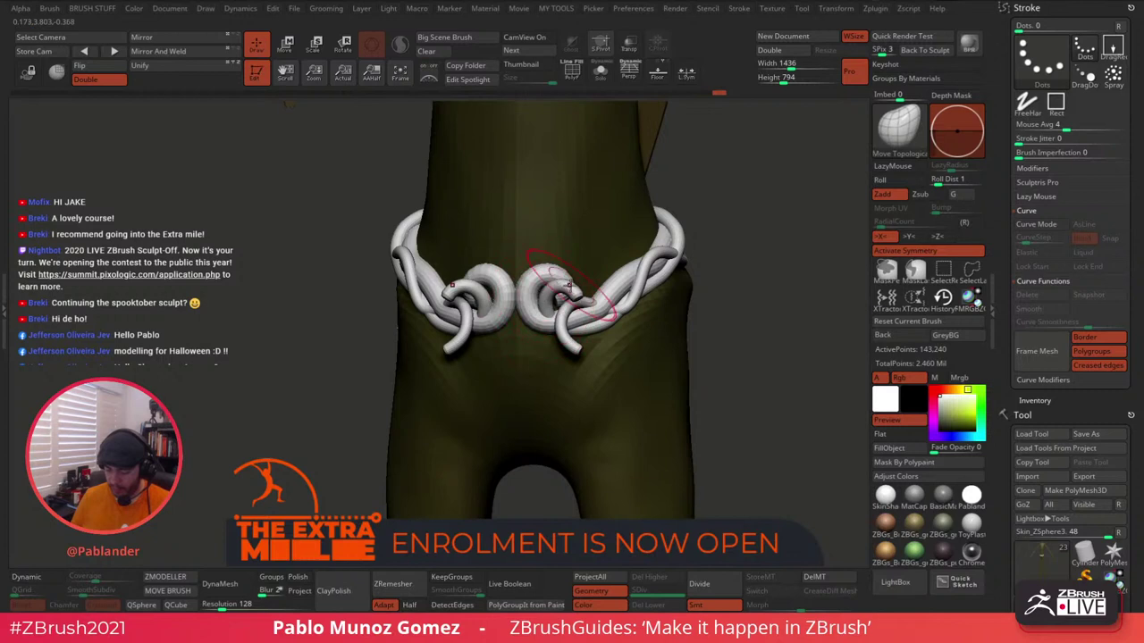
left_click_drag(569, 285, 560, 297)
key("b")
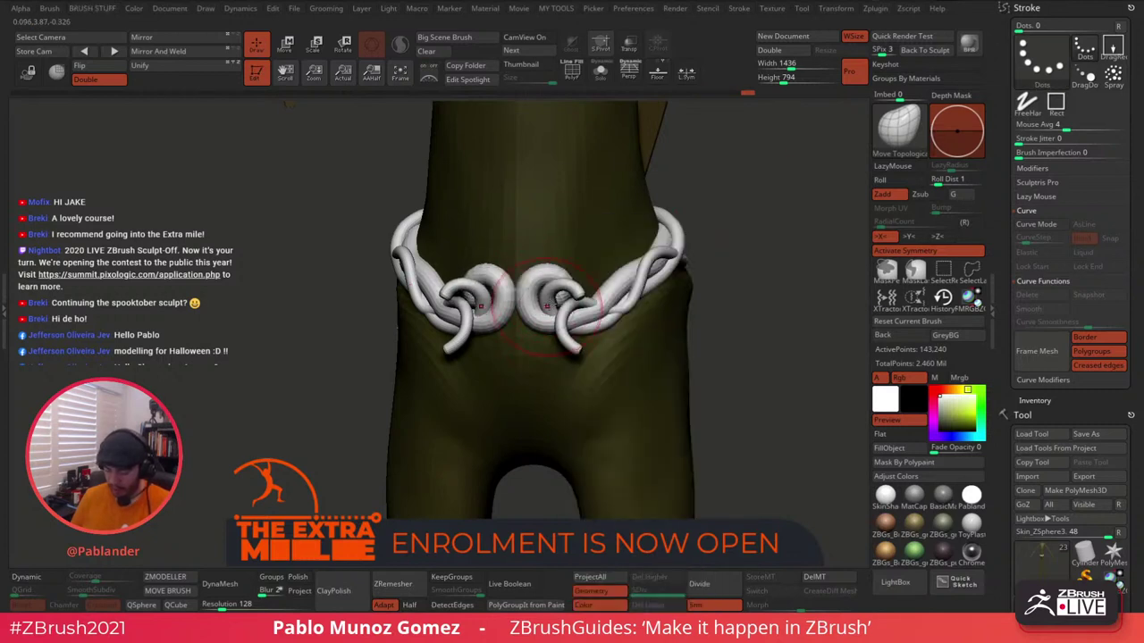
Resize the Move Topological brush and nudge the intertwined tubes between the front spirals and the hip.
right_click_drag(617, 308, 534, 313)
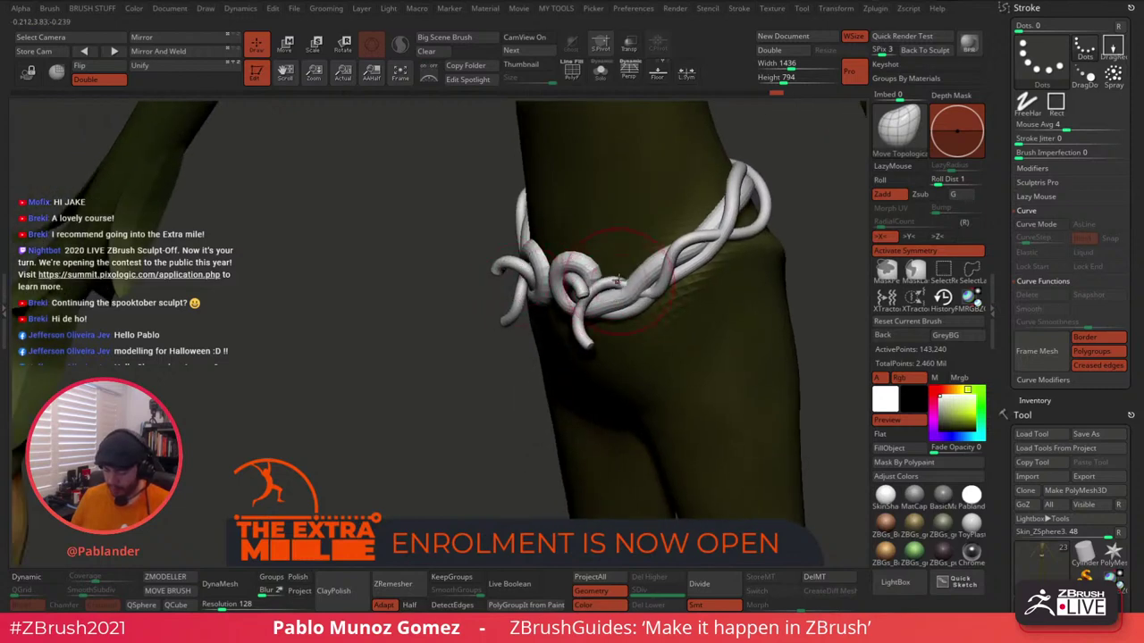
right_click_drag(618, 280, 666, 288)
key("space")
left_click_drag(645, 280, 659, 283)
key("space")
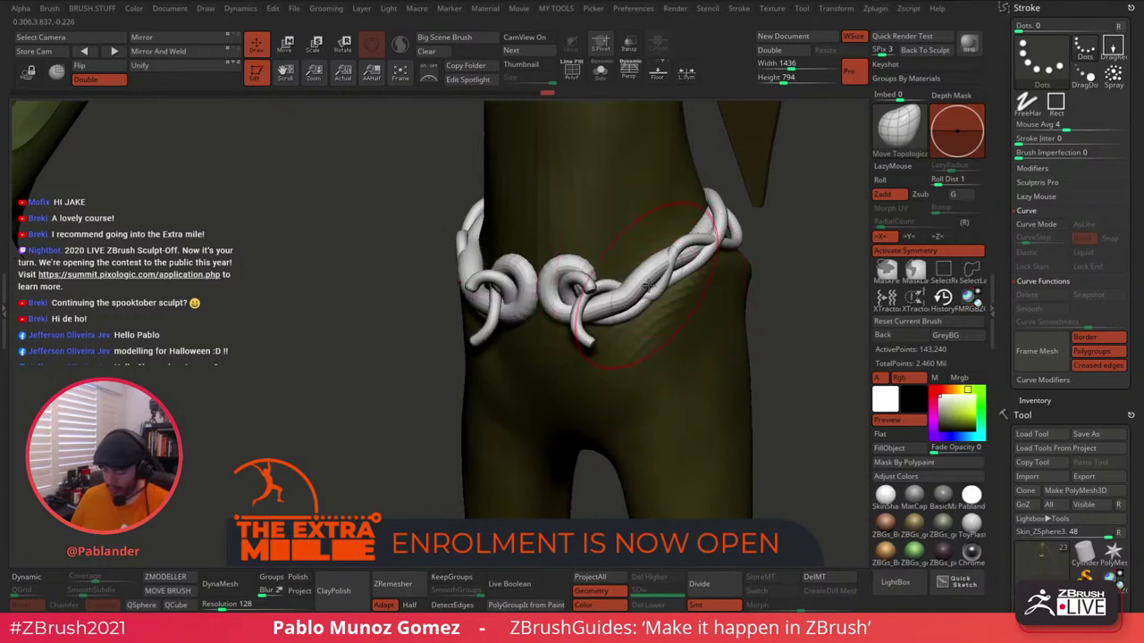
right_click_drag(682, 270, 719, 290)
left_click_drag(693, 253, 700, 250)
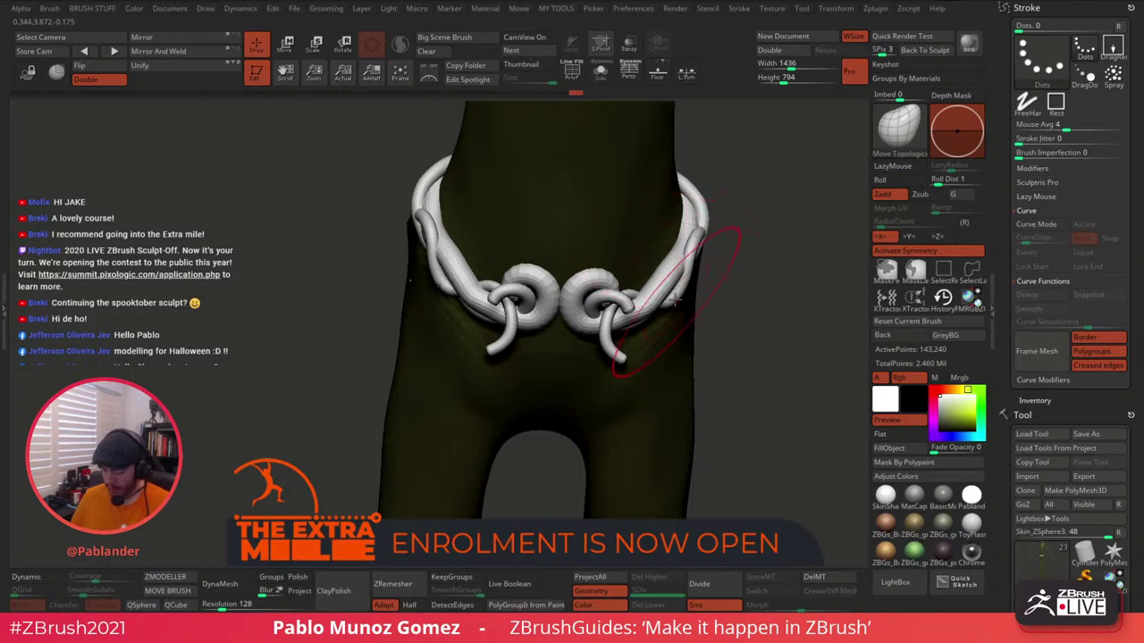
Reshape the overlapping strands around the side and back of the hip with the Move Topological brush.
right_click_drag(677, 300, 725, 343)
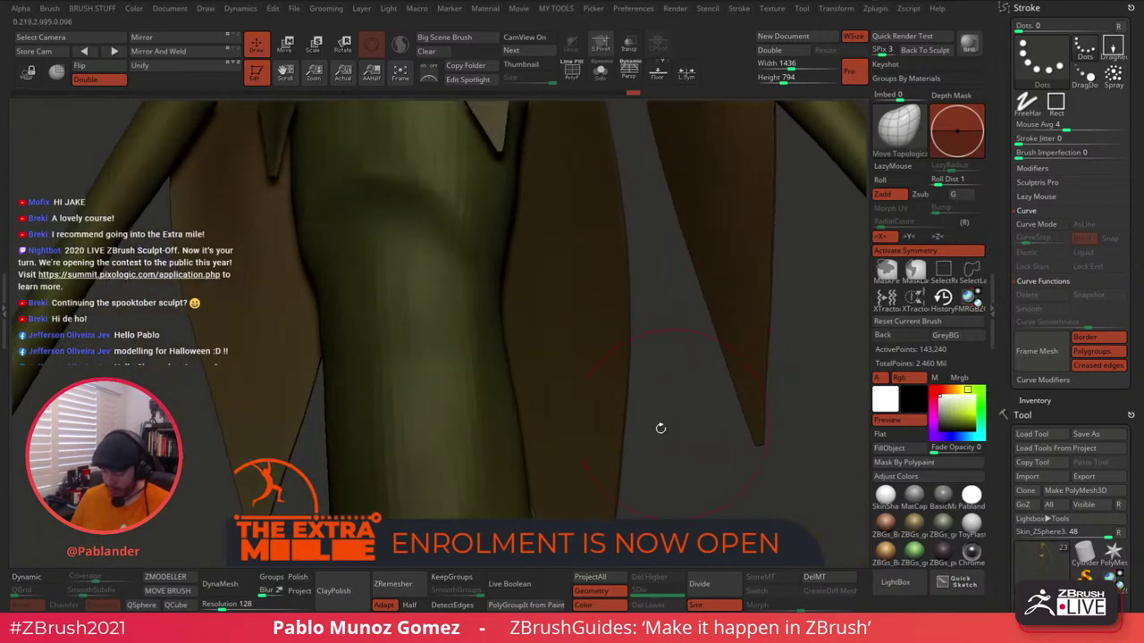
right_click_drag(660, 429, 625, 295)
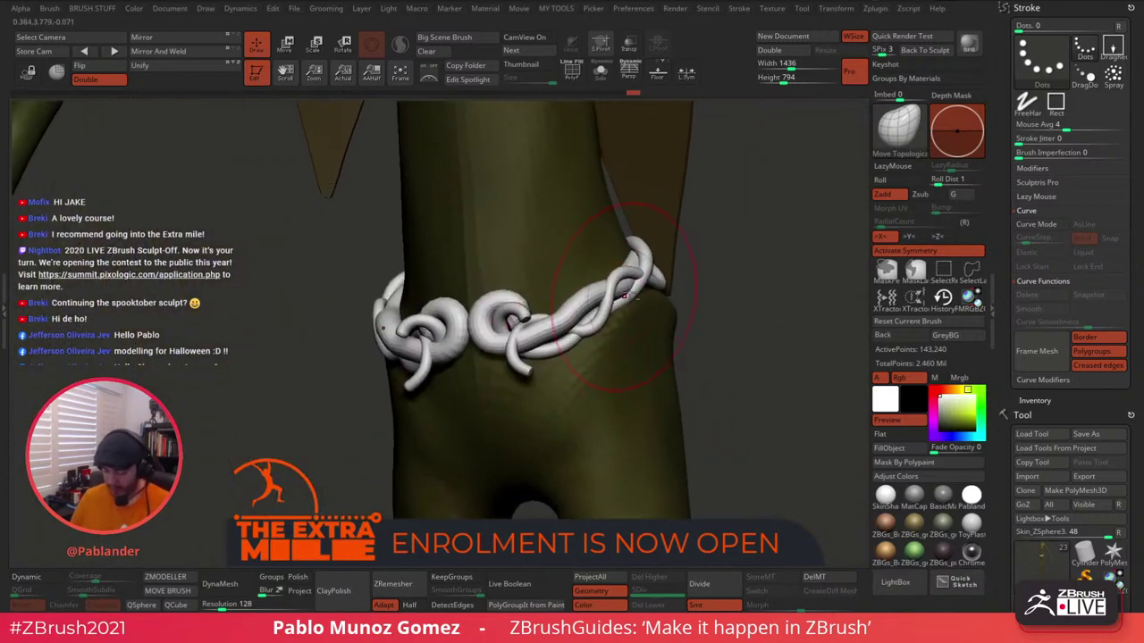
mouse_move(718, 265)
right_mouse_down()
mouse_move(686, 278)
mouse_move(617, 223)
mouse_move(717, 228)
mouse_move(671, 179)
mouse_move(642, 283)
mouse_move(597, 232)
mouse_move(604, 254)
mouse_move(613, 234)
mouse_move(641, 246)
mouse_move(679, 295)
mouse_move(613, 310)
right_mouse_up()
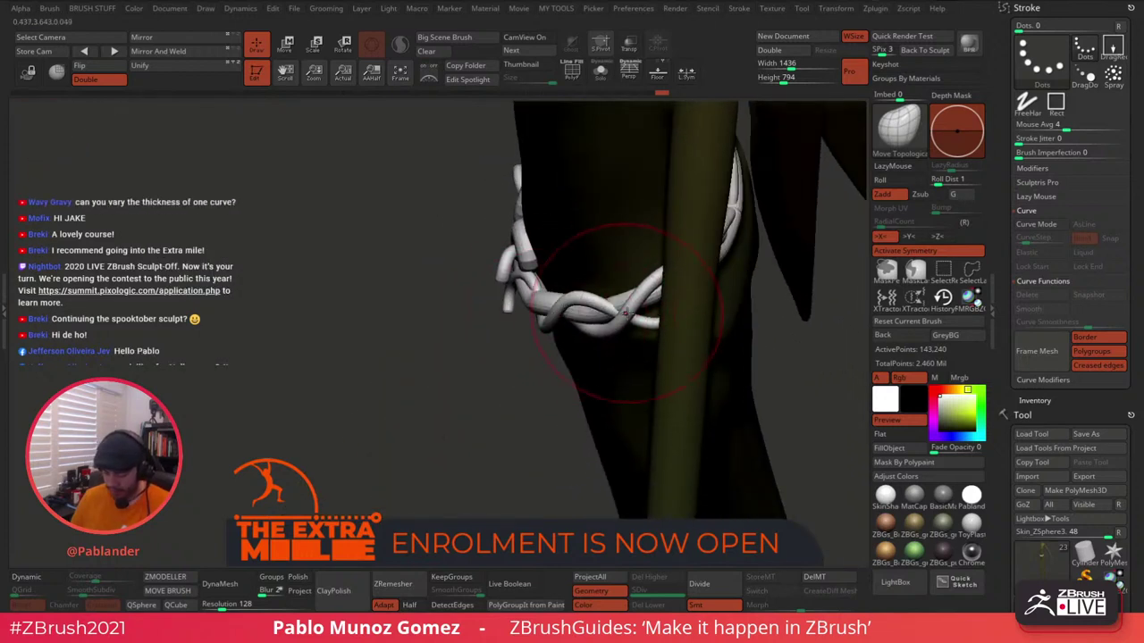
right_click_drag(679, 313, 520, 407)
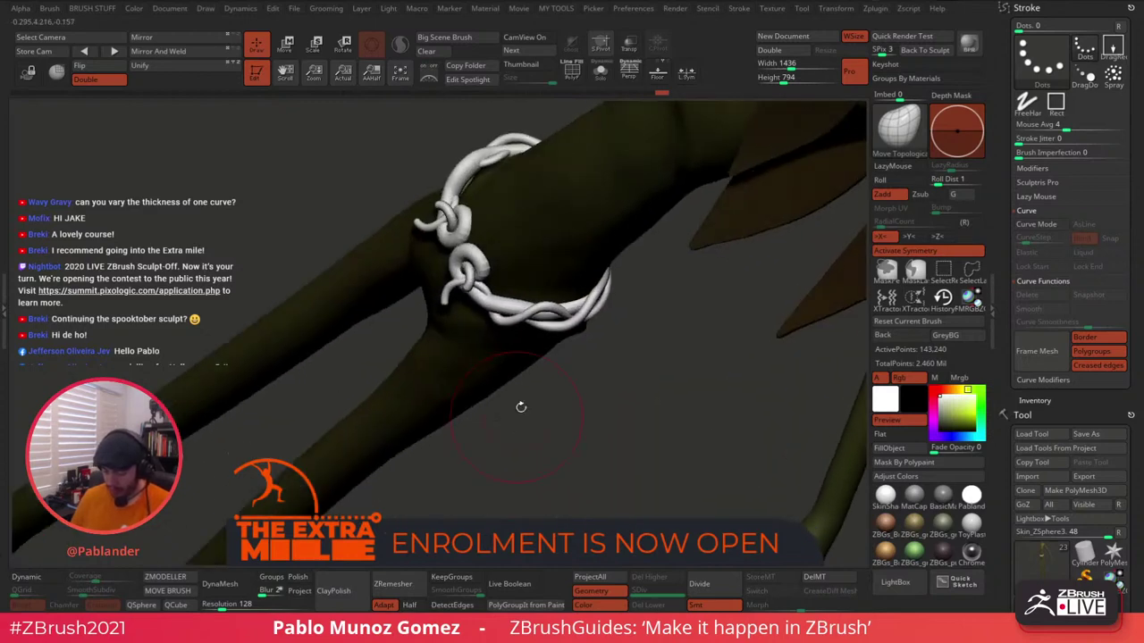
right_click_drag(601, 310, 587, 252)
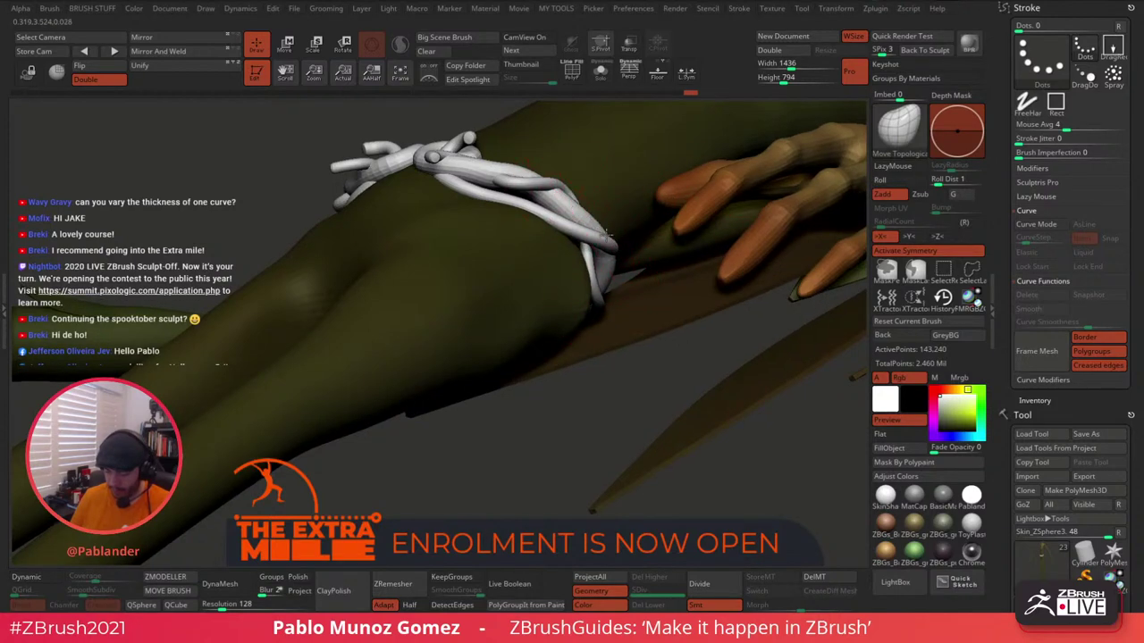
right_click_drag(607, 230, 665, 263)
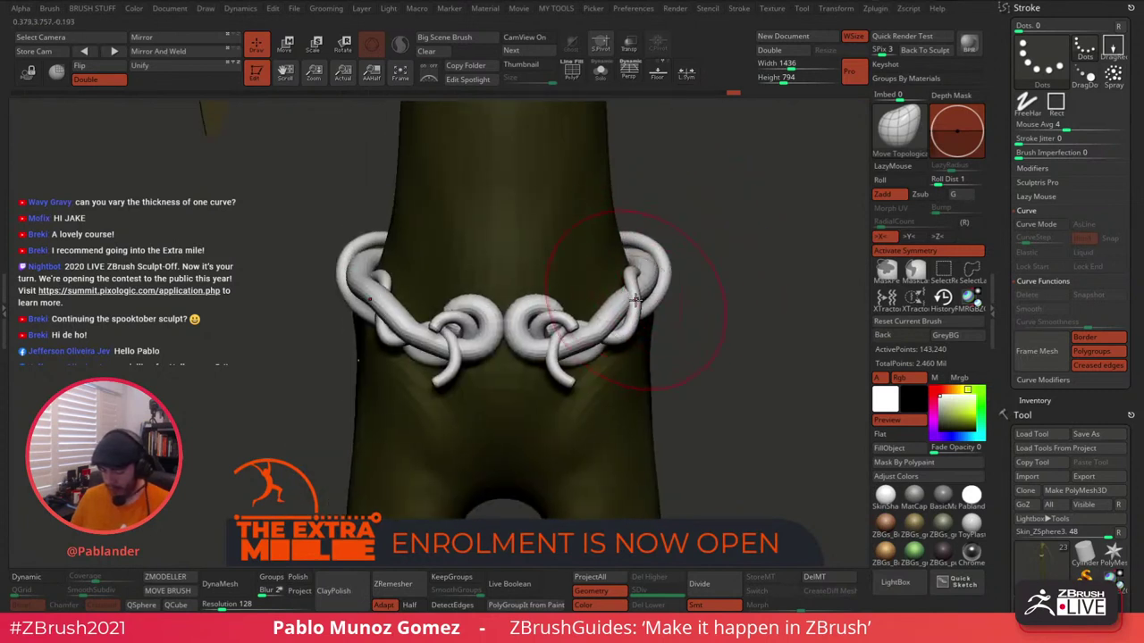
Adjust the brush's draw size and shift the thin strand where it crosses the thicker tube at the front of the hip.
key("space")
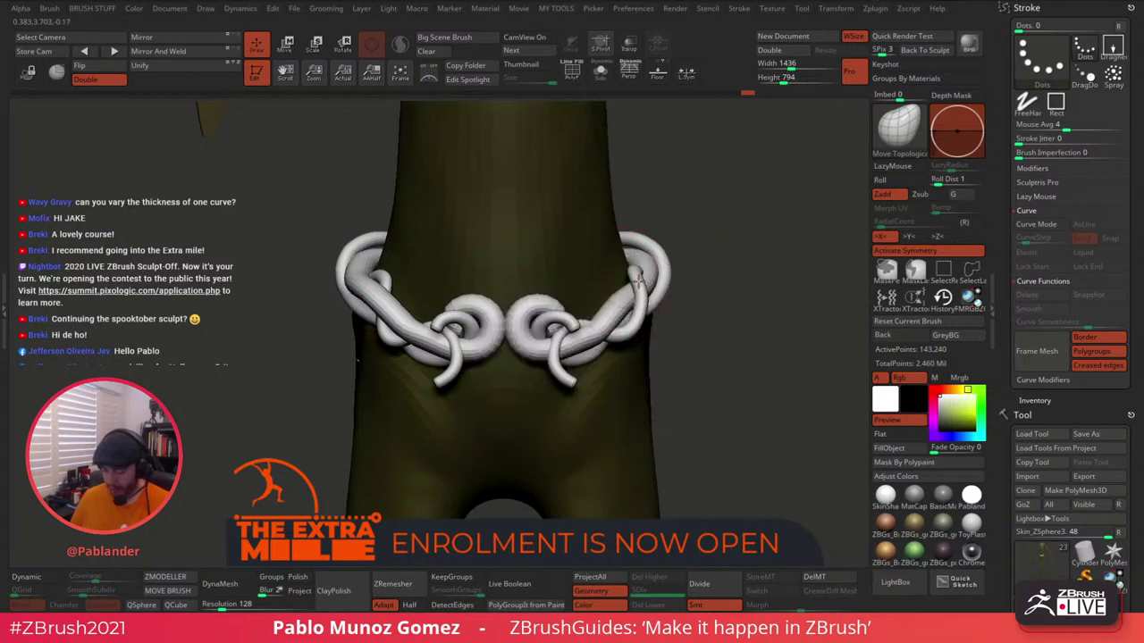
right_click_drag(605, 322, 610, 314)
mouse_move(592, 314)
left_mouse_down()
mouse_move(604, 299)
mouse_move(586, 313)
left_mouse_up()
left_click_drag(648, 296, 592, 313)
right_click_drag(589, 315, 671, 309)
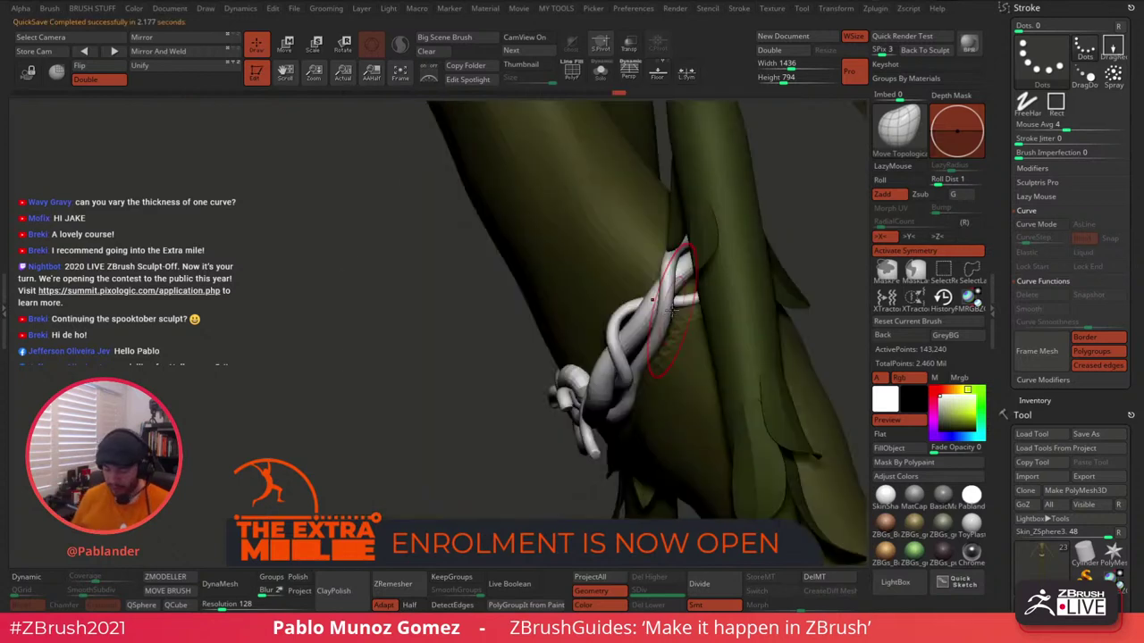
Move the tubes at the outer hip so the strands wrap more tightly around each other.
mouse_move(702, 306)
right_mouse_down()
mouse_move(689, 262)
mouse_move(692, 302)
right_mouse_up()
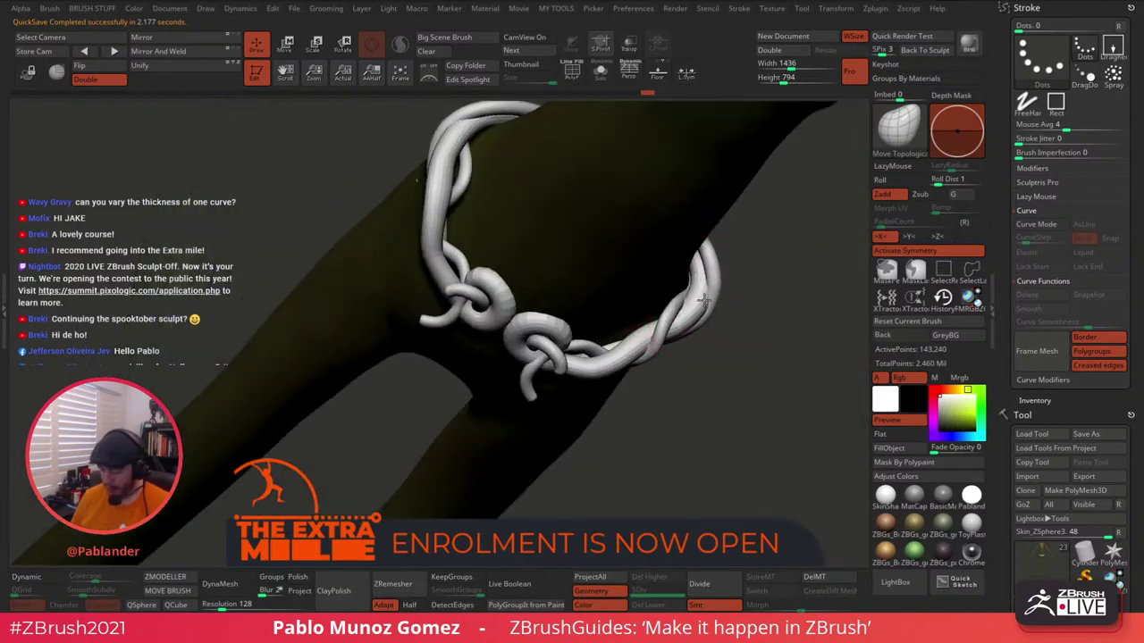
left_click_drag(706, 298, 717, 302)
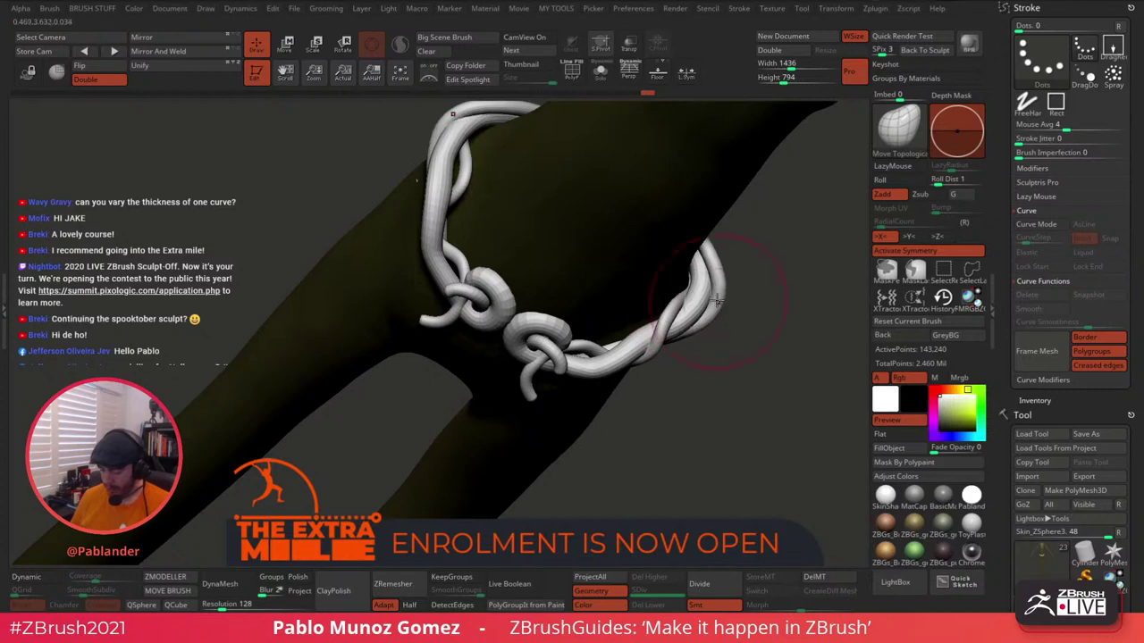
right_click_drag(733, 303, 756, 284, "shift")
left_click_drag(694, 288, 682, 290)
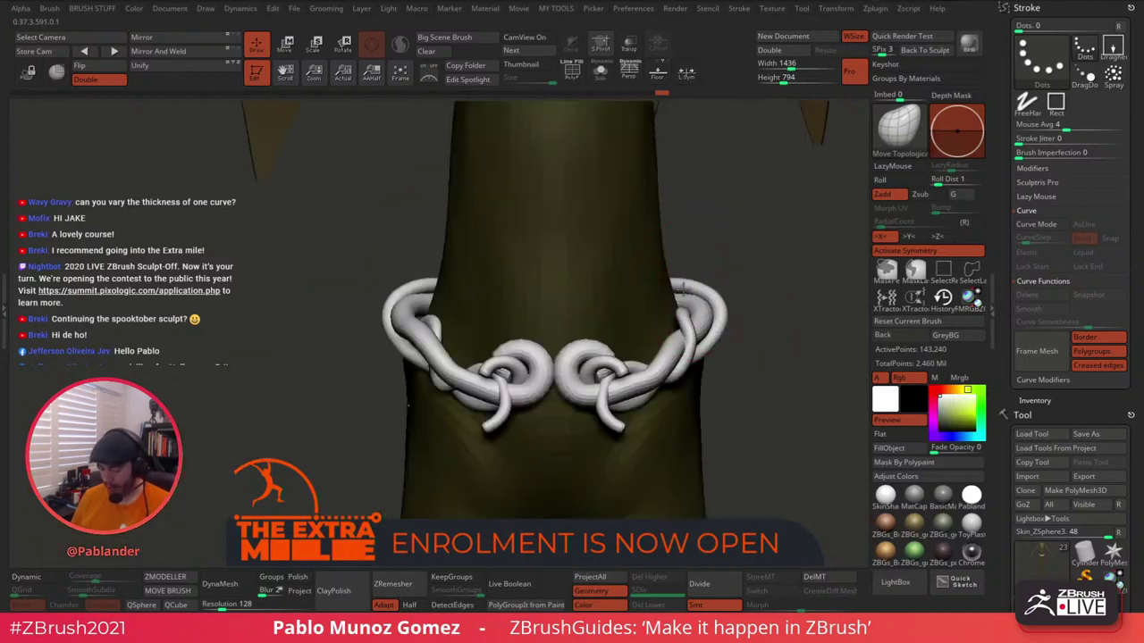
Refine the strands beside the front spirals and check how the belt fits around the isolated body.
left_click_drag(741, 323, 686, 281, "alt")
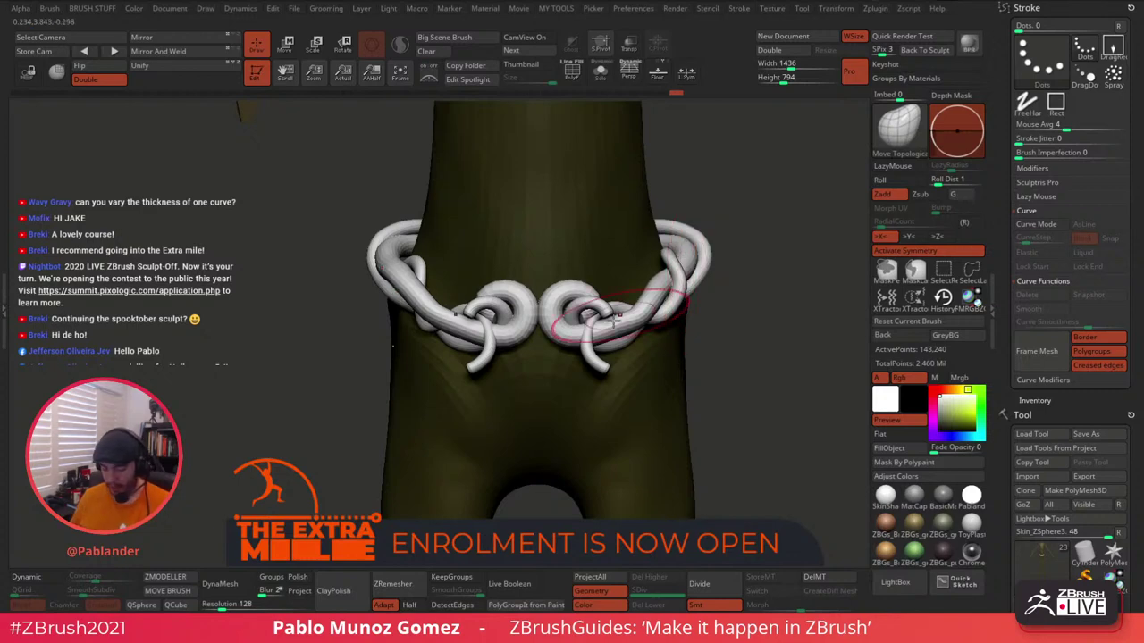
mouse_move(600, 330)
right_mouse_down()
mouse_move(502, 331)
mouse_move(617, 314)
mouse_move(626, 296)
mouse_move(615, 280)
mouse_move(641, 302)
mouse_move(704, 304)
right_mouse_up()
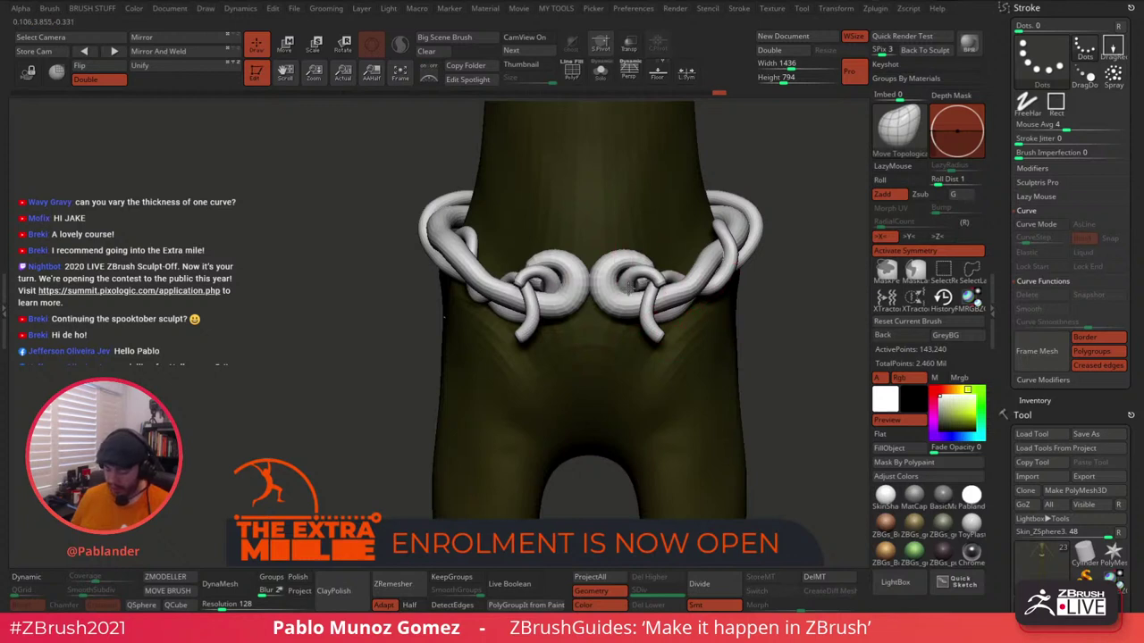
left_click_drag(660, 279, 668, 277)
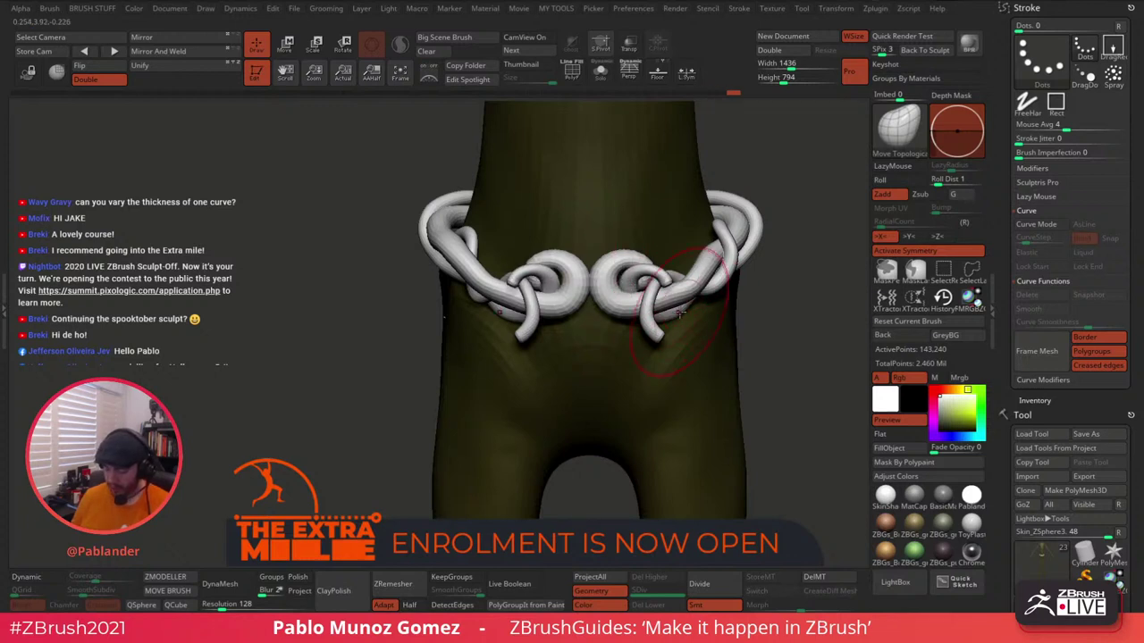
mouse_move(693, 308)
right_mouse_down()
mouse_move(649, 277)
mouse_move(645, 255)
right_mouse_up()
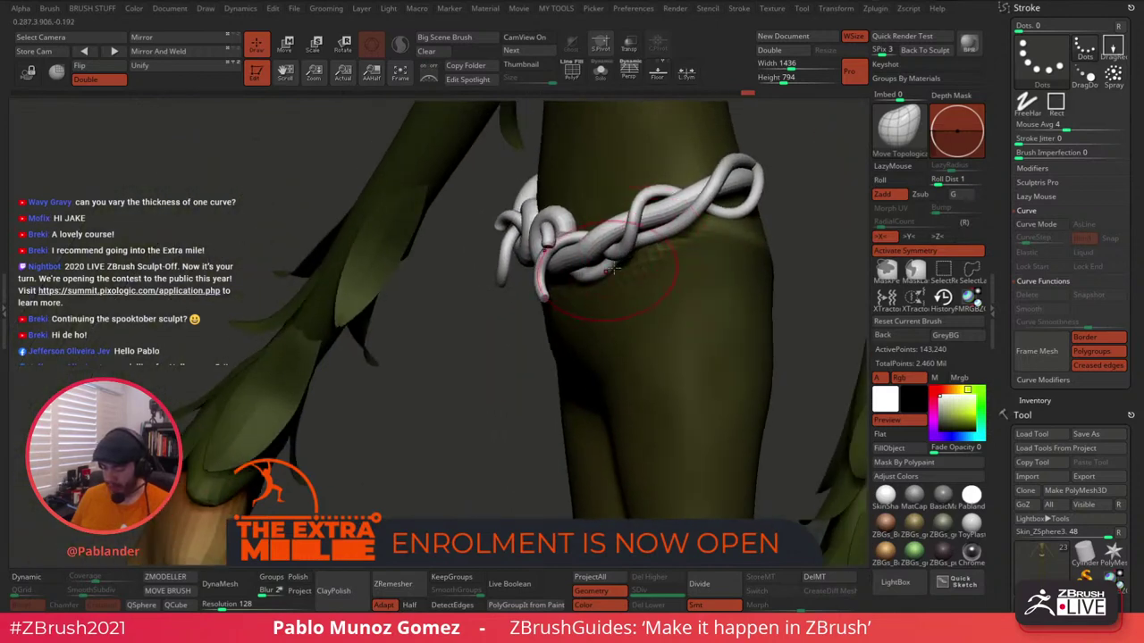
right_click_drag(615, 270, 705, 311)
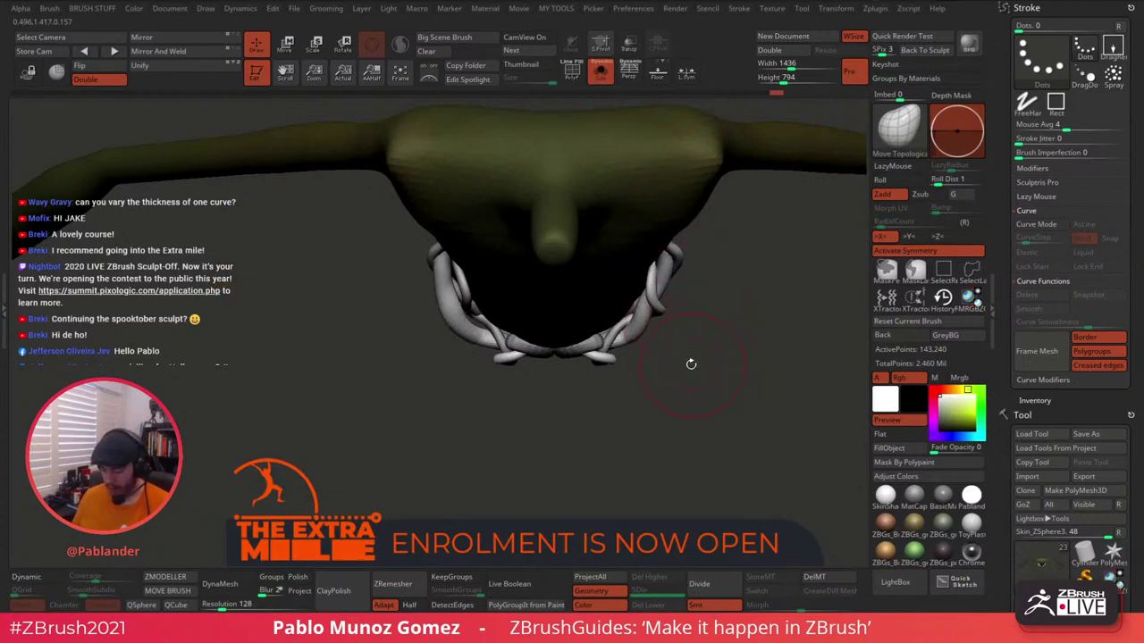
Turn off symmetry and try Mirror And Weld on the belt while it is still merged with the body.
right_click_drag(691, 364, 687, 267)
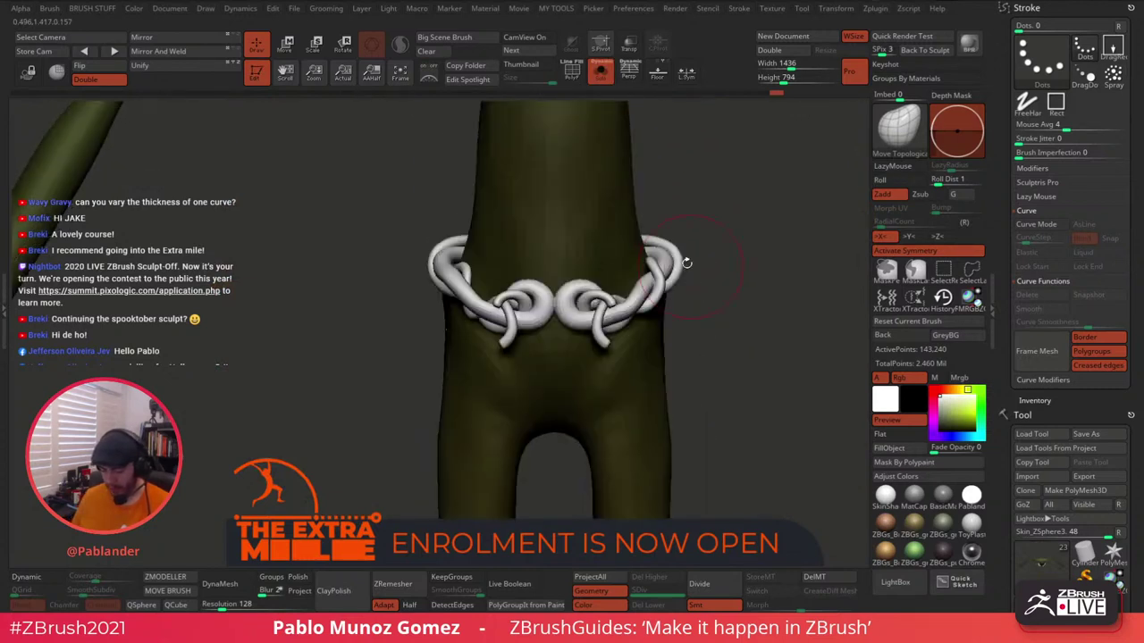
left_click(172, 51)
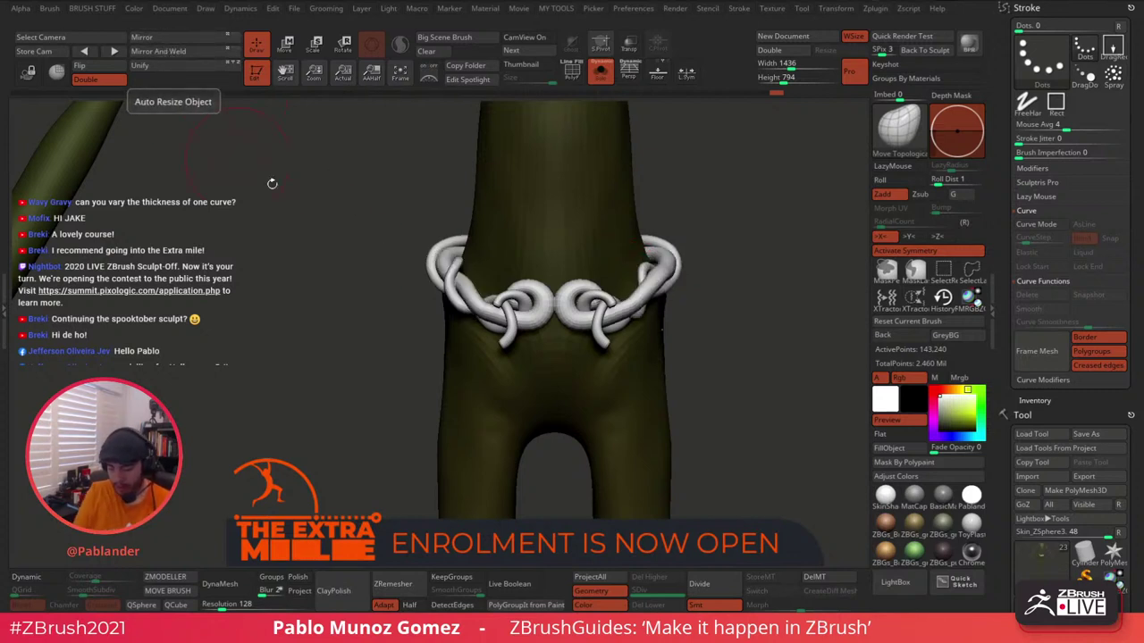
right_click_drag(534, 254, 544, 299, "ctrl")
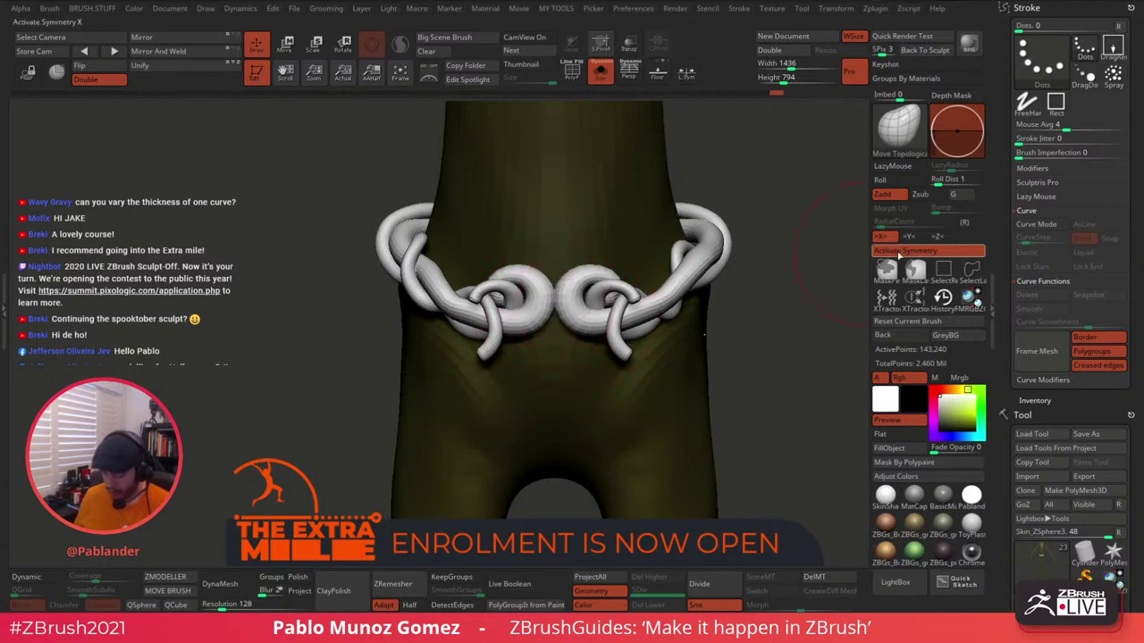
key("x")
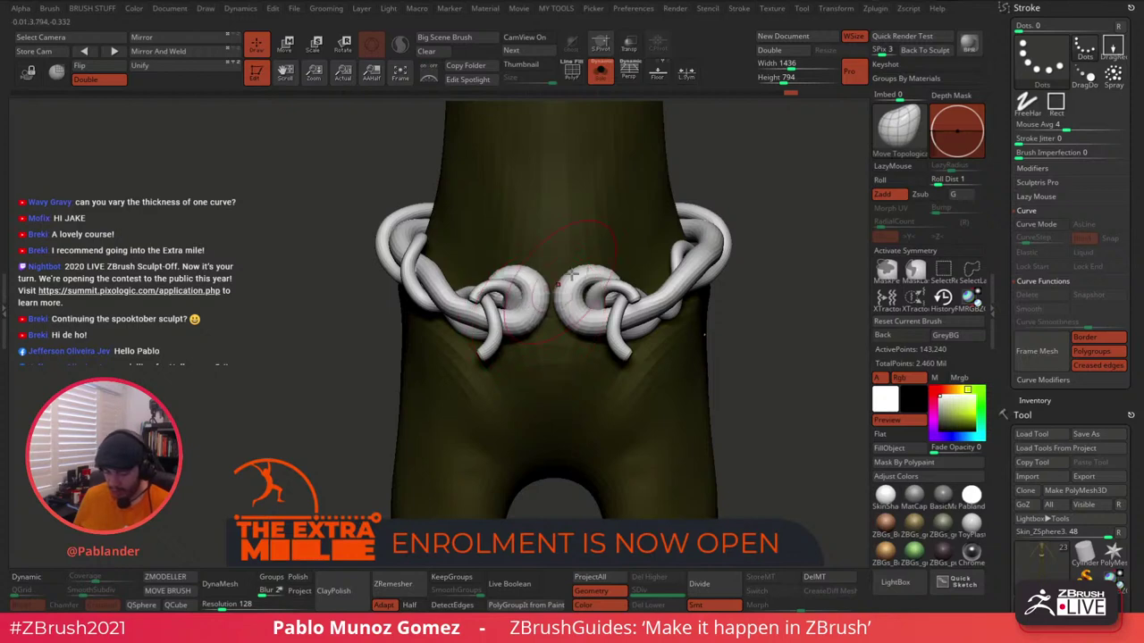
right_click_drag(543, 246, 749, 220)
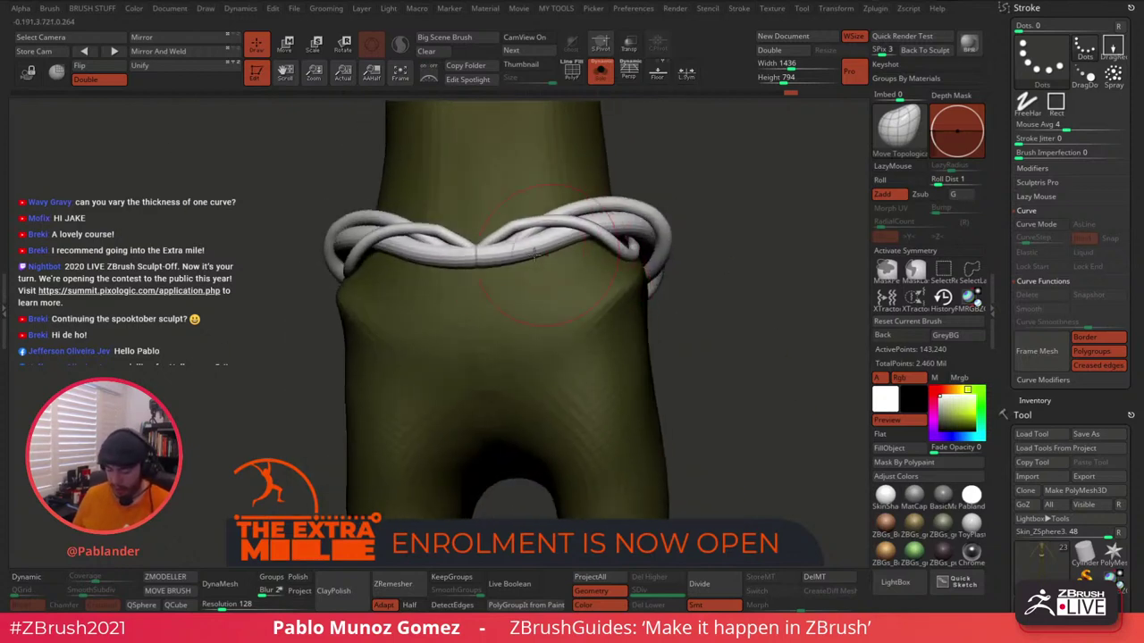
right_click_drag(490, 257, 415, 243, "alt")
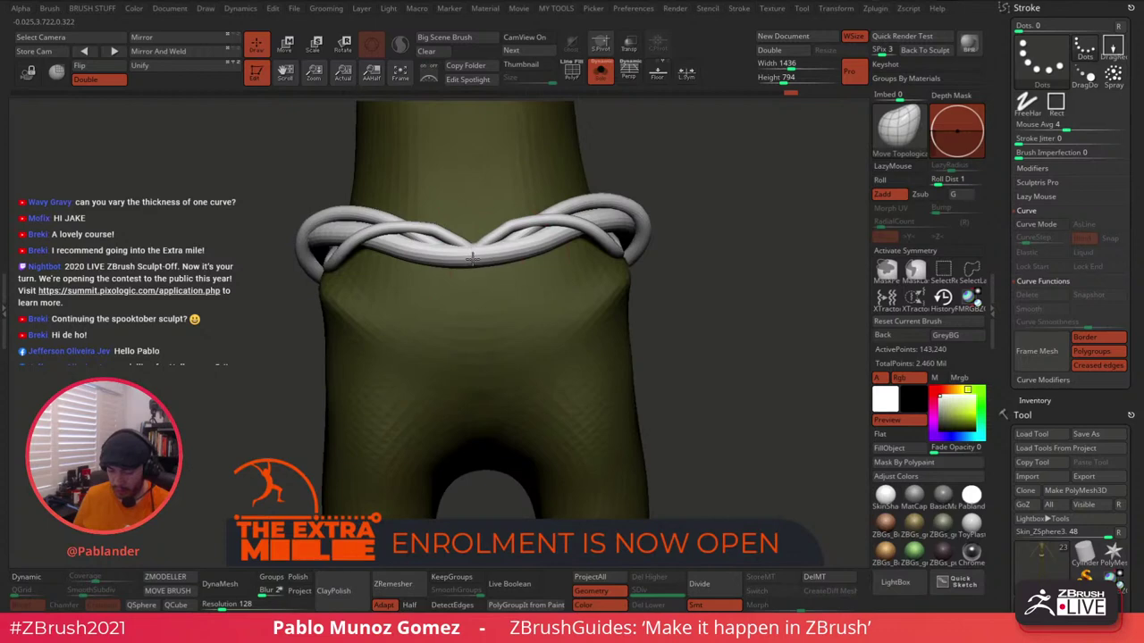
key("ctrl+shift+z")
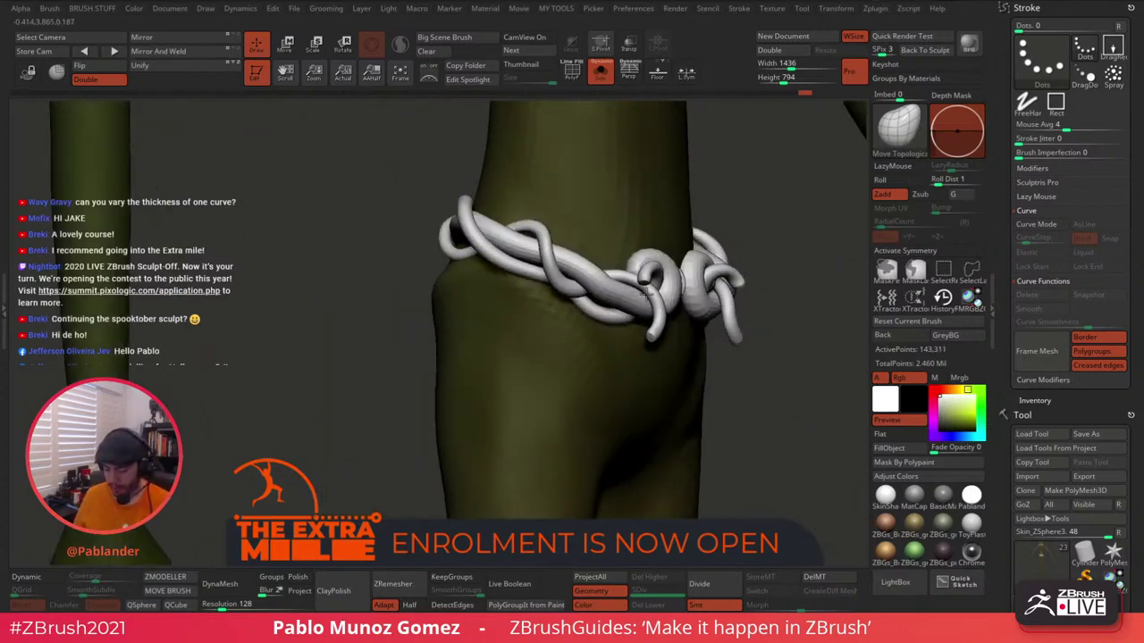
right_click_drag(507, 306, 531, 378, "ctrl")
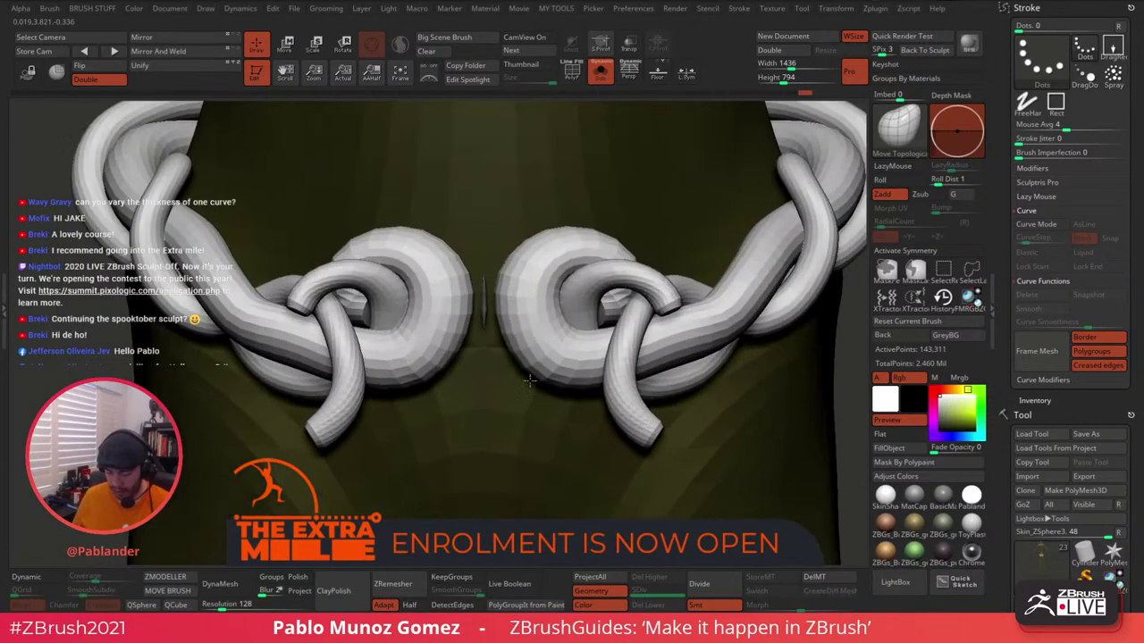
Isolate the belt tubes from the body by their polygroups and split them off into a separate subtool.
left_click(602, 73)
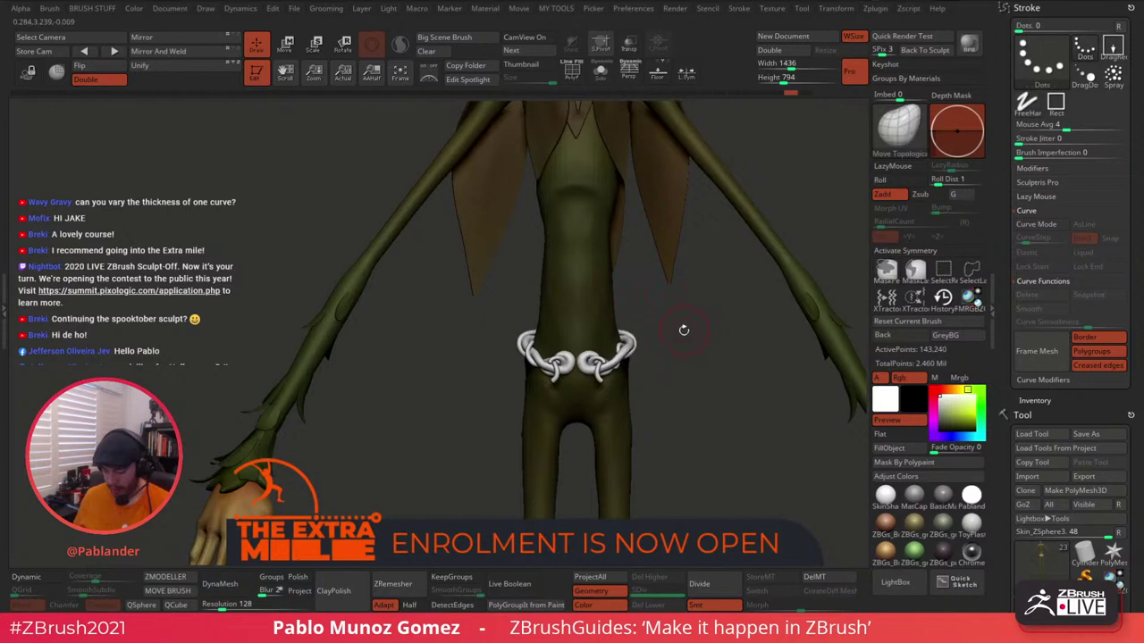
left_click_drag(678, 342, 671, 377, "alt")
left_click_drag(684, 335, 589, 244, "alt")
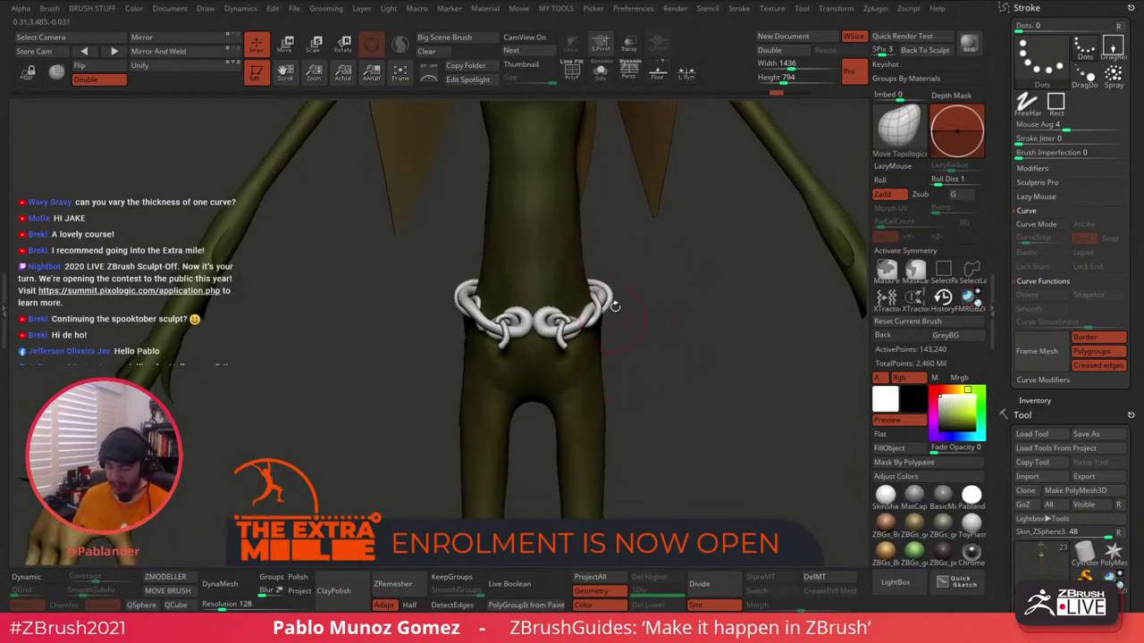
key("ctrl")
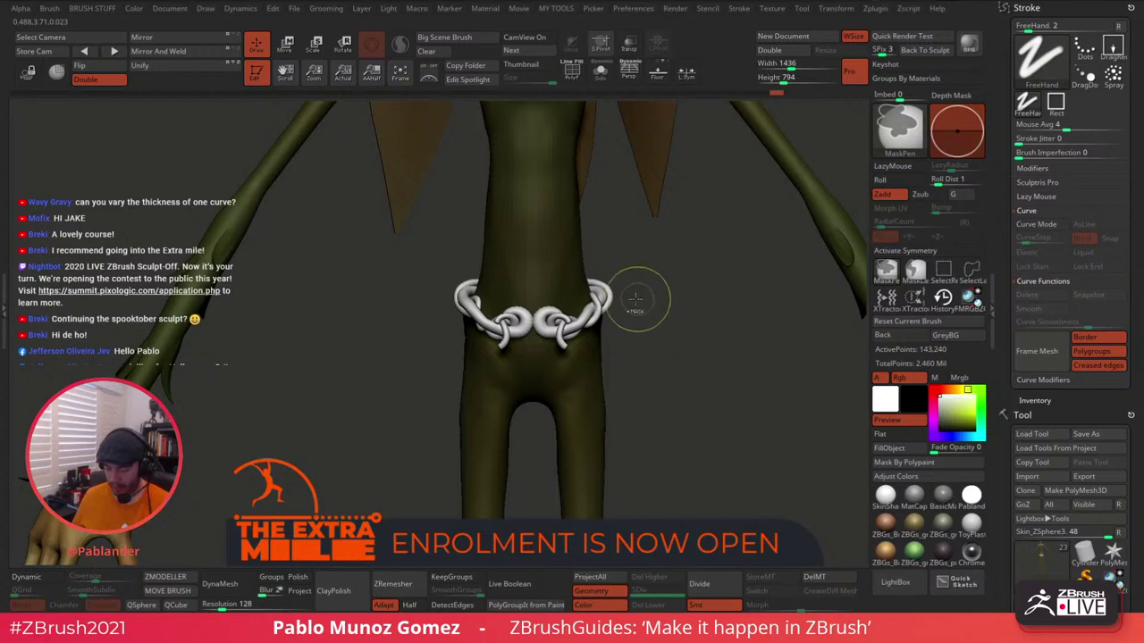
left_click(609, 301, "ctrl+shift")
left_click_drag(617, 309, 679, 346, "ctrl+shift")
left_click(601, 305, "ctrl+shift")
left_click(600, 307, "ctrl+shift")
key("alt+1")
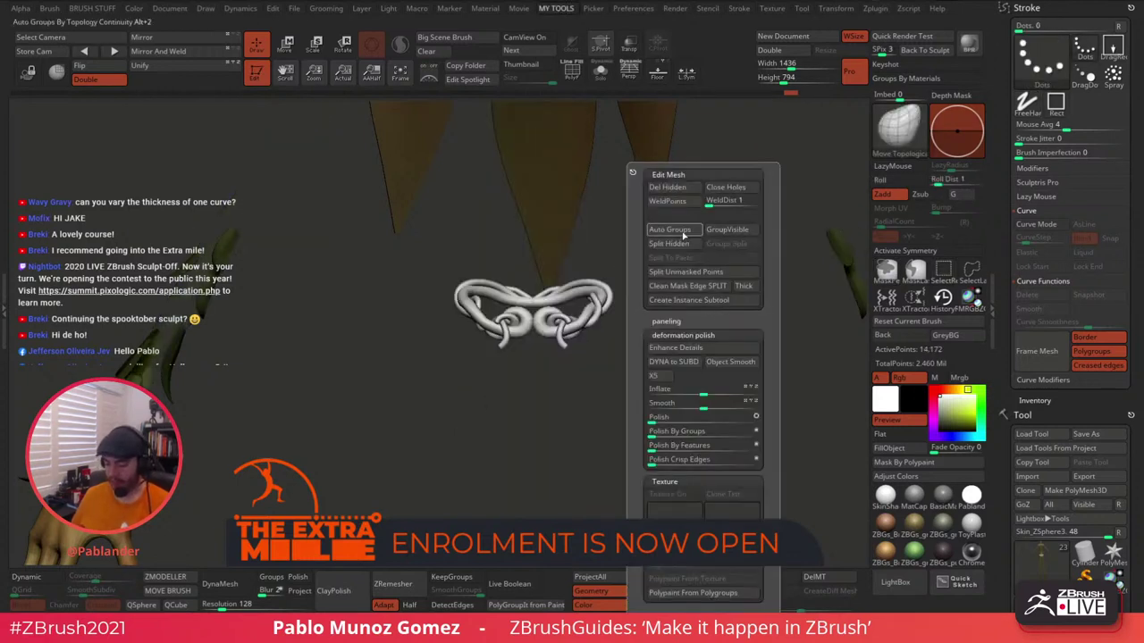
left_click(668, 243)
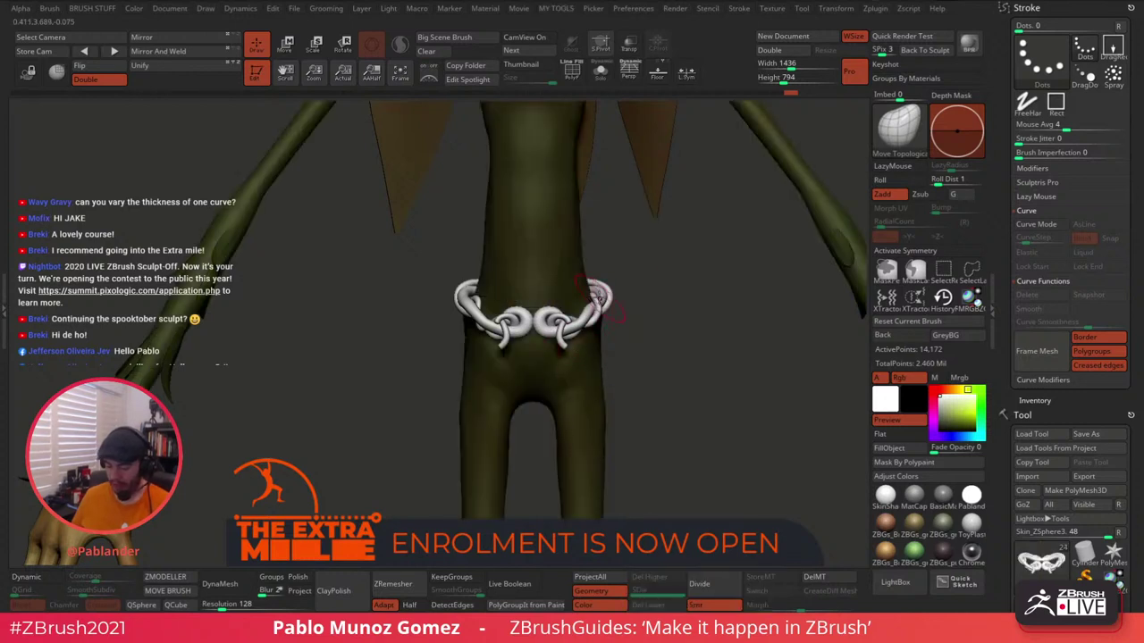
Solo the split belt subtool and apply Mirror And Weld to join its two halves at the back.
left_click_drag(649, 184, 626, 157)
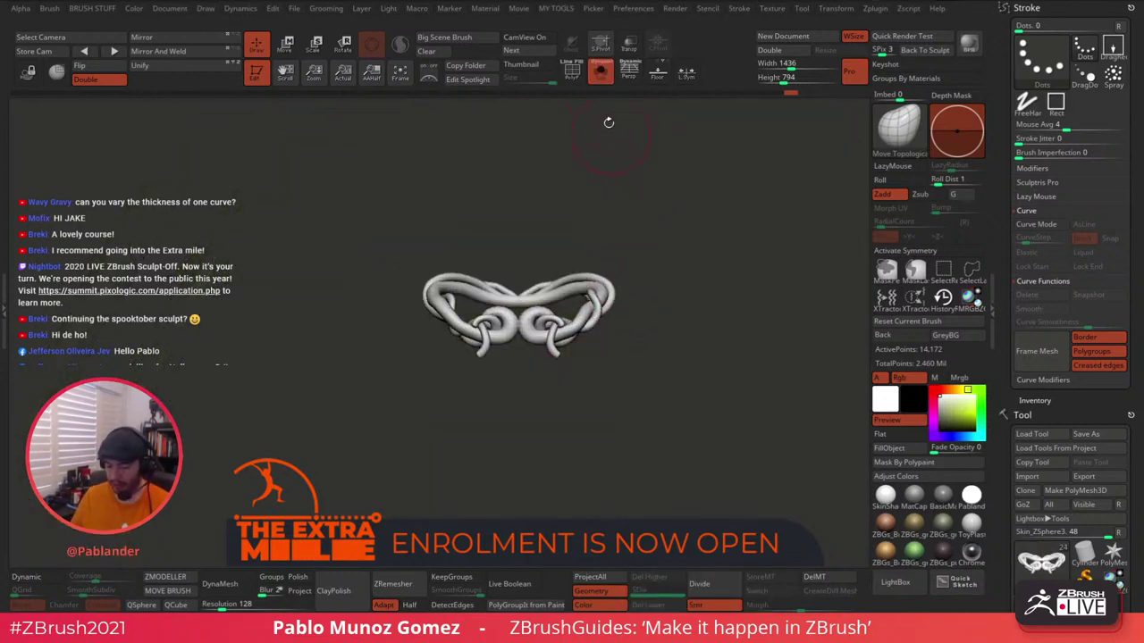
left_click(601, 72)
left_click_drag(584, 188, 706, 236, "alt")
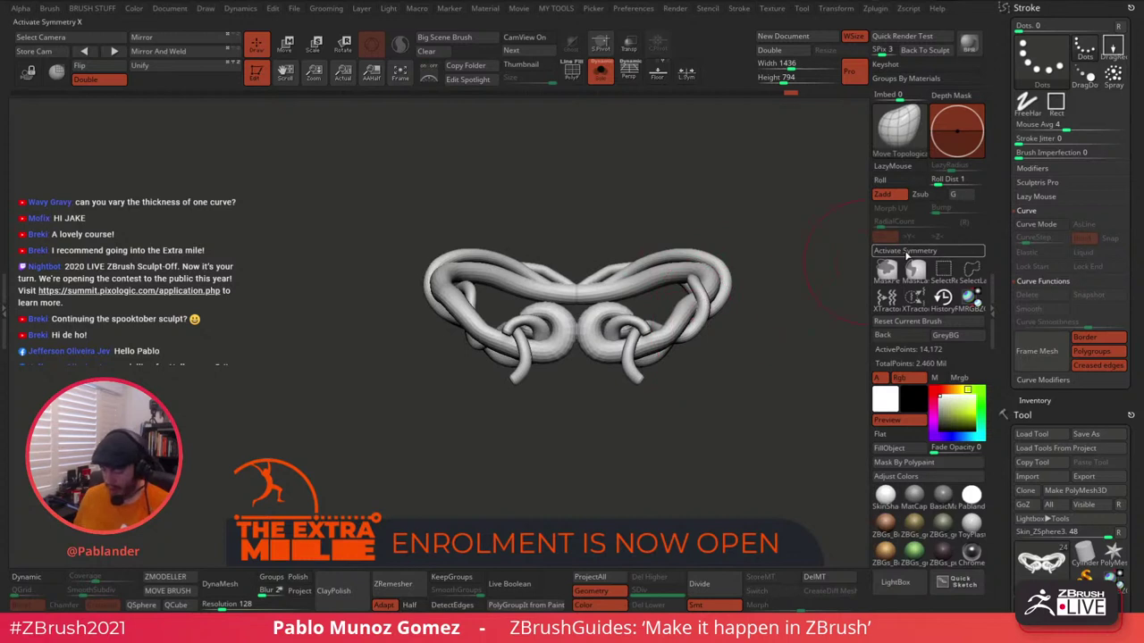
left_click_drag(776, 300, 737, 332)
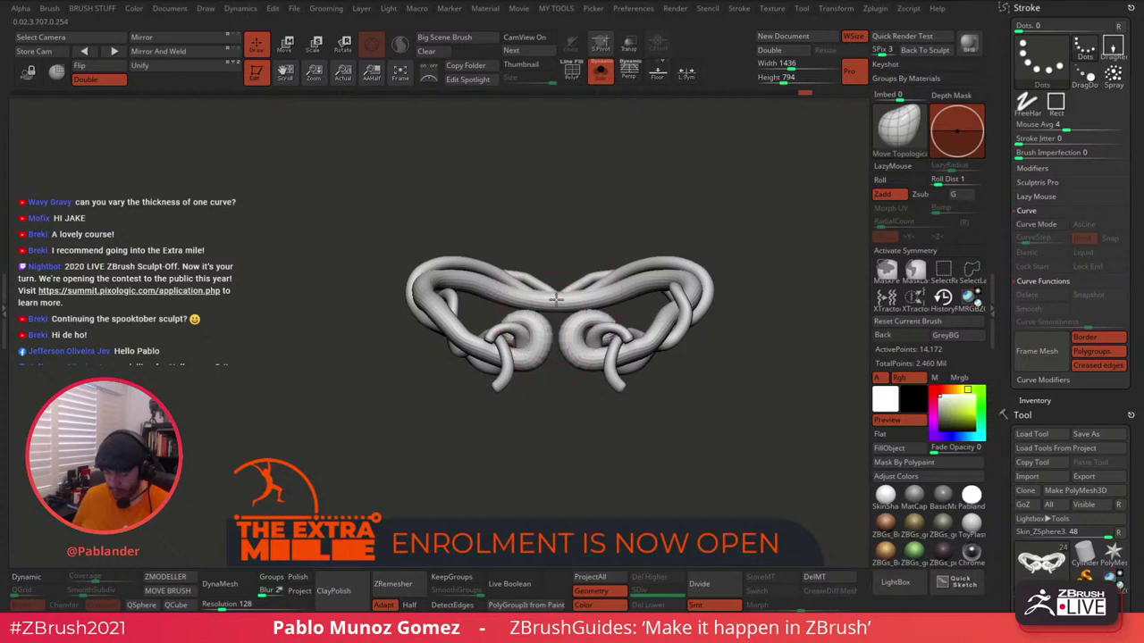
left_click(161, 52)
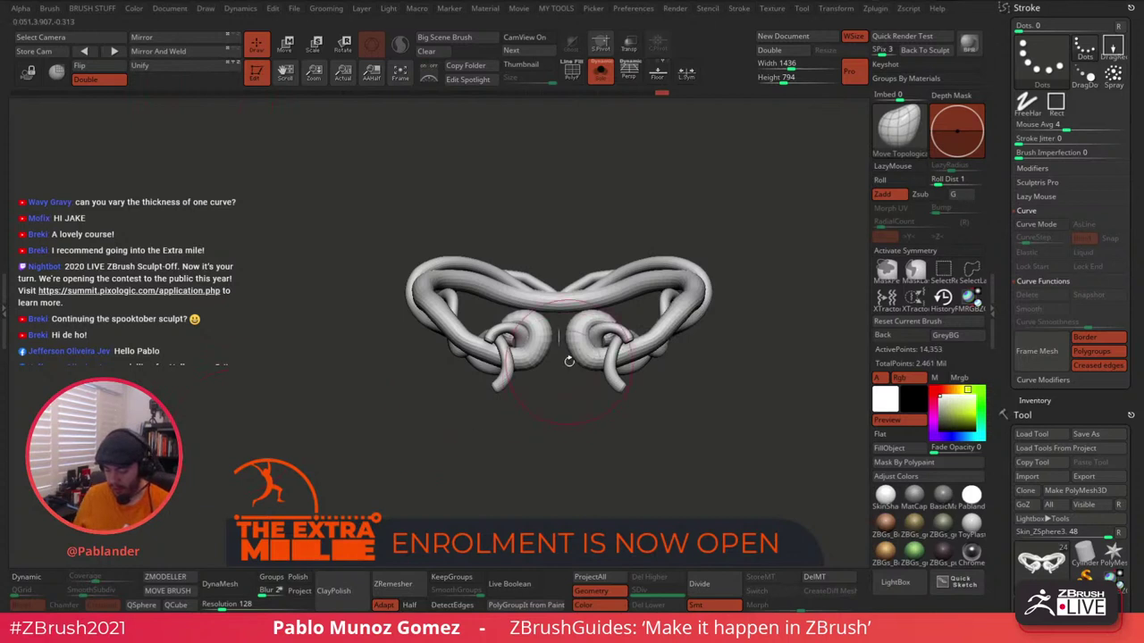
Hide the stray sliver of geometry between the two front spirals and delete the hidden part.
mouse_move(570, 361)
left_mouse_down("alt")
mouse_move(578, 403)
mouse_move(574, 394)
left_mouse_up("alt")
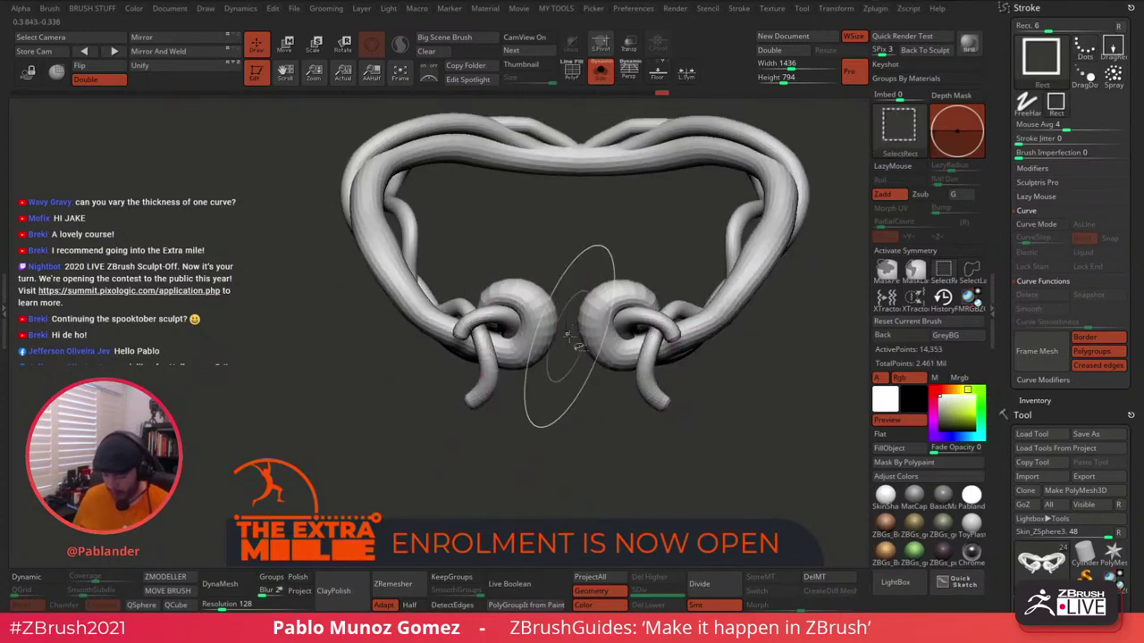
left_click_drag(561, 287, 575, 359, "ctrl+shift")
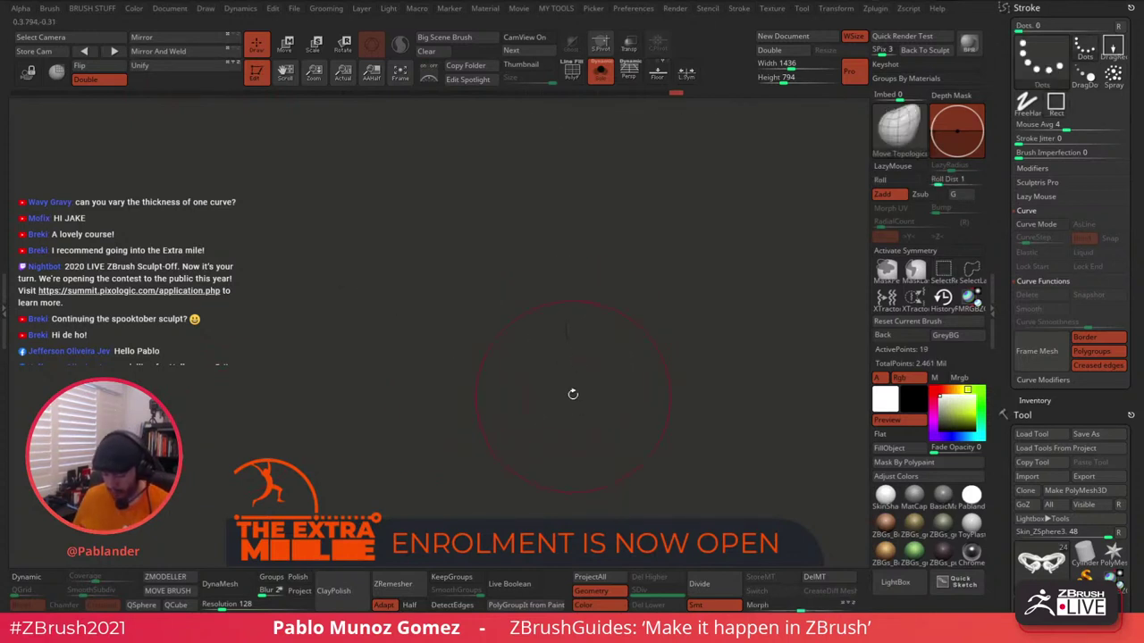
left_click(576, 380, "ctrl+shift")
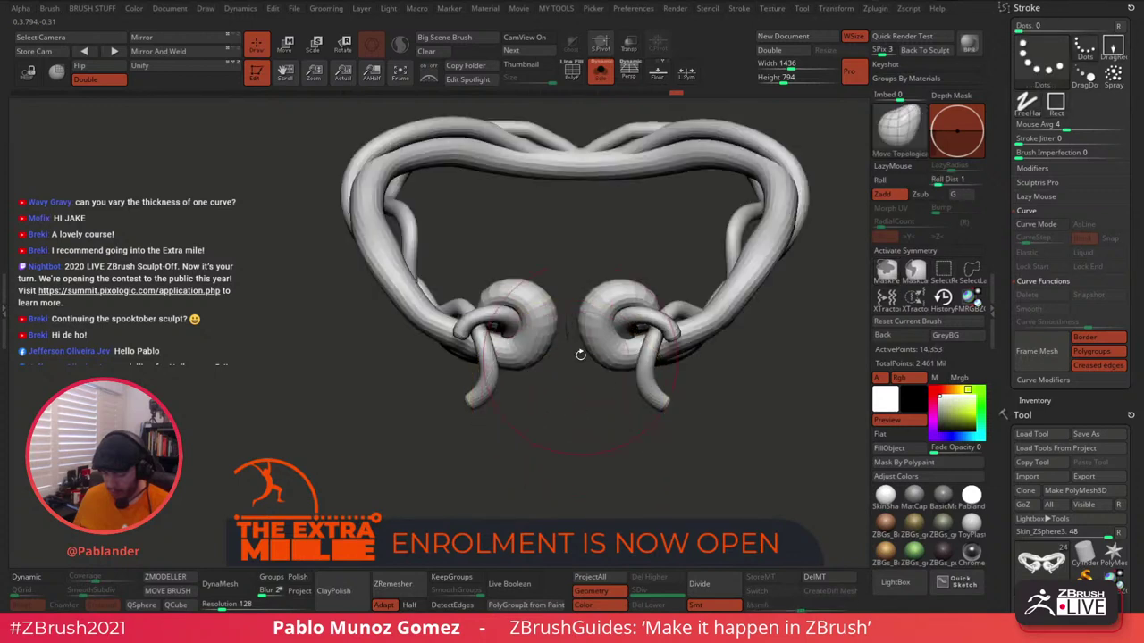
key("ctrl+shift")
left_click_drag(575, 375, 575, 375, "ctrl+alt+shift")
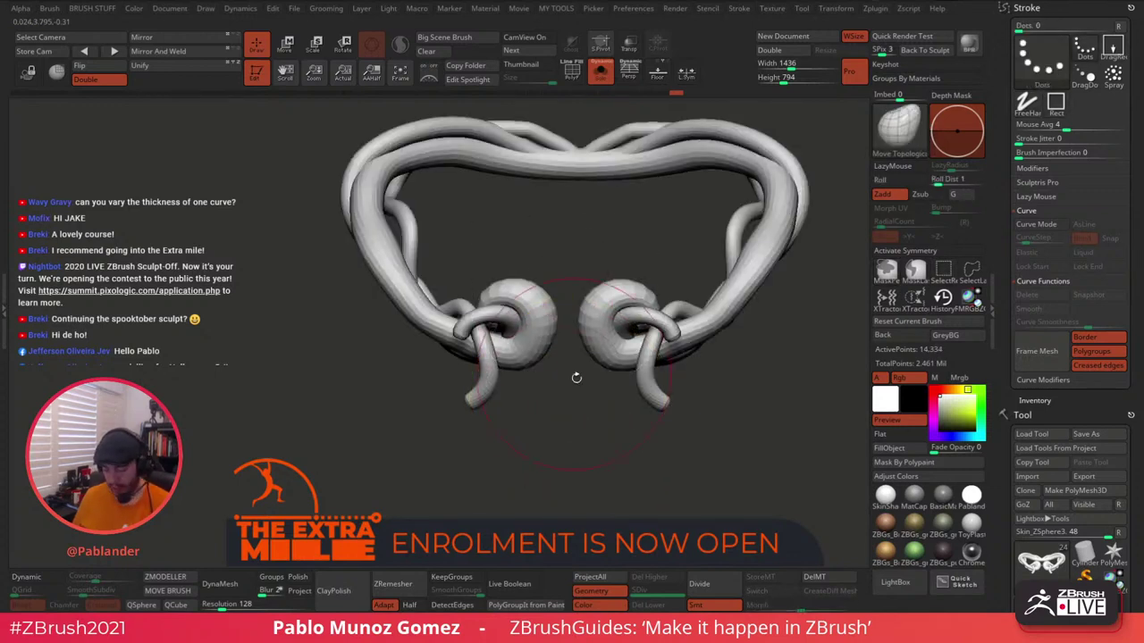
key("space")
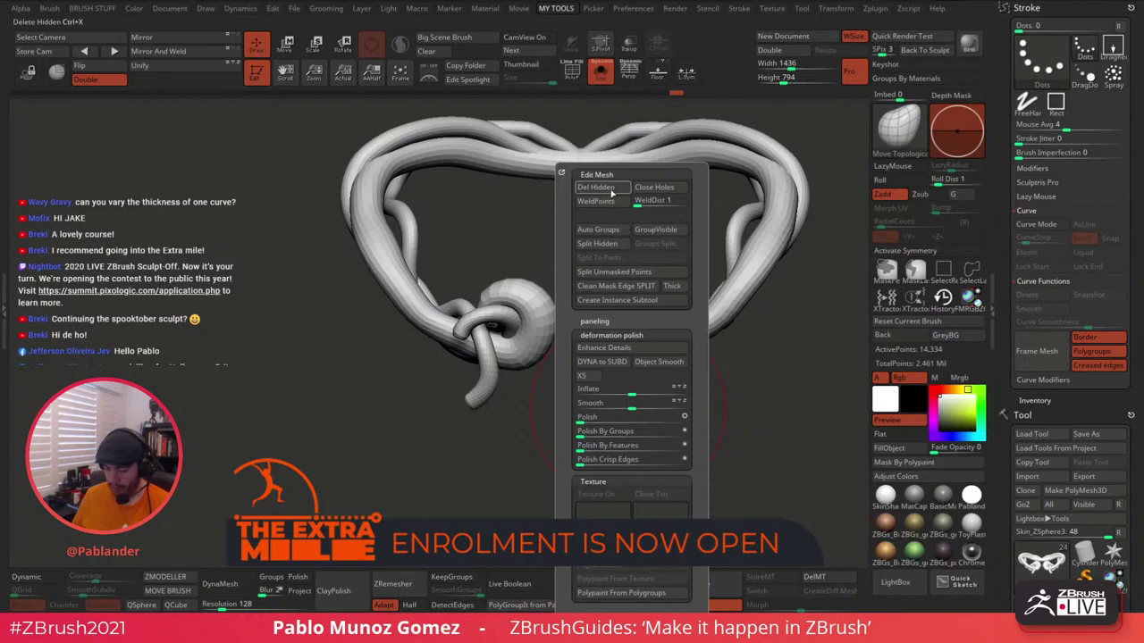
left_click(610, 190)
Show the whole character, activate X symmetry, and adjust the front spirals with the Move Topological brush.
left_click_drag(546, 401, 706, 349, "alt")
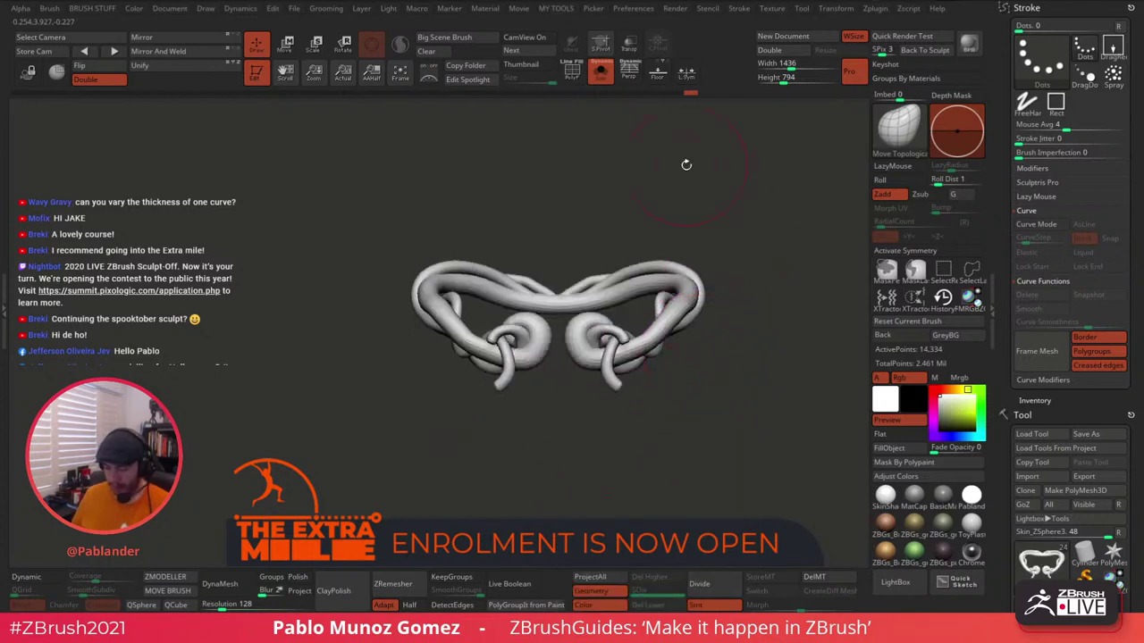
left_click(601, 72)
left_click_drag(618, 278, 599, 243, "alt")
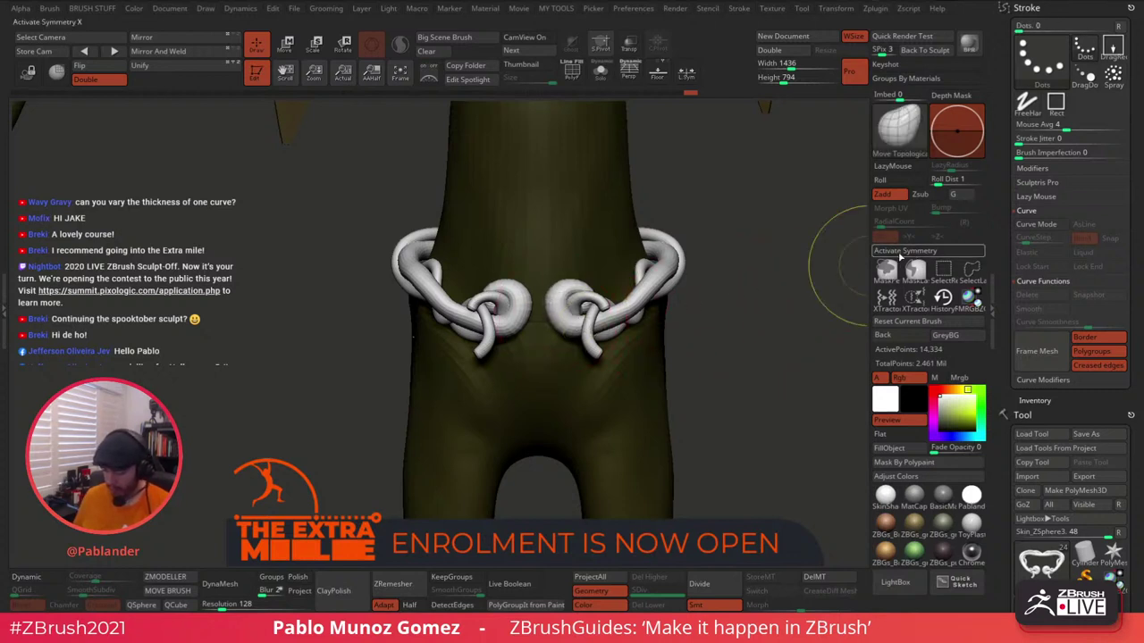
left_click(904, 250)
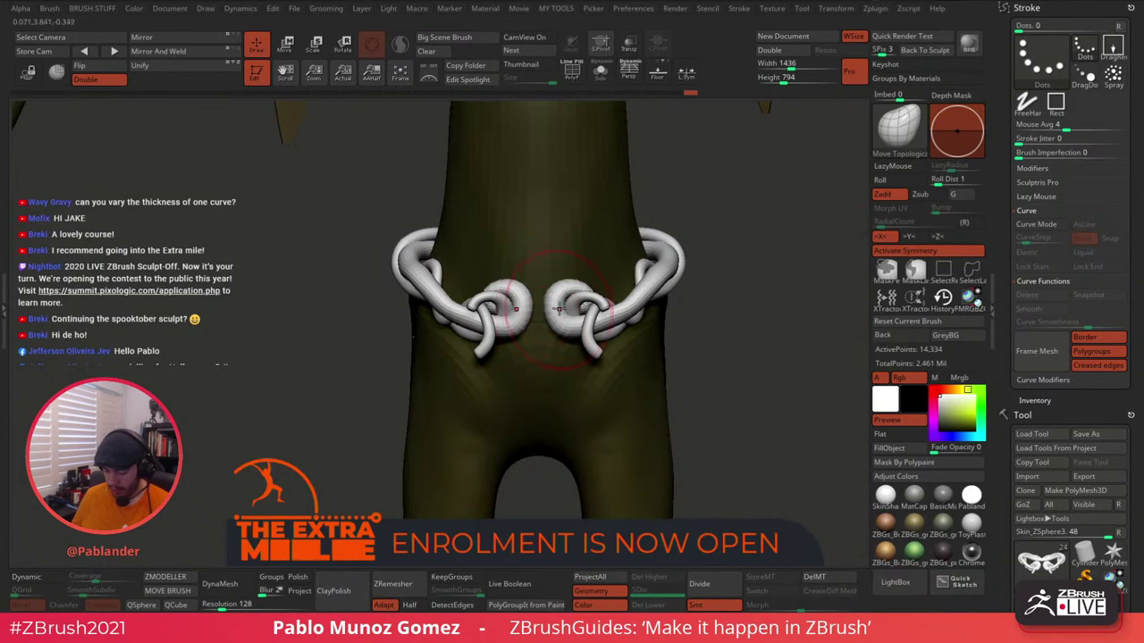
left_click_drag(552, 311, 565, 292)
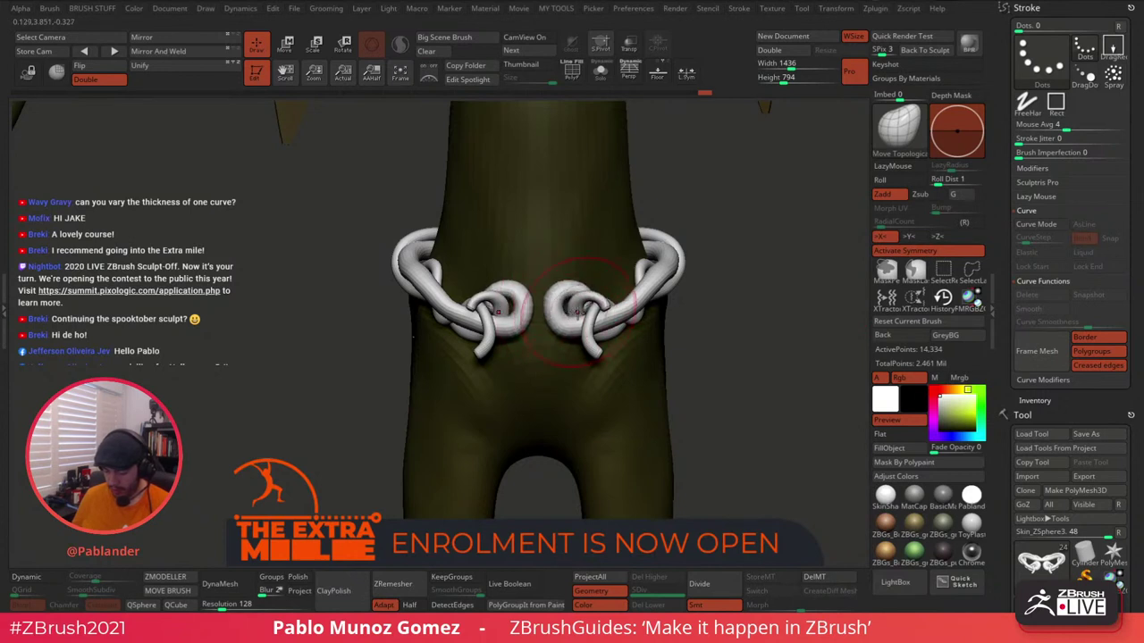
left_click_drag(593, 321, 584, 312)
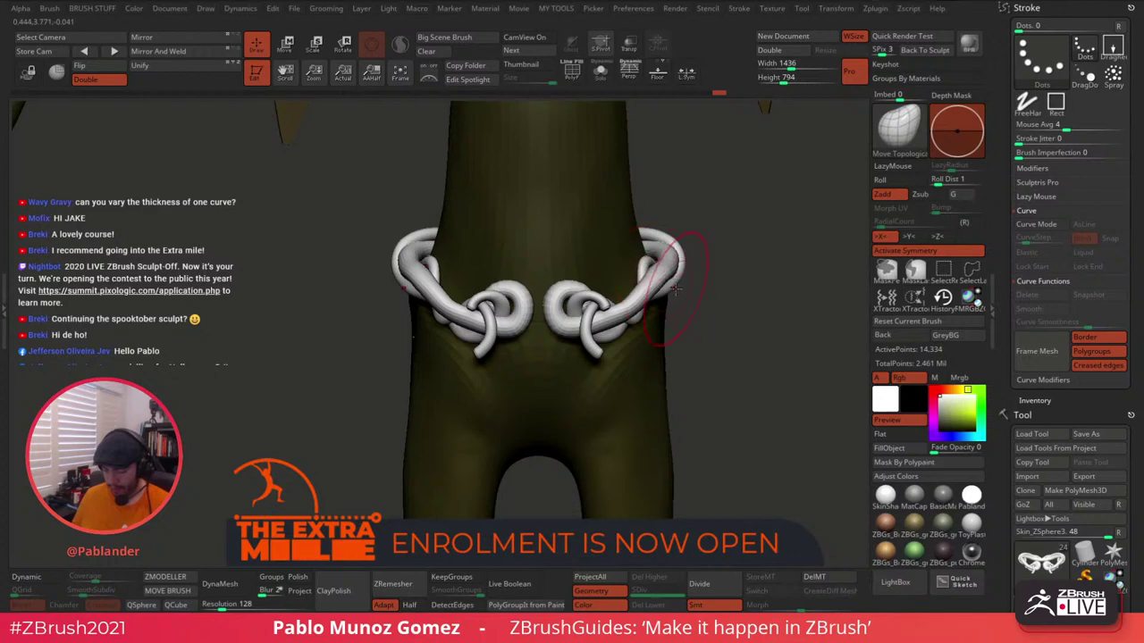
Reshape the belt strands along the front and side of the hip so they follow the body.
right_click_drag(676, 288, 698, 209)
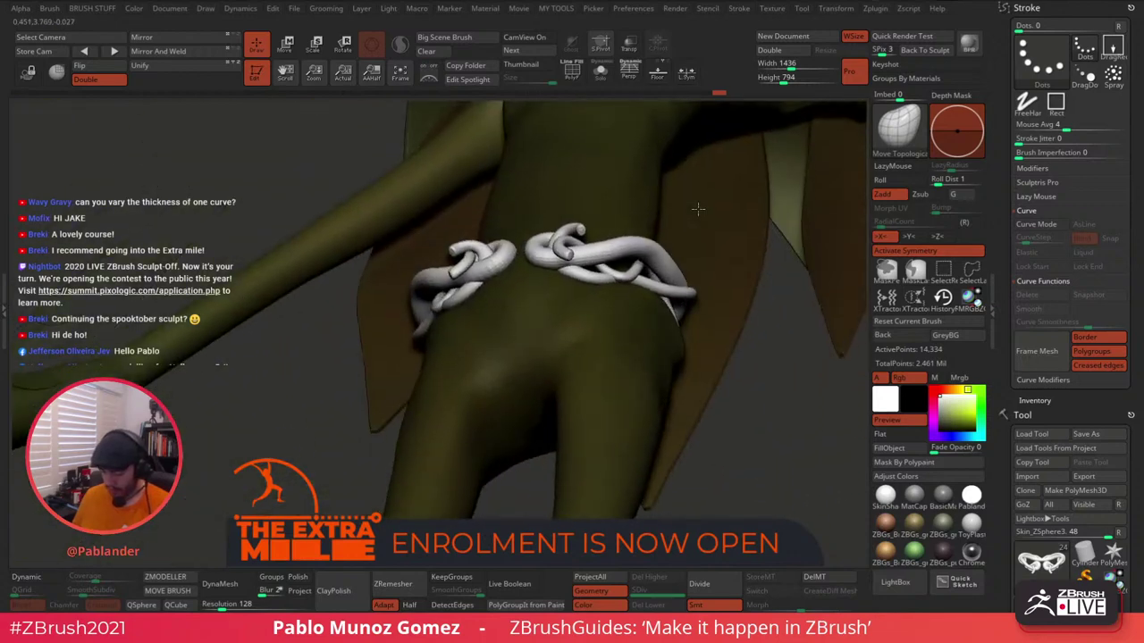
left_click_drag(614, 278, 616, 268)
right_click_drag(656, 234, 677, 279)
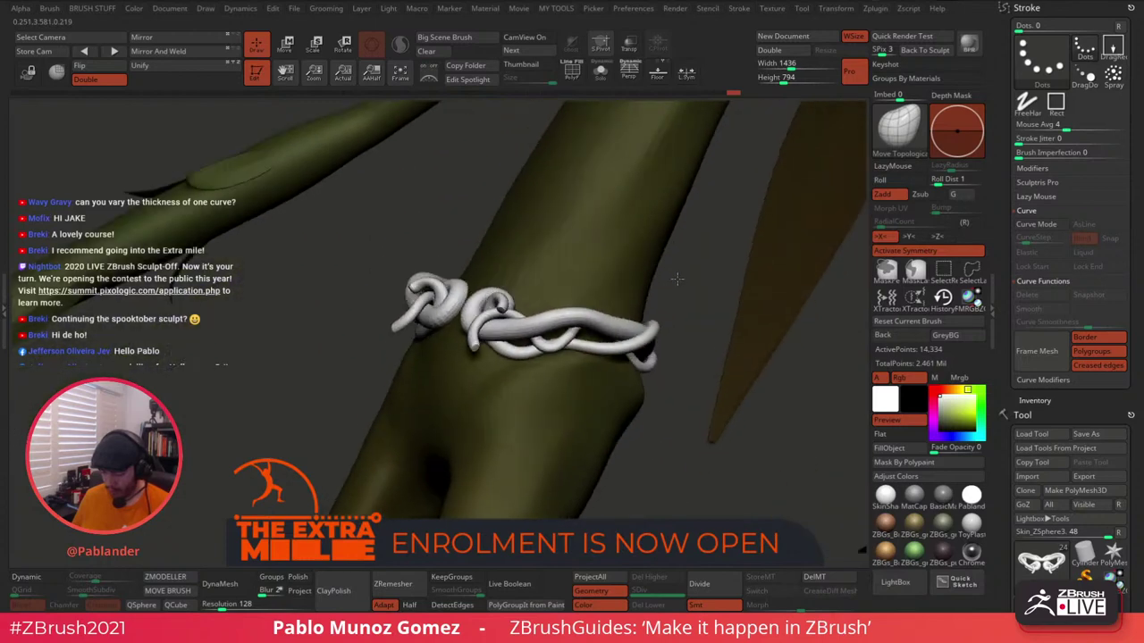
left_click_drag(676, 279, 635, 349)
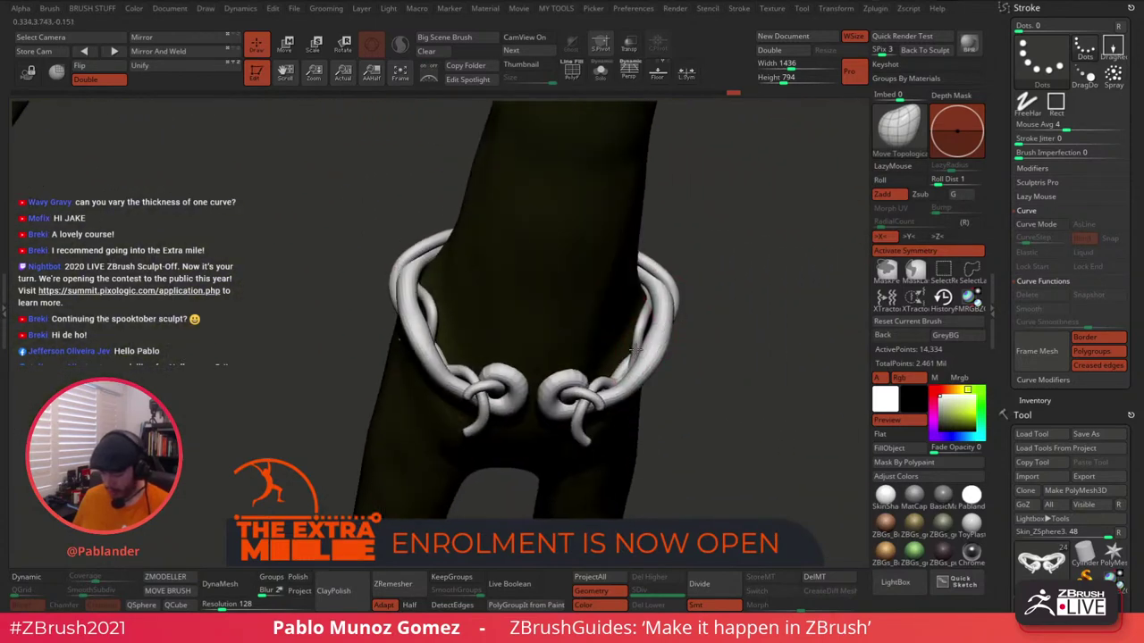
key("space")
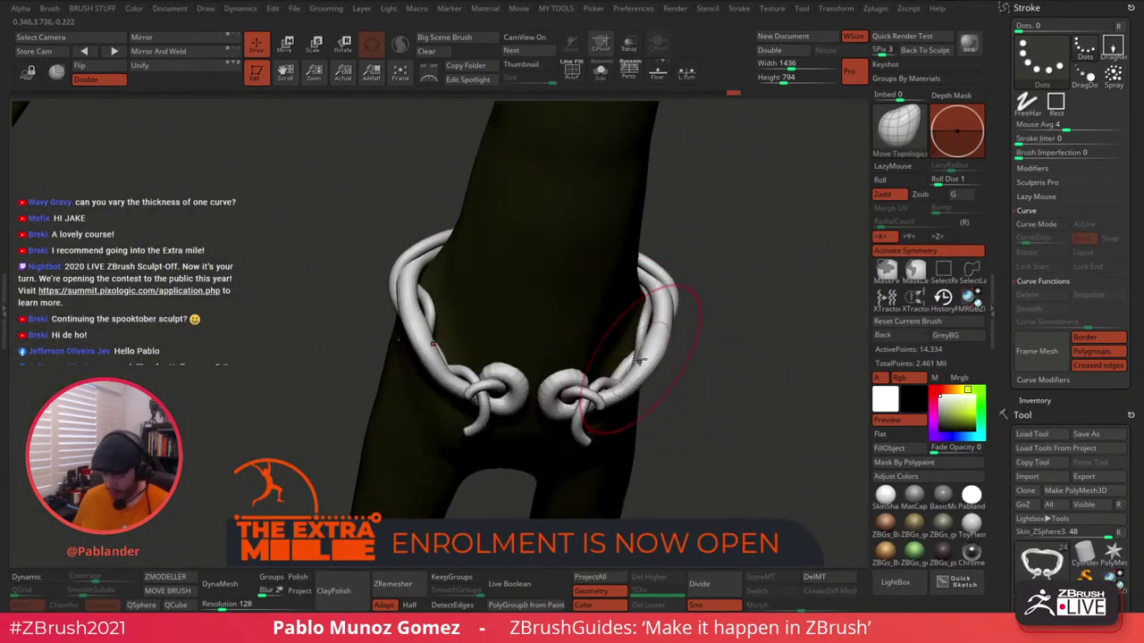
right_click_drag(663, 369, 649, 393)
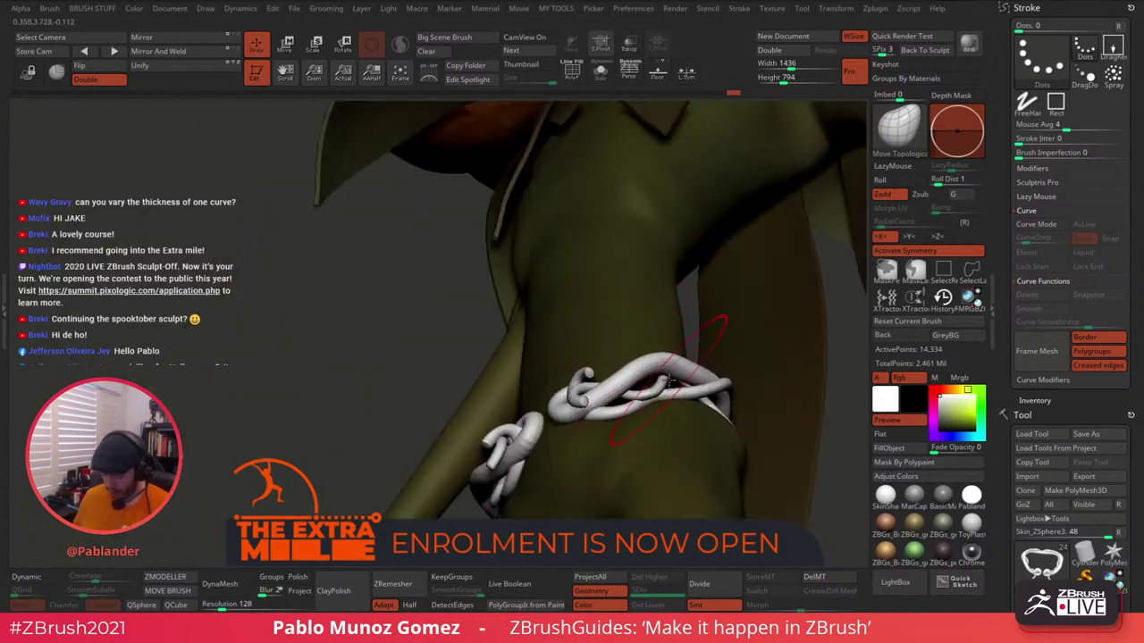
mouse_move(670, 381)
left_mouse_down()
mouse_move(688, 399)
mouse_move(677, 302)
mouse_move(655, 290)
mouse_move(666, 324)
mouse_move(530, 218)
mouse_move(547, 234)
left_mouse_up()
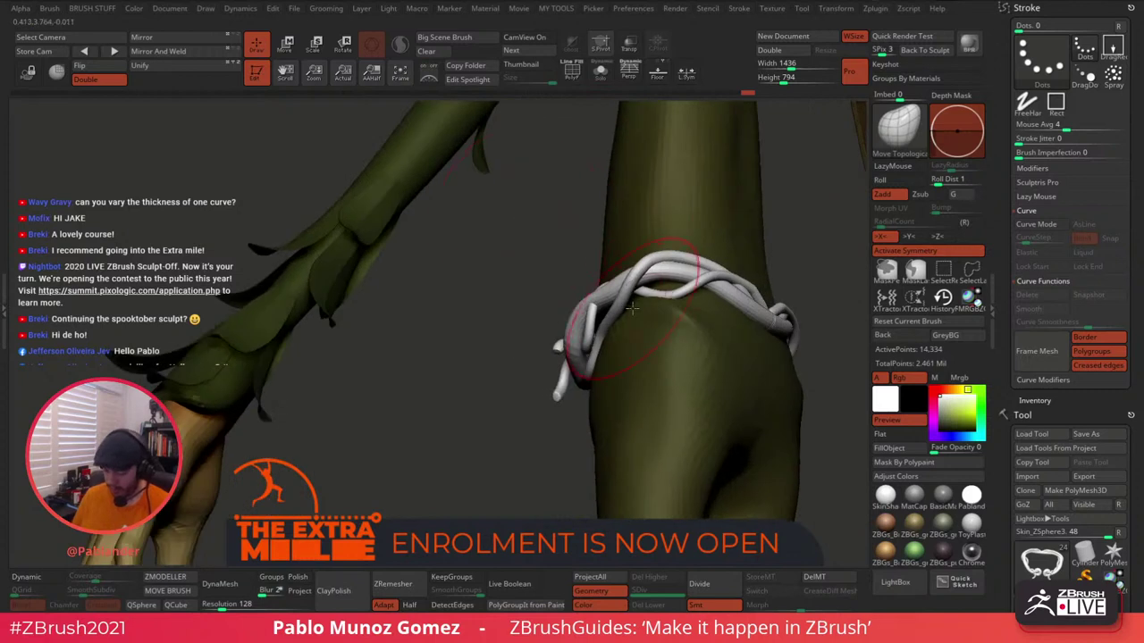
Isolate the belt and move the loose thin strand at the outer hip around the thicker tubes.
left_click(601, 71)
mouse_move(586, 161)
left_mouse_down()
mouse_move(541, 282)
mouse_move(556, 344)
mouse_move(630, 259)
left_mouse_up()
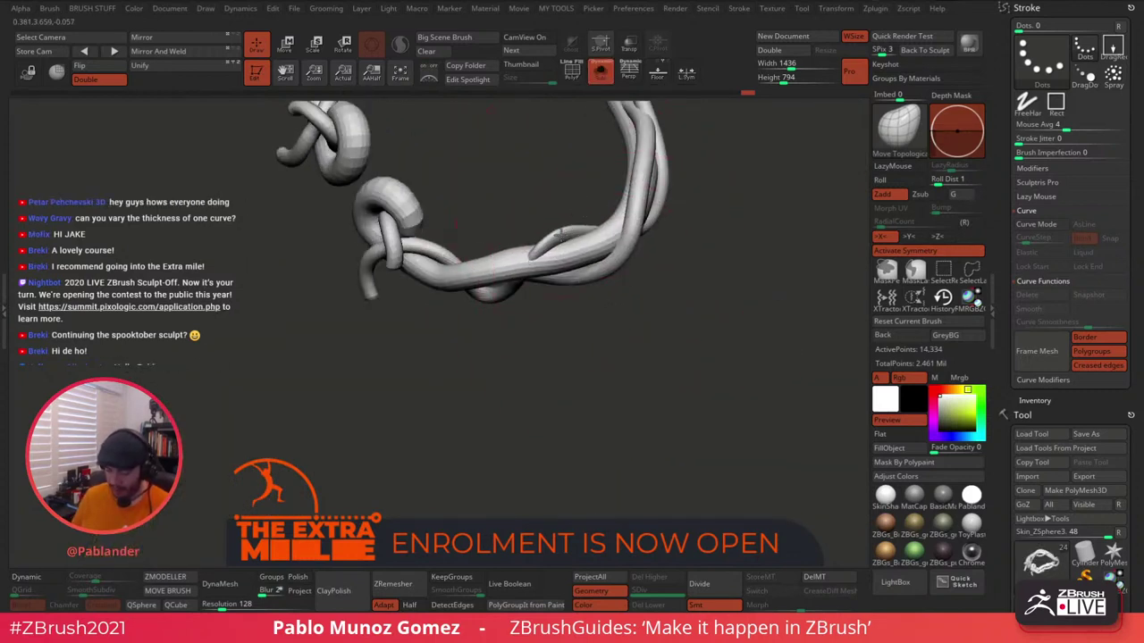
mouse_move(541, 307)
left_mouse_down()
mouse_move(516, 290)
mouse_move(568, 282)
left_mouse_up()
left_click_drag(616, 313, 587, 315)
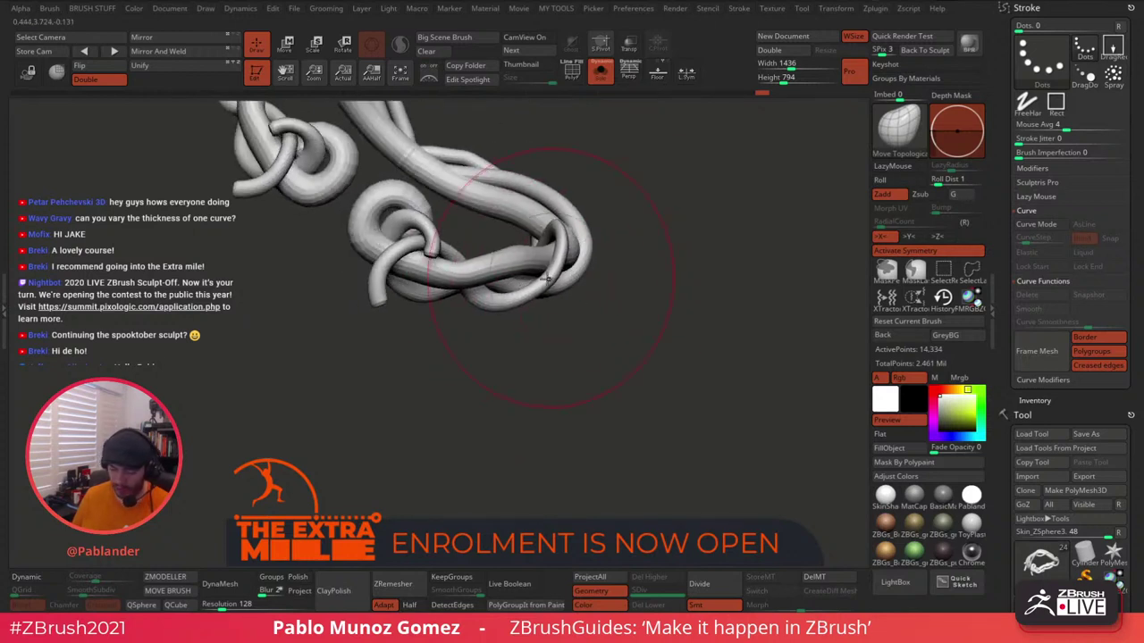
Pull the thin outer hip strand closer around the thicker belt tubes with the Move Topological brush.
mouse_move(548, 278)
left_mouse_down()
mouse_move(561, 211)
mouse_move(576, 210)
mouse_move(552, 229)
left_mouse_up()
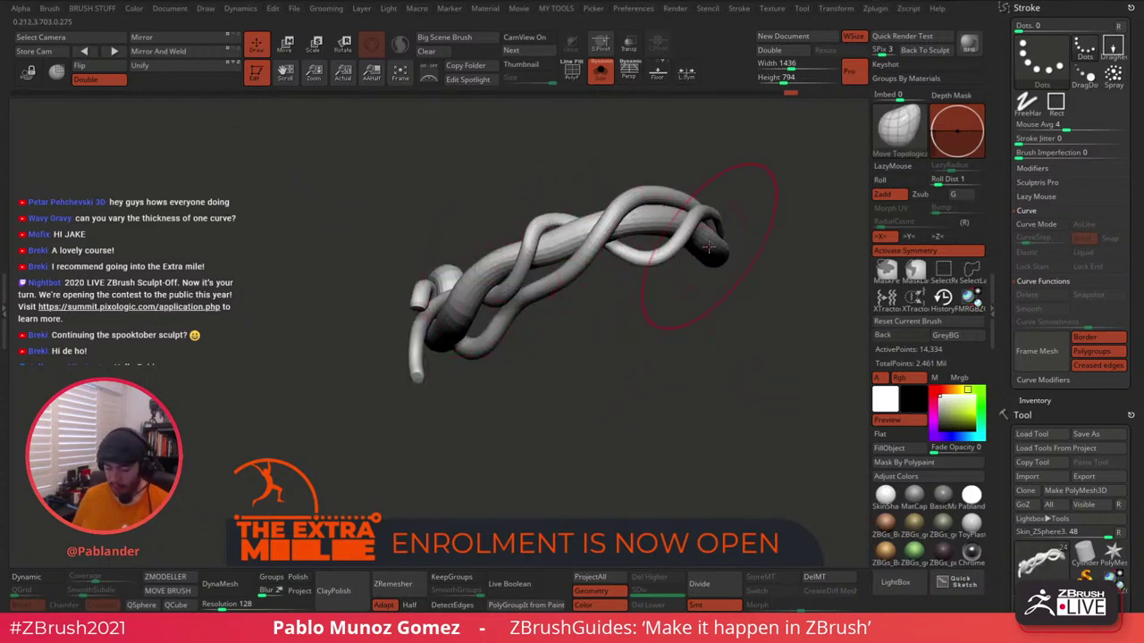
left_click_drag(649, 263, 594, 216)
right_click(596, 219)
right_click_drag(594, 216, 659, 309)
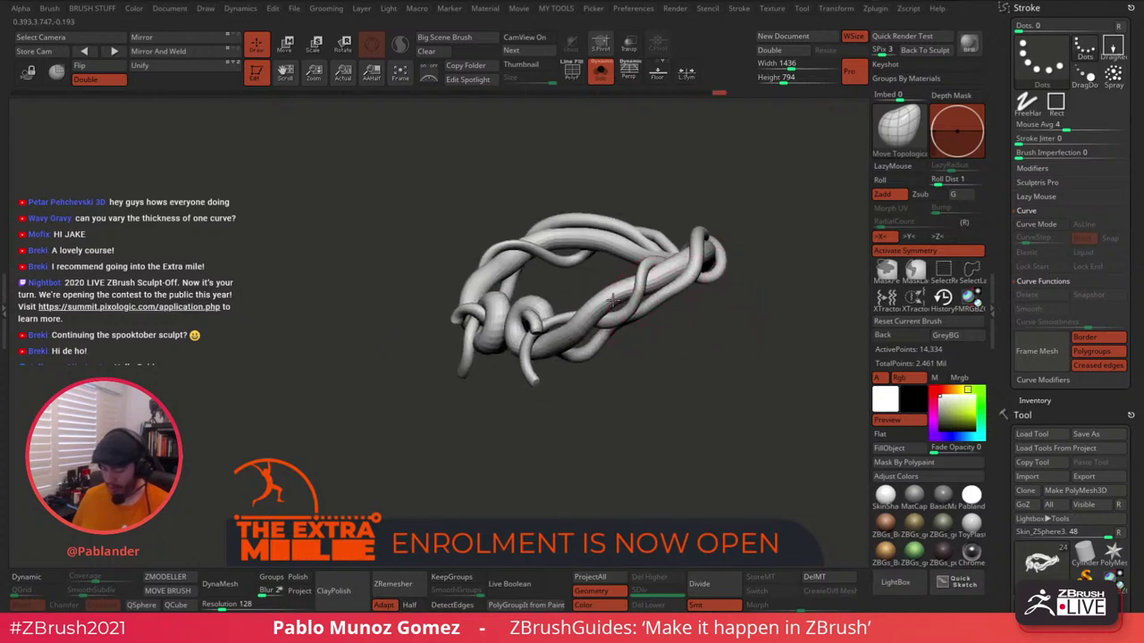
right_click_drag(590, 322, 638, 361)
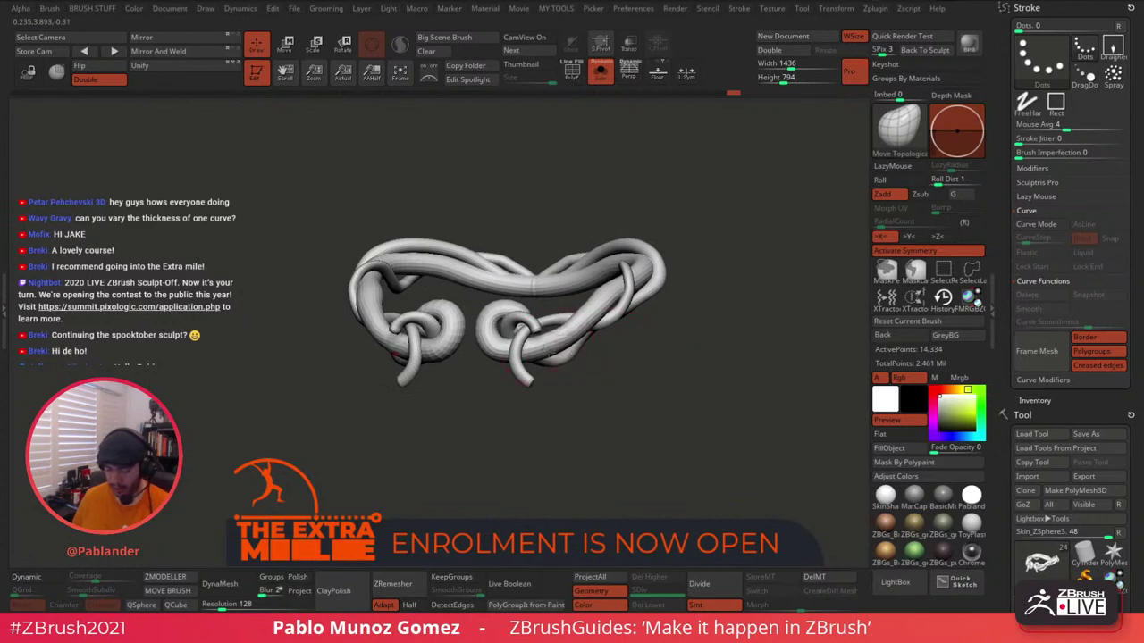
Smooth the hanging ends of the front spirals so they taper to pointed tips.
key("shift")
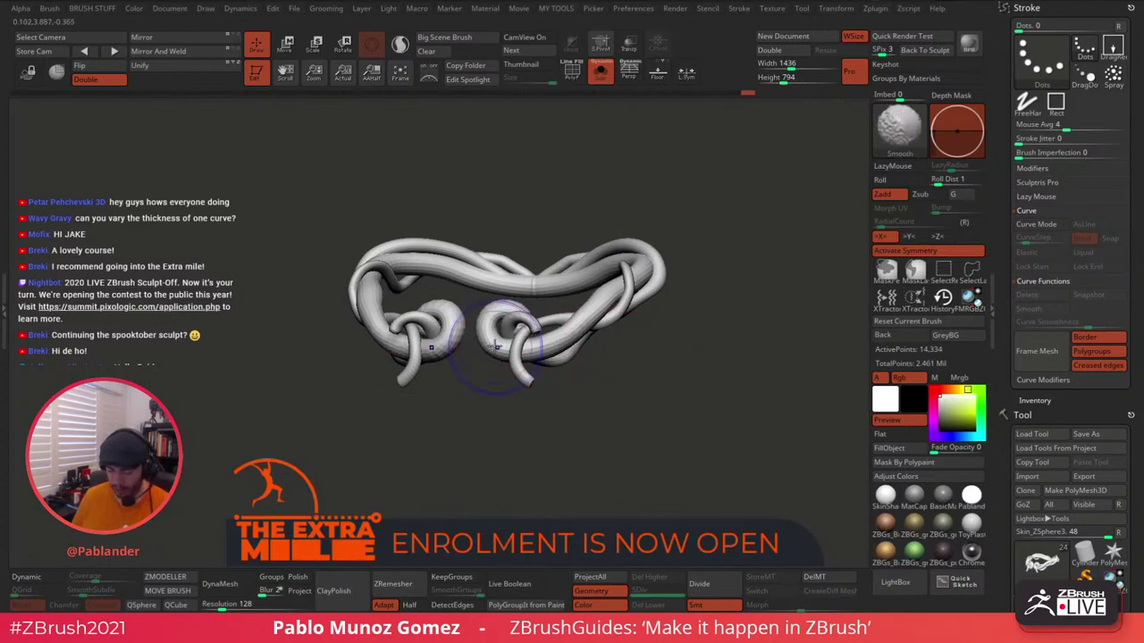
right_click_drag(521, 322, 537, 301)
key("space")
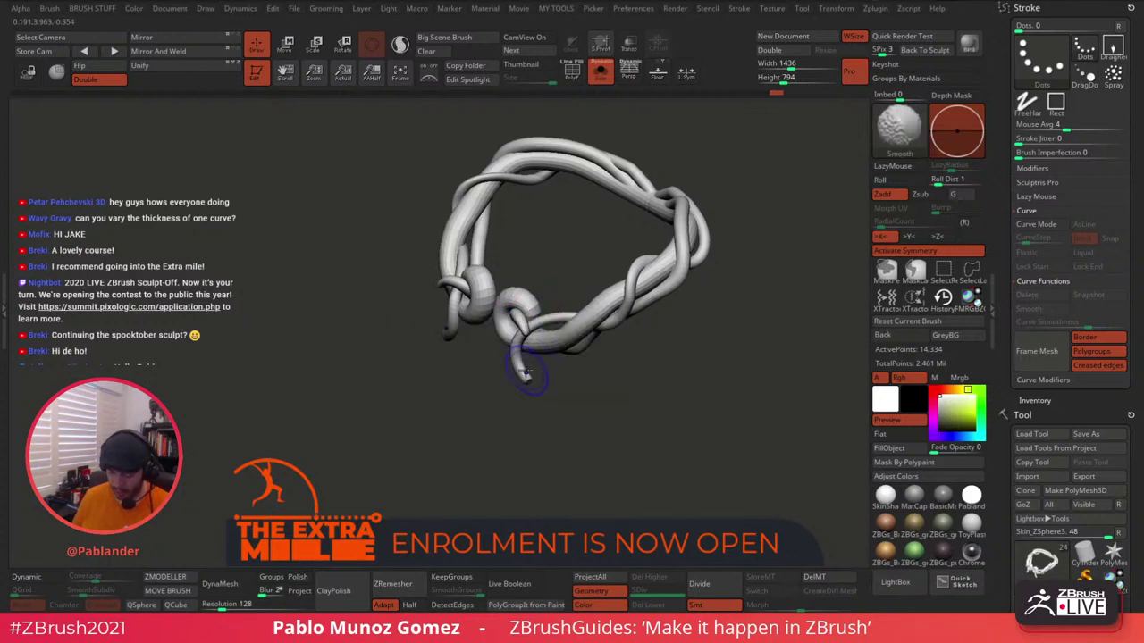
mouse_move(528, 384)
right_mouse_down()
mouse_move(633, 322)
mouse_move(663, 373)
mouse_move(594, 338)
right_mouse_up()
left_click_drag(595, 339, 602, 380, "alt")
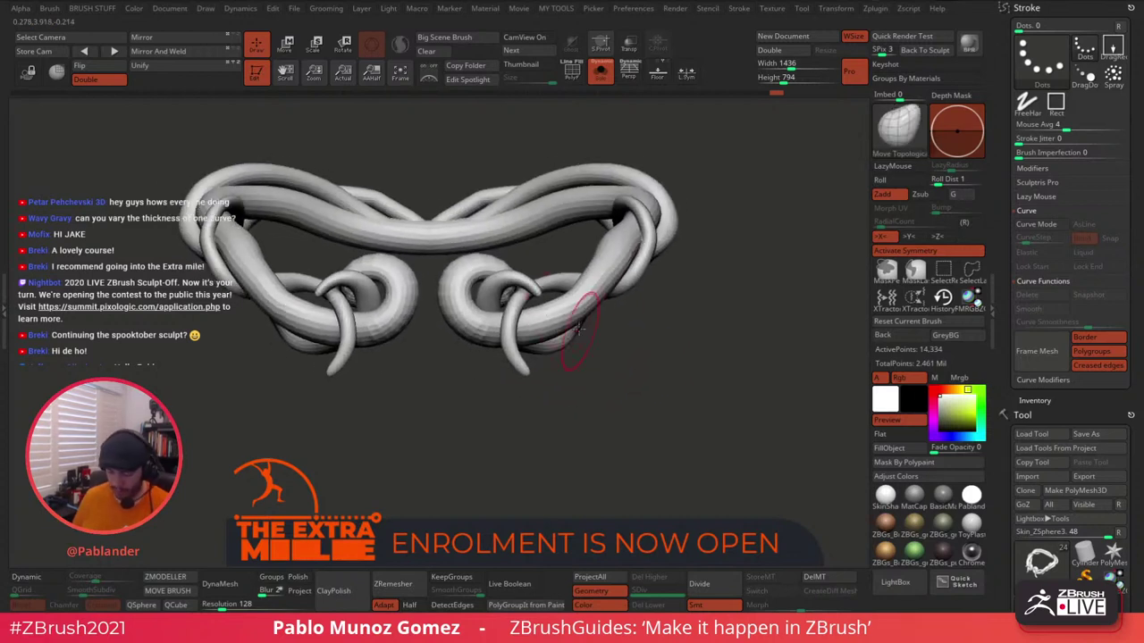
Adjust the pointed strand ends around the front spirals with the Move Topological brush.
left_click_drag(565, 304, 560, 316)
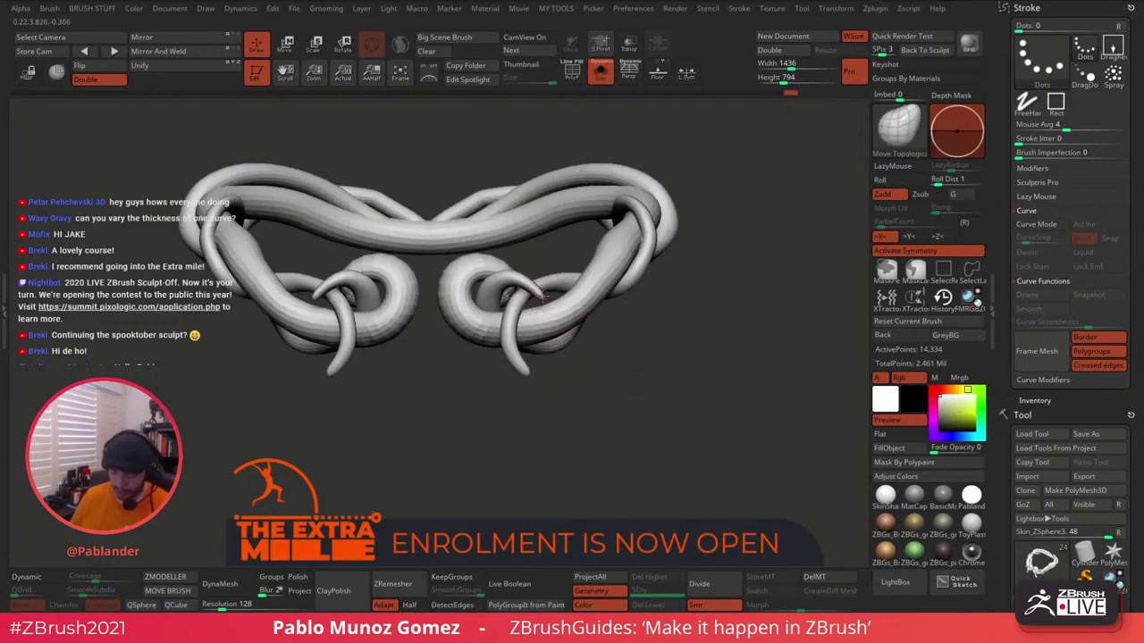
key("space")
mouse_move(534, 268)
right_mouse_down()
mouse_move(543, 265)
mouse_move(526, 290)
right_mouse_up()
mouse_move(536, 275)
left_mouse_down()
mouse_move(474, 288)
mouse_move(502, 270)
left_mouse_up()
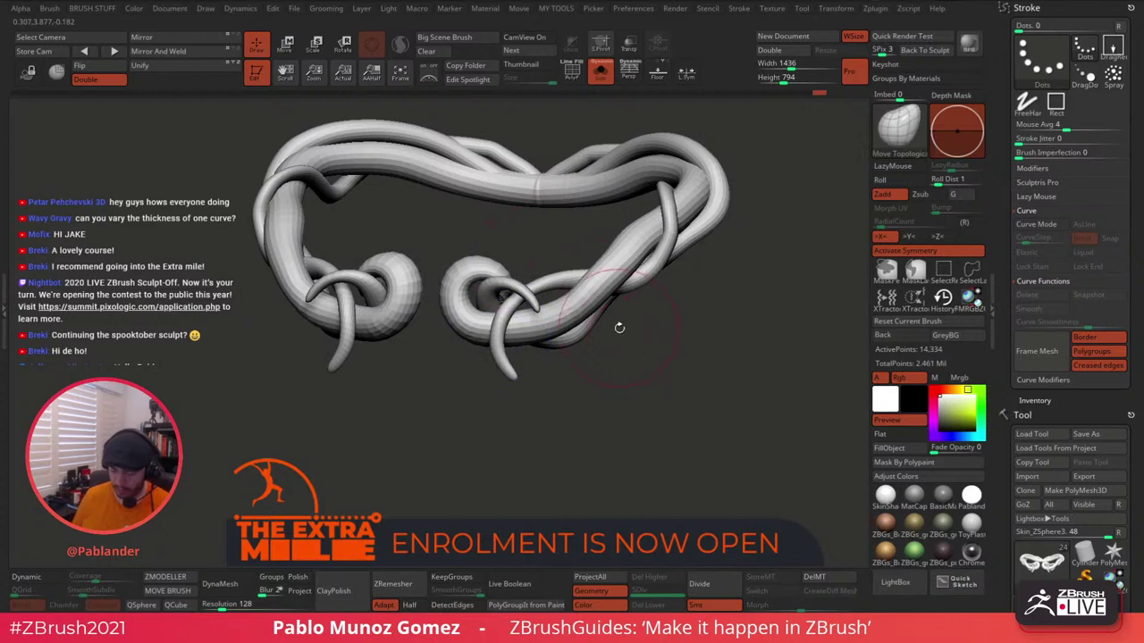
right_click_drag(619, 328, 697, 335)
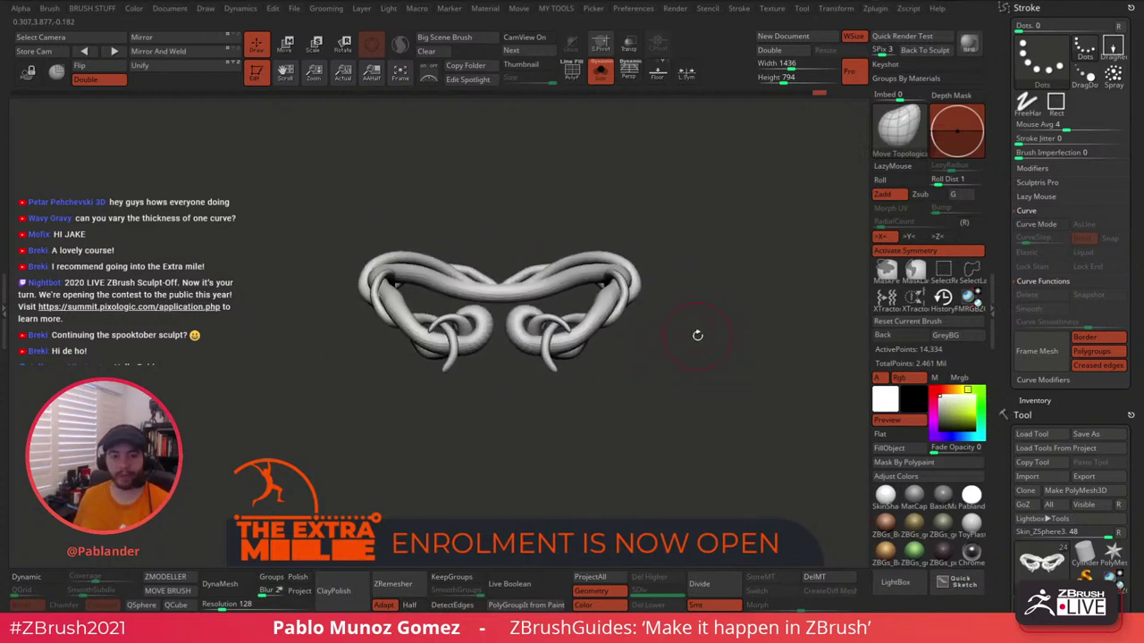
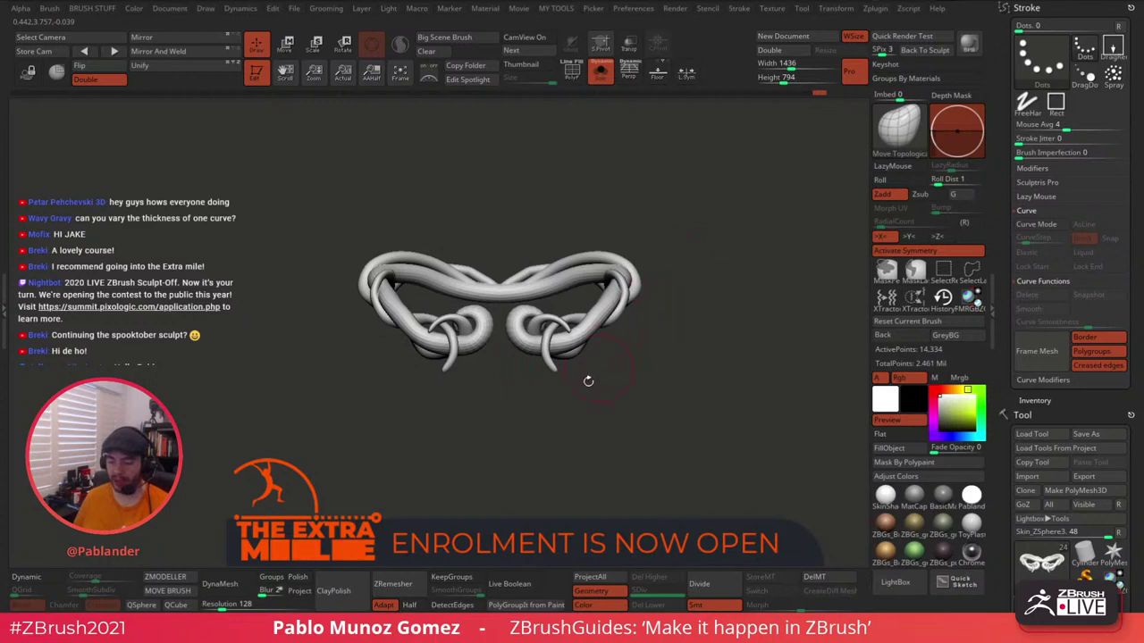
Switch to the CurveTube brush and draw a mirrored wavy tube outward from the hip end of the belt.
left_click_drag(712, 282, 690, 288, "alt")
left_click_drag(786, 219, 709, 271)
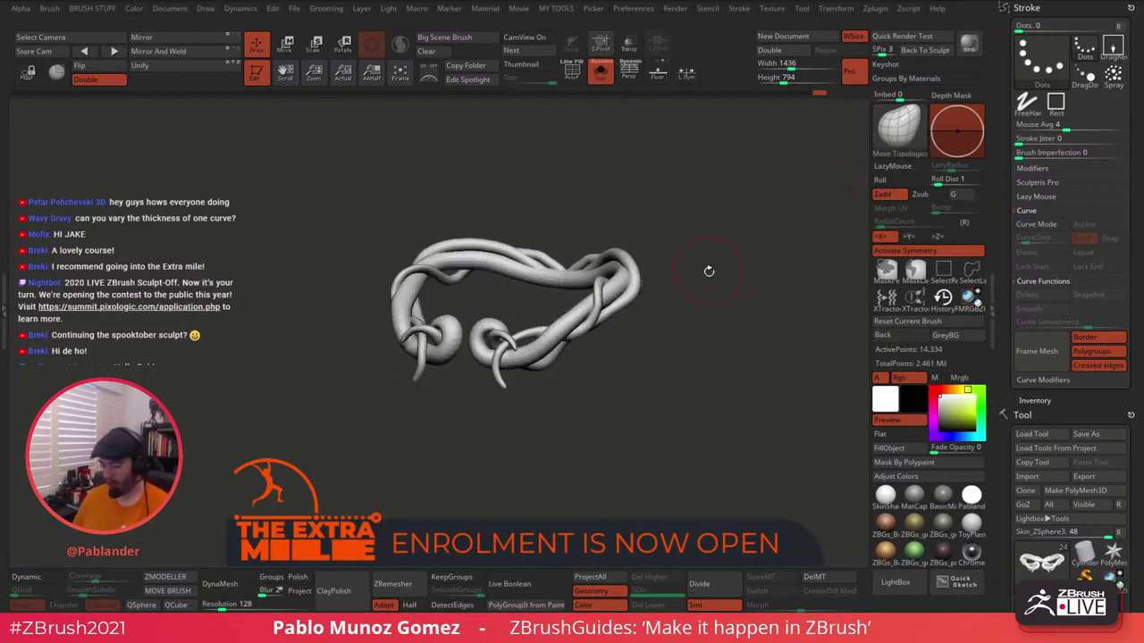
key("b")
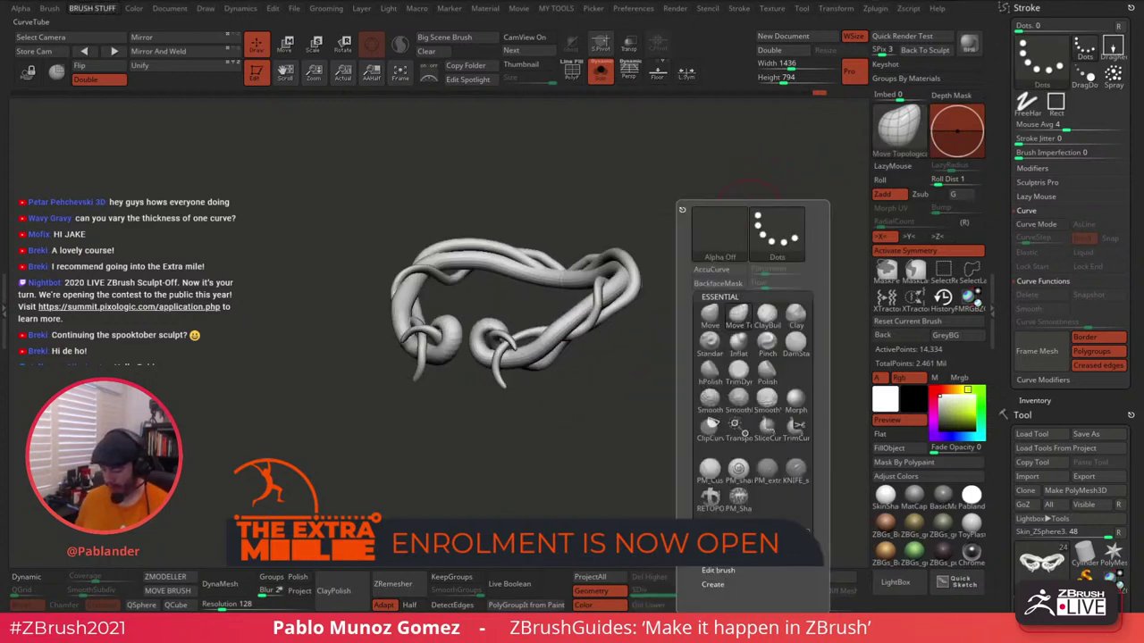
left_click(739, 536)
left_click_drag(775, 188, 668, 238)
mouse_move(587, 294)
left_mouse_down()
mouse_move(687, 279)
mouse_move(764, 290)
left_mouse_up()
key("ctrl+z")
key("space")
left_click_drag(758, 230, 746, 230)
mouse_move(580, 296)
left_mouse_down()
mouse_move(613, 248)
mouse_move(716, 307)
left_mouse_up()
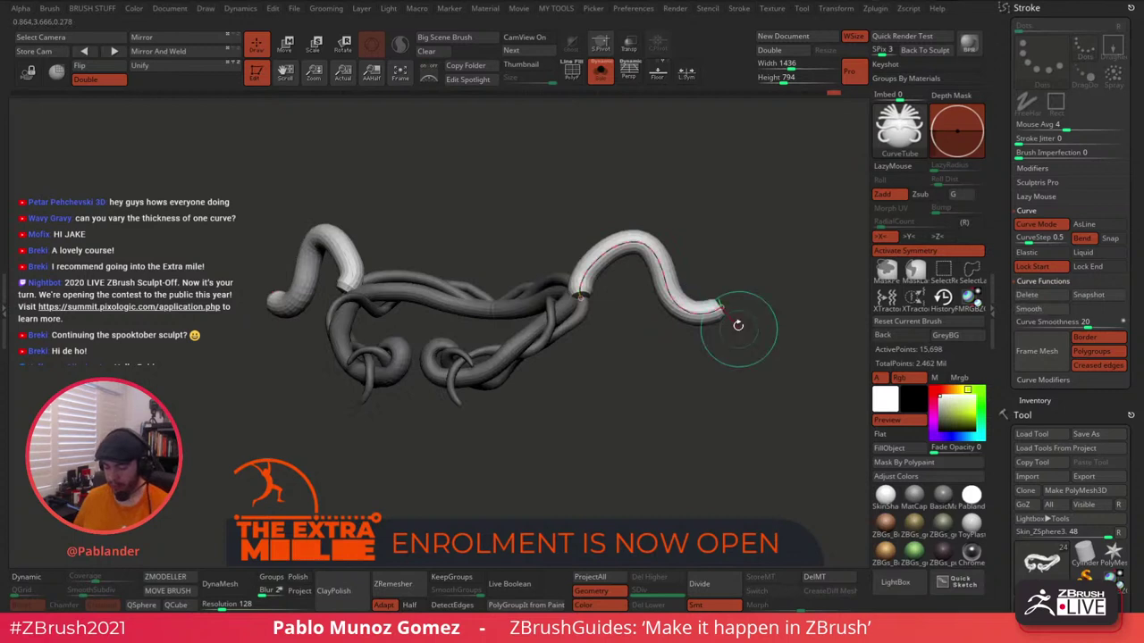
Enable Size in the curve modifiers and flip the curve falloff so the drawn tube tapers toward its outer end.
left_click_drag(766, 254, 730, 238)
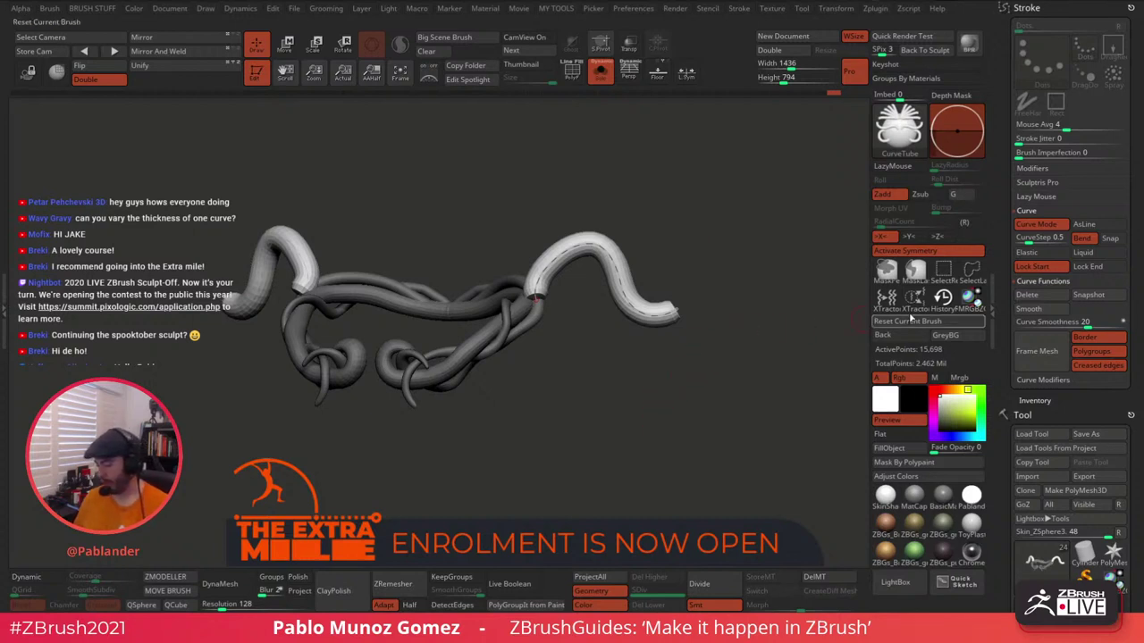
key("shift")
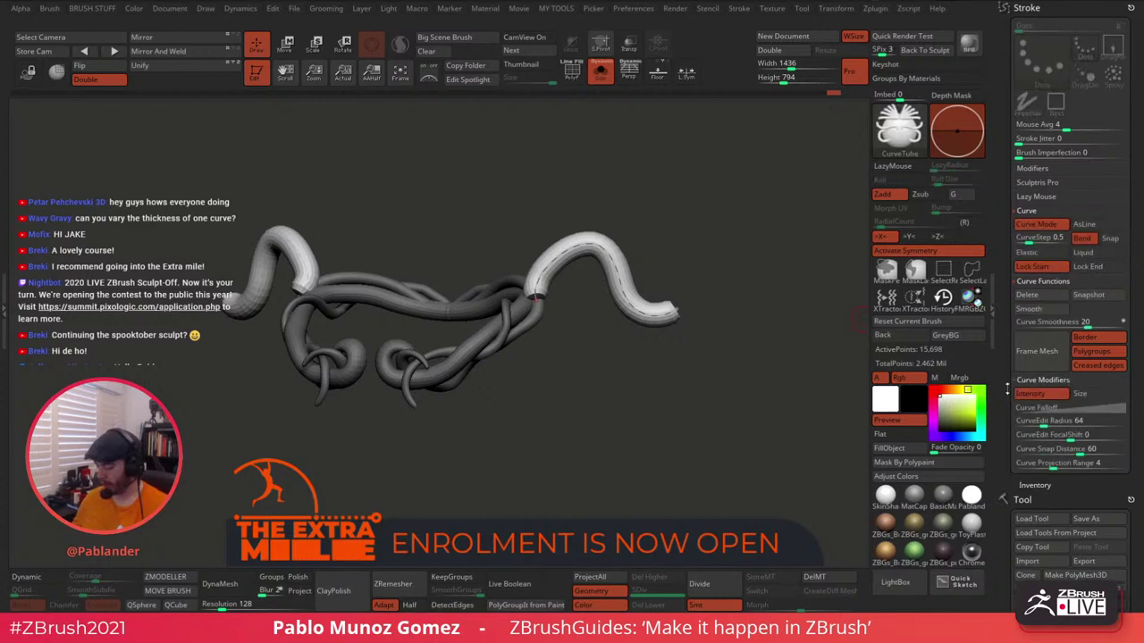
left_click_drag(1092, 484, 1091, 243)
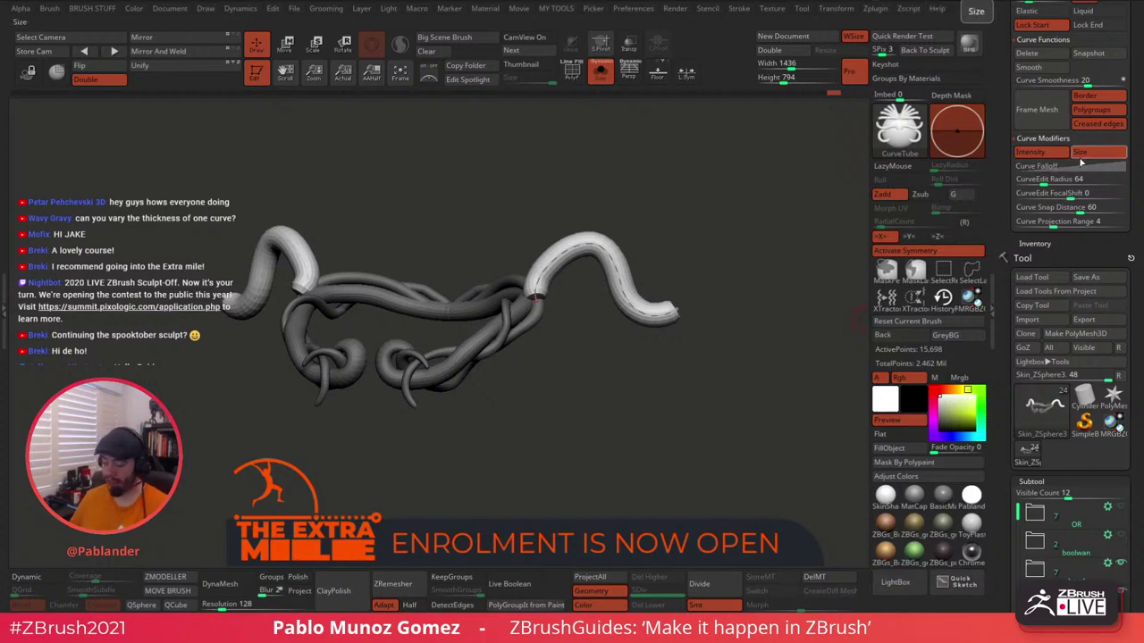
left_click(1060, 166)
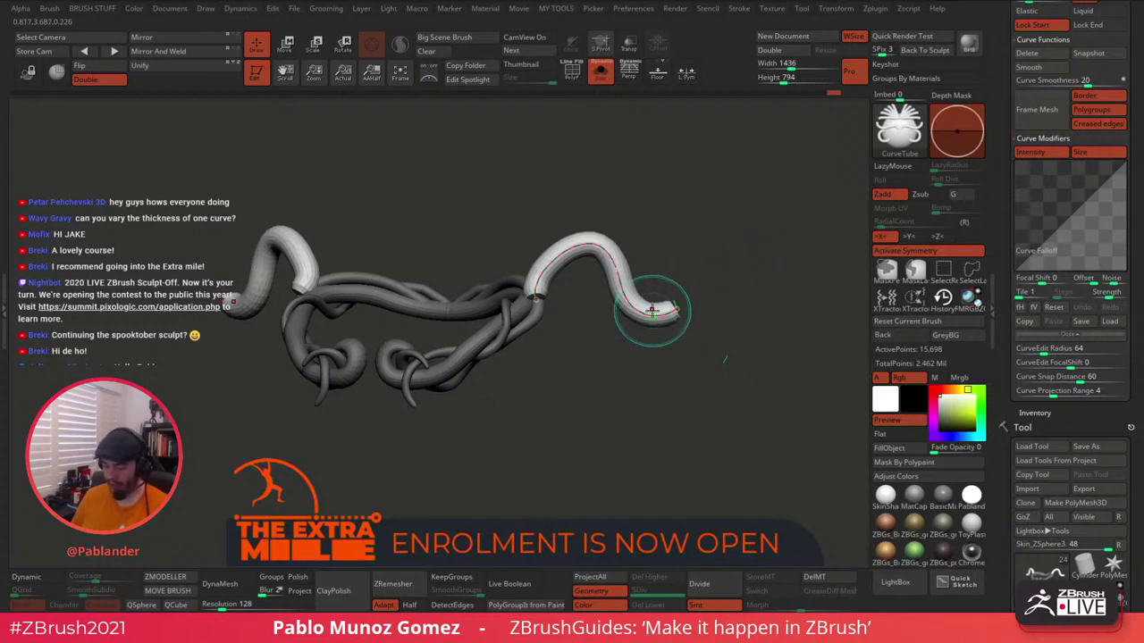
left_click(1103, 155)
left_click(650, 312)
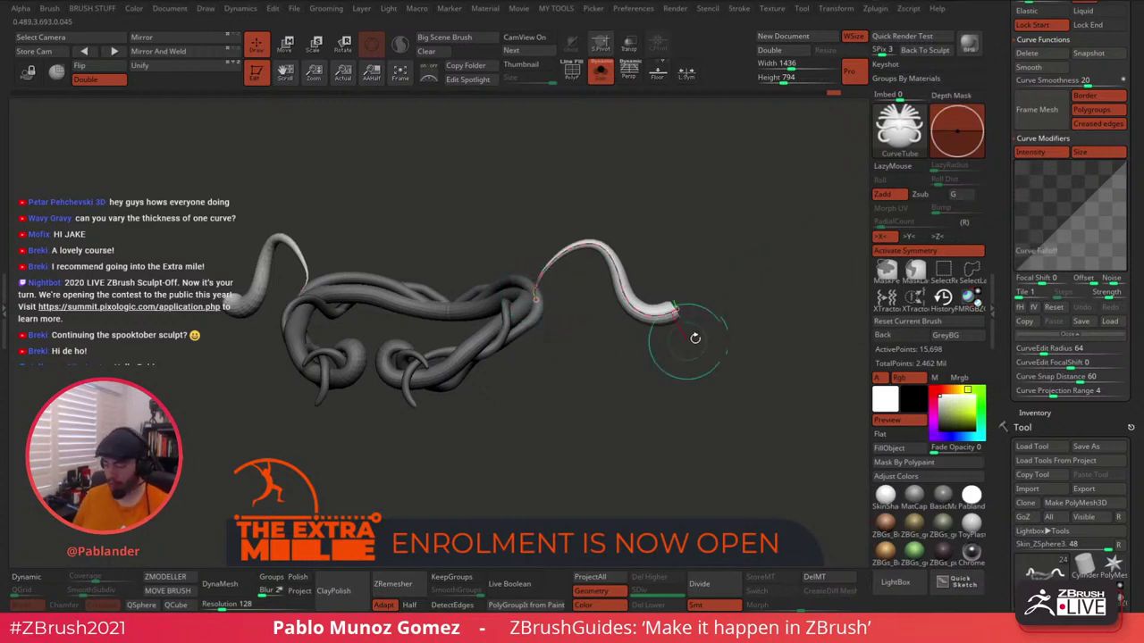
left_click(1034, 307)
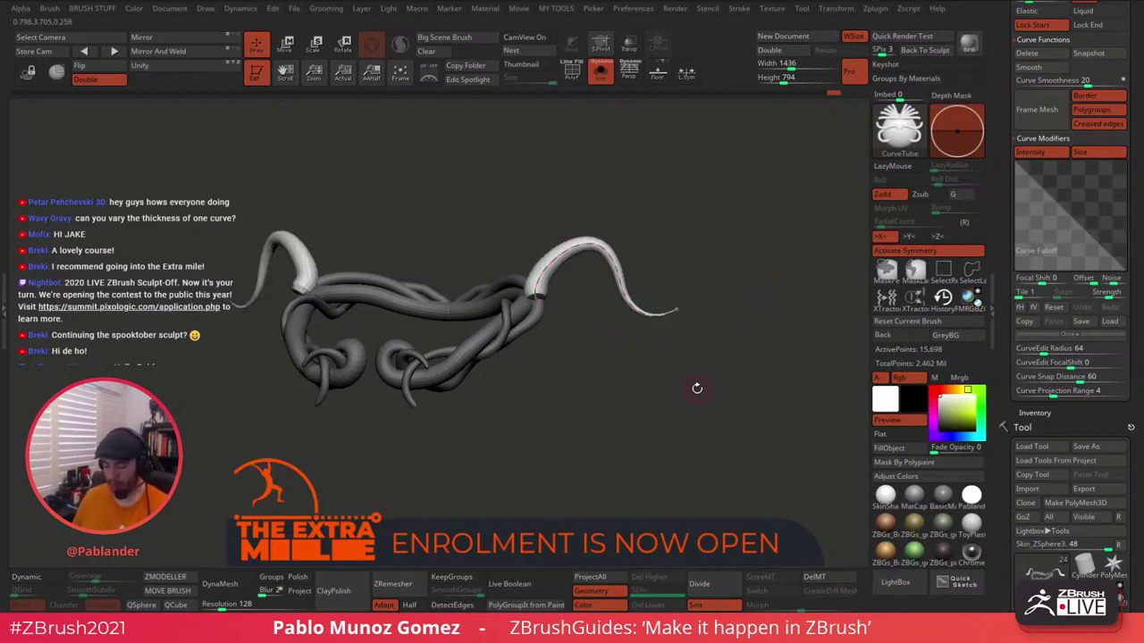
left_click_drag(676, 369, 676, 393)
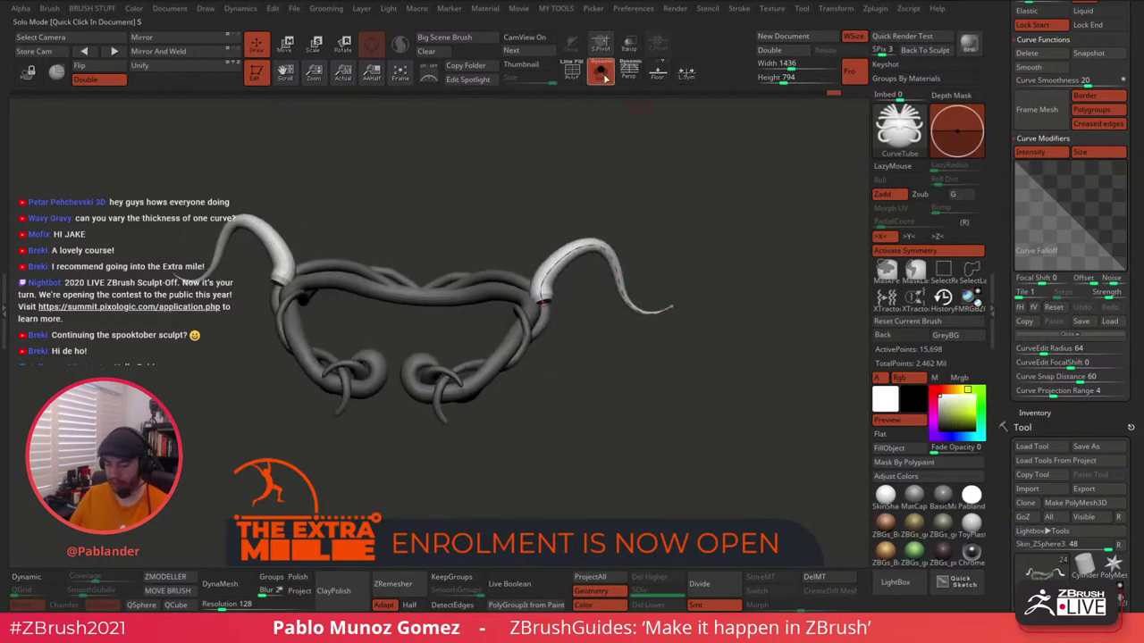
Try a tapered, curling tube tendril at the outer side of the belt and check its shape from several sides.
left_click(602, 75)
left_click(602, 77)
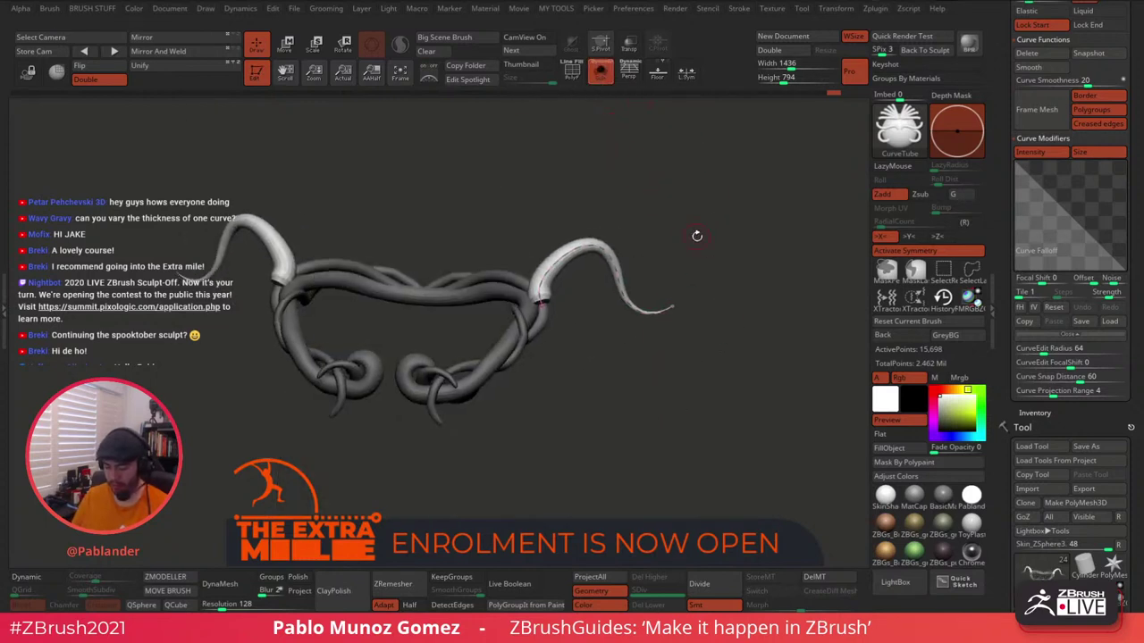
mouse_move(574, 369)
left_mouse_down()
mouse_move(585, 375)
mouse_move(625, 273)
mouse_move(590, 285)
mouse_move(630, 332)
mouse_move(626, 358)
left_mouse_up()
key("space")
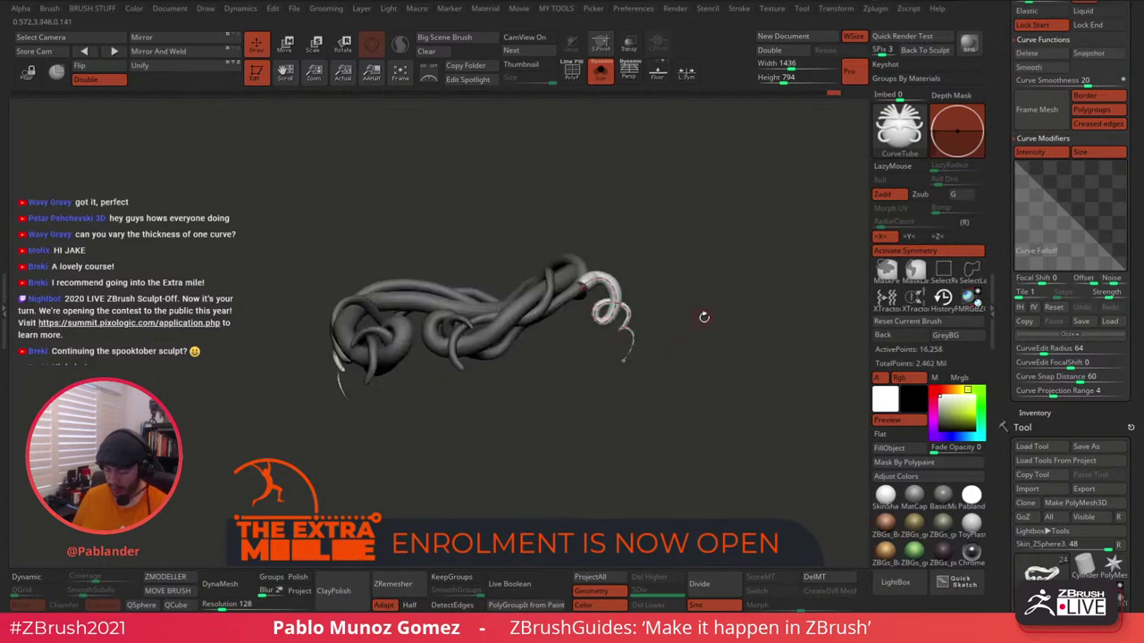
mouse_move(705, 316)
left_mouse_down()
mouse_move(664, 350)
mouse_move(700, 334)
mouse_move(668, 330)
mouse_move(664, 314)
mouse_move(616, 333)
mouse_move(631, 307)
left_mouse_up()
left_click(615, 308)
left_click_drag(662, 355, 638, 319)
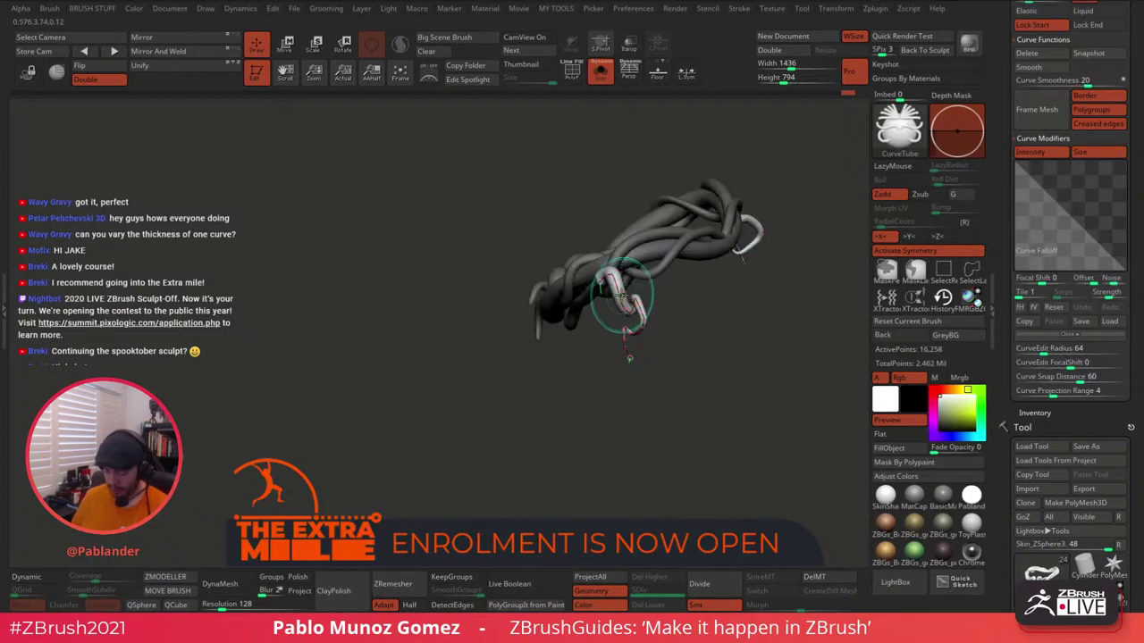
mouse_move(671, 278)
left_mouse_down()
mouse_move(690, 248)
mouse_move(735, 244)
mouse_move(733, 276)
mouse_move(753, 259)
mouse_move(736, 266)
mouse_move(731, 241)
mouse_move(696, 263)
left_mouse_up()
left_click(677, 283)
left_click(678, 286)
Reduce the draw size and draw a thinner mirrored curling tendril from the outer side of the belt.
key("space")
left_click(672, 266)
key("space")
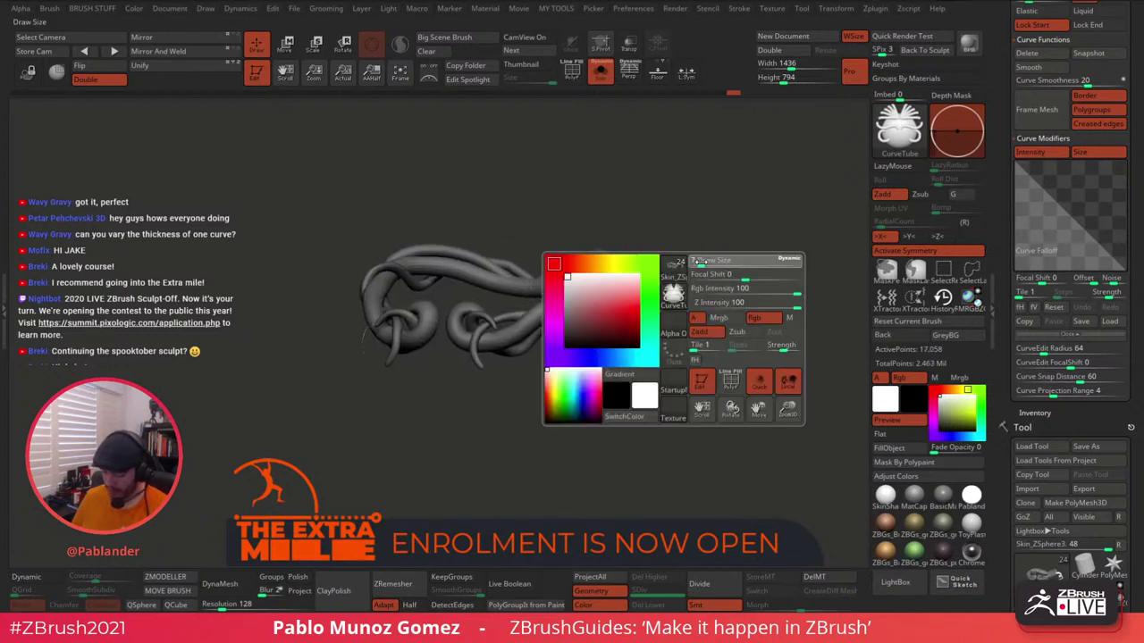
left_click(650, 287)
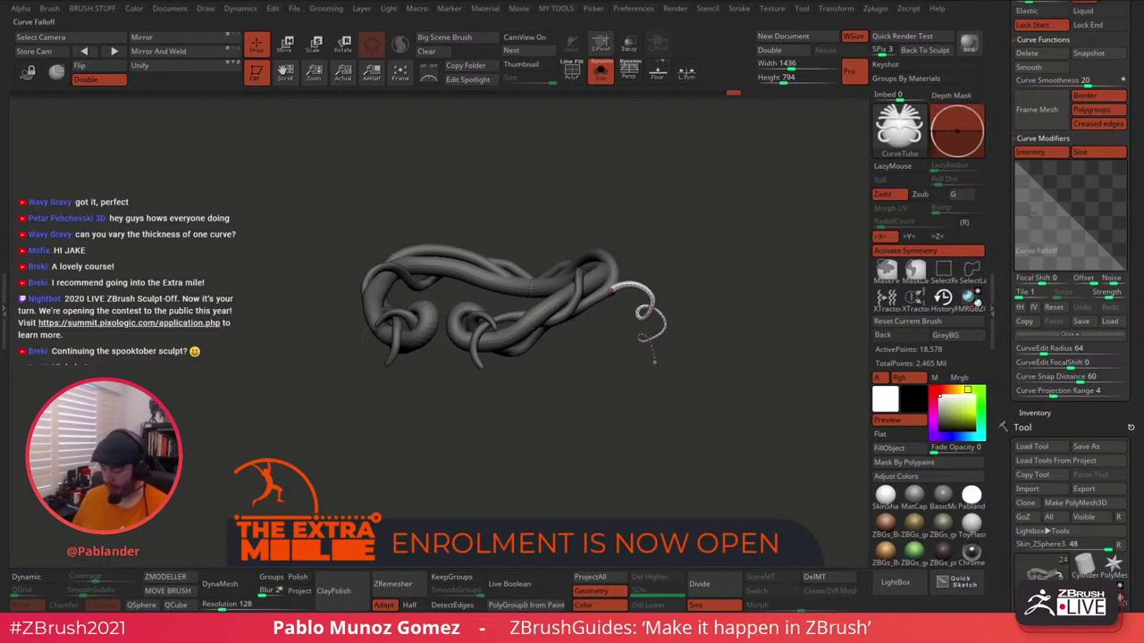
Reshape the size falloff with a lower start, a raised middle and a raised end, and update the curling tendril.
left_click_drag(1126, 268, 1128, 252)
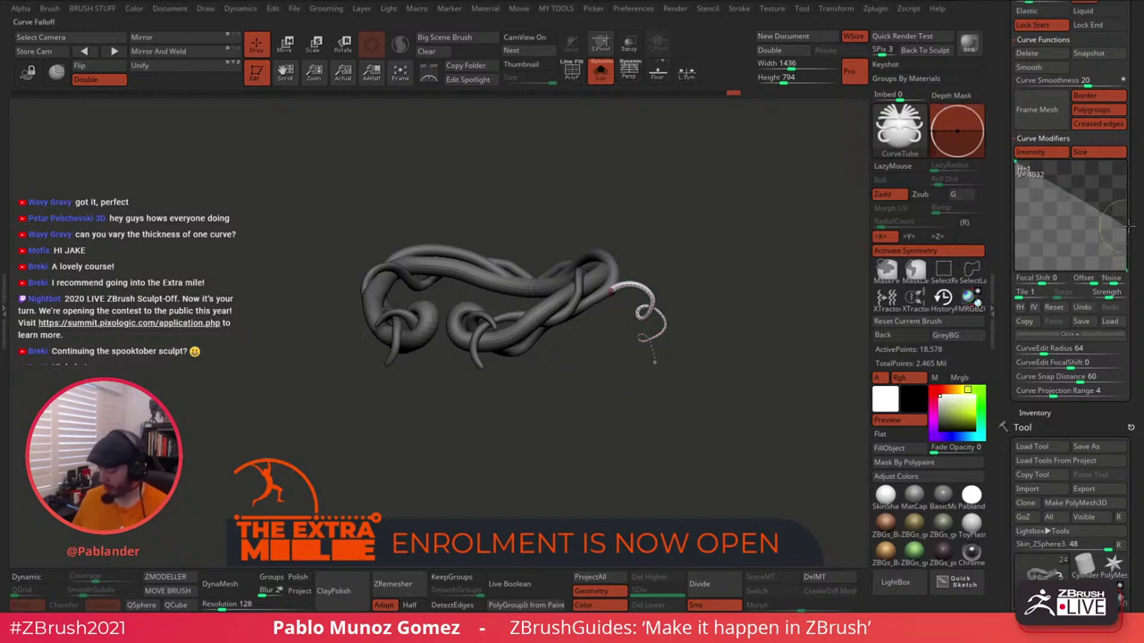
key("f")
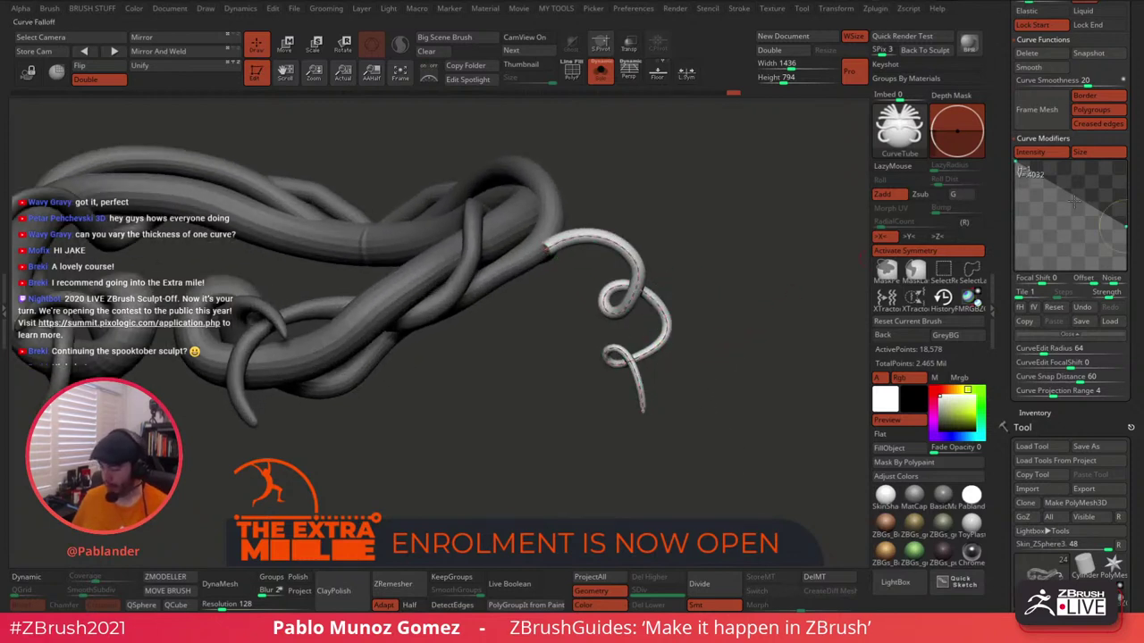
left_click_drag(1016, 161, 1013, 198)
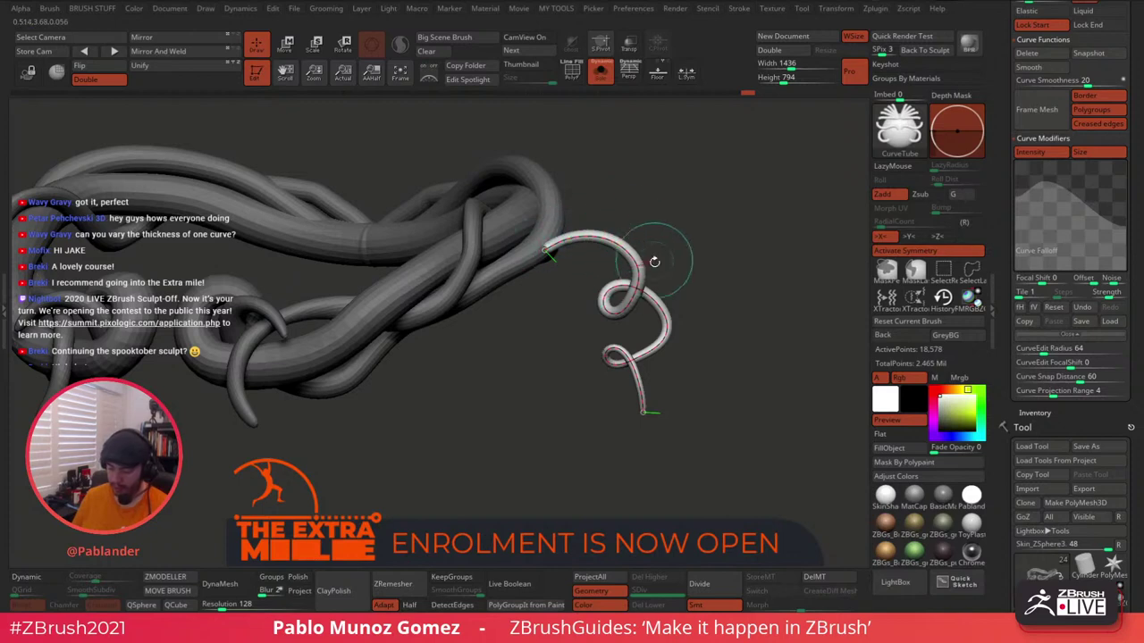
left_click_drag(639, 383, 651, 376)
left_click_drag(645, 378, 657, 384)
Show the whole character again and frame the hips with the belt and curling tendrils.
left_click_drag(712, 342, 654, 166)
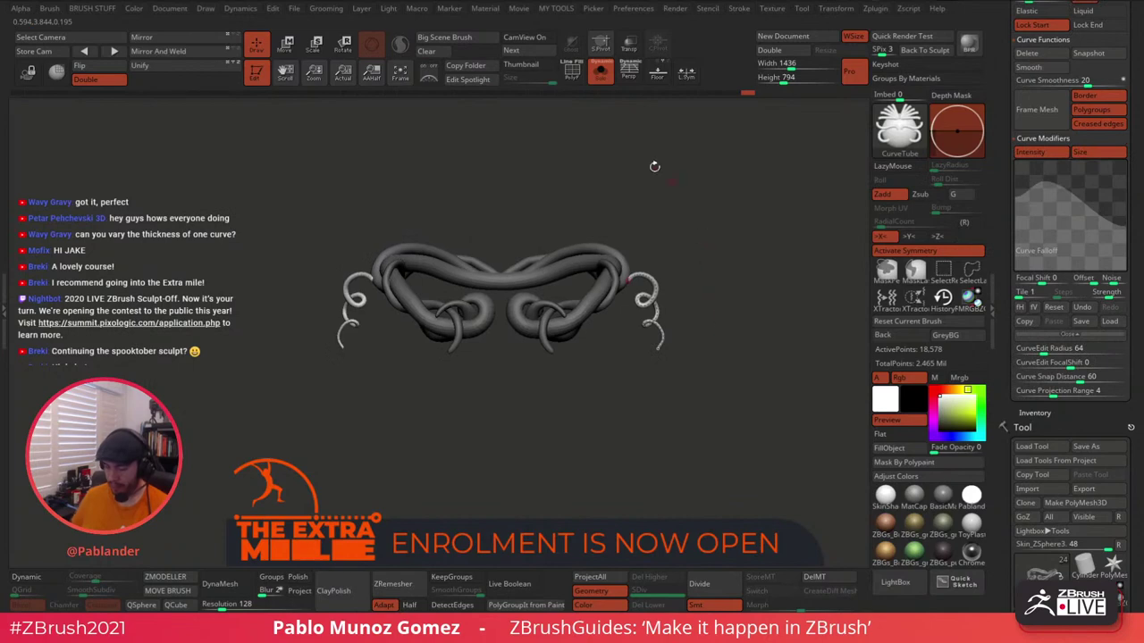
left_click(608, 80)
left_click_drag(771, 325, 697, 182, "alt")
mouse_move(703, 344)
left_mouse_down("alt")
mouse_move(699, 295)
mouse_move(703, 327)
mouse_move(728, 324)
mouse_move(719, 332)
left_mouse_up("alt")
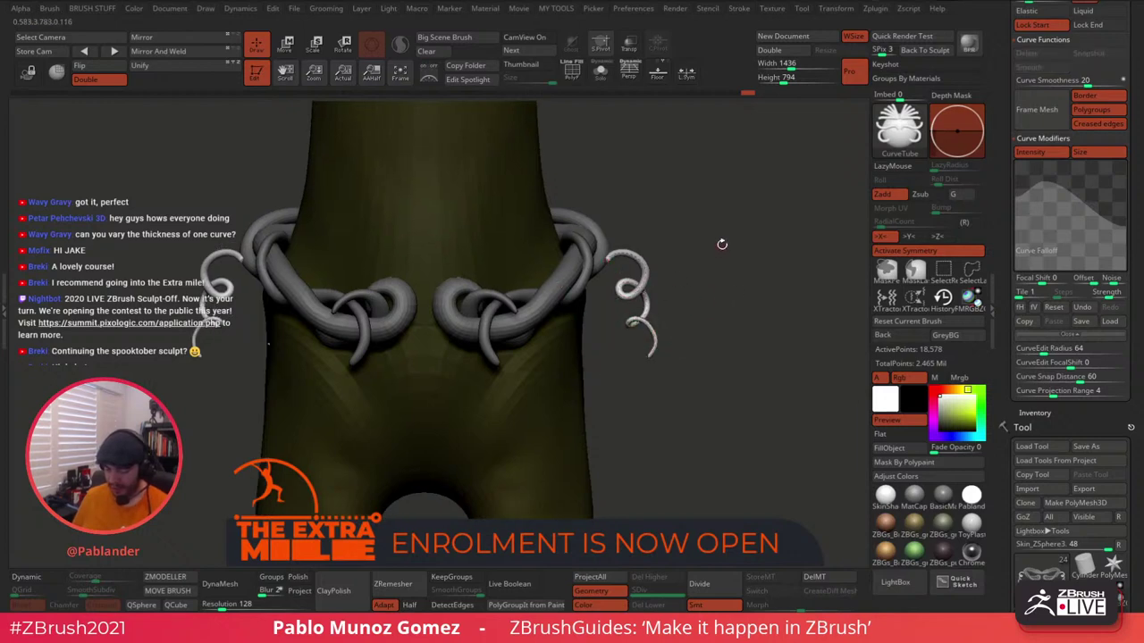
left_click_drag(722, 243, 712, 242)
Move the curled tendrils with the gizmo to hang below the belt at the front of the hips.
key("w")
mouse_move(790, 260)
left_mouse_down()
mouse_move(746, 282)
mouse_move(804, 291)
left_mouse_up()
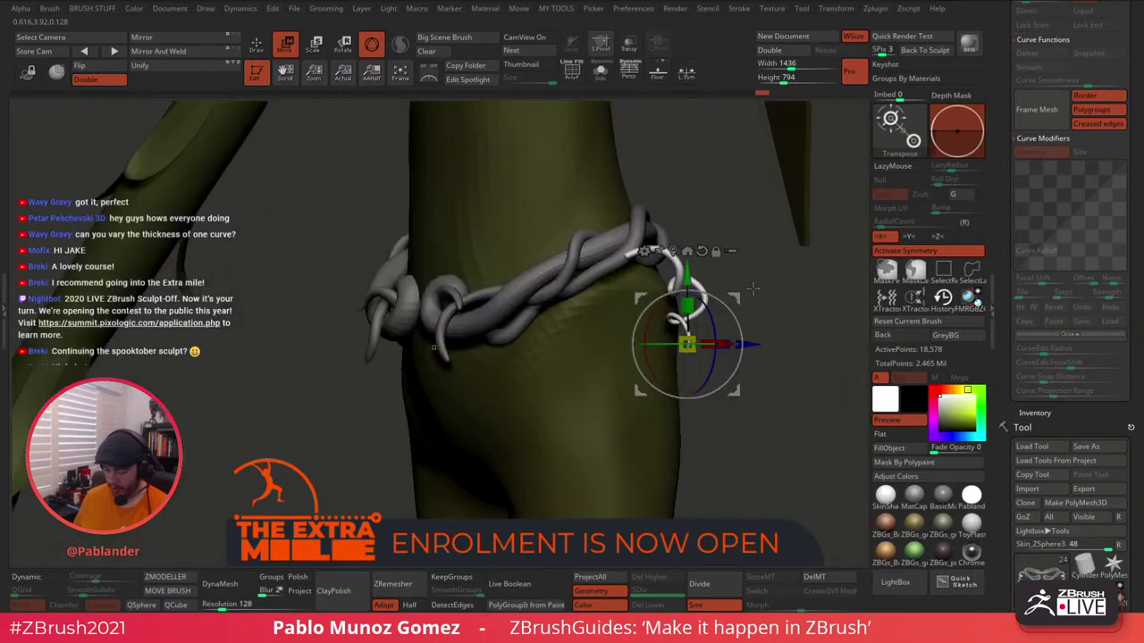
left_click_drag(735, 299, 625, 401)
mouse_move(696, 345)
left_mouse_down()
mouse_move(665, 345)
mouse_move(680, 336)
left_mouse_up()
left_click_drag(604, 394, 629, 399)
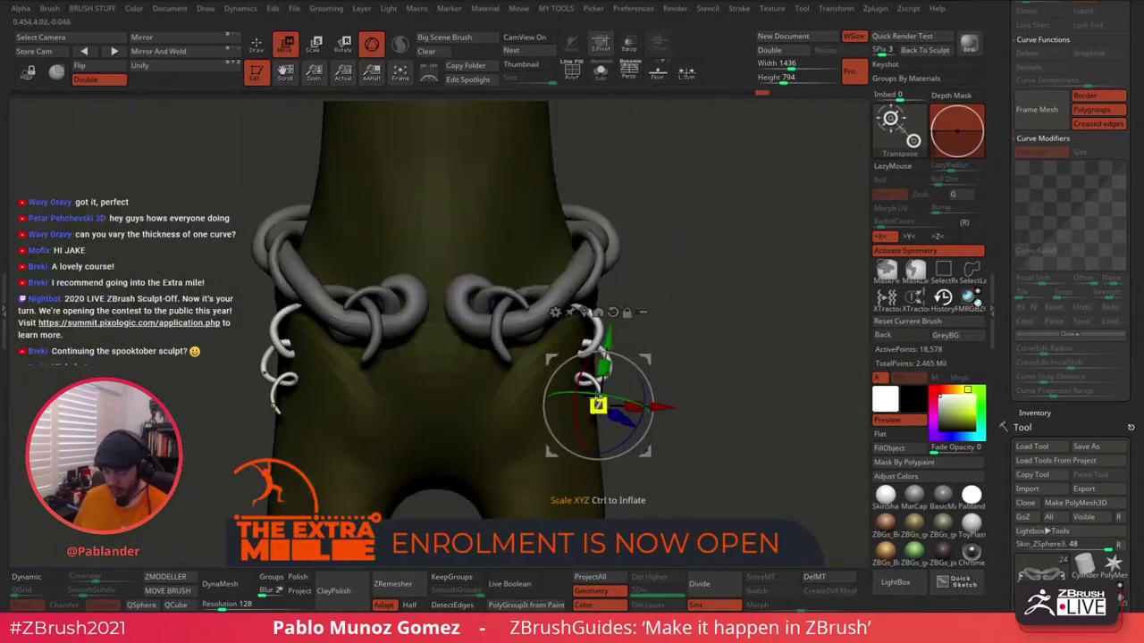
mouse_move(705, 349)
left_mouse_down()
mouse_move(653, 347)
mouse_move(608, 367)
mouse_move(704, 347)
mouse_move(688, 332)
mouse_move(701, 352)
mouse_move(694, 329)
mouse_move(707, 352)
mouse_move(696, 349)
left_mouse_up()
Duplicate the pair of curled tendrils and place the copy farther back along the hip.
left_click_drag(621, 384, 711, 325)
left_click_drag(621, 310, 540, 356)
right_click_drag(624, 323, 576, 322)
left_click_drag(616, 310, 644, 308)
key("1")
left_click(691, 277, "ctrl")
left_click(692, 278, "ctrl")
mouse_move(692, 278)
left_mouse_down("ctrl")
mouse_move(670, 304)
mouse_move(620, 307)
mouse_move(705, 281)
mouse_move(695, 279)
left_mouse_up("ctrl")
key("ctrl+z")
key("ctrl+z")
key("ctrl+z")
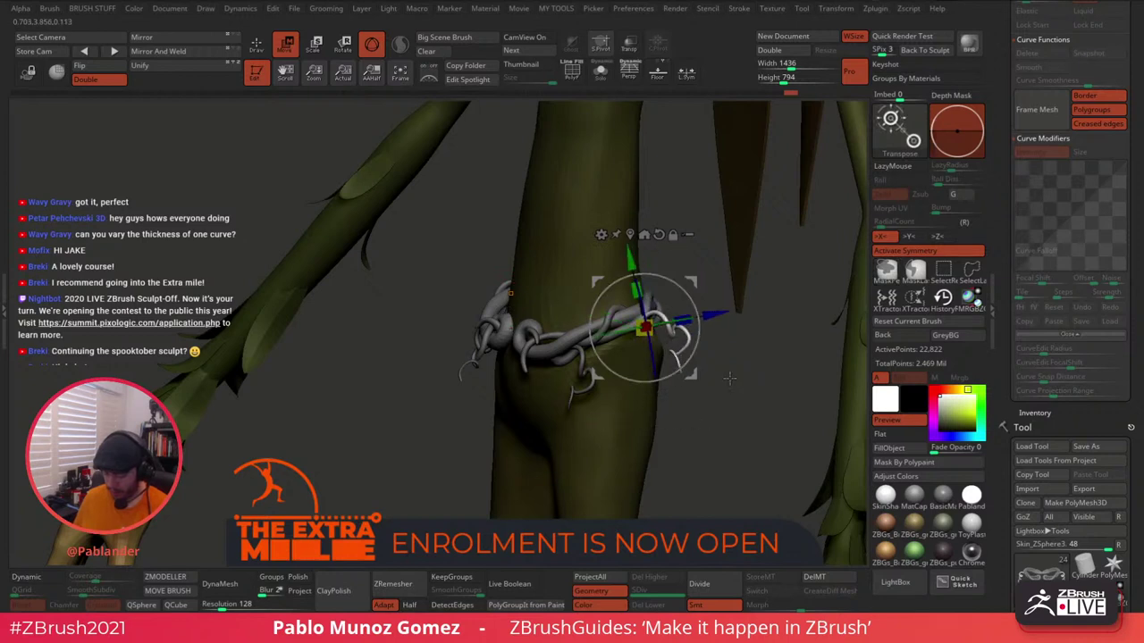
Move the duplicated curled tendrils with the gizmo toward the rear side of the hip, close to the belt.
left_click_drag(729, 379, 581, 407)
left_click_drag(669, 320, 671, 322)
left_click_drag(729, 379, 779, 375)
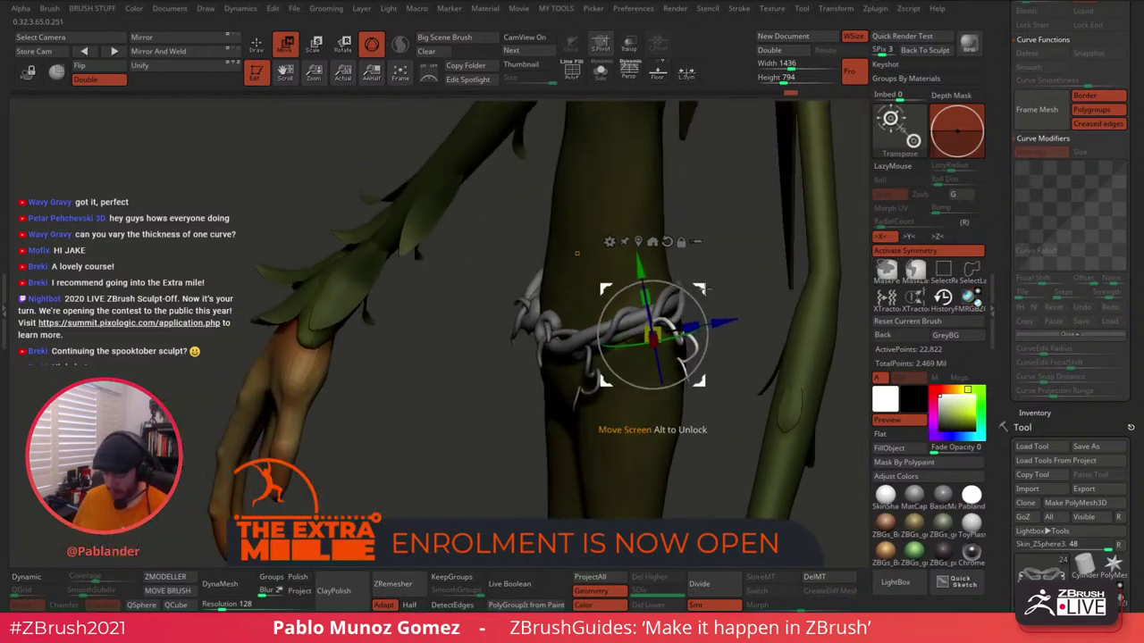
mouse_move(694, 286)
left_mouse_down()
mouse_move(708, 279)
mouse_move(676, 248)
mouse_move(712, 283)
mouse_move(808, 303)
mouse_move(708, 276)
mouse_move(752, 360)
mouse_move(610, 332)
left_mouse_up()
key("q")
key("w")
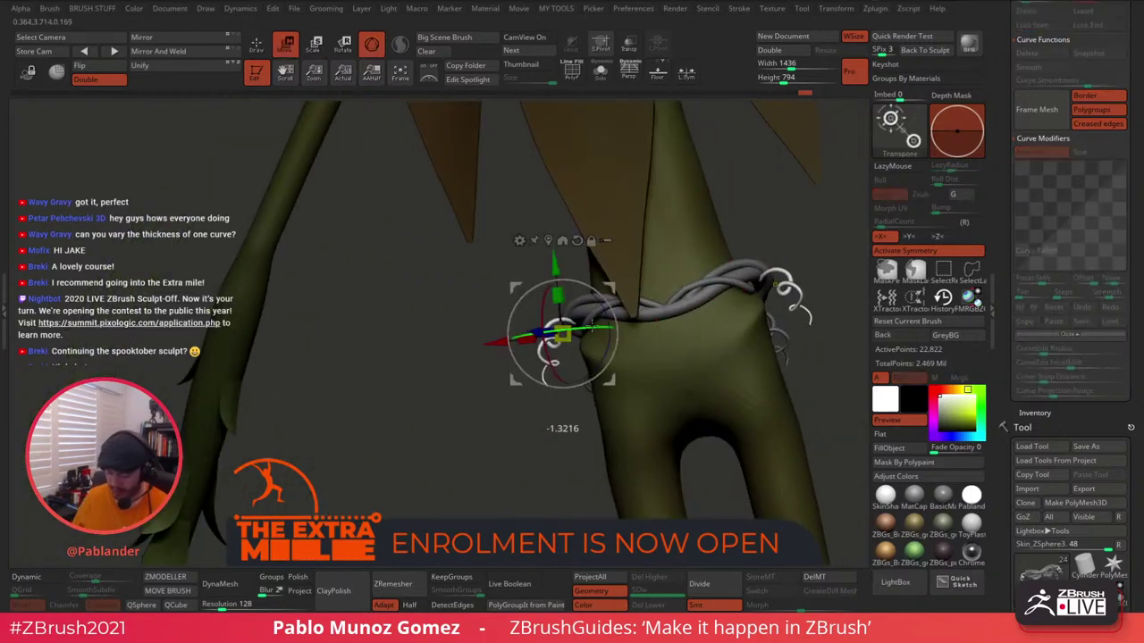
Rotate the duplicated tendrils at the back of the hips and move them in so they hang from the belt's sides.
right_click_drag(608, 320, 556, 322, "alt")
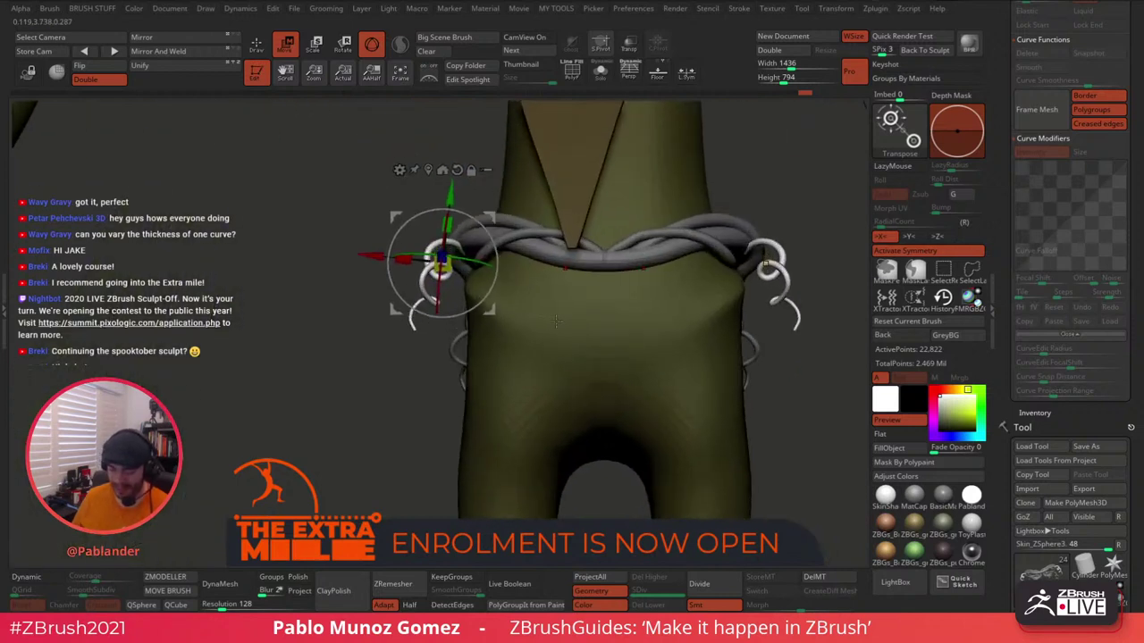
left_click_drag(489, 217, 494, 232)
left_click_drag(449, 309, 451, 331)
left_click_drag(496, 231, 517, 214)
left_click_drag(792, 213, 826, 242)
right_click_drag(815, 245, 656, 246, "alt")
left_click_drag(653, 245, 662, 239)
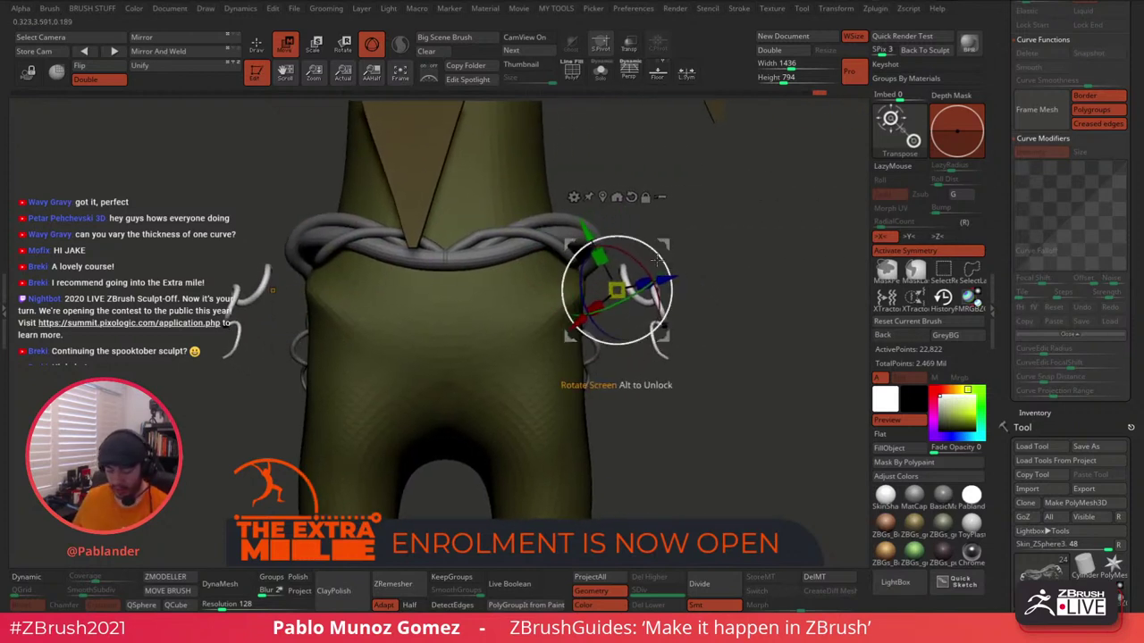
left_click_drag(623, 302, 625, 231)
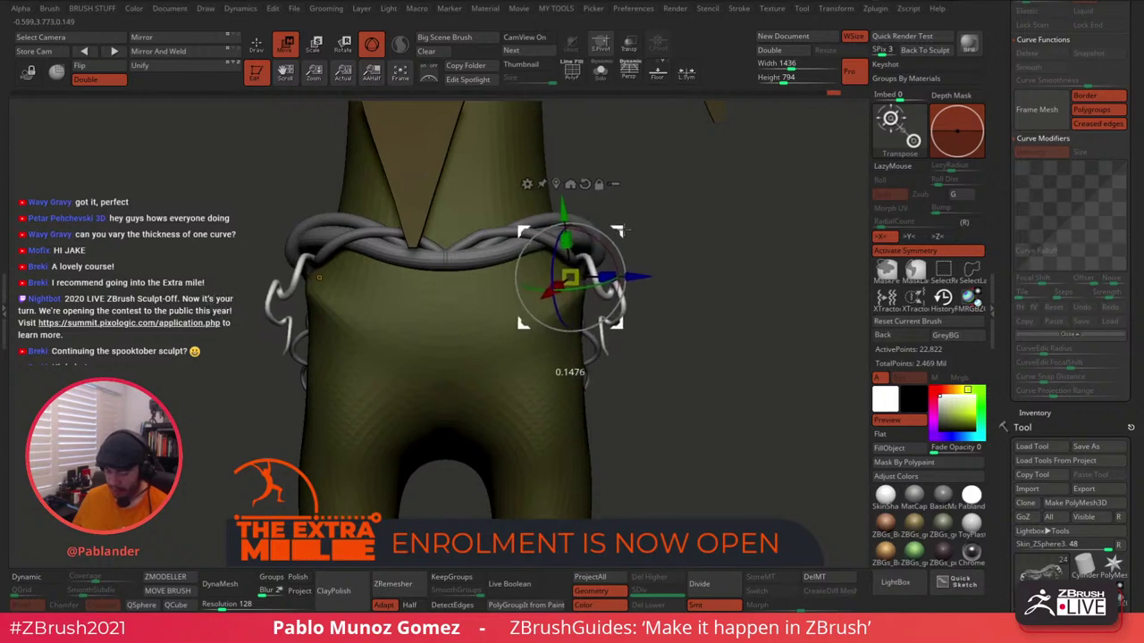
Fine-tune the rear tendrils' rotation and position against the side of the hip, and return to draw mode.
left_click_drag(746, 241, 429, 270)
right_click_drag(722, 280, 697, 259, "ctrl")
right_click_drag(616, 308, 398, 338, "alt")
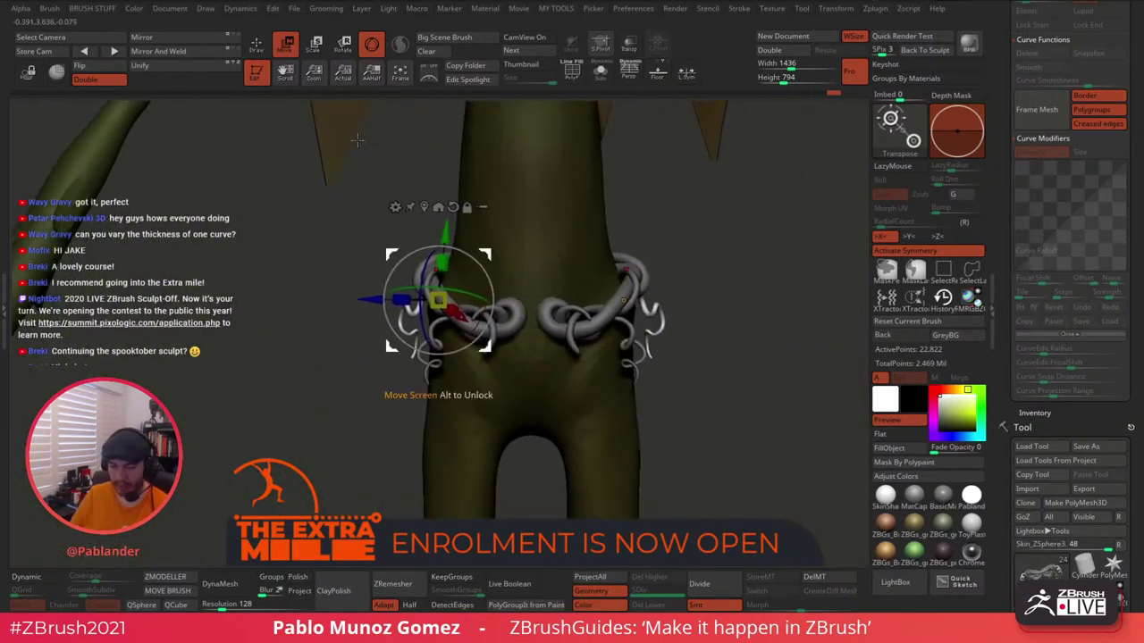
key("q")
left_click_drag(709, 335, 671, 315)
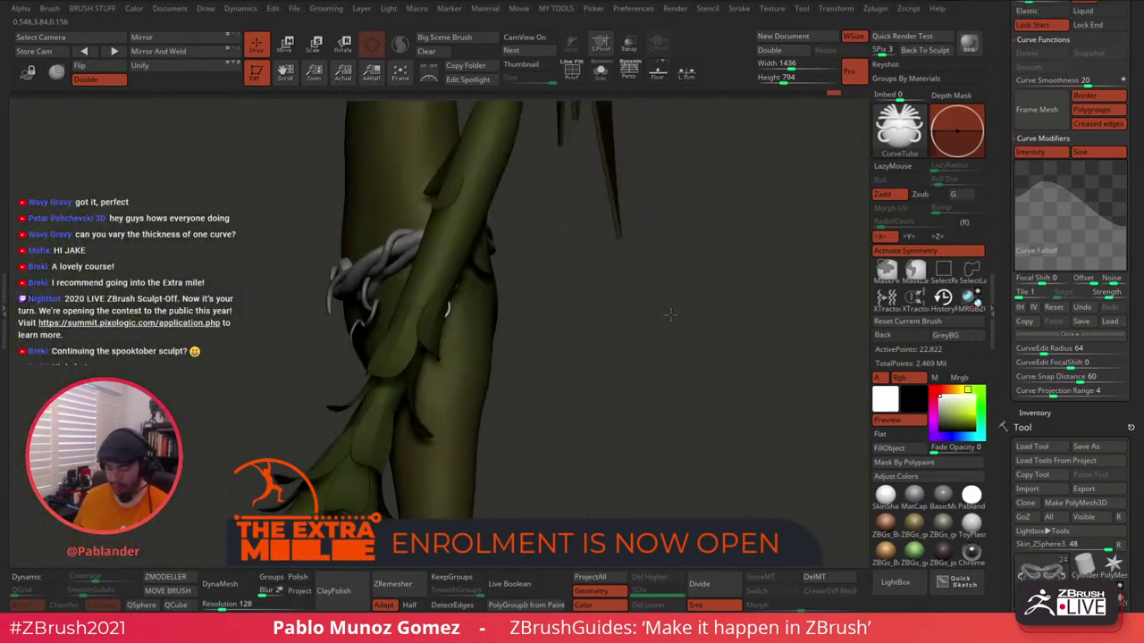
left_click(287, 45)
mouse_move(500, 299)
right_mouse_down()
mouse_move(603, 326)
mouse_move(620, 302)
right_mouse_up()
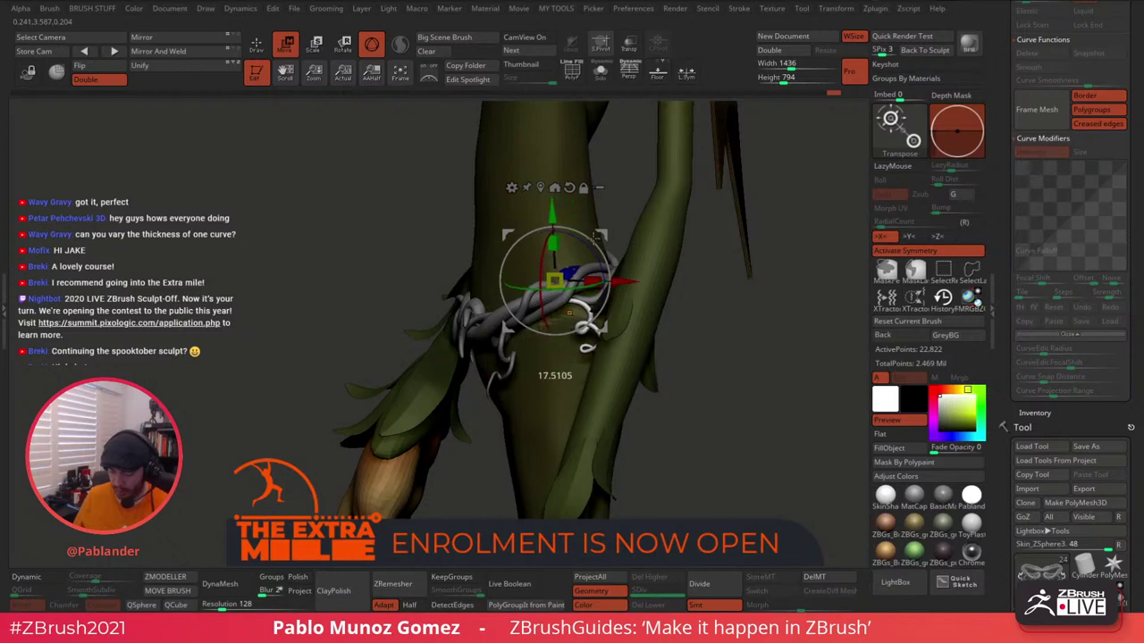
left_click_drag(601, 230, 601, 224)
left_click(259, 47)
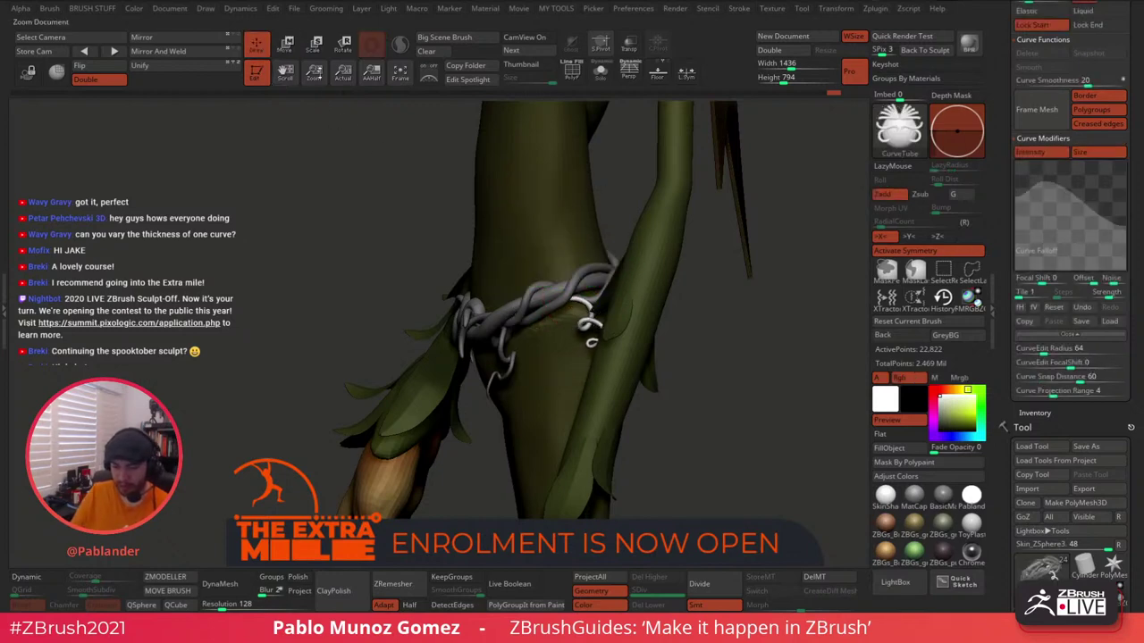
Clear the mask from the belt and tendrils, and choose the Move brush with an adjusted size.
mouse_move(537, 312)
right_mouse_down("ctrl")
mouse_move(545, 286)
mouse_move(651, 283)
right_mouse_up("ctrl")
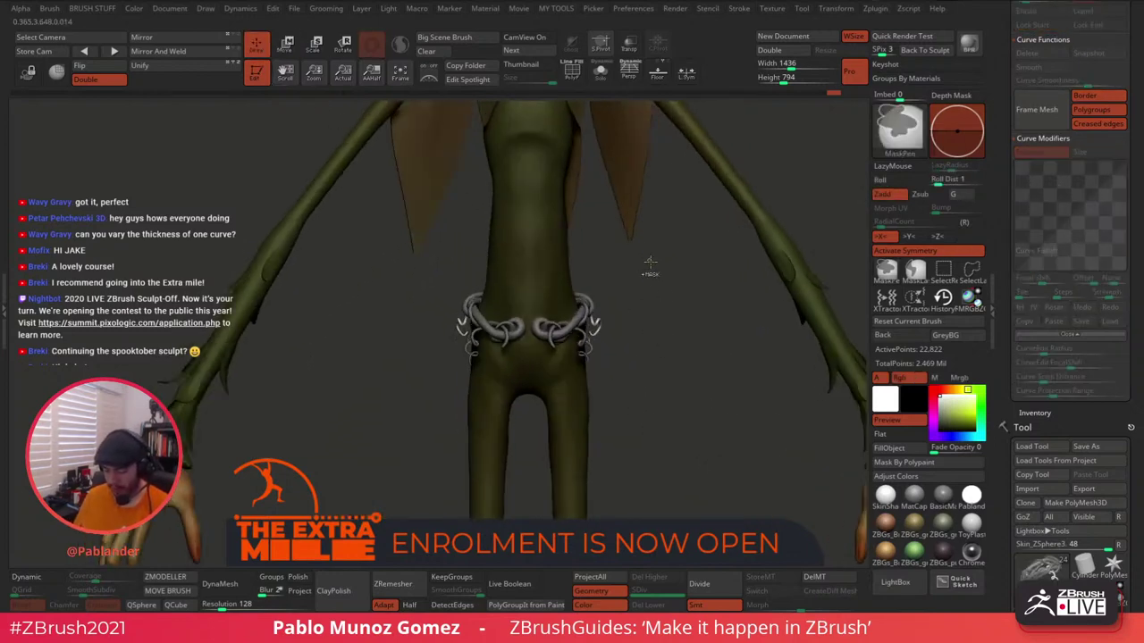
right_click_drag(689, 384, 654, 469, "alt")
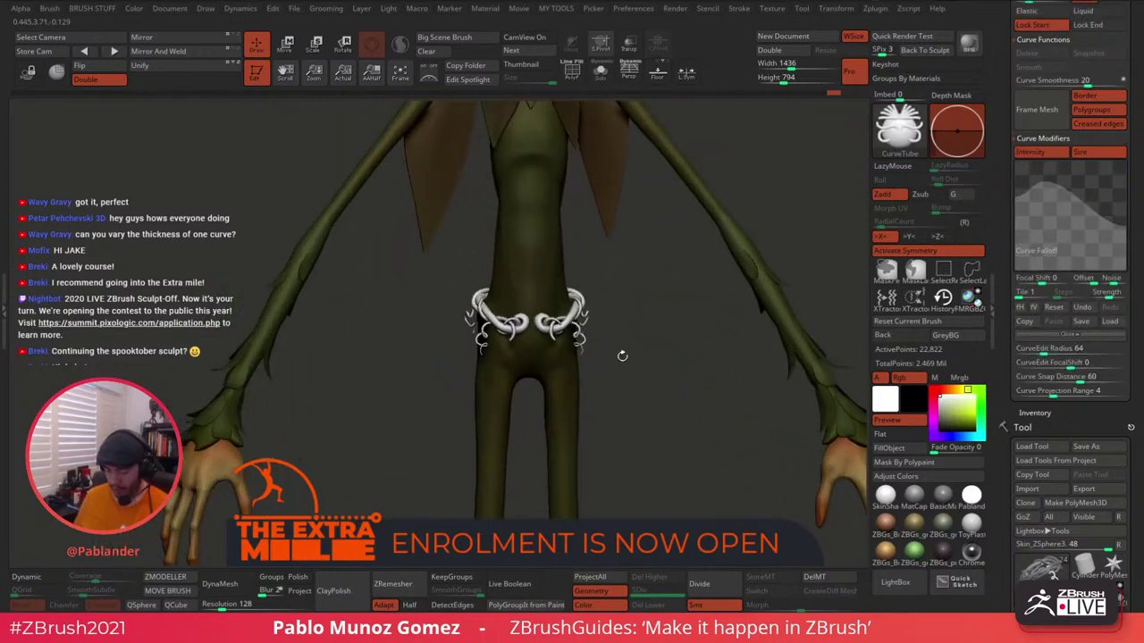
mouse_move(621, 355)
left_mouse_down()
mouse_move(679, 317)
mouse_move(696, 354)
mouse_move(694, 333)
left_mouse_up()
key("b")
left_click(681, 336)
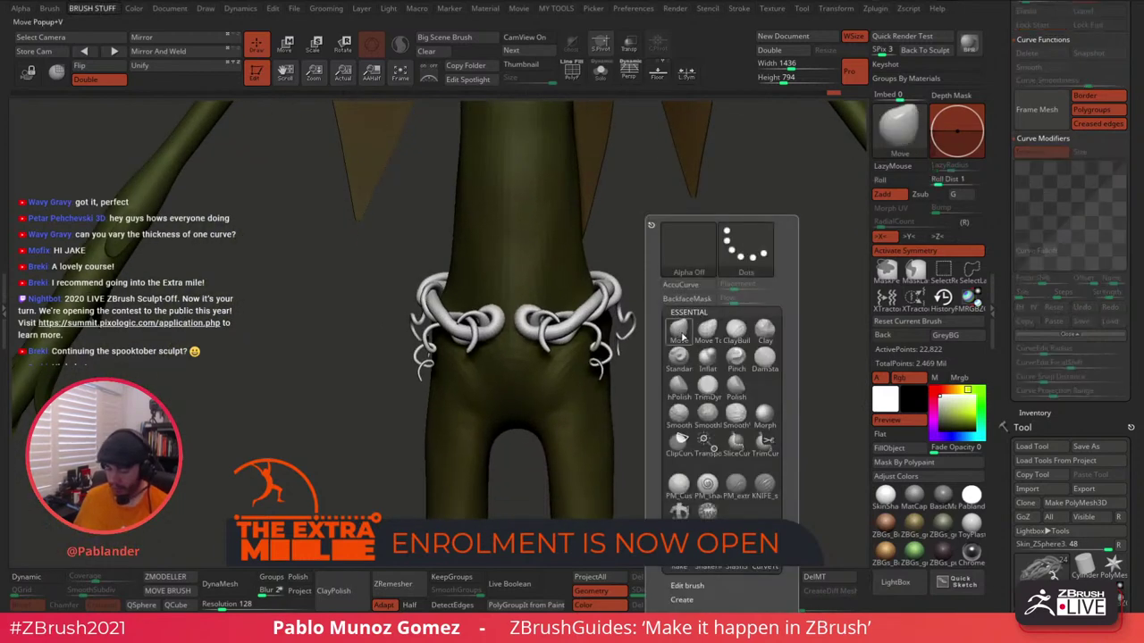
left_click(680, 336)
key("Escape")
key("b")
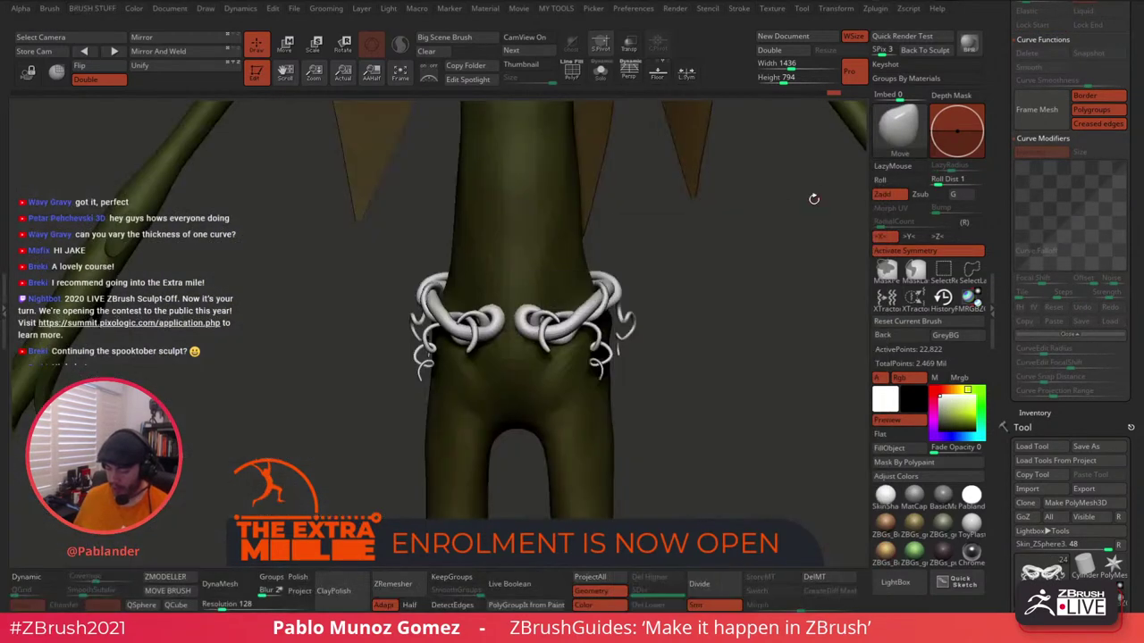
left_click_drag(814, 197, 795, 200)
key("space")
mouse_move(715, 263)
left_mouse_down()
mouse_move(675, 263)
mouse_move(652, 285)
left_mouse_up()
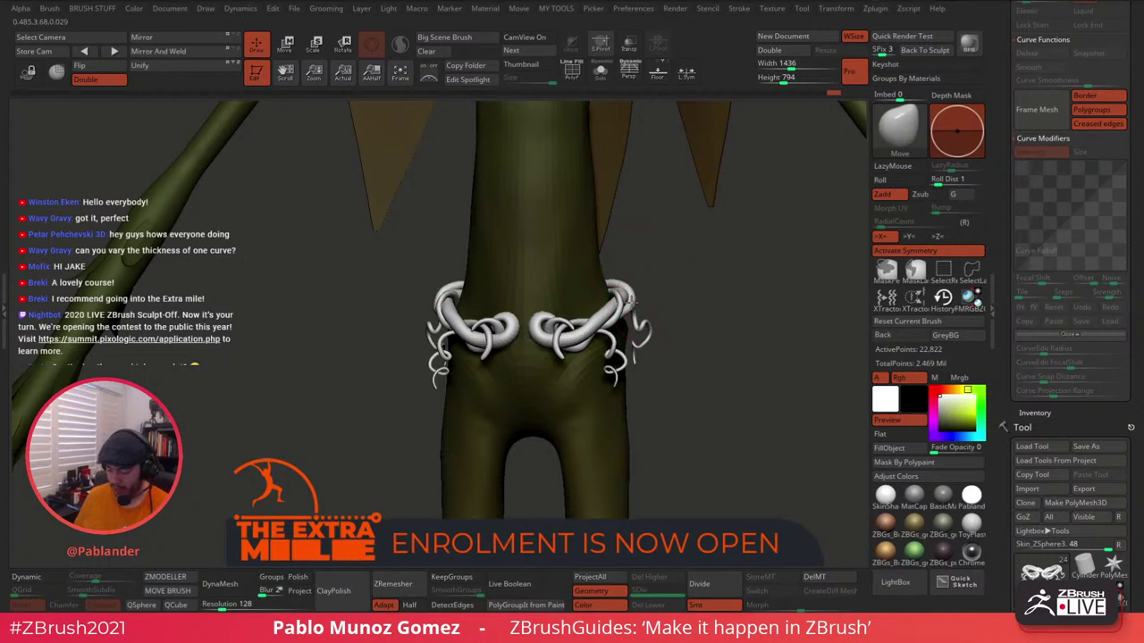
Push the belt's sides and the front tendrils closer to the hips with the symmetrical Move brush.
left_click_drag(628, 300, 622, 332)
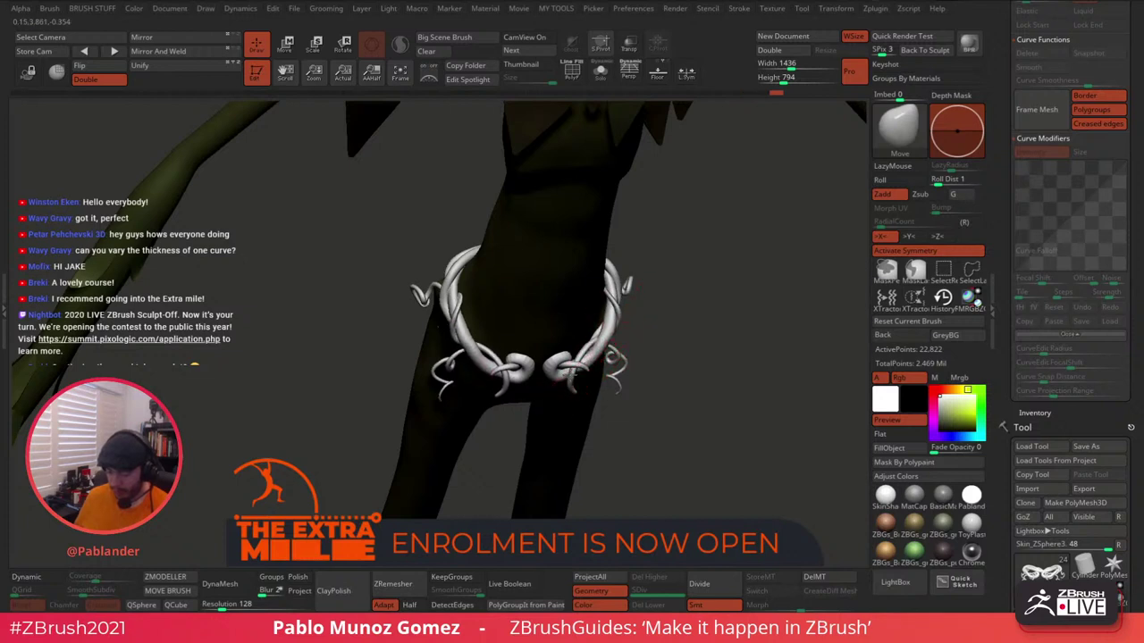
left_click_drag(554, 370, 665, 293)
left_click_drag(564, 371, 569, 355)
right_click_drag(638, 378, 640, 323, "alt")
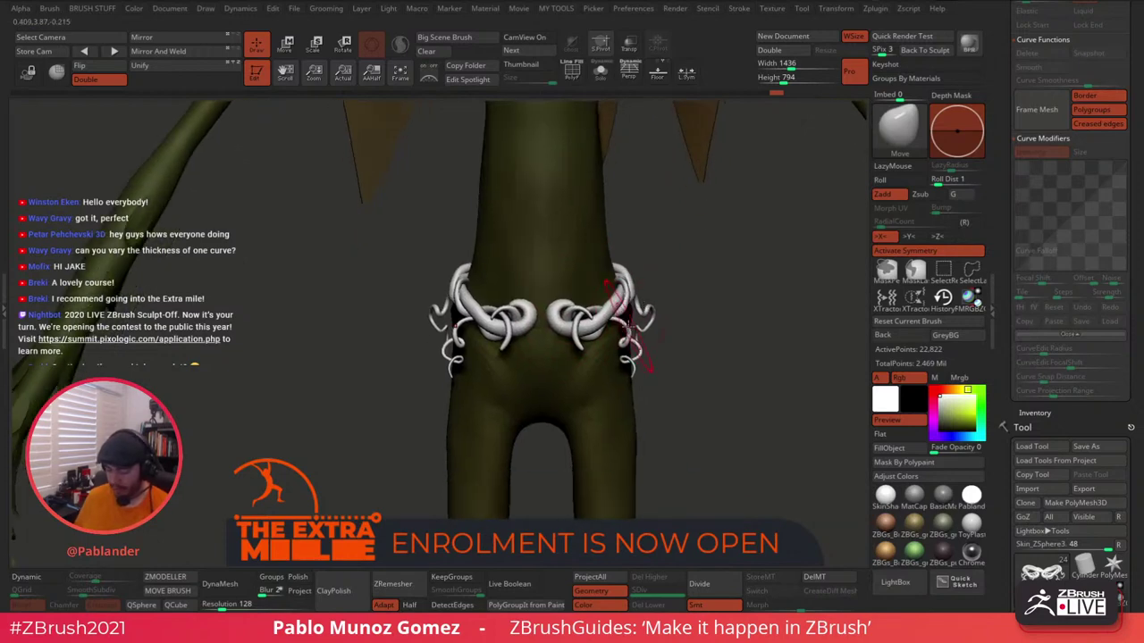
left_click_drag(629, 326, 634, 373)
left_click_drag(685, 318, 612, 293)
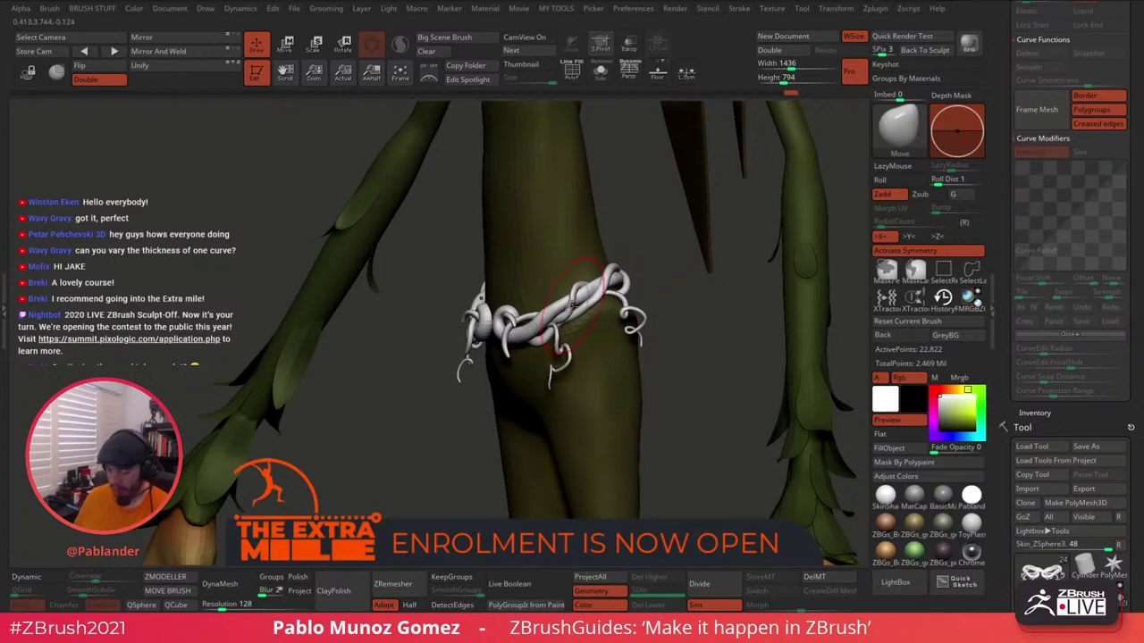
Reshape the belt's intertwined tubes along the side, back and front loops so they follow the waist.
left_click_drag(616, 309, 591, 307)
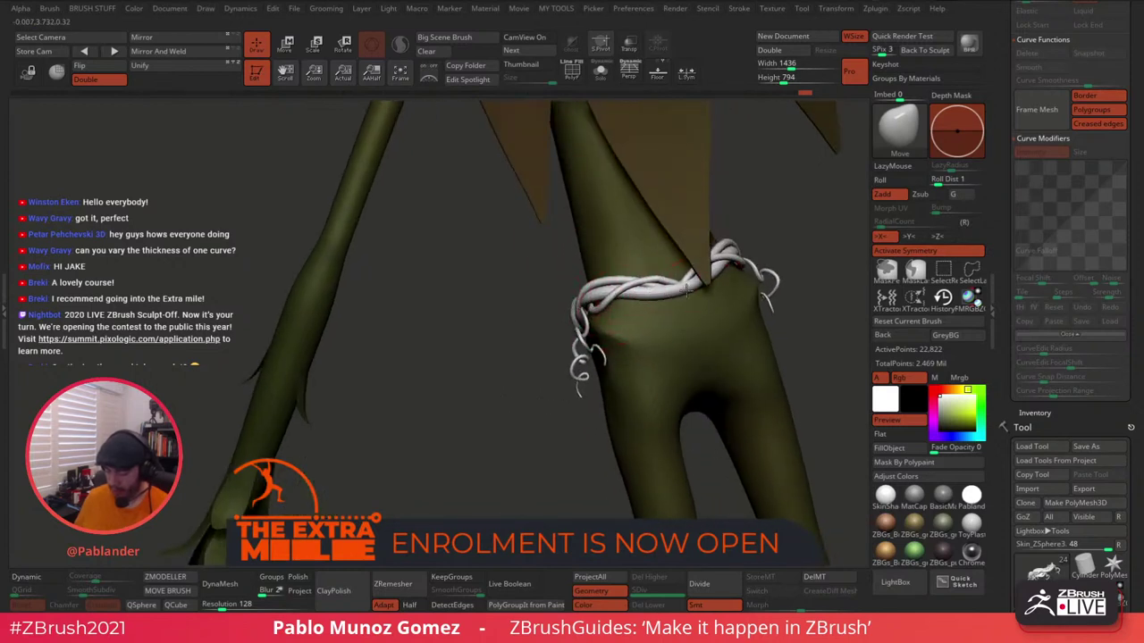
left_click_drag(686, 288, 696, 274)
left_click_drag(625, 280, 599, 323)
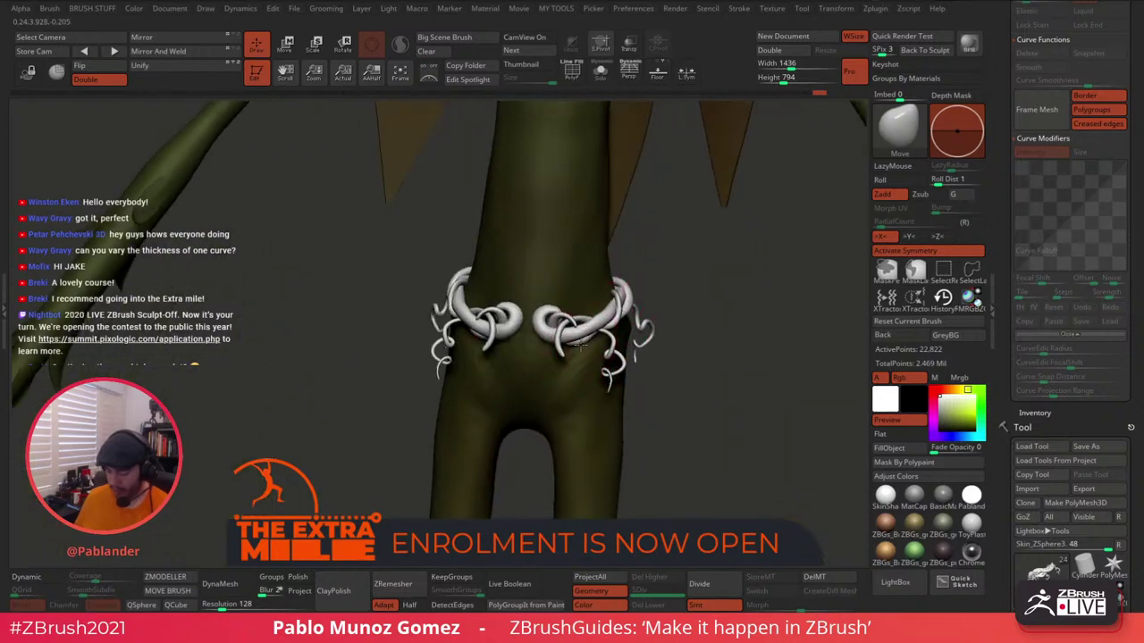
left_click_drag(613, 310, 601, 320)
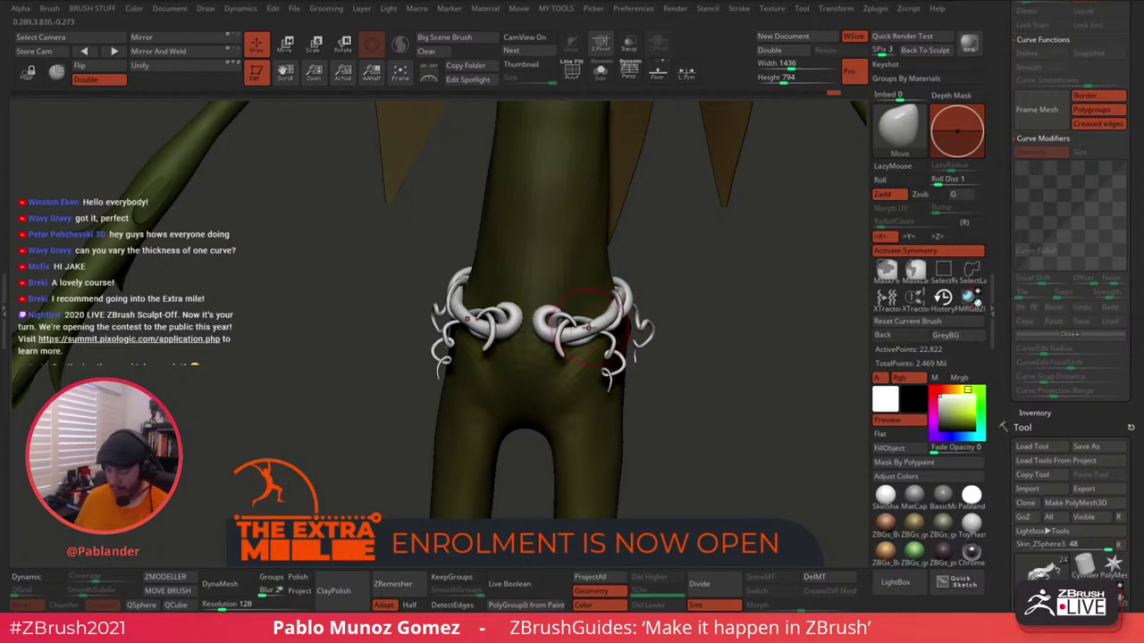
left_click_drag(695, 297, 682, 299, "shift")
left_click_drag(572, 332, 564, 331)
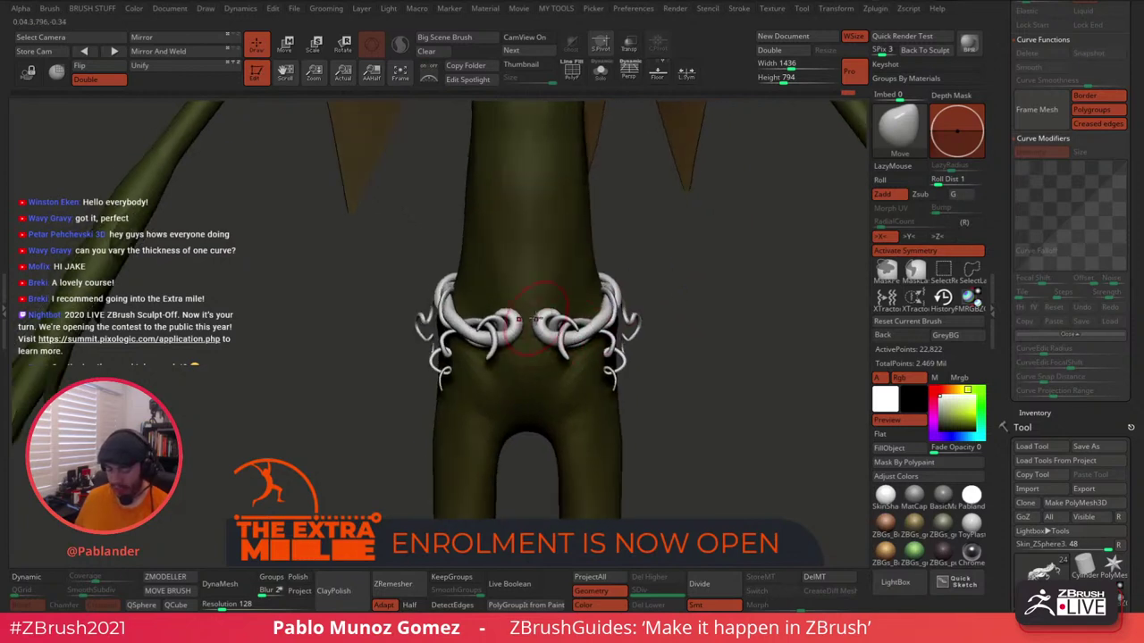
Adjust the belt's side curvature around the hips, working from the front and from above.
left_click_drag(670, 284, 622, 280)
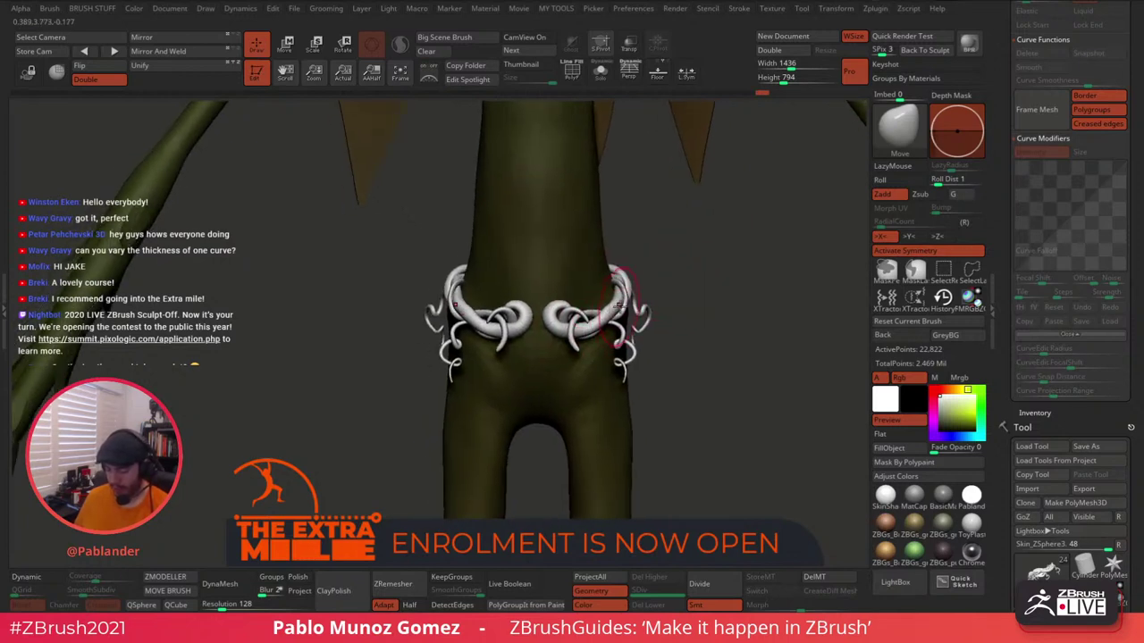
left_click_drag(684, 301, 683, 371)
left_click_drag(658, 317, 668, 333)
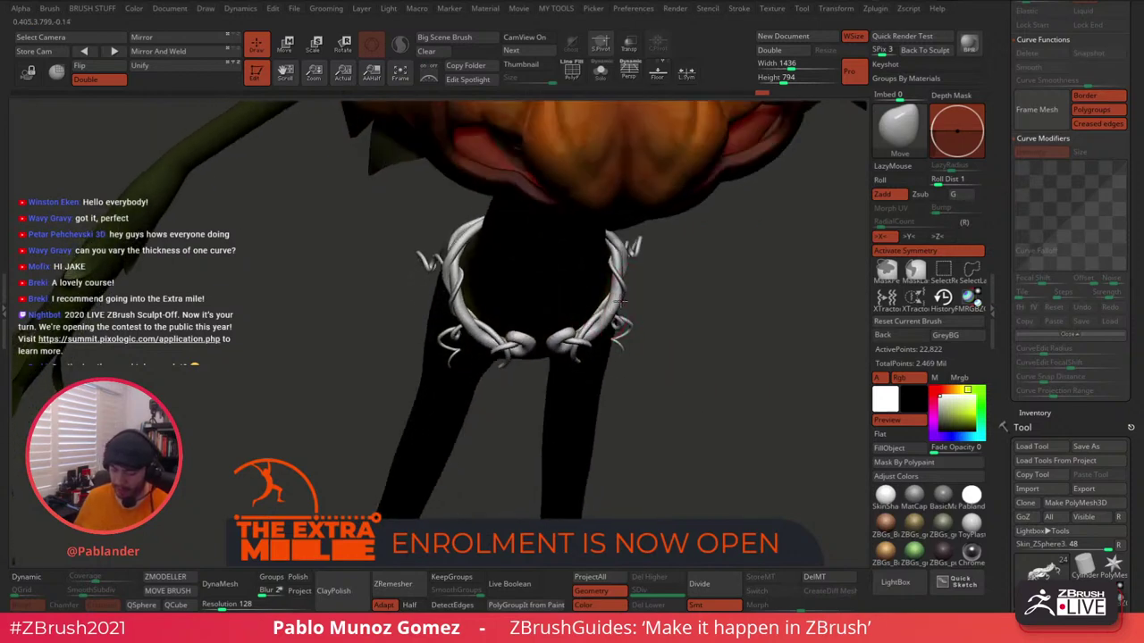
left_click_drag(620, 301, 649, 309)
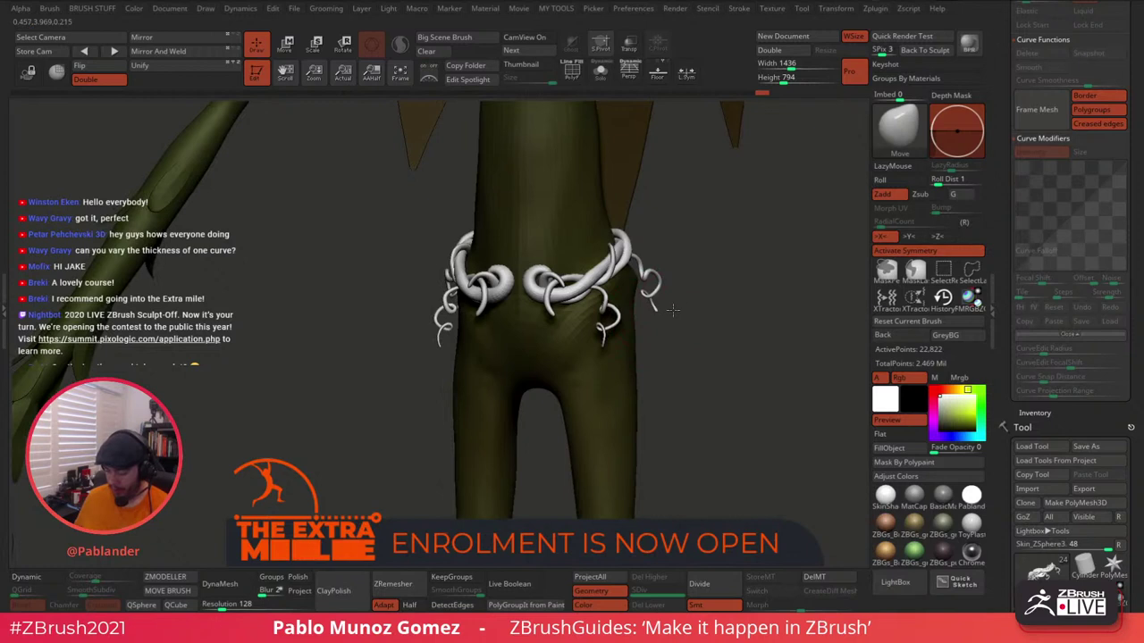
Turn off symmetry and bend the rear tendril on one hip with the Move Topological brush.
key("x")
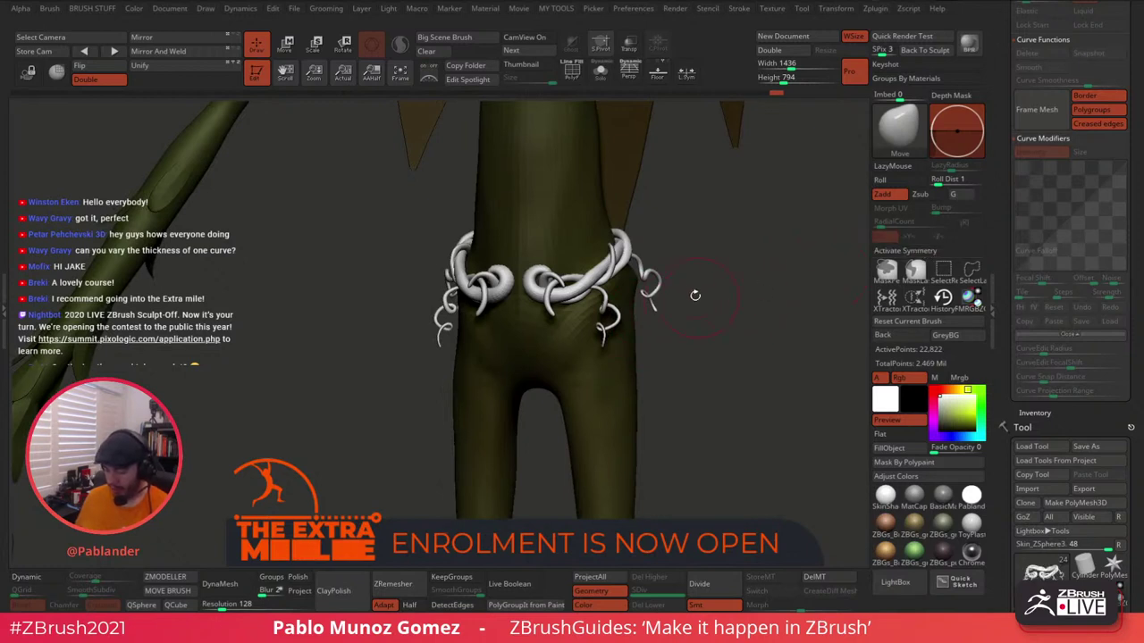
key("space")
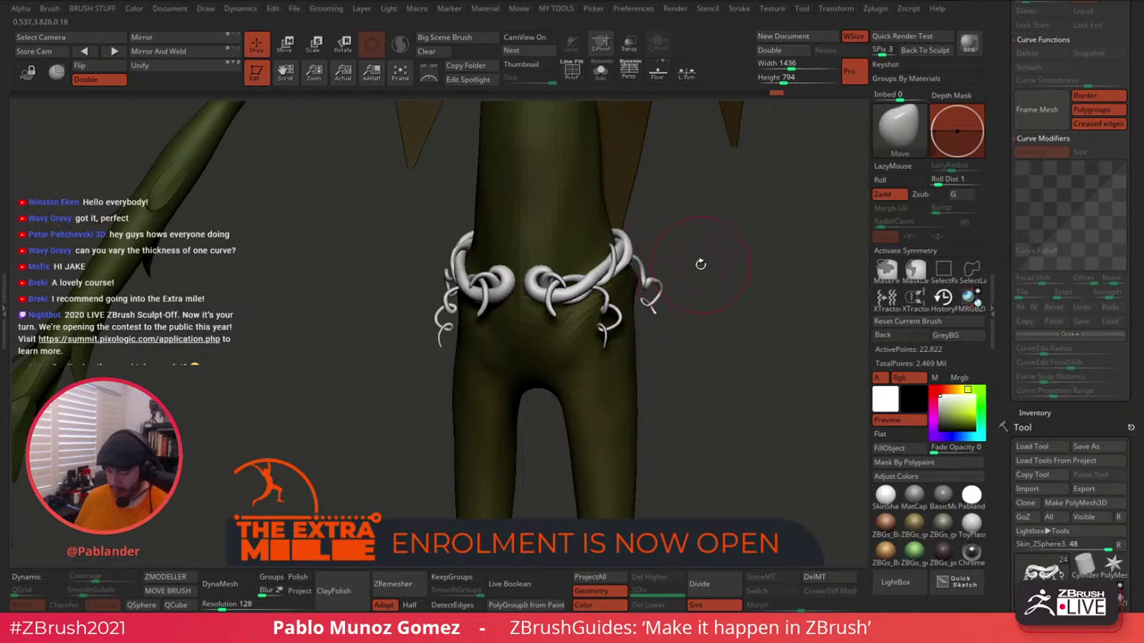
key("b")
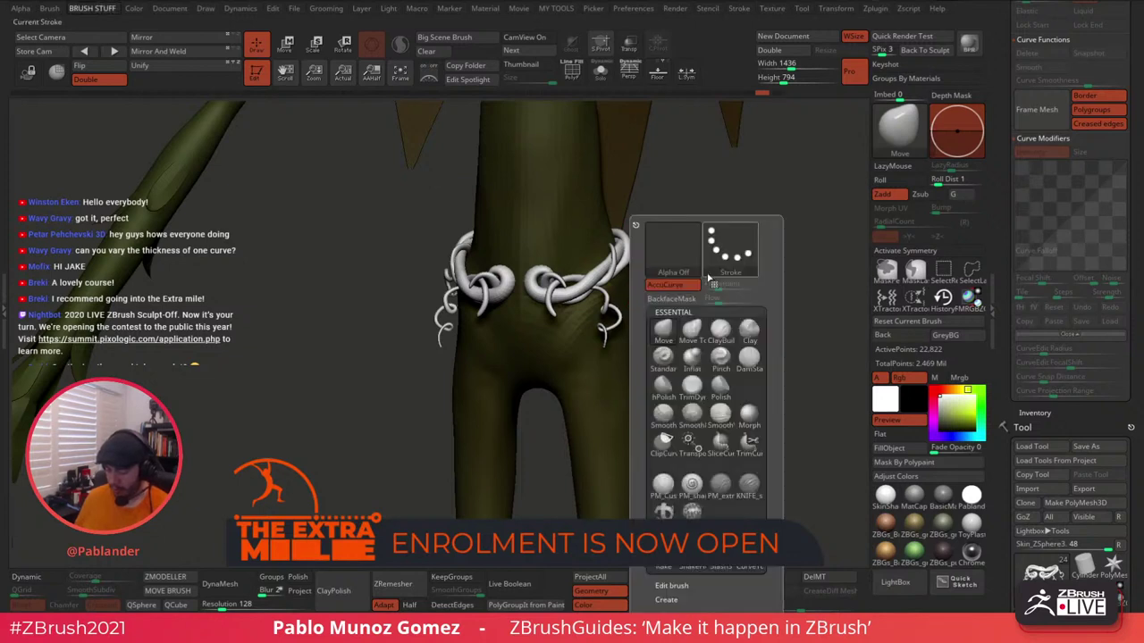
left_click(690, 333)
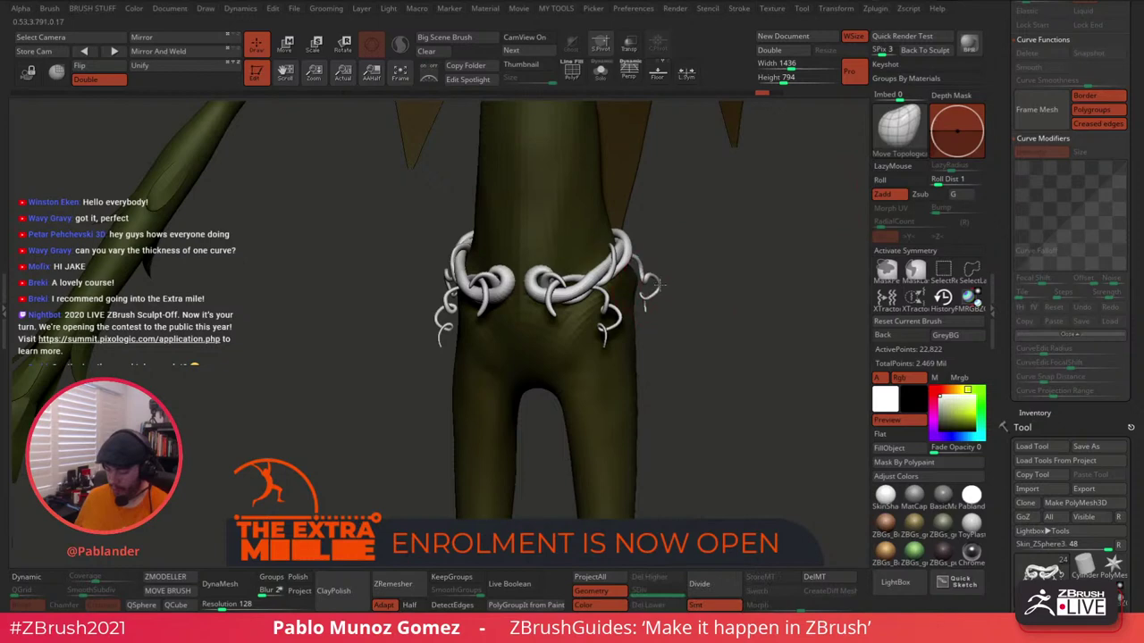
mouse_move(645, 313)
left_mouse_down()
mouse_move(540, 348)
mouse_move(548, 332)
left_mouse_up()
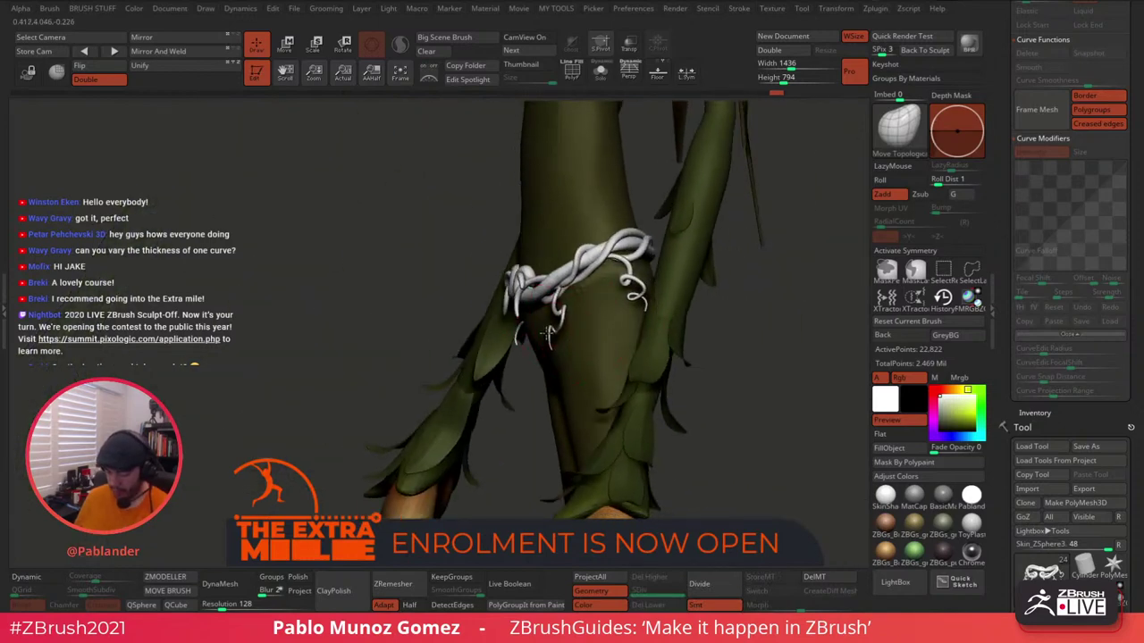
Reshape the lower curl of the front tendril on the same hip with an adjusted Move Topological brush.
key("space")
left_click(552, 322)
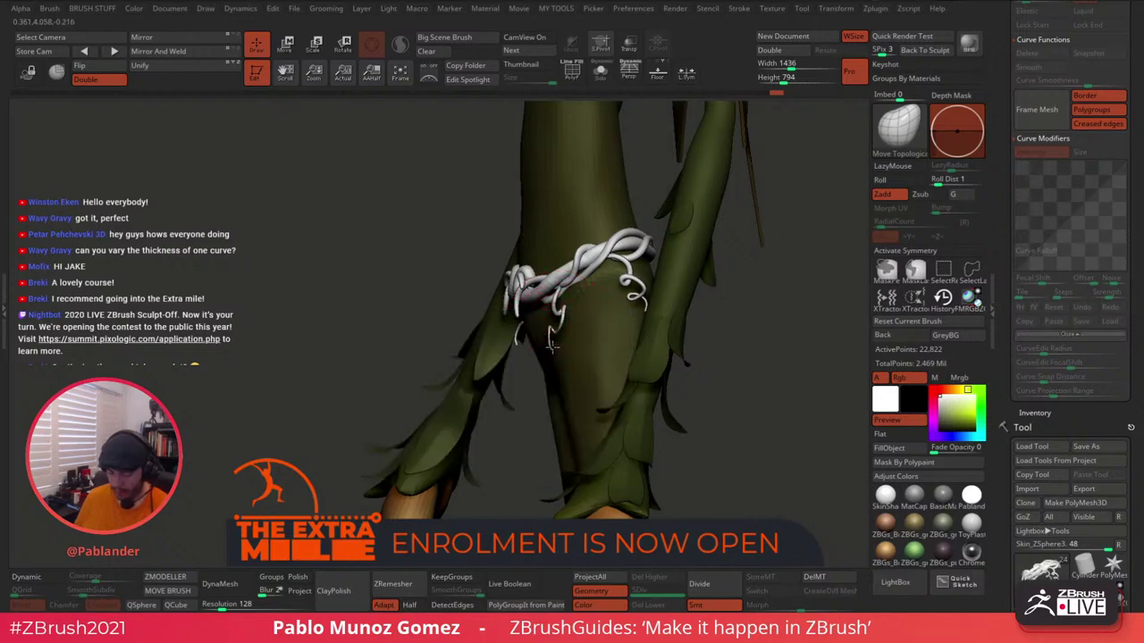
right_click_drag(546, 335, 594, 311)
key("shift")
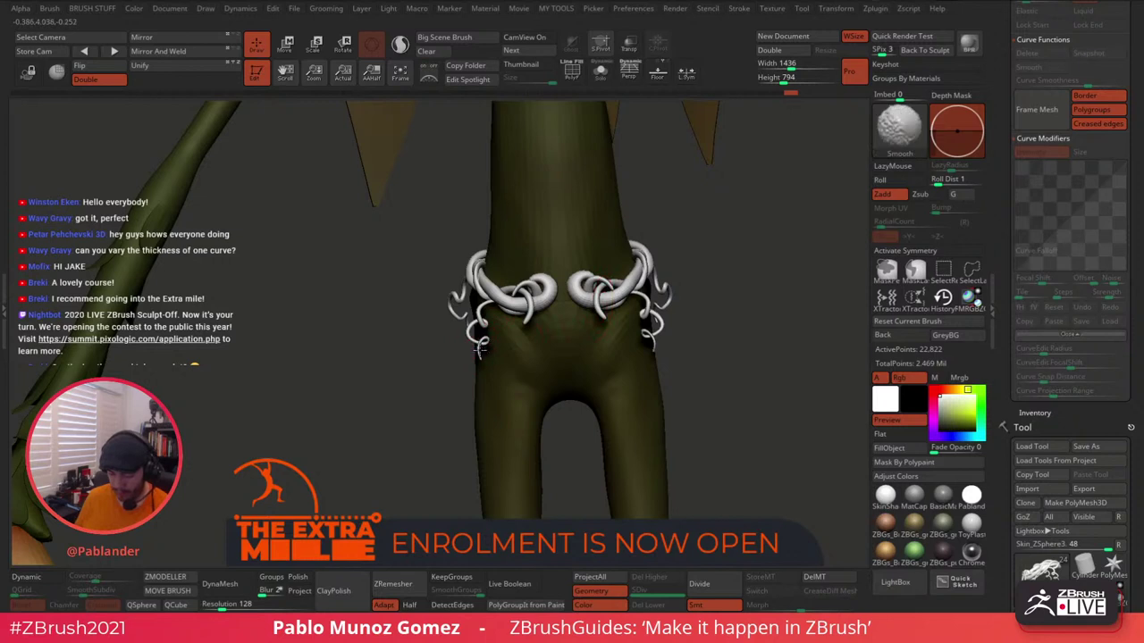
Bend the front and rear tendrils on the opposite hip with Move Topological to vary their curls.
right_click_drag(478, 339, 498, 351, "ctrl")
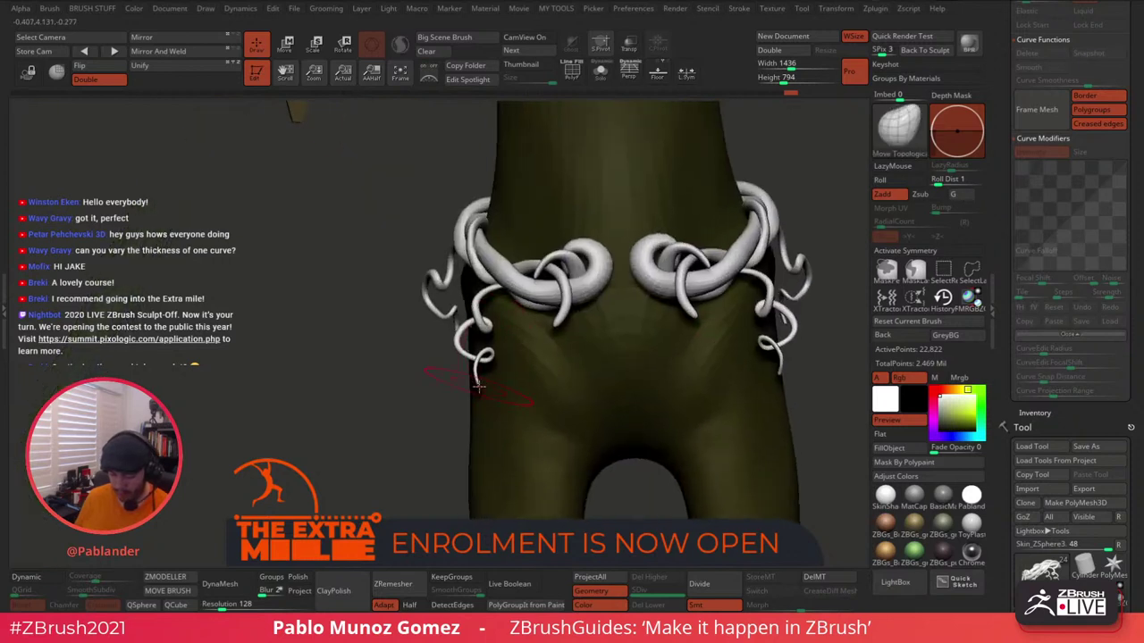
key("shift")
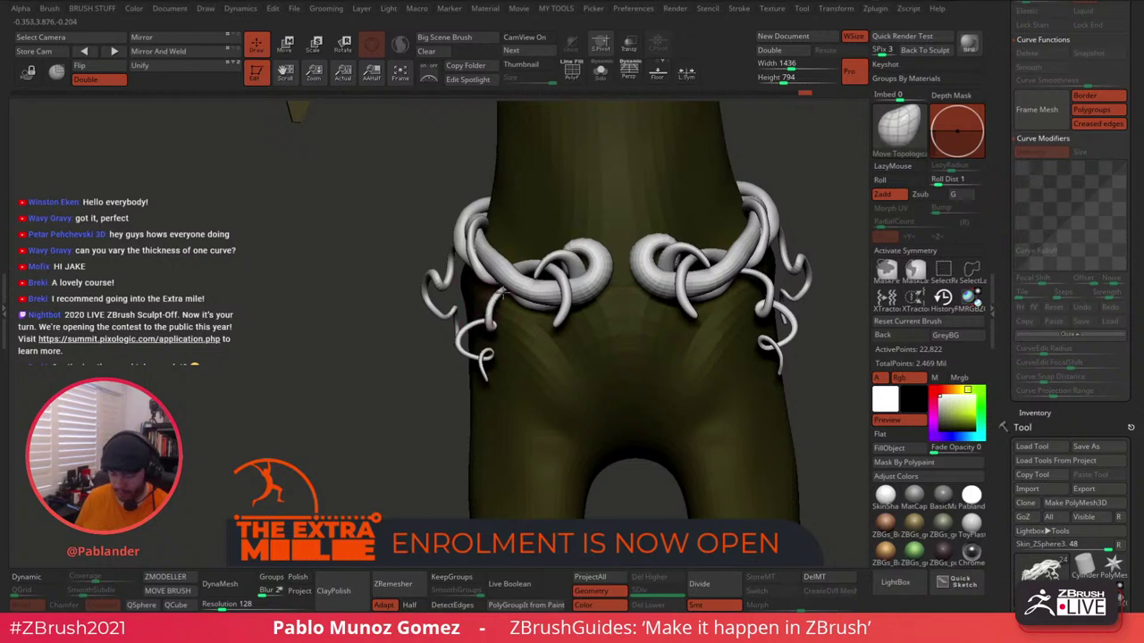
left_click_drag(491, 323, 478, 324)
mouse_move(479, 323)
right_mouse_down()
mouse_move(523, 324)
mouse_move(509, 323)
right_mouse_up()
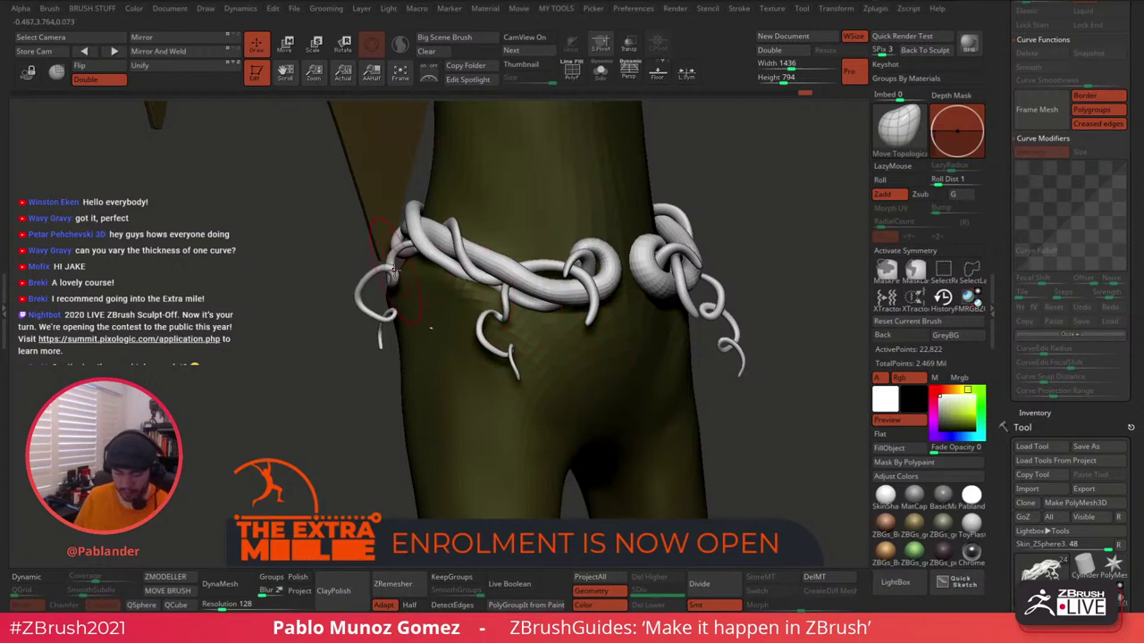
left_click_drag(388, 284, 385, 268)
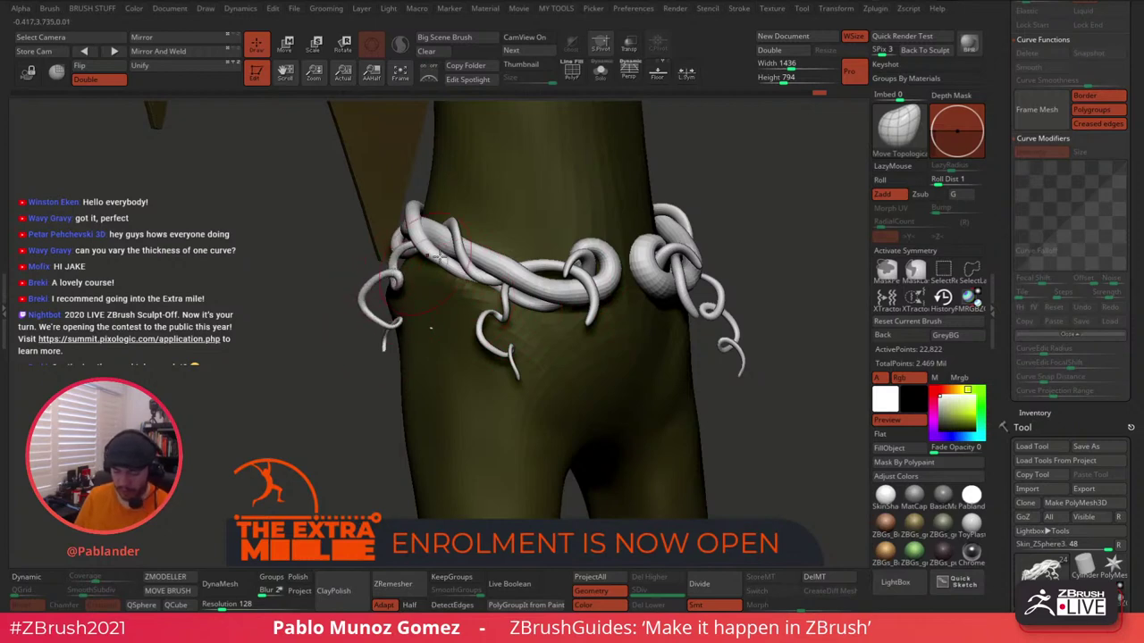
Reshape the front curl, its hanging tendril and the adjoining side tube on one half of the belt with Move Topological.
right_click_drag(675, 261, 544, 314, "ctrl")
right_click(544, 313)
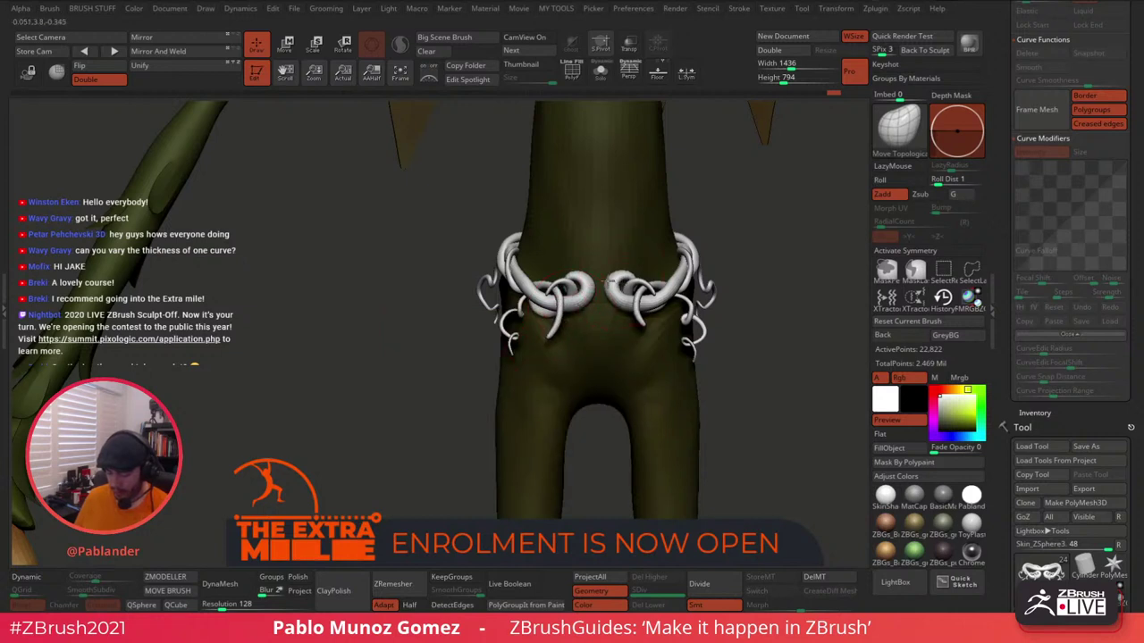
mouse_move(620, 278)
left_mouse_down()
mouse_move(628, 301)
mouse_move(624, 271)
left_mouse_up()
right_click(631, 300)
mouse_move(629, 275)
right_mouse_down()
mouse_move(642, 347)
mouse_move(631, 289)
right_mouse_up()
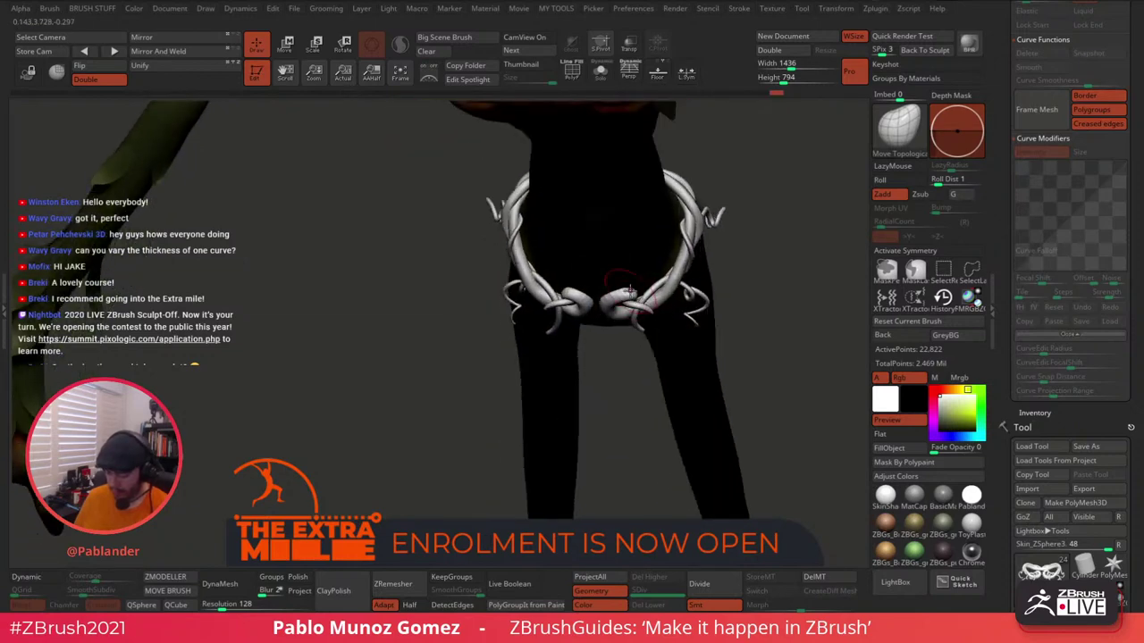
left_click_drag(641, 306, 645, 314)
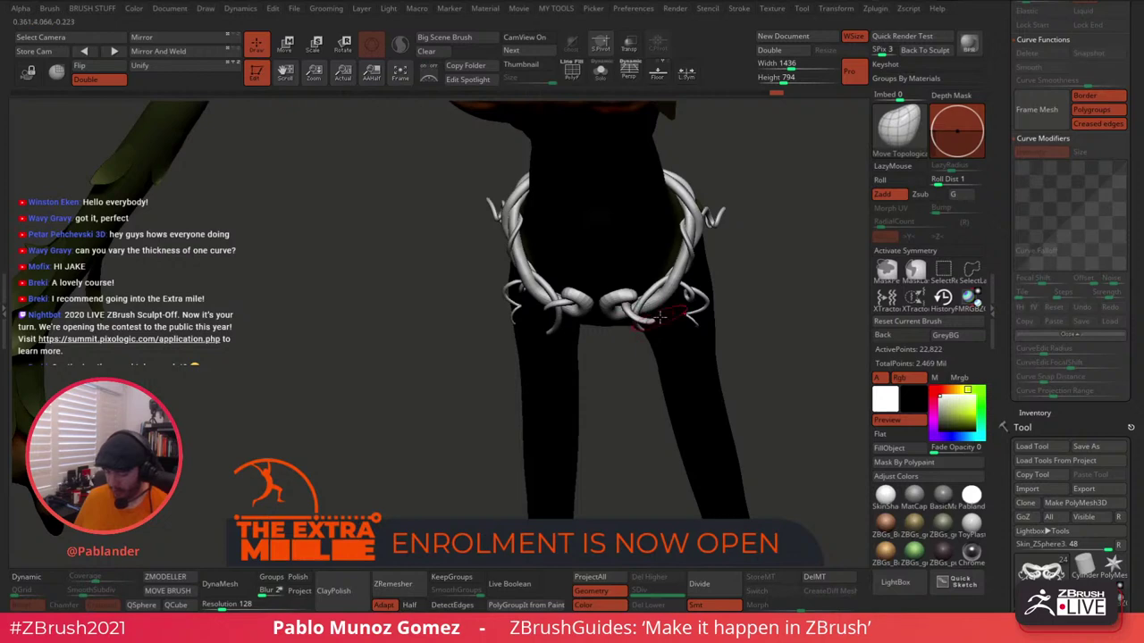
right_click_drag(654, 342, 671, 255)
left_click_drag(697, 223, 699, 217)
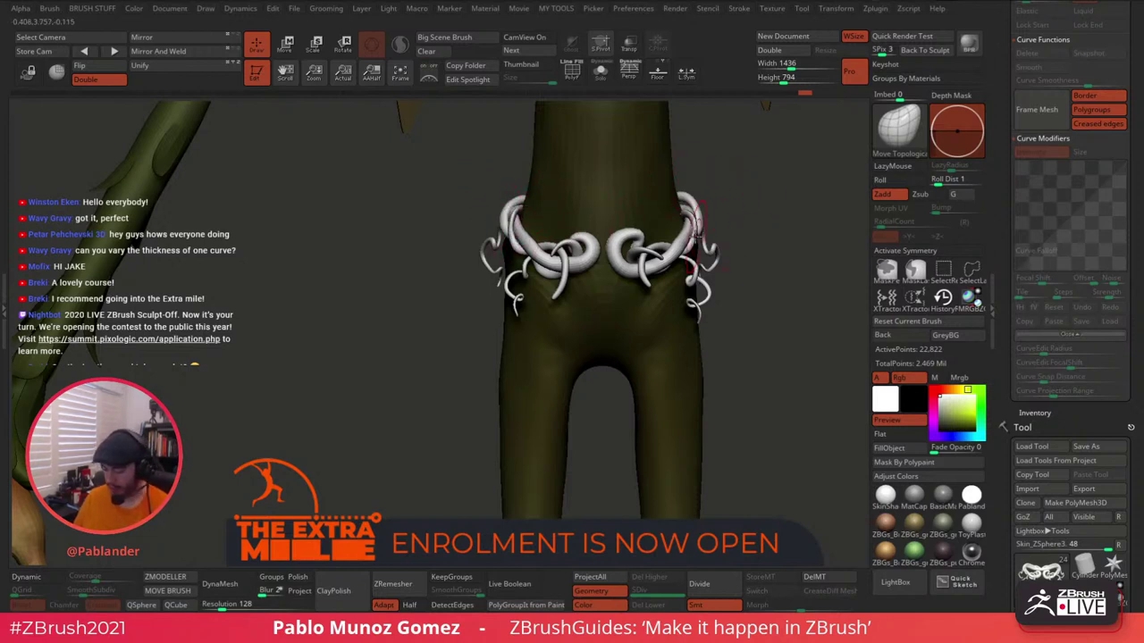
right_click_drag(690, 230, 626, 231)
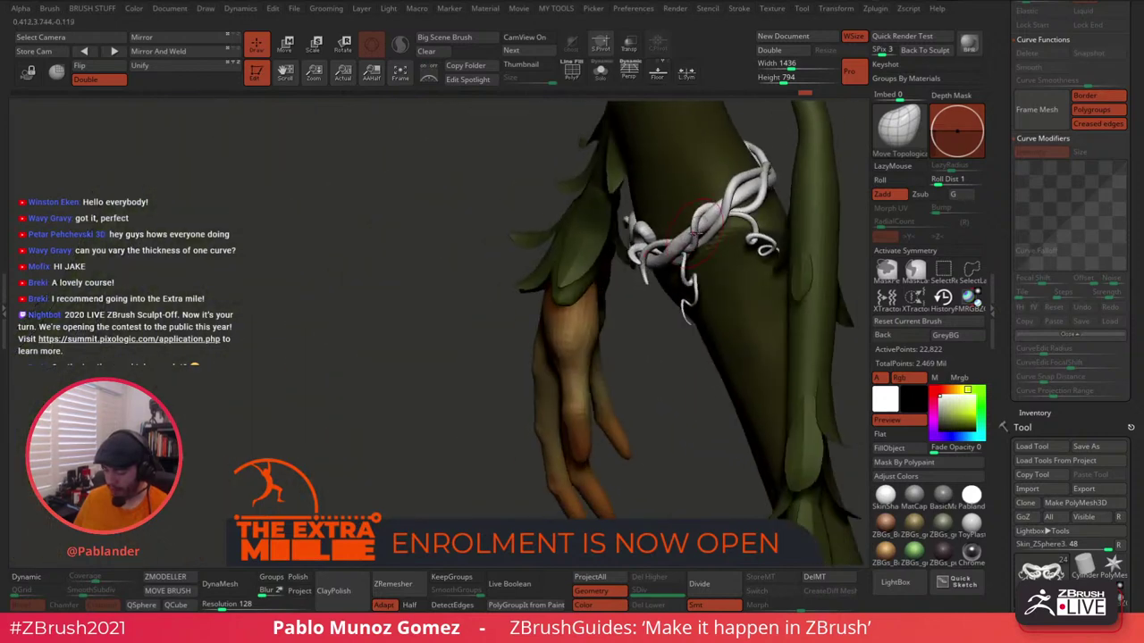
right_click_drag(691, 267, 719, 255, "ctrl")
right_click_drag(774, 361, 668, 376, "ctrl")
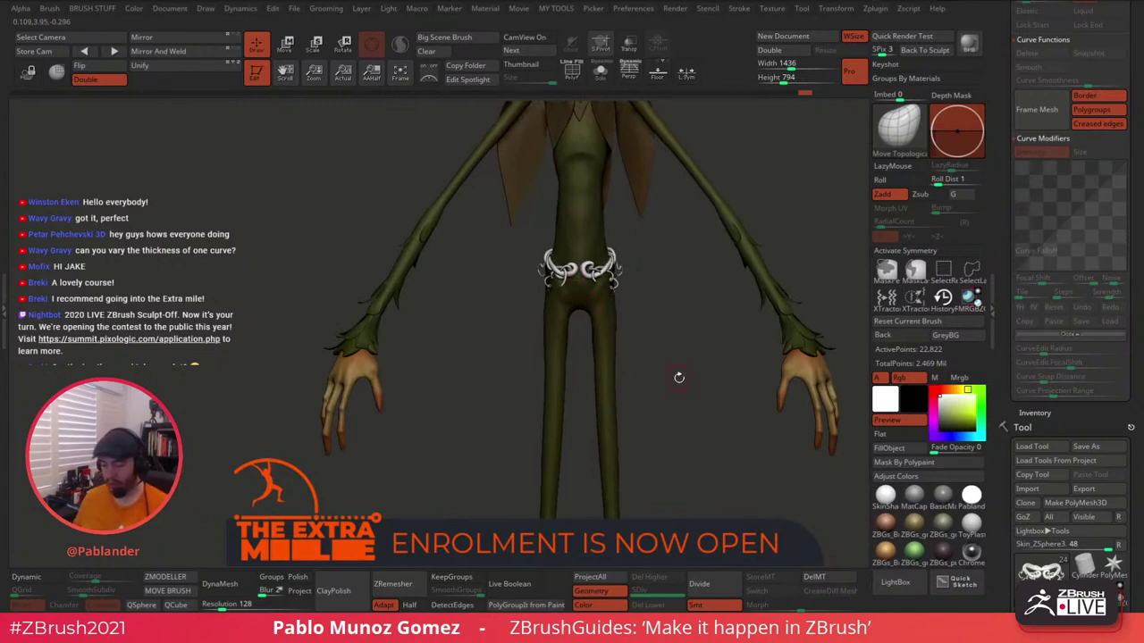
scroll(678, 377, "down", 2)
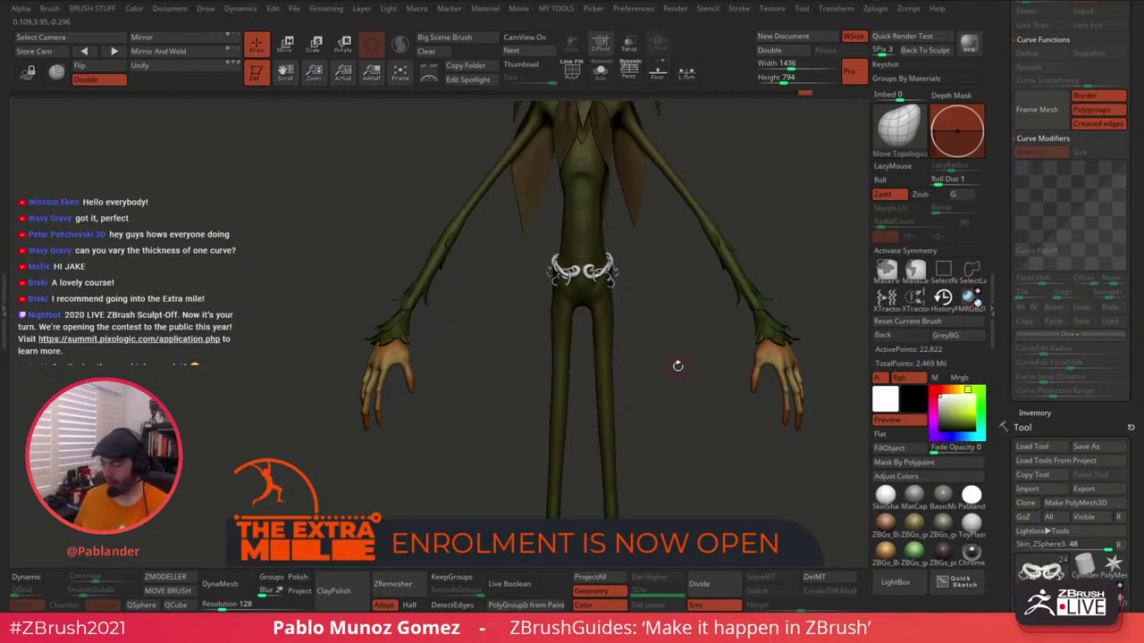
right_click_drag(672, 379, 657, 385, "alt")
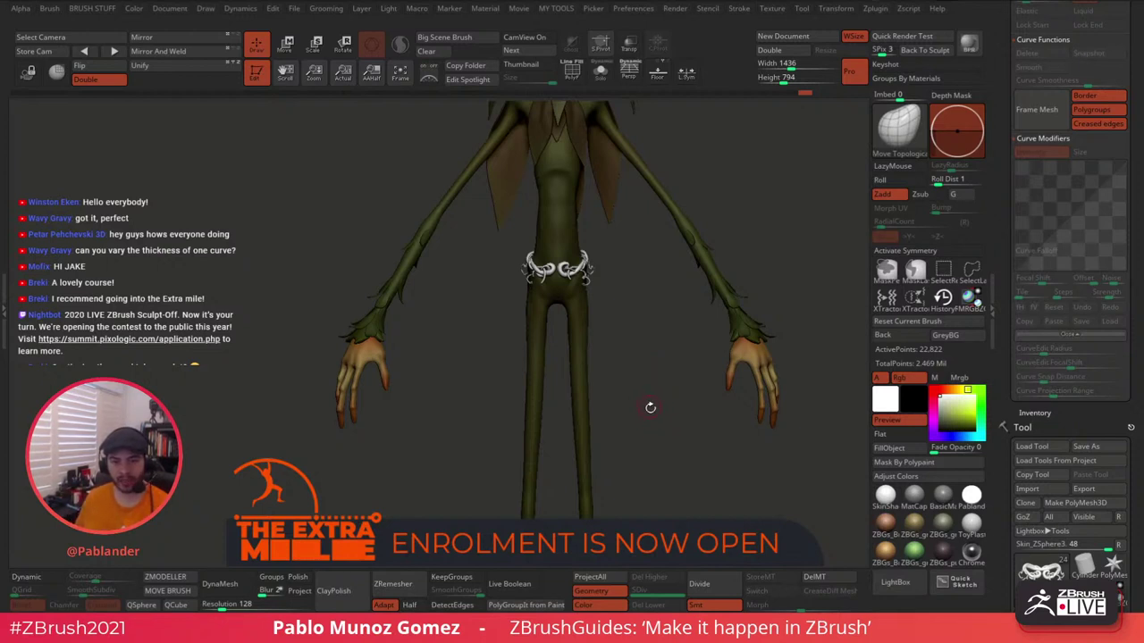
left_click_drag(661, 417, 650, 408, "alt")
Append a sphere as a new subtool and make it the active subtool.
left_click_drag(1004, 500, 1000, 221)
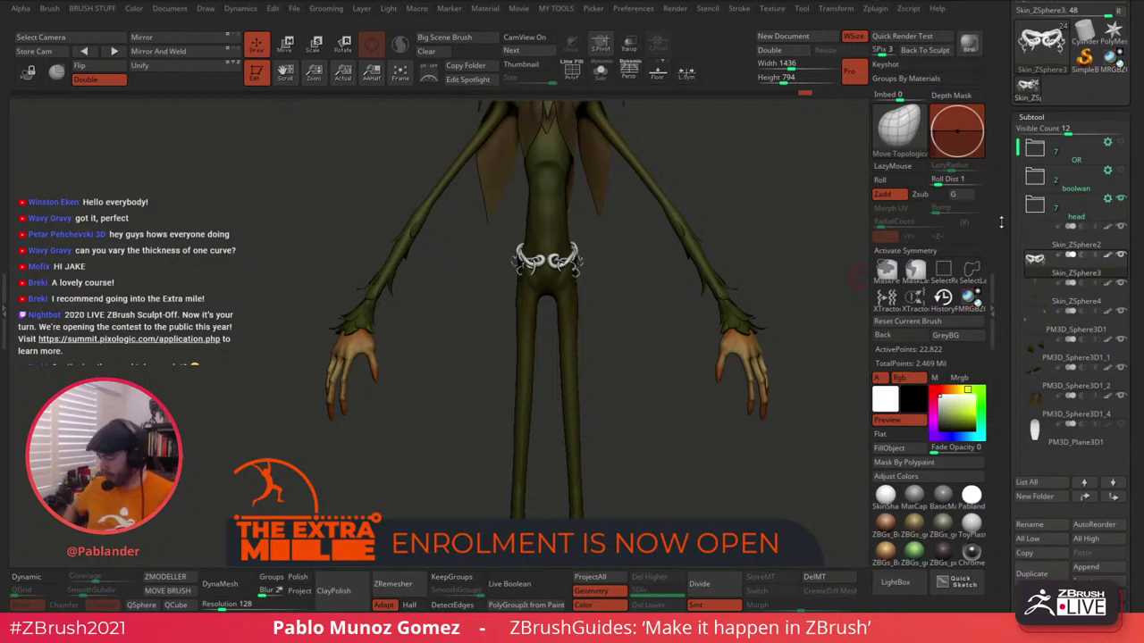
scroll(1129, 289, "down", 4)
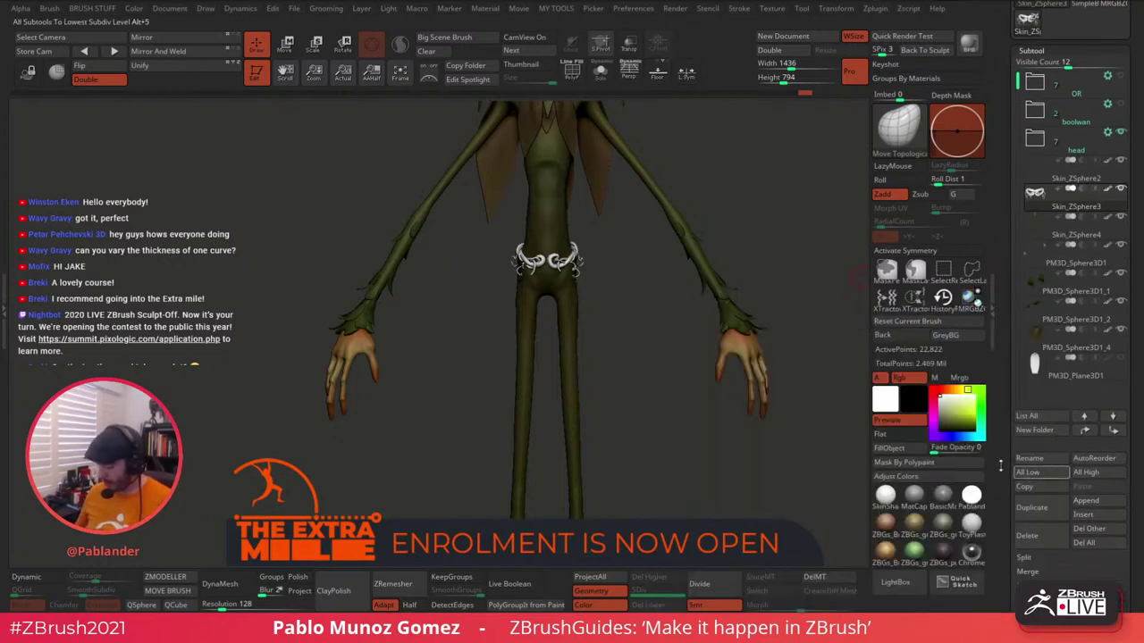
left_click(1099, 505)
left_click(689, 379)
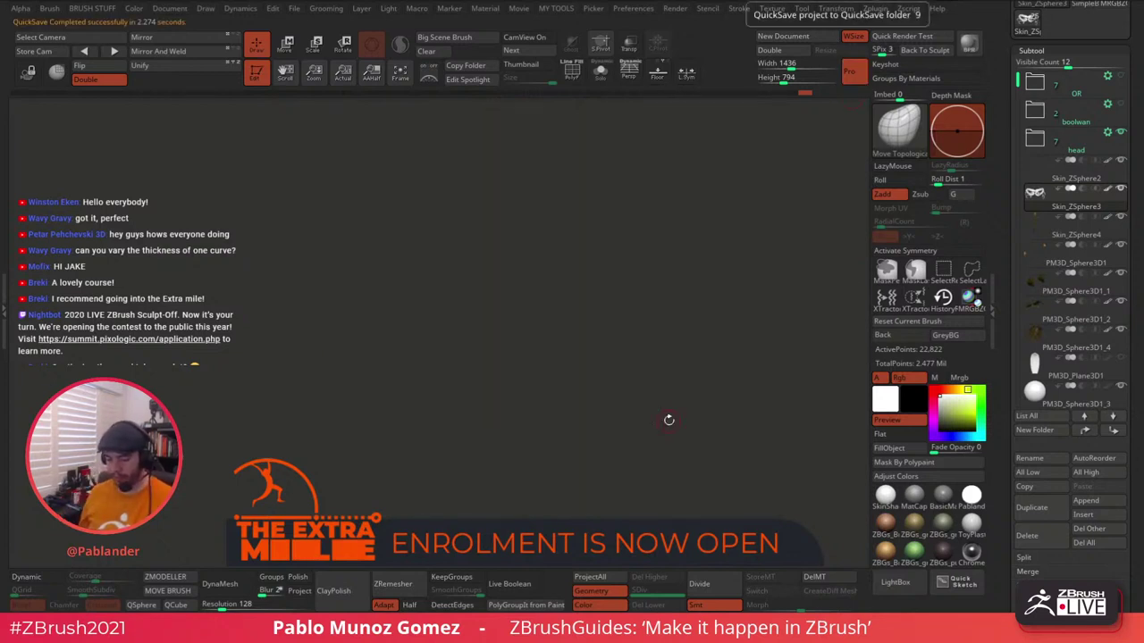
mouse_move(696, 420)
left_mouse_down("alt")
mouse_move(684, 413)
mouse_move(683, 426)
left_mouse_up("alt")
left_click(1067, 400)
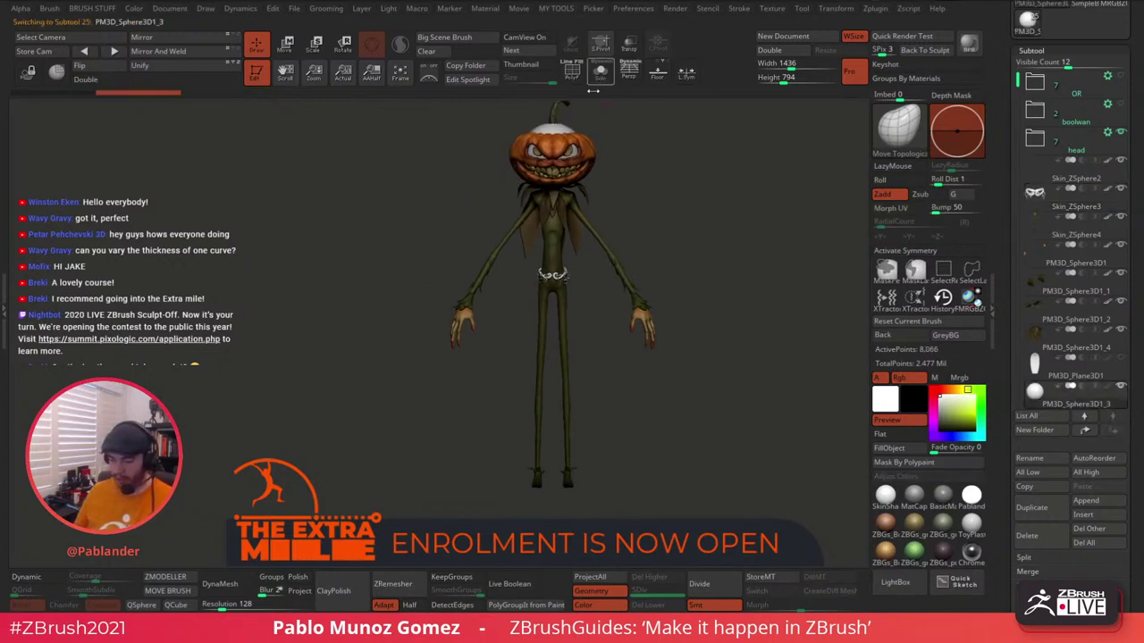
Isolate the new sphere with Solo and switch to the Move brush.
left_click(601, 70)
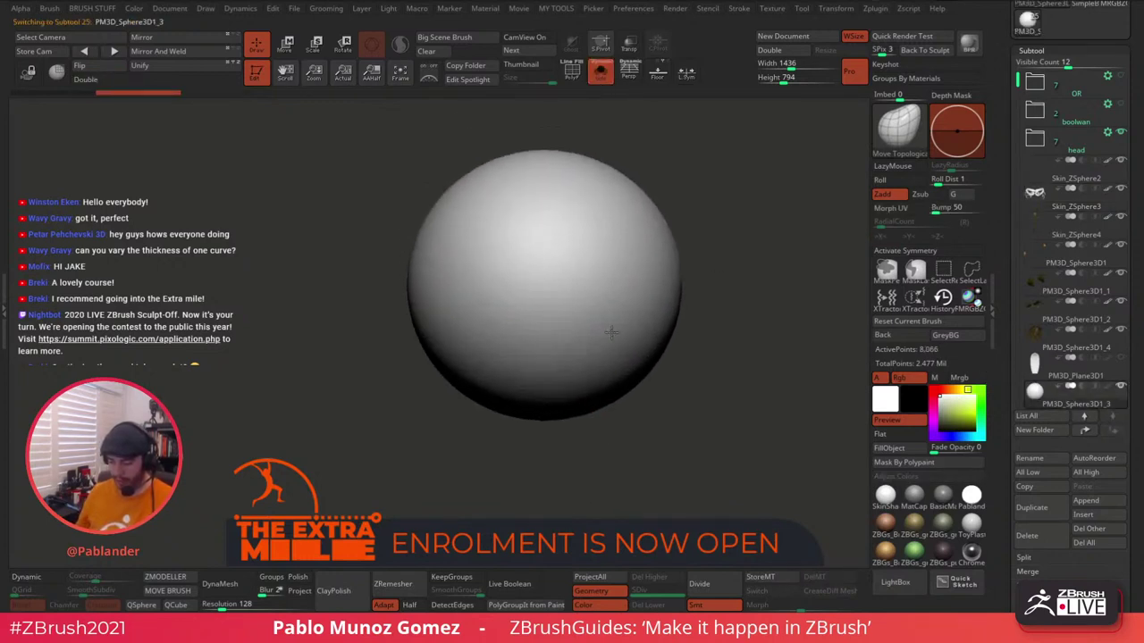
key("b")
key("m")
key("v")
key("space")
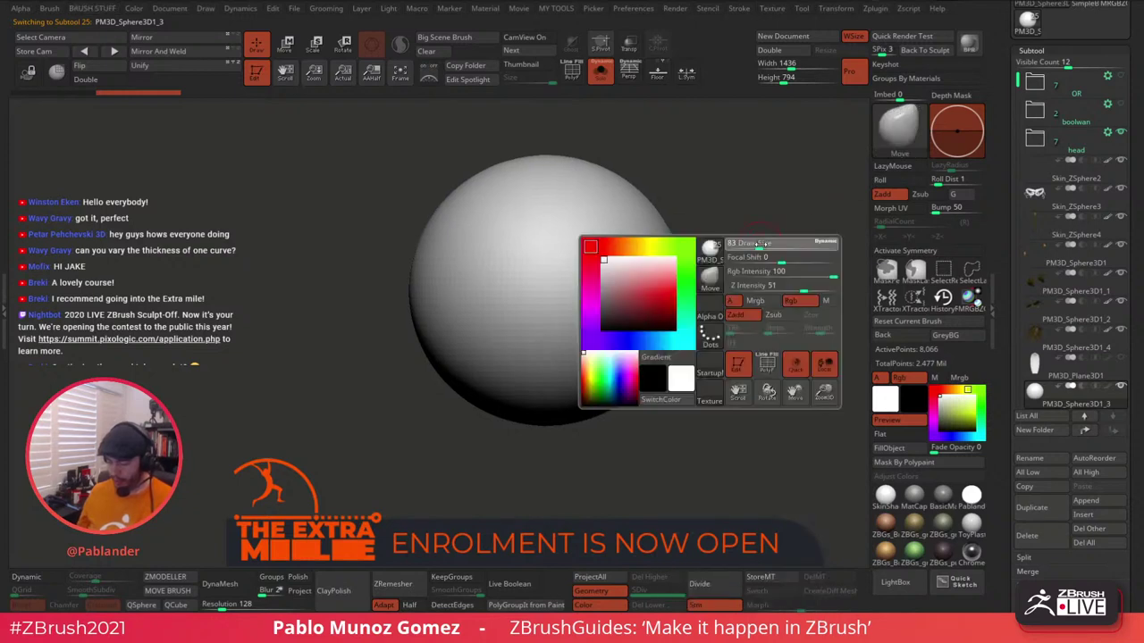
left_click_drag(756, 320, 707, 304, "alt")
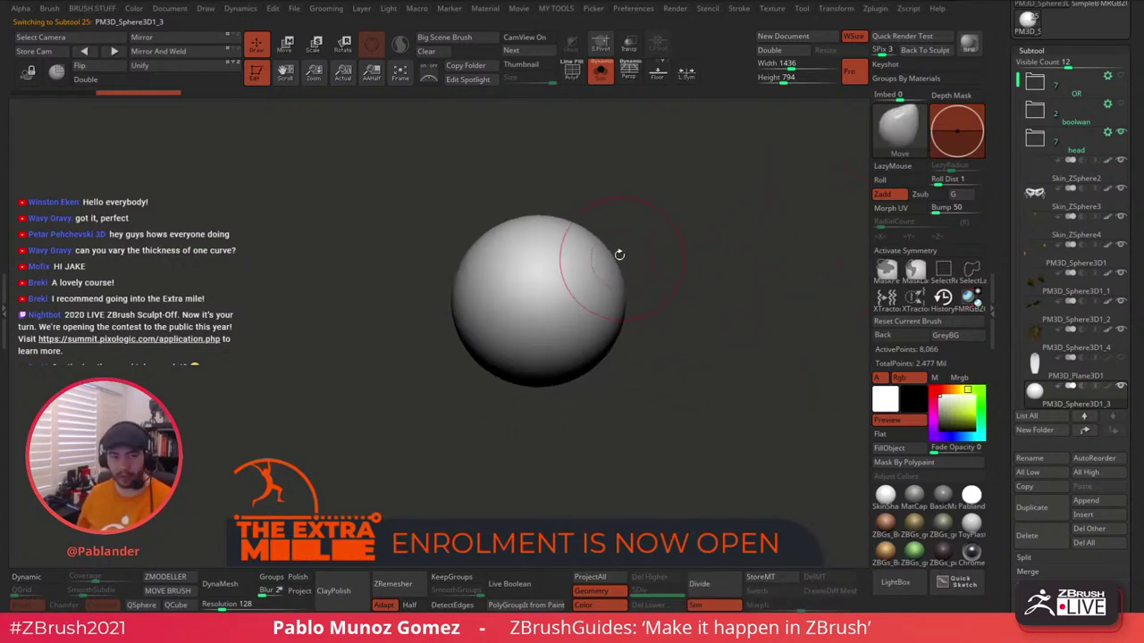
Add a Deformer Soft lattice around the sphere from the gizmo's transform types.
key("w")
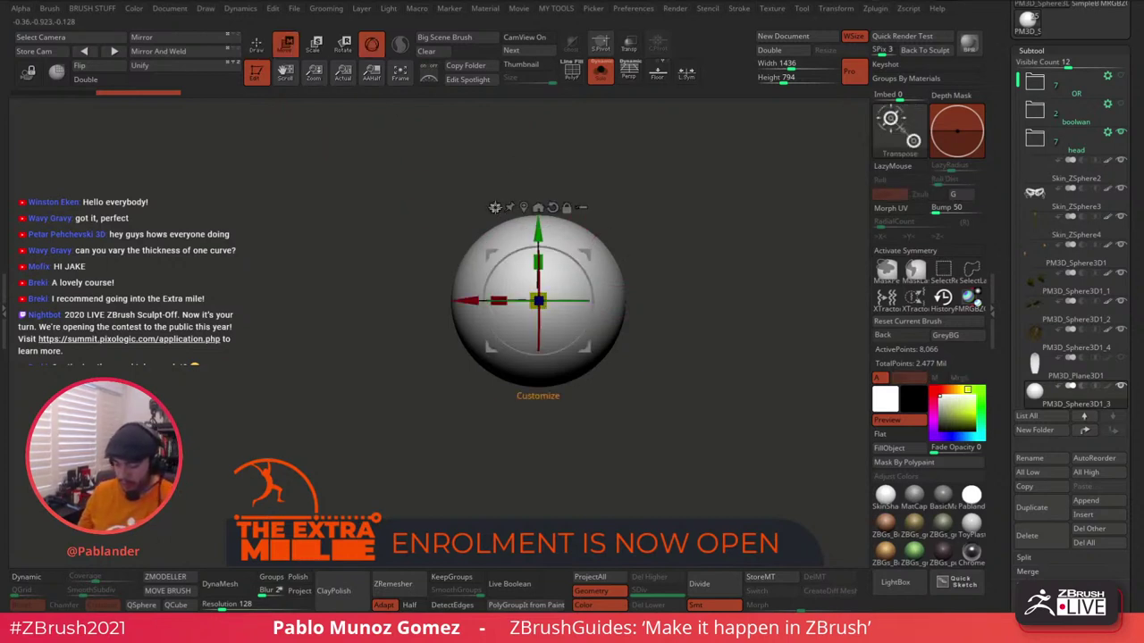
left_click(494, 207)
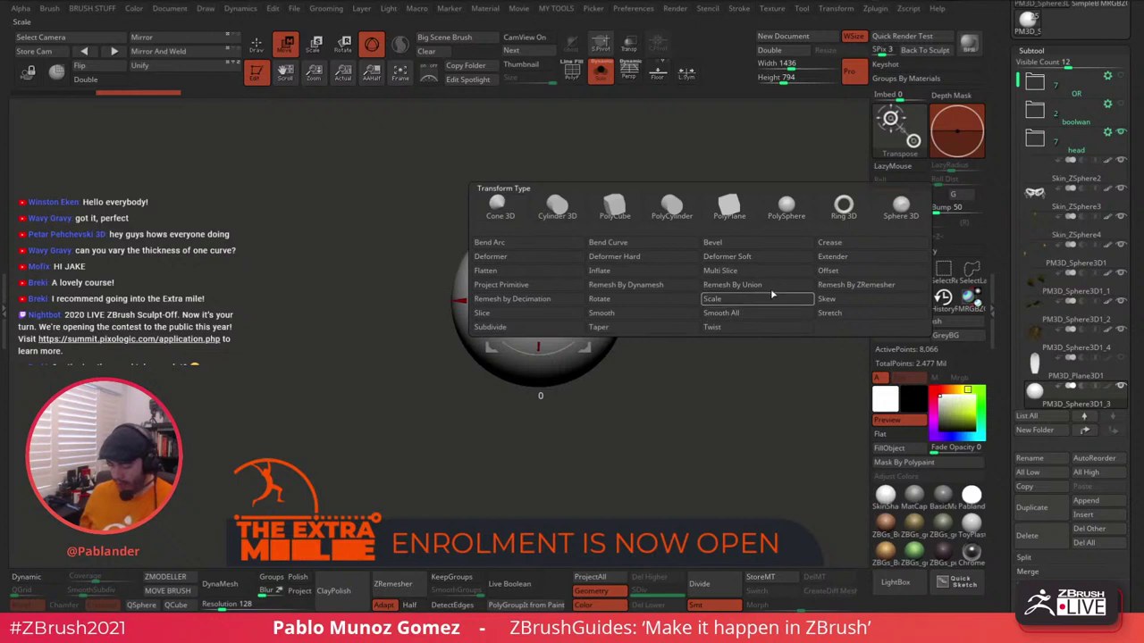
left_click(731, 256)
left_click_drag(735, 291, 628, 348)
left_click_drag(727, 267, 717, 231)
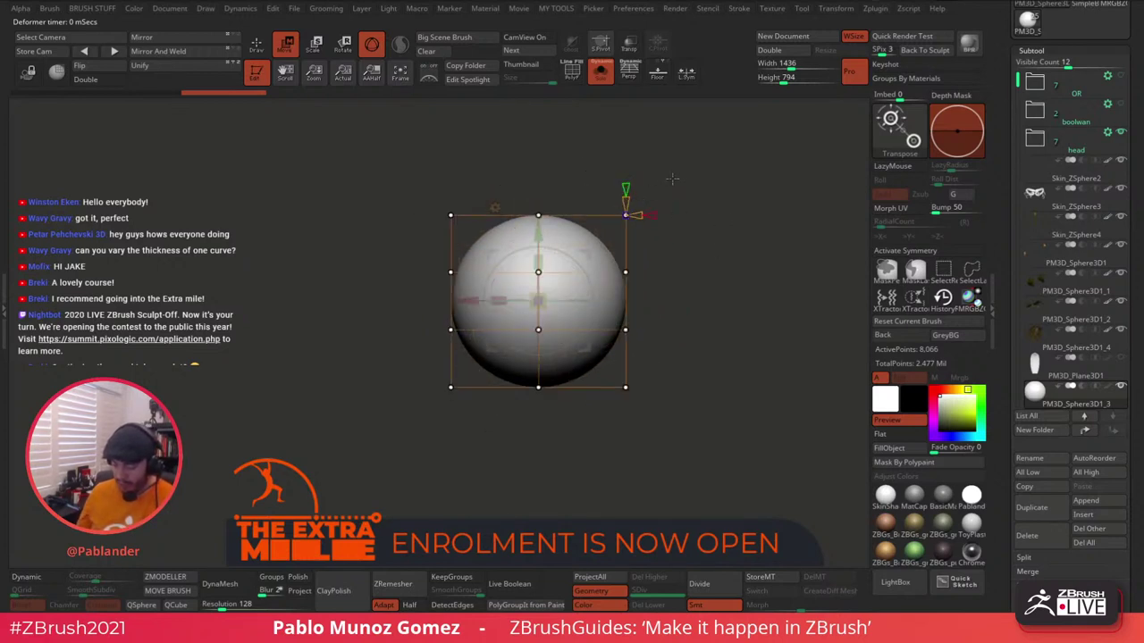
Isolate the lattice's two middle rows of points by masking, and scale and lower them to widen the sphere's lower half.
left_click_drag(652, 187, 701, 280)
left_click_drag(683, 322, 684, 319)
left_click_drag(698, 268, 729, 259)
mouse_move(666, 312)
left_mouse_down()
mouse_move(717, 288)
mouse_move(724, 261)
mouse_move(713, 249)
left_mouse_up()
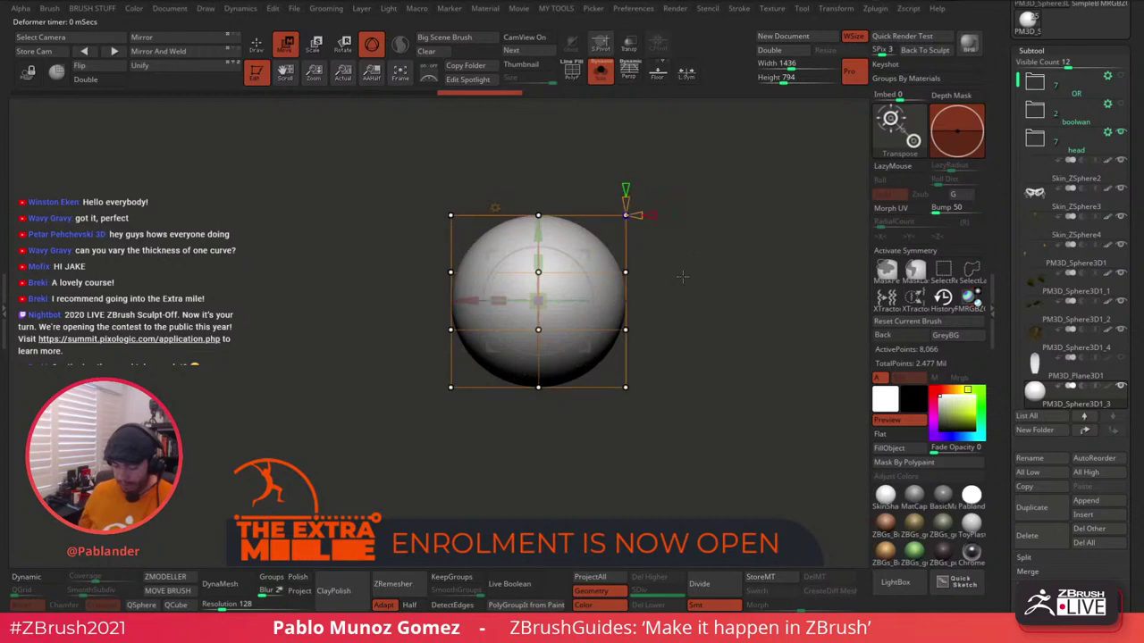
mouse_move(383, 261)
left_mouse_down("ctrl")
mouse_move(665, 417)
mouse_move(693, 405)
left_mouse_up("ctrl")
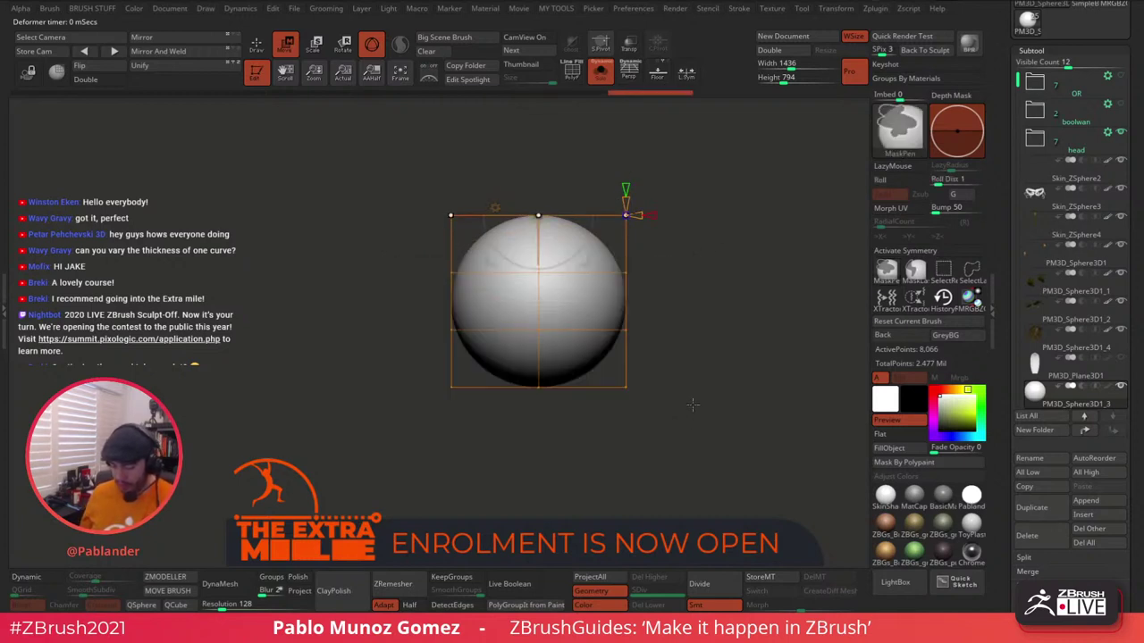
left_click_drag(392, 258, 694, 387, "ctrl")
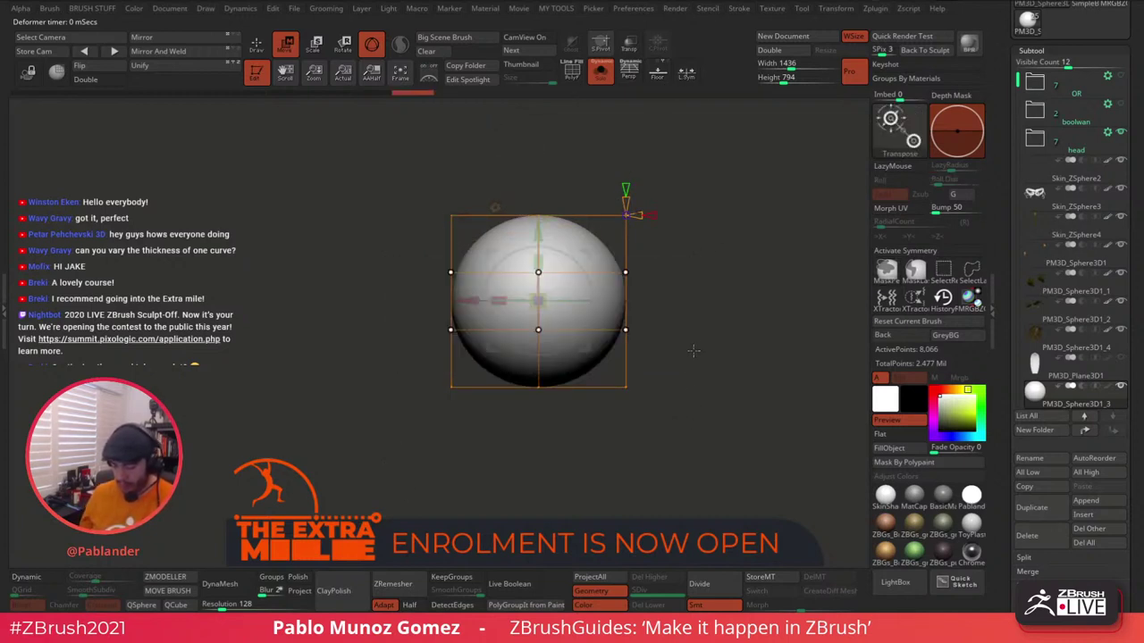
left_click_drag(548, 293, 541, 232)
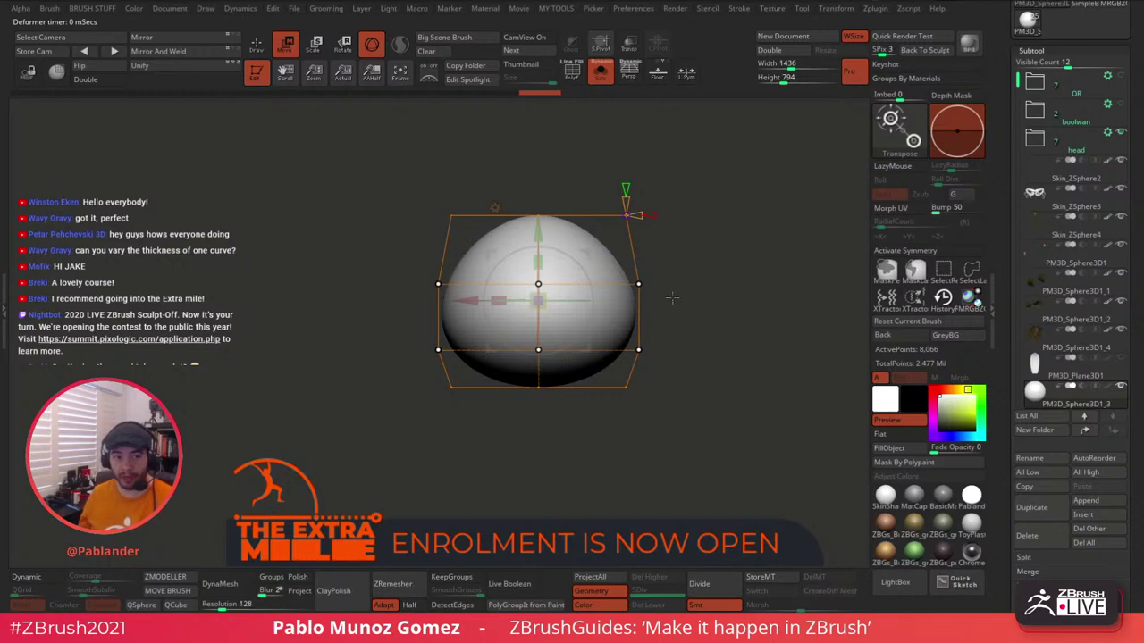
From the side, isolate the lower lattice points on one edge and pull them inward to slope the sphere's profile.
left_click_drag(672, 298, 725, 306)
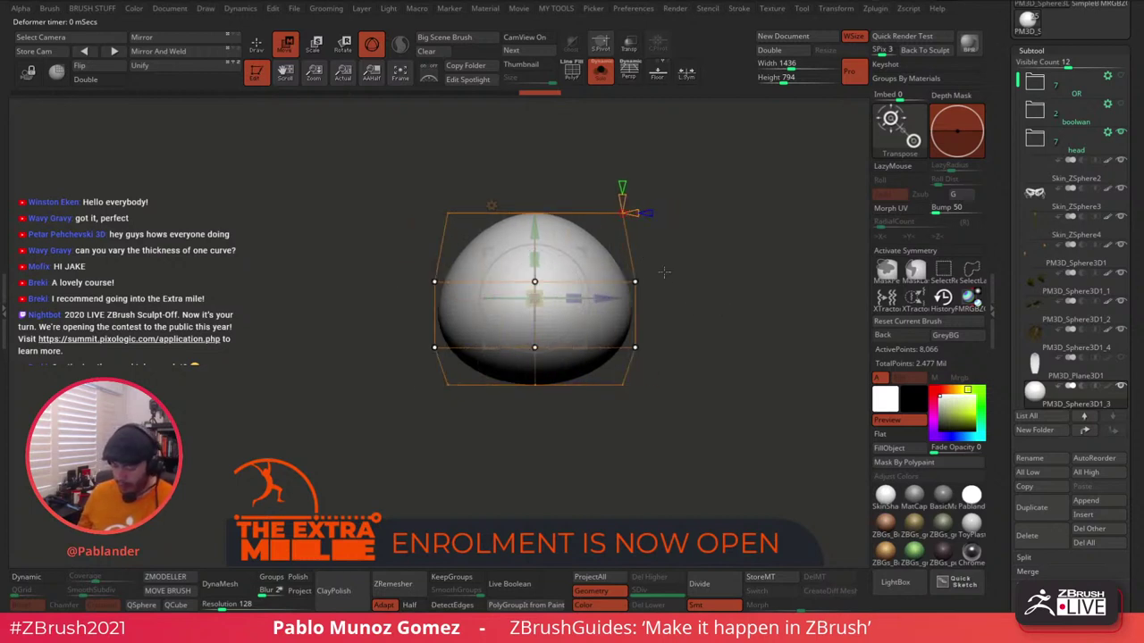
left_click_drag(682, 243, 693, 278, "ctrl")
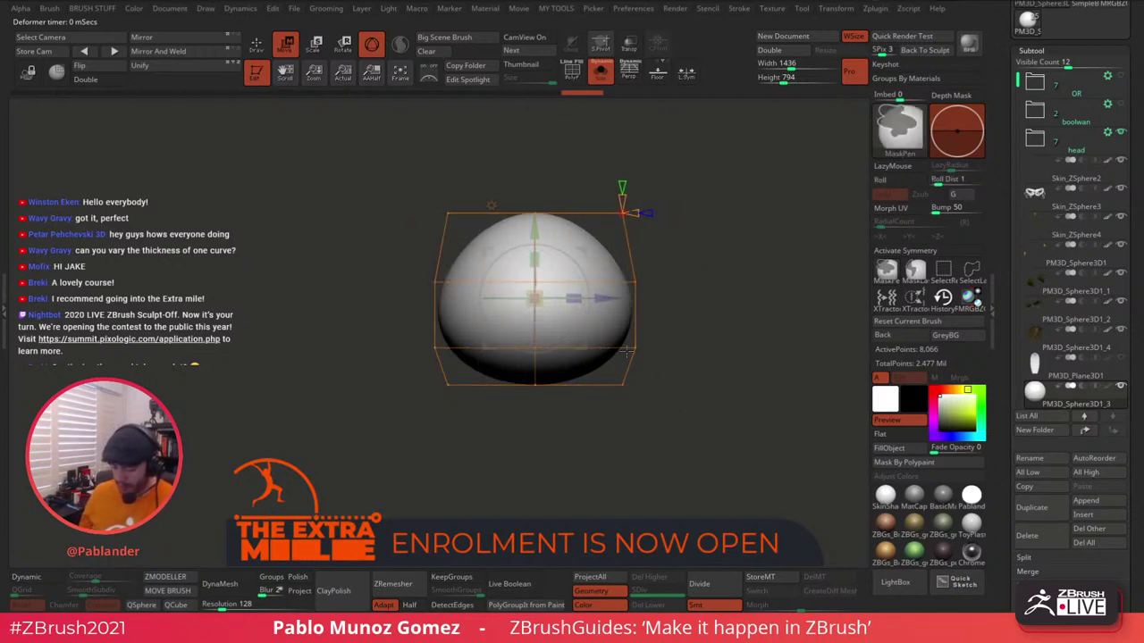
mouse_move(440, 399)
left_mouse_down("ctrl")
mouse_move(511, 467)
mouse_move(439, 316)
mouse_move(489, 419)
mouse_move(522, 447)
left_mouse_up("ctrl")
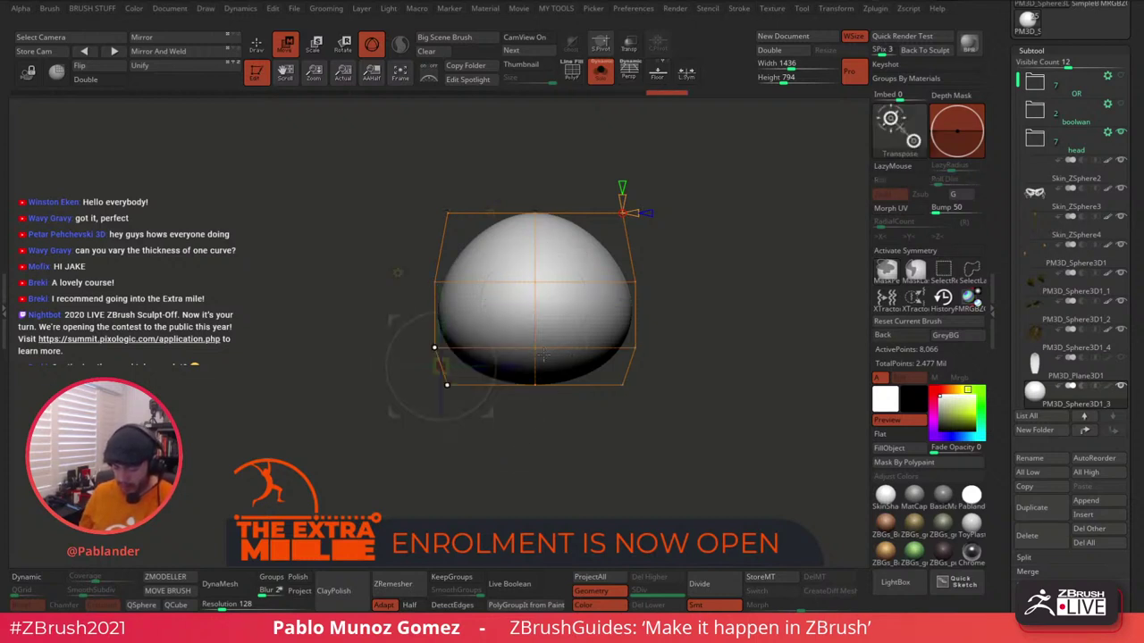
left_click_drag(517, 367, 538, 369)
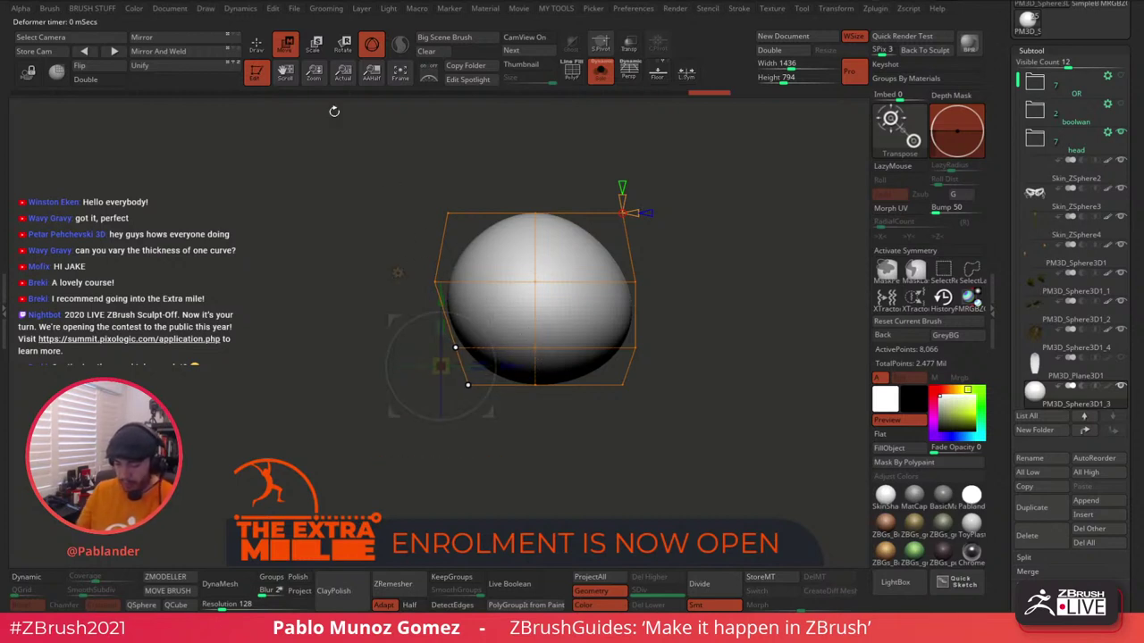
Inspect the deformed sphere without the lattice and accept the Deformer Soft result.
key("q")
left_click_drag(688, 315, 666, 318)
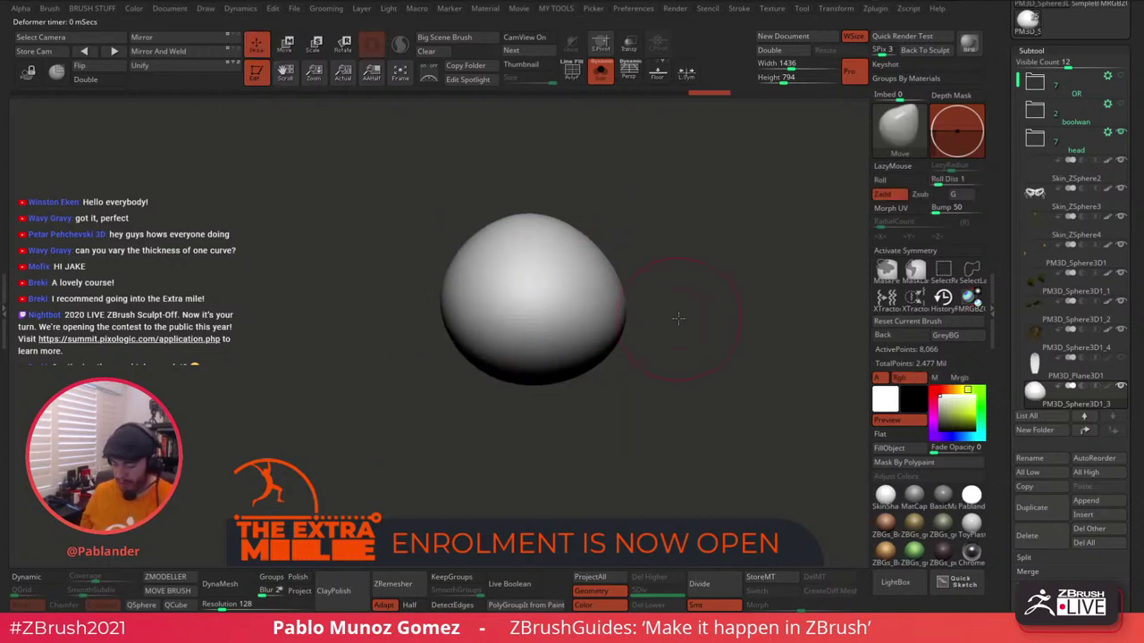
left_click(286, 44)
left_click(397, 273)
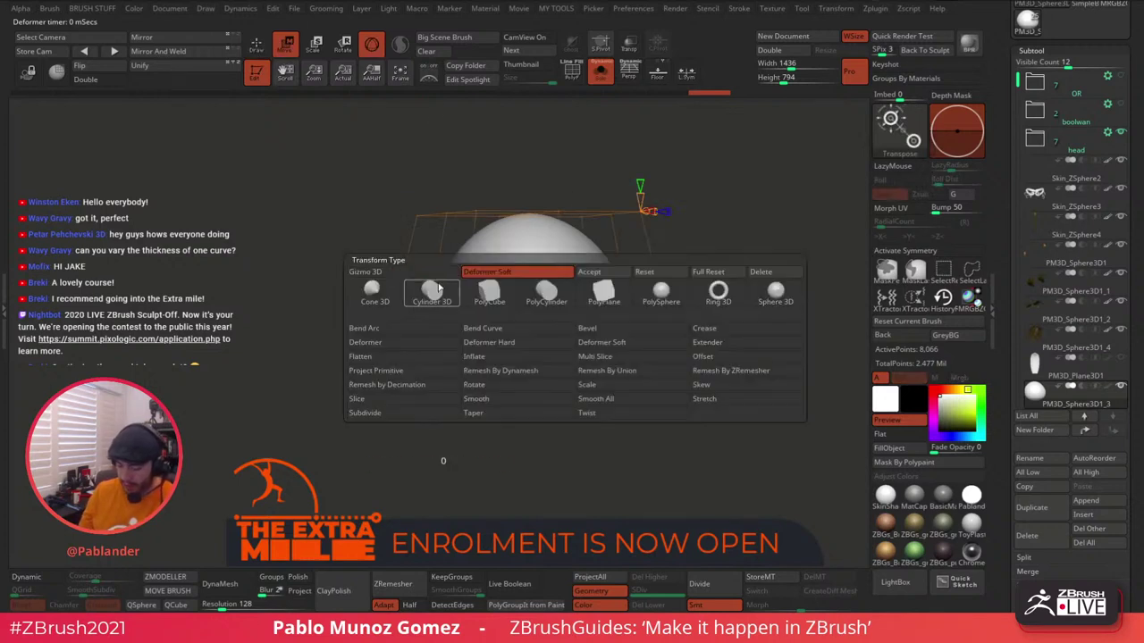
left_click(690, 284)
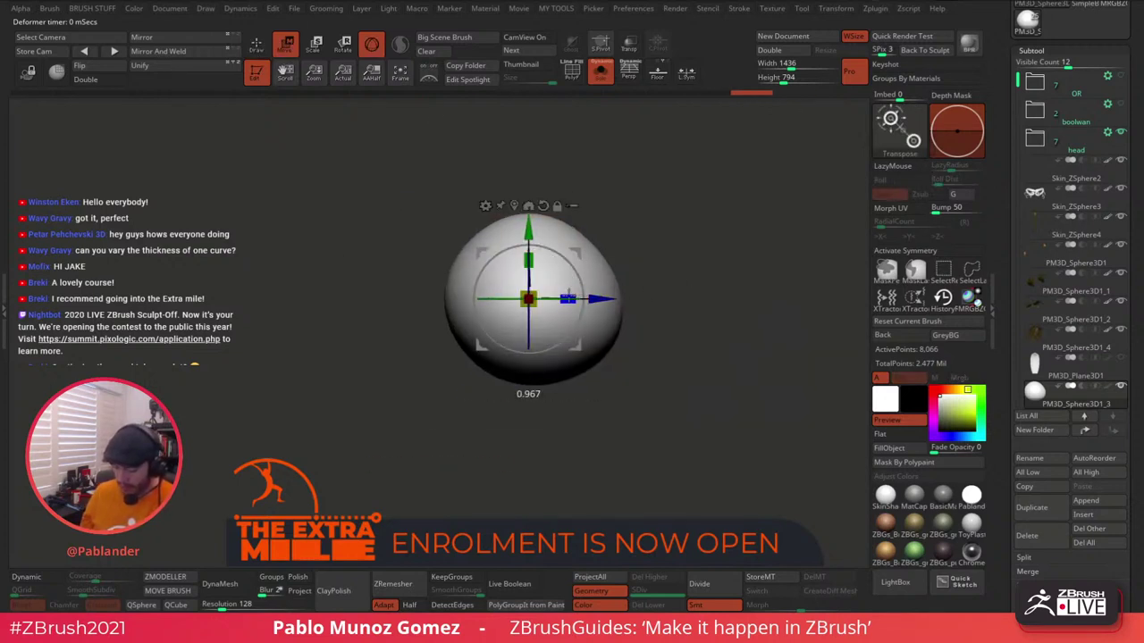
Squash the deformed sphere along its depth with the gizmo into a thin, flattened shape.
key("q")
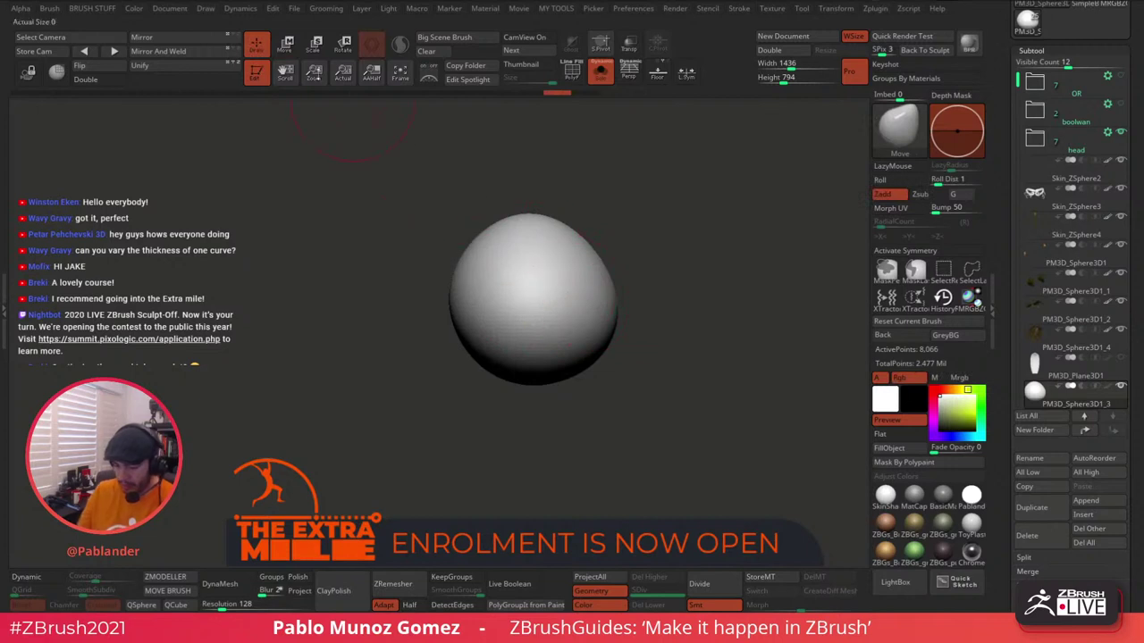
key("w")
left_click_drag(568, 298, 510, 297)
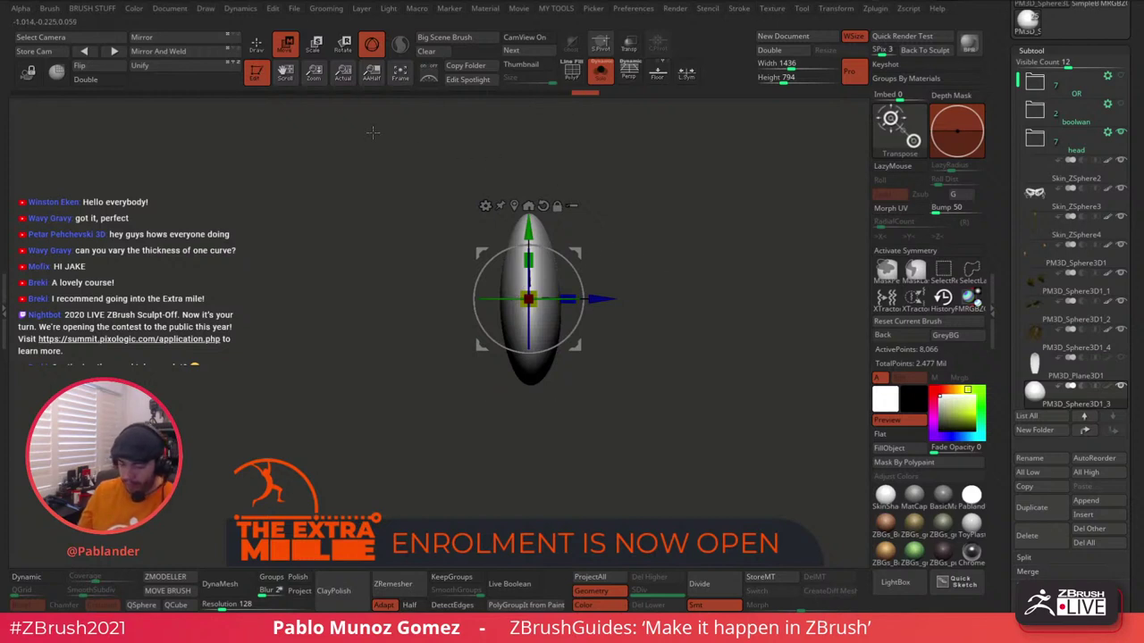
key("q")
key("ctrl+z")
key("ctrl+z")
key("ctrl+z")
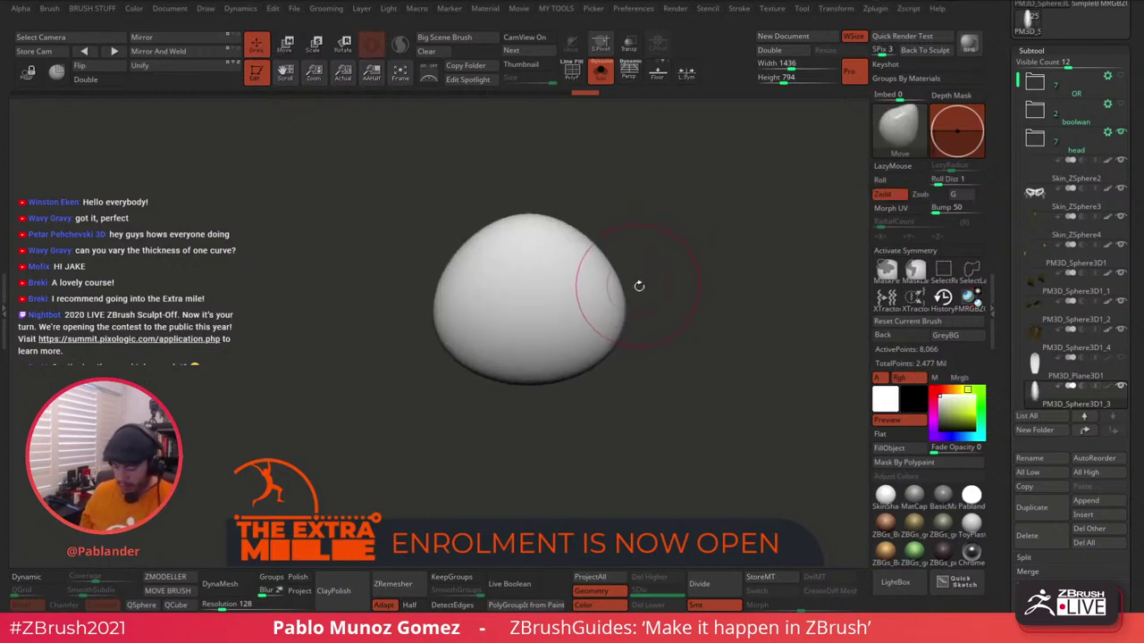
Switch to the Clay brush and DynaMesh the flattened sphere at resolution 128.
left_click_drag(639, 286, 656, 281, "alt")
key("b")
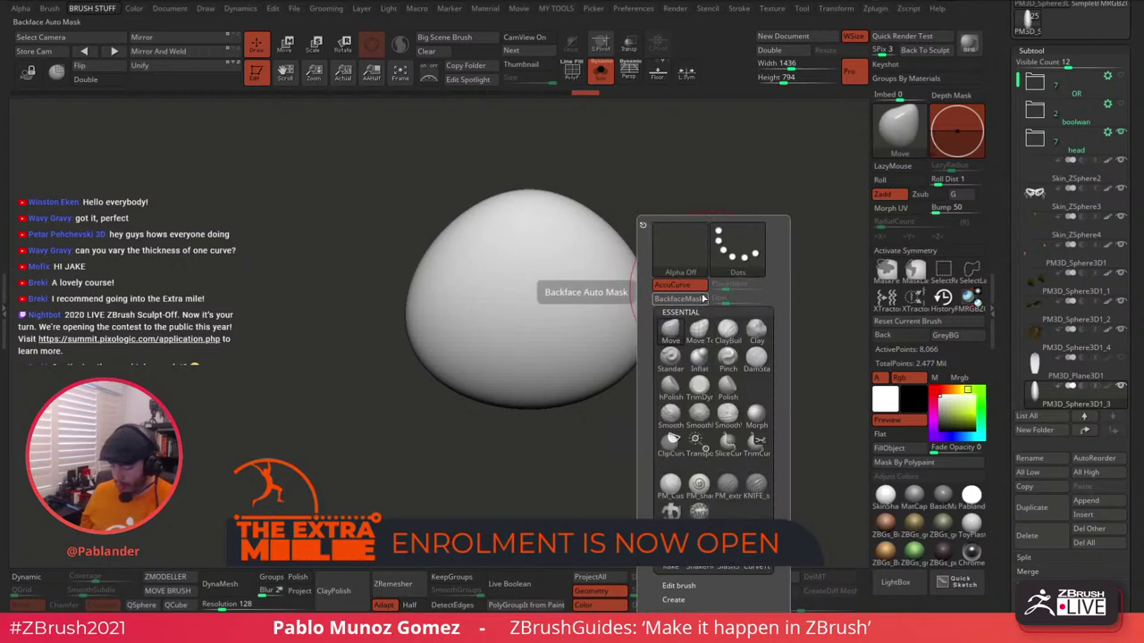
key("space")
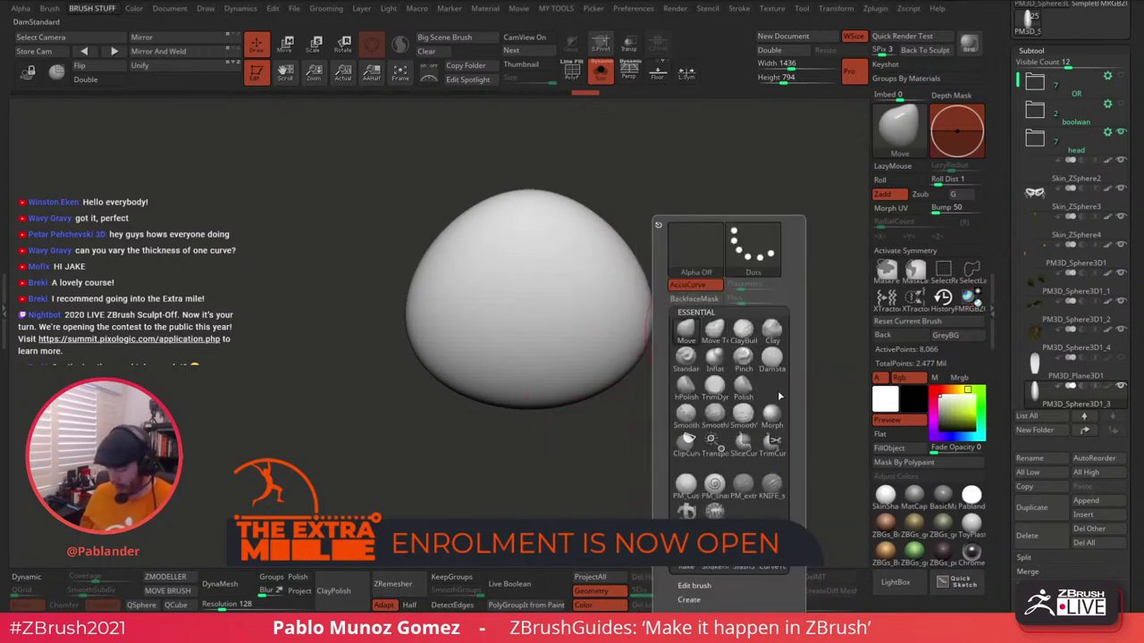
key("b")
key("c")
key("l")
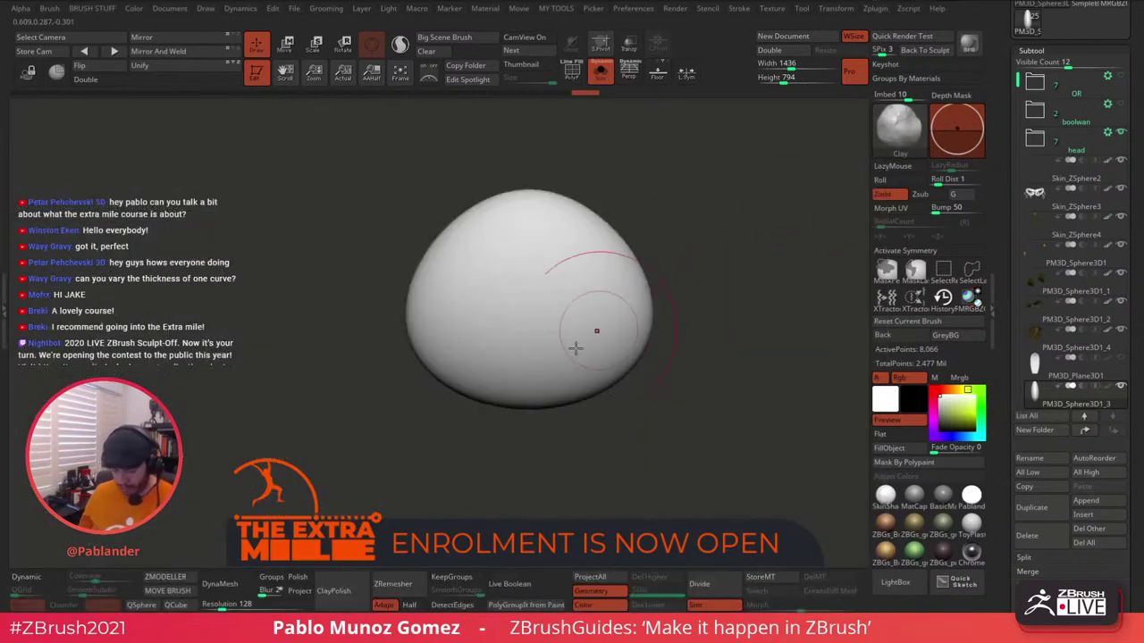
left_click(219, 583)
left_click_drag(577, 309, 575, 320)
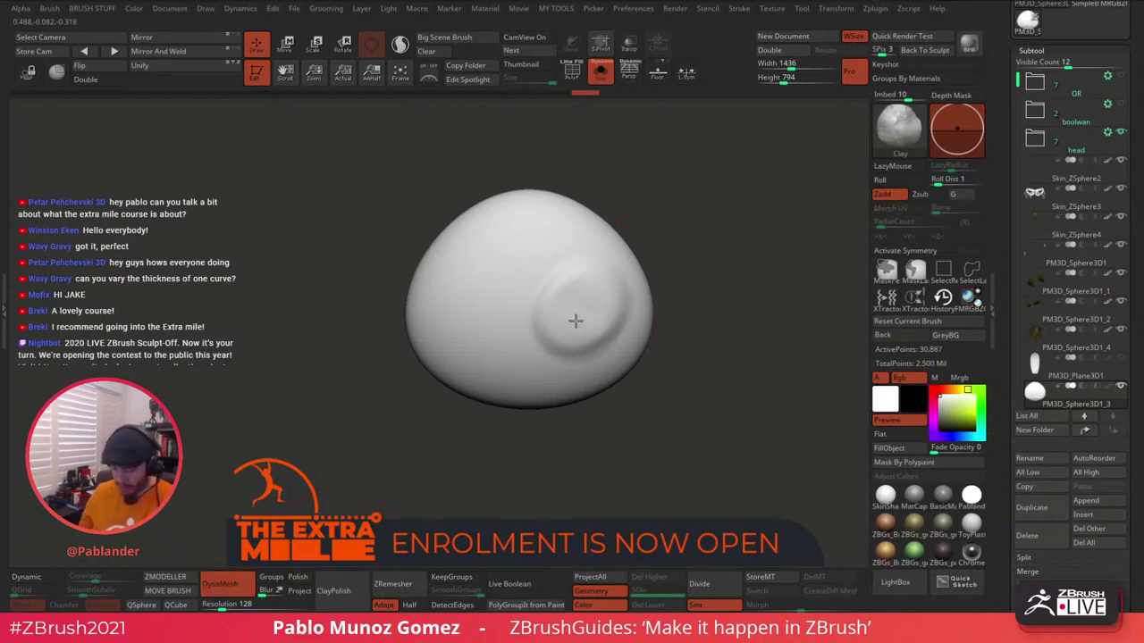
key("ctrl+z")
left_click(571, 71)
left_click(571, 71)
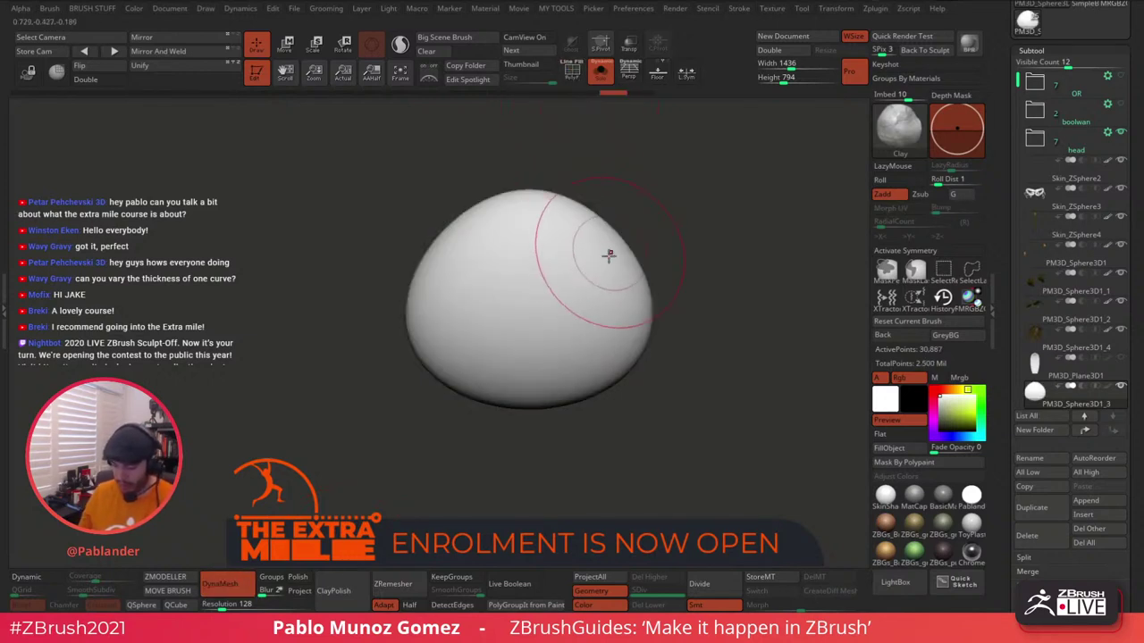
Enable backface masking and X symmetry, and carve two shallow eye sockets into the front of the piece with the Clay brush.
key("space")
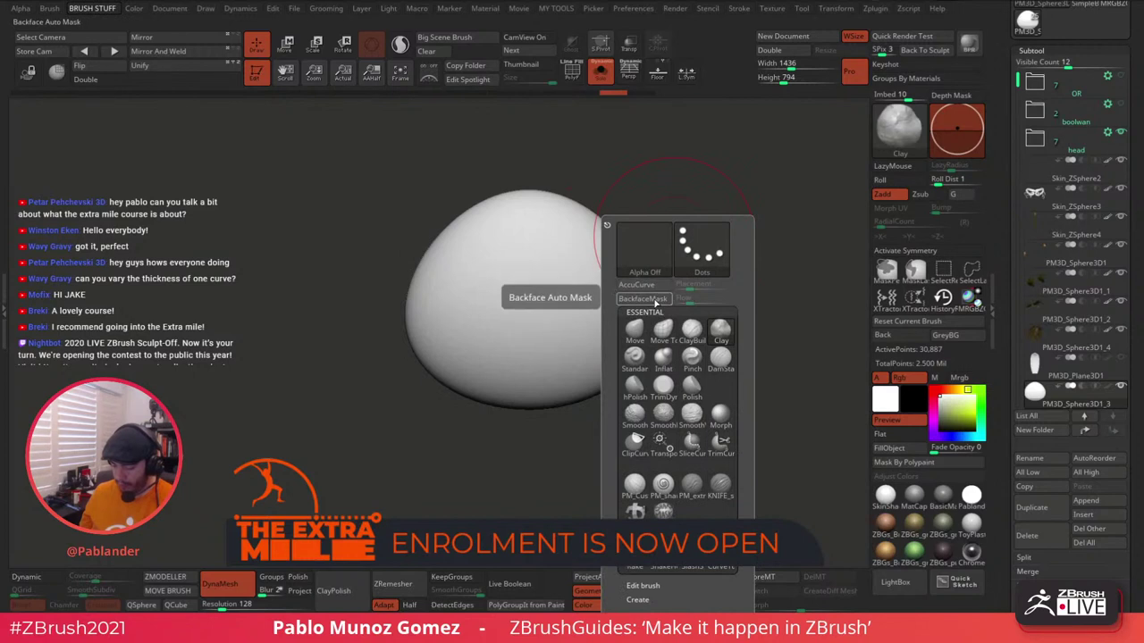
right_click(670, 241)
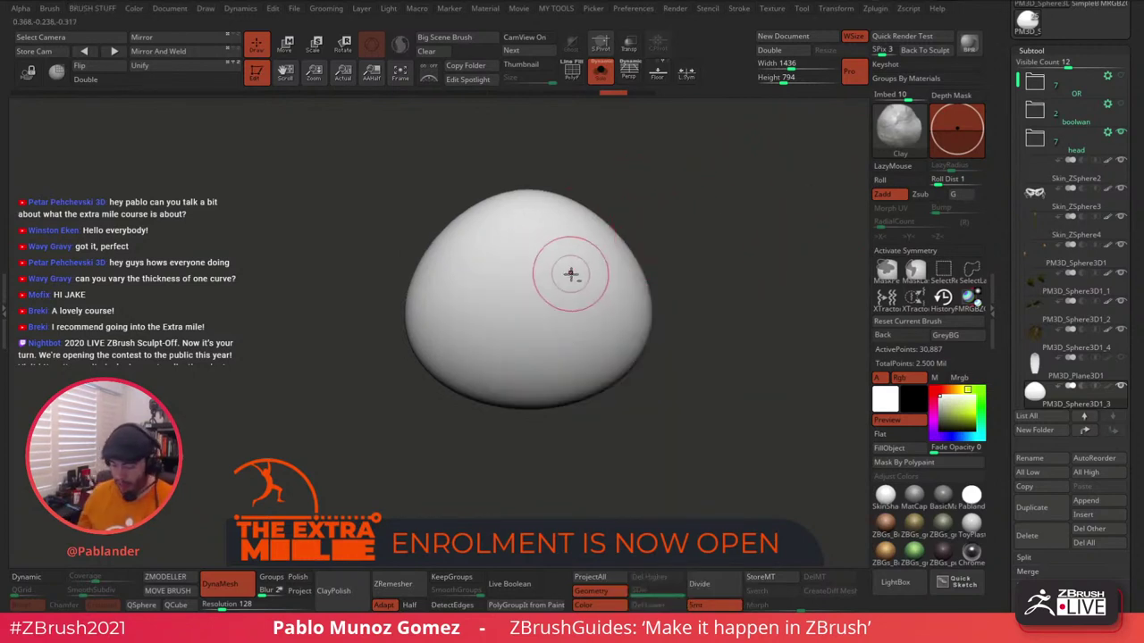
key("x")
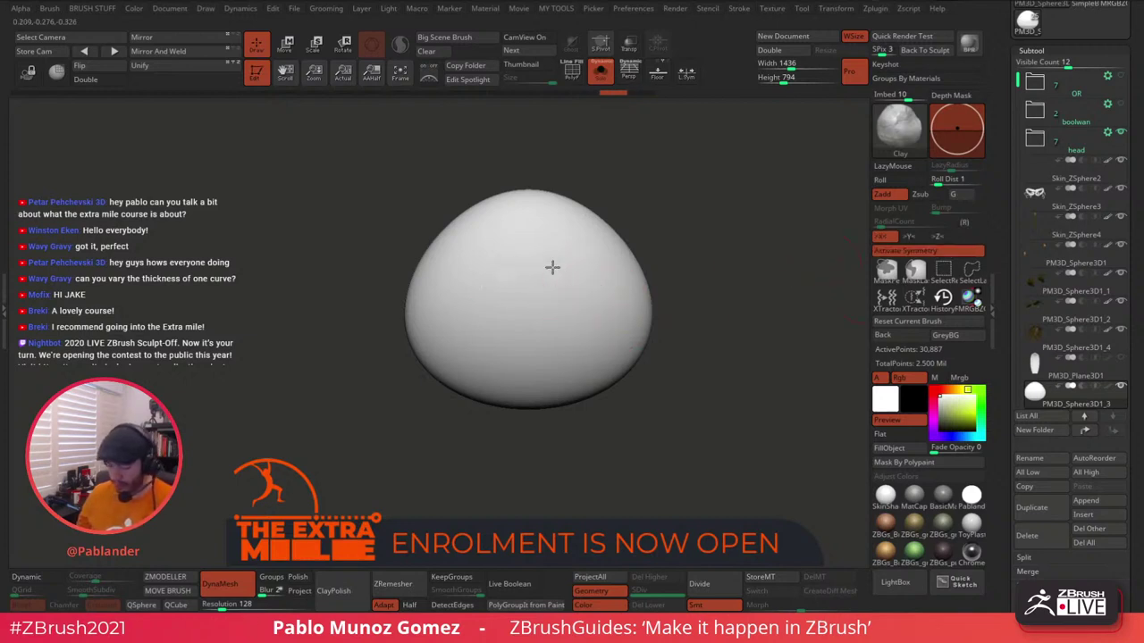
left_click_drag(551, 265, 579, 284)
right_click_drag(582, 277, 577, 296, "alt")
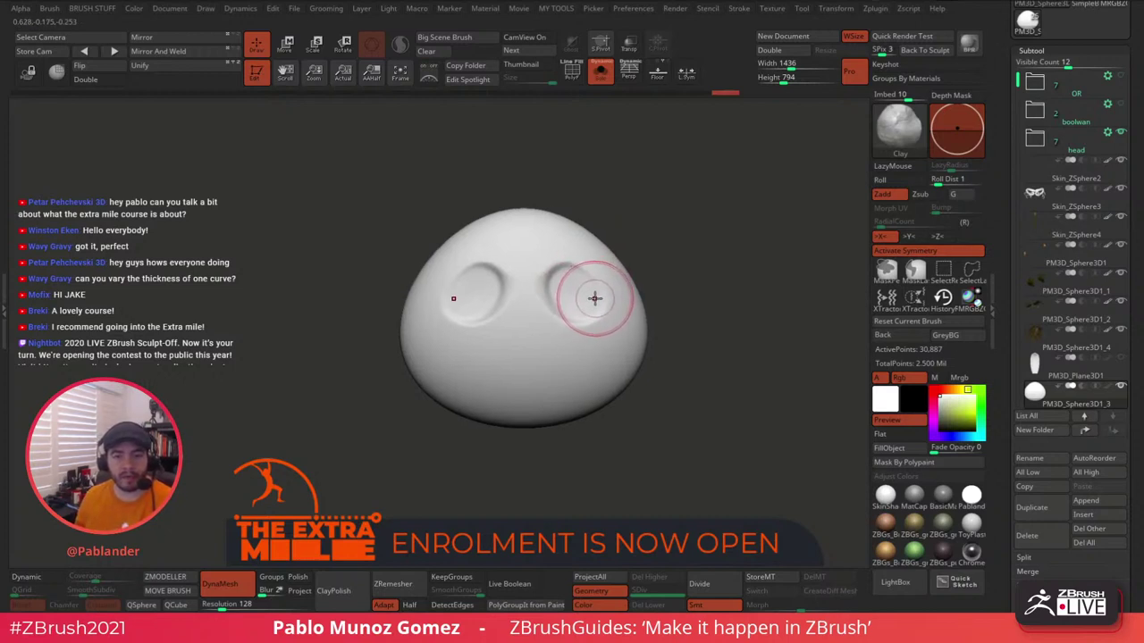
Deepen the mirrored eye sockets and sharpen their rims into slanted ovals.
mouse_move(563, 280)
left_mouse_down("alt")
mouse_move(567, 296)
mouse_move(592, 299)
left_mouse_up("alt")
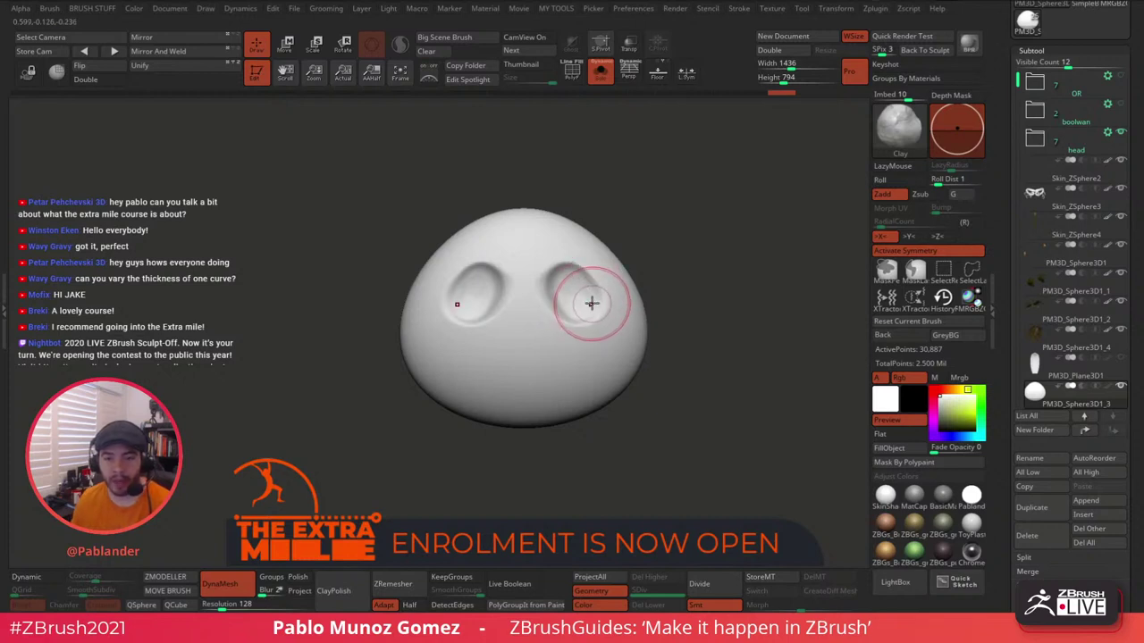
left_click_drag(603, 284, 564, 284)
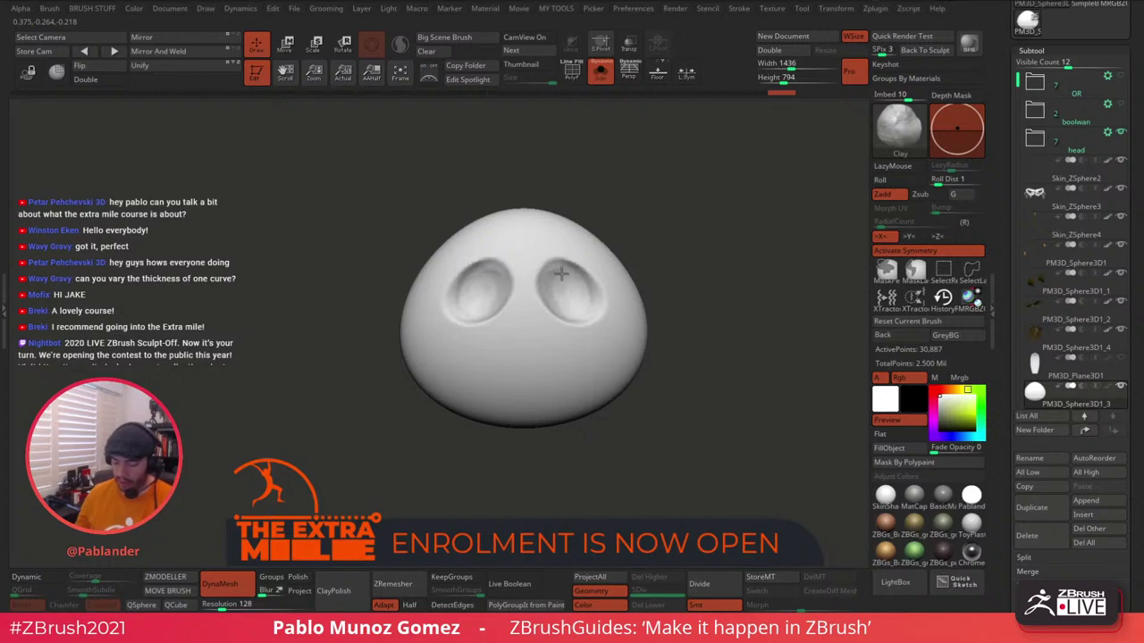
mouse_move(562, 274)
left_mouse_down()
mouse_move(577, 306)
mouse_move(594, 304)
left_mouse_up()
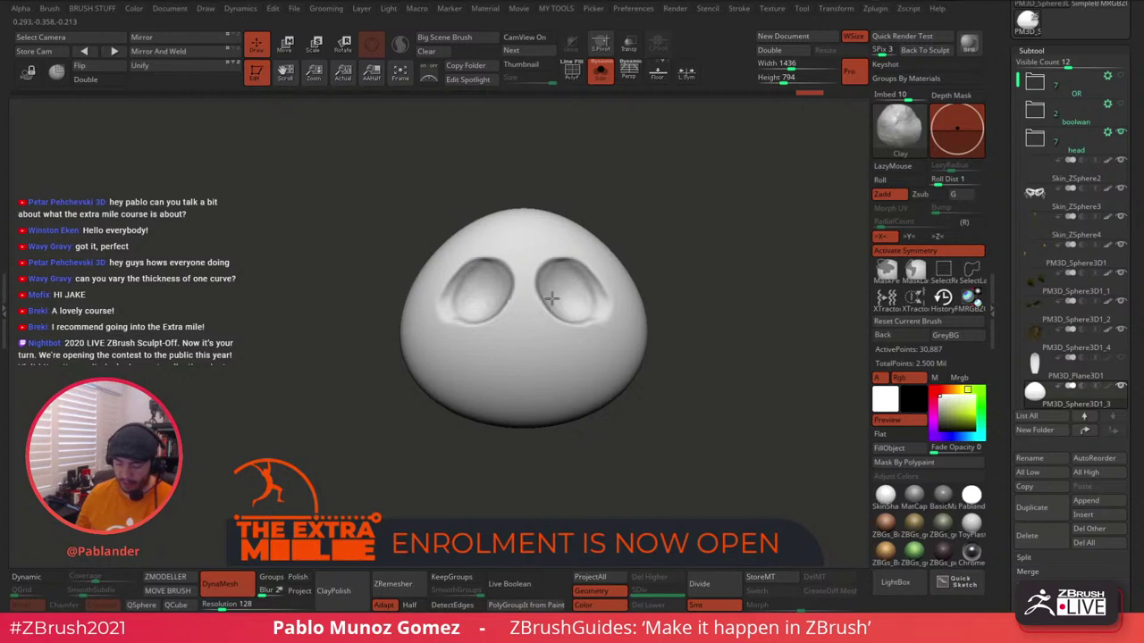
mouse_move(587, 284)
left_mouse_down()
mouse_move(572, 270)
mouse_move(592, 273)
mouse_move(599, 306)
left_mouse_up()
mouse_move(675, 286)
left_mouse_down()
mouse_move(686, 272)
mouse_move(694, 340)
mouse_move(655, 270)
left_mouse_up()
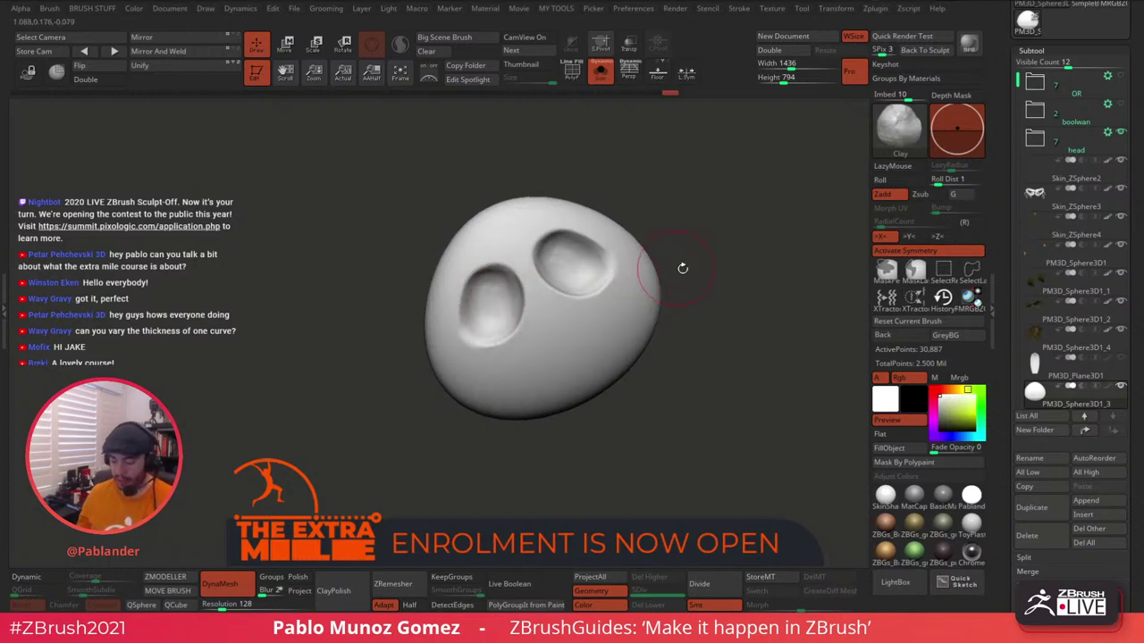
Select the DamStandard brush and tilt the piece so the area below the eye sockets is ready for cutting.
left_click_drag(683, 269, 689, 285, "shift")
key("b")
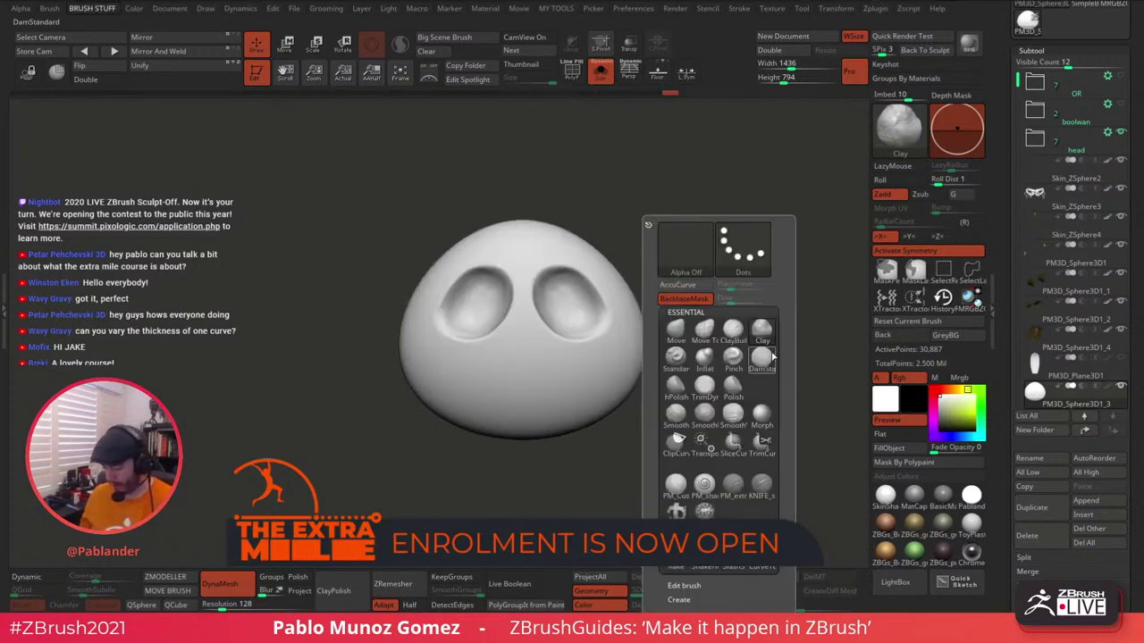
left_click(766, 359)
mouse_move(735, 362)
left_mouse_down()
mouse_move(618, 365)
mouse_move(675, 393)
mouse_move(652, 345)
mouse_move(688, 270)
left_mouse_up()
key("space")
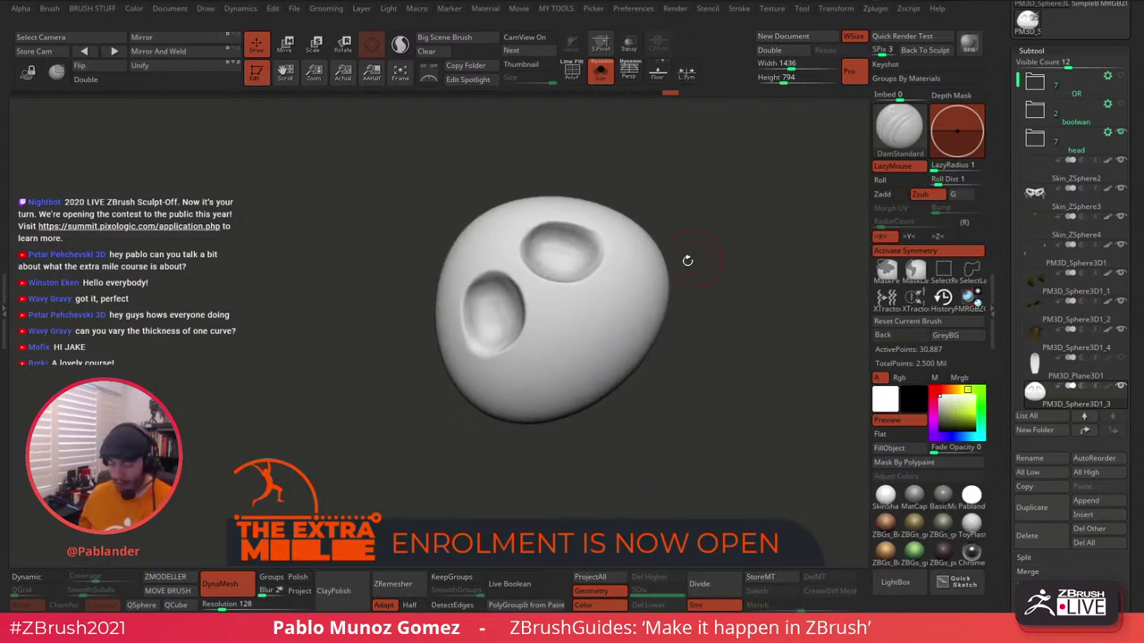
Try cutting a curved smiling mouth line below the eye sockets with DamStandard, and undo it.
left_click_drag(533, 383, 629, 297)
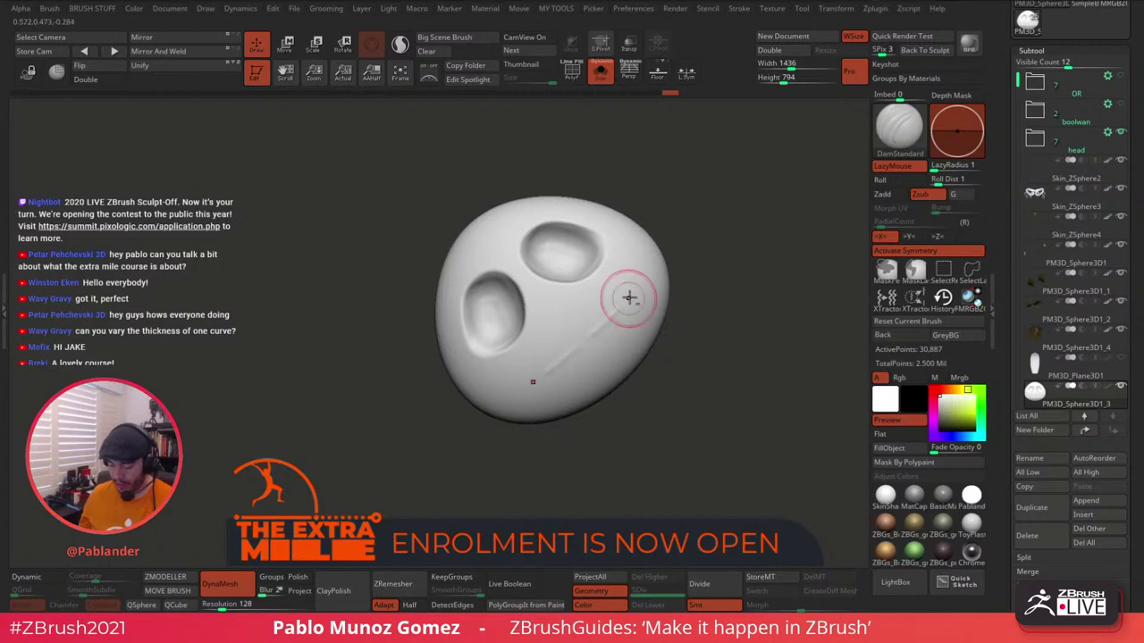
left_click_drag(581, 345, 645, 283)
key("ctrl+z")
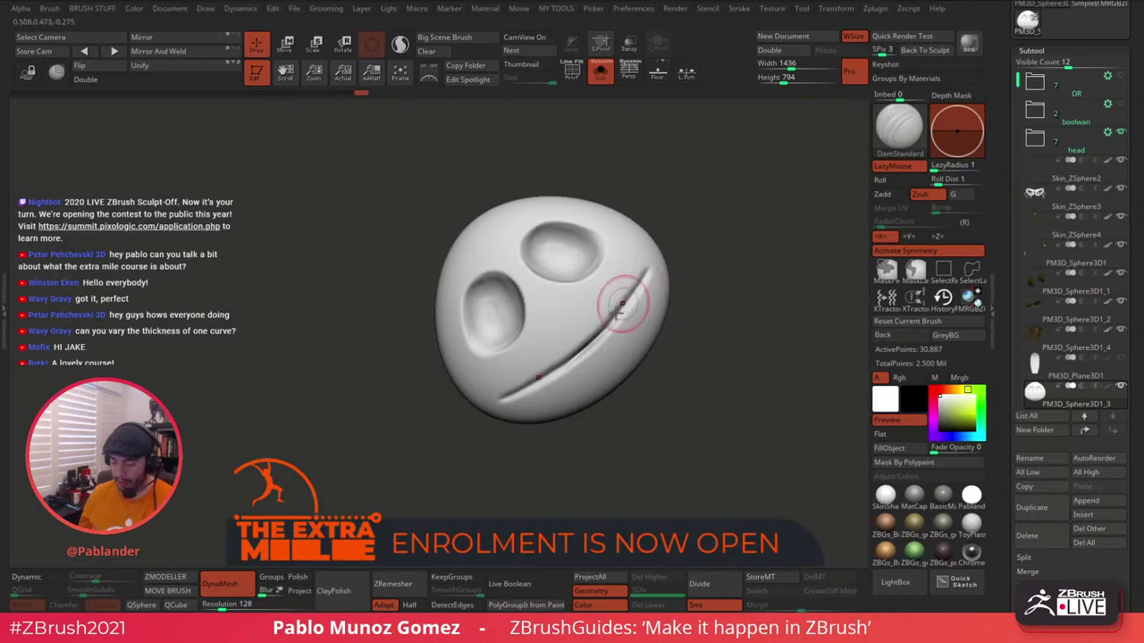
left_click_drag(702, 239, 707, 251, "shift")
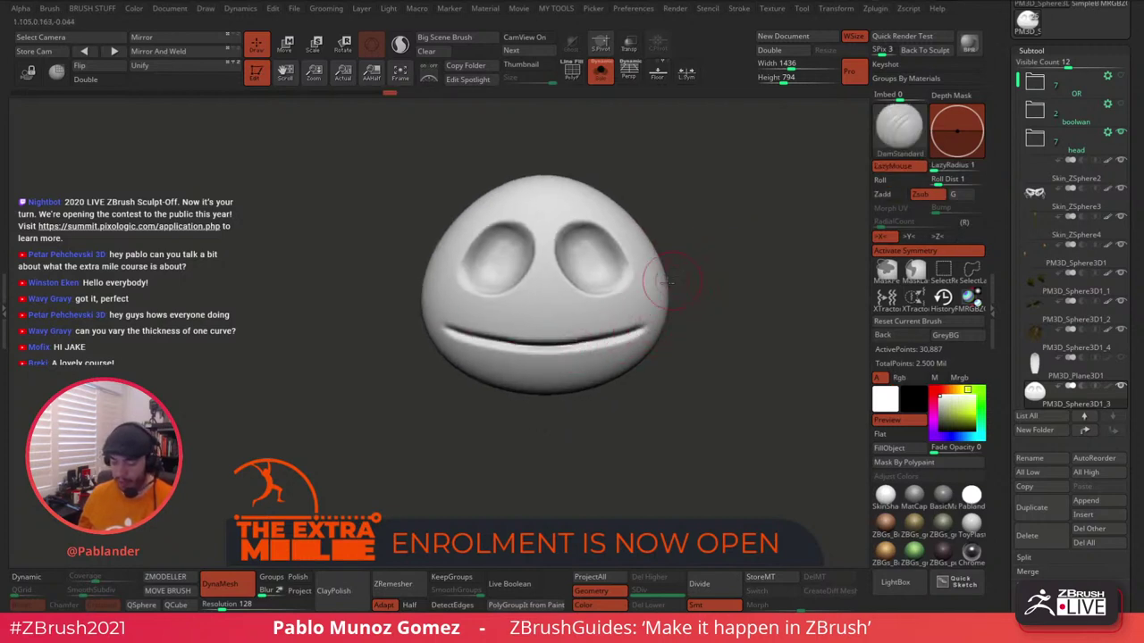
mouse_move(648, 248)
left_mouse_down()
mouse_move(724, 309)
mouse_move(710, 315)
left_mouse_up()
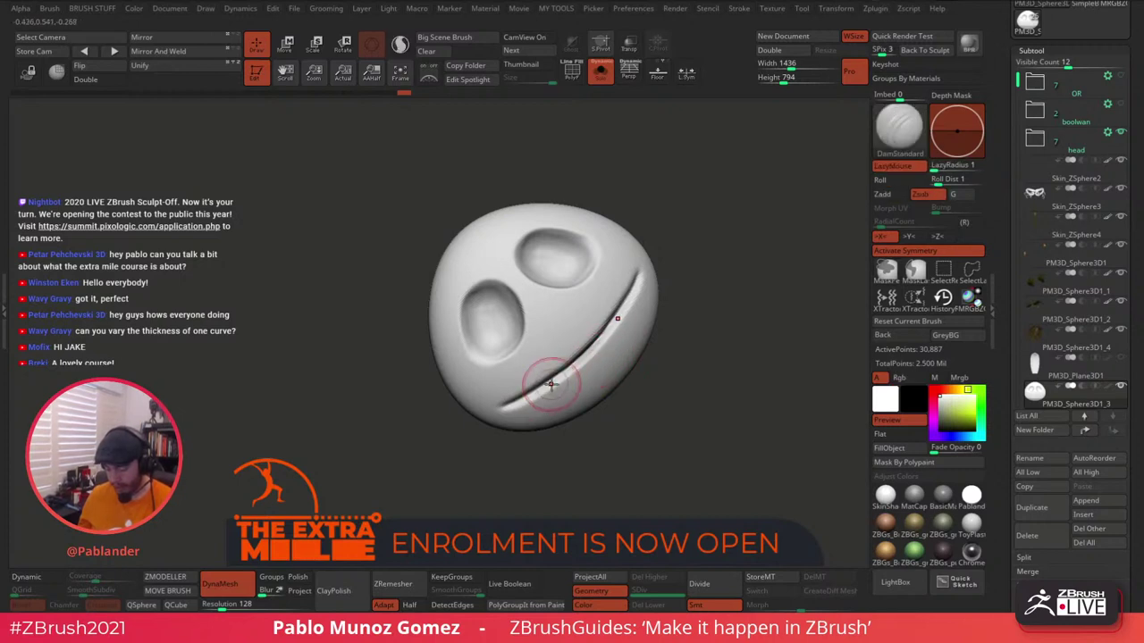
key("ctrl+z")
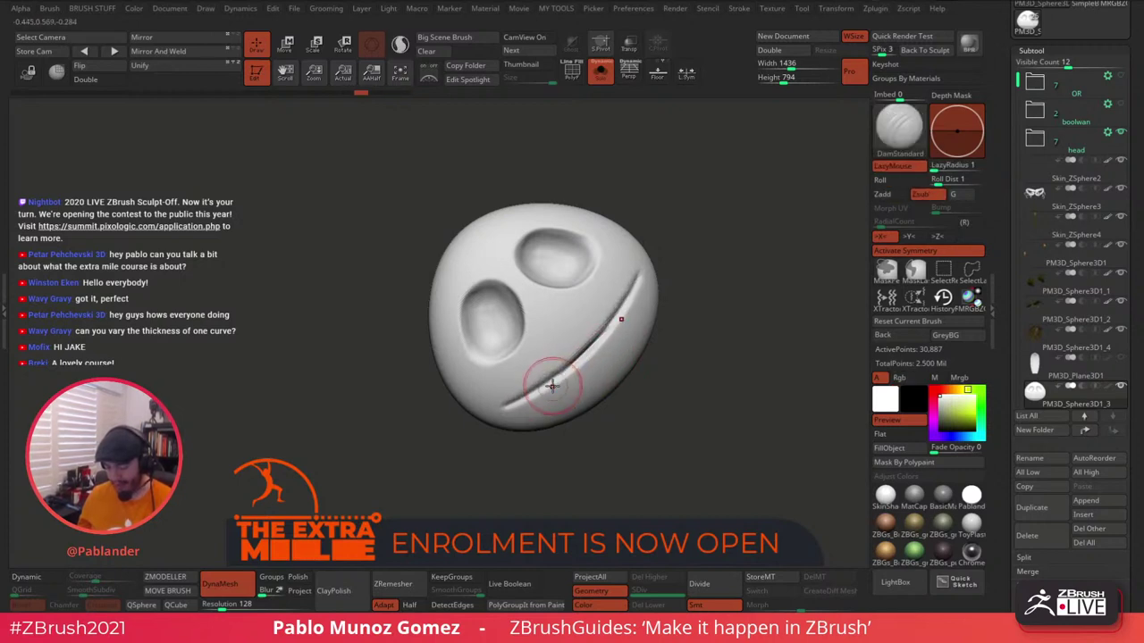
key("ctrl+z")
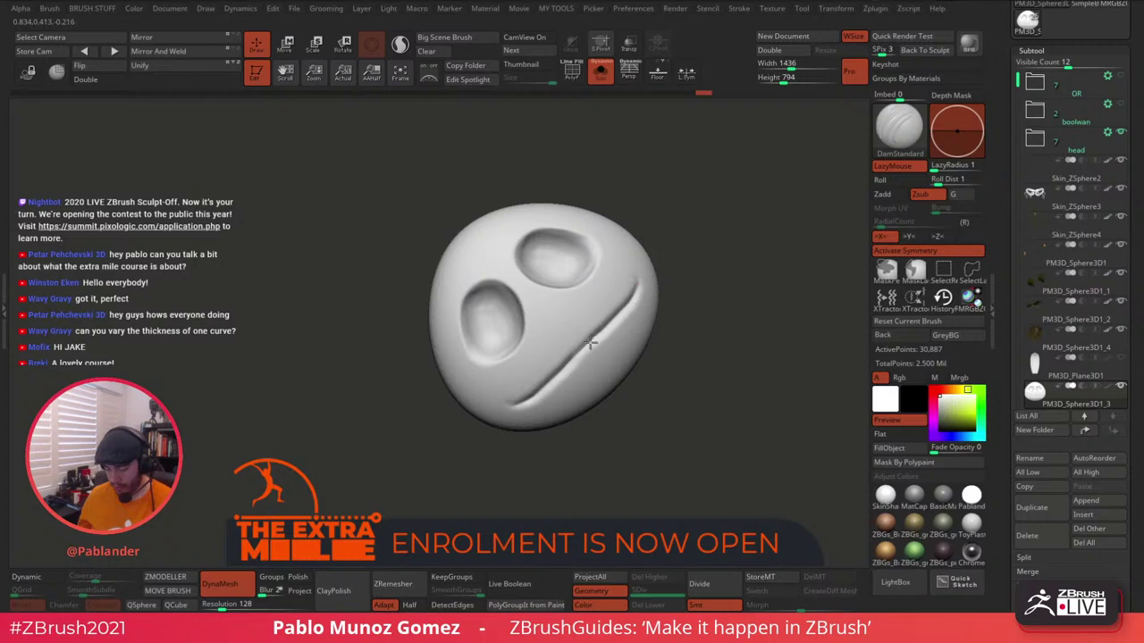
Cut a deep, nearly straight mouth line below the eye sockets and add short creases at its corners.
left_click_drag(551, 381, 637, 288)
left_click_drag(668, 300, 691, 298)
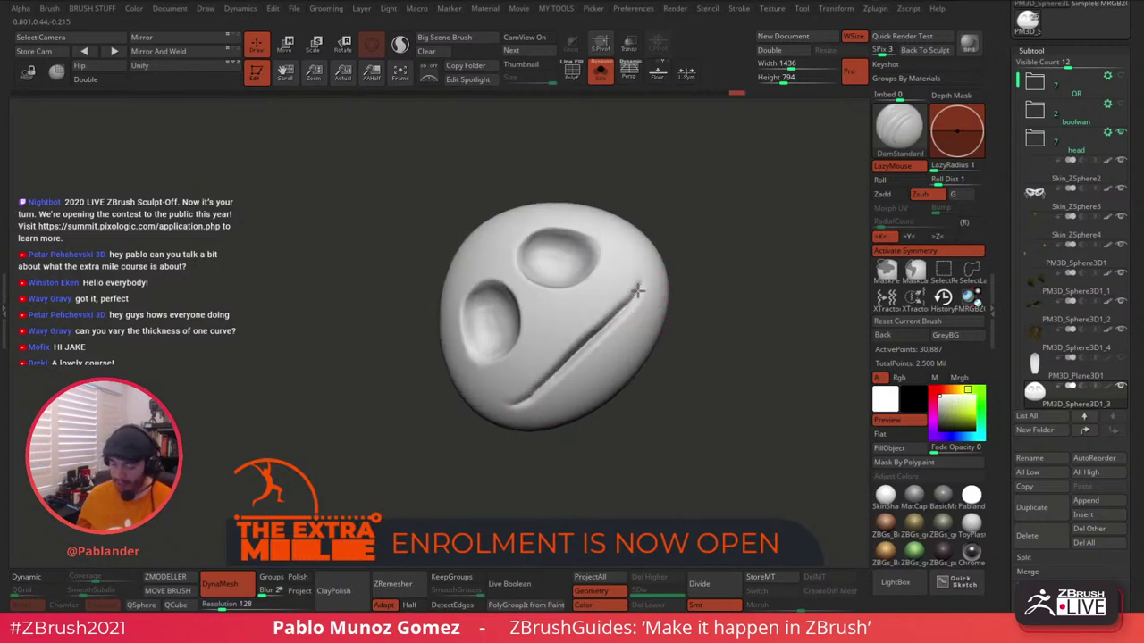
left_click_drag(559, 367, 637, 288)
left_click_drag(636, 290, 597, 327)
mouse_move(688, 303)
left_mouse_down()
mouse_move(712, 284)
mouse_move(693, 324)
left_mouse_up()
left_click_drag(611, 345, 640, 333)
left_click_drag(672, 292, 657, 302)
left_click_drag(612, 340, 630, 340)
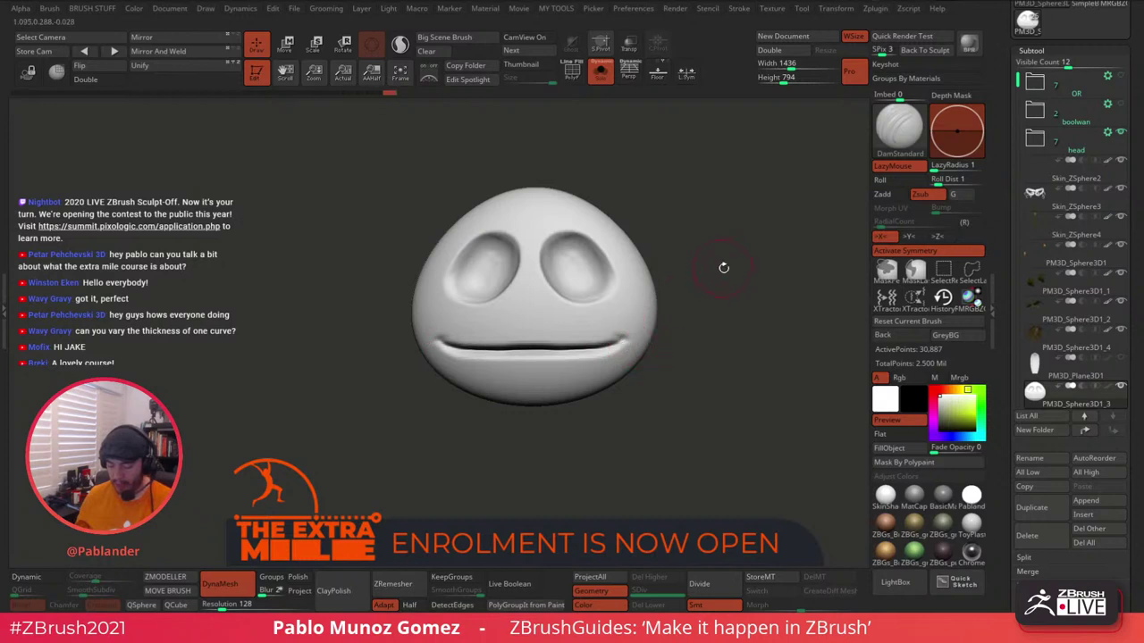
Carve two small nostrils above the mouth with DamStandard and adjust the nose and upper lip with the Move brush.
left_click_drag(724, 267, 613, 248)
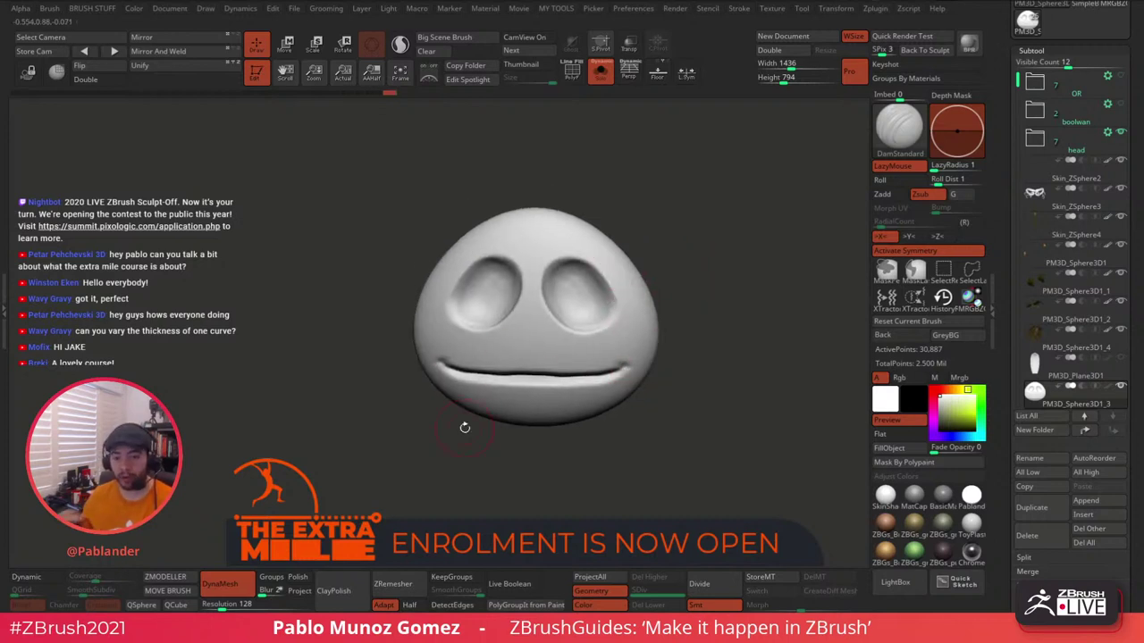
left_click_drag(465, 428, 671, 289)
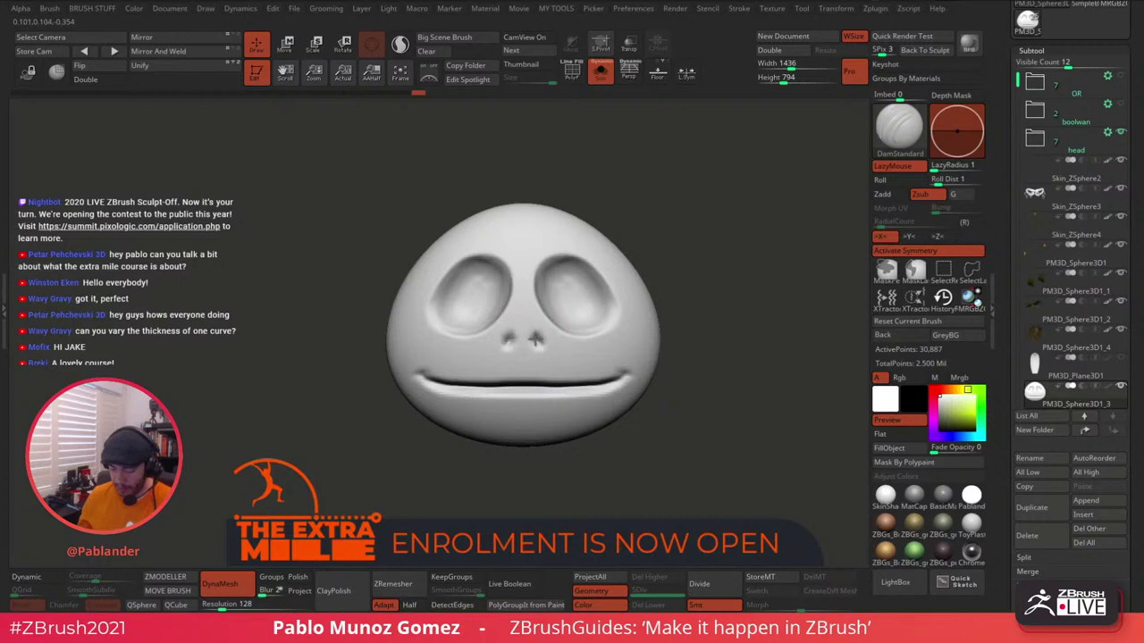
key("b")
key("m")
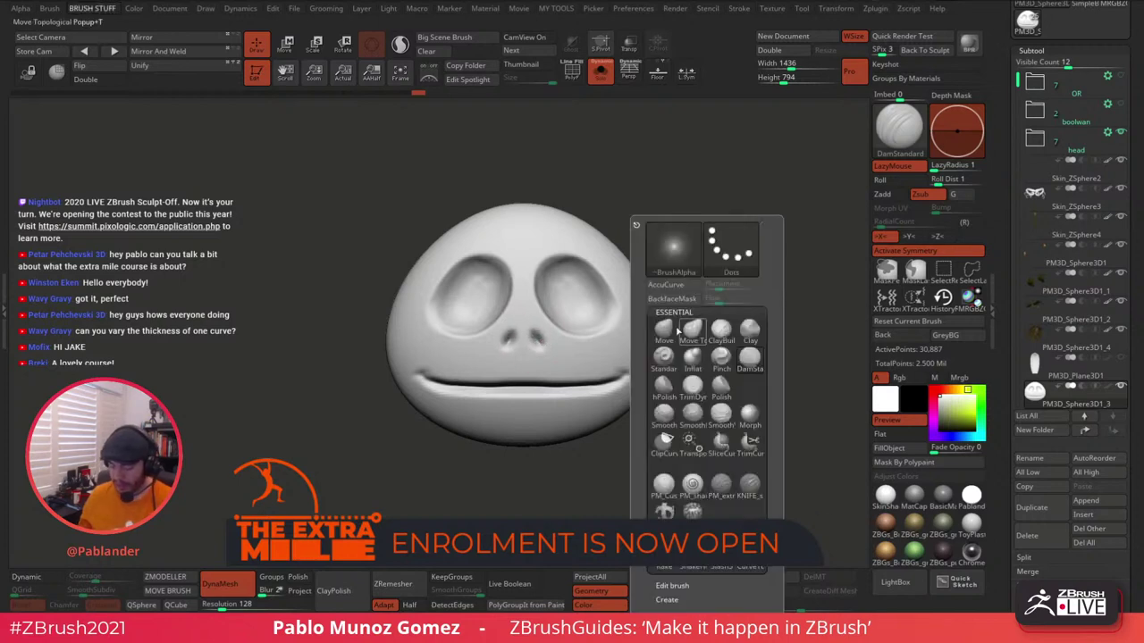
key("v")
mouse_move(534, 331)
left_mouse_down()
mouse_move(546, 320)
mouse_move(556, 381)
mouse_move(579, 374)
mouse_move(546, 376)
left_mouse_up()
Smooth the cheeks near the mouth corners and reshape the upper lip with the Move brush from a three-quarter view.
key("space")
left_click_drag(617, 358, 631, 355, "shift")
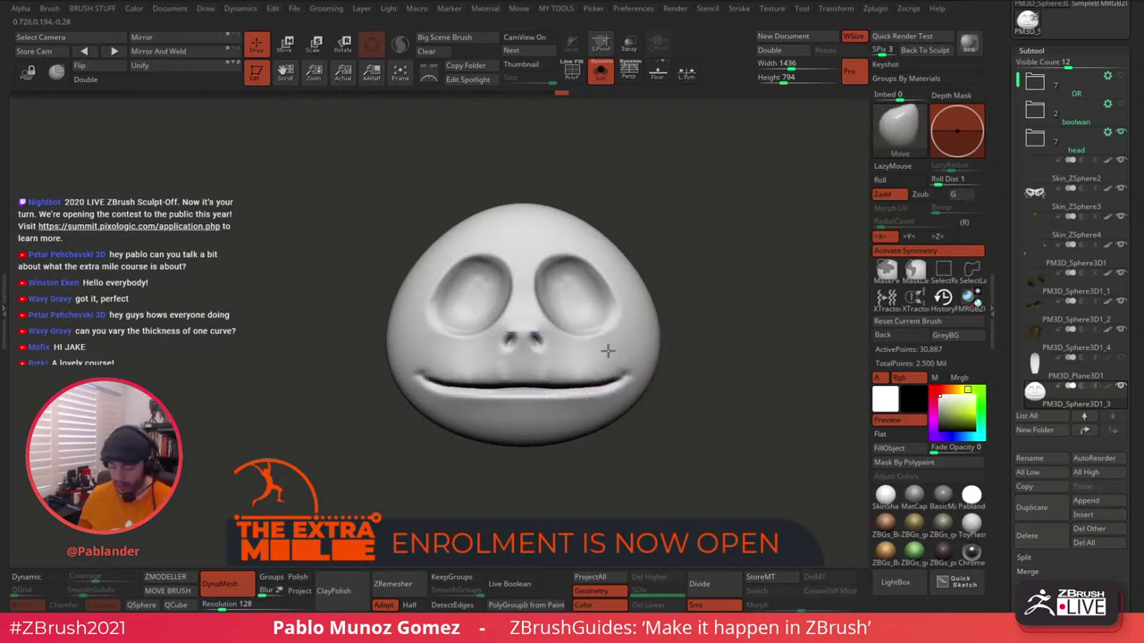
right_click_drag(607, 352, 581, 352)
left_click_drag(577, 359, 546, 374)
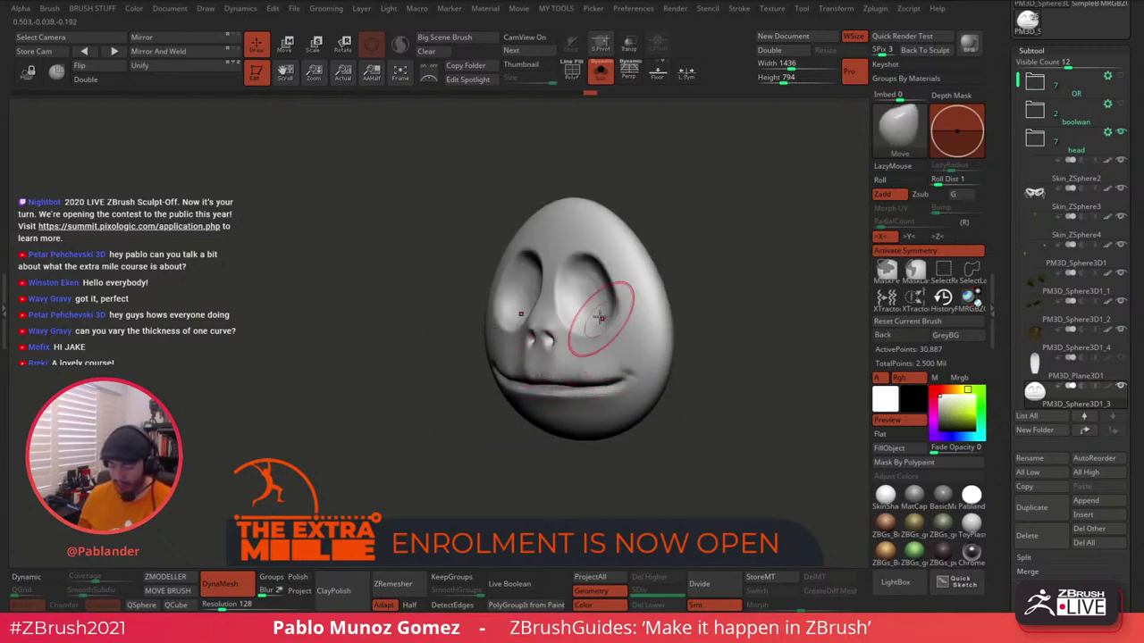
mouse_move(597, 288)
right_mouse_down()
mouse_move(585, 307)
mouse_move(657, 286)
right_mouse_up()
Build up mirrored brow ridges arching over the eye sockets with the Clay brush.
key("b")
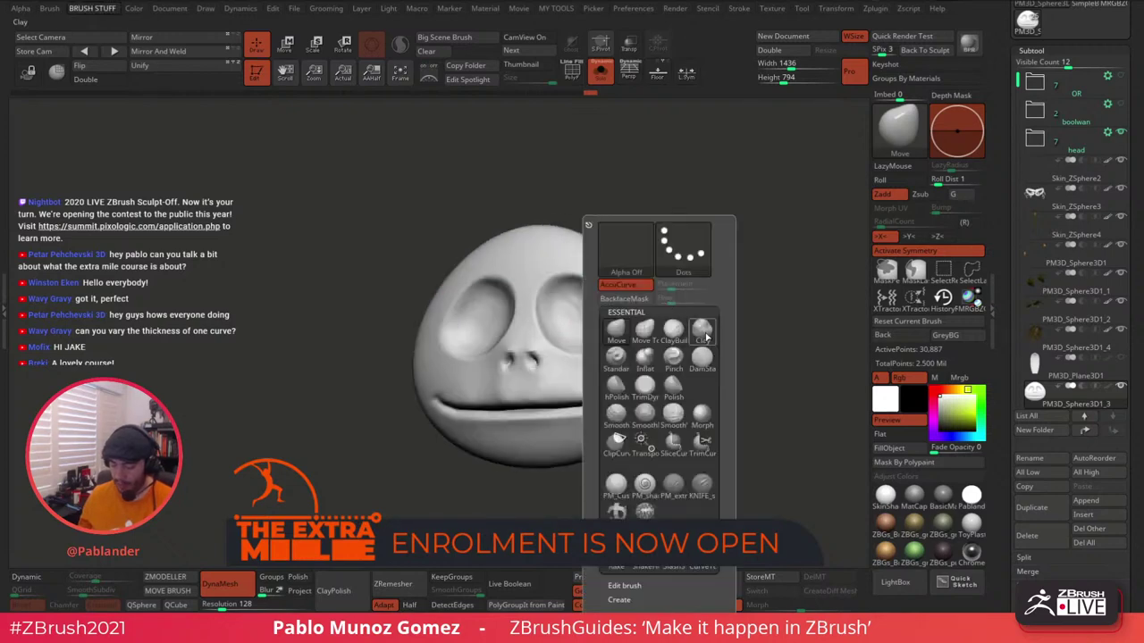
left_click(706, 337)
key("b")
key("space")
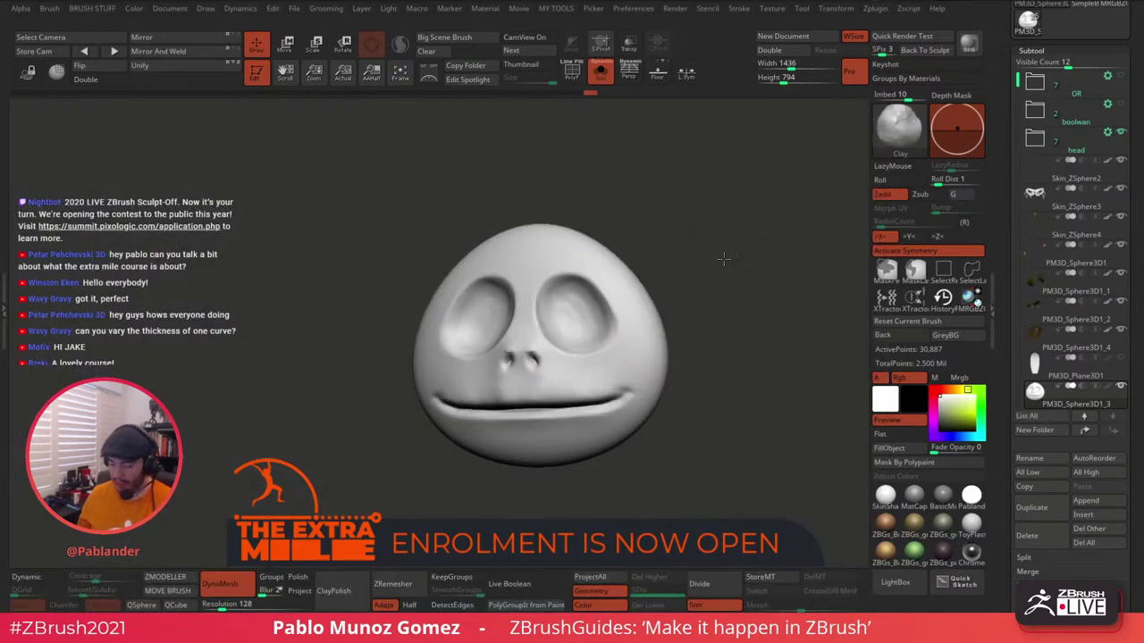
mouse_move(723, 259)
right_mouse_down()
mouse_move(679, 339)
mouse_move(678, 261)
right_mouse_up()
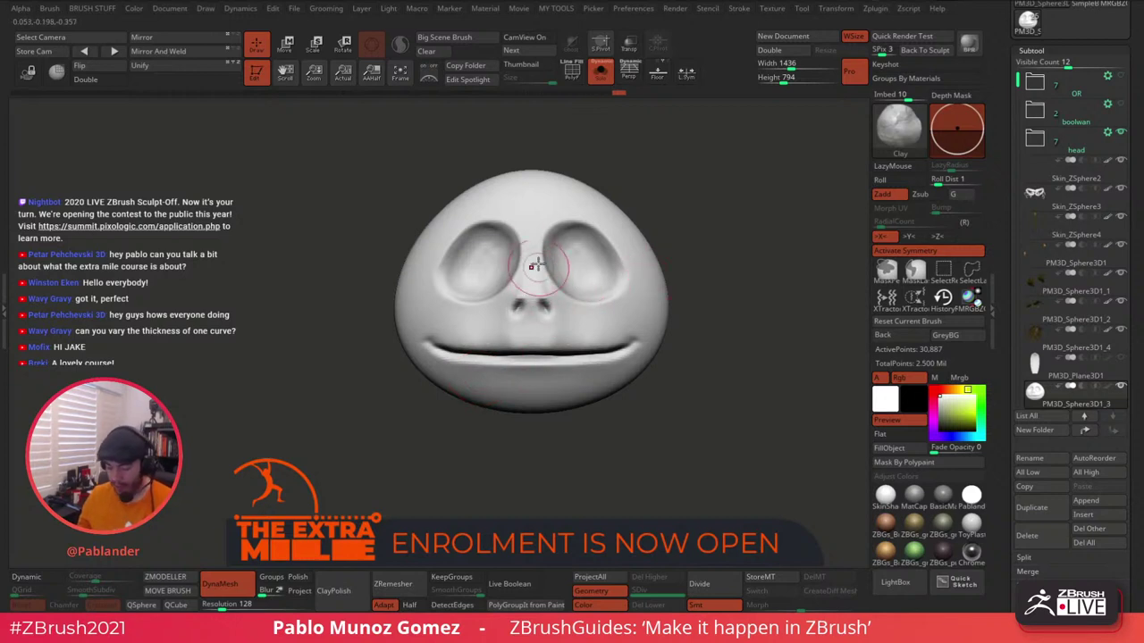
mouse_move(544, 247)
left_mouse_down()
mouse_move(575, 211)
mouse_move(587, 243)
mouse_move(584, 217)
mouse_move(552, 220)
mouse_move(536, 250)
mouse_move(574, 223)
mouse_move(587, 248)
mouse_move(611, 238)
left_mouse_up()
key("space")
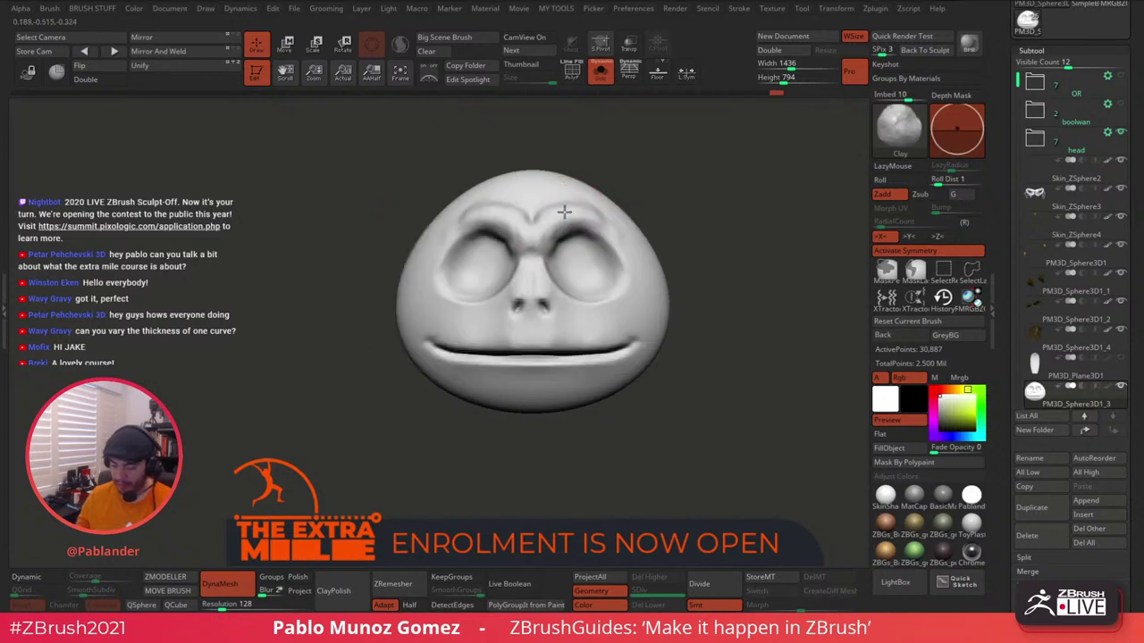
Adjust the outer brows above the eye sockets with the Move brush and smooth the inner brow area.
key("b")
key("m")
key("v")
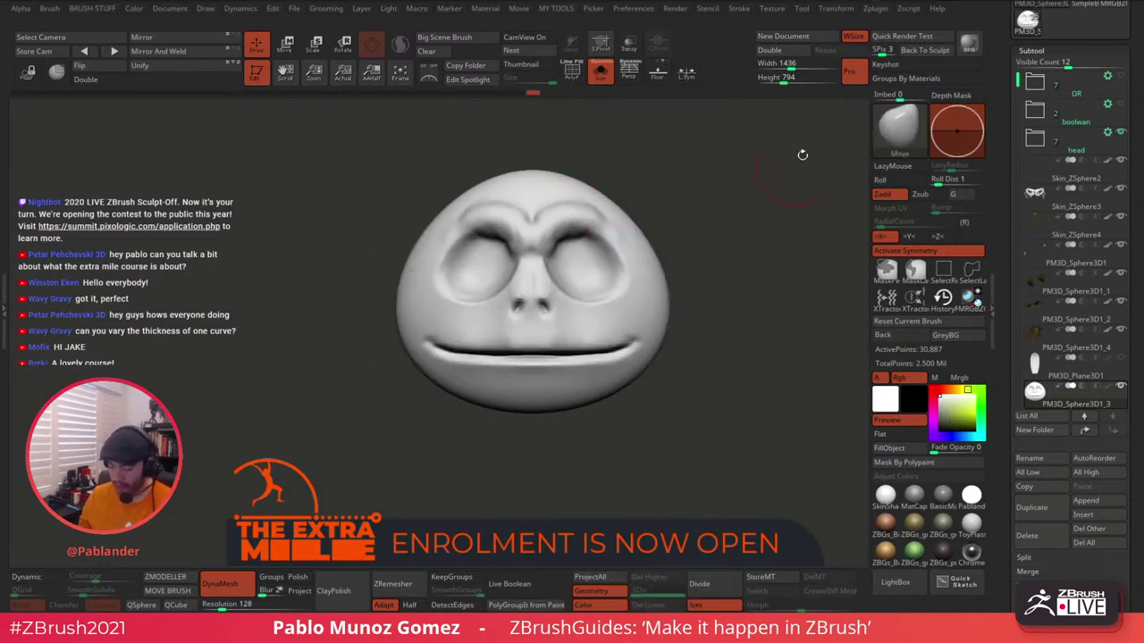
left_click_drag(701, 215, 695, 227, "alt")
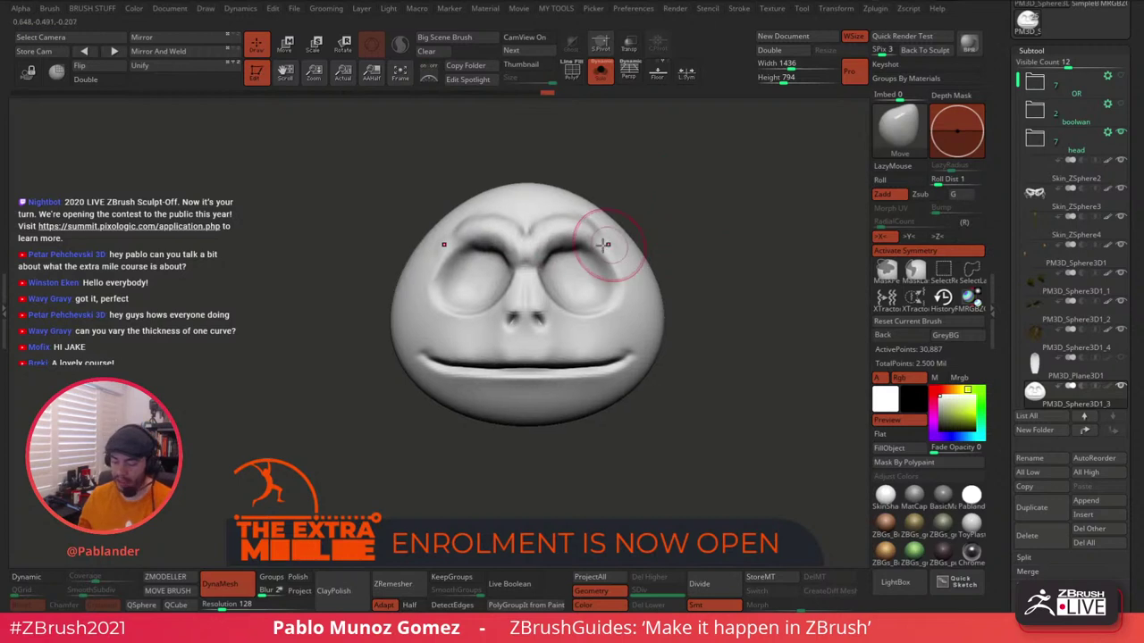
mouse_move(539, 257)
left_mouse_down("shift")
mouse_move(563, 227)
mouse_move(529, 265)
left_mouse_up("shift")
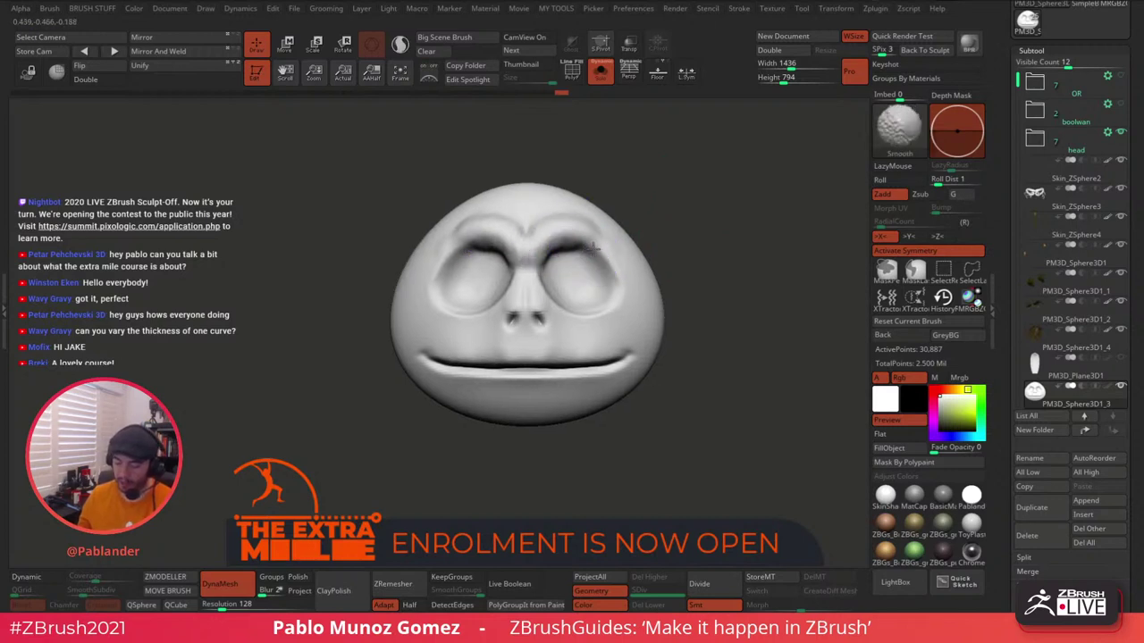
Build up the upper lip, cheeks and chin around the mouth with mirrored Clay brush strokes.
key("b")
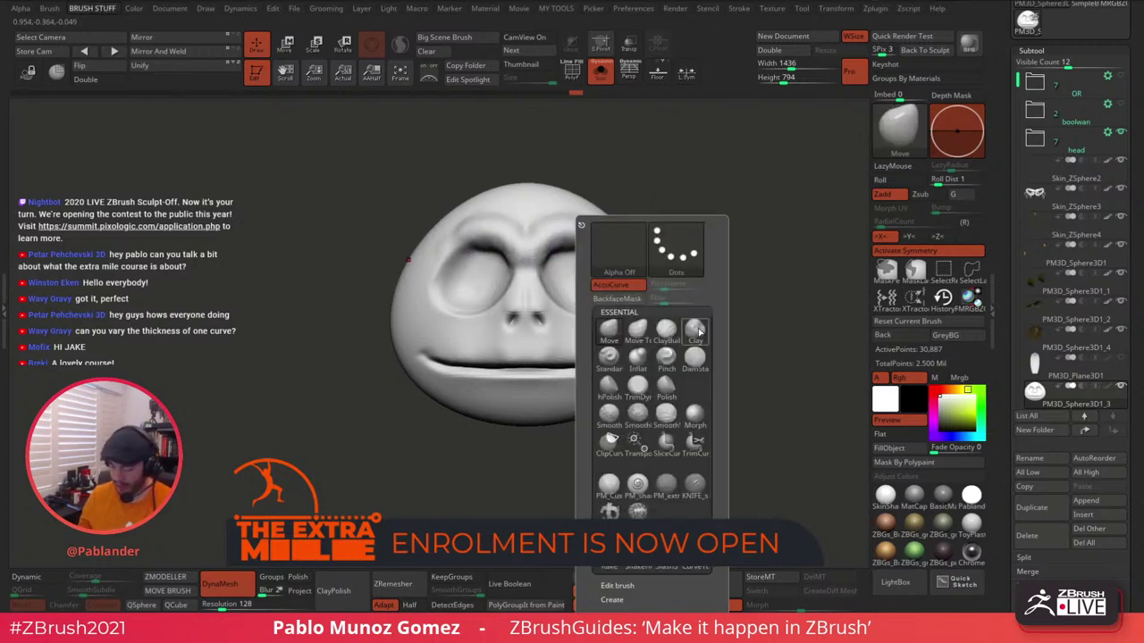
key("c")
key("l")
mouse_move(530, 298)
left_mouse_down()
mouse_move(530, 284)
mouse_move(561, 355)
mouse_move(582, 327)
mouse_move(613, 317)
mouse_move(567, 354)
mouse_move(530, 361)
left_mouse_up()
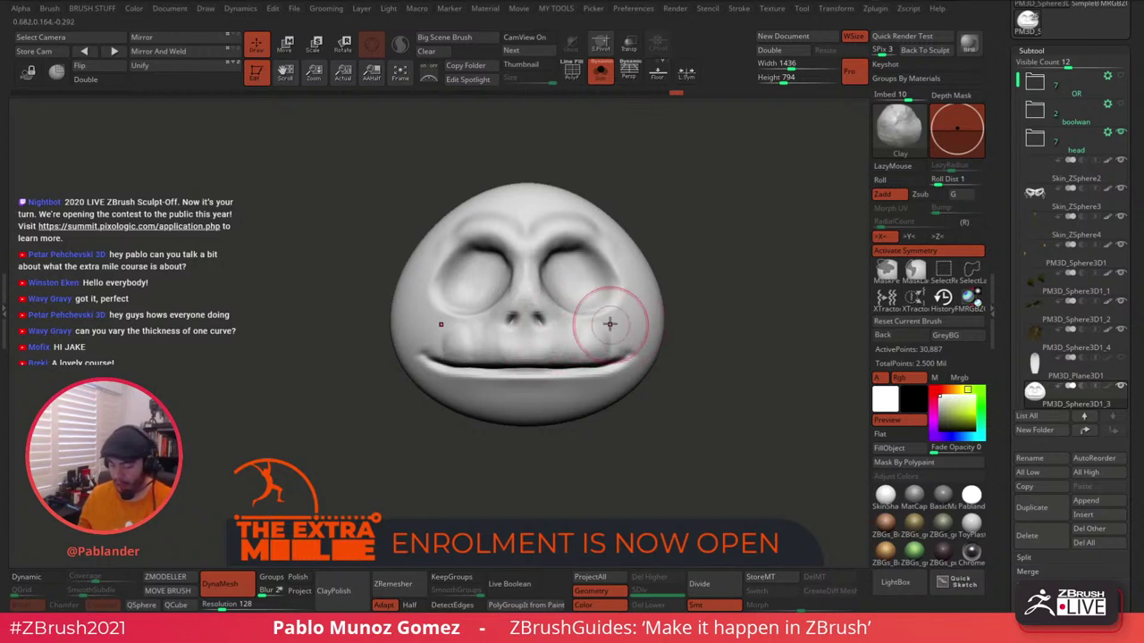
mouse_move(610, 325)
left_mouse_down()
mouse_move(622, 351)
mouse_move(636, 340)
mouse_move(638, 352)
mouse_move(587, 321)
mouse_move(620, 320)
left_mouse_up()
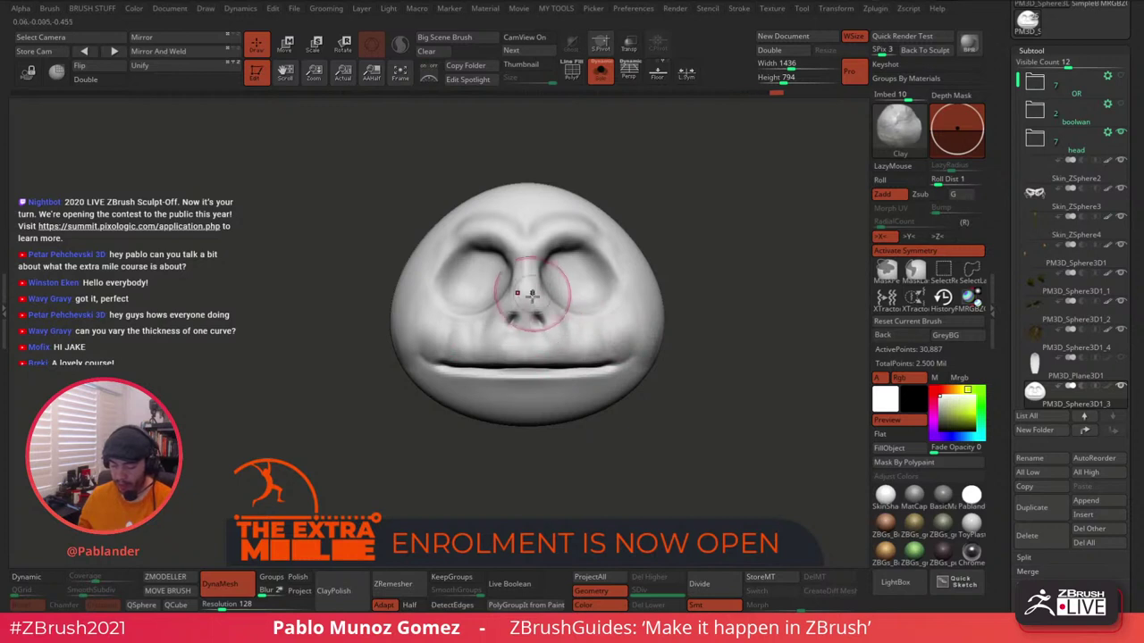
mouse_move(675, 318)
left_mouse_down()
mouse_move(727, 345)
mouse_move(598, 308)
mouse_move(566, 332)
mouse_move(591, 316)
mouse_move(611, 322)
mouse_move(622, 290)
left_mouse_up()
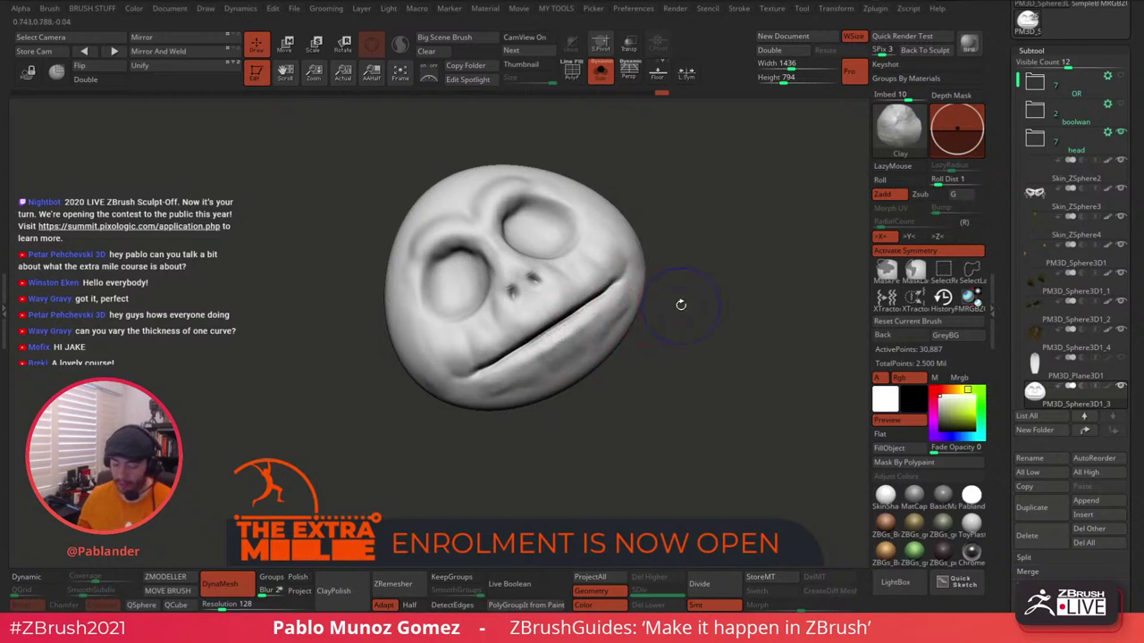
mouse_move(680, 304)
left_mouse_down()
mouse_move(685, 276)
mouse_move(661, 299)
left_mouse_up()
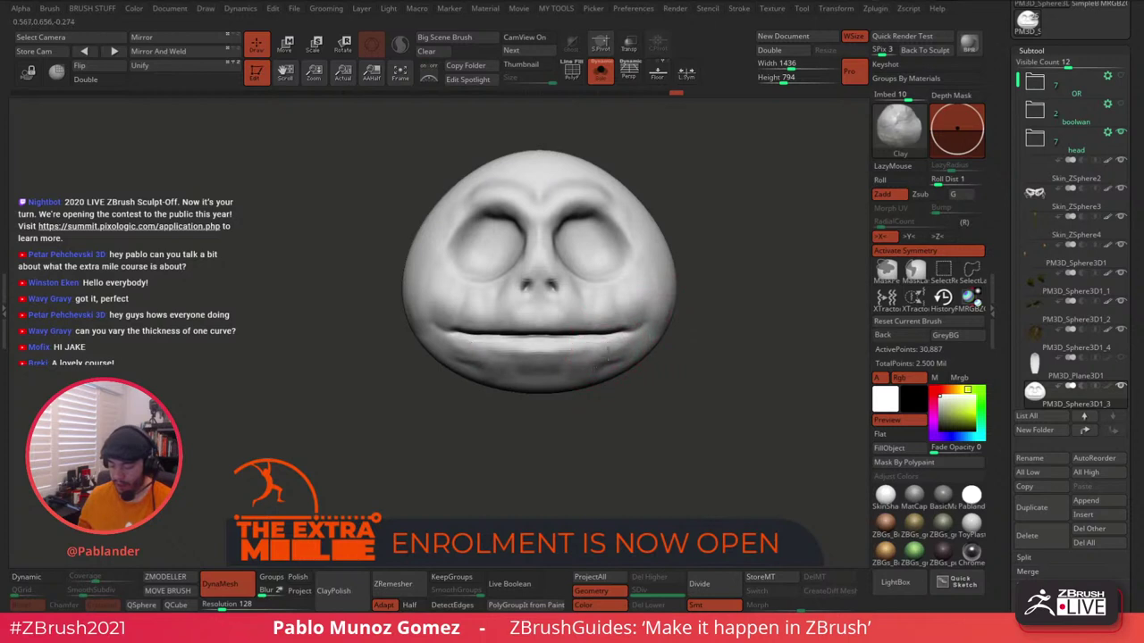
Smooth the mouth corners and add Clay volume to the cheeks just beyond them.
key("shift")
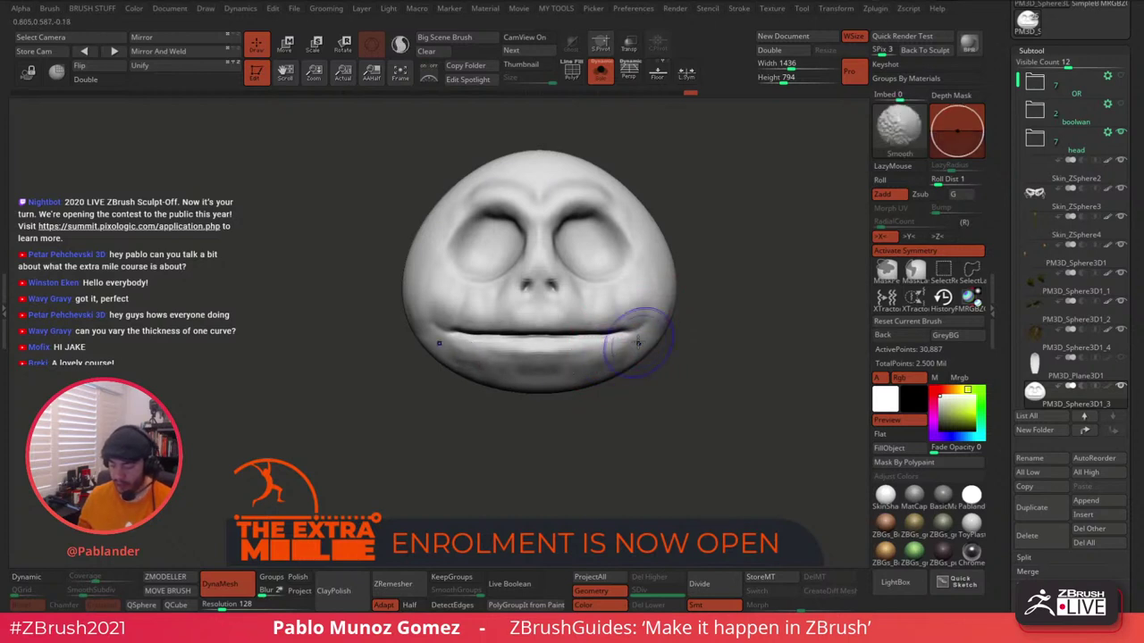
left_click_drag(638, 342, 636, 343, "shift")
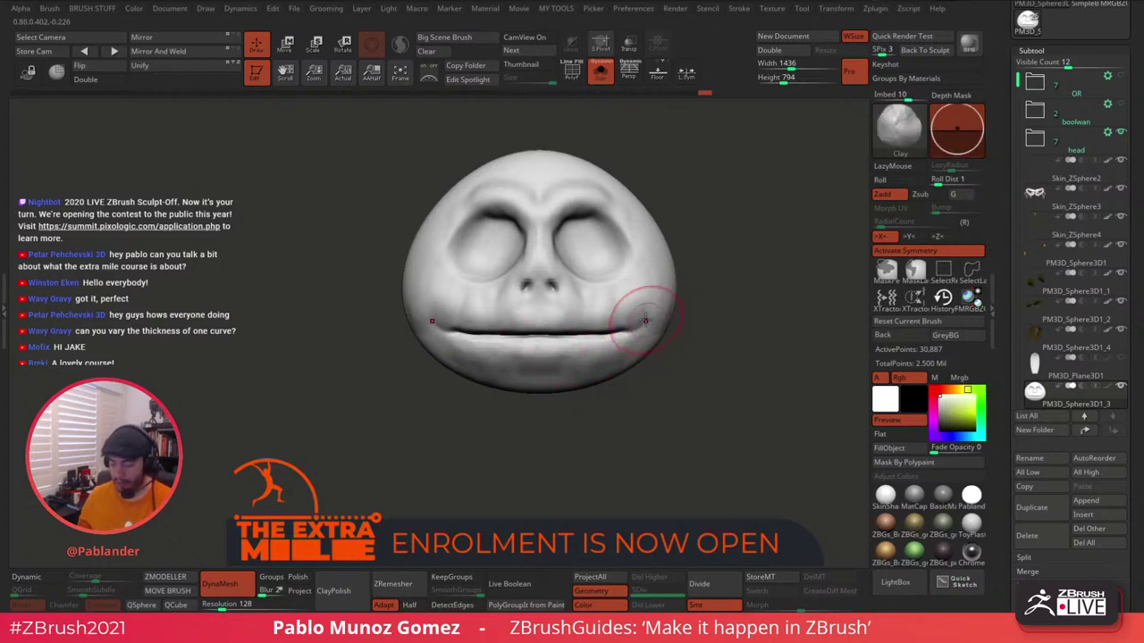
left_click_drag(683, 306, 691, 311)
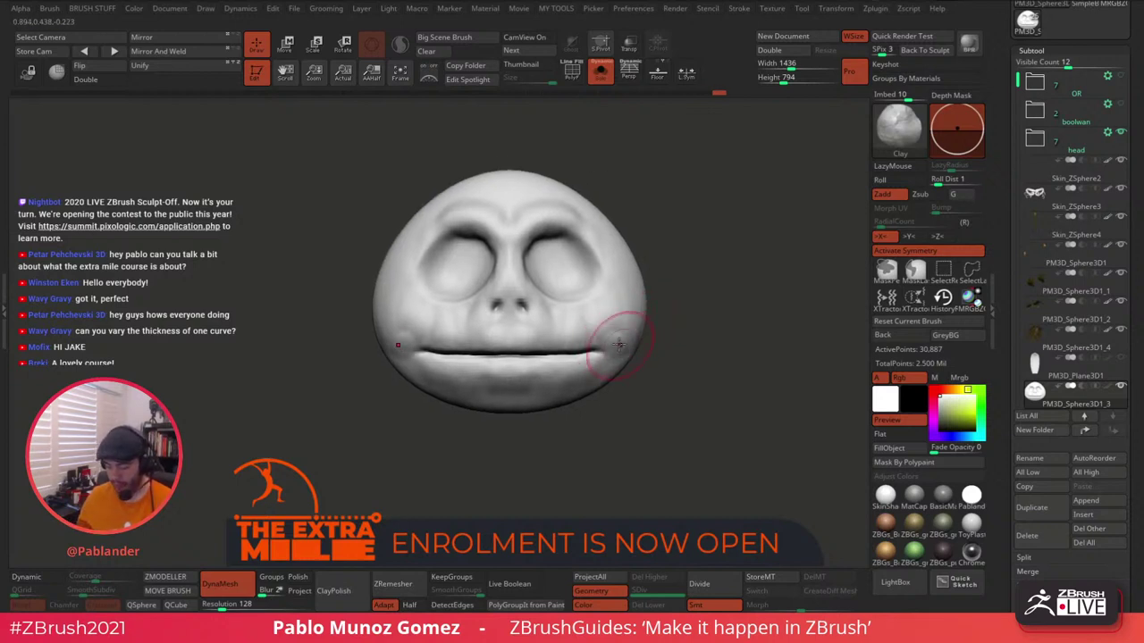
left_click_drag(661, 290, 665, 287)
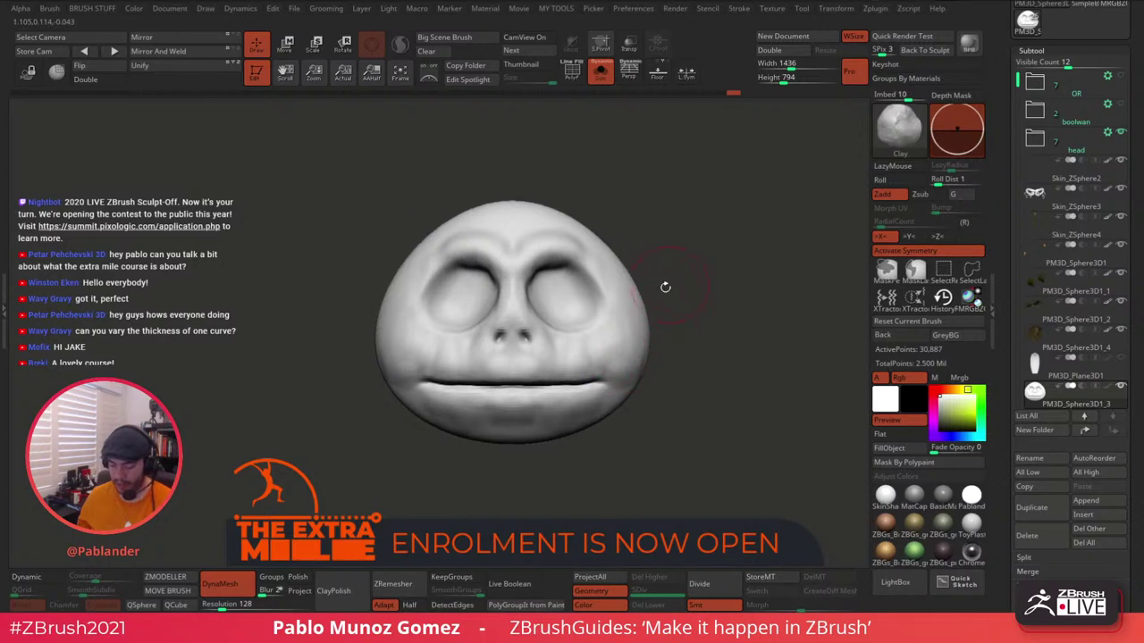
Sculpt short vertical ridges along the upper and lower lips with a smaller Clay brush.
key("space")
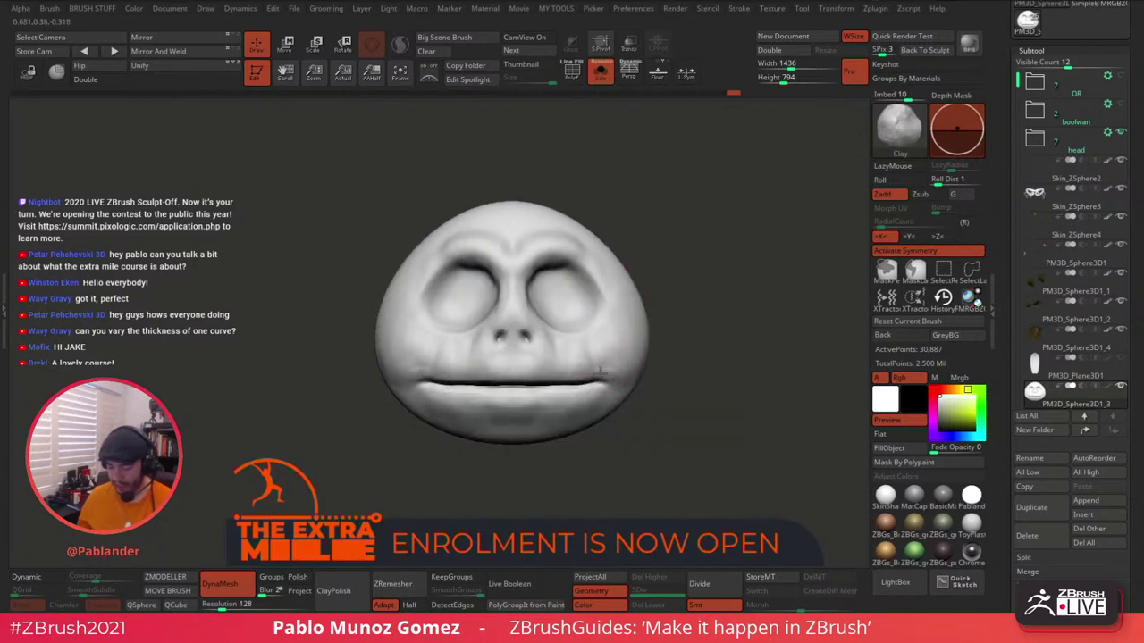
mouse_move(601, 378)
left_mouse_down()
mouse_move(568, 361)
mouse_move(541, 384)
mouse_move(542, 354)
left_mouse_up()
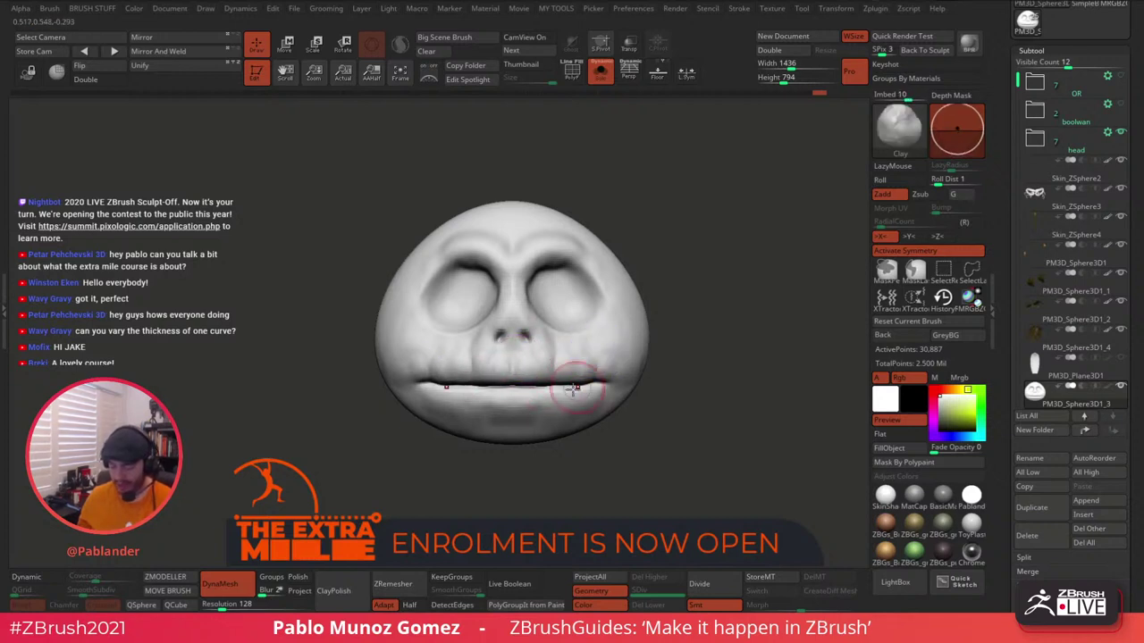
mouse_move(571, 392)
left_mouse_down()
mouse_move(543, 392)
mouse_move(583, 393)
mouse_move(543, 396)
mouse_move(559, 409)
mouse_move(625, 379)
left_mouse_up()
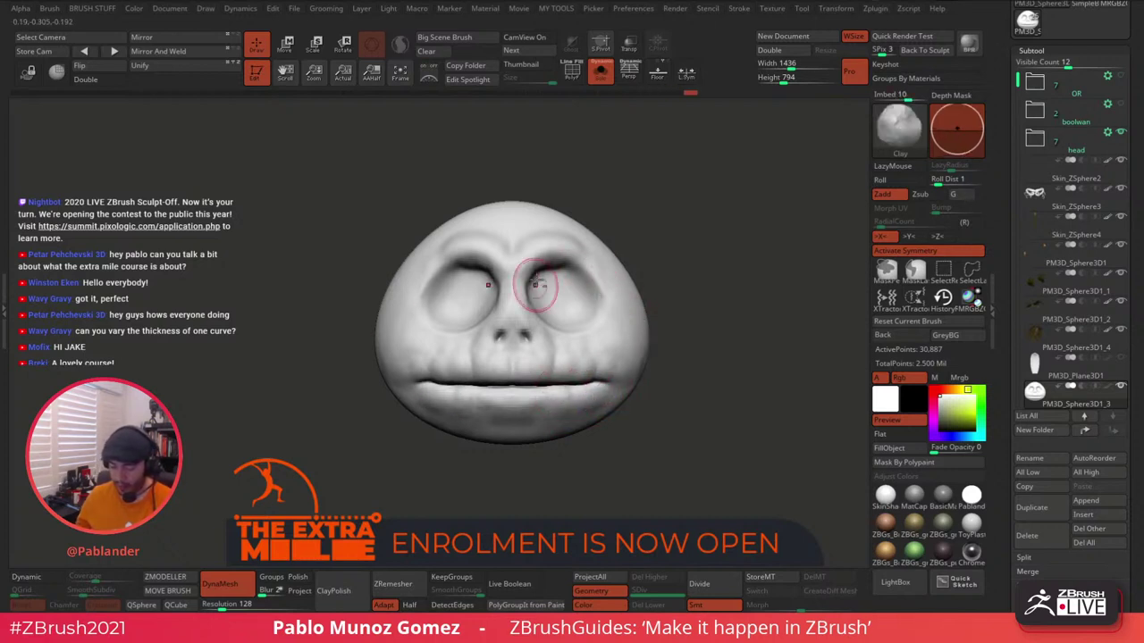
Build up the sides of the nose bridge with the Clay brush, from the inner eye sockets to the nostrils.
left_click_drag(536, 287, 529, 279)
right_click_drag(534, 291, 531, 296)
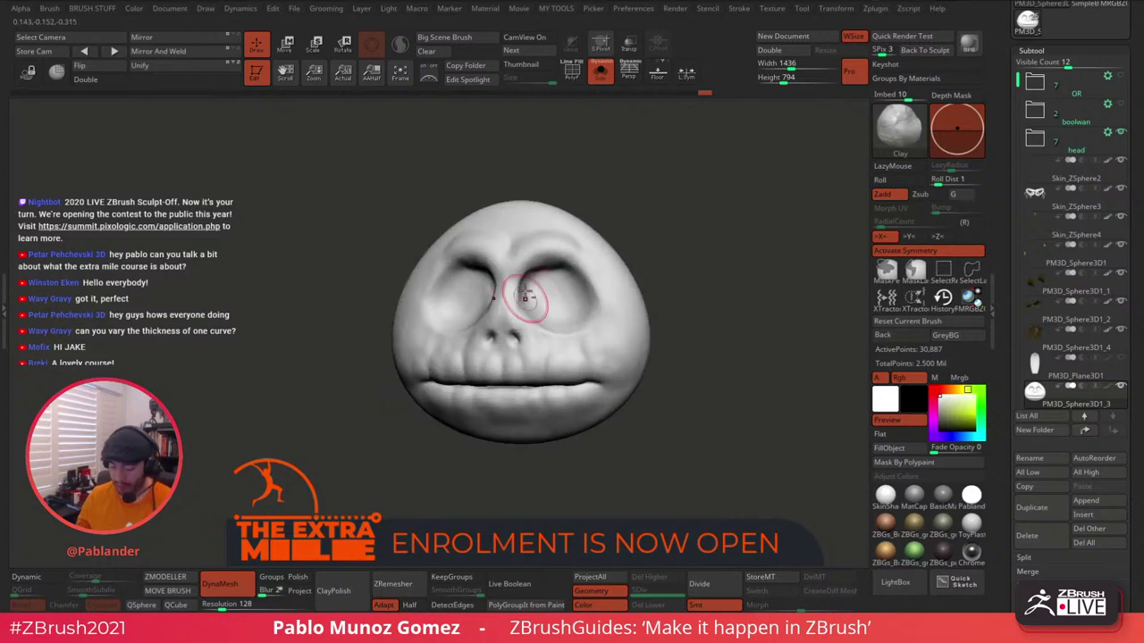
mouse_move(531, 301)
left_mouse_down()
mouse_move(539, 288)
mouse_move(502, 345)
left_mouse_up()
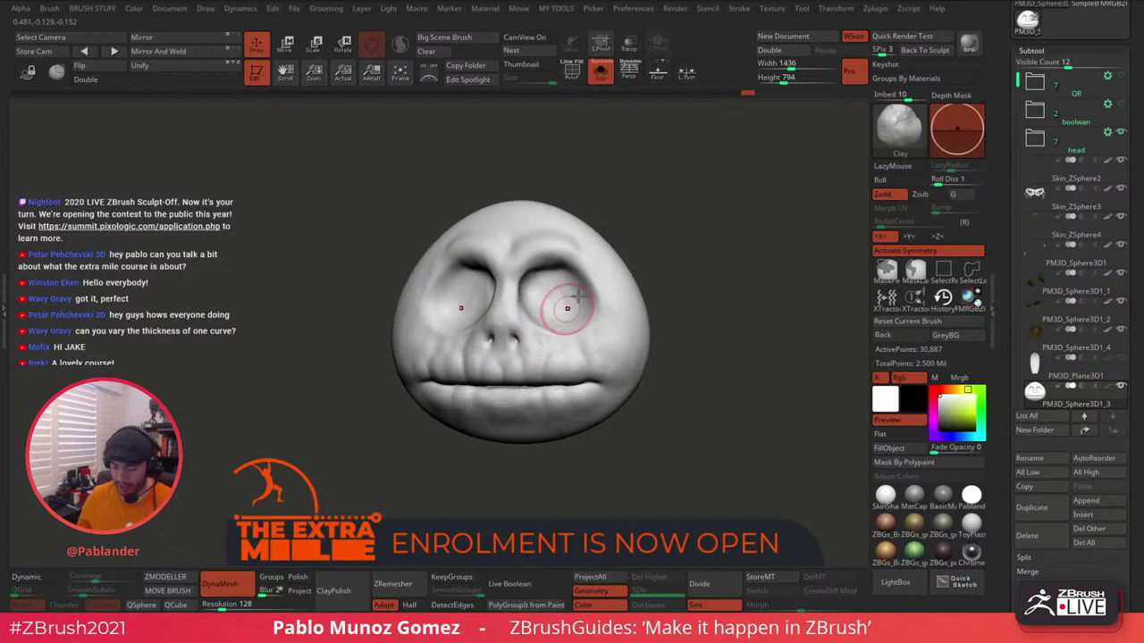
Reshape the outer socket edges, nose tip and upper lip profile with the Move brush from front and side views.
key("space")
left_click(638, 329)
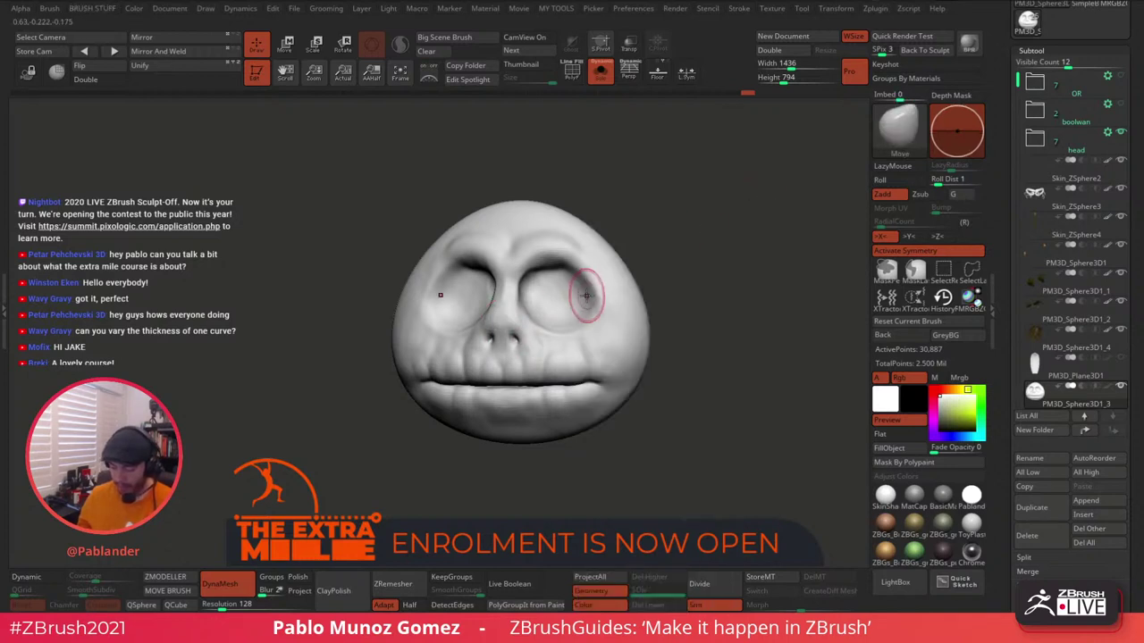
key("space")
left_click_drag(586, 296, 590, 295)
right_click_drag(600, 288, 626, 291)
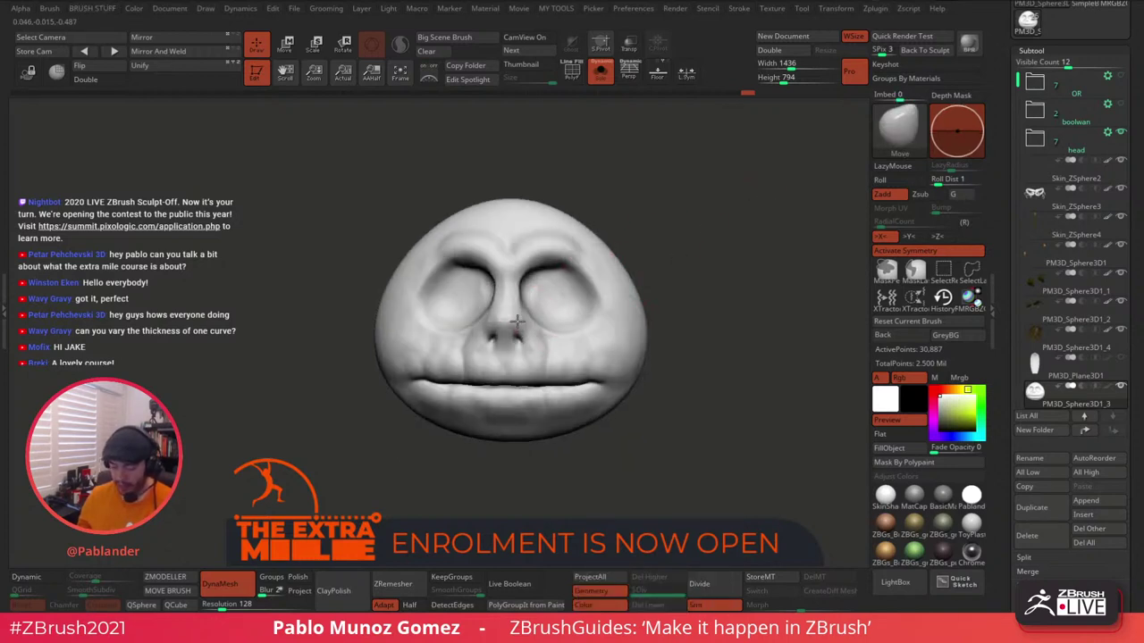
right_click_drag(525, 323, 593, 308)
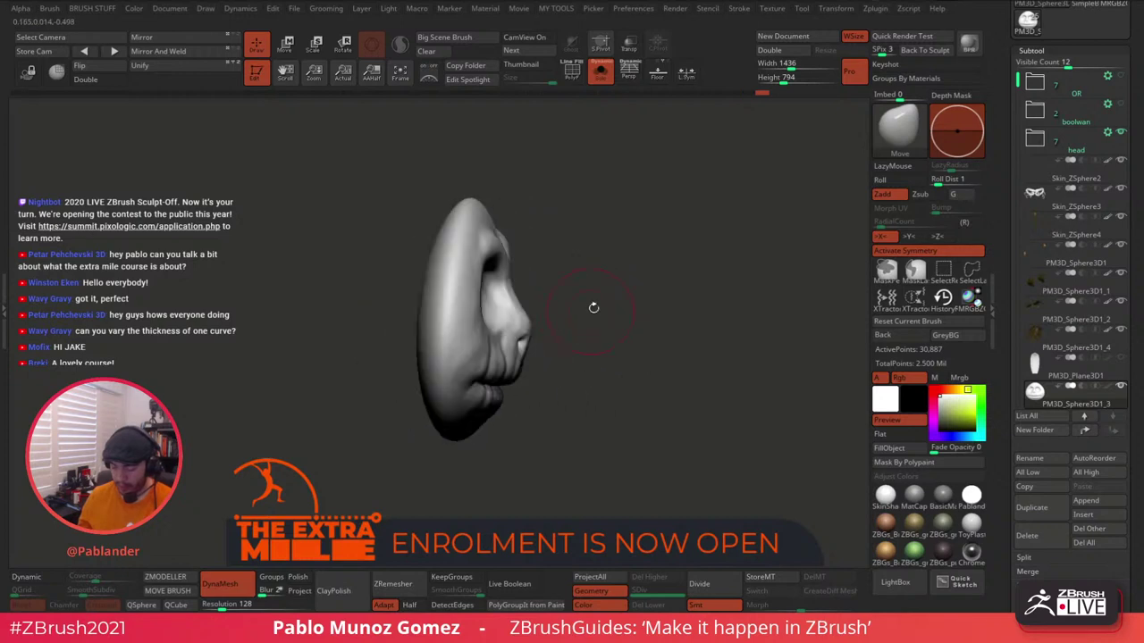
key("space")
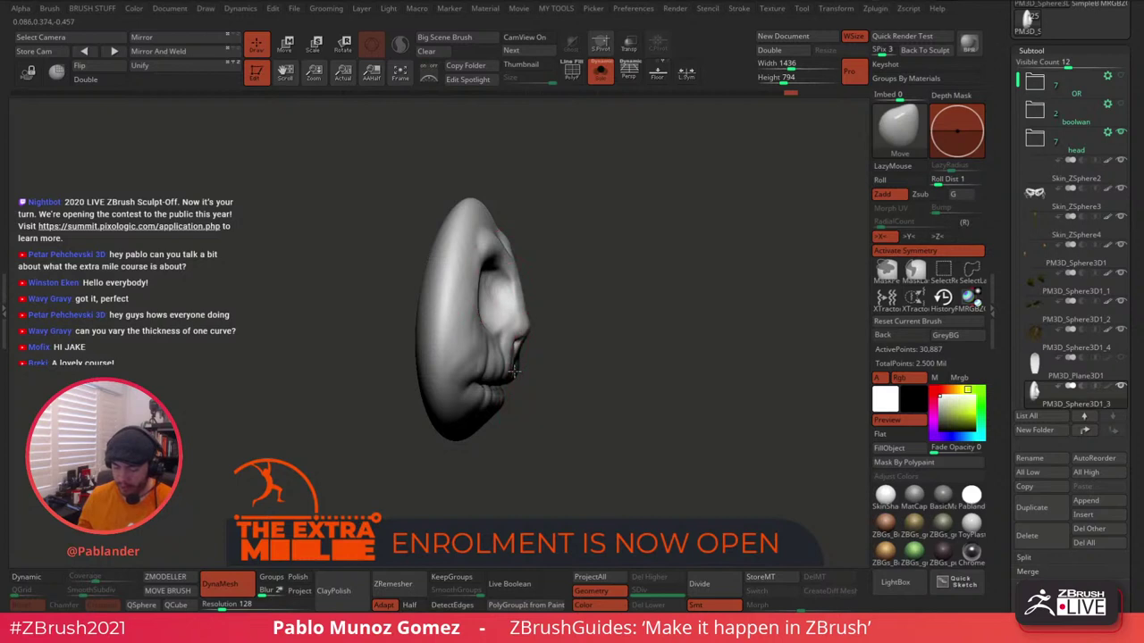
mouse_move(501, 366)
right_mouse_down()
mouse_move(514, 356)
mouse_move(428, 339)
right_mouse_up()
mouse_move(705, 302)
right_mouse_down()
mouse_move(643, 268)
mouse_move(683, 252)
right_mouse_up()
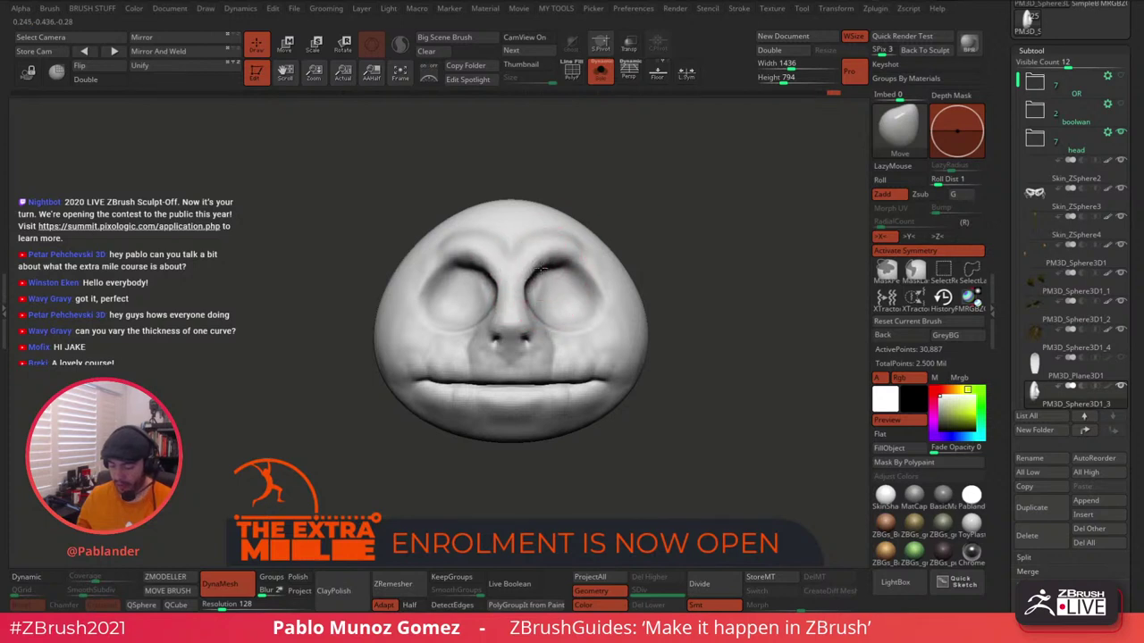
Reshape the brow ridge and nose bridge with a larger Move brush and smooth the bridge in profile.
left_click_drag(580, 264, 578, 258)
right_click(516, 327)
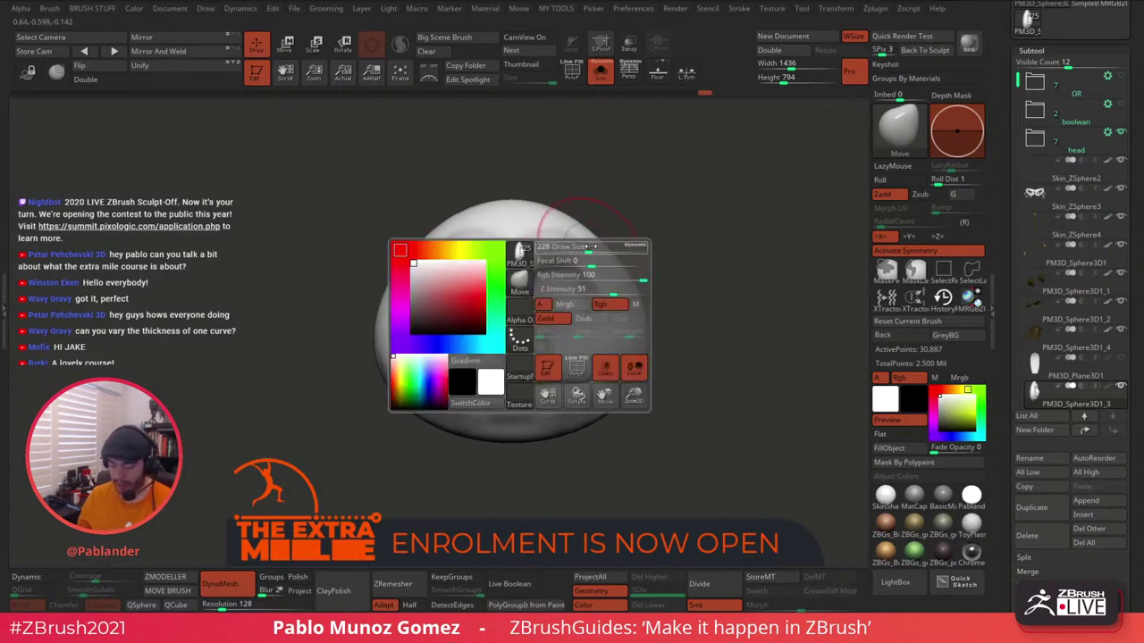
right_click_drag(515, 327, 442, 321)
right_click_drag(542, 268, 476, 274)
right_click(540, 273)
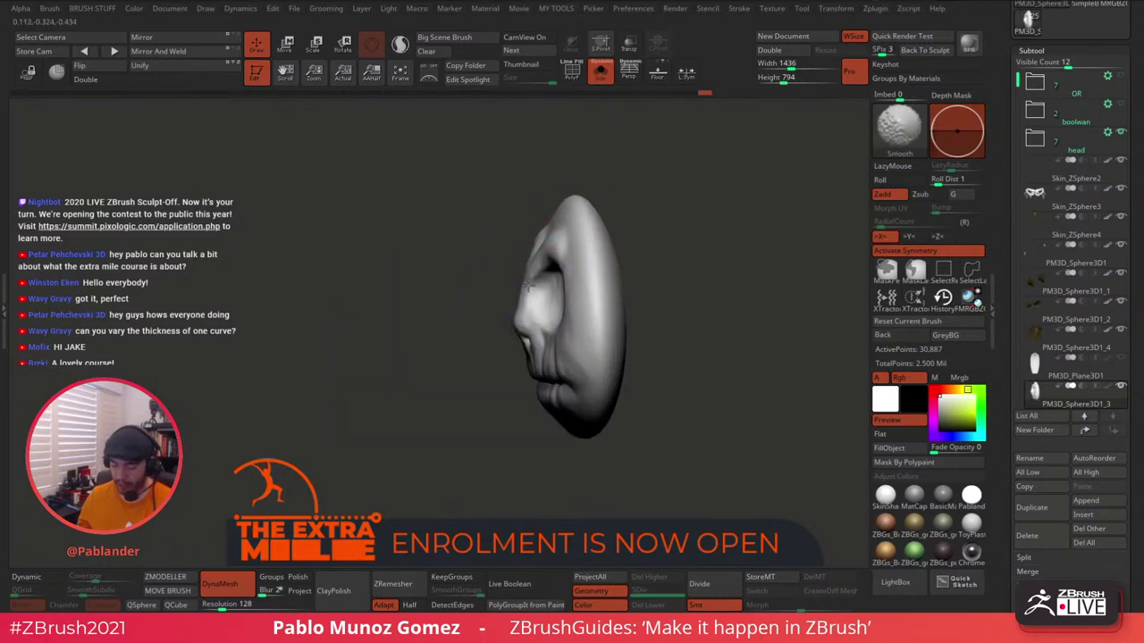
left_click_drag(544, 259, 533, 240)
left_click_drag(658, 231, 580, 269)
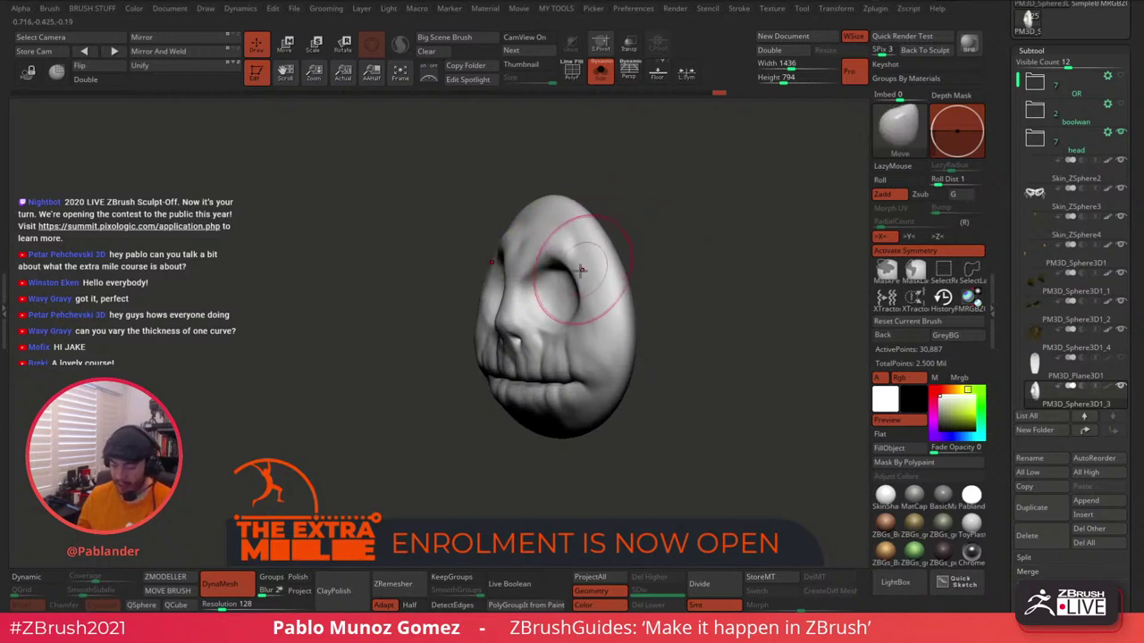
Refine the brow between the sockets and pull the outer upper socket rims up with the Move brush.
right_click(525, 275)
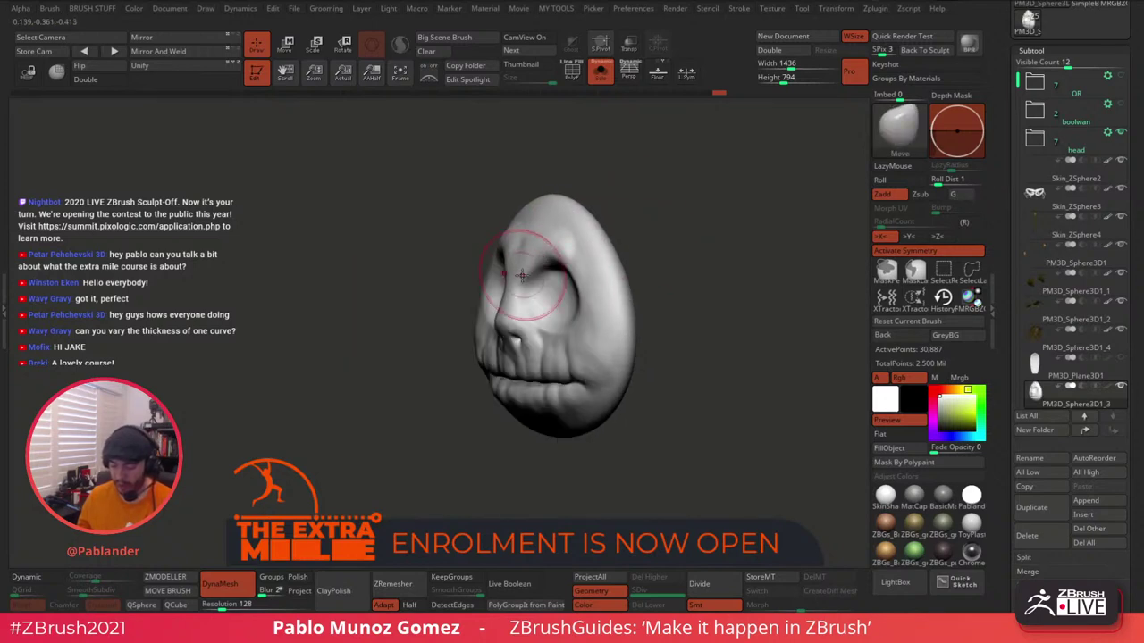
right_click_drag(528, 276, 632, 281)
right_click_drag(522, 295, 531, 287)
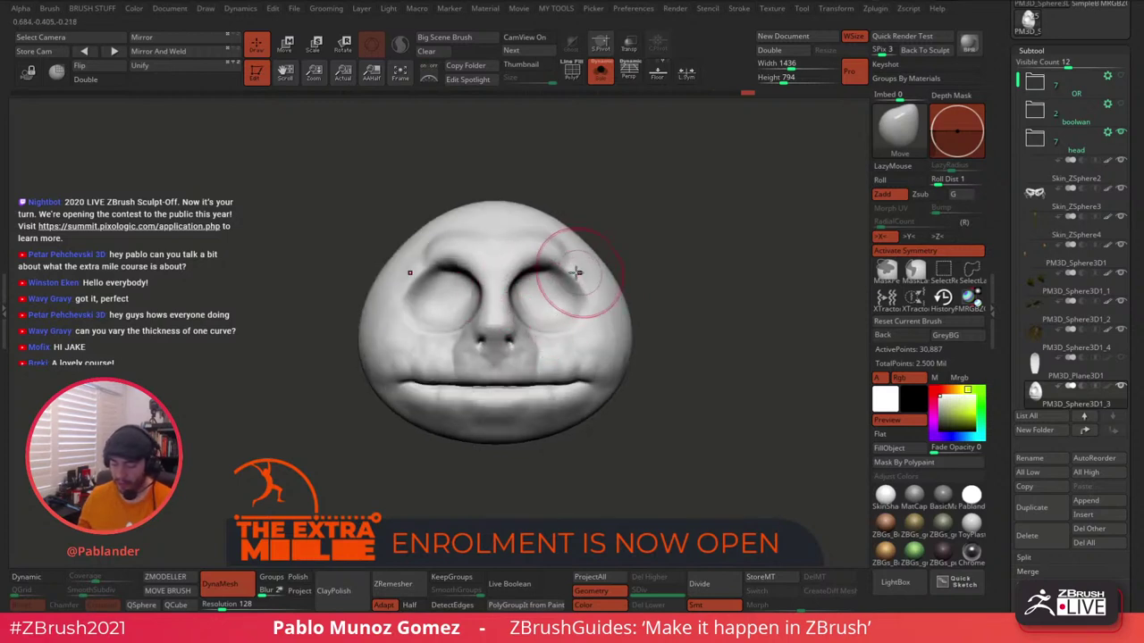
left_click_drag(576, 272, 579, 265)
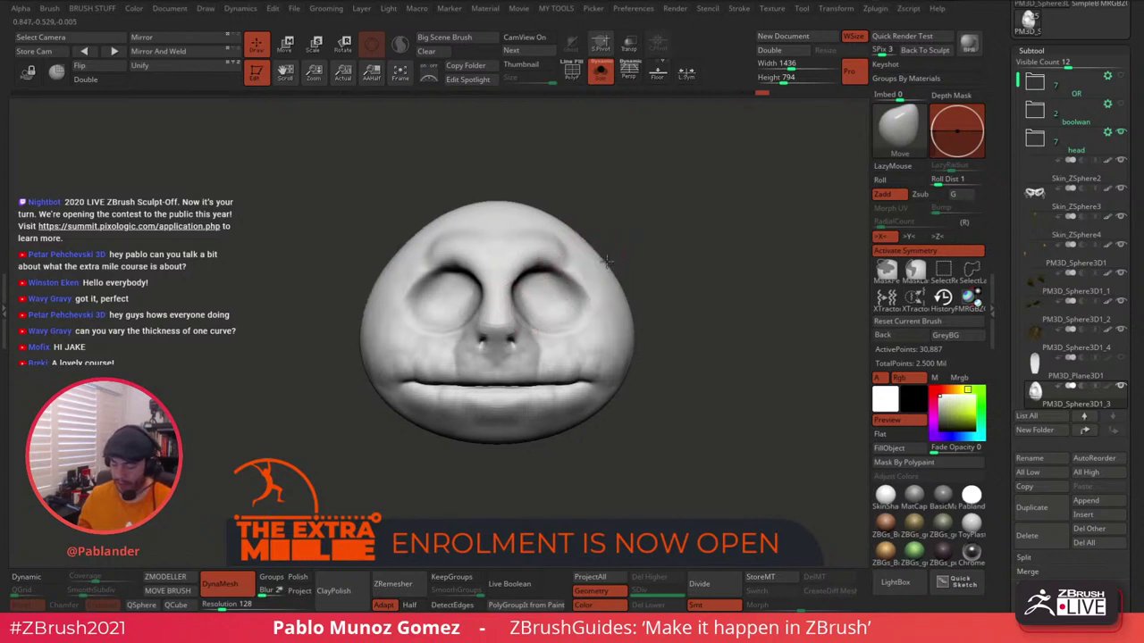
mouse_move(536, 309)
right_mouse_down()
mouse_move(594, 288)
mouse_move(563, 291)
right_mouse_up()
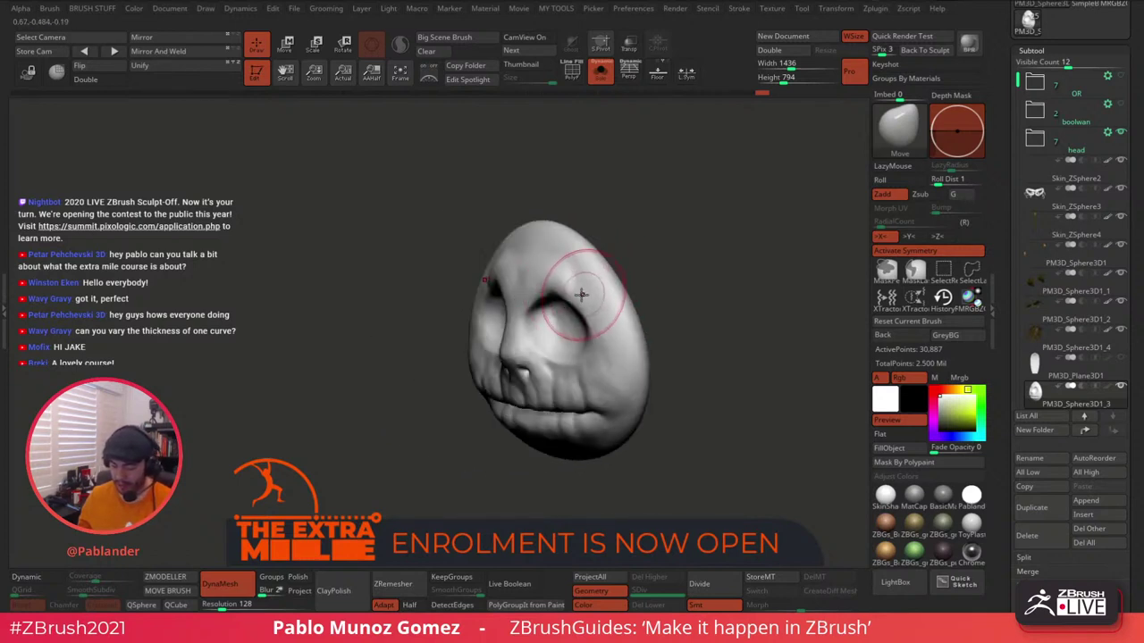
Switch to the Clay brush and remesh the face with DynaMesh at resolution 128.
key("1")
left_click(697, 331)
right_click_drag(686, 291, 715, 263)
left_click_drag(715, 262, 691, 263, "ctrl")
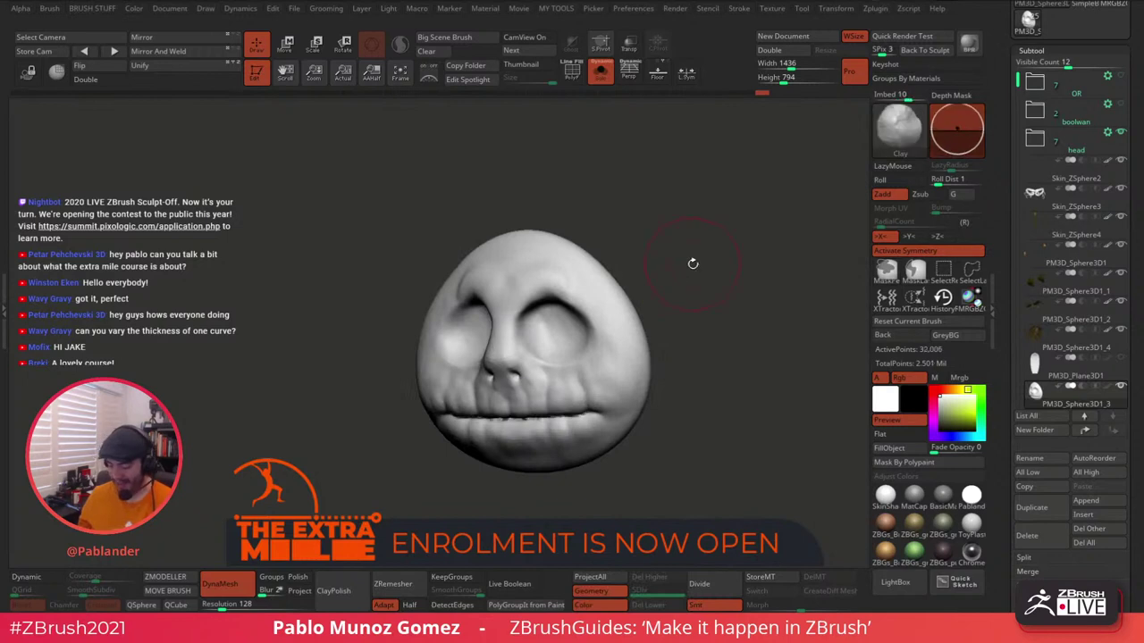
Build up mirrored brow volume over the outer corners of the eye sockets with the Clay brush.
key("space")
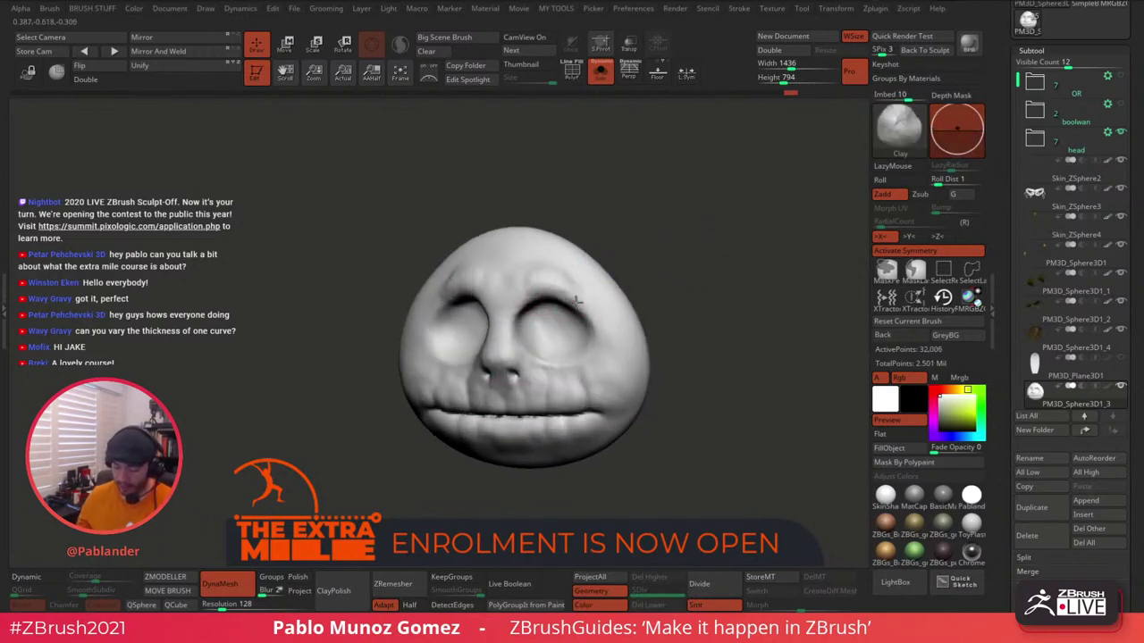
right_click_drag(575, 301, 636, 251, "shift")
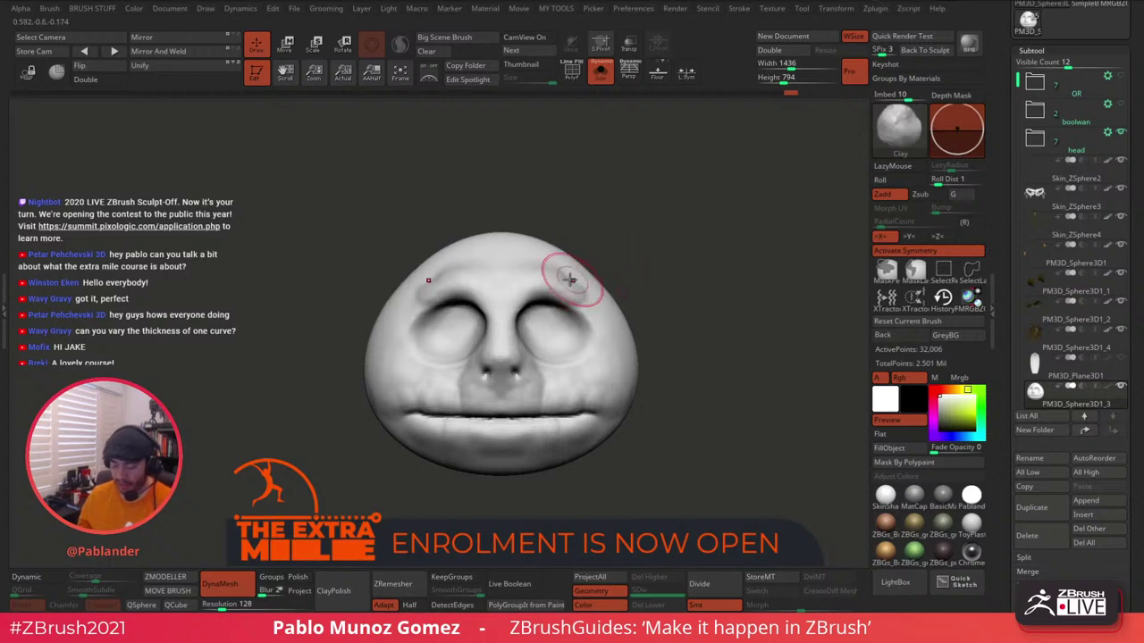
mouse_move(569, 280)
left_mouse_down()
mouse_move(560, 290)
mouse_move(590, 317)
left_mouse_up()
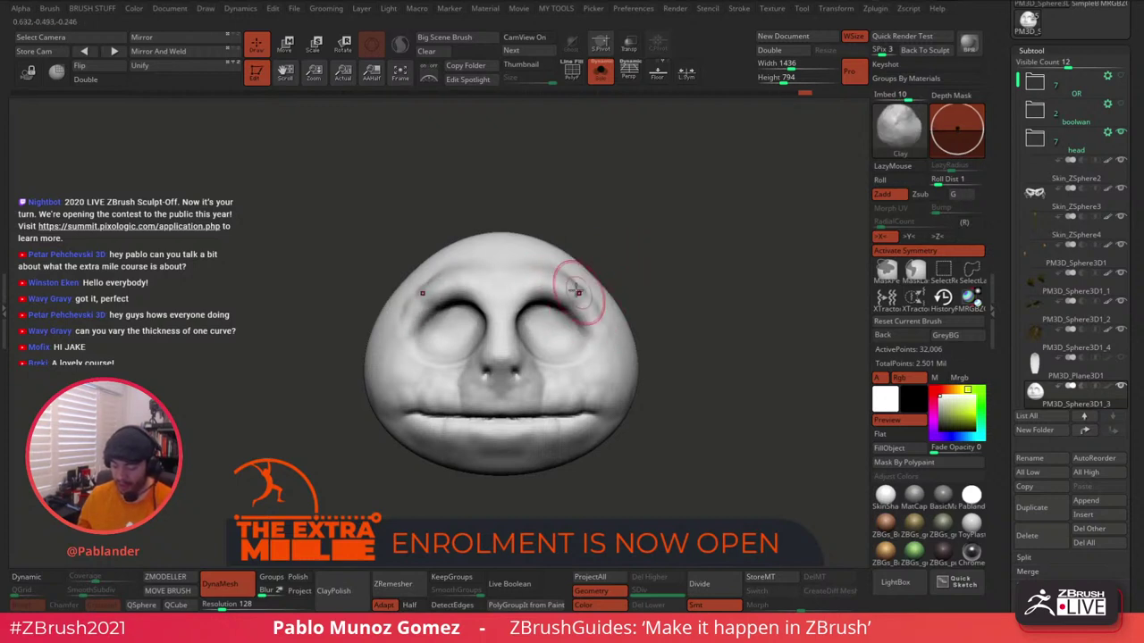
right_click_drag(580, 304, 589, 264)
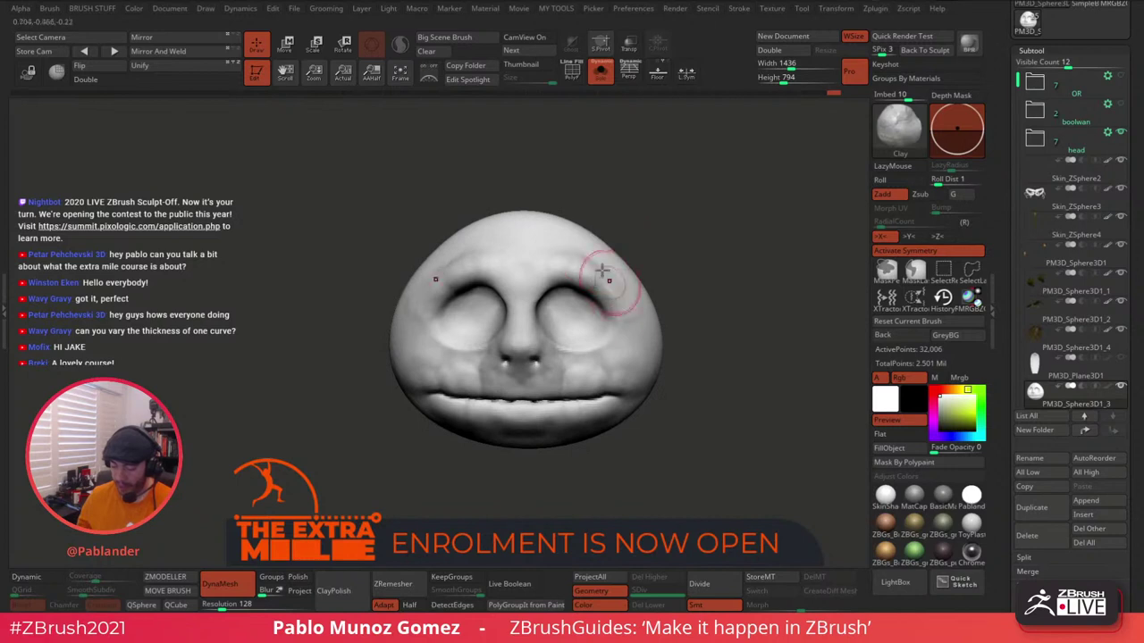
left_click_drag(602, 270, 585, 291)
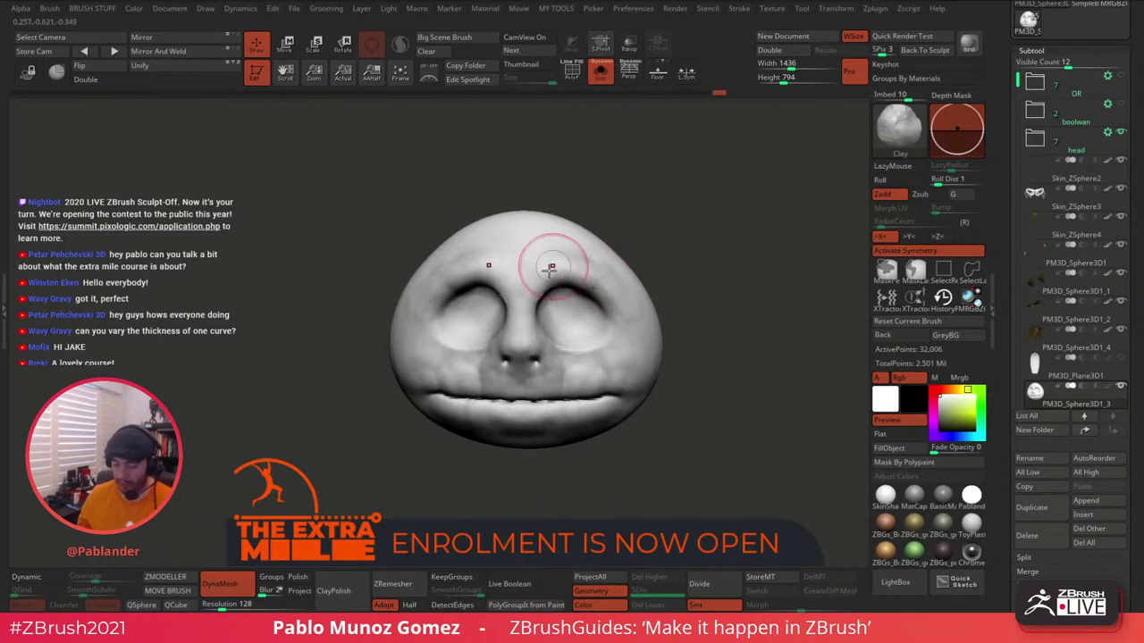
Smooth the brow and build up the lower socket rims and cheeks with mirrored Clay strokes.
left_click_drag(470, 266, 433, 268, "shift")
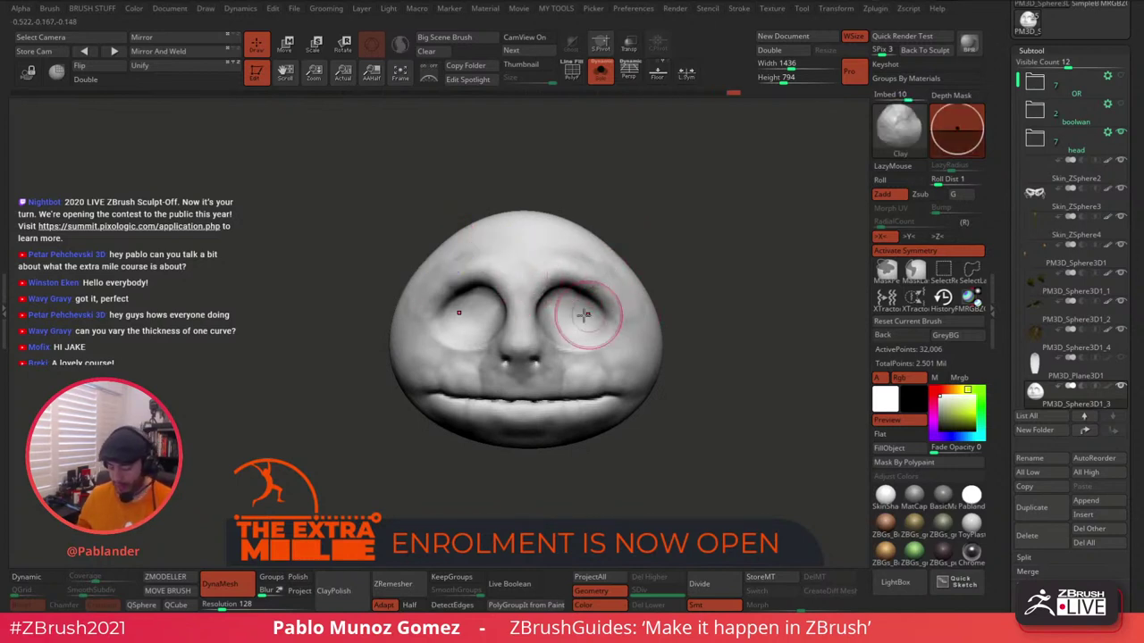
mouse_move(561, 347)
left_mouse_down()
mouse_move(546, 326)
mouse_move(593, 365)
mouse_move(563, 365)
mouse_move(574, 377)
mouse_move(633, 343)
left_mouse_up()
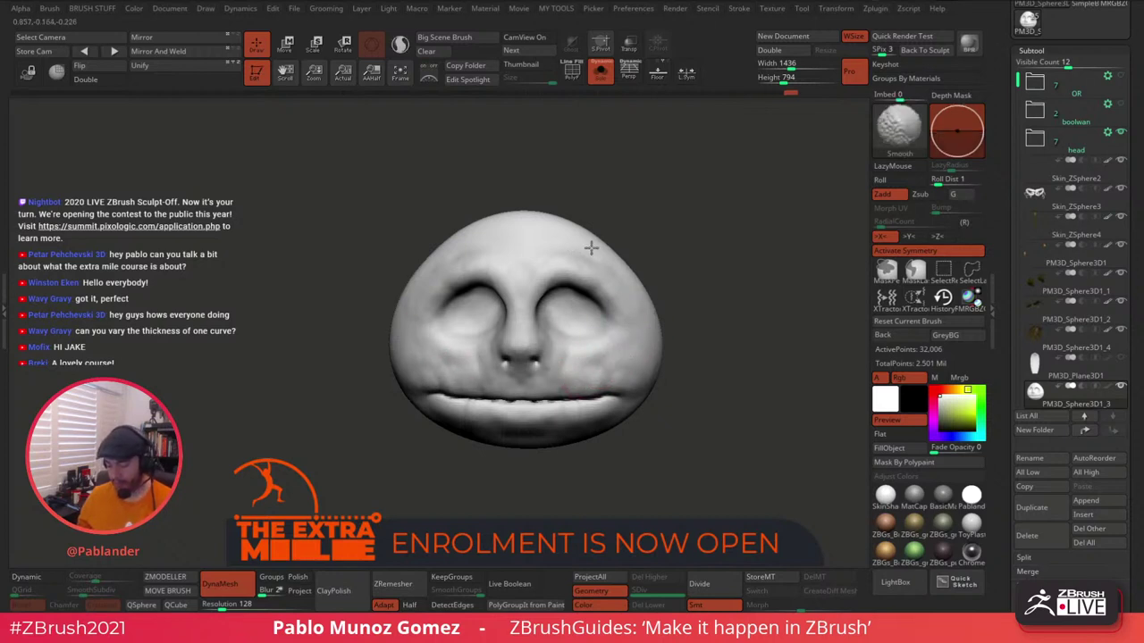
left_click_drag(672, 243, 676, 262)
mouse_move(485, 296)
left_mouse_down()
mouse_move(450, 313)
mouse_move(446, 335)
left_mouse_up()
left_click_drag(536, 288, 576, 320, "shift")
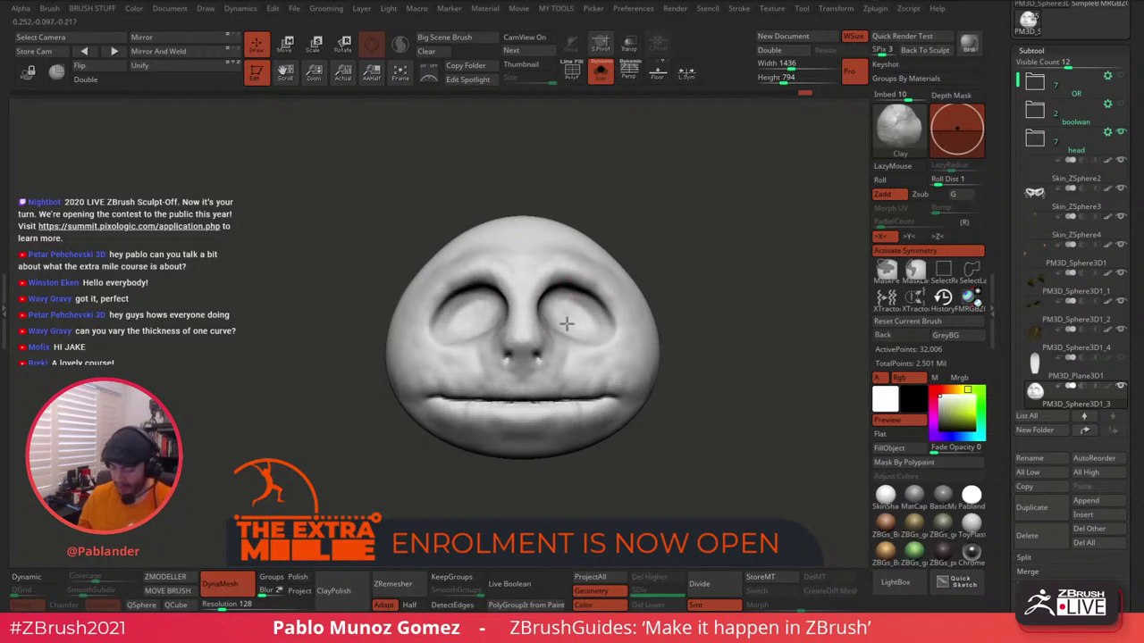
Switch to a smaller DamStandard brush and carve mirrored vertical tooth grooves along the upper edge of the mouth.
left_click_drag(670, 371, 760, 322)
key("b")
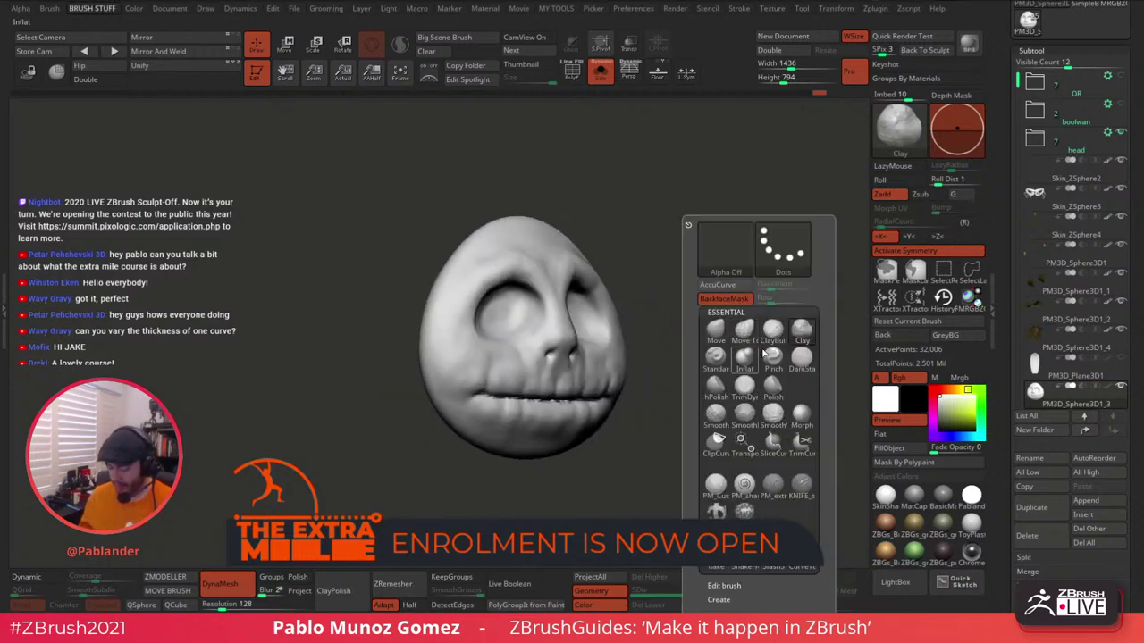
left_click(801, 358)
key("space")
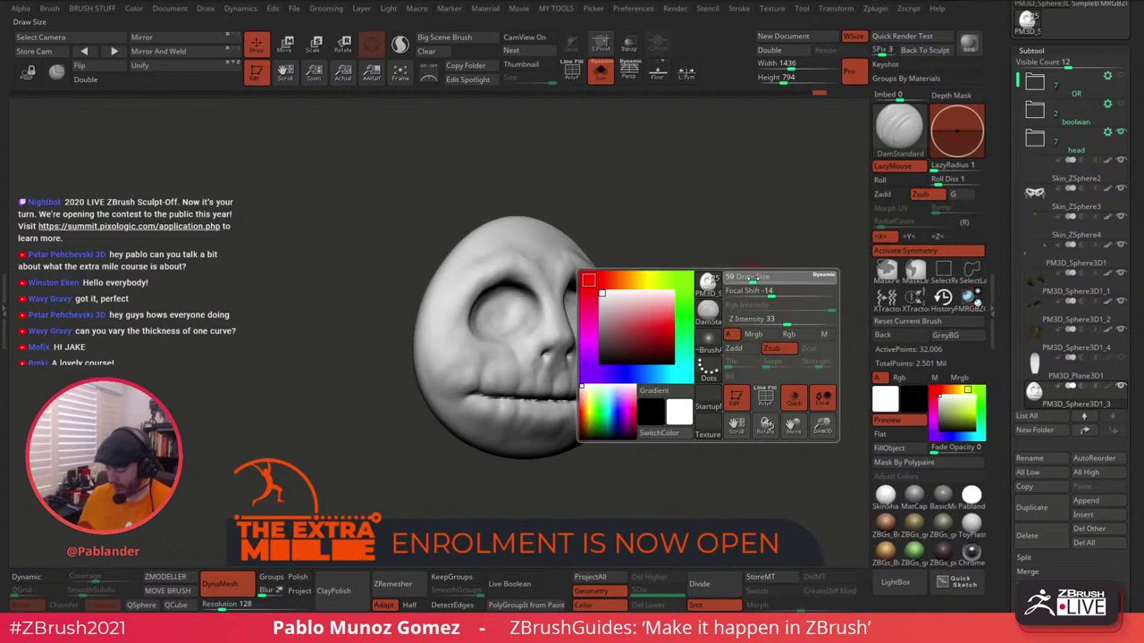
left_click_drag(752, 277, 723, 306)
right_click_drag(618, 370, 642, 342, "alt")
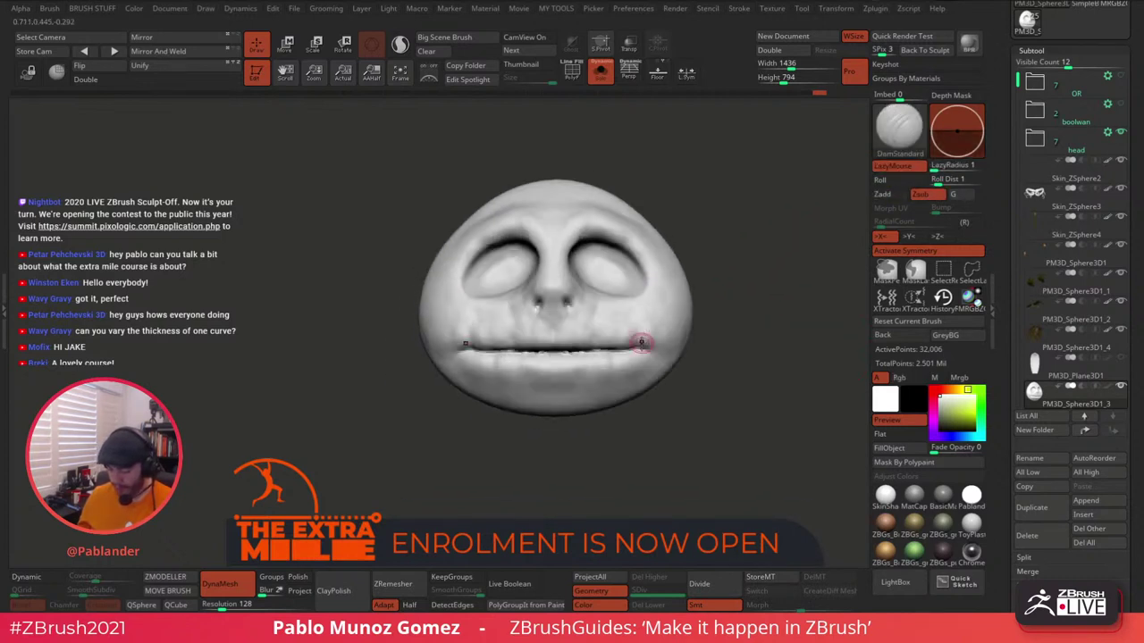
key("space")
left_click_drag(635, 342, 611, 315)
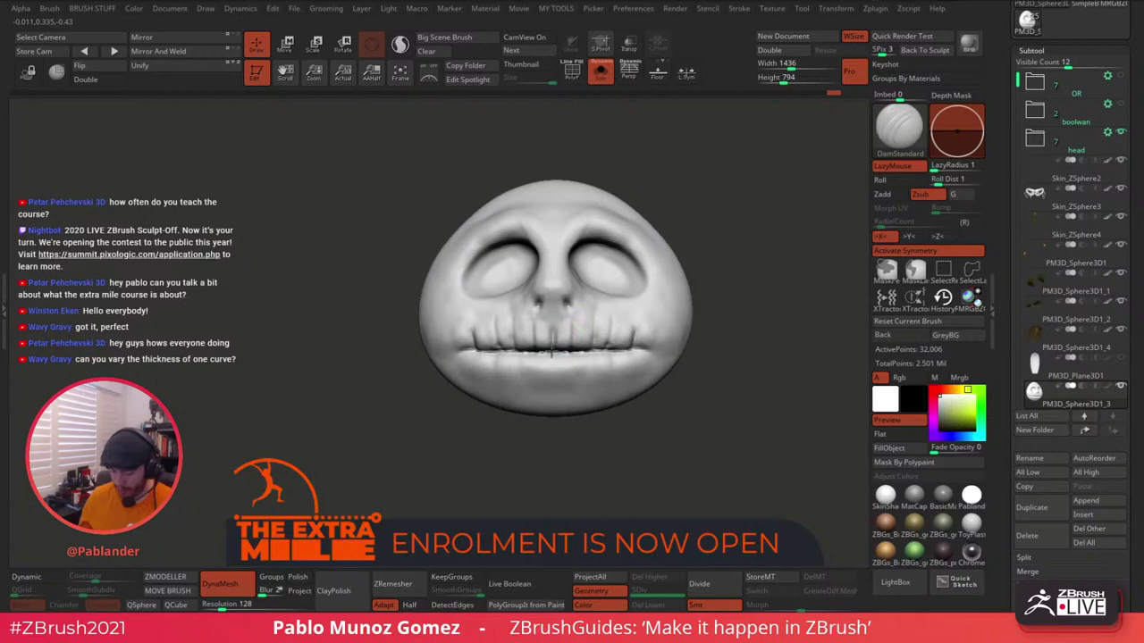
Remesh the face with DynaMesh at resolution 280 and deepen the upper tooth grooves with DamStandard.
left_click_drag(222, 607, 231, 607)
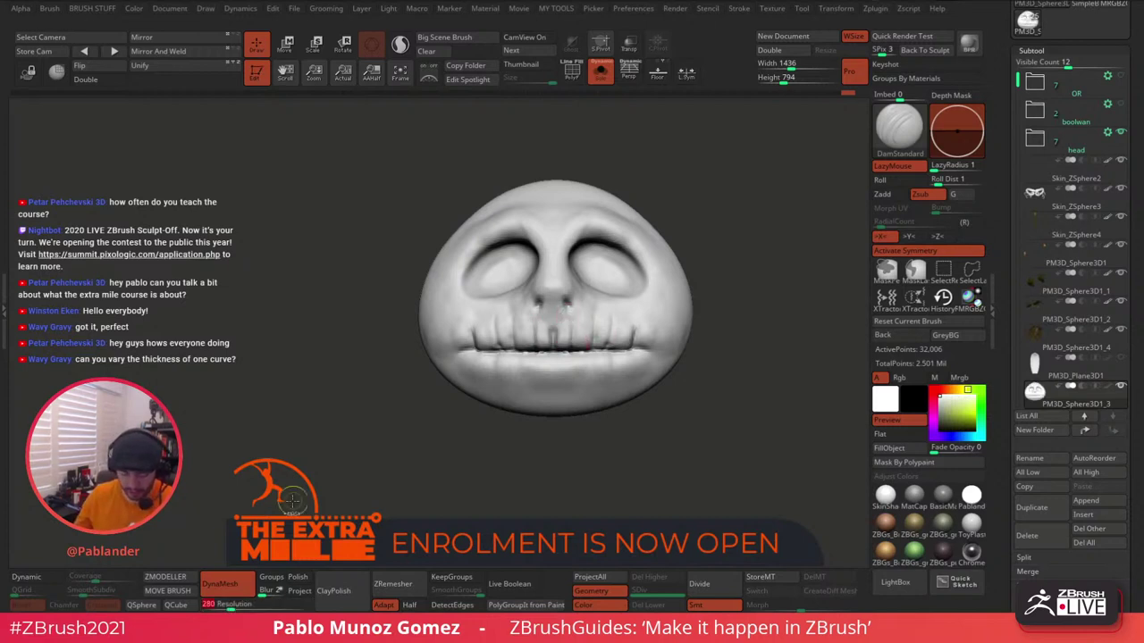
left_click_drag(335, 515, 359, 448, "ctrl")
mouse_move(552, 334)
left_mouse_down()
mouse_move(593, 343)
mouse_move(591, 355)
left_mouse_up()
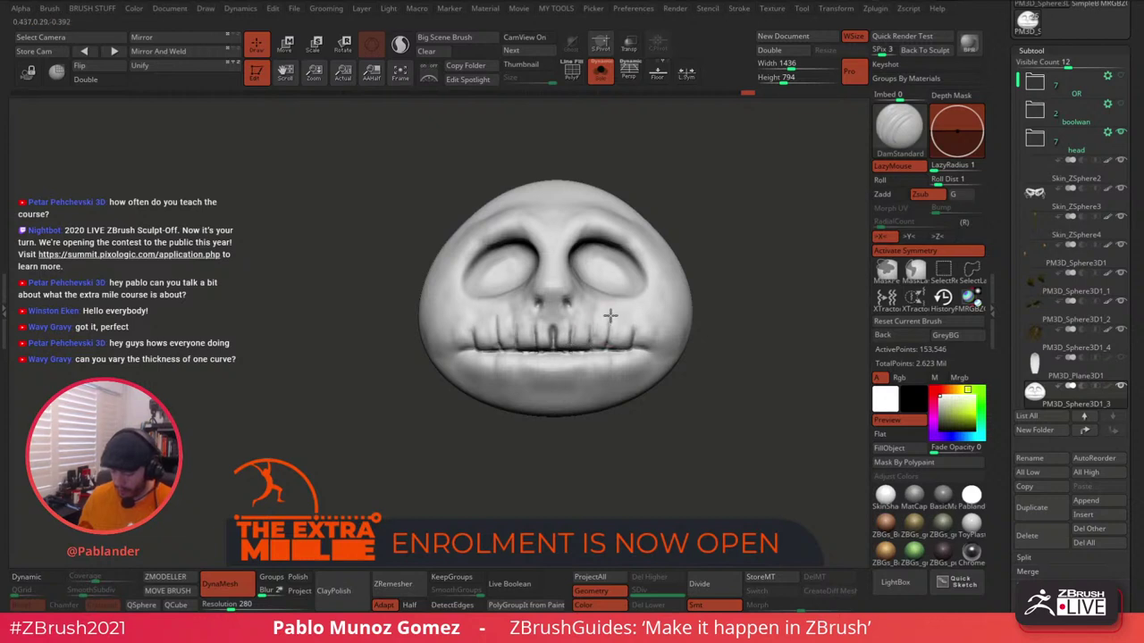
left_click_drag(639, 328, 632, 352)
Sharpen the mouth line and carve matching vertical tooth grooves along its lower edge with DamStandard.
mouse_move(696, 344)
left_mouse_down()
mouse_move(716, 370)
mouse_move(575, 338)
mouse_move(609, 313)
mouse_move(651, 316)
left_mouse_up()
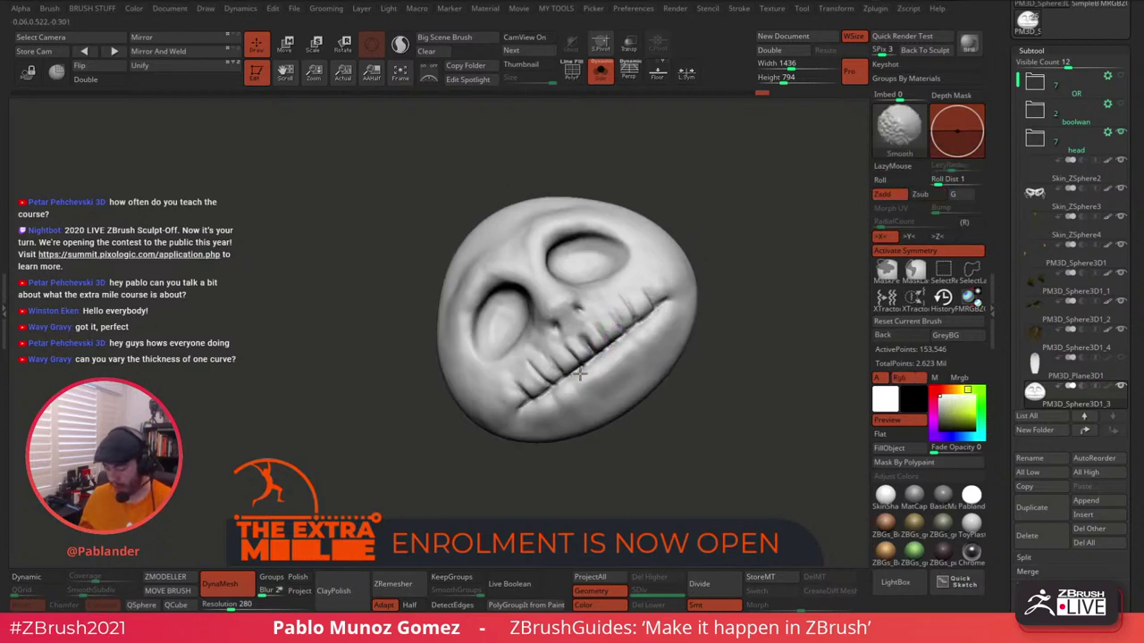
left_click_drag(516, 410, 514, 411)
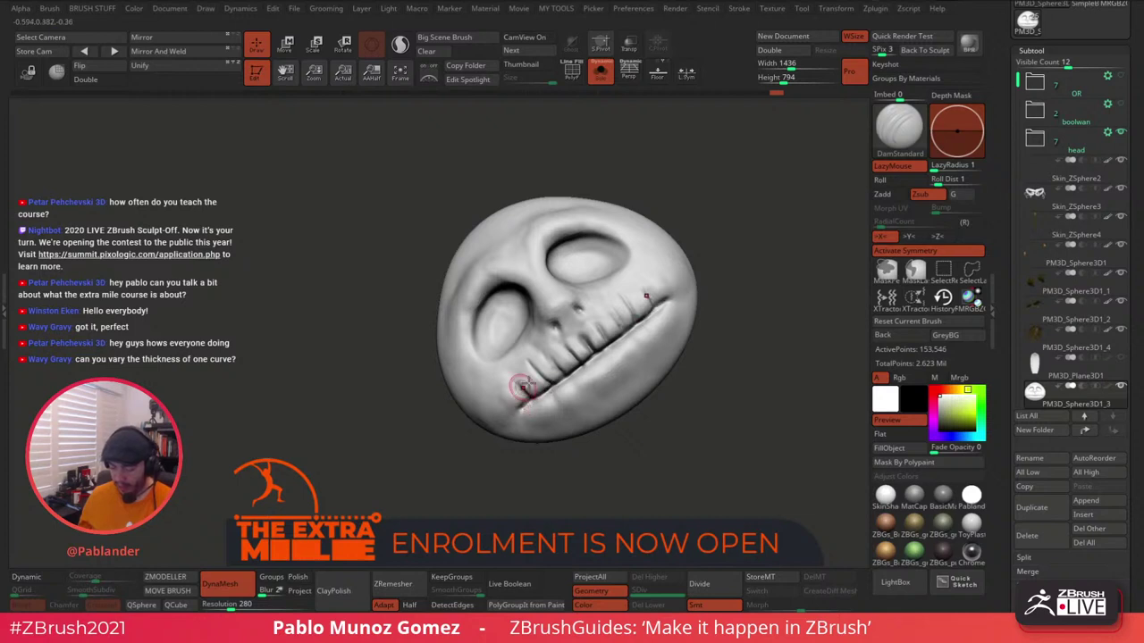
mouse_move(655, 311)
left_mouse_down()
mouse_move(536, 400)
mouse_move(581, 388)
left_mouse_up()
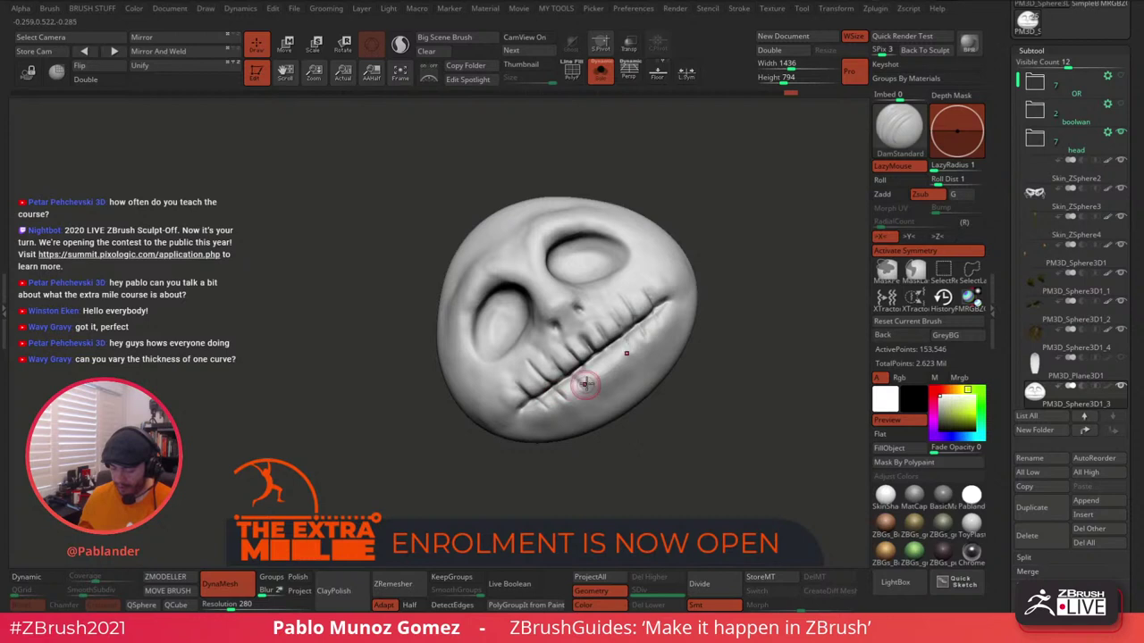
right_click_drag(634, 355, 626, 344, "shift")
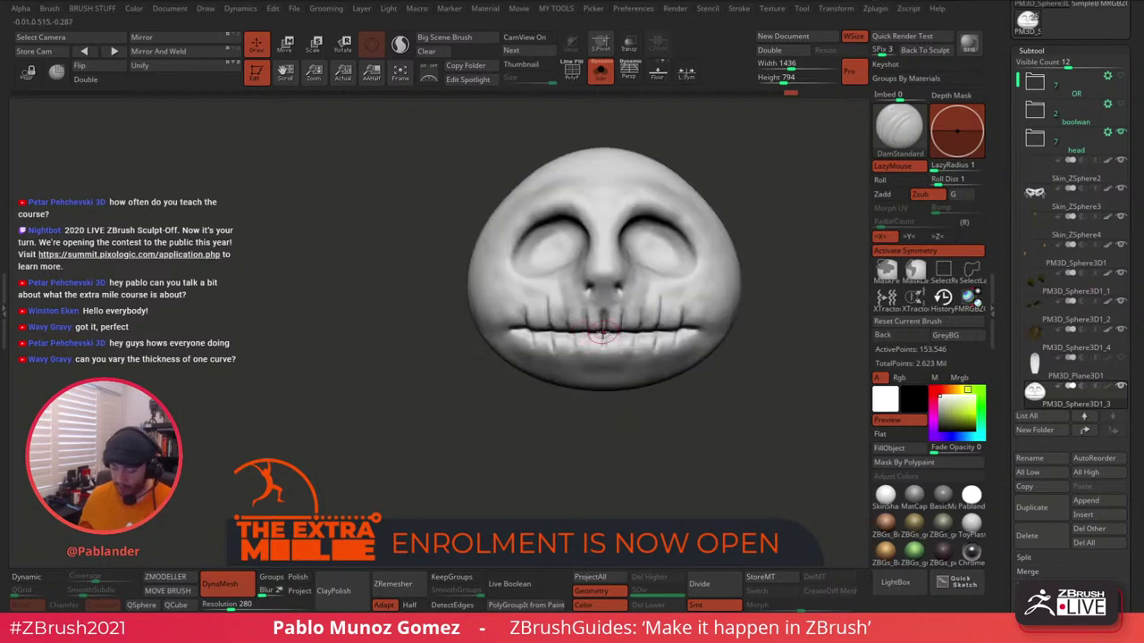
mouse_move(611, 334)
left_mouse_down()
mouse_move(611, 345)
mouse_move(656, 347)
mouse_move(604, 355)
mouse_move(655, 346)
left_mouse_up()
right_click_drag(689, 316, 658, 342, "alt")
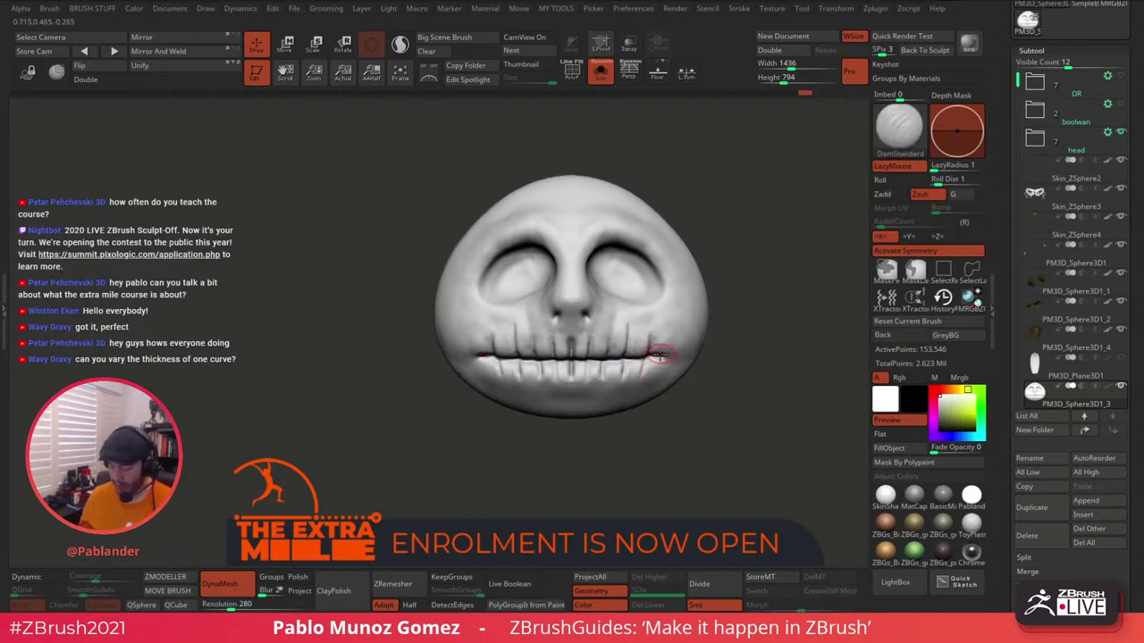
Smooth the lower ends of the grooves under the mouth and soften the upper lip centre.
key("shift")
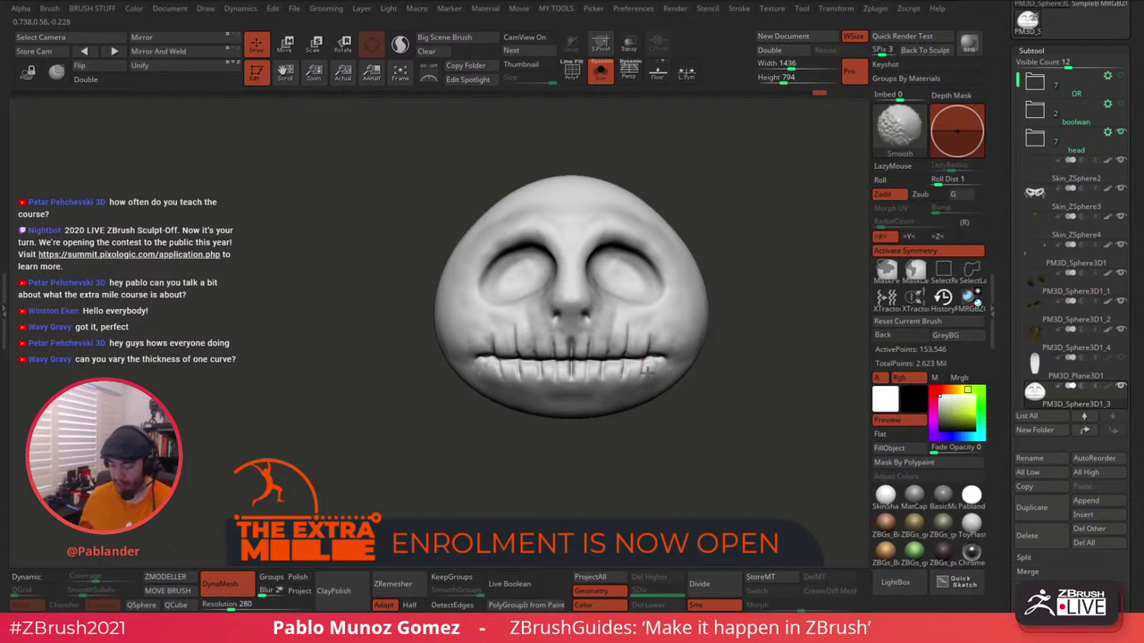
left_click_drag(608, 392, 640, 379, "shift")
right_click_drag(692, 316, 673, 319, "alt")
left_click_drag(566, 355, 572, 349, "shift")
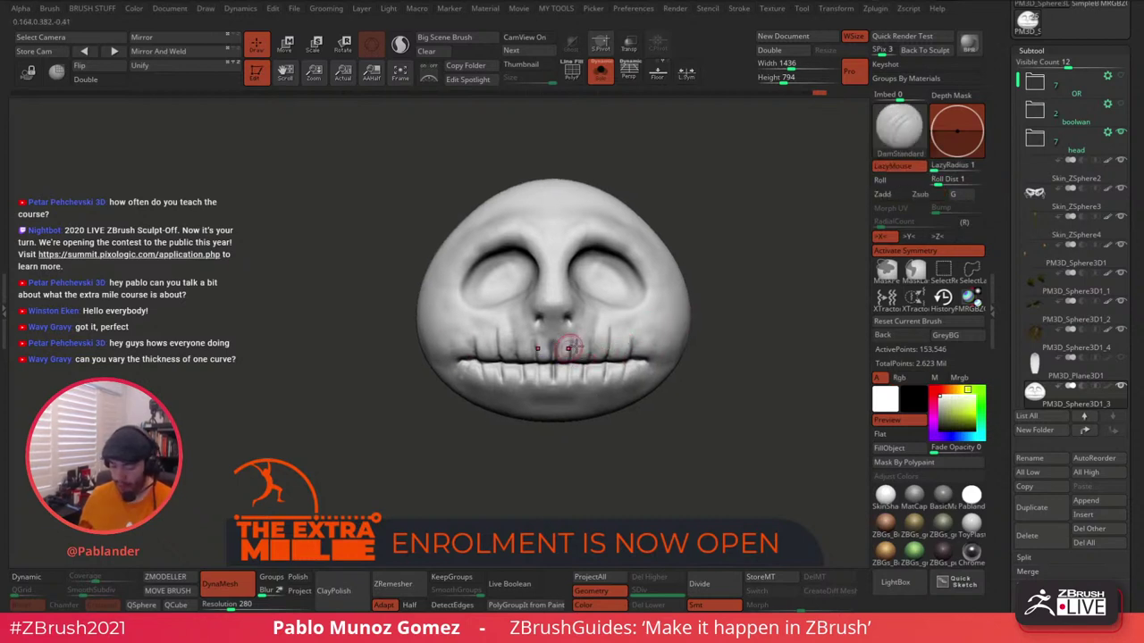
Switch to a small Clay brush, build up rounded upper teeth between the grooves and smooth them.
key("space")
left_click(724, 333)
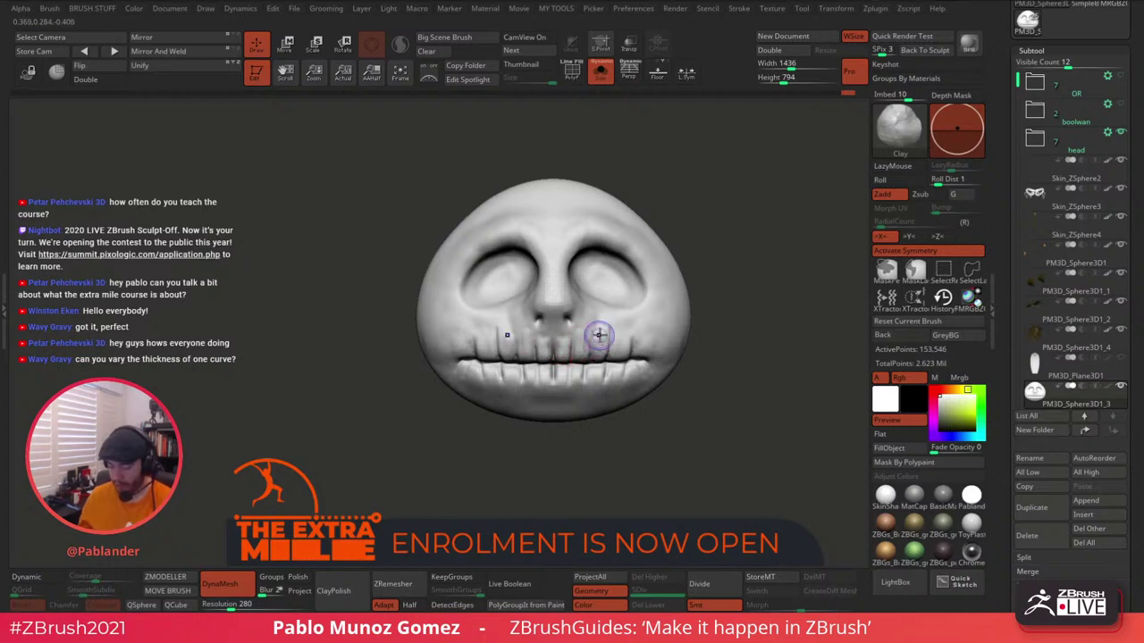
key("shift")
left_click_drag(561, 335, 616, 343, "shift")
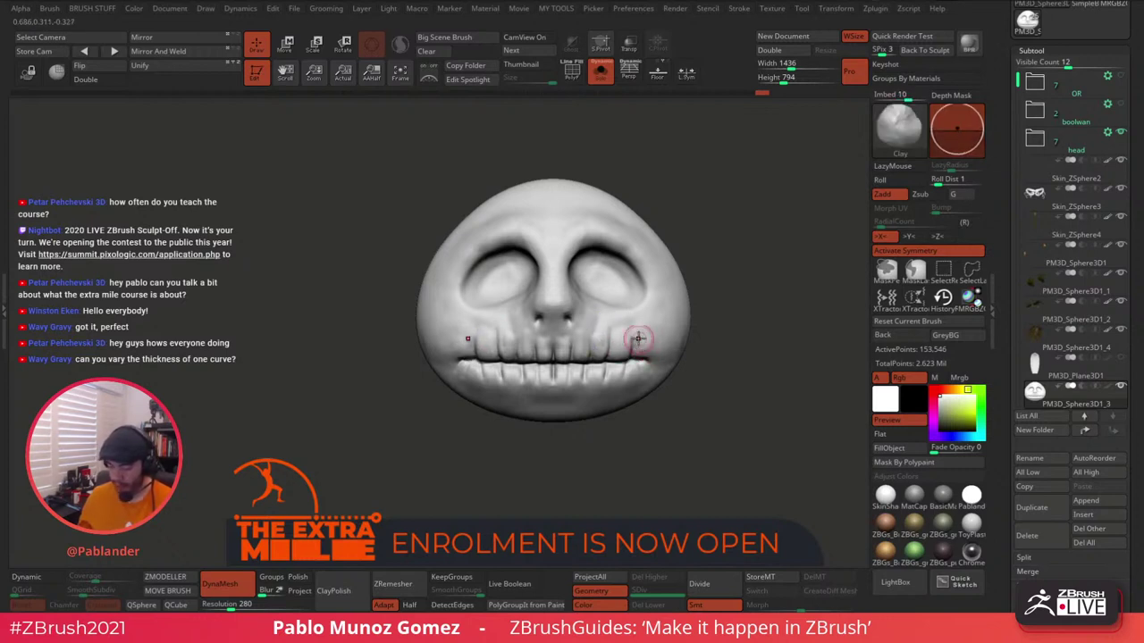
mouse_move(648, 339)
left_mouse_down("shift")
mouse_move(638, 338)
mouse_move(657, 353)
mouse_move(639, 336)
left_mouse_up("shift")
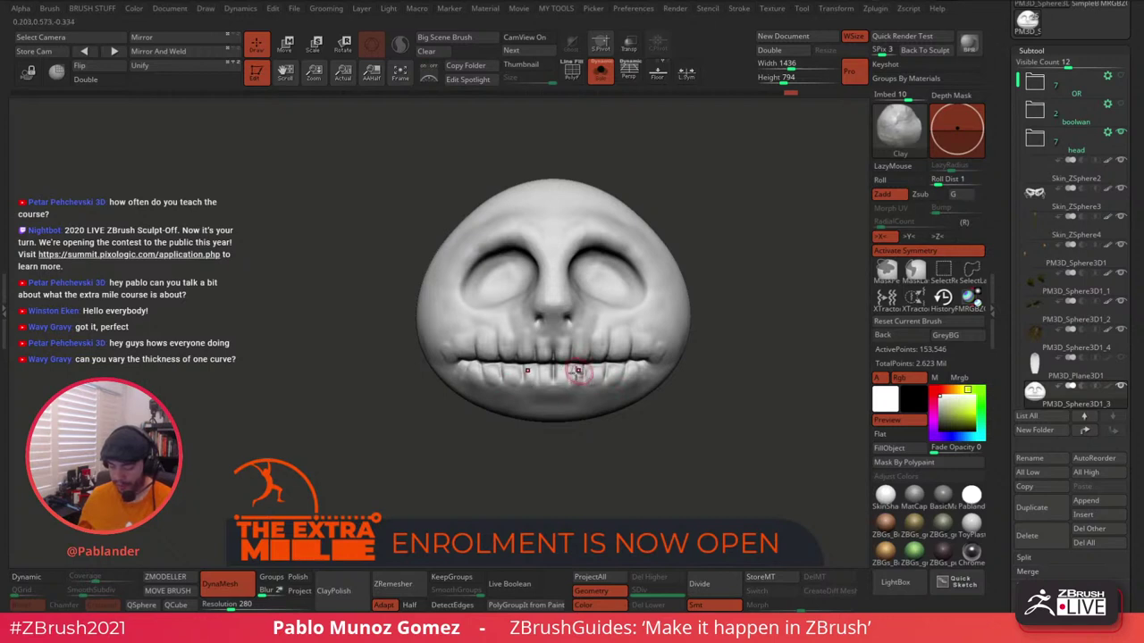
Smooth the lower row of teeth and the cheek area above the mouth corners.
key("shift")
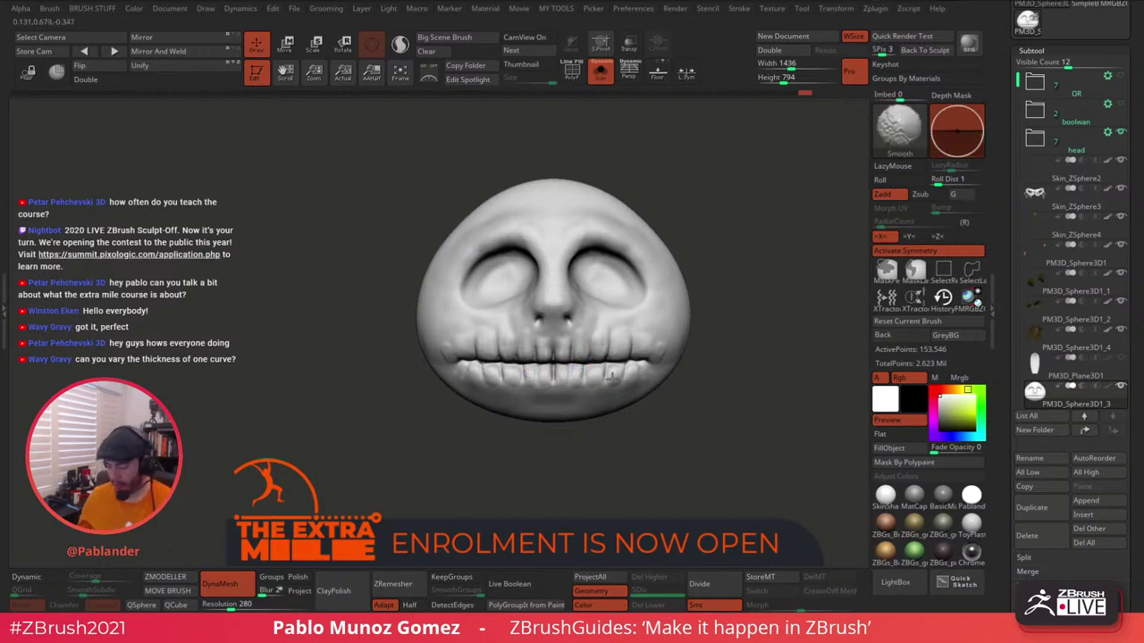
right_click_drag(674, 337, 658, 339)
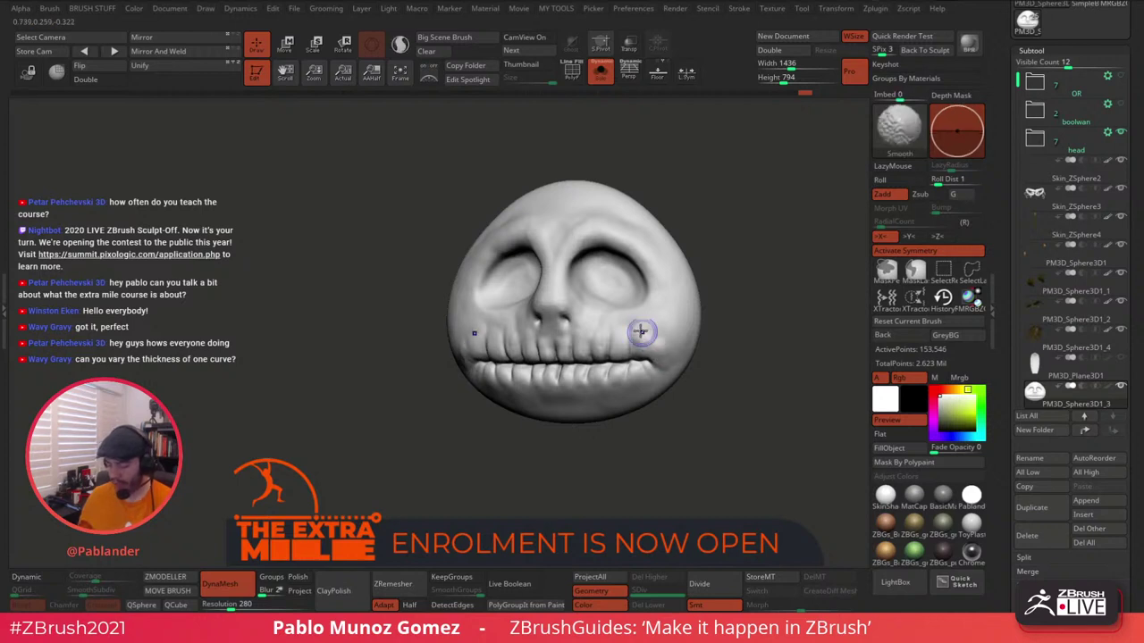
left_click_drag(641, 332, 644, 318, "shift")
right_click_drag(652, 302, 660, 304)
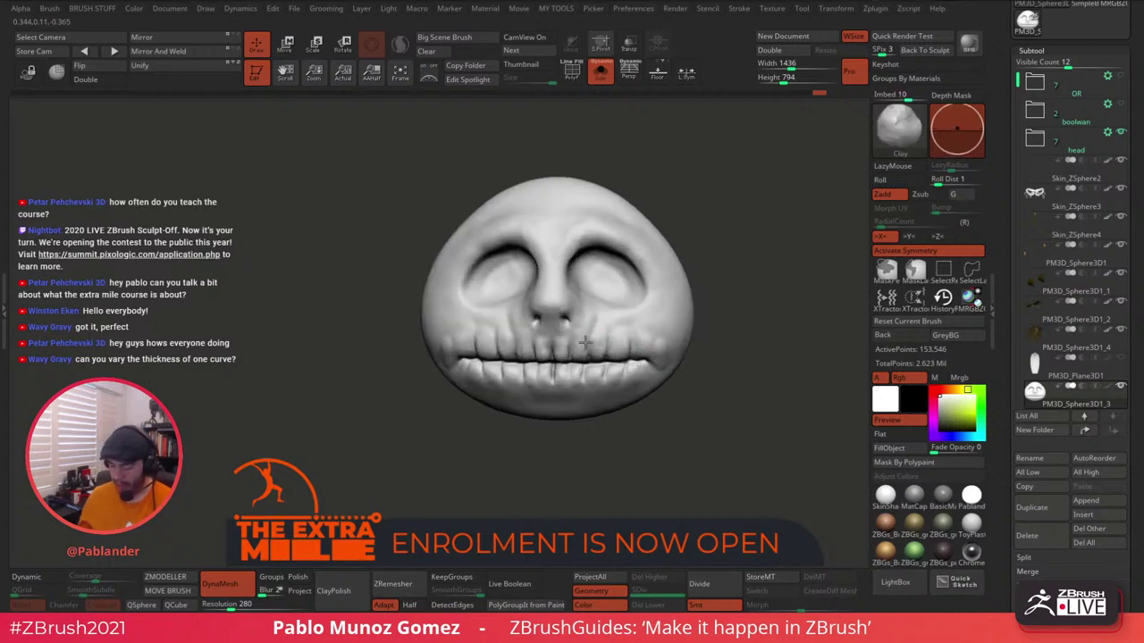
Add clay to the upper front teeth below the nose and smooth their roots.
left_click_drag(565, 347, 567, 333)
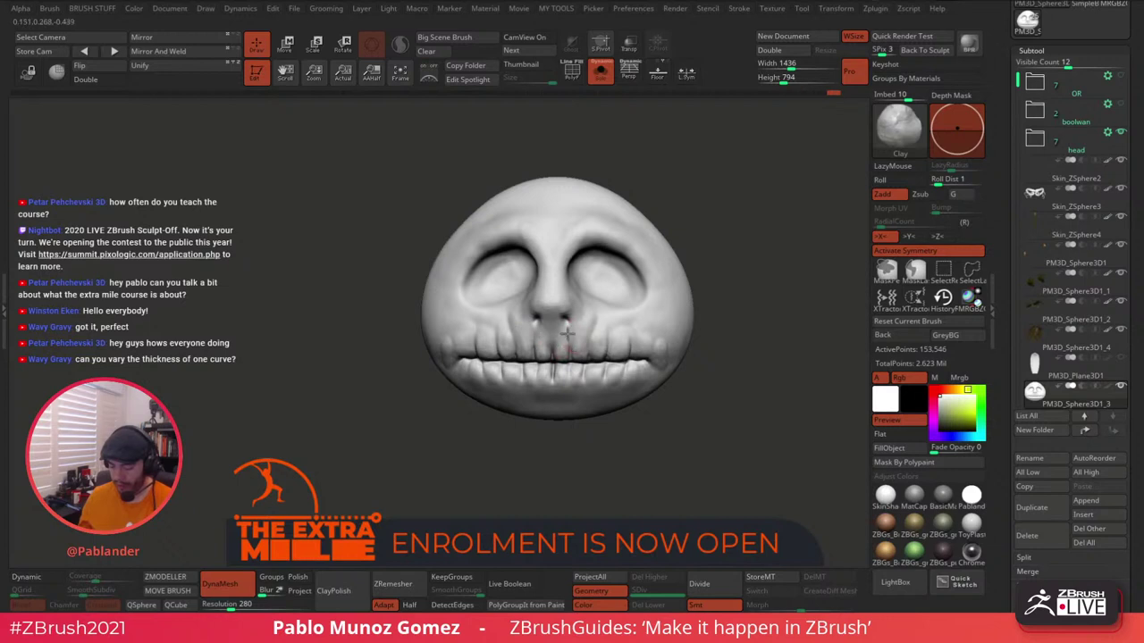
right_click_drag(624, 302, 633, 295)
mouse_move(582, 335)
left_mouse_down("shift")
mouse_move(571, 346)
mouse_move(590, 332)
left_mouse_up("shift")
right_click_drag(611, 299, 585, 313)
Resize the Clay brush and refine the nose bridge and inner walls of the eye sockets.
key("space")
left_click_drag(563, 264, 541, 313, "shift")
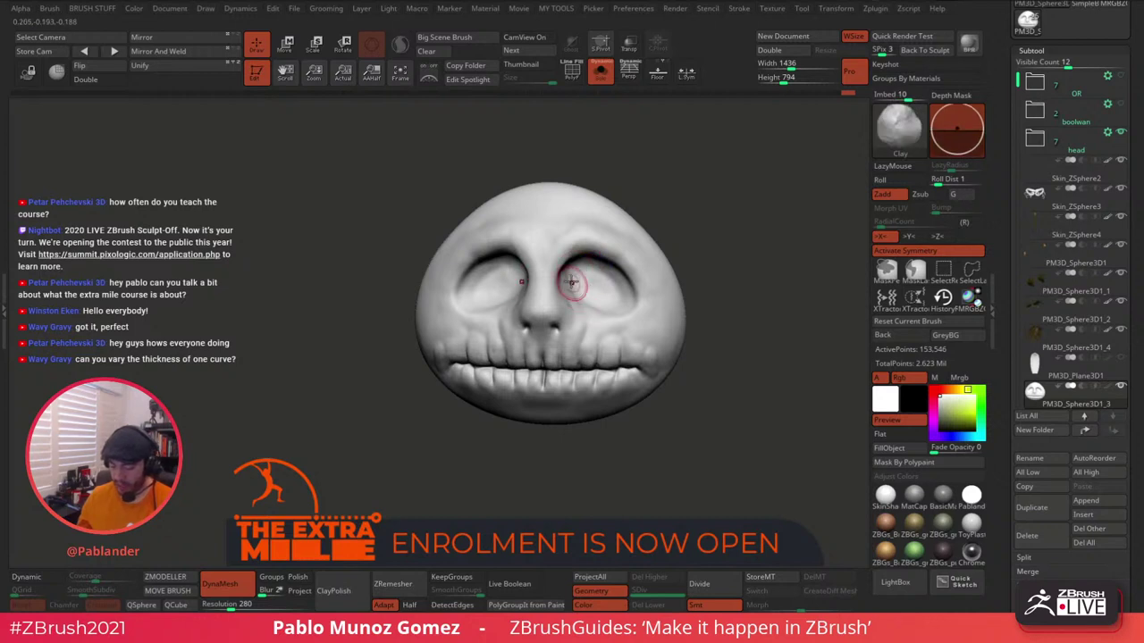
key("space")
right_click_drag(577, 278, 595, 282)
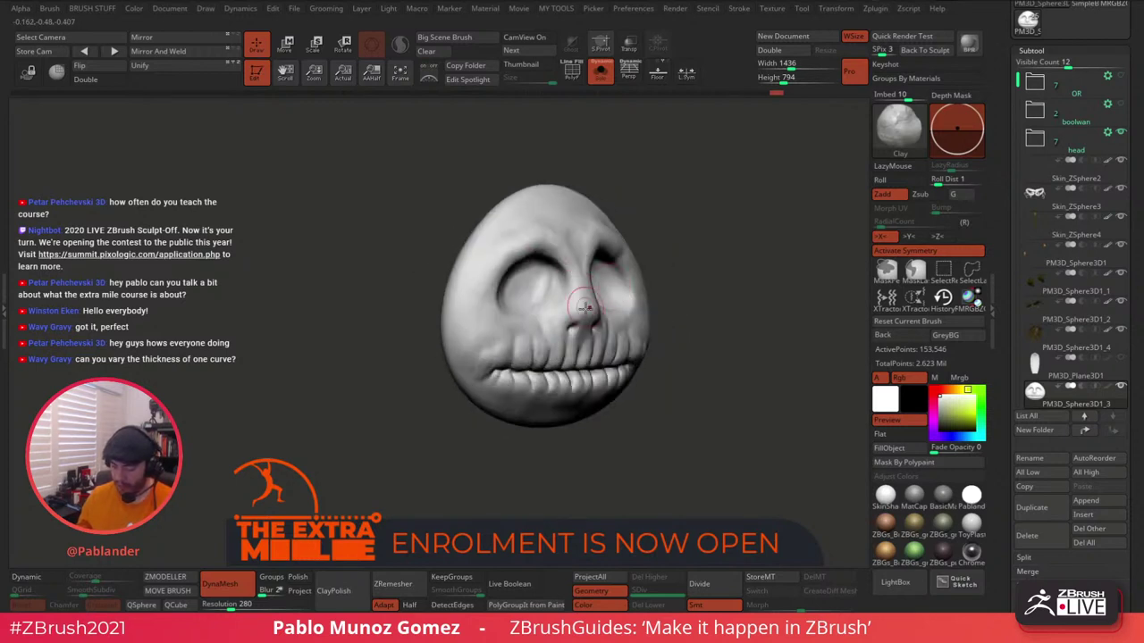
Build up raised mirrored brow ridges above the eye sockets with the Clay brush and smooth the outer ends.
right_click(598, 224)
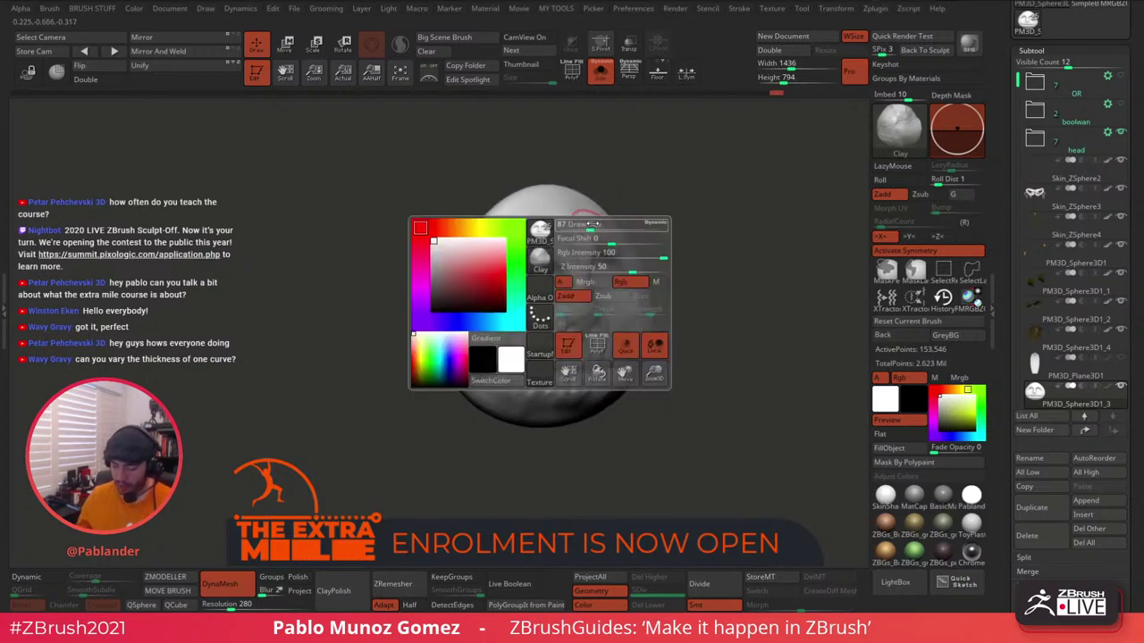
right_click_drag(663, 184, 640, 181)
left_click_drag(599, 235, 630, 247)
right_click_drag(668, 202, 657, 208)
left_click_drag(625, 243, 658, 263)
left_click_drag(594, 230, 574, 237)
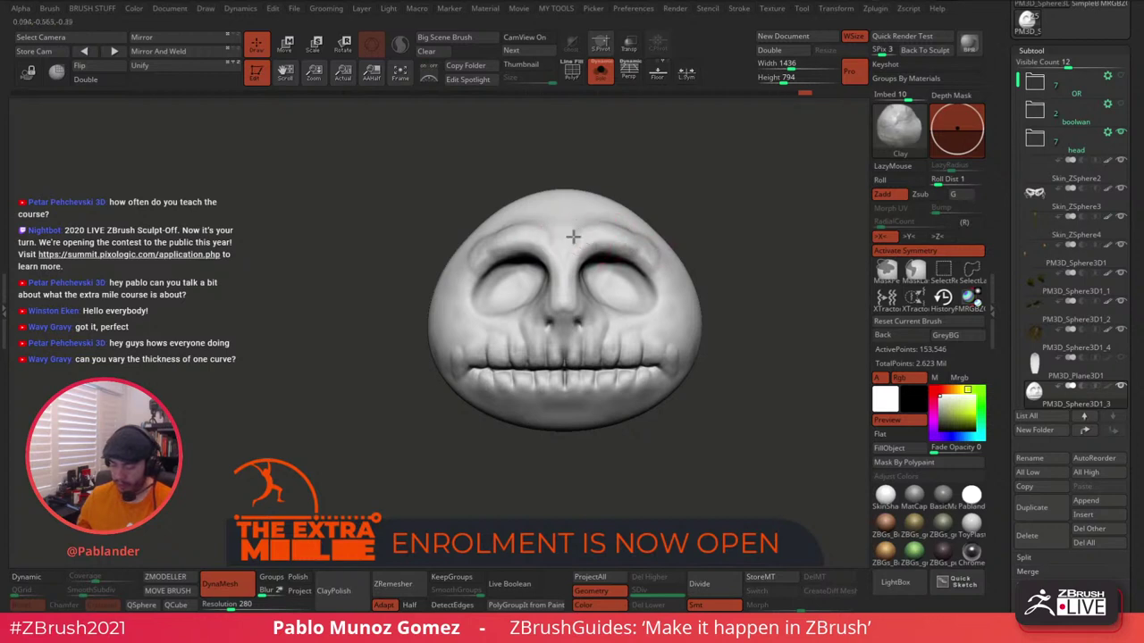
key("shift")
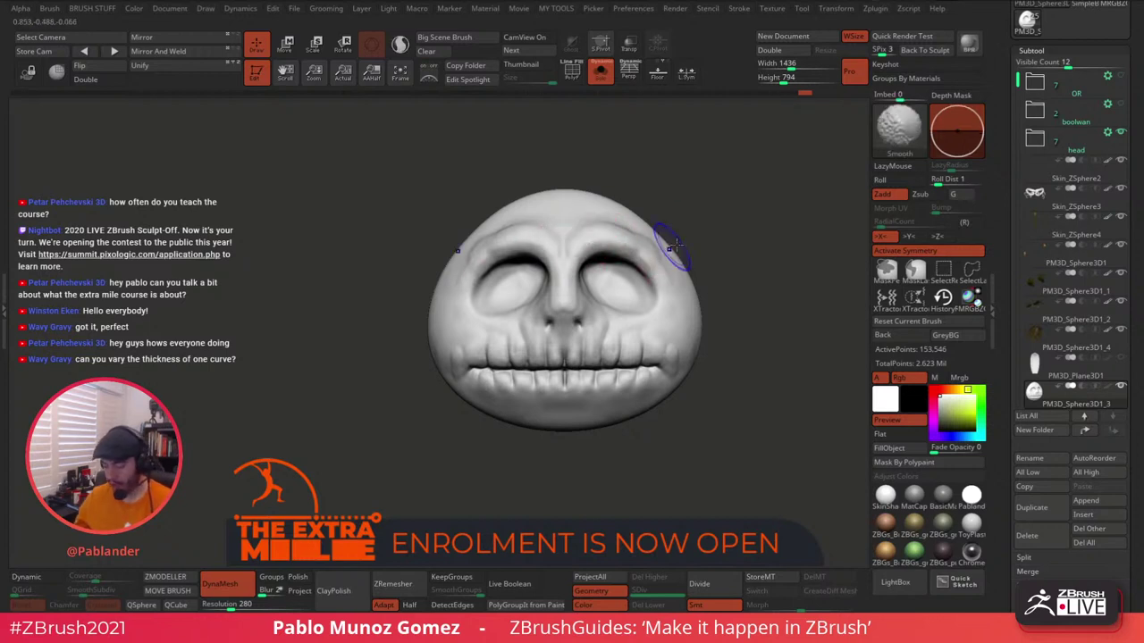
right_click_drag(675, 245, 663, 248)
left_click_drag(636, 252, 626, 230)
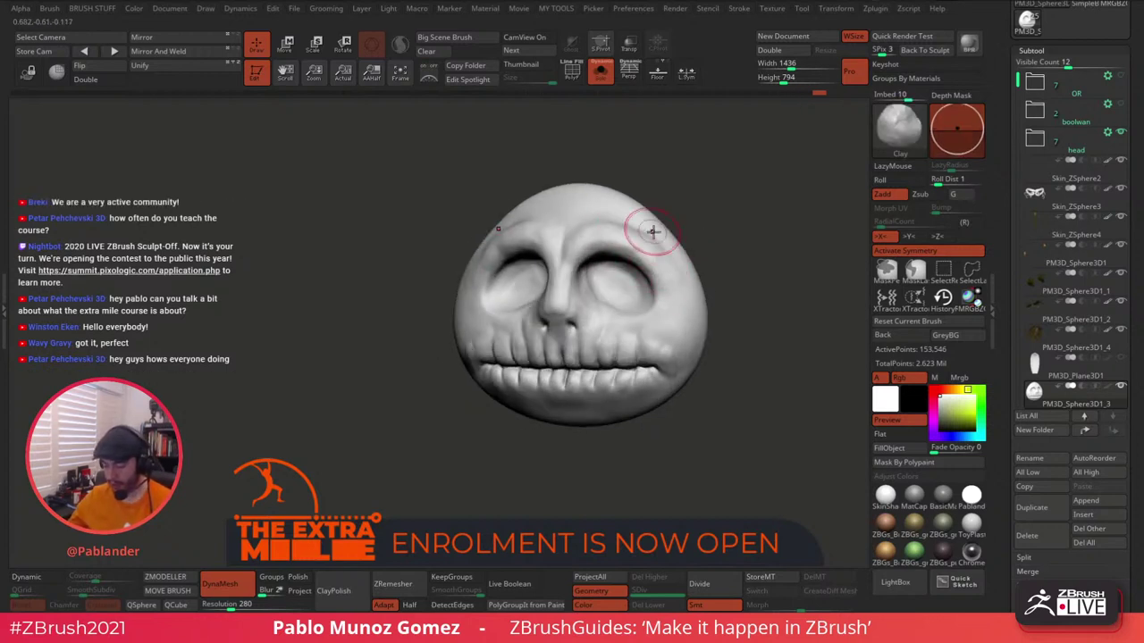
Reshape the nose tip and the area around the nostrils with the Clay brush.
right_click_drag(652, 231, 566, 334)
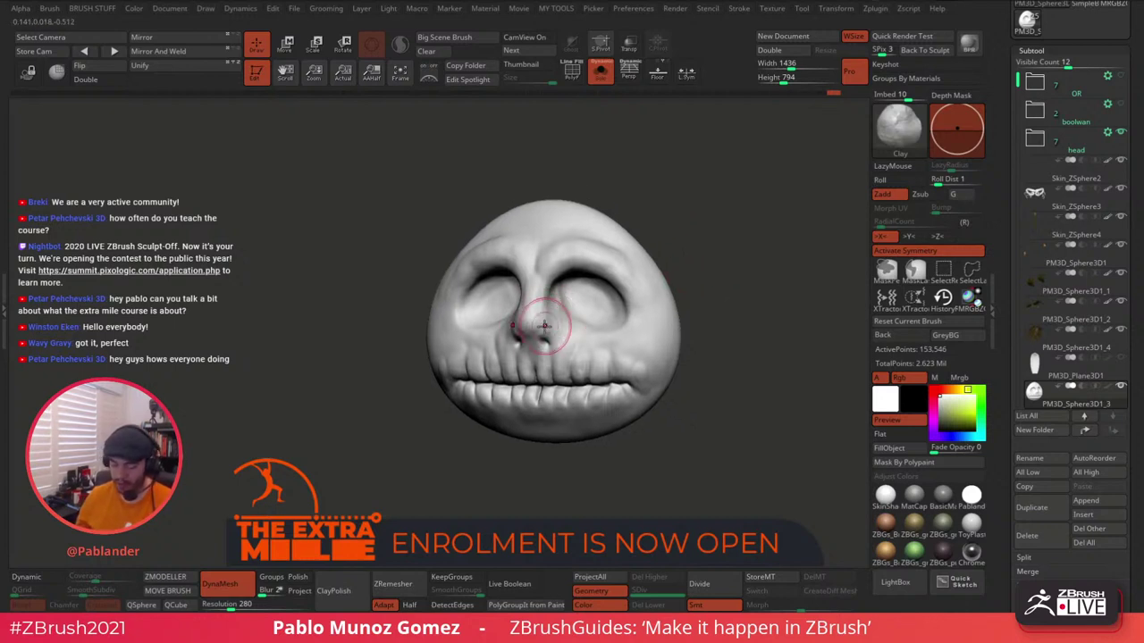
left_click_drag(531, 350, 535, 359)
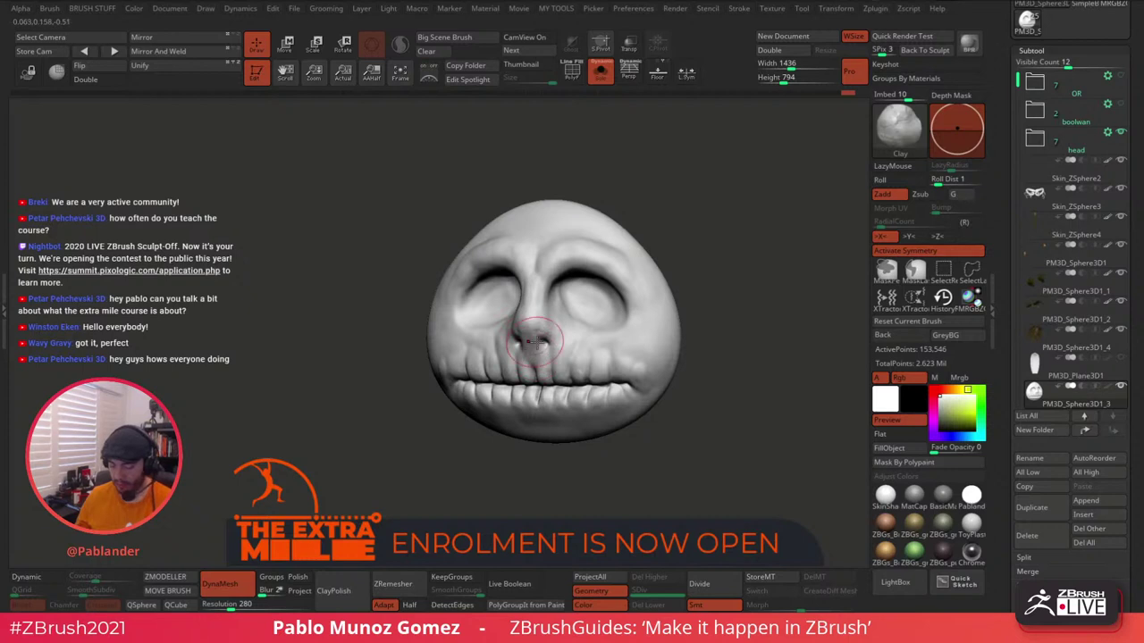
right_click_drag(543, 343, 540, 352, "shift")
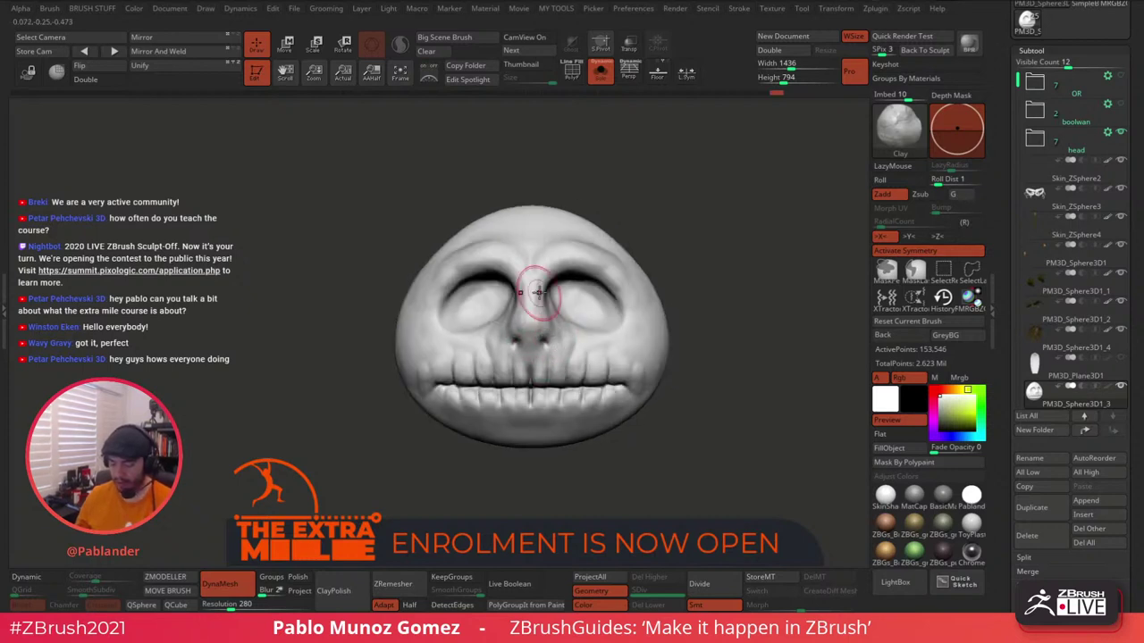
Refine the inner and upper eye socket rims and the area beneath the nostrils with the Clay brush.
right_click_drag(549, 288, 600, 295)
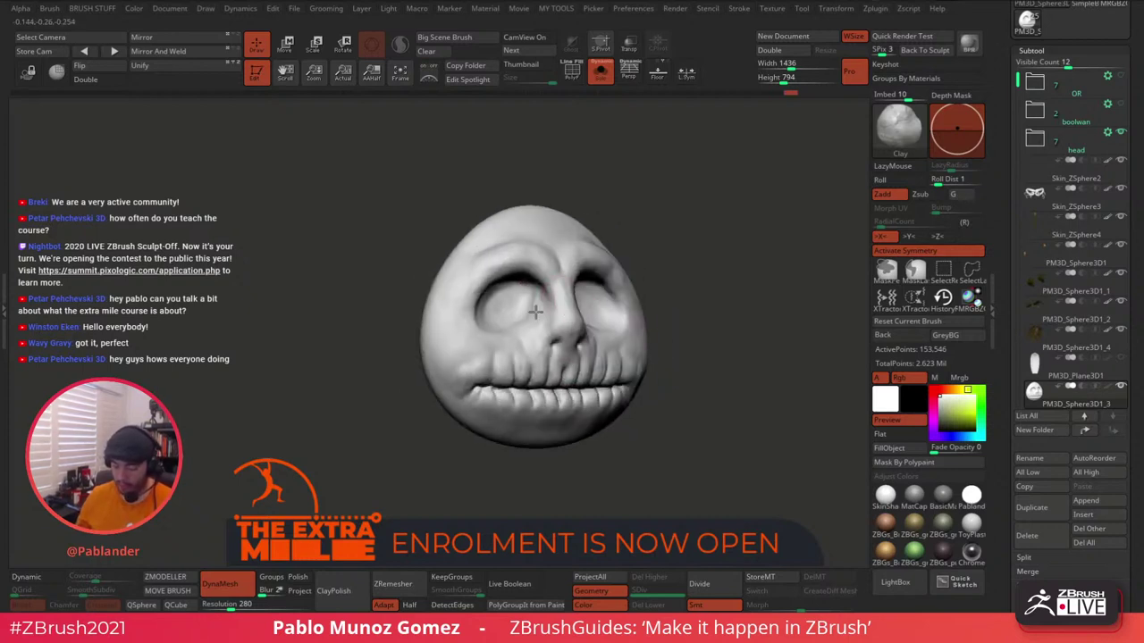
right_click_drag(676, 235, 644, 255, "shift")
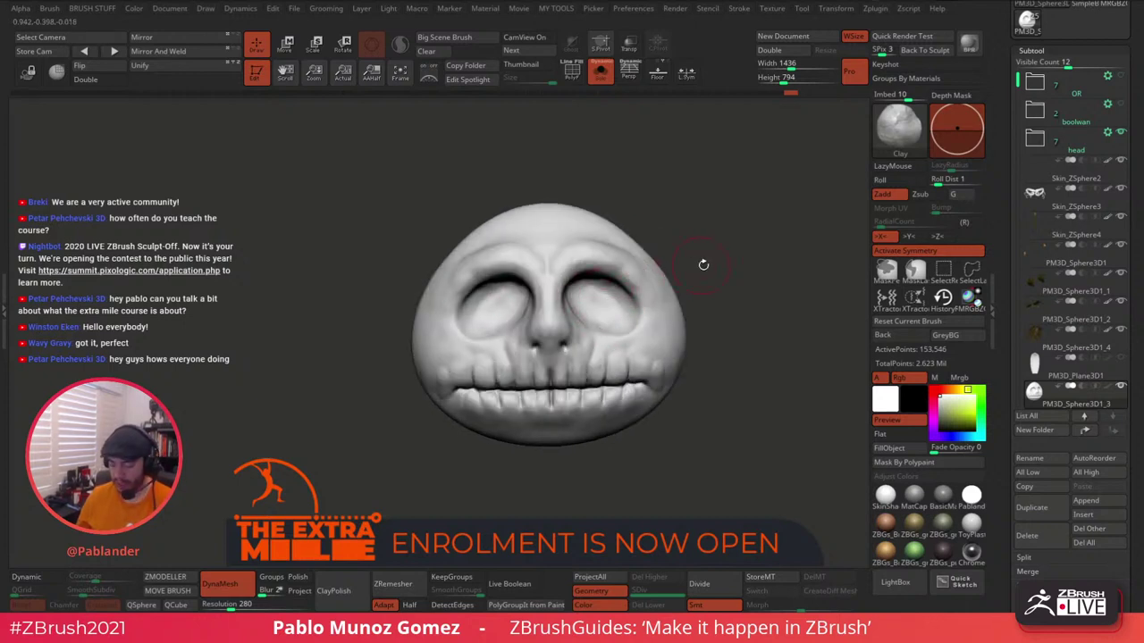
mouse_move(704, 265)
left_mouse_down("shift")
mouse_move(719, 258)
mouse_move(705, 296)
left_mouse_up("shift")
left_click_drag(582, 368, 568, 362)
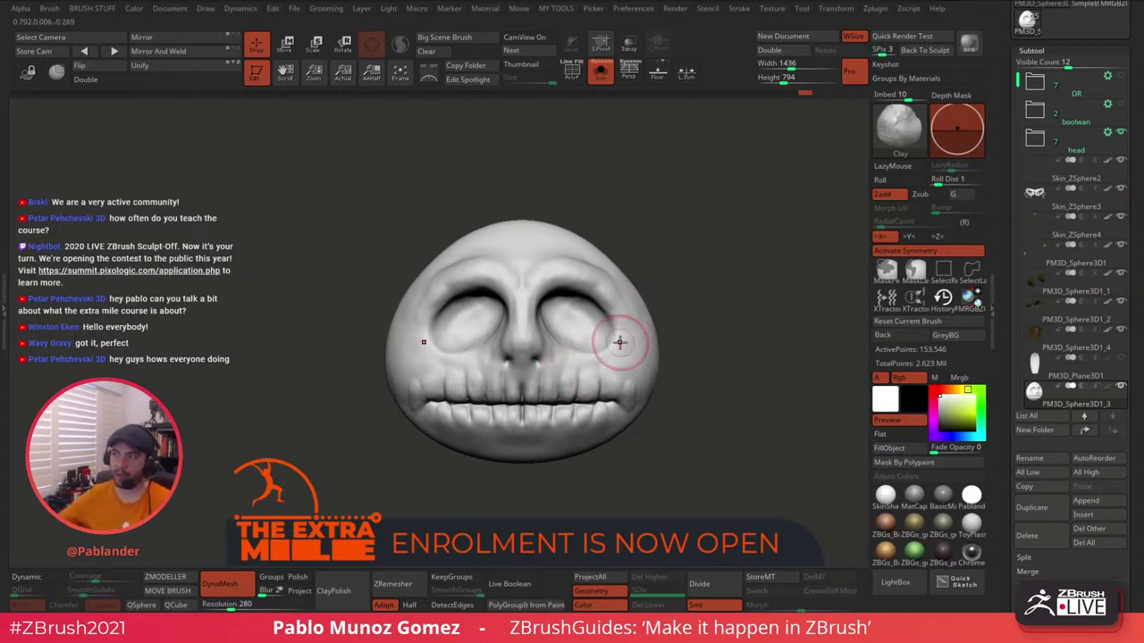
Build up the mirrored cheeks between the eye sockets and the mouth corners with the Clay brush.
mouse_move(686, 260)
left_mouse_down("alt")
mouse_move(677, 251)
mouse_move(626, 314)
left_mouse_up("alt")
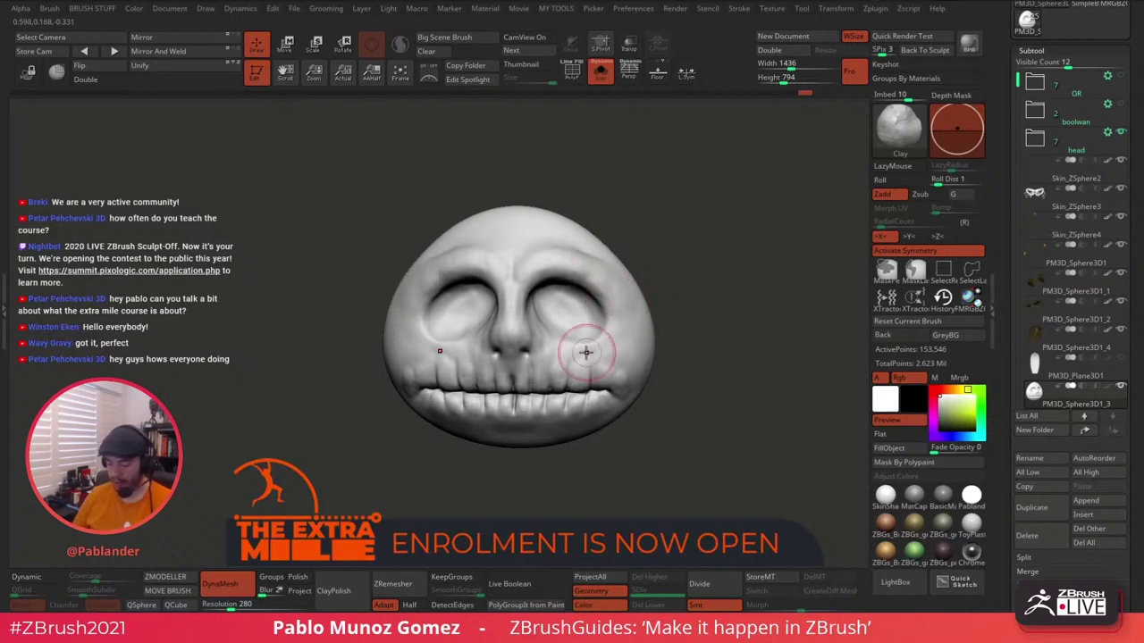
mouse_move(586, 353)
left_mouse_down()
mouse_move(563, 371)
mouse_move(606, 353)
mouse_move(626, 372)
left_mouse_up()
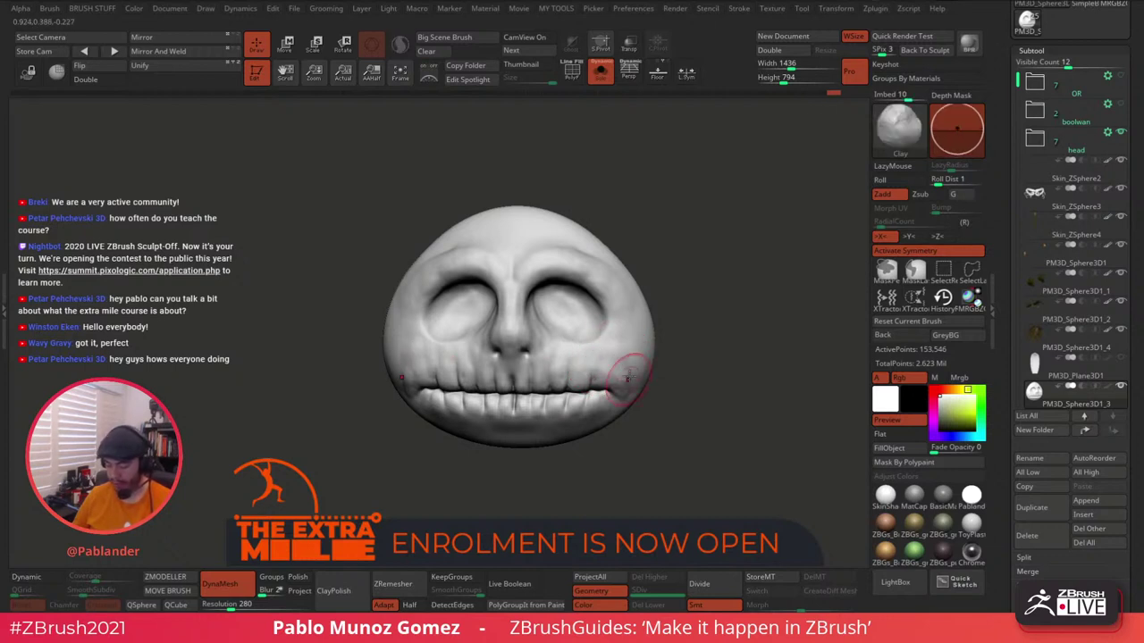
mouse_move(703, 332)
left_mouse_down("alt")
mouse_move(712, 289)
mouse_move(761, 304)
mouse_move(712, 324)
mouse_move(713, 301)
left_mouse_up("alt")
Switch to the DamStandard brush and carve mirrored creases along the inner eye sockets, the sides of the nose and beneath its tip.
key("space")
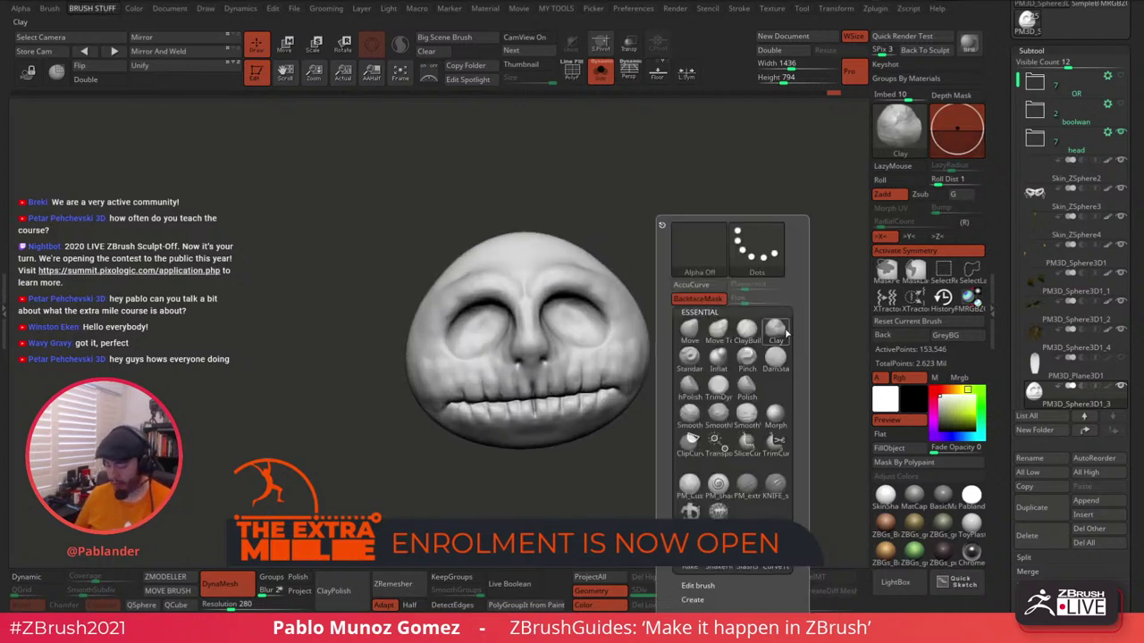
left_click(774, 358)
scroll(631, 341, "up", 3)
right_click(557, 340)
right_click_drag(659, 254, 616, 234)
left_click_drag(581, 282, 573, 323)
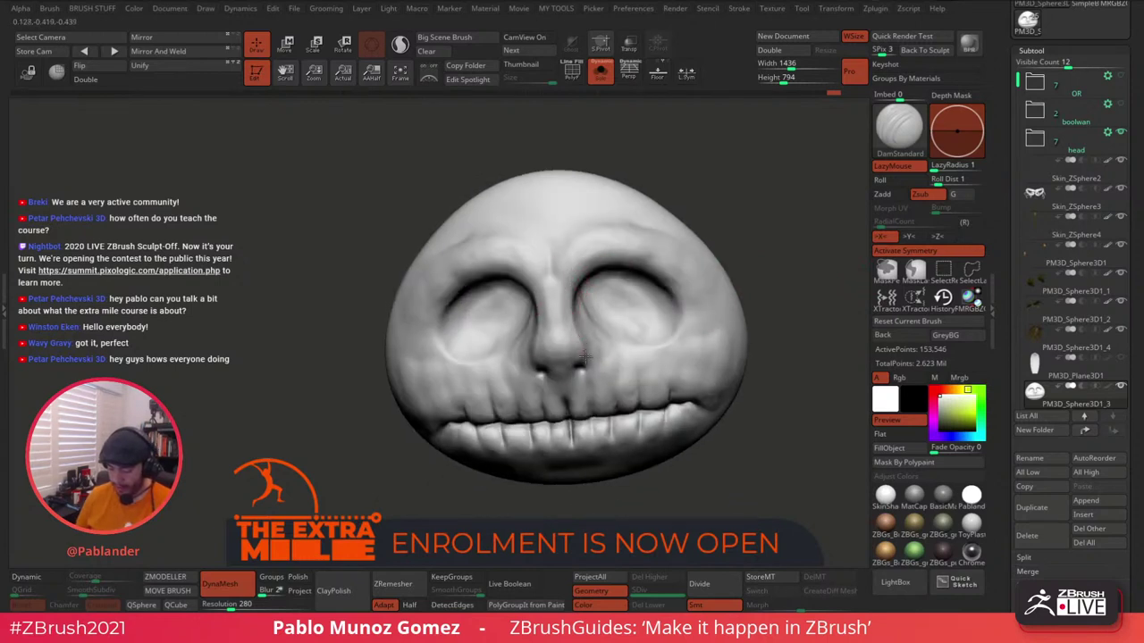
mouse_move(556, 368)
left_mouse_down()
mouse_move(577, 376)
mouse_move(597, 337)
left_mouse_up()
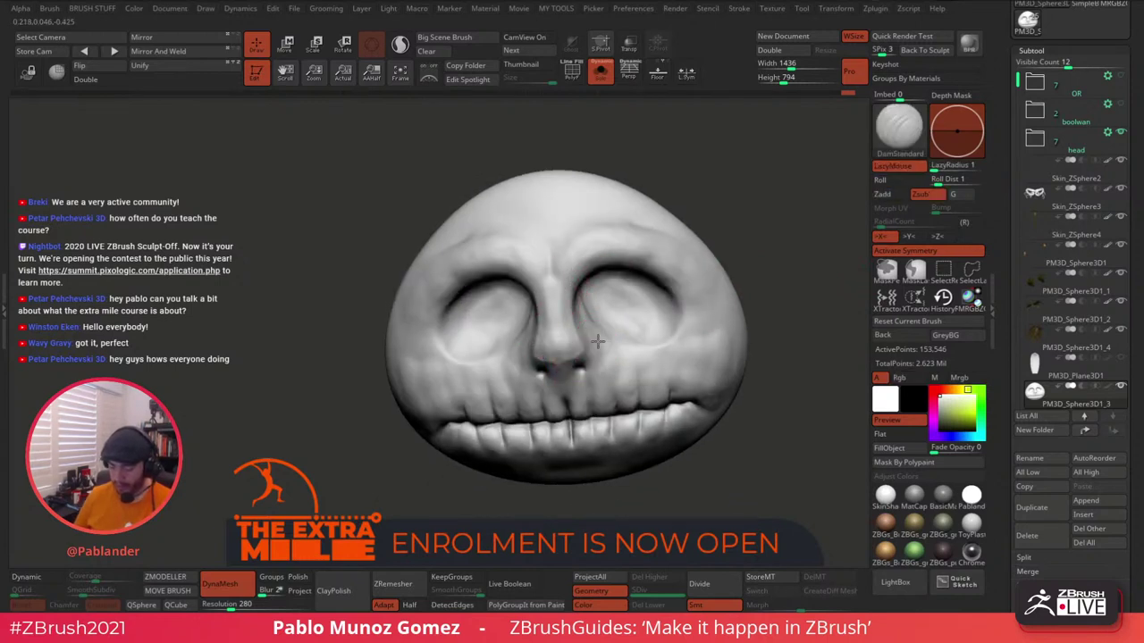
Resize the DamStandard brush, cut the mirrored nostrils deeper under the nose tip and soften their edges.
right_click_drag(600, 334, 590, 309)
right_click(544, 355)
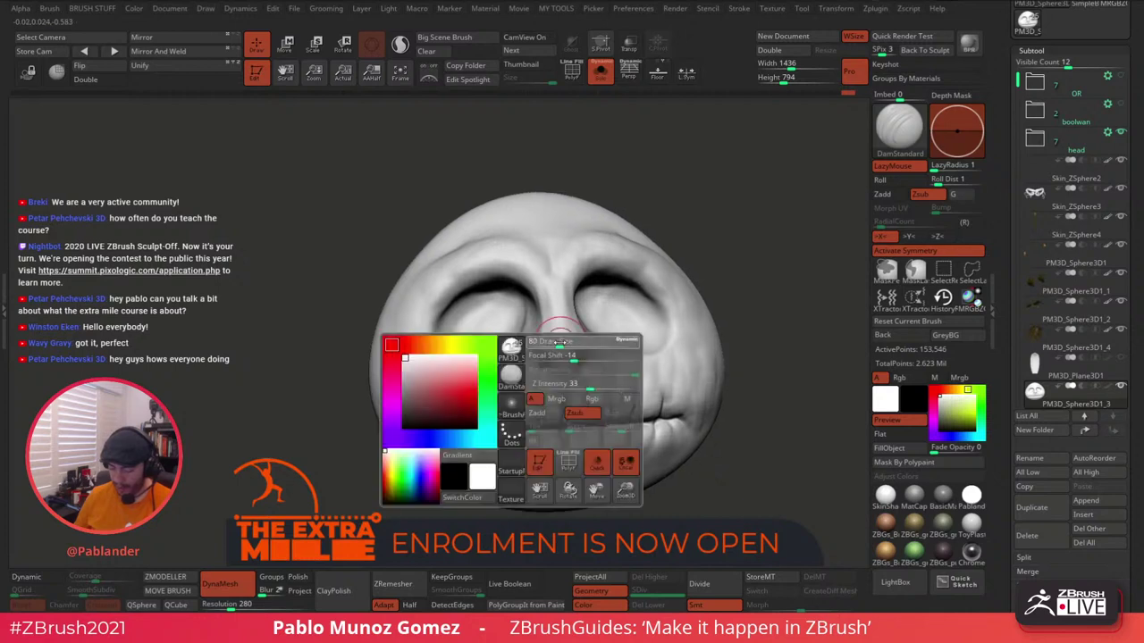
mouse_move(544, 355)
right_mouse_down()
mouse_move(604, 295)
mouse_move(590, 313)
right_mouse_up()
right_click(604, 295)
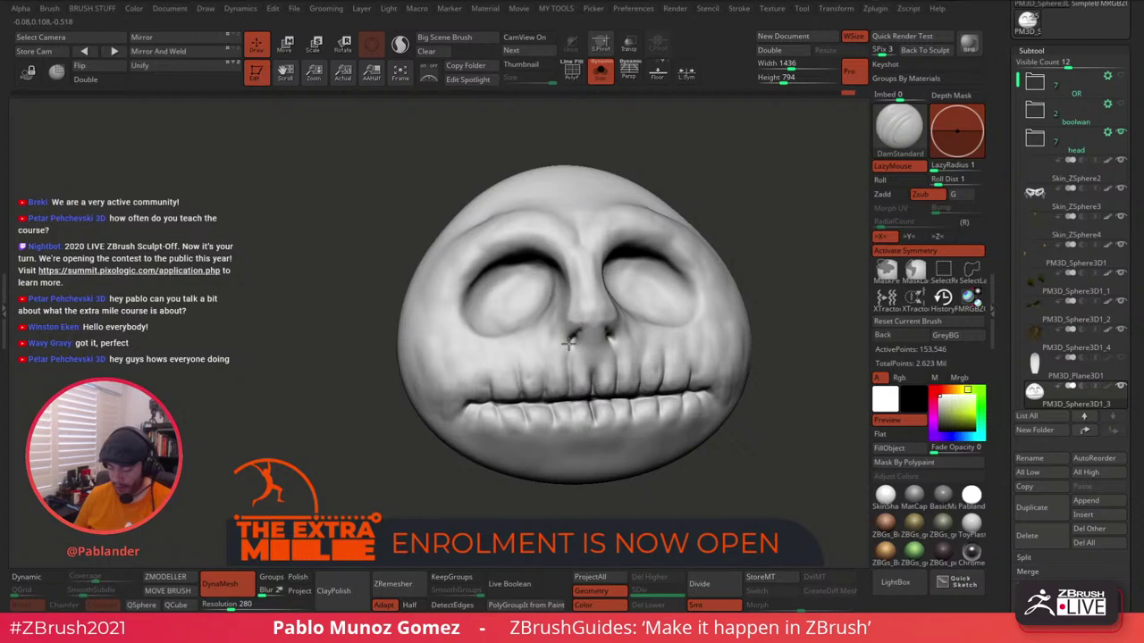
mouse_move(637, 312)
right_mouse_down()
mouse_move(589, 338)
mouse_move(598, 317)
right_mouse_up()
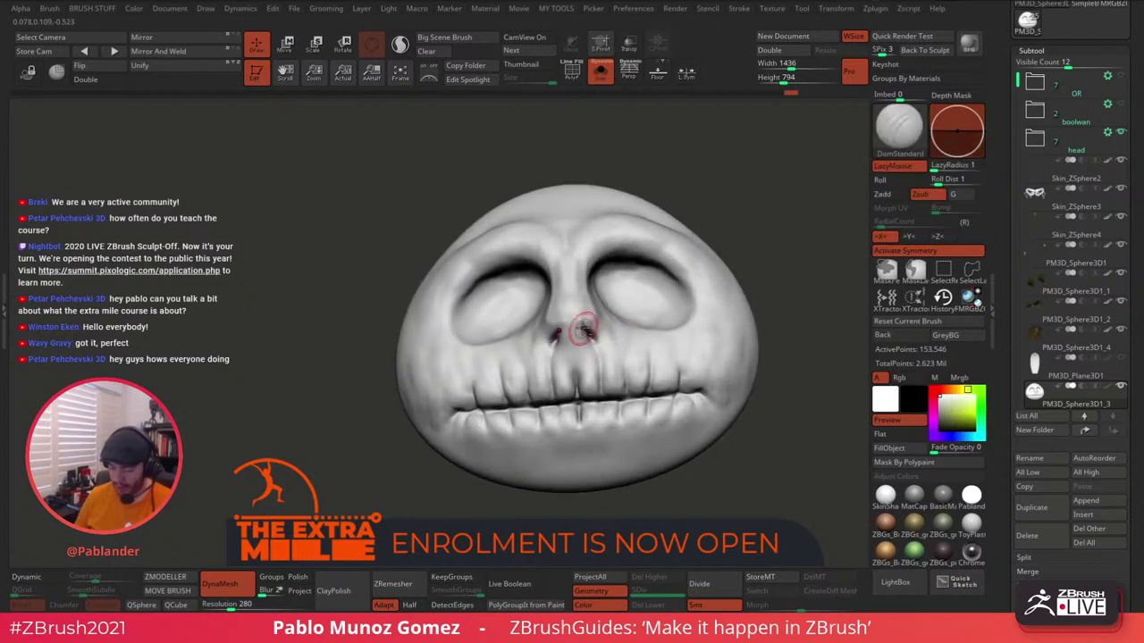
key("shift")
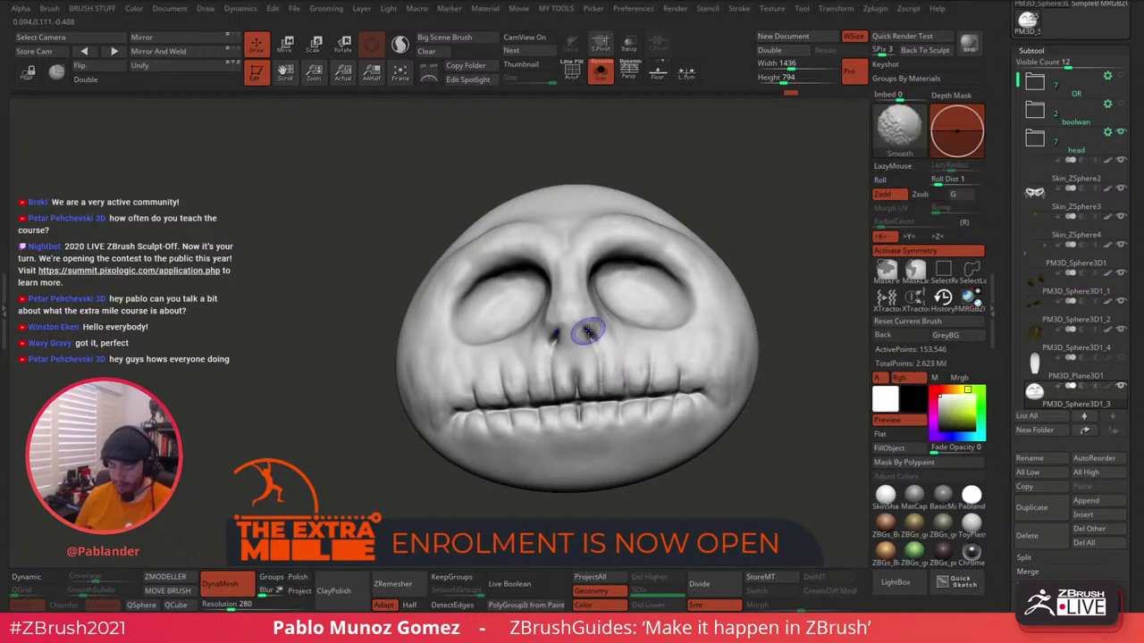
right_click_drag(588, 333, 554, 362)
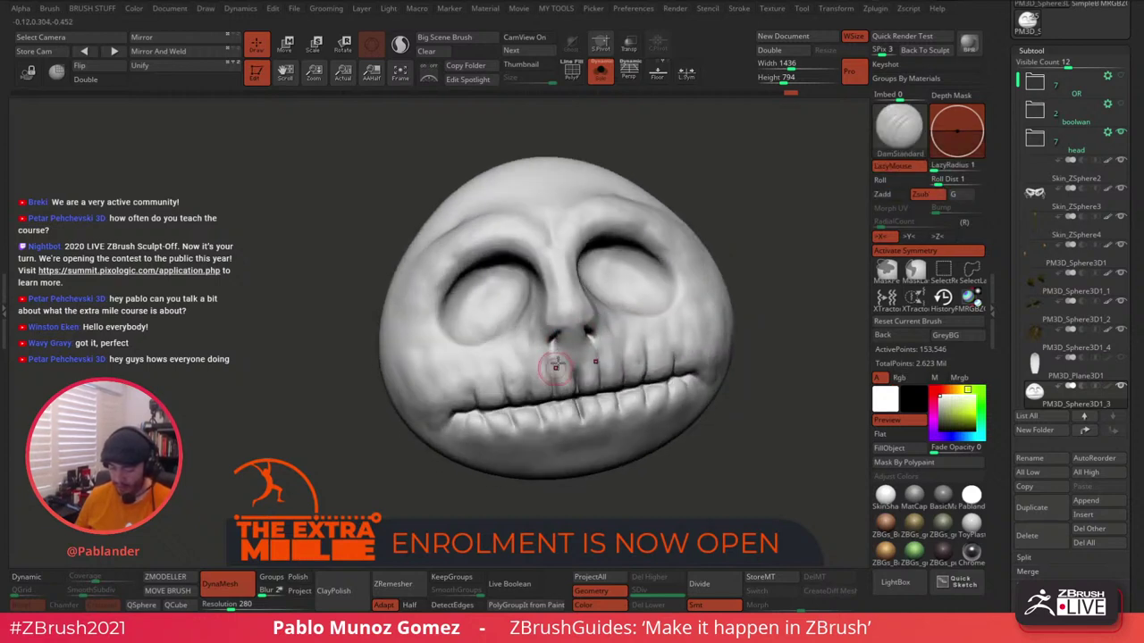
Smooth the outer cheeks beside the mouth corners and the outer ends of the brow ridges.
key("shift")
left_click_drag(388, 369, 396, 383, "shift")
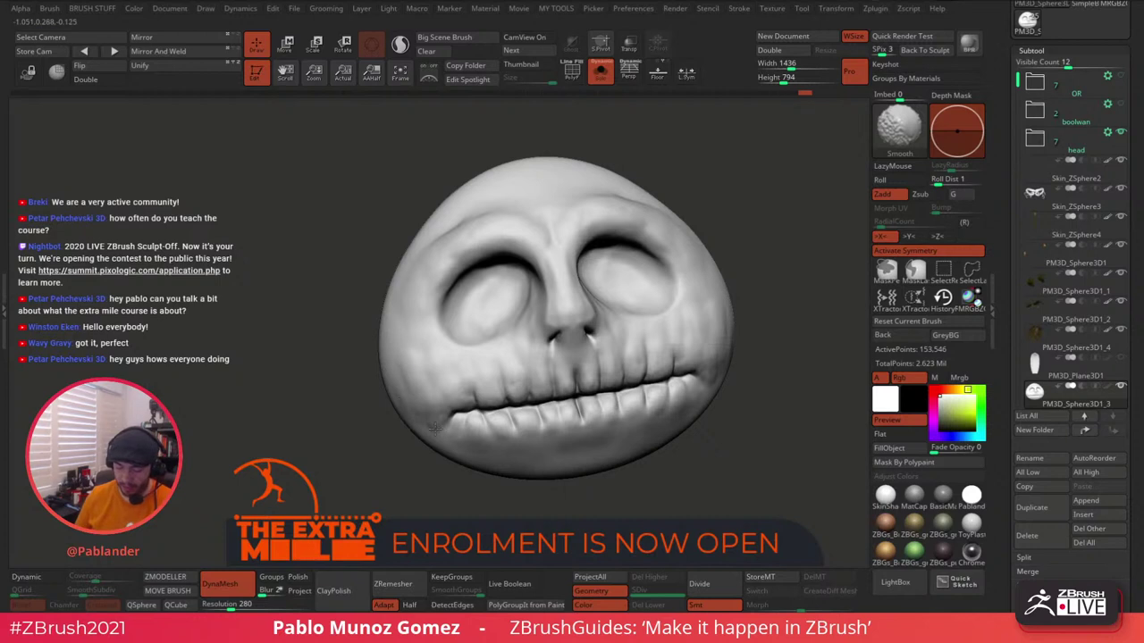
mouse_move(702, 211)
right_mouse_down("shift")
mouse_move(733, 214)
mouse_move(675, 207)
mouse_move(701, 246)
right_mouse_up("shift")
key("space")
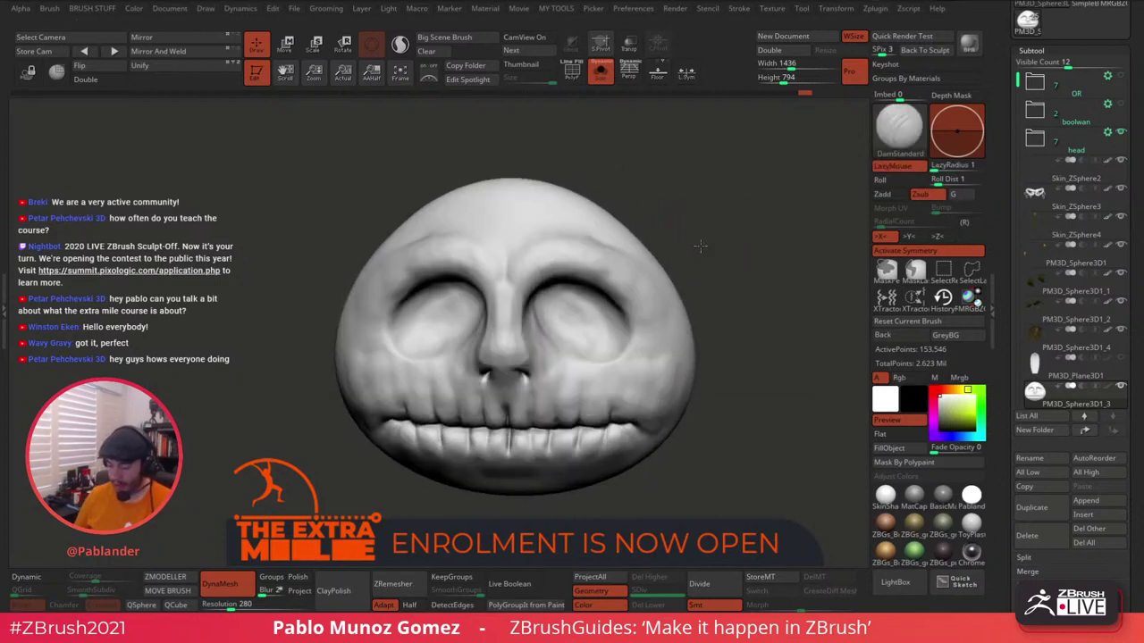
left_click_drag(616, 248, 597, 231, "shift")
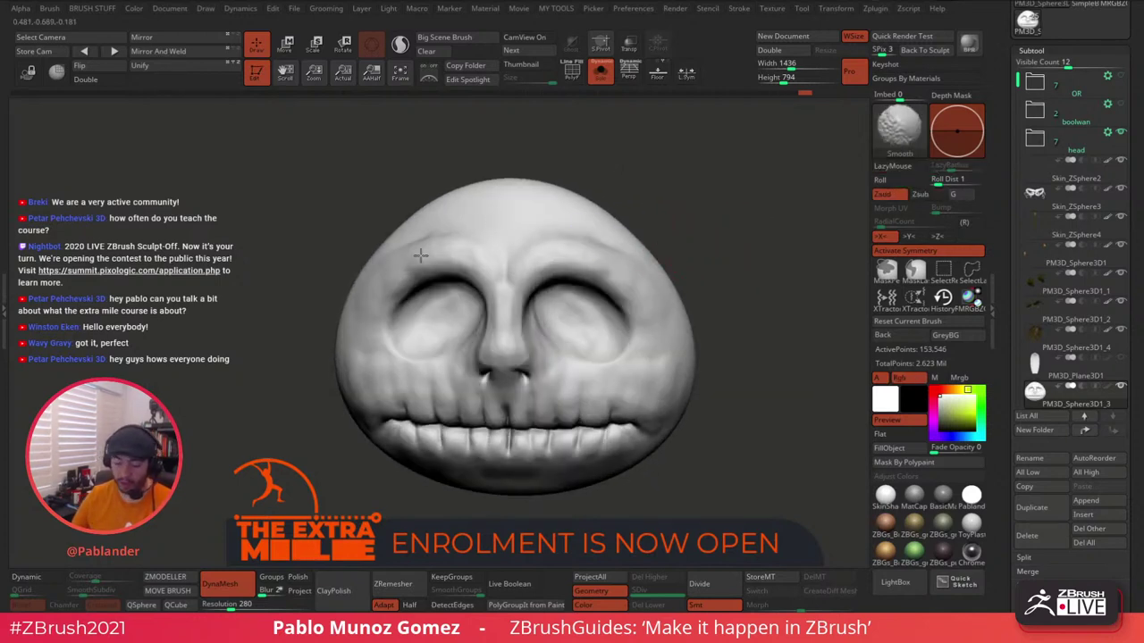
Carve the lower rims of the eye sockets with the DamStandard brush and smooth the surrounding surface.
left_click_drag(670, 363, 659, 357, "shift")
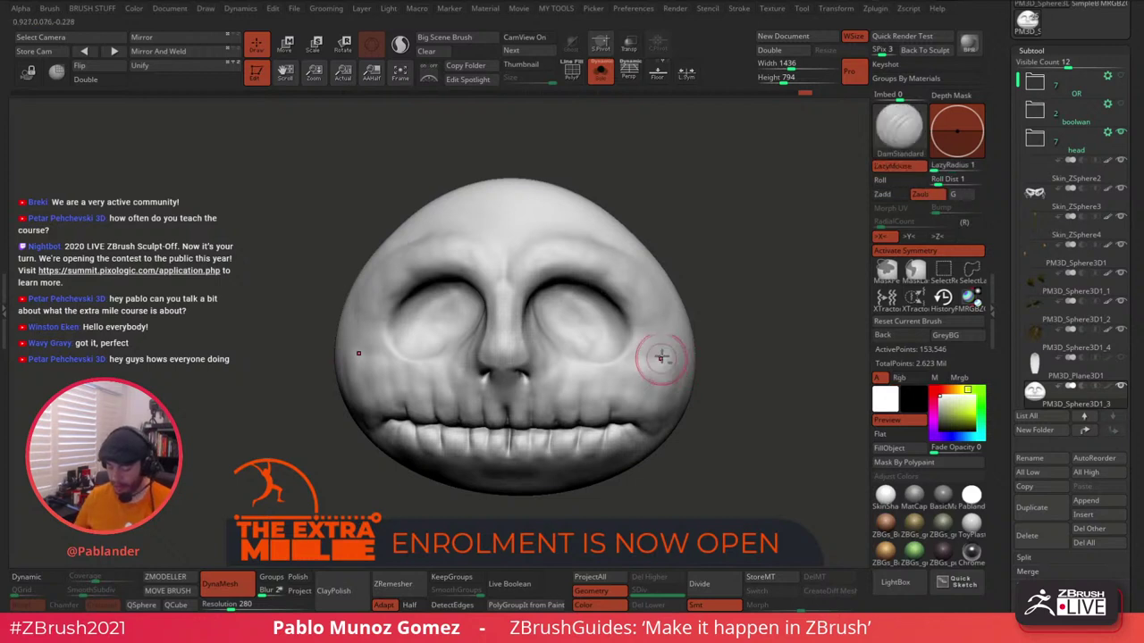
right_click_drag(660, 357, 672, 318, "alt")
mouse_move(672, 318)
right_mouse_down()
mouse_move(634, 295)
mouse_move(649, 264)
right_mouse_up()
key("space")
mouse_move(641, 272)
left_mouse_down()
mouse_move(613, 327)
mouse_move(560, 304)
left_mouse_up()
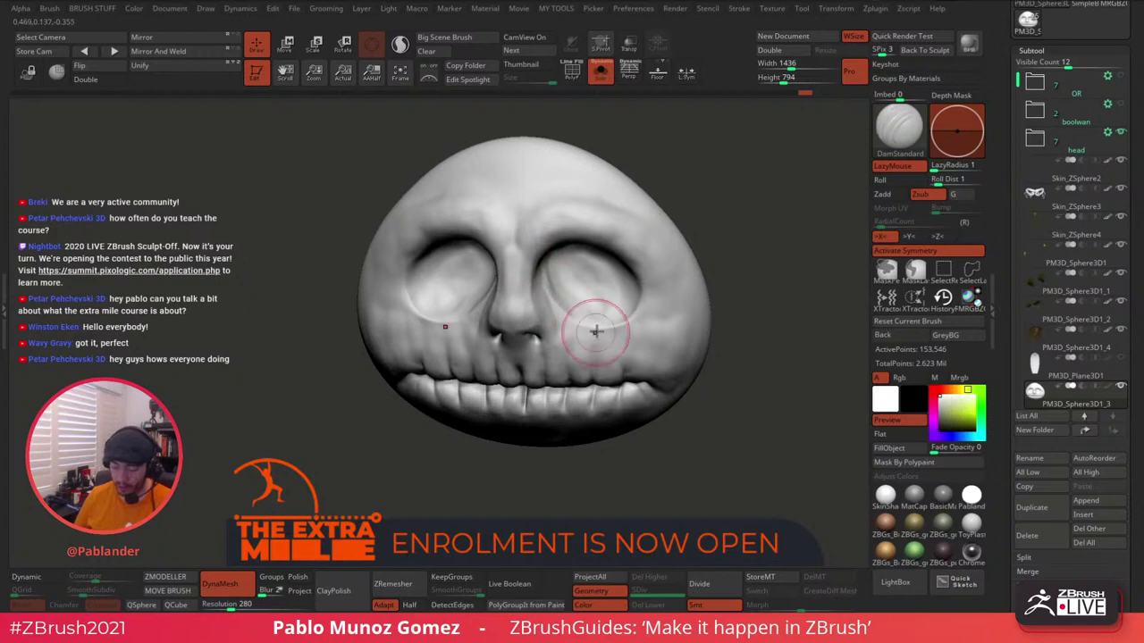
right_click_drag(596, 331, 595, 301, "alt")
left_click_drag(546, 289, 552, 301, "shift")
right_click_drag(605, 327, 630, 275)
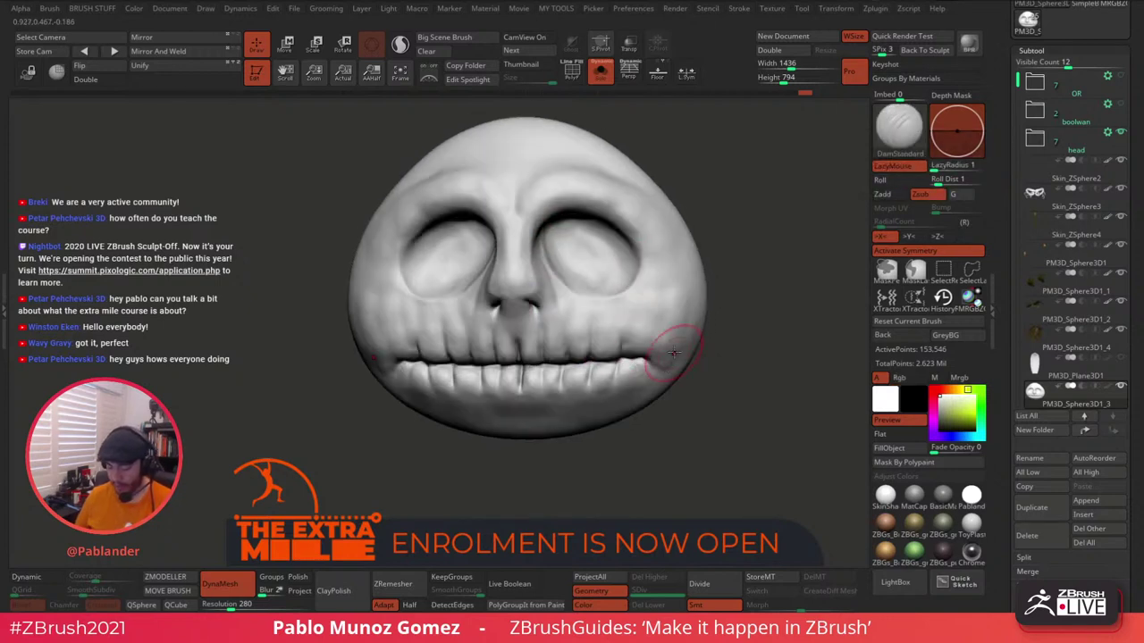
Carve the creases at the mouth corners with DamStandard and smooth the nose.
left_click_drag(638, 359, 672, 327)
right_click_drag(692, 300, 756, 268, "ctrl")
mouse_move(601, 295)
right_mouse_down("ctrl")
mouse_move(586, 307)
mouse_move(564, 273)
right_mouse_up("ctrl")
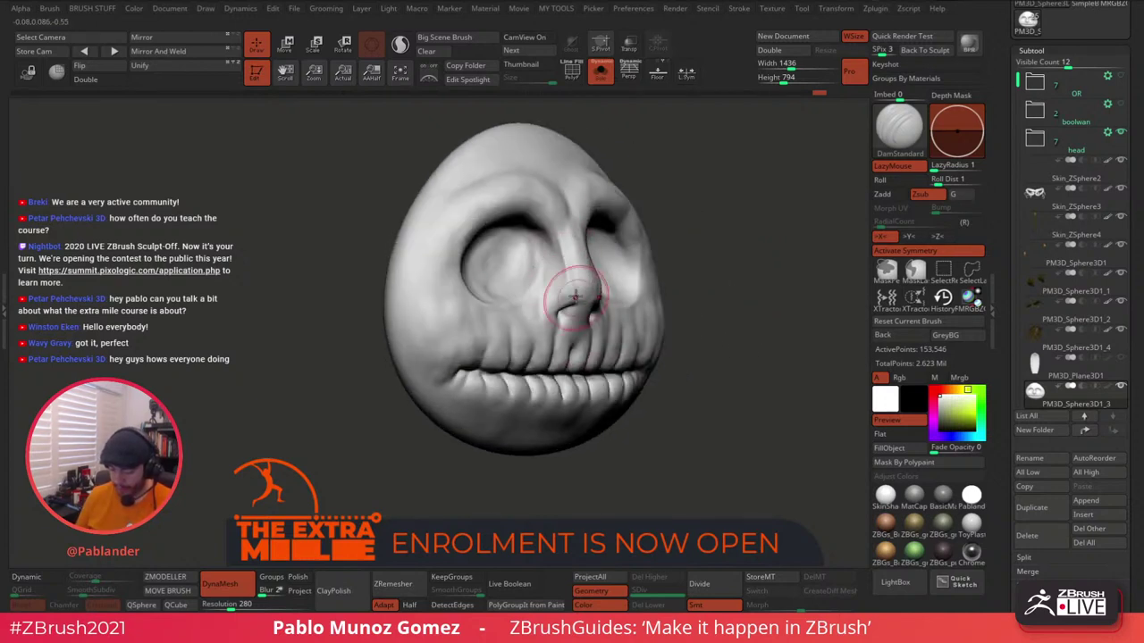
left_click_drag(577, 287, 562, 246, "shift")
right_click_drag(621, 235, 570, 259)
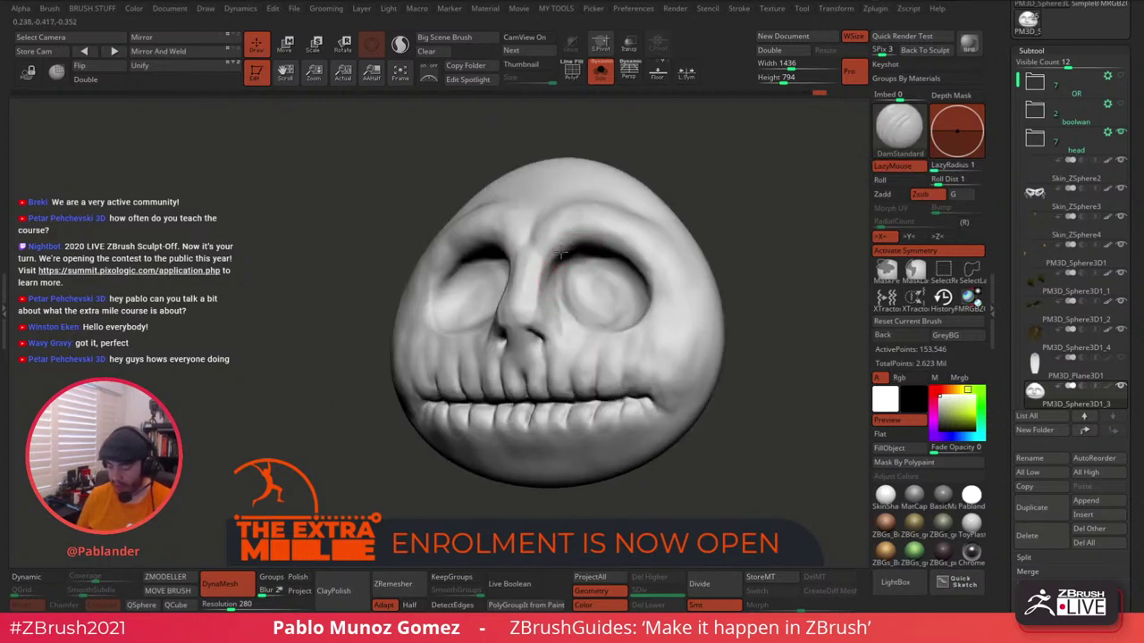
Carve the inner upper edges of the eye sockets beside the nose bridge and smooth the nearby socket surface.
left_click_drag(560, 255, 564, 255)
left_click_drag(542, 302, 585, 248)
mouse_move(617, 250)
right_mouse_down()
mouse_move(639, 252)
mouse_move(596, 286)
right_mouse_up()
left_click_drag(612, 292, 623, 273, "shift")
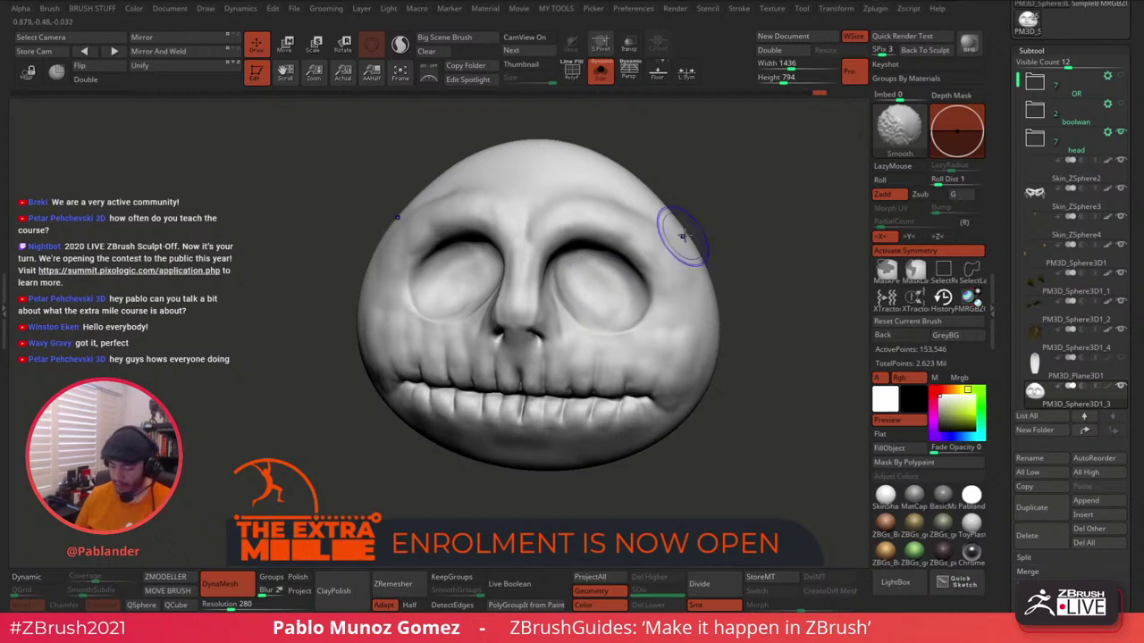
right_click_drag(769, 239, 728, 247)
right_click_drag(730, 287, 707, 290, "ctrl")
key("shift")
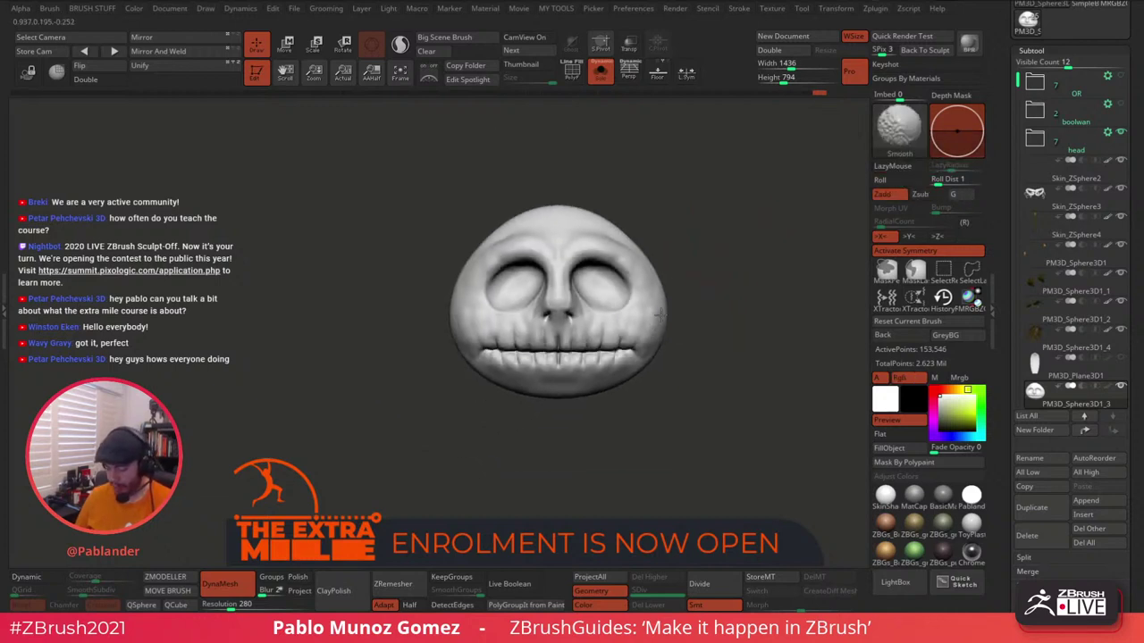
Enlarge the eye sockets outward and downward and lower the nose using a large Move brush.
key("space")
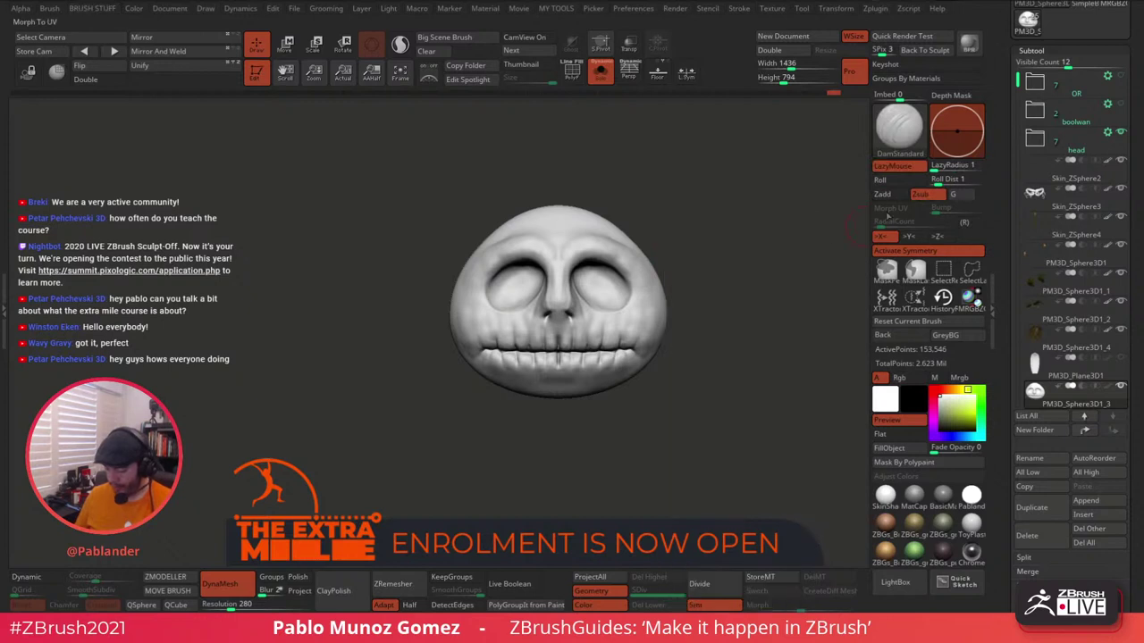
mouse_move(766, 311)
right_mouse_down()
mouse_move(783, 326)
mouse_move(747, 341)
mouse_move(753, 365)
mouse_move(732, 342)
mouse_move(738, 388)
mouse_move(733, 331)
mouse_move(707, 329)
mouse_move(733, 301)
right_mouse_up()
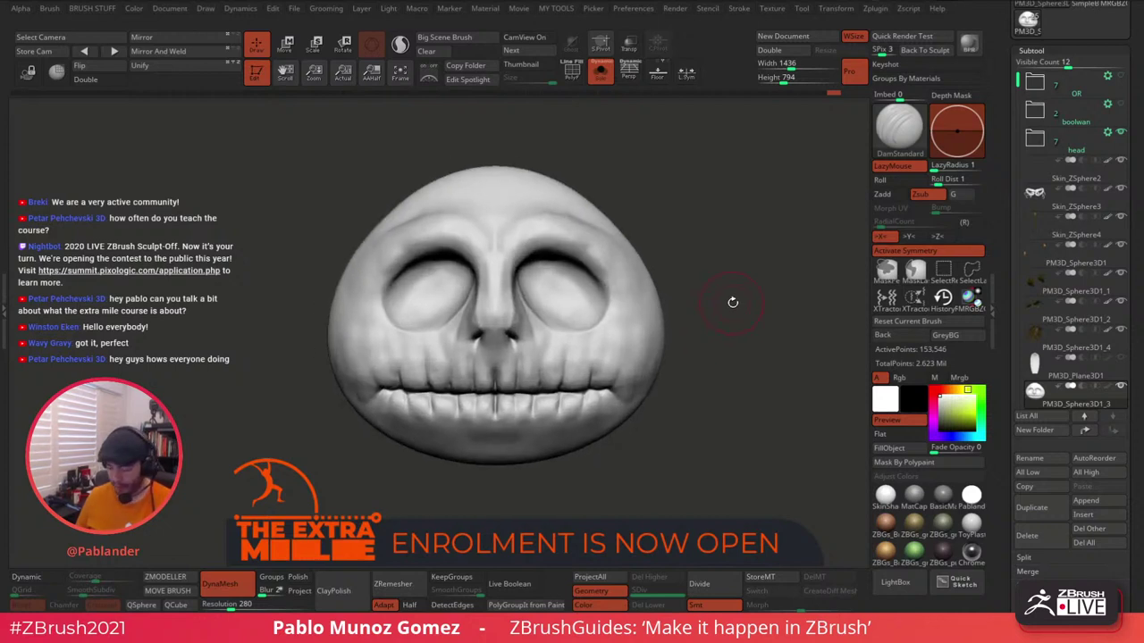
key("space")
left_click(700, 331)
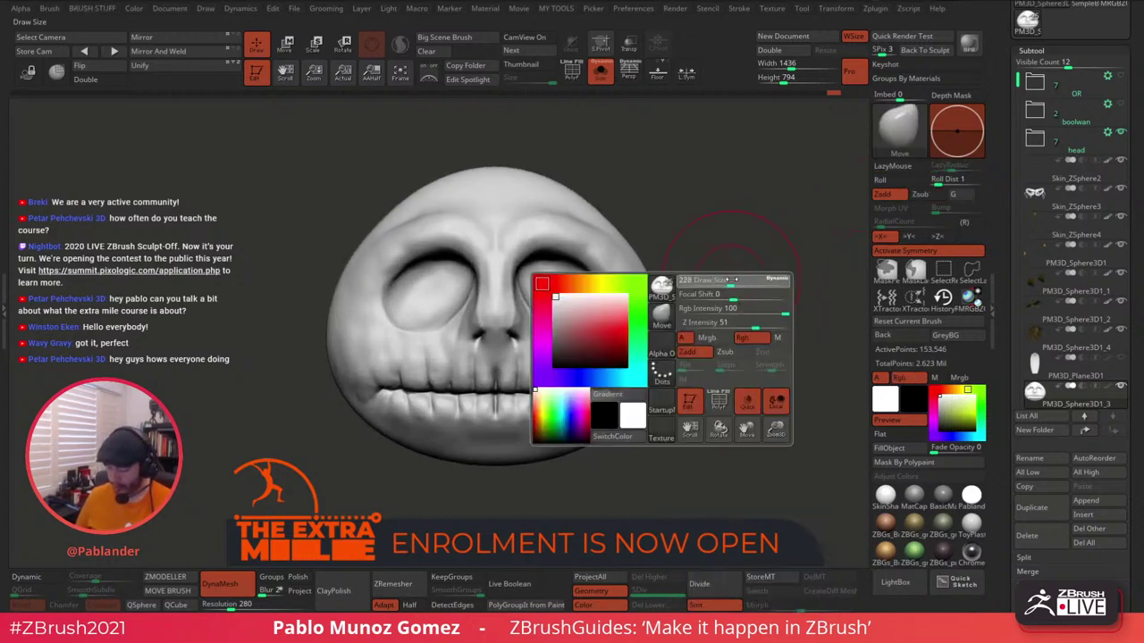
left_click_drag(737, 274, 744, 293, "alt")
mouse_move(552, 284)
left_mouse_down()
mouse_move(546, 262)
mouse_move(581, 270)
mouse_move(630, 331)
left_mouse_up()
left_click_drag(522, 359, 528, 356)
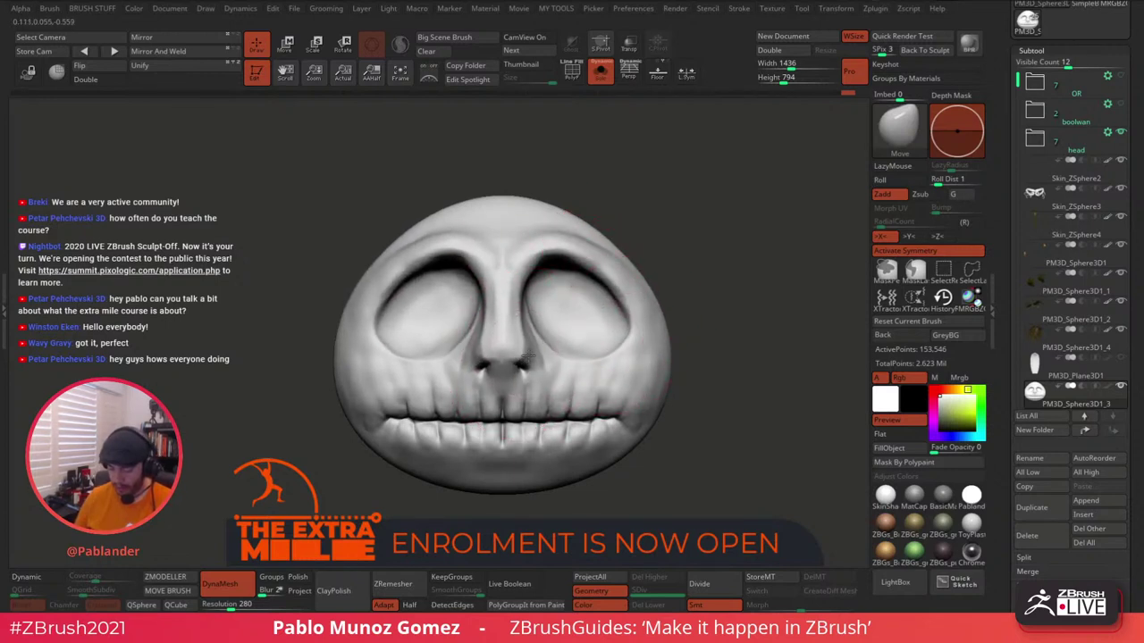
left_click_drag(714, 328, 688, 326)
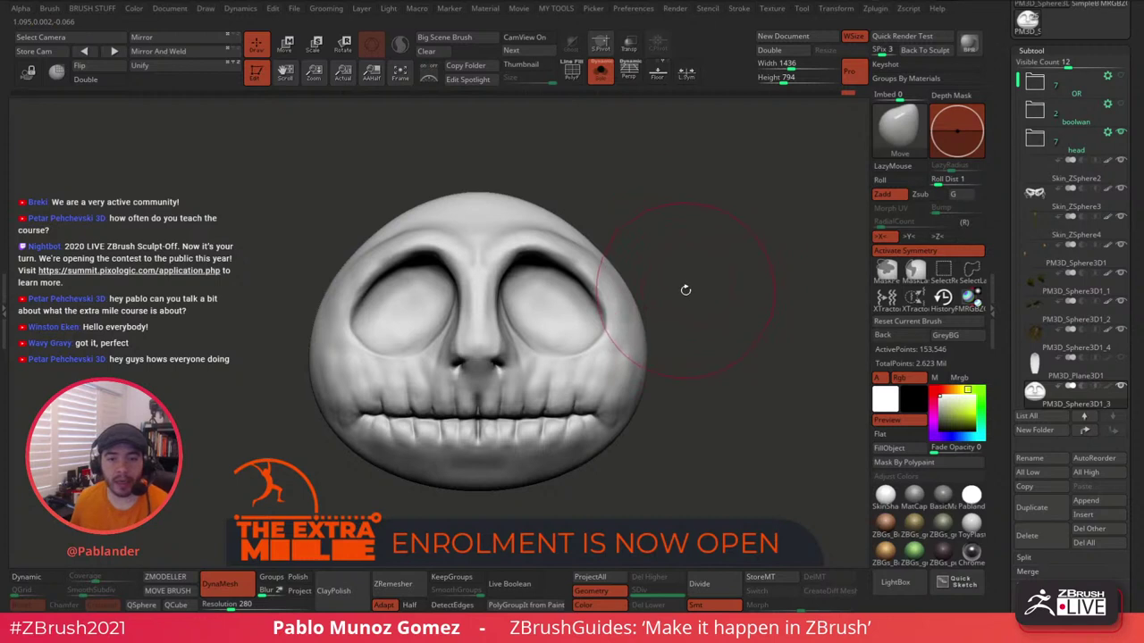
left_click_drag(707, 319, 713, 313)
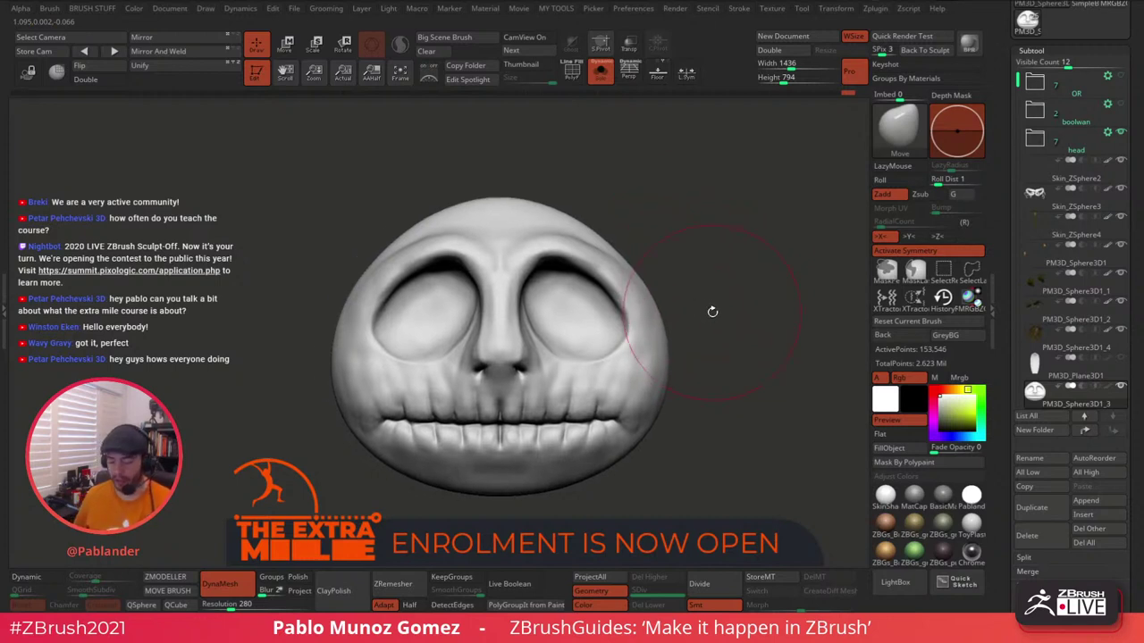
left_click_drag(531, 299, 523, 301)
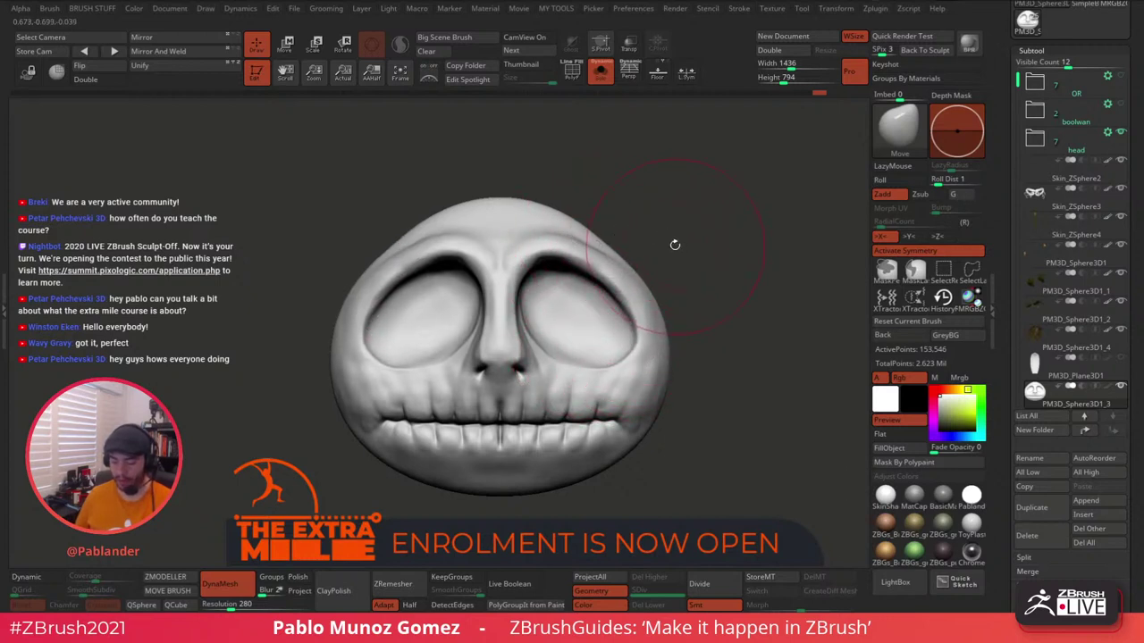
Reshape both sides of the forehead and temples with the Move brush so the skull tapers towards the crown.
left_click_drag(678, 212, 638, 255)
left_click_drag(608, 200, 601, 191)
mouse_move(602, 191)
right_mouse_down()
mouse_move(618, 208)
mouse_move(687, 206)
right_mouse_up()
left_click_drag(649, 251, 663, 245)
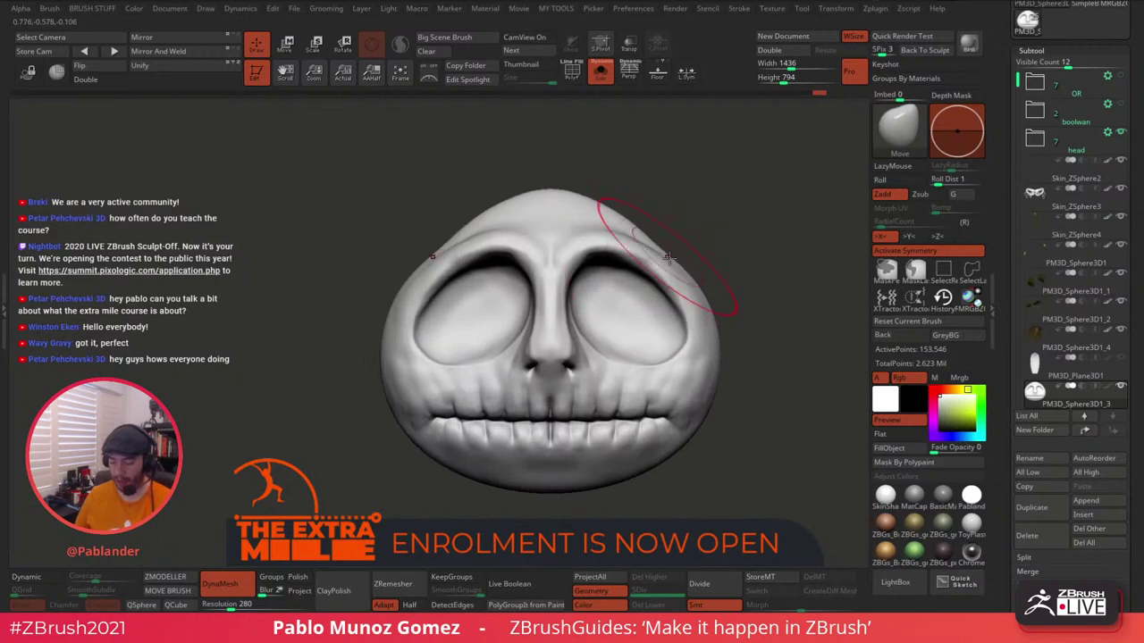
left_click_drag(684, 286, 693, 282)
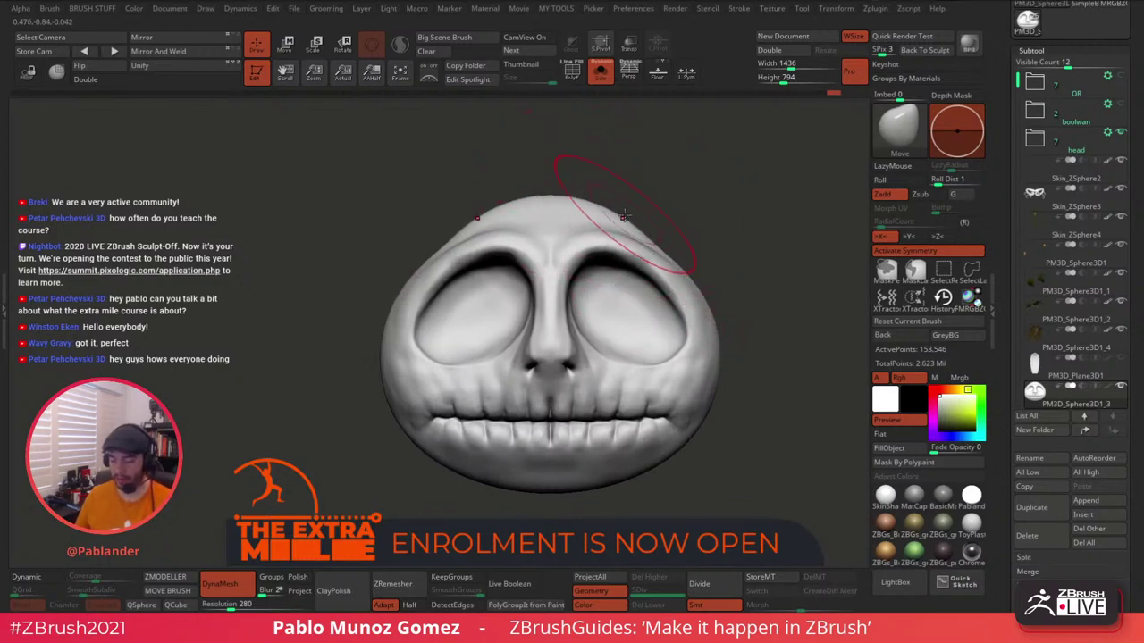
mouse_move(678, 220)
left_mouse_down("alt")
mouse_move(653, 220)
mouse_move(658, 249)
left_mouse_up("alt")
Pull the mouth corners up and outward with a smaller Move brush to form a wide grin.
key("space")
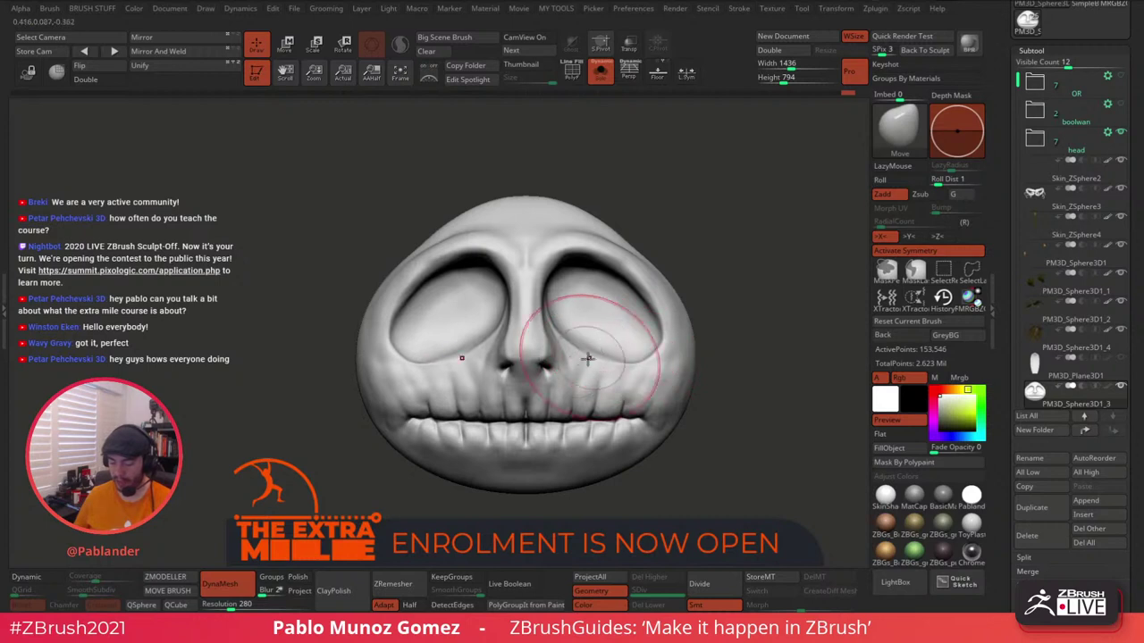
left_click_drag(736, 286, 704, 272, "alt")
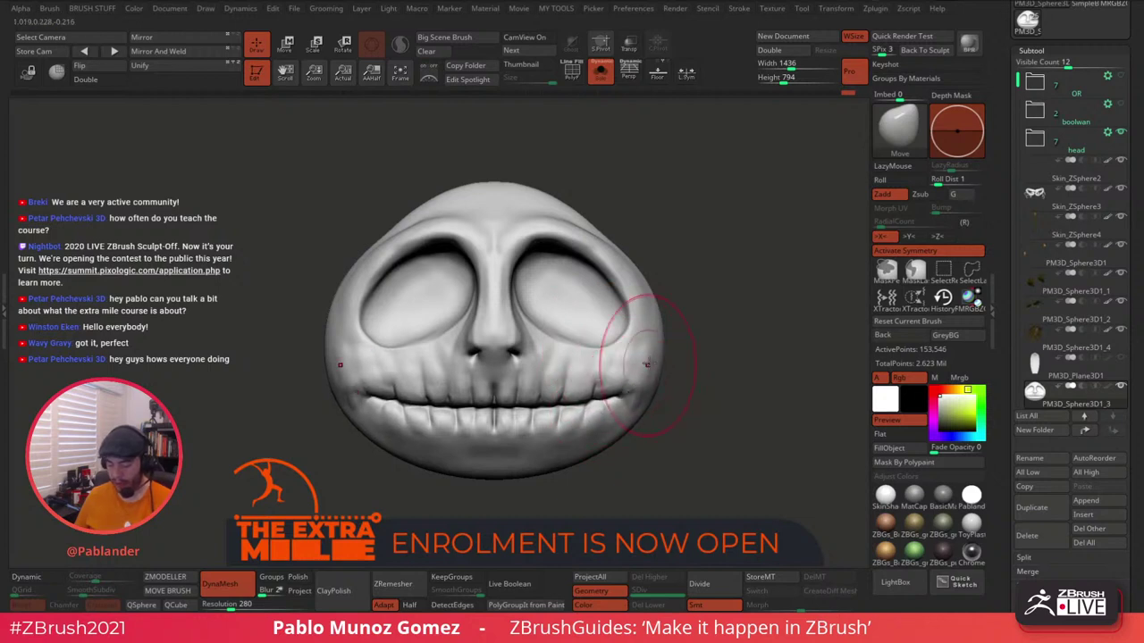
left_click_drag(625, 401, 627, 396)
right_click_drag(631, 386, 642, 389)
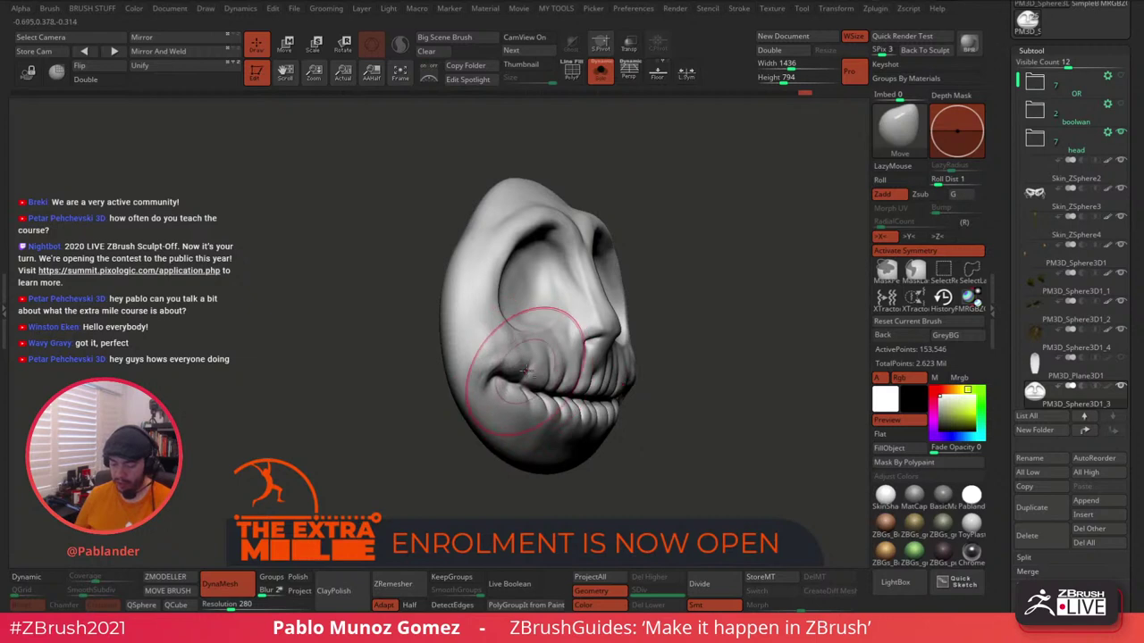
right_click_drag(703, 325, 609, 294, "shift")
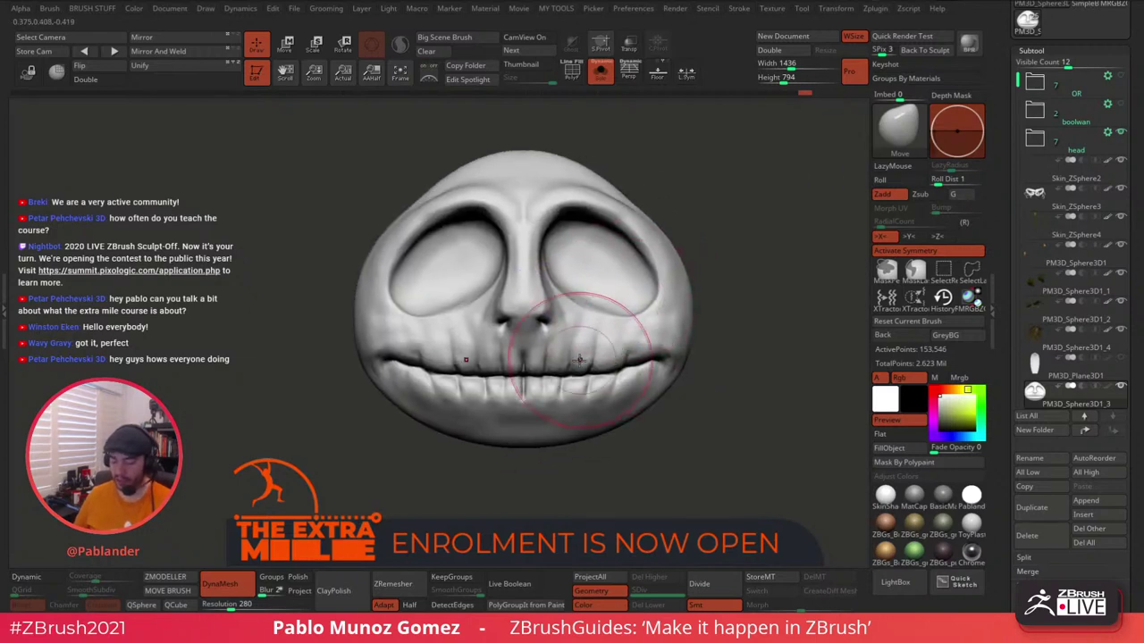
left_click_drag(607, 376, 590, 373)
right_click_drag(734, 272, 712, 288, "alt")
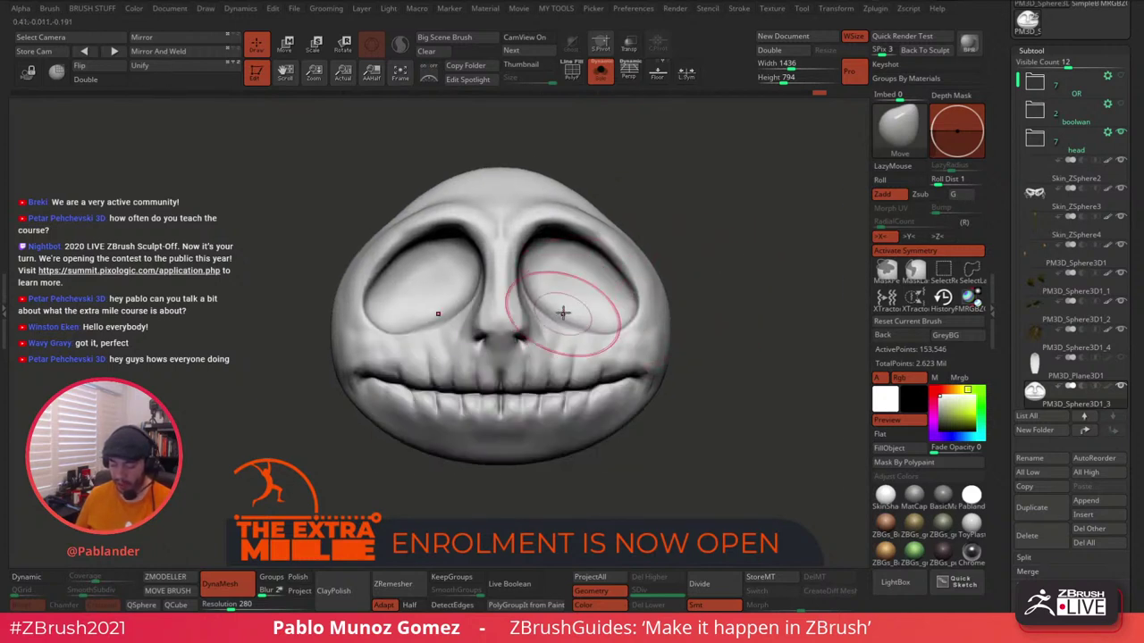
Refine the brow and nose bridge from front and side views with the Move brush.
right_click_drag(699, 276, 684, 259, "ctrl")
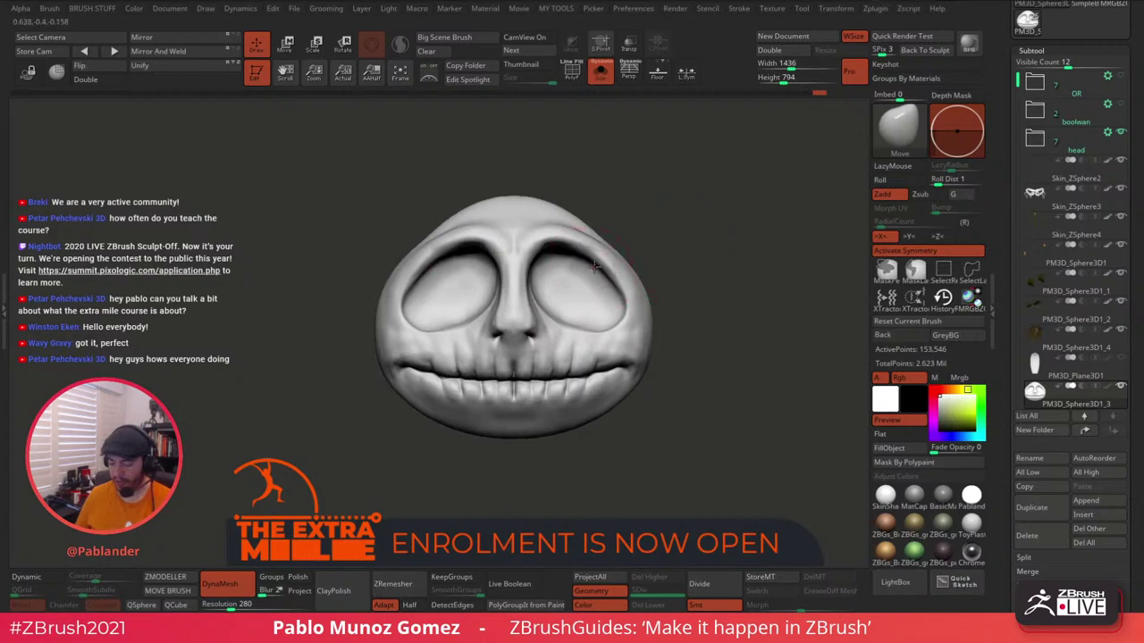
left_click_drag(653, 241, 552, 270)
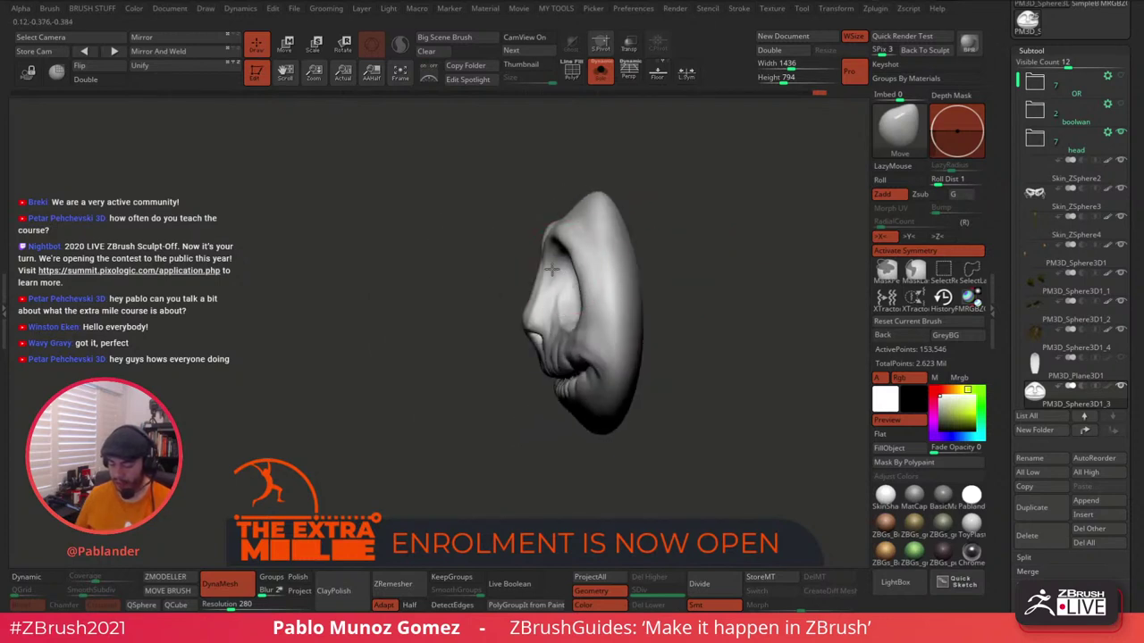
right_click_drag(525, 306, 583, 275)
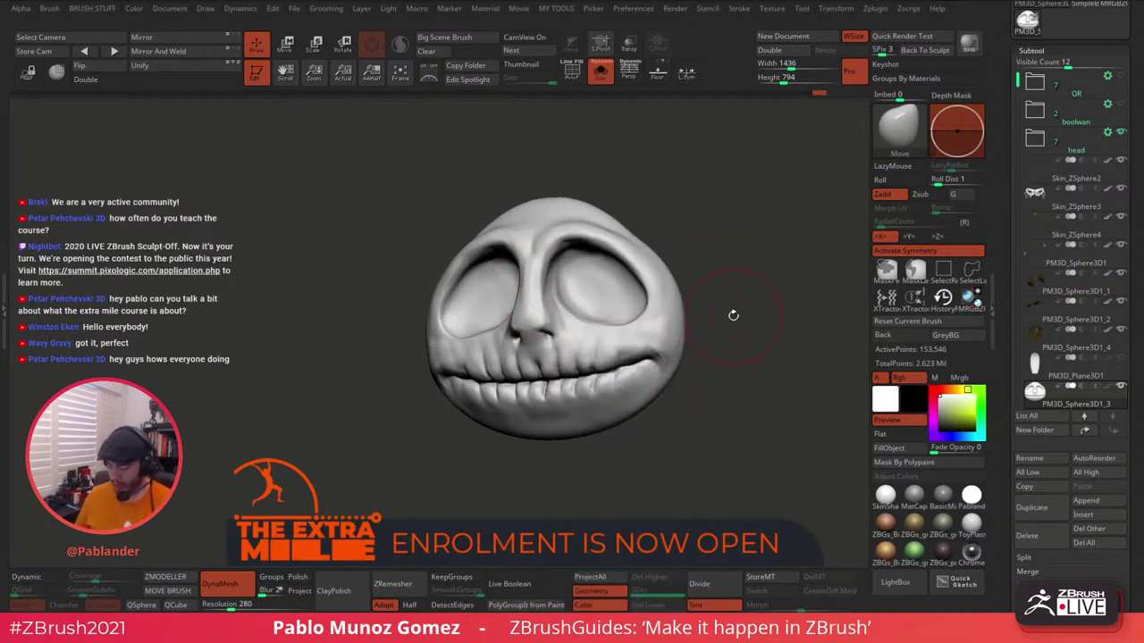
Flatten the nose bridge with the hPolish brush at a reduced draw size and smooth it lightly.
key("b")
key("h")
key("p")
key("space")
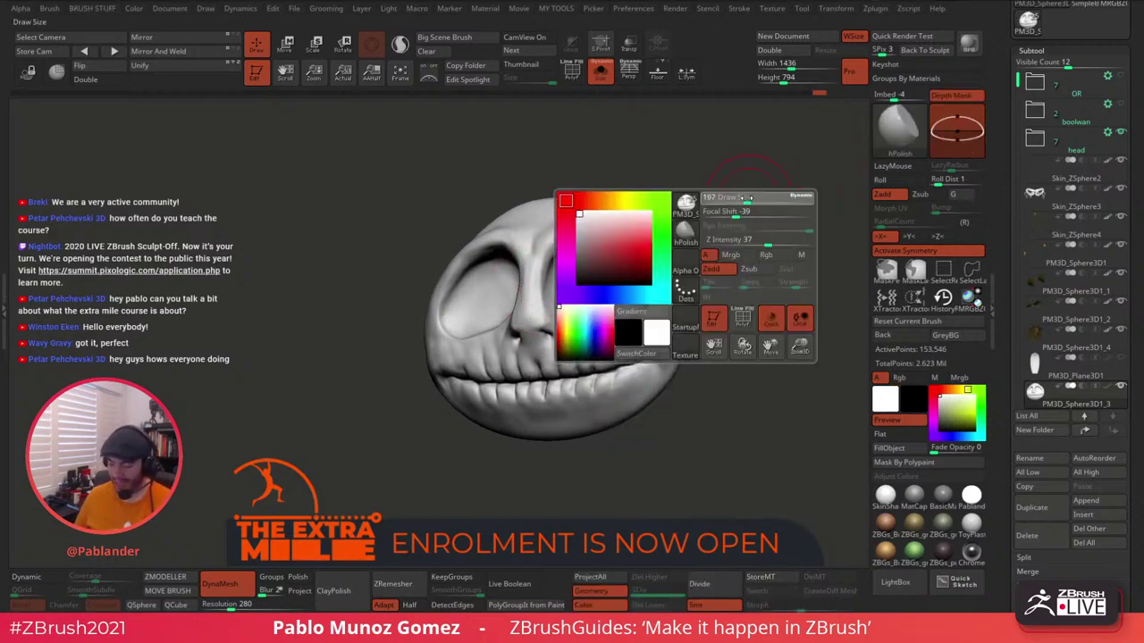
left_click_drag(747, 198, 730, 197)
mouse_move(721, 202)
right_mouse_down()
mouse_move(742, 205)
mouse_move(738, 241)
right_mouse_up()
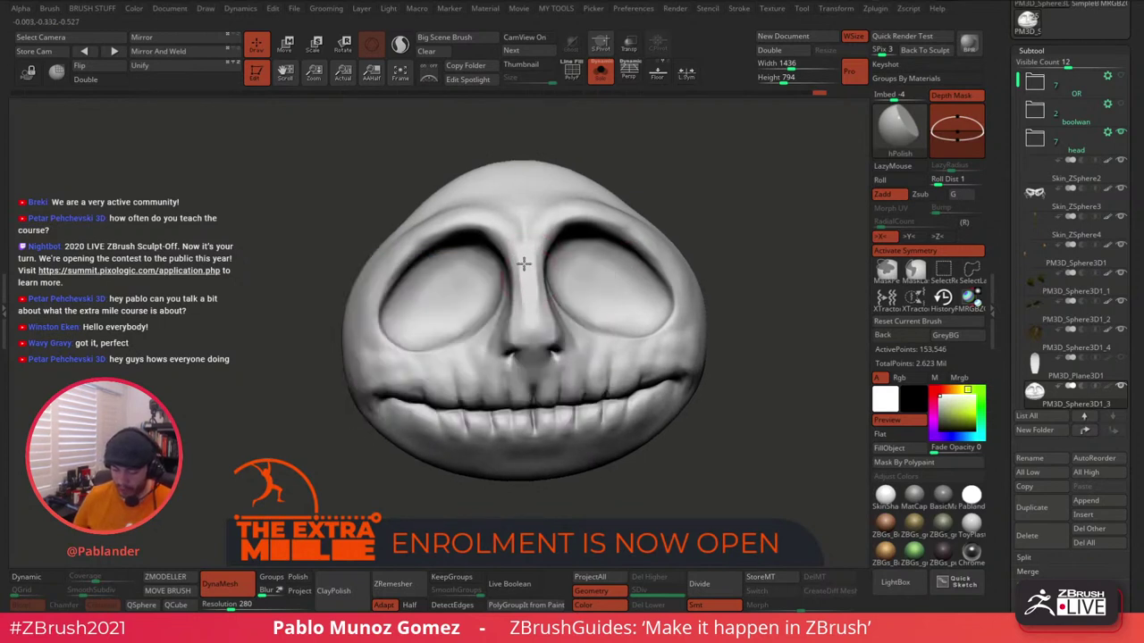
key("shift")
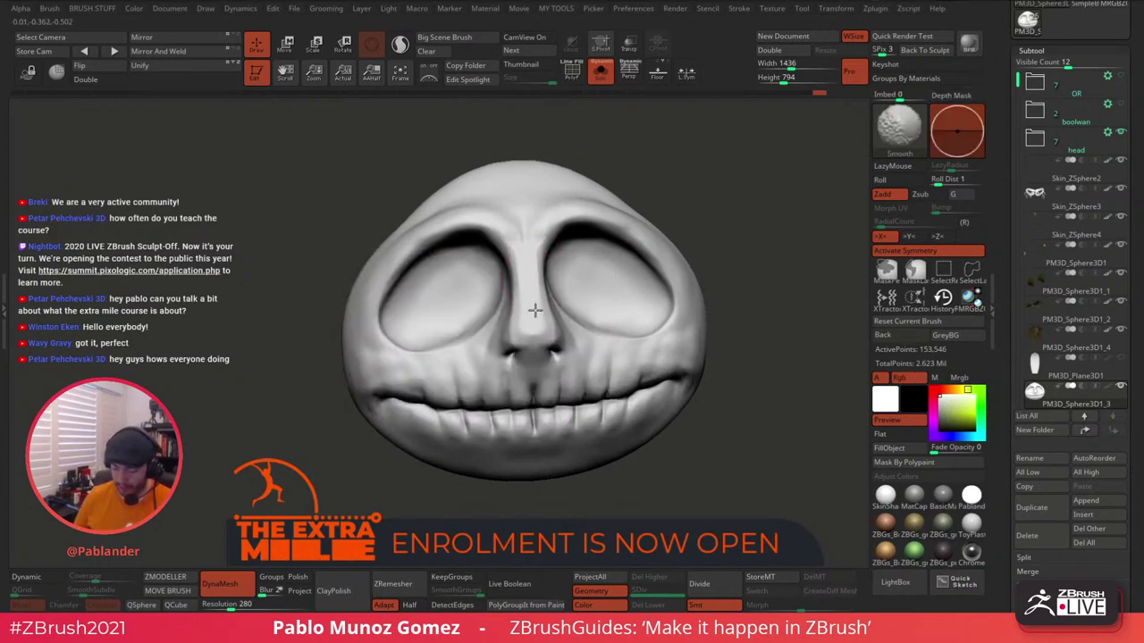
left_click_drag(535, 311, 536, 317, "shift")
Polish the upper jaw beside the nose, the teeth and the chin with hPolish.
right_click_drag(582, 287, 528, 251, "ctrl")
right_click(566, 387)
left_click_drag(593, 349, 584, 372)
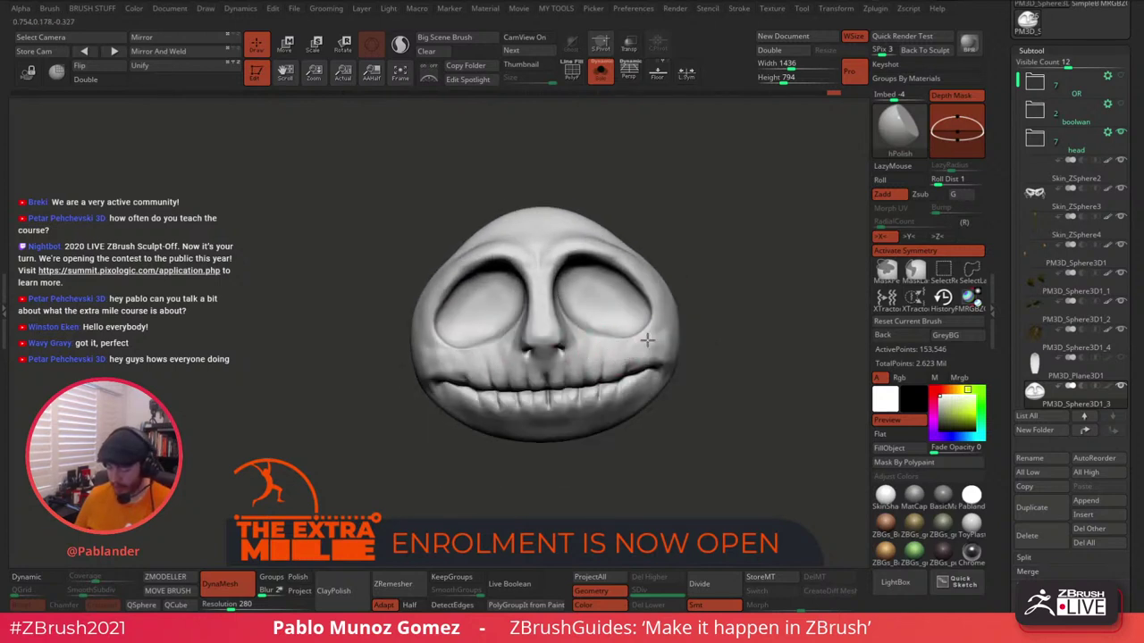
mouse_move(683, 302)
right_mouse_down()
mouse_move(670, 270)
mouse_move(688, 335)
mouse_move(713, 217)
mouse_move(708, 261)
right_mouse_up()
right_click(691, 349)
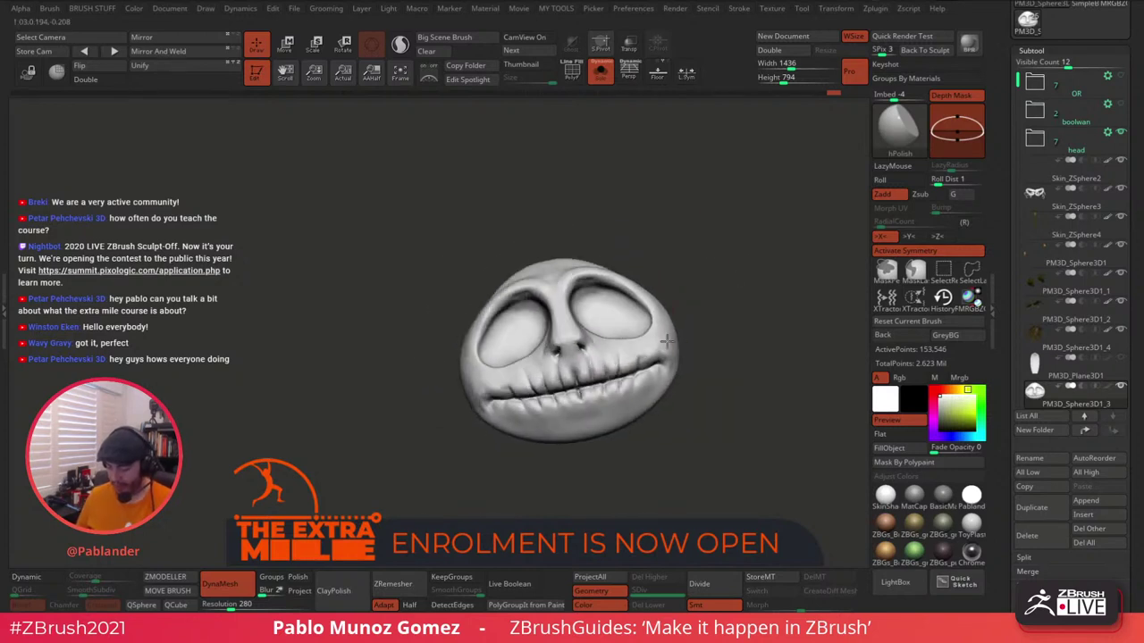
right_click_drag(668, 342, 659, 284, "alt")
right_click_drag(659, 284, 636, 342, "ctrl")
left_click_drag(582, 313, 563, 322)
mouse_move(583, 365)
left_mouse_down()
mouse_move(624, 357)
mouse_move(595, 365)
mouse_move(640, 371)
mouse_move(556, 398)
left_mouse_up()
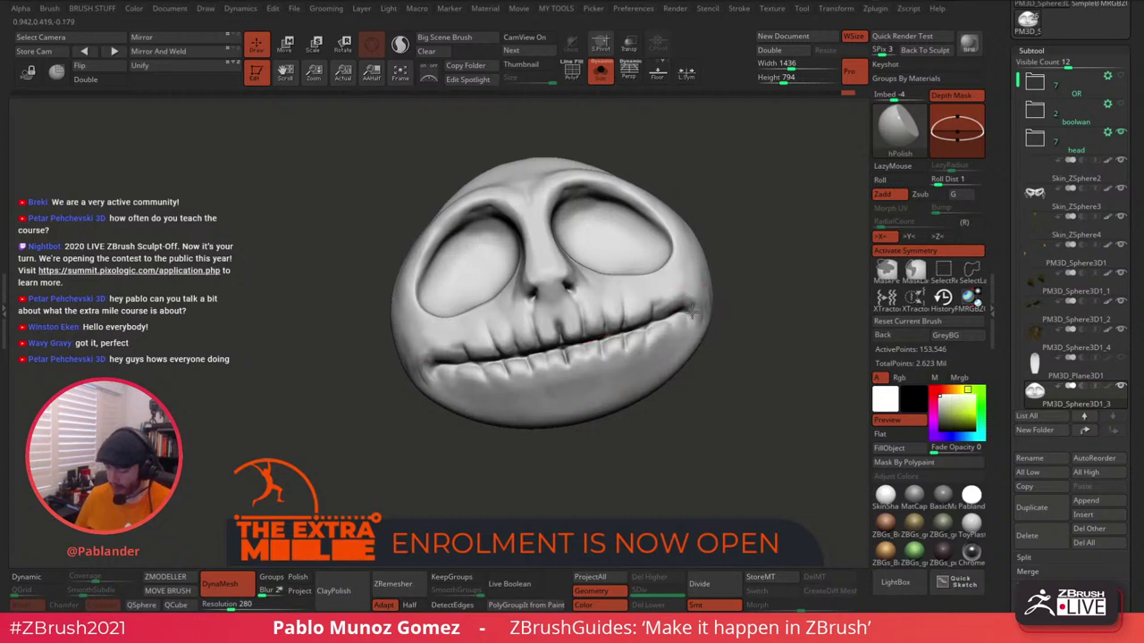
Polish the mouth corners, the brow ridge and the forehead into cleaner planes with hPolish.
key("space")
mouse_move(688, 324)
left_mouse_down()
mouse_move(689, 282)
mouse_move(713, 307)
left_mouse_up()
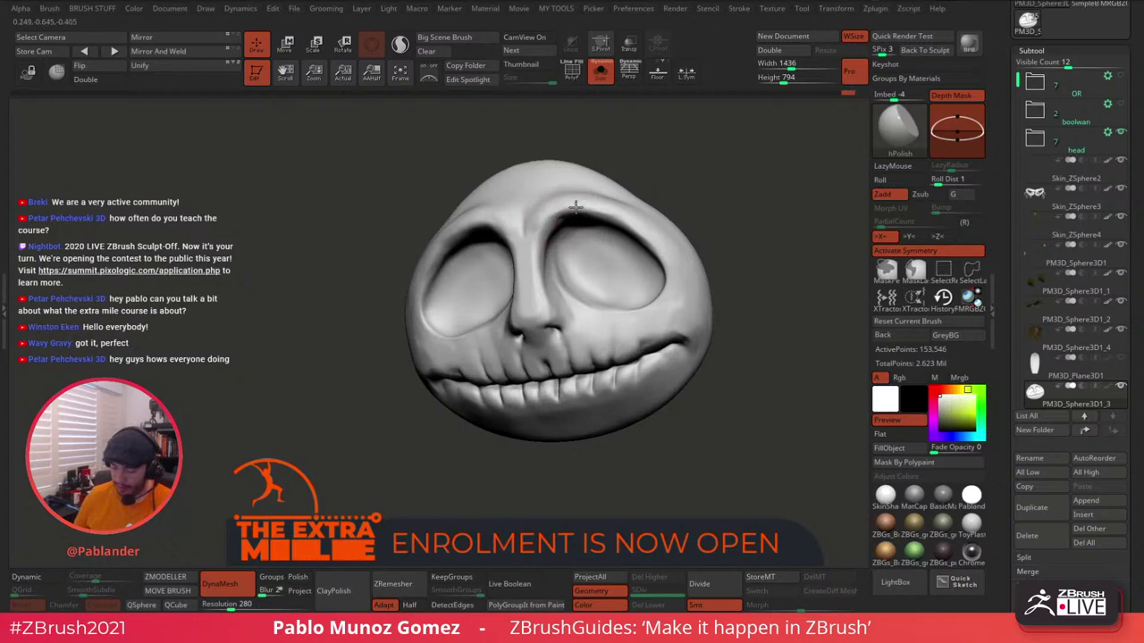
left_click_drag(610, 170, 600, 196)
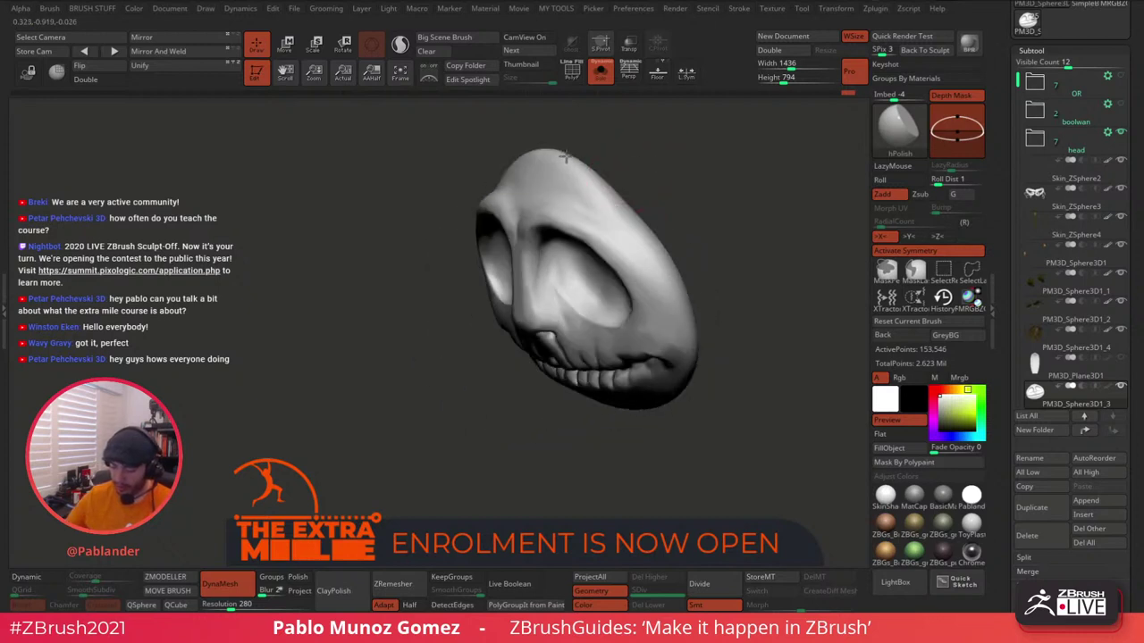
left_click_drag(547, 153, 573, 189)
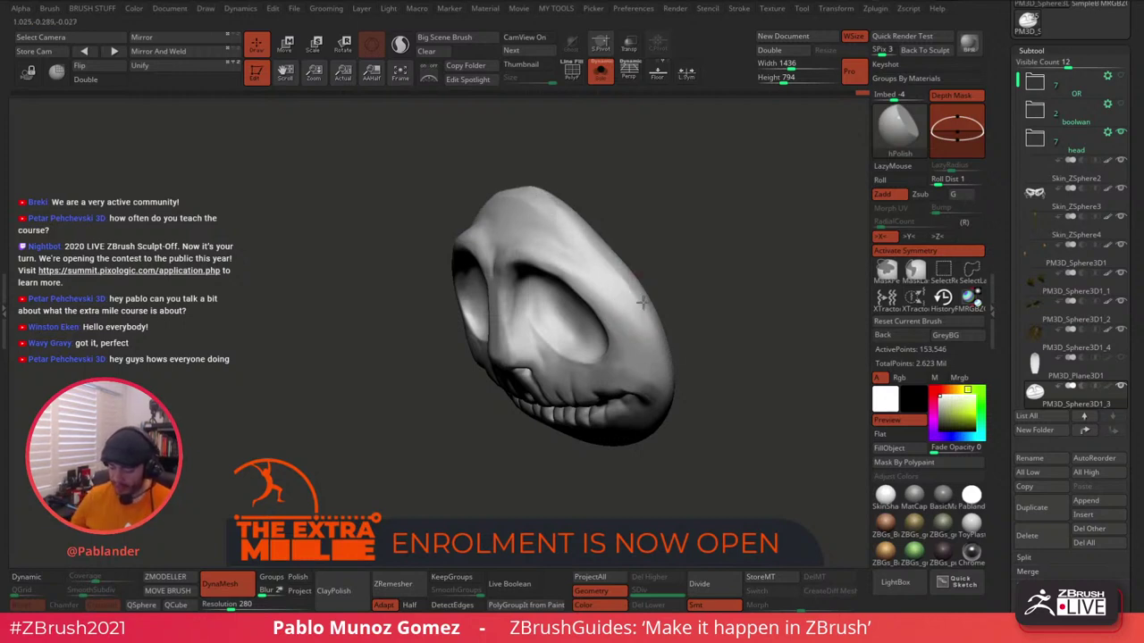
Polish the outer cheek and the side of the jaw with the hPolish brush.
left_click_drag(689, 355, 674, 296)
key("space")
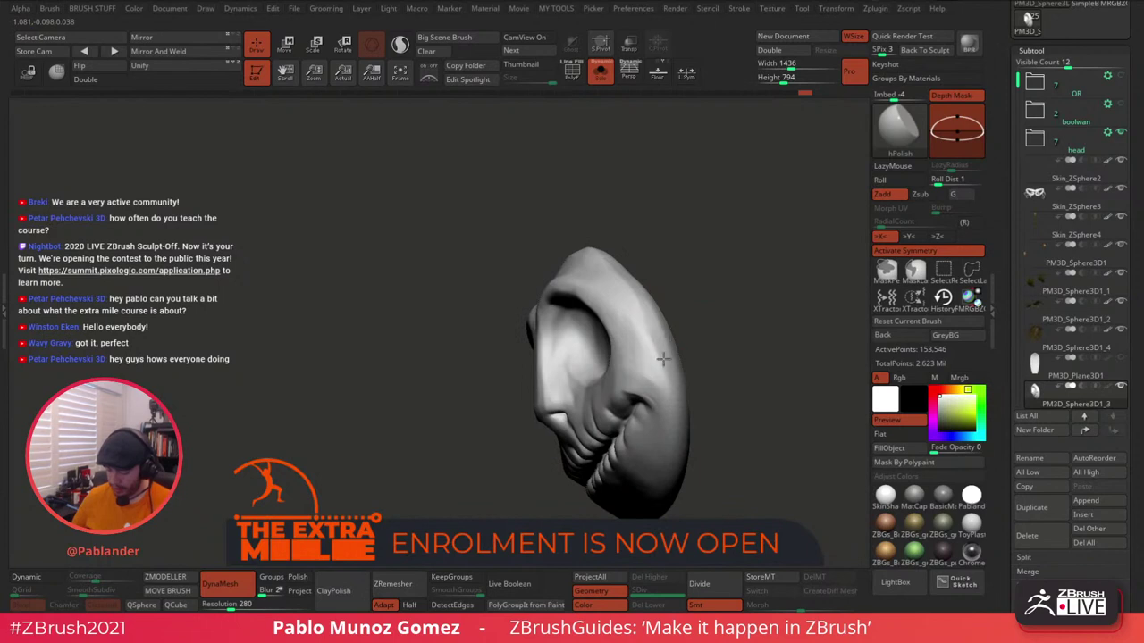
left_click_drag(712, 351, 681, 263, "alt")
right_click_drag(641, 291, 631, 348)
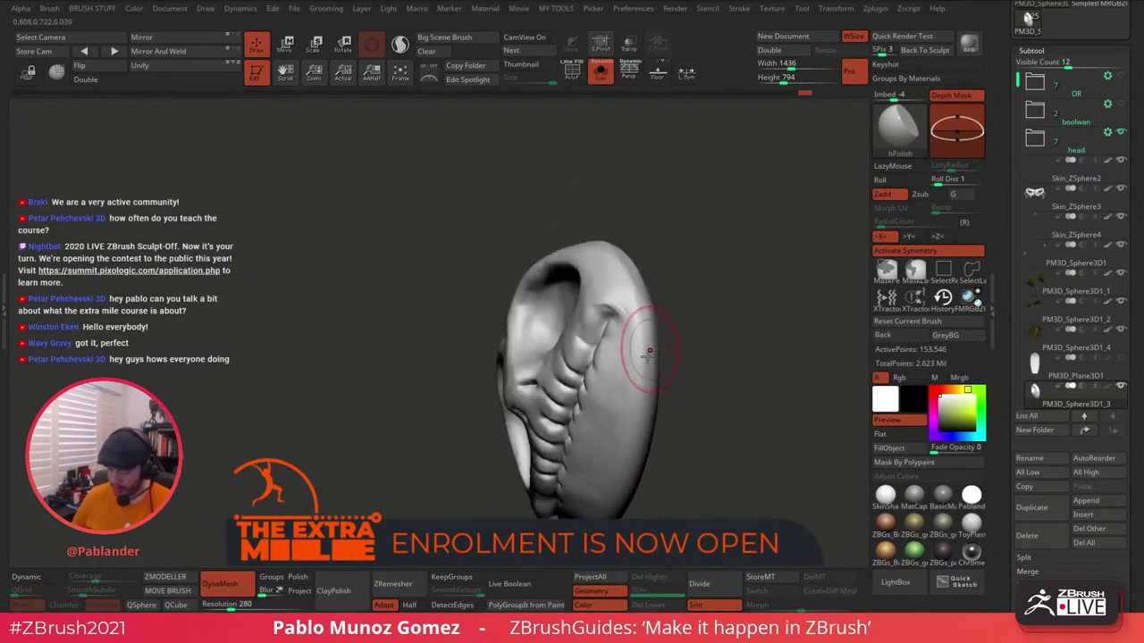
mouse_move(621, 438)
right_mouse_down()
mouse_move(728, 254)
mouse_move(707, 251)
mouse_move(699, 287)
mouse_move(717, 295)
right_mouse_up()
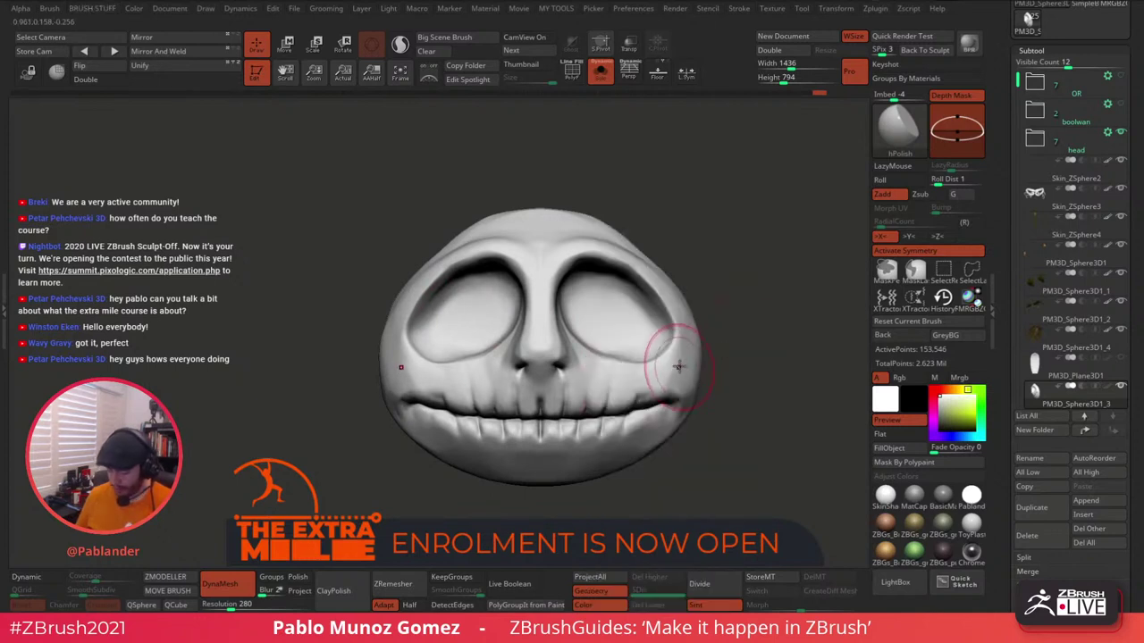
Carve additional tooth separations near the mouth corners with the DamStandard brush at a smaller draw size.
key("b")
key("d")
key("s")
key("space")
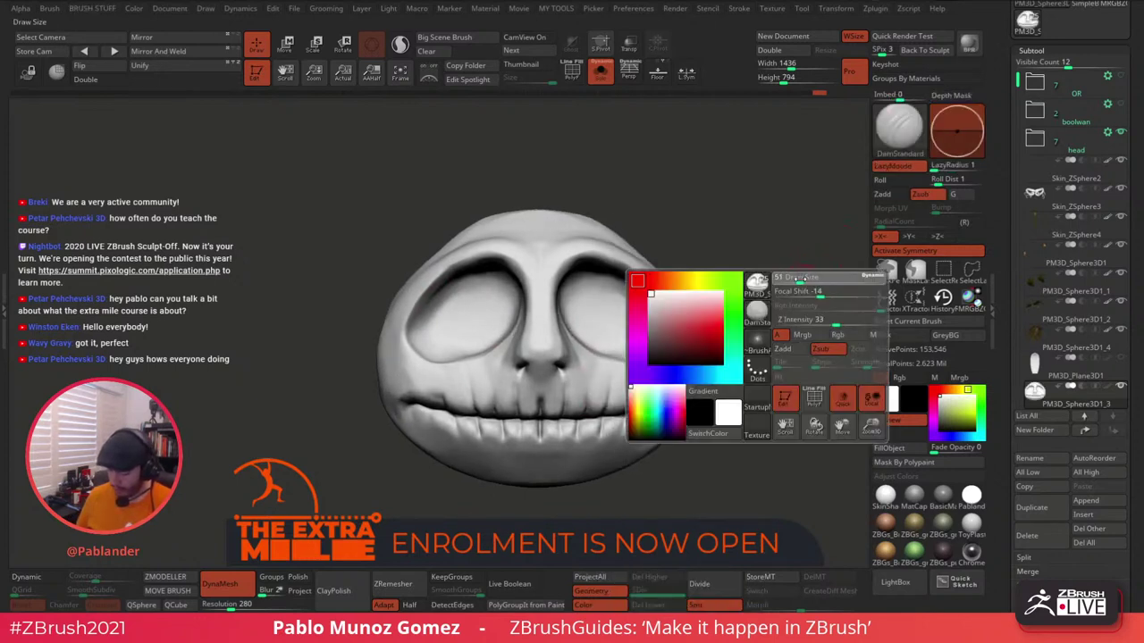
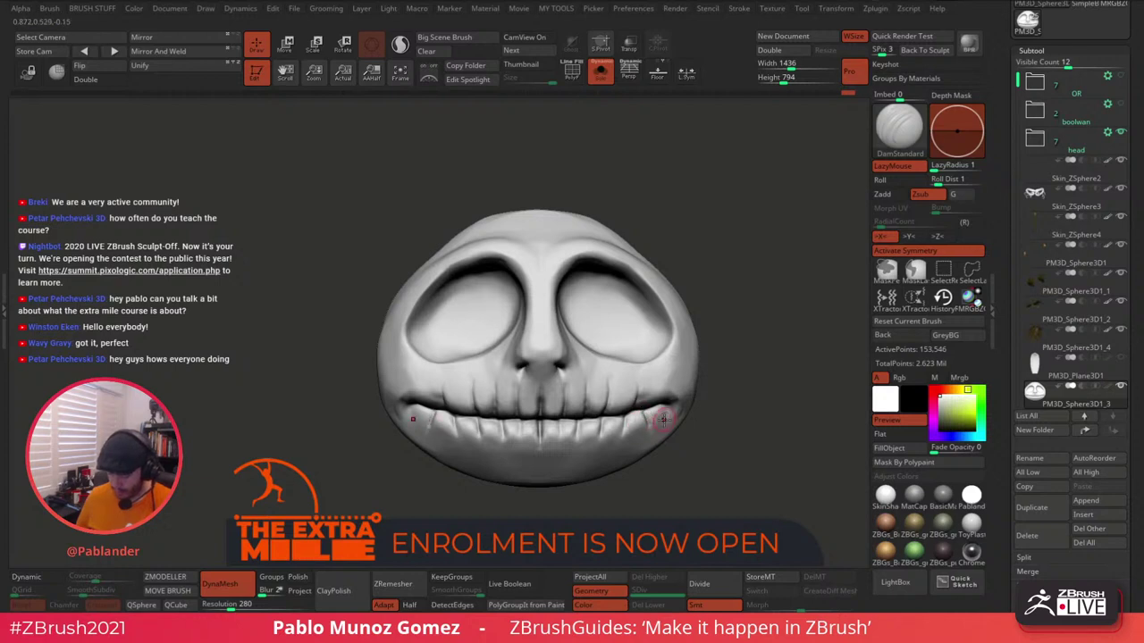
left_click_drag(737, 358, 657, 393)
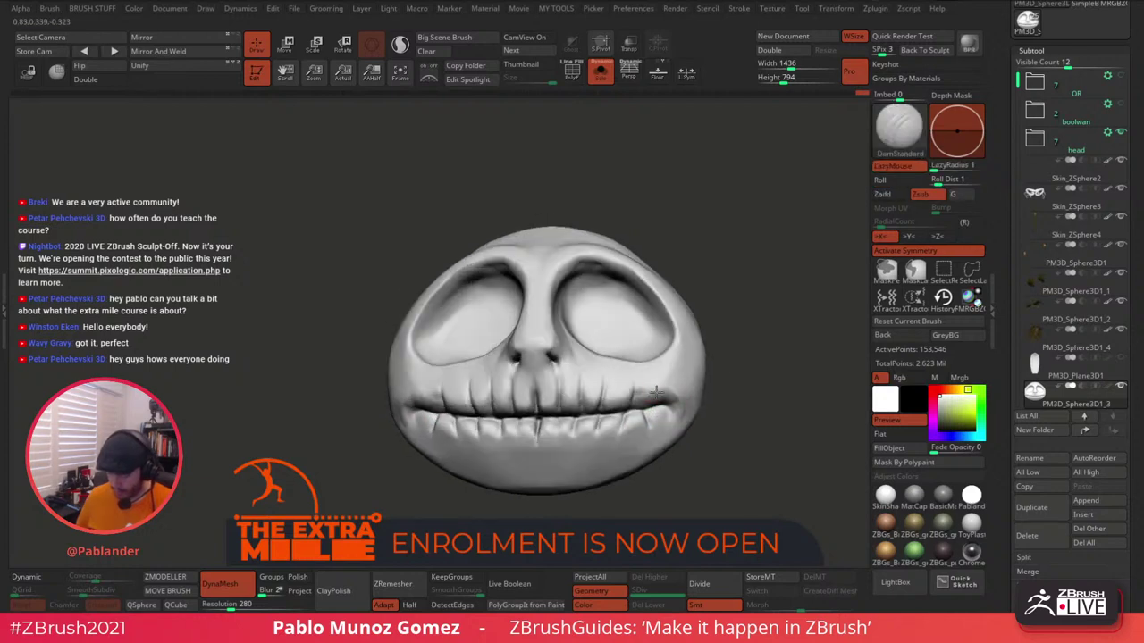
mouse_move(705, 338)
left_mouse_down()
mouse_move(737, 350)
mouse_move(712, 355)
left_mouse_up()
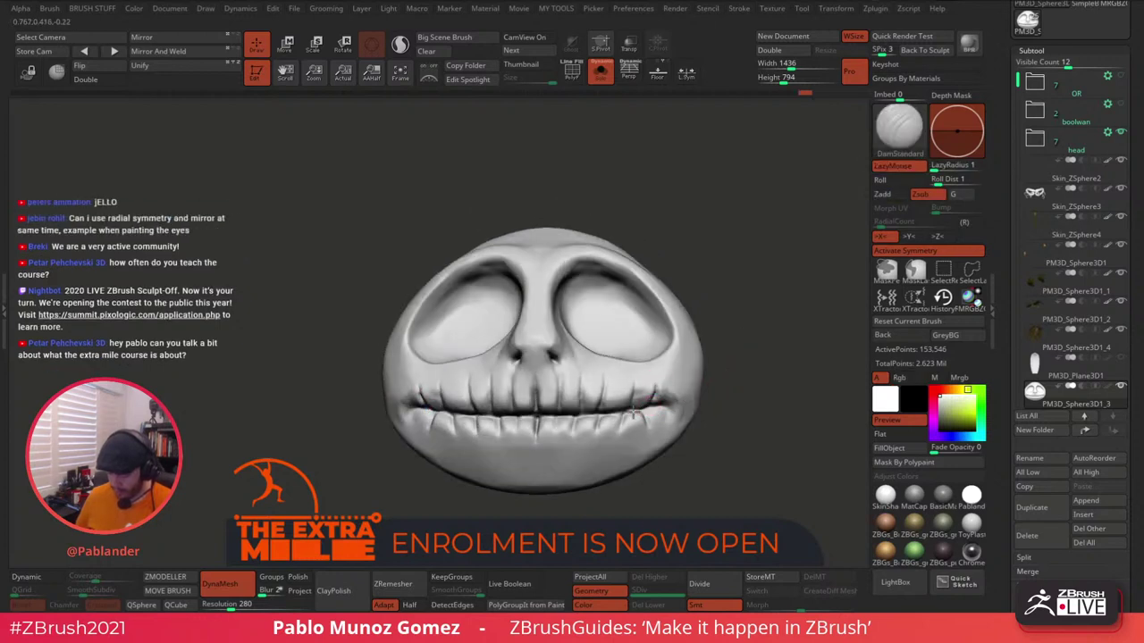
left_click_drag(742, 310, 649, 355)
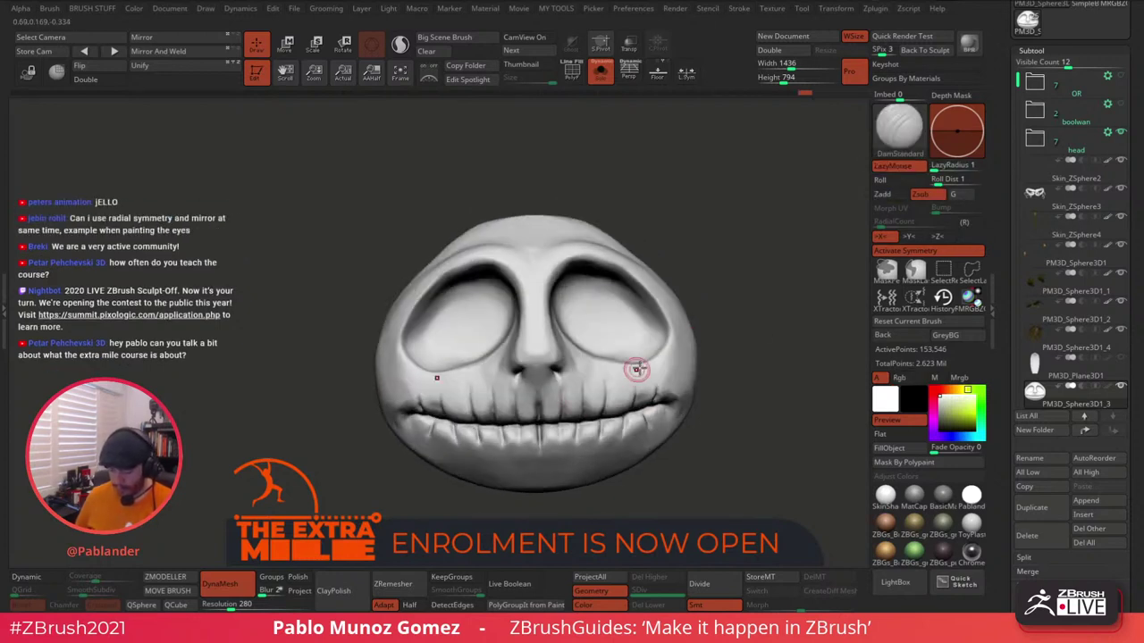
Tighten the mouth line between the upper and lower teeth with the Pinch brush.
key("b")
left_click(690, 359)
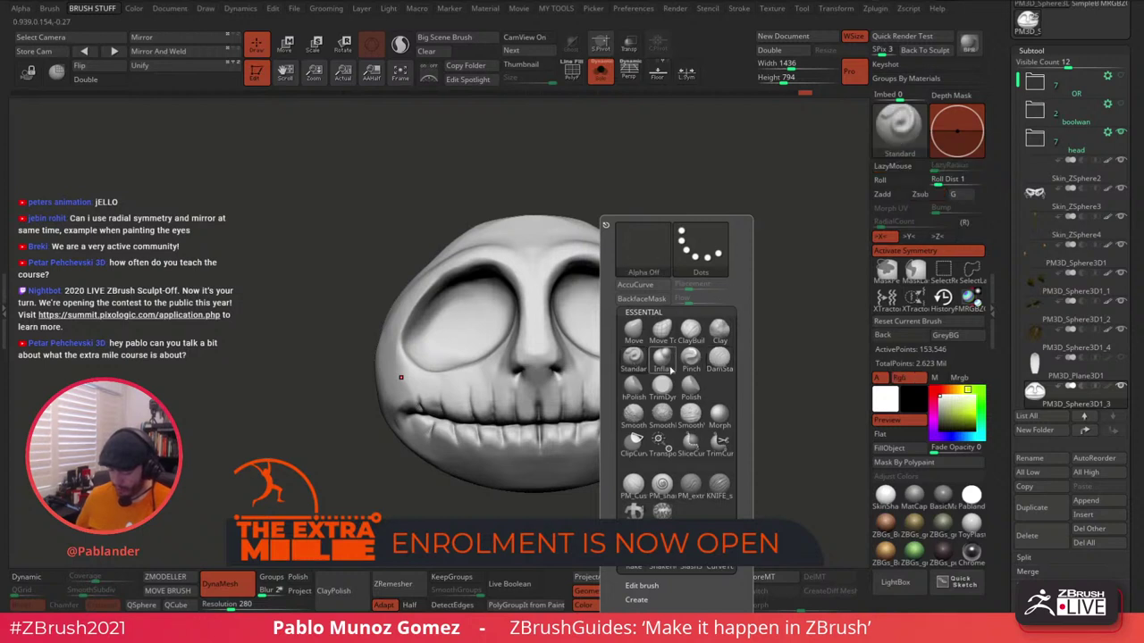
key("space")
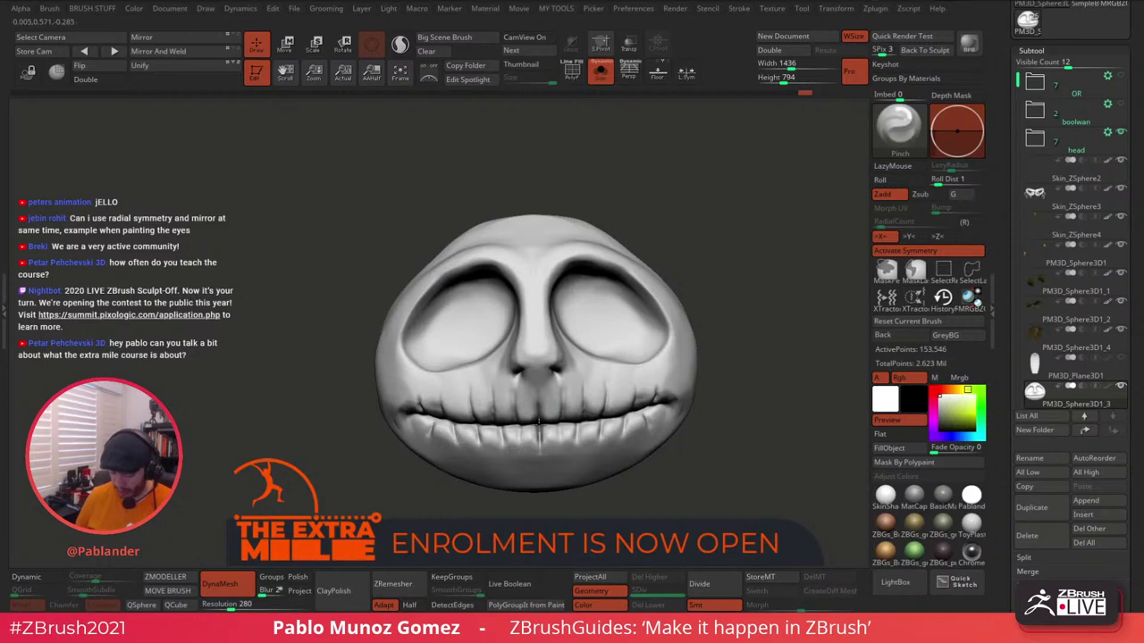
right_click_drag(676, 274, 720, 272)
right_click(670, 336)
left_click_drag(672, 277, 546, 389)
mouse_move(685, 244)
right_mouse_down()
mouse_move(677, 307)
mouse_move(763, 287)
mouse_move(762, 300)
right_mouse_up()
Switch to the KNIFE sharp brush and re-DynaMesh the skull at resolution 376.
key("b")
left_click(751, 353)
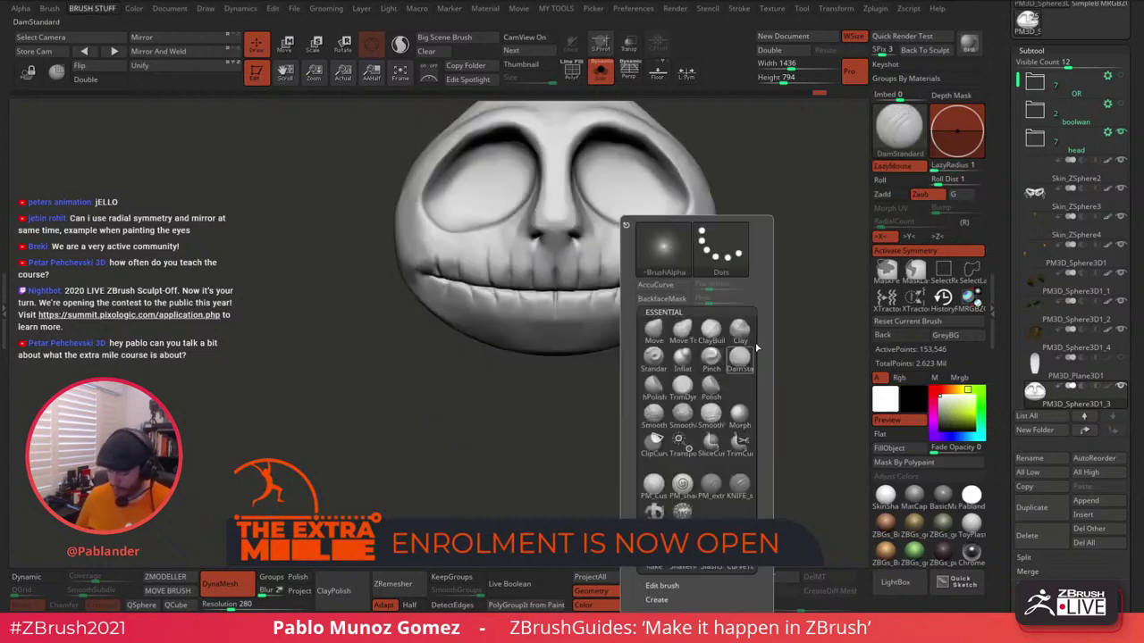
key("space")
right_click_drag(685, 294, 675, 348, "ctrl")
key("b")
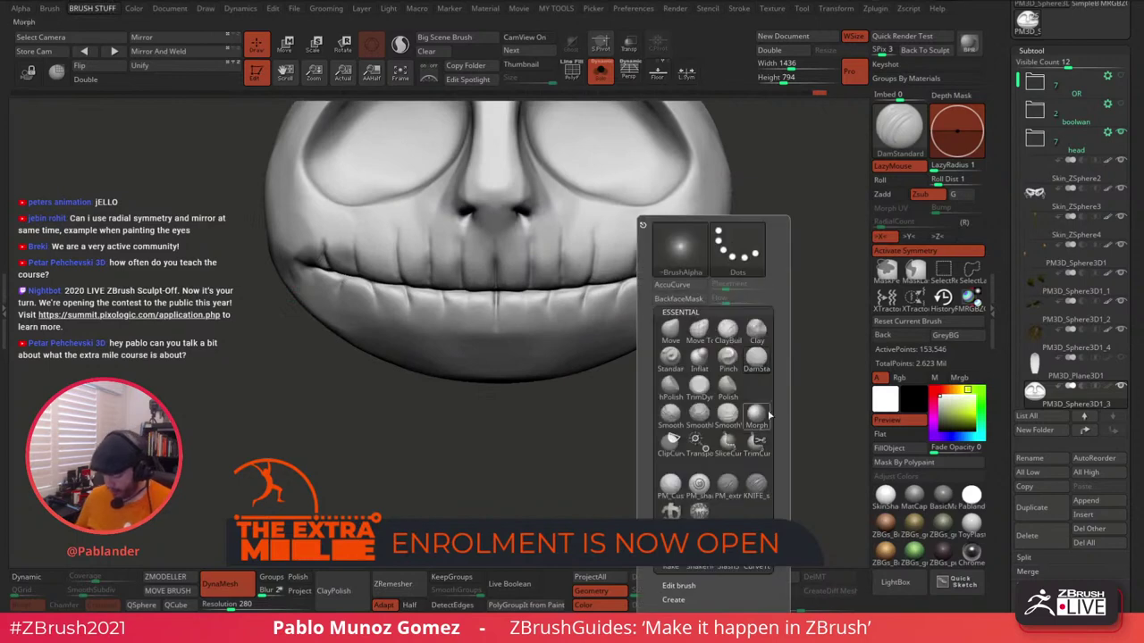
left_click(758, 487)
key("b")
left_click(381, 472)
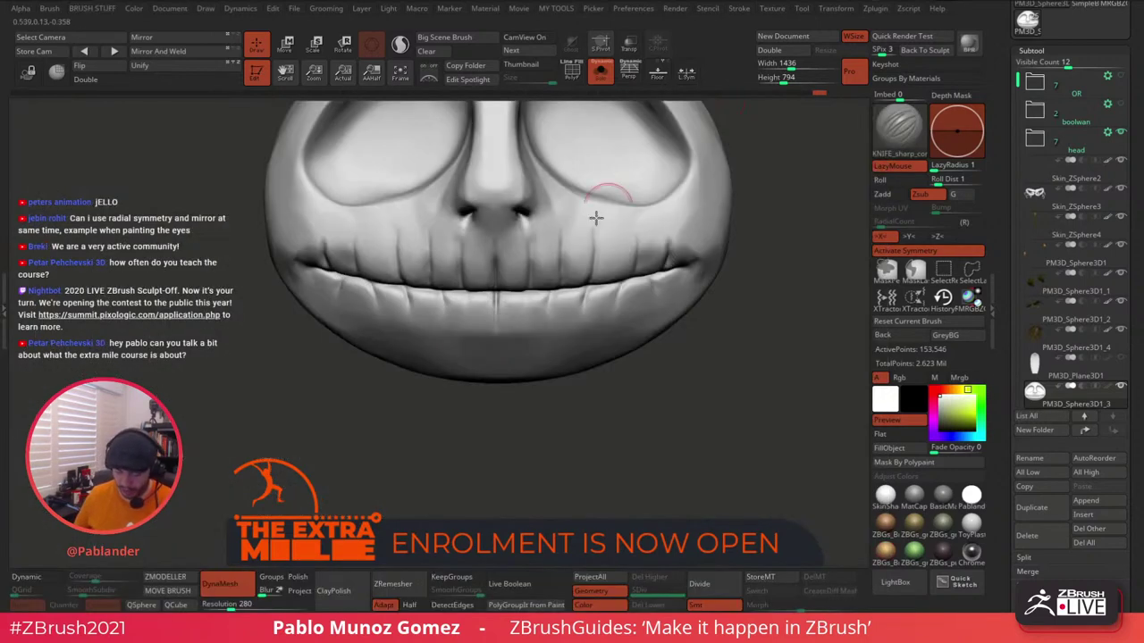
left_click_drag(269, 471, 286, 515, "ctrl")
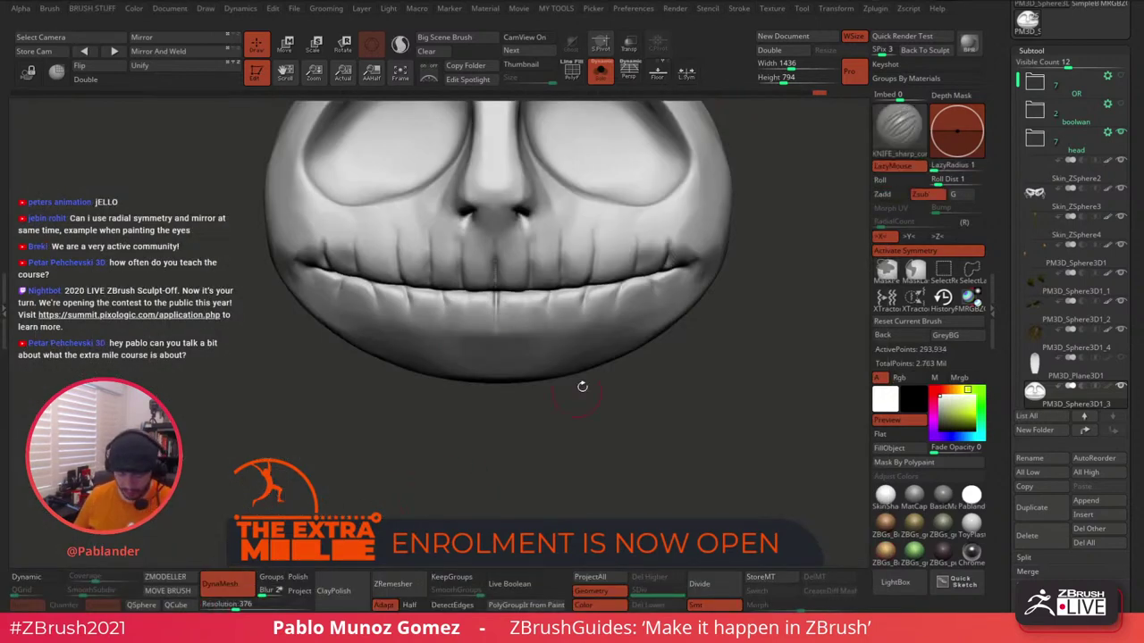
Cut the mouth line and the gaps between the teeth sharper with the KNIFE brush, extending the lower tooth separations.
right_click(515, 354)
right_click_drag(514, 354, 522, 314)
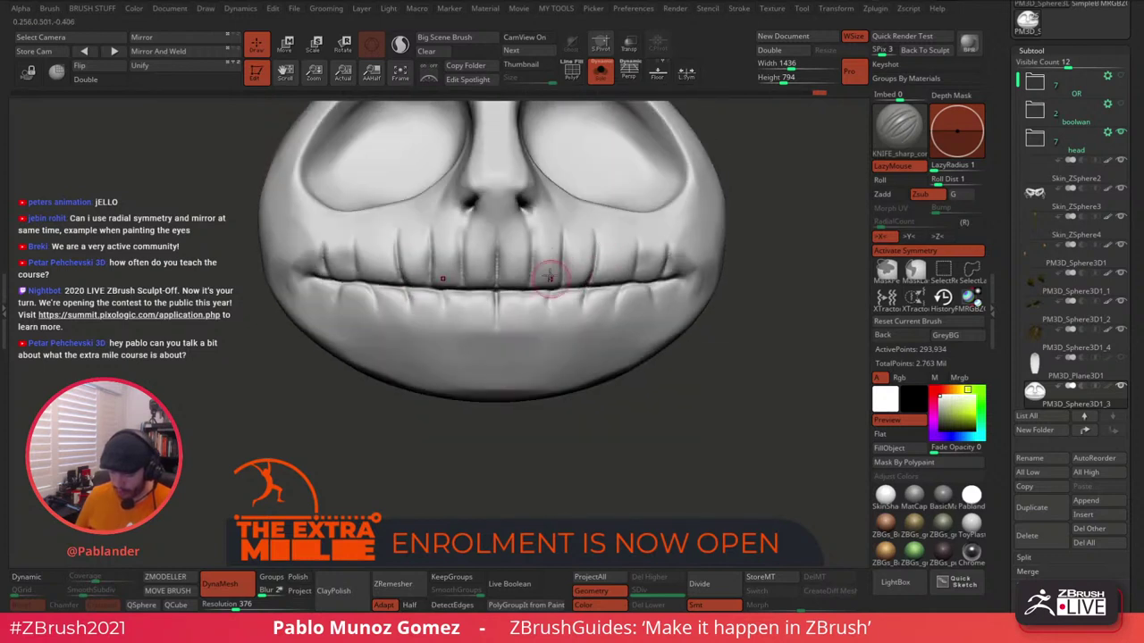
right_click_drag(506, 279, 512, 324)
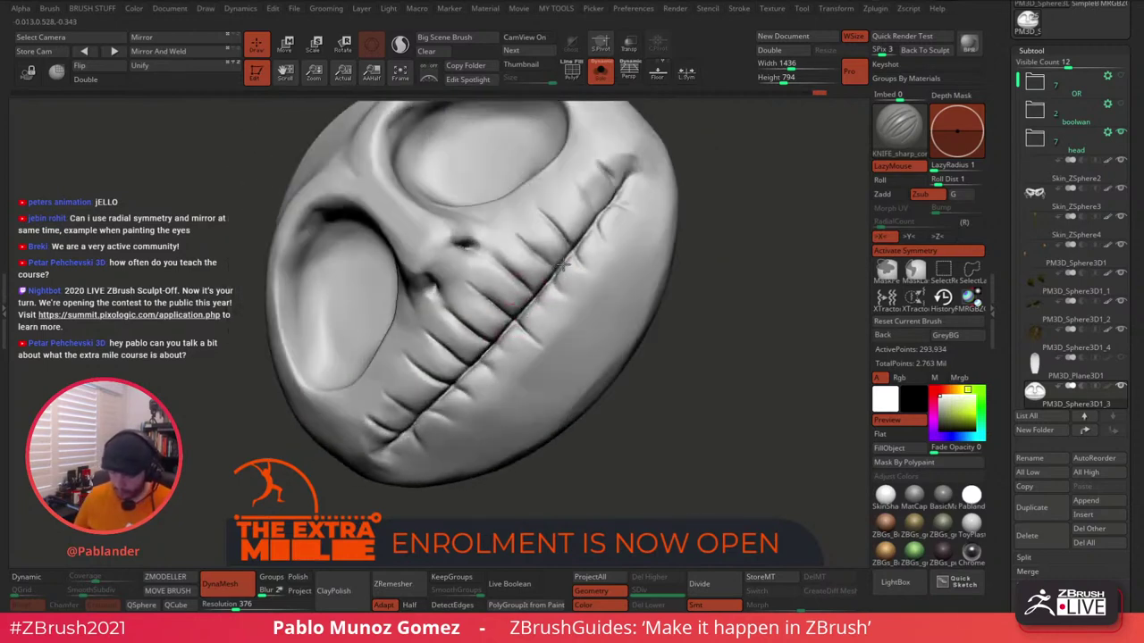
mouse_move(562, 265)
left_mouse_down()
mouse_move(628, 174)
mouse_move(595, 225)
mouse_move(617, 173)
mouse_move(592, 191)
mouse_move(597, 222)
left_mouse_up()
right_click_drag(597, 222, 611, 220)
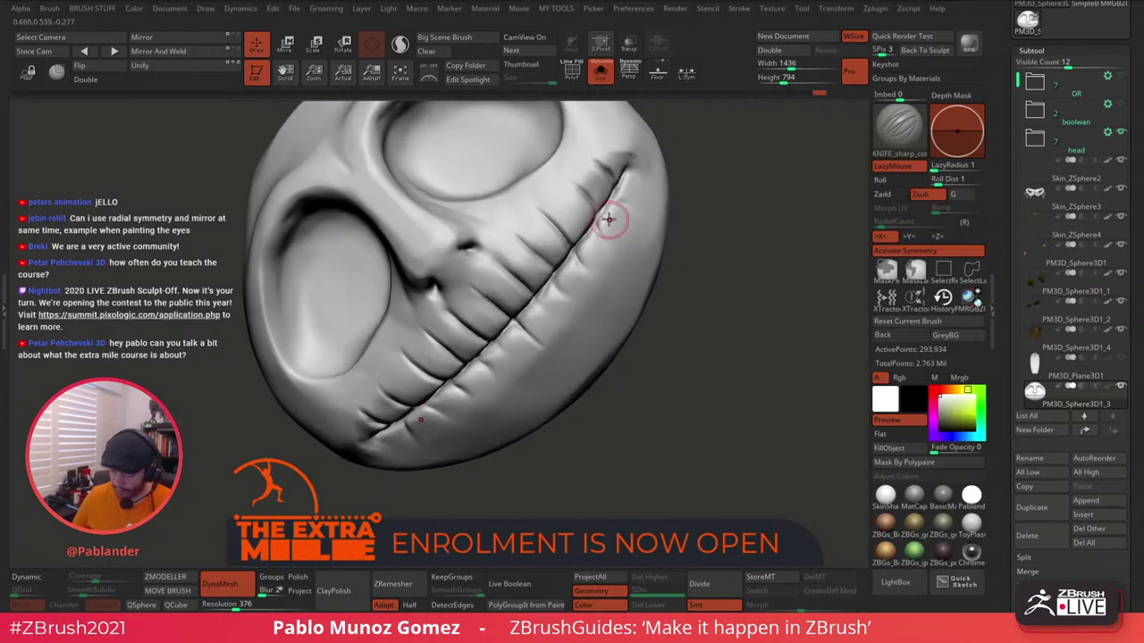
left_click_drag(592, 213, 607, 244)
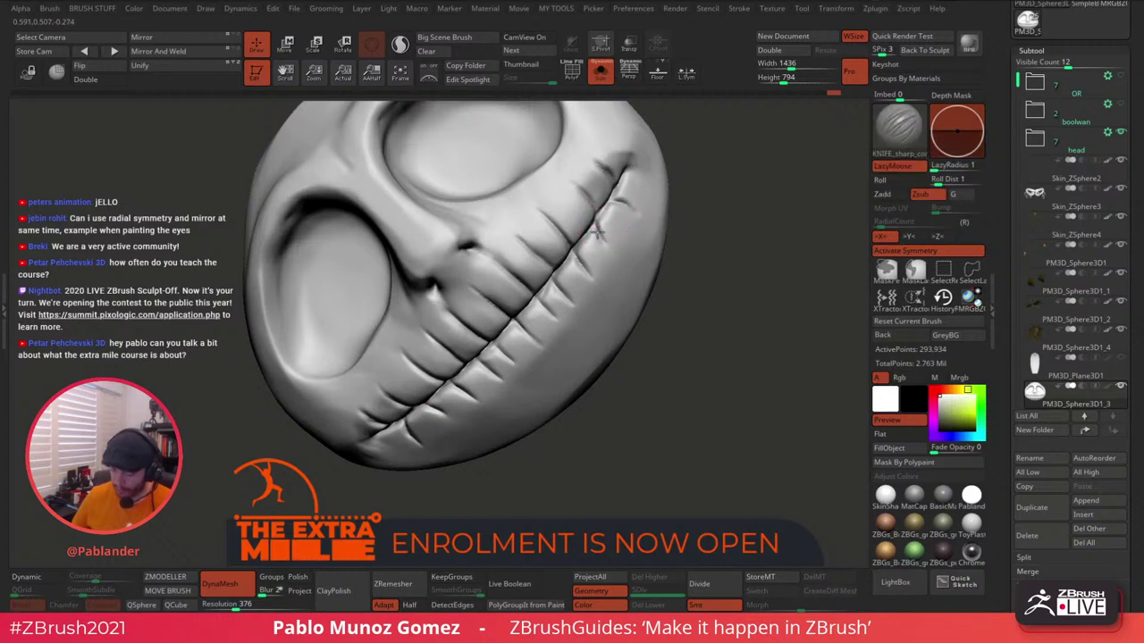
Deepen the mouth corners and the ends of the mouth line with the KNIFE brush, smoothing lightly.
key("shift")
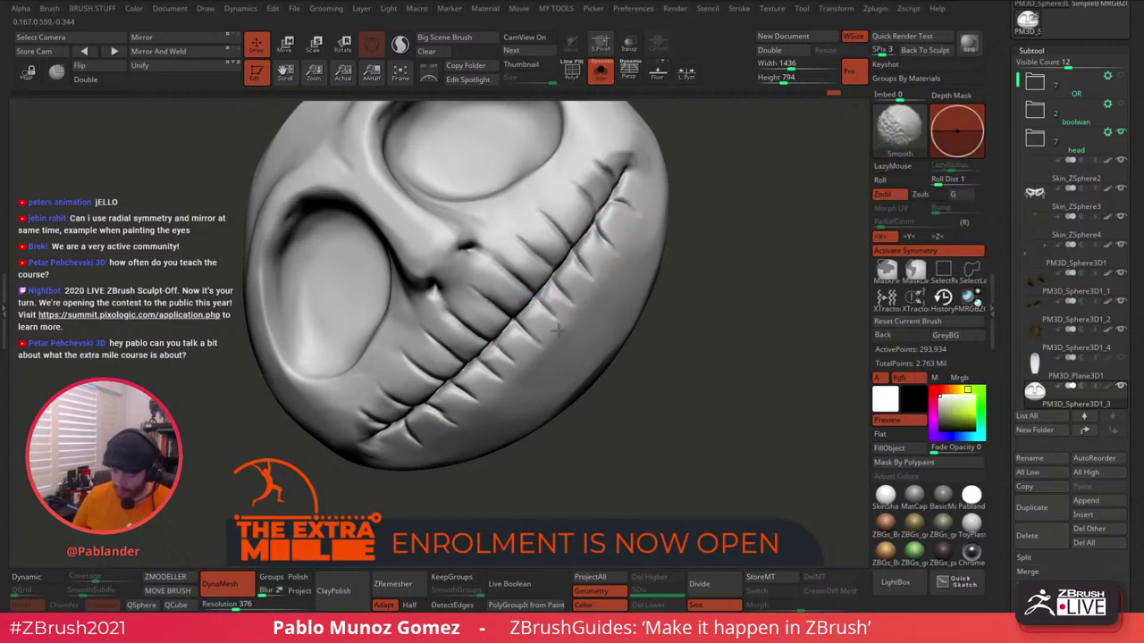
left_click_drag(661, 202, 634, 170)
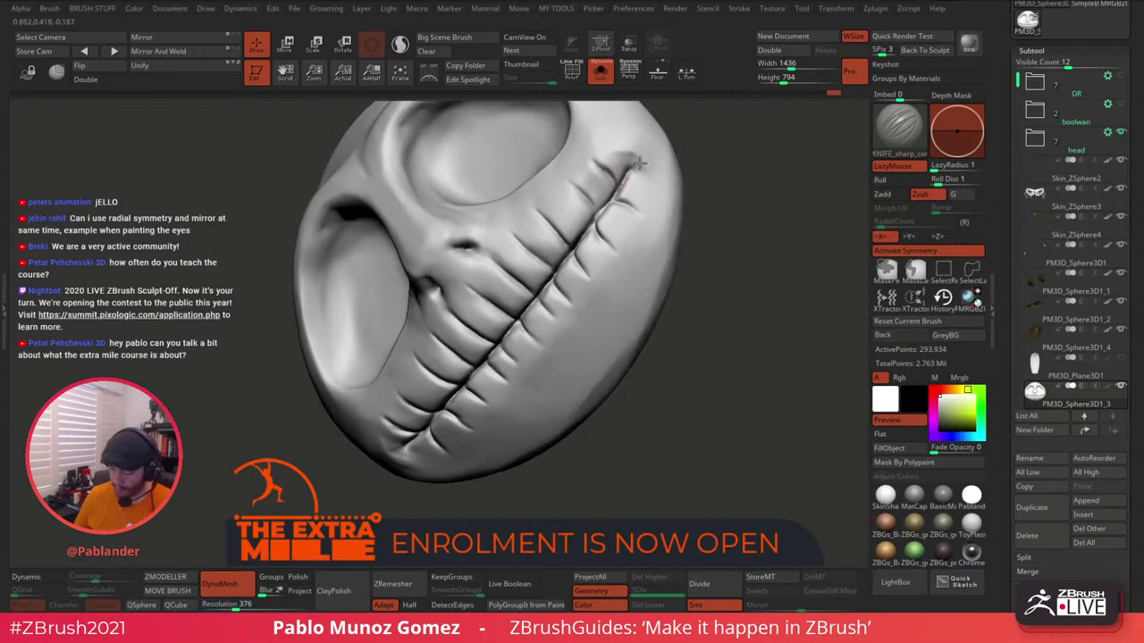
left_click_drag(597, 217, 577, 184)
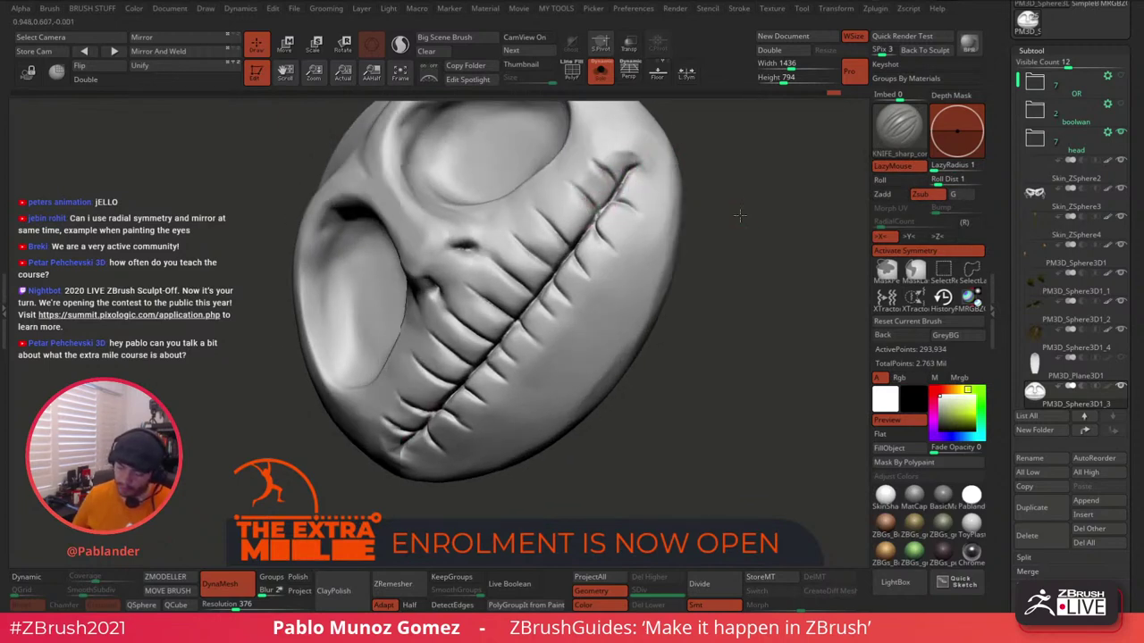
mouse_move(738, 313)
left_mouse_down("shift")
mouse_move(738, 324)
mouse_move(736, 299)
mouse_move(754, 270)
mouse_move(570, 235)
mouse_move(512, 266)
left_mouse_up("shift")
mouse_move(740, 195)
left_mouse_down()
mouse_move(707, 184)
mouse_move(700, 199)
left_mouse_up()
Crease the upper inner edges of the eye sockets beside the nose bridge with DamStandard and smooth the strokes.
mouse_move(687, 242)
left_mouse_down("alt")
mouse_move(673, 313)
mouse_move(689, 253)
mouse_move(685, 265)
left_mouse_up("alt")
key("space")
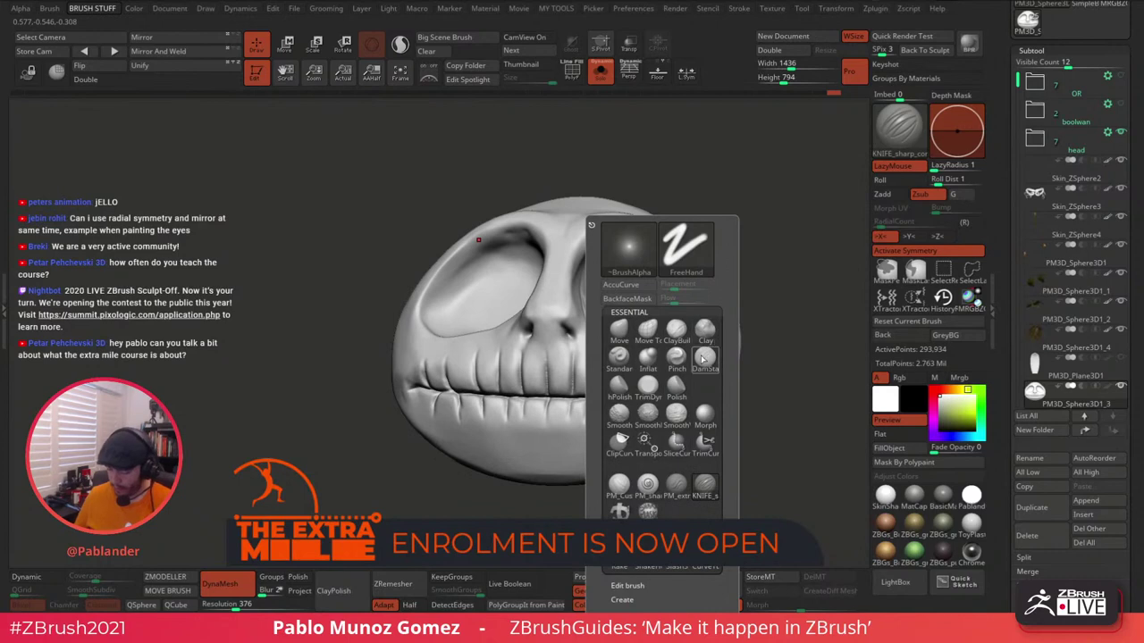
left_click(704, 359)
key("shift")
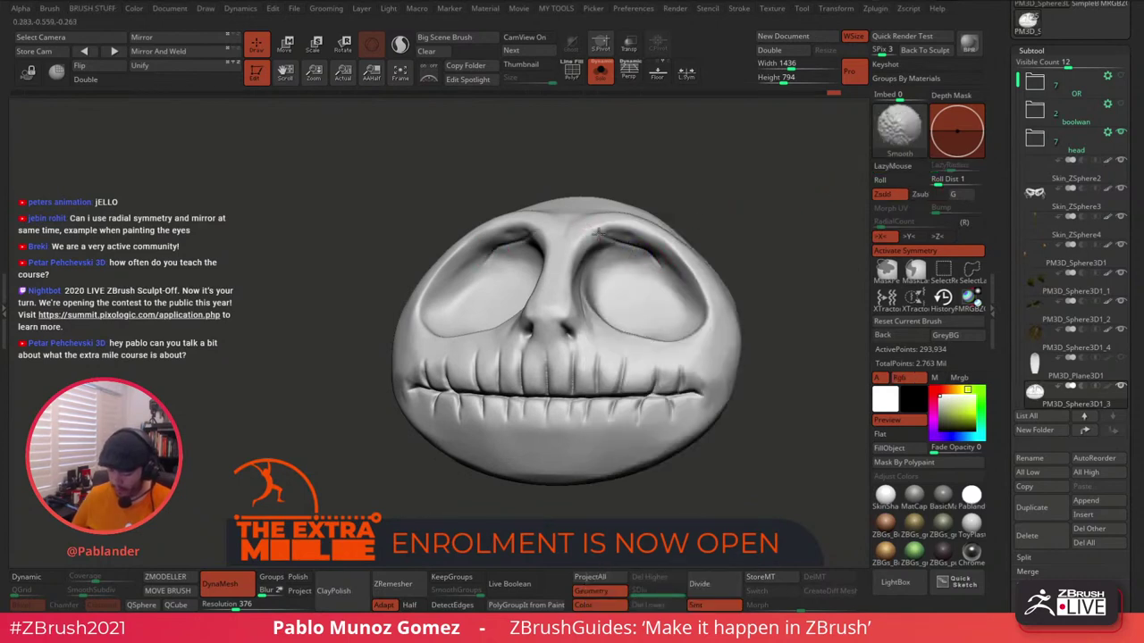
left_click_drag(645, 251, 656, 257, "shift")
left_click_drag(707, 199, 706, 230)
mouse_move(660, 236)
right_mouse_down()
mouse_move(619, 312)
mouse_move(631, 202)
right_mouse_up()
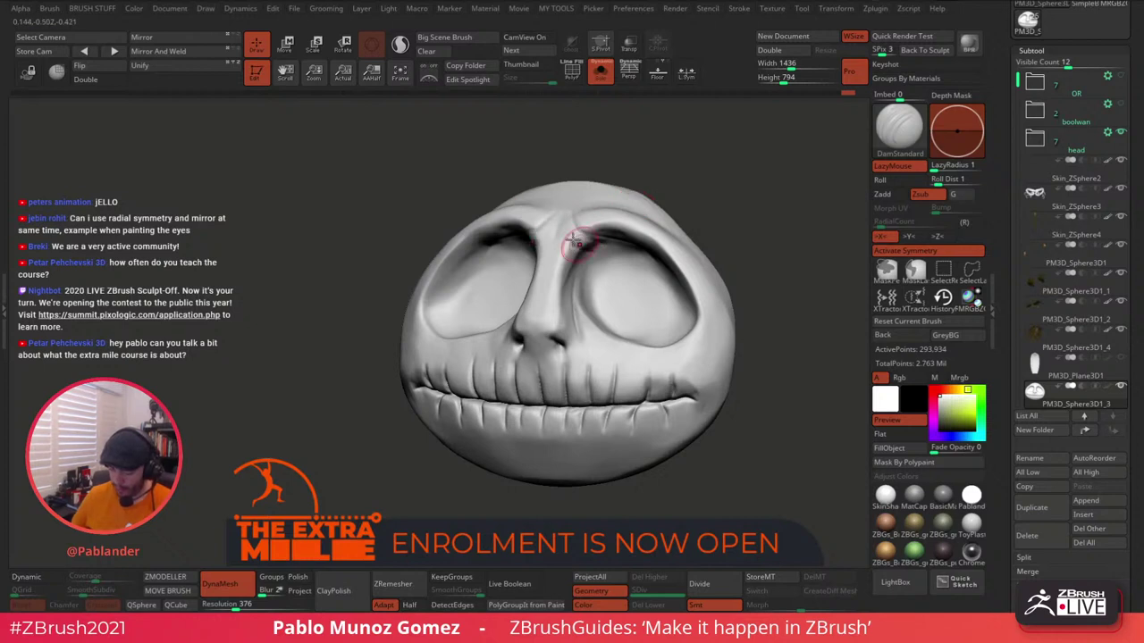
key("shift")
left_click_drag(714, 167, 718, 195)
Build up the inner brow ridges above the nose bridge with the Clay brush and smooth them into the forehead.
key("space")
left_click(761, 306)
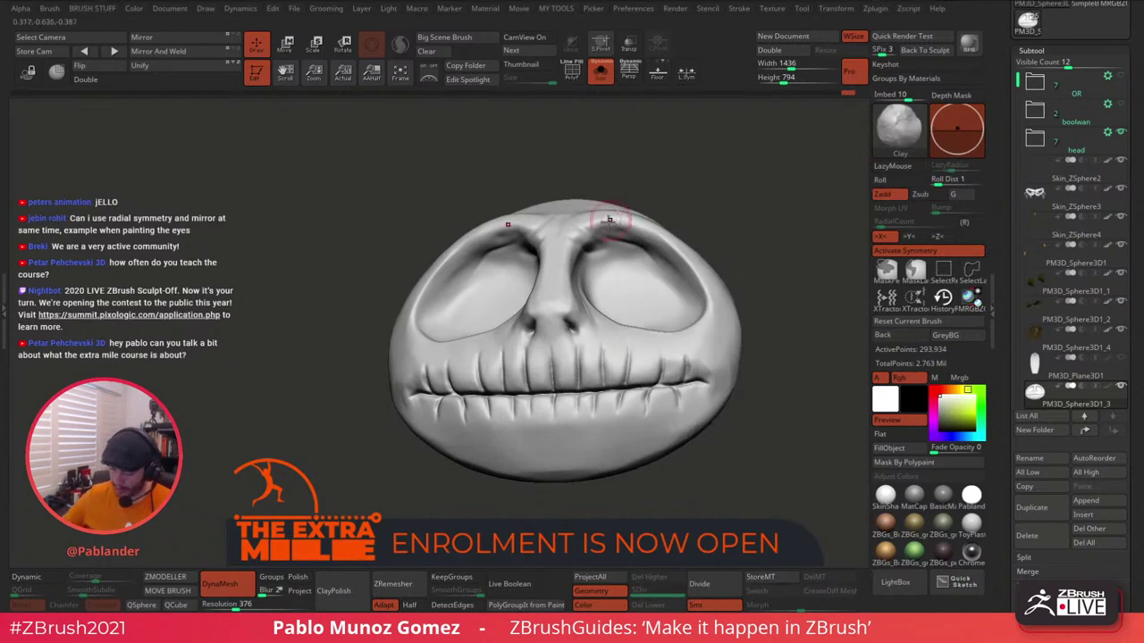
right_click_drag(660, 221, 655, 251)
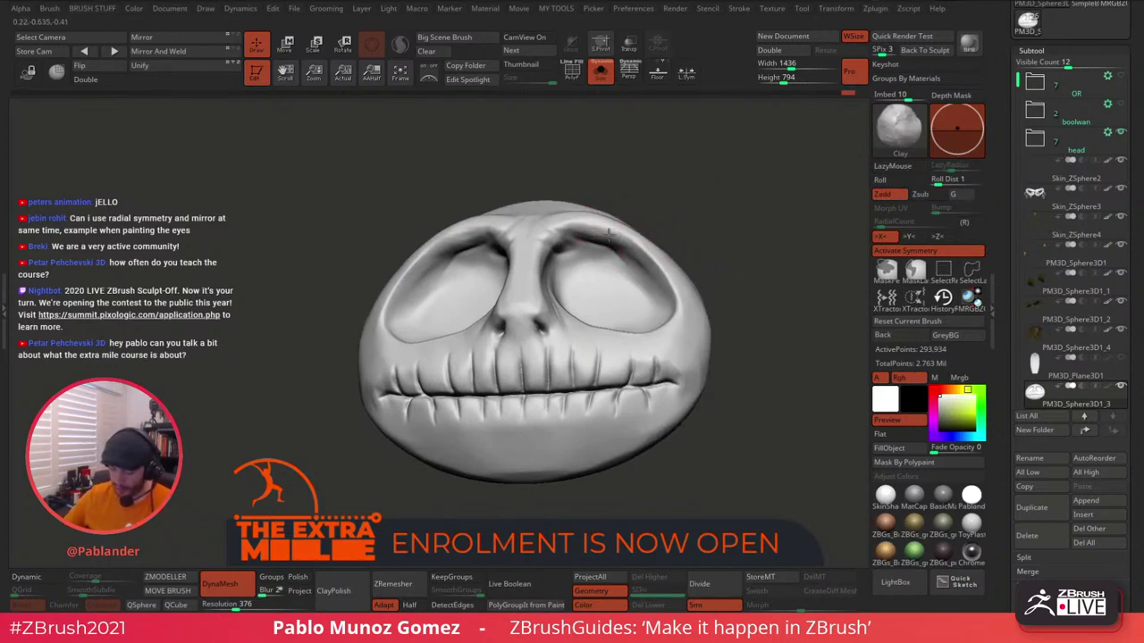
right_click_drag(663, 268, 563, 215)
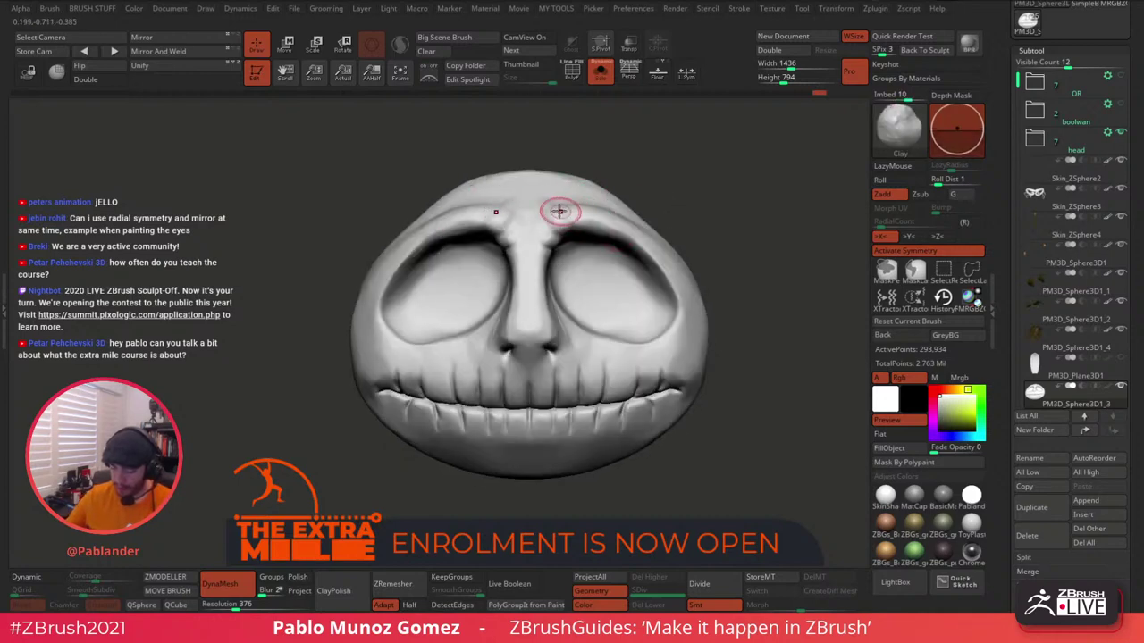
right_click_drag(556, 209, 523, 223)
right_click_drag(554, 186, 543, 236)
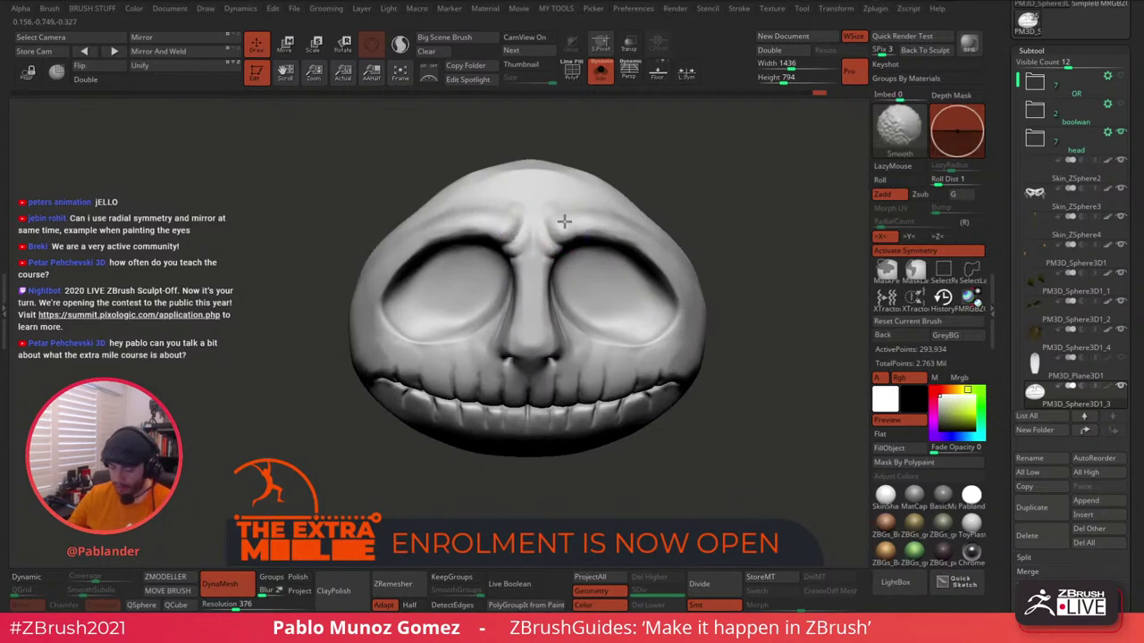
mouse_move(638, 210)
right_mouse_down()
mouse_move(597, 222)
mouse_move(685, 264)
mouse_move(658, 327)
right_mouse_up()
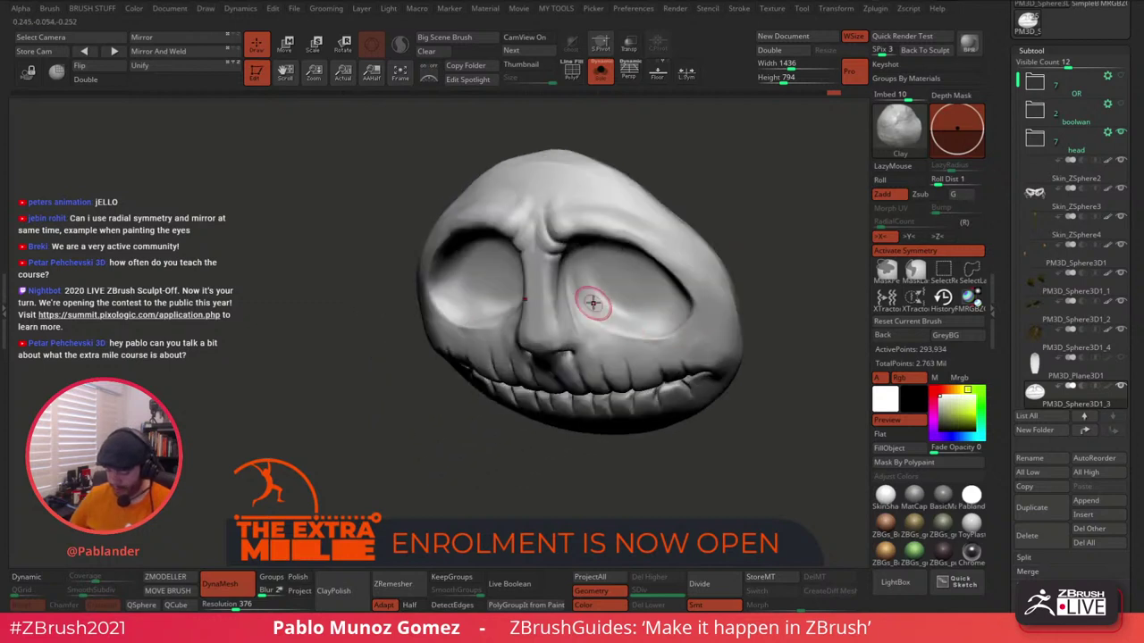
right_click_drag(681, 280, 638, 281)
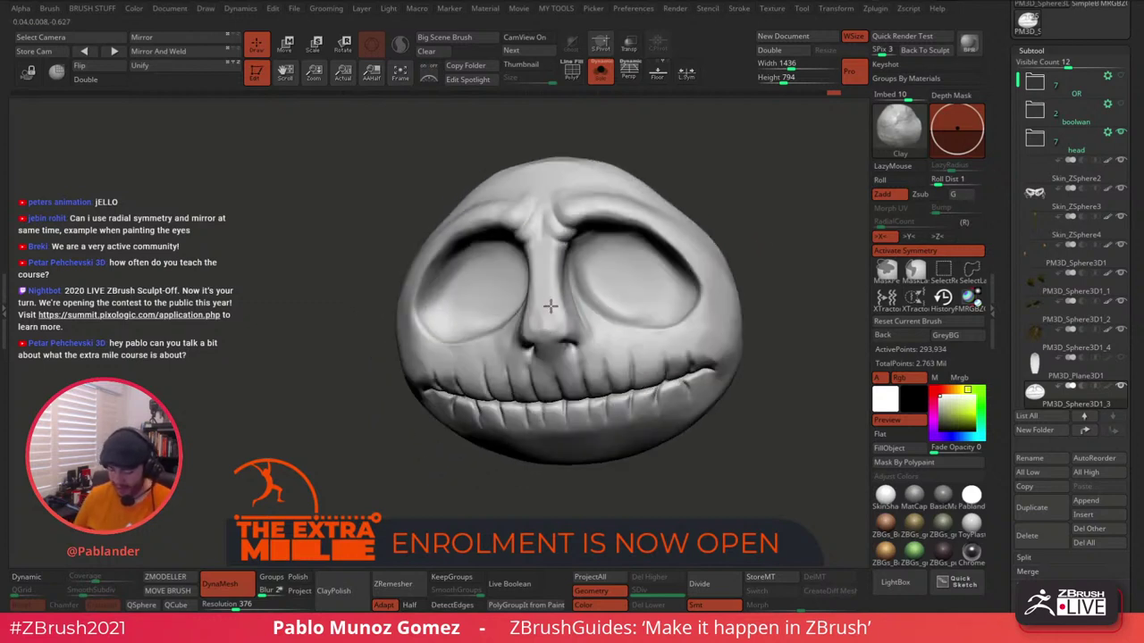
Add volume to the nose tip, lower teeth and mouth corners with the Clay brush and smooth the transitions.
right_click_drag(567, 307, 549, 340)
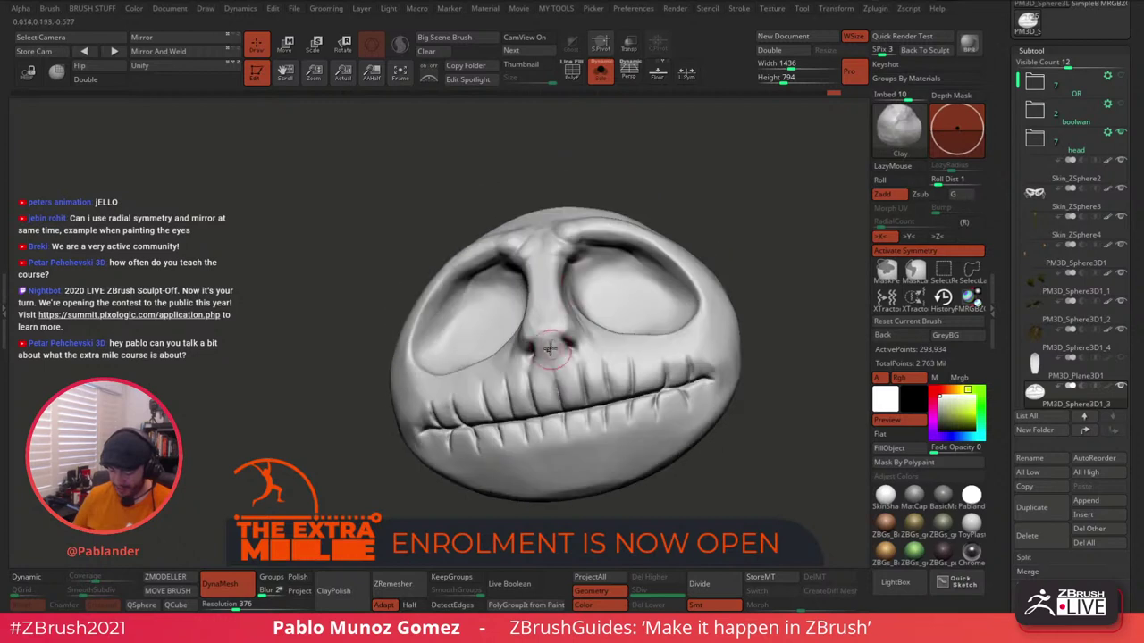
right_click_drag(605, 377, 681, 355)
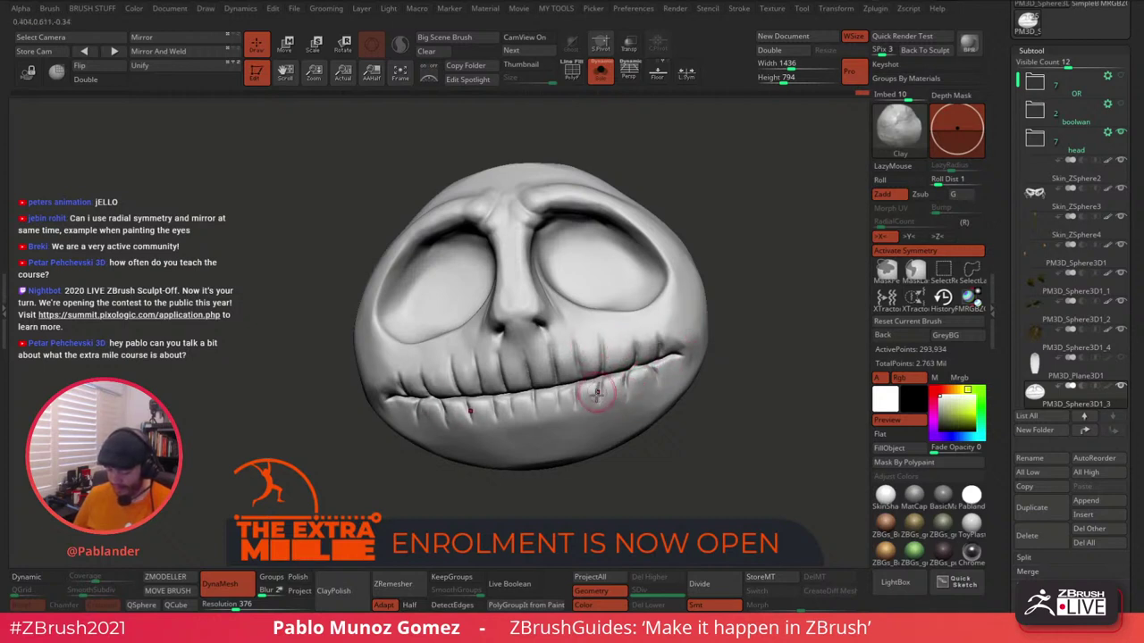
key("shift")
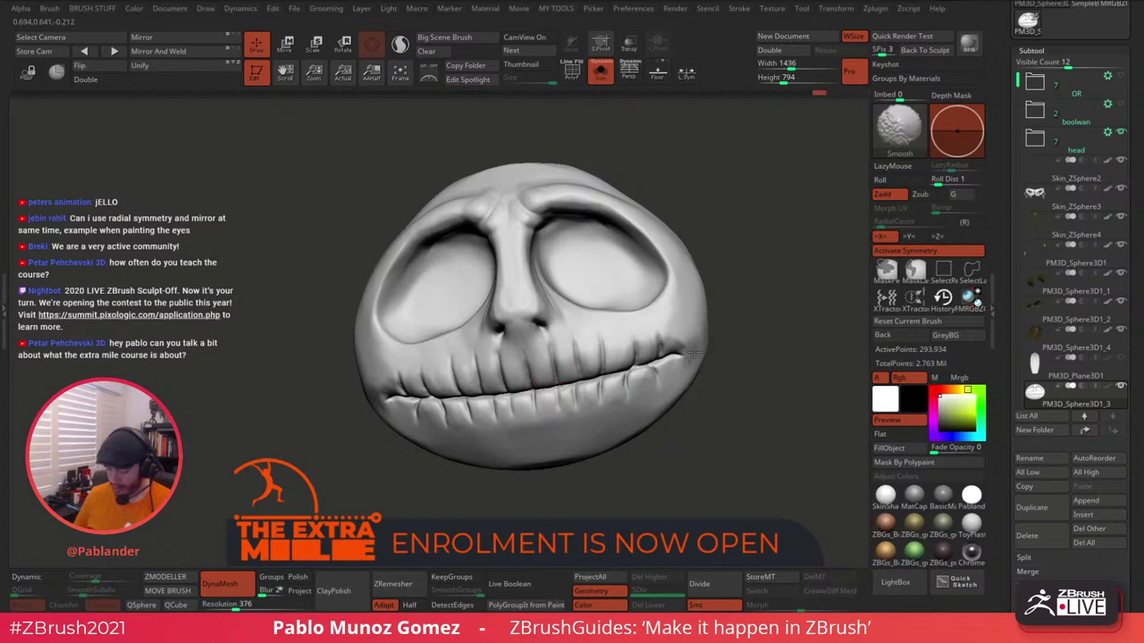
left_click_drag(678, 330, 674, 351)
key("shift")
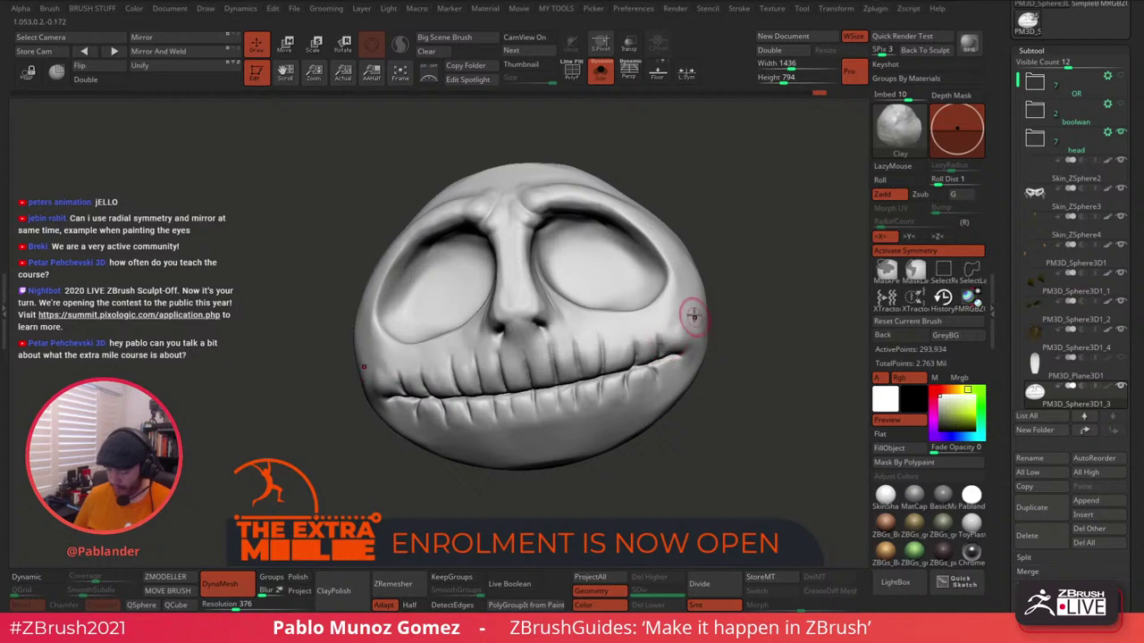
key("shift")
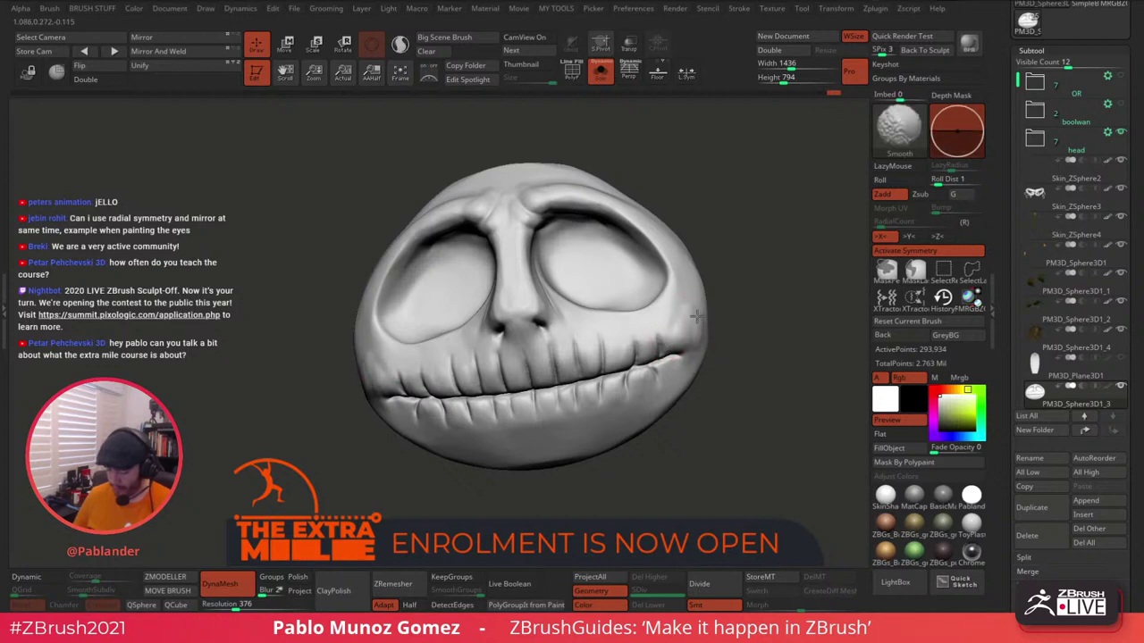
mouse_move(735, 253)
left_mouse_down()
mouse_move(743, 293)
mouse_move(759, 272)
mouse_move(746, 269)
mouse_move(759, 322)
mouse_move(661, 323)
mouse_move(733, 326)
left_mouse_up()
key("space")
left_click(667, 384)
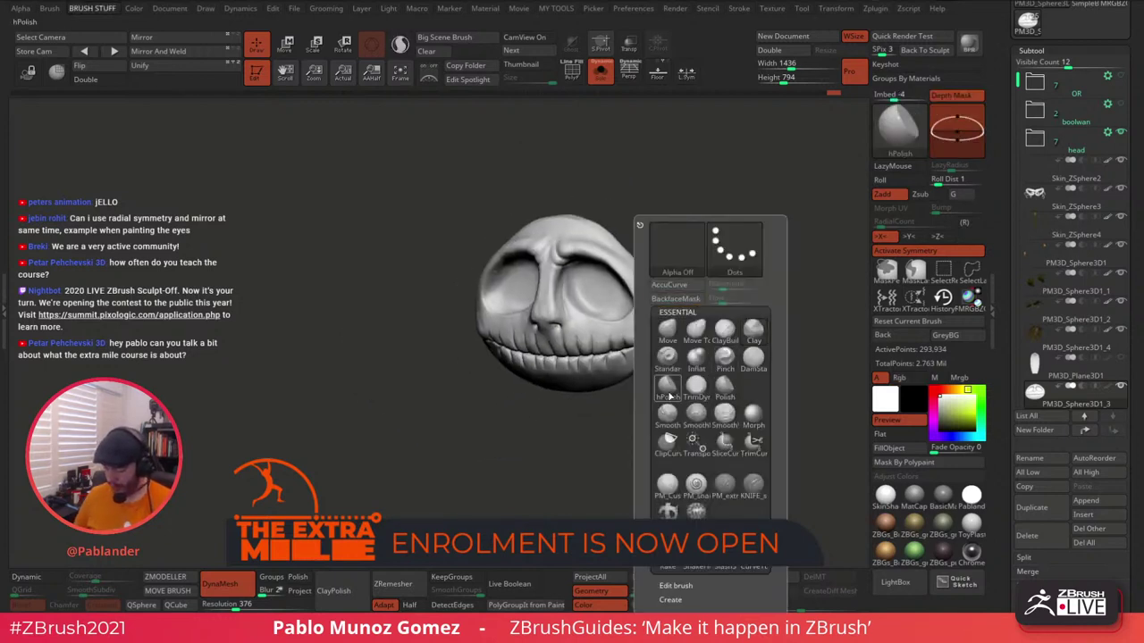
key("space")
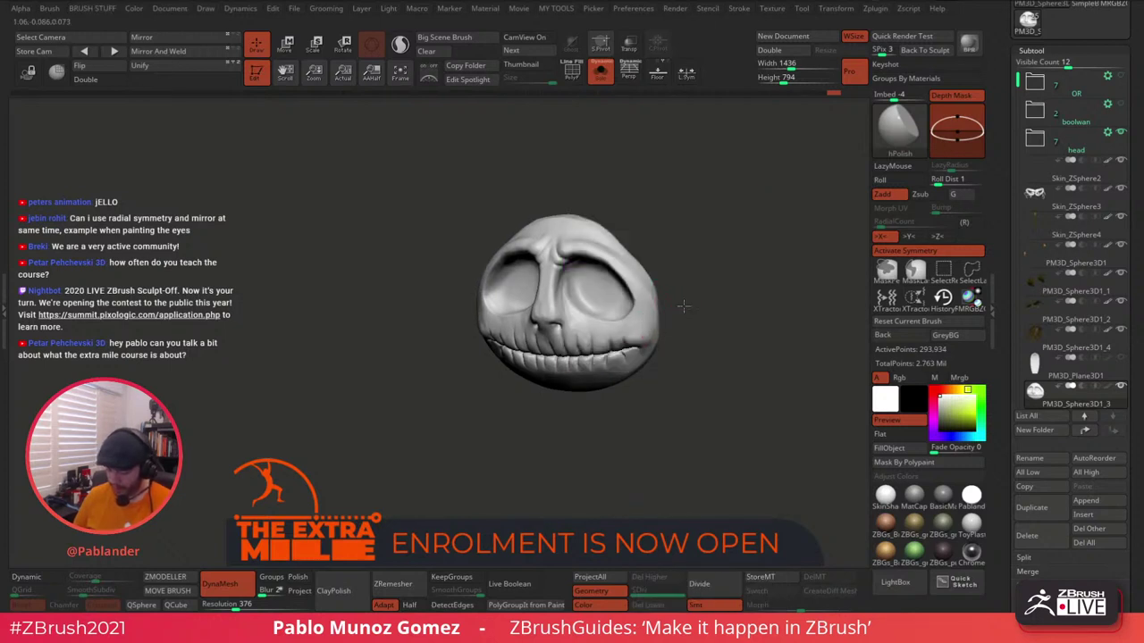
right_click_drag(682, 306, 655, 301)
mouse_move(662, 354)
right_mouse_down()
mouse_move(655, 329)
mouse_move(623, 338)
mouse_move(674, 373)
mouse_move(669, 355)
mouse_move(727, 373)
mouse_move(707, 362)
right_mouse_up()
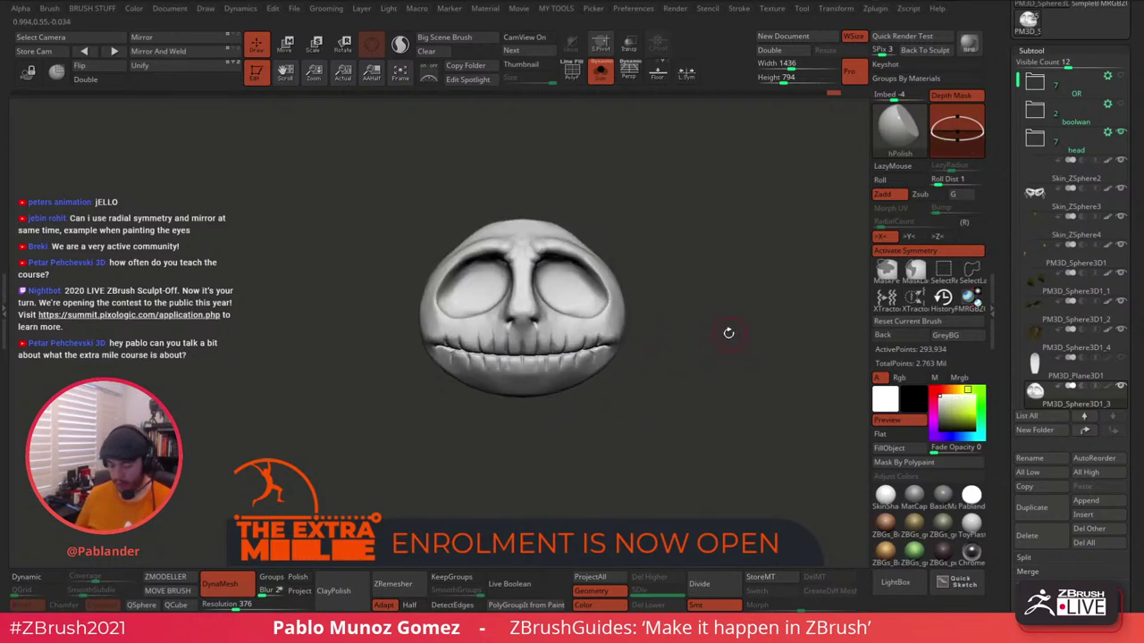
Adjust the shape of the nose and the mouth corners with the Move brush.
key("space")
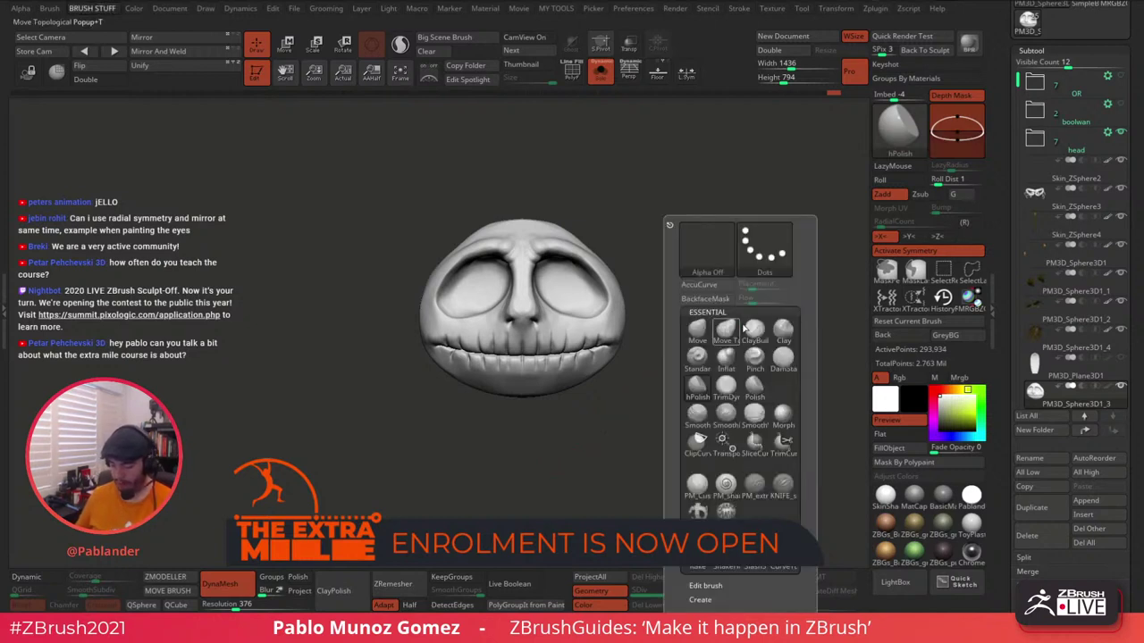
left_click(714, 333)
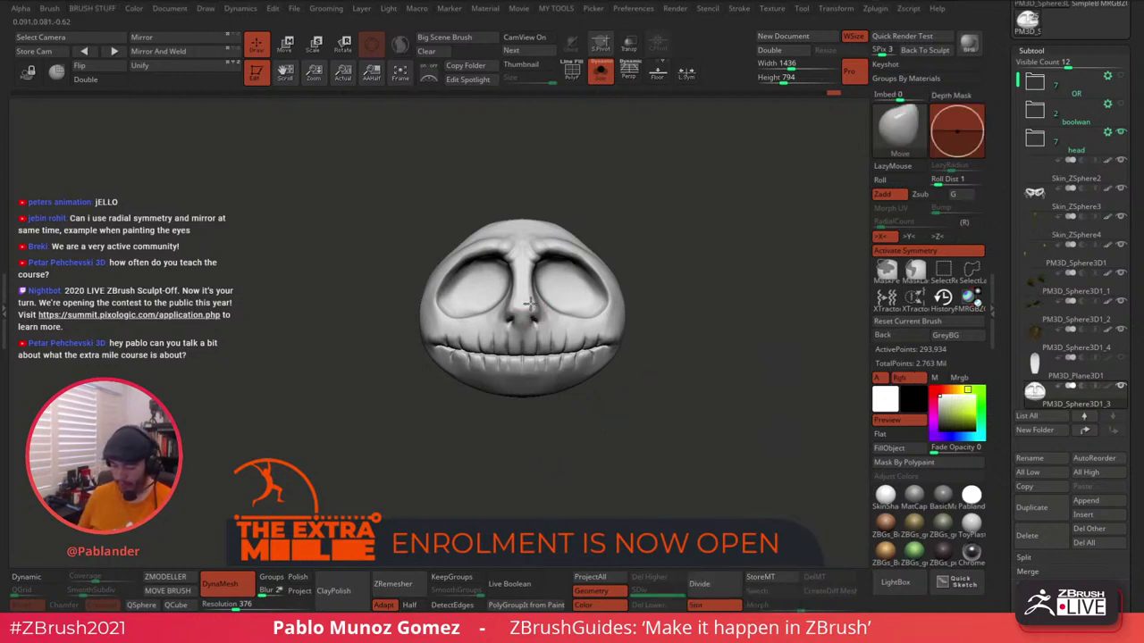
key("space")
left_click_drag(536, 311, 550, 319)
right_click_drag(625, 309, 677, 283)
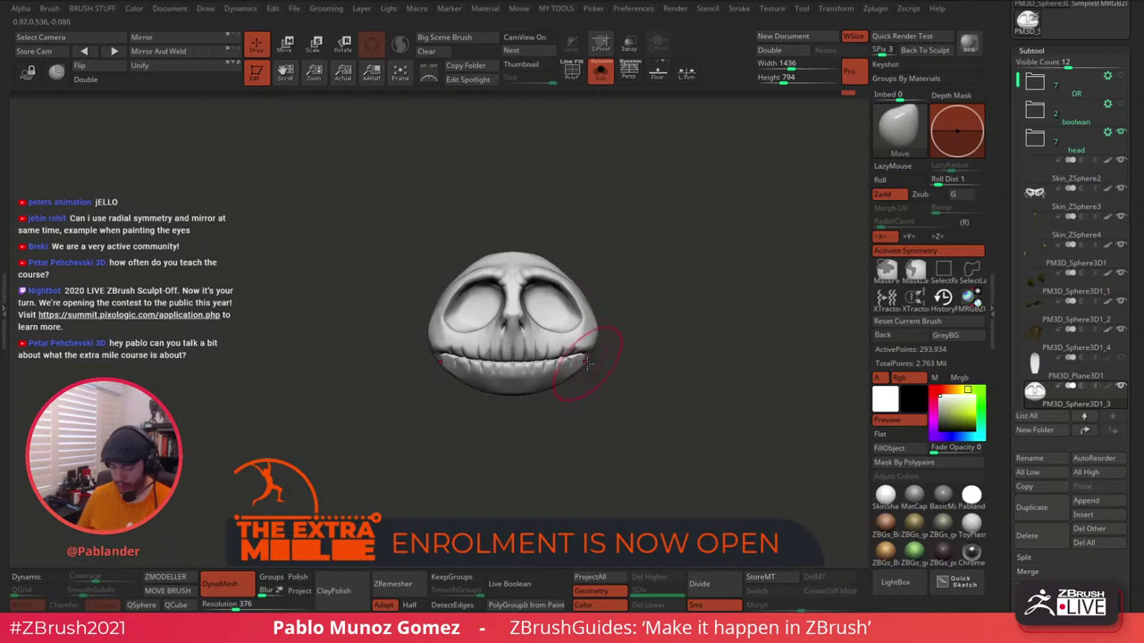
mouse_move(587, 364)
left_mouse_down()
mouse_move(660, 357)
mouse_move(649, 355)
mouse_move(667, 343)
left_mouse_up()
left_click_drag(698, 379, 704, 392, "alt")
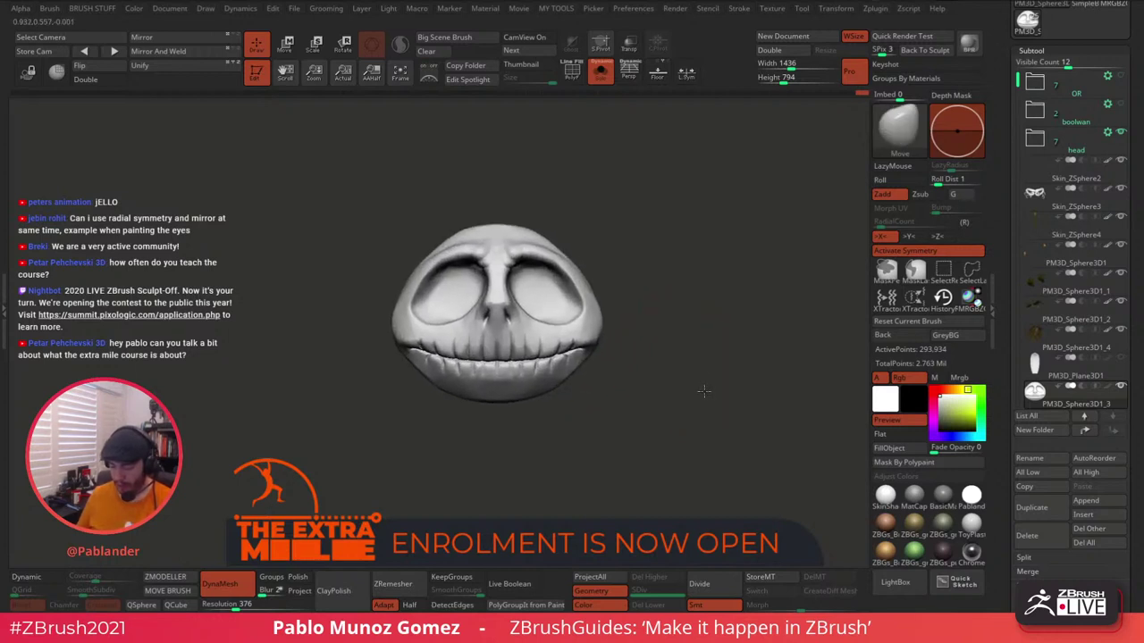
Set the Standard brush to colour only, apply the SkinShade material and fill the head with a pale bone colour.
key("b")
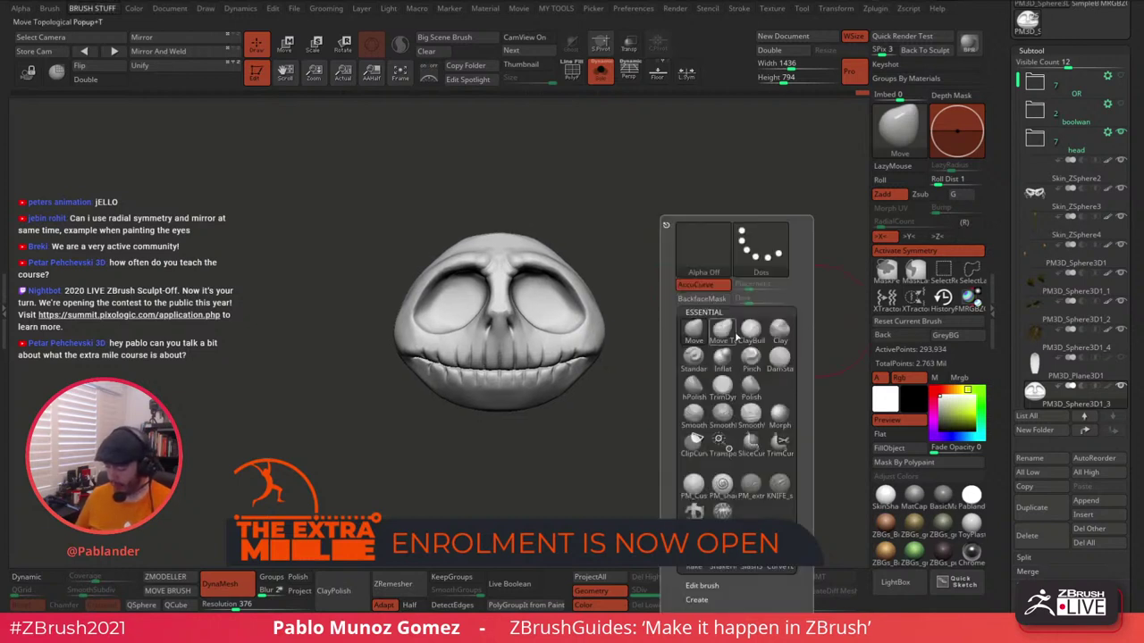
key("s")
key("t")
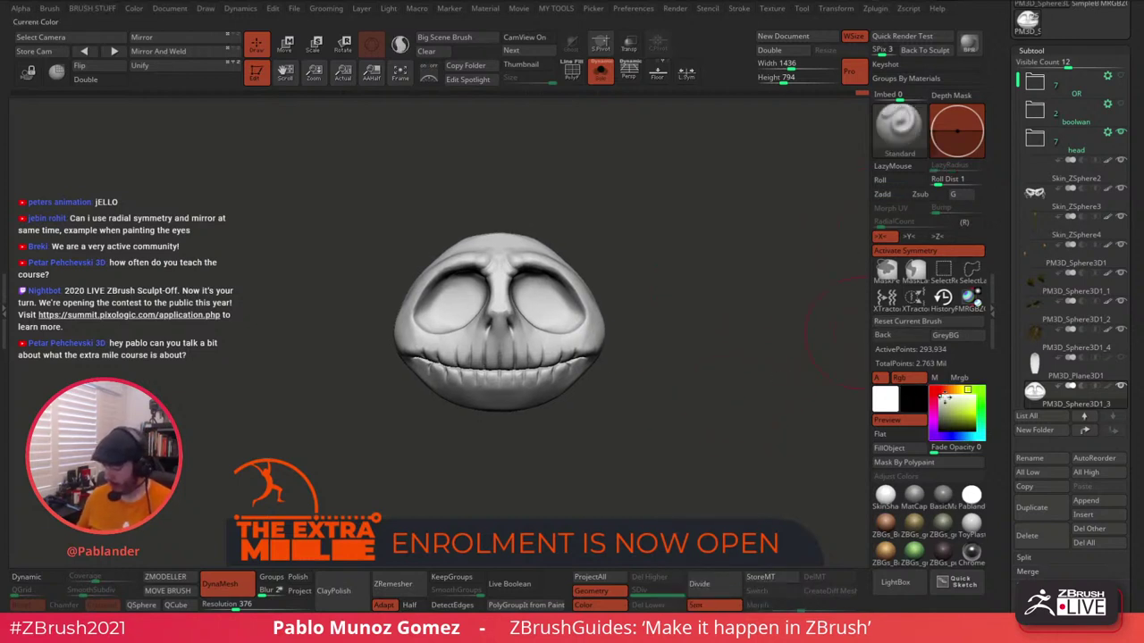
left_click_drag(963, 391, 944, 404)
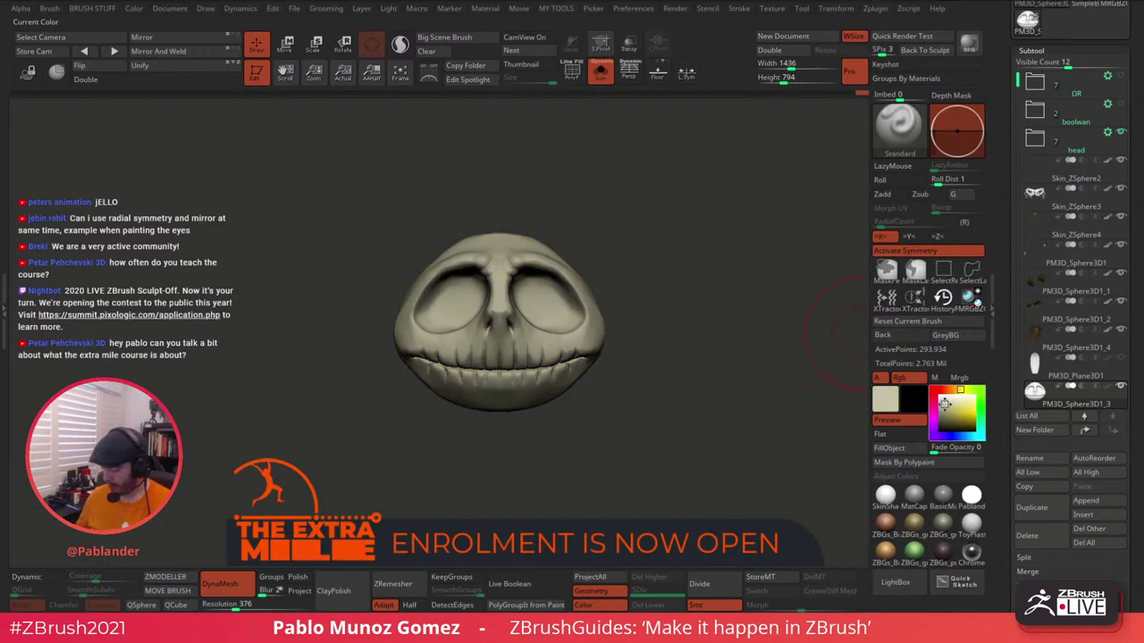
left_click_drag(746, 443, 645, 395, "alt")
left_click(888, 495)
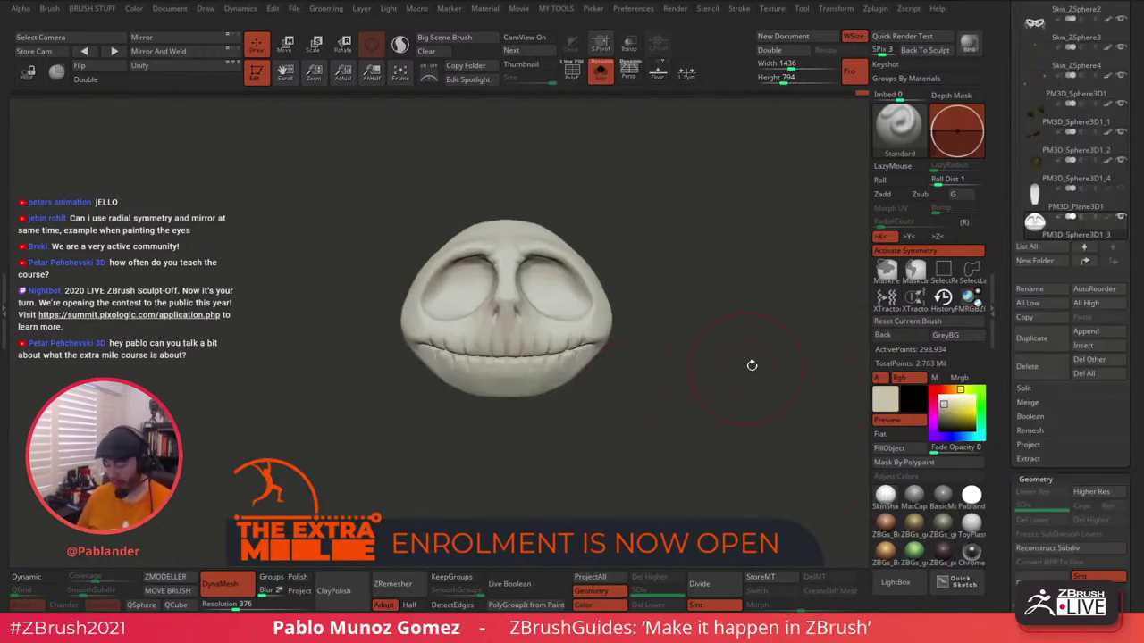
left_click(905, 450)
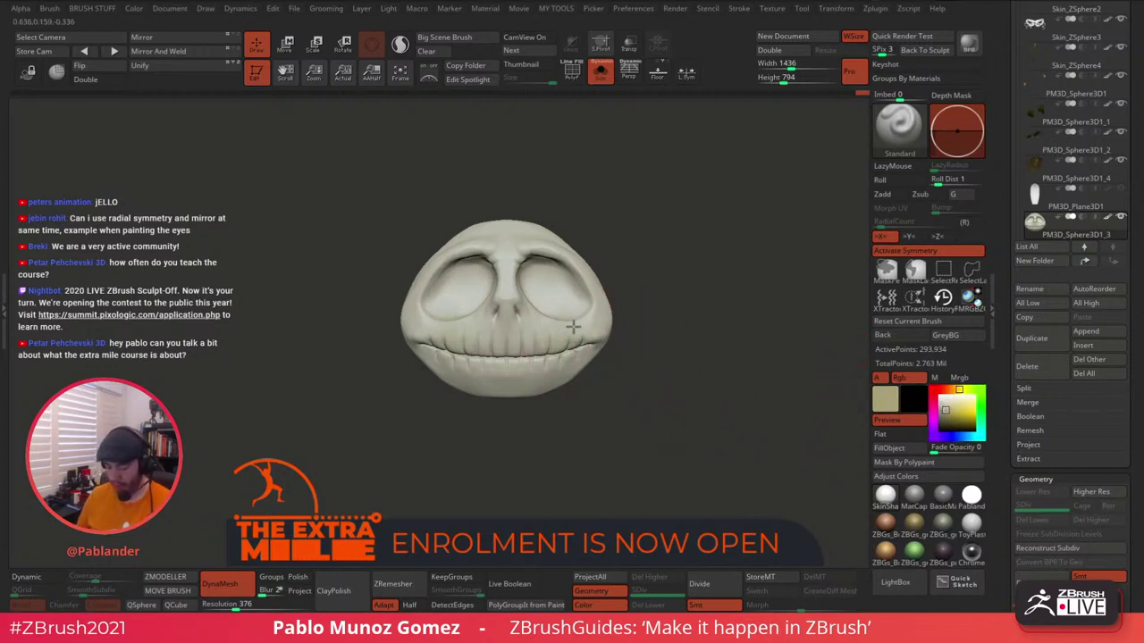
Paint a subtle darker khaki tint over the brows, eye sockets, nose and mouth area with the Standard brush.
left_click_drag(751, 339, 689, 276)
left_click_drag(636, 315, 649, 312)
mouse_move(594, 343)
left_mouse_down()
mouse_move(574, 361)
mouse_move(581, 349)
left_mouse_up()
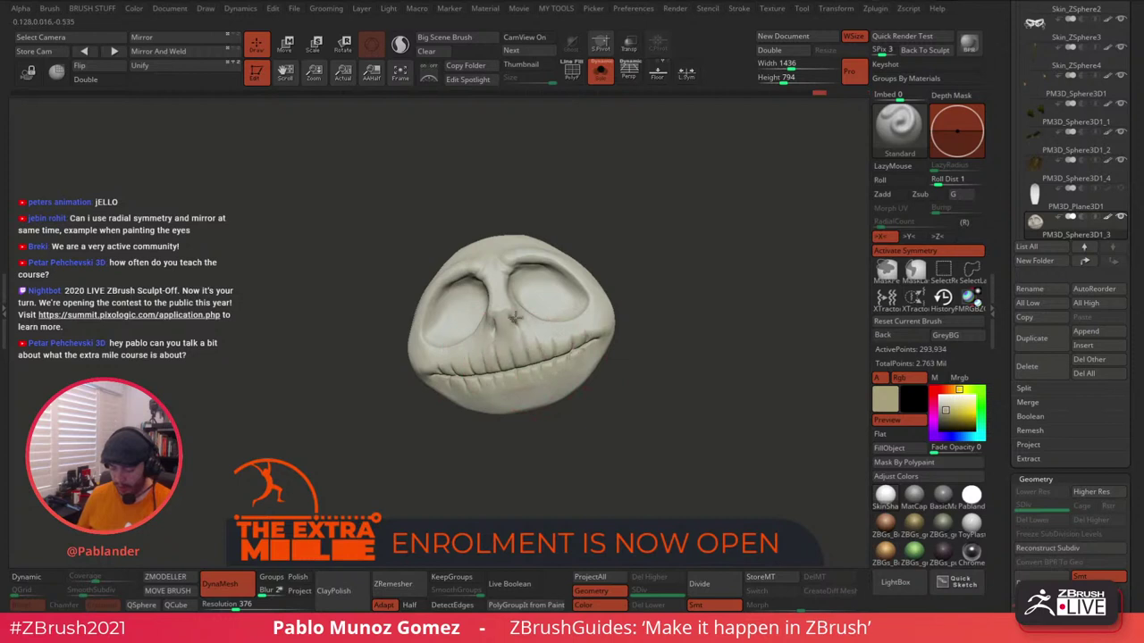
left_click_drag(666, 290, 618, 344)
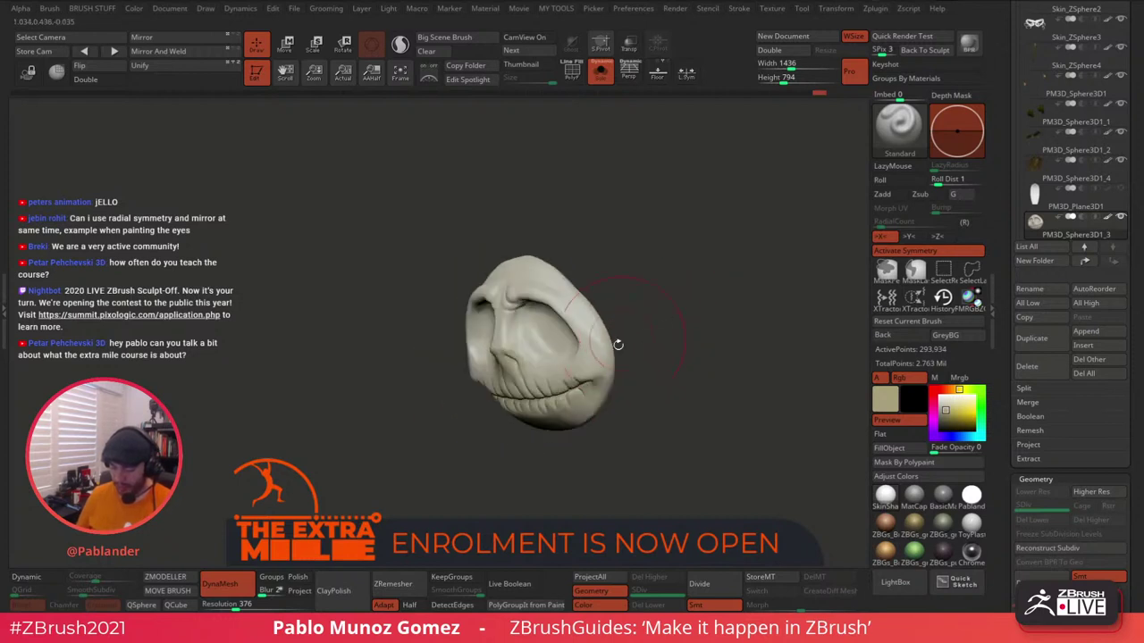
left_click_drag(545, 243, 601, 229)
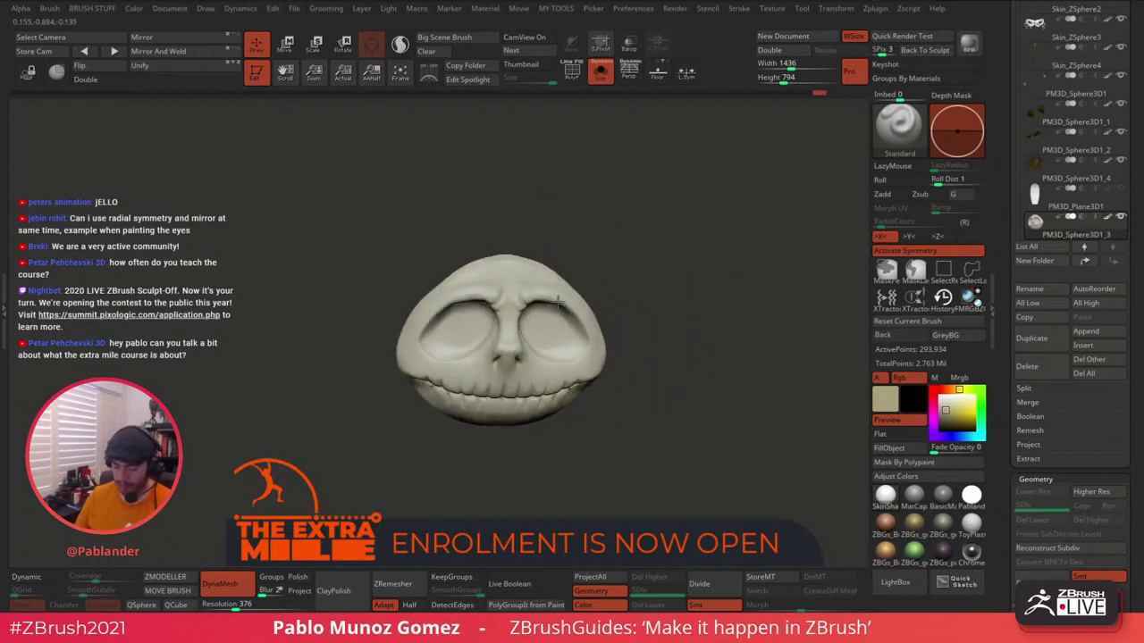
right_click_drag(558, 302, 677, 254)
right_click_drag(571, 297, 638, 308)
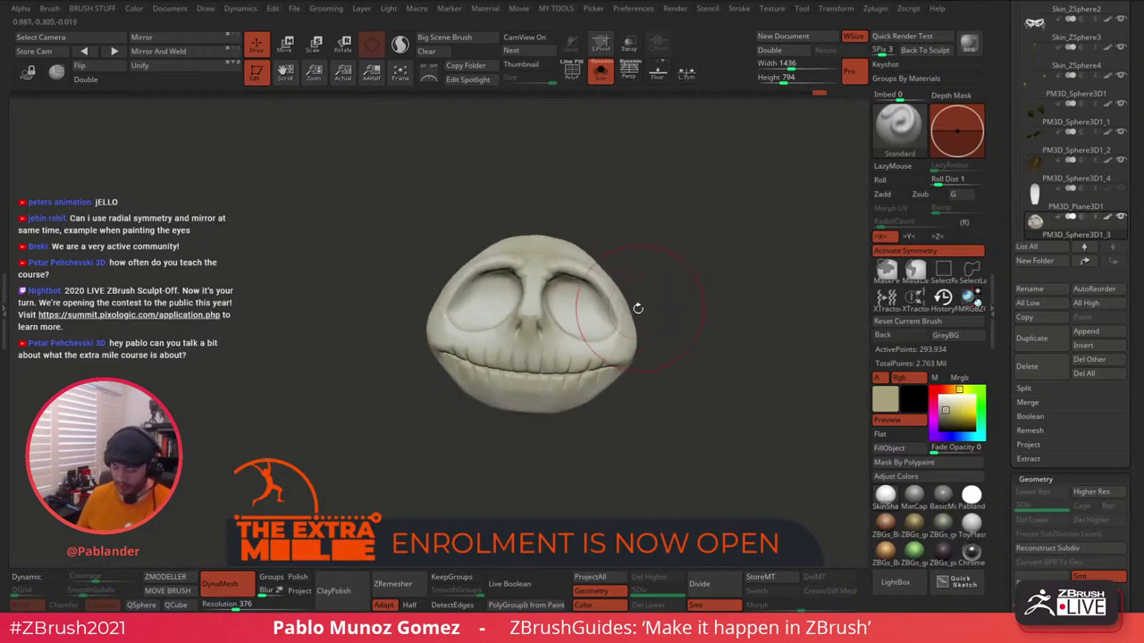
left_click_drag(607, 376, 514, 399)
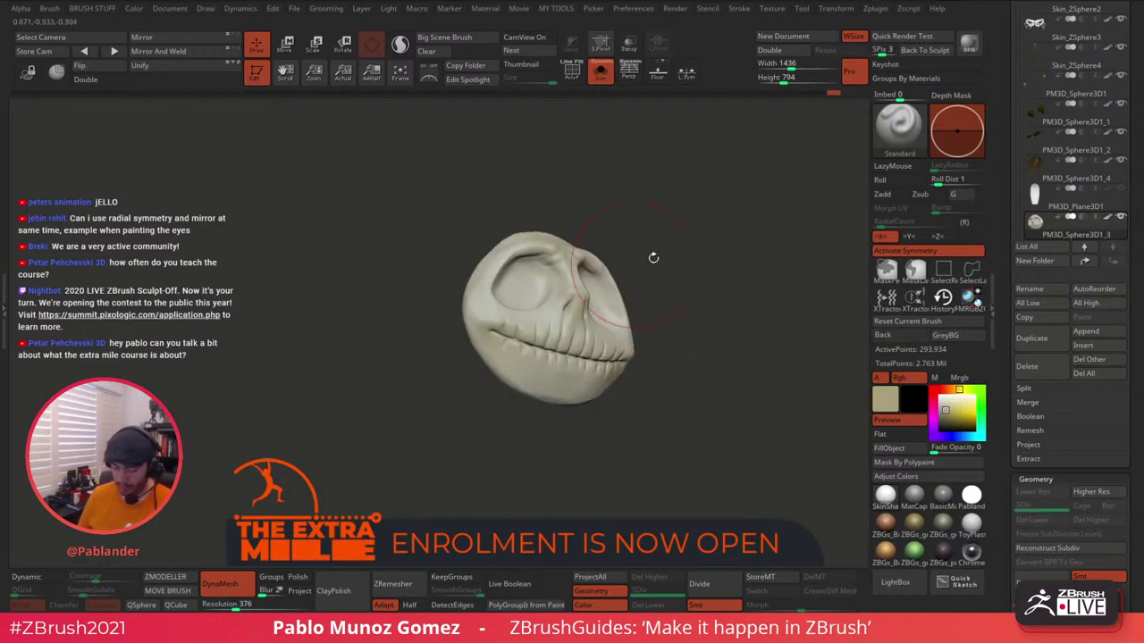
left_click_drag(653, 258, 558, 295)
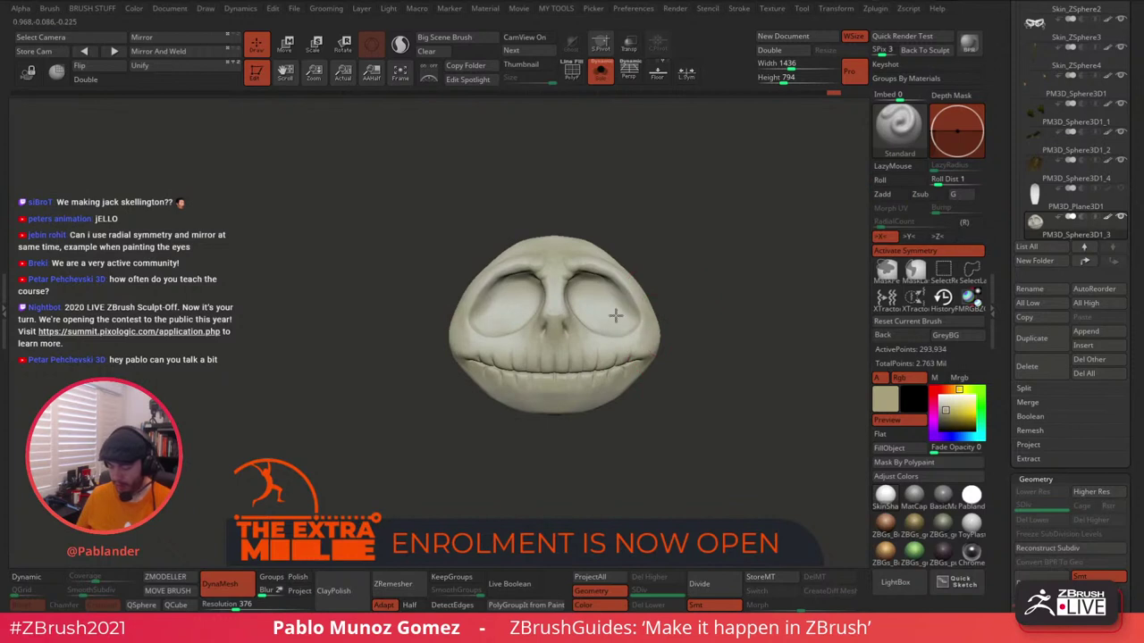
left_click_drag(713, 347, 694, 337, "alt")
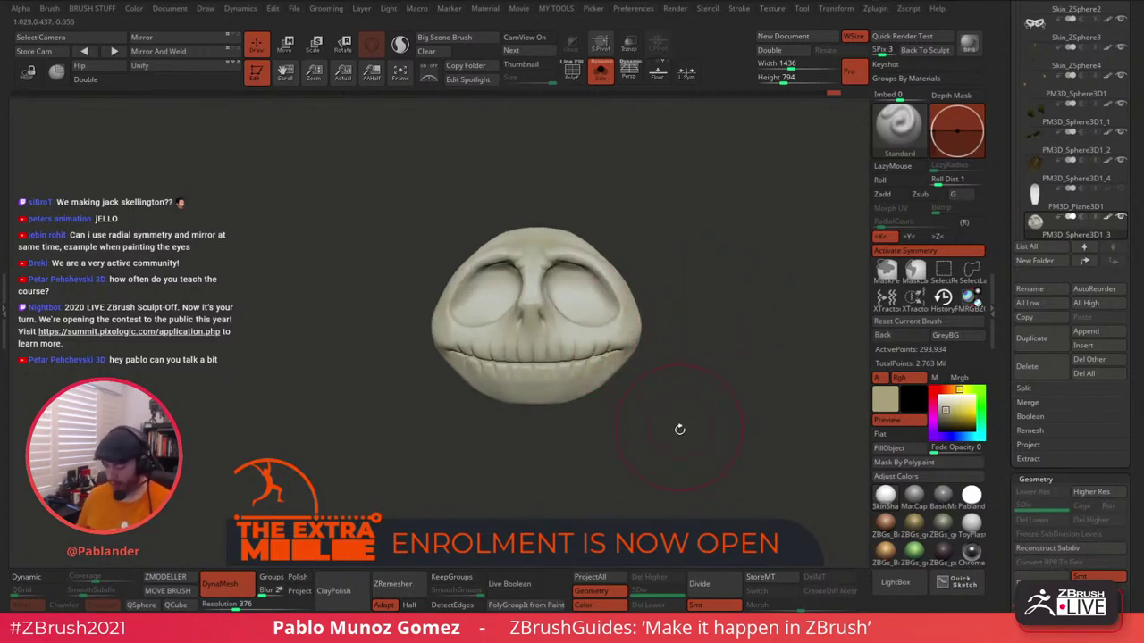
Mask the head by surface smoothness with range 10 and falloff 100.
scroll(1007, 268, "down", 5)
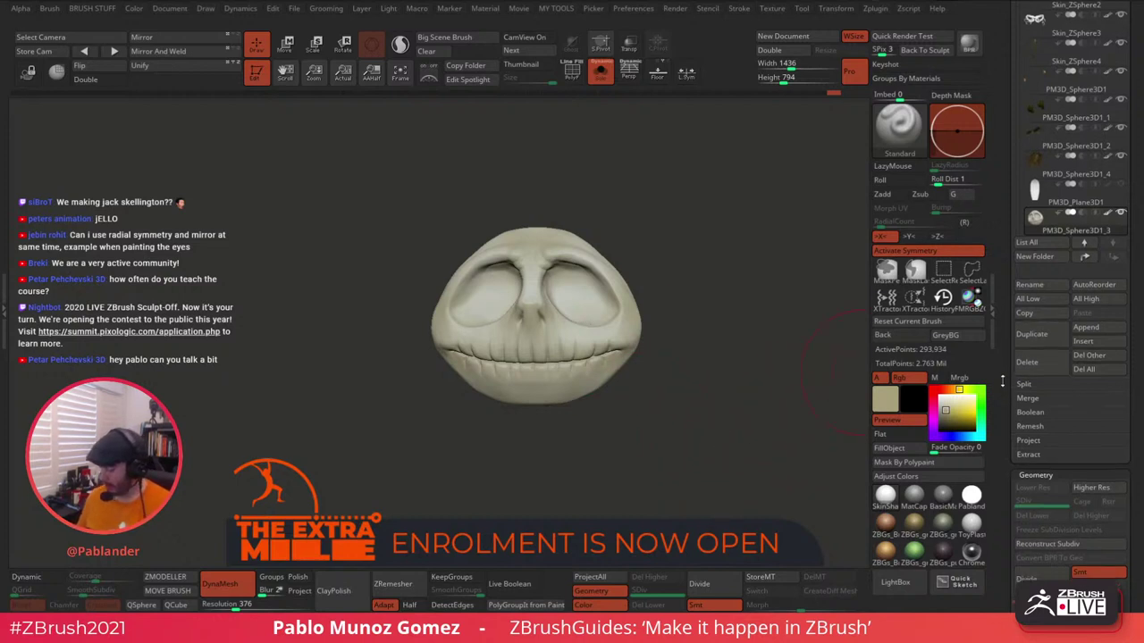
left_click_drag(1007, 268, 1067, 114)
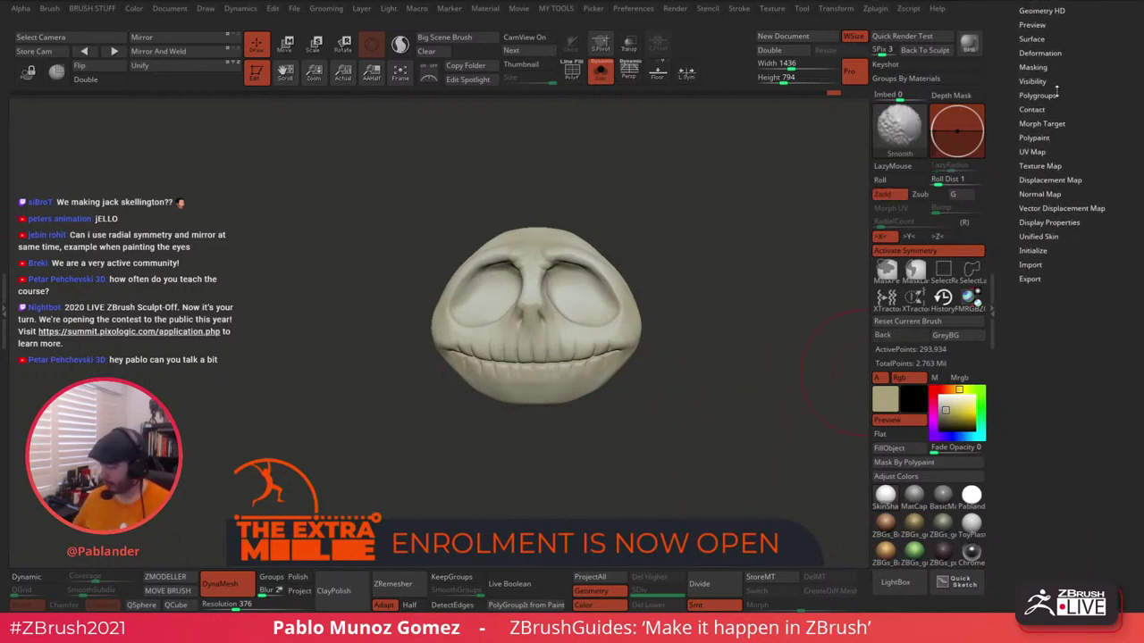
left_click(1037, 67)
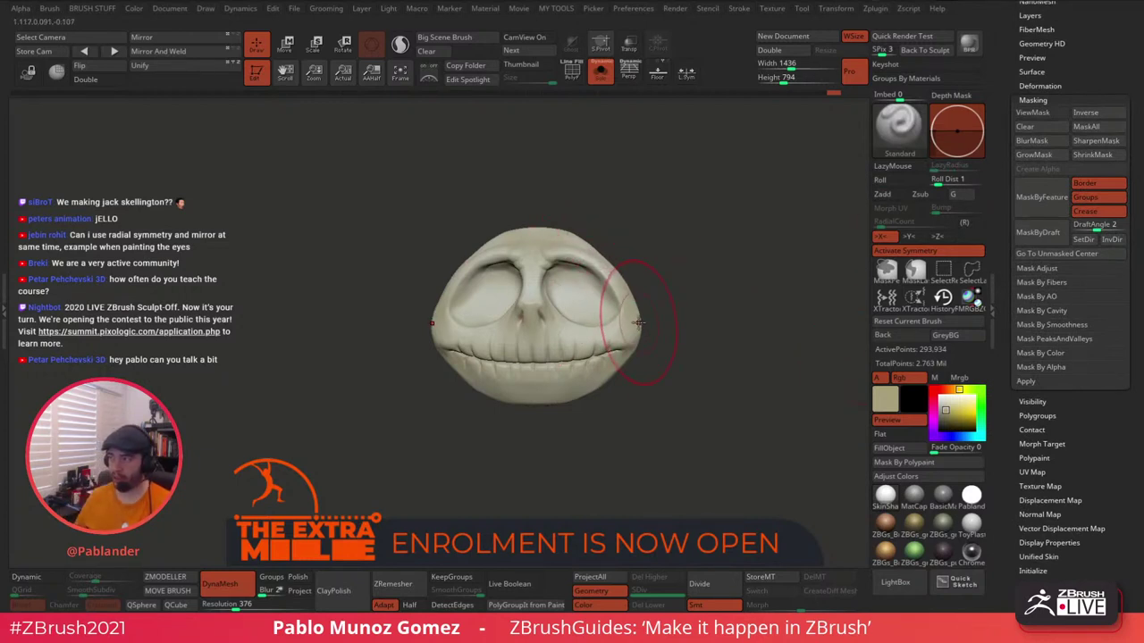
left_click_drag(699, 348, 723, 322)
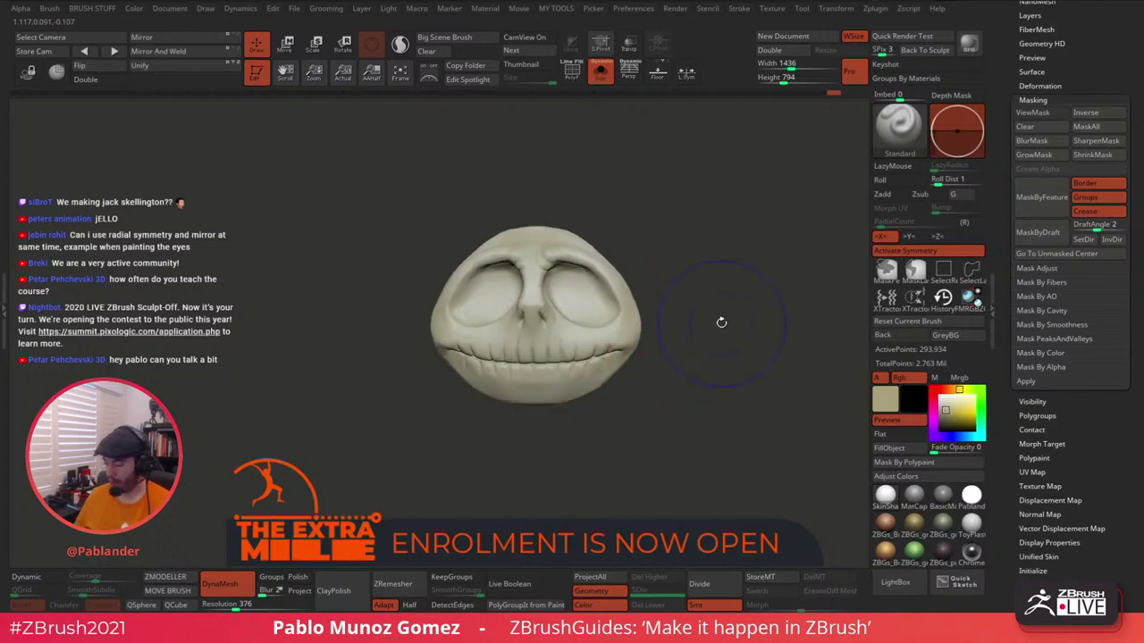
left_click(1088, 326)
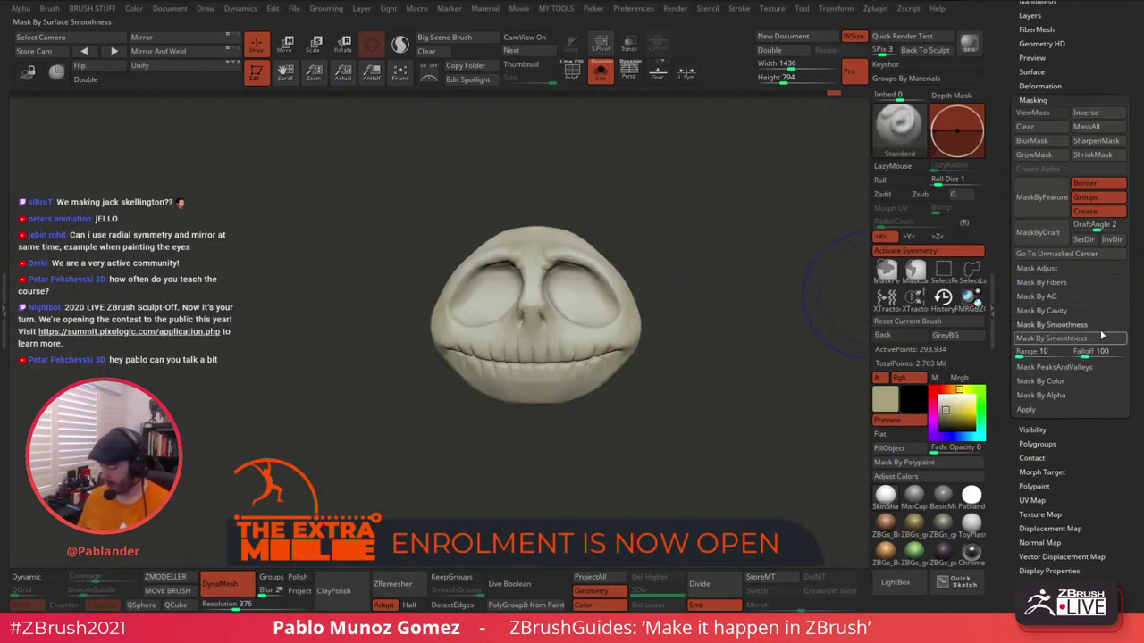
left_click(1087, 340)
left_click_drag(743, 362, 748, 423, "alt")
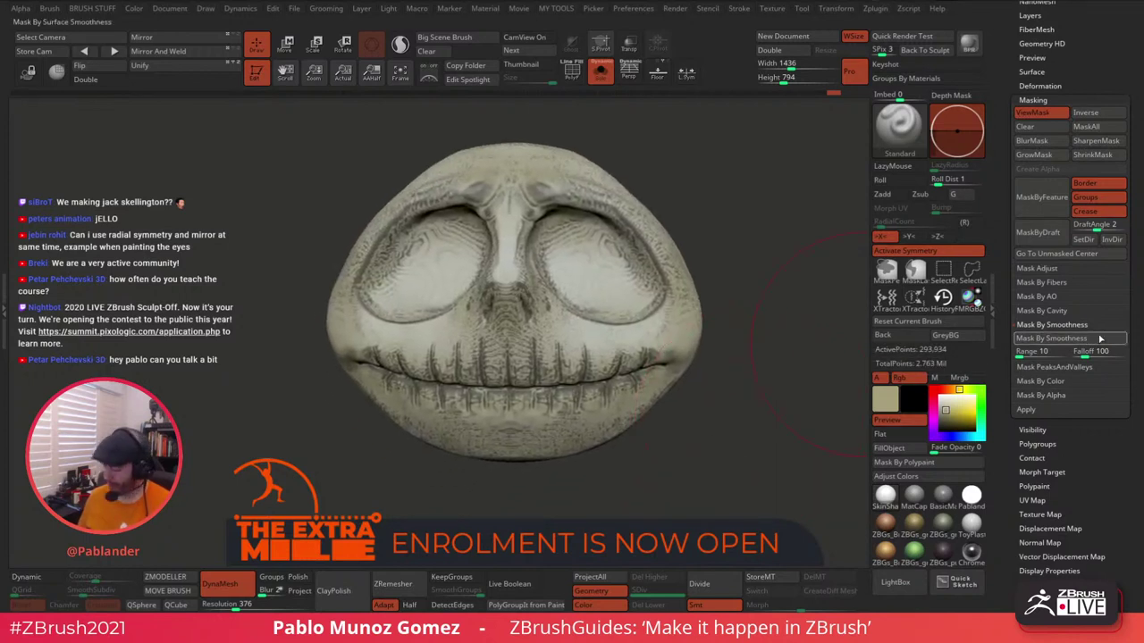
Turn off symmetry and mask the head by peaks and valleys with PVRange 14 and PVCoverage 24.
left_click(1054, 366)
left_click(1086, 352)
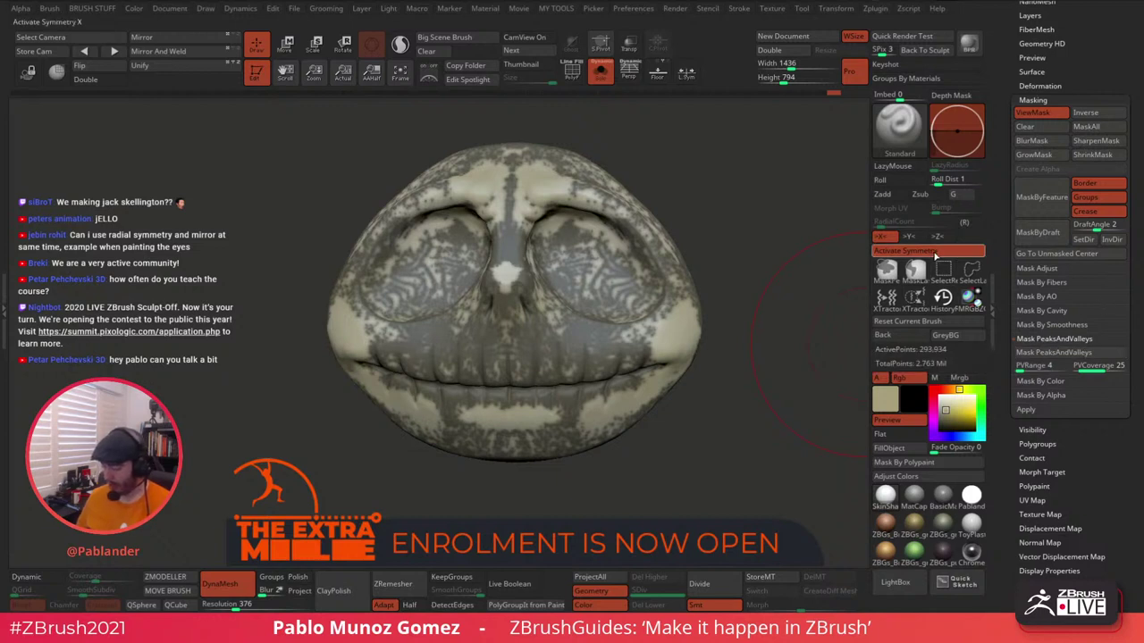
key("x")
left_click_drag(1096, 366, 1089, 366)
left_click(1092, 354)
left_click_drag(1092, 366, 1098, 367)
left_click(1054, 352)
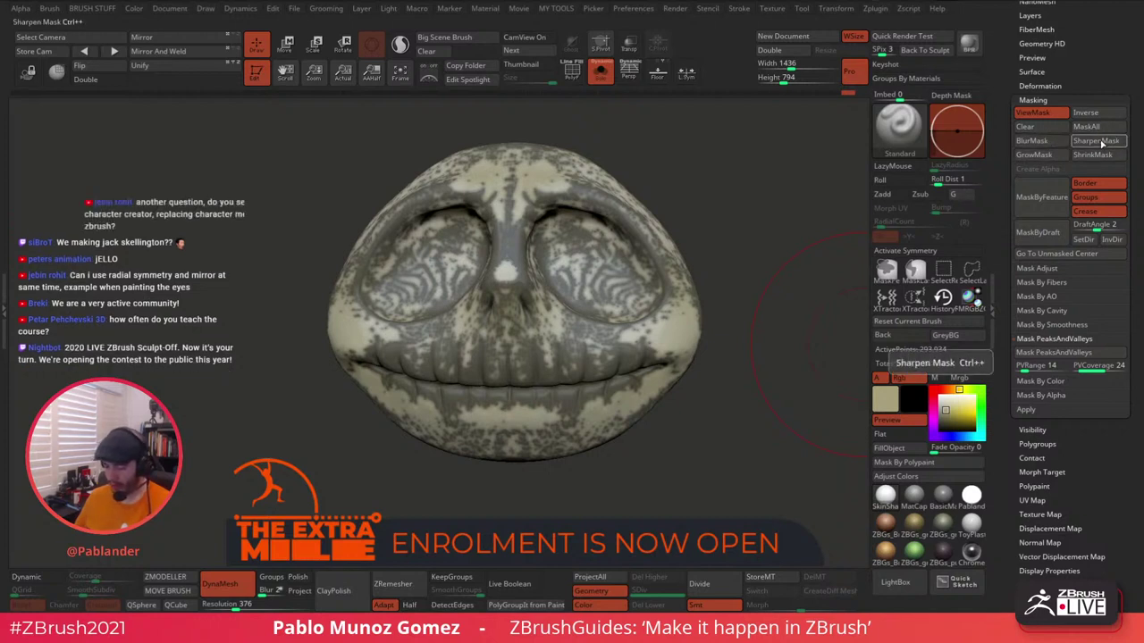
Sharpen the peaks and valleys mask and hide its display on the head.
left_click(1099, 141)
left_click_drag(735, 378, 714, 406)
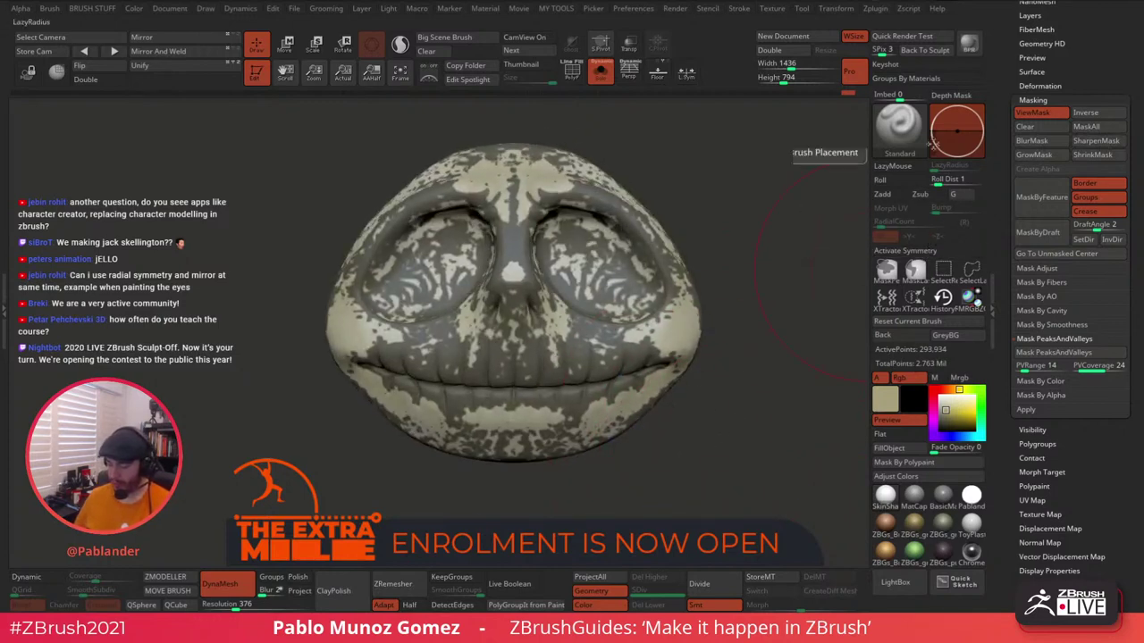
key("ctrl+h")
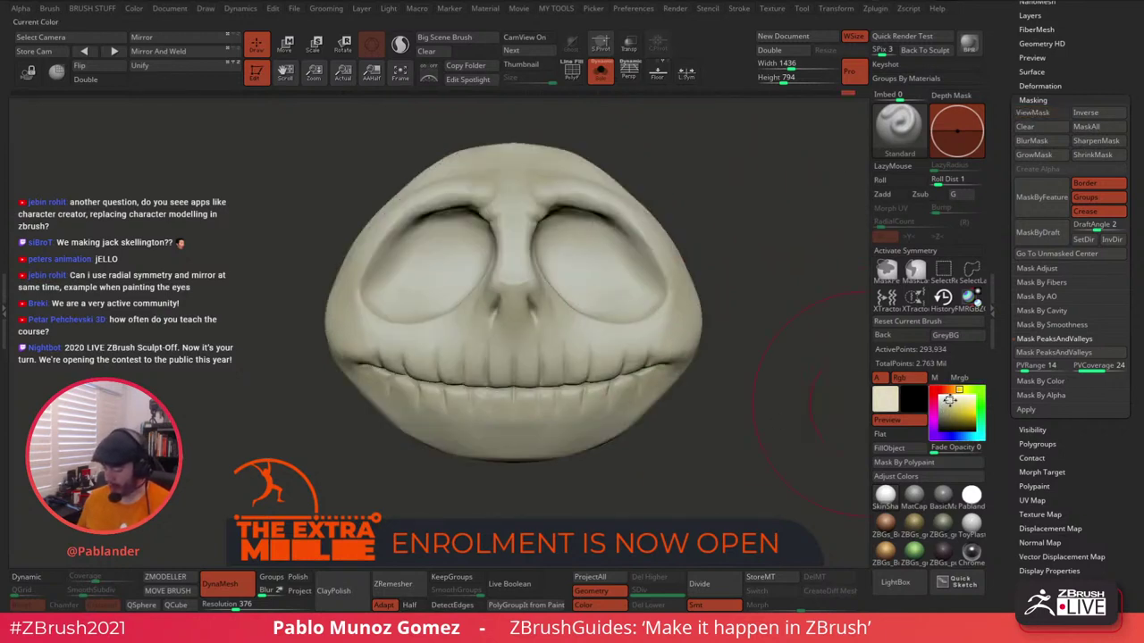
Paint a lighter cream colour through the hidden mask over the forehead, nose, cheeks and mouth to create mottled bone patches.
mouse_move(572, 184)
left_mouse_down()
mouse_move(529, 186)
mouse_move(538, 317)
left_mouse_up()
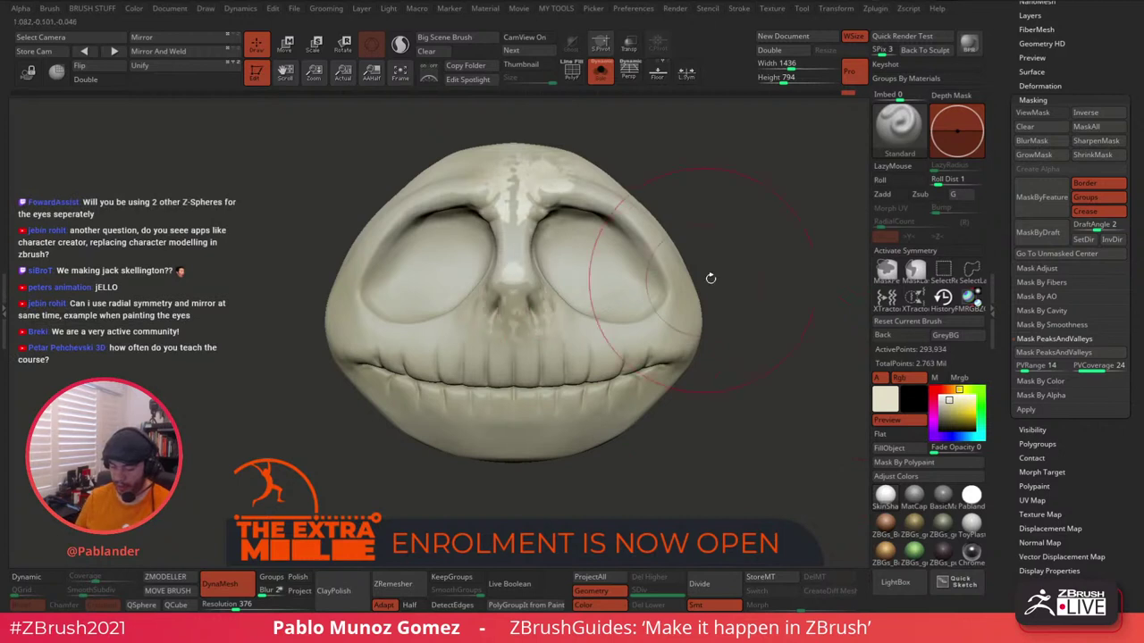
mouse_move(727, 258)
left_mouse_down()
mouse_move(717, 265)
mouse_move(705, 239)
mouse_move(721, 266)
left_mouse_up()
key("space")
left_click_drag(547, 215, 558, 211)
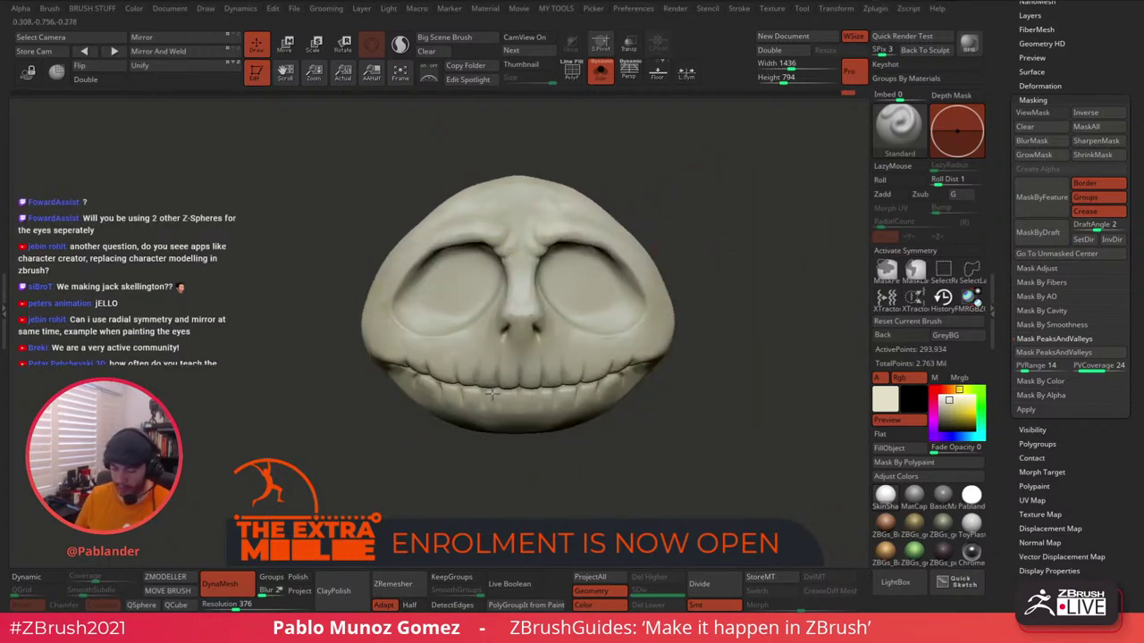
right_click_drag(537, 382, 586, 331)
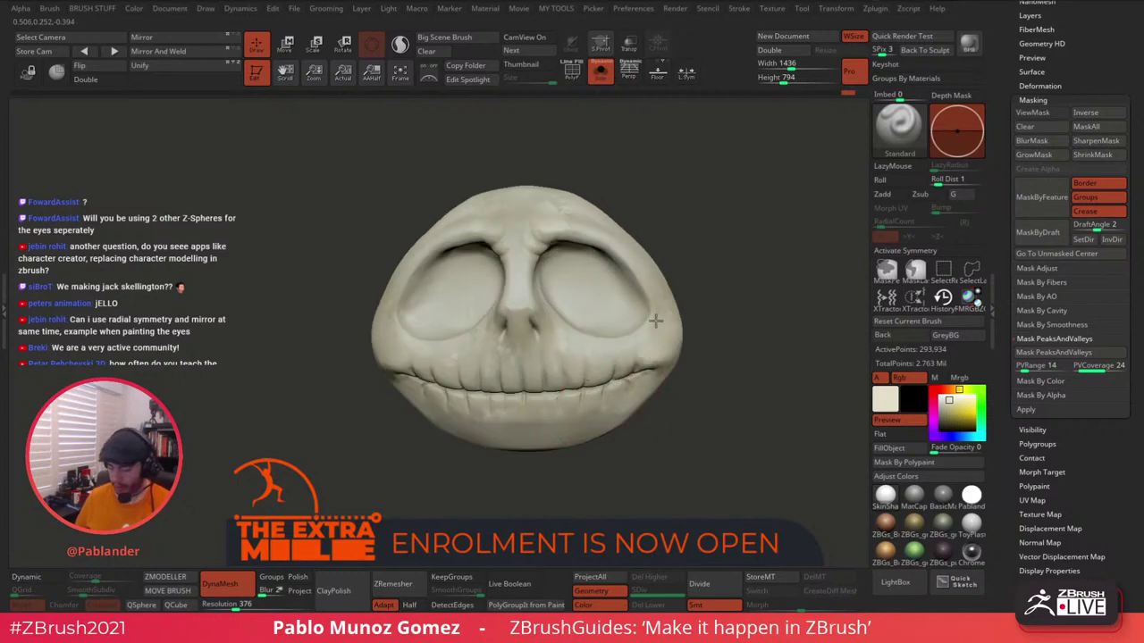
right_click_drag(637, 224, 569, 330)
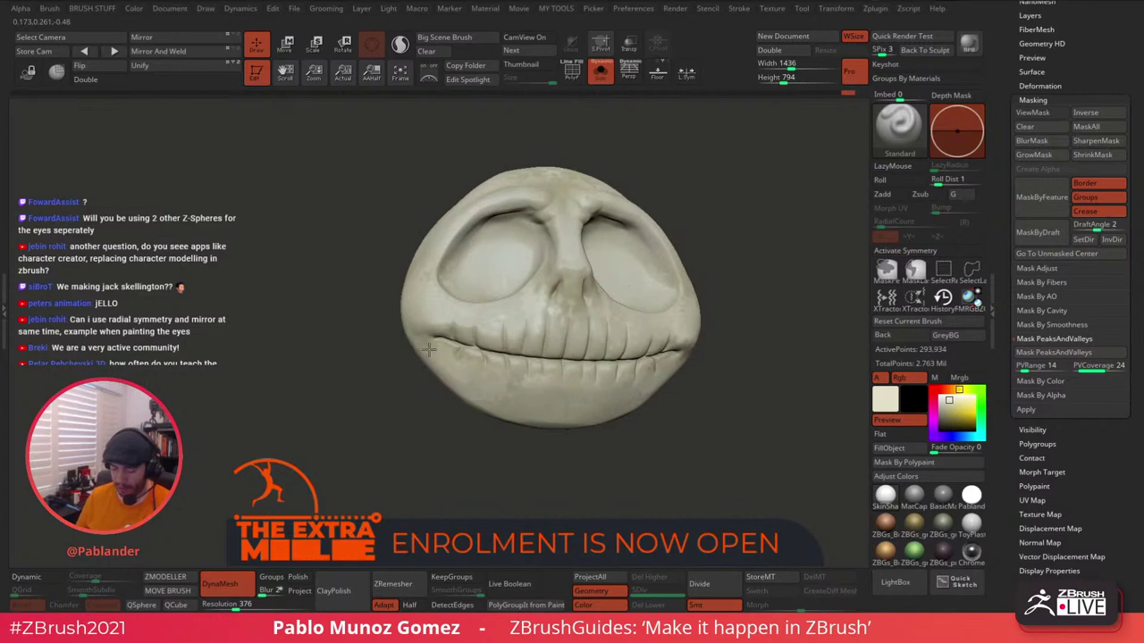
right_click_drag(738, 253, 692, 317)
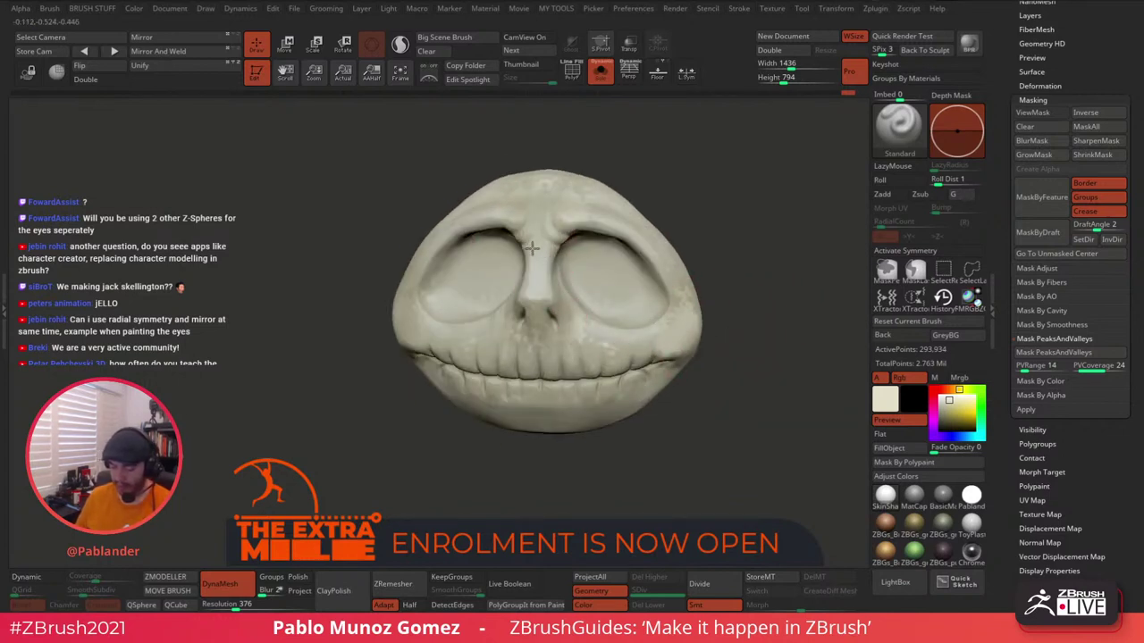
right_click_drag(556, 331, 563, 305)
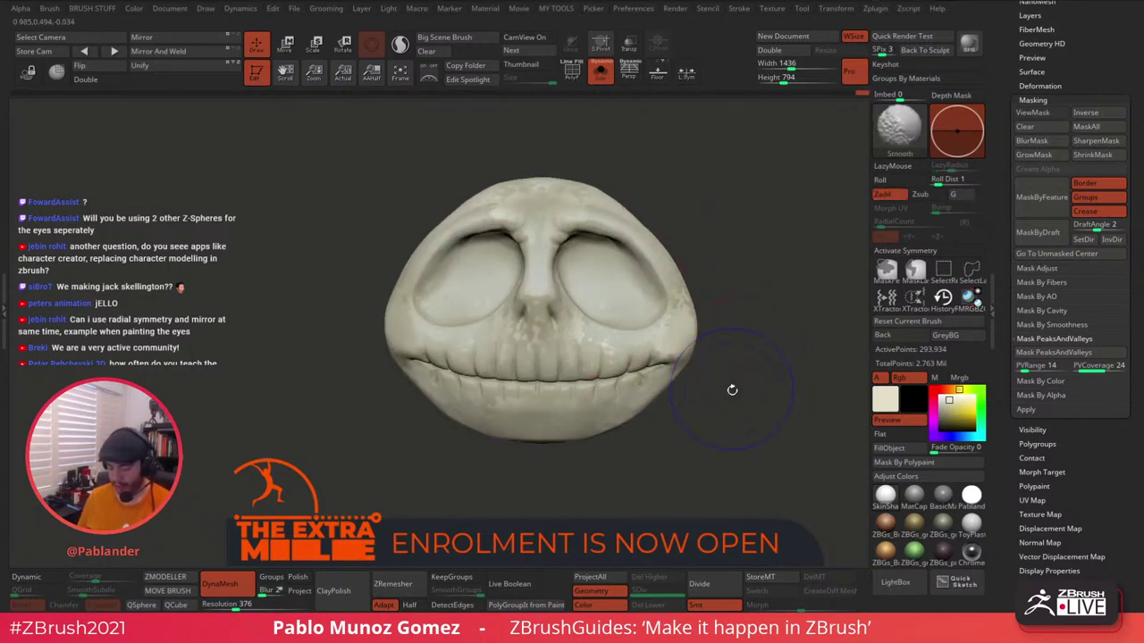
Mask the head by cavity with Blur 2 and Intensity 100, and hide the mask display.
right_click_drag(732, 390, 742, 401)
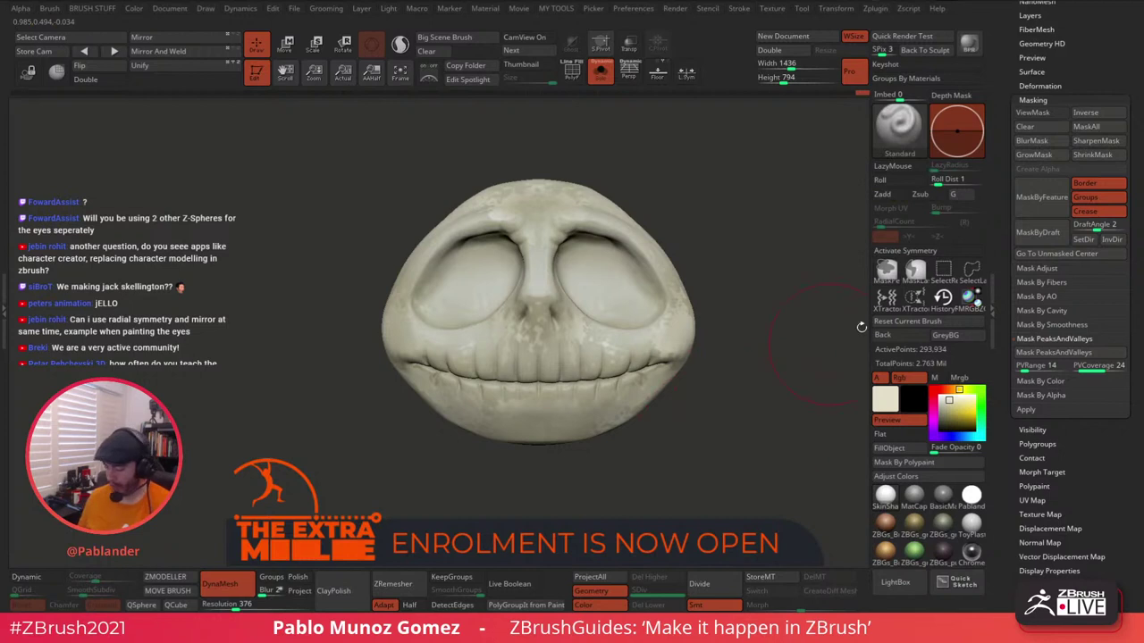
left_click(1092, 310)
left_click(1074, 327)
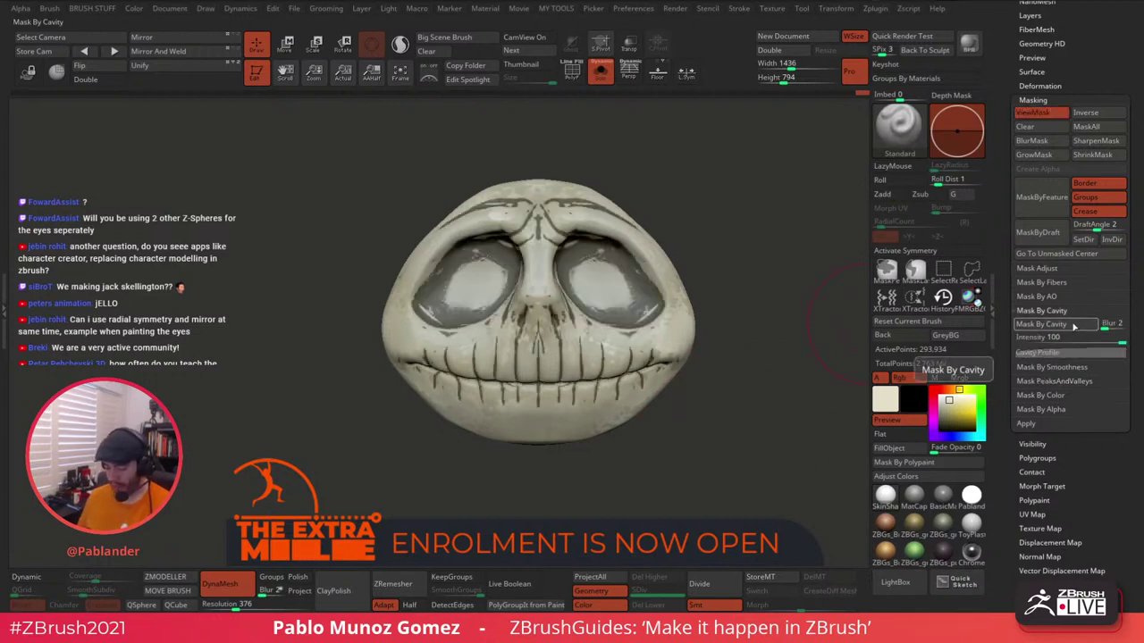
mouse_move(740, 370)
left_mouse_down()
mouse_move(743, 428)
mouse_move(756, 402)
left_mouse_up()
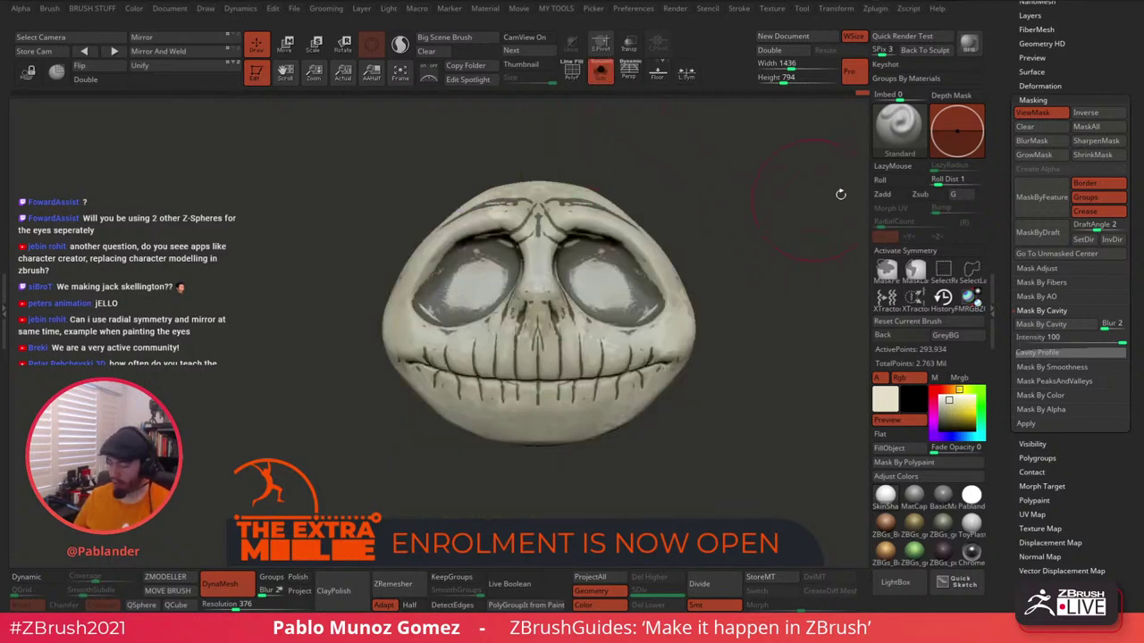
left_click(1054, 113)
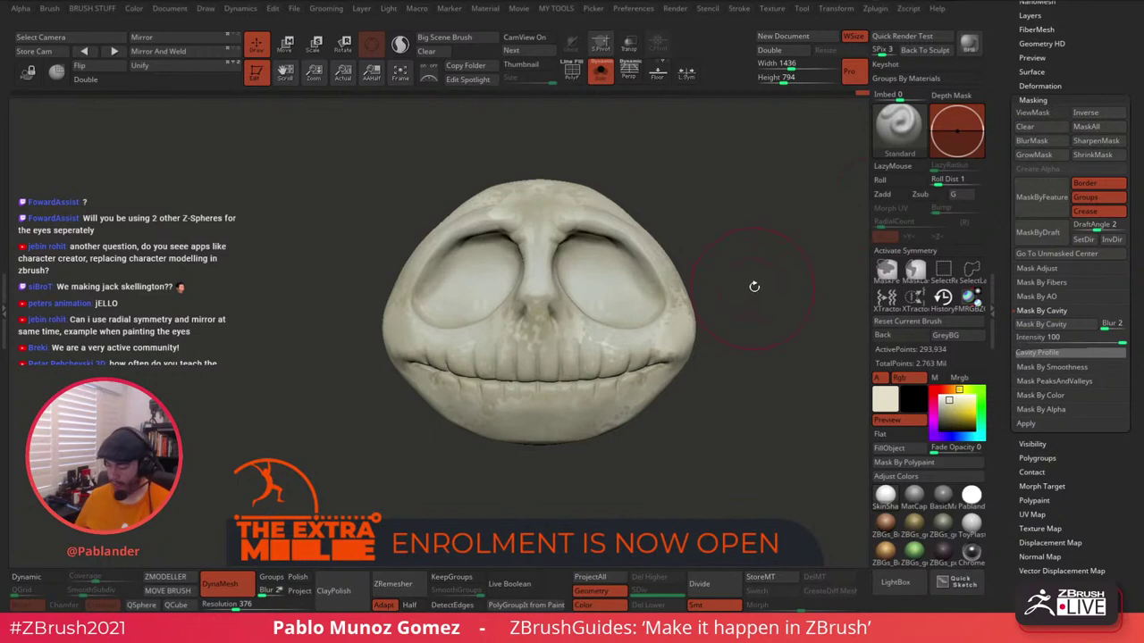
Invert and sharpen the cavity mask so only the recesses can be painted, keeping its display hidden.
left_click(756, 287, "ctrl")
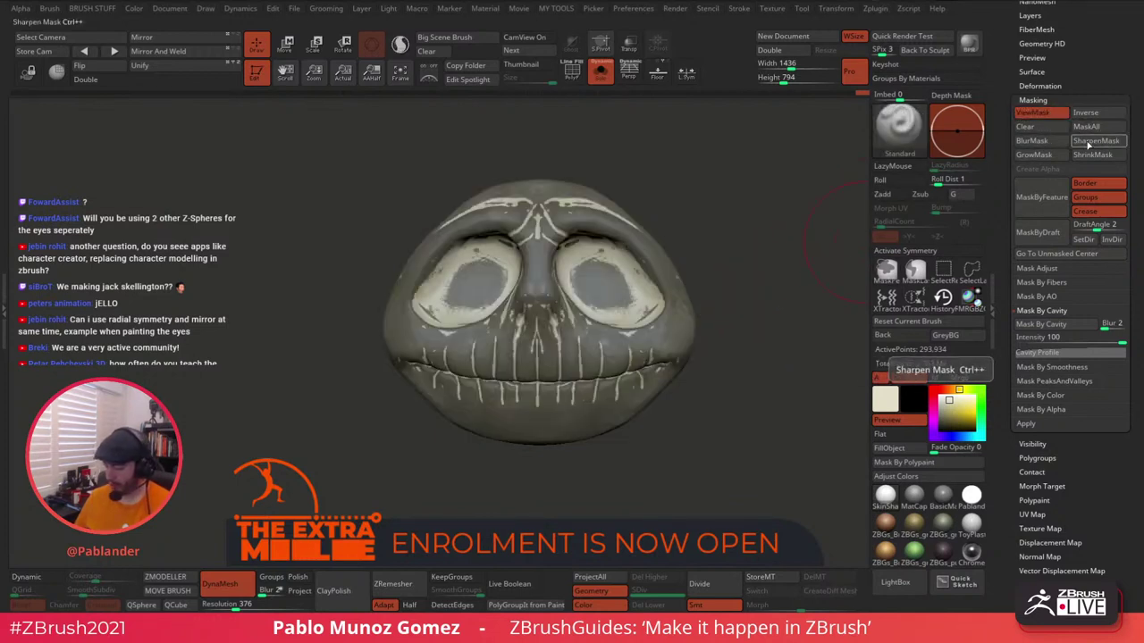
left_click(1061, 147)
key("ctrl+h")
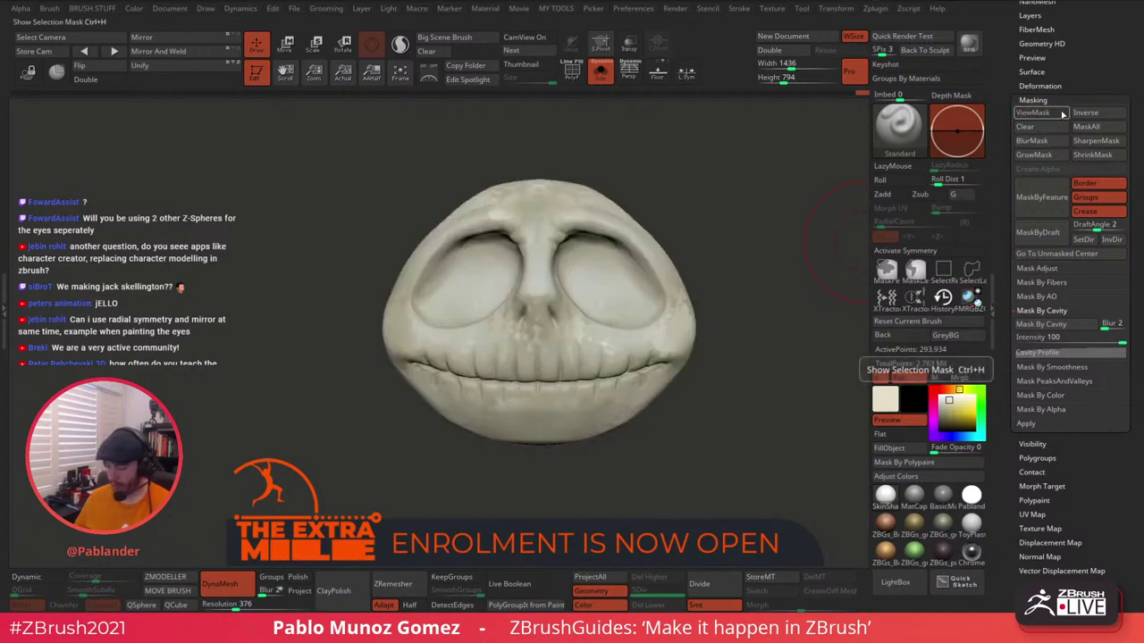
Pick a very dark navy colour and try shading one eye socket with a resized brush without symmetry.
left_click(942, 426)
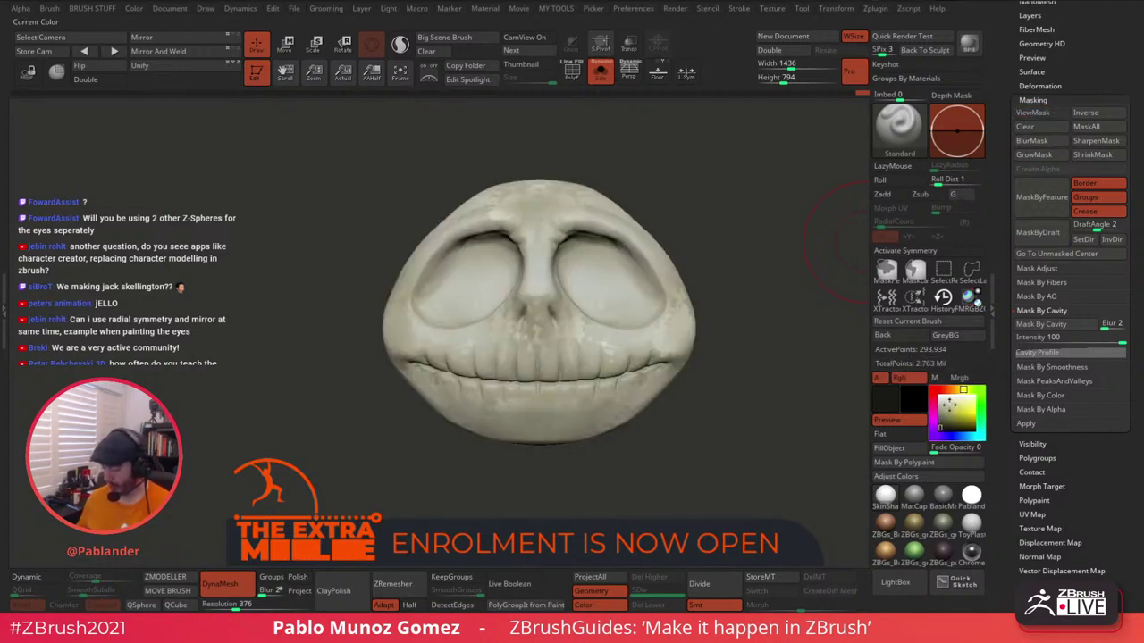
left_click(952, 427)
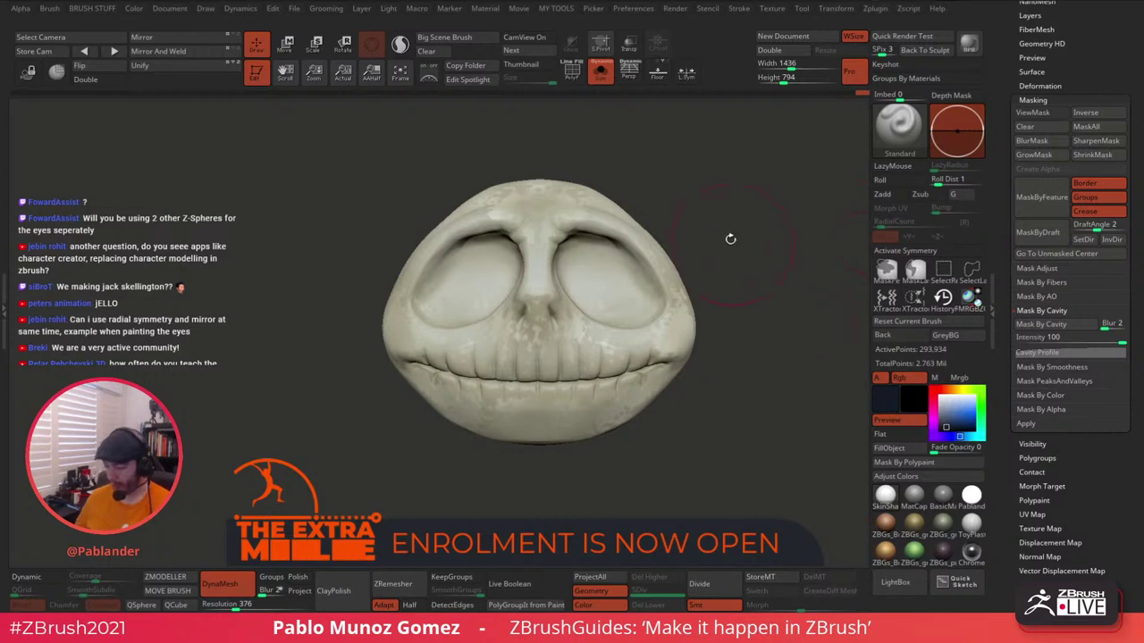
key("space")
left_click_drag(706, 236, 692, 236)
left_click_drag(614, 259, 590, 283)
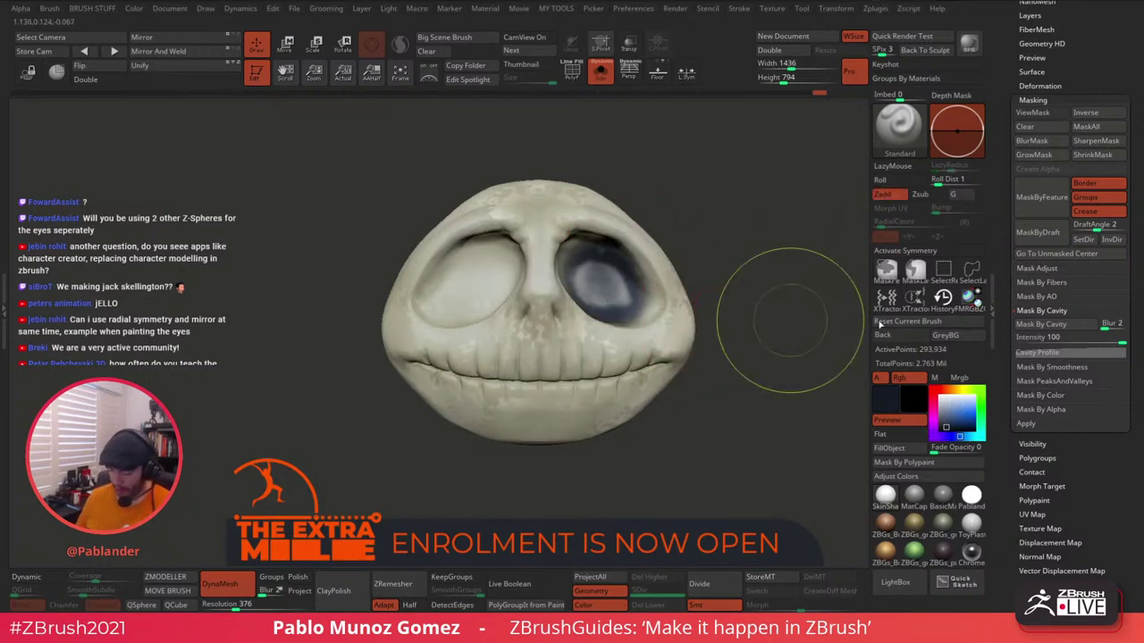
key("ctrl+z")
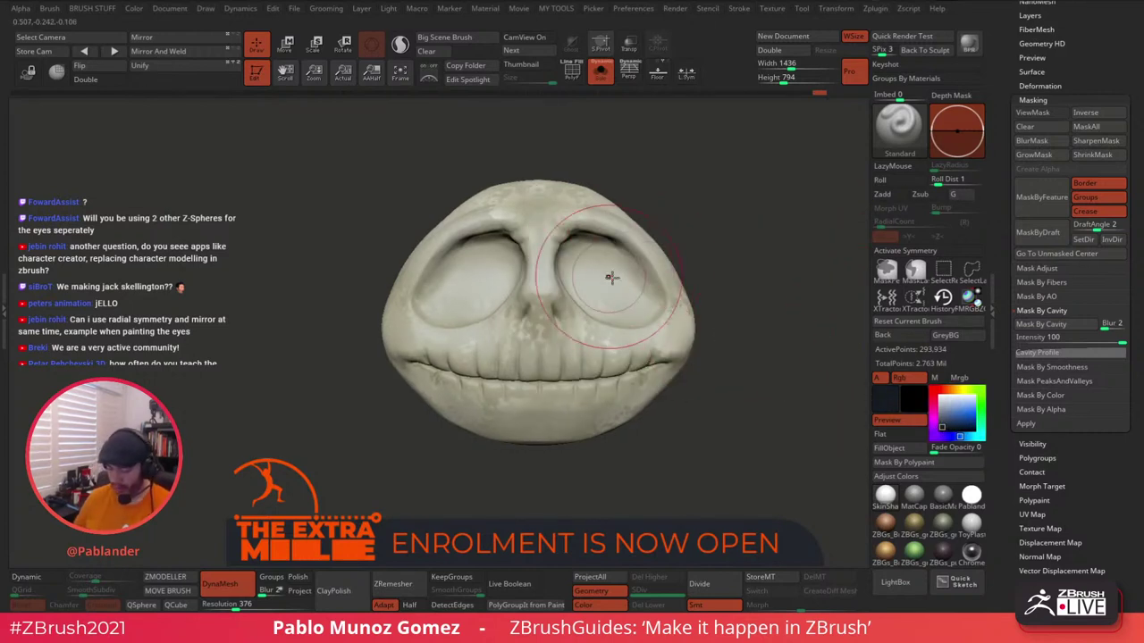
Turn on X symmetry and shade both eye sockets and the tooth grooves with the dark navy colour.
key("x")
left_click(590, 270)
mouse_move(591, 271)
left_mouse_down()
mouse_move(561, 254)
mouse_move(627, 327)
left_mouse_up()
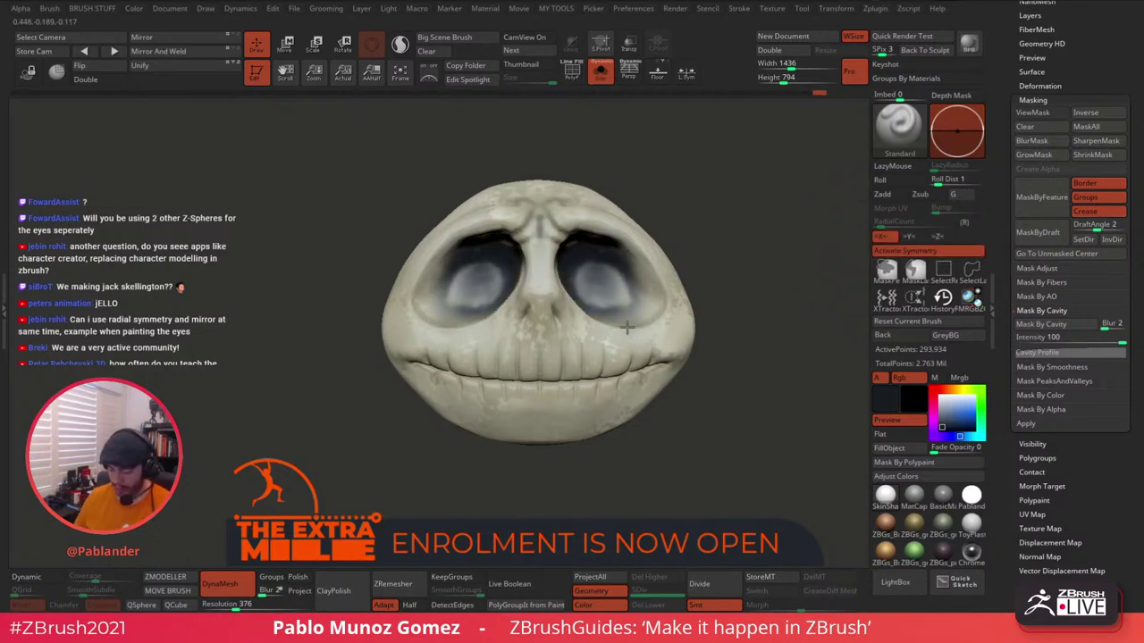
key("ctrl+z")
left_click_drag(590, 258, 617, 295)
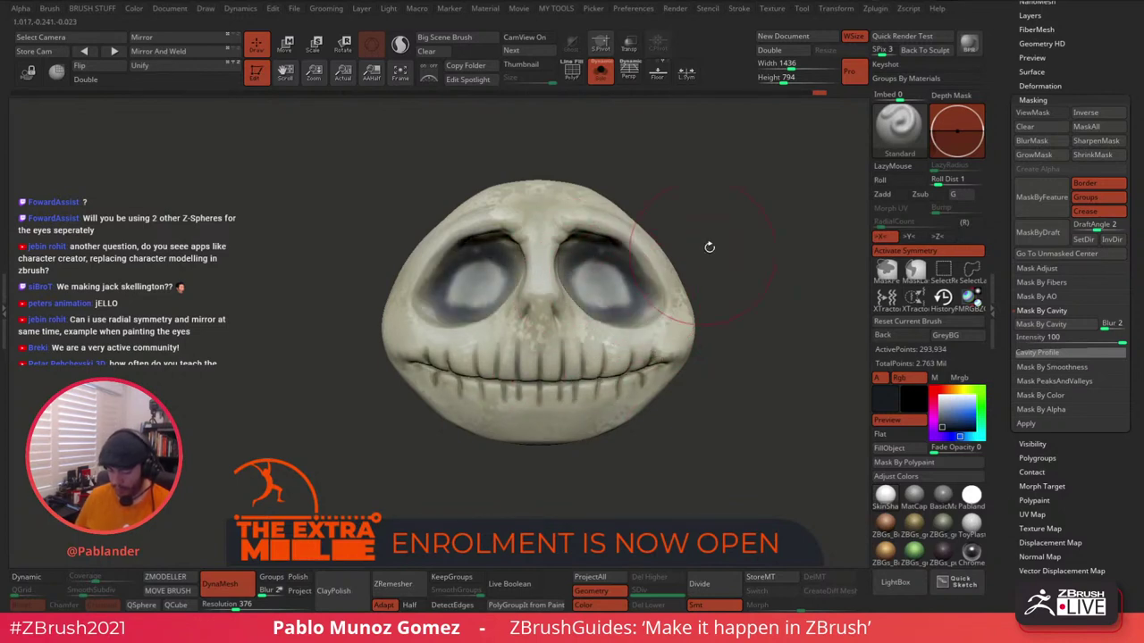
Darken the mouth line, tooth grooves and nostrils through the mask with a smaller brush.
mouse_move(709, 246)
left_mouse_down()
mouse_move(751, 321)
mouse_move(639, 270)
mouse_move(538, 420)
mouse_move(592, 353)
left_mouse_up()
key("space")
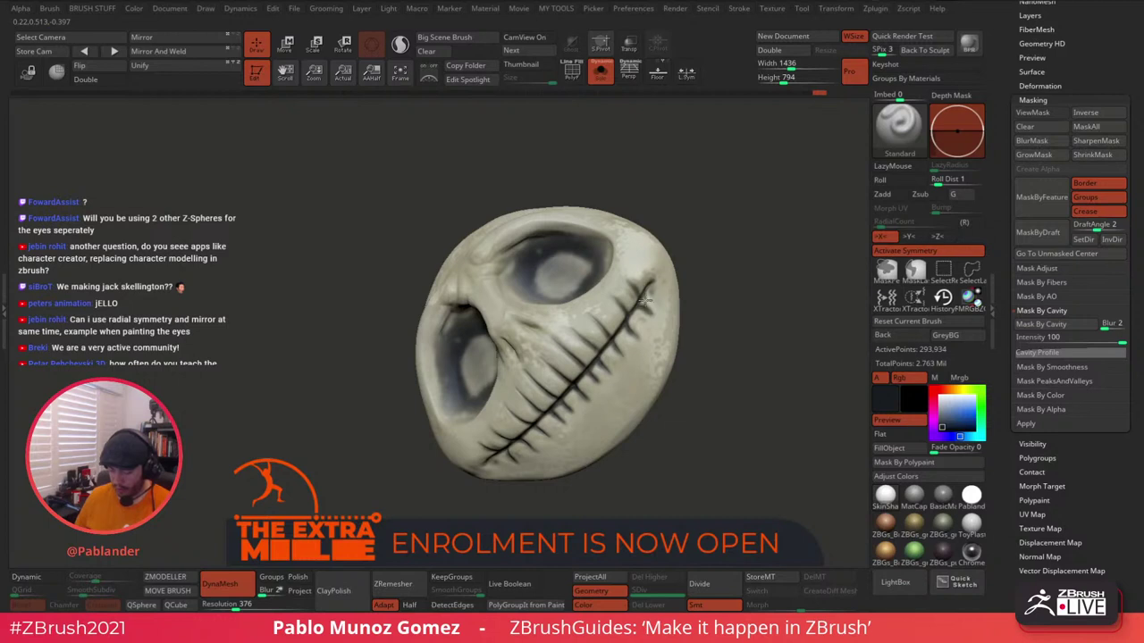
left_click_drag(514, 354, 513, 343)
right_click_drag(541, 348, 579, 318)
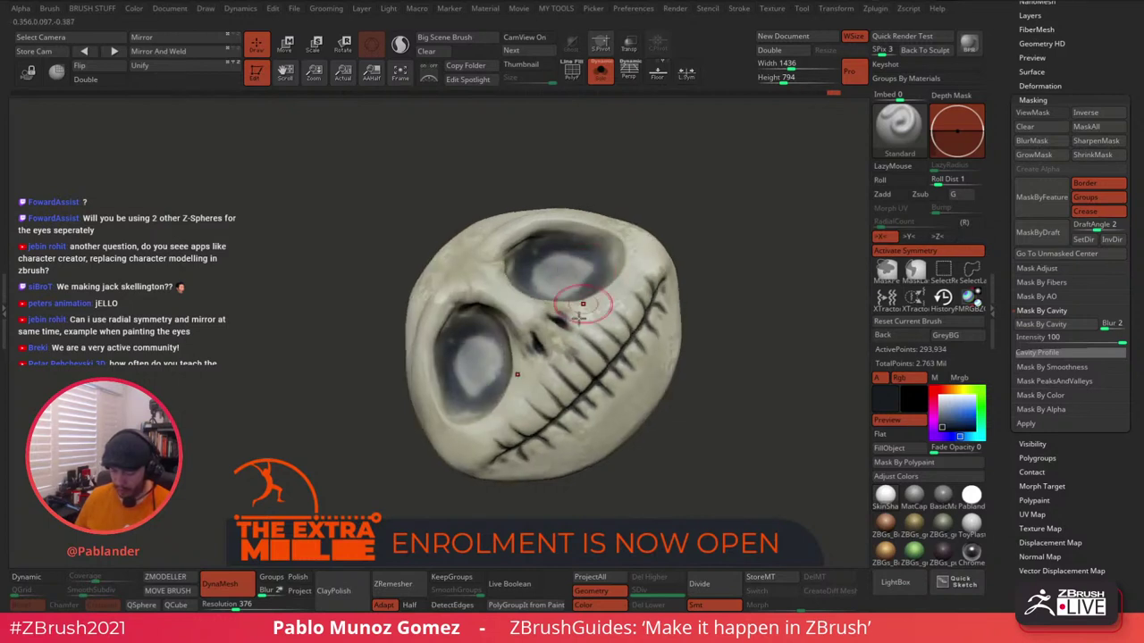
left_click_drag(746, 281, 758, 231)
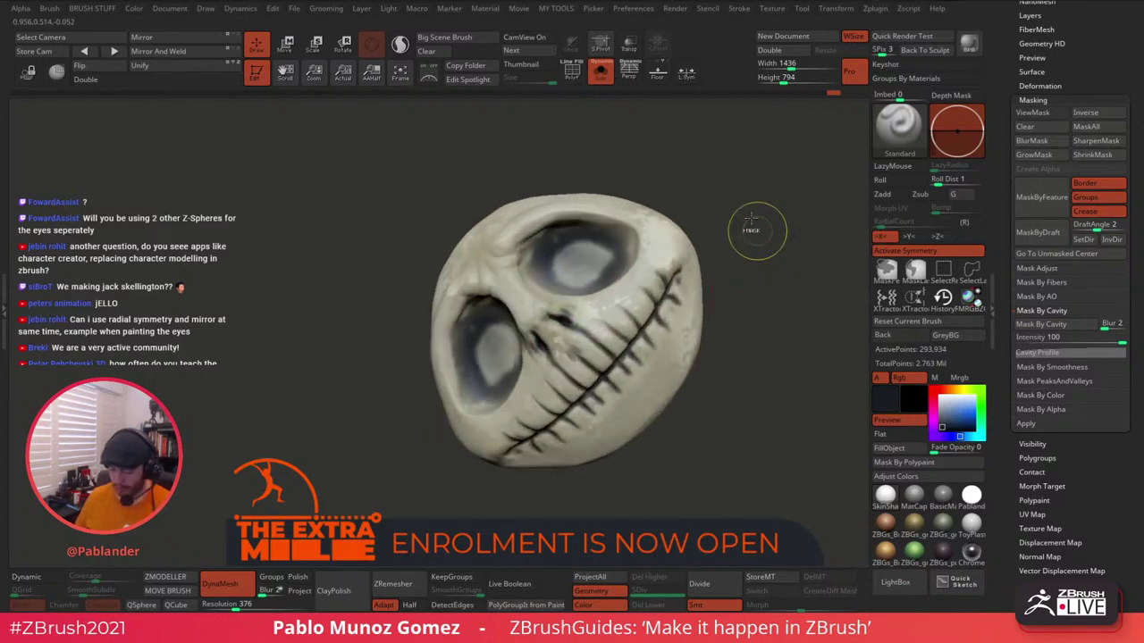
Set the paint colour to near-black and check the mask's coverage on the head before hiding it again.
key("ctrl")
left_click_drag(951, 427, 937, 432)
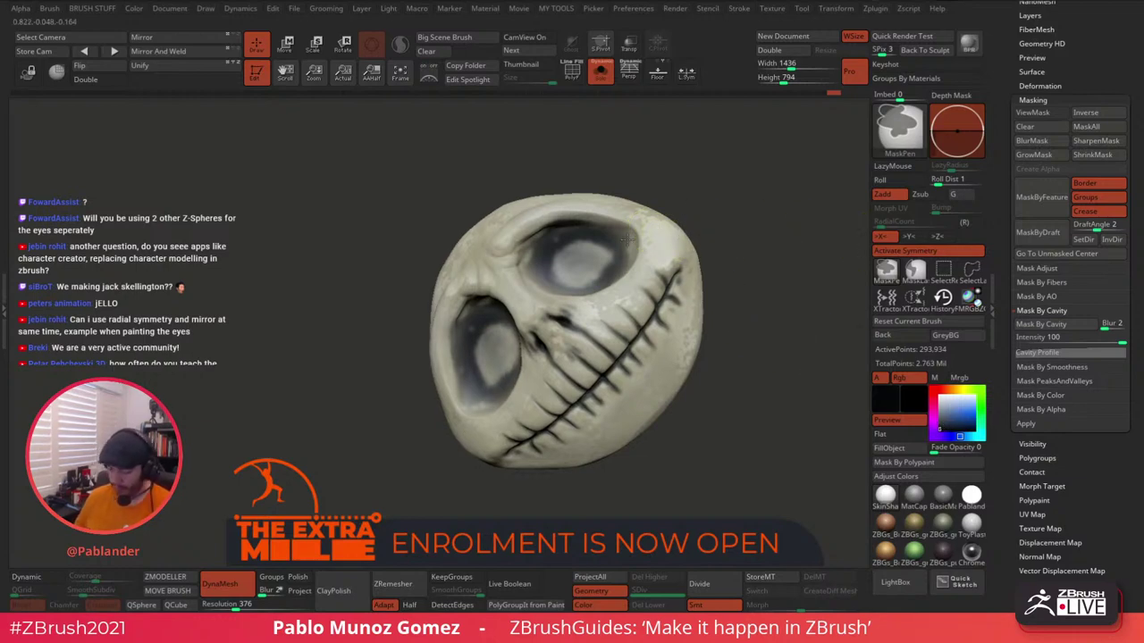
key("ctrl+space")
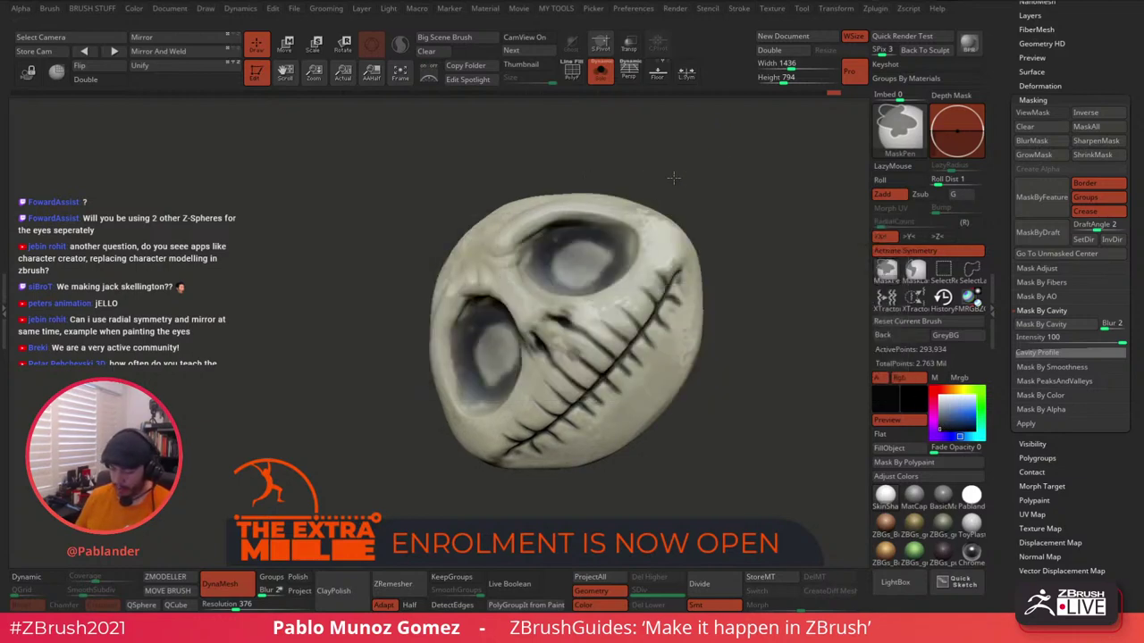
key("ctrl+h")
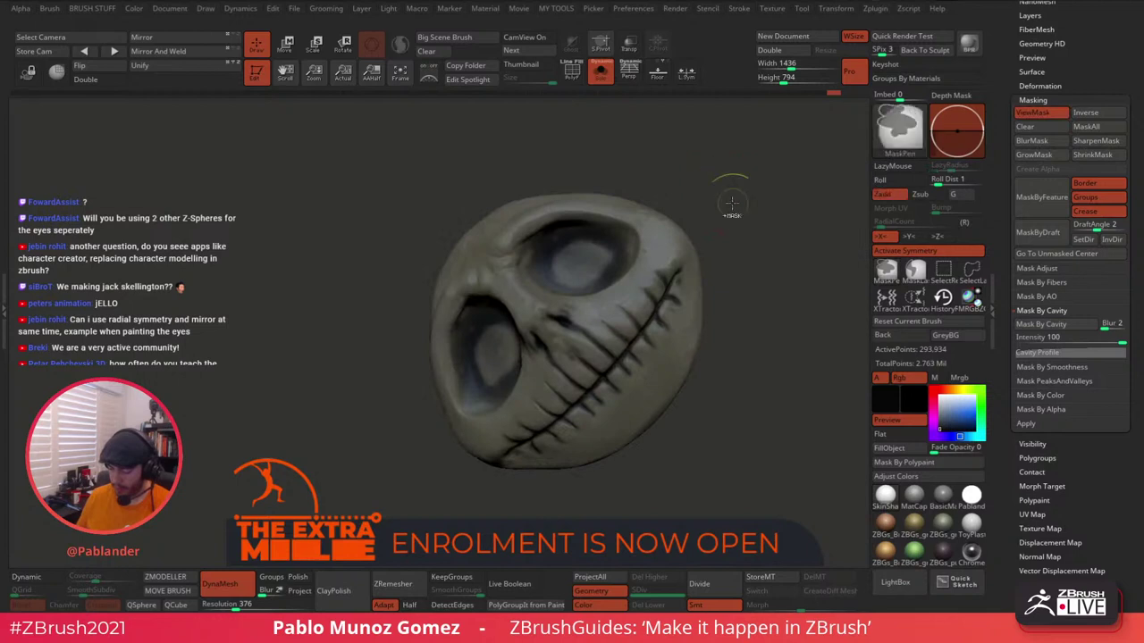
key("ctrl+h")
key("space")
Fill the insides of both eye sockets with near-black paint, covering the pale centres.
right_click_drag(626, 288, 635, 244)
mouse_move(527, 302)
left_mouse_down()
mouse_move(511, 309)
mouse_move(515, 295)
mouse_move(500, 327)
left_mouse_up()
right_click_drag(500, 327, 496, 295)
mouse_move(516, 261)
left_mouse_down()
mouse_move(488, 259)
mouse_move(472, 283)
mouse_move(475, 323)
left_mouse_up()
right_click_drag(496, 304, 528, 334)
mouse_move(535, 313)
left_mouse_down()
mouse_move(525, 288)
mouse_move(531, 327)
mouse_move(517, 336)
left_mouse_up()
right_click_drag(524, 306, 514, 345)
left_click_drag(500, 354, 529, 275)
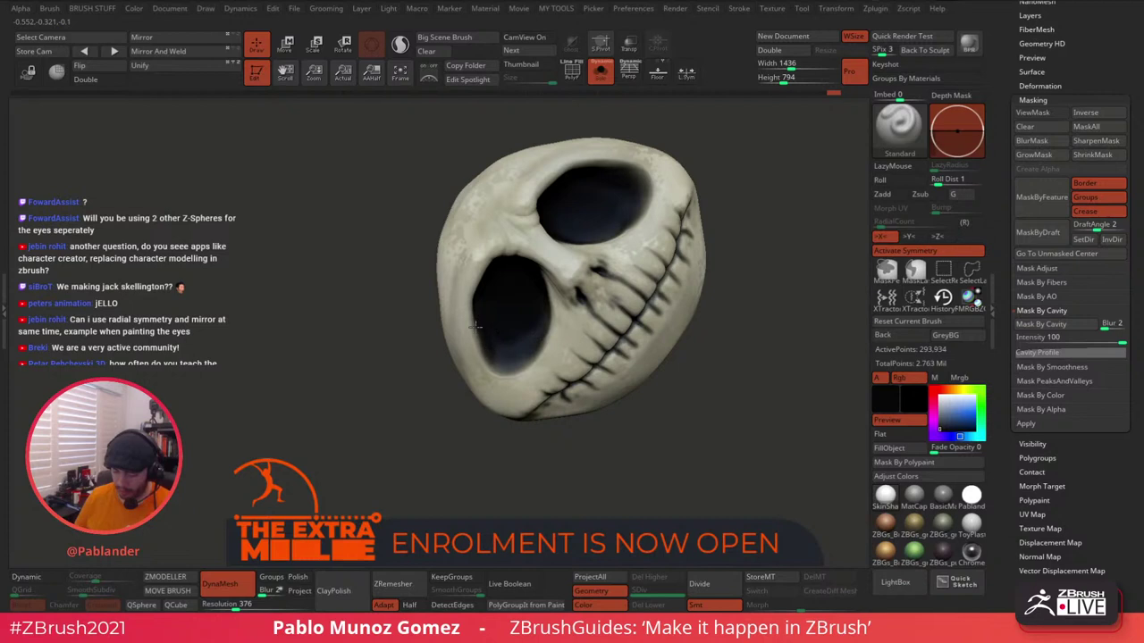
Darken the edges of both eye sockets right up to the rims.
left_click_drag(475, 328, 487, 359)
left_click_drag(643, 200, 547, 203)
mouse_move(592, 268)
right_mouse_down()
mouse_move(585, 252)
mouse_move(526, 241)
right_mouse_up()
right_click(450, 311)
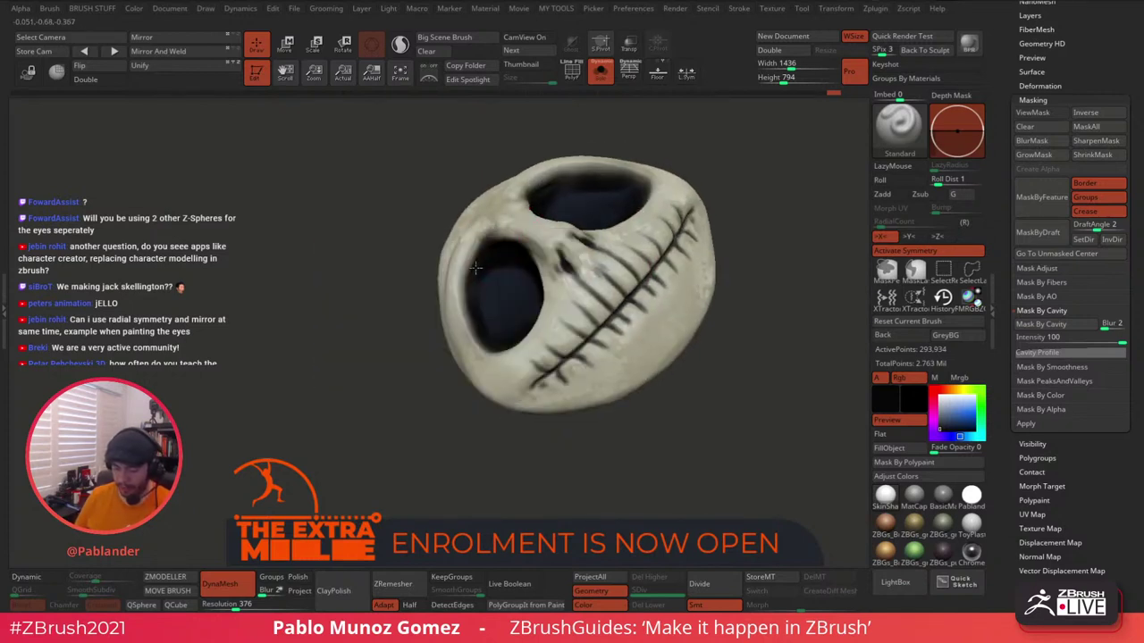
mouse_move(582, 176)
right_mouse_down()
mouse_move(683, 201)
mouse_move(656, 286)
mouse_move(738, 229)
mouse_move(749, 268)
mouse_move(656, 323)
right_mouse_up()
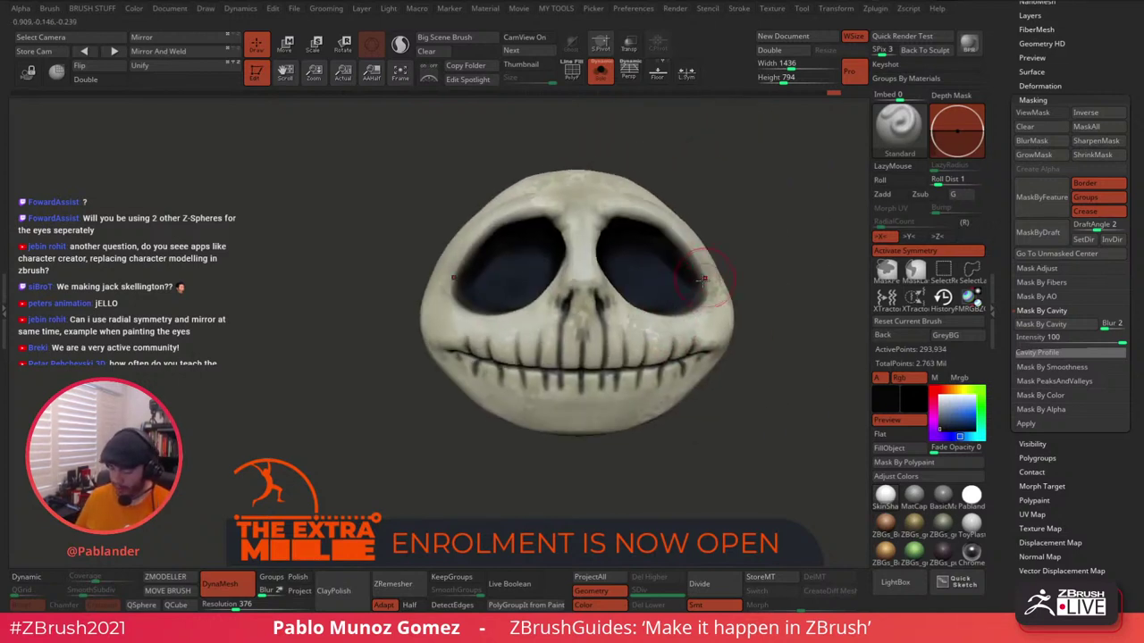
Deepen the black in the sockets and nostrils, and clean up around the nose with bone colour sampled from the face.
mouse_move(688, 287)
right_mouse_down()
mouse_move(679, 271)
mouse_move(675, 290)
right_mouse_up()
right_click(603, 351)
left_click_drag(659, 274, 631, 274)
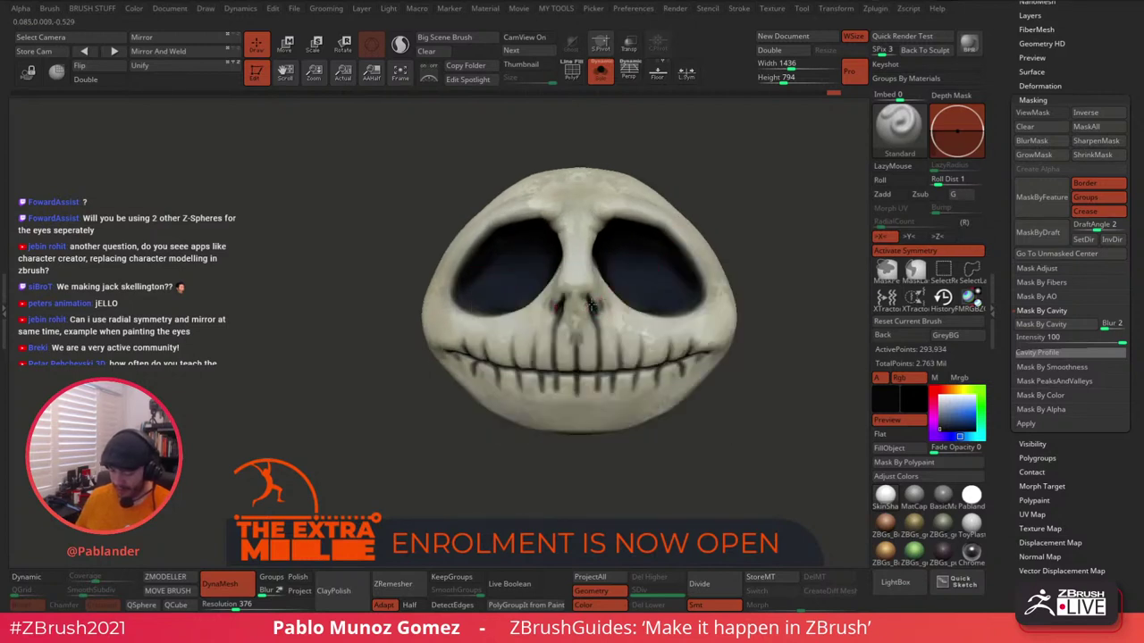
left_click_drag(953, 413, 625, 321)
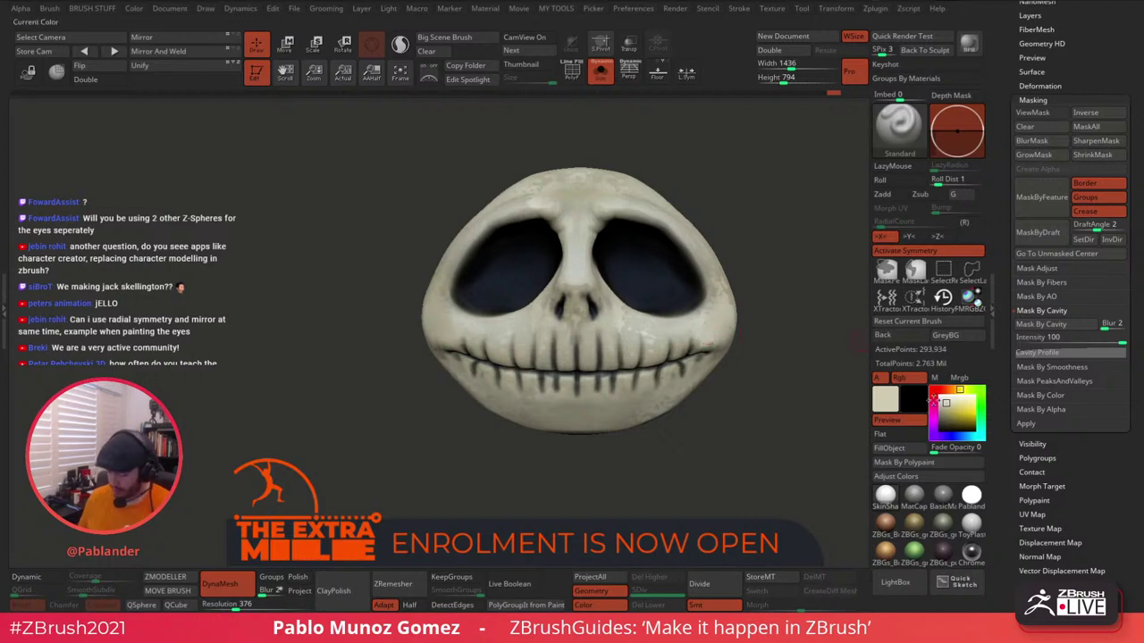
Switch the colour back to black and strengthen the stitched mouth line out to its corners.
left_click(939, 429)
right_click_drag(643, 258, 692, 247)
key("space")
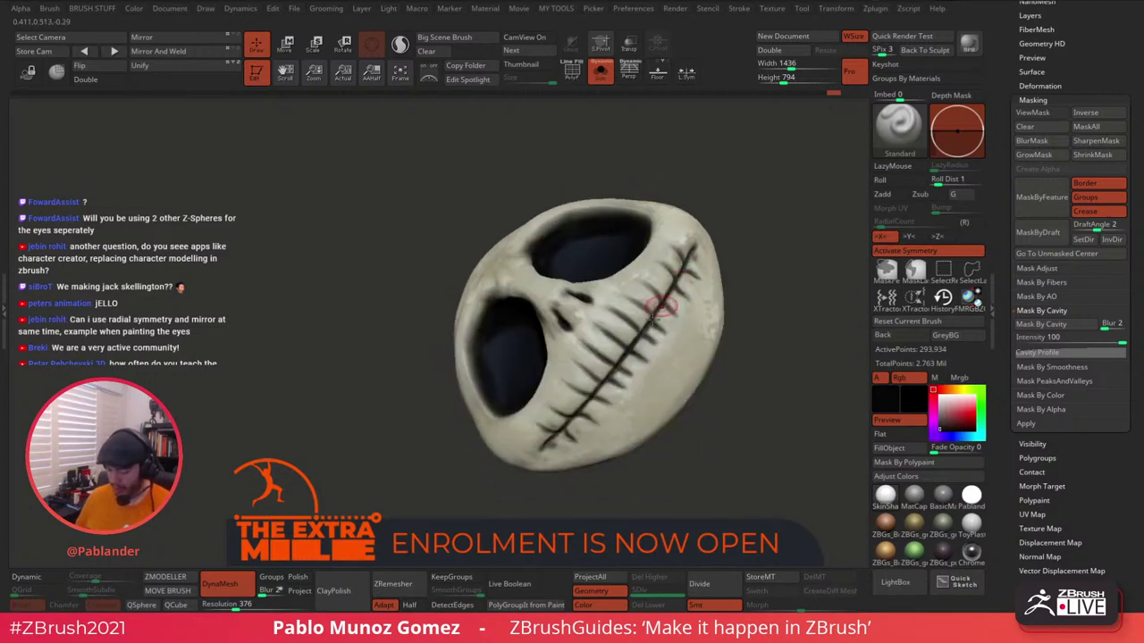
key("space")
left_click_drag(693, 256, 628, 350)
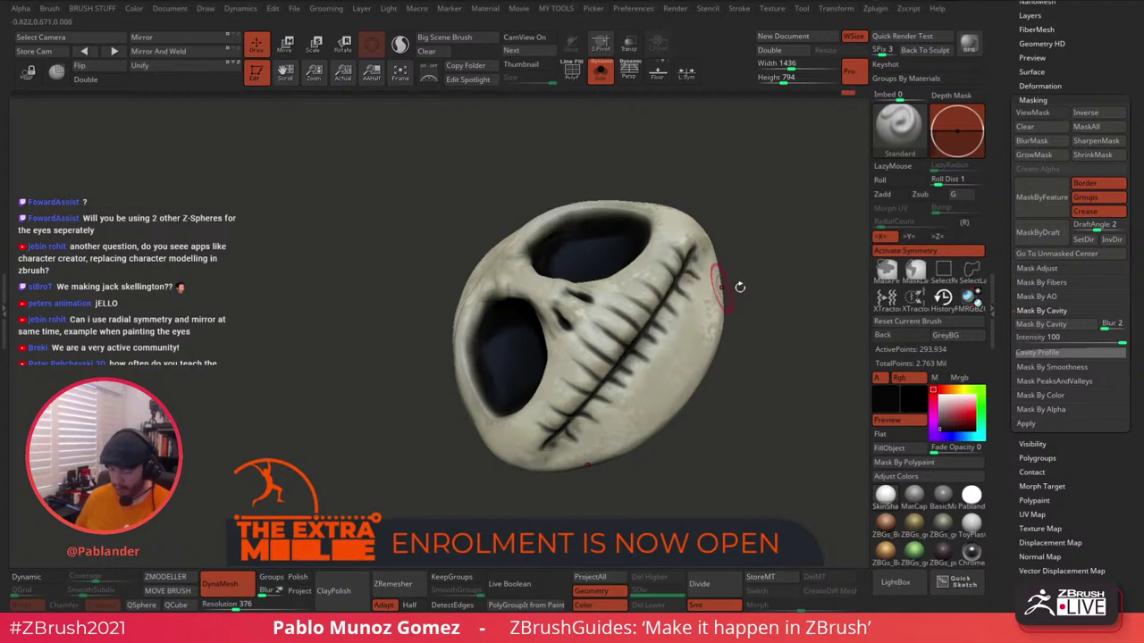
Turn off Solo to display the whole character together with the skull head.
mouse_move(738, 287)
left_mouse_down("alt")
mouse_move(756, 256)
mouse_move(710, 381)
mouse_move(742, 275)
left_mouse_up("alt")
right_click_drag(741, 274, 665, 179)
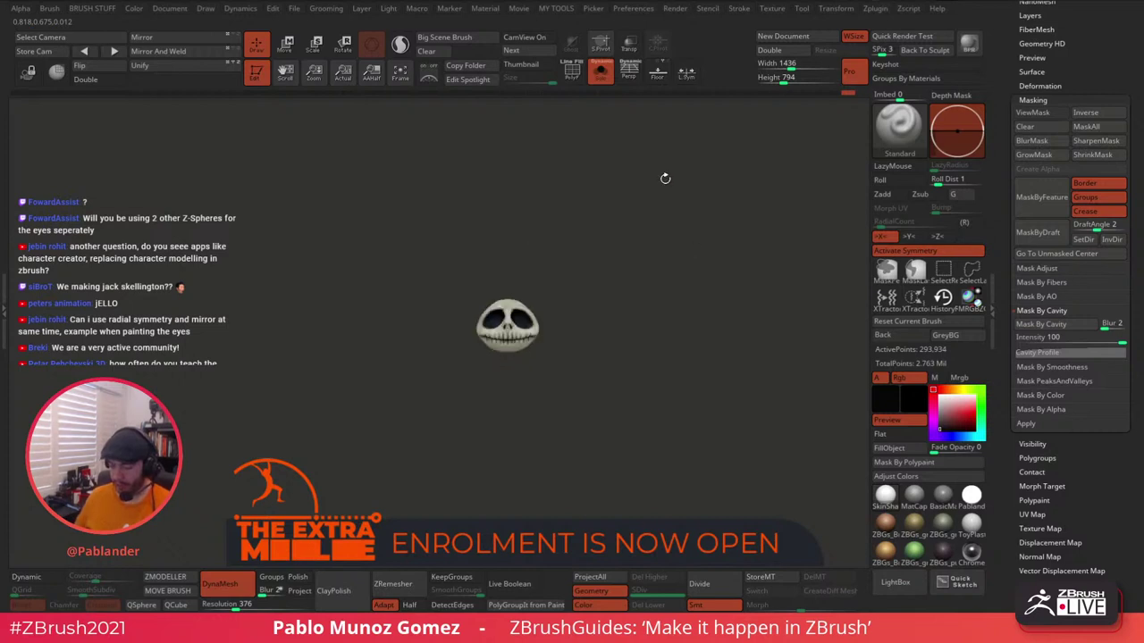
left_click(601, 71)
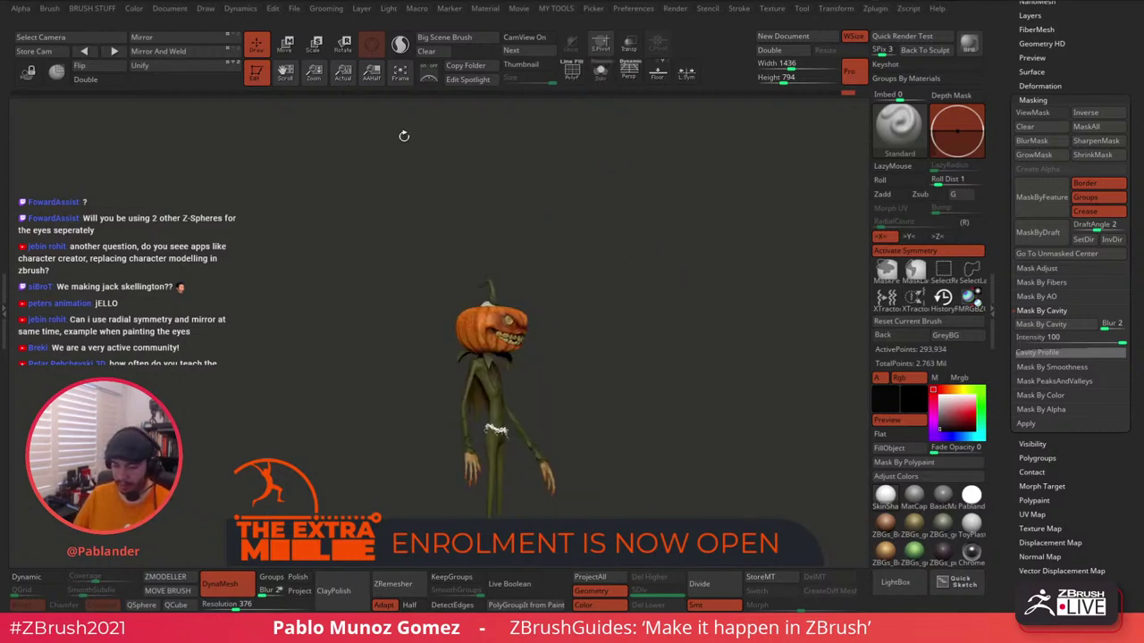
Hide the head subtool folder and examine the skull on the full body in place of the pumpkin head.
left_click_drag(1010, 153, 1006, 375)
right_click_drag(778, 368, 696, 385)
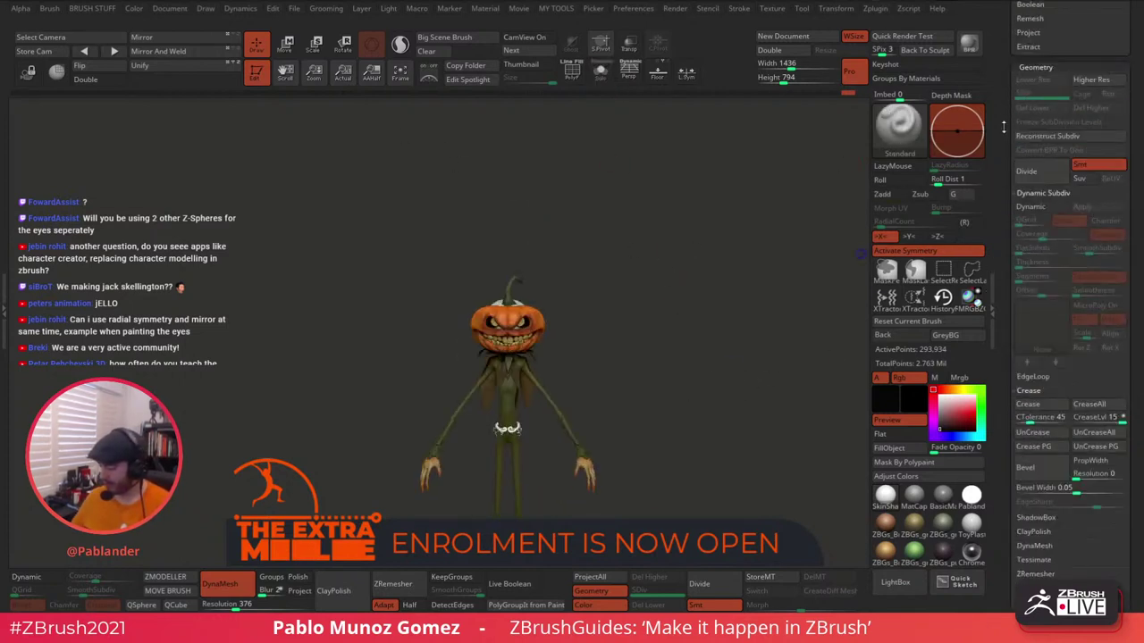
left_click_drag(1004, 127, 1003, 209)
left_click_drag(1002, 126, 999, 394)
left_click_drag(998, 175, 1012, 257)
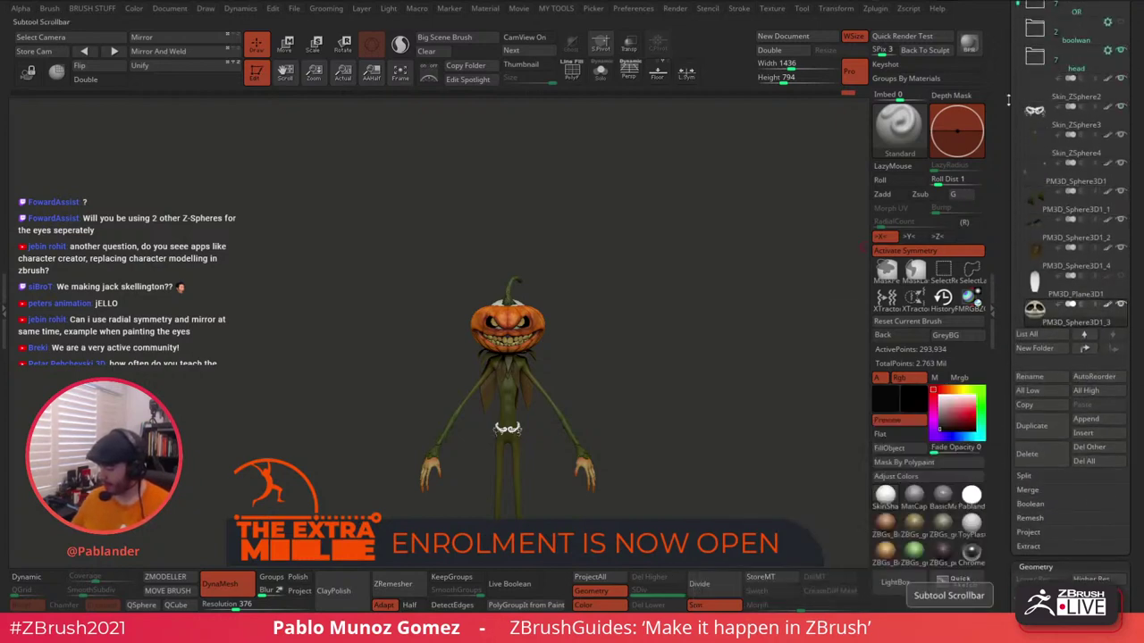
left_click_drag(1015, 60, 1015, 98)
left_click_drag(1068, 19, 1076, 20)
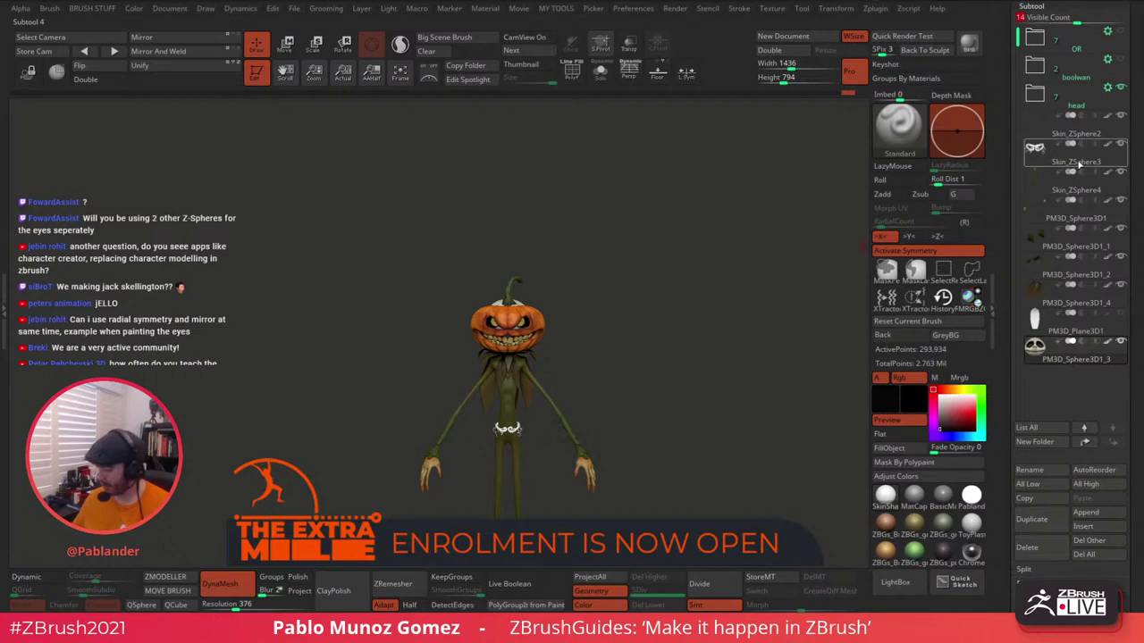
mouse_move(1117, 96)
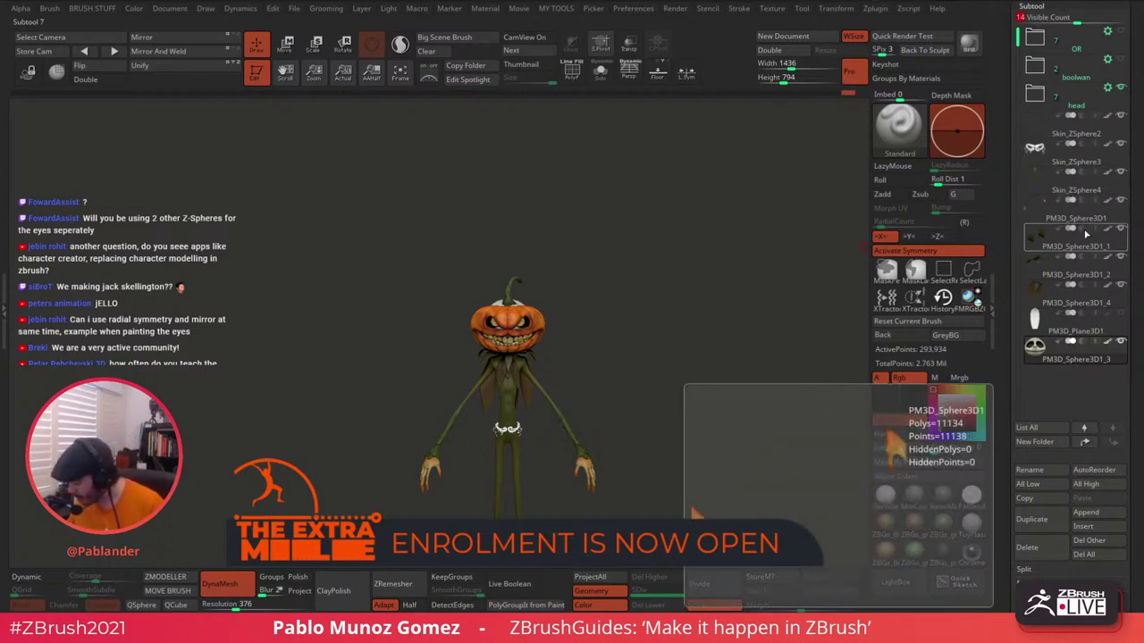
left_click(1122, 91)
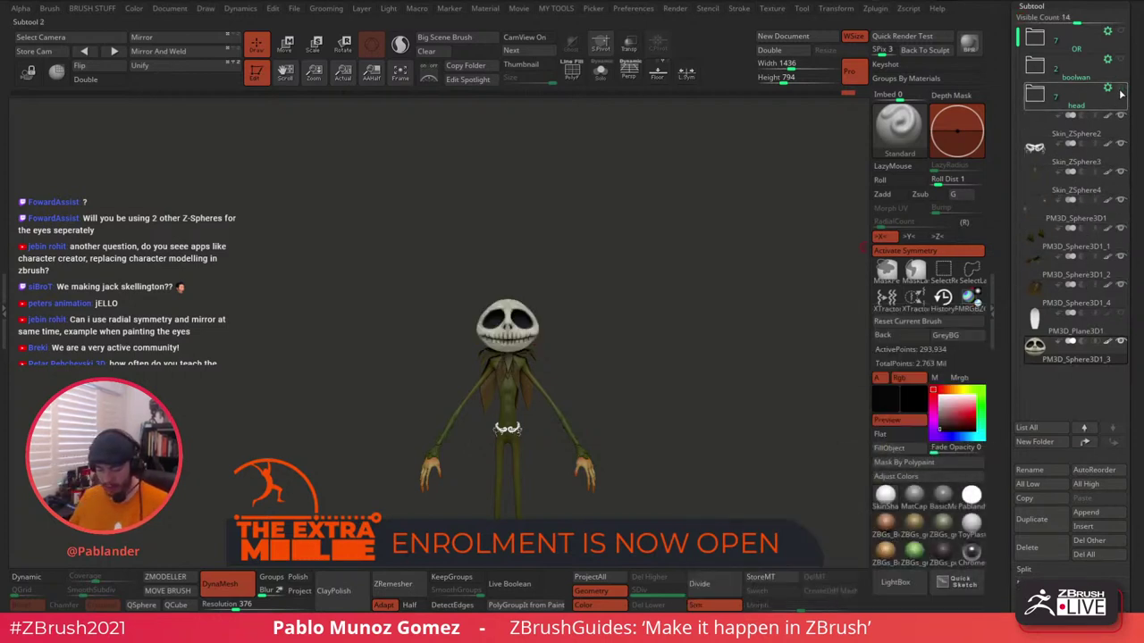
left_click_drag(711, 339, 695, 218, "alt")
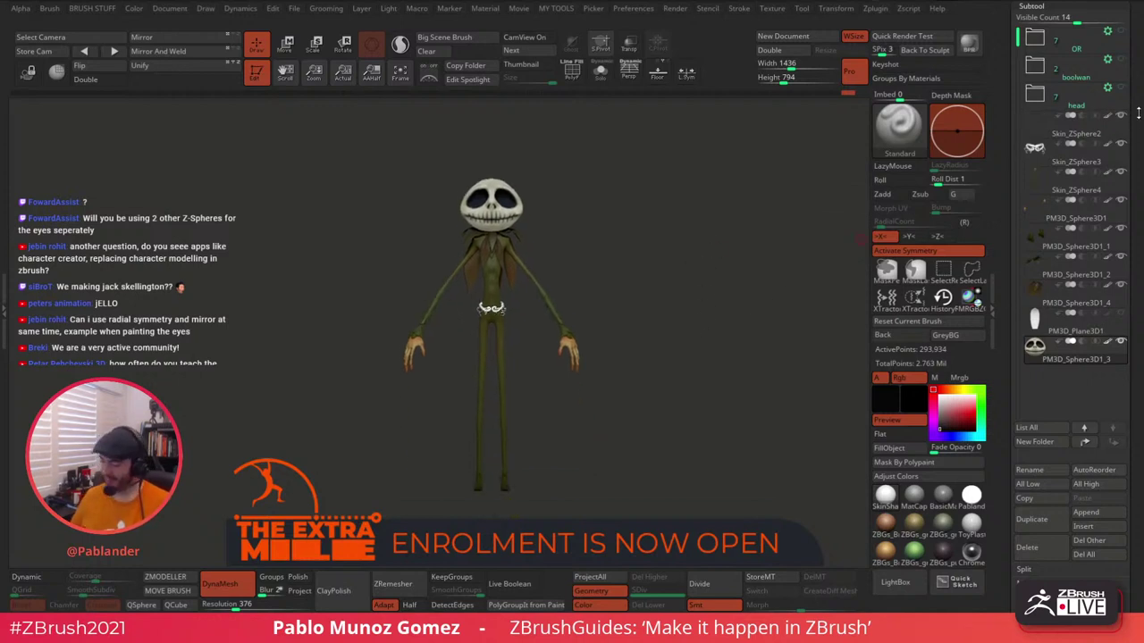
Make the head folder visible again and duplicate the skull subtool.
left_click(1122, 90)
left_click(1123, 89)
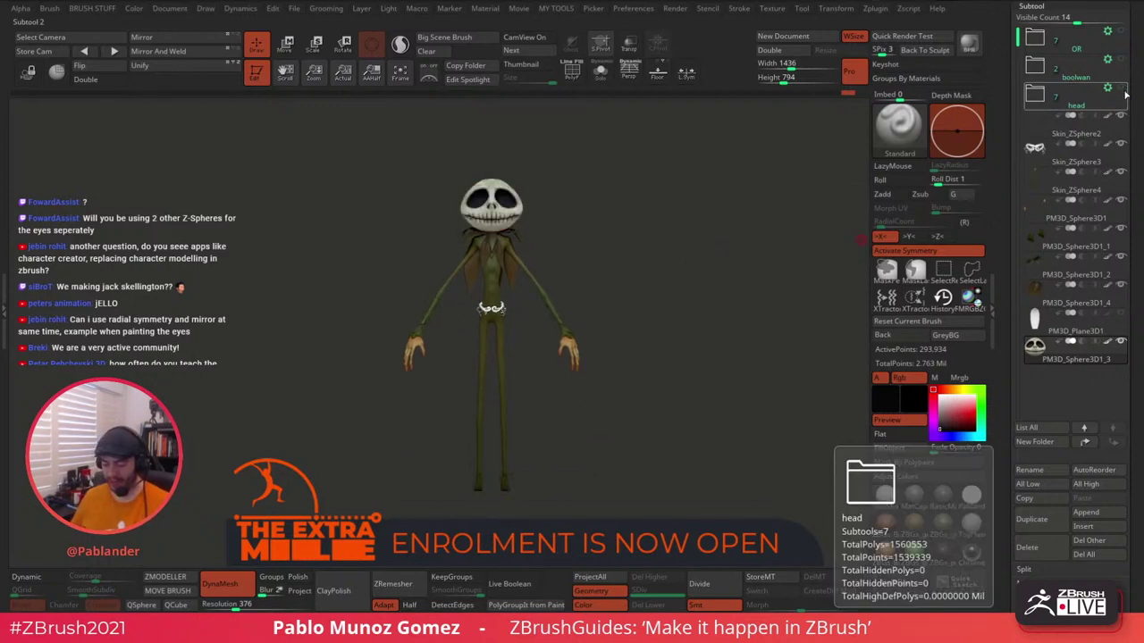
left_click(1122, 90)
left_click(1031, 519)
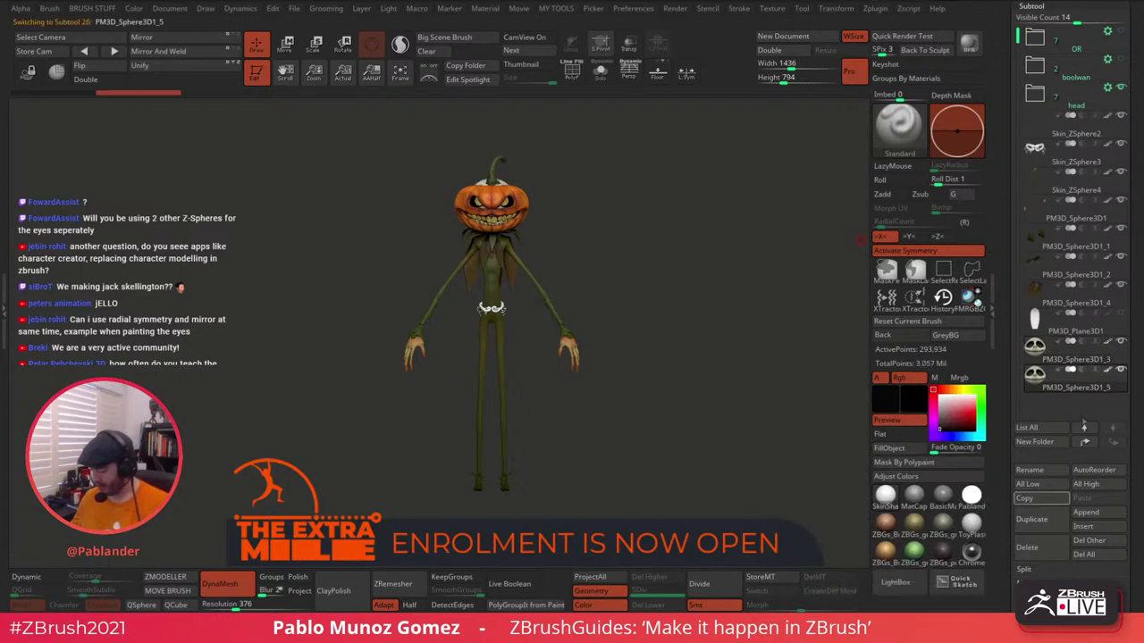
Move the original skull subtool into the OR folder and shrink the duplicate skull down beside the waist vines.
left_click_drag(1084, 358, 1068, 43)
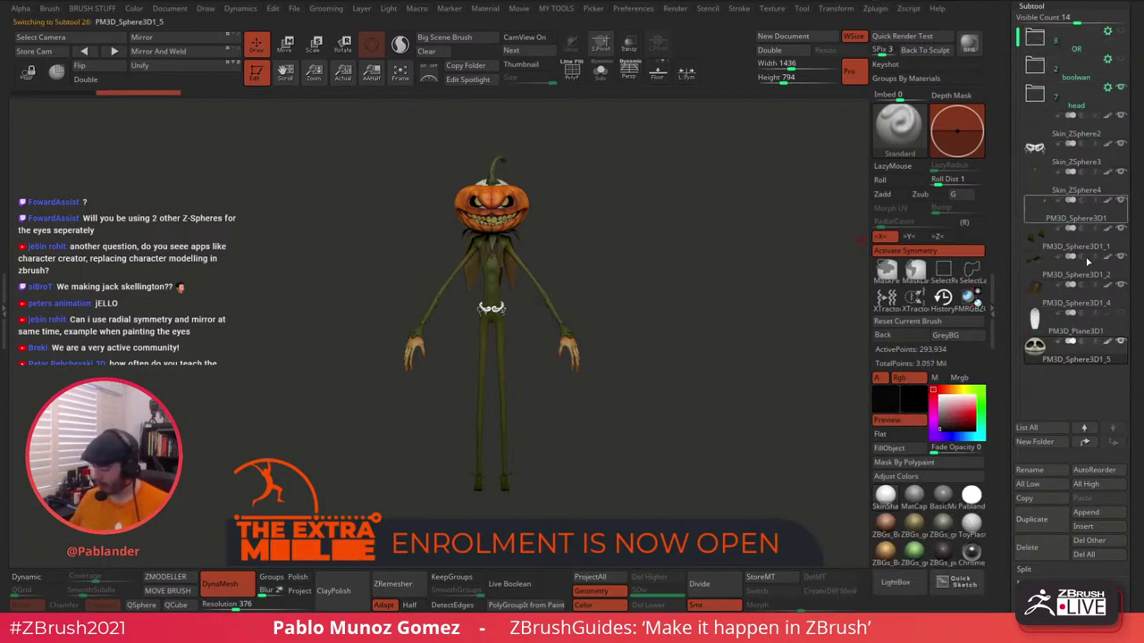
left_click(287, 47)
left_click_drag(568, 184, 629, 199, "shift")
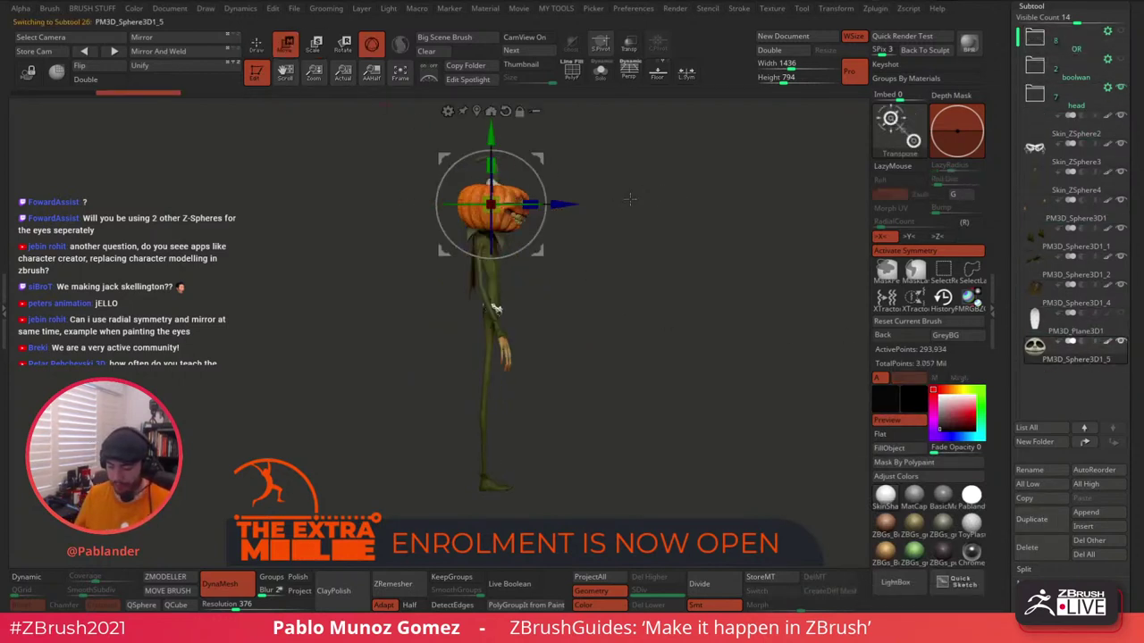
left_click_drag(538, 155, 587, 244)
left_click_drag(546, 298, 523, 313)
left_click_drag(585, 249, 553, 272)
right_click_drag(617, 291, 614, 367, "ctrl")
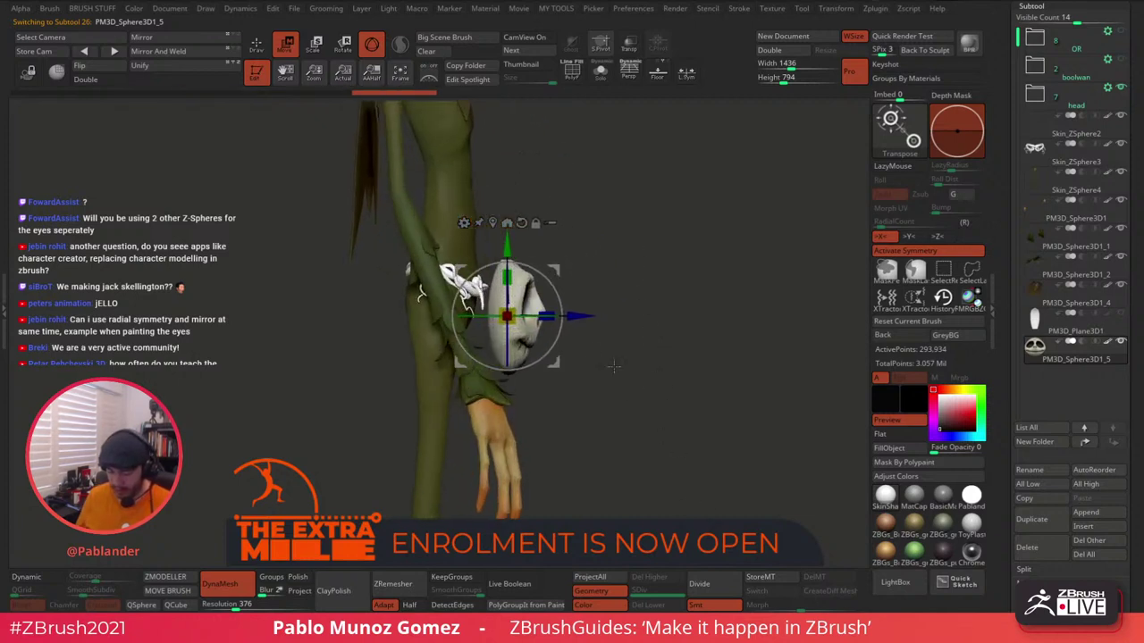
Scale the small skull further to belt-buckle size and pull it forward, clear of the vine belt.
left_click_drag(517, 312, 508, 317)
left_click_drag(561, 274, 544, 258)
right_click_drag(600, 299, 609, 381, "ctrl")
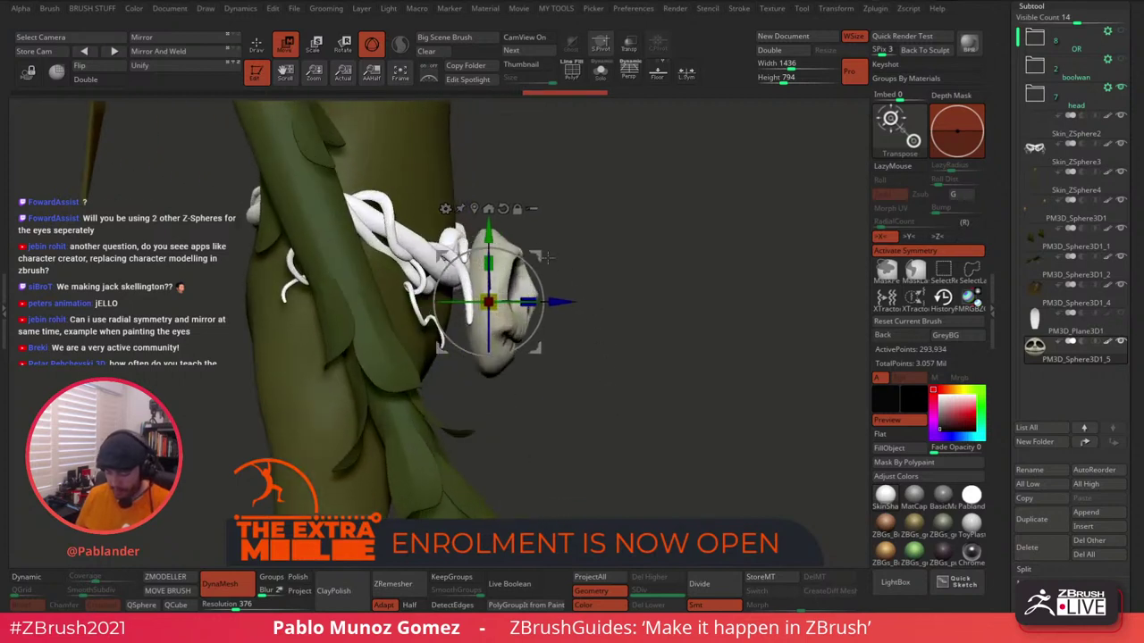
left_click_drag(540, 257, 630, 253)
left_click_drag(617, 302, 607, 301)
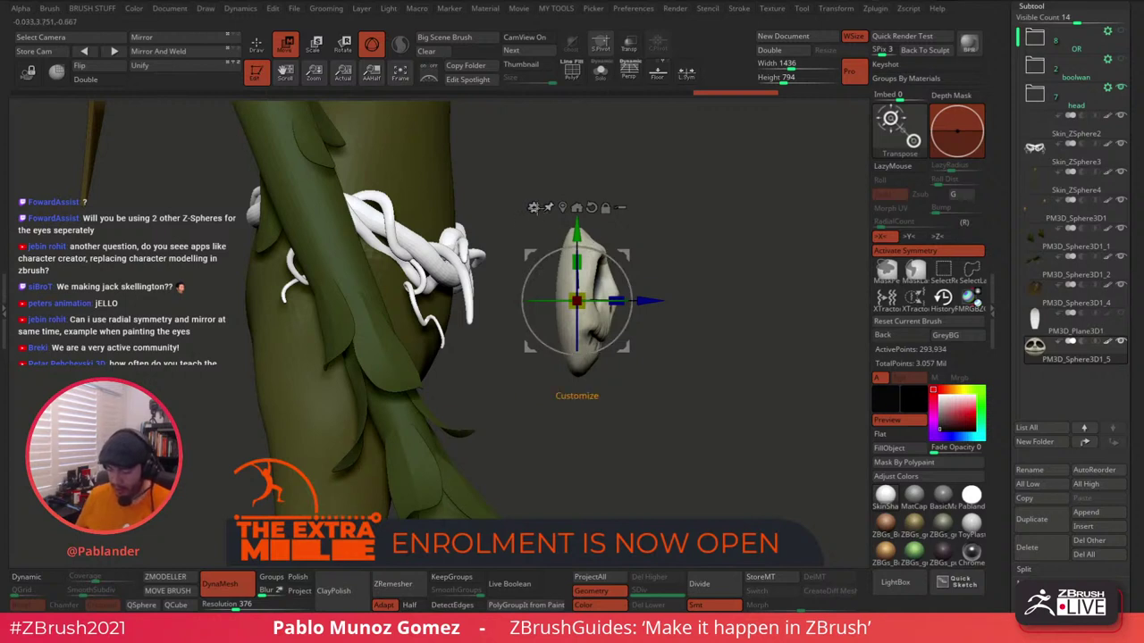
Apply the Bend Arc deformer to the small skull and curve it in side view, isolating it with Solo.
left_click(533, 207)
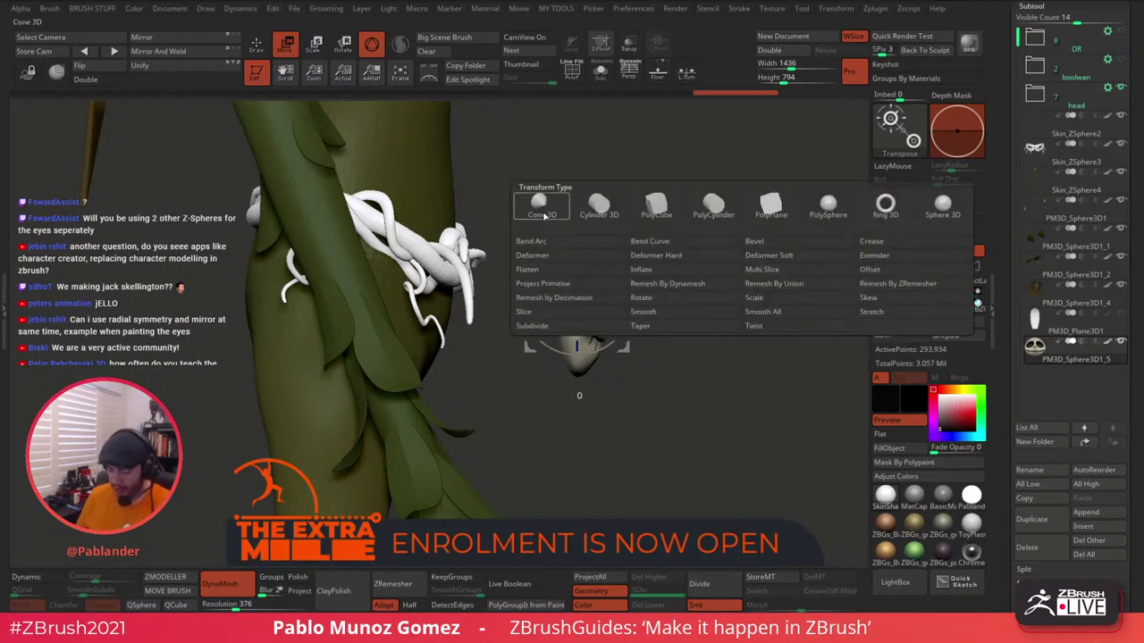
left_click(605, 242)
left_click_drag(613, 302, 595, 305)
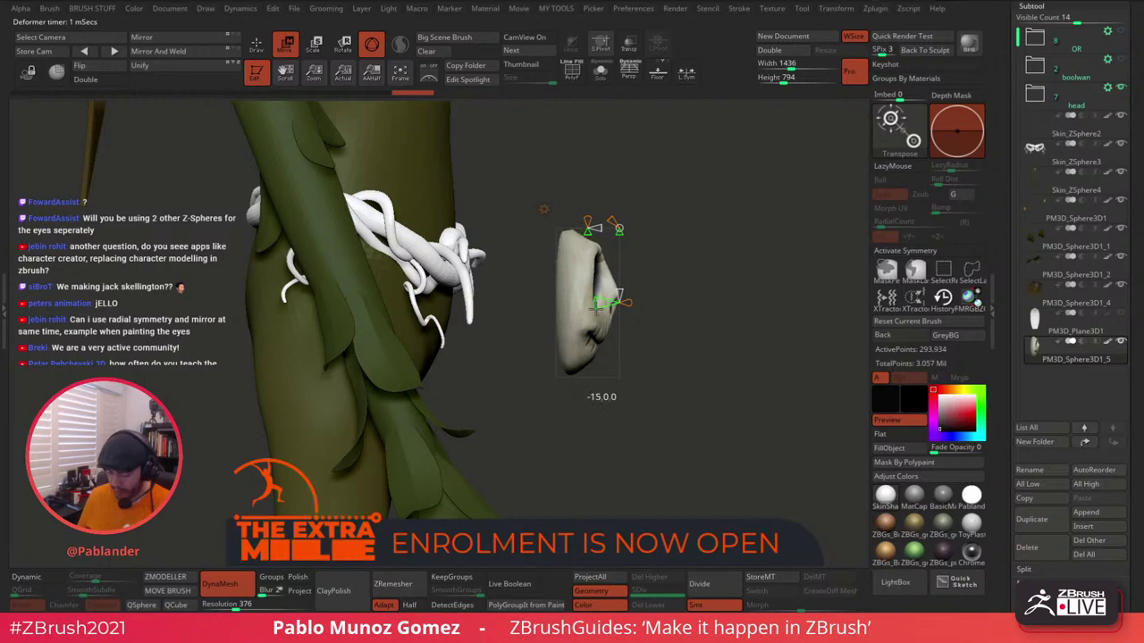
mouse_move(709, 284)
left_mouse_down()
mouse_move(608, 295)
mouse_move(709, 279)
left_mouse_up()
left_click_drag(655, 254, 689, 235)
left_click(601, 72)
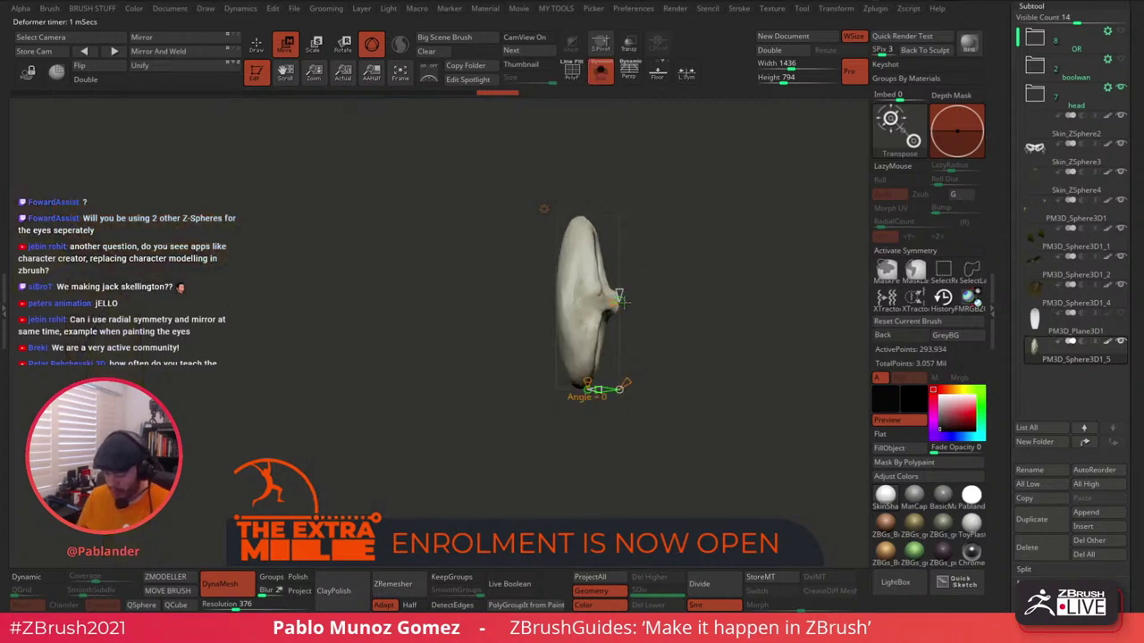
left_click_drag(604, 301, 597, 303)
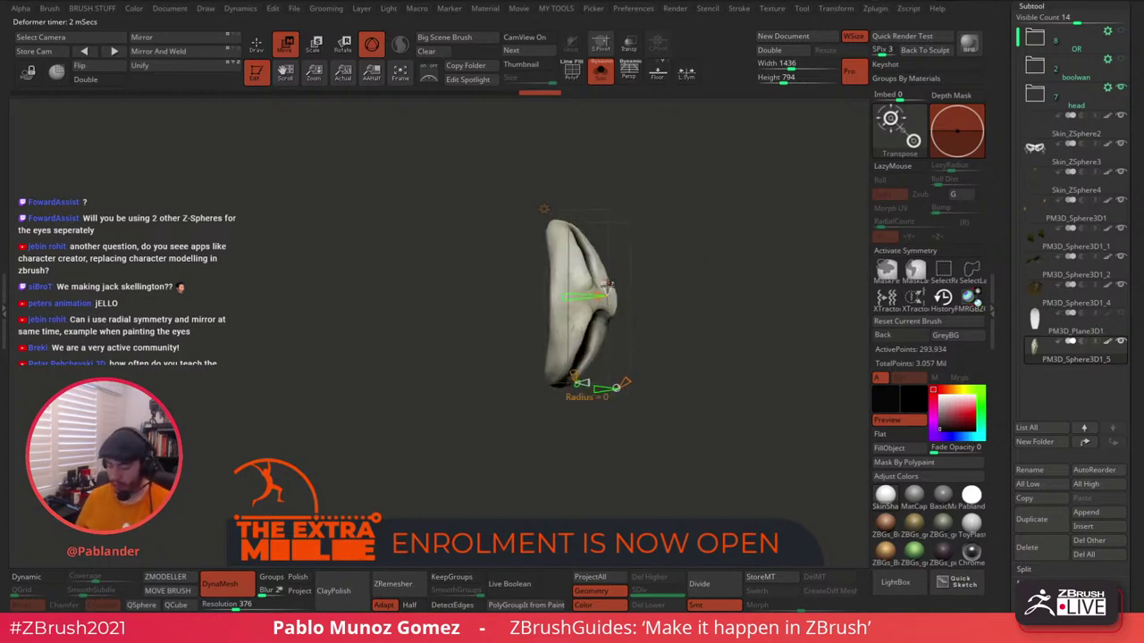
Adjust the skull's bend from the front, accept the deformation and turn off Solo.
key("alt+shift+s")
left_click_drag(732, 216, 683, 218, "shift")
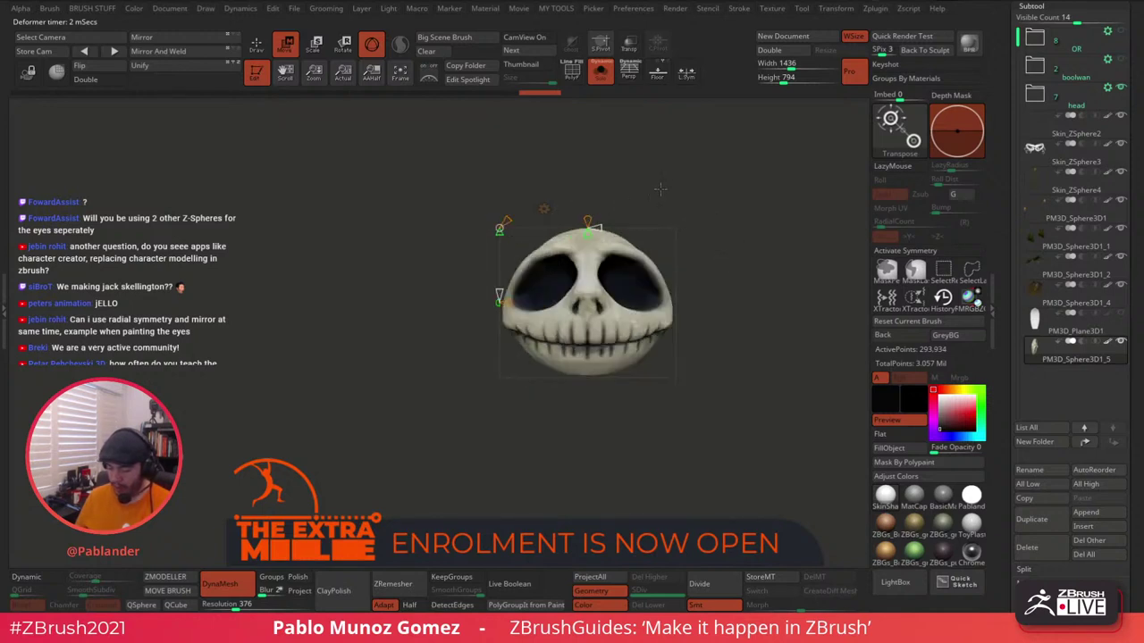
mouse_move(600, 228)
left_mouse_down()
mouse_move(613, 228)
mouse_move(543, 227)
mouse_move(606, 207)
mouse_move(617, 357)
mouse_move(590, 396)
mouse_move(645, 418)
mouse_move(636, 346)
left_mouse_up()
left_click(547, 211)
left_click(756, 211)
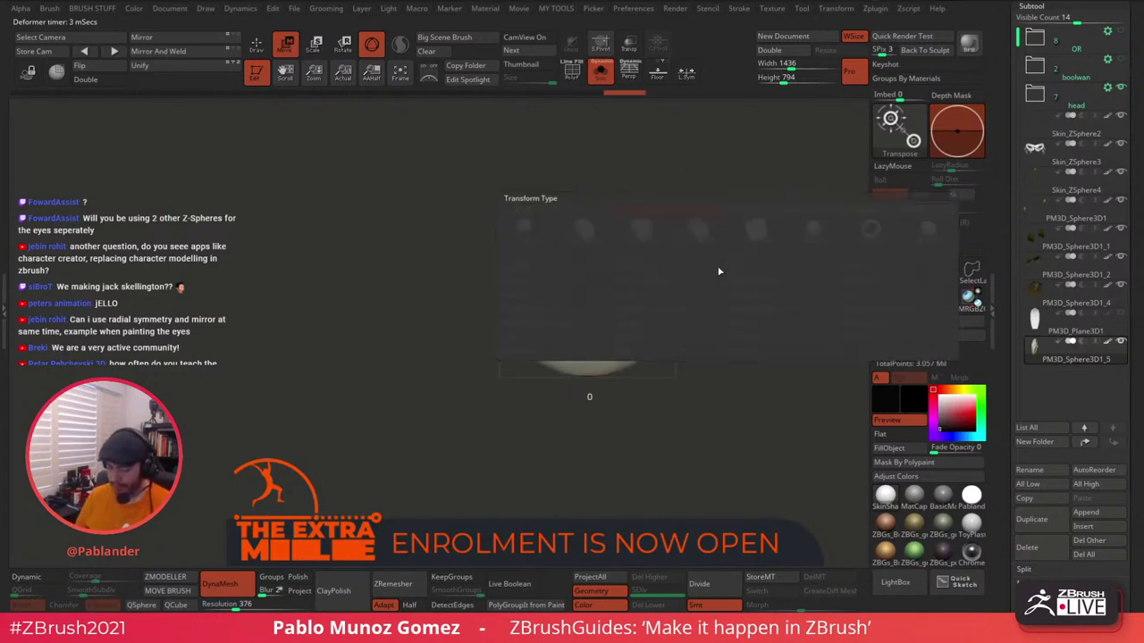
left_click(602, 77)
key("q")
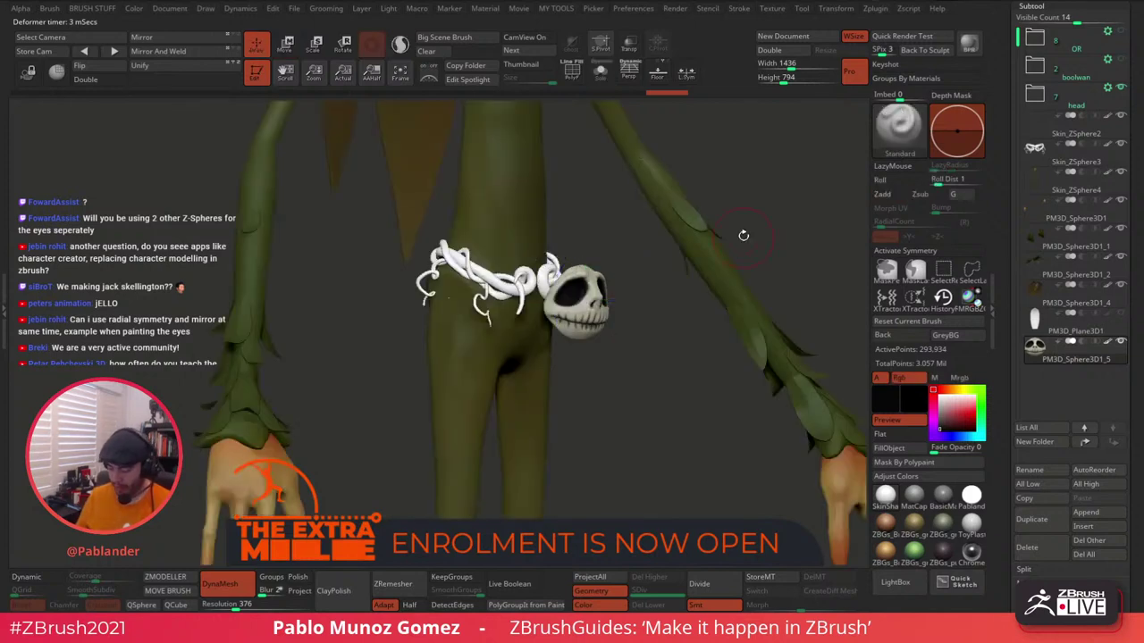
Push the skull back against the hips and centre it between the two front curls of the vine belt.
mouse_move(743, 237)
left_mouse_down()
mouse_move(801, 245)
mouse_move(716, 271)
left_mouse_up()
key("w")
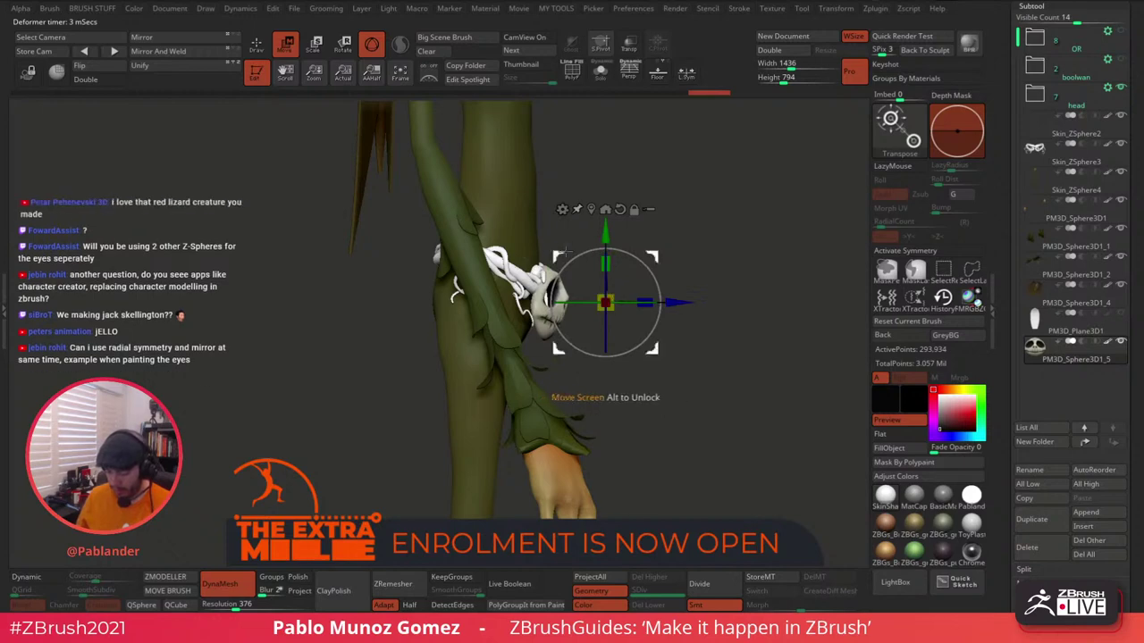
key("ctrl+z")
left_click_drag(628, 302, 582, 296)
right_click_drag(677, 250, 600, 281, "shift")
left_click_drag(599, 273, 551, 372)
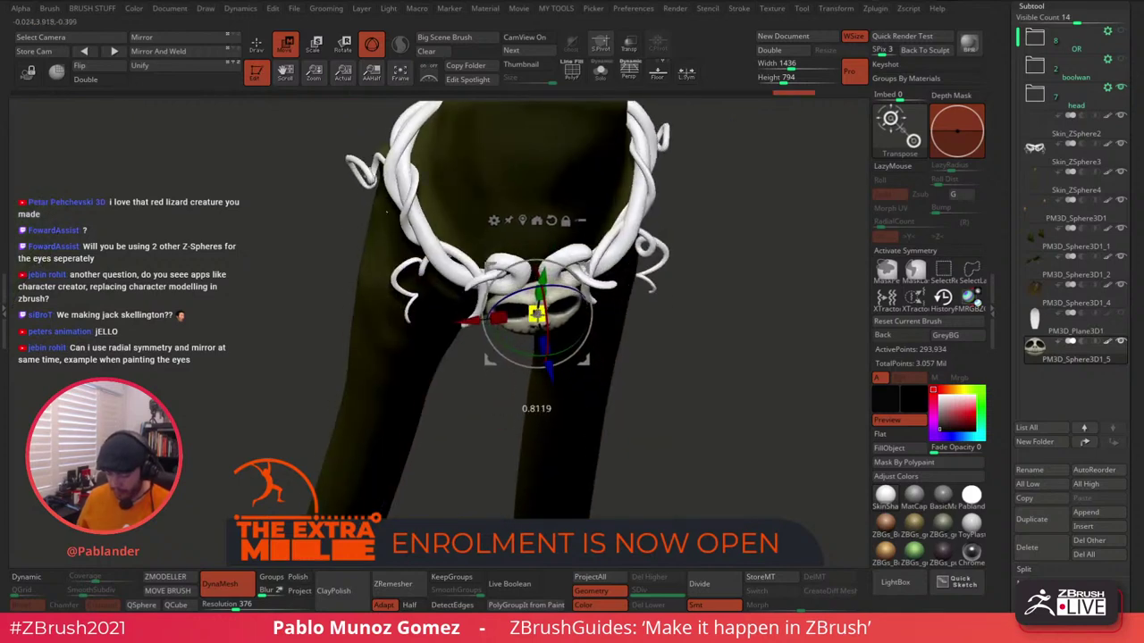
left_click_drag(535, 314, 534, 315)
right_click_drag(584, 360, 579, 241, "shift")
left_click_drag(530, 219, 531, 210)
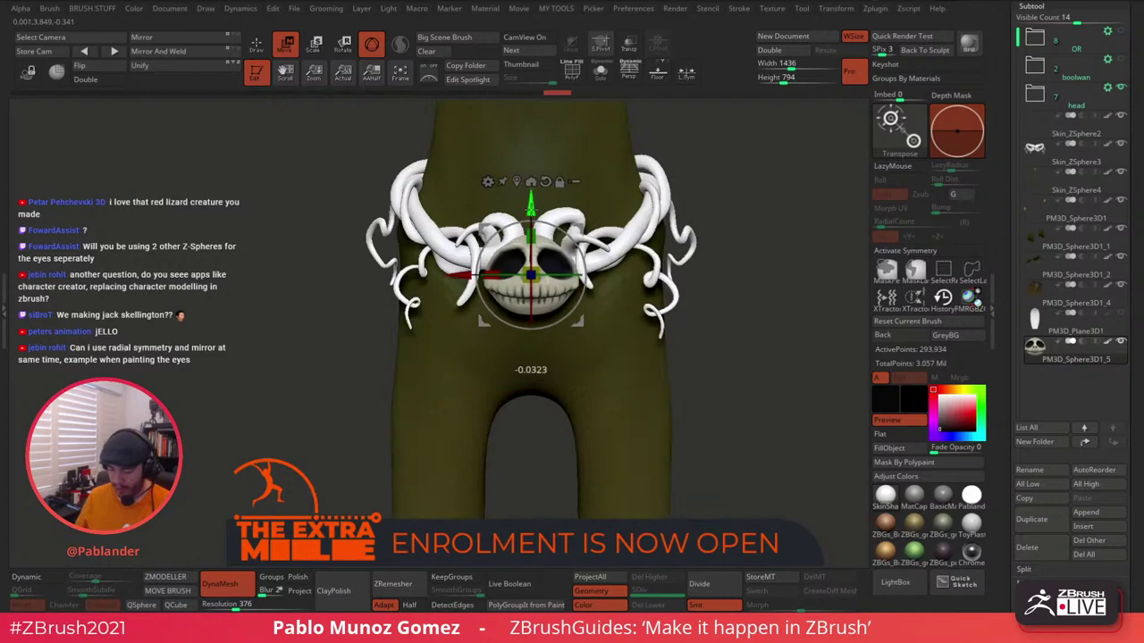
Fine-tune how the skull buckle sits on the front of the belt, checking it from the front and above.
right_click_drag(572, 213, 624, 267, "alt")
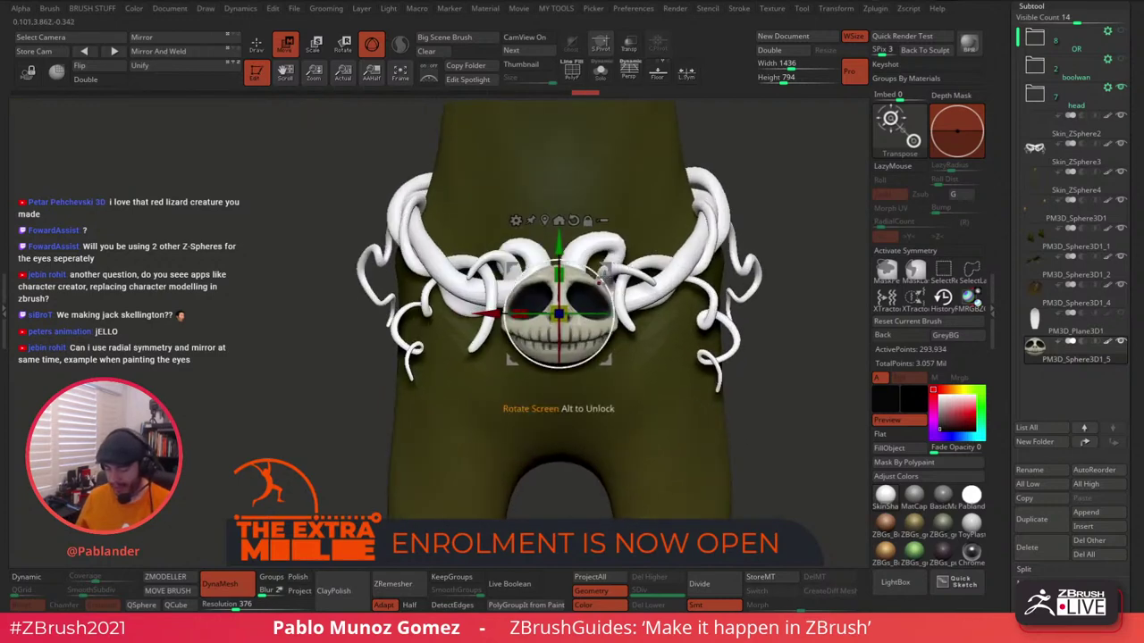
left_click_drag(628, 313, 677, 343)
right_click_drag(676, 343, 671, 370, "shift")
right_click_drag(647, 332, 604, 357)
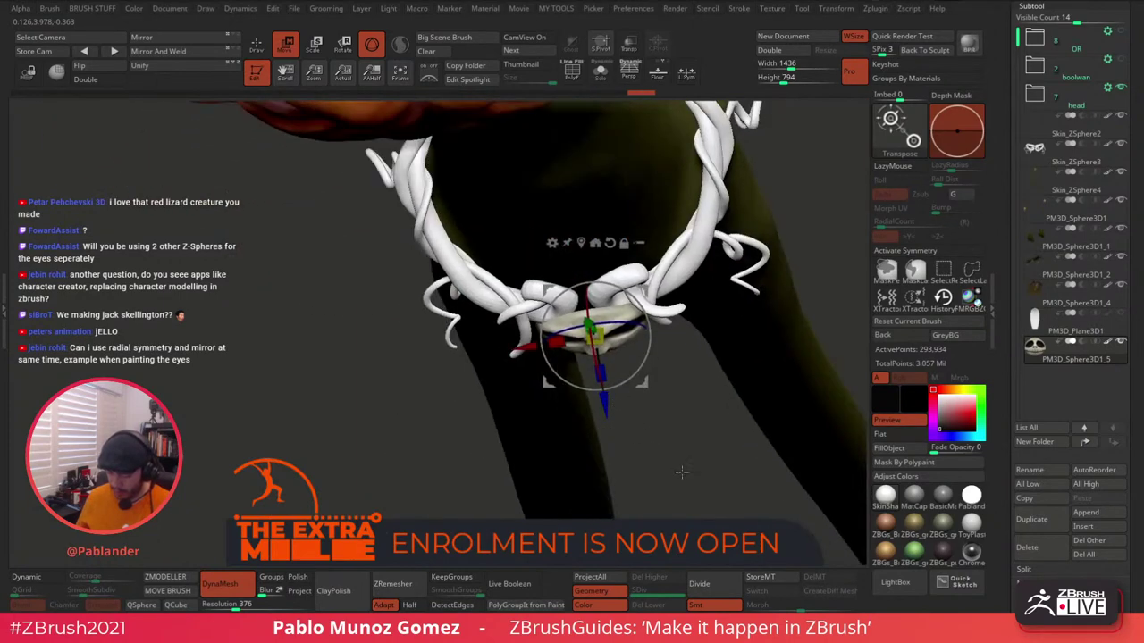
left_click_drag(682, 471, 716, 298)
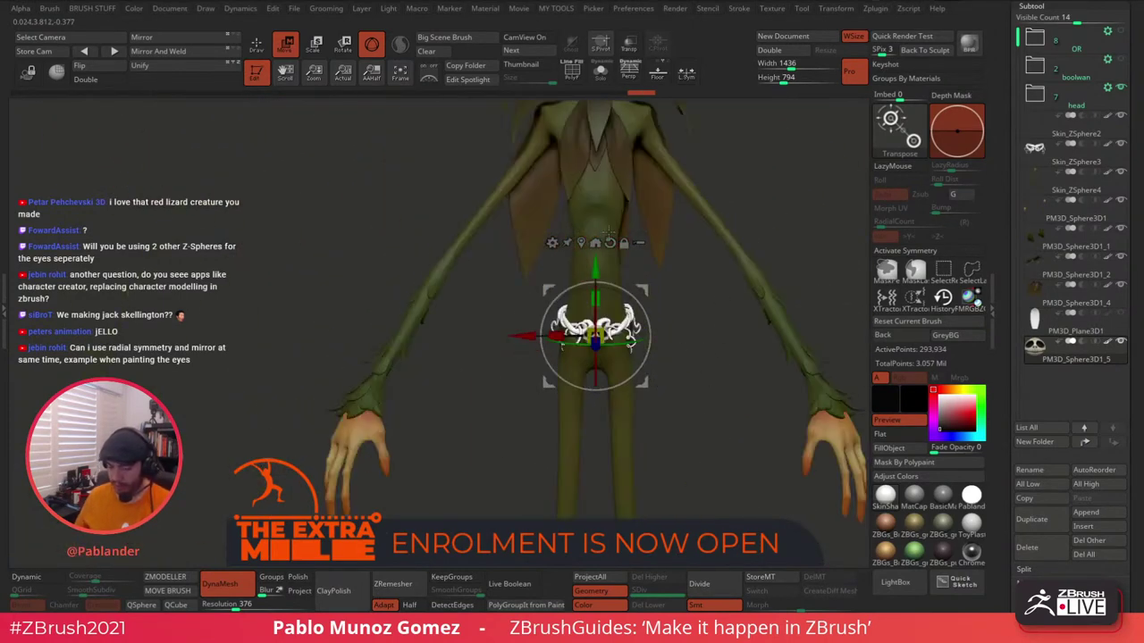
Return to Draw mode, frame the character and select the vine belt subtool around the waist.
key("q")
key("f")
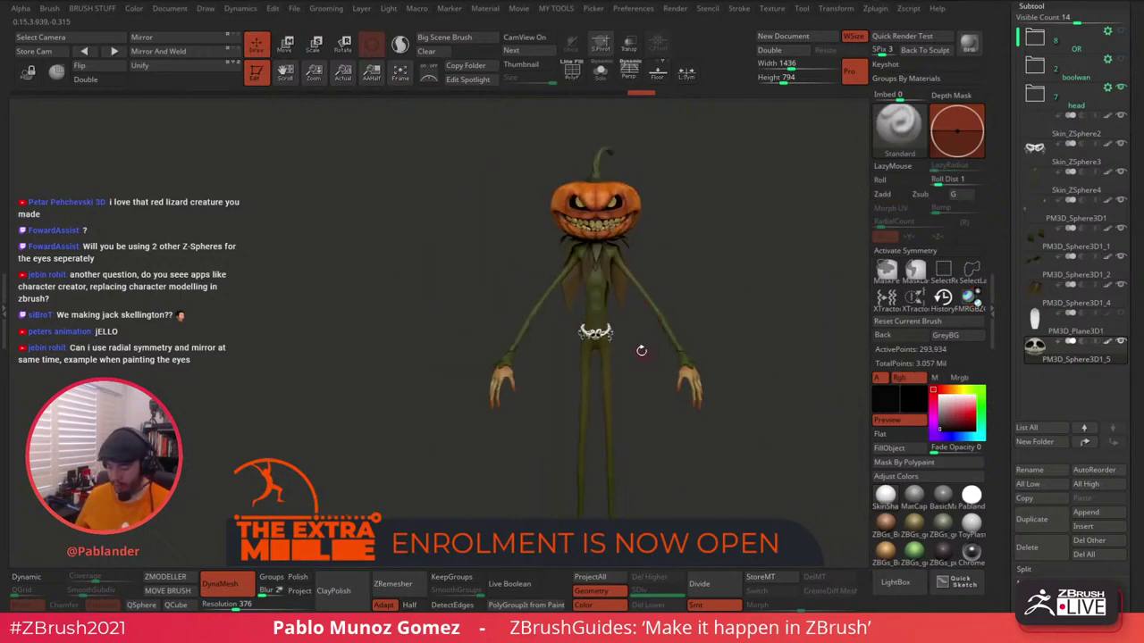
right_click_drag(620, 336, 660, 373, "ctrl")
left_click_drag(658, 374, 658, 337)
left_click(652, 313, "alt")
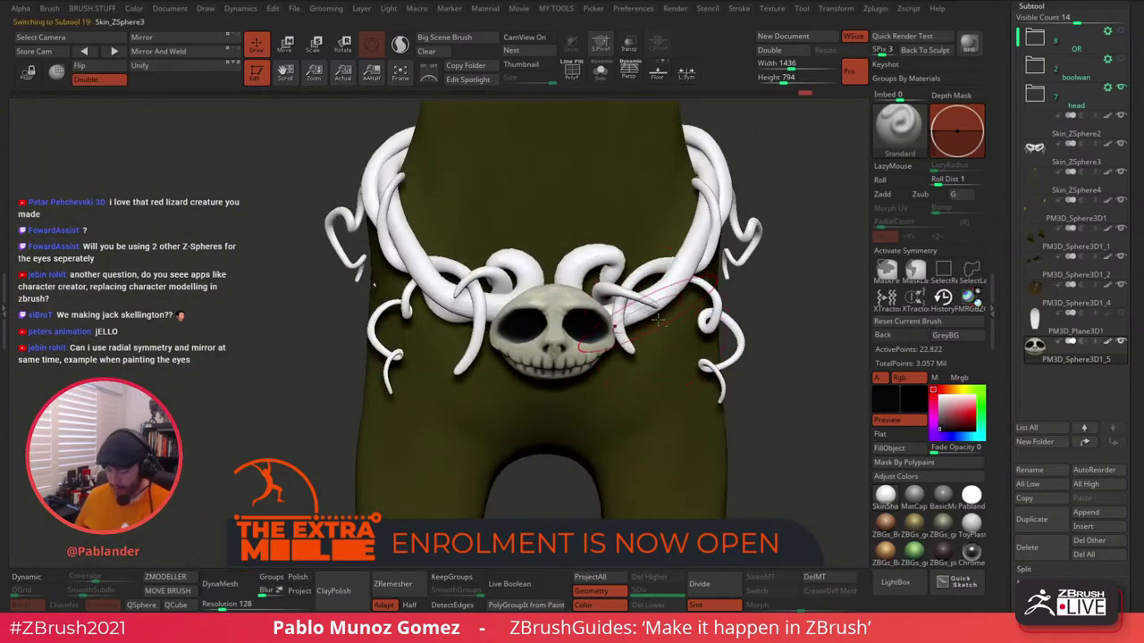
Choose the Move Topological brush and pull the vine strands beside the skull into place around it.
key("b")
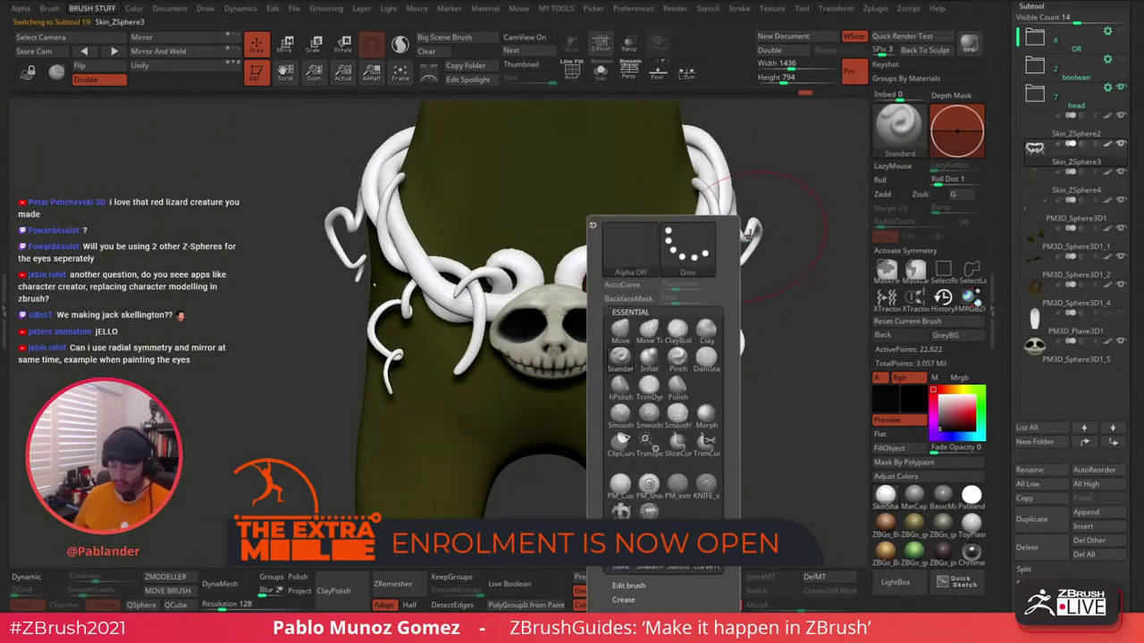
left_click(620, 330)
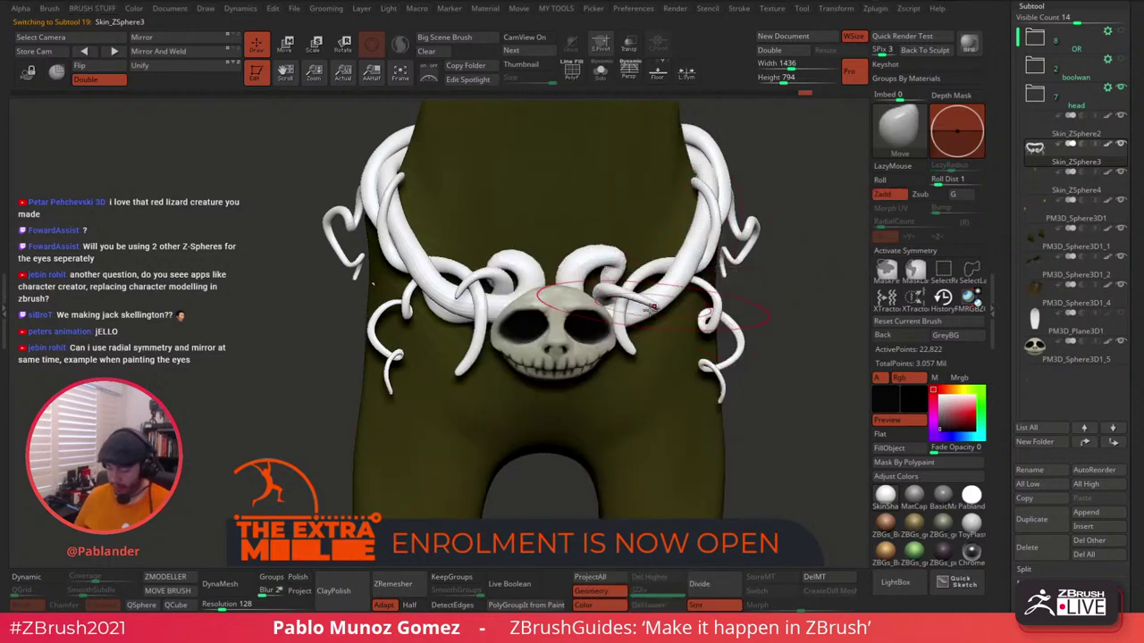
right_click_drag(661, 348, 615, 337)
key("b")
key("m")
key("t")
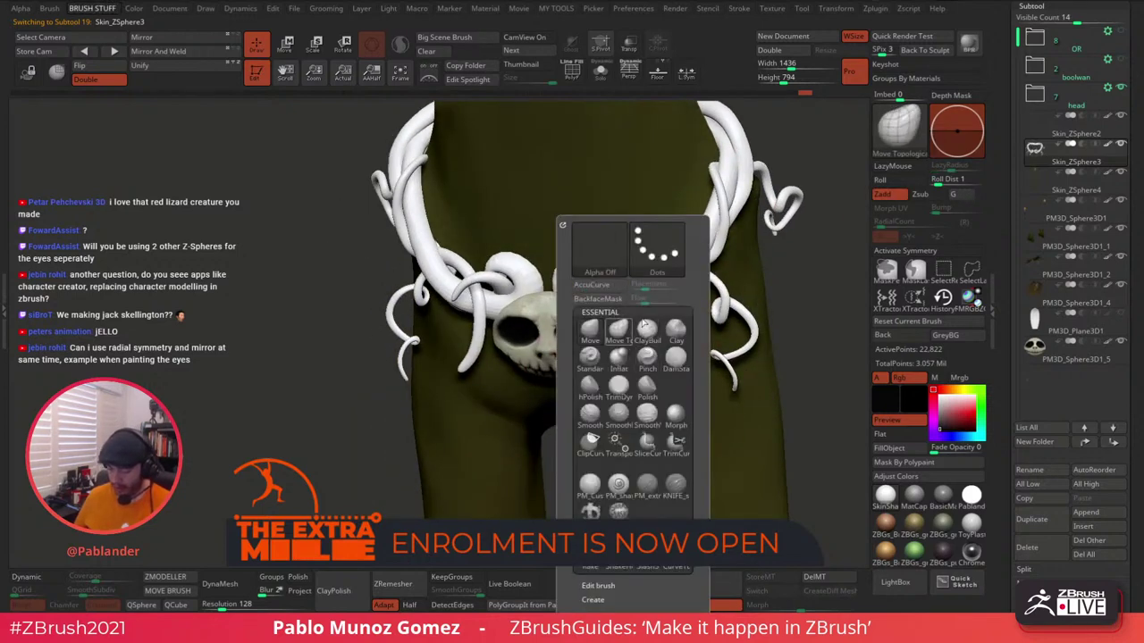
key("b")
left_click(597, 289)
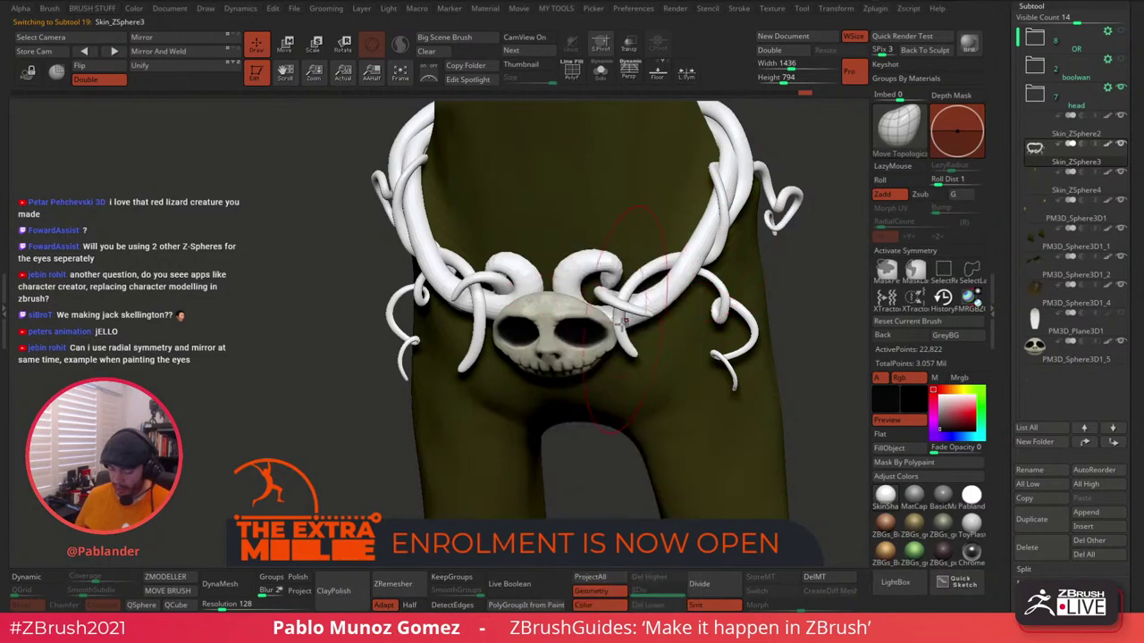
left_click_drag(633, 338, 613, 319)
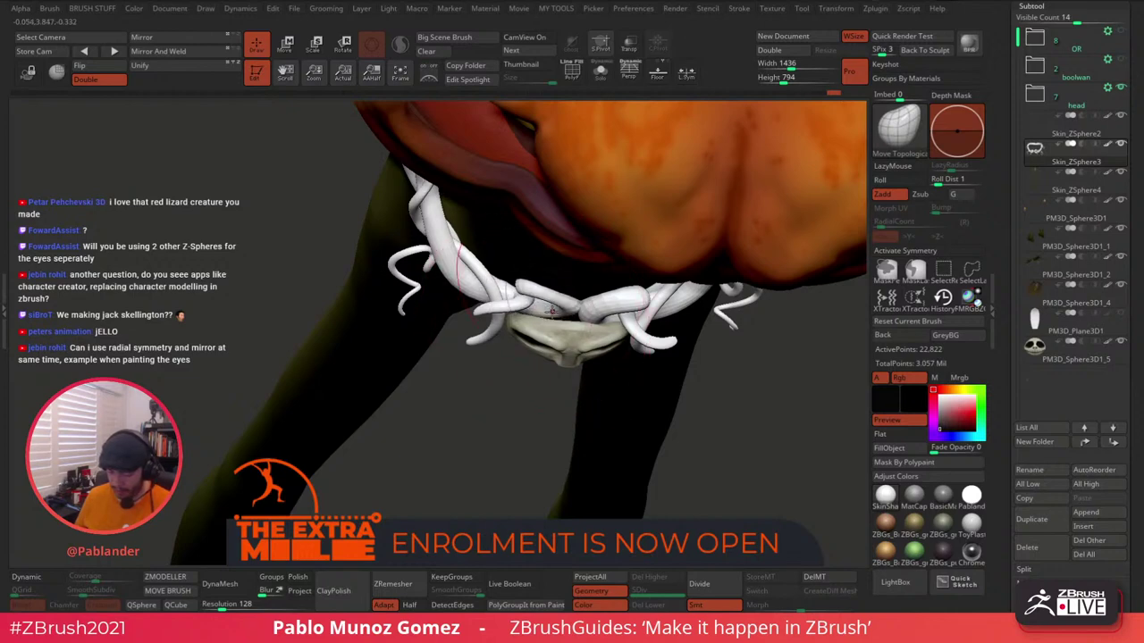
Reshape the vine curls on both sides of the skull buckle so they tuck in behind its edges.
right_click_drag(573, 370, 564, 290)
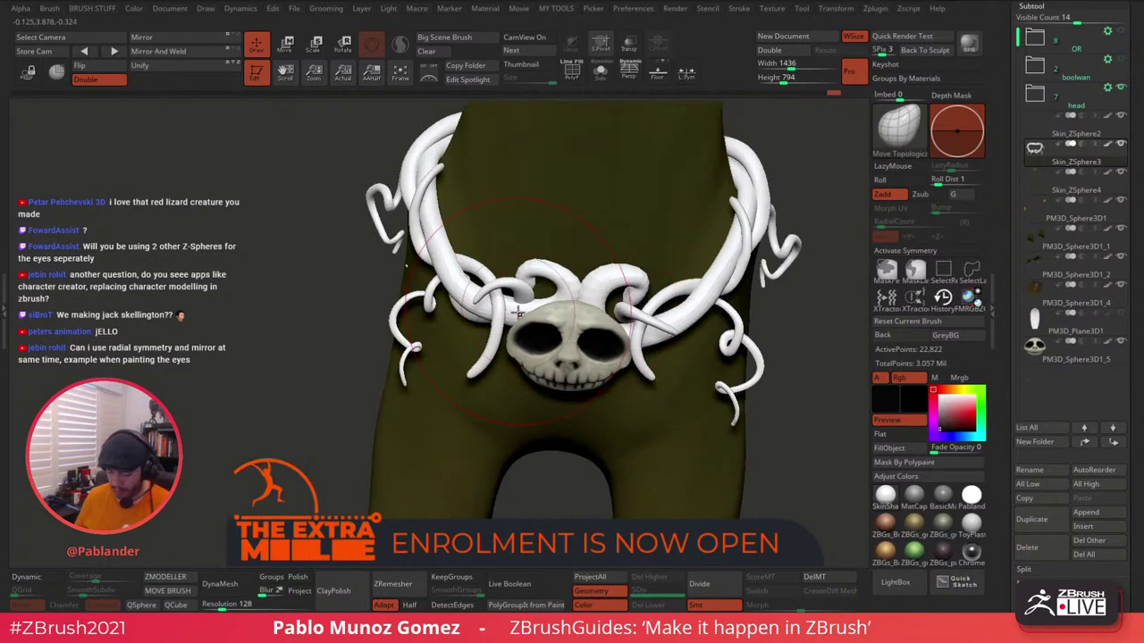
key("space")
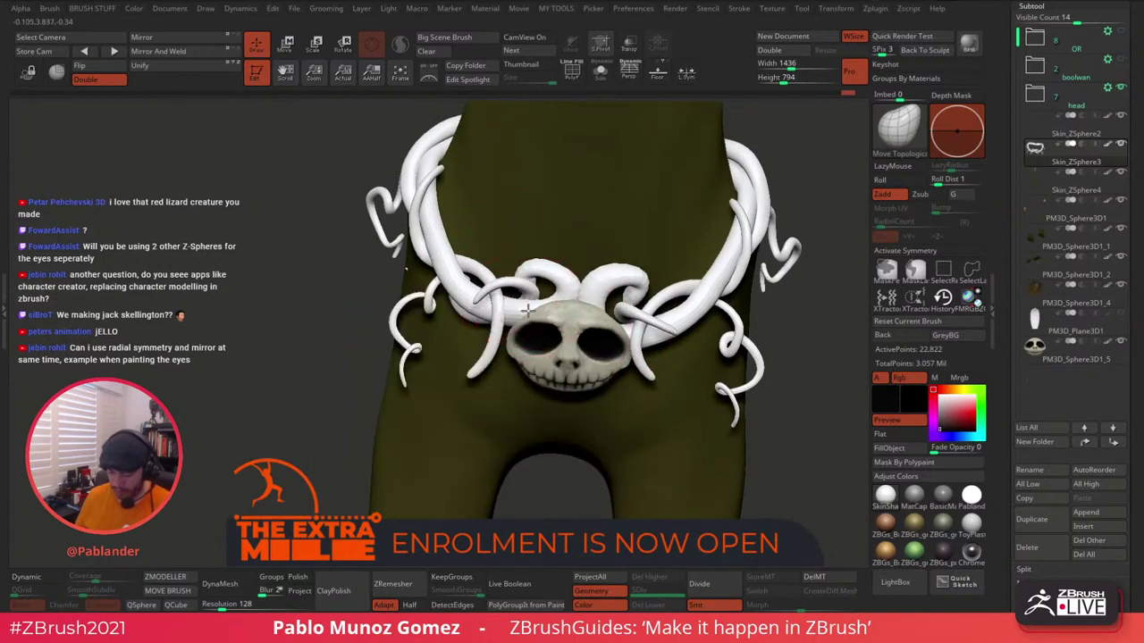
right_click_drag(594, 274, 568, 286)
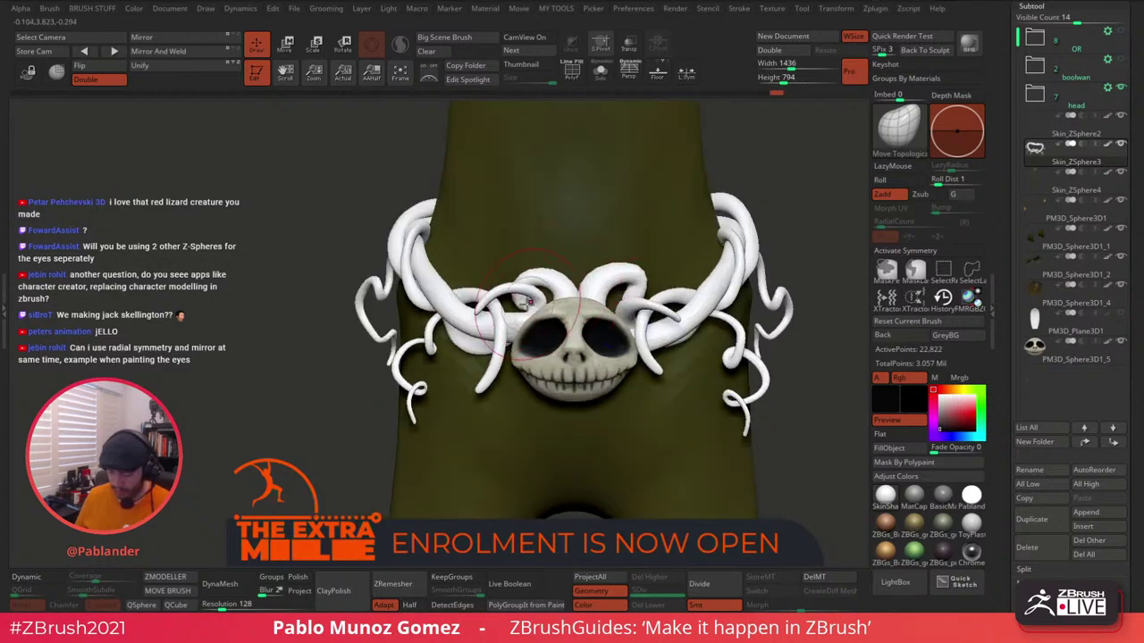
key("shift")
key("shift")
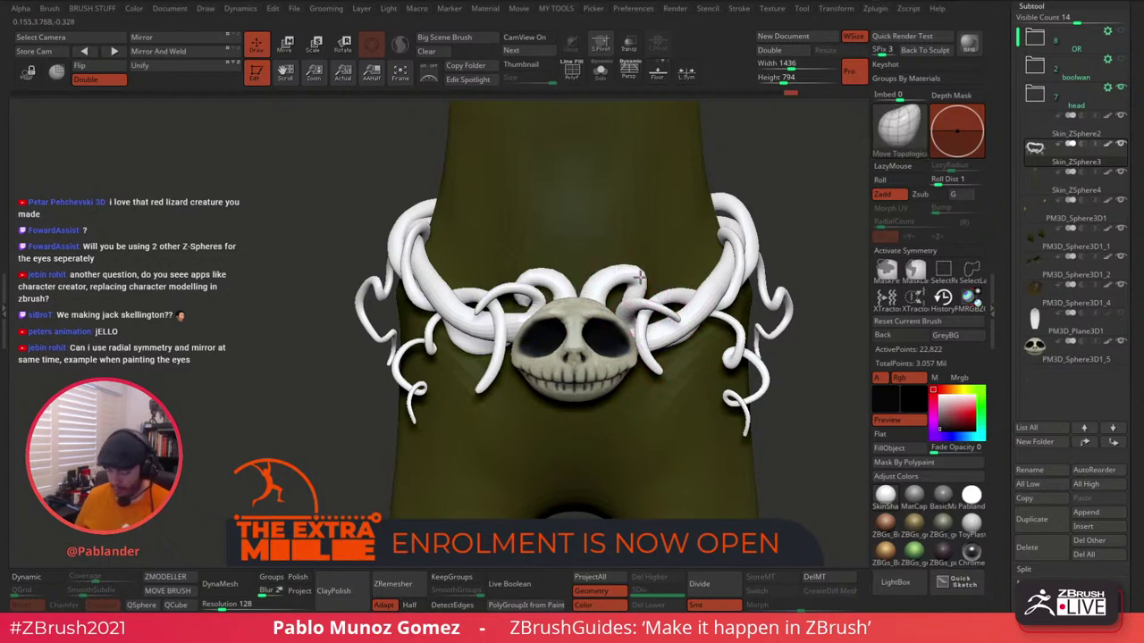
mouse_move(629, 295)
left_mouse_down("shift")
mouse_move(634, 286)
mouse_move(636, 297)
left_mouse_up("shift")
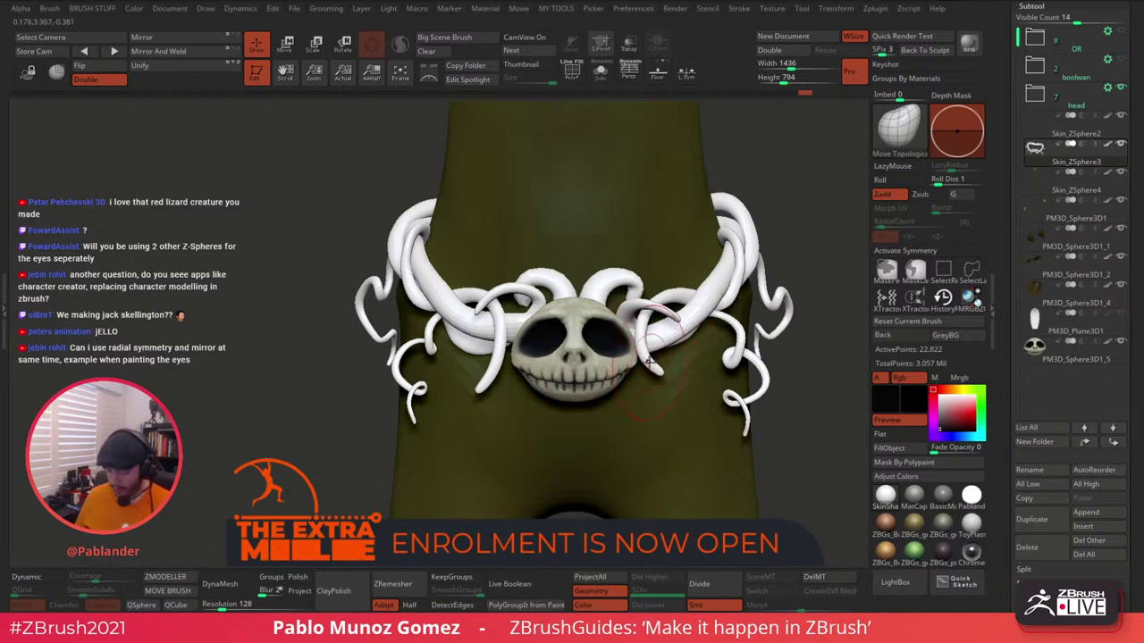
right_click_drag(666, 365, 638, 301, "ctrl")
mouse_move(697, 352)
right_mouse_down("alt")
mouse_move(647, 322)
mouse_move(664, 296)
mouse_move(670, 341)
mouse_move(638, 328)
right_mouse_up("alt")
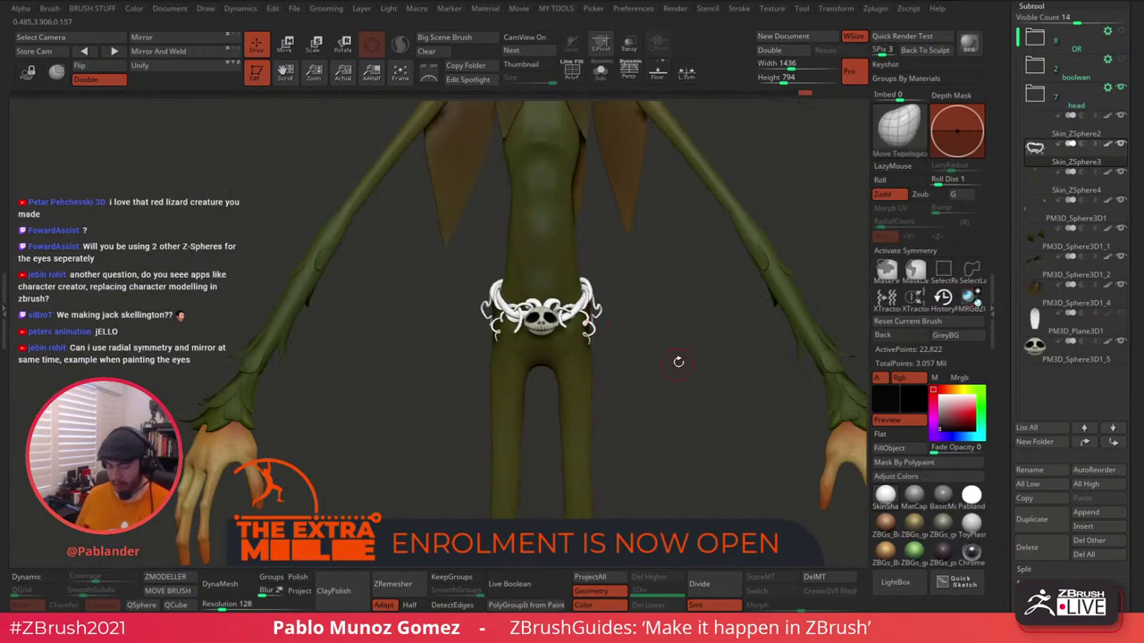
Switch to the Standard brush and colour the vine belt dark brown.
mouse_move(679, 362)
right_mouse_down()
mouse_move(625, 368)
mouse_move(658, 378)
right_mouse_up()
key("b")
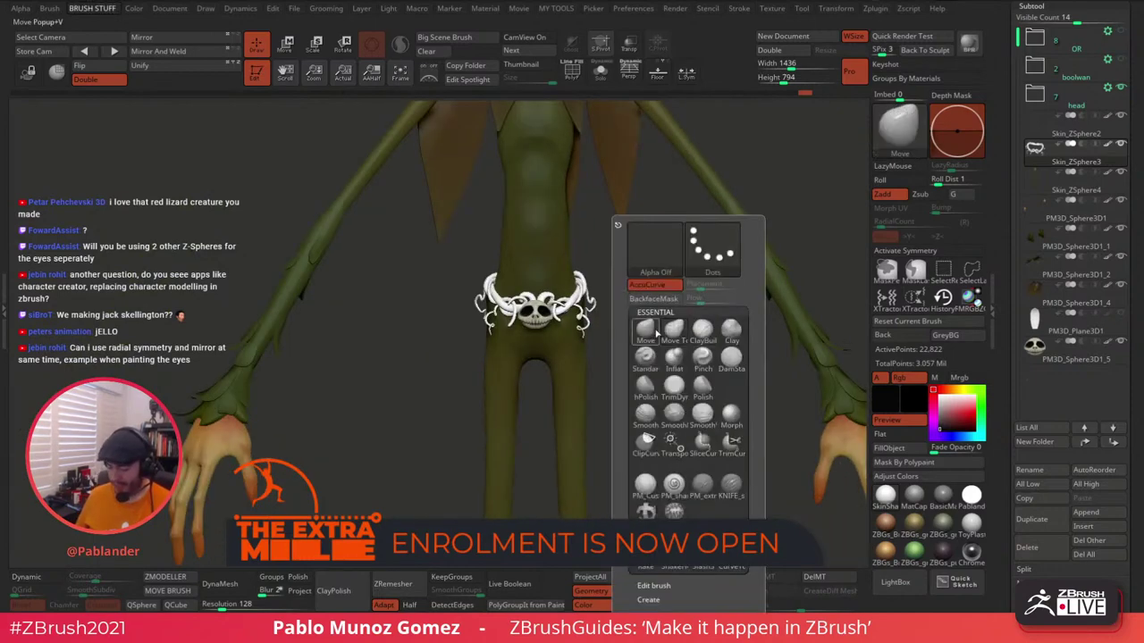
key("s")
key("t")
key("space")
left_click(693, 293)
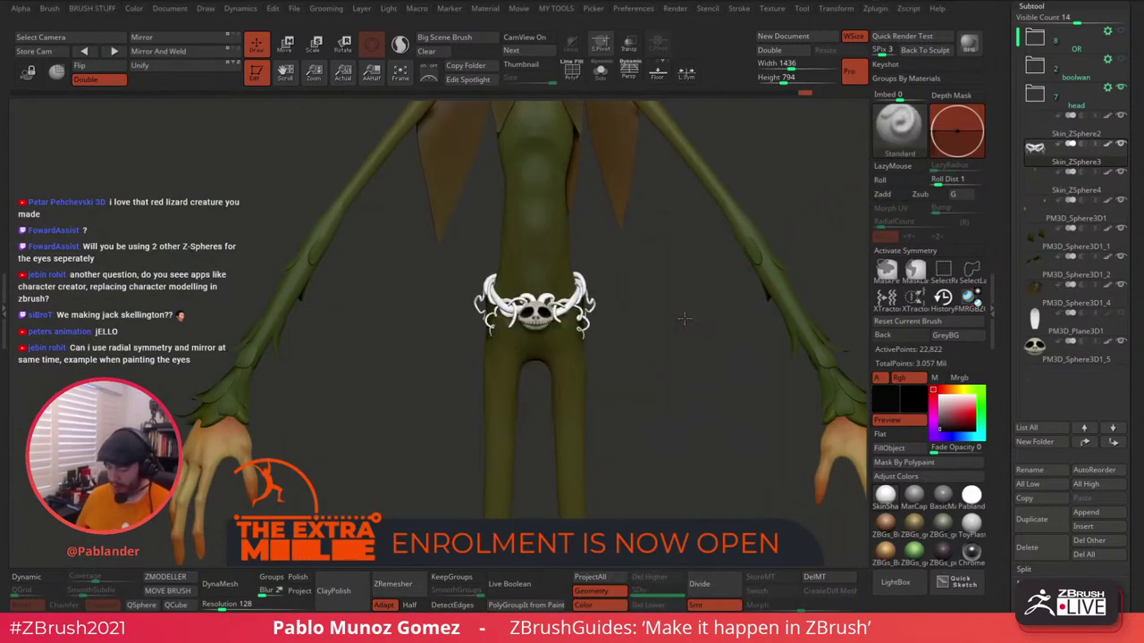
right_click_drag(685, 316, 690, 343, "alt")
left_click_drag(955, 407, 617, 150)
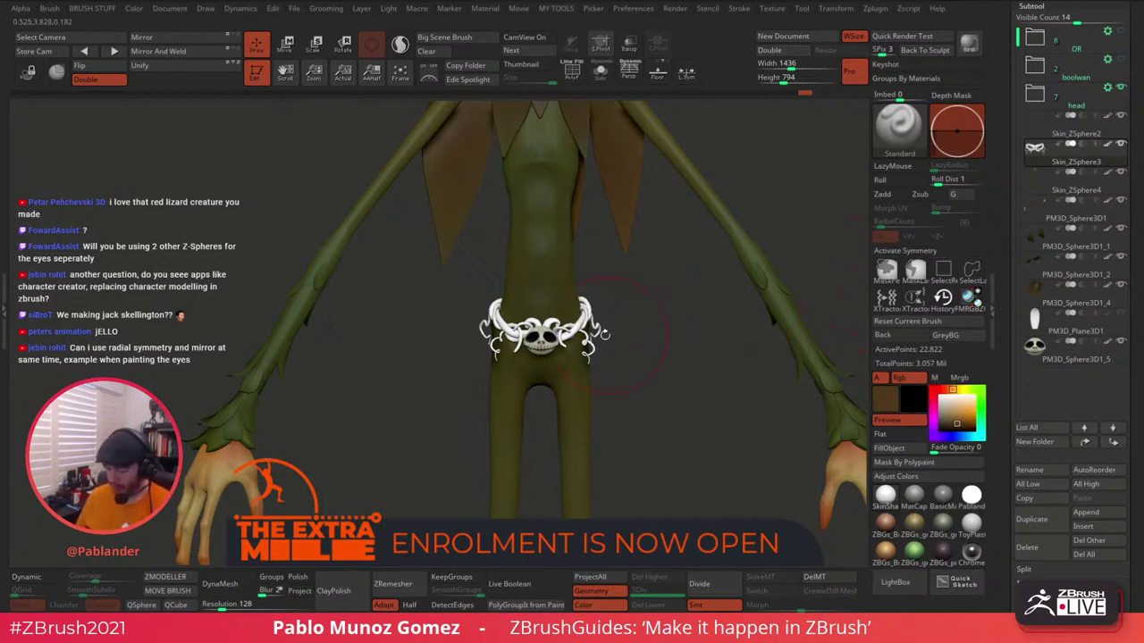
mouse_move(586, 320)
left_mouse_down()
mouse_move(579, 342)
mouse_move(533, 365)
mouse_move(487, 323)
mouse_move(506, 307)
left_mouse_up()
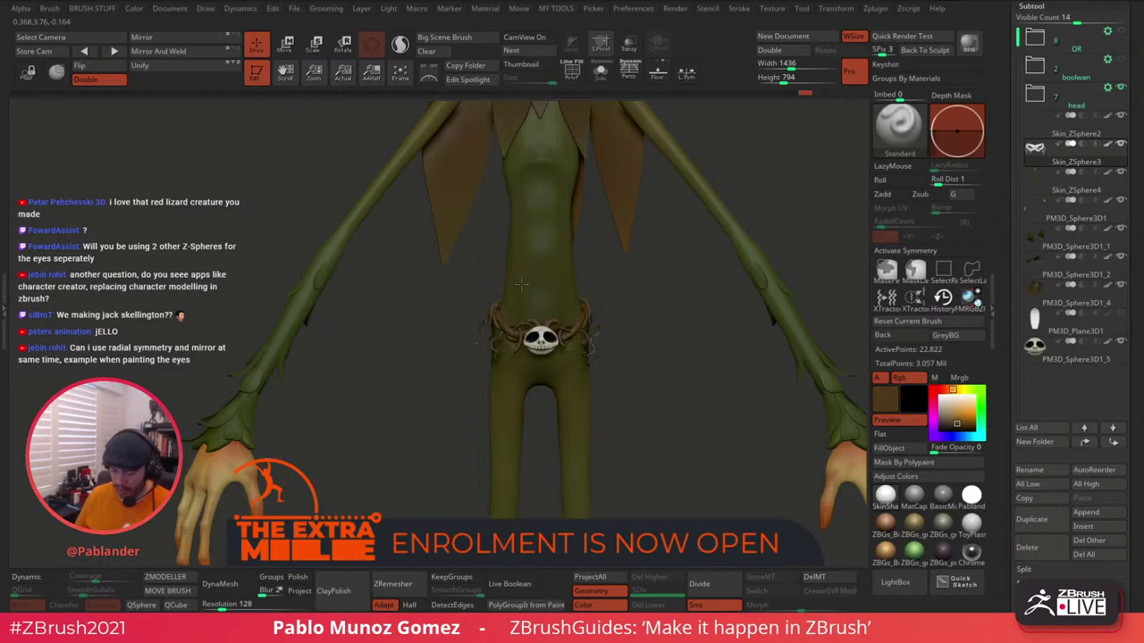
Enlarge the brush, pick a light tan-brown and repaint the vine belt around the skull buckle with it.
left_click_drag(621, 370, 659, 339)
key("space")
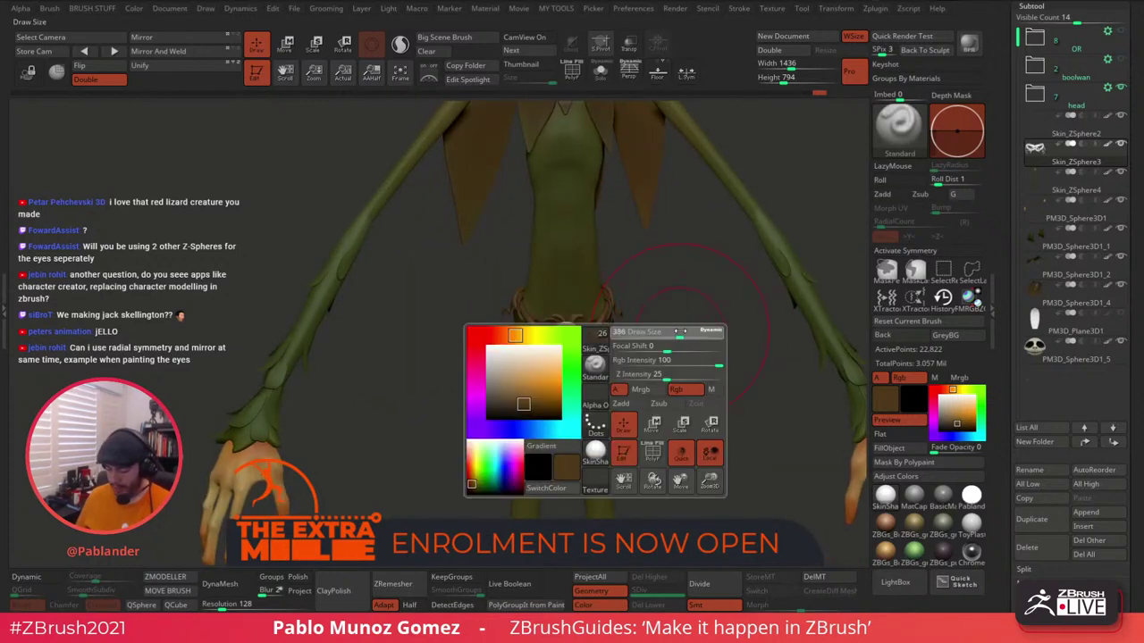
left_click_drag(701, 378, 698, 404, "alt")
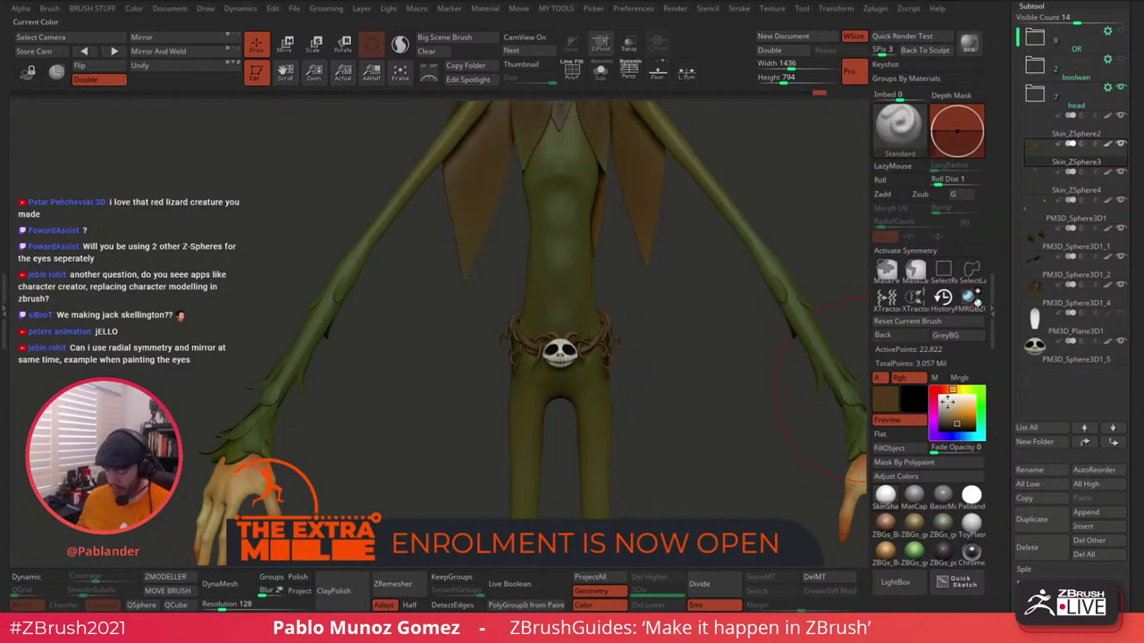
left_click_drag(945, 403, 332, 469)
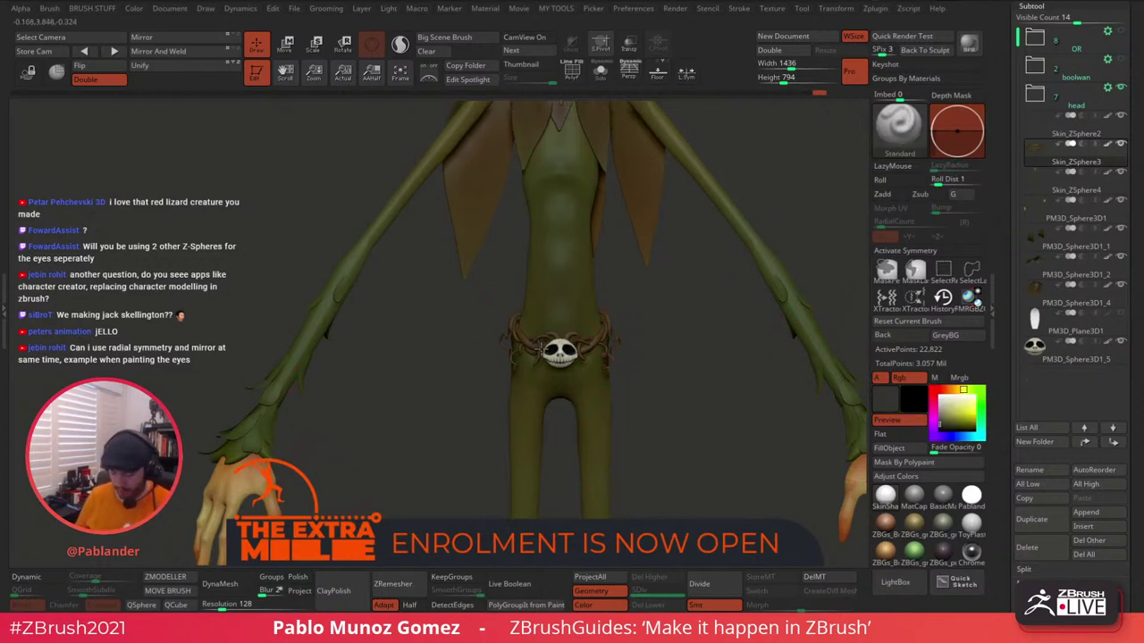
left_click_drag(952, 424, 238, 489)
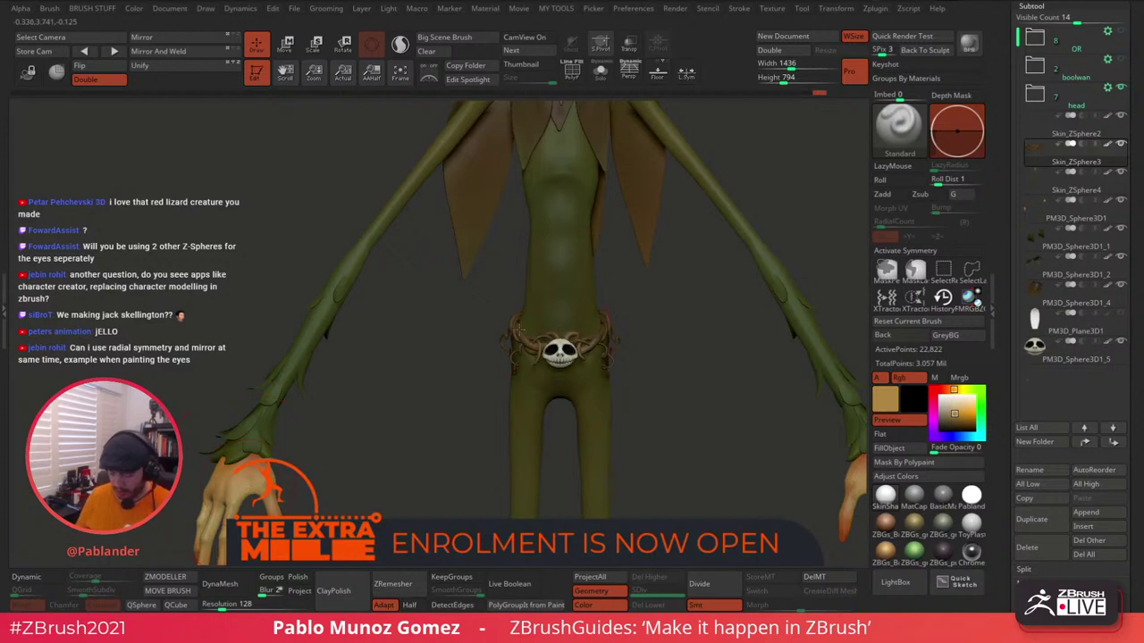
left_click_drag(699, 346, 670, 424, "alt")
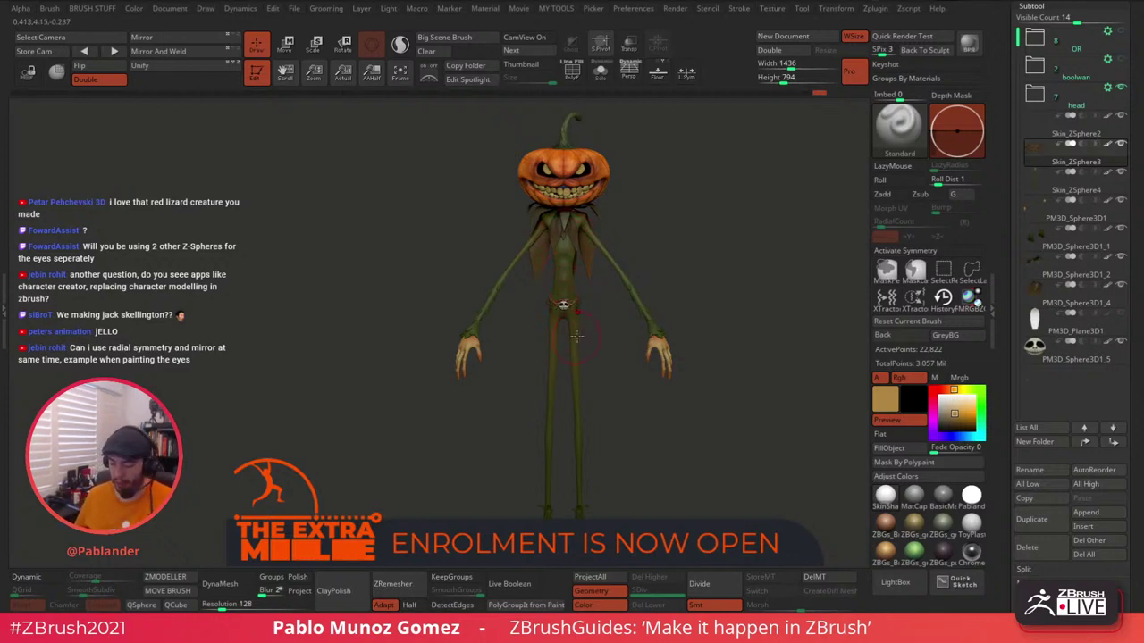
left_click_drag(612, 326, 655, 497, "alt")
left_click_drag(613, 383, 619, 348, "alt")
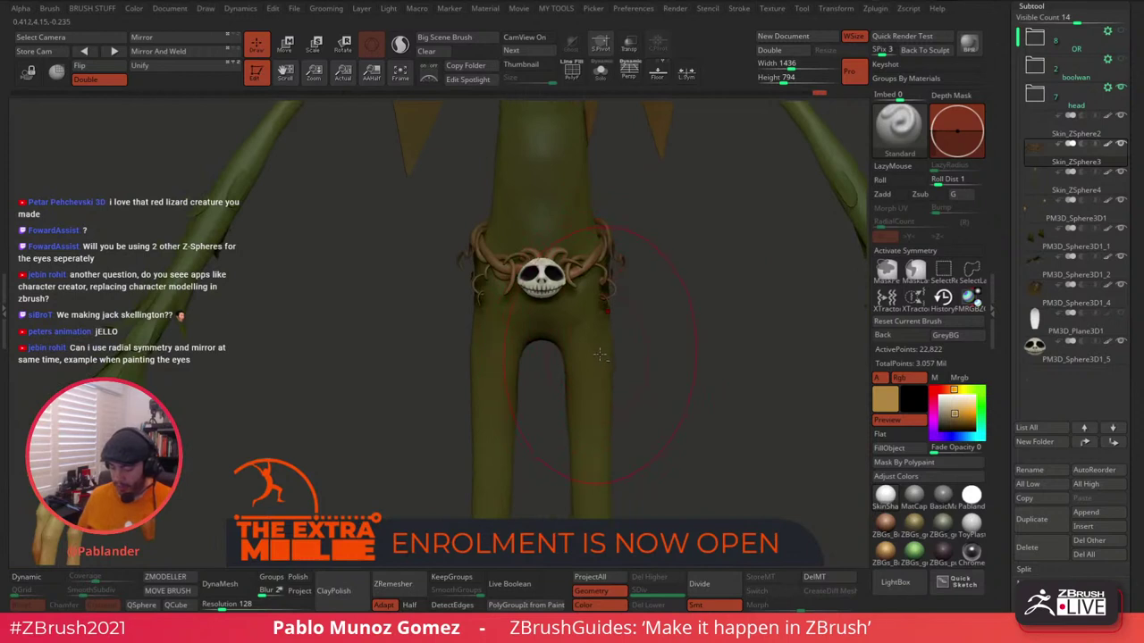
Select the green body subtool and activate X symmetry.
left_click(601, 404, "alt")
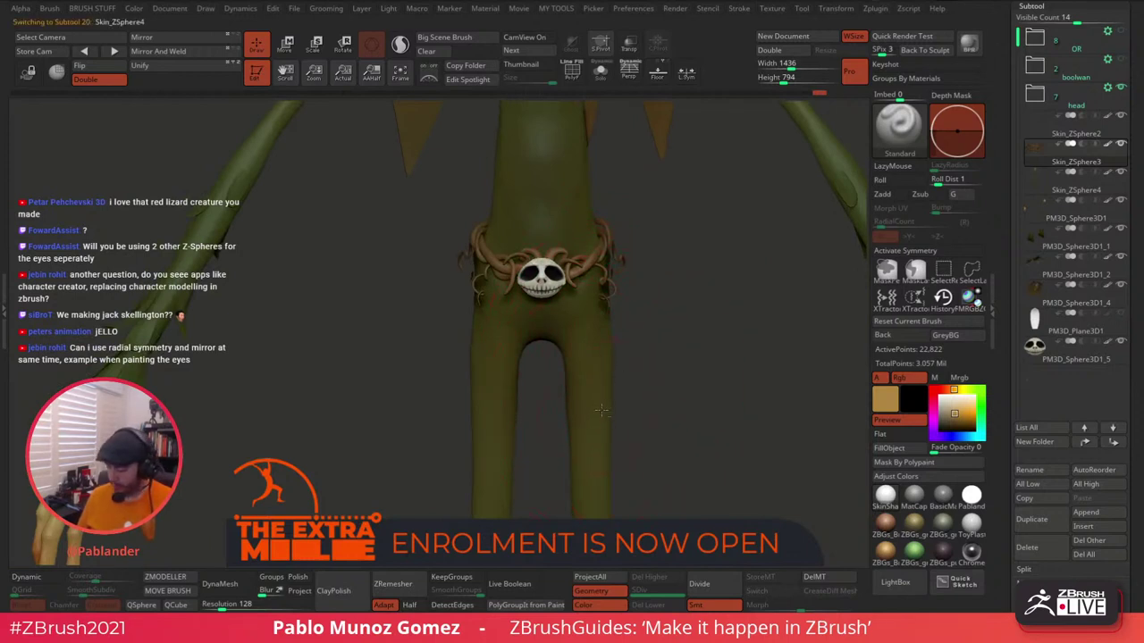
left_click(602, 75)
left_click(601, 74)
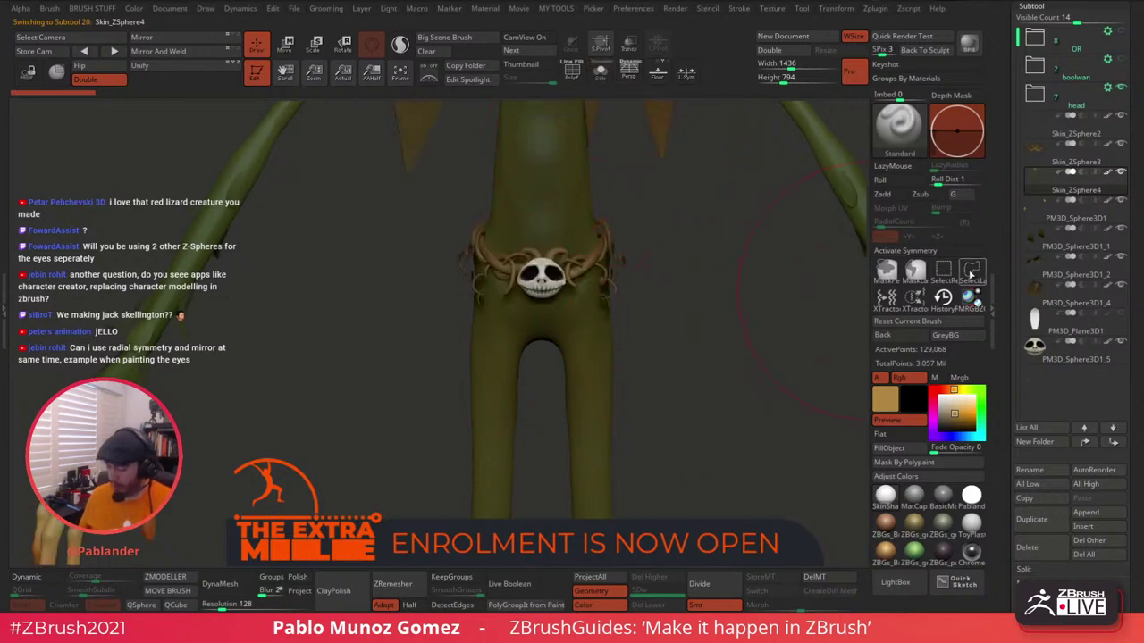
left_click(914, 269)
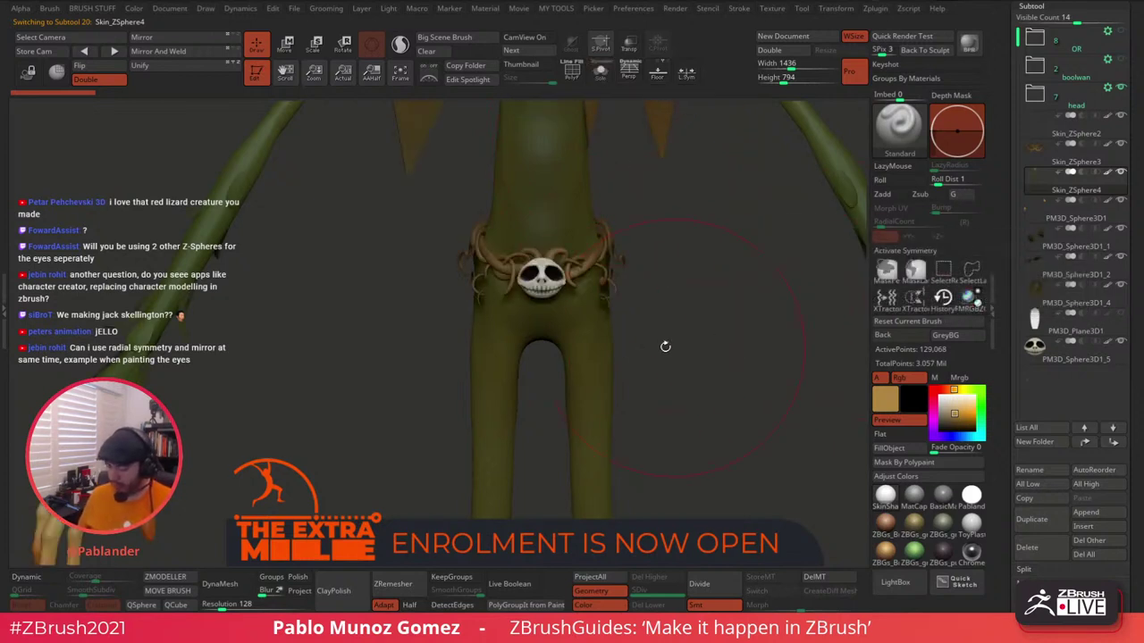
key("x")
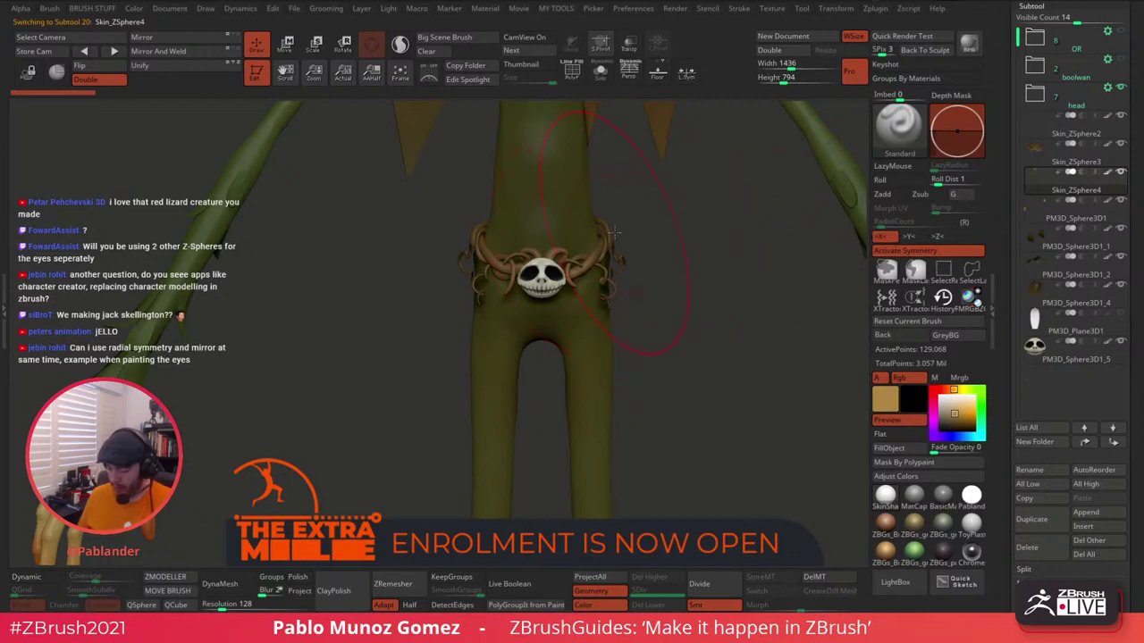
Lasso-mask the body's hips and upper legs below the vine belt.
key("ctrl")
mouse_move(585, 268)
left_mouse_down("ctrl")
mouse_move(552, 271)
mouse_move(538, 297)
mouse_move(657, 456)
mouse_move(715, 336)
mouse_move(633, 352)
mouse_move(646, 351)
left_mouse_up("ctrl")
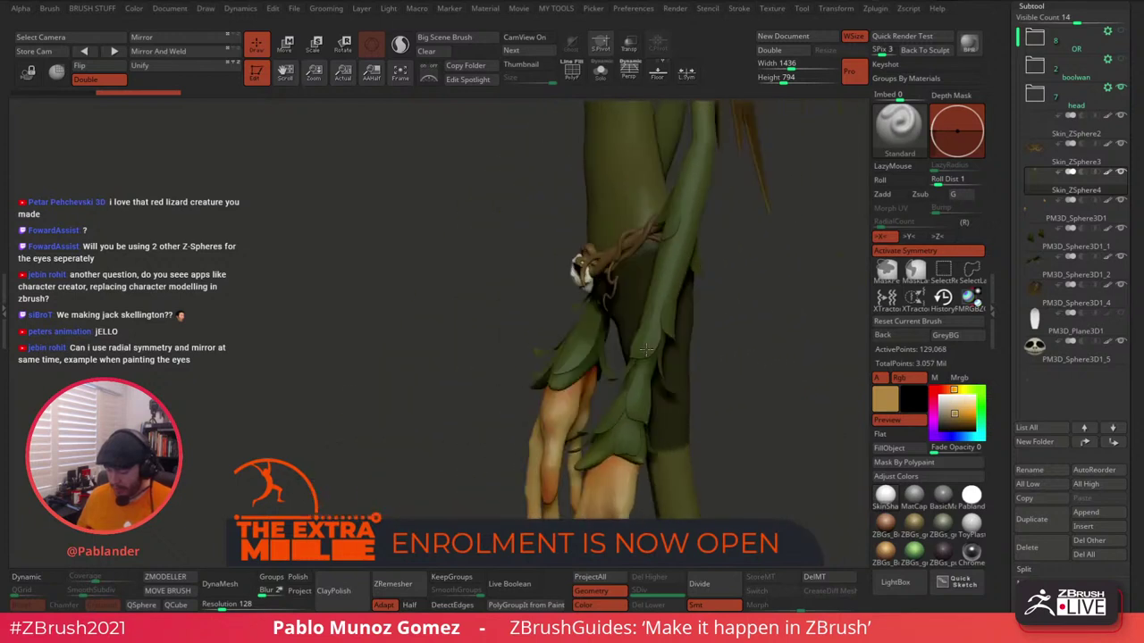
left_click_drag(699, 319, 715, 294)
mouse_move(686, 225)
left_mouse_down("ctrl")
mouse_move(661, 226)
mouse_move(667, 295)
mouse_move(741, 327)
mouse_move(720, 335)
mouse_move(783, 298)
left_mouse_up("ctrl")
mouse_move(717, 352)
left_mouse_down("alt")
mouse_move(633, 294)
mouse_move(731, 244)
left_mouse_up("alt")
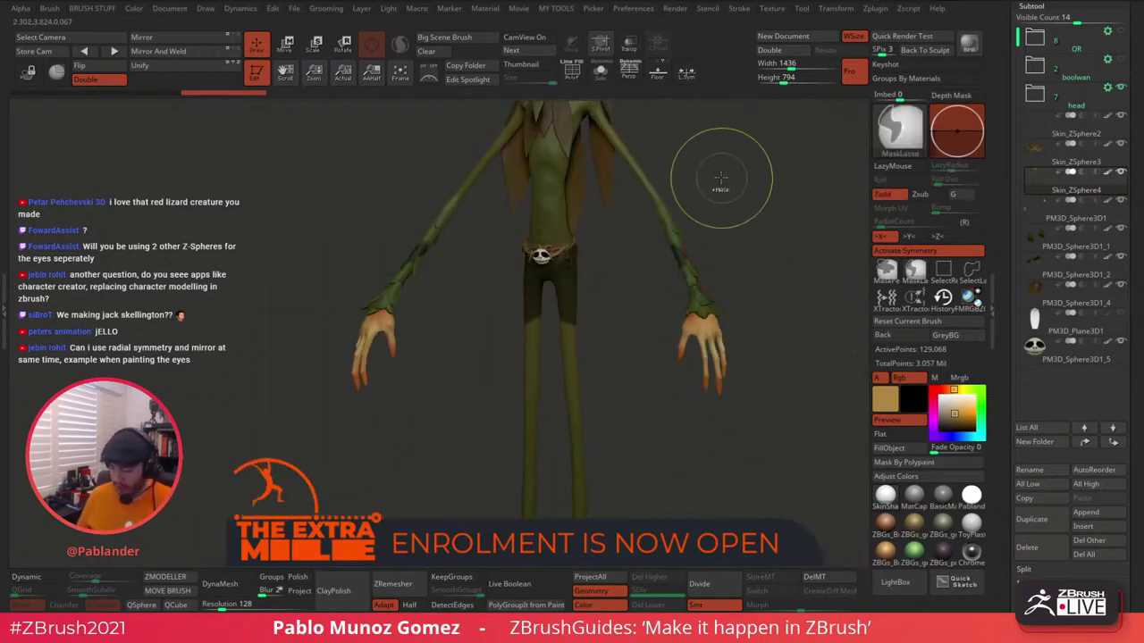
mouse_move(728, 178)
left_mouse_down("ctrl")
mouse_move(634, 304)
mouse_move(771, 384)
mouse_move(789, 279)
mouse_move(779, 247)
left_mouse_up("ctrl")
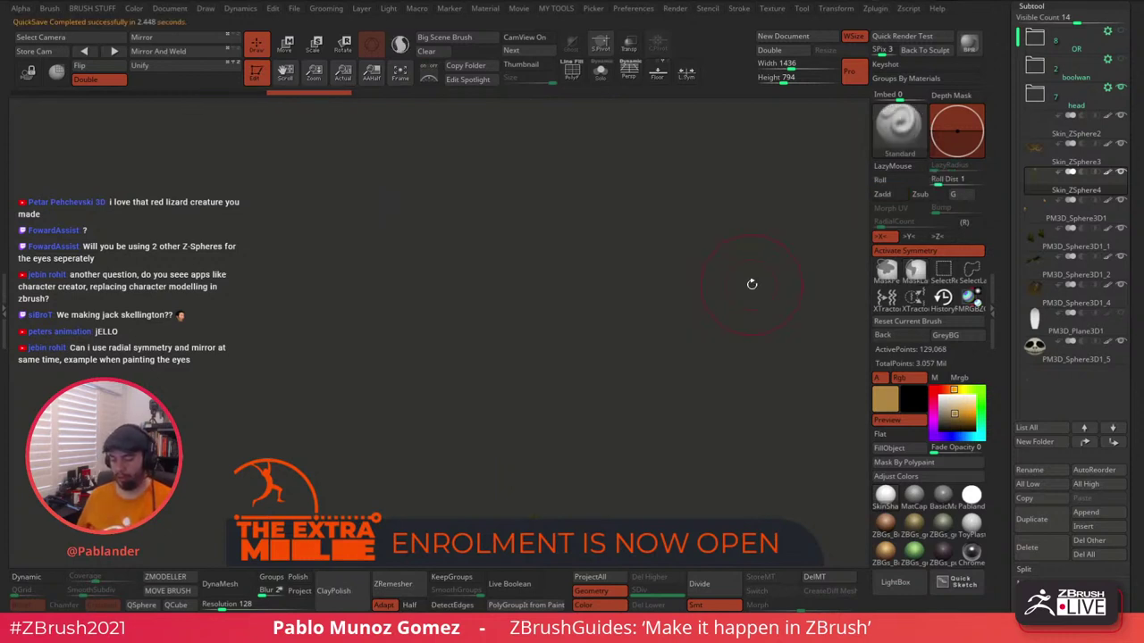
Mask both legs from the belt line down to the feet and check the mask with the body isolated.
left_click_drag(766, 295, 752, 271)
left_click_drag(705, 448, 670, 357, "alt")
mouse_move(572, 205)
left_mouse_down("ctrl")
mouse_move(463, 322)
mouse_move(658, 407)
mouse_move(658, 386)
left_mouse_up("ctrl")
left_click_drag(630, 309, 646, 340, "alt")
left_click(601, 74)
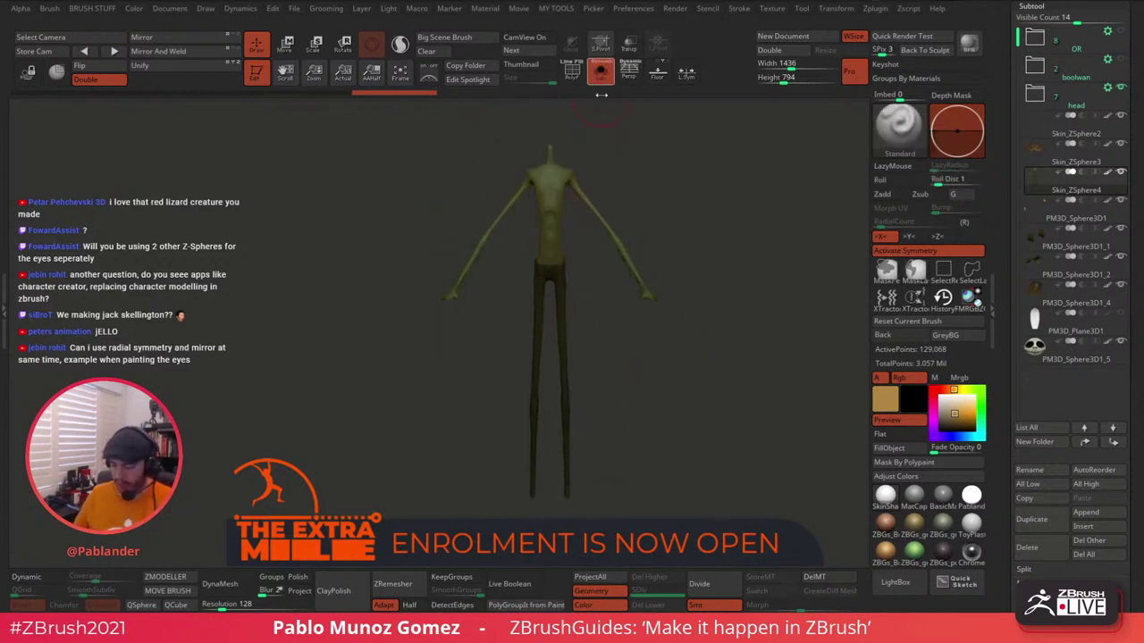
mouse_move(605, 284)
left_mouse_down("alt")
mouse_move(605, 363)
mouse_move(712, 316)
mouse_move(627, 318)
mouse_move(617, 327)
mouse_move(632, 365)
mouse_move(638, 326)
left_mouse_up("alt")
left_click(605, 77)
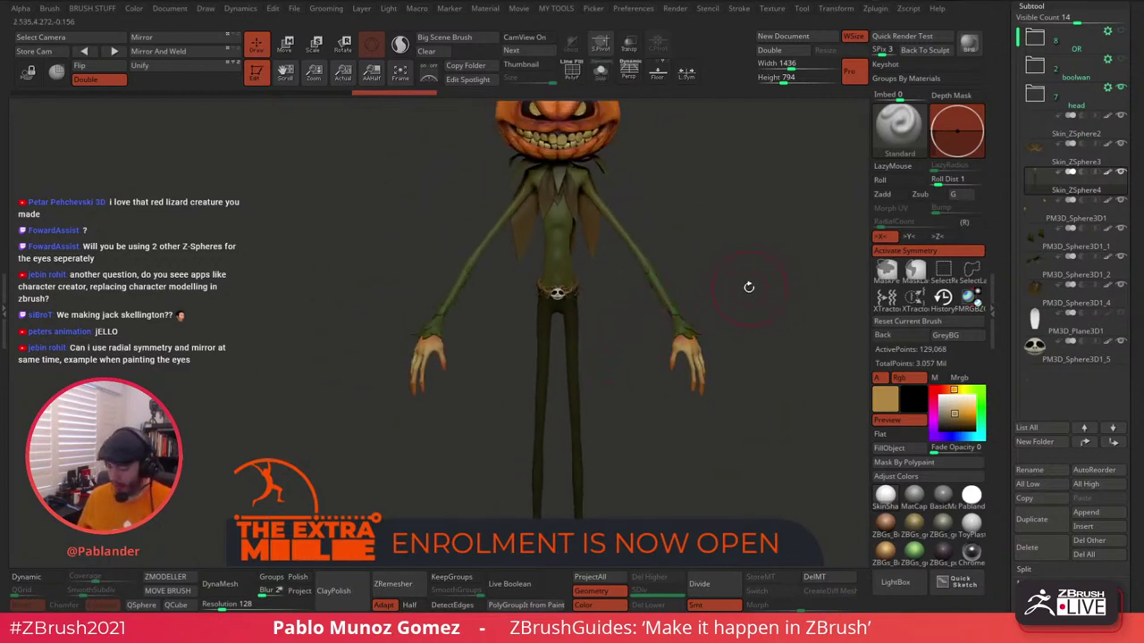
Invert the mask so only the hips and legs are editable, and turn off the mask display.
left_click(722, 240, "ctrl")
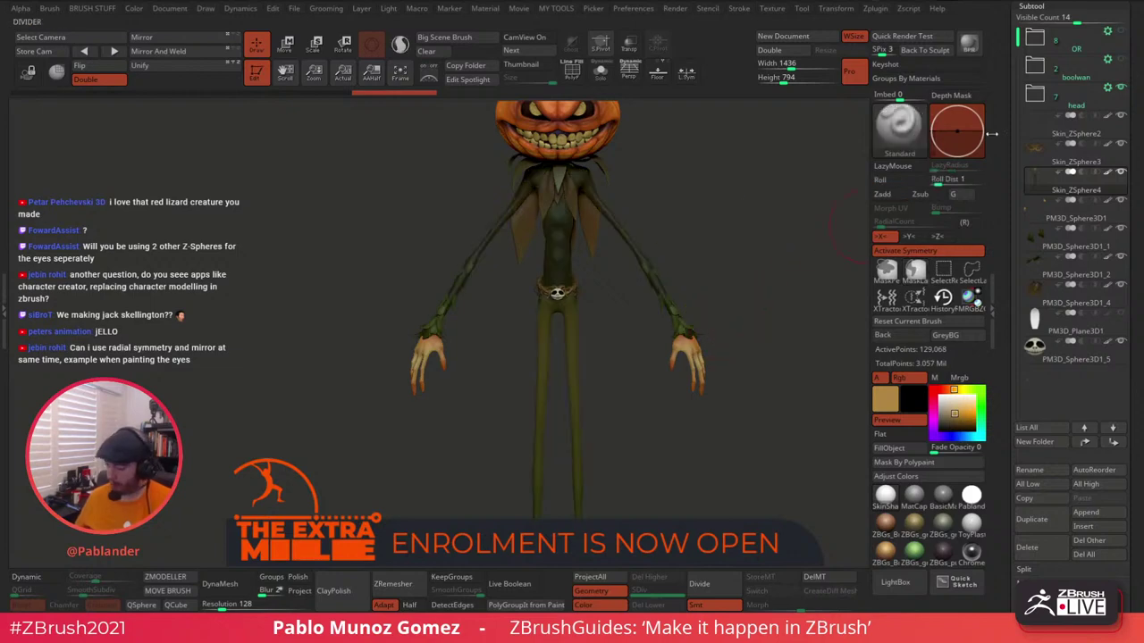
left_click_drag(993, 136, 1004, 160)
left_click_drag(1005, 319, 994, 141)
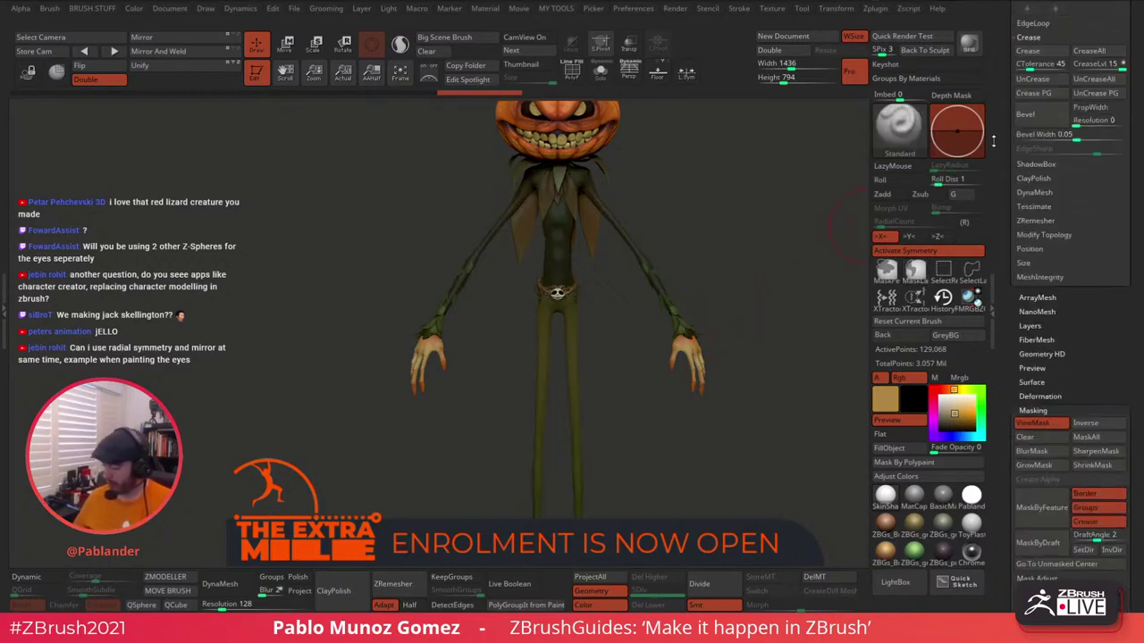
scroll(992, 140, "down", 5)
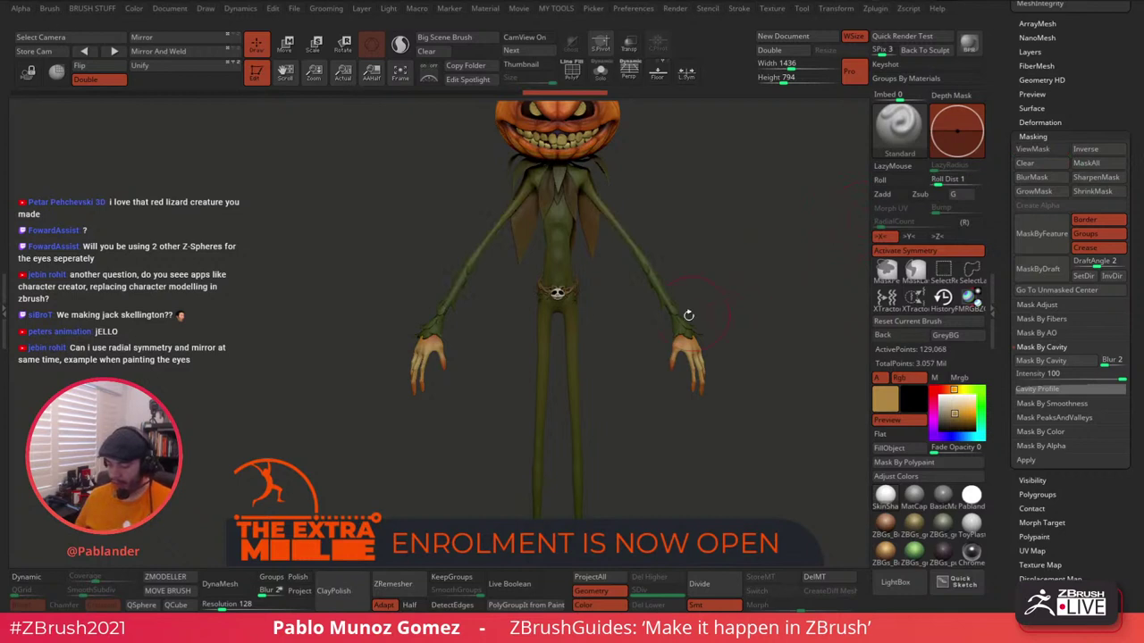
Sample a dark olive colour from the character and paint it over the hips and upper legs.
left_click_drag(636, 217, 665, 215)
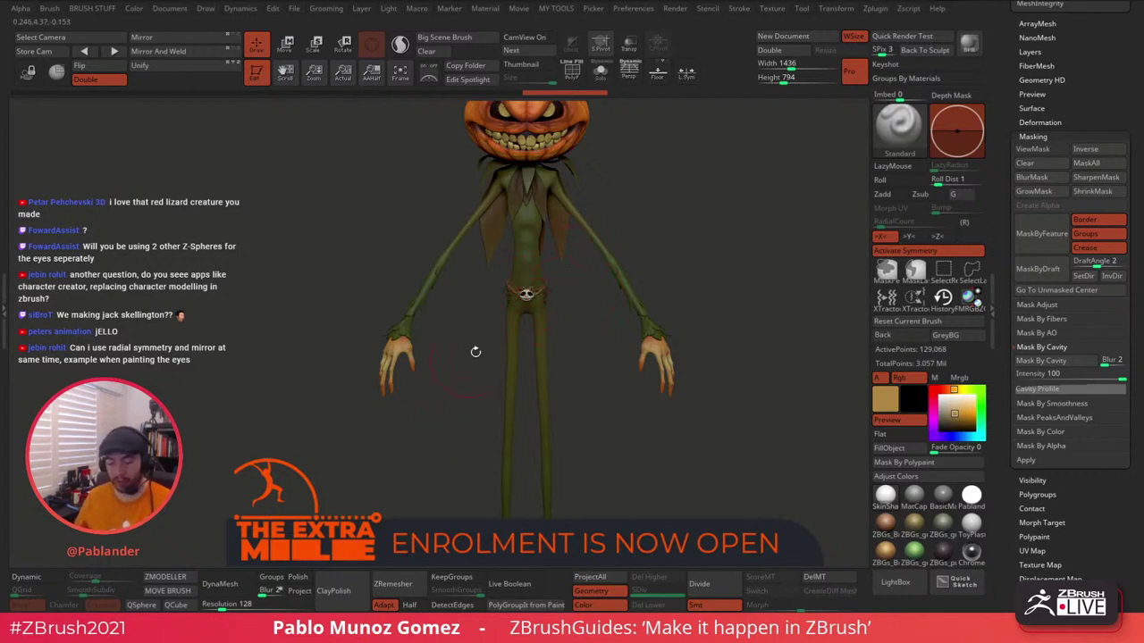
left_click_drag(694, 223, 723, 212, "alt")
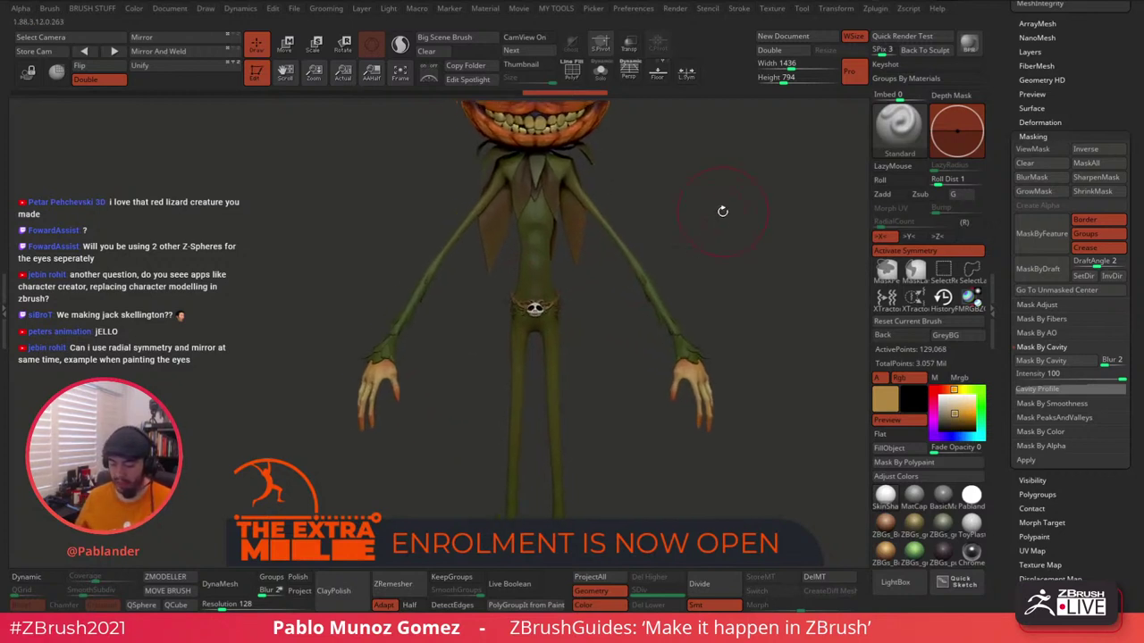
left_click_drag(885, 399, 544, 179)
left_click_drag(664, 227, 731, 239, "alt")
right_click(668, 245)
left_click_drag(884, 401, 588, 515)
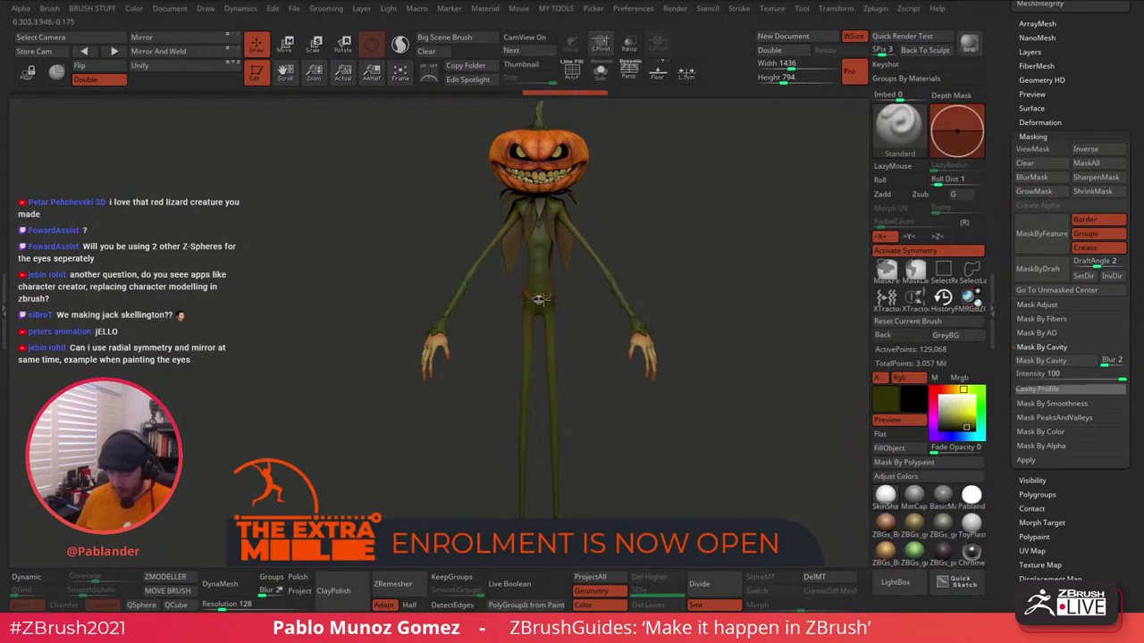
key("space")
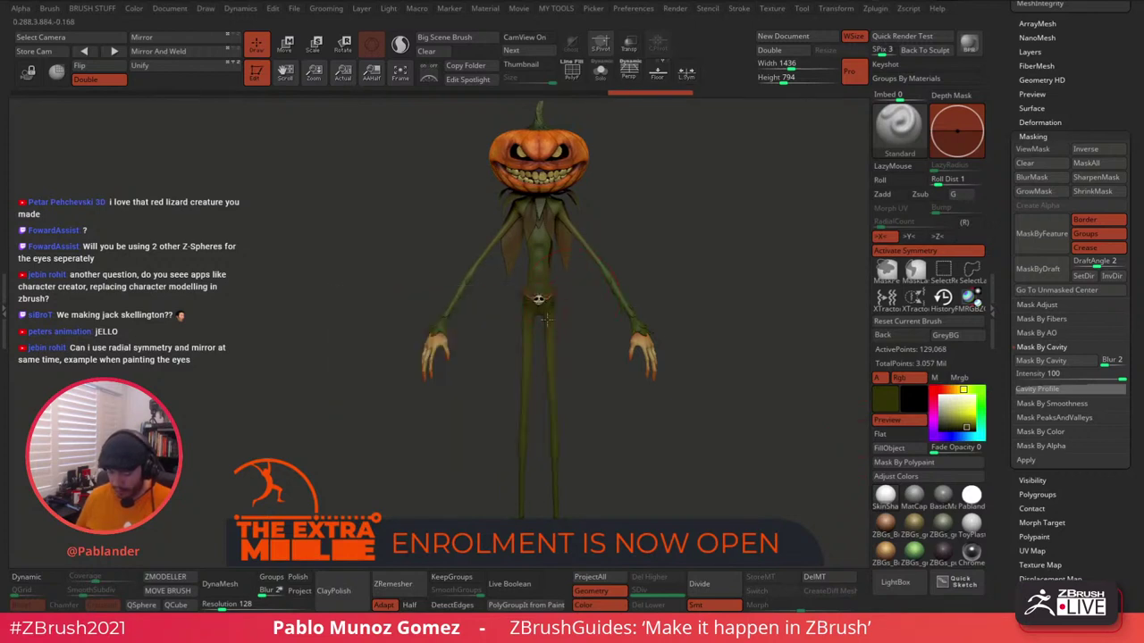
left_click_drag(580, 346, 654, 327)
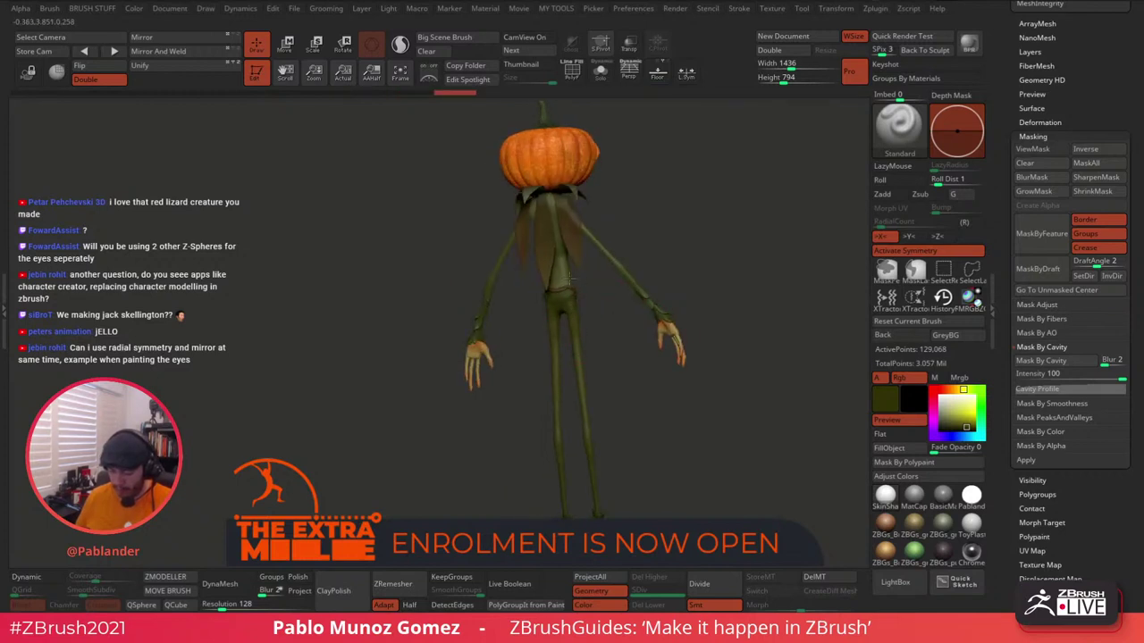
right_click_drag(574, 329, 591, 293)
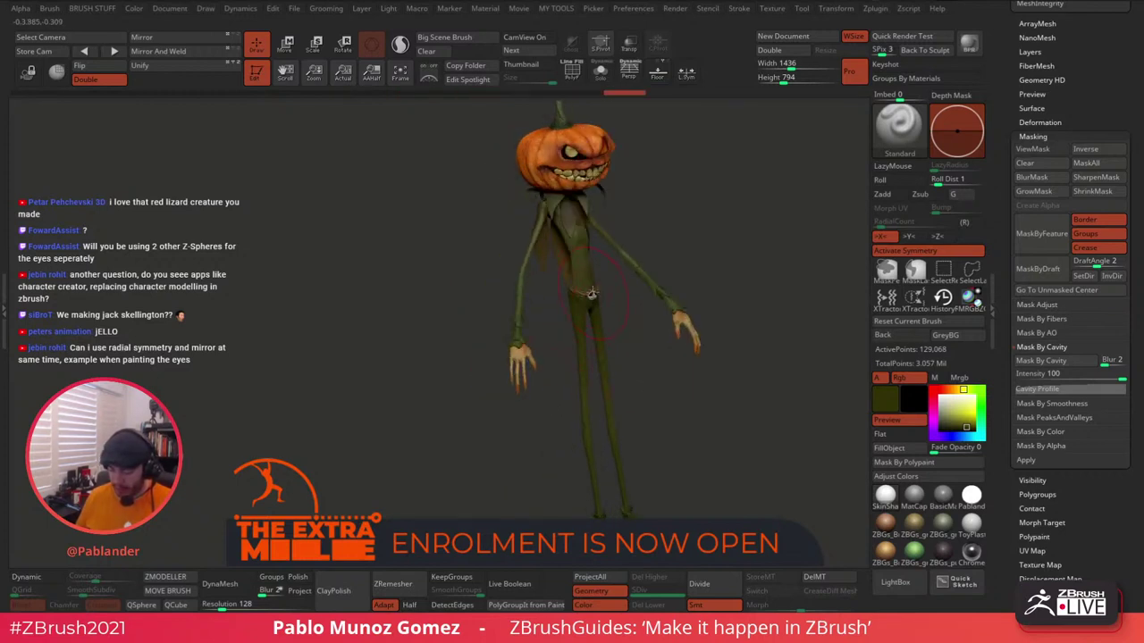
right_click_drag(637, 354, 615, 295)
Choose a darker olive-brown and paint the hips and both legs as dark trousers, front and back.
left_click_drag(960, 425, 959, 429)
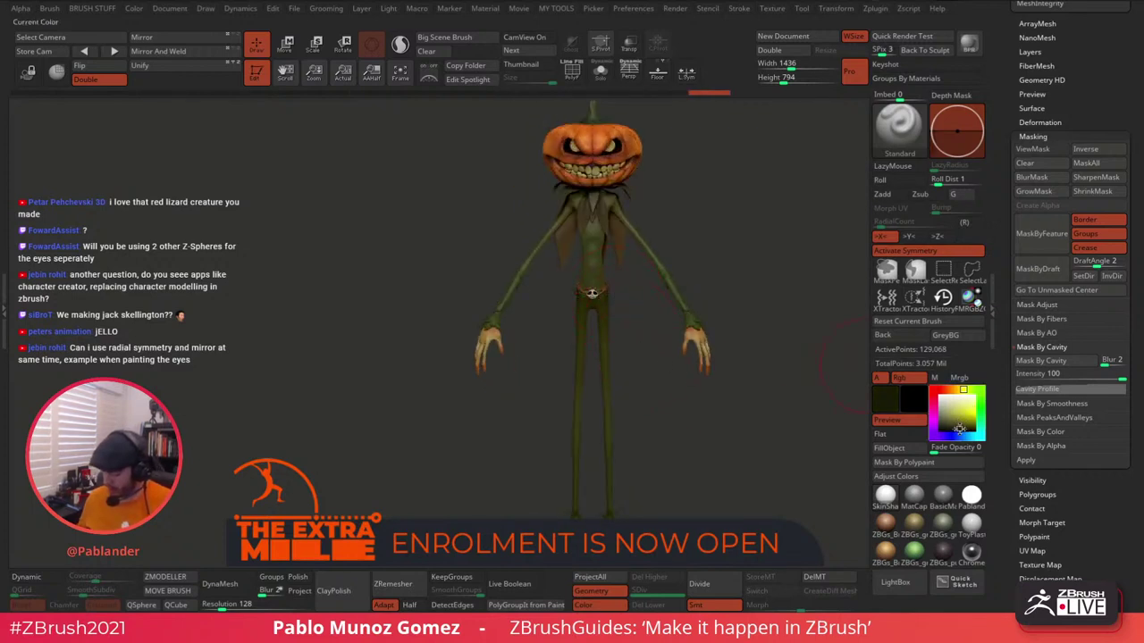
left_click(958, 392)
right_click_drag(674, 414, 609, 302, "ctrl")
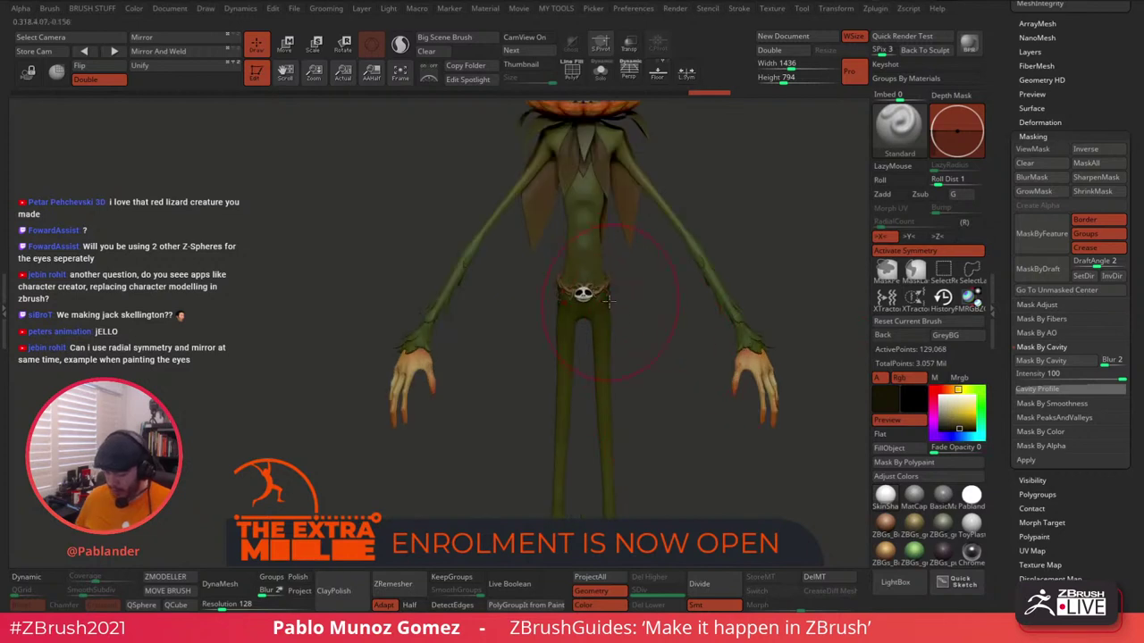
left_click(609, 365, "alt")
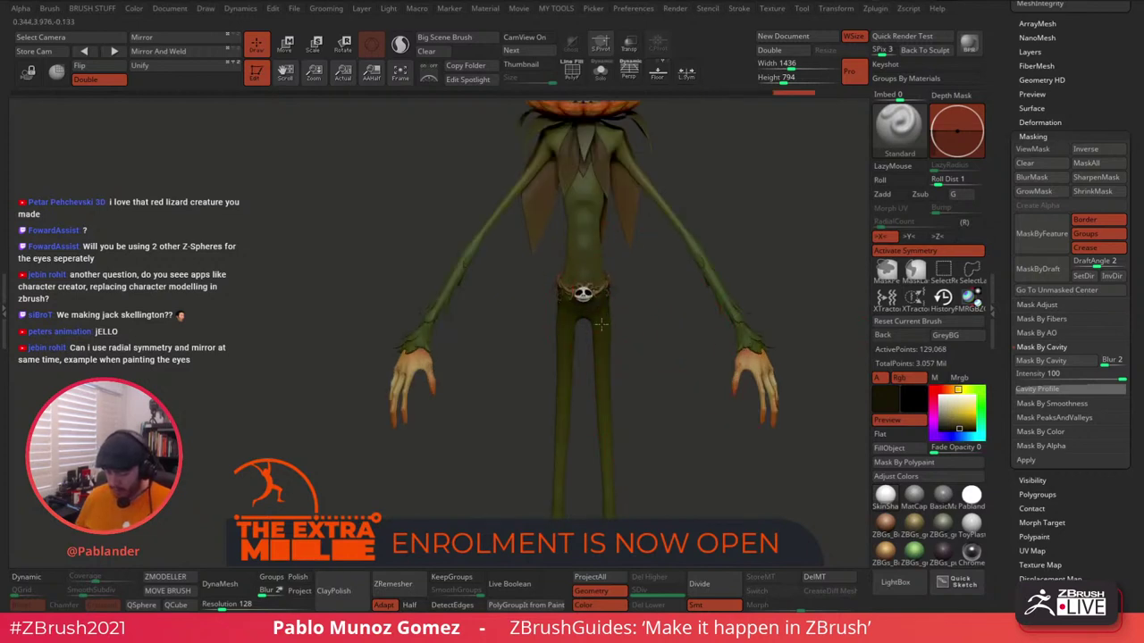
left_click(601, 324)
right_click_drag(659, 424, 631, 319, "ctrl")
left_click_drag(606, 440, 701, 354)
left_click_drag(589, 221, 595, 255)
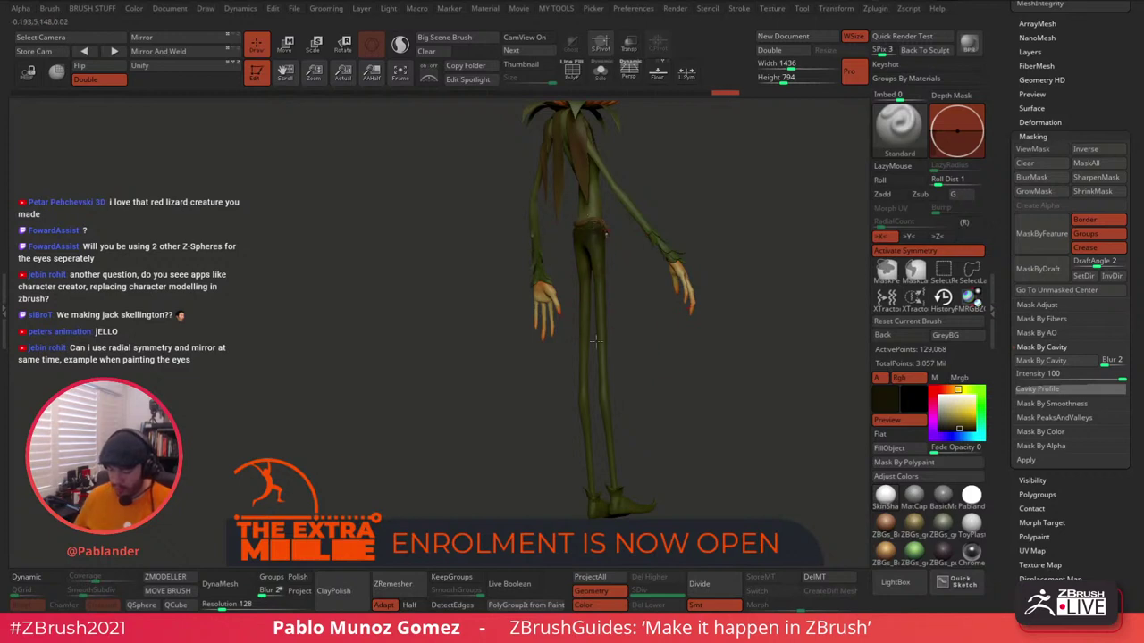
left_click_drag(642, 405, 619, 402, "shift")
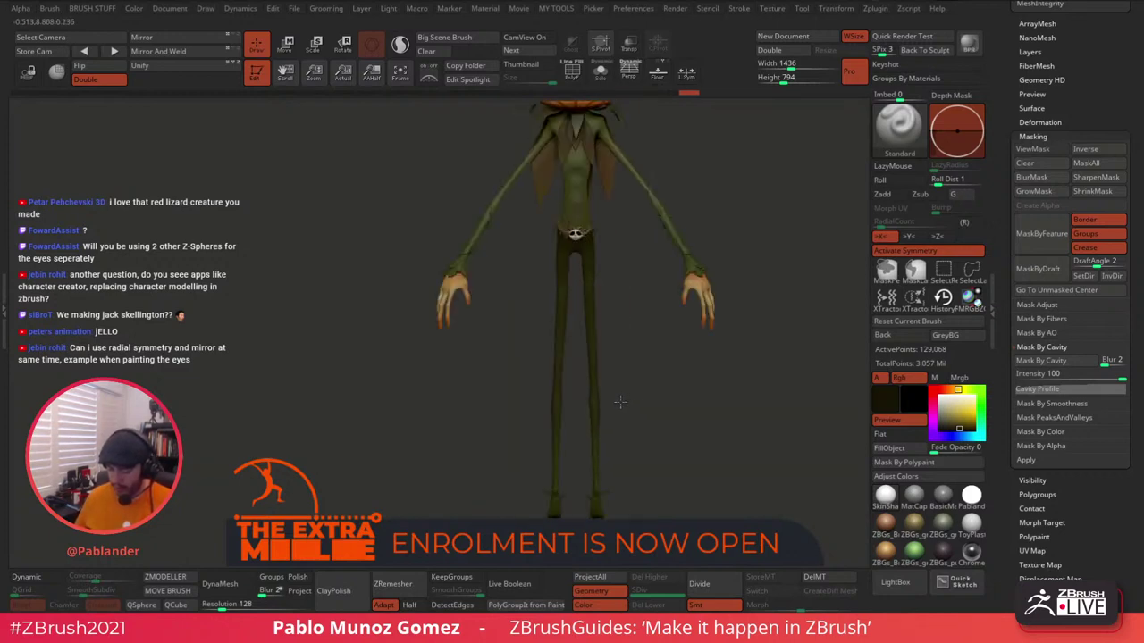
Invert the mask to protect the legs and hide the mask display.
left_click_drag(730, 284, 733, 310)
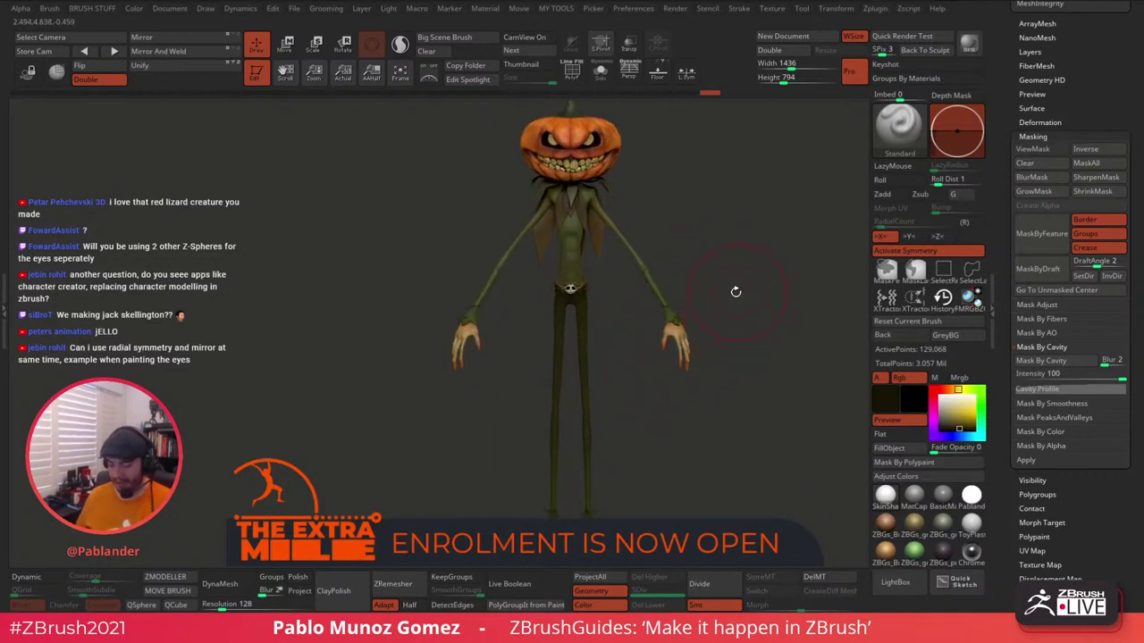
key("ctrl+h")
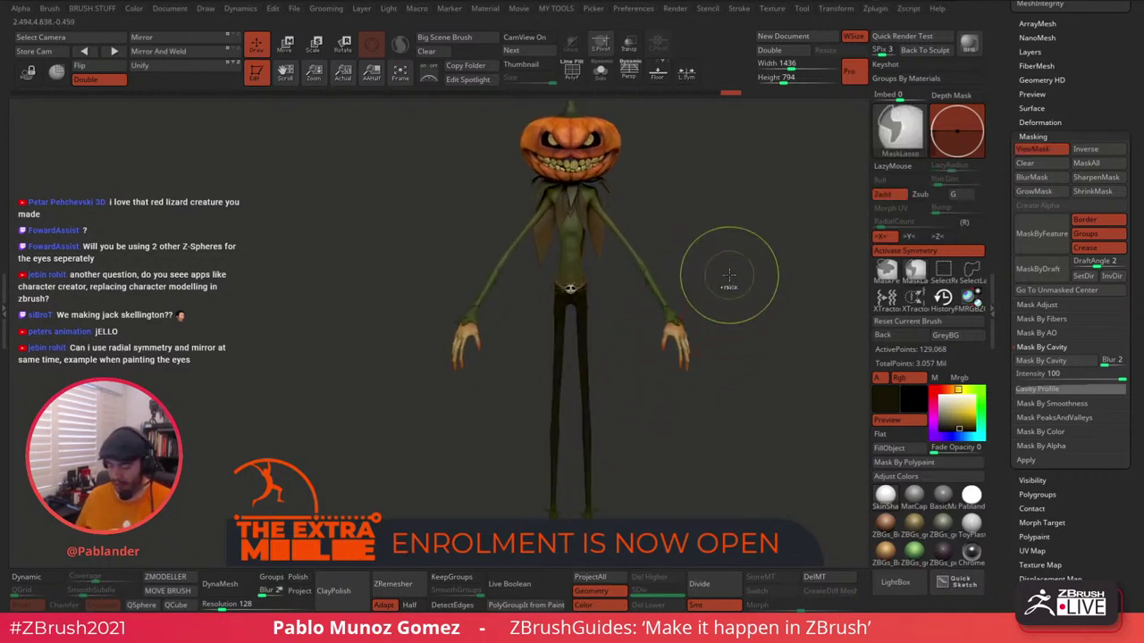
key("ctrl+h")
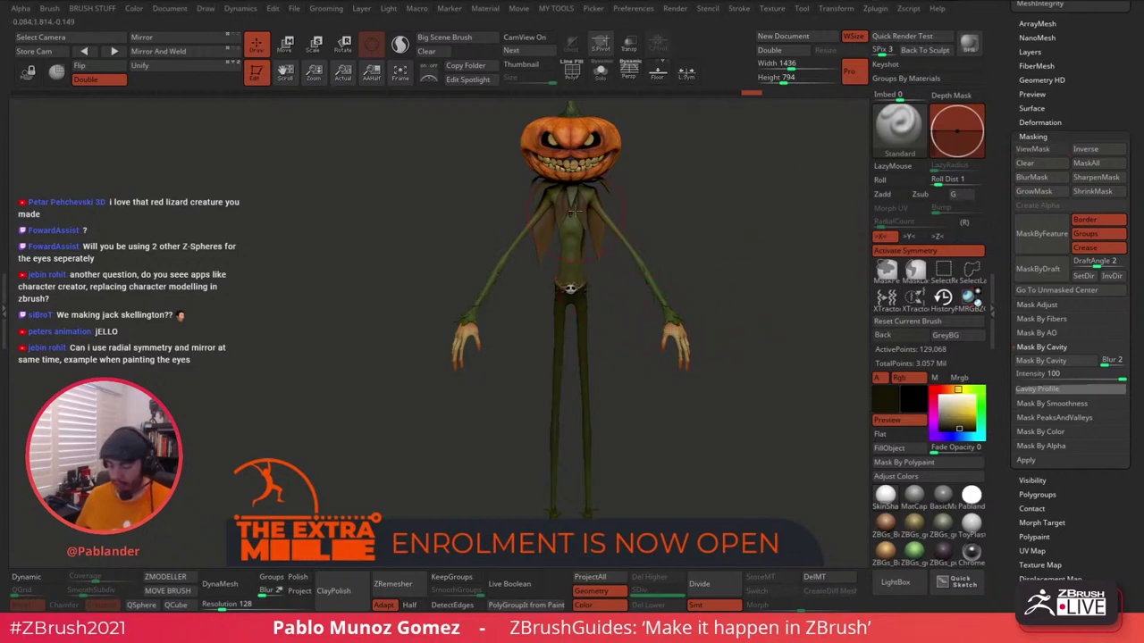
Choose a dark brown and paint shading over the lower torso just above the belt.
left_click_drag(957, 409, 582, 207)
left_click_drag(715, 183, 693, 233, "alt")
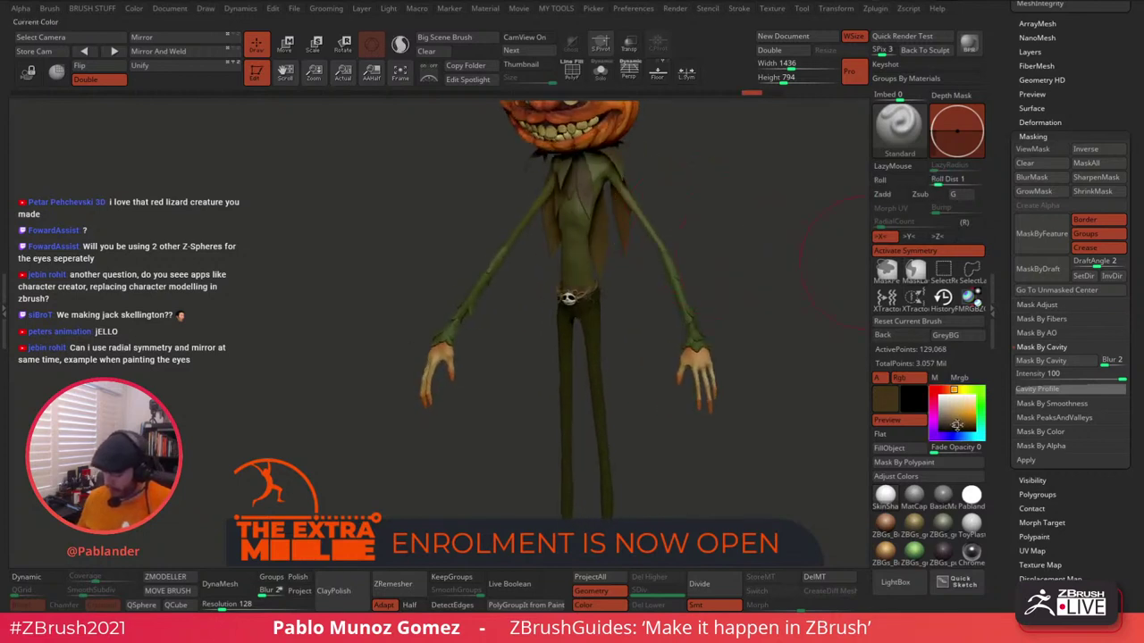
mouse_move(728, 286)
left_mouse_down()
mouse_move(693, 272)
mouse_move(661, 291)
left_mouse_up()
left_click(593, 280)
left_click_drag(573, 238, 579, 261)
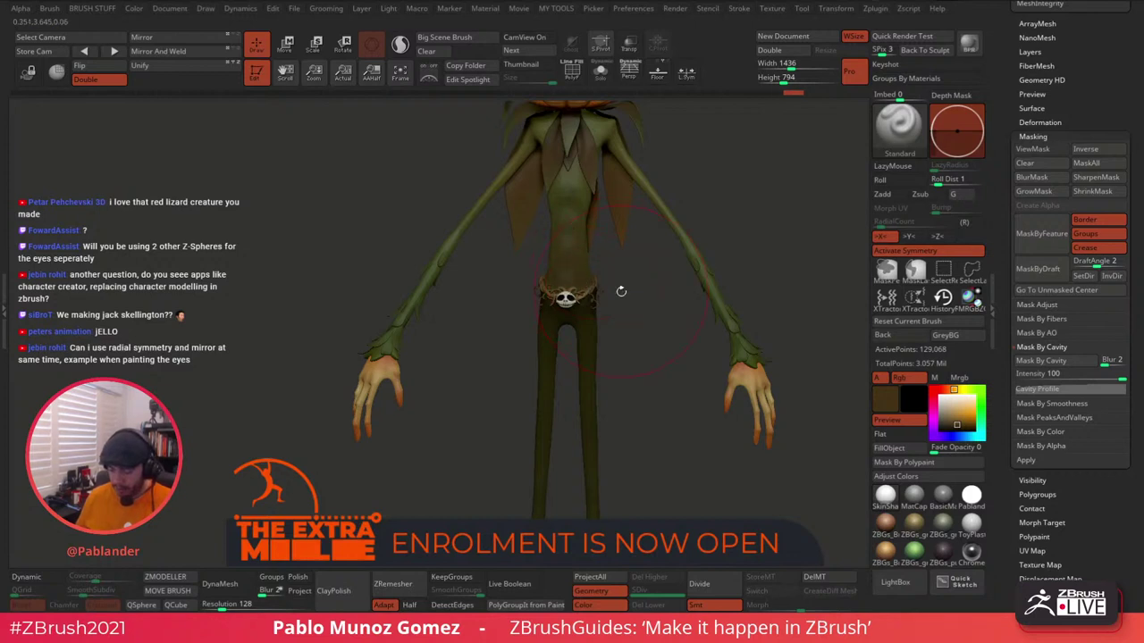
Pick a lighter brown and blend it over the waist and torso, front and back.
left_click_drag(958, 414, 584, 293)
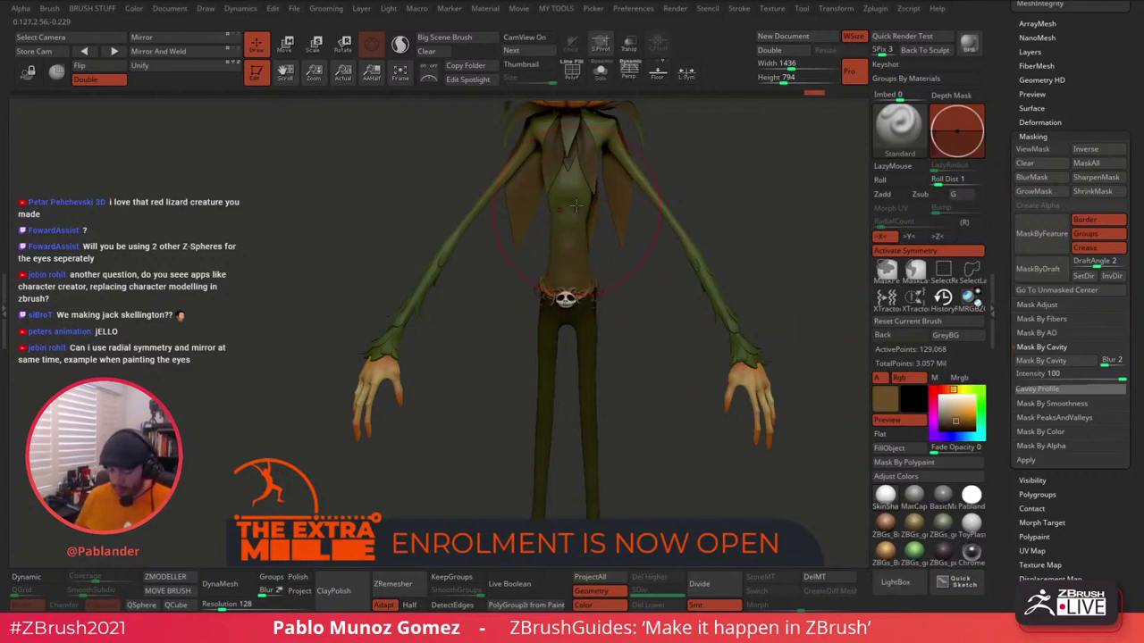
right_click_drag(620, 288, 731, 277)
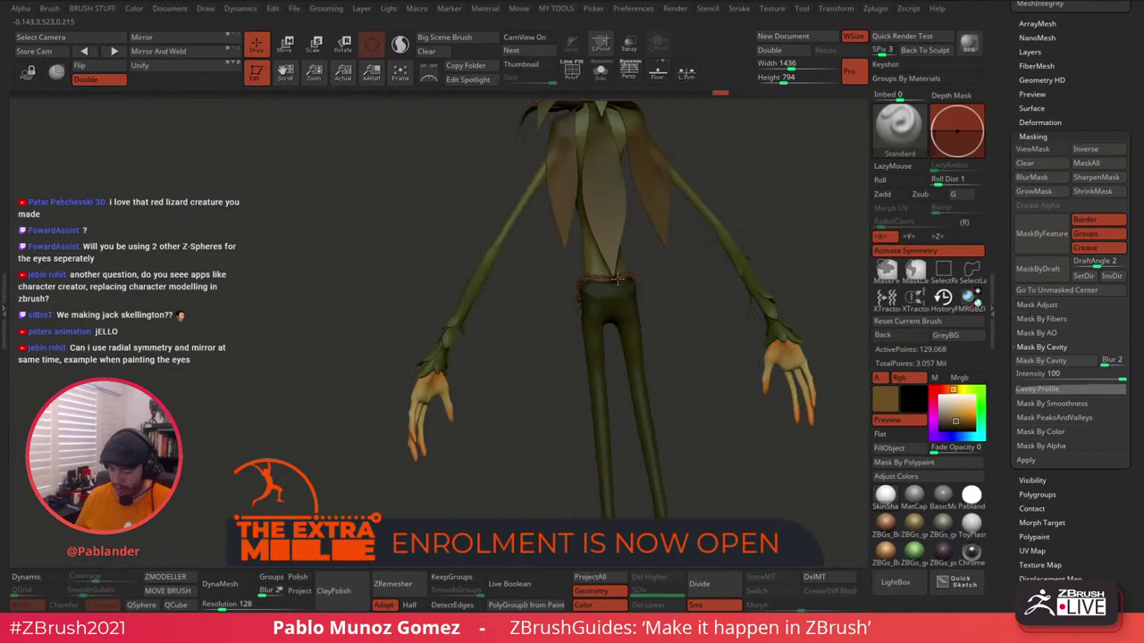
right_click_drag(589, 229, 738, 319)
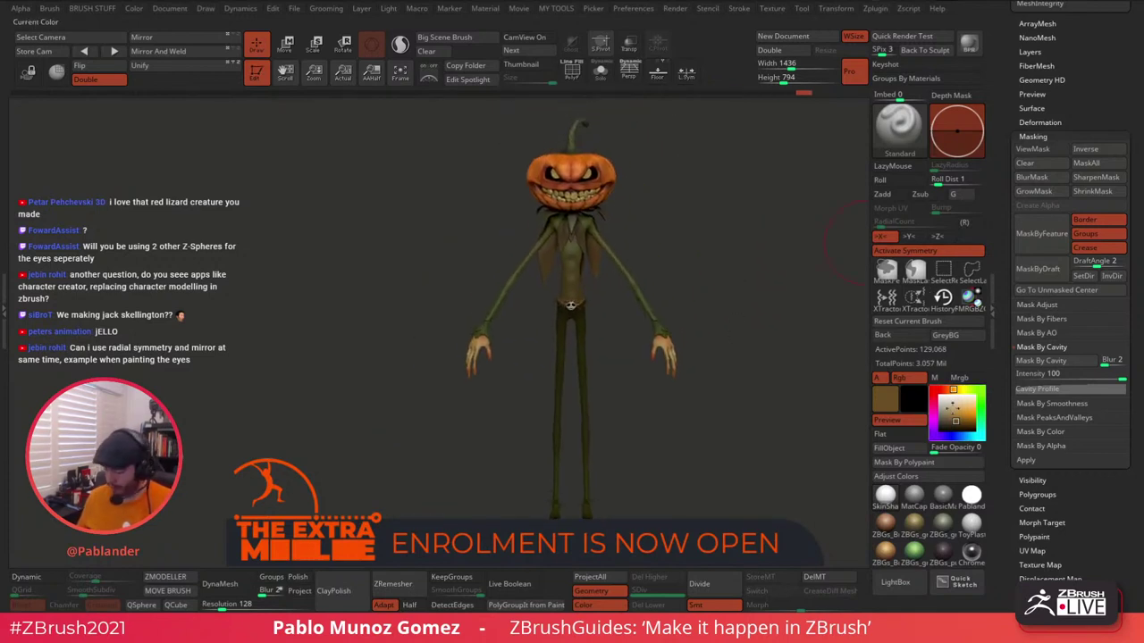
Sample an olive green from the character, invert the mask to free the legs, and hide the mask display.
key("c")
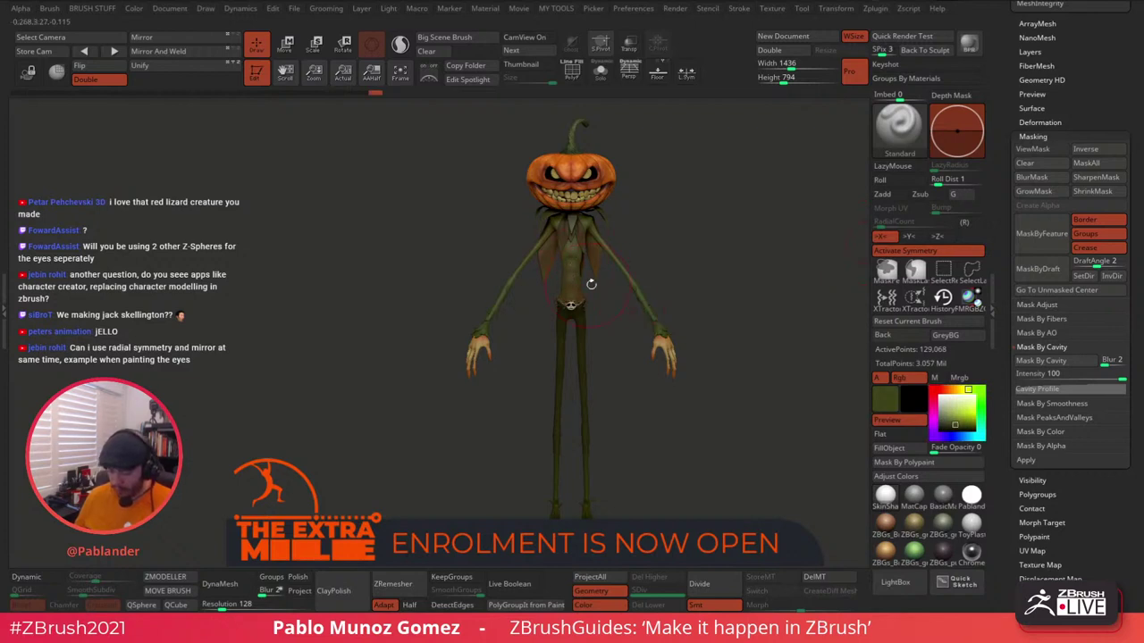
right_click_drag(706, 243, 689, 267, "alt")
left_click(701, 254, "ctrl")
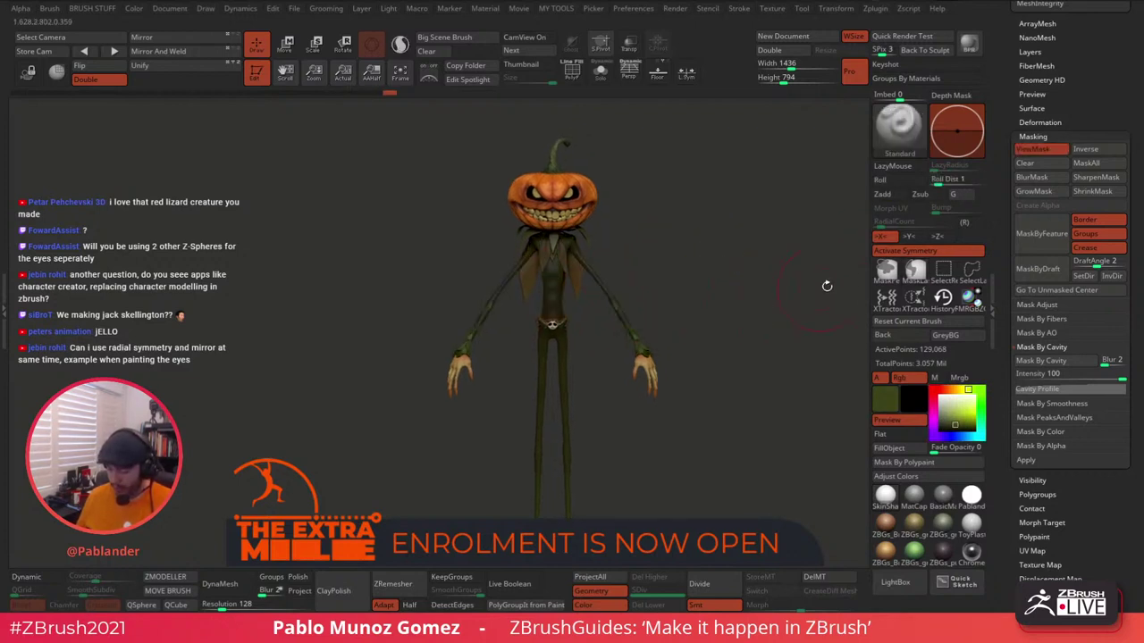
left_click(1035, 151)
right_click_drag(660, 384, 666, 345, "ctrl")
right_click_drag(667, 345, 682, 232, "alt")
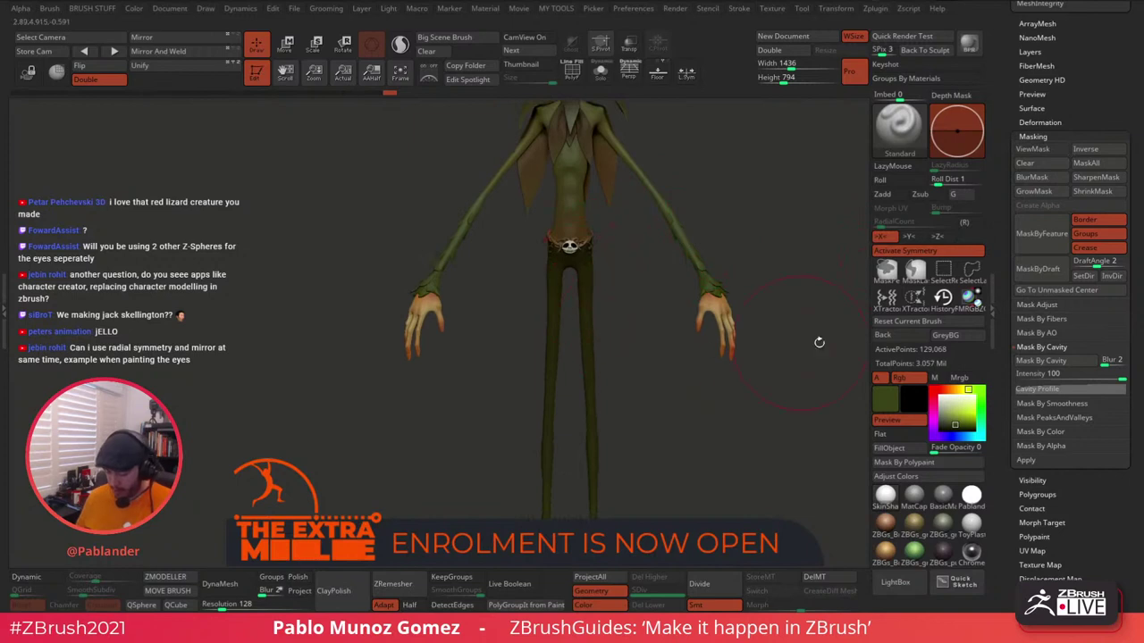
Choose a slightly darker olive green and paint the hips and upper legs below the belt, front, side and back.
left_click_drag(956, 403, 713, 288)
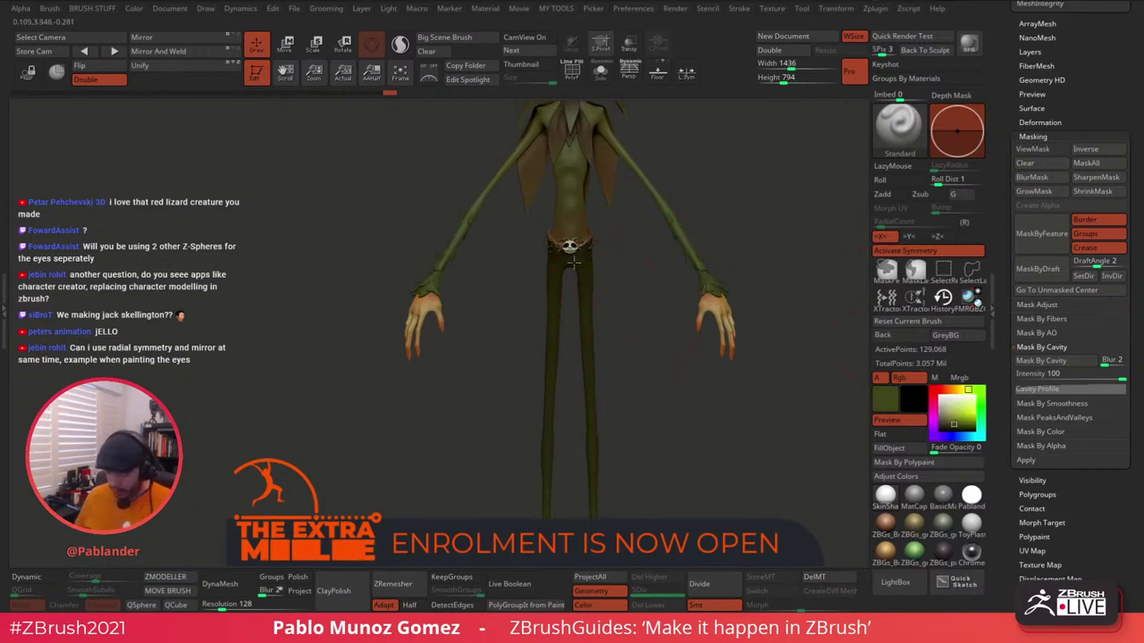
right_click_drag(589, 287, 589, 254)
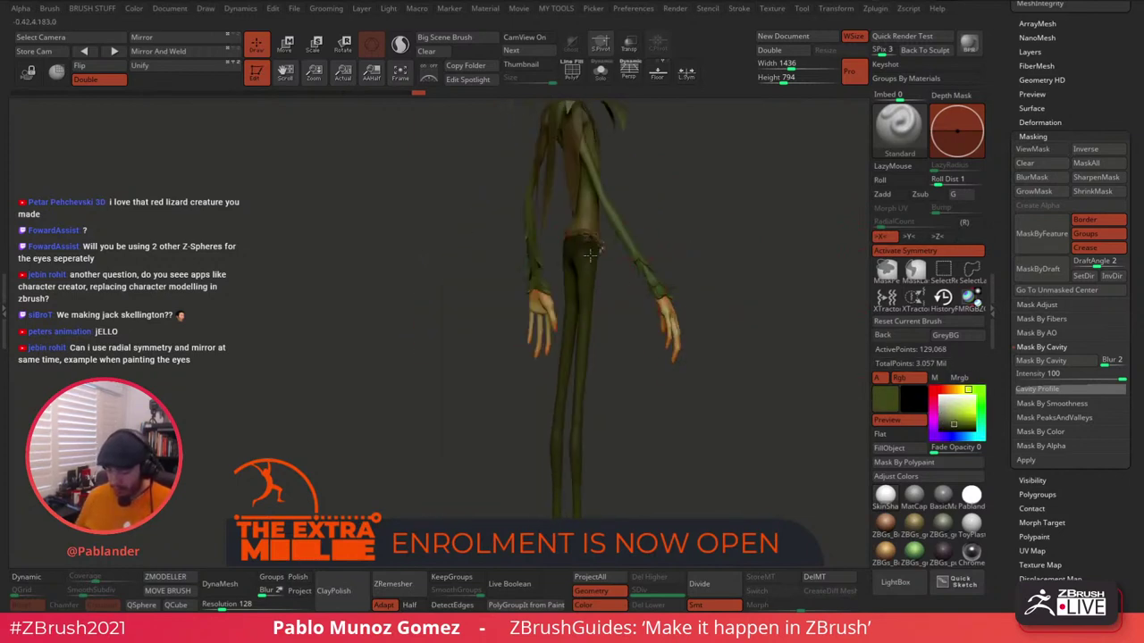
left_click_drag(573, 243, 583, 268)
right_click_drag(613, 301, 608, 260)
left_click_drag(597, 246, 584, 284)
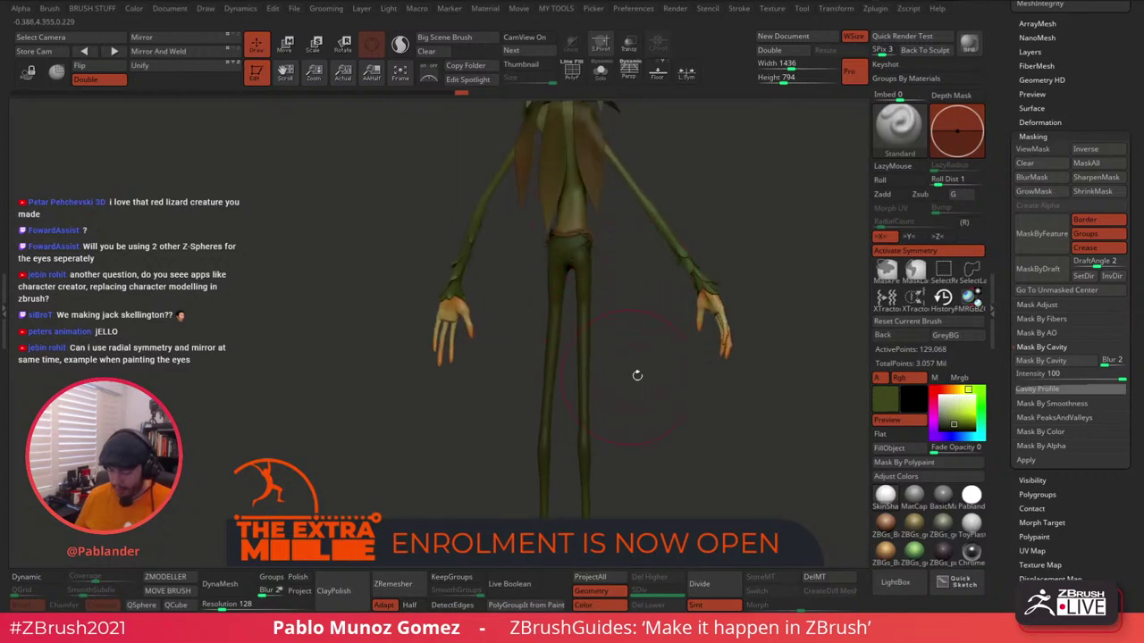
right_click_drag(636, 375, 633, 295)
left_click_drag(597, 246, 594, 268)
right_click_drag(656, 319, 652, 313)
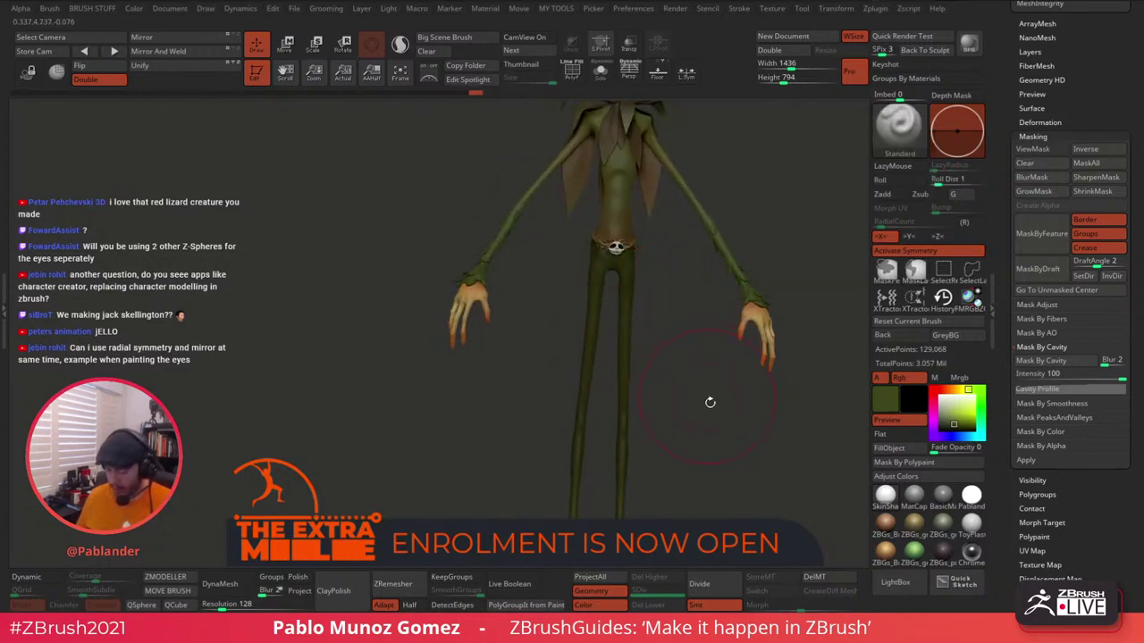
Examine the colours around the waistline, isolating the body to compare it with the full character.
mouse_move(721, 446)
right_mouse_down("ctrl")
mouse_move(684, 396)
mouse_move(717, 378)
mouse_move(720, 349)
right_mouse_up("ctrl")
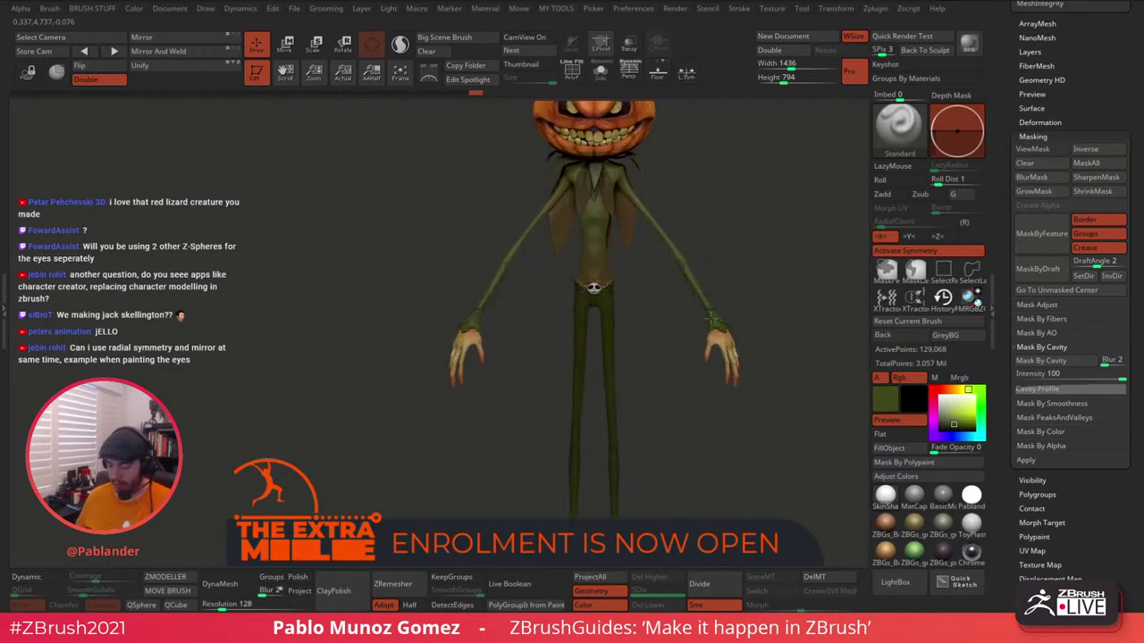
key("space")
left_click_drag(753, 240, 741, 240)
mouse_move(756, 210)
right_mouse_down("alt")
mouse_move(718, 291)
mouse_move(690, 288)
right_mouse_up("alt")
mouse_move(585, 357)
right_mouse_down()
mouse_move(641, 316)
mouse_move(679, 322)
mouse_move(643, 326)
mouse_move(667, 327)
mouse_move(651, 361)
mouse_move(699, 276)
mouse_move(581, 340)
mouse_move(601, 349)
right_mouse_up()
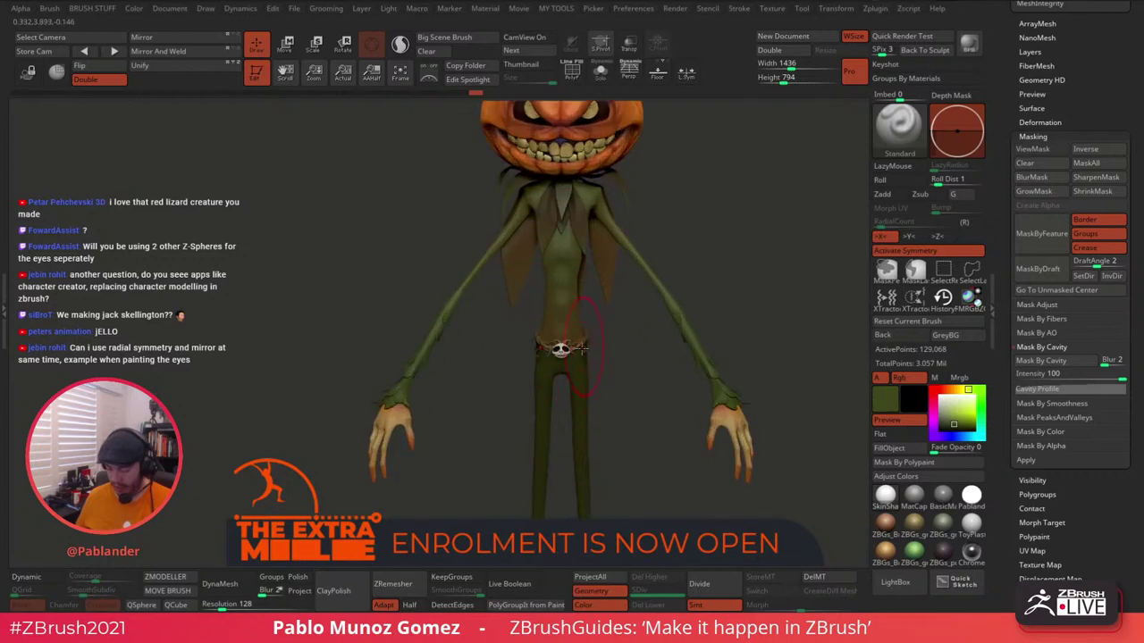
right_click_drag(733, 279, 699, 278, "ctrl")
mouse_move(585, 366)
right_mouse_down("ctrl")
mouse_move(595, 386)
mouse_move(604, 362)
right_mouse_up("ctrl")
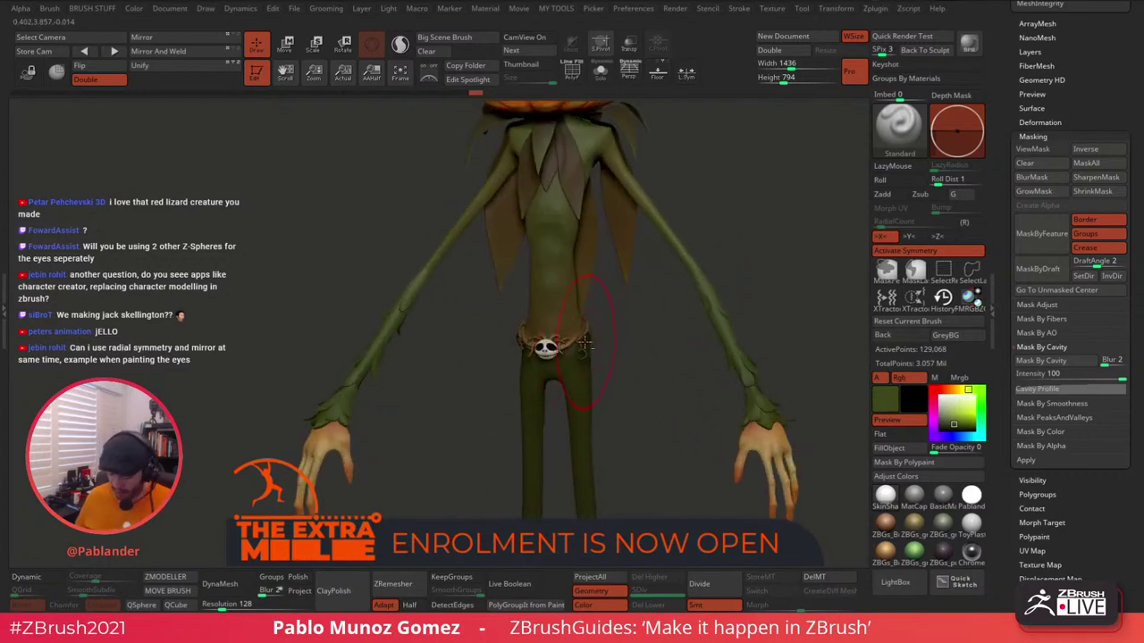
left_click(600, 71)
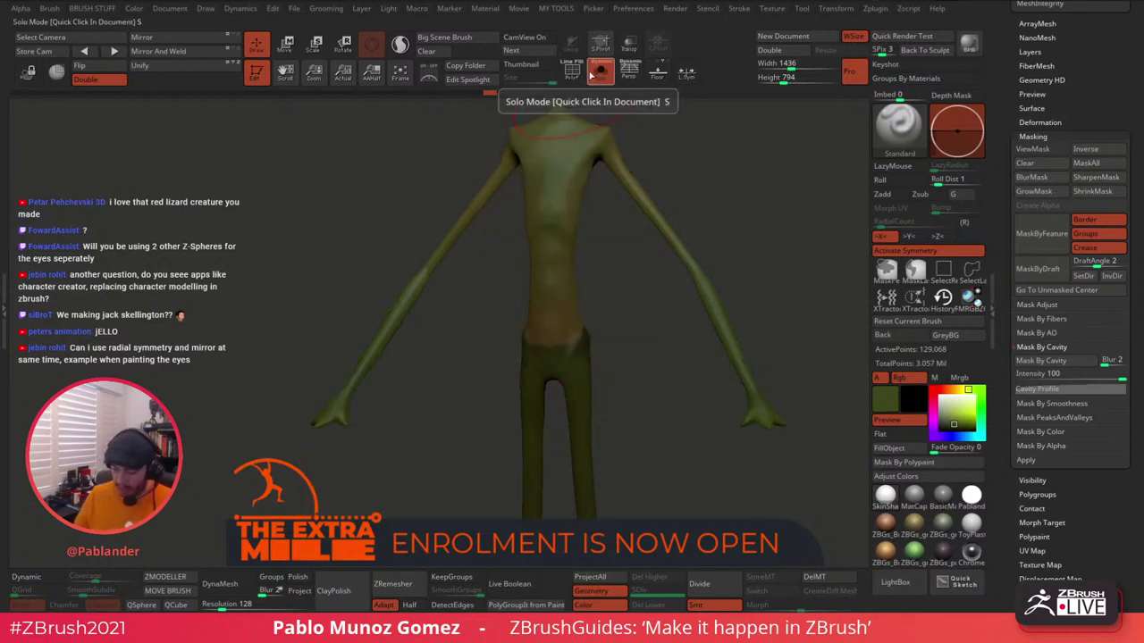
left_click(600, 72)
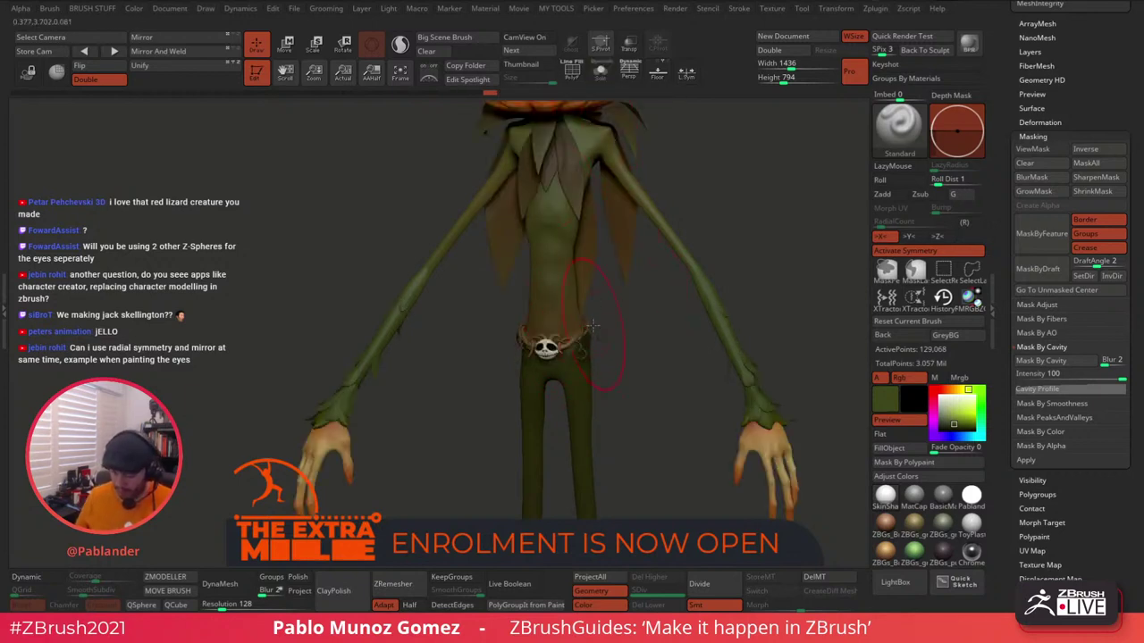
left_click(601, 71)
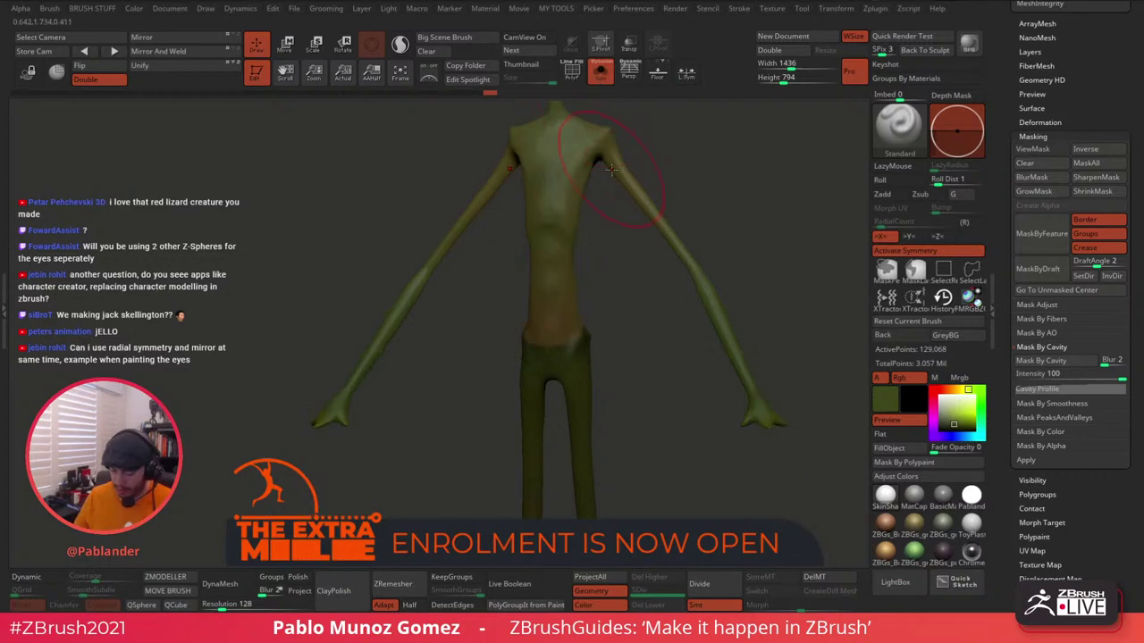
key("alt+s")
Select the vine belt subtool and isolate it briefly to check the selection.
left_click_drag(624, 286, 627, 349)
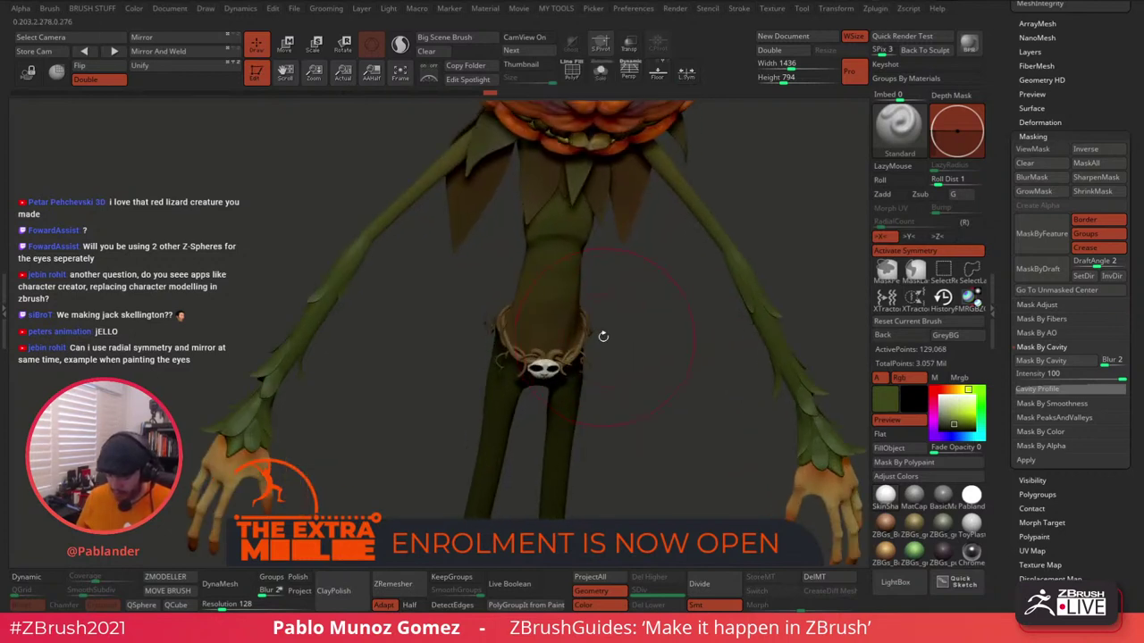
left_click(580, 357, "alt")
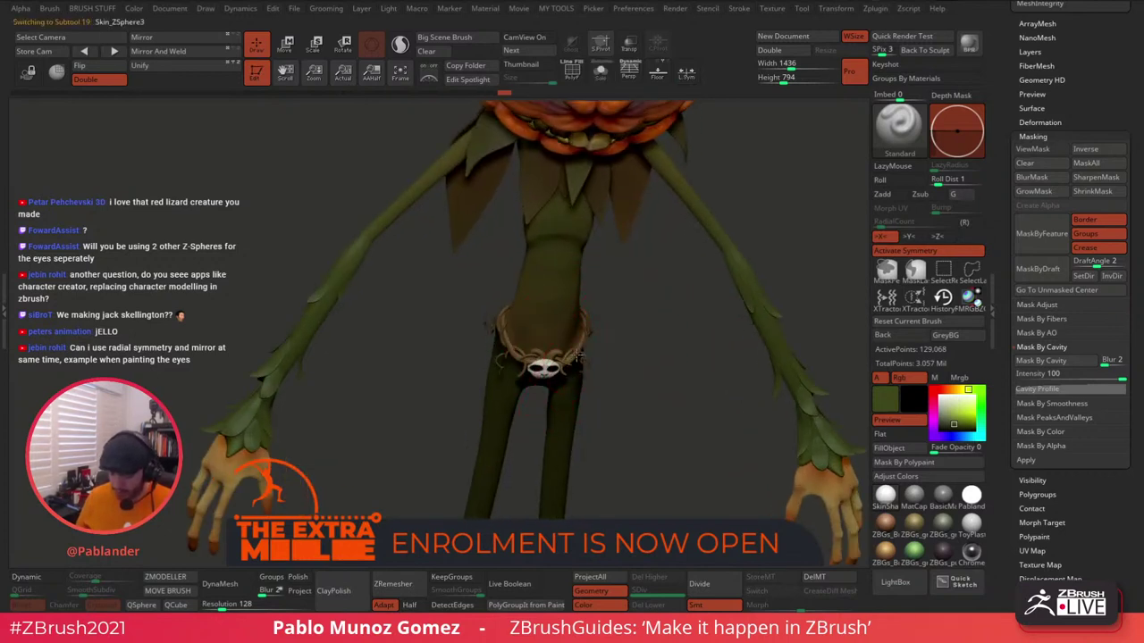
right_click(628, 321)
left_click_drag(629, 321, 629, 290)
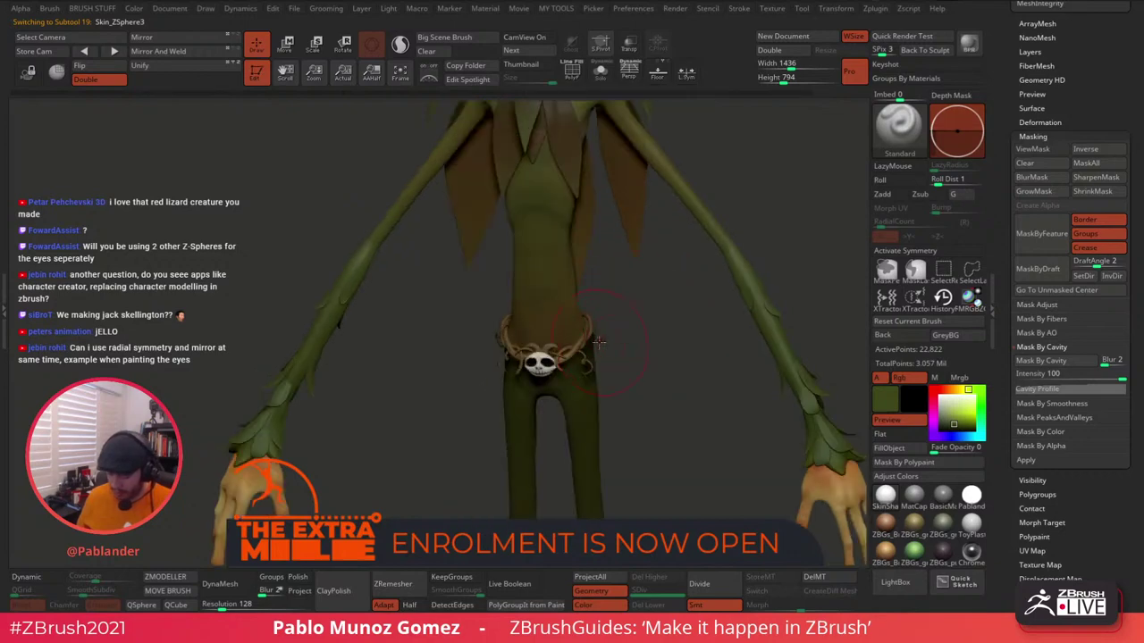
left_click(600, 71)
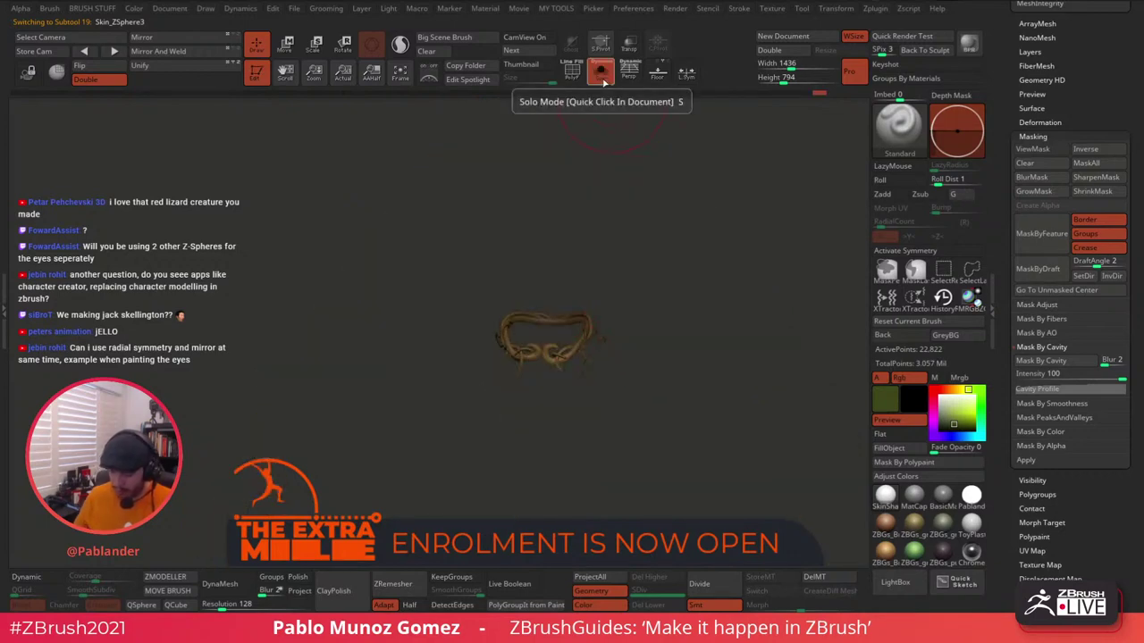
right_click(642, 327)
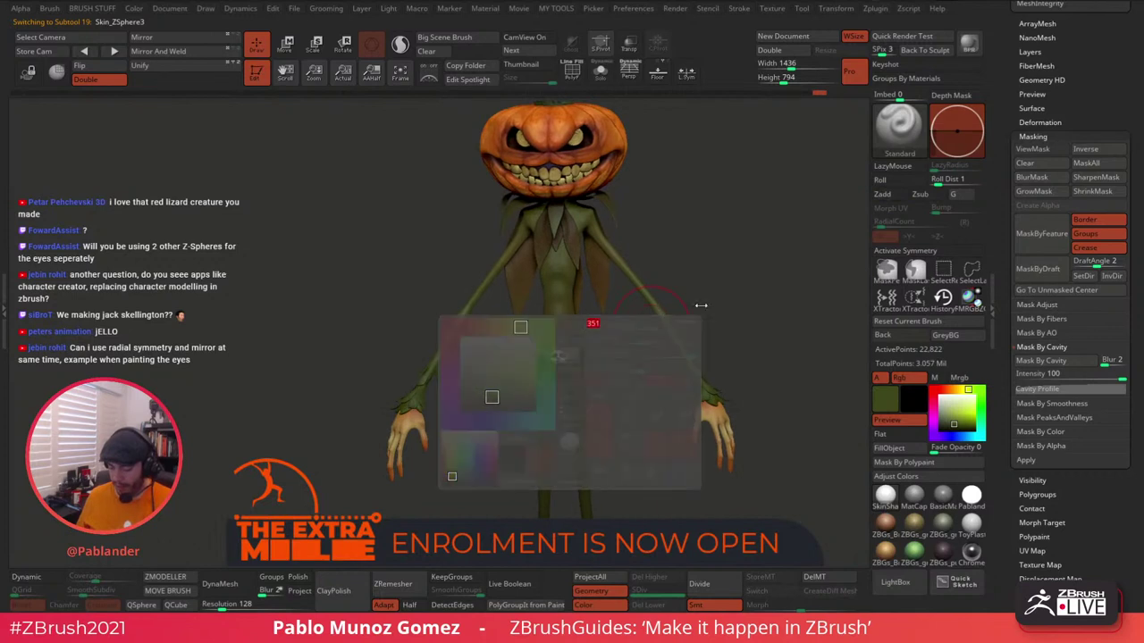
mouse_move(700, 307)
right_mouse_down("ctrl")
mouse_move(705, 250)
mouse_move(730, 336)
mouse_move(725, 309)
right_mouse_up("ctrl")
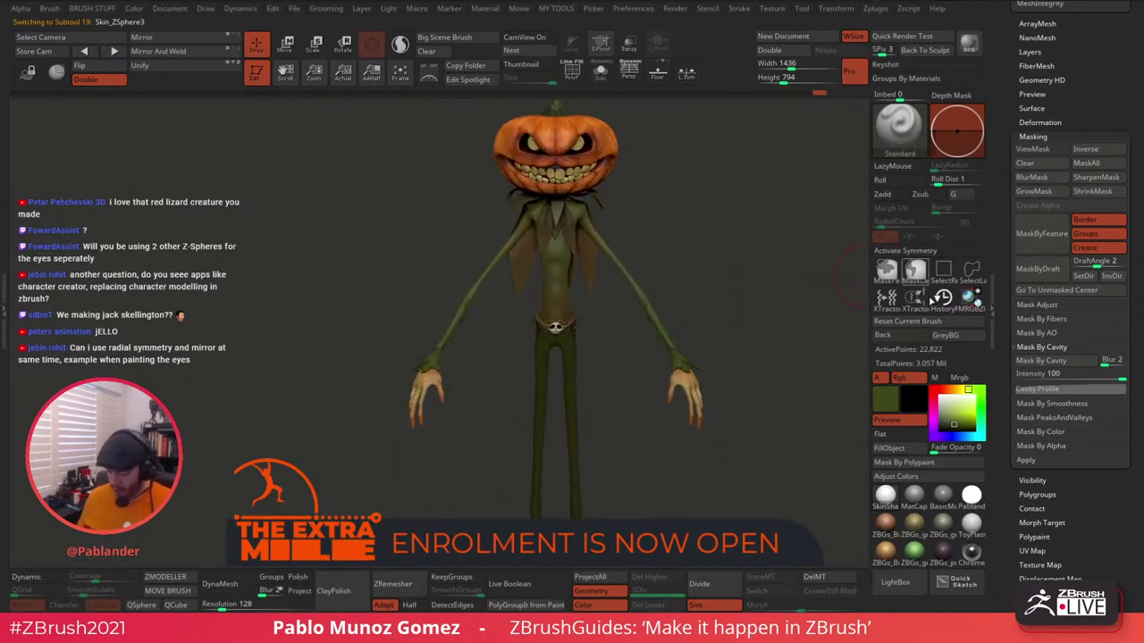
Choose a dark brown and paint the whole vine belt, front and back.
left_click(946, 428)
left_click(957, 391)
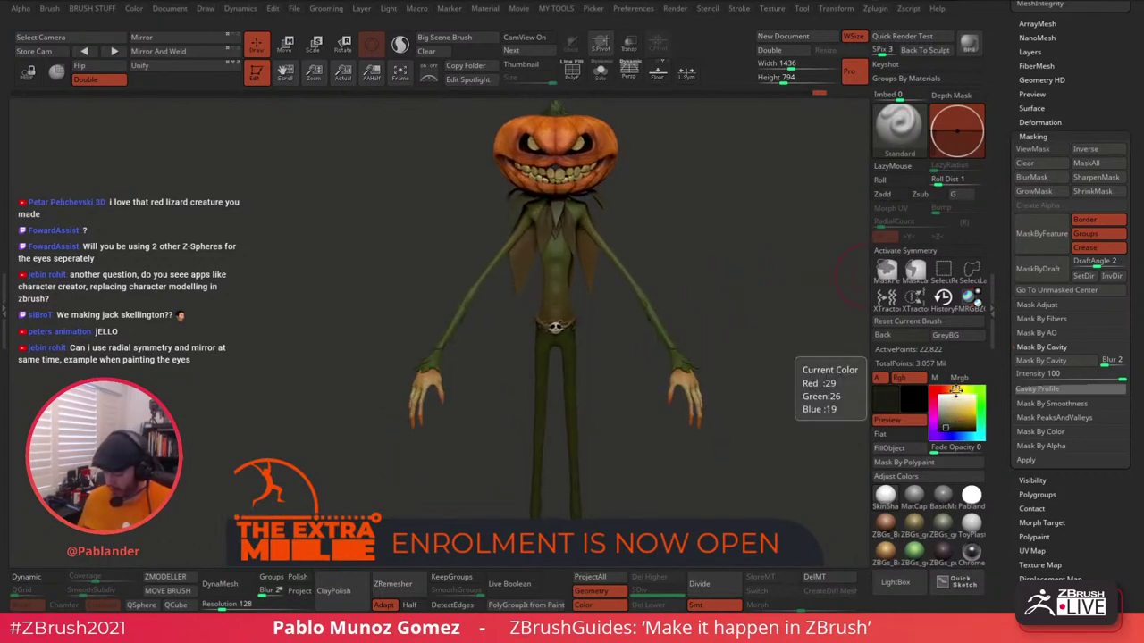
left_click(953, 390)
left_click(948, 426)
key("space")
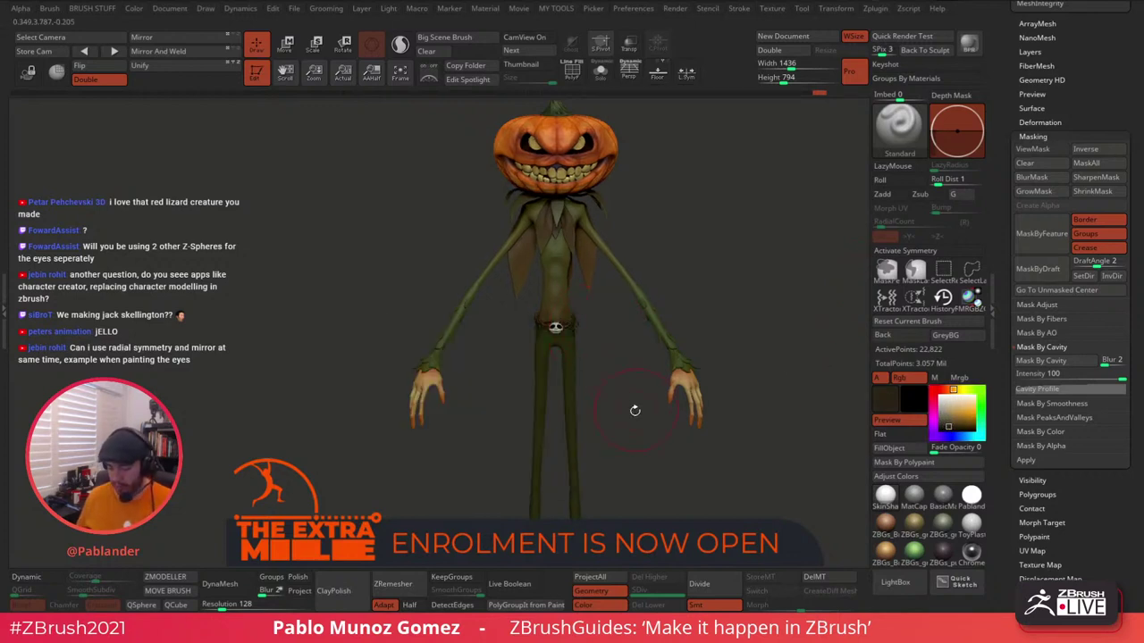
right_click_drag(695, 303, 615, 401, "ctrl")
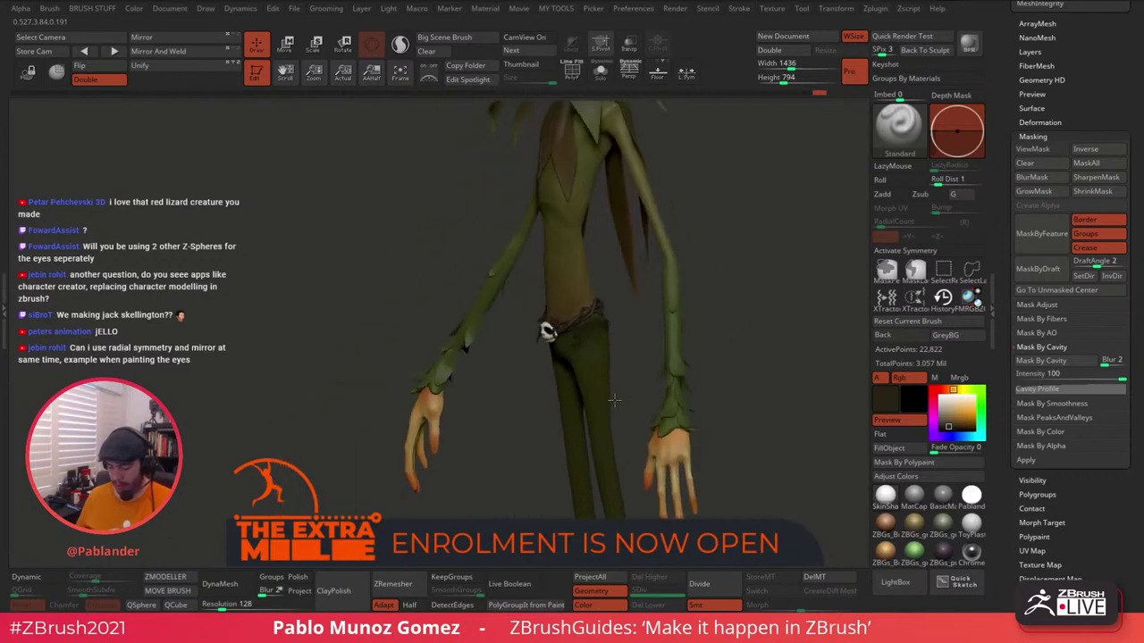
left_click_drag(614, 399, 585, 315)
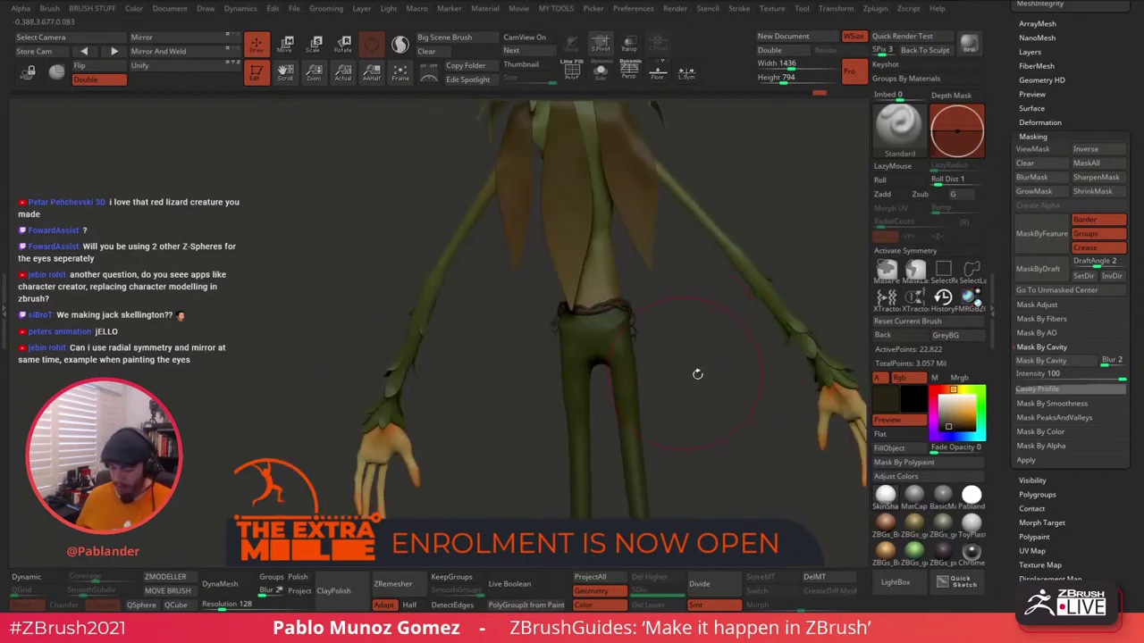
left_click_drag(697, 374, 681, 329)
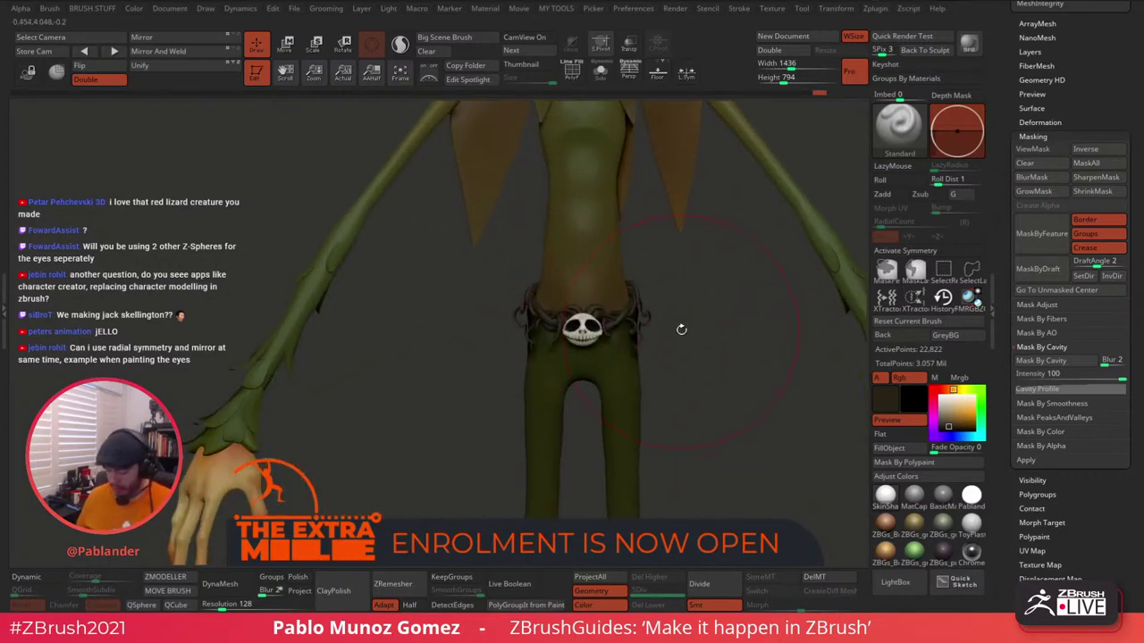
Choose a lighter brown and paint it over the belt's vines.
key("space")
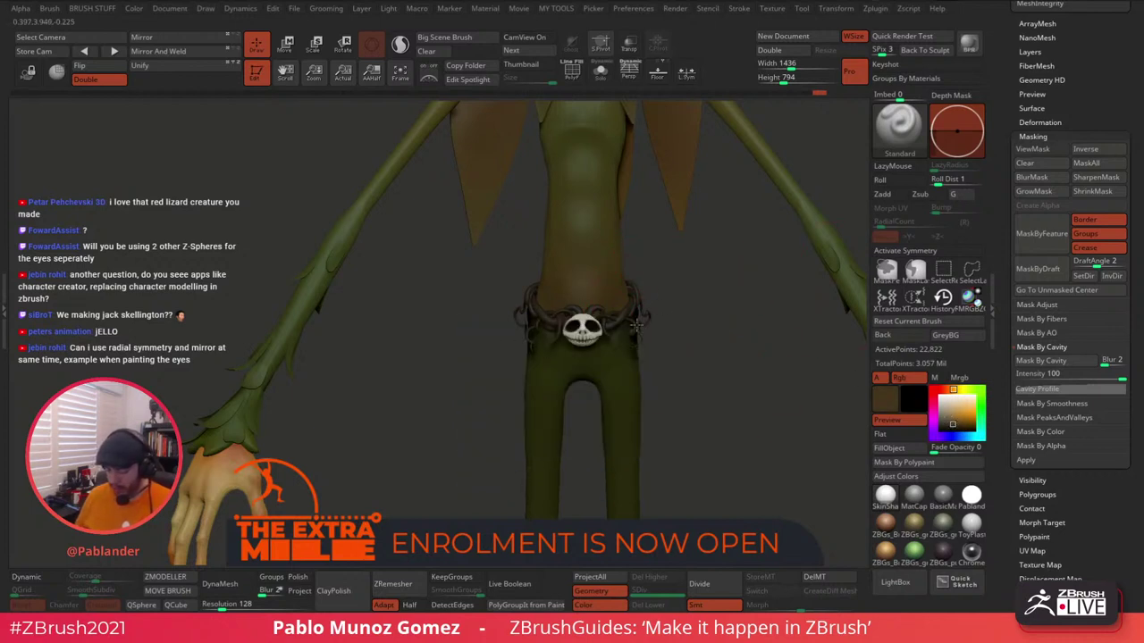
key("space")
left_click_drag(748, 295, 705, 301, "alt")
Switch to an olive green and paint the curling tendril tips on both sides of the vine belt.
left_click_drag(945, 401, 833, 340)
left_click_drag(683, 331, 644, 370, "alt")
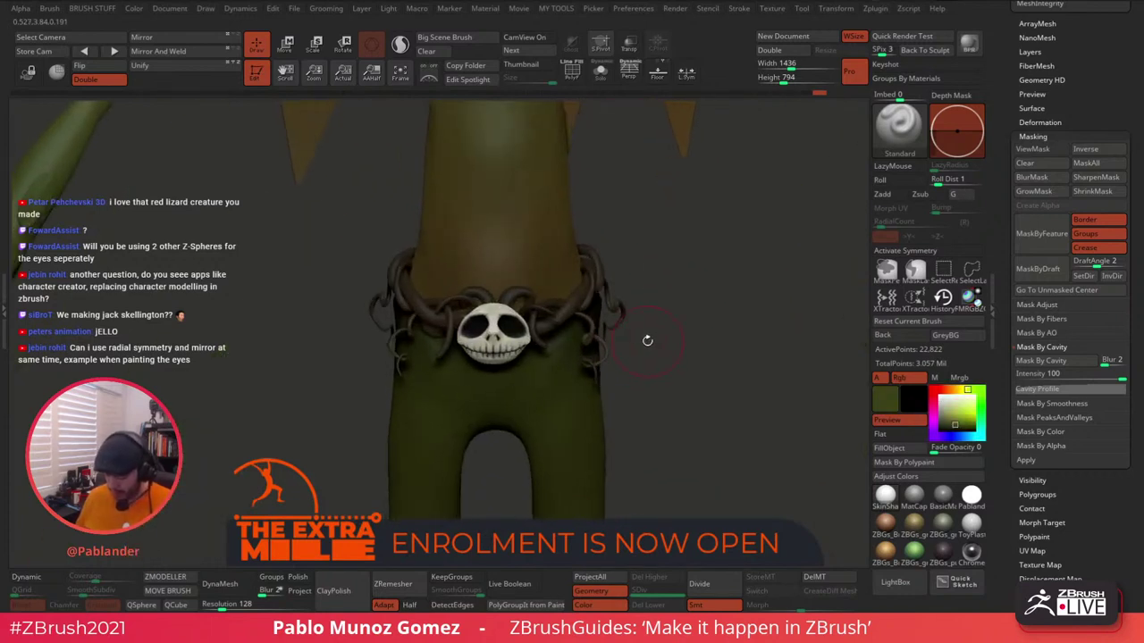
right_click(595, 375)
right_click_drag(581, 368, 618, 367)
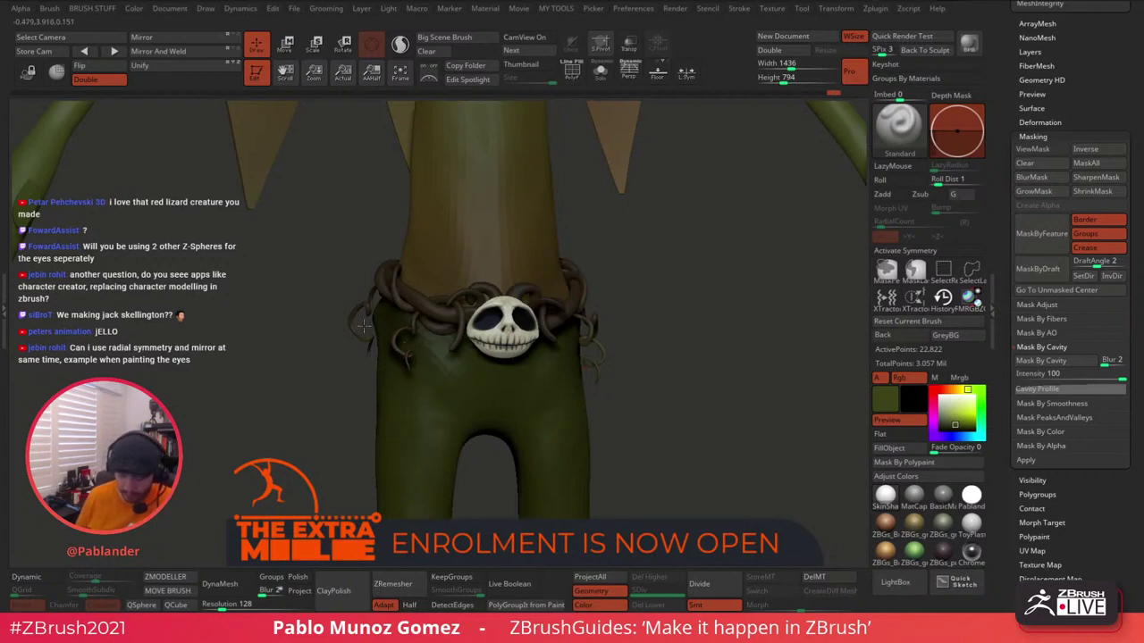
right_click_drag(652, 322, 616, 329)
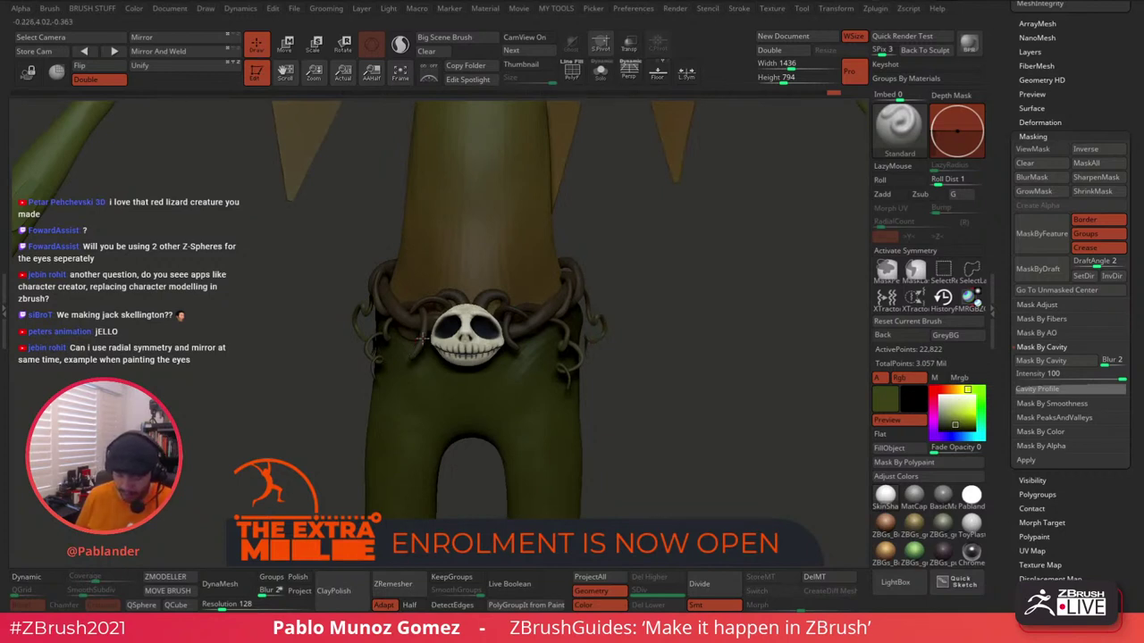
left_click_drag(616, 279, 656, 307)
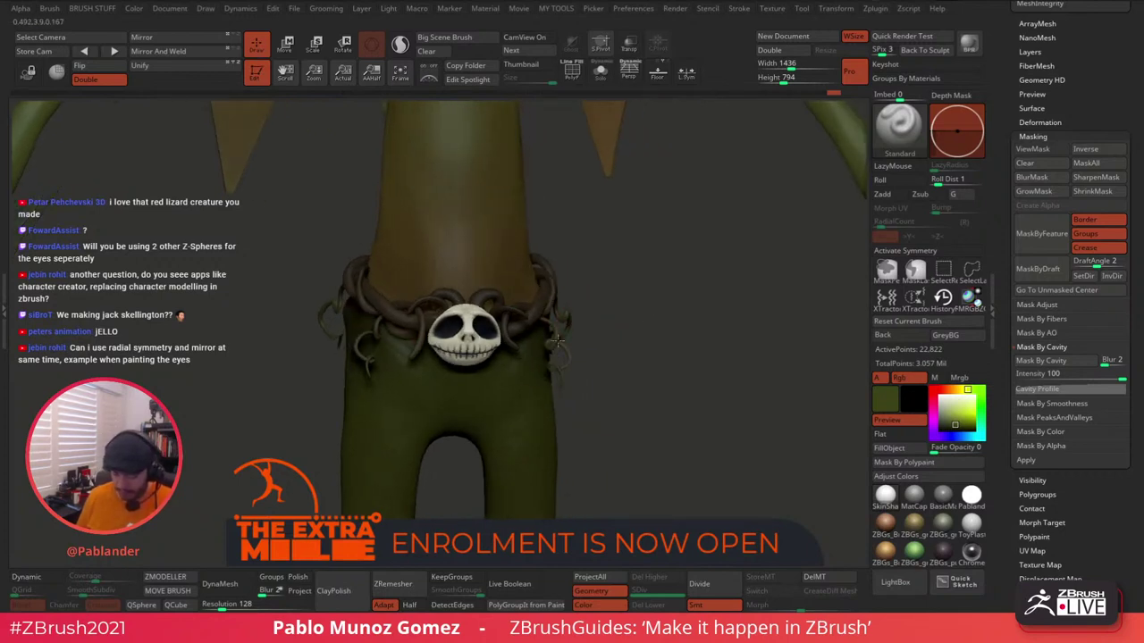
left_click_drag(712, 409, 595, 291, "alt")
mouse_move(669, 350)
left_mouse_down()
mouse_move(635, 307)
mouse_move(661, 327)
mouse_move(599, 293)
mouse_move(713, 310)
mouse_move(715, 298)
mouse_move(707, 319)
mouse_move(763, 316)
mouse_move(659, 337)
left_mouse_up()
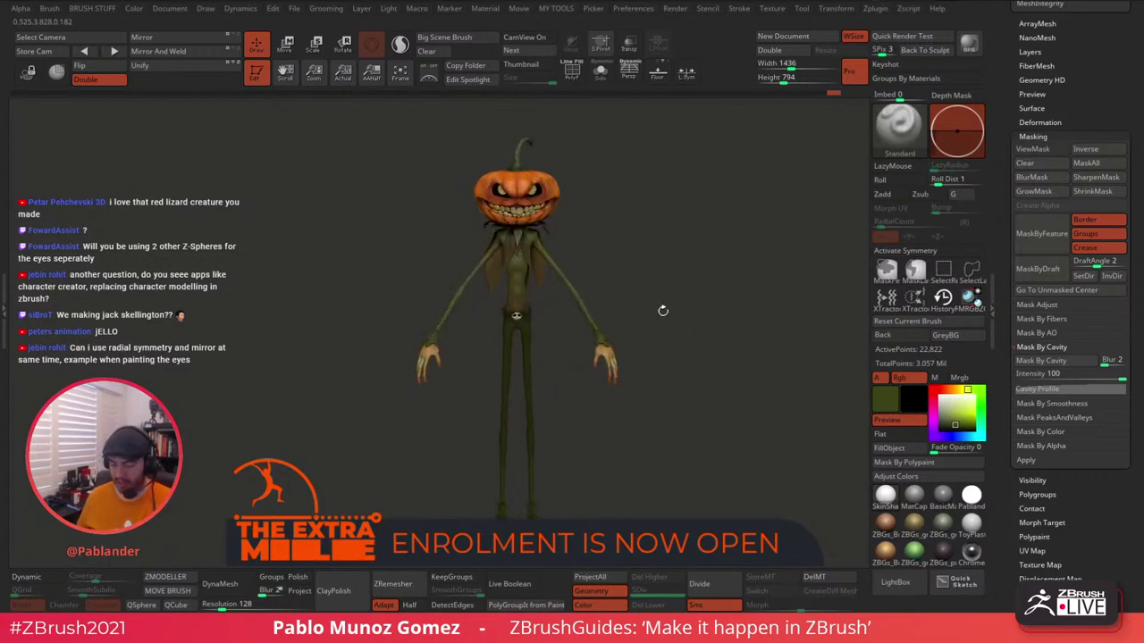
Examine the painted vine belt up close and check the colours across the whole character.
scroll(529, 323, "up", 5)
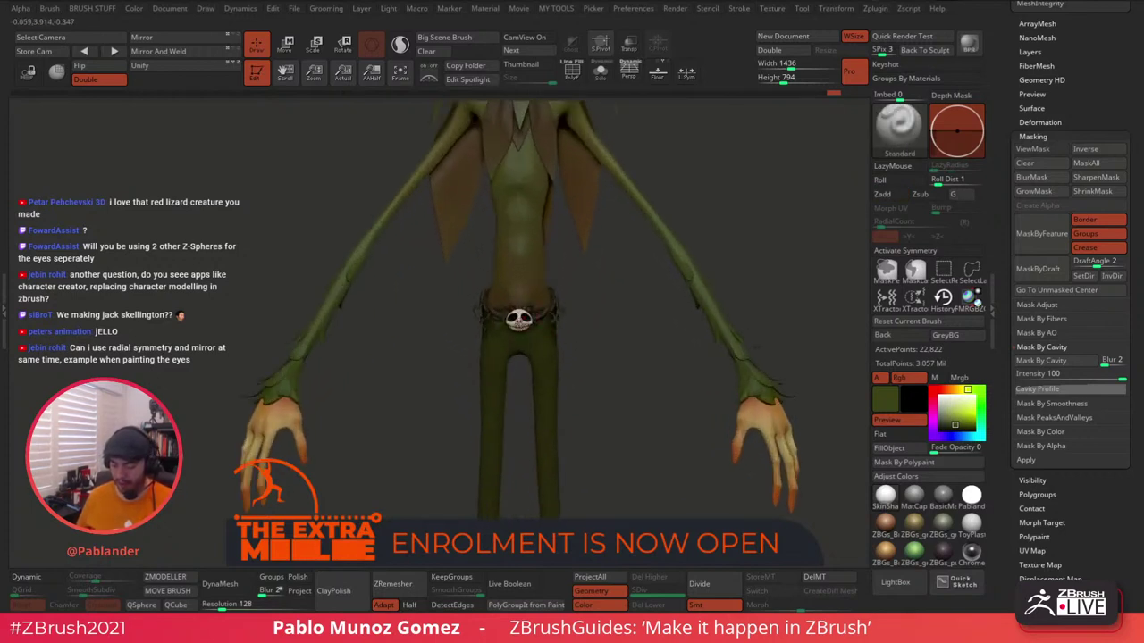
scroll(527, 338, "up", 3)
scroll(528, 342, "up", 2)
scroll(566, 359, "down", 8)
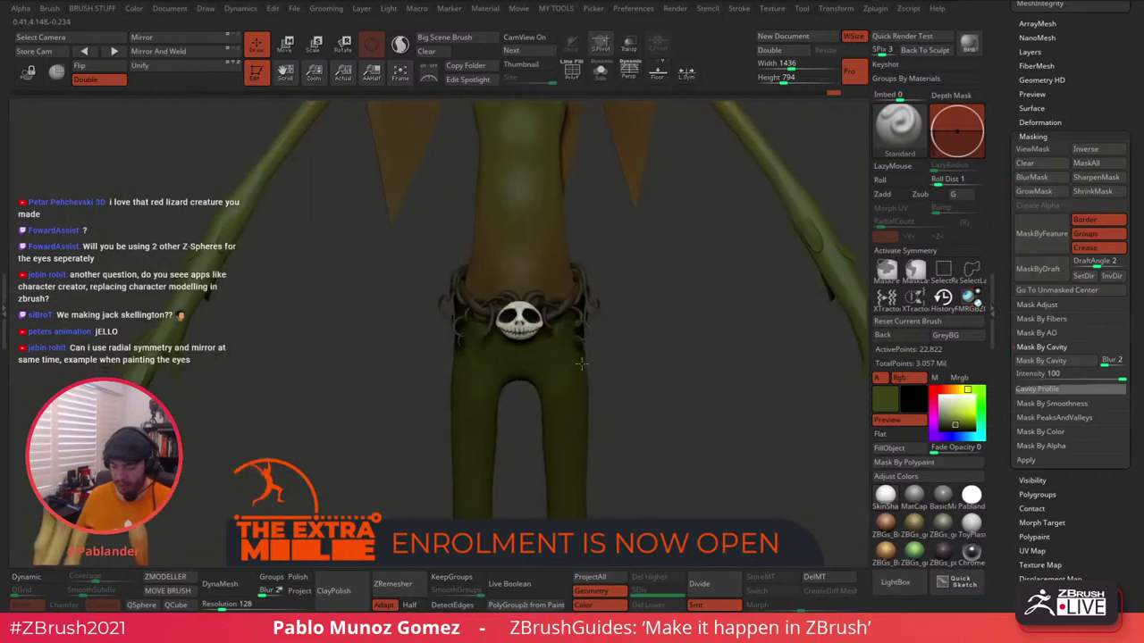
left_click_drag(634, 381, 611, 343, "alt")
mouse_move(715, 284)
left_mouse_down()
mouse_move(641, 294)
mouse_move(709, 289)
left_mouse_up()
scroll(683, 285, "up", 3)
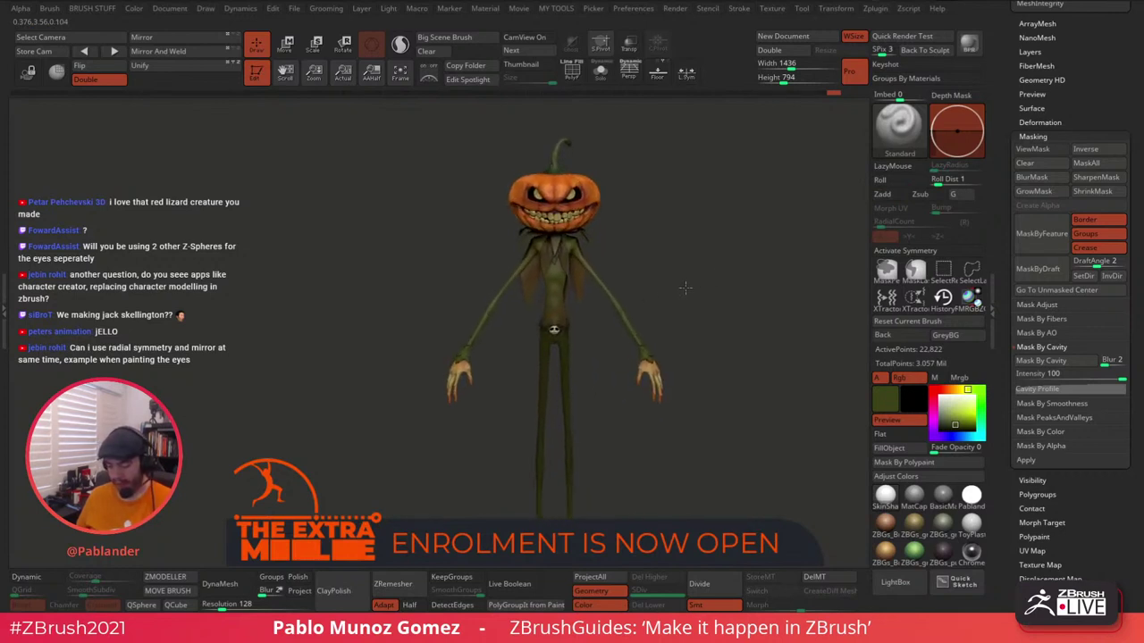
scroll(670, 257, "down", 3)
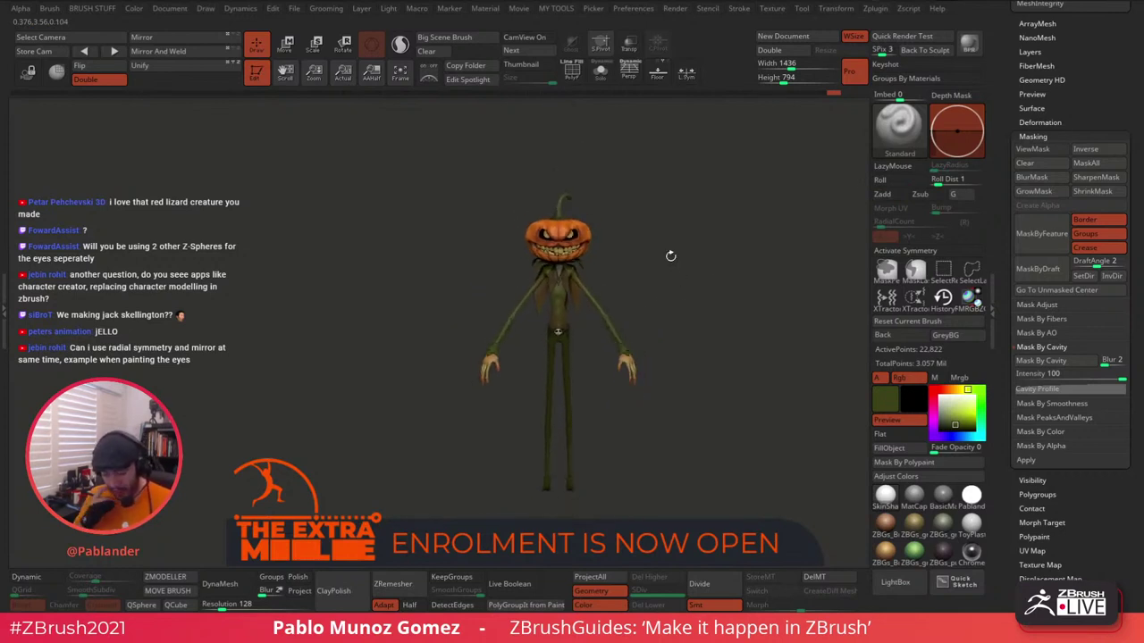
Select the pumpkin head and inspect it from several angles.
left_click(570, 226, "alt")
left_click_drag(607, 245, 616, 367, "alt")
left_click_drag(640, 264, 649, 305, "alt")
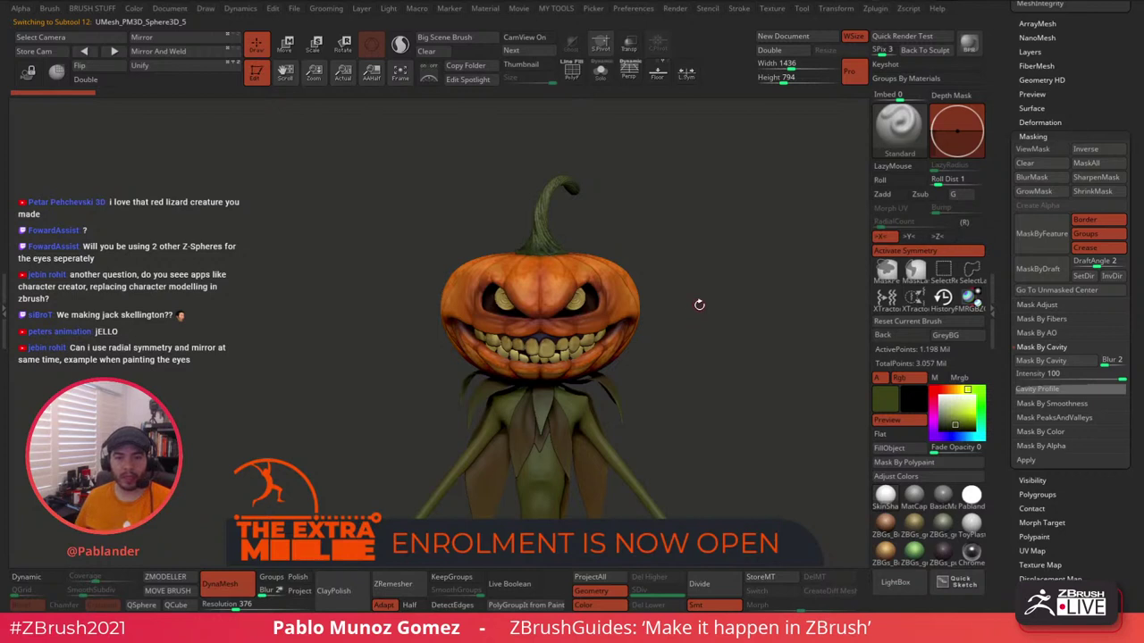
left_click_drag(697, 305, 689, 312)
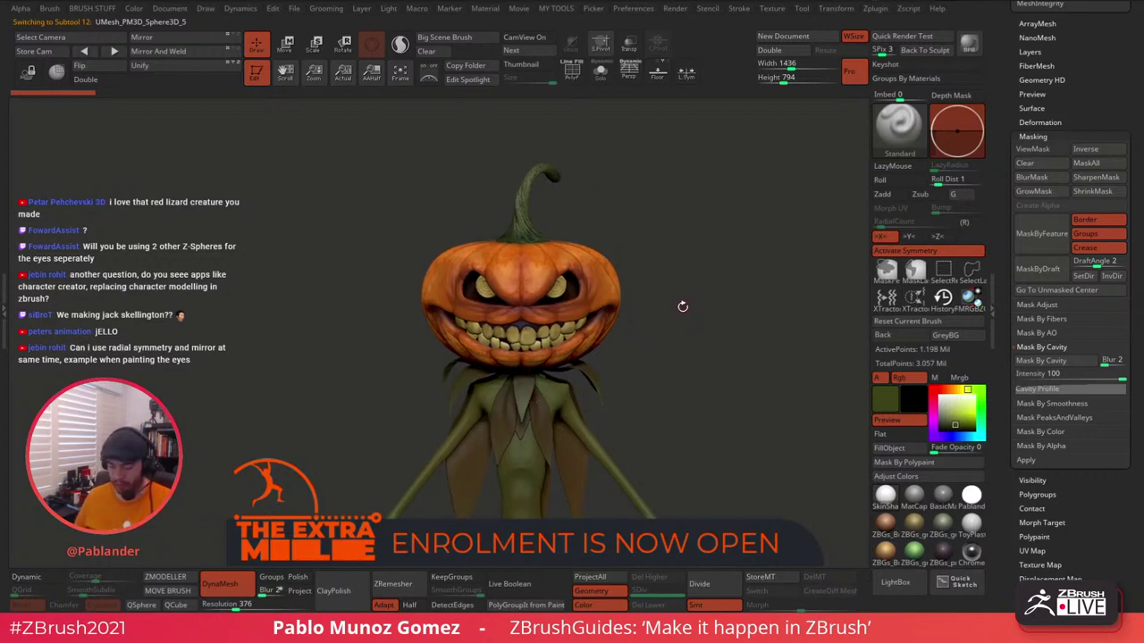
left_click_drag(689, 307, 672, 306)
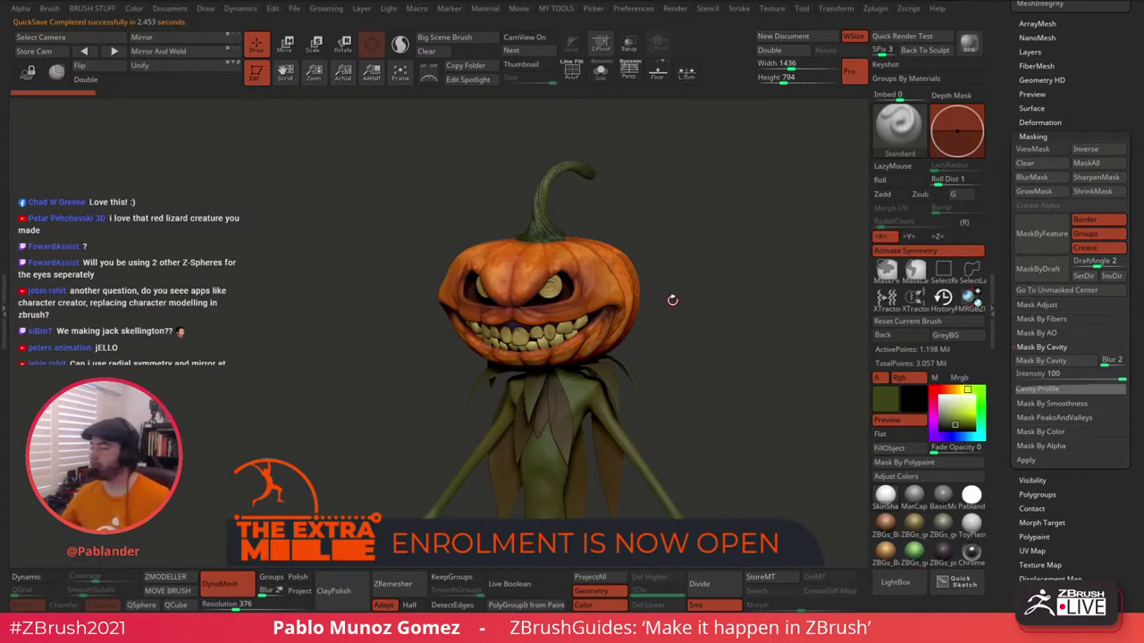
Switch to the ArtStation website, open the Creature Prototyping for Production course, pause its intro video and return to ZBrush.
key("ctrl+n")
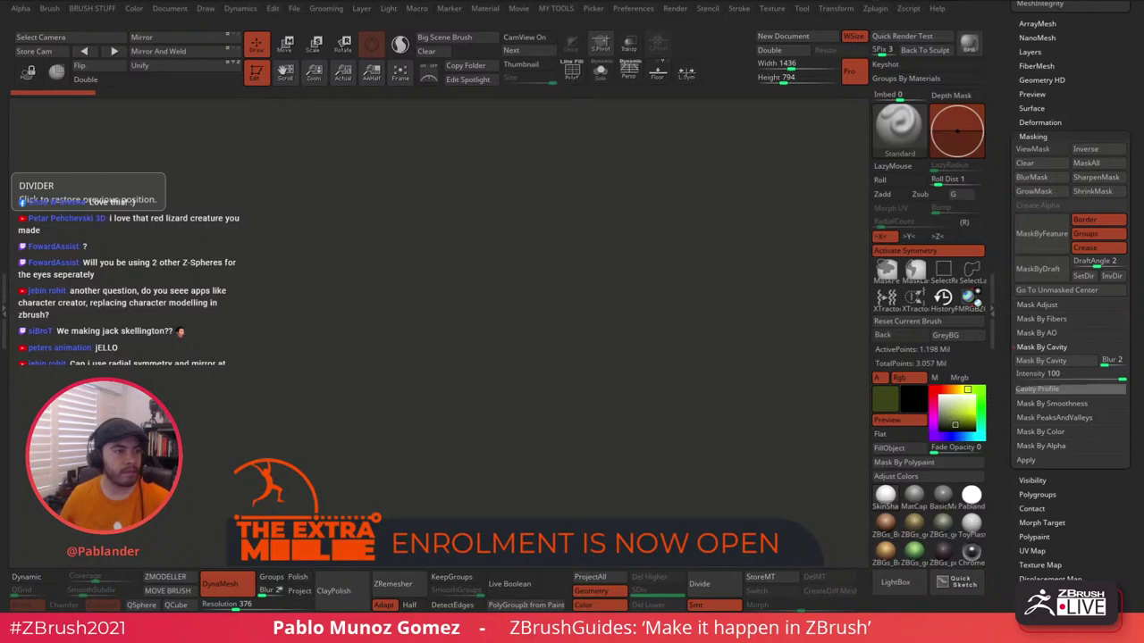
left_click_drag(0, 227, 470, 7)
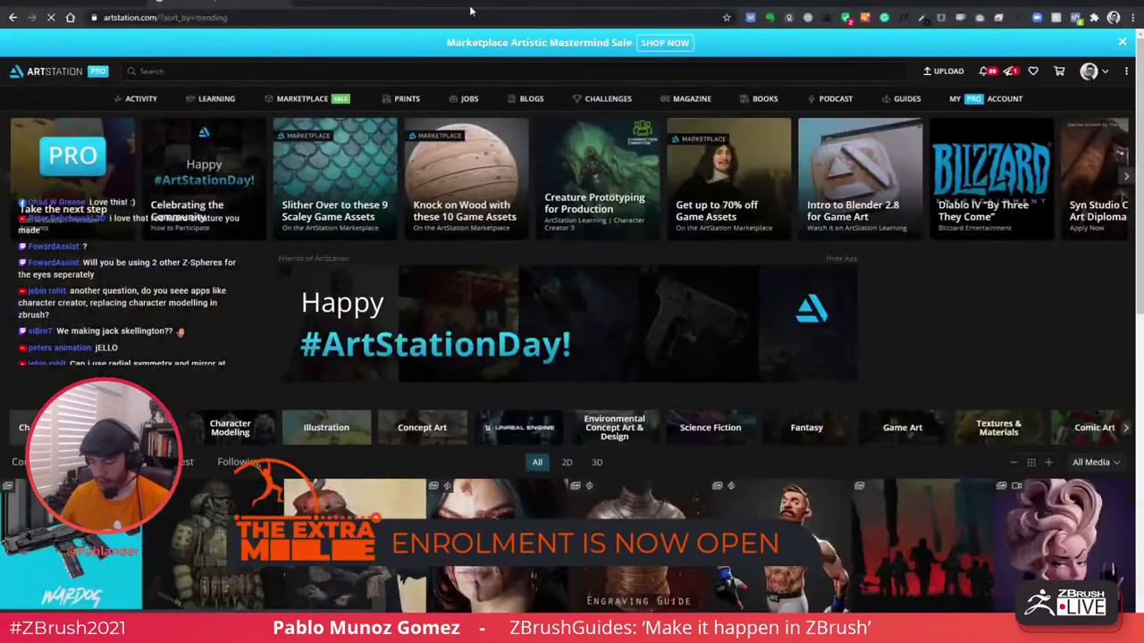
left_click(1117, 42)
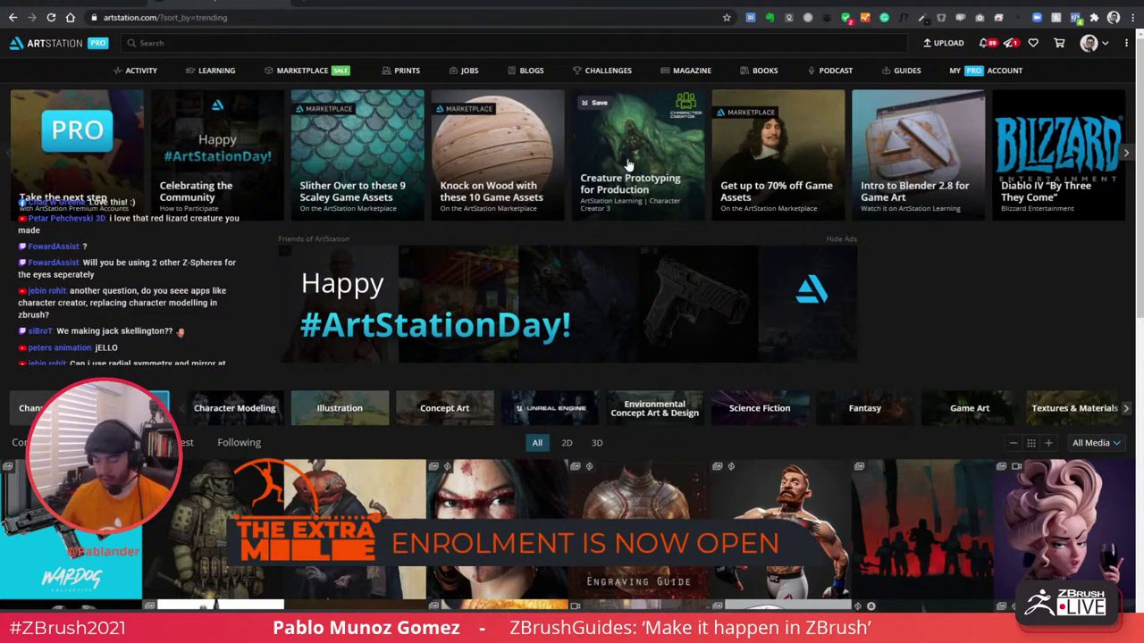
left_click(629, 165)
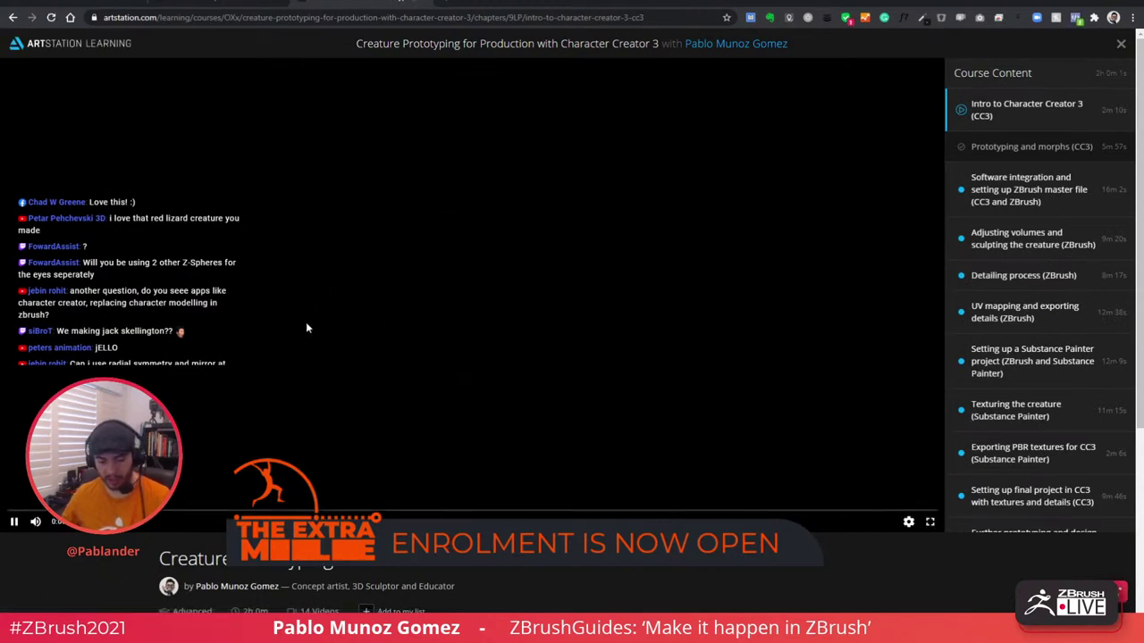
left_click(15, 523)
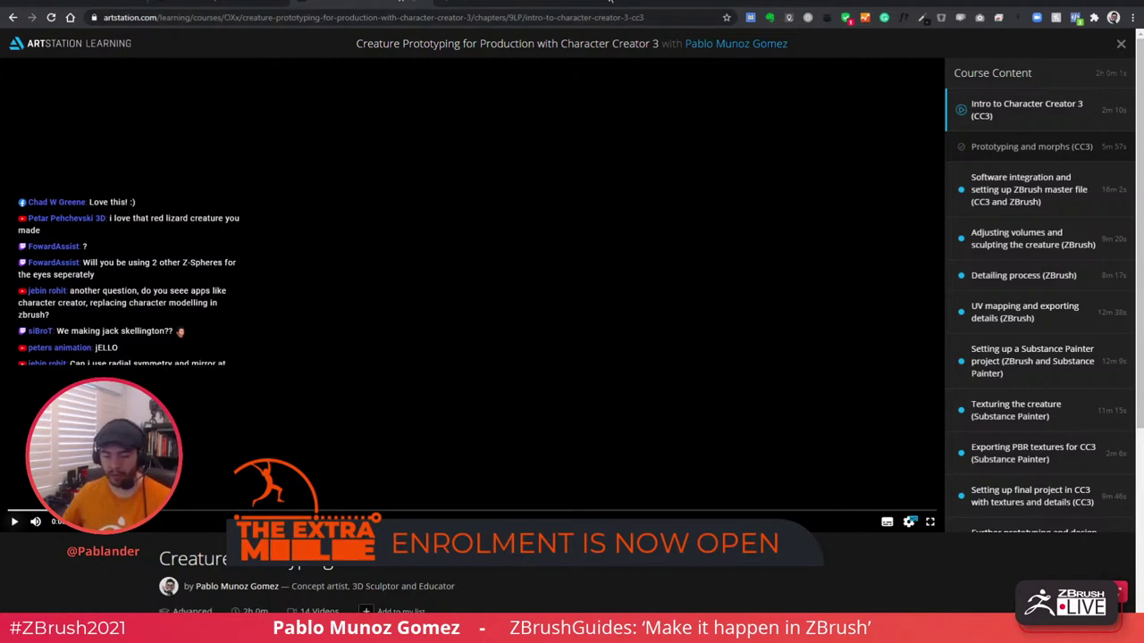
left_click_drag(613, 2, 2, 125)
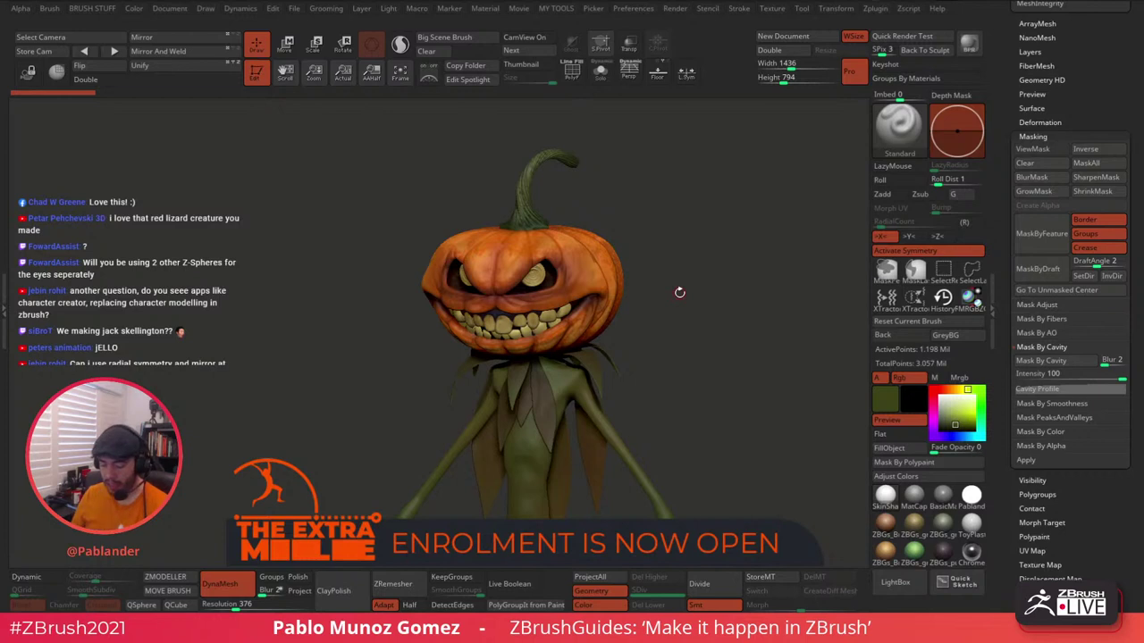
Select the pumpkin's stem and switch to the Move brush with AccuCurve turned off.
left_click_drag(679, 292, 696, 263)
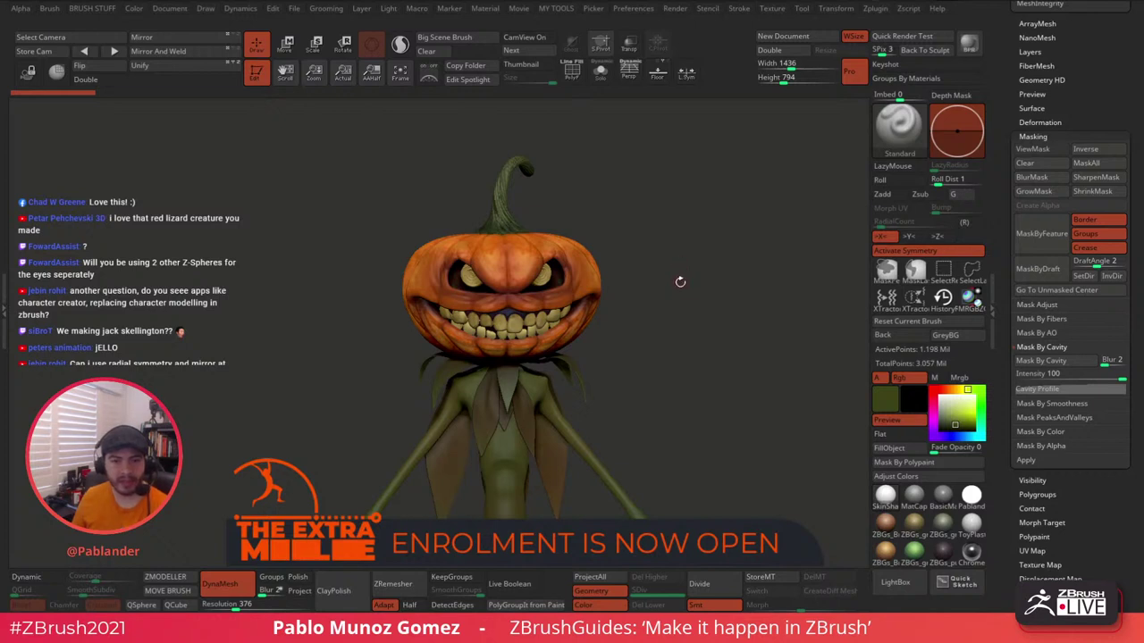
mouse_move(691, 286)
left_mouse_down()
mouse_move(686, 308)
mouse_move(703, 299)
left_mouse_up()
left_click_drag(653, 334, 642, 296, "alt")
left_click_drag(686, 201, 697, 306, "alt")
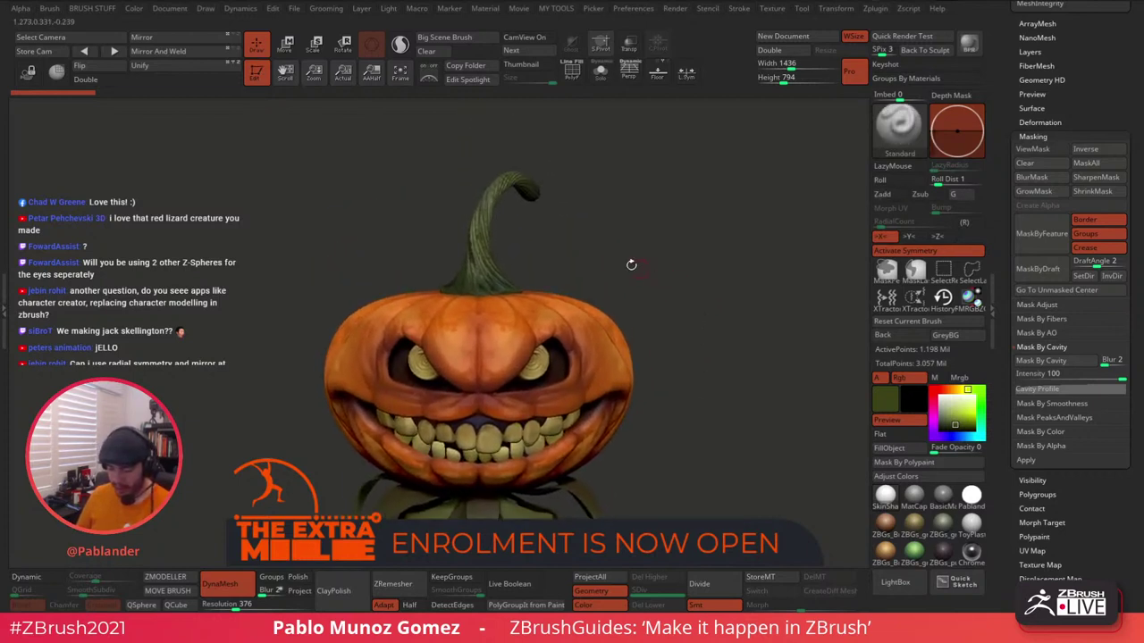
left_click(500, 202, "alt")
key("b")
key("m")
key("v")
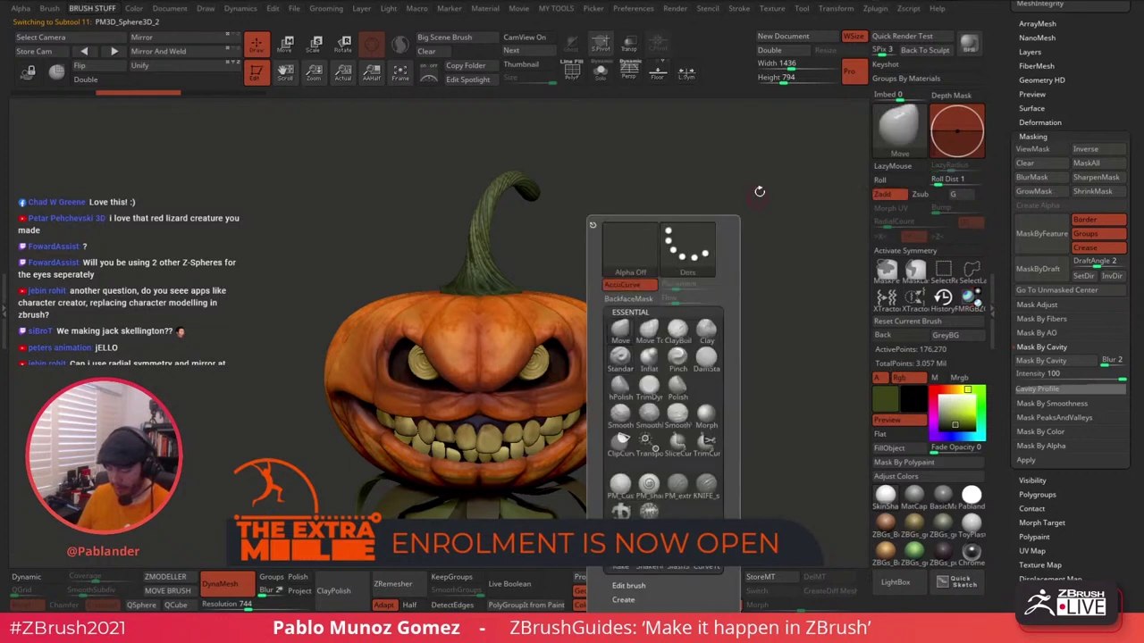
key("space")
key("b")
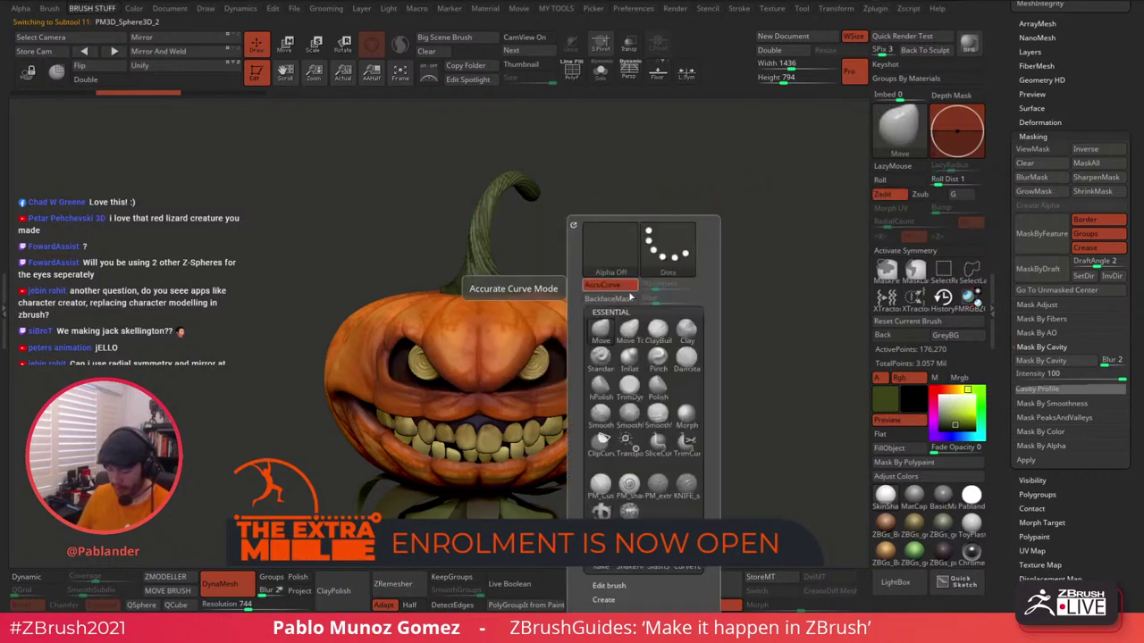
Reshape the tip of the stem with the Move brush so that it bends into a tighter curl.
left_click_drag(559, 225, 578, 308, "alt")
left_click_drag(522, 275, 534, 300)
left_click_drag(554, 261, 521, 293)
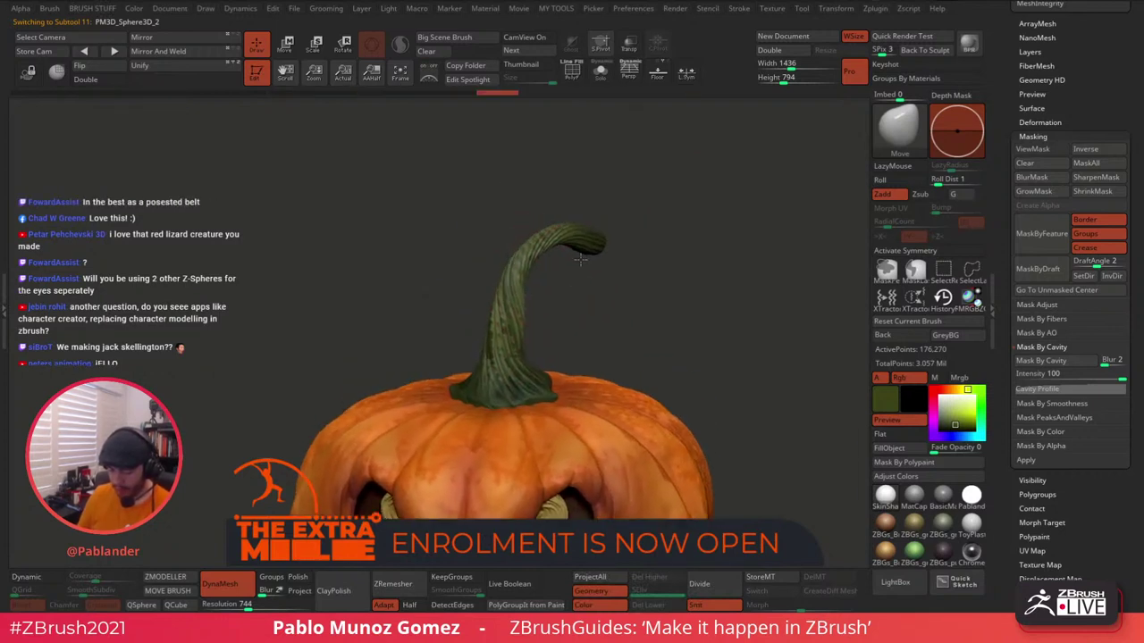
left_click_drag(572, 249, 590, 246)
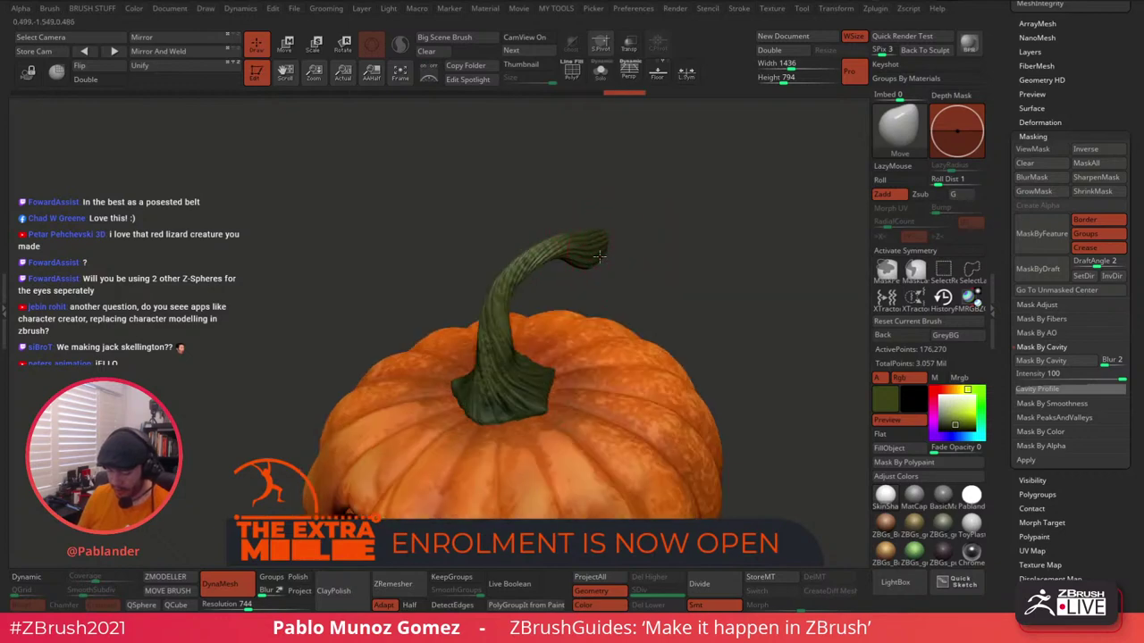
right_click_drag(613, 238, 594, 272)
left_click_drag(592, 238, 581, 218)
right_click_drag(582, 220, 610, 235)
mouse_move(601, 239)
left_mouse_down()
mouse_move(588, 224)
mouse_move(556, 265)
mouse_move(590, 250)
mouse_move(590, 268)
mouse_move(556, 252)
left_mouse_up()
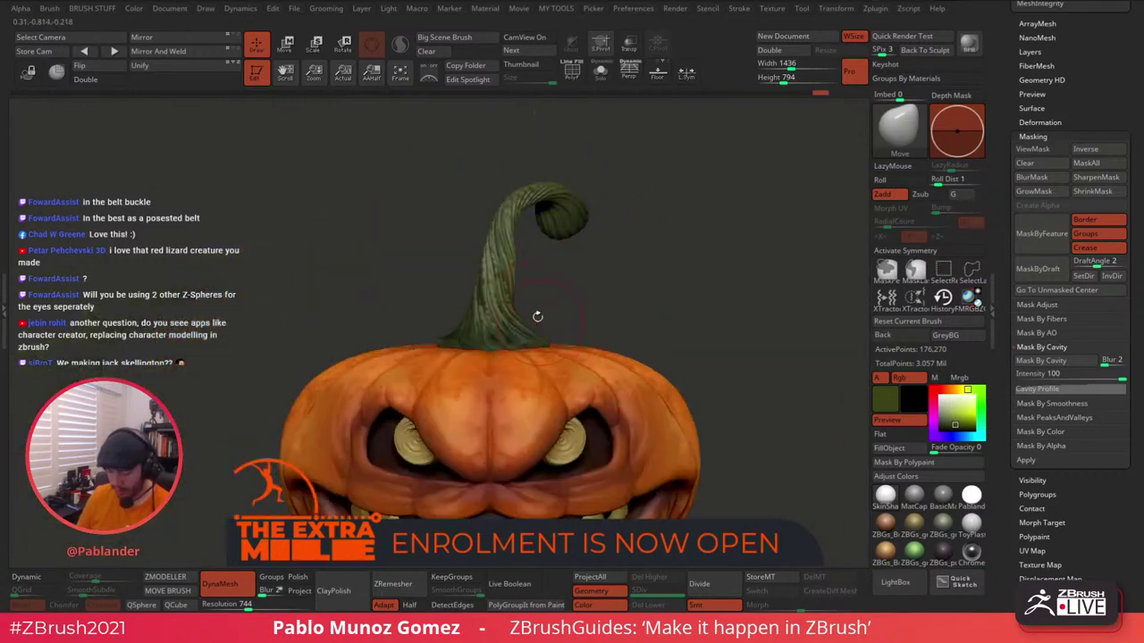
Refine the stem's curve along its lower and middle sections, adjusting it from the front and the side.
left_click_drag(474, 295, 468, 291)
left_click_drag(482, 270, 497, 210)
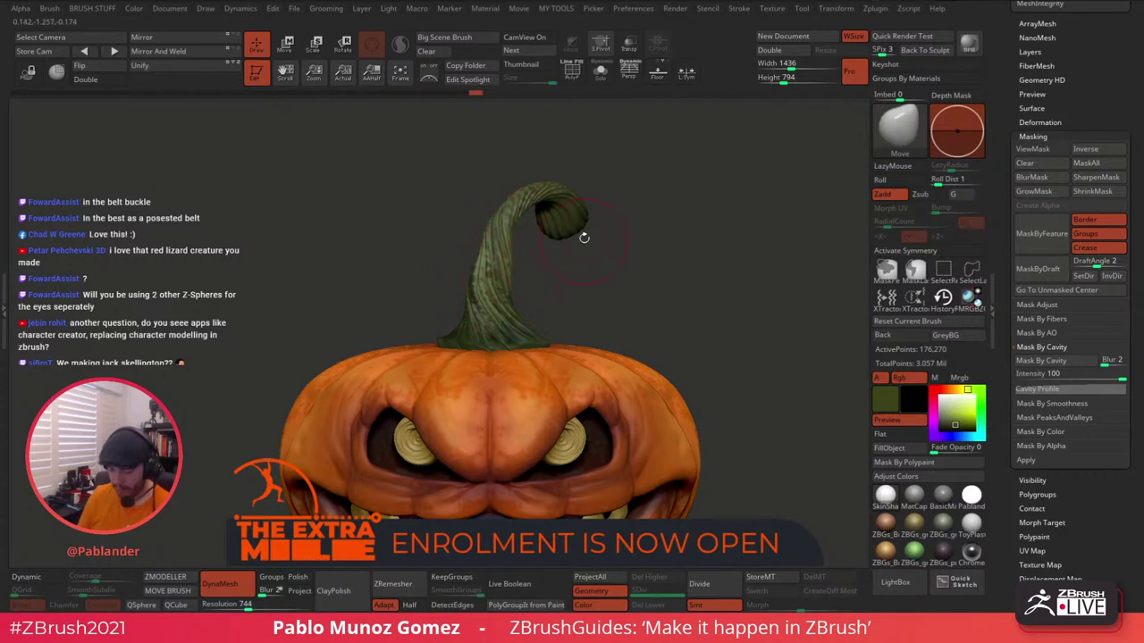
mouse_move(672, 250)
left_mouse_down()
mouse_move(667, 234)
mouse_move(627, 234)
left_mouse_up()
left_click_drag(604, 195, 621, 215)
mouse_move(604, 208)
right_mouse_down()
mouse_move(656, 199)
mouse_move(588, 192)
right_mouse_up()
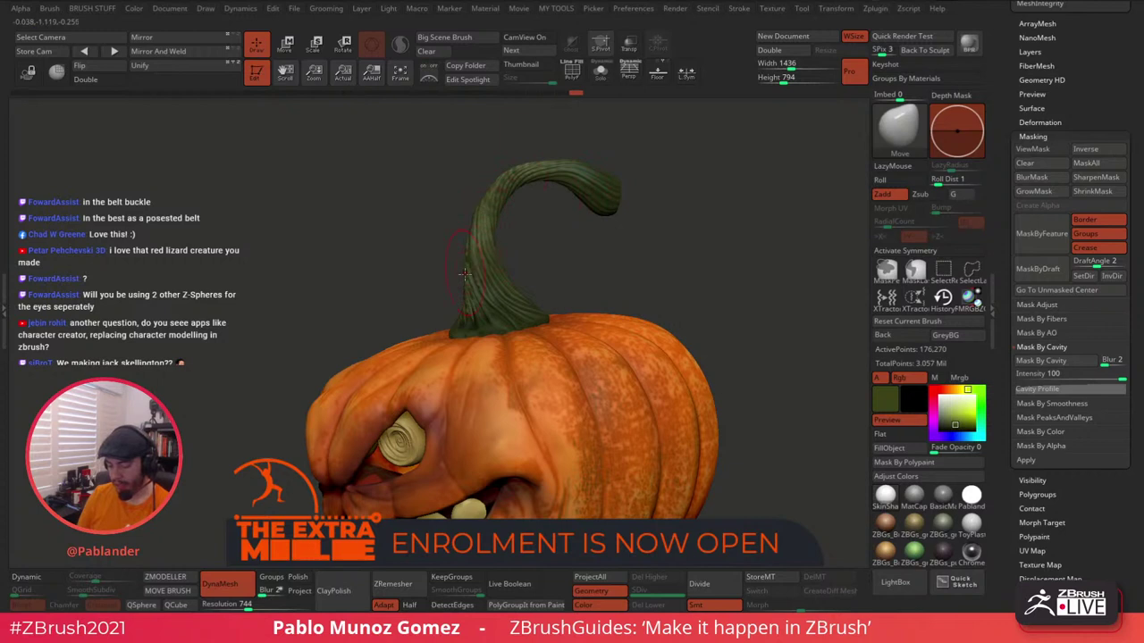
right_click_drag(513, 253, 551, 247)
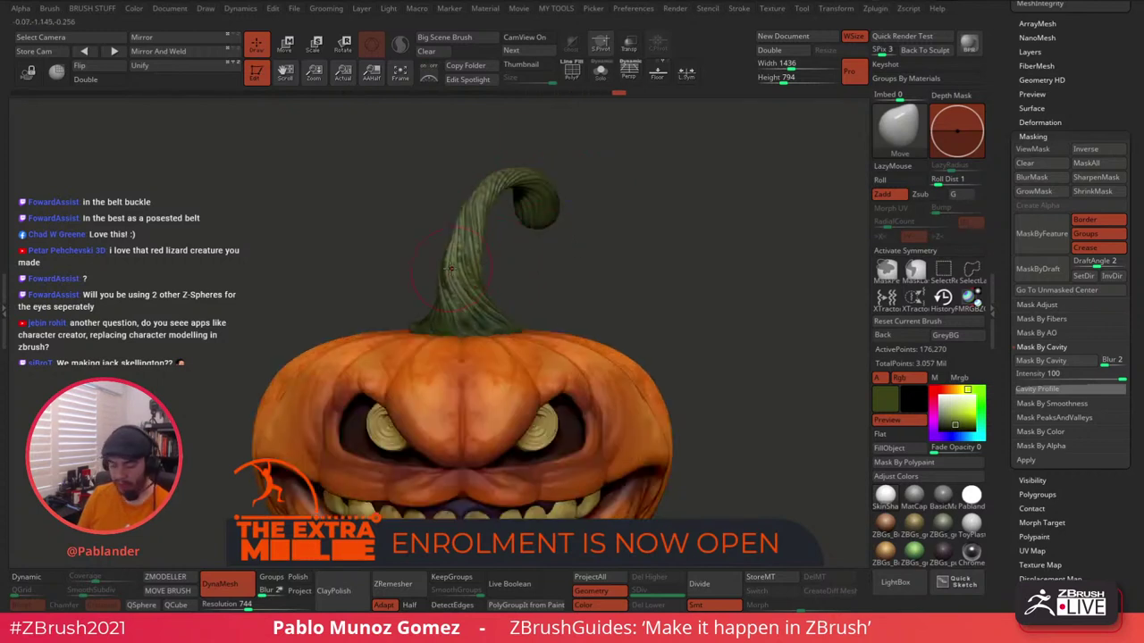
right_click_drag(611, 182, 674, 251)
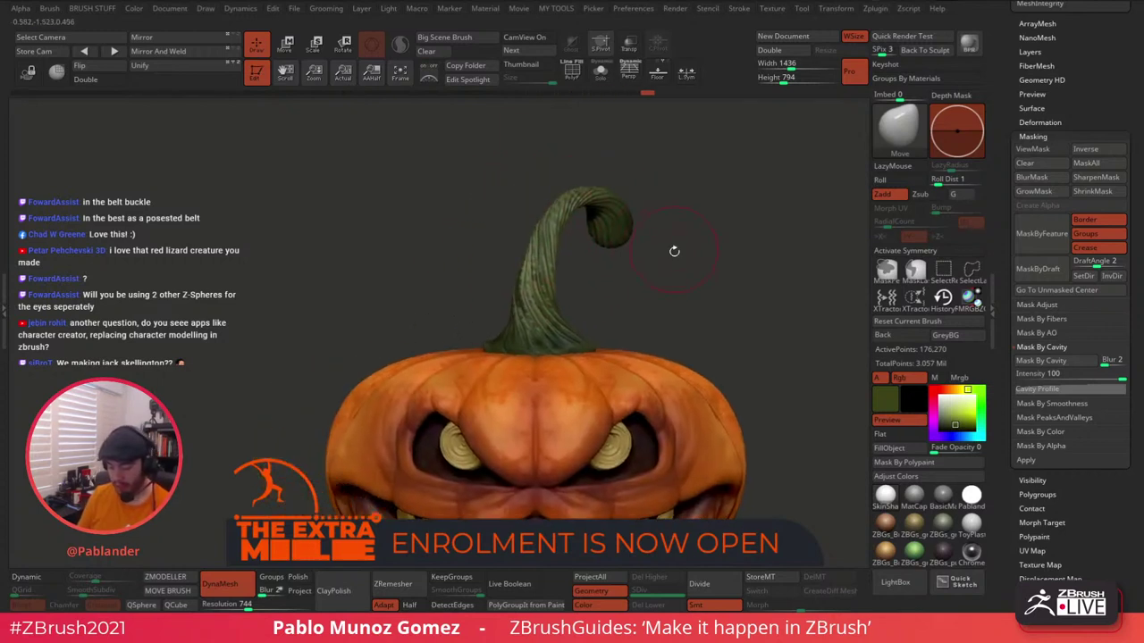
Switch to the TrimDynamic brush for sculpting the stem.
left_click_drag(1004, 161, 1006, 243)
mouse_move(675, 280)
right_mouse_down()
mouse_move(710, 248)
mouse_move(696, 273)
right_mouse_up()
key("space")
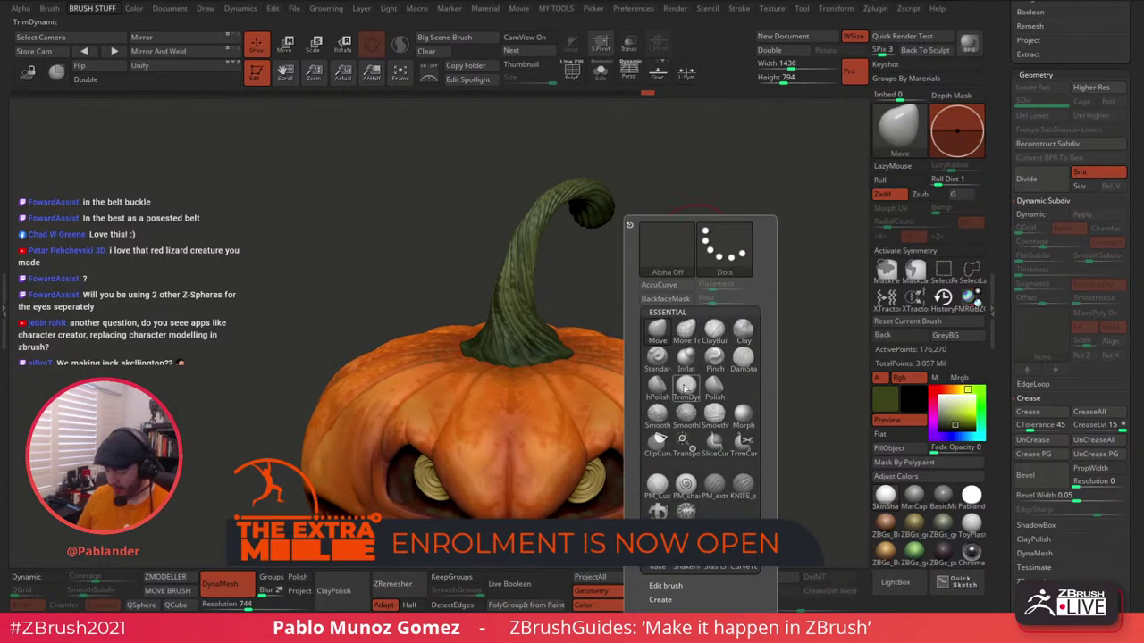
left_click(685, 384)
right_click(668, 205)
right_click_drag(592, 249, 592, 296, "alt")
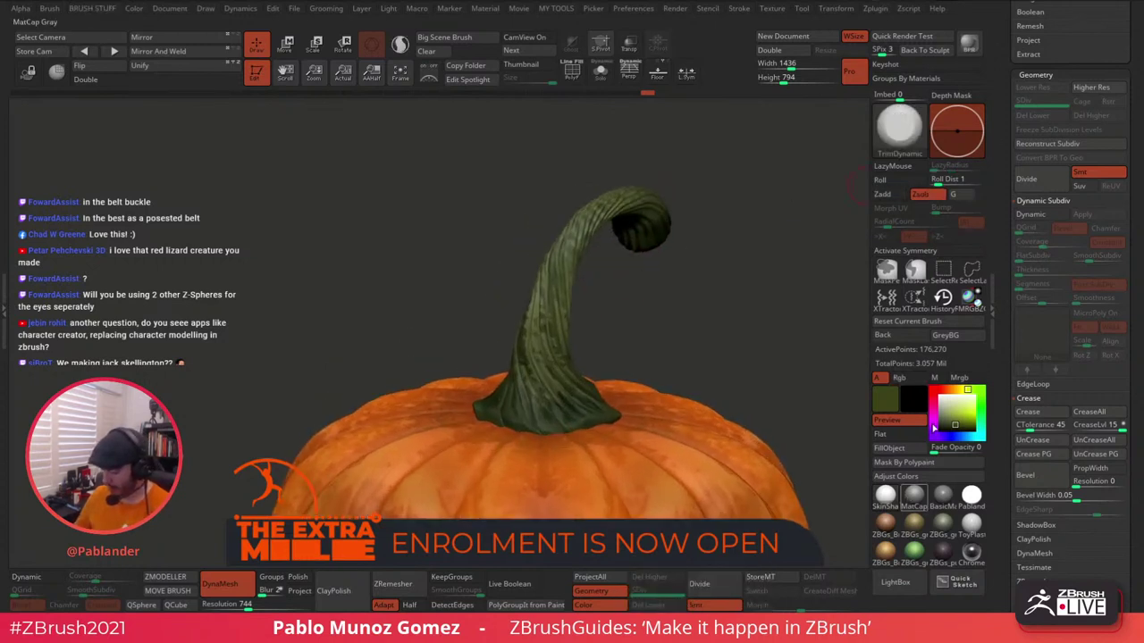
Try the glossy toy plastic material on the model, then apply a basic material instead.
left_click_drag(1008, 183, 1011, 599)
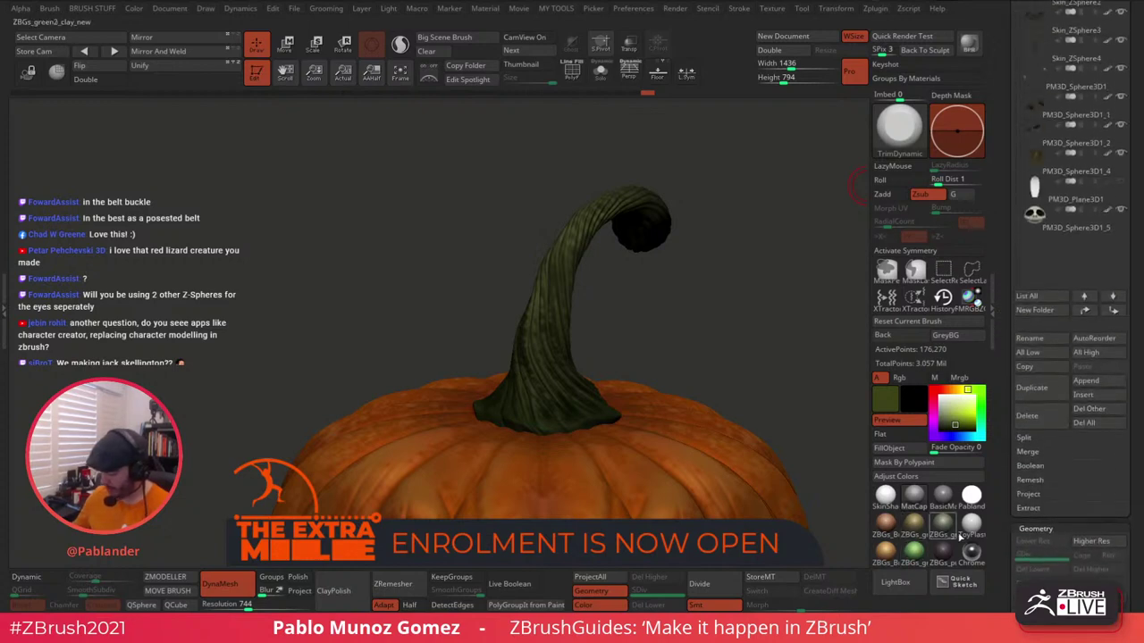
left_click(972, 527)
left_click(894, 527)
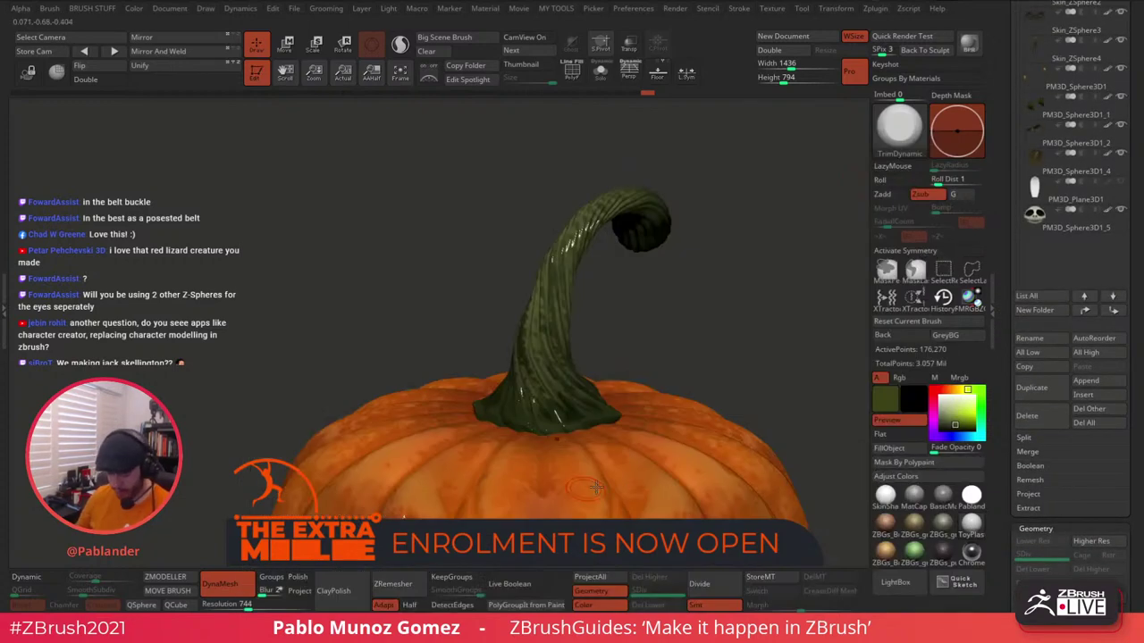
left_click(971, 526)
left_click(488, 489)
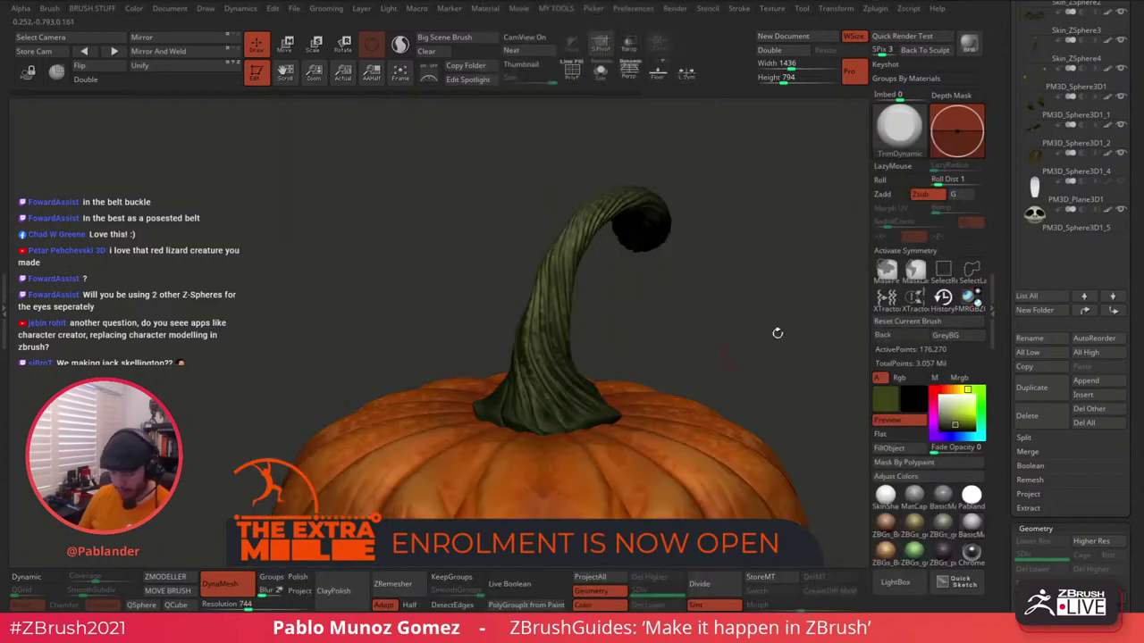
Turn off the stem's polypaint display in the head folder and set the active colour to white.
left_click_drag(1019, 212, 1018, 306)
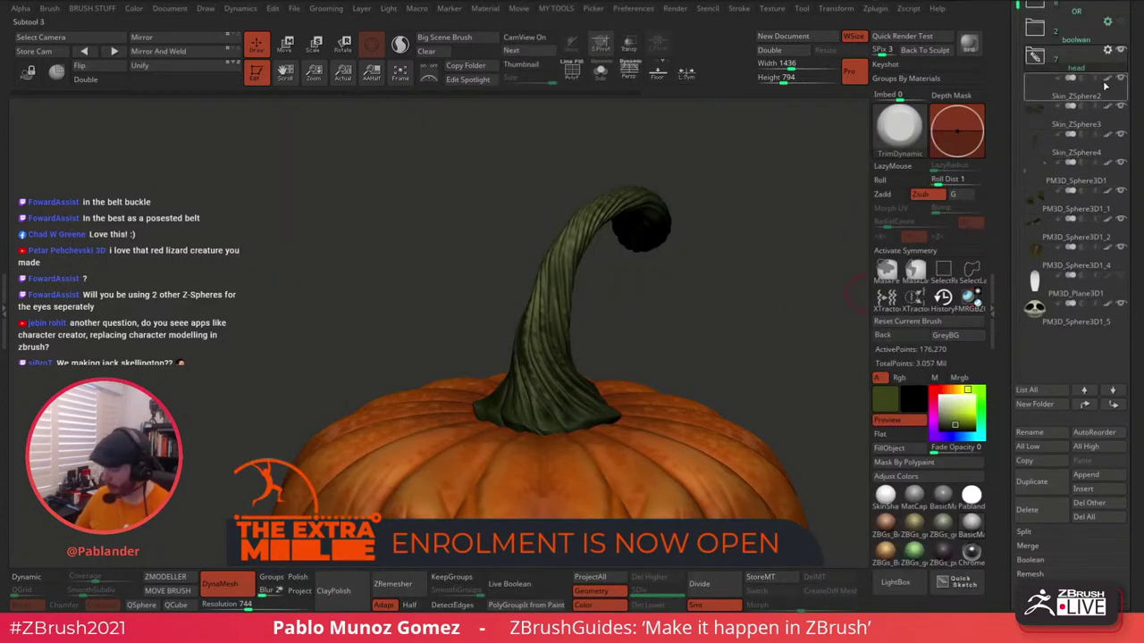
left_click(1038, 58)
left_click(1107, 80)
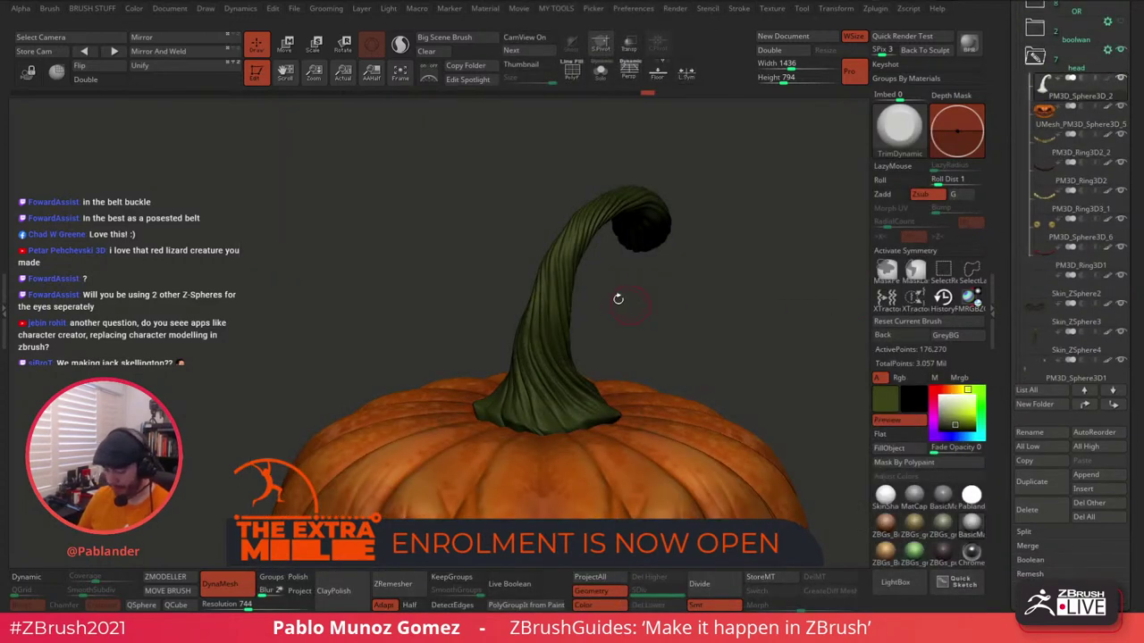
right_click_drag(618, 298, 832, 306, "ctrl")
left_click_drag(953, 401, 935, 393)
Flatten the ridges along the stem's middle and flared base with the TrimDynamic brush.
right_click_drag(703, 332, 681, 398)
left_click_drag(507, 266, 505, 310)
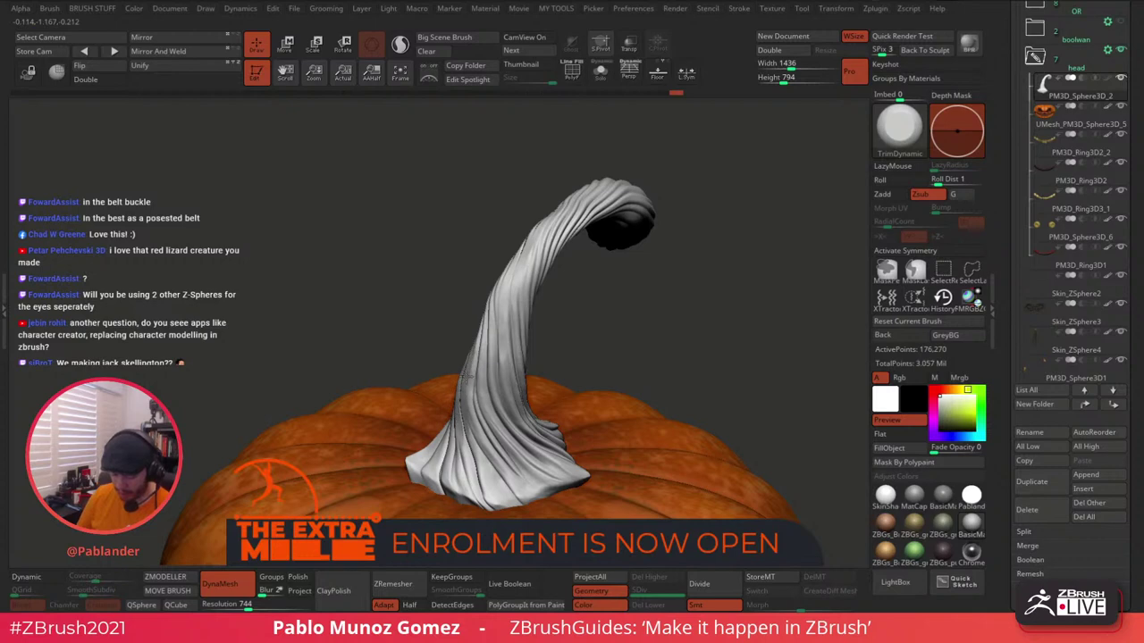
right_click_drag(521, 386, 524, 340)
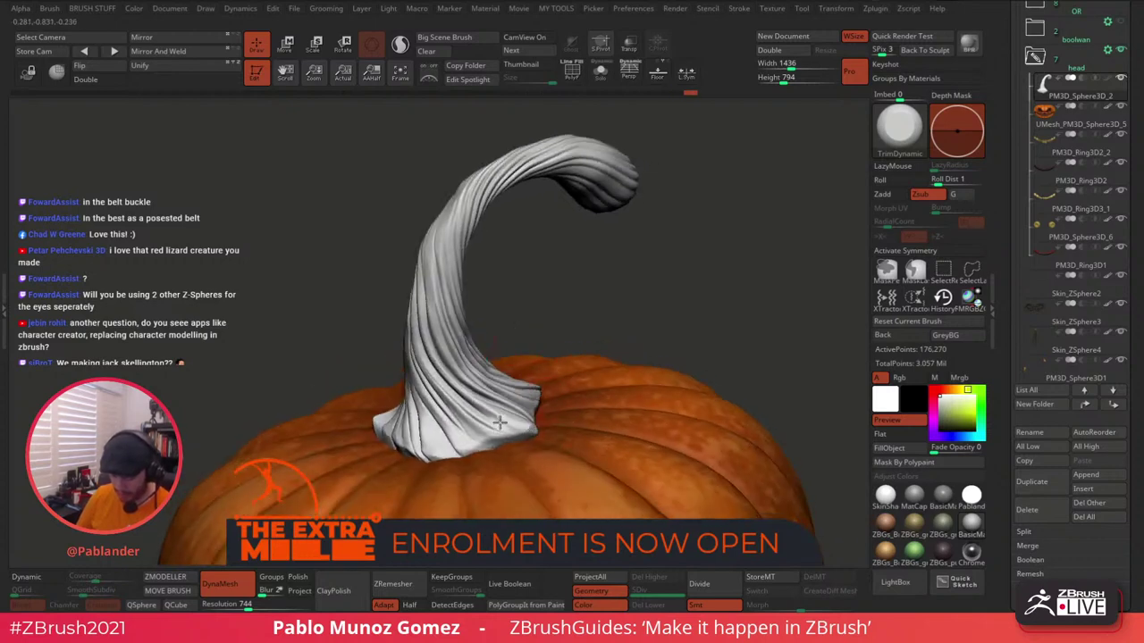
right_click_drag(483, 415, 585, 235)
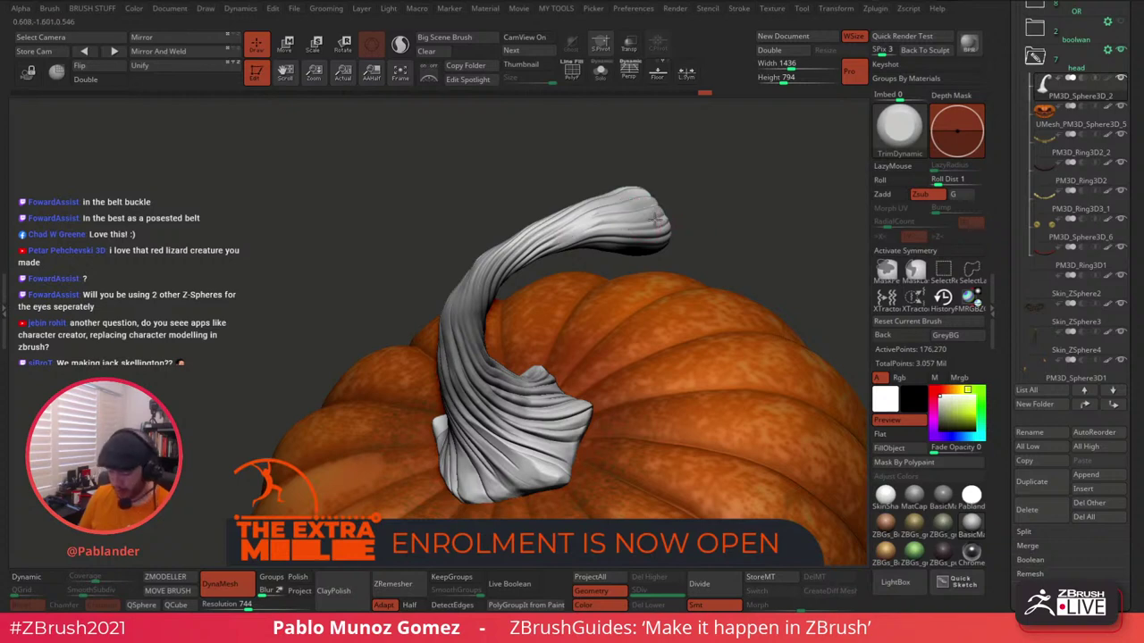
right_click_drag(704, 214, 637, 285)
Increase the brush's draw size and flatten the ridges on the stem's tip and outer bend.
key("space")
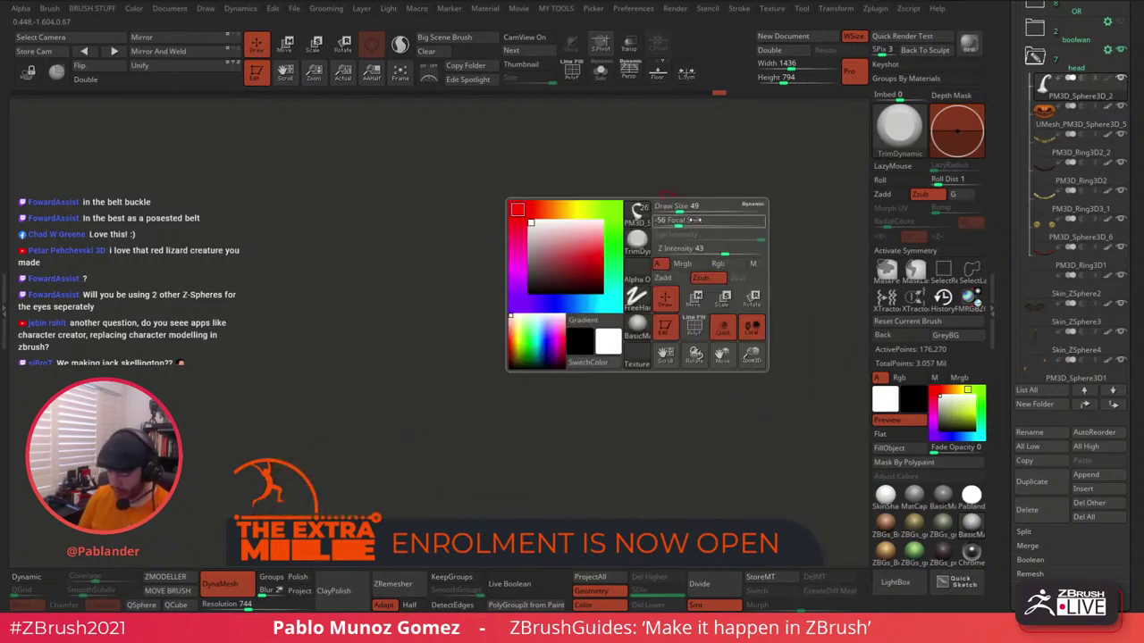
left_click_drag(689, 209, 701, 209)
right_click_drag(729, 190, 708, 194)
mouse_move(685, 257)
left_mouse_down()
mouse_move(677, 223)
mouse_move(673, 250)
left_mouse_up()
right_click_drag(718, 233, 745, 233)
left_click_drag(581, 241, 541, 257)
left_click_drag(540, 259, 527, 300)
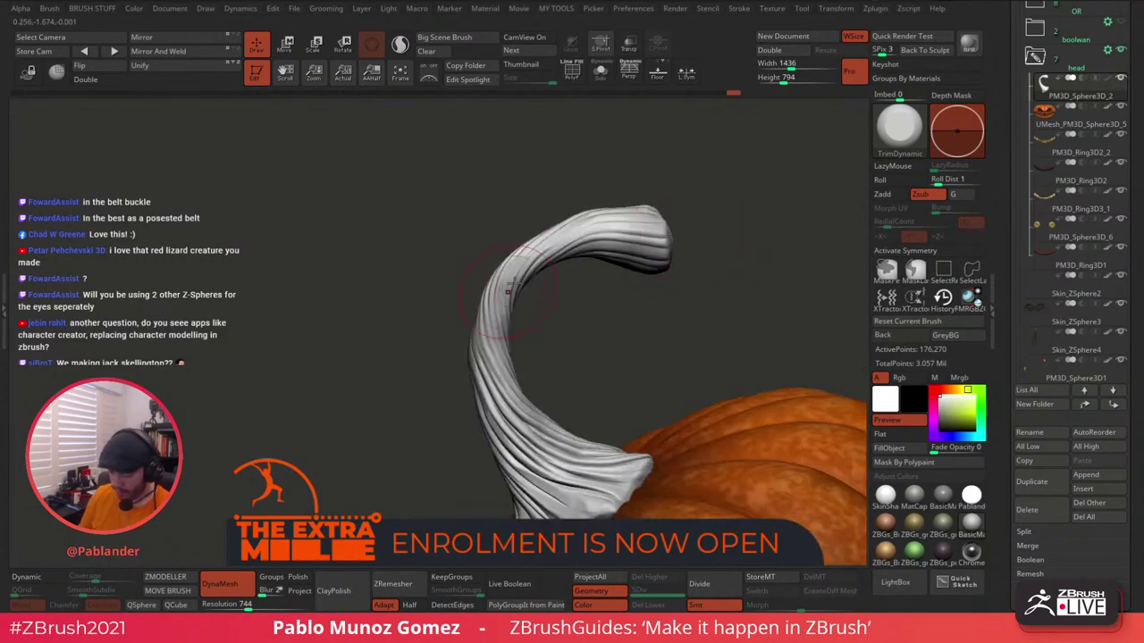
Flatten the ridges on the back of the stem and along the opposite side of its curl.
key("space")
mouse_move(527, 254)
right_mouse_down()
mouse_move(620, 248)
mouse_move(551, 239)
right_mouse_up()
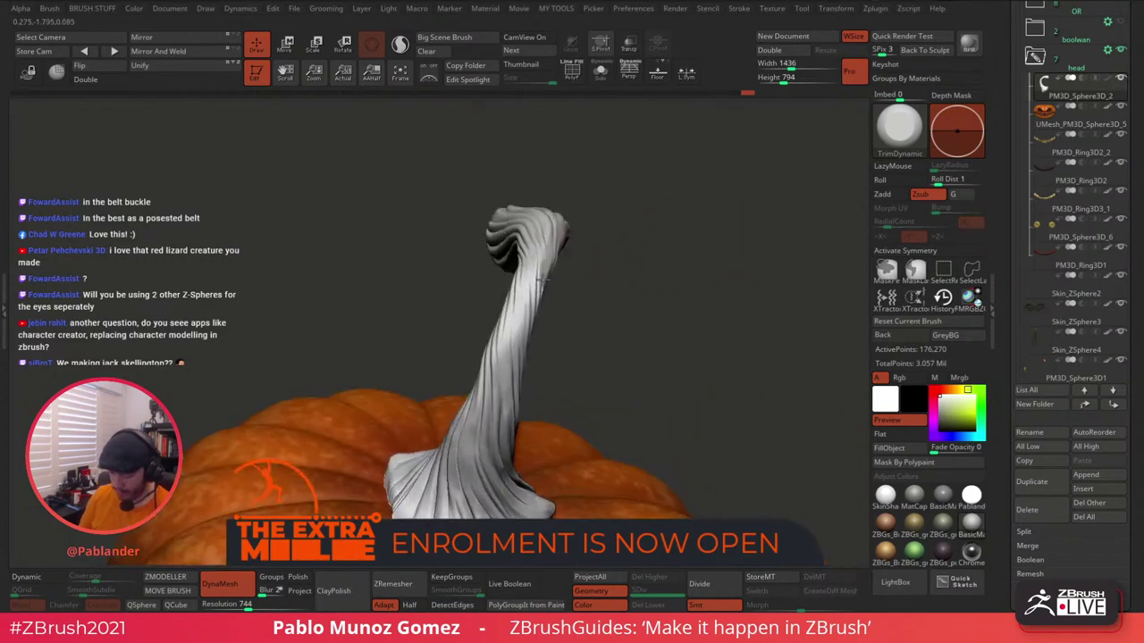
mouse_move(531, 306)
left_mouse_down()
mouse_move(536, 286)
mouse_move(522, 315)
left_mouse_up()
right_click_drag(538, 297, 647, 299)
left_click_drag(494, 249, 390, 233)
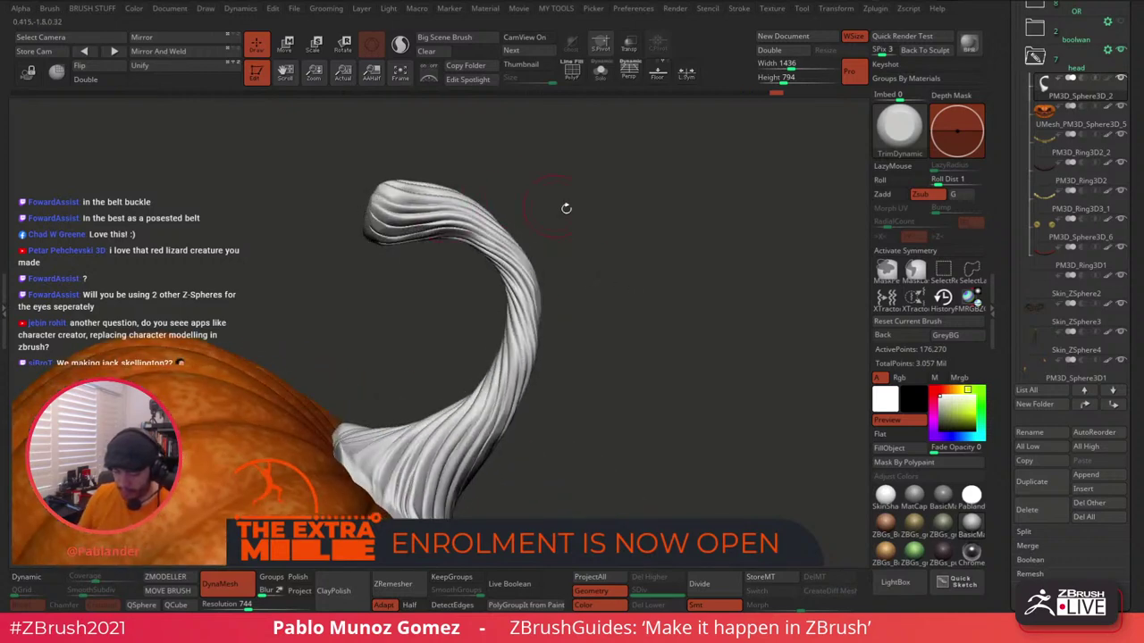
right_click_drag(566, 205, 527, 367)
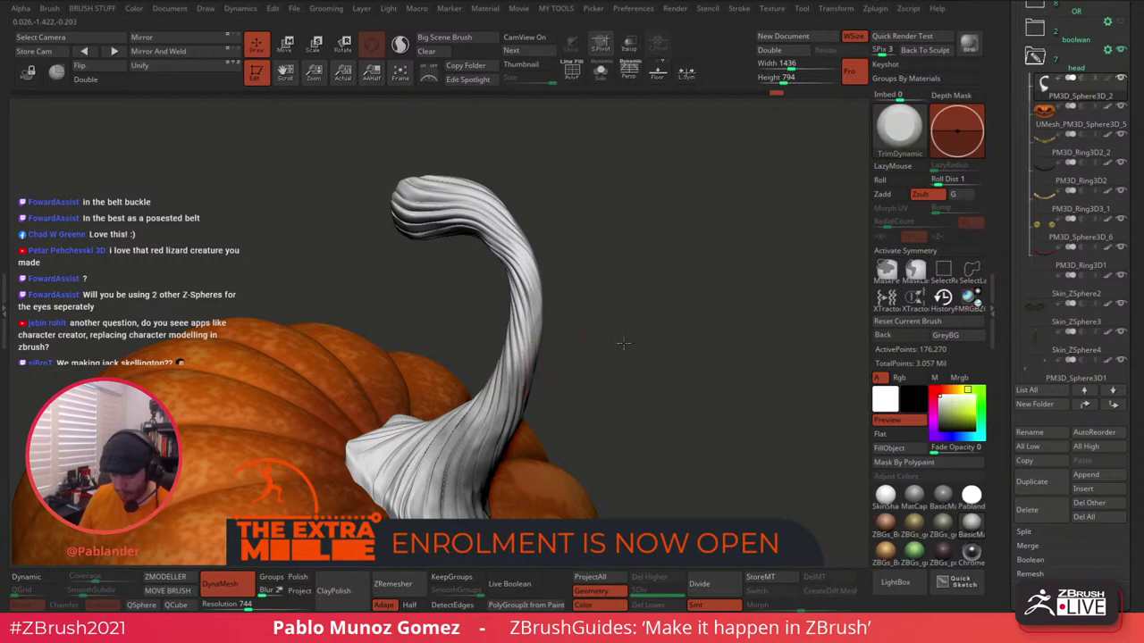
mouse_move(622, 342)
right_mouse_down()
mouse_move(598, 301)
mouse_move(686, 261)
mouse_move(671, 276)
right_mouse_up()
Switch to the KNIFE_sharp brush for cutting grooves into the stem.
key("space")
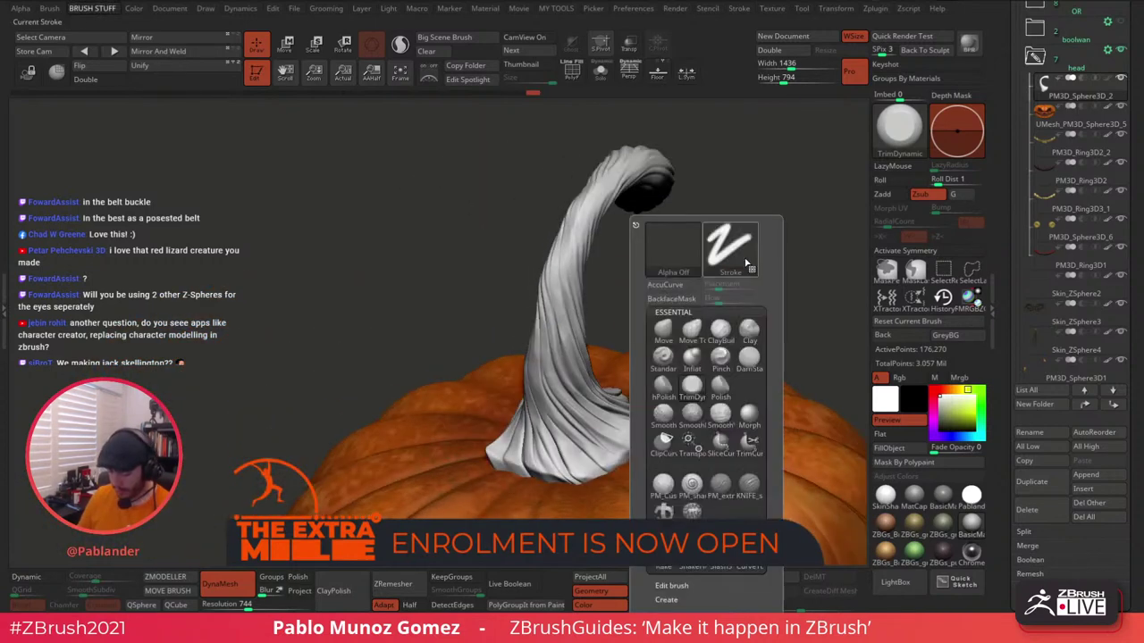
right_click_drag(825, 259, 722, 237)
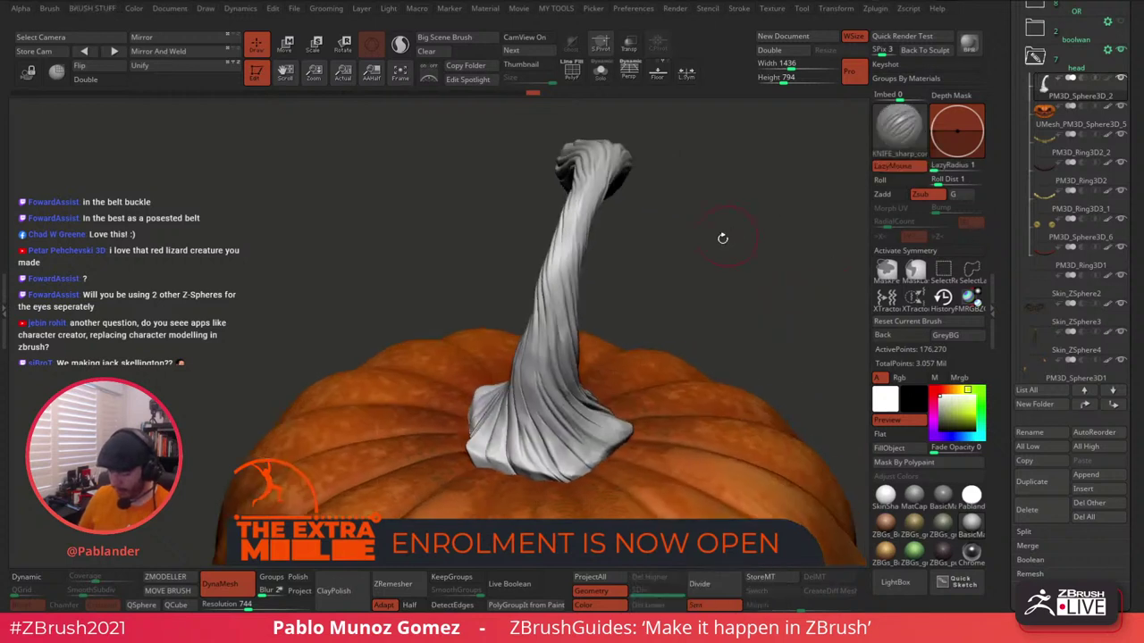
Try remeshing the stem with DynaMesh at resolution 912, then undo the remesh.
key("ctrl")
left_click_drag(247, 607, 253, 607)
left_click_drag(382, 269, 406, 243, "ctrl")
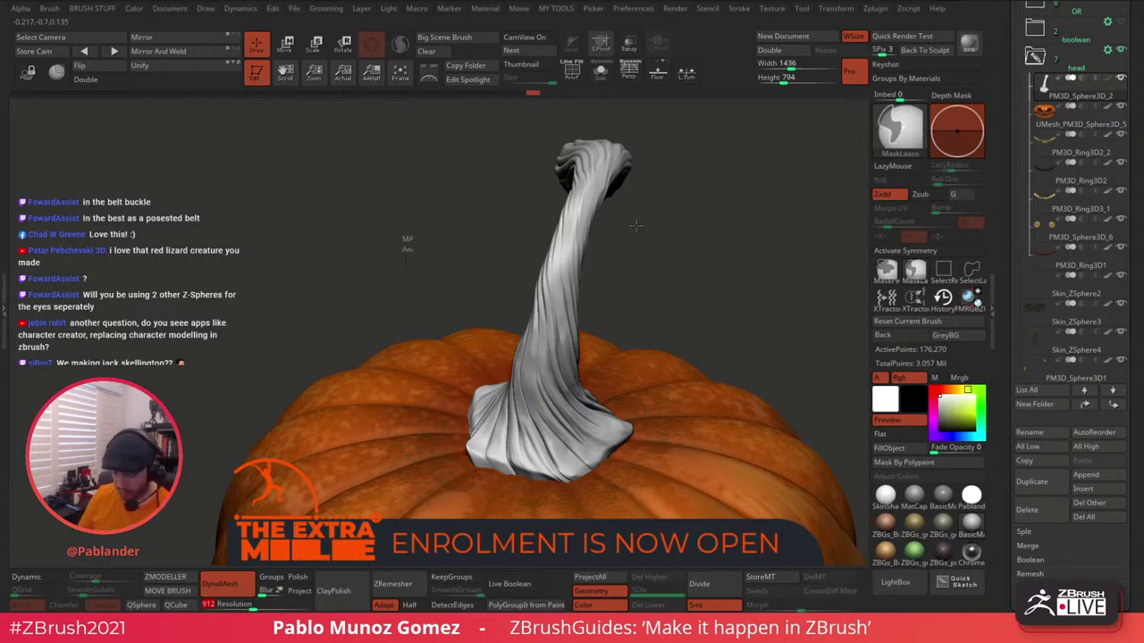
right_click(652, 229)
right_click_drag(706, 229, 619, 181)
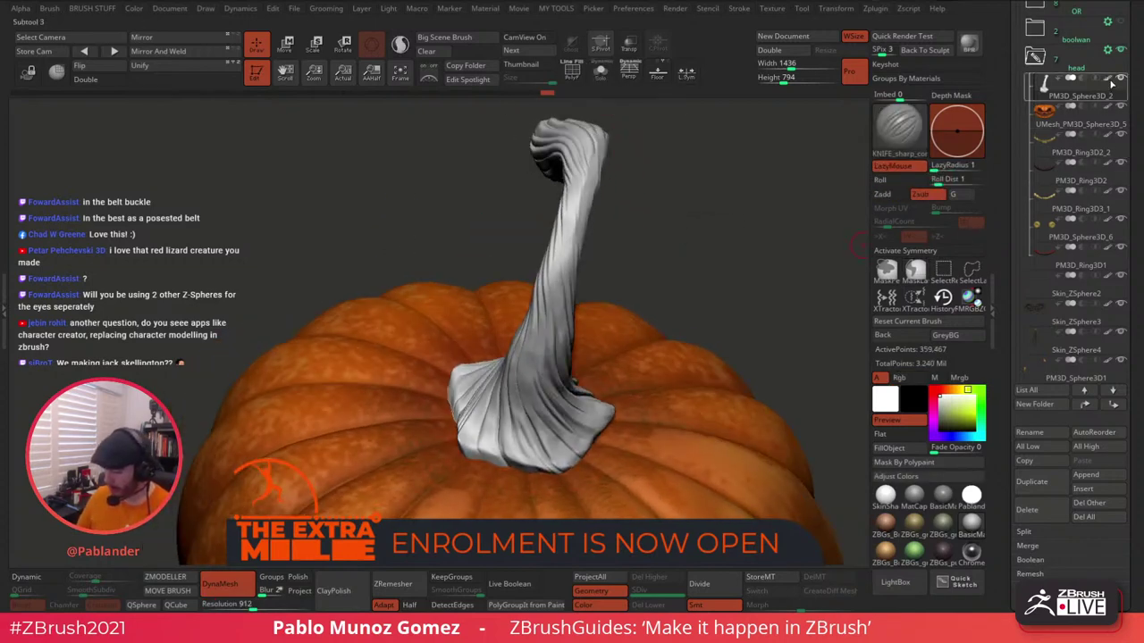
mouse_move(1110, 83)
right_click_drag(807, 216, 711, 240)
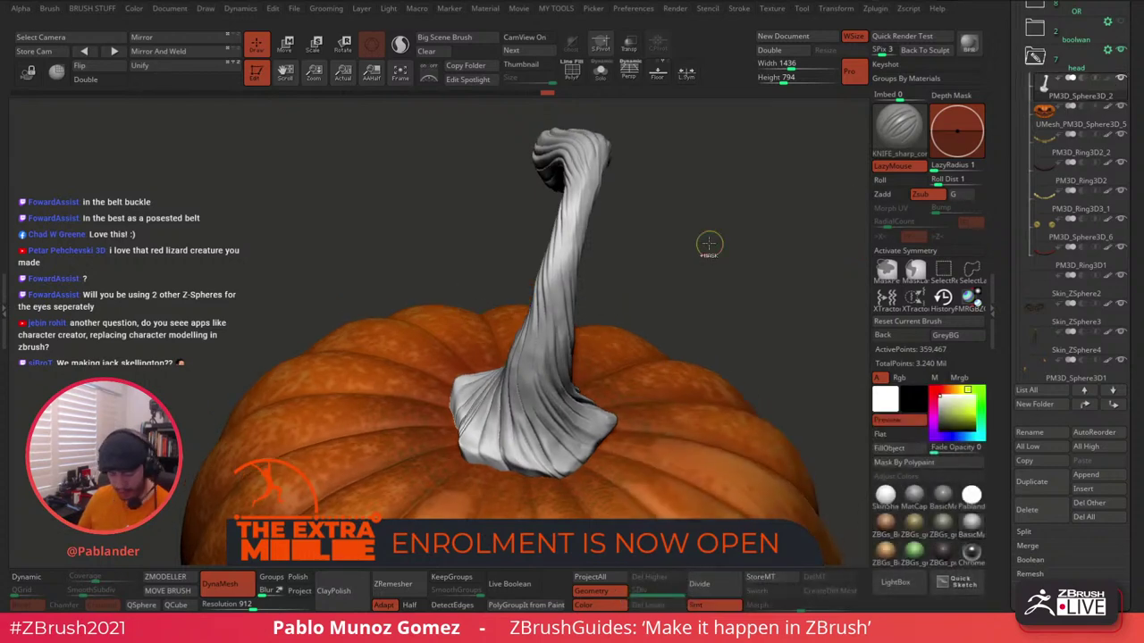
left_click(1110, 81)
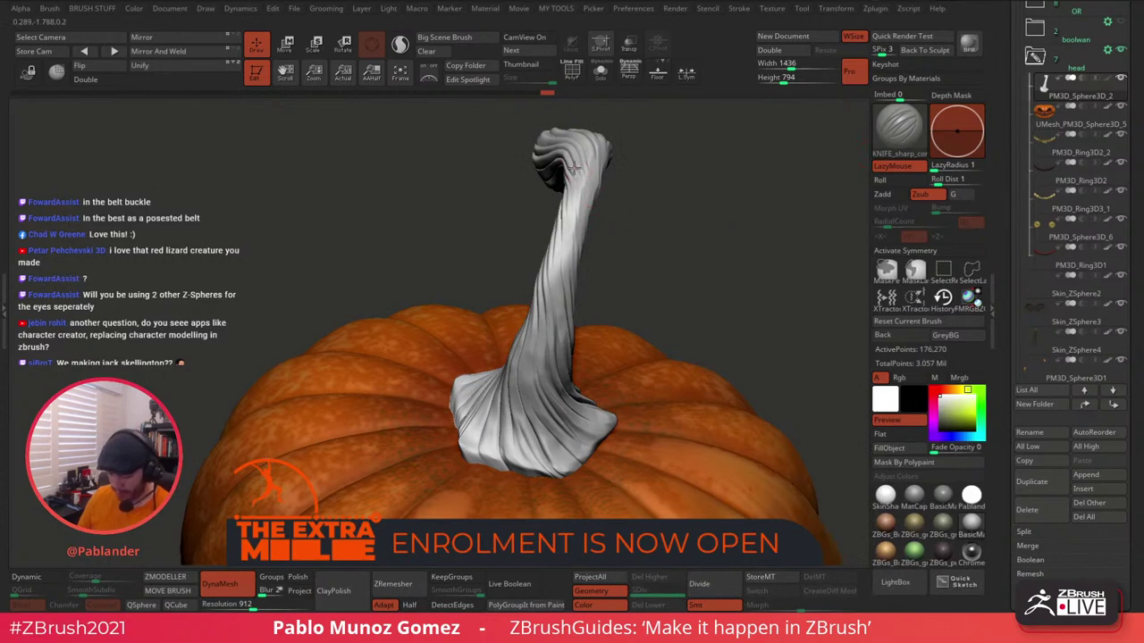
key("ctrl+z")
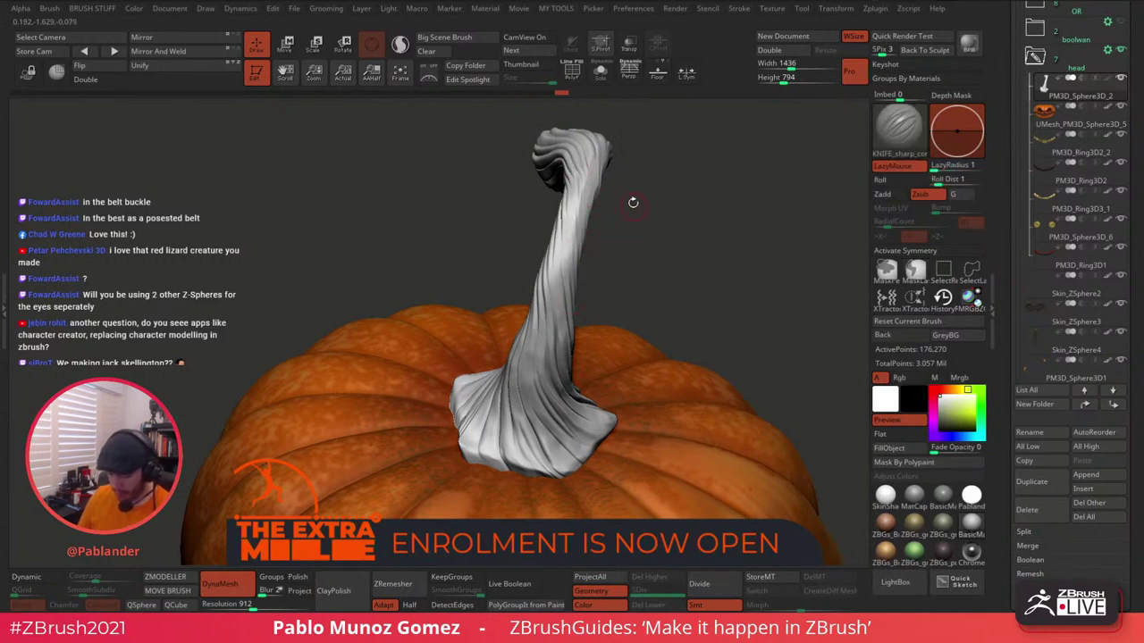
Carve long sharp grooves down the stem's upper neck and outer bend, following its twist.
left_click_drag(632, 202, 570, 266)
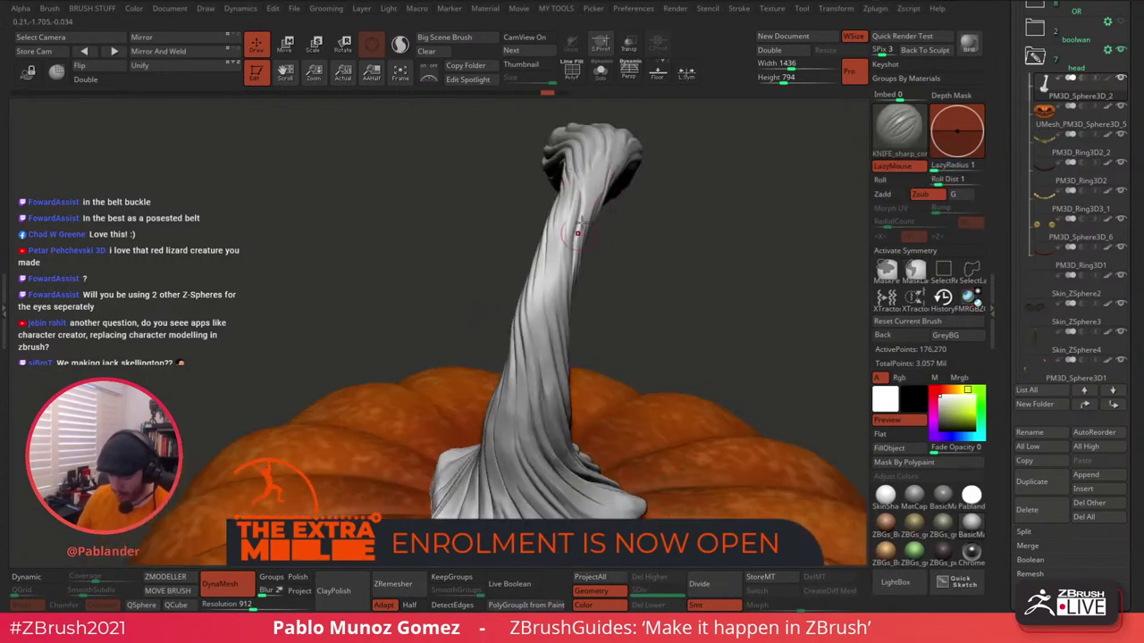
right_click(573, 234)
right_click_drag(574, 234, 593, 302)
left_click_drag(602, 135, 568, 284)
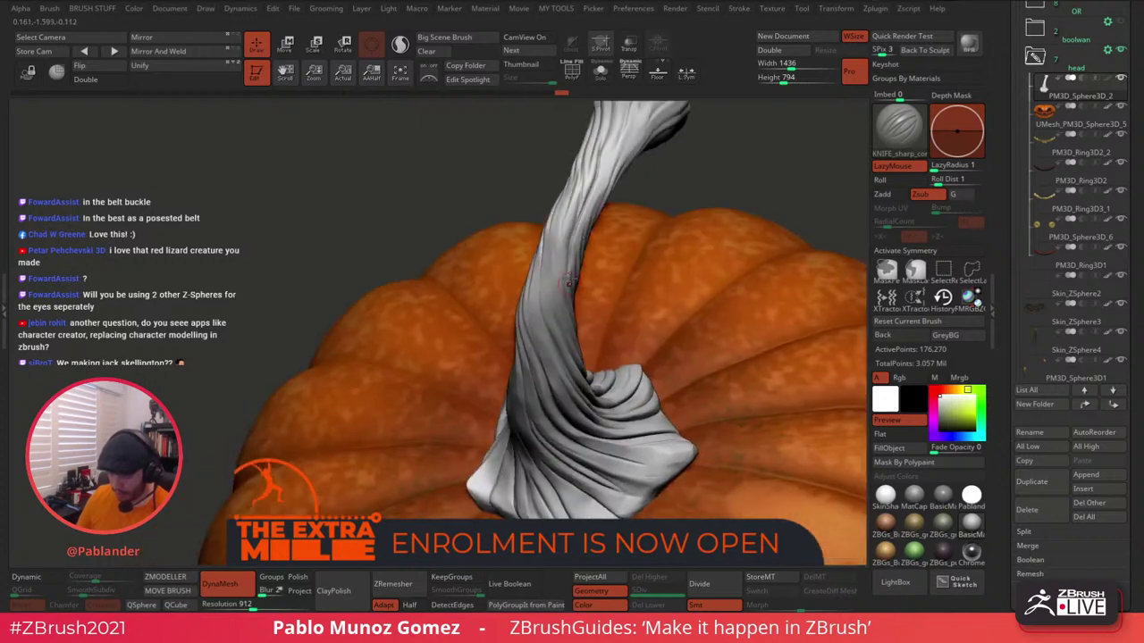
right_click_drag(619, 185, 574, 245)
left_click_drag(576, 202, 546, 289)
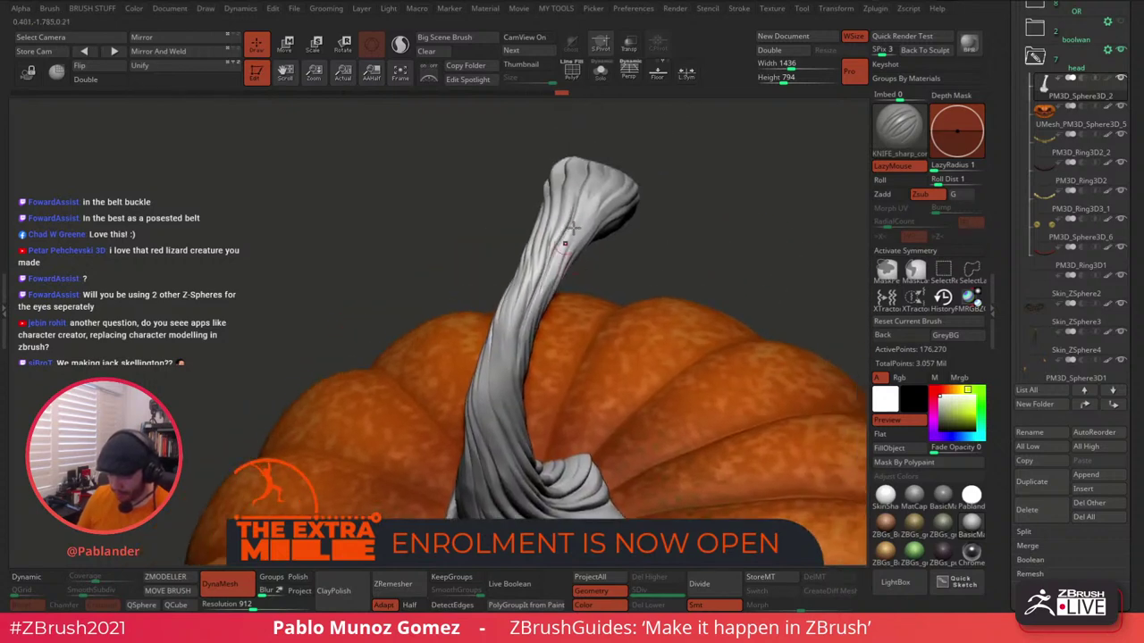
left_click_drag(594, 183, 558, 290)
right_click_drag(575, 265, 627, 253)
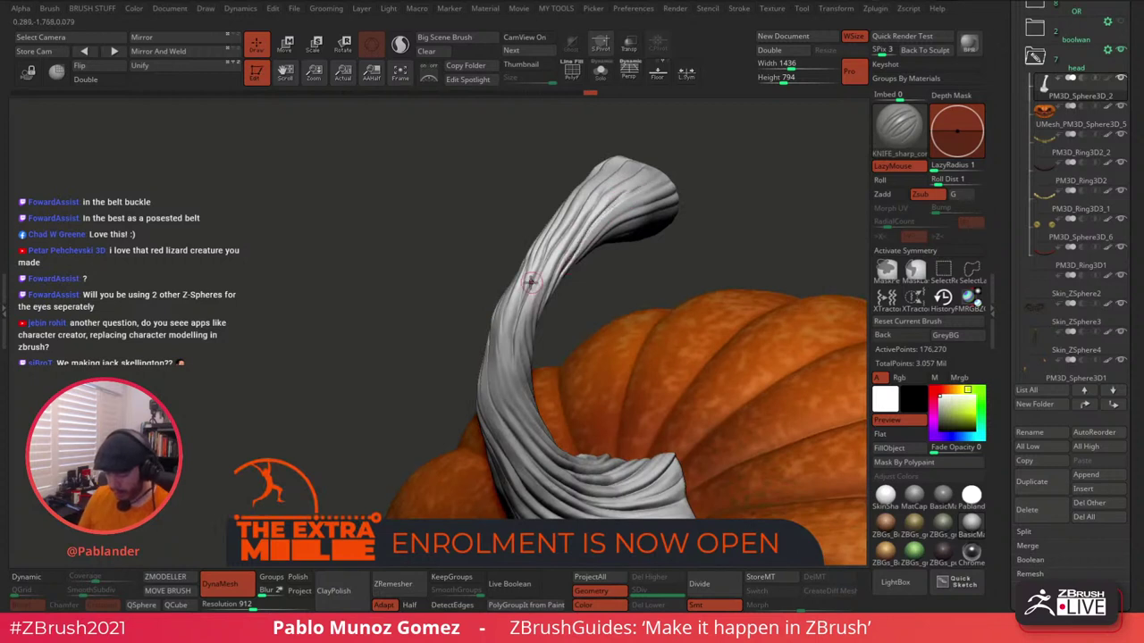
Carve finer sharp grooves along the side and middle of the stem's bend.
right_click_drag(531, 282, 515, 257)
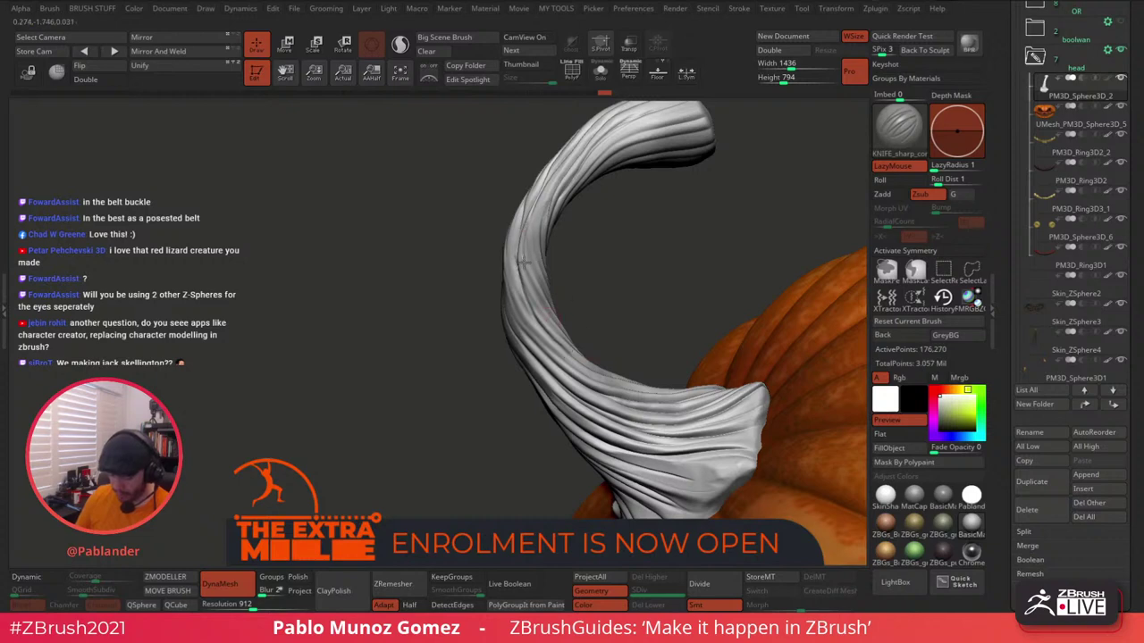
right_click_drag(570, 337, 573, 275)
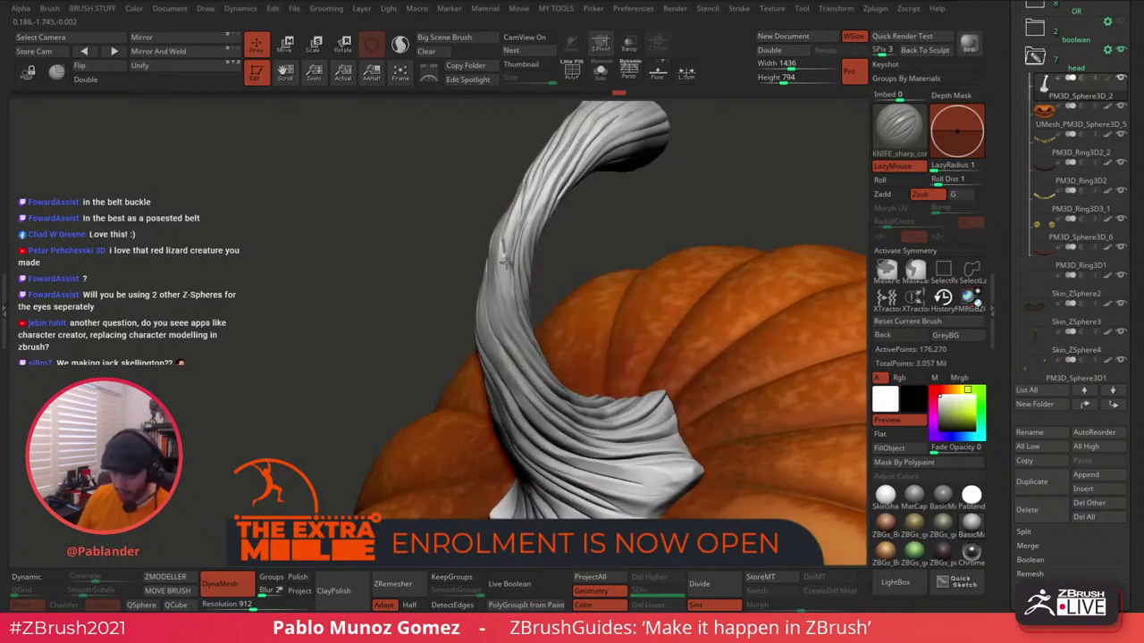
right_click_drag(506, 263, 570, 195)
left_click_drag(568, 196, 573, 288)
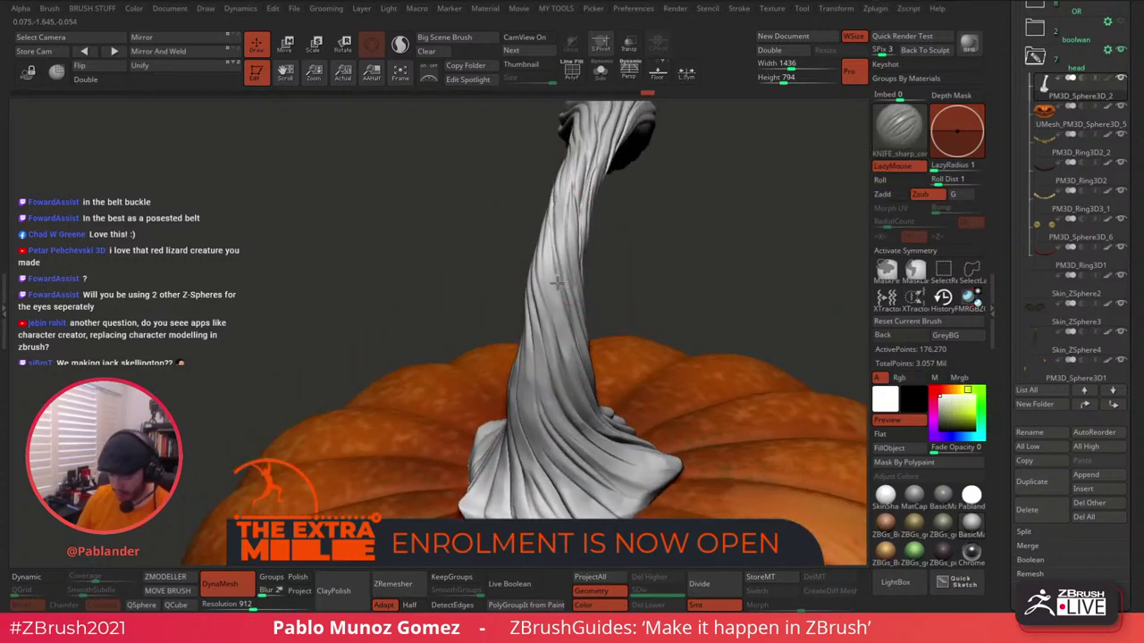
Carve sharp grooves down the back of the stem and into its flared base.
right_click_drag(564, 368, 551, 227)
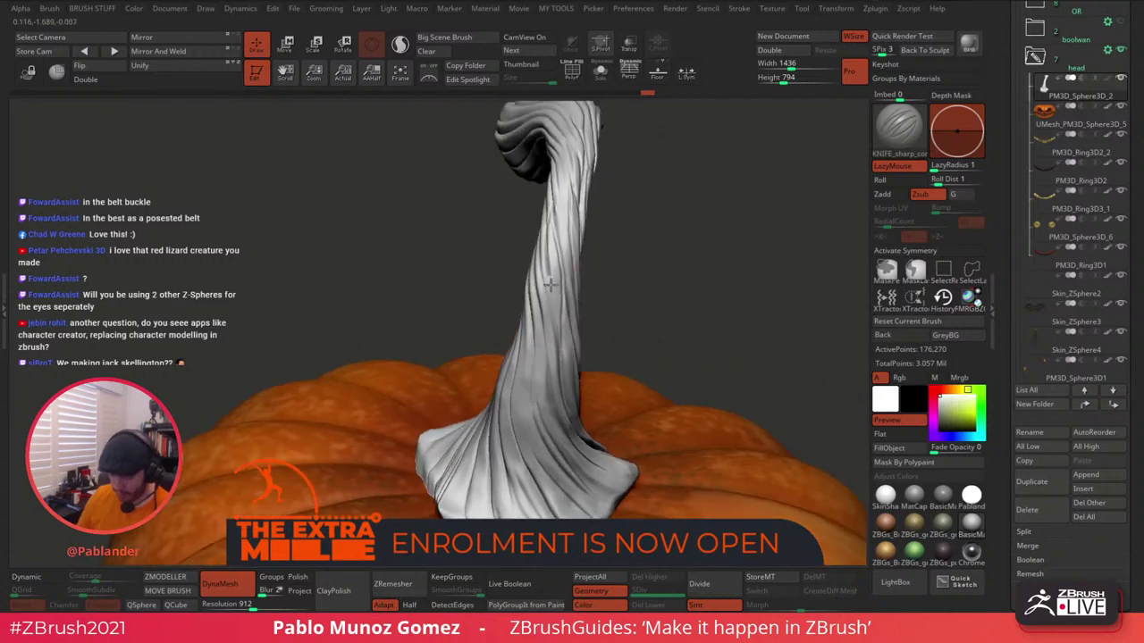
left_click_drag(552, 284, 556, 330)
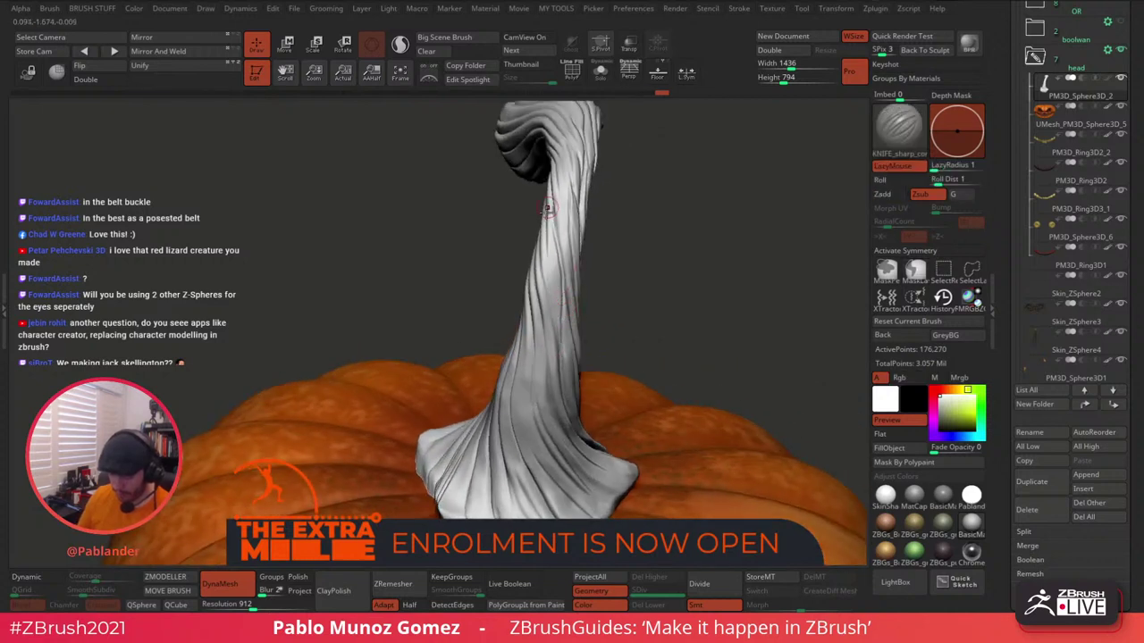
right_click_drag(554, 347, 625, 256)
left_click_drag(568, 286, 562, 345)
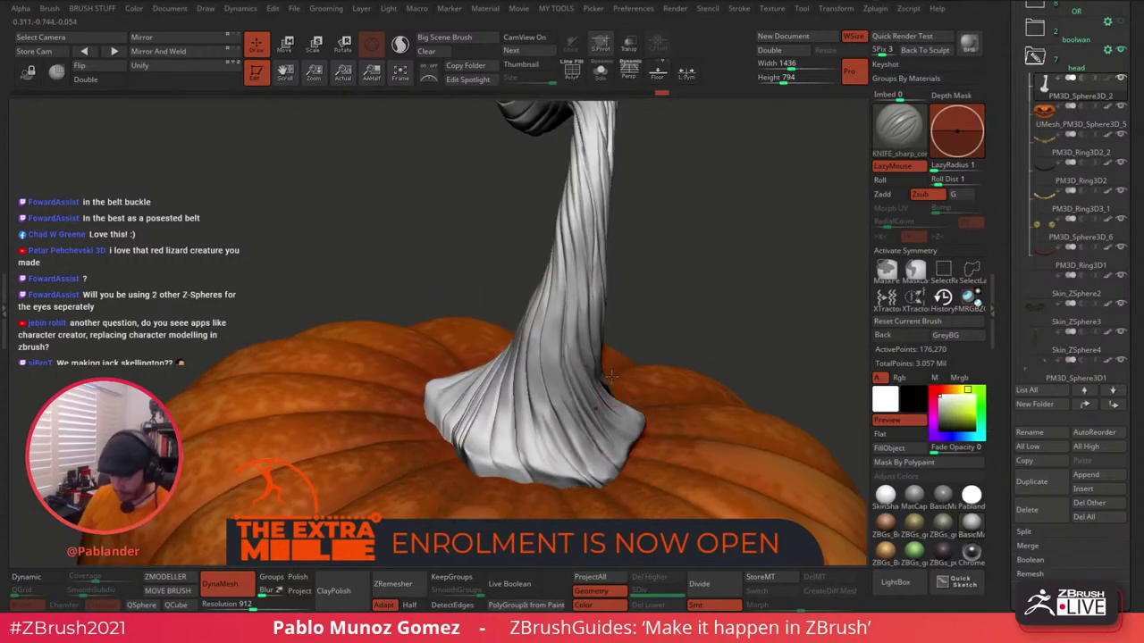
right_click_drag(585, 358, 572, 391)
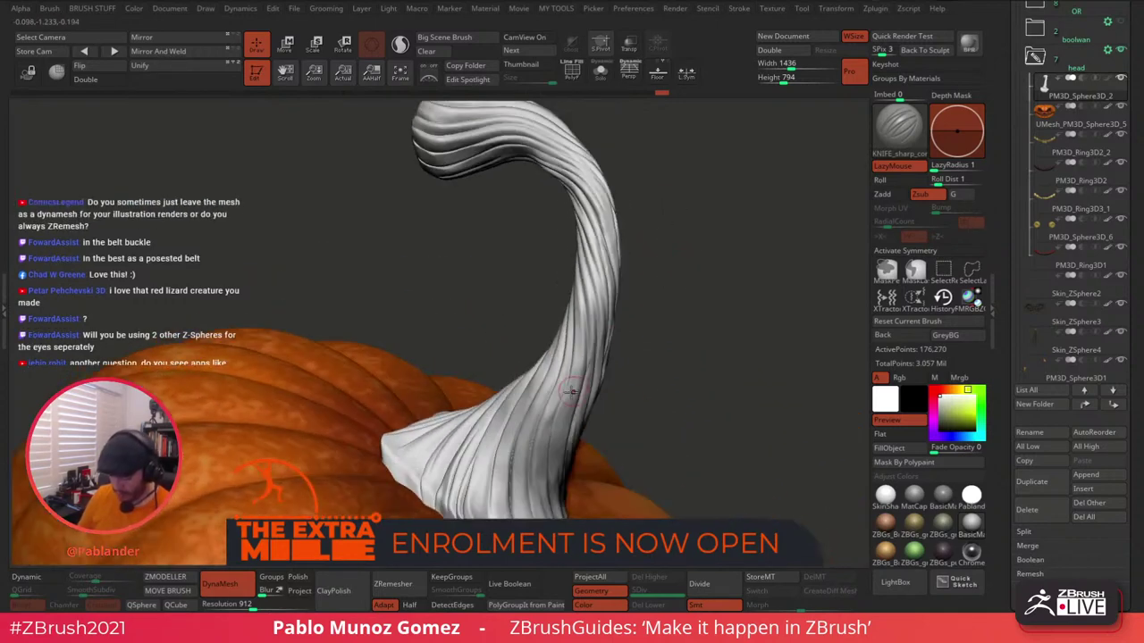
right_click_drag(548, 469, 579, 388)
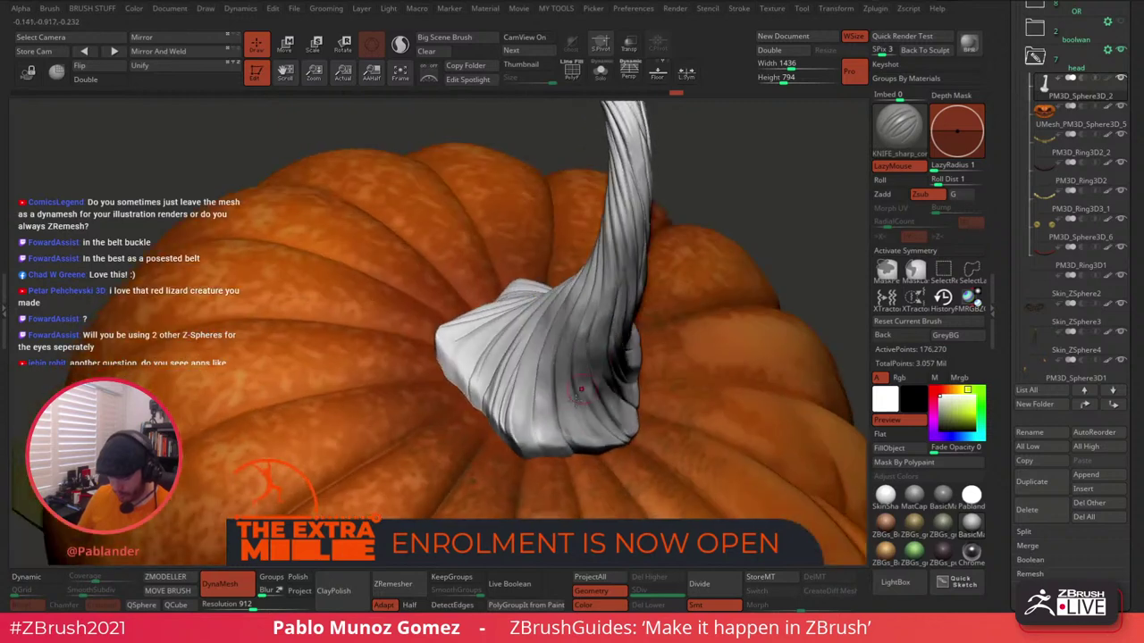
Extend the sharp grooves around the stem's upper curl and the underside of its tip.
right_click_drag(598, 248, 585, 332)
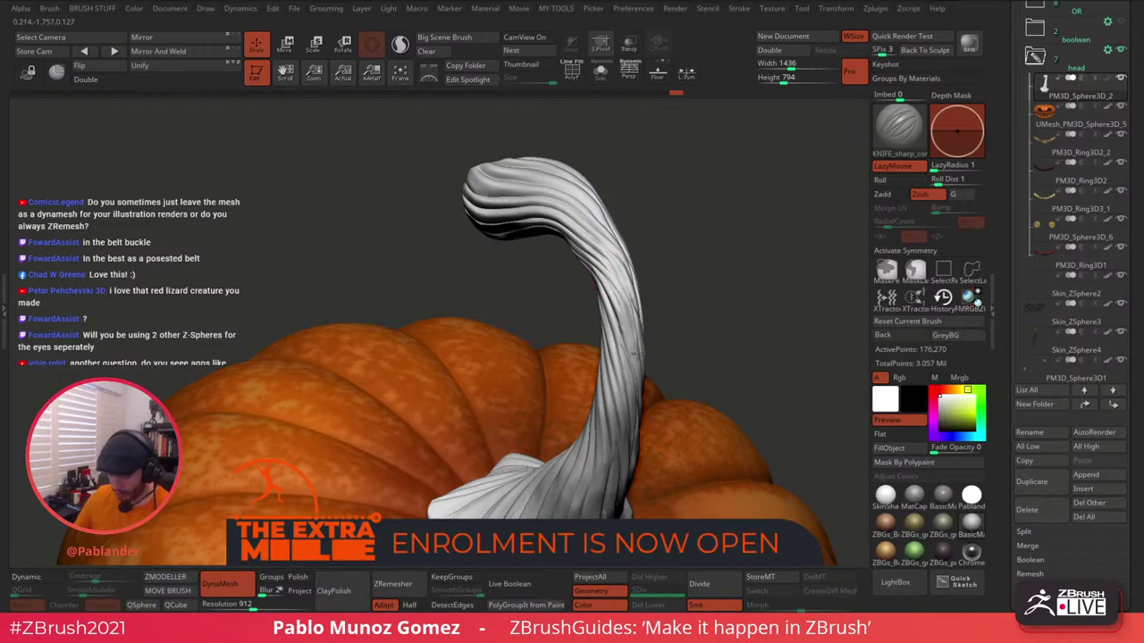
right_click_drag(672, 245, 633, 235)
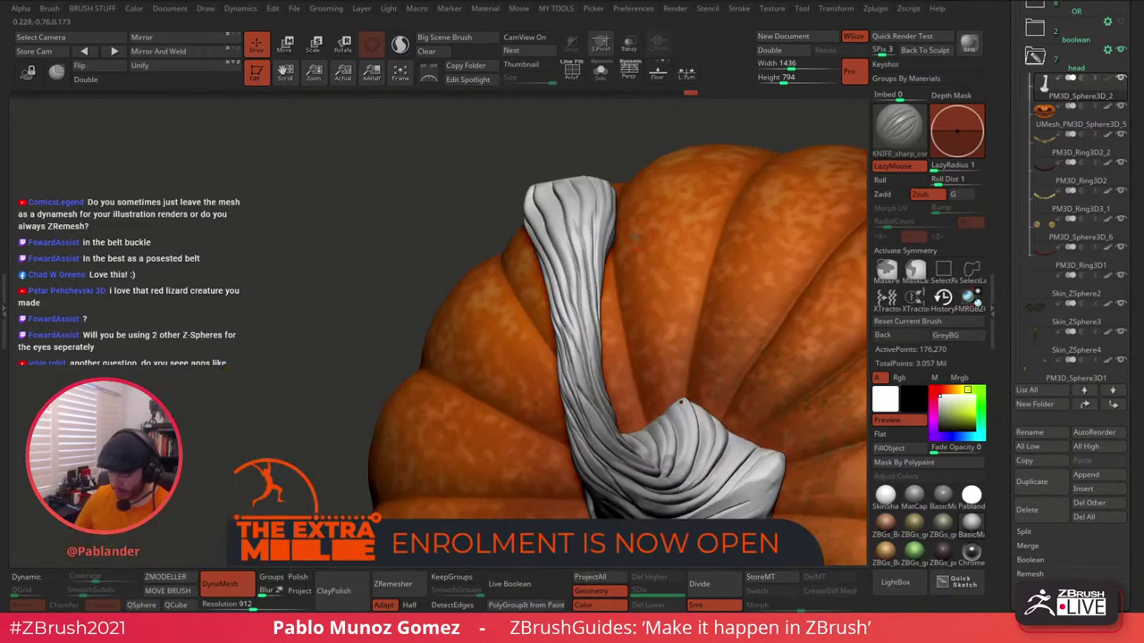
right_click_drag(603, 198, 617, 220)
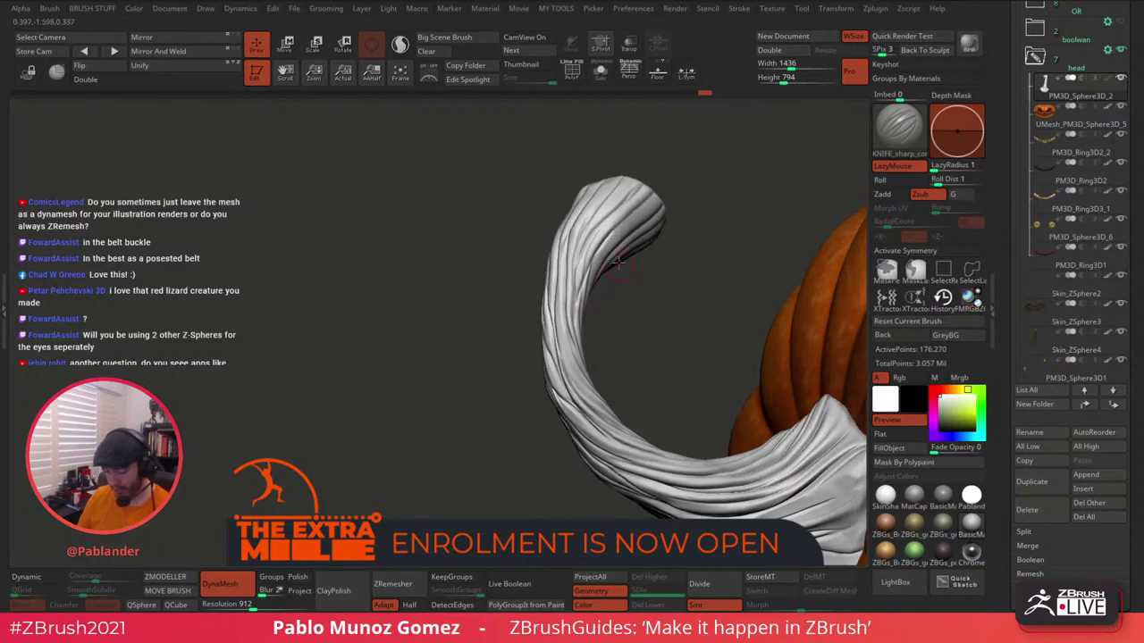
right_click_drag(606, 299, 636, 344)
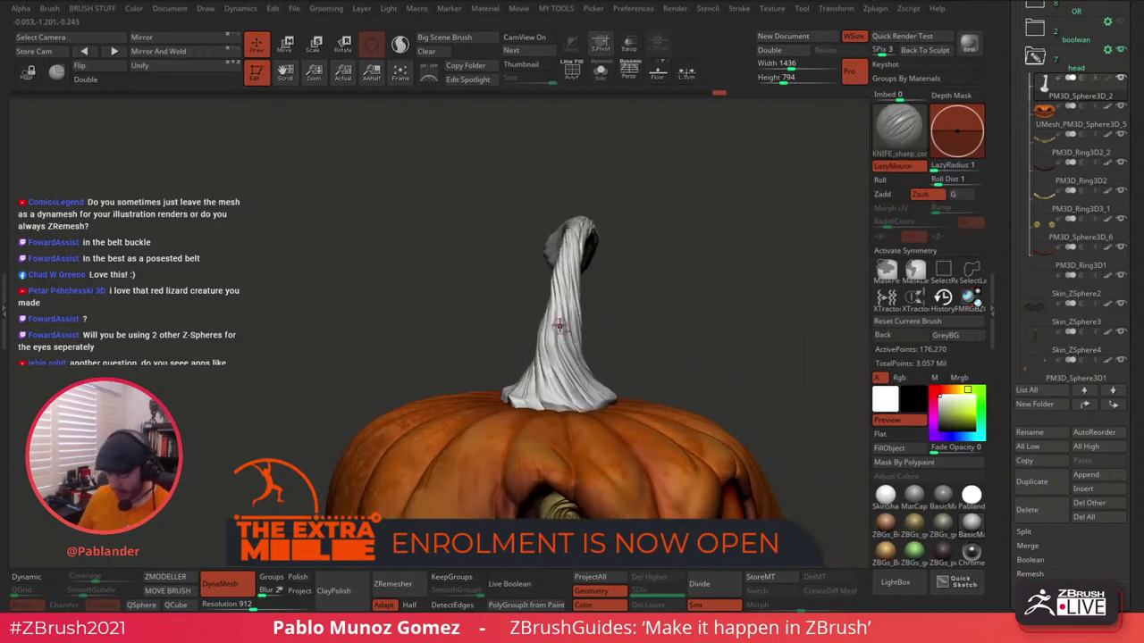
Switch to the Move brush and pull the stem's curled tip slightly inward from the front.
mouse_move(561, 327)
right_mouse_down()
mouse_move(557, 317)
mouse_move(595, 316)
right_mouse_up()
key("b")
left_click(610, 329)
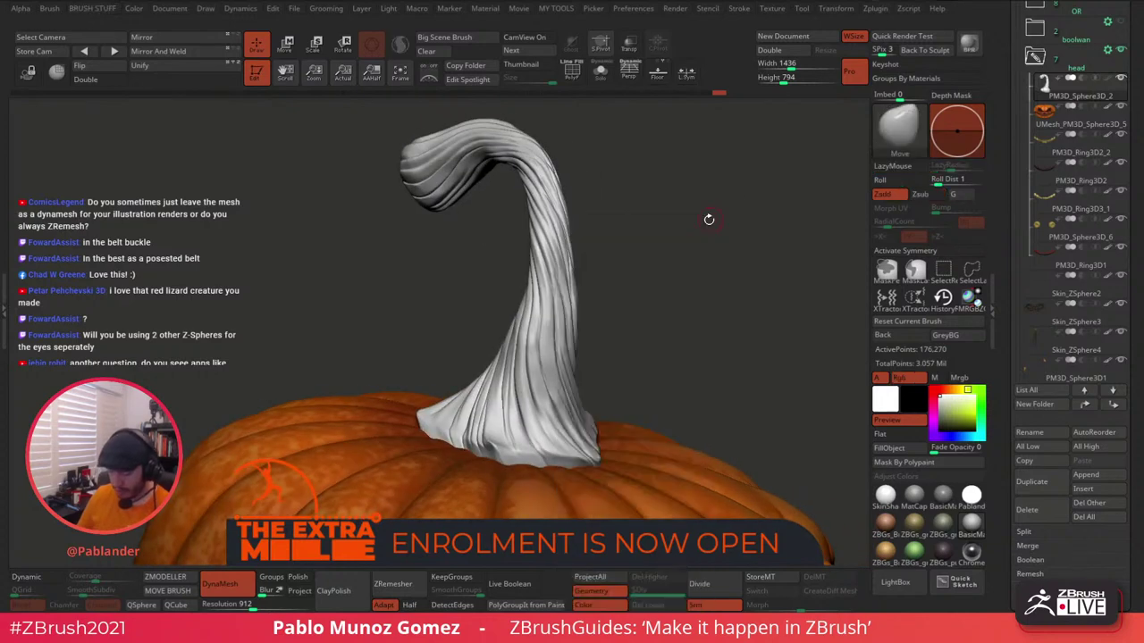
mouse_move(743, 235)
right_mouse_down()
mouse_move(554, 326)
mouse_move(688, 298)
right_mouse_up()
key("space")
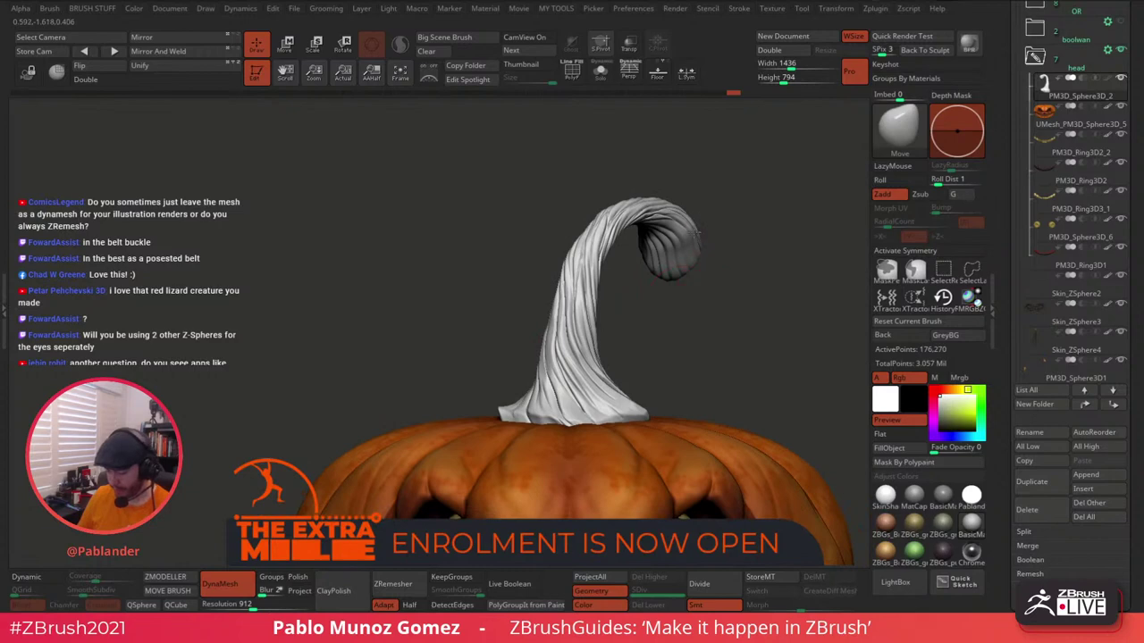
left_click_drag(695, 231, 670, 231)
right_click_drag(711, 247, 713, 295, "ctrl")
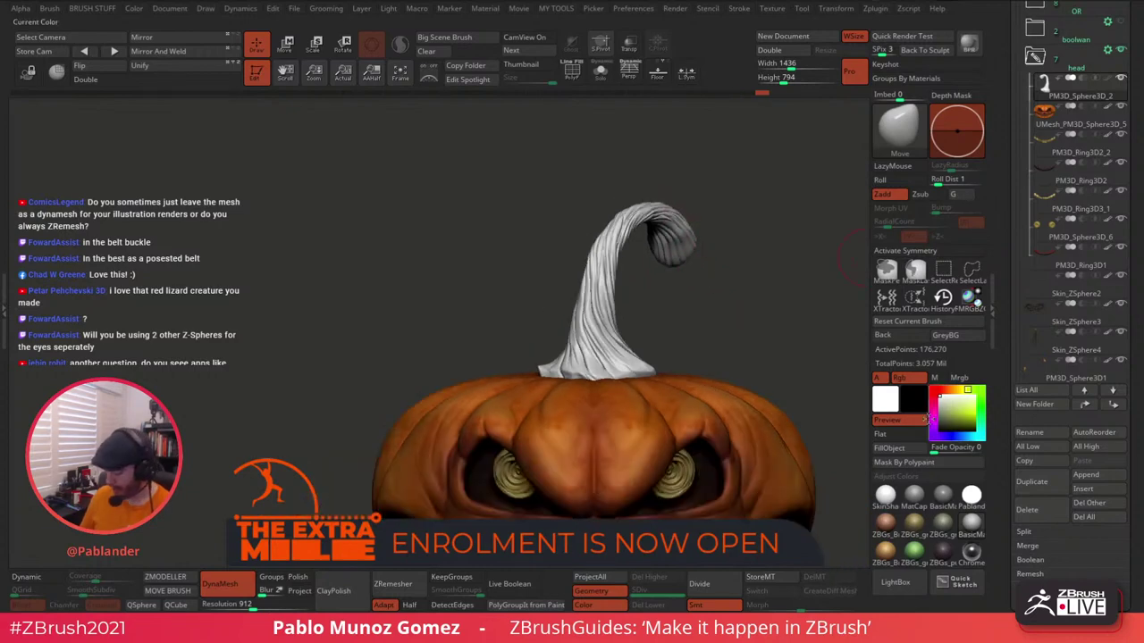
Load the CLAY_Flicks detail brush from the Digital CLAY folder and add flick texture up the stem's back.
left_click(900, 582)
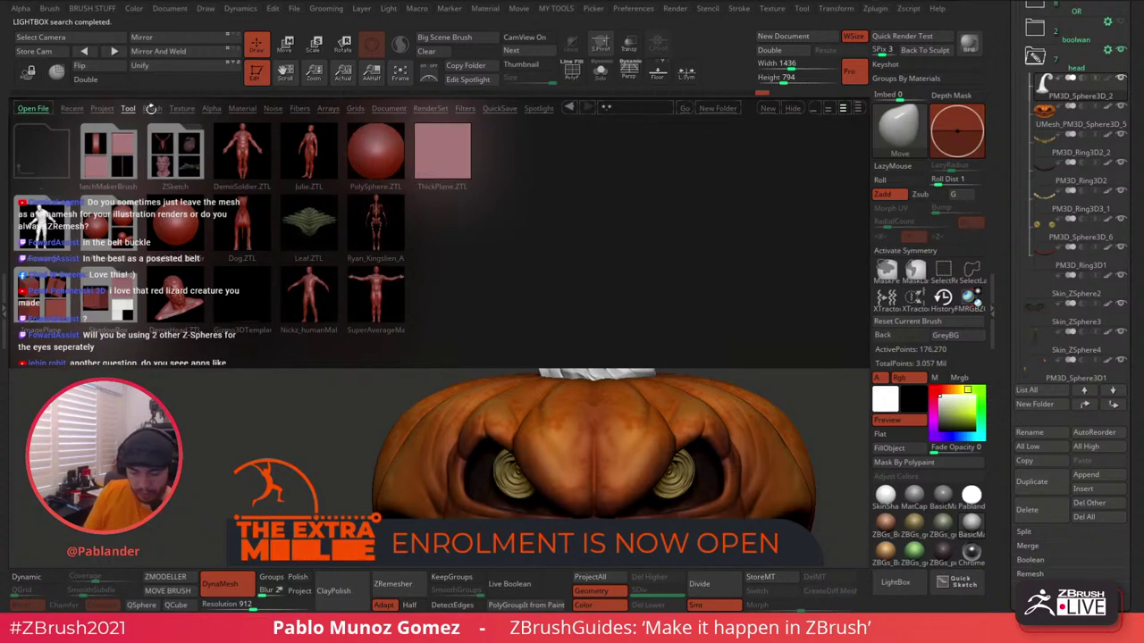
left_click(152, 108)
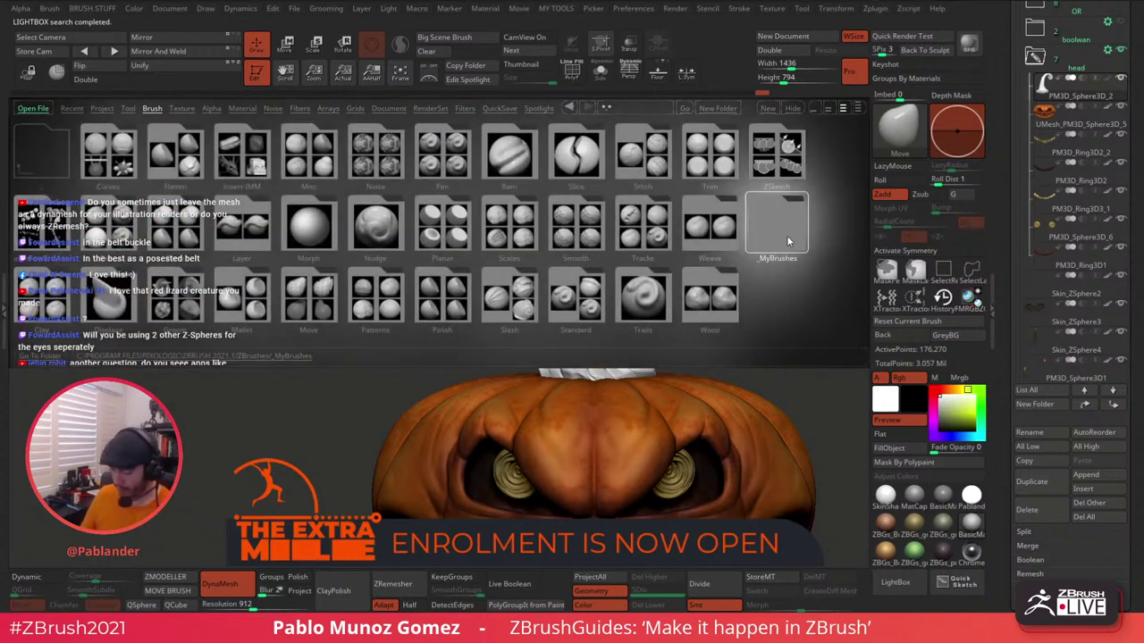
double_click(176, 216)
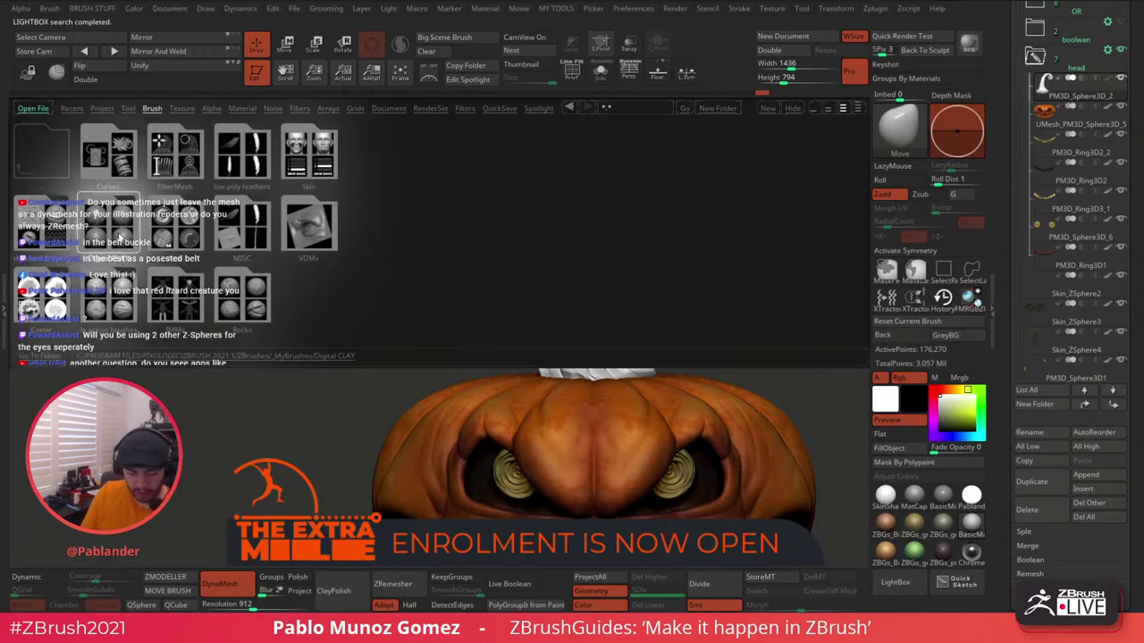
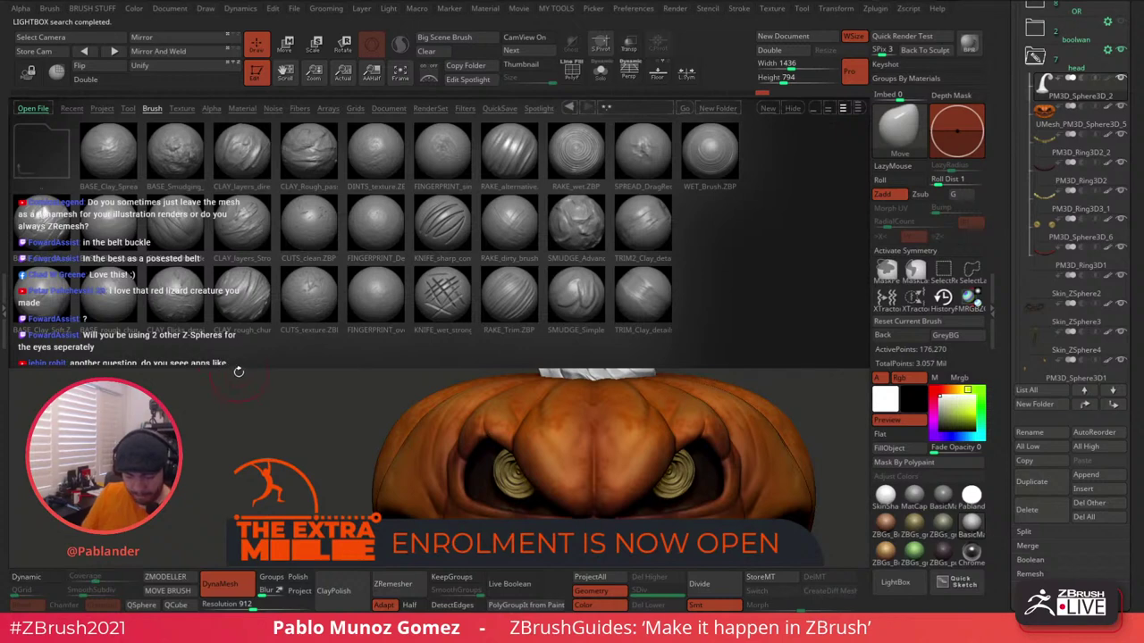
double_click(182, 304)
left_click_drag(591, 342, 609, 239)
right_click_drag(610, 239, 593, 353, "ctrl")
left_click_drag(593, 353, 634, 186)
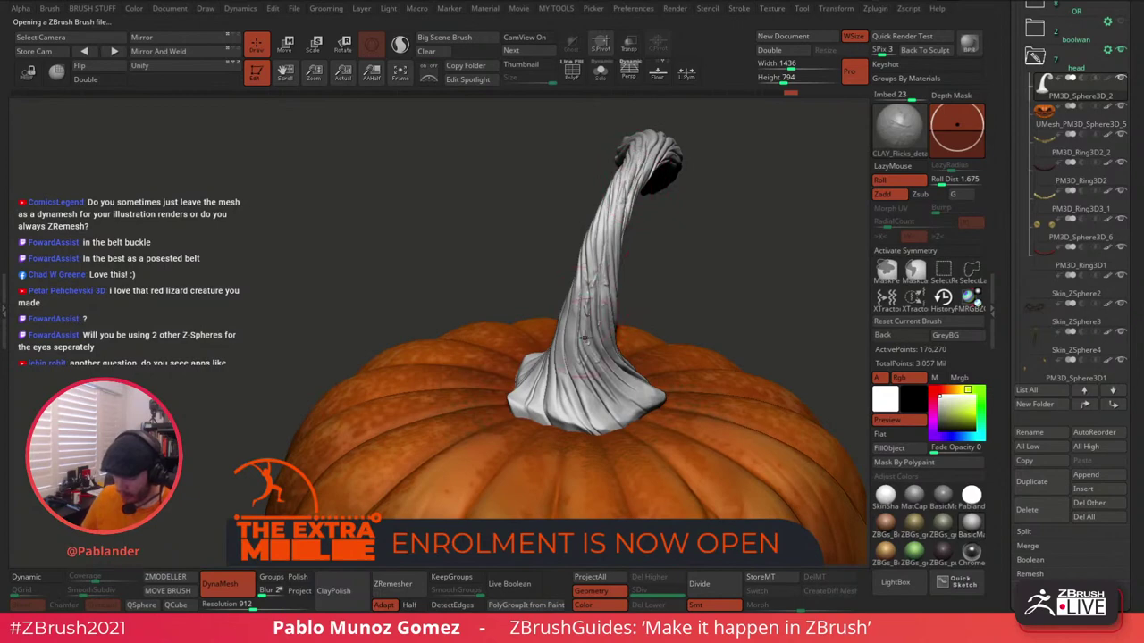
Add clay flick texture over the stem's flared base and along its side to the curled tip.
right_click_drag(630, 201, 575, 298)
mouse_move(585, 354)
left_mouse_down()
mouse_move(601, 299)
mouse_move(555, 387)
left_mouse_up()
right_click_drag(552, 380, 568, 409)
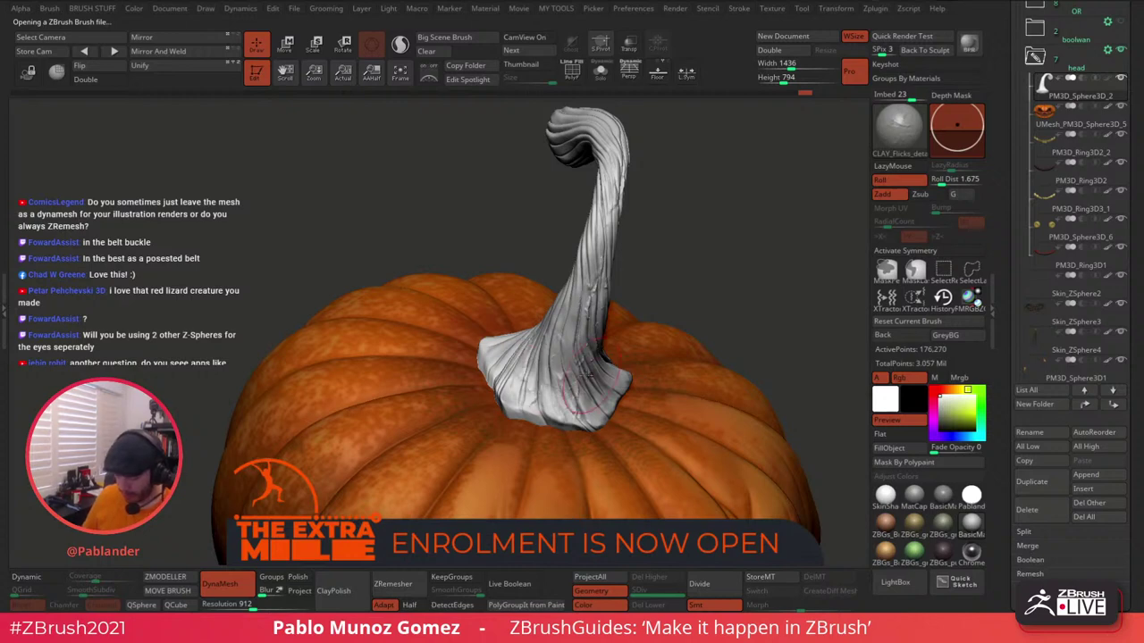
right_click_drag(632, 314, 613, 280)
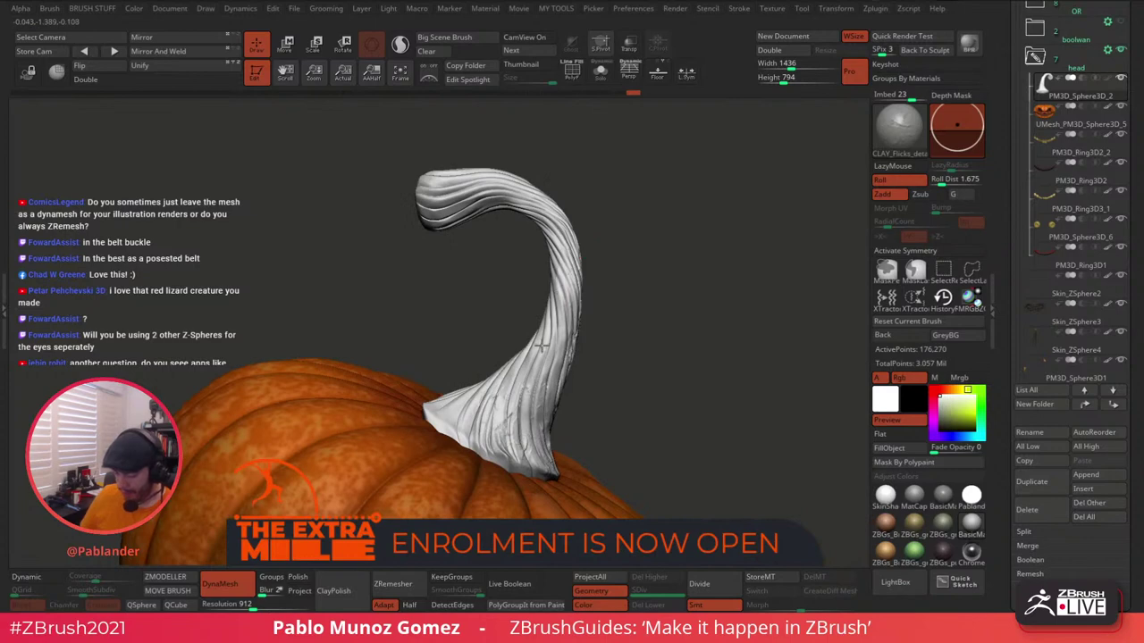
mouse_move(543, 344)
left_mouse_down()
mouse_move(570, 259)
mouse_move(519, 197)
mouse_move(452, 186)
mouse_move(436, 214)
left_mouse_up()
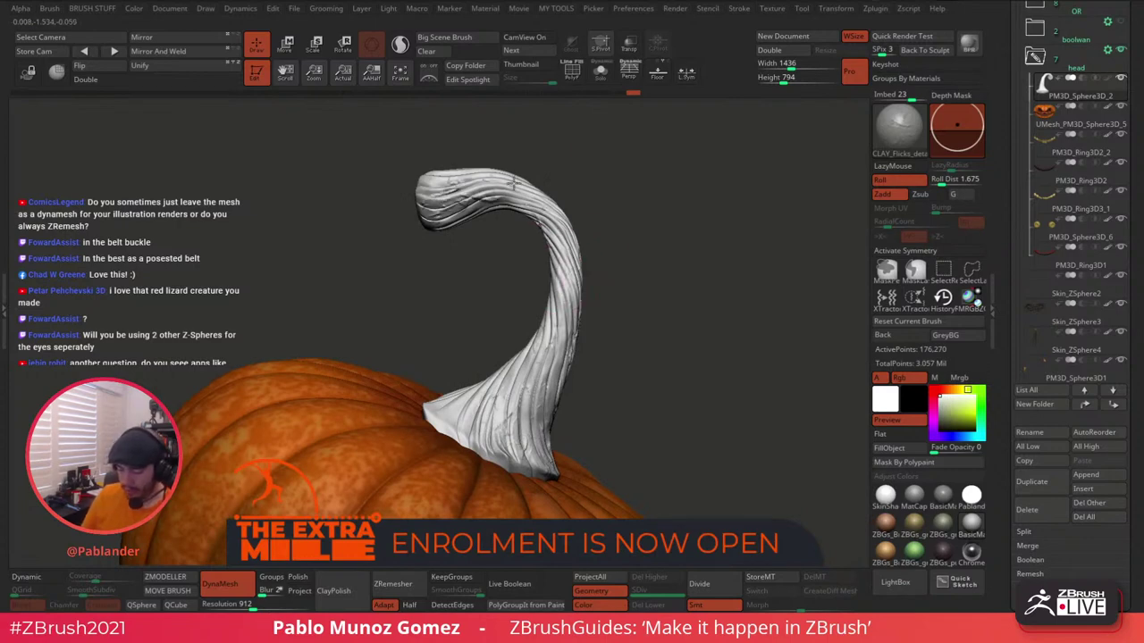
Continue the clay flick texture around the upper curl, the opposite side and the front of the stem.
mouse_move(514, 183)
right_mouse_down()
mouse_move(599, 226)
mouse_move(597, 194)
right_mouse_up()
left_click_drag(591, 171, 602, 217)
right_click_drag(603, 216, 546, 201)
mouse_move(628, 196)
left_mouse_down()
mouse_move(600, 209)
mouse_move(547, 276)
left_mouse_up()
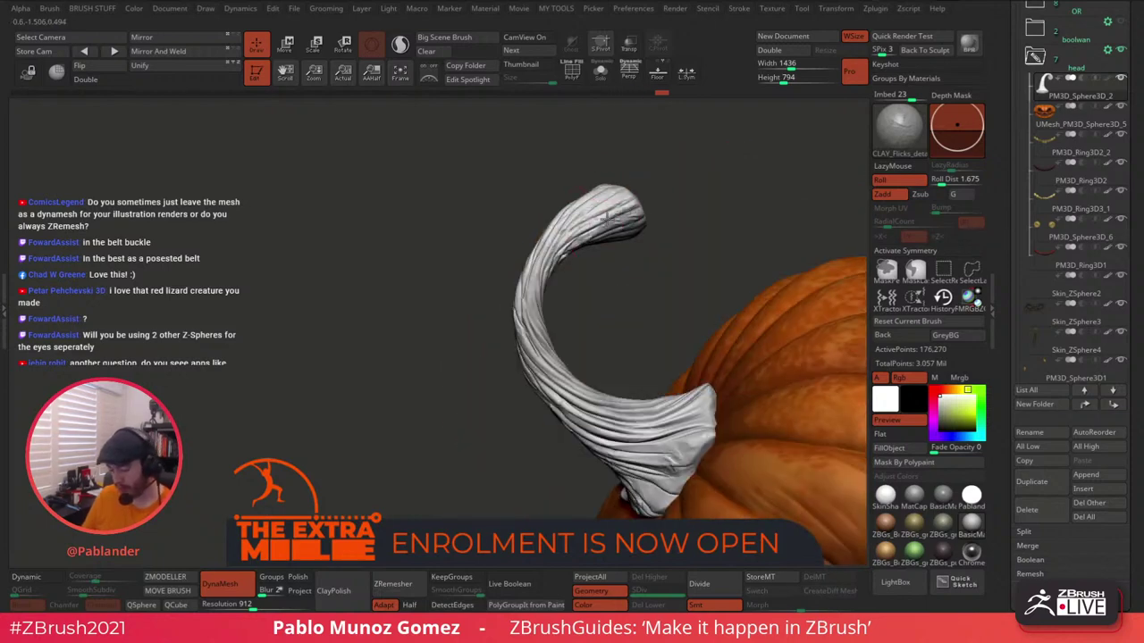
mouse_move(615, 202)
left_mouse_down()
mouse_move(548, 250)
mouse_move(538, 316)
left_mouse_up()
mouse_move(635, 251)
right_mouse_down()
mouse_move(668, 254)
mouse_move(643, 264)
mouse_move(635, 306)
mouse_move(615, 328)
mouse_move(539, 383)
right_mouse_up()
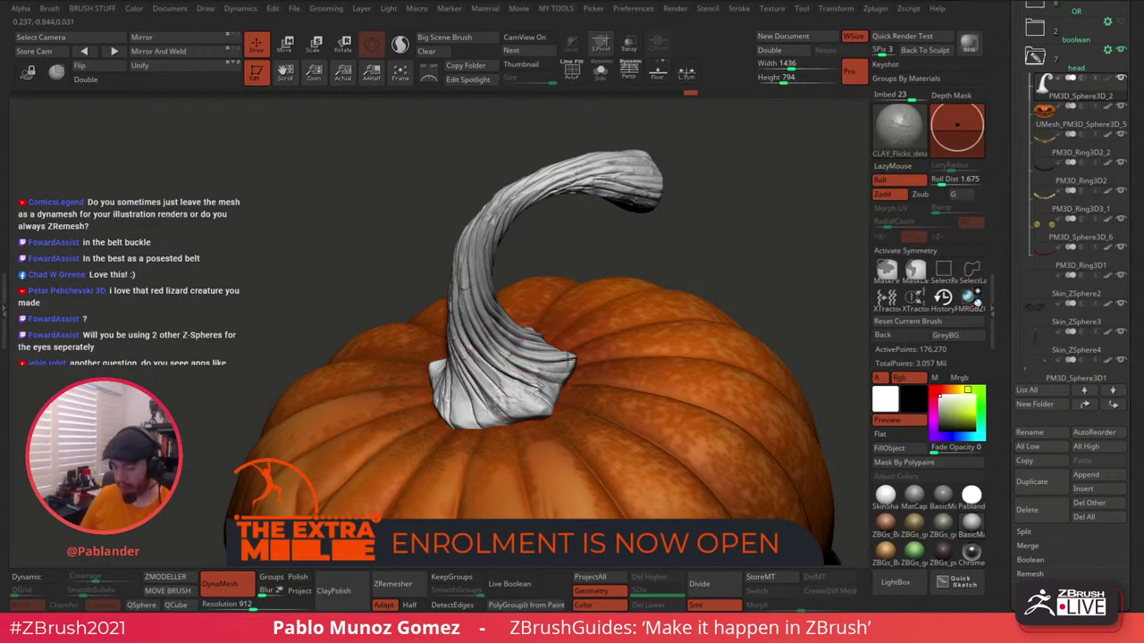
right_click_drag(594, 332, 579, 274)
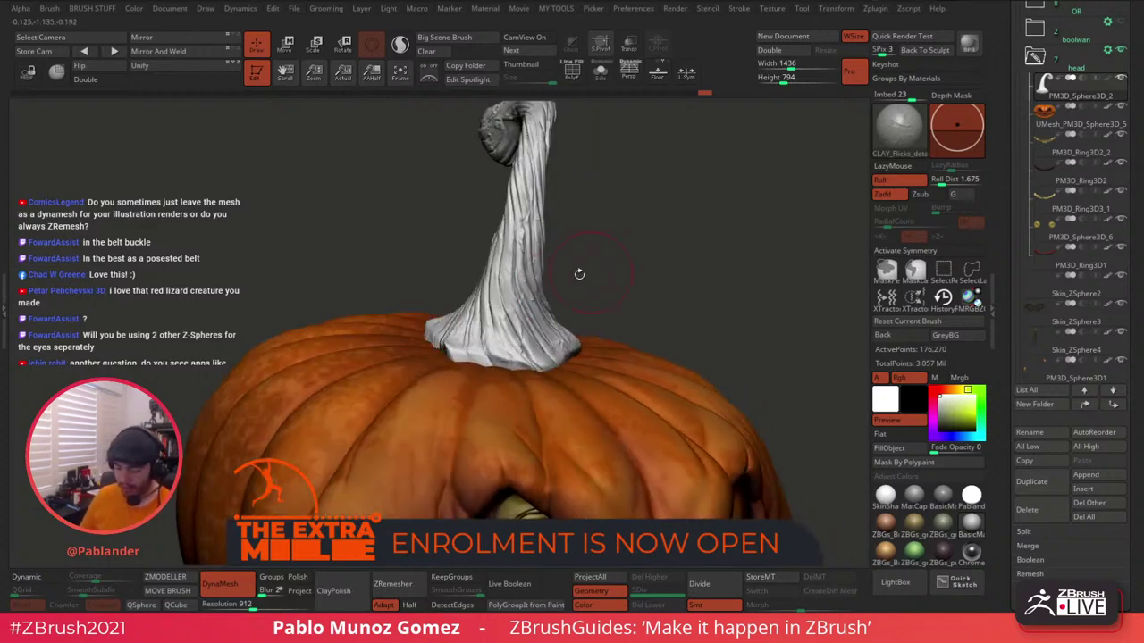
right_click_drag(605, 238, 674, 296)
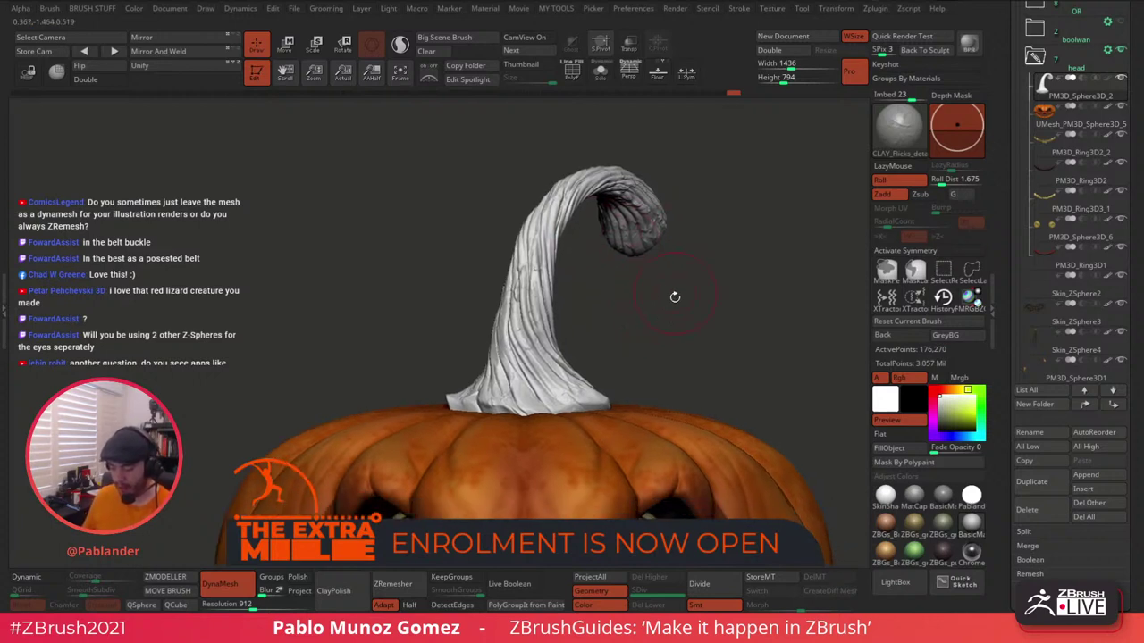
Switch to the TrimDynamic brush and flatten the raised texture on the lower shaft and outer bend of the stem.
key("space")
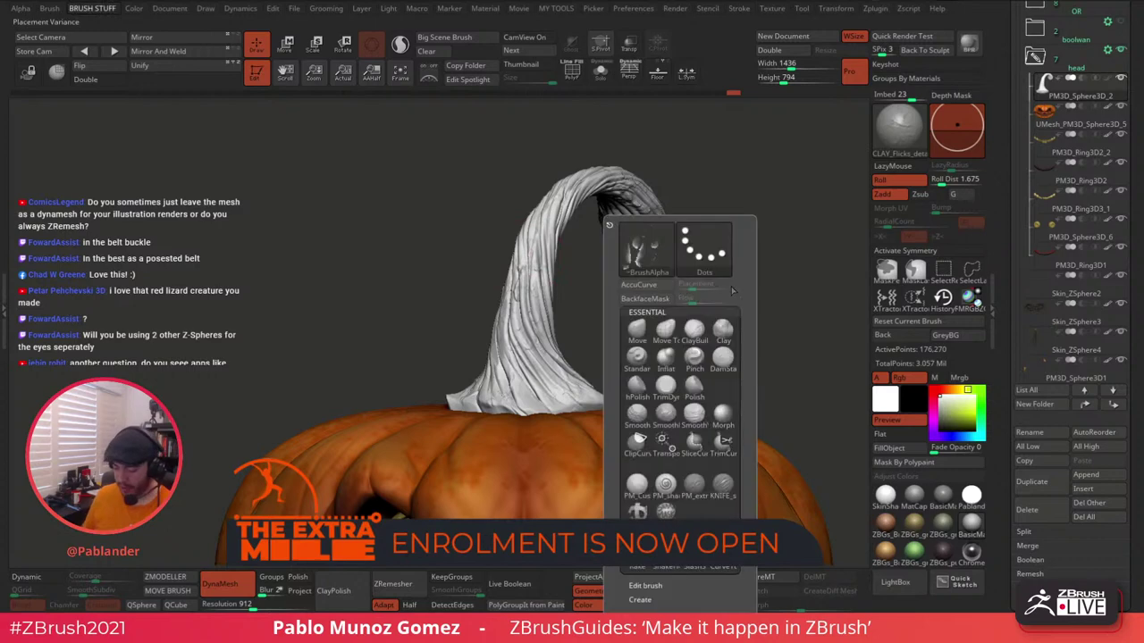
left_click(664, 393)
key("space")
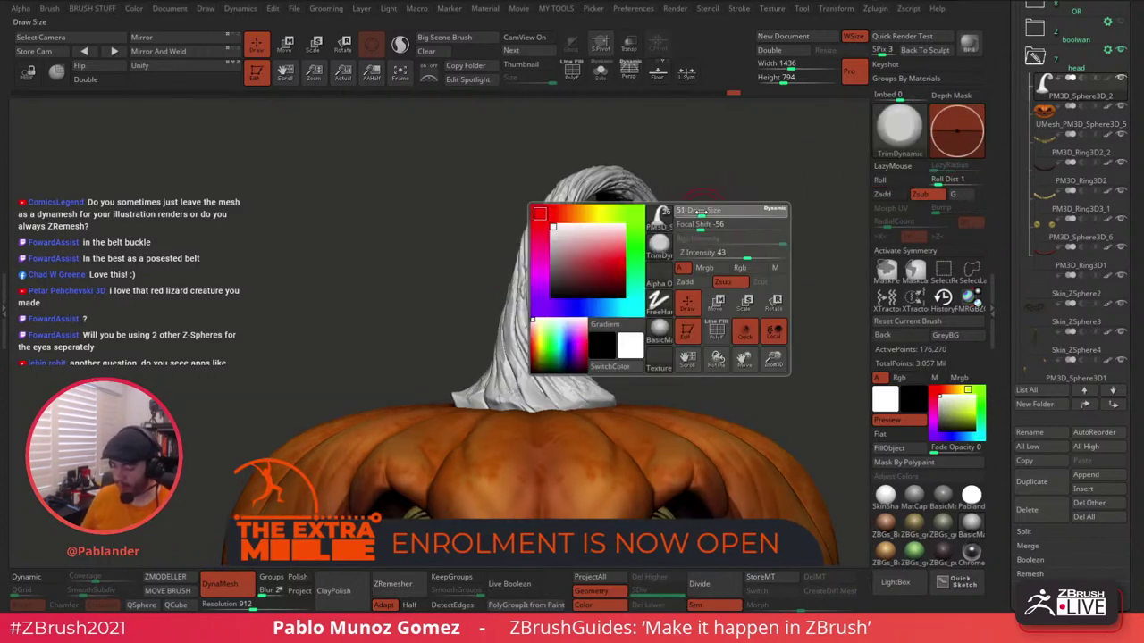
right_click_drag(541, 267, 521, 313)
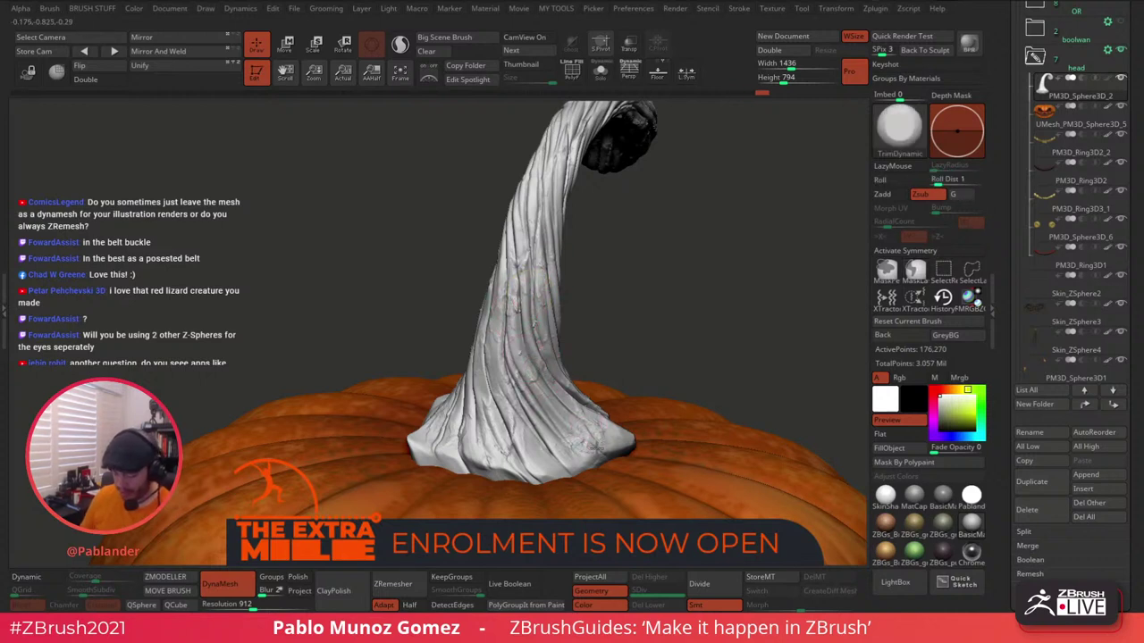
left_click_drag(634, 219, 566, 285)
left_click_drag(429, 292, 404, 316)
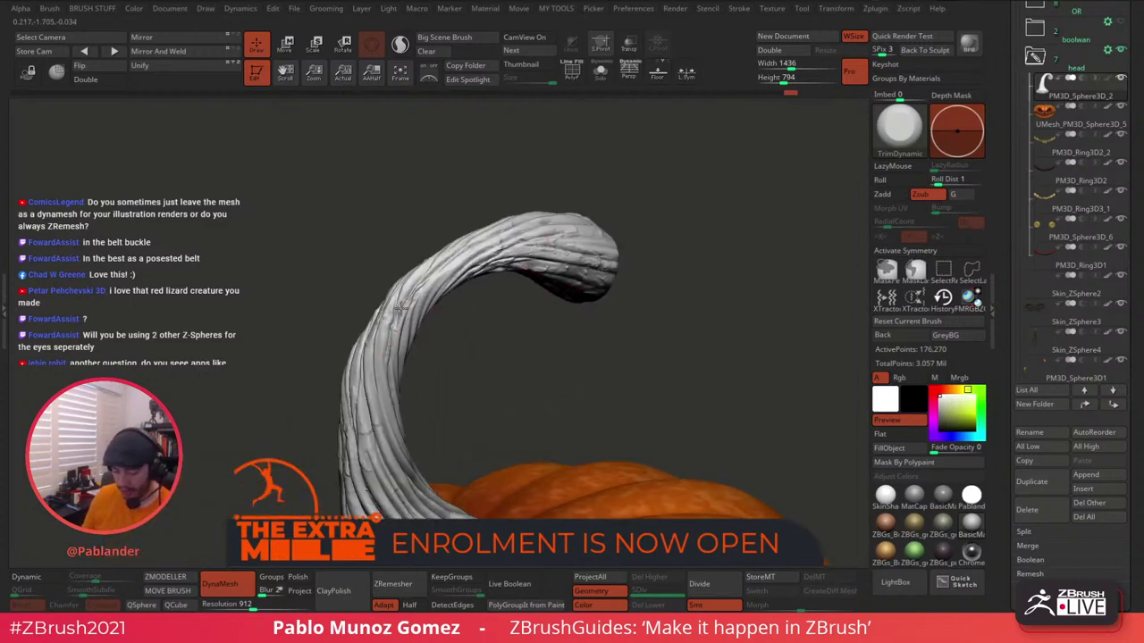
Trim the rough ridges along the stem's upper curl, around its tip and on the underside.
left_click_drag(498, 298, 549, 231, "alt")
mouse_move(541, 324)
left_mouse_down("alt")
mouse_move(549, 297)
mouse_move(491, 472)
left_mouse_up("alt")
left_click_drag(553, 343, 567, 211)
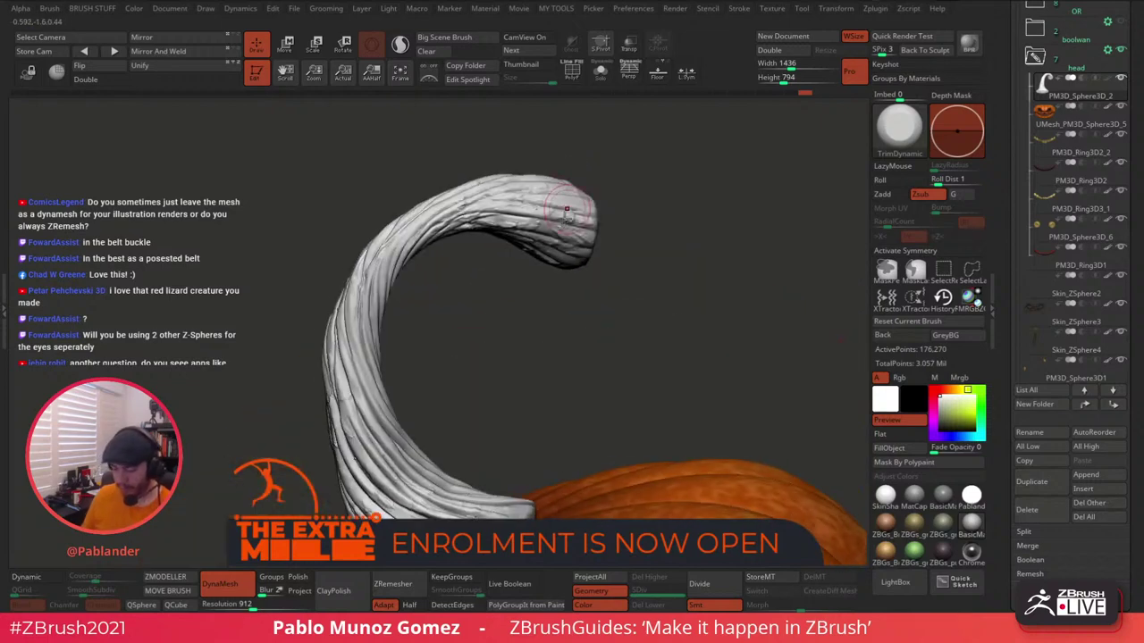
mouse_move(547, 253)
left_mouse_down()
mouse_move(581, 192)
mouse_move(484, 229)
mouse_move(481, 254)
left_mouse_up()
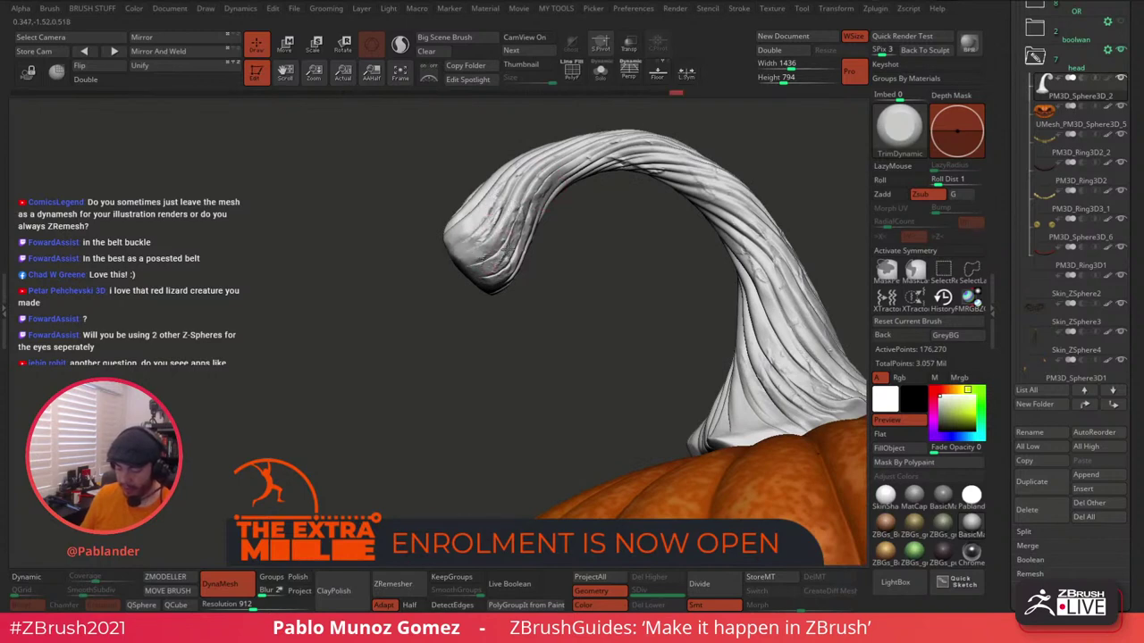
left_click_drag(571, 260, 641, 317)
left_click_drag(600, 246, 612, 277)
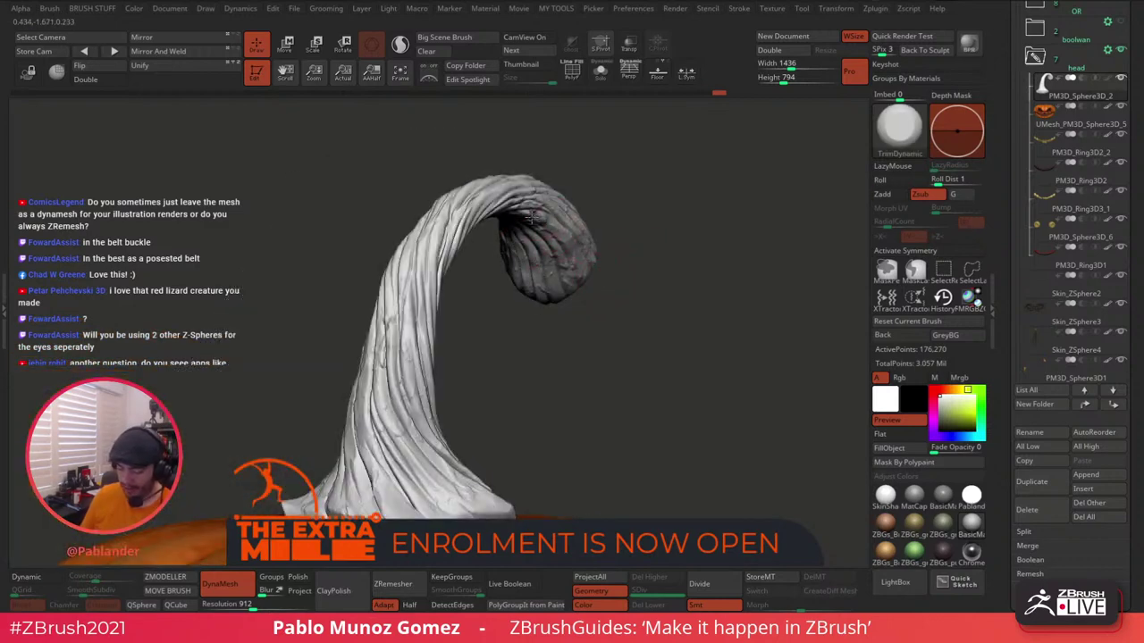
left_click_drag(570, 241, 666, 287)
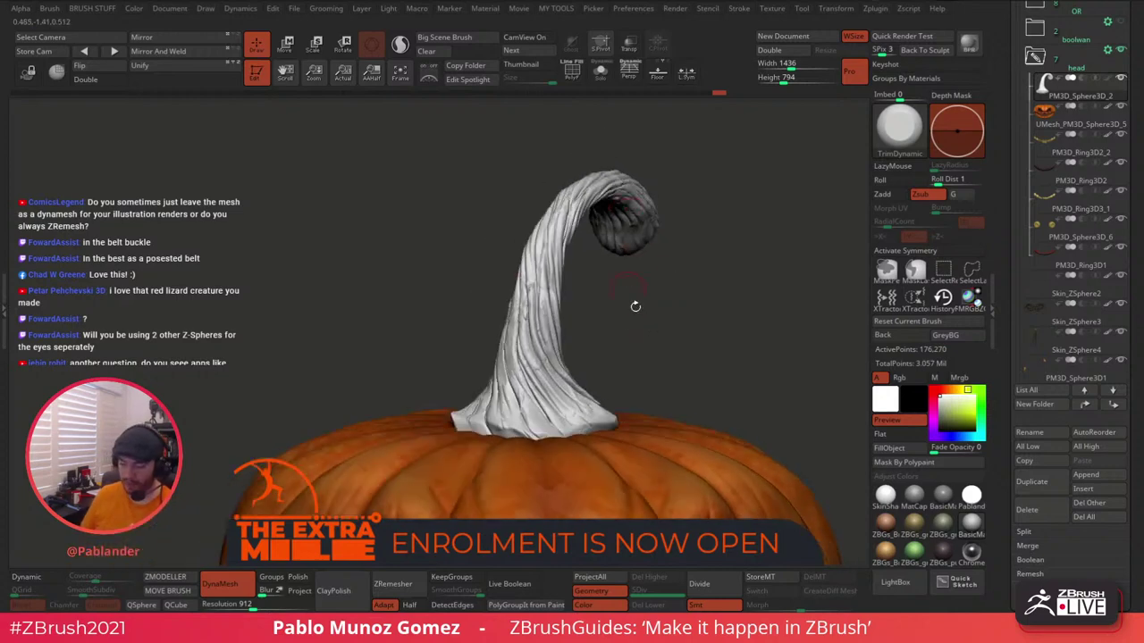
Open the Rocks folder in the custom brush library.
left_click(895, 582)
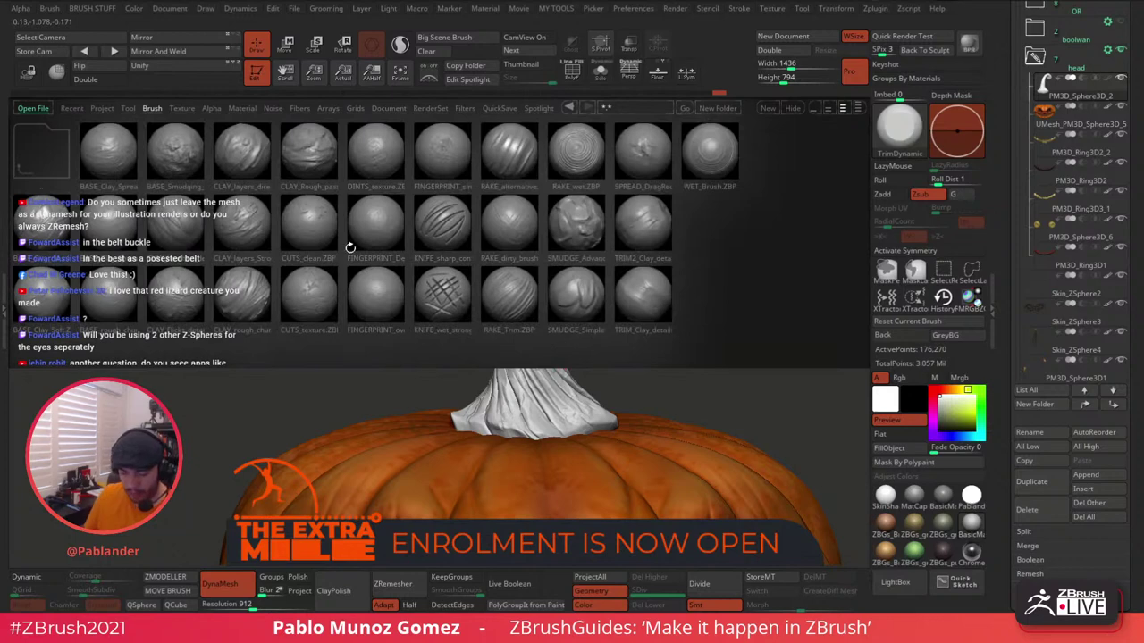
double_click(56, 163)
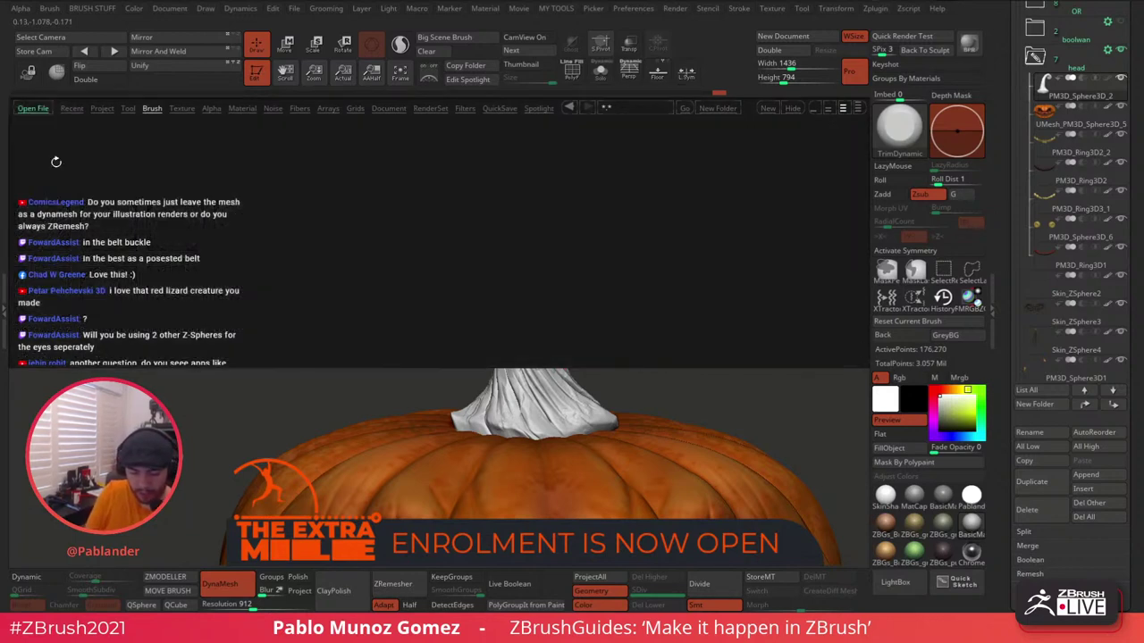
double_click(255, 306)
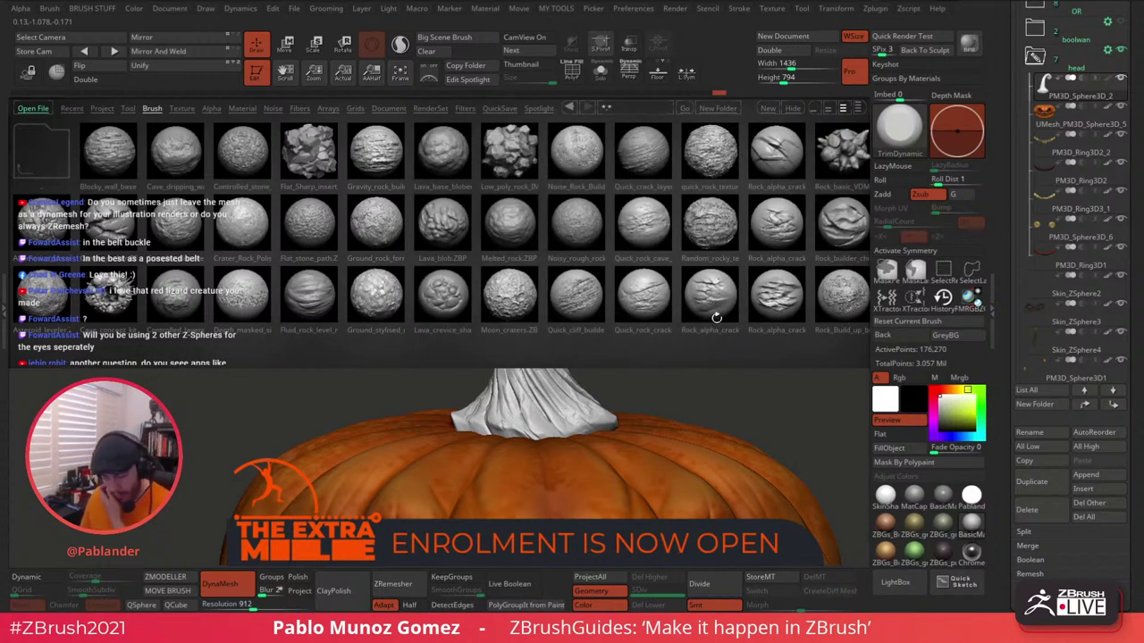
Try the Quick_crack_layered_wall brush on the lower part of the stem.
double_click(650, 154)
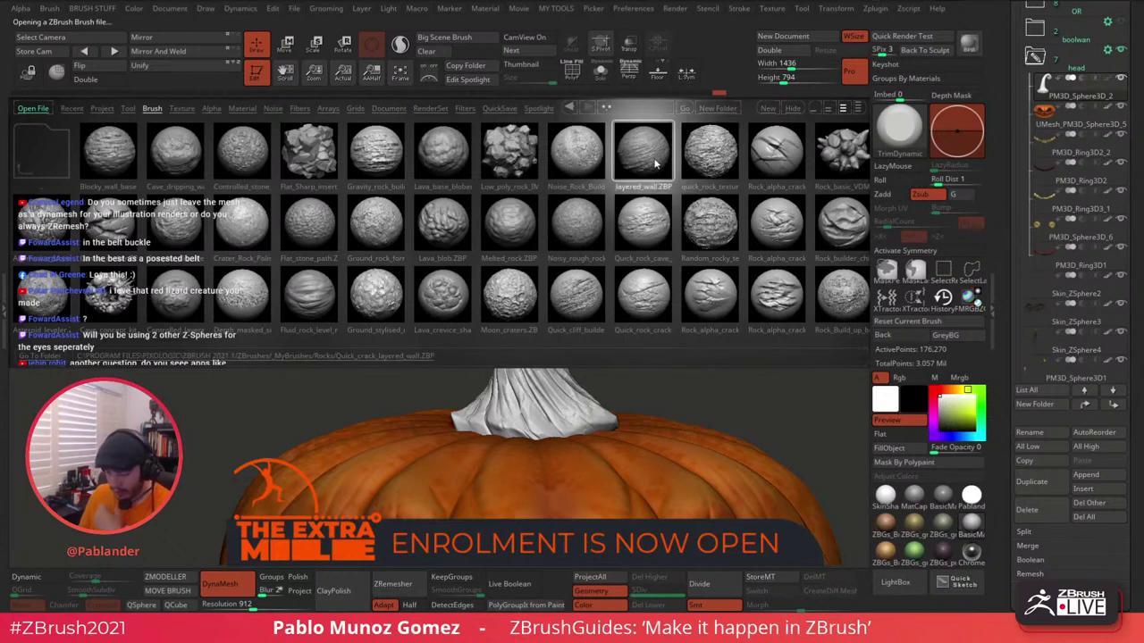
left_click_drag(616, 293, 599, 280)
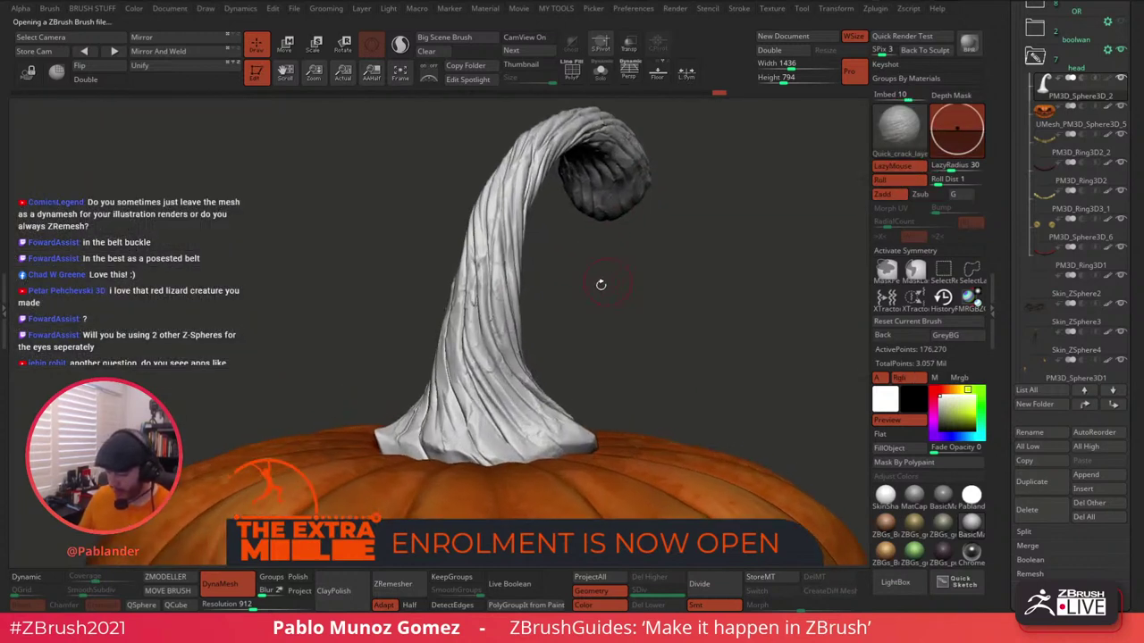
key("space")
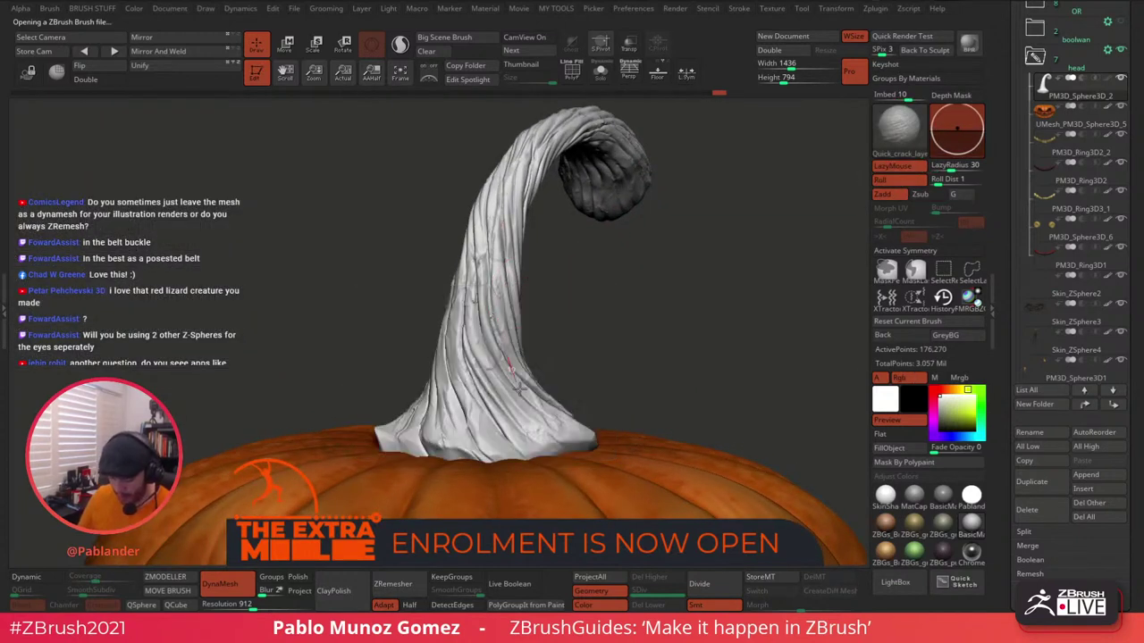
key("space")
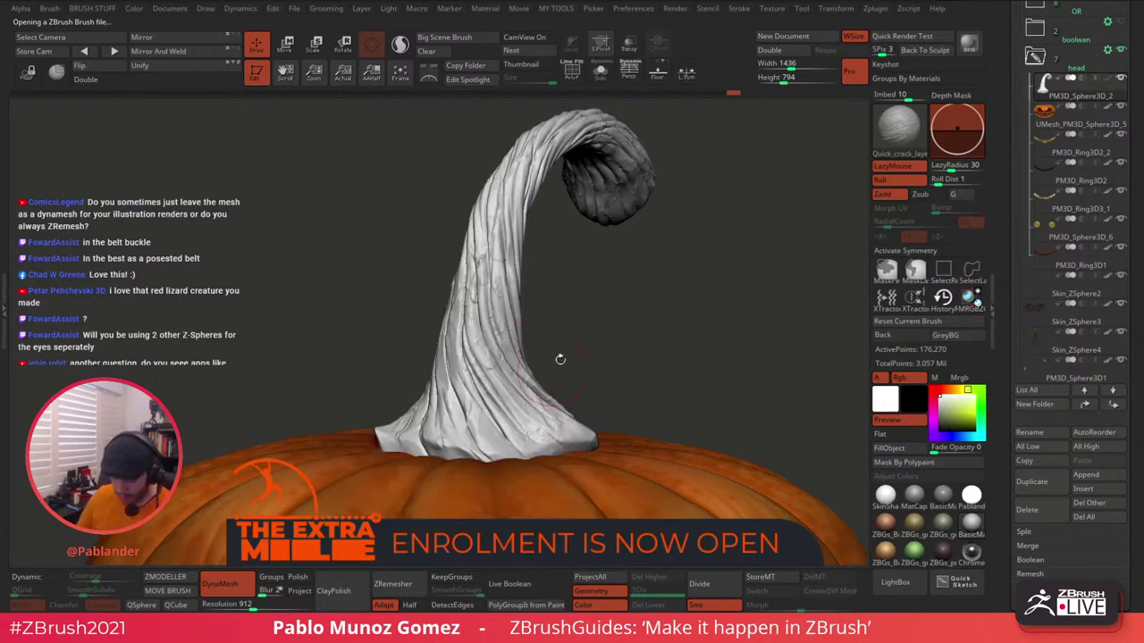
Load the Quick_cliff_builder brush from the Rocks folder and build rough, cracked texture around the stem's flared base.
key("comma")
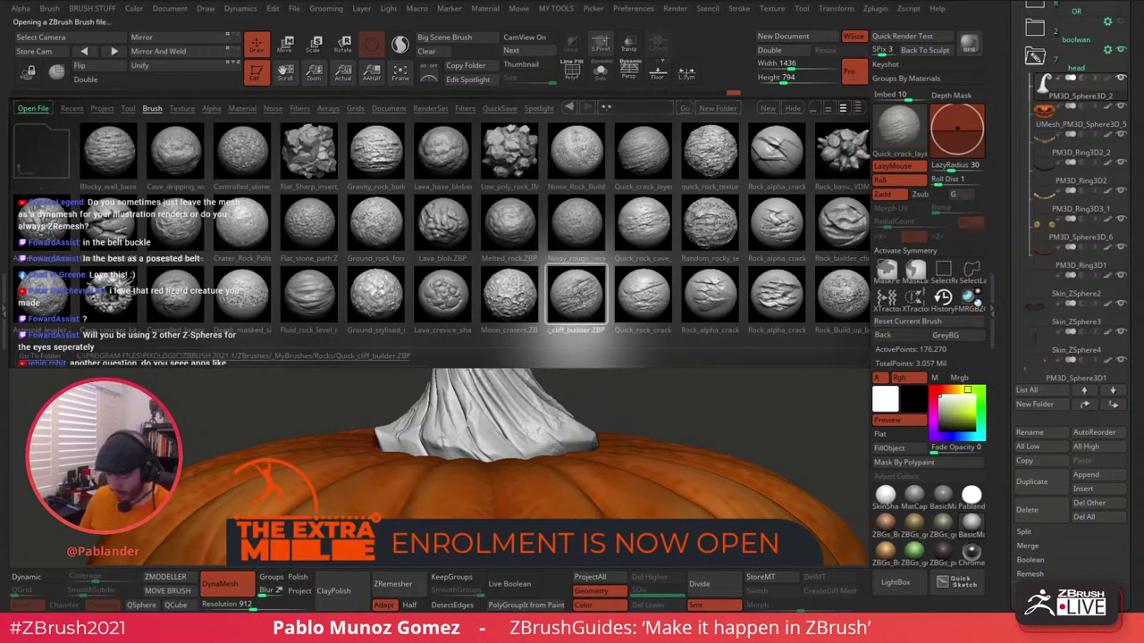
double_click(581, 297)
right_click_drag(524, 404, 581, 426)
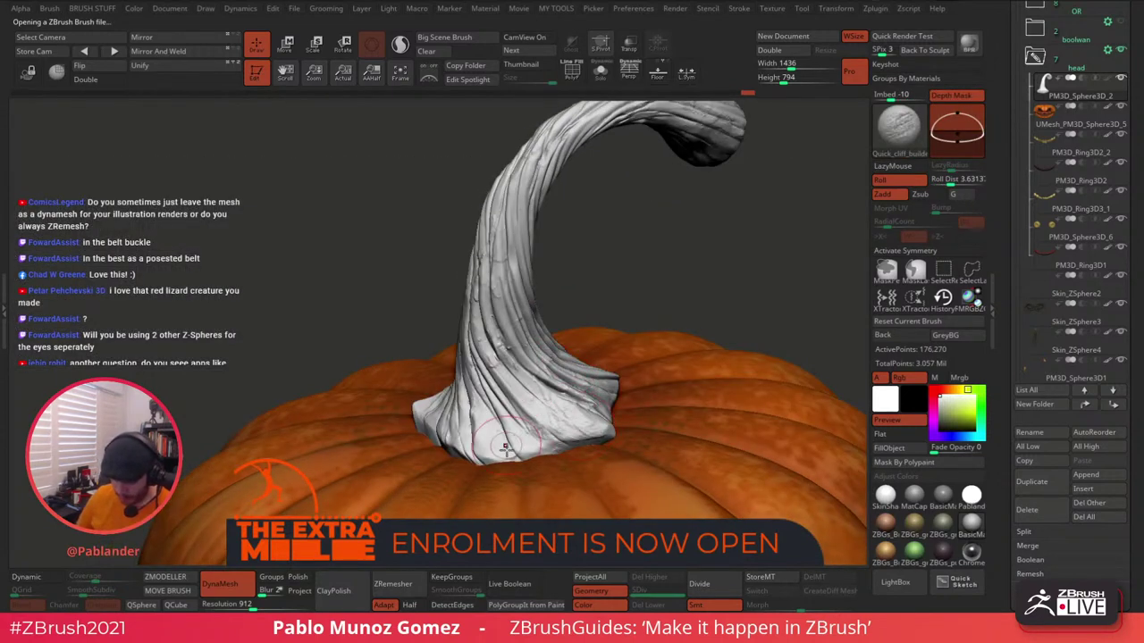
mouse_move(489, 429)
right_mouse_down()
mouse_move(469, 423)
mouse_move(536, 356)
mouse_move(498, 347)
mouse_move(504, 329)
right_mouse_up()
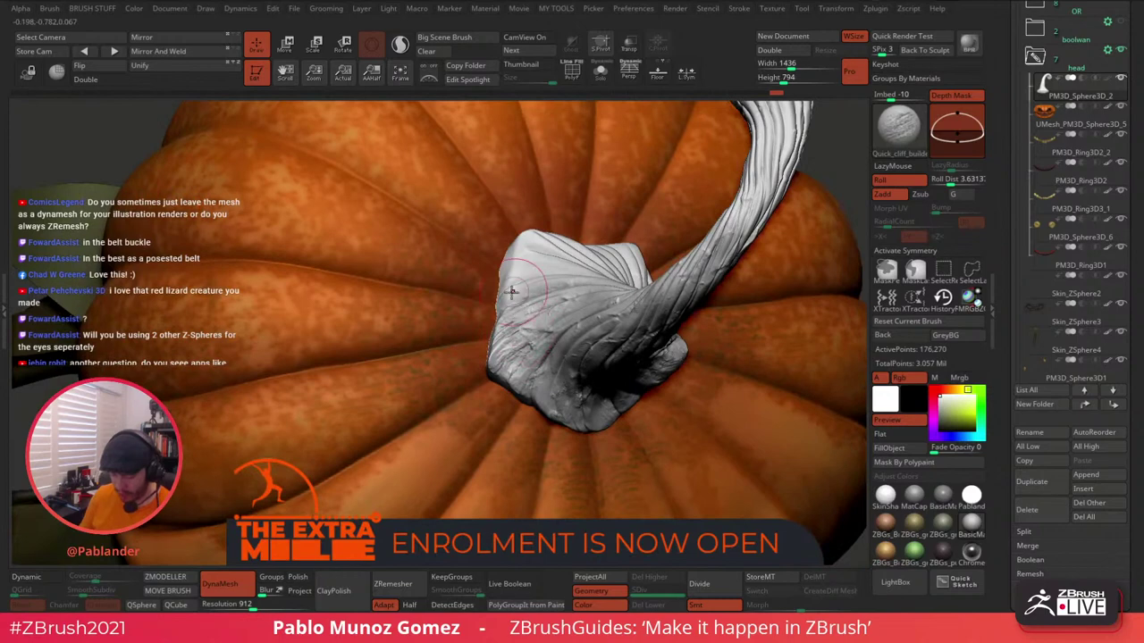
mouse_move(530, 252)
right_mouse_down()
mouse_move(525, 275)
mouse_move(552, 261)
mouse_move(654, 252)
mouse_move(630, 352)
right_mouse_up()
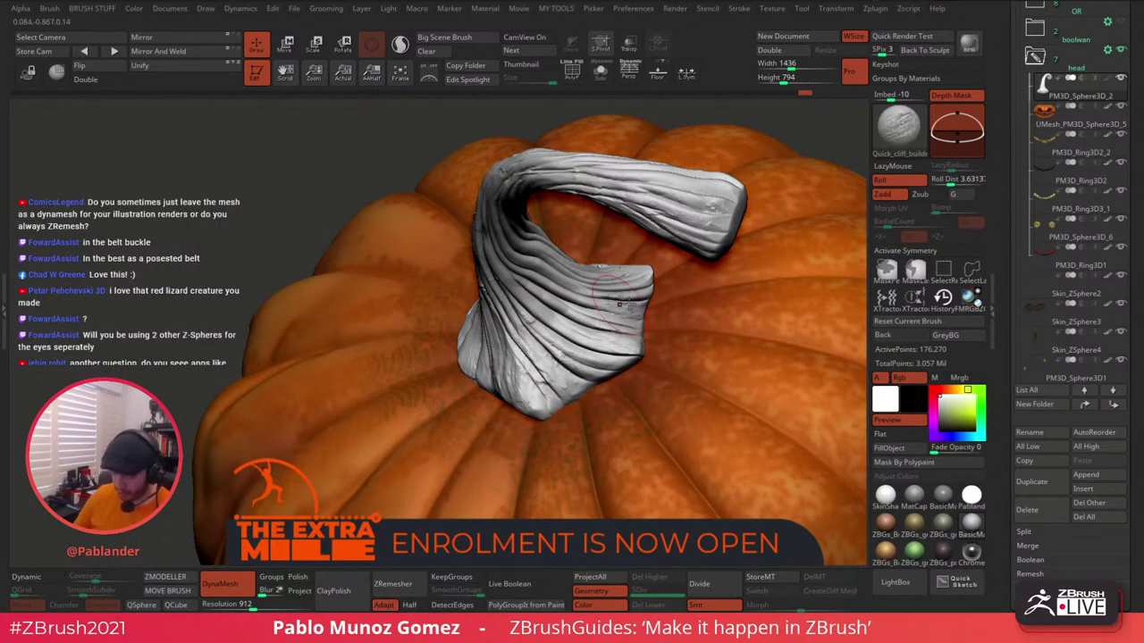
Adjust the cliff builder brush's draw size and roughen the stem's shaft and curl with it.
mouse_move(657, 303)
right_mouse_down("ctrl")
mouse_move(715, 242)
mouse_move(690, 179)
right_mouse_up("ctrl")
key("space")
key("space")
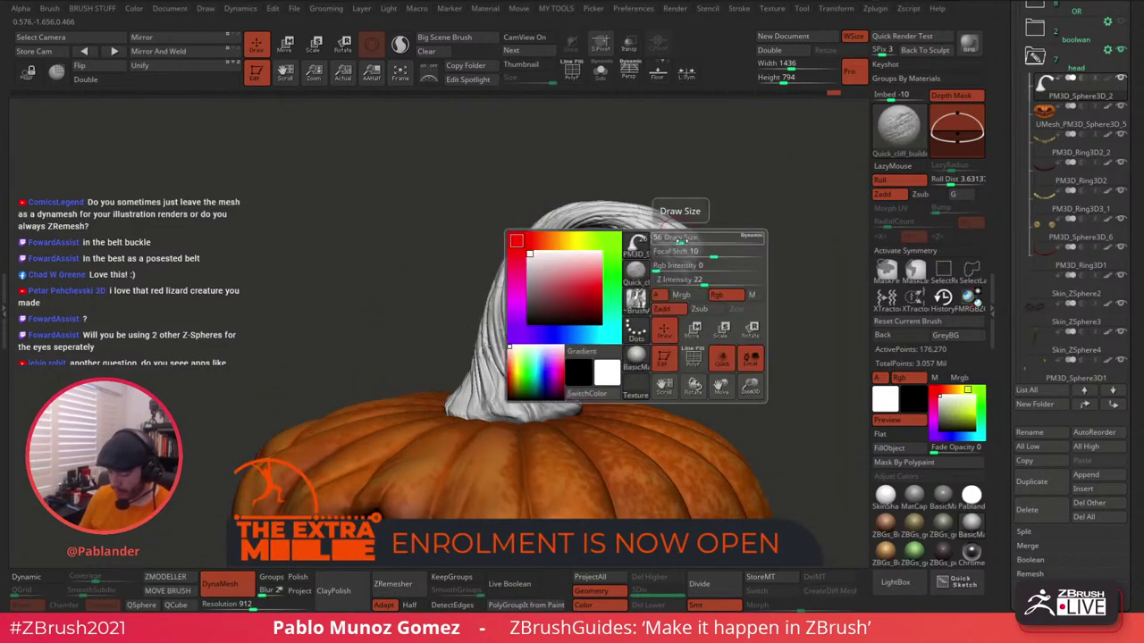
key("space")
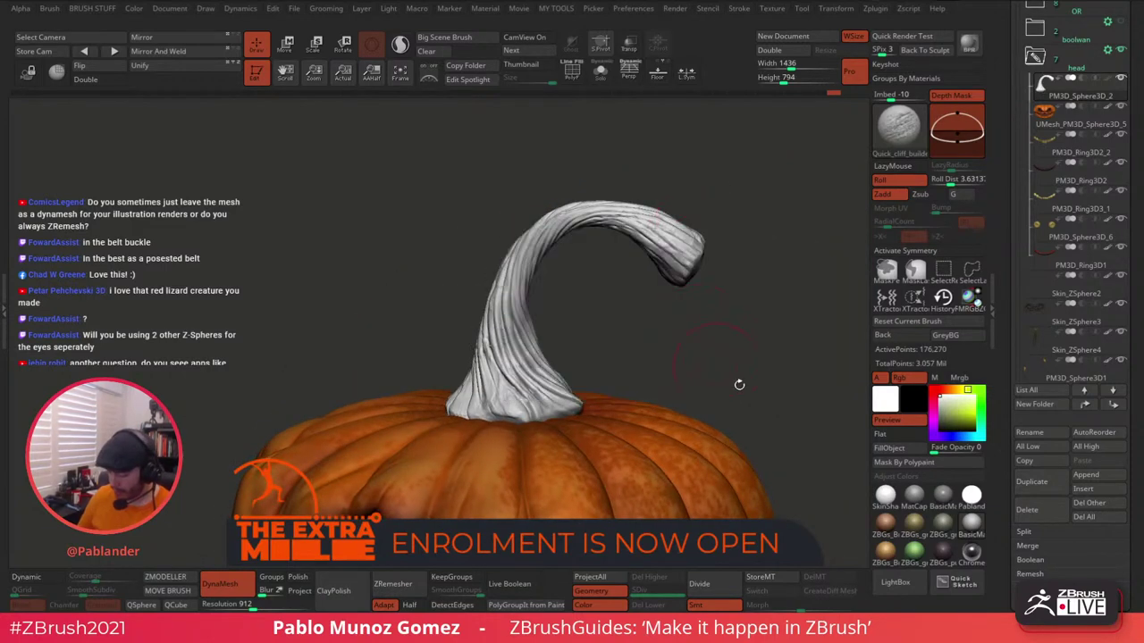
right_click_drag(739, 384, 681, 270)
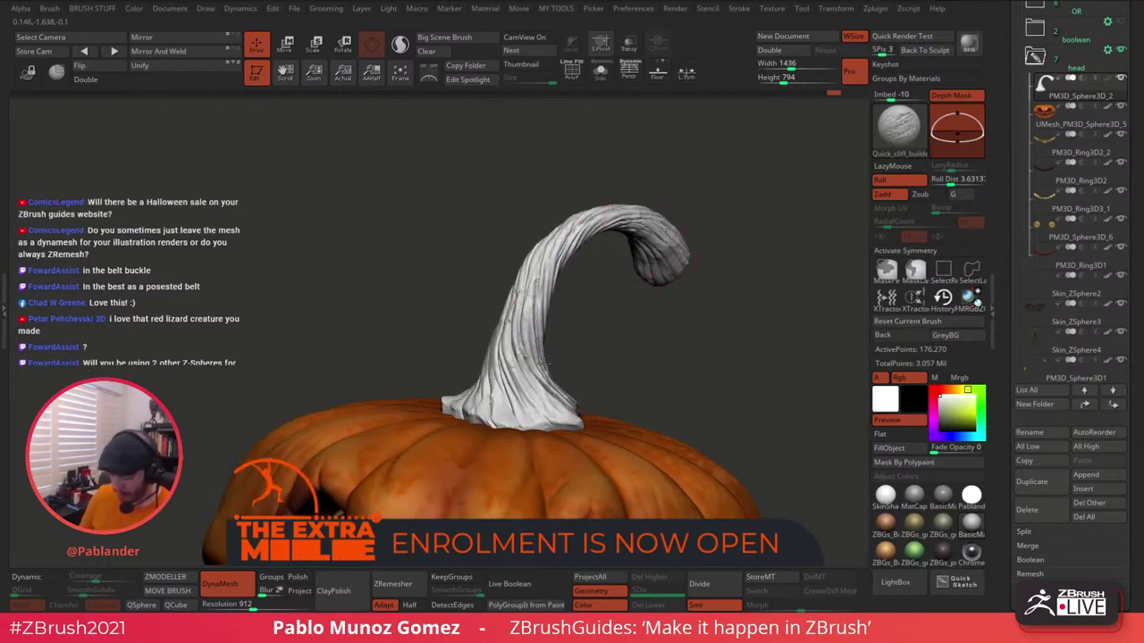
left_click_drag(545, 364, 549, 264)
mouse_move(633, 337)
right_mouse_down("ctrl")
mouse_move(685, 345)
mouse_move(662, 248)
right_mouse_up("ctrl")
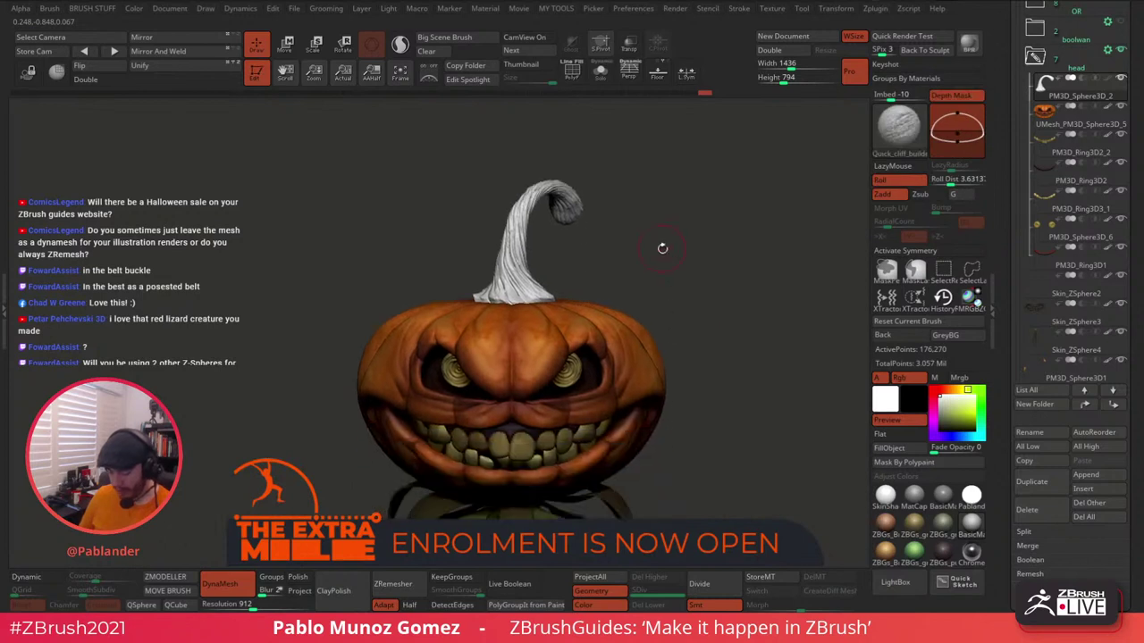
Turn on the stem's polypaint display and switch to the Standard brush for colour painting.
right_click_drag(661, 338, 700, 318)
left_click(1108, 79)
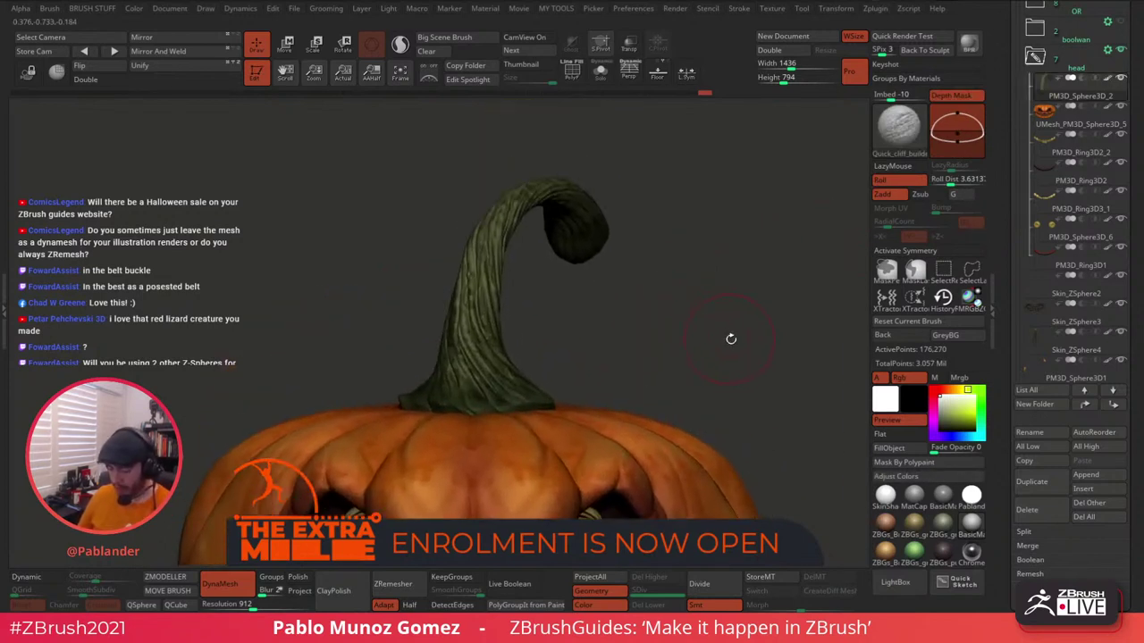
key("b")
key("s")
key("t")
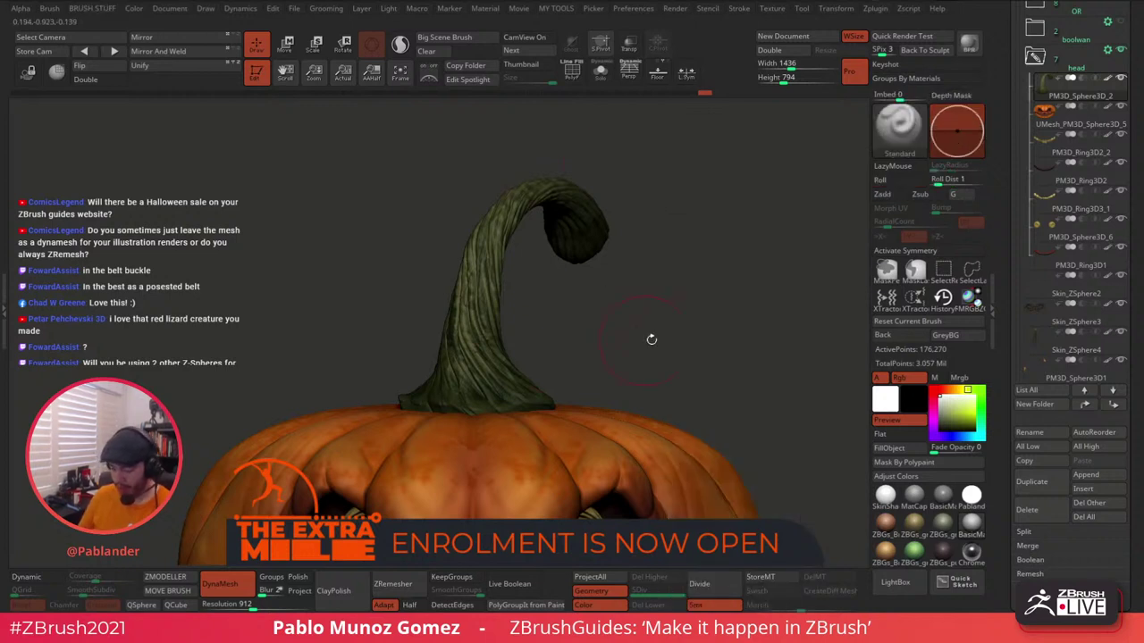
Try masking the stem by surface smoothness and by cavity.
scroll(1042, 222, "down", 10)
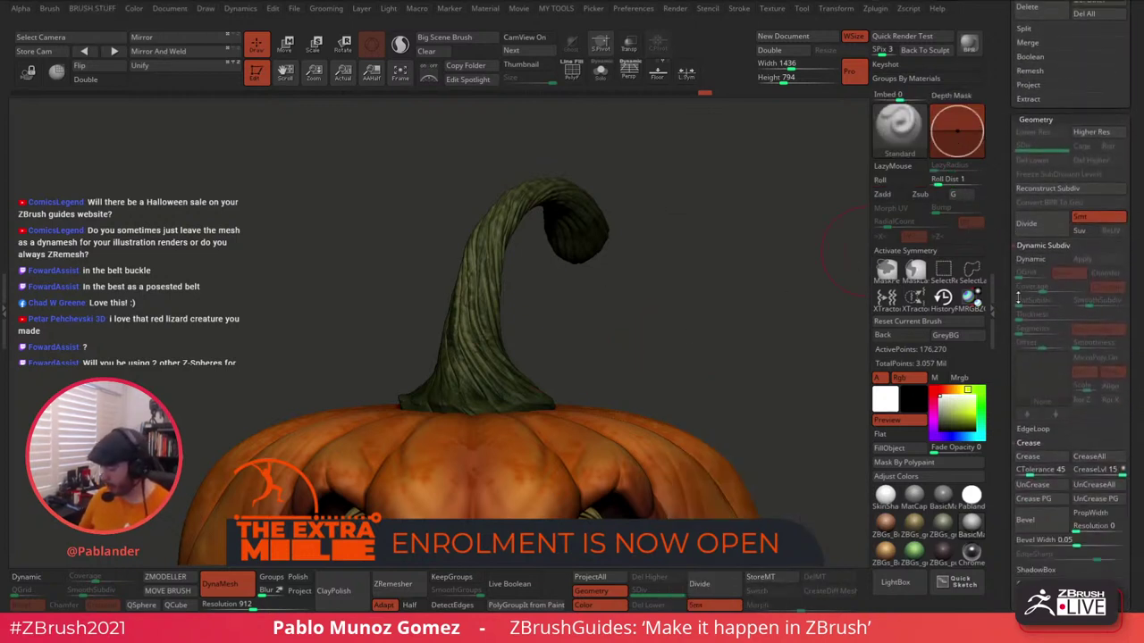
scroll(1037, 219, "down", 5)
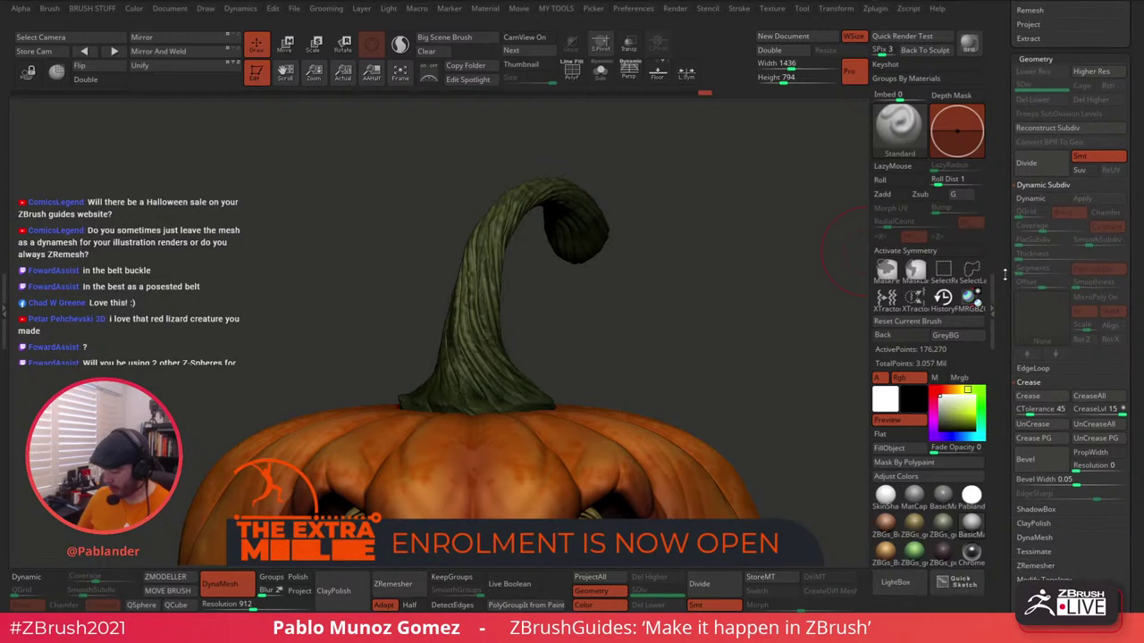
scroll(1072, 268, "down", 8)
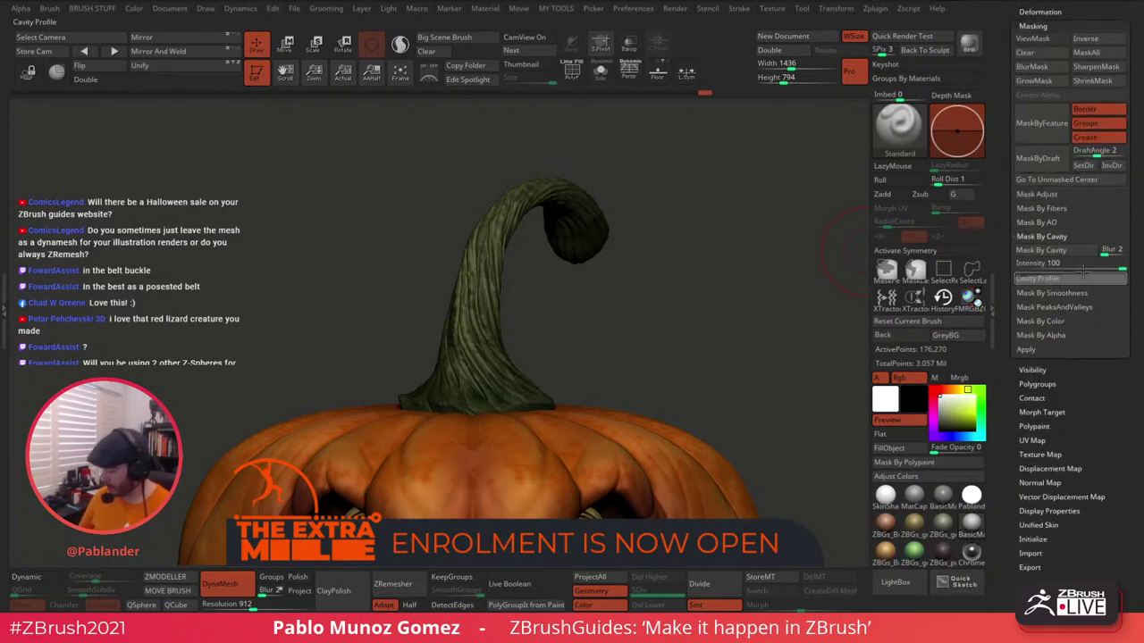
left_click(1081, 266)
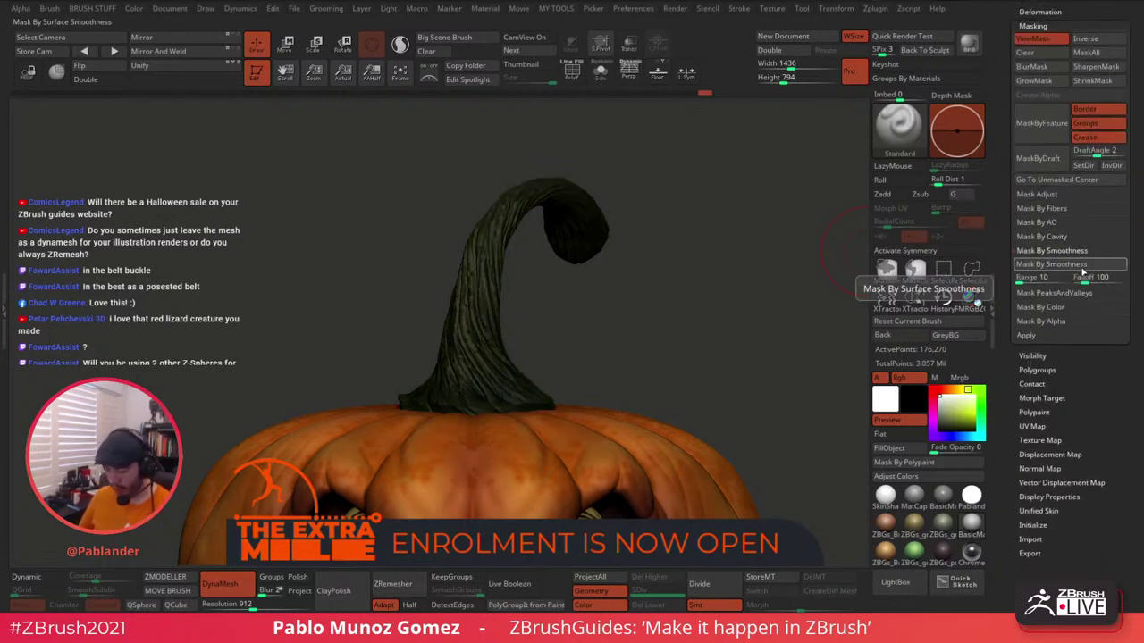
left_click(1065, 237)
left_click(1072, 252)
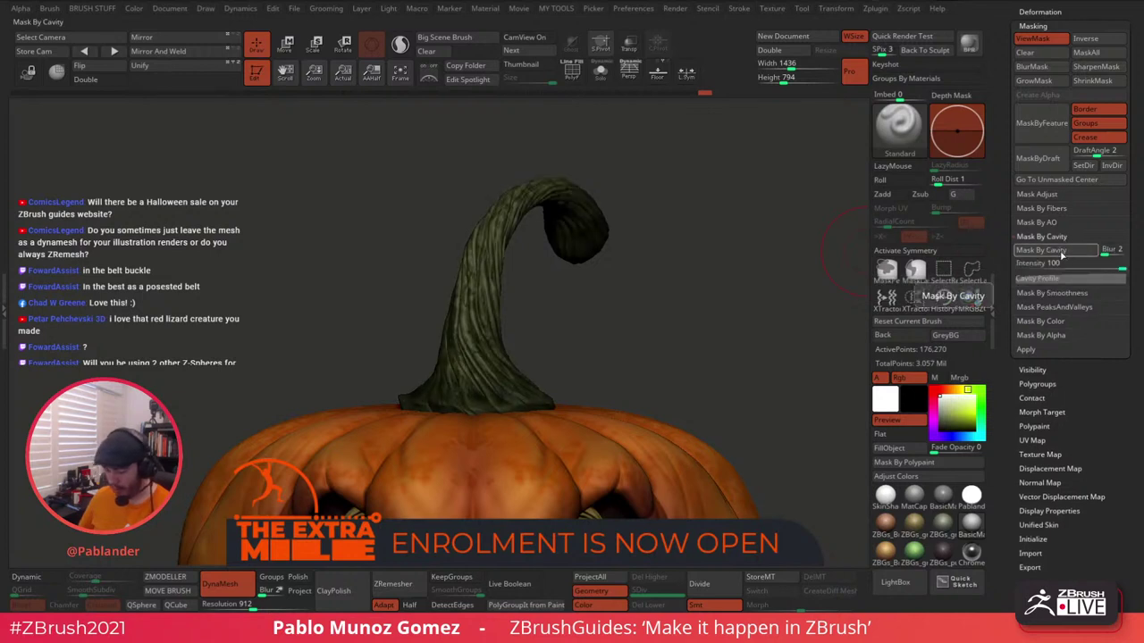
Mask the stem's peaks and valleys with a PVRange of 4 and a PVCoverage of 25.
left_click_drag(793, 299, 857, 312, "alt")
left_click(1089, 306)
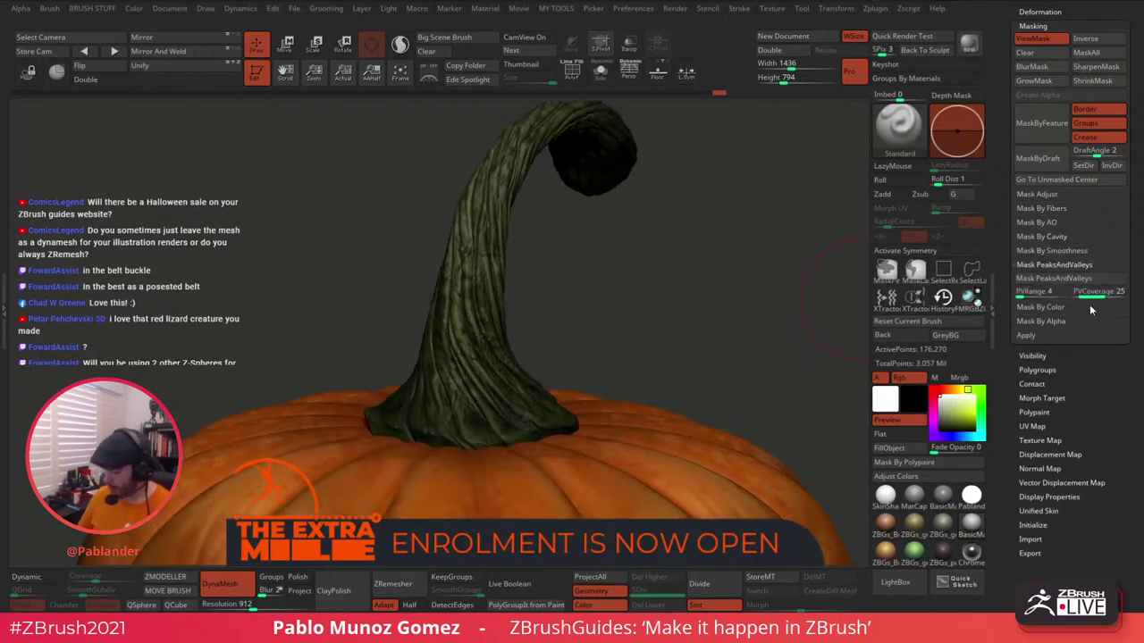
left_click(1083, 280)
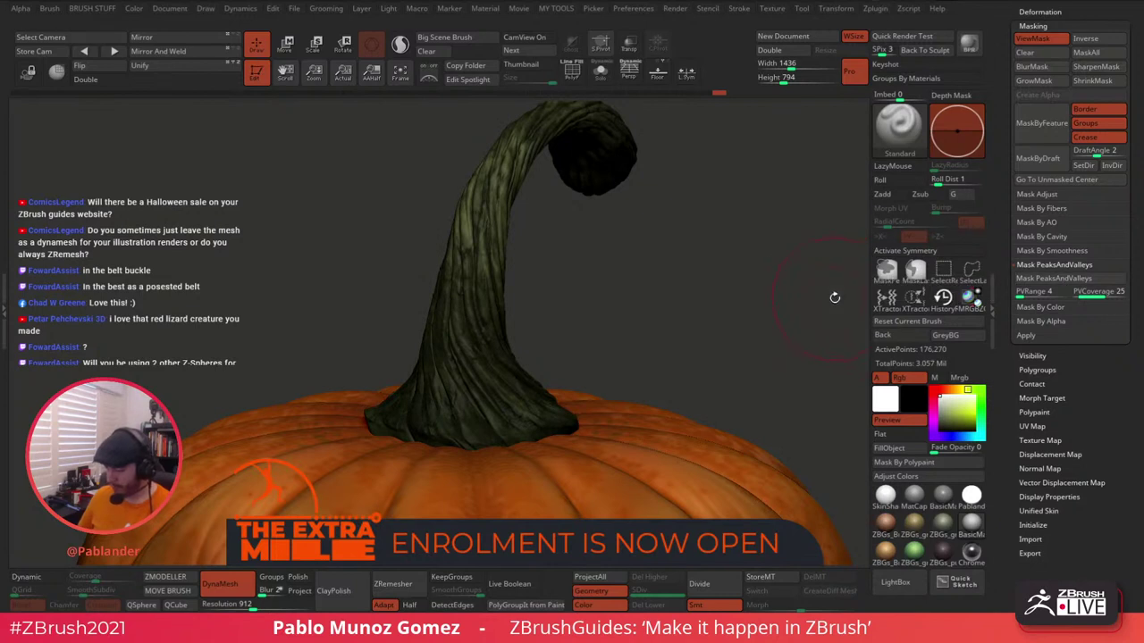
left_click_drag(767, 304, 779, 333)
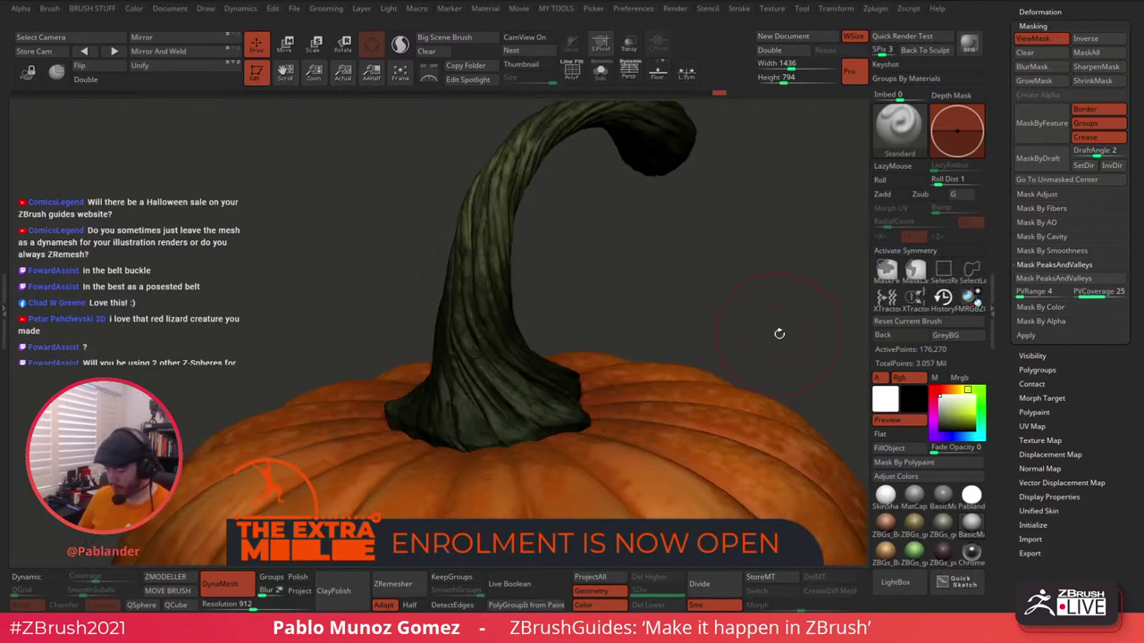
Sample the stem's green, choose a lighter yellow-green, and paint it over the masked stem, hiding the mask shading to check the colour.
left_click_drag(959, 403, 498, 217)
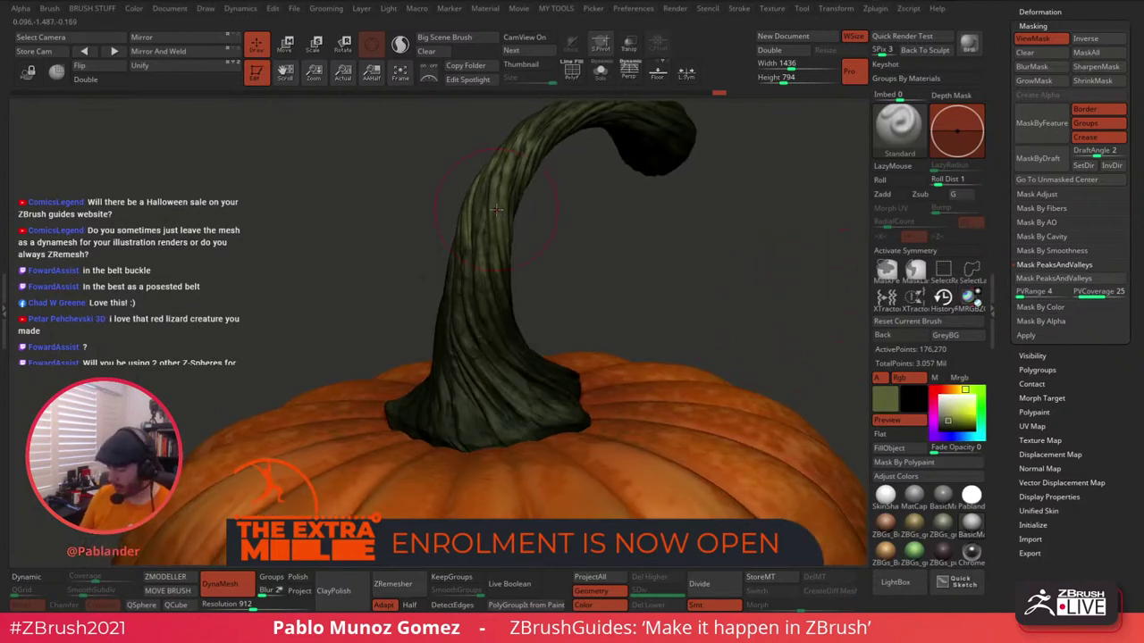
left_click(953, 412)
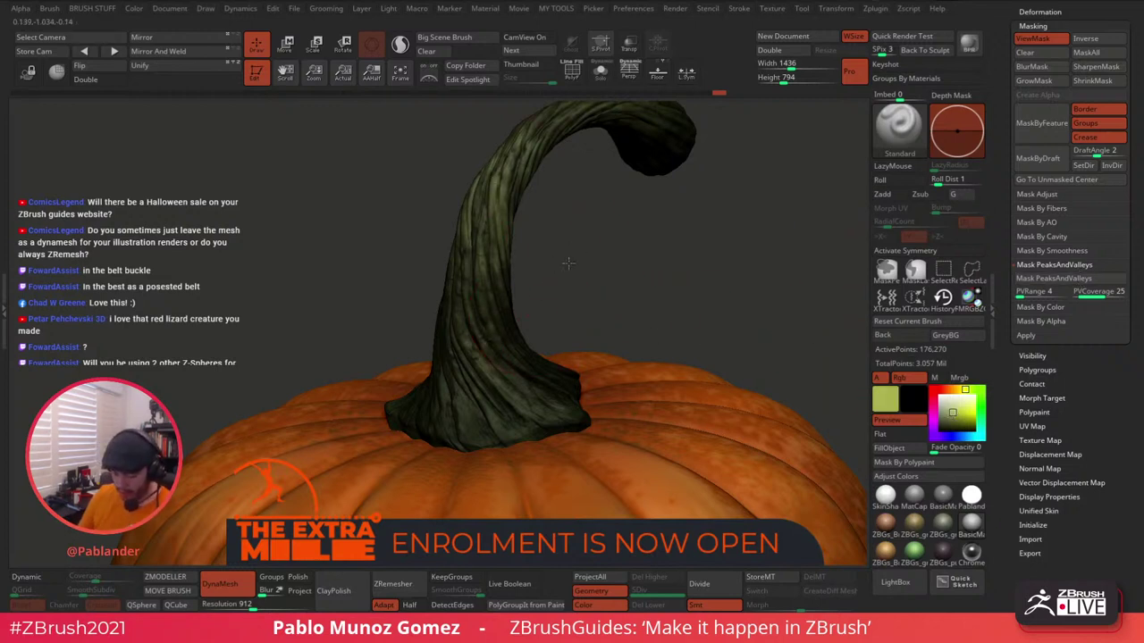
left_click_drag(568, 264, 555, 317, "alt")
left_click_drag(487, 482, 574, 484)
left_click_drag(617, 326, 594, 406)
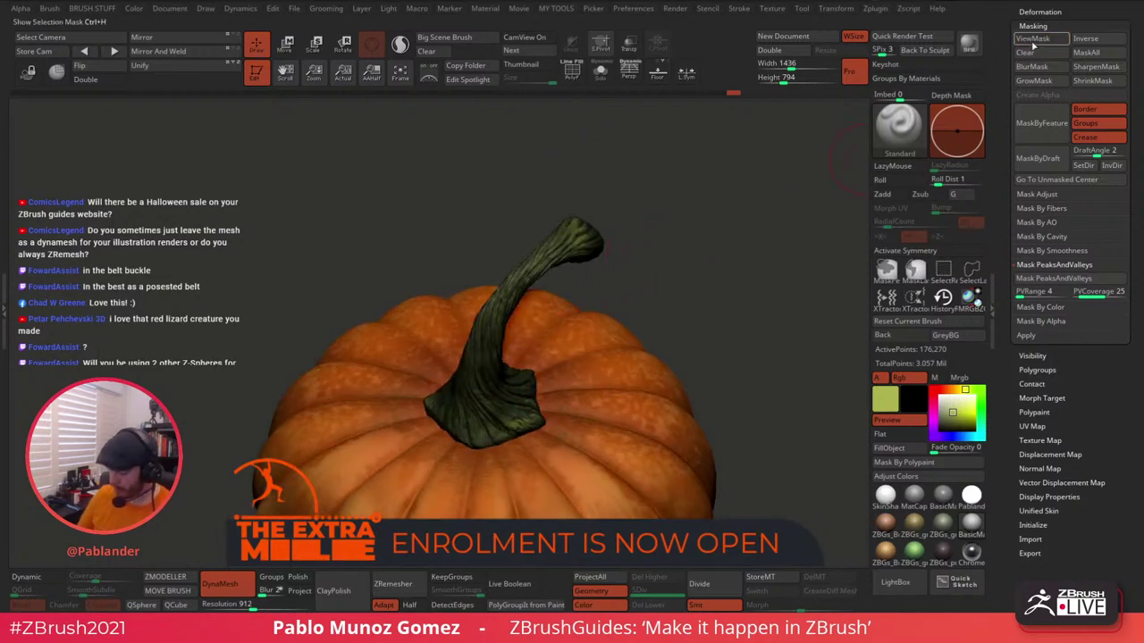
Mask the stem by surface smoothness with Range 10 and Falloff 100, and hide the mask shading.
left_click_drag(644, 224, 678, 253)
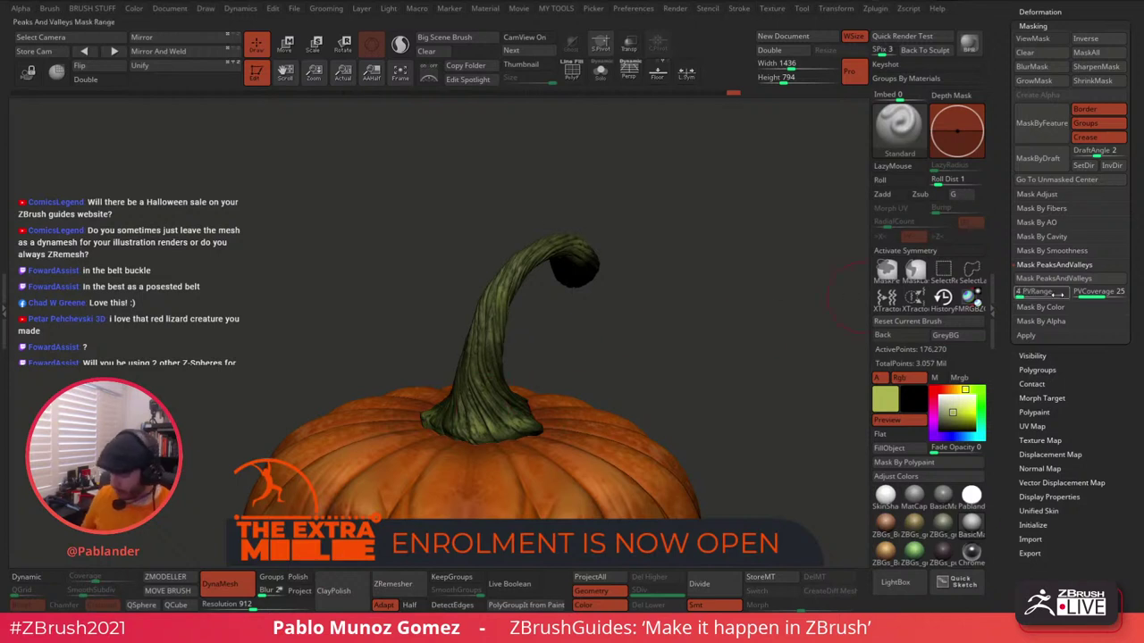
left_click(1052, 250)
left_click(1050, 265)
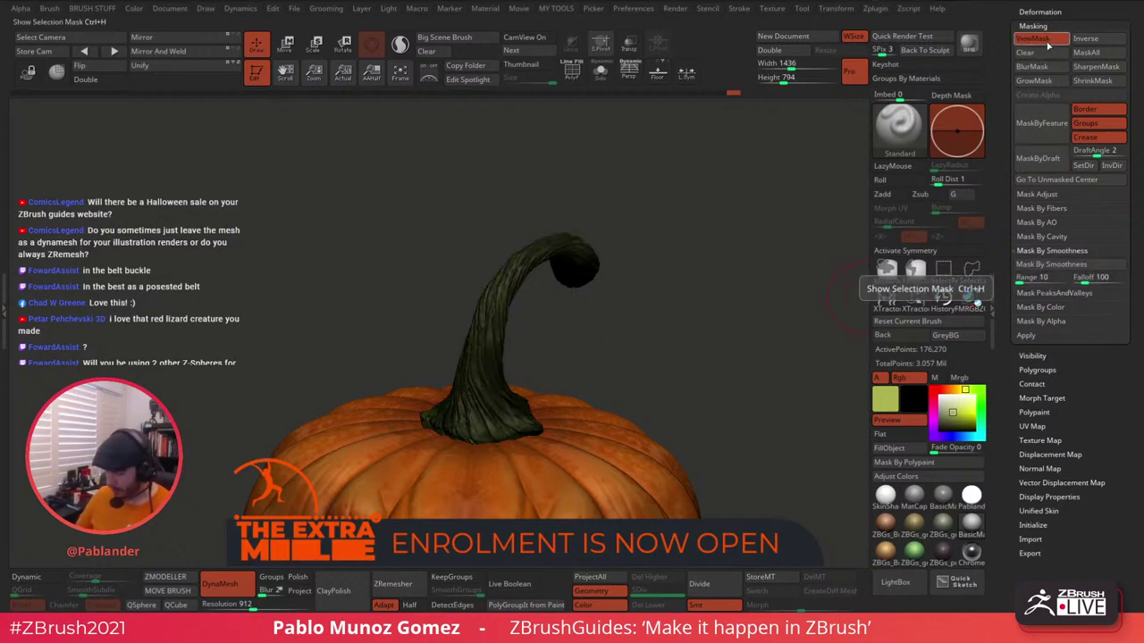
key("ctrl+h")
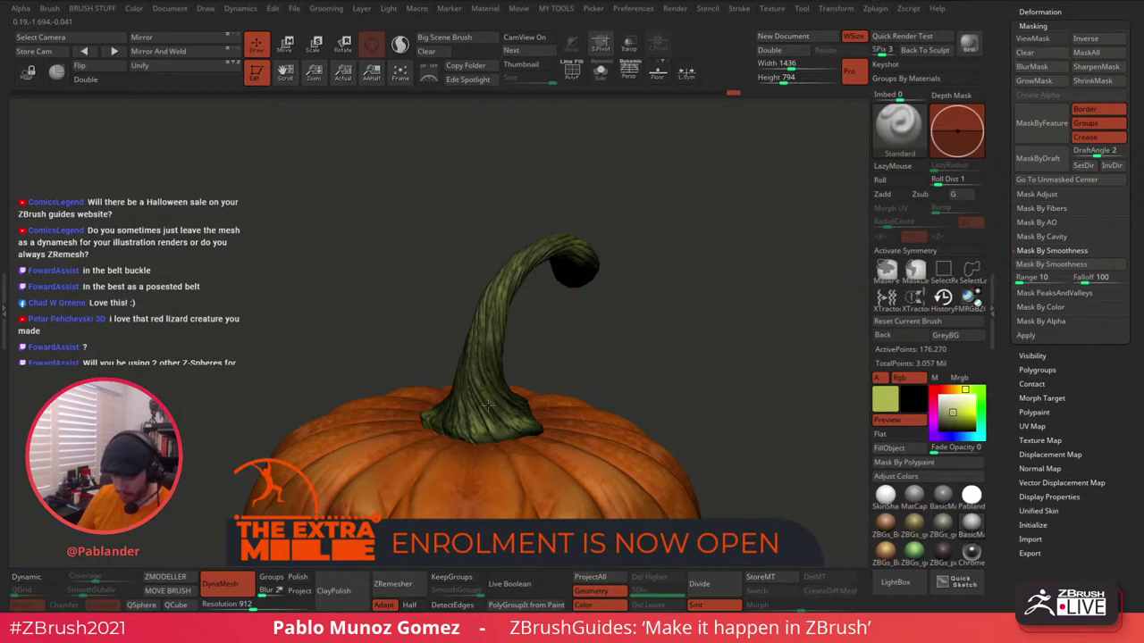
Mask the pumpkin stem by cavity and hide the mask display.
left_click(1076, 236)
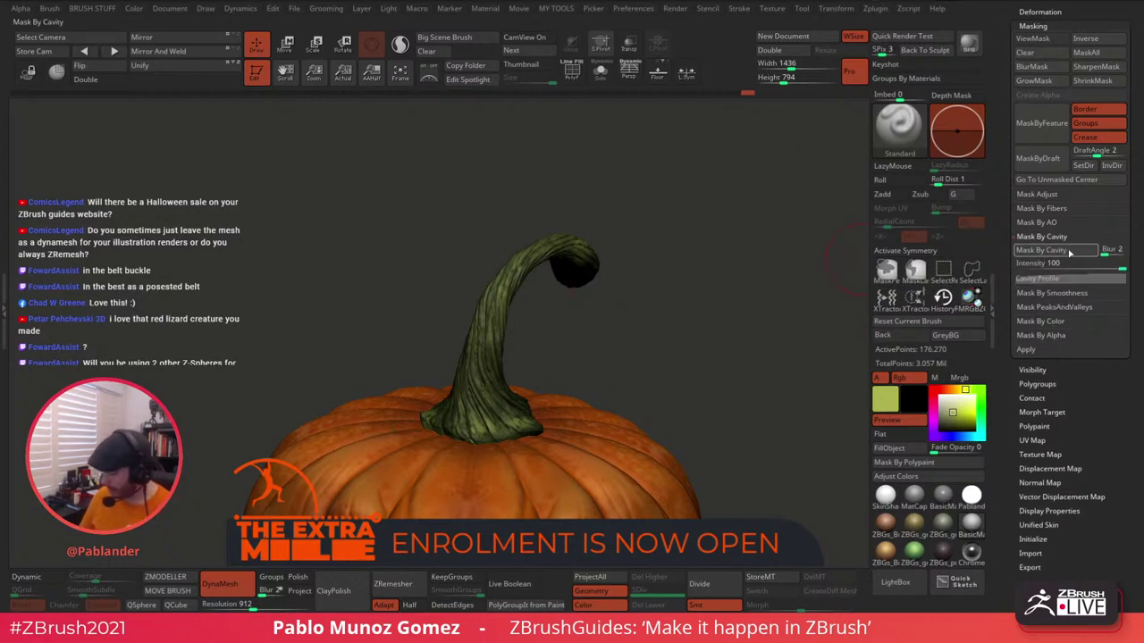
left_click(1068, 251)
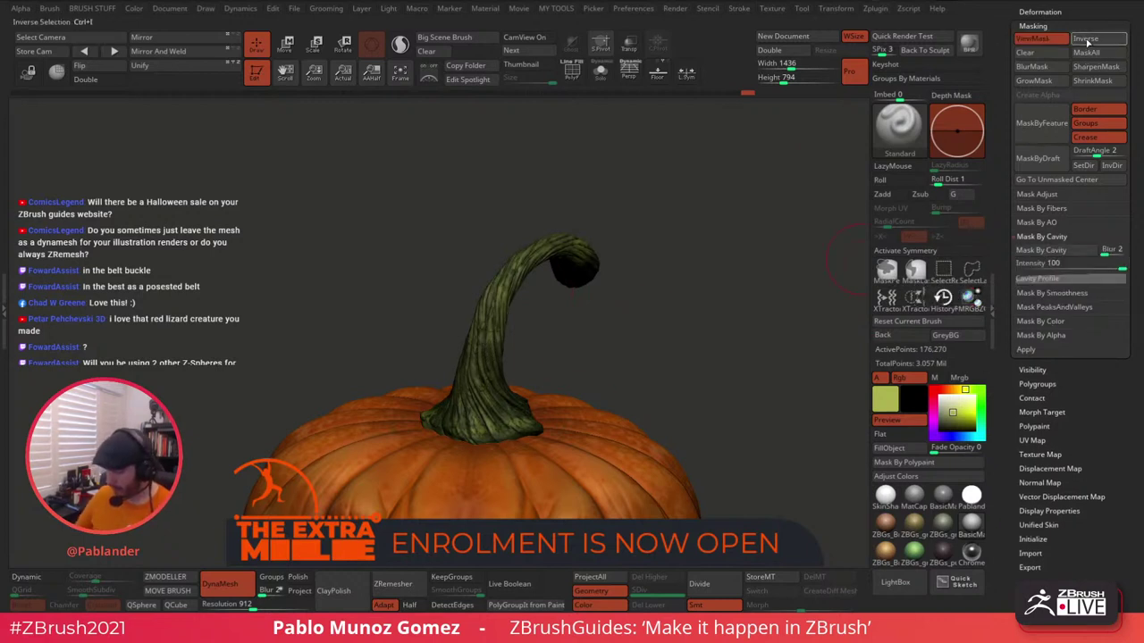
left_click(1044, 53)
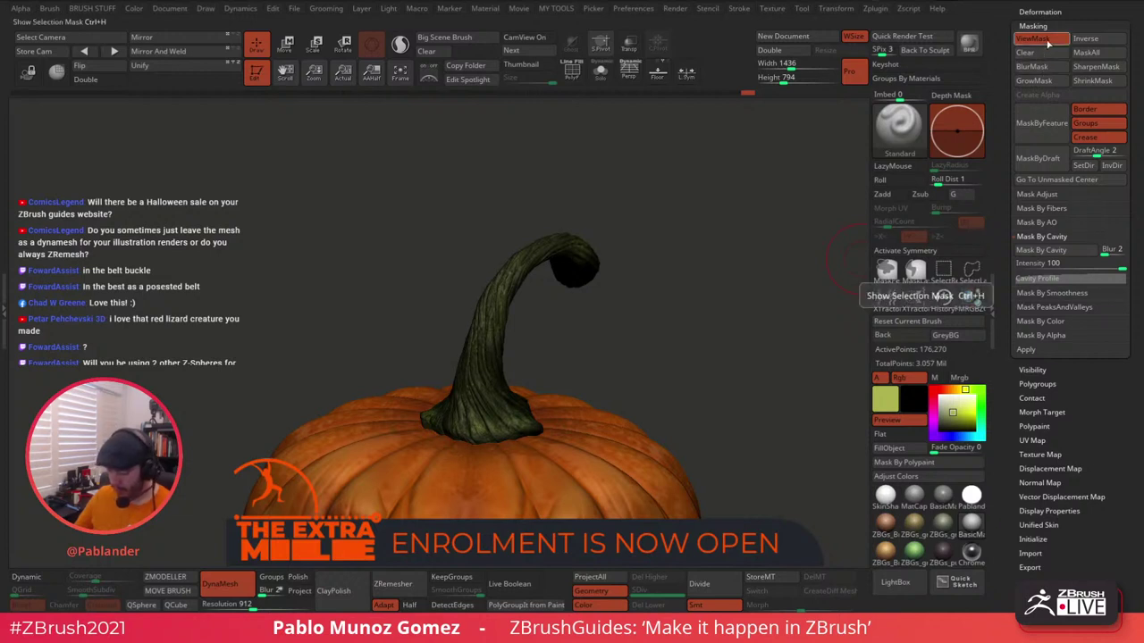
left_click(1047, 42)
Choose a dark brown colour and darken the unmasked areas of the pumpkin stem.
left_click(949, 391)
left_click_drag(959, 416, 960, 428)
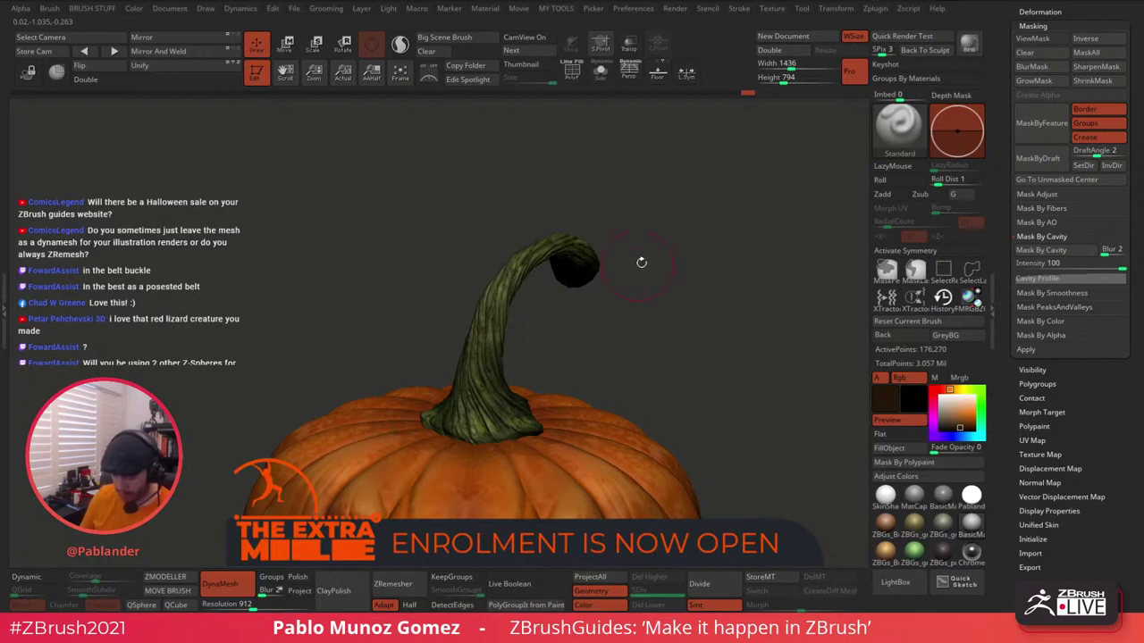
left_click_drag(641, 262, 612, 253)
left_click_drag(603, 214, 599, 259)
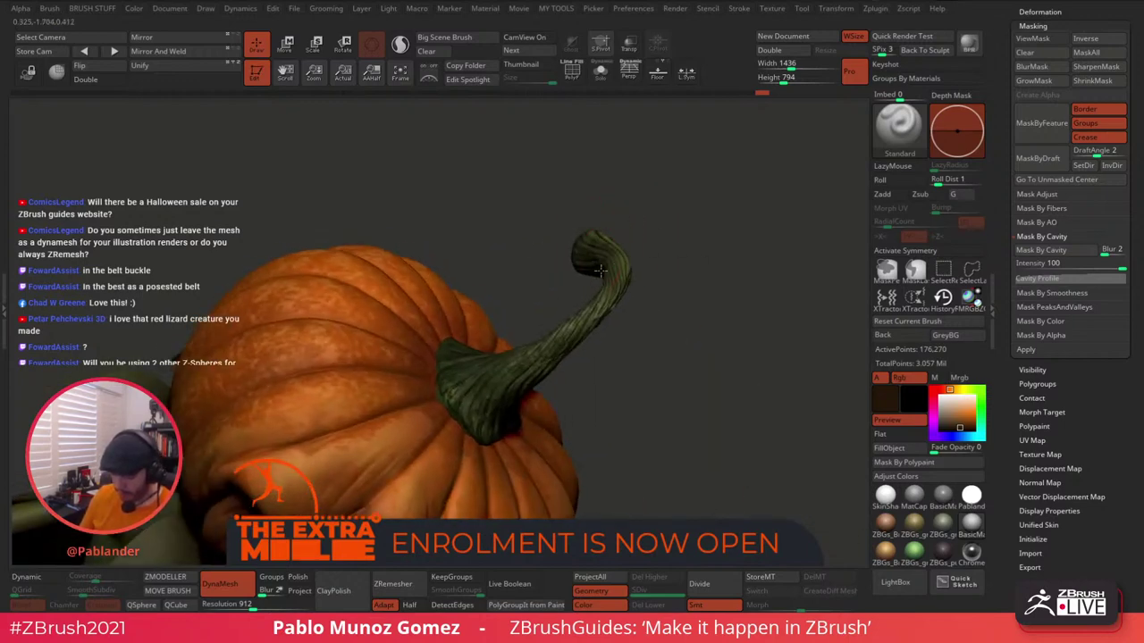
left_click_drag(612, 391, 700, 249)
left_click_drag(725, 311, 702, 272, "alt")
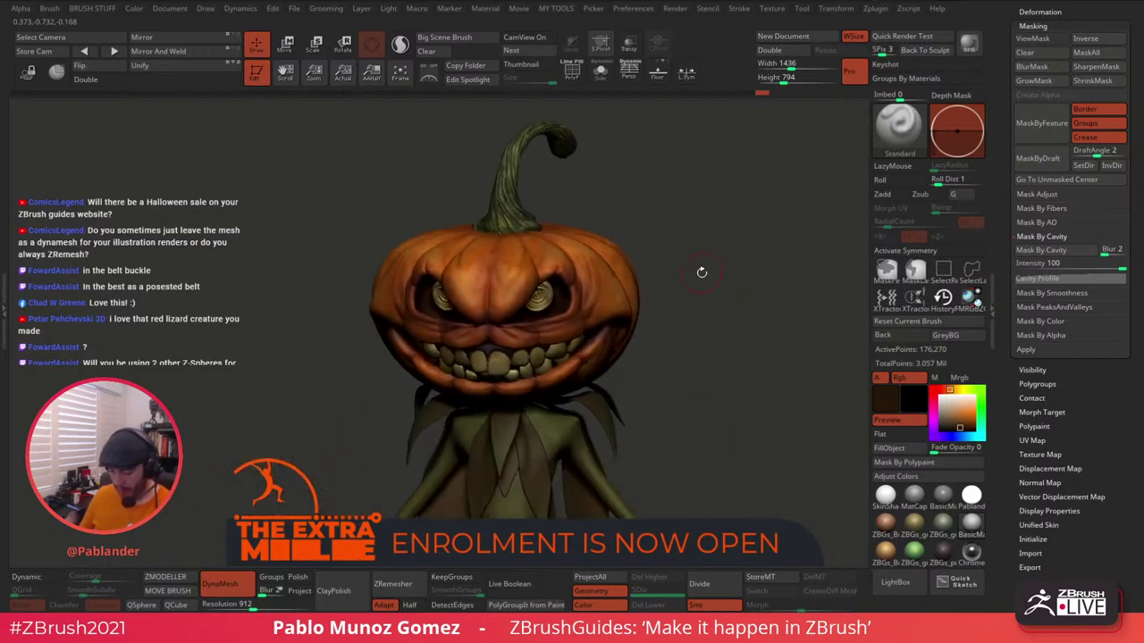
Make the pumpkin head the active subtool and choose the Quick_cliff_builder brush.
left_click(616, 290, "alt")
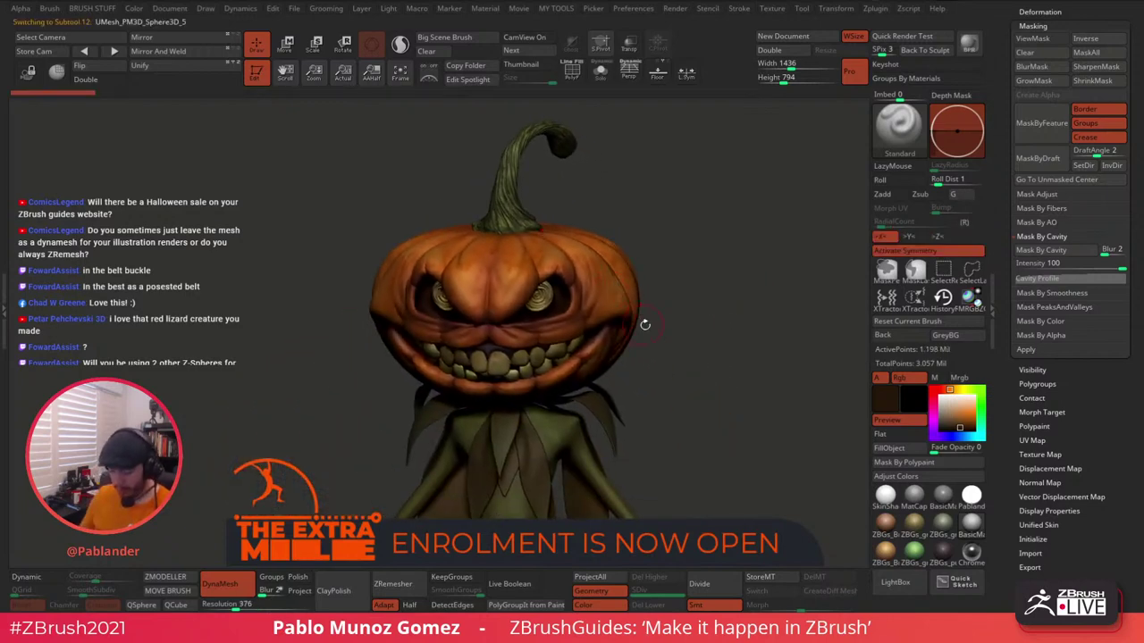
left_click_drag(718, 365, 706, 366)
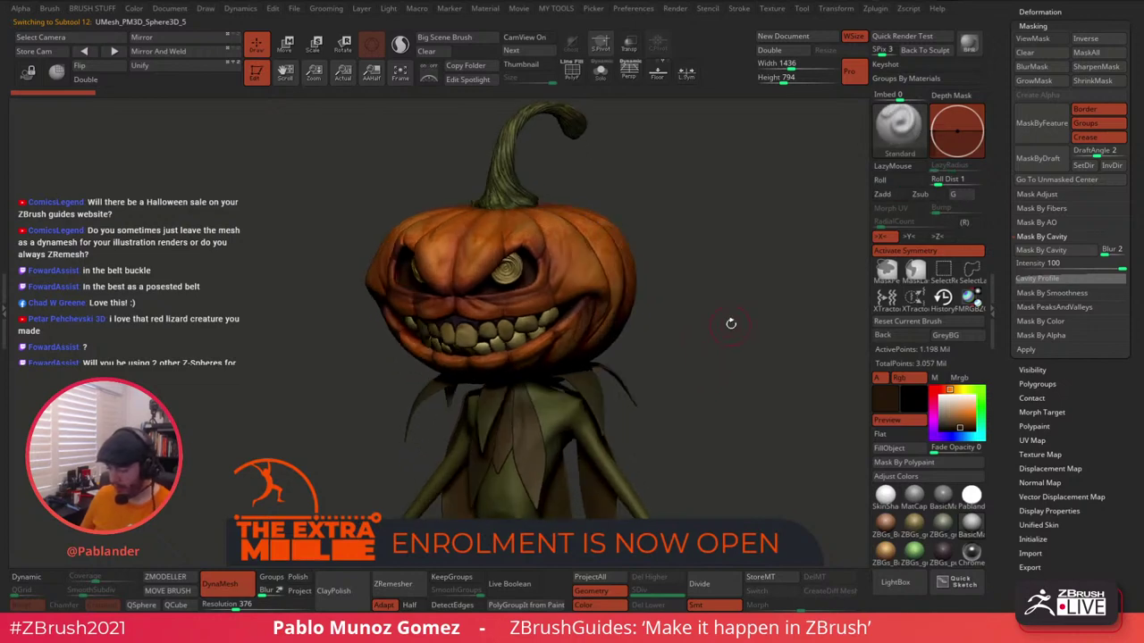
left_click(898, 132)
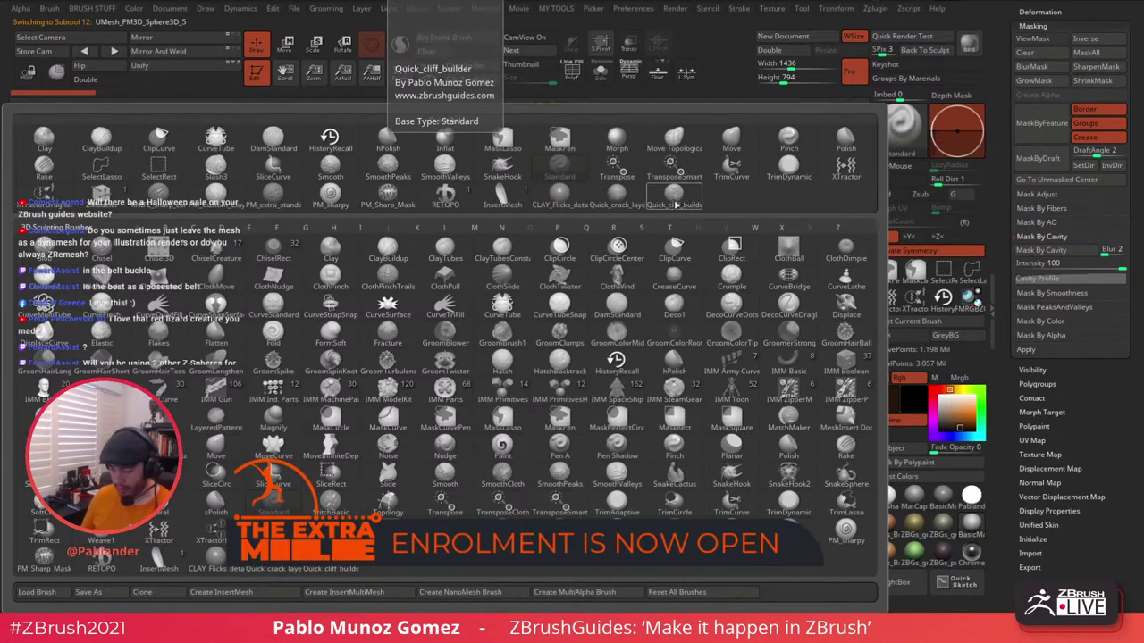
left_click(676, 202)
key("space")
left_click_drag(724, 266, 704, 264)
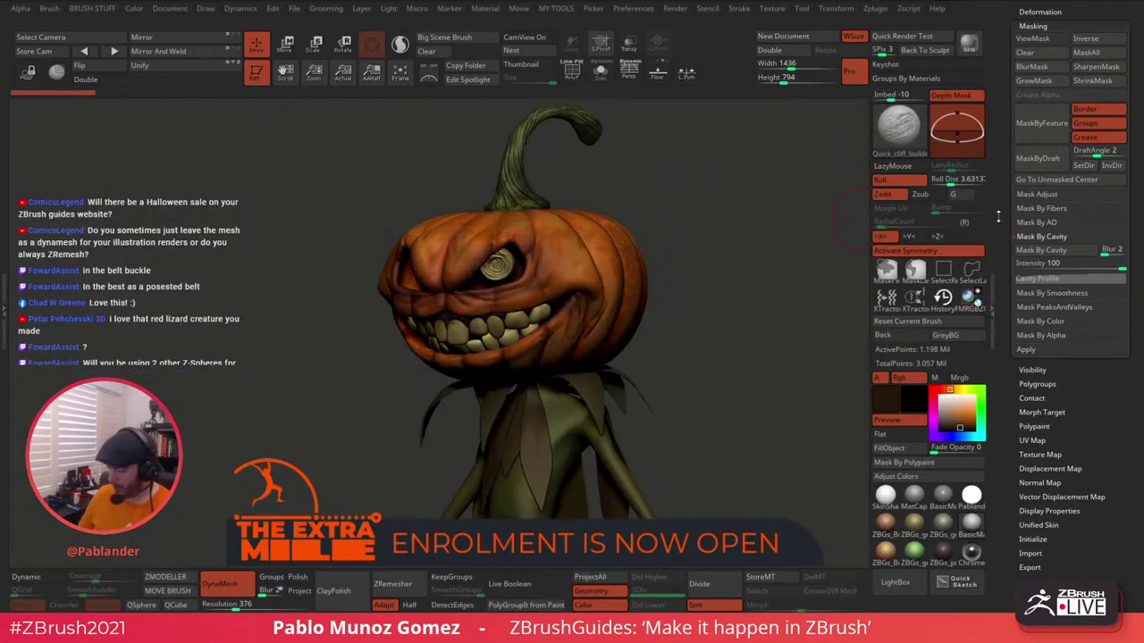
Duplicate the pumpkin head subtool UMesh_PM3D_Sphere3D_5.
left_click_drag(998, 219, 1008, 364)
scroll(1007, 362, "up", 10)
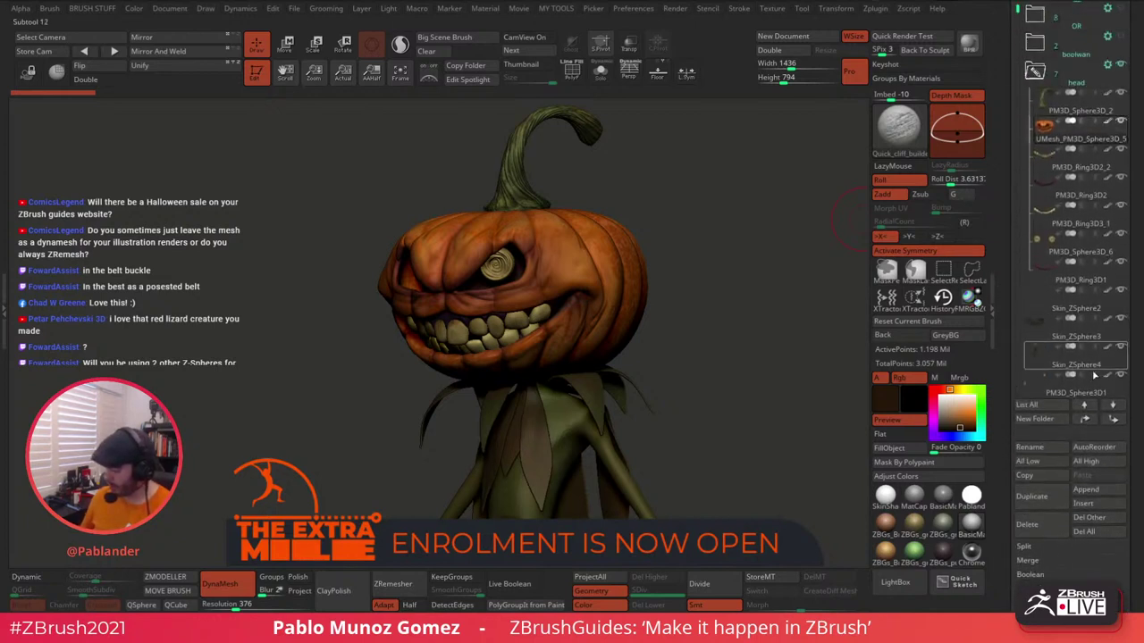
left_click(1031, 496)
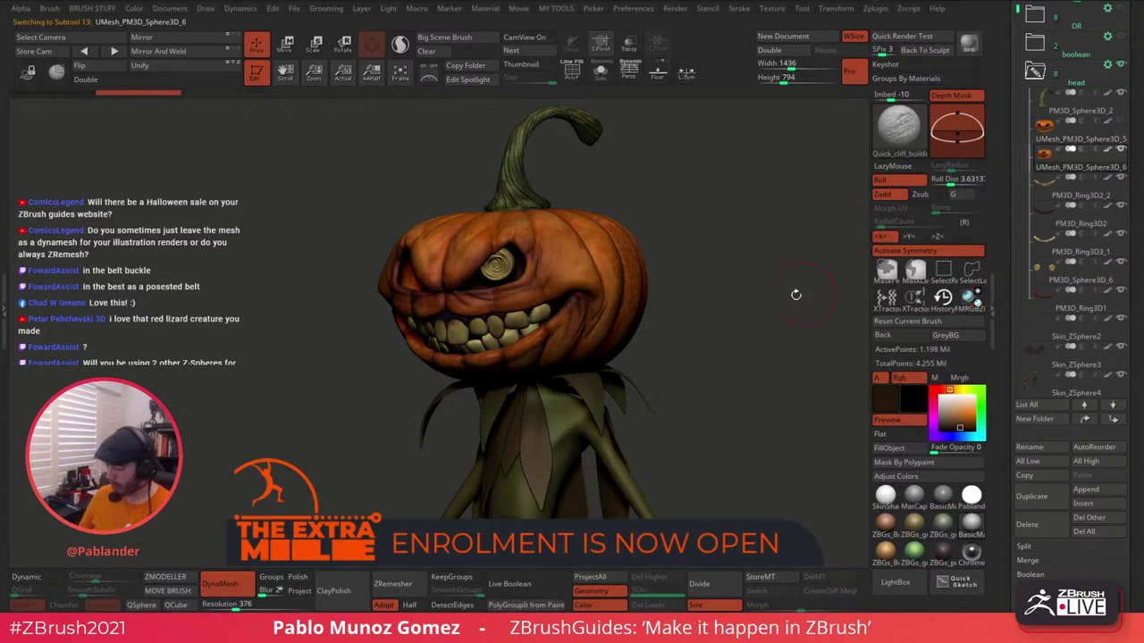
Turn off the polypaint display on the duplicated pumpkin head and set the active colour to white.
right_click_drag(605, 270, 703, 297)
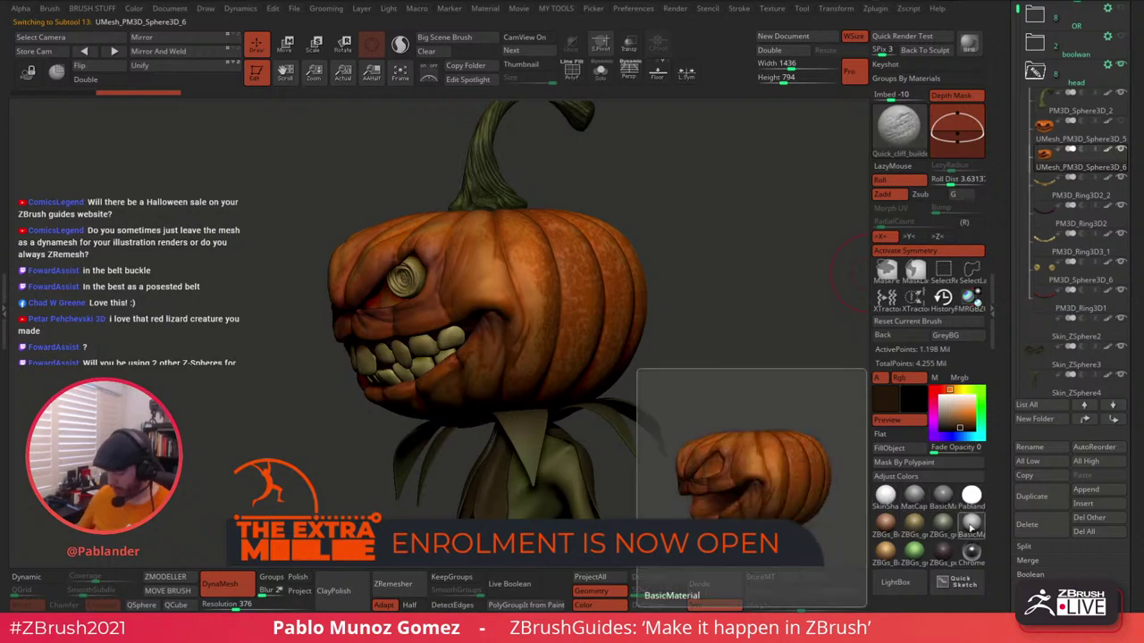
left_click(1107, 150)
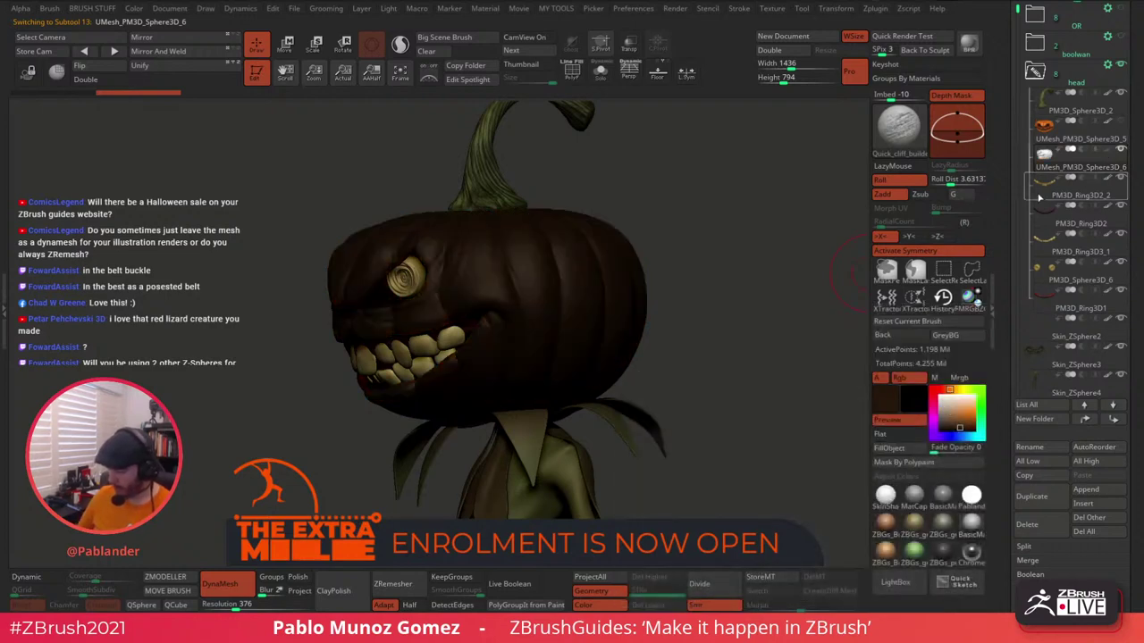
left_click(659, 187)
left_click_drag(949, 406, 851, 351)
Isolate the duplicated pumpkin head in Solo mode with the polyframe display off.
left_click(575, 79)
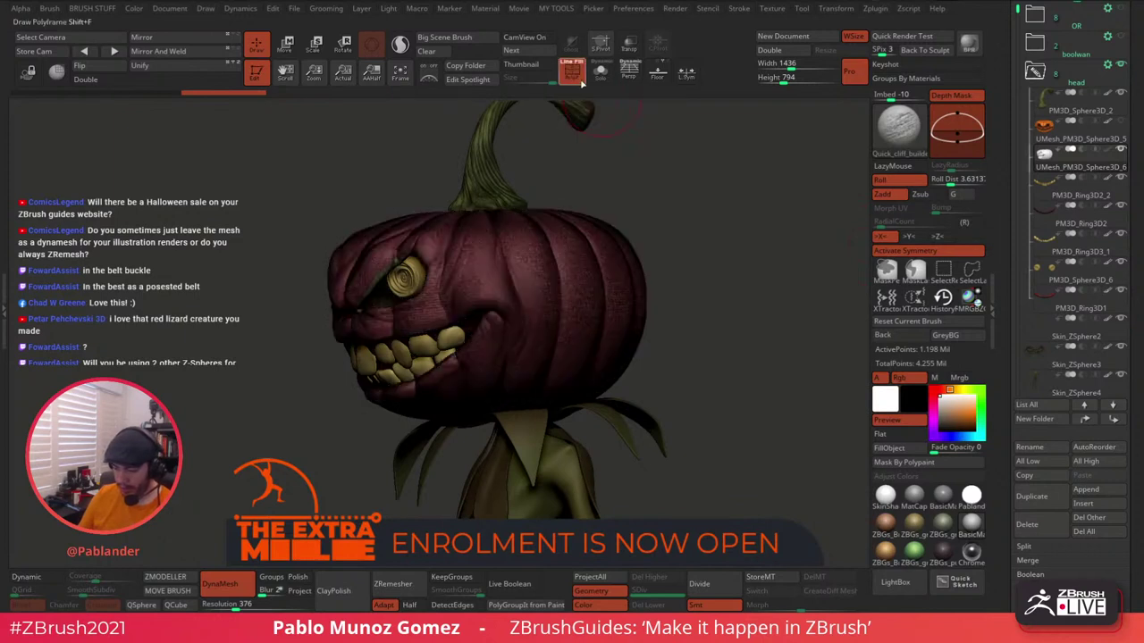
left_click(574, 78)
left_click(600, 79)
right_click_drag(550, 236, 579, 280)
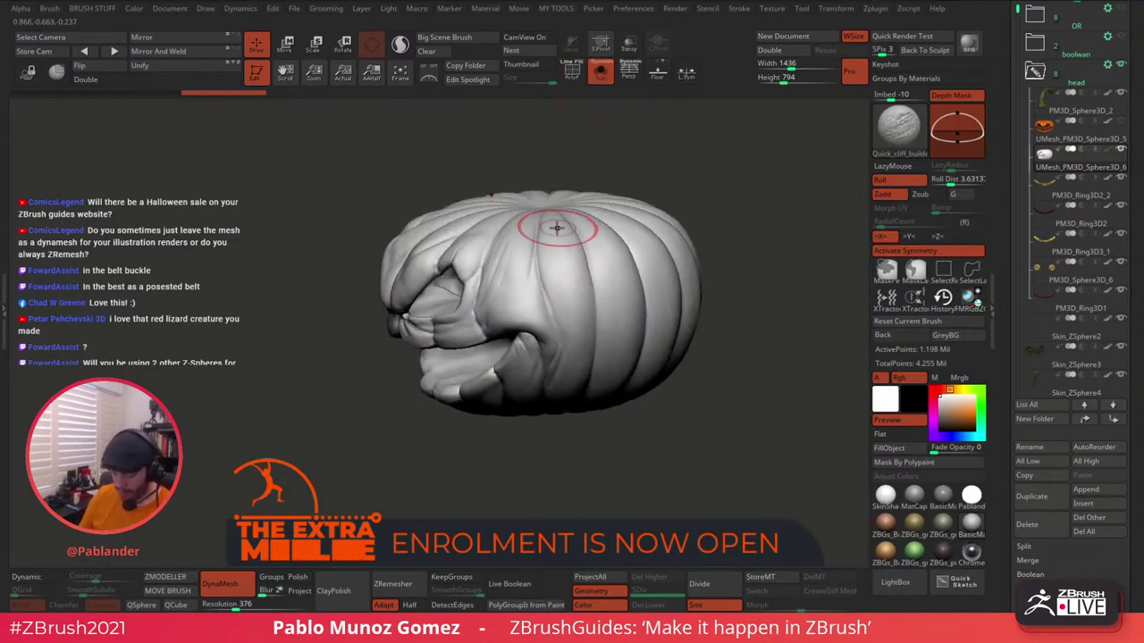
Try rough Quick_cliff_builder strokes down the side ribs of the pumpkin head.
key("b")
left_click(547, 302)
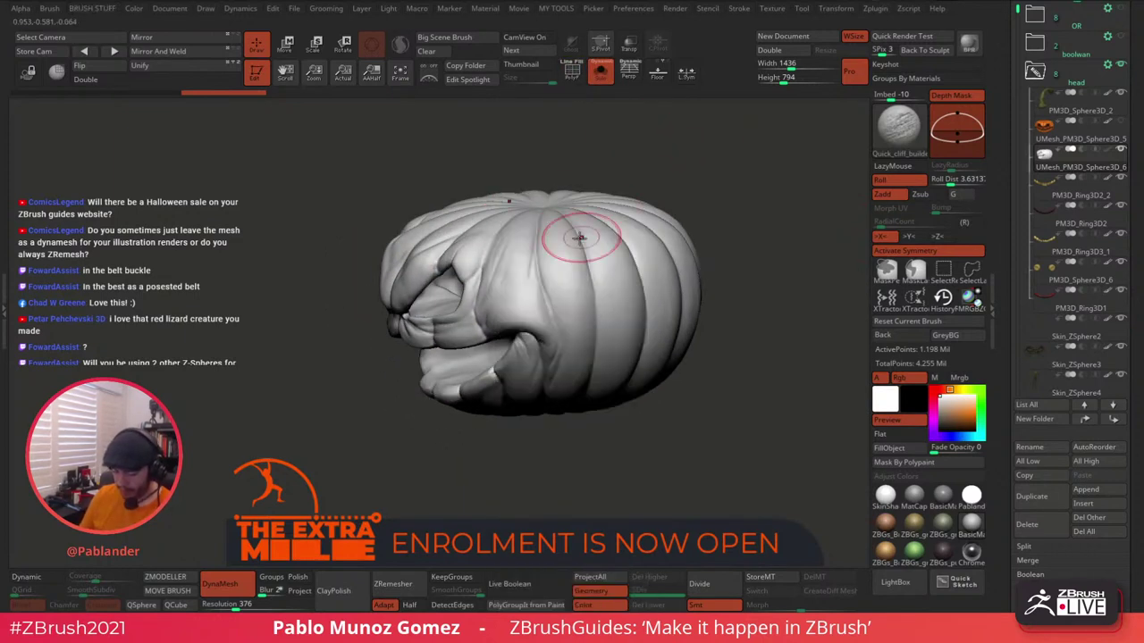
left_click_drag(553, 224, 562, 277)
mouse_move(574, 379)
left_mouse_down()
mouse_move(583, 223)
mouse_move(628, 353)
left_mouse_up()
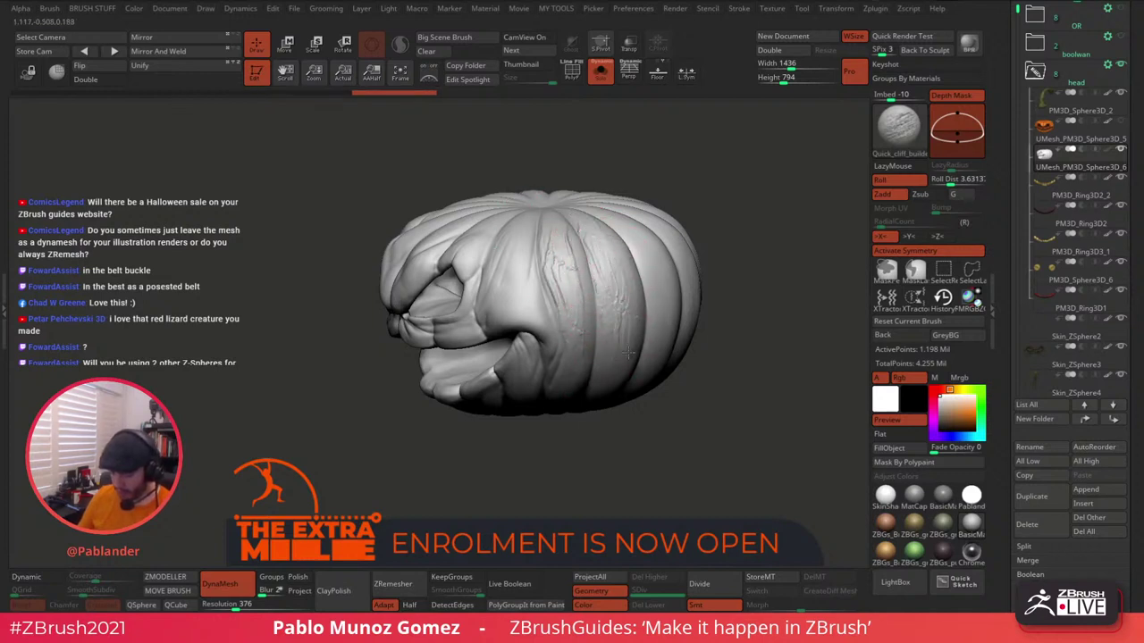
left_click_drag(731, 337, 759, 300)
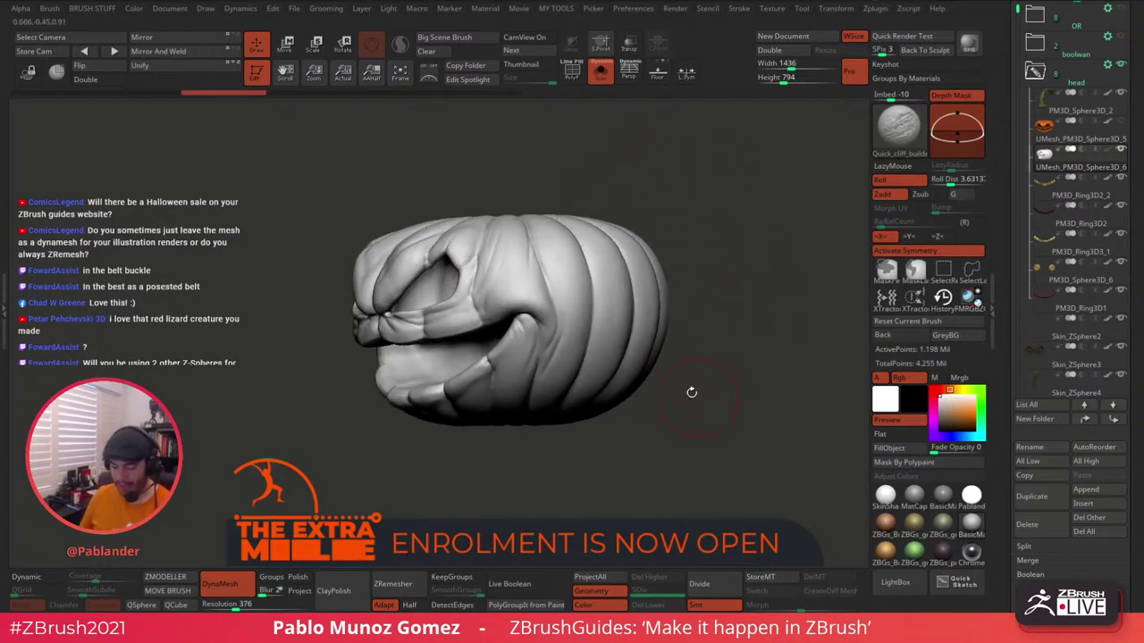
Store a morph target for the duplicated head and sculpt cracked texture down its side ribs.
left_click(785, 579)
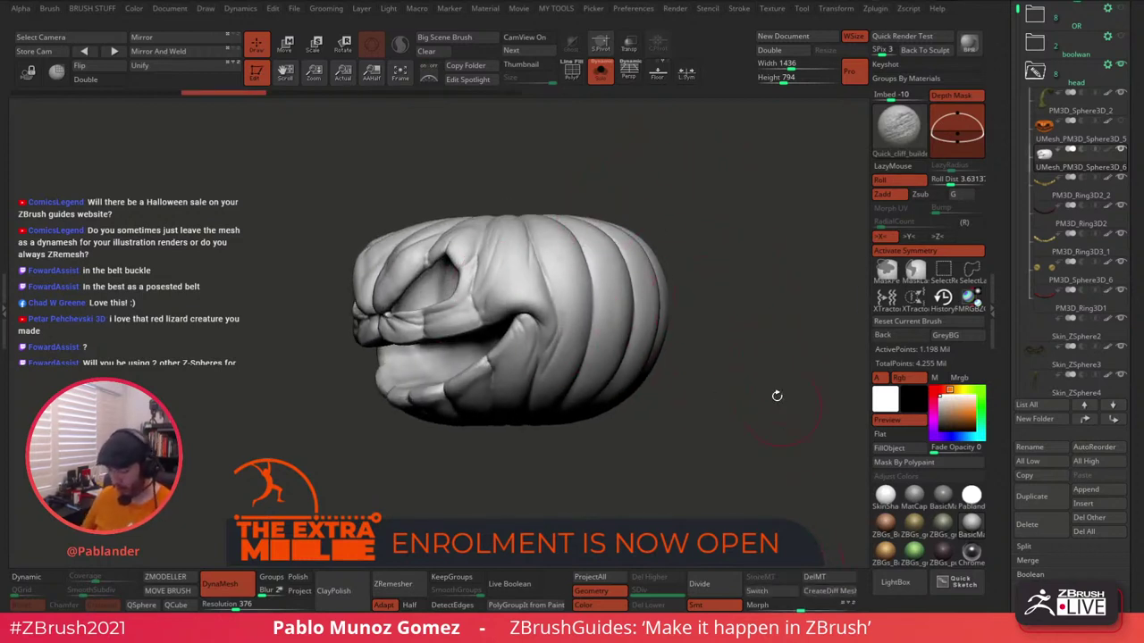
left_click_drag(698, 359, 672, 349)
mouse_move(546, 214)
left_mouse_down()
mouse_move(556, 294)
mouse_move(579, 279)
left_mouse_up()
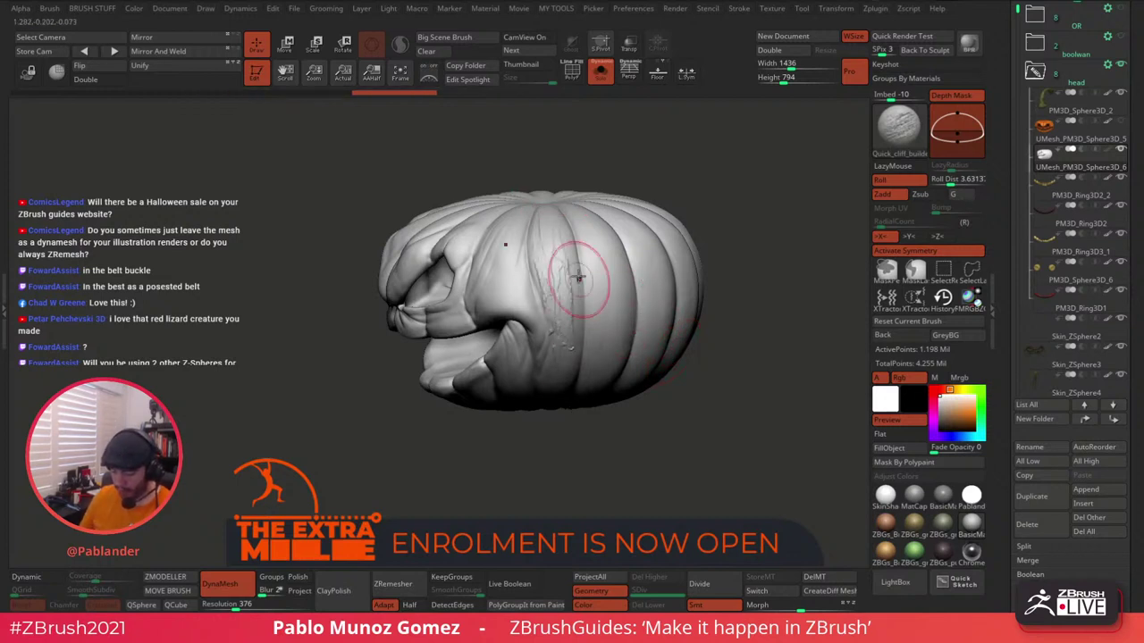
left_click_drag(581, 218, 583, 222)
Extend the cracked Quick_cliff_builder texture over the ribs toward the back of the pumpkin head.
left_click_drag(691, 213, 582, 223)
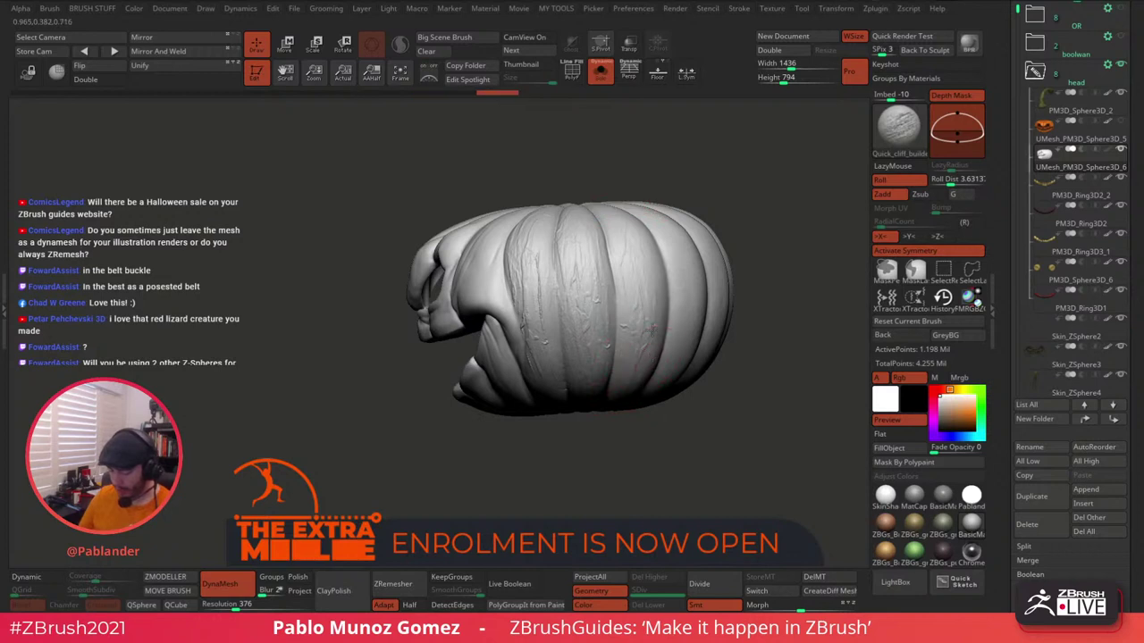
left_click_drag(713, 164, 612, 242)
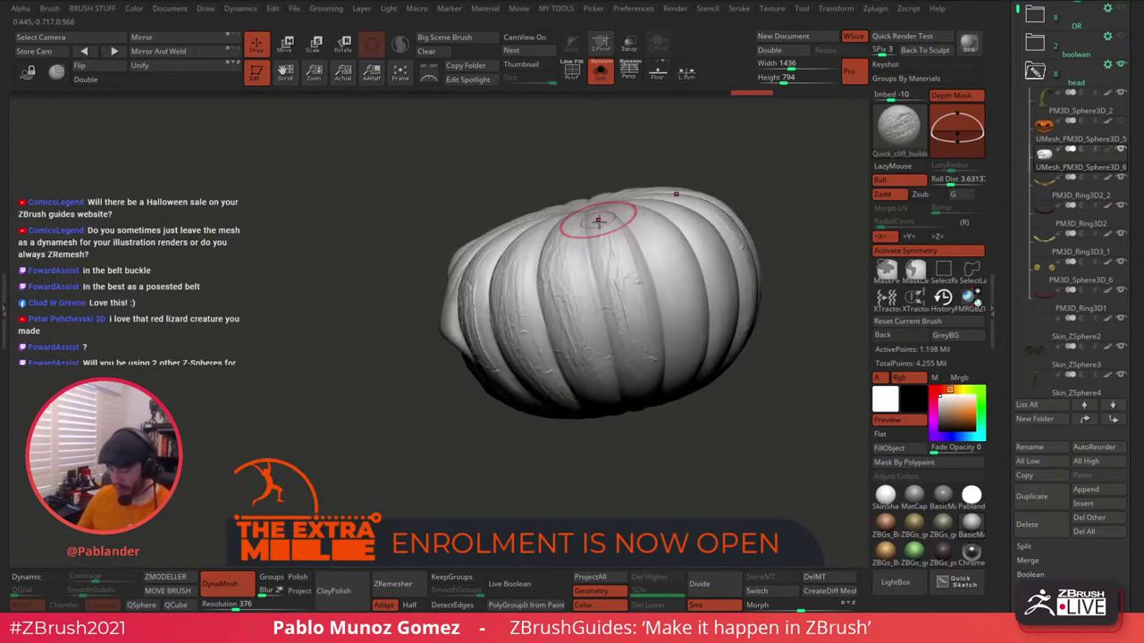
mouse_move(664, 344)
right_mouse_down()
mouse_move(597, 308)
mouse_move(628, 255)
right_mouse_up()
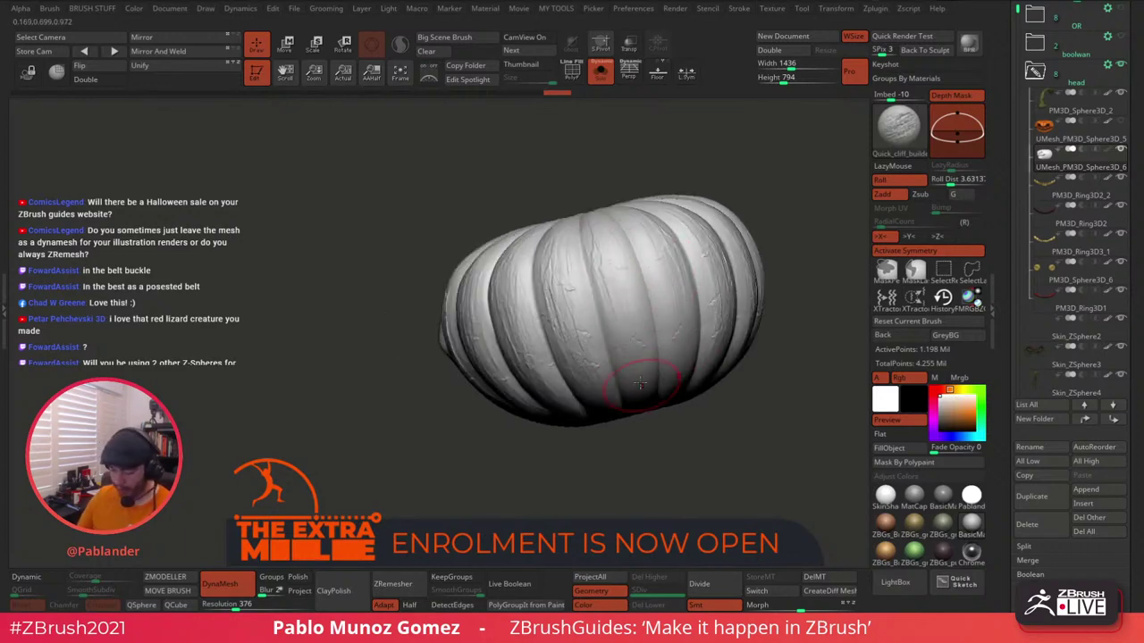
mouse_move(625, 286)
left_mouse_down()
mouse_move(672, 327)
mouse_move(626, 358)
mouse_move(681, 253)
mouse_move(574, 263)
left_mouse_up()
Sculpt rough skin texture onto the pumpkin's forehead, brow and cheek folds with the Quick_cliff_builder brush.
mouse_move(548, 308)
left_mouse_down()
mouse_move(655, 320)
mouse_move(572, 268)
left_mouse_up()
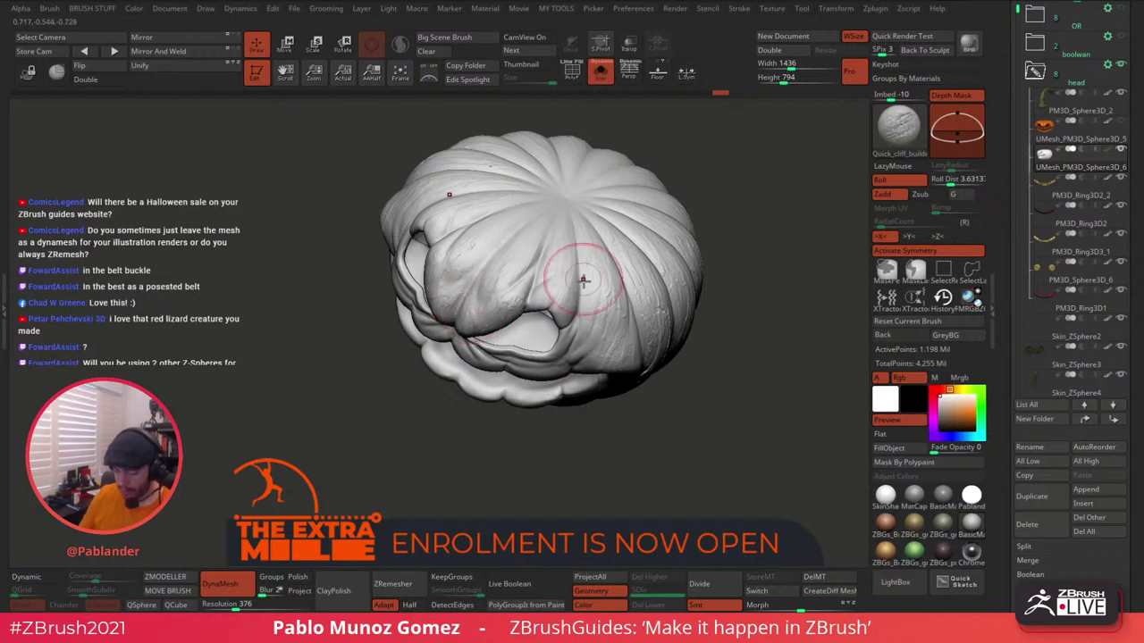
right_click_drag(582, 281, 613, 301)
right_click_drag(598, 343, 641, 300, "alt")
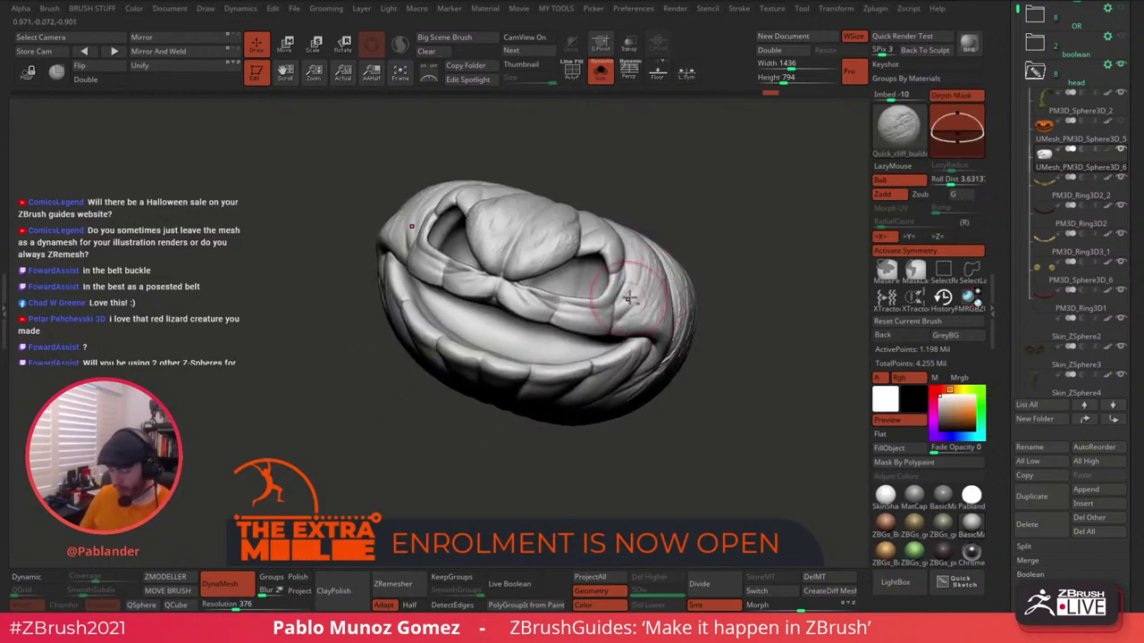
left_click_drag(734, 259, 613, 286)
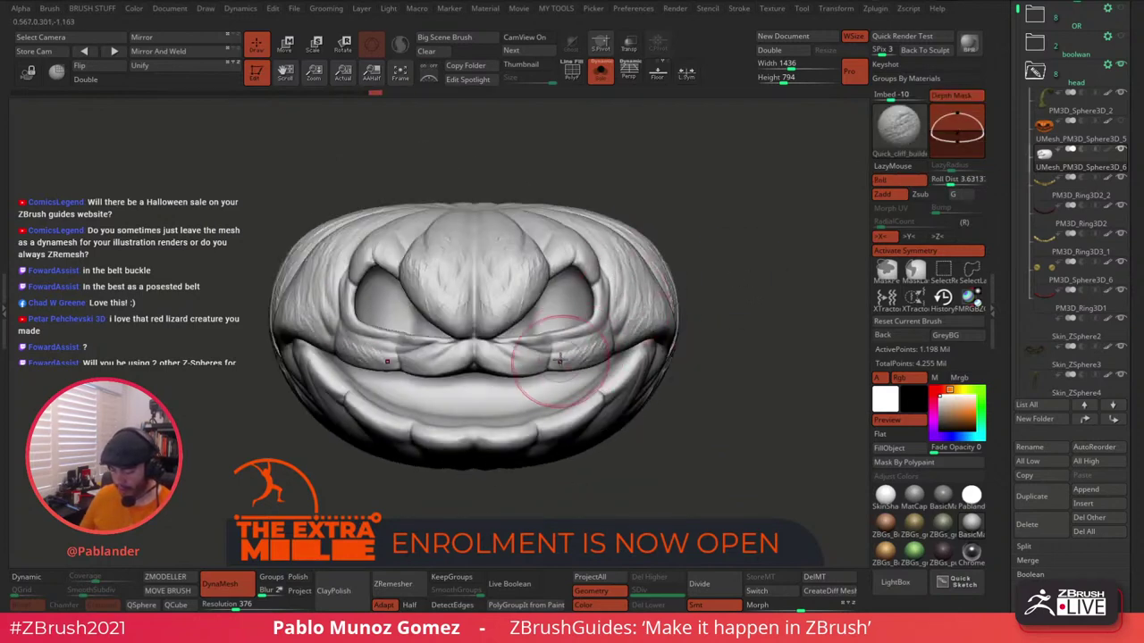
Add cracked surface detail along the upper lip and the ribs above the eyes.
left_click_drag(498, 358, 587, 379)
right_click_drag(587, 370, 588, 296, "alt")
right_click_drag(587, 179, 572, 186)
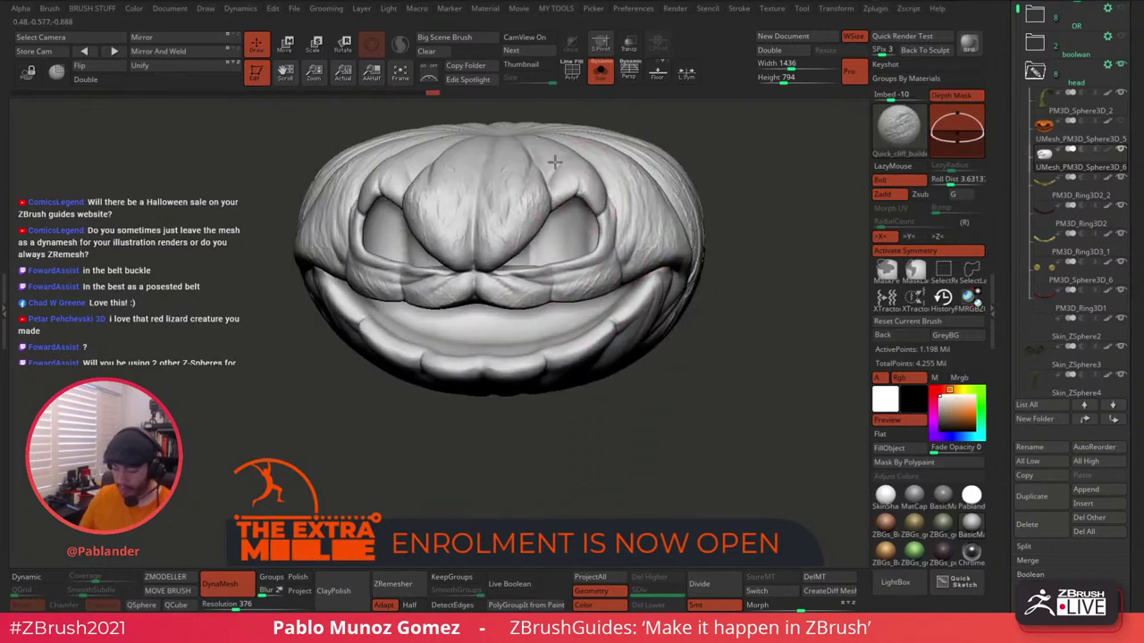
left_click_drag(556, 162, 591, 205)
Sculpt the rough texture along the lower lip and across the ribs on the pumpkin's underside.
right_click_drag(626, 332, 594, 259)
mouse_move(566, 339)
left_mouse_down()
mouse_move(582, 337)
mouse_move(547, 385)
mouse_move(603, 381)
left_mouse_up()
mouse_move(640, 369)
right_mouse_down("alt")
mouse_move(640, 324)
mouse_move(597, 308)
right_mouse_up("alt")
mouse_move(675, 255)
left_mouse_down()
mouse_move(672, 297)
mouse_move(686, 260)
mouse_move(660, 322)
left_mouse_up()
right_click_drag(660, 384, 661, 287, "alt")
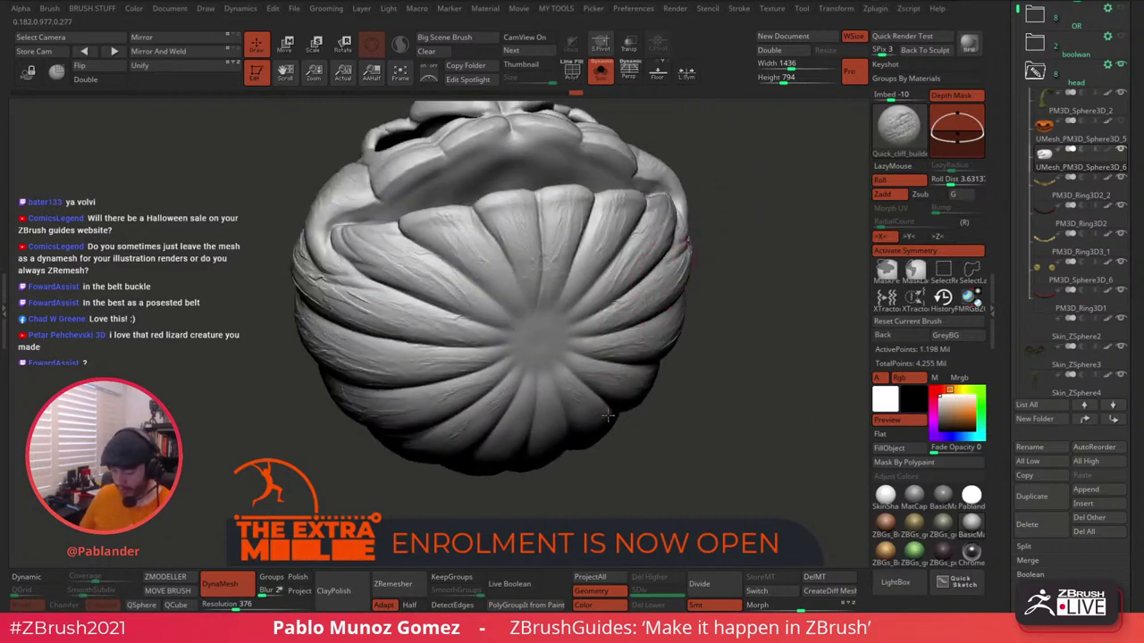
left_click_drag(435, 422, 408, 397)
mouse_move(408, 397)
left_mouse_down()
mouse_move(504, 313)
mouse_move(505, 270)
mouse_move(404, 276)
left_mouse_up()
Build up more cracked texture around the mouth corner, the side ribs and their upper ends.
mouse_move(657, 236)
right_mouse_down()
mouse_move(668, 308)
mouse_move(685, 319)
right_mouse_up()
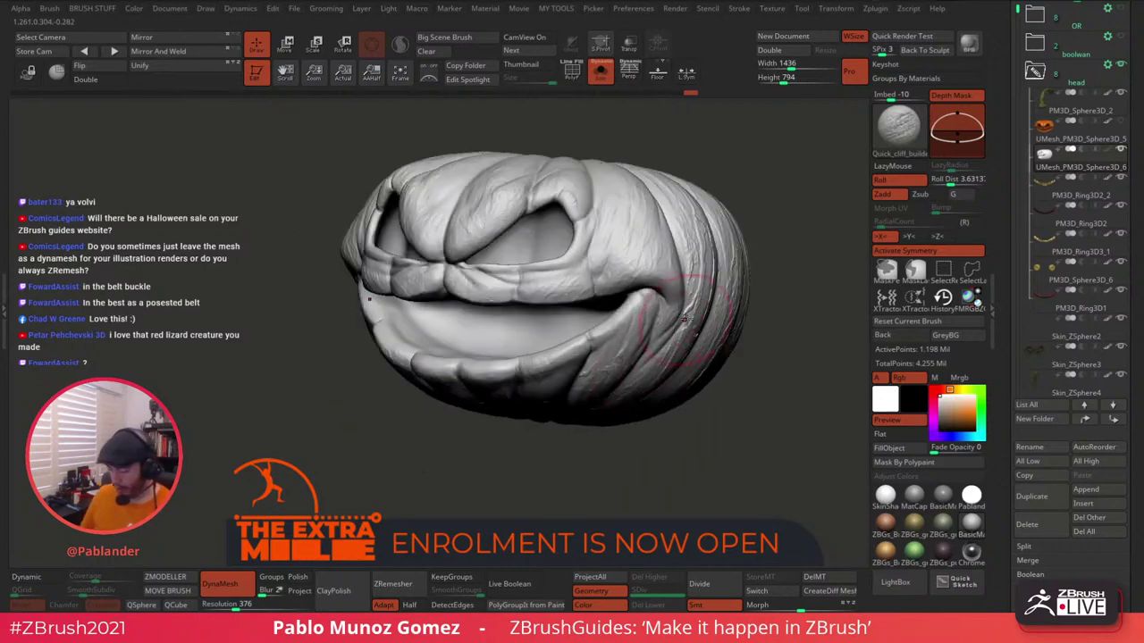
left_click_drag(750, 257, 645, 247)
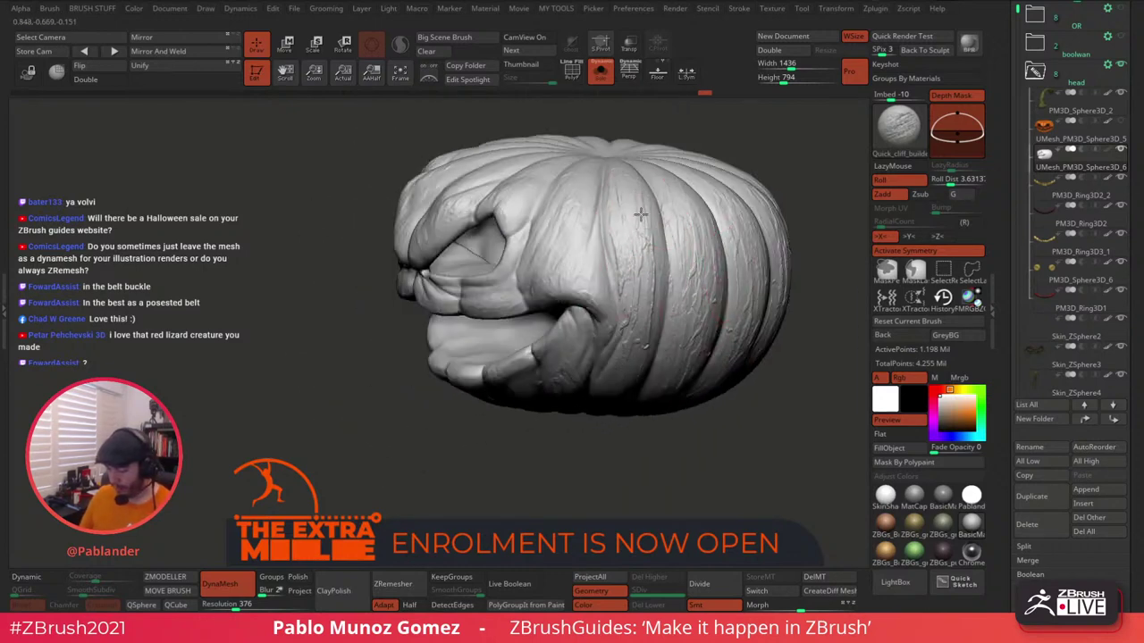
right_click_drag(641, 215, 626, 176)
left_click_drag(625, 176, 613, 153)
right_click_drag(613, 154, 593, 272)
left_click_drag(590, 208, 608, 286)
left_click_drag(616, 240, 634, 260)
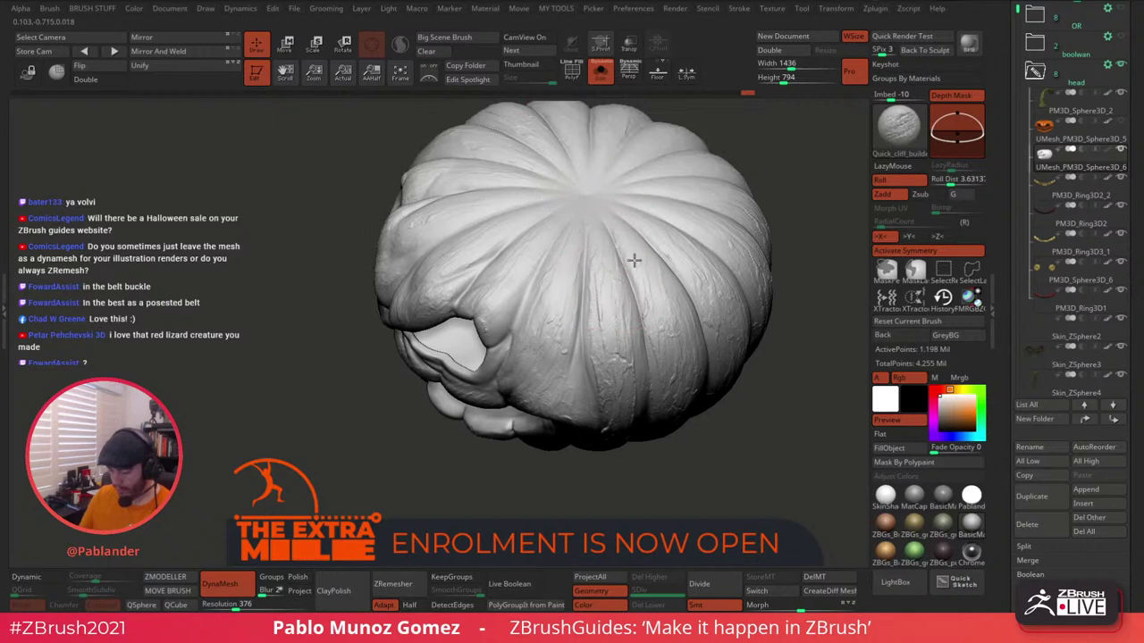
Flatten the raised texture on the pumpkin's side ribs and around the brow with the TrimDynamic brush.
right_click_drag(626, 273, 776, 306)
mouse_move(741, 345)
right_mouse_down()
mouse_move(706, 376)
mouse_move(594, 315)
right_mouse_up()
key("space")
left_click(742, 388)
key("space")
right_click_drag(744, 295, 617, 307)
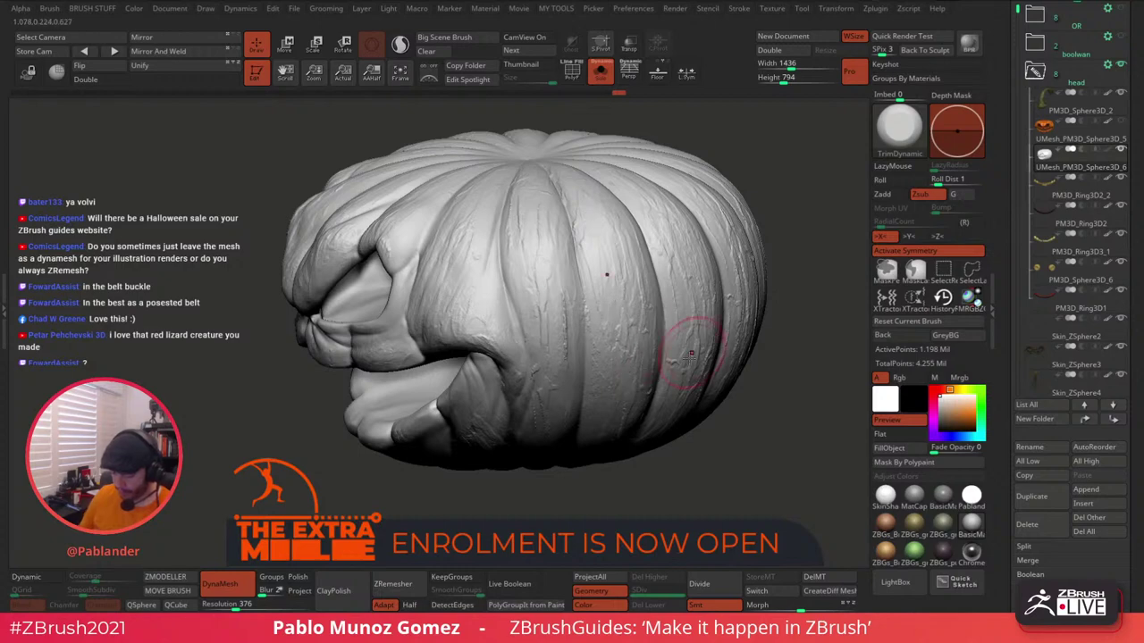
left_click_drag(693, 286, 651, 217)
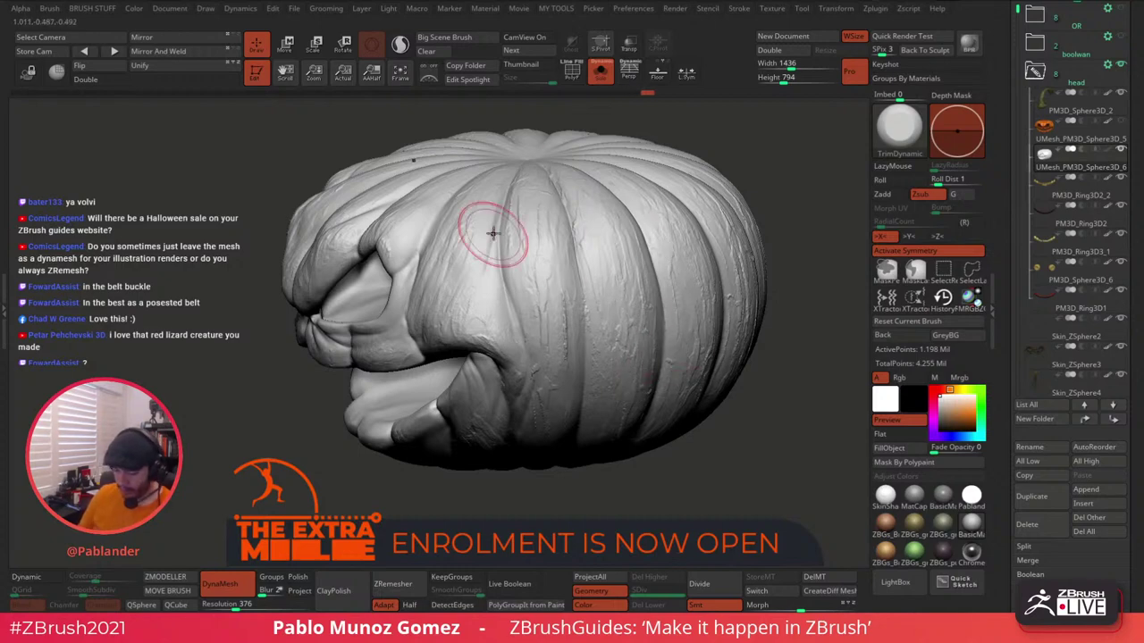
mouse_move(521, 181)
right_mouse_down()
mouse_move(554, 162)
mouse_move(584, 262)
right_mouse_up()
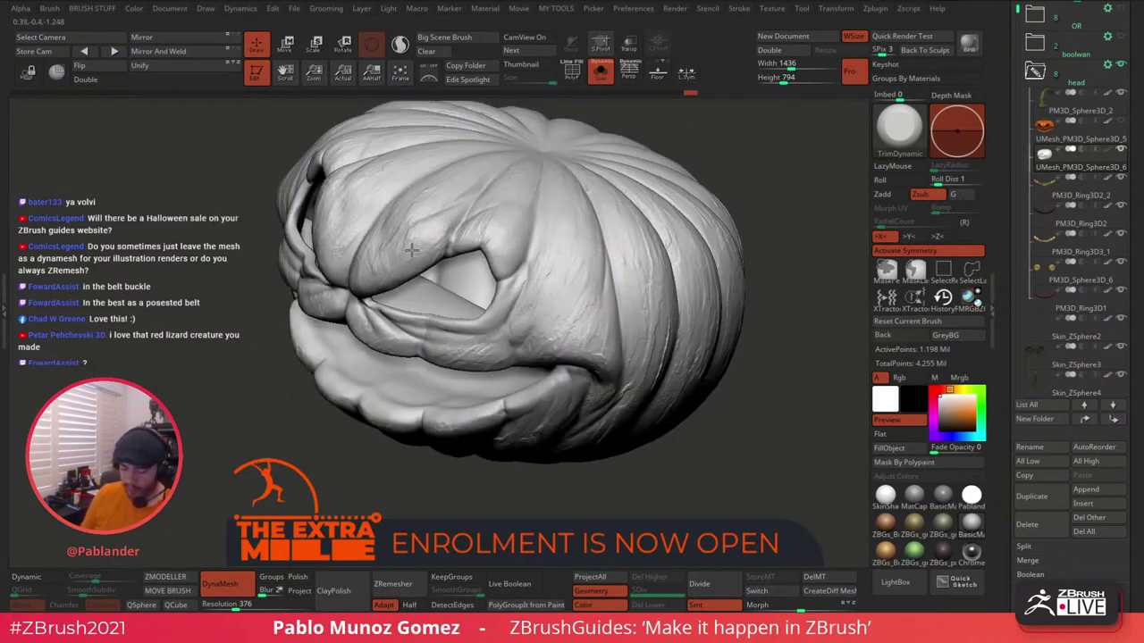
Trim down the rough detail across the lower ribs, the underside and the rear ribs.
mouse_move(617, 349)
right_mouse_down()
mouse_move(589, 228)
mouse_move(626, 326)
mouse_move(664, 271)
mouse_move(576, 308)
right_mouse_up()
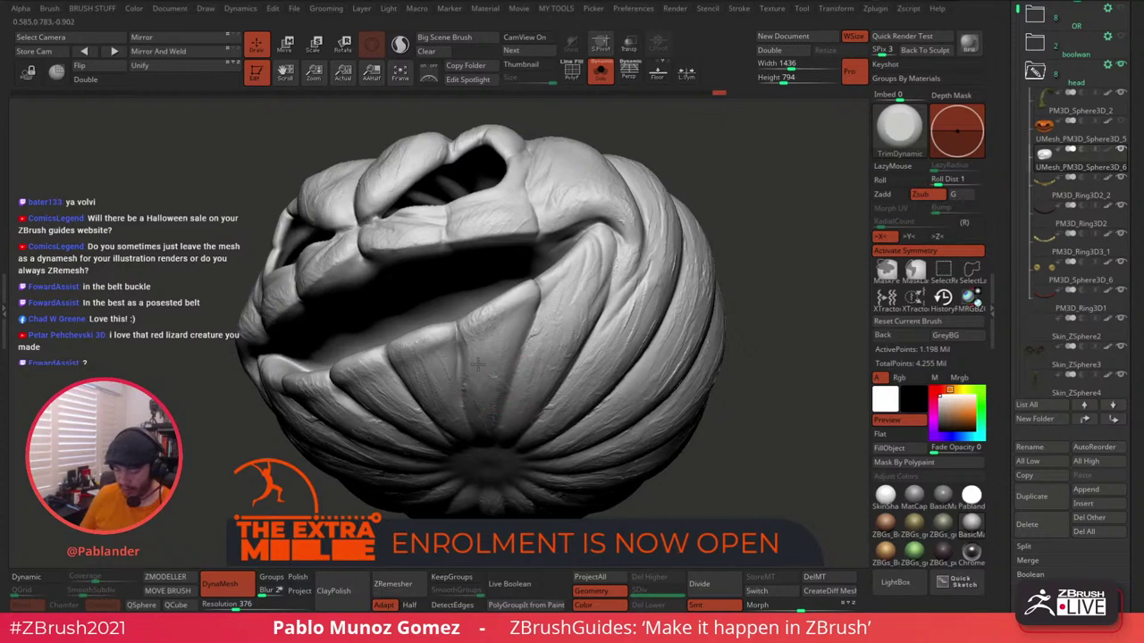
mouse_move(478, 365)
right_mouse_down()
mouse_move(501, 375)
mouse_move(509, 366)
mouse_move(558, 438)
right_mouse_up()
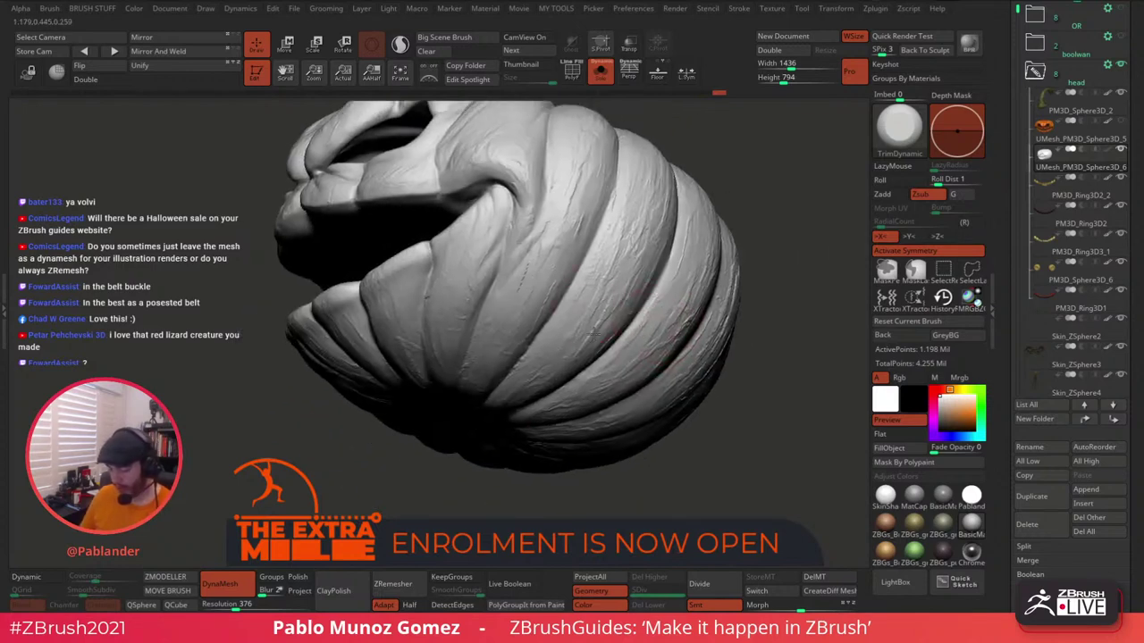
right_click_drag(671, 305, 529, 284)
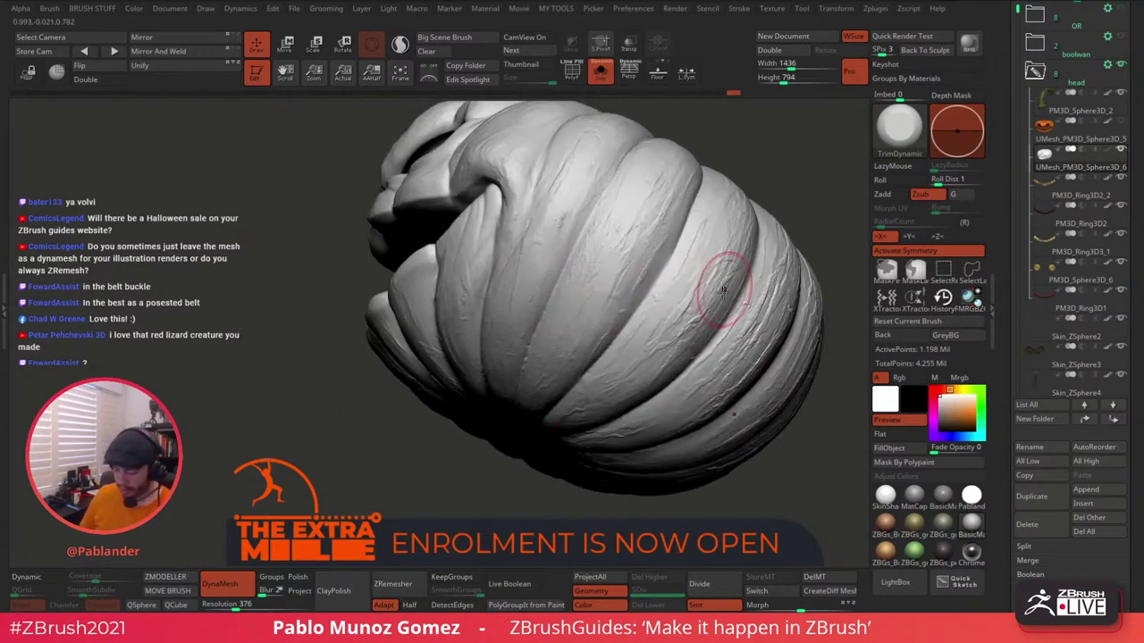
mouse_move(731, 297)
right_mouse_down()
mouse_move(560, 315)
mouse_move(685, 263)
mouse_move(693, 298)
right_mouse_up()
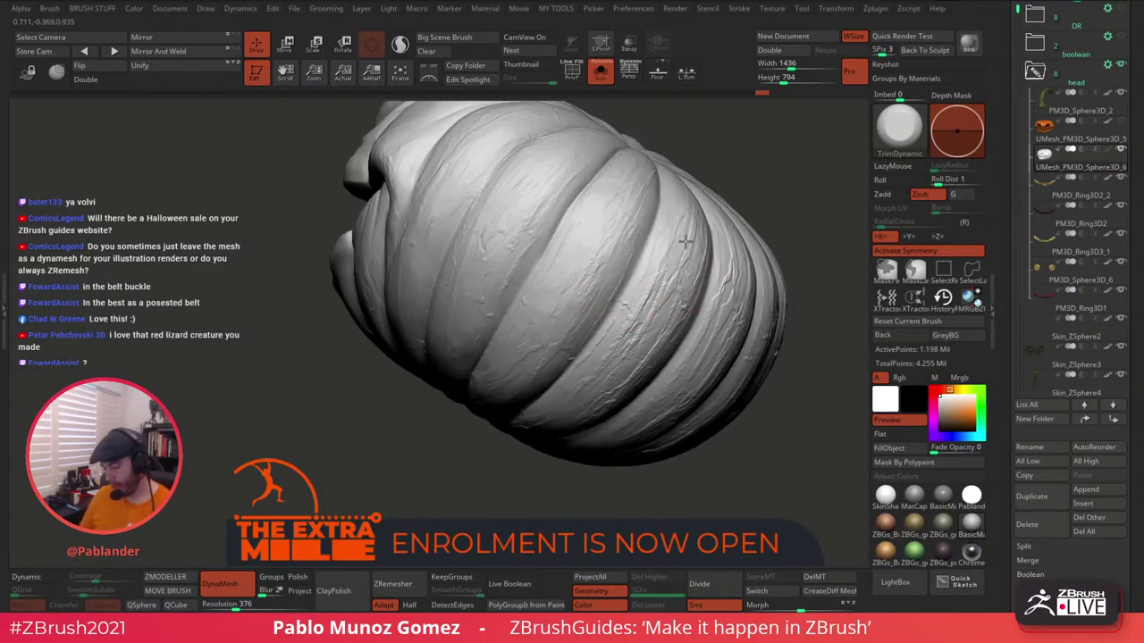
right_click_drag(634, 327, 679, 316)
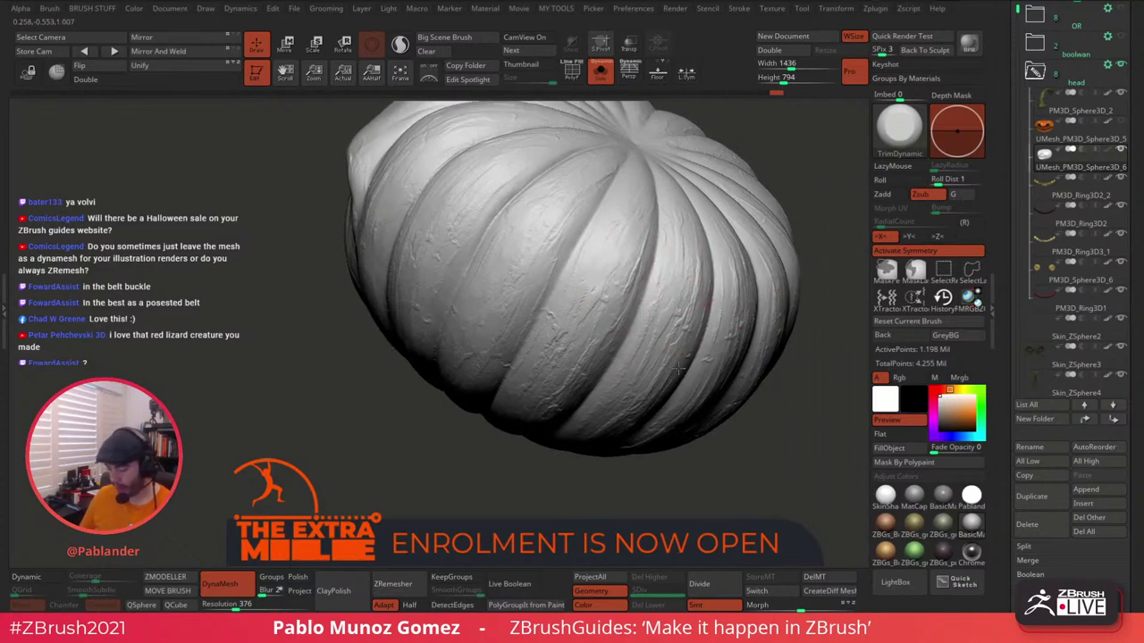
right_click_drag(679, 368, 558, 407)
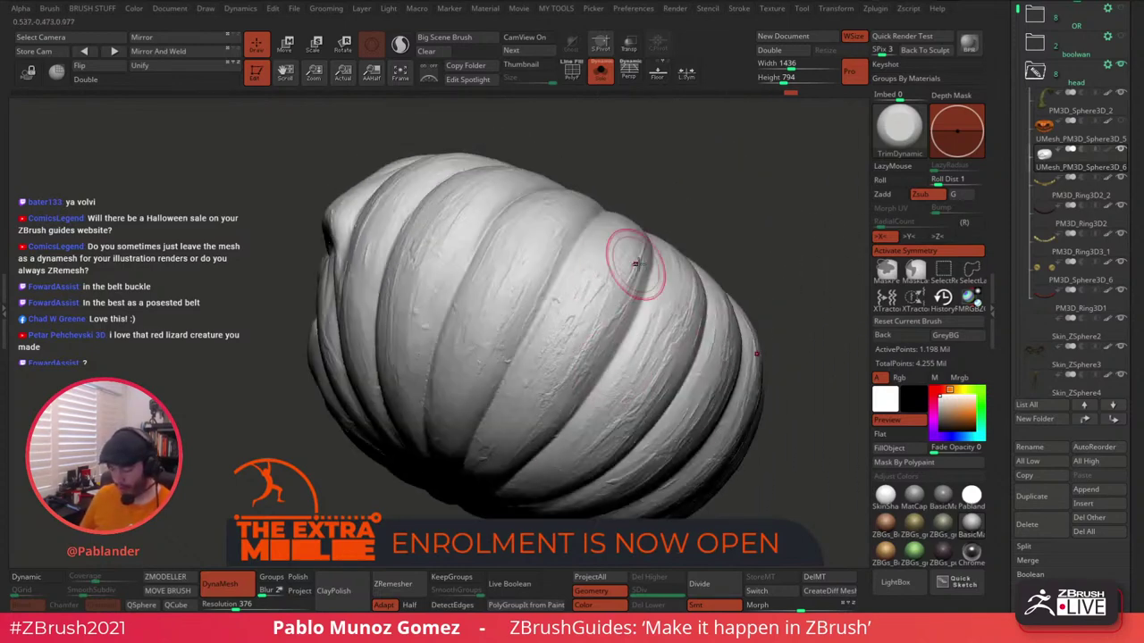
right_click_drag(576, 468, 664, 264)
Switch to the Morph brush and soften the texture on the ribs near the crown and along the side.
left_click(900, 128)
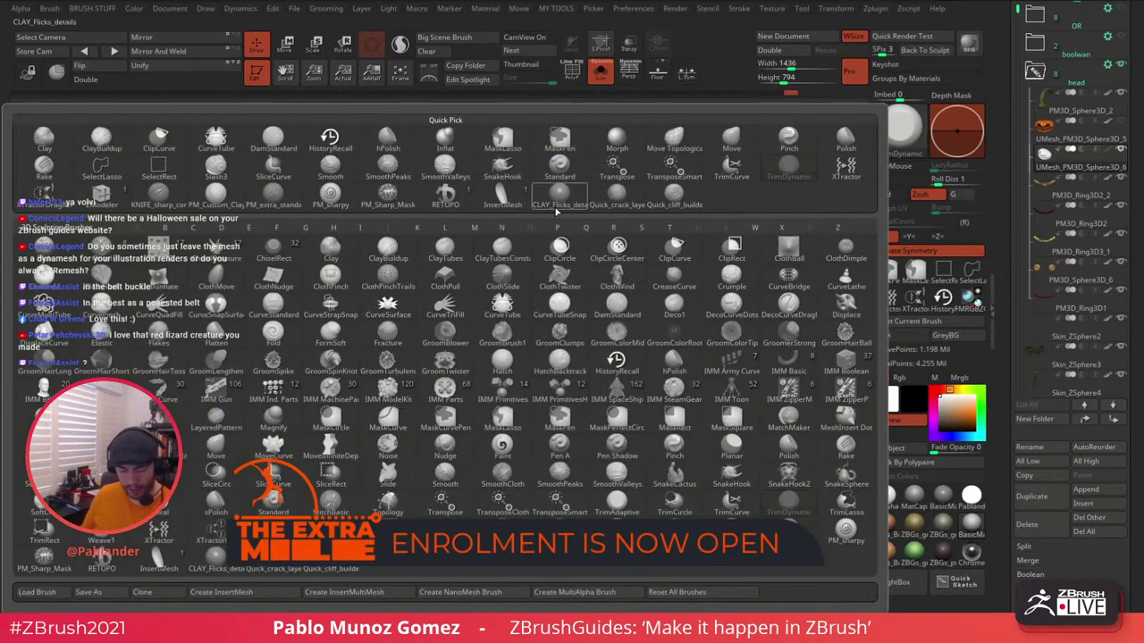
key("space")
left_click(710, 415)
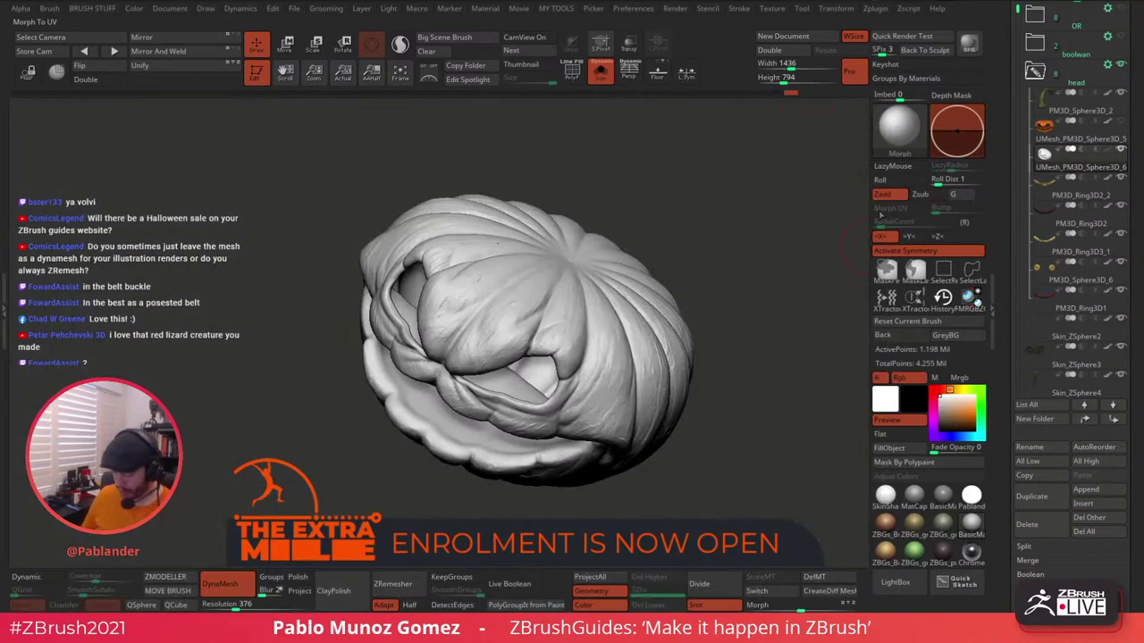
mouse_move(632, 309)
right_mouse_down()
mouse_move(635, 335)
mouse_move(608, 309)
right_mouse_up()
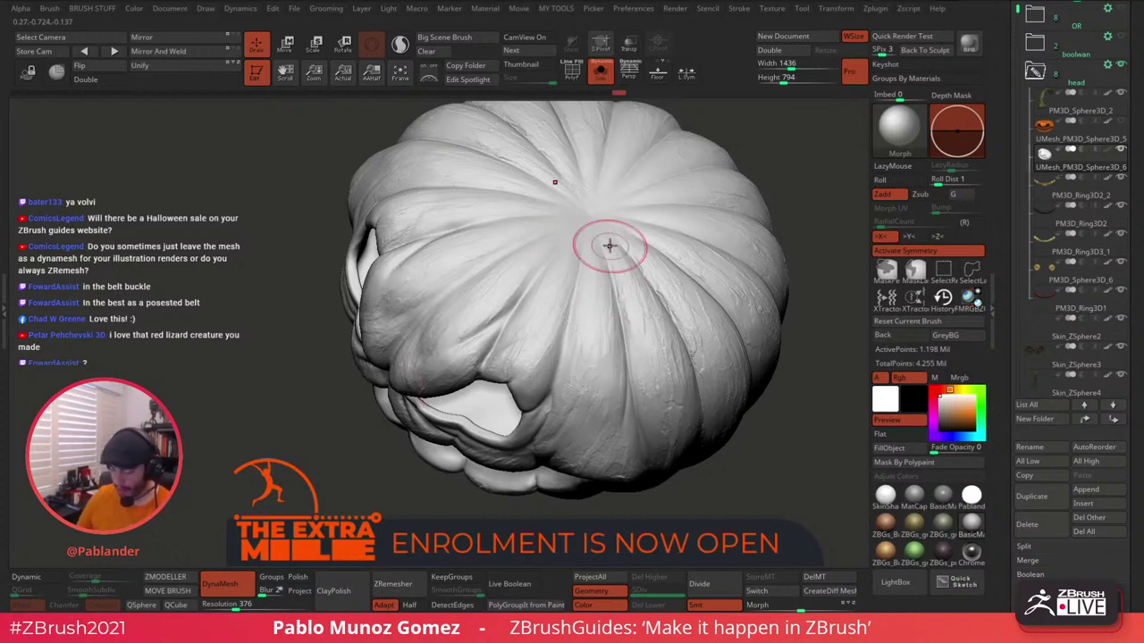
mouse_move(681, 316)
right_mouse_down()
mouse_move(638, 310)
mouse_move(647, 357)
right_mouse_up()
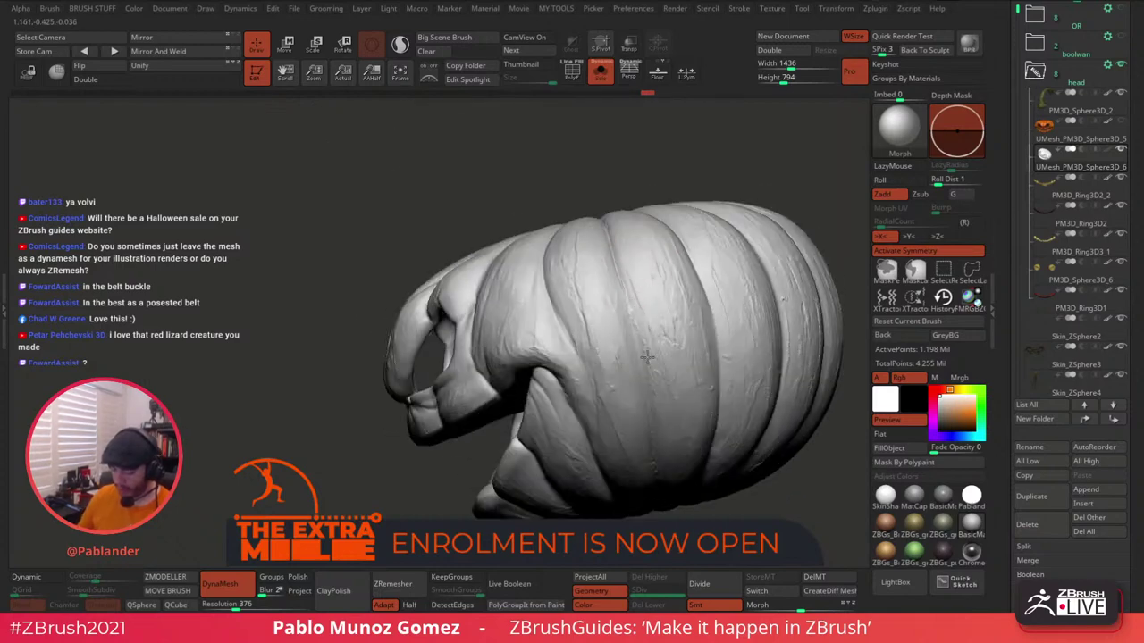
right_click_drag(632, 316, 589, 298)
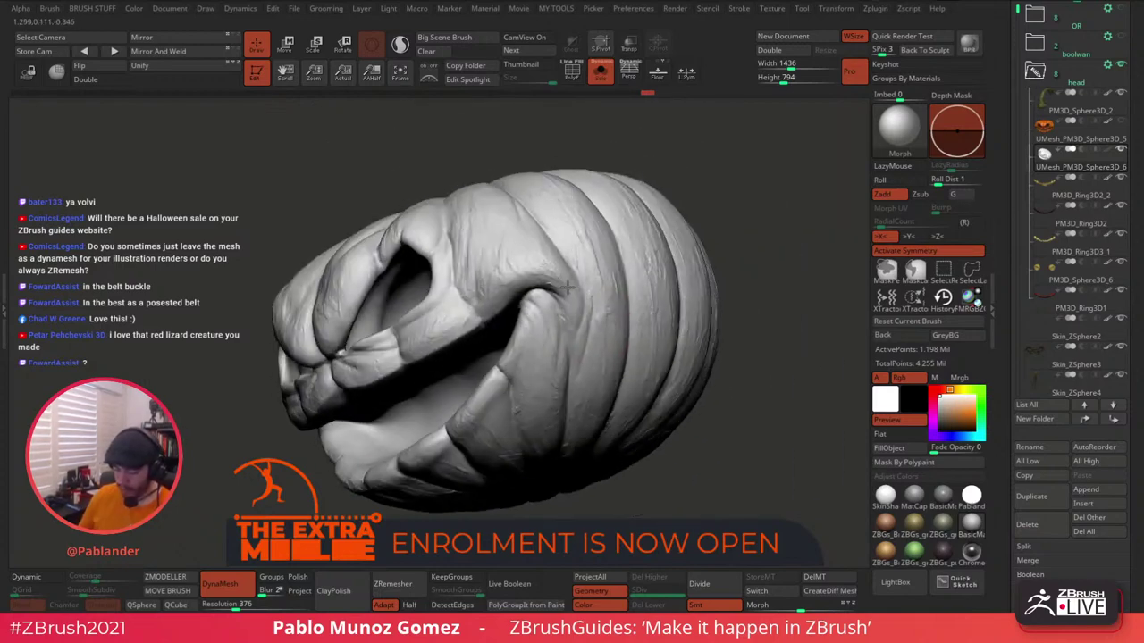
Fade parts of the cracked detail on the brow, upper lip and cheeks with the Morph brush.
mouse_move(537, 262)
right_mouse_down()
mouse_move(592, 239)
mouse_move(528, 271)
mouse_move(543, 293)
right_mouse_up()
left_click_drag(485, 293, 484, 296)
left_click_drag(498, 257, 493, 224)
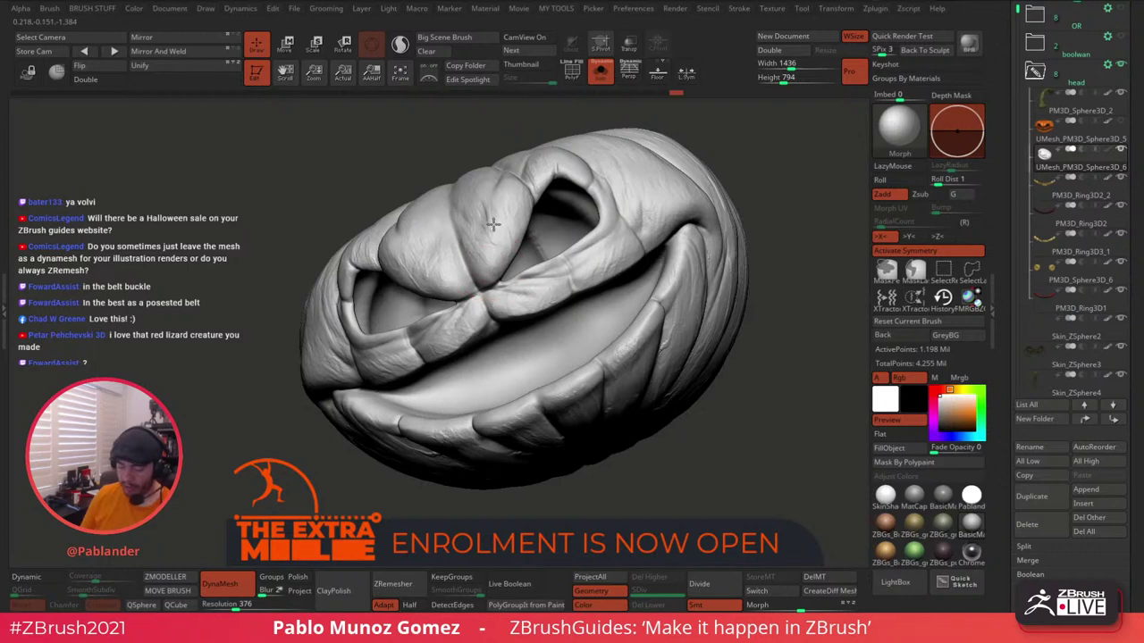
right_click_drag(574, 205, 589, 224, "shift")
left_click_drag(590, 223, 600, 278)
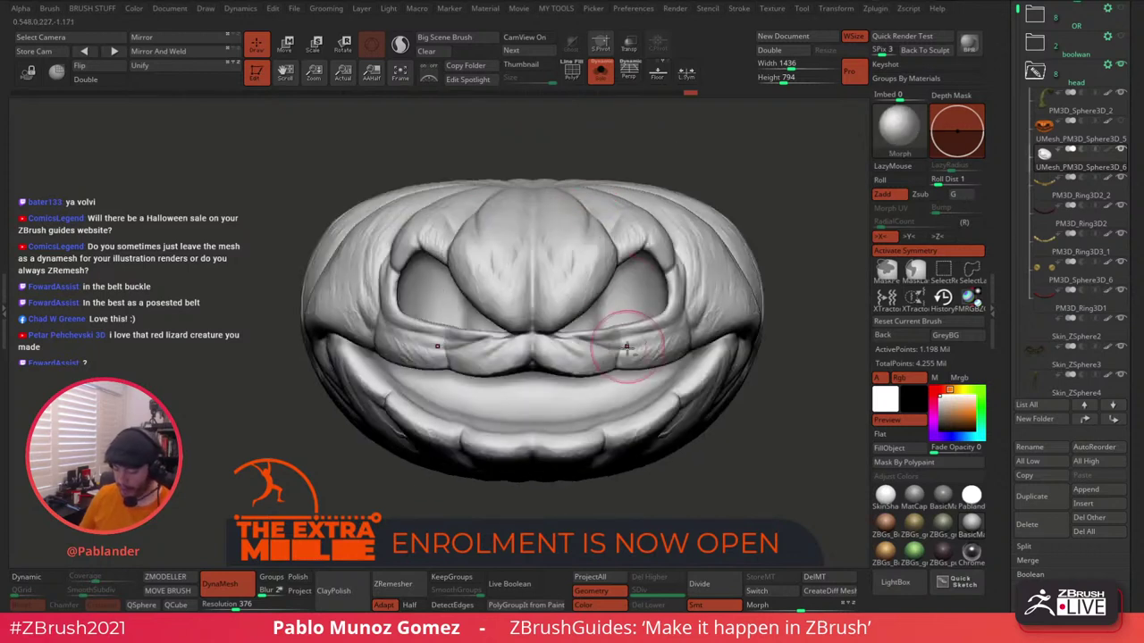
right_click_drag(628, 347, 628, 280, "alt")
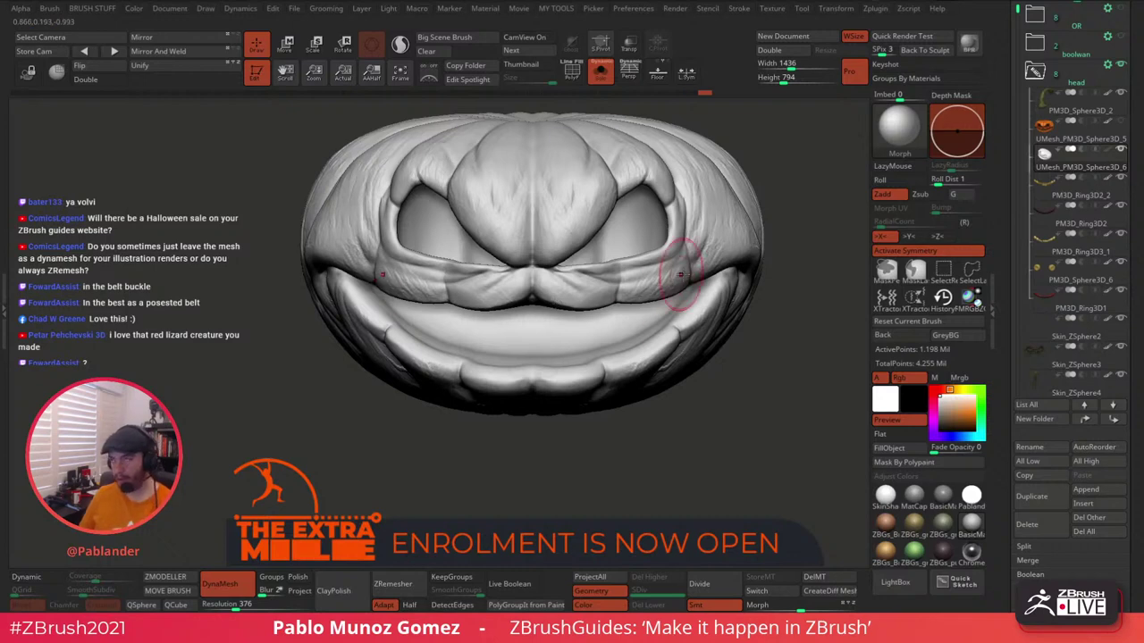
mouse_move(809, 282)
left_mouse_down()
mouse_move(792, 304)
mouse_move(718, 315)
left_mouse_up()
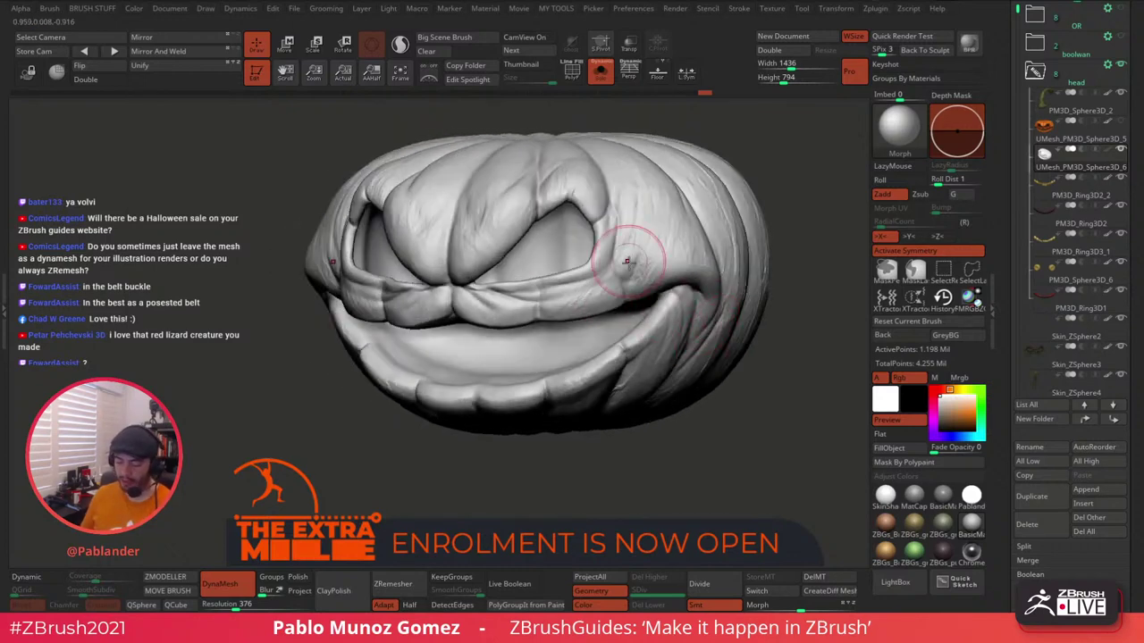
Soften the texture behind the mouth corner, along the lower side ribs and across the underside with the Morph brush.
right_click_drag(627, 261, 613, 357)
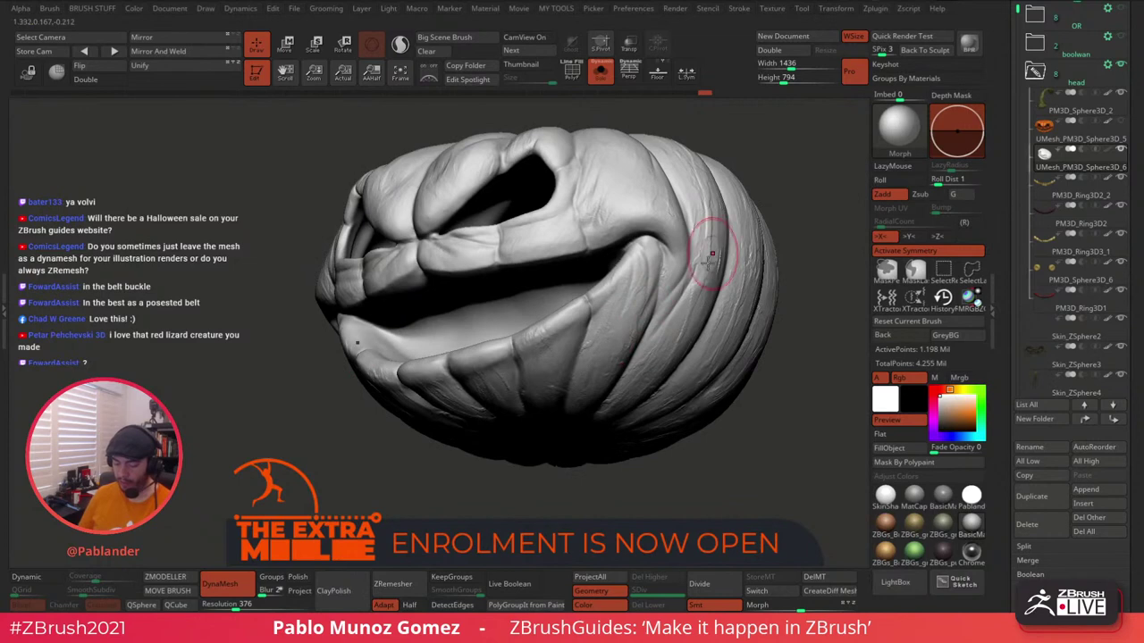
right_click_drag(723, 235, 705, 258)
right_click_drag(725, 215, 668, 268)
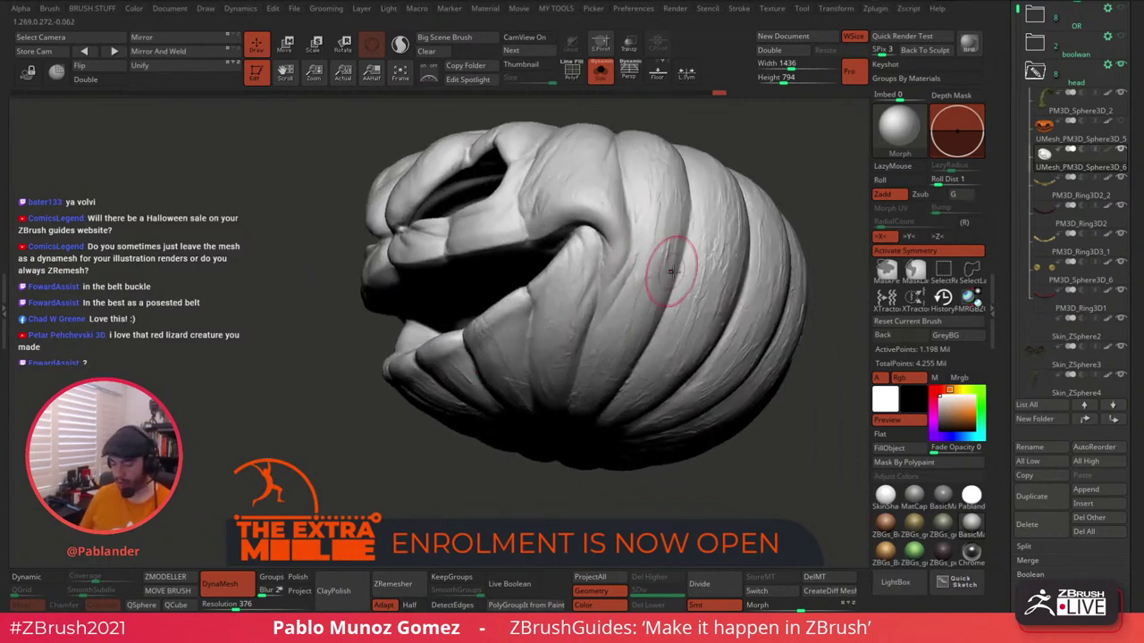
mouse_move(584, 326)
right_mouse_down()
mouse_move(607, 334)
mouse_move(599, 357)
right_mouse_up()
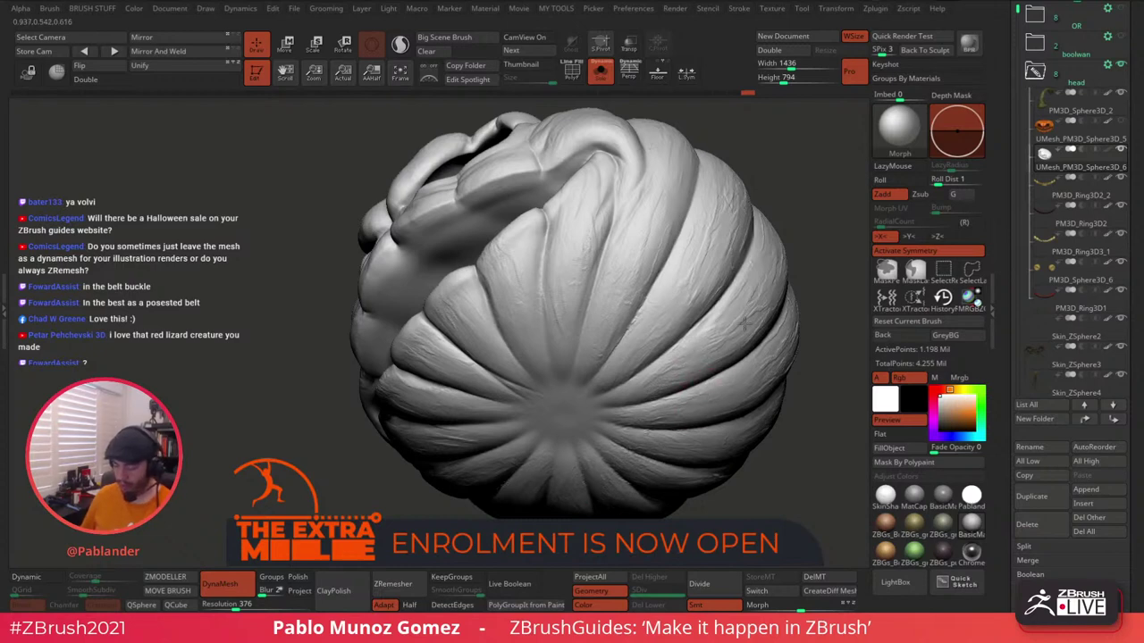
mouse_move(743, 323)
right_mouse_down()
mouse_move(775, 299)
mouse_move(561, 313)
right_mouse_up()
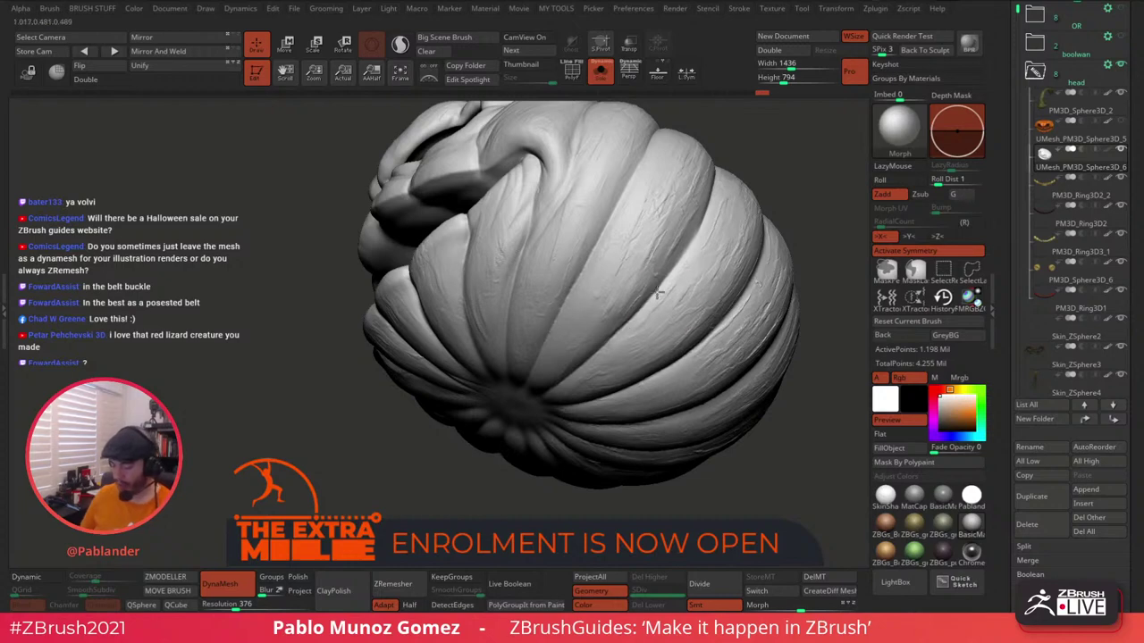
mouse_move(625, 351)
right_mouse_down()
mouse_move(516, 307)
mouse_move(632, 319)
mouse_move(673, 347)
right_mouse_up()
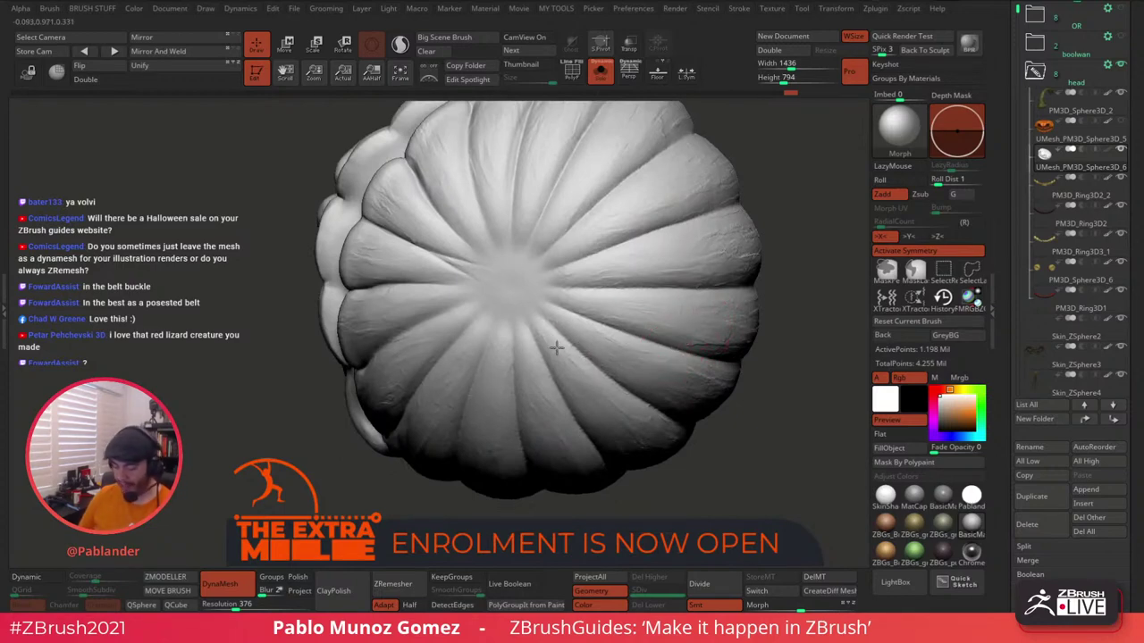
right_click_drag(507, 351, 827, 339)
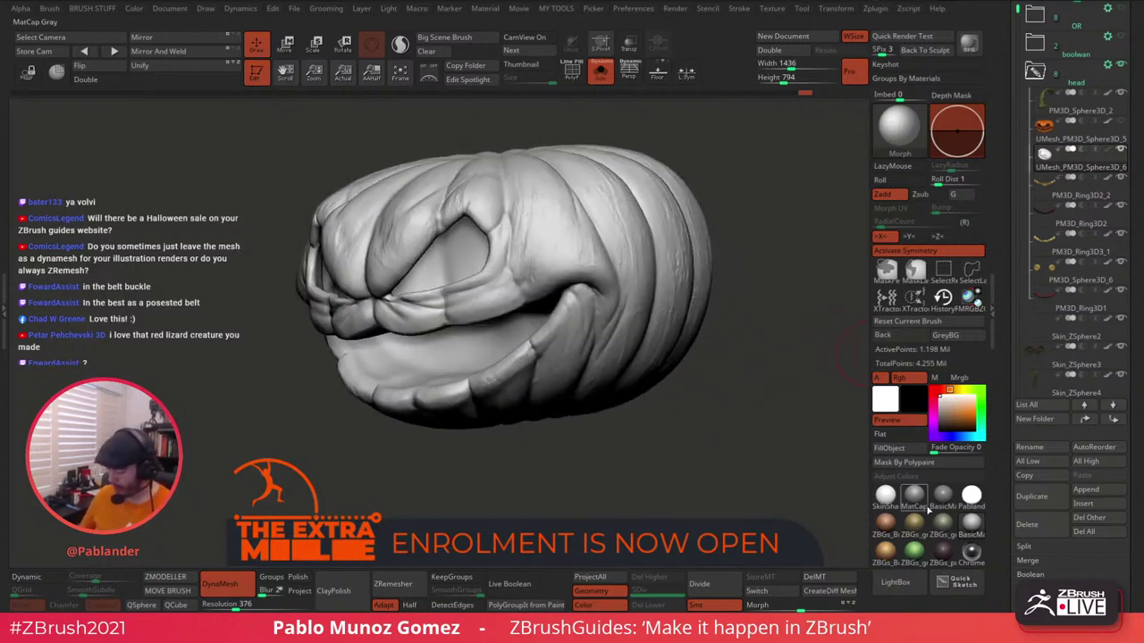
left_click(898, 583)
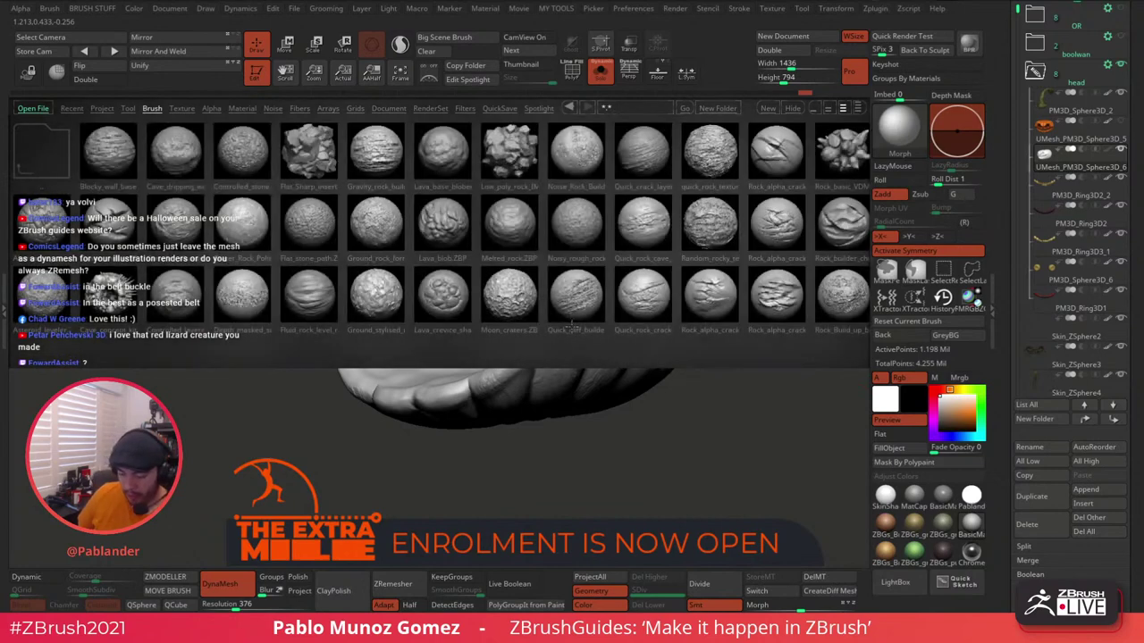
left_click(54, 141)
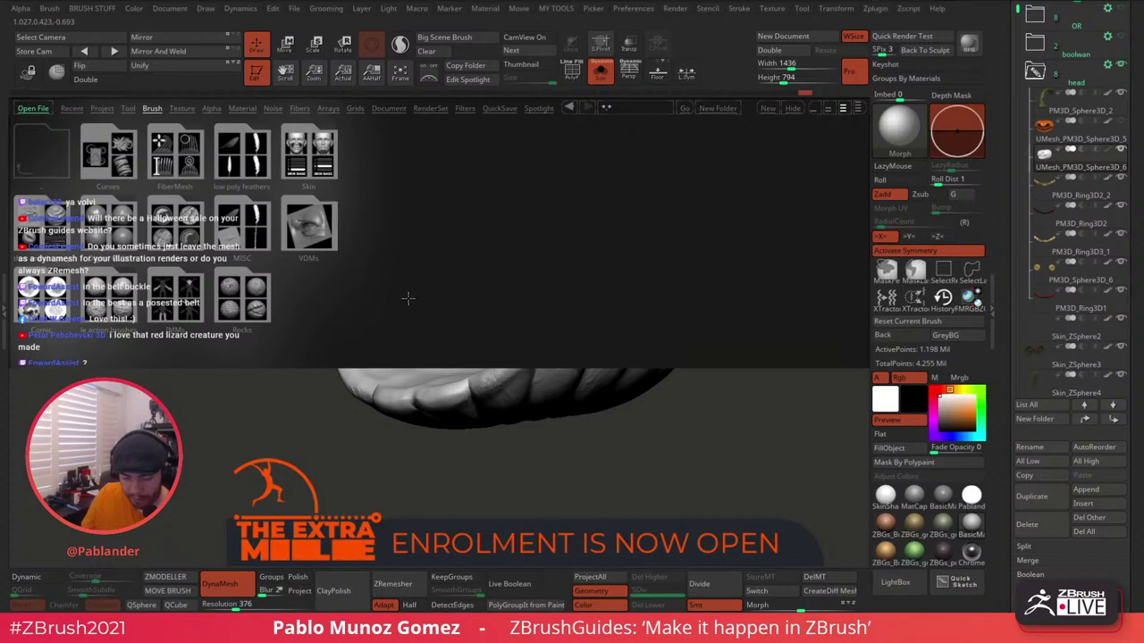
left_click(896, 581)
Select the Clay brush and turn off symmetry for sculpting on the back of the pumpkin.
left_click_drag(675, 437, 772, 360)
key("b")
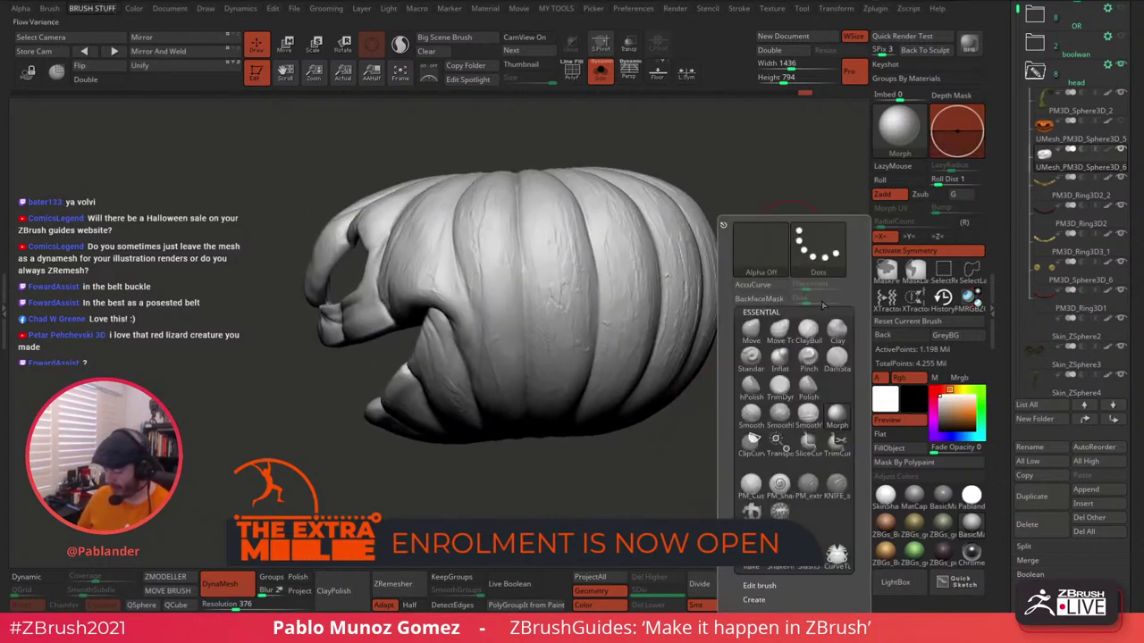
left_click(840, 332)
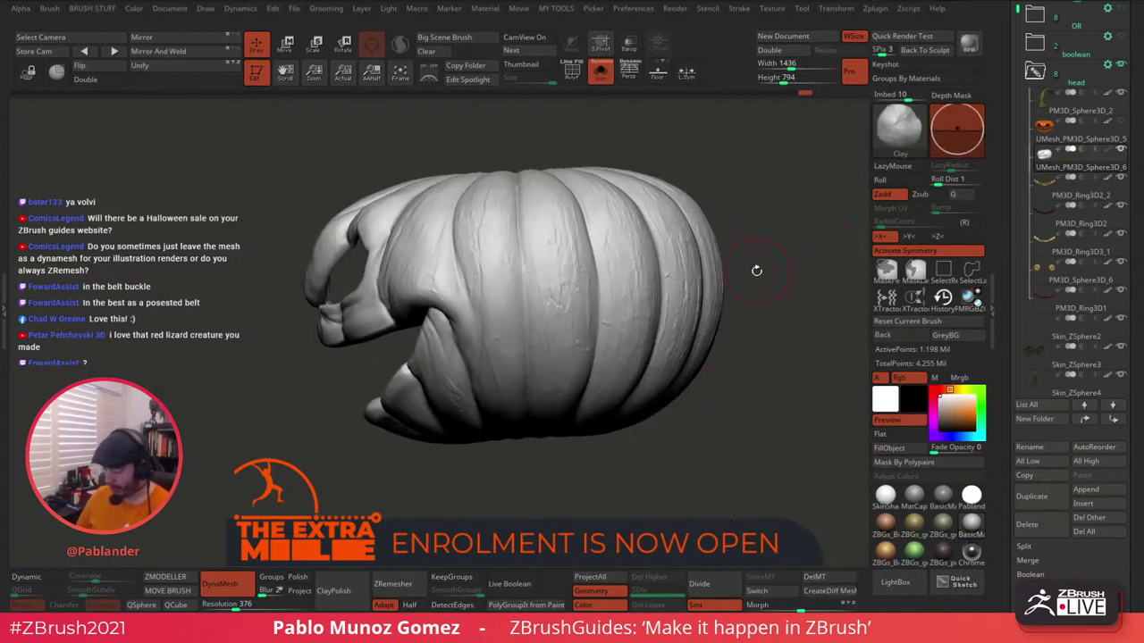
left_click_drag(734, 309, 699, 334)
left_click(941, 256)
left_click_drag(798, 294, 640, 327)
mouse_move(639, 327)
right_mouse_down()
mouse_move(557, 296)
mouse_move(577, 316)
mouse_move(572, 330)
right_mouse_up()
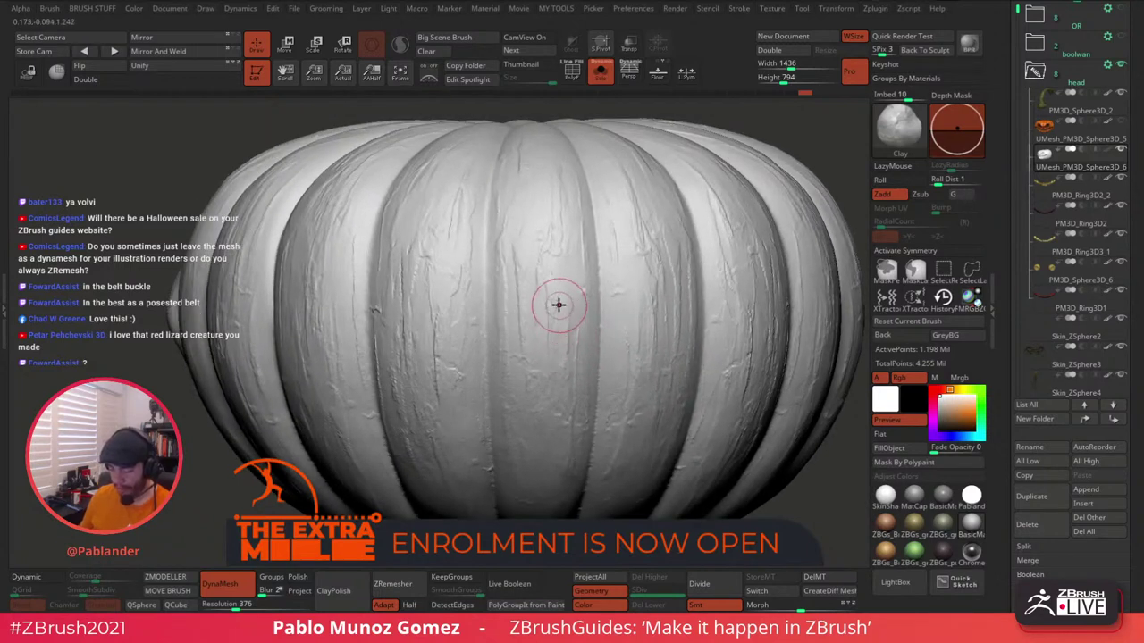
Adjust the brush size and build up a small raised lump on the middle back rib with the Clay brush.
key("shift")
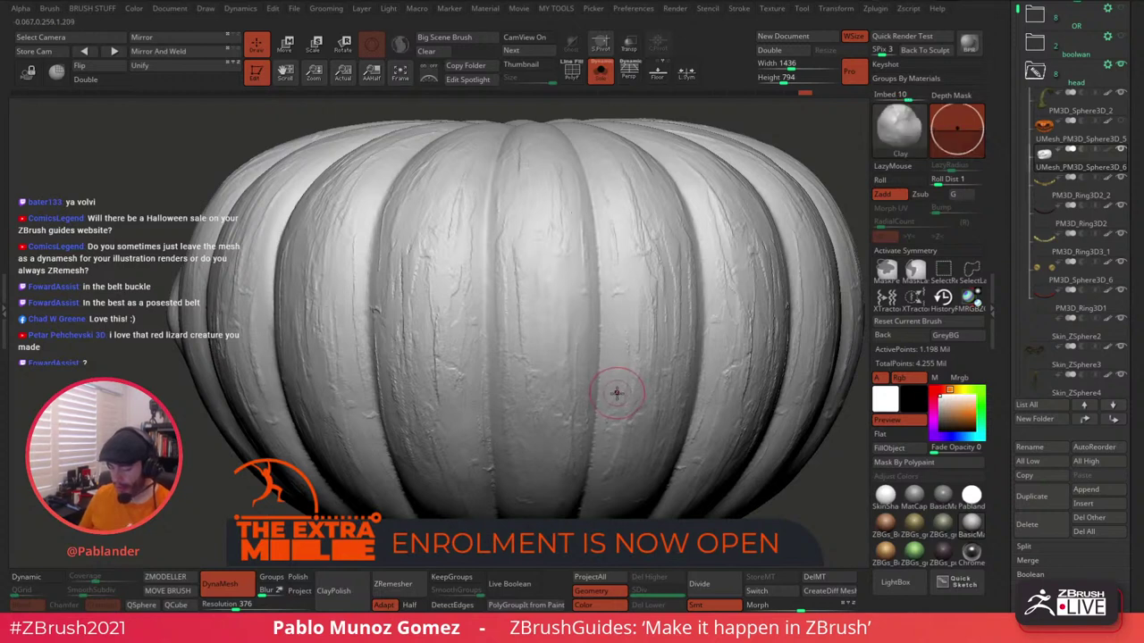
right_click_drag(630, 358, 585, 364)
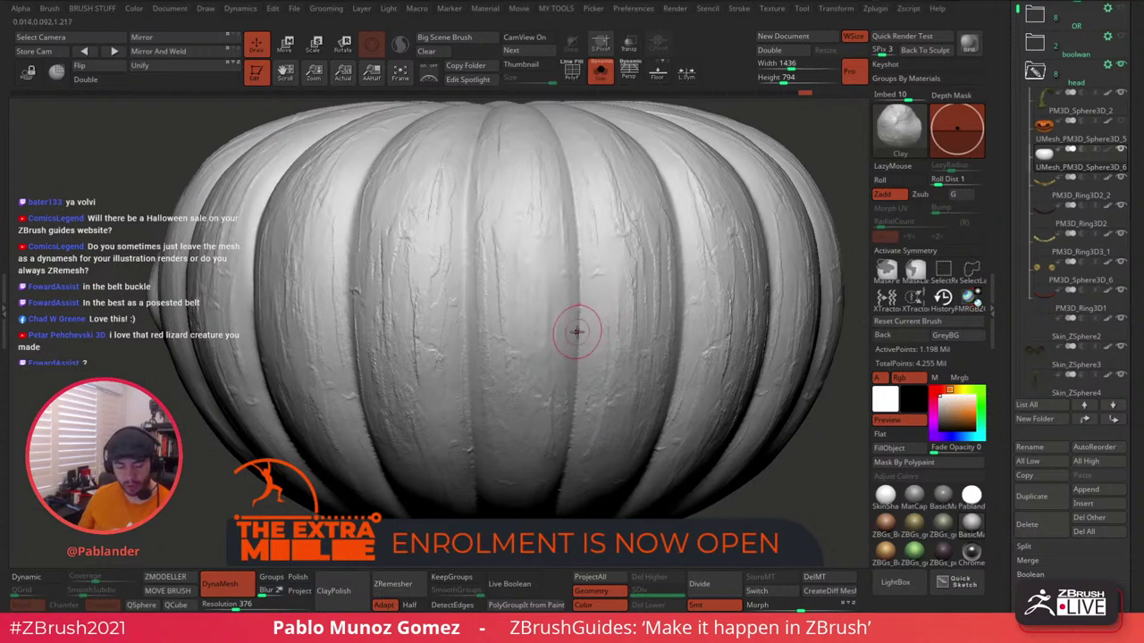
key("ctrl")
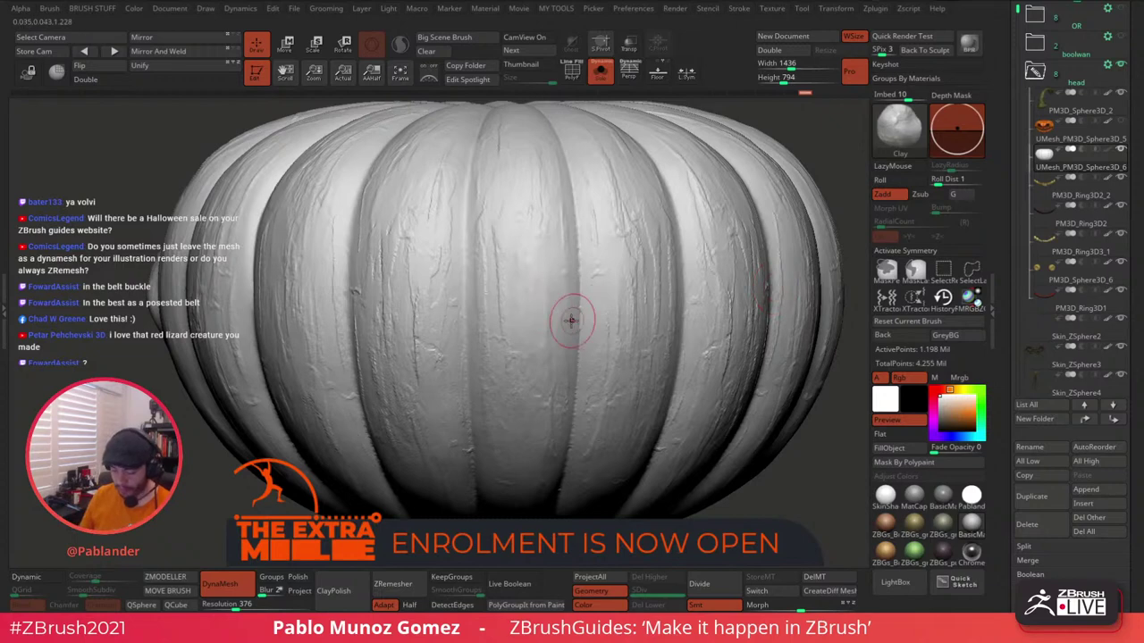
key("space")
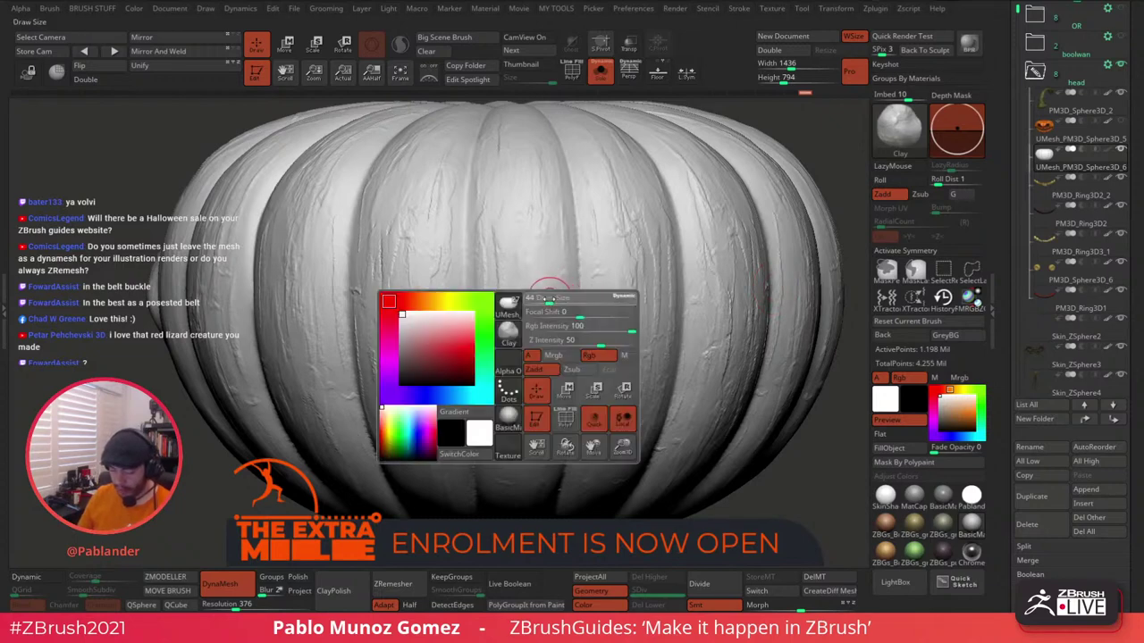
mouse_move(555, 310)
right_mouse_down("ctrl")
mouse_move(562, 332)
mouse_move(561, 319)
right_mouse_up("ctrl")
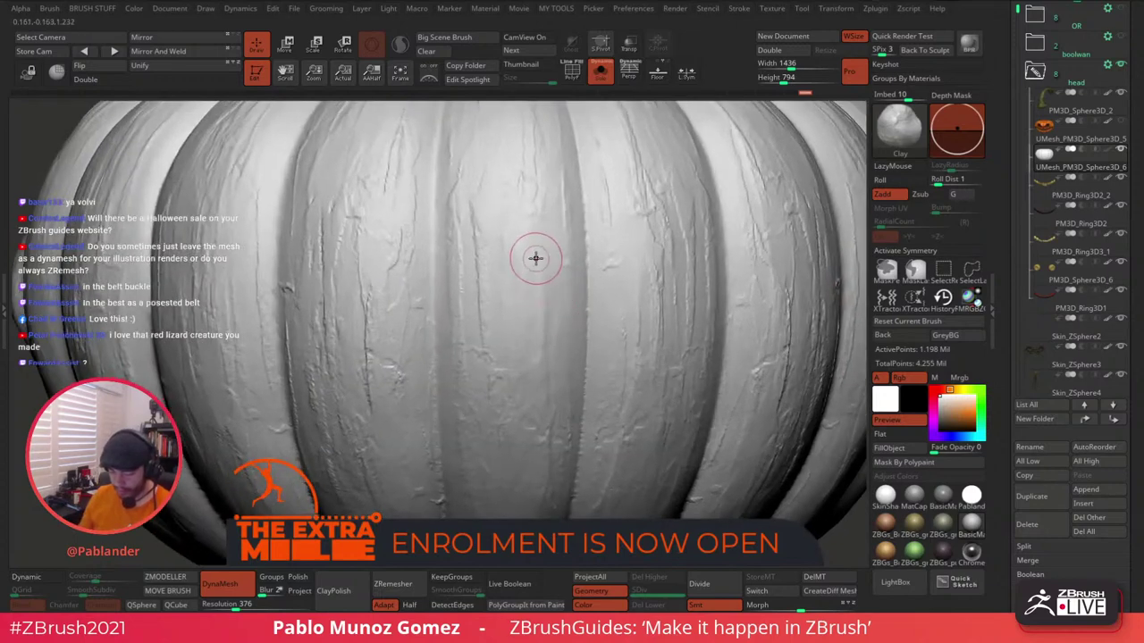
left_click_drag(536, 259, 530, 316)
mouse_move(541, 287)
left_mouse_down()
mouse_move(538, 310)
mouse_move(535, 264)
left_mouse_up()
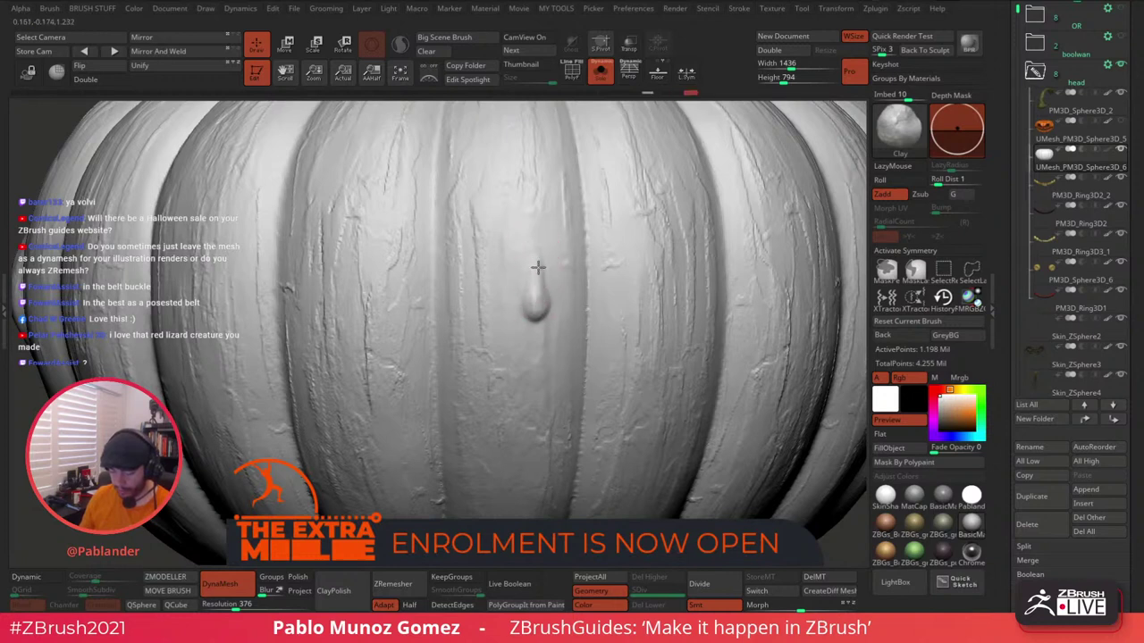
Extend the raised lump on the middle back rib upward into a tapering teardrop with the Clay brush.
left_click_drag(533, 278, 537, 297)
right_click_drag(551, 291, 552, 306, "ctrl")
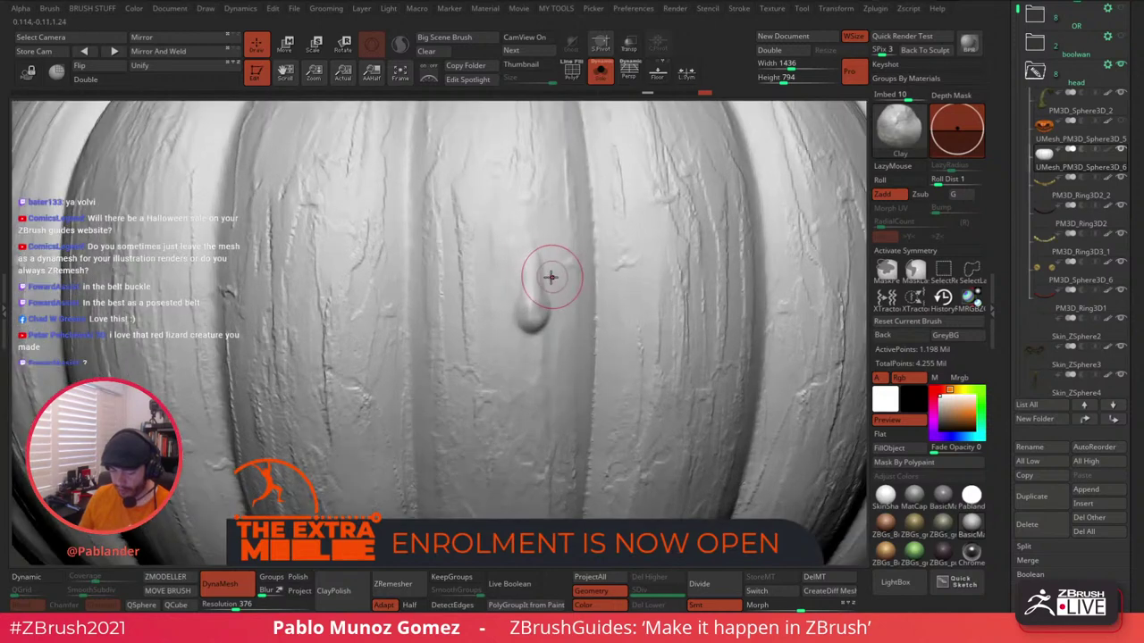
mouse_move(535, 257)
left_mouse_down()
mouse_move(529, 298)
mouse_move(539, 297)
left_mouse_up()
mouse_move(551, 305)
right_mouse_down()
mouse_move(586, 302)
mouse_move(539, 298)
right_mouse_up()
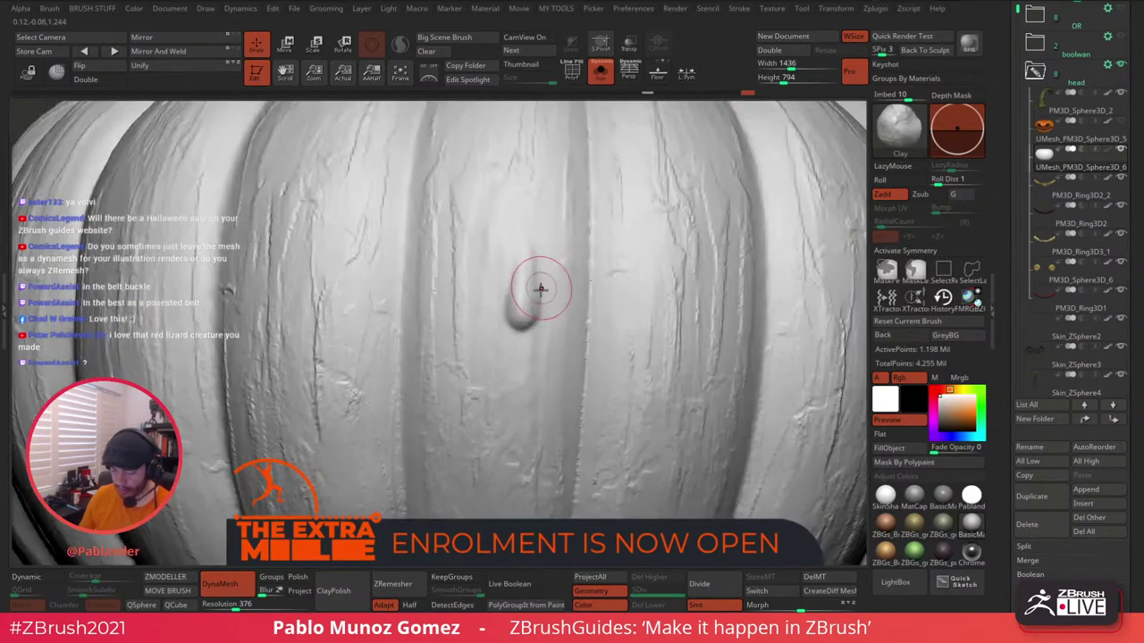
Carve a crisp crease around the rounded base and sides of the teardrop bump with a small DamStandard brush.
key("b")
left_click(676, 359)
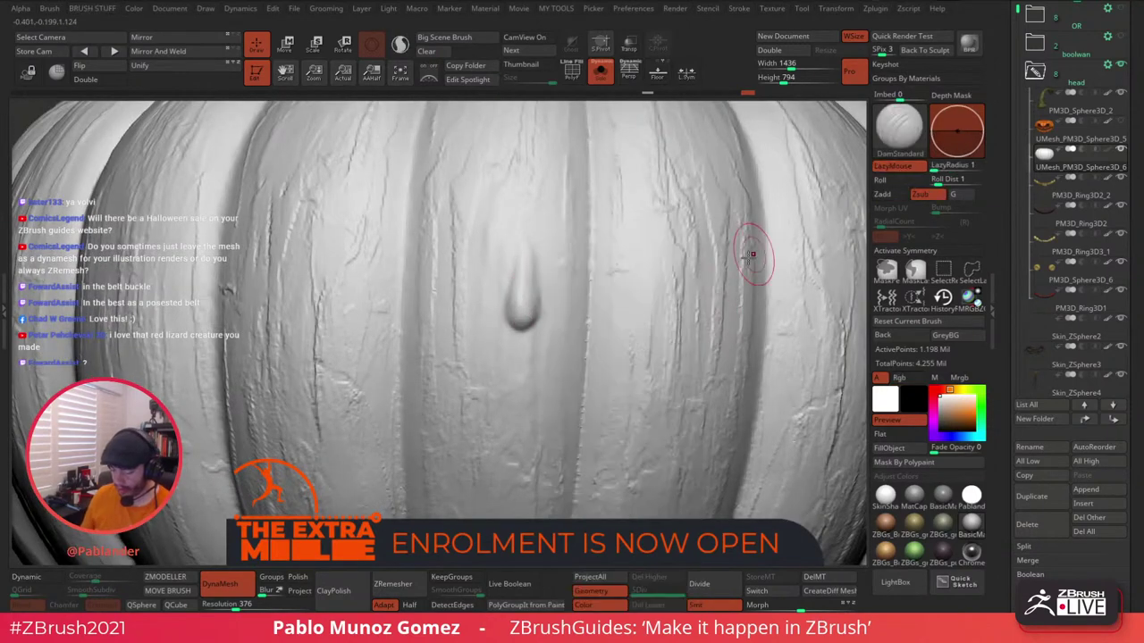
key("space")
left_click_drag(543, 312, 539, 297)
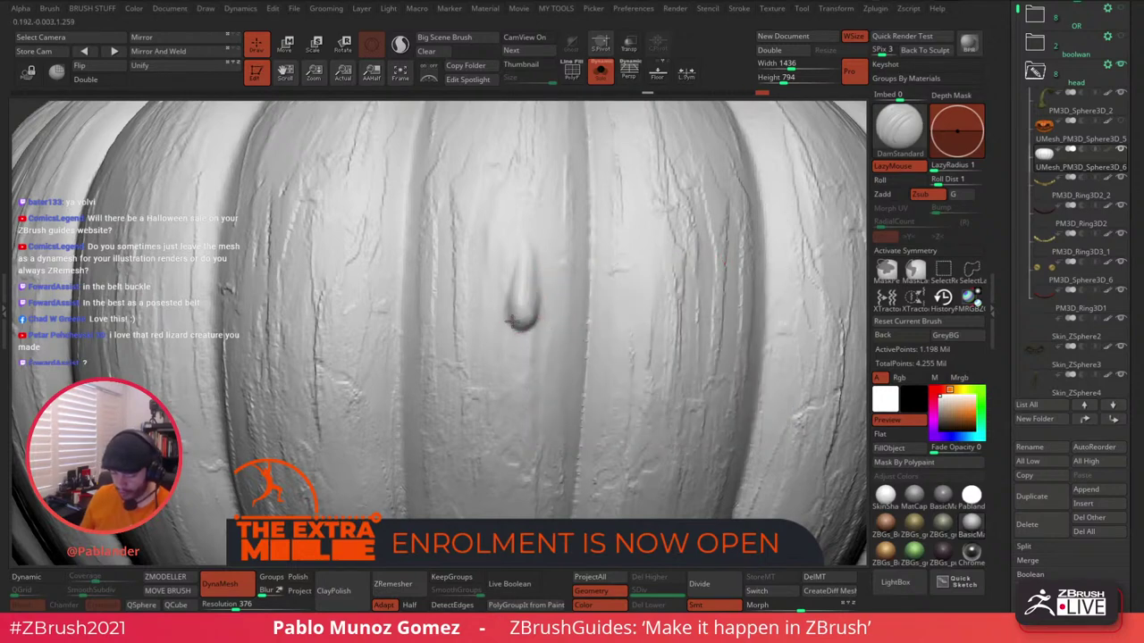
right_click_drag(542, 301, 521, 295)
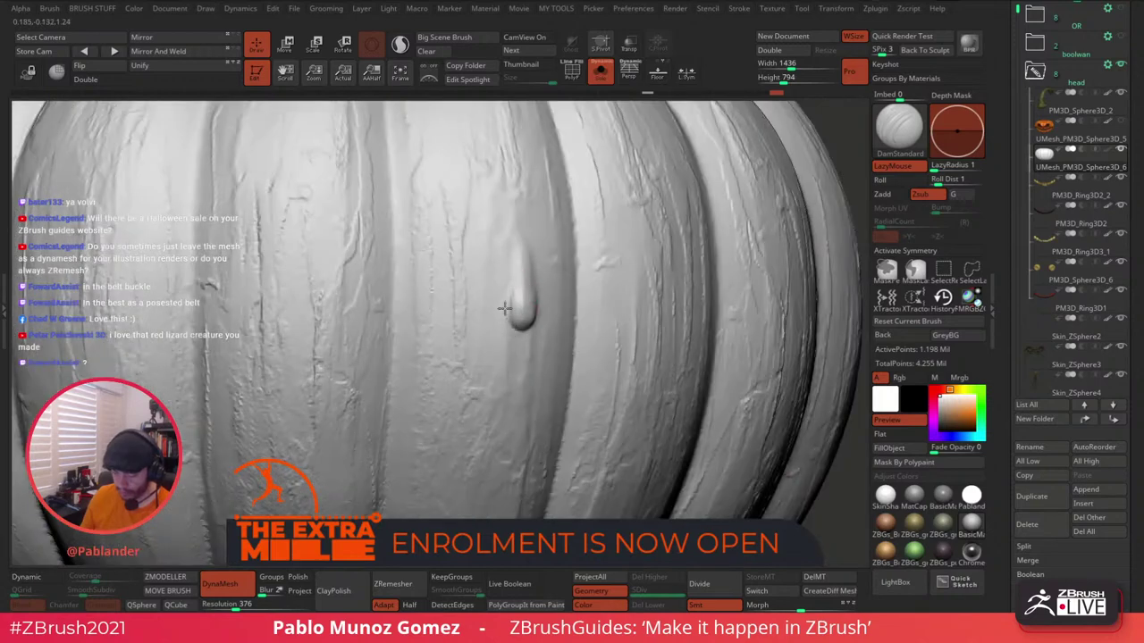
mouse_move(505, 309)
right_mouse_down()
mouse_move(536, 274)
mouse_move(540, 310)
right_mouse_up()
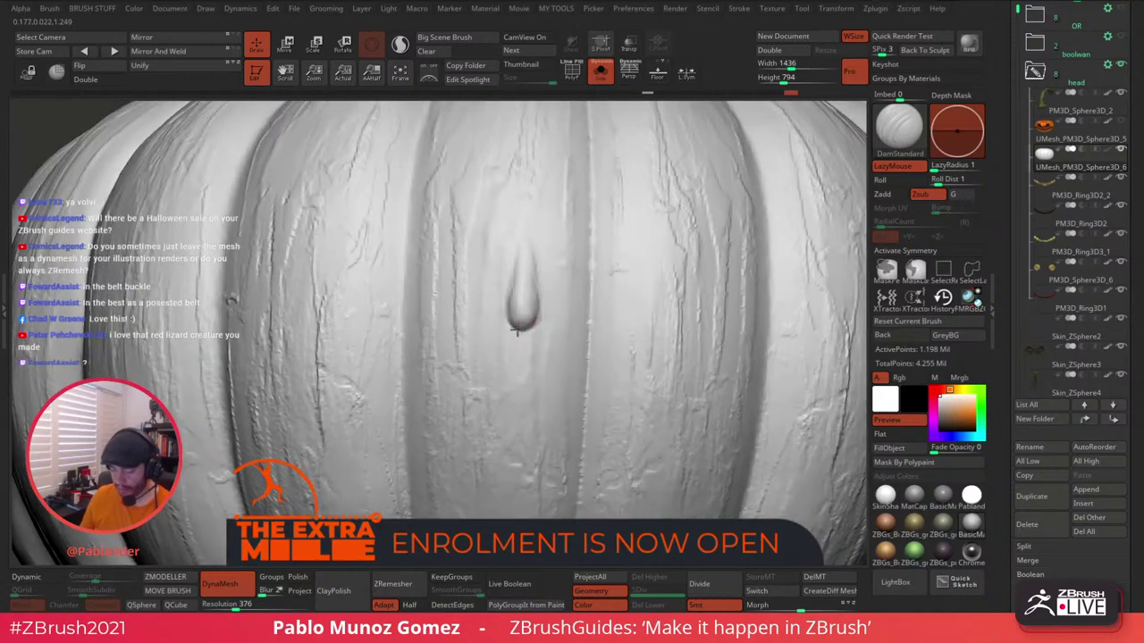
mouse_move(526, 328)
left_mouse_down()
mouse_move(541, 316)
mouse_move(528, 329)
mouse_move(534, 232)
left_mouse_up()
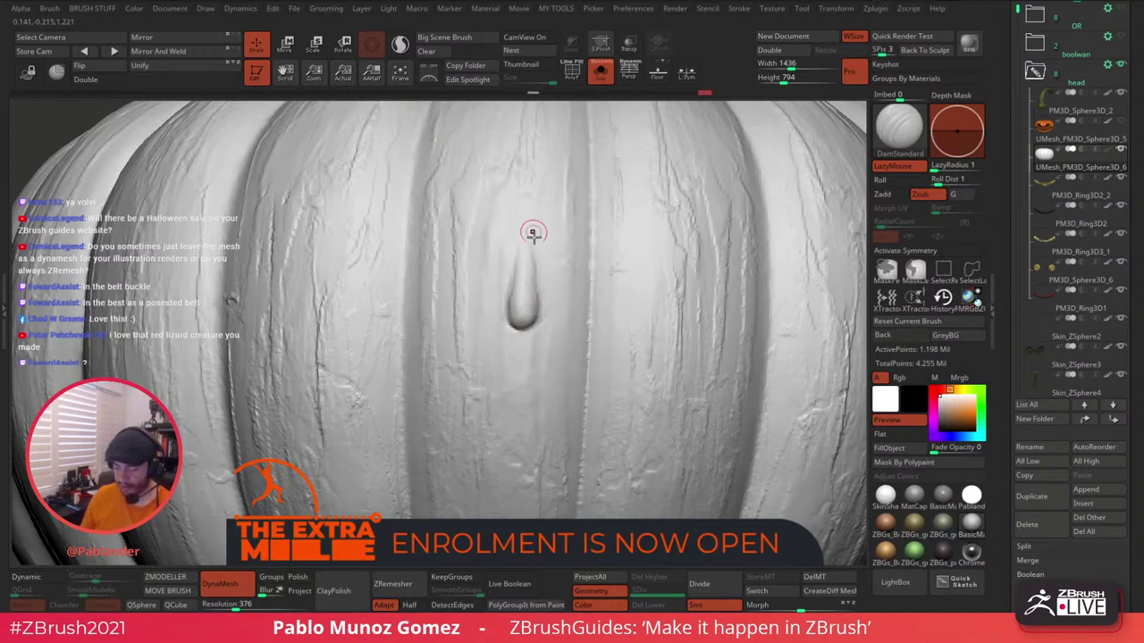
left_click_drag(524, 276, 516, 300)
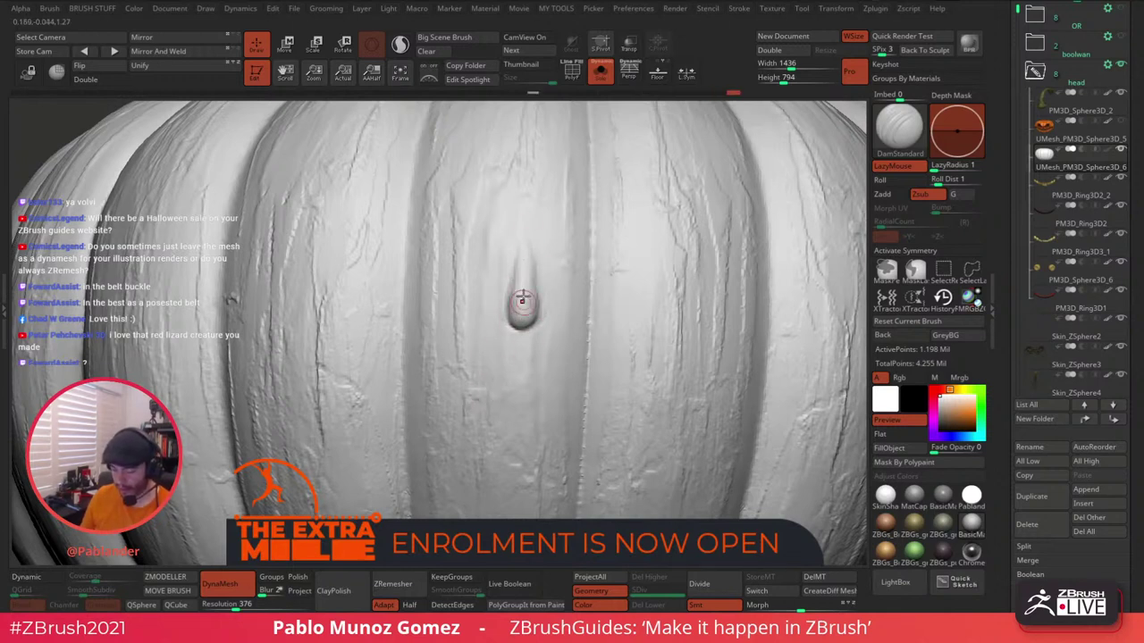
Switch to the Standard brush, undo the stray orange dab, reset the brush and add tiny bumps around the teardrop's base.
key("b")
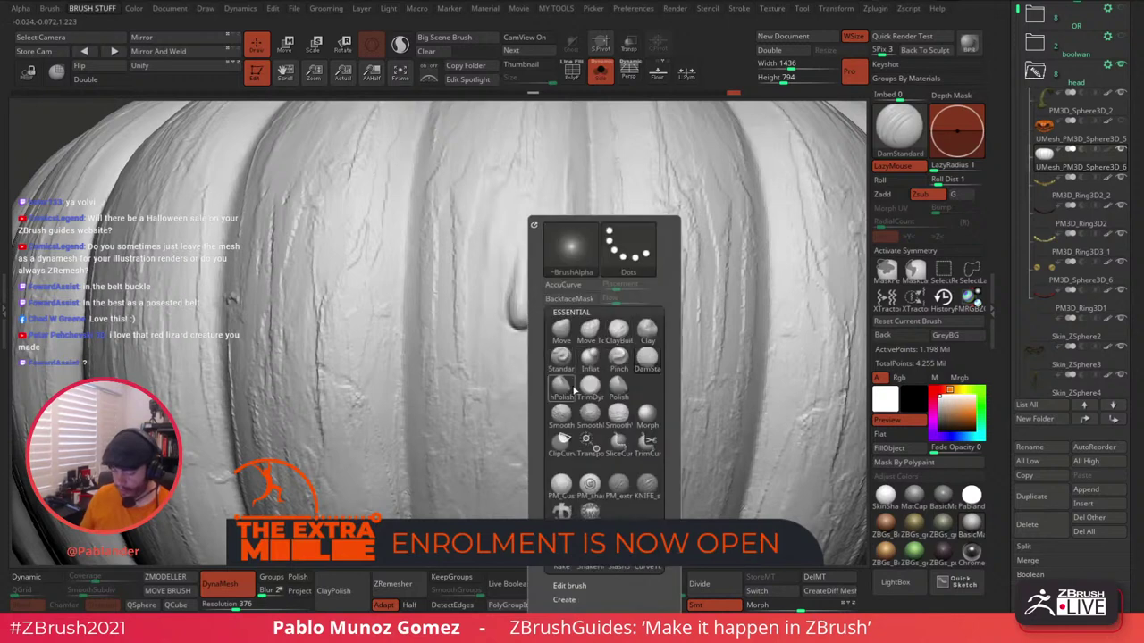
left_click(561, 356)
left_click(534, 332)
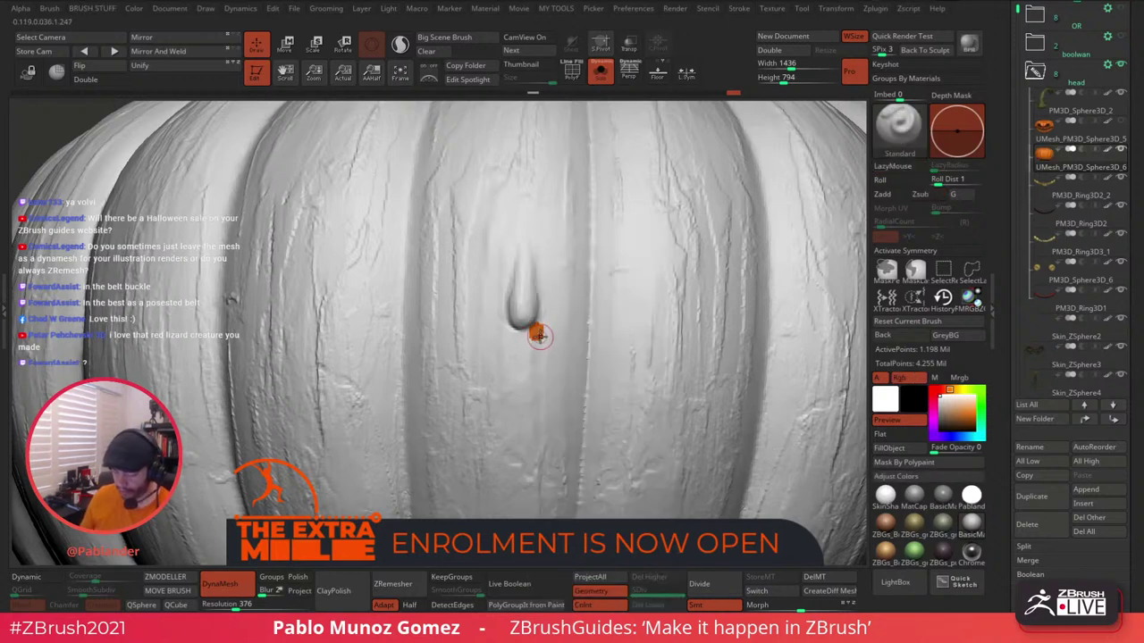
key("ctrl+z")
left_click(949, 321)
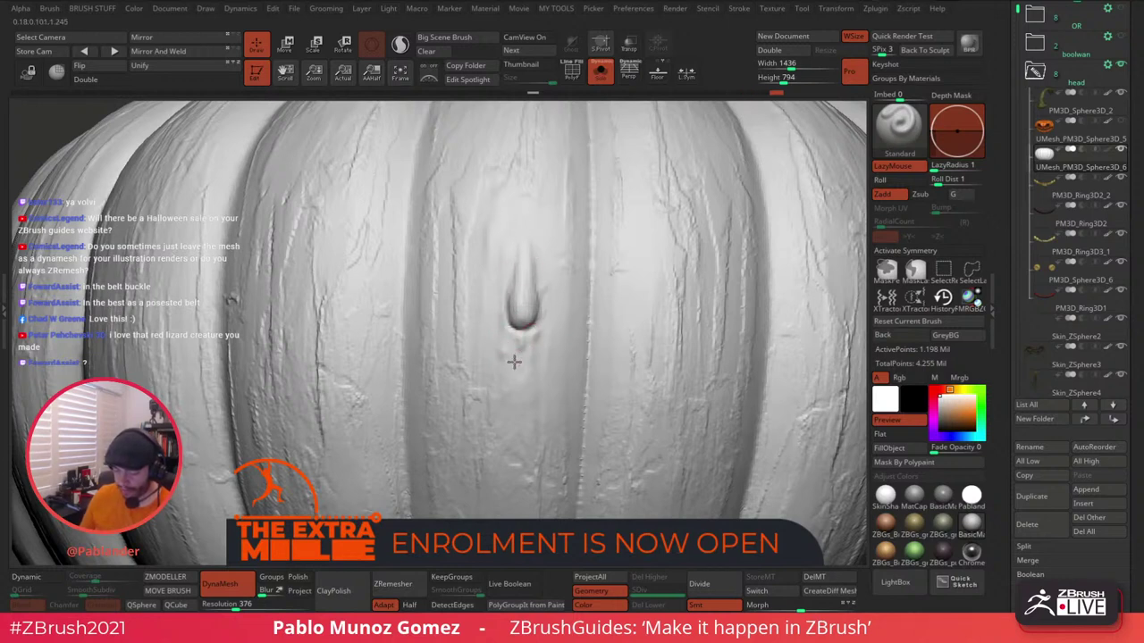
mouse_move(569, 330)
right_mouse_down("ctrl")
mouse_move(557, 313)
mouse_move(577, 345)
mouse_move(561, 349)
mouse_move(545, 311)
mouse_move(544, 323)
right_mouse_up("ctrl")
key("space")
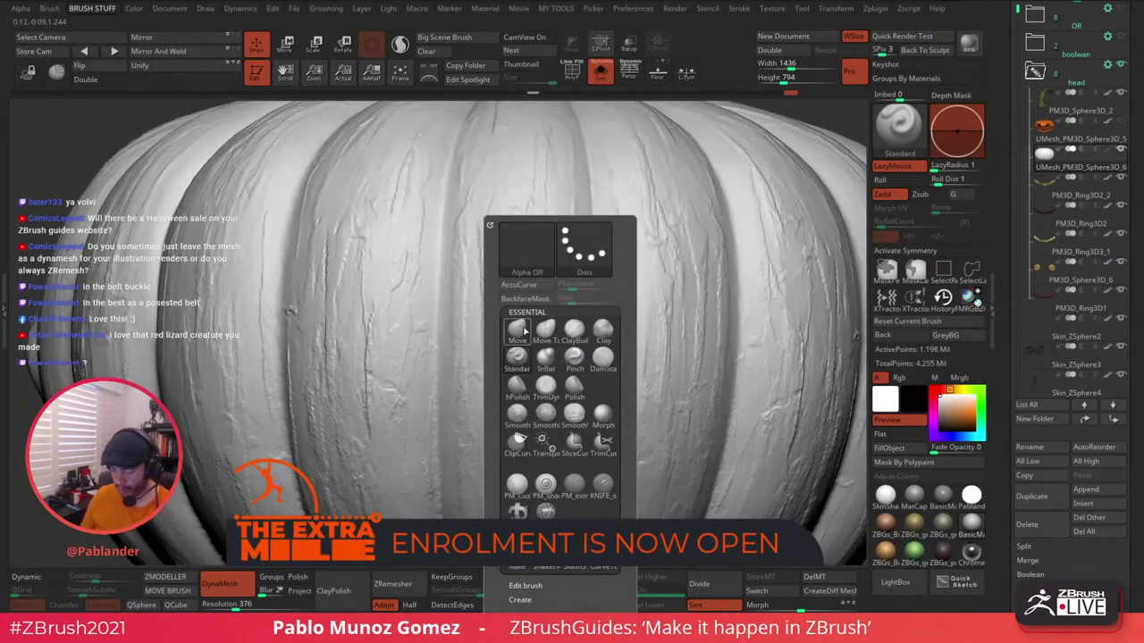
left_click(517, 357)
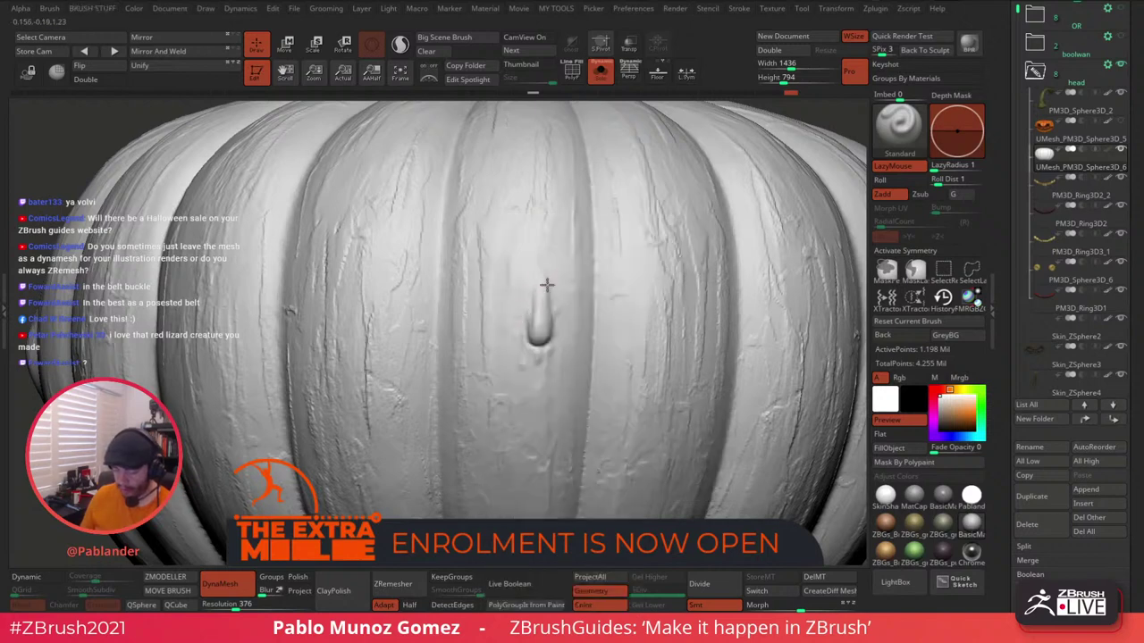
Capture the teardrop bump on the middle back rib as an alpha with the XTractorDragRect brush.
right_click_drag(577, 350, 545, 328)
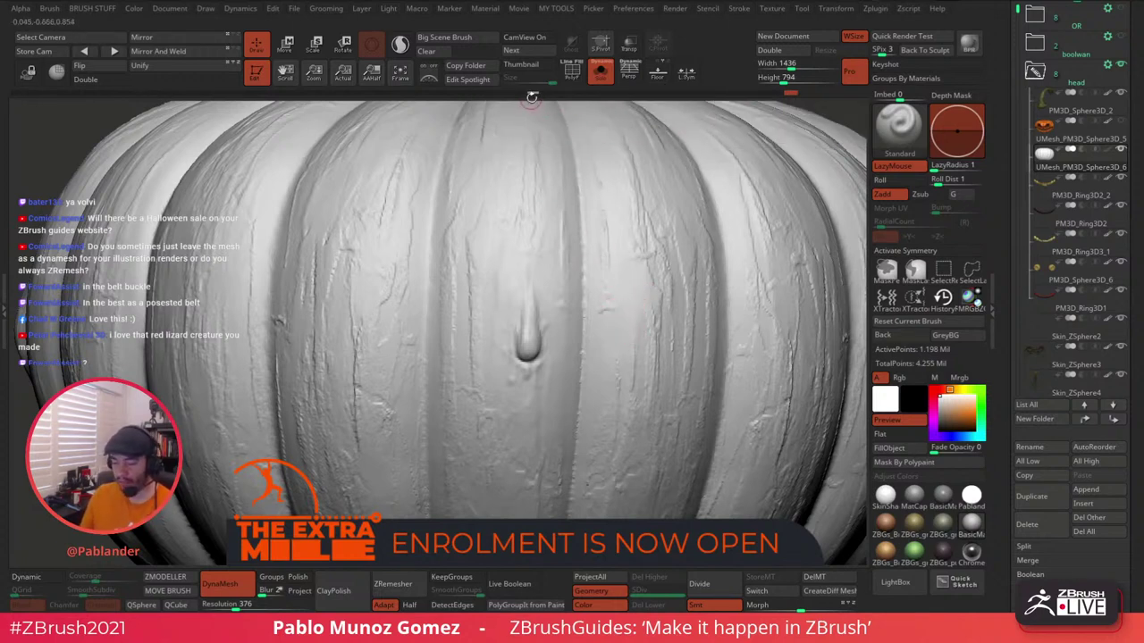
mouse_move(534, 95)
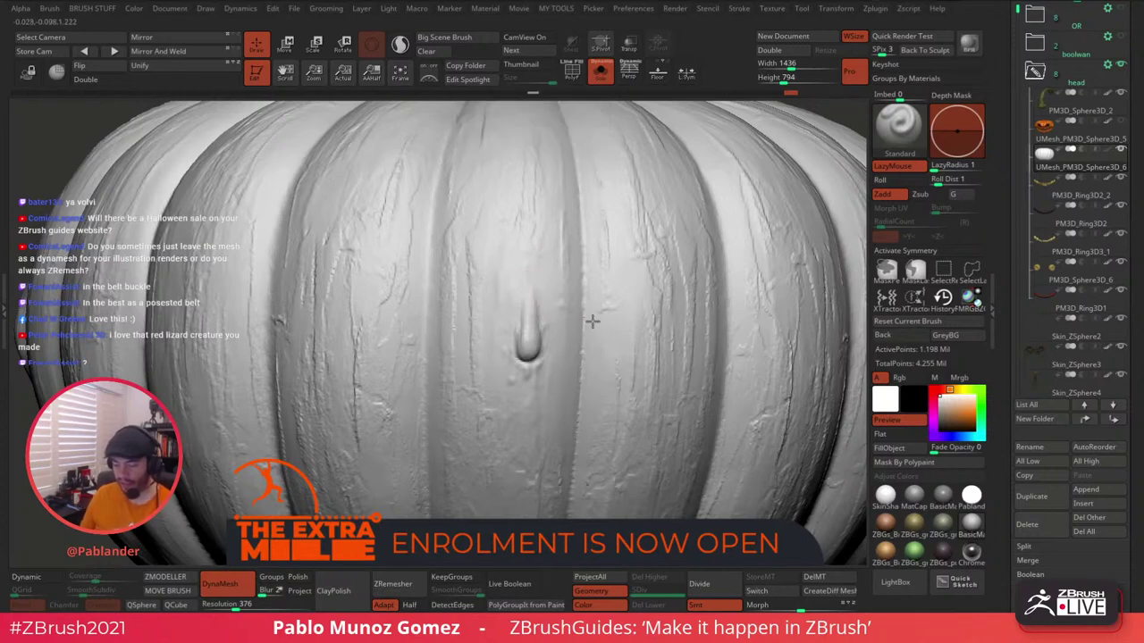
right_click_drag(598, 323, 578, 326, "alt")
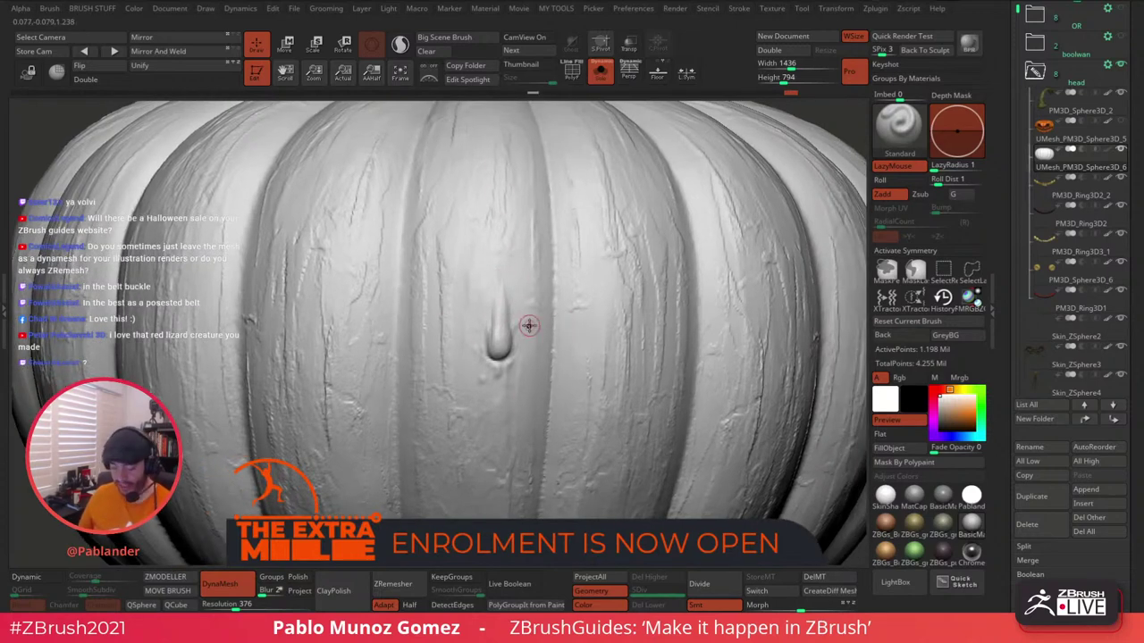
right_click_drag(585, 310, 581, 334)
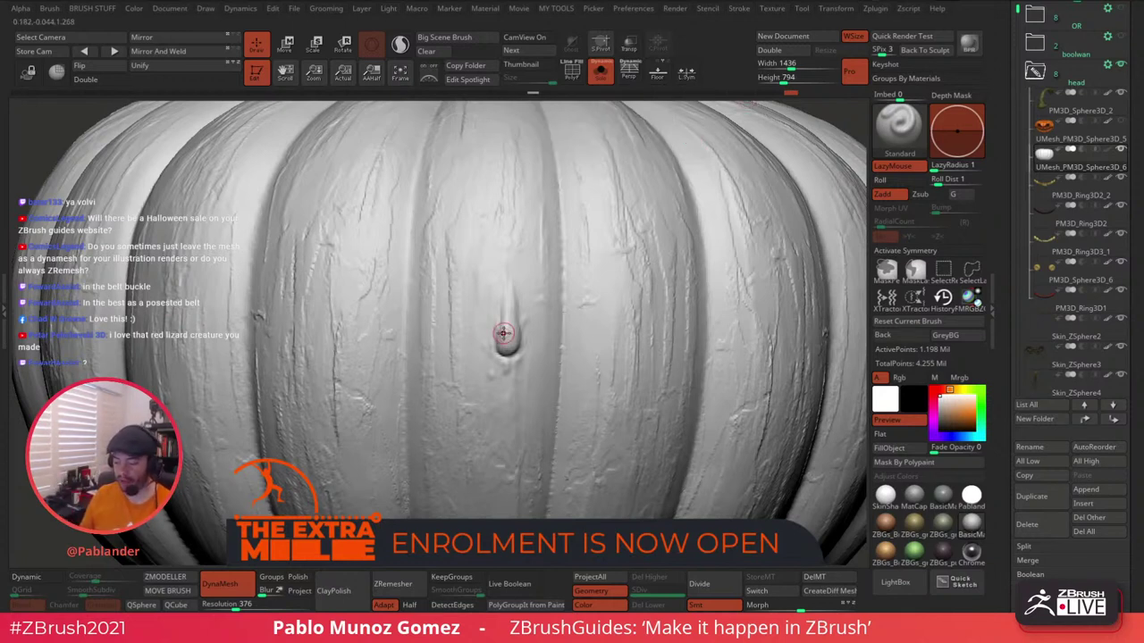
mouse_move(562, 366)
right_mouse_down()
mouse_move(548, 352)
mouse_move(516, 361)
right_mouse_up()
key("space")
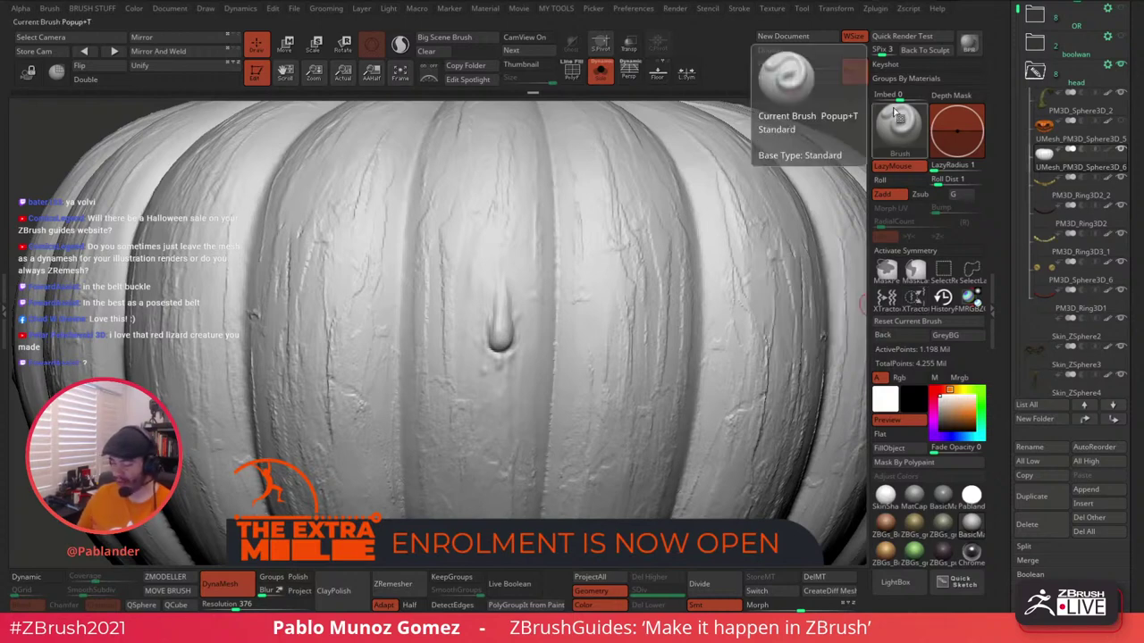
left_click(898, 125)
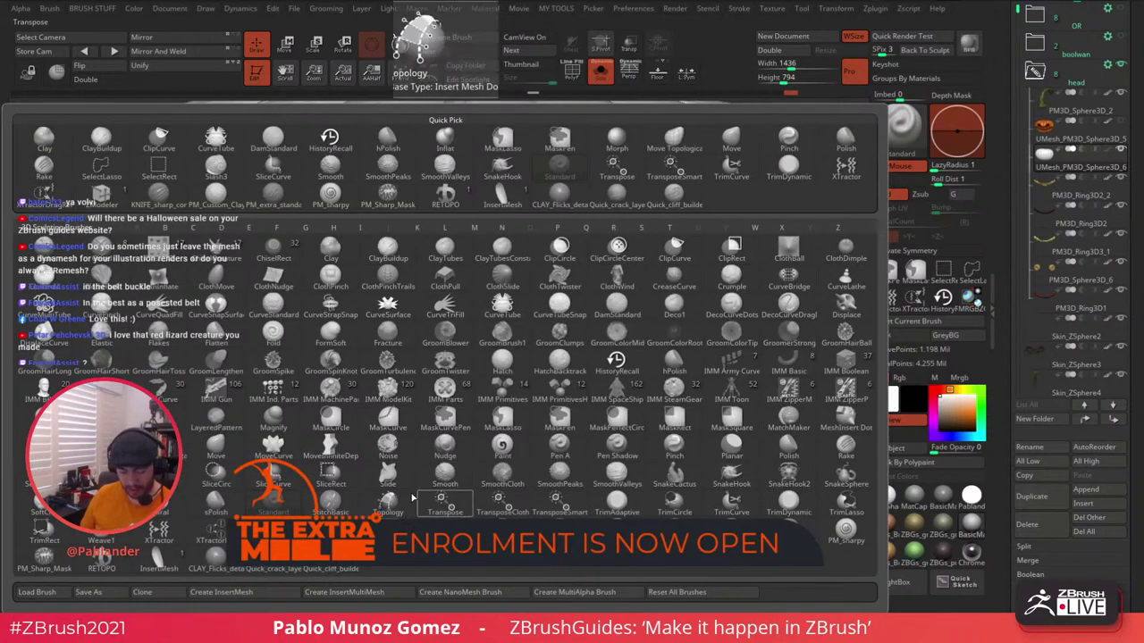
left_click(212, 530)
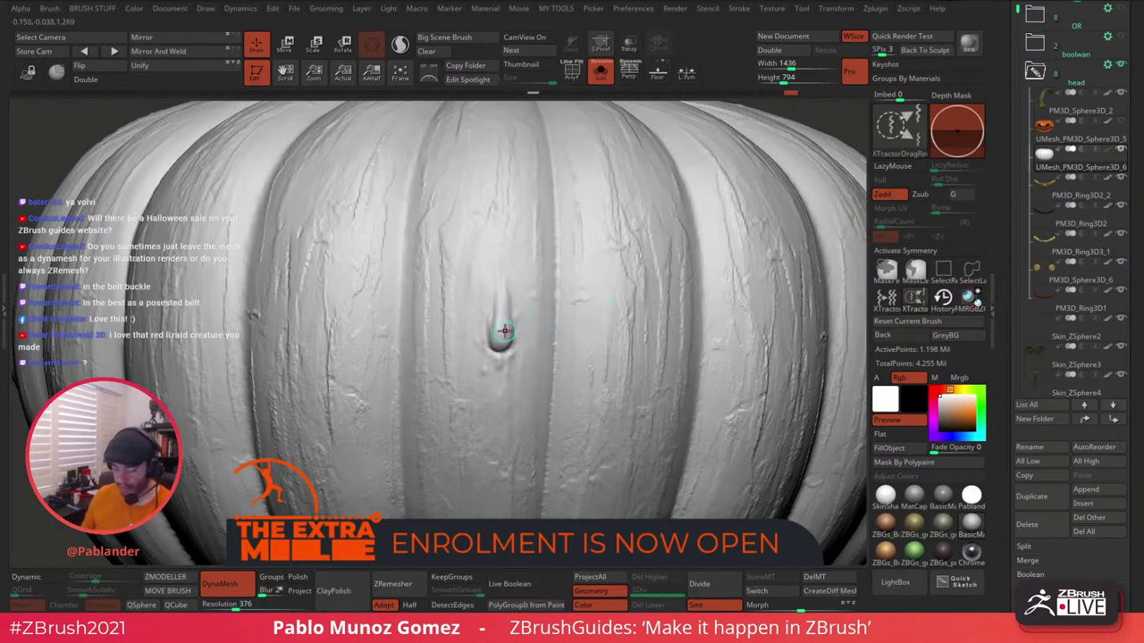
left_click_drag(502, 331, 510, 376)
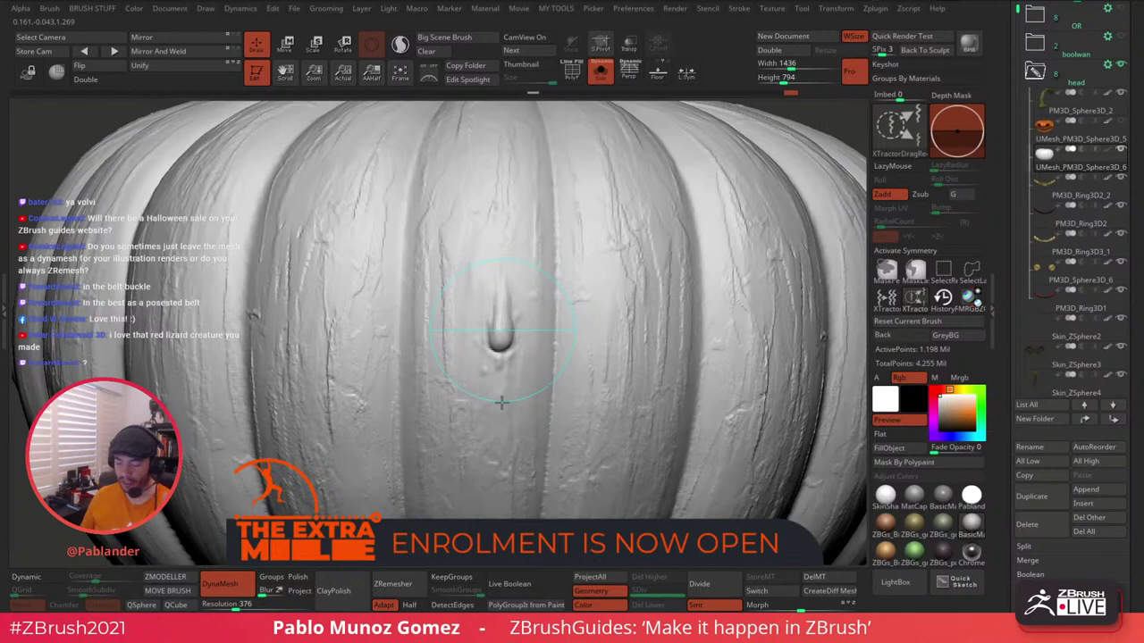
left_click_drag(502, 403, 500, 398)
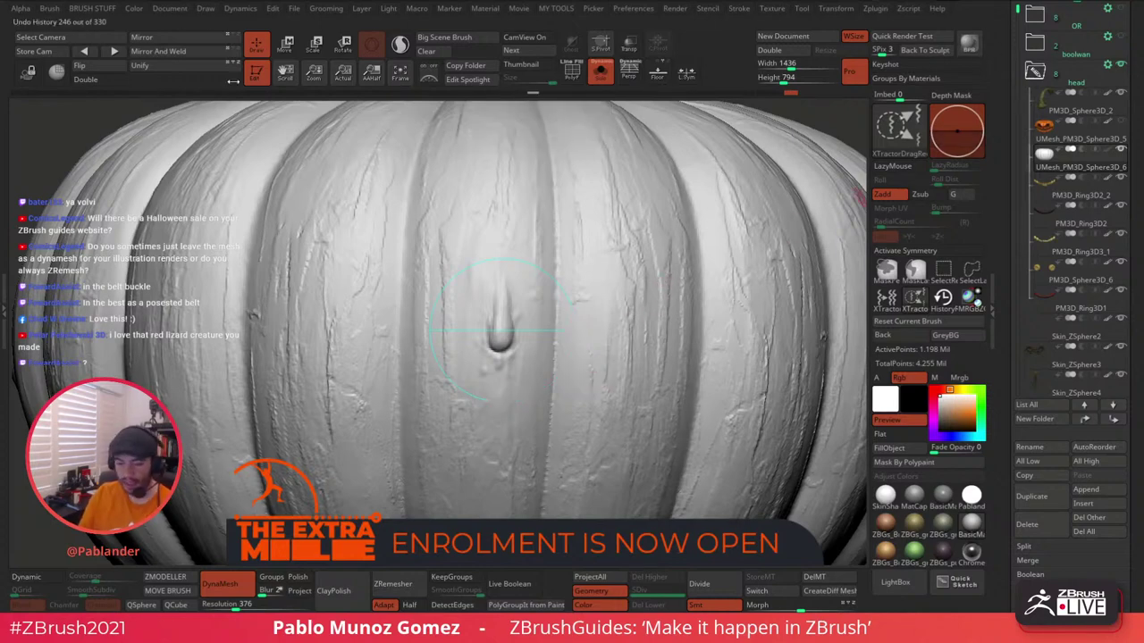
Dock the Alpha palette in the side tray and bring the extracted teardrop alpha into view.
left_click(20, 9)
left_click_drag(17, 24, 1009, 16)
mouse_move(1000, 162)
left_mouse_down()
mouse_move(1000, 637)
mouse_move(1000, 500)
left_mouse_up()
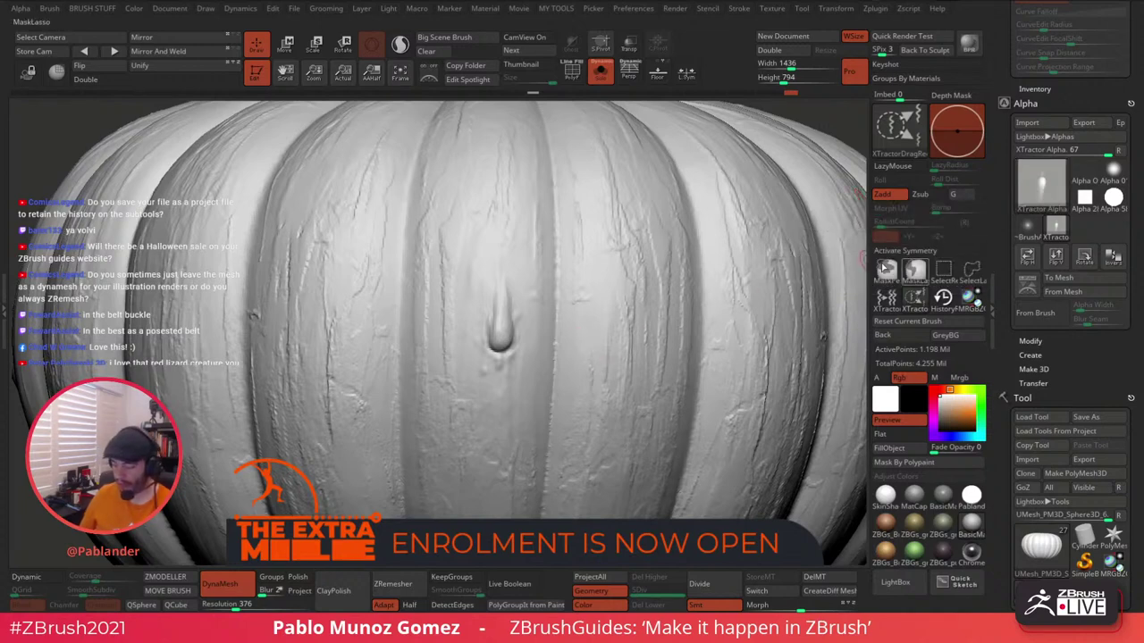
Stamp smaller copies of the teardrop bump beside and below the original on the back of the pumpkin.
left_click_drag(598, 316, 569, 441)
right_click_drag(597, 395, 617, 320, "ctrl")
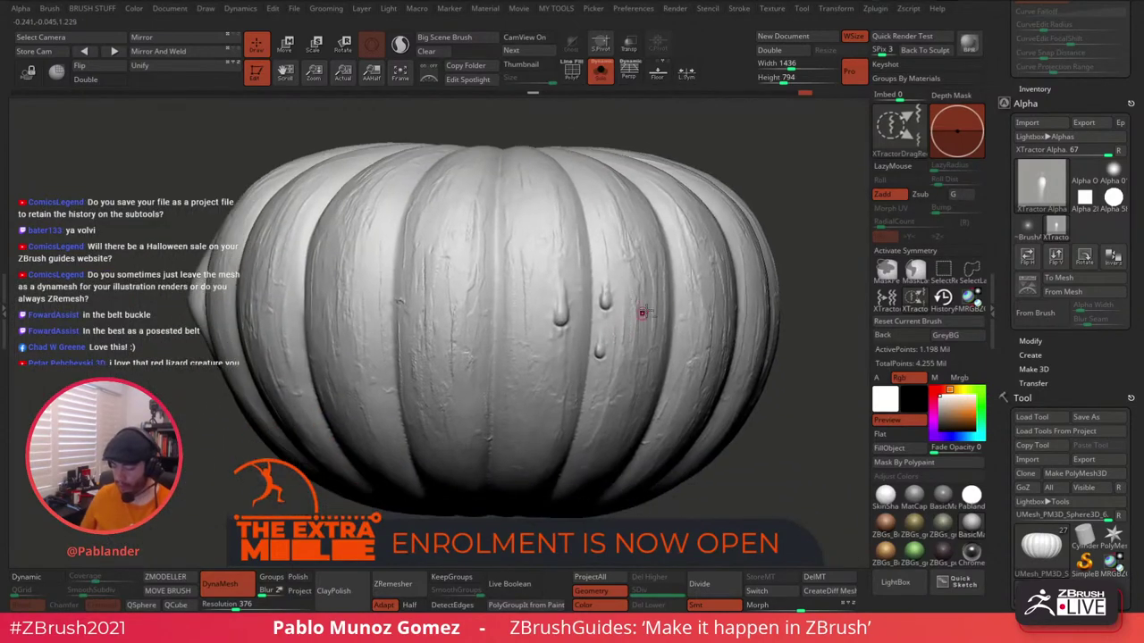
key("space")
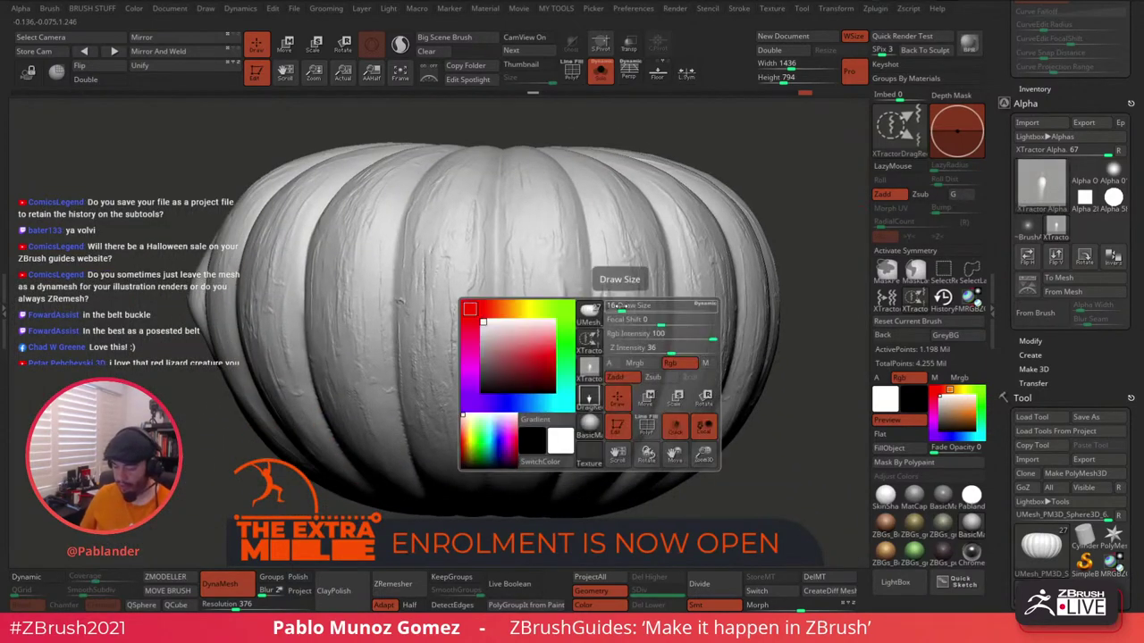
right_click_drag(663, 352, 721, 301)
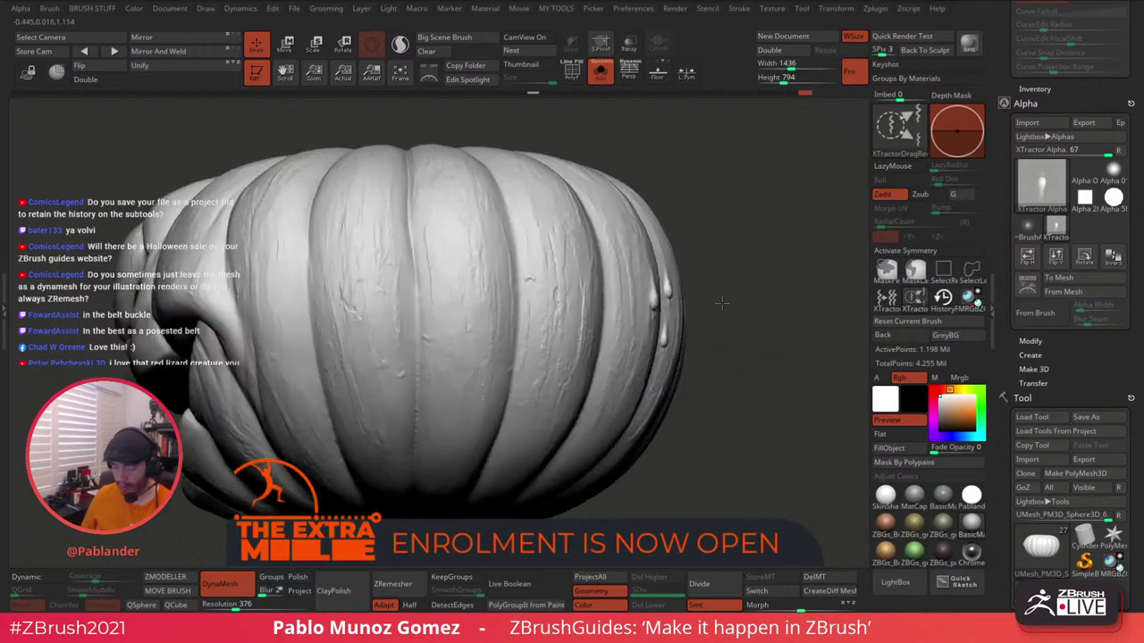
Stamp small teardrop bumps on the brow, below the eyes, on the upper side rib and behind the mouth corner.
mouse_move(625, 340)
right_mouse_down()
mouse_move(728, 322)
mouse_move(644, 347)
right_mouse_up()
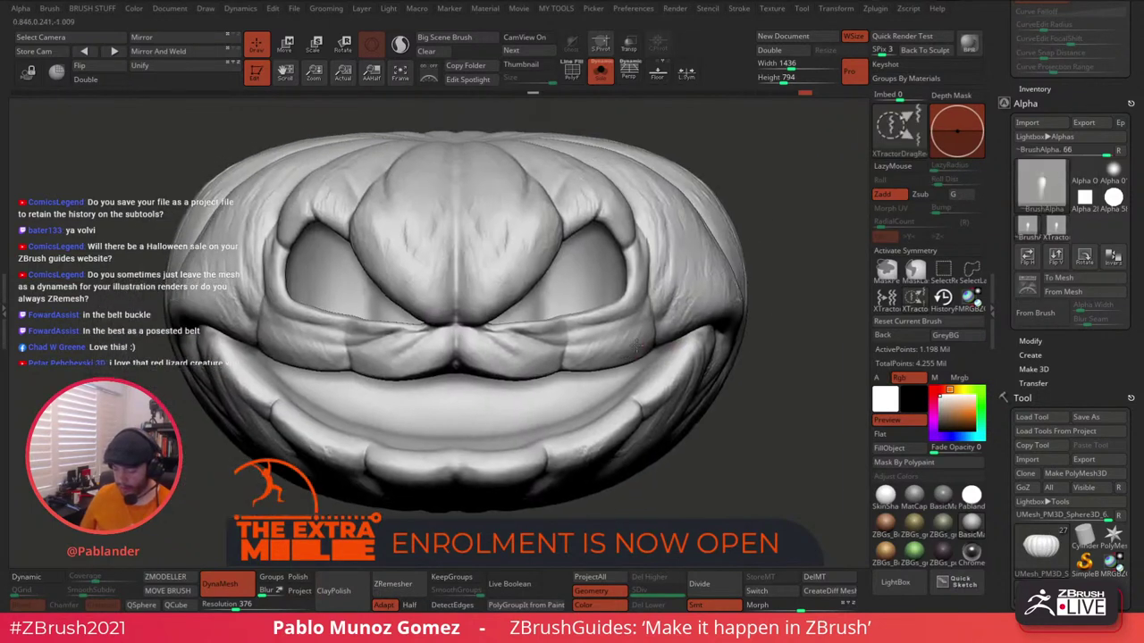
left_click_drag(641, 318, 638, 346)
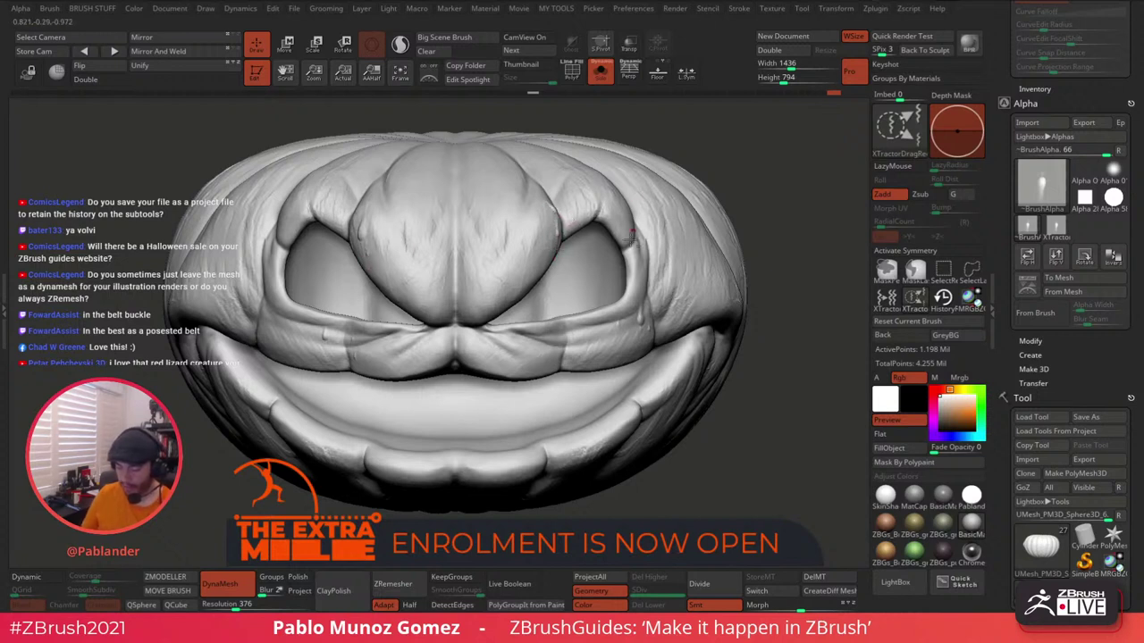
mouse_move(631, 236)
right_mouse_down()
mouse_move(701, 346)
mouse_move(693, 300)
right_mouse_up()
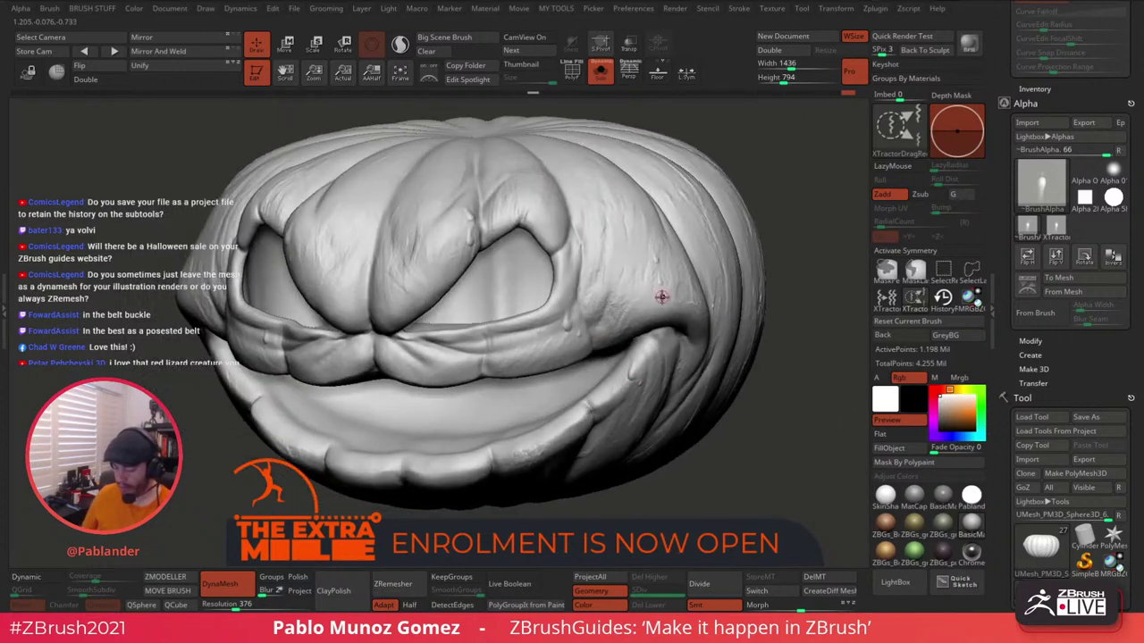
left_click_drag(620, 210, 621, 236)
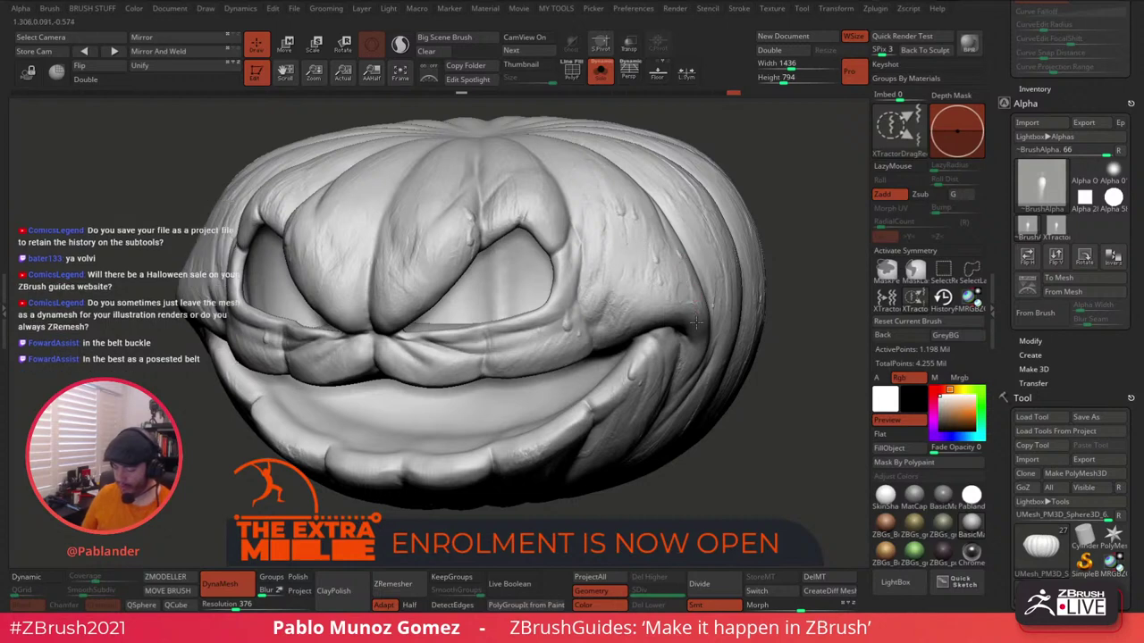
left_click_drag(696, 323, 708, 346)
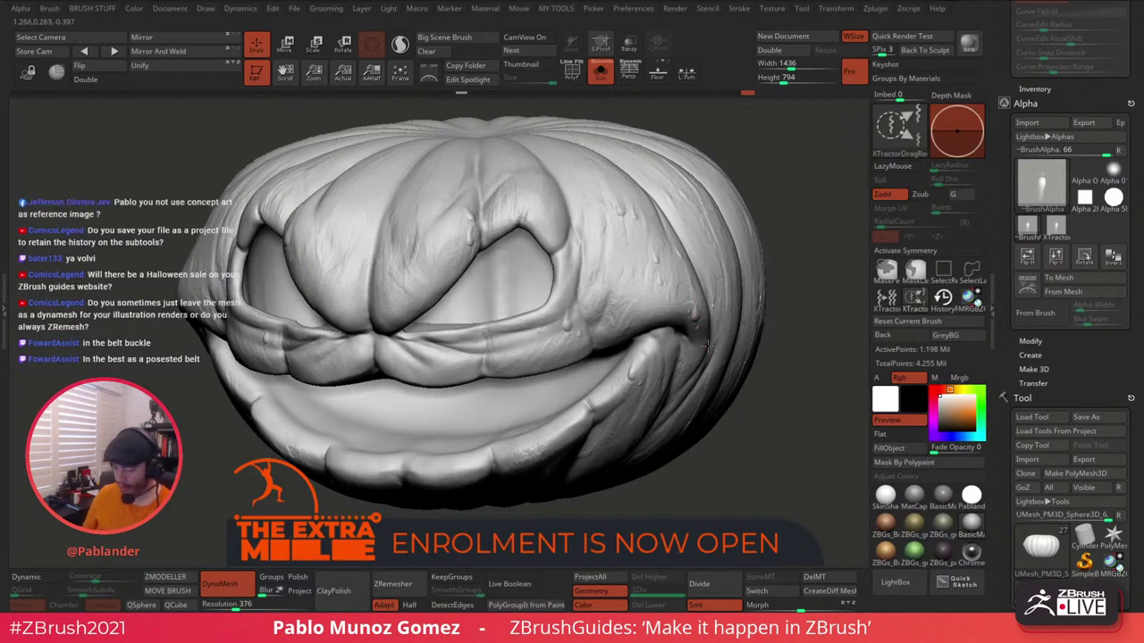
right_click_drag(708, 346, 700, 356)
Scatter more teardrop bumps across the cheeks and side ribs on both sides of the pumpkin.
right_click_drag(457, 232, 625, 214)
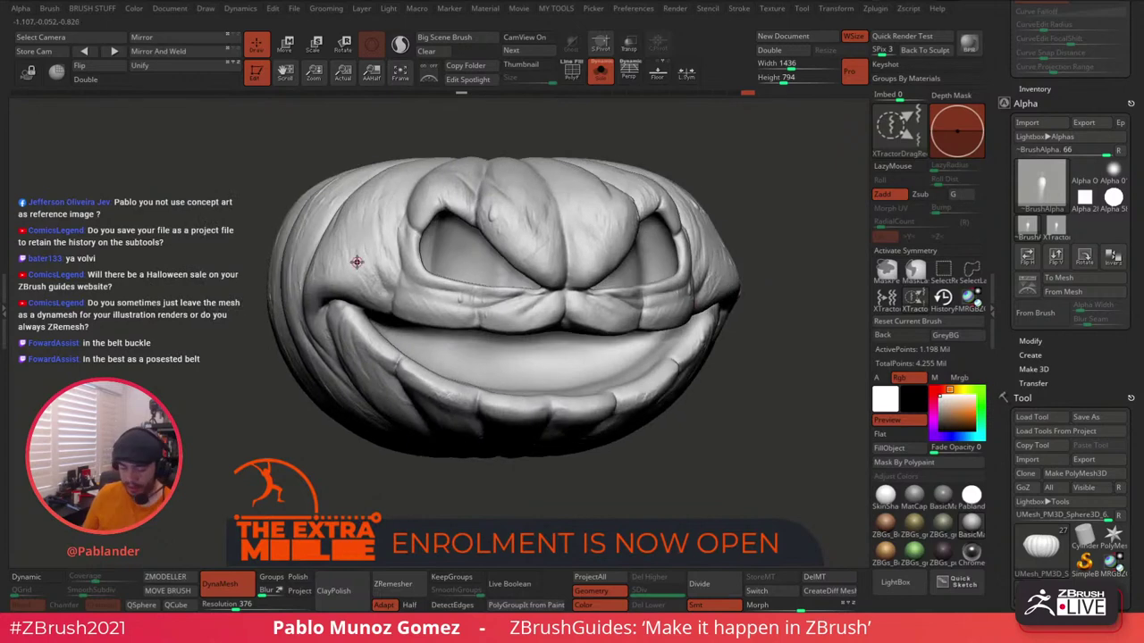
right_click_drag(360, 286, 326, 302)
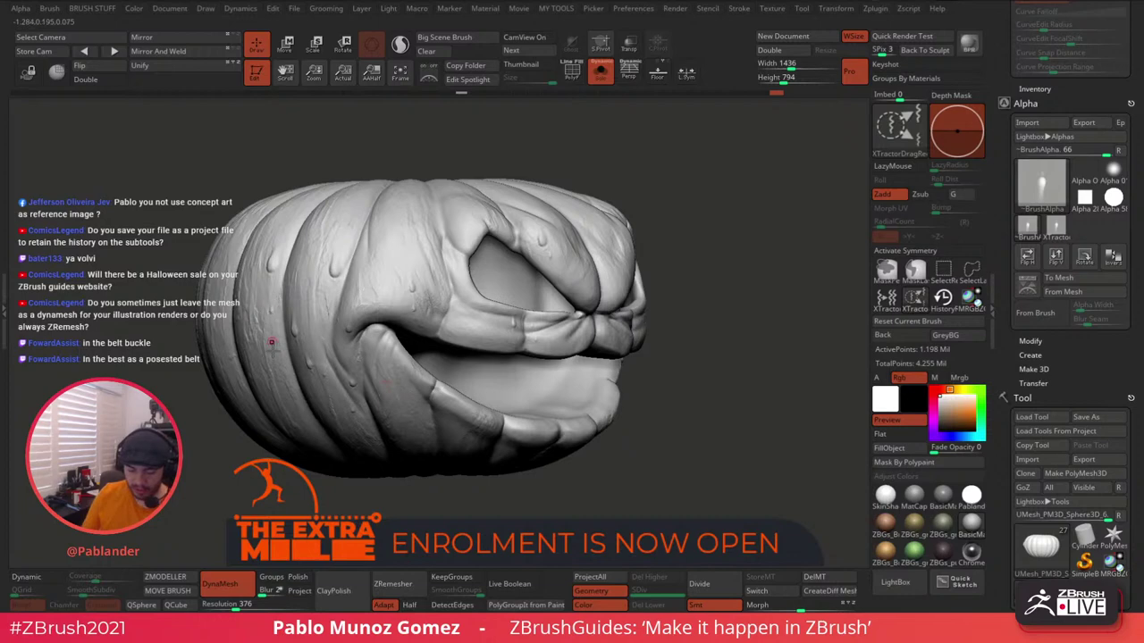
mouse_move(736, 237)
left_mouse_down("shift")
mouse_move(717, 235)
mouse_move(680, 304)
left_mouse_up("shift")
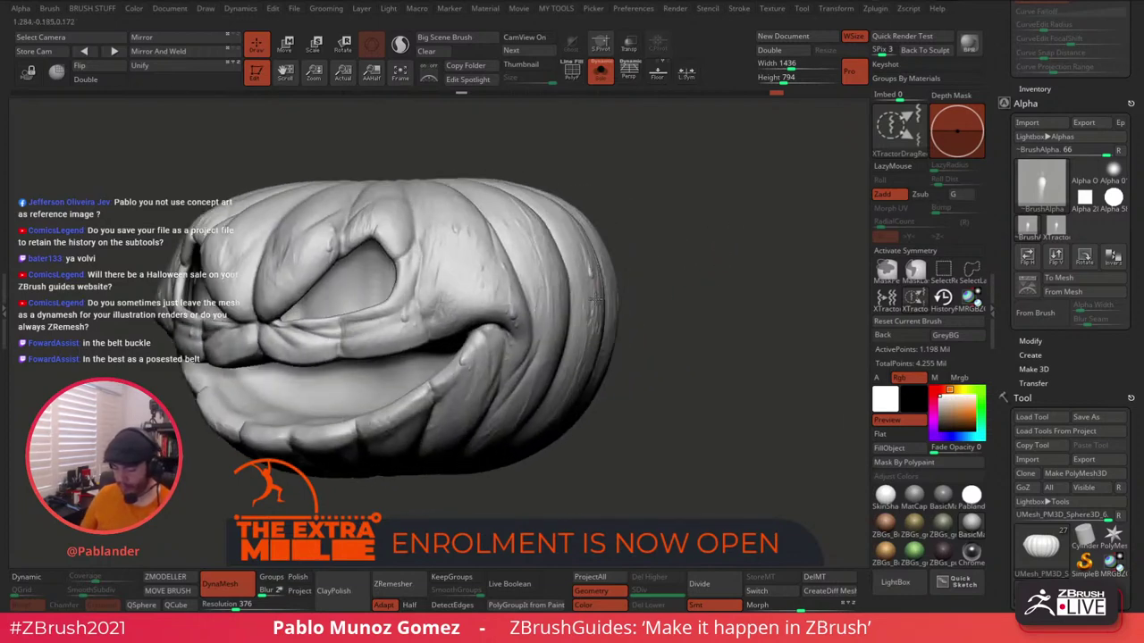
mouse_move(579, 335)
right_mouse_down()
mouse_move(638, 300)
mouse_move(581, 344)
right_mouse_up()
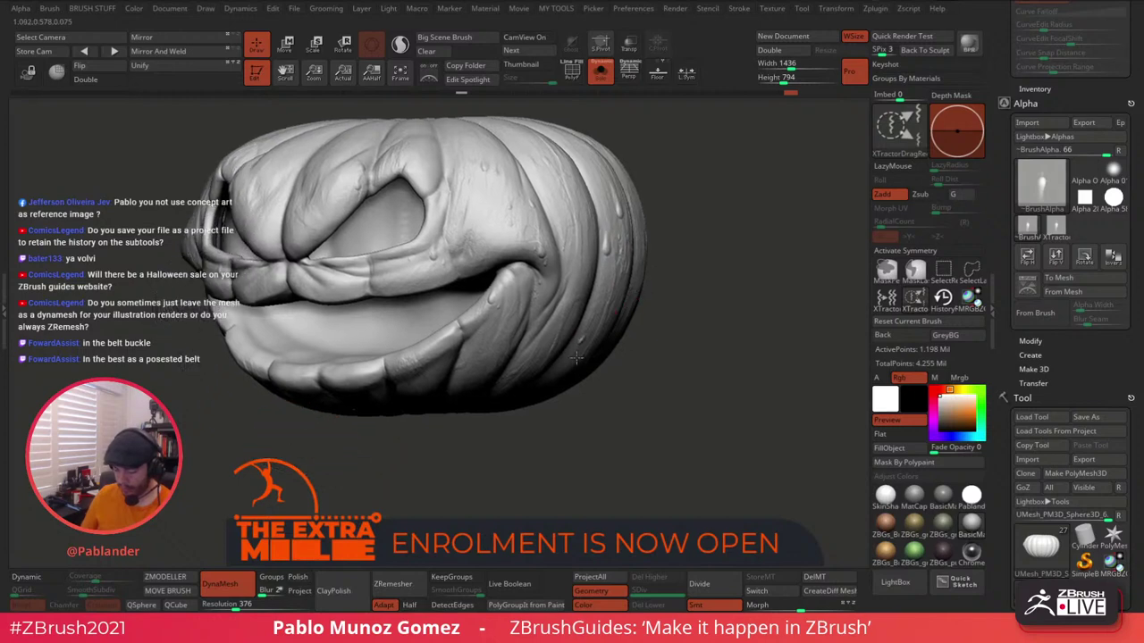
Stamp additional small teardrop bumps under the inner corner of the eye and on the side of the pumpkin.
right_click_drag(494, 364, 386, 378)
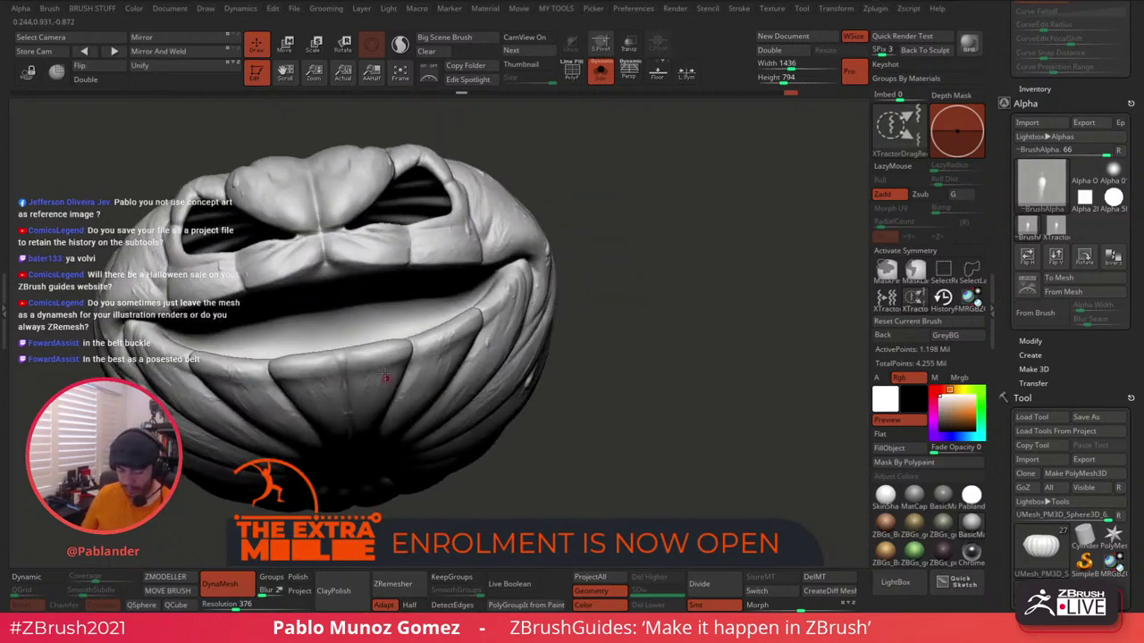
right_click_drag(427, 346, 444, 306)
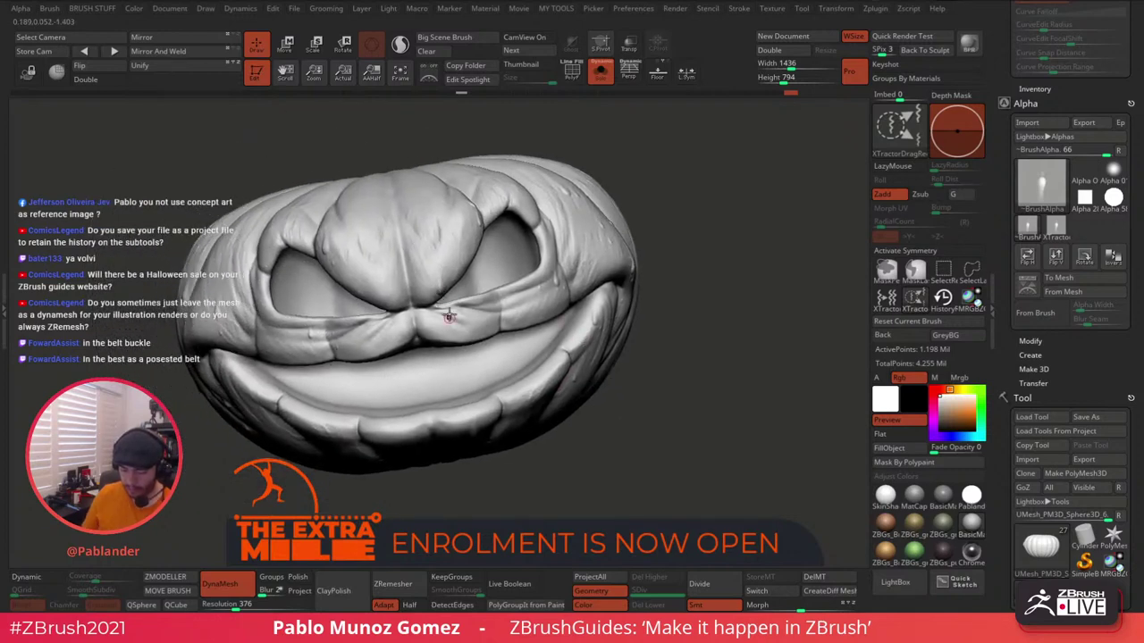
left_click_drag(477, 305, 486, 313)
mouse_move(500, 320)
right_mouse_down()
mouse_move(524, 330)
mouse_move(474, 322)
mouse_move(563, 318)
right_mouse_up()
right_click_drag(563, 318, 563, 277, "ctrl")
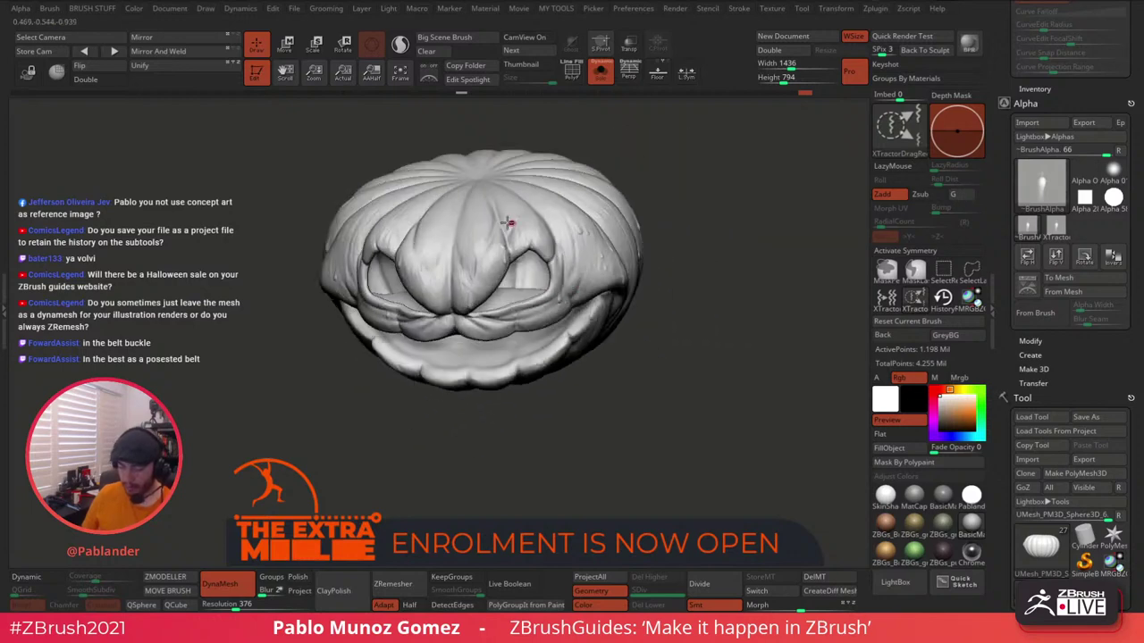
right_click_drag(500, 223, 696, 323)
right_click_drag(649, 266, 671, 251)
right_click_drag(758, 260, 648, 279)
left_click_drag(634, 318, 639, 343)
right_click_drag(708, 317, 665, 407, "alt")
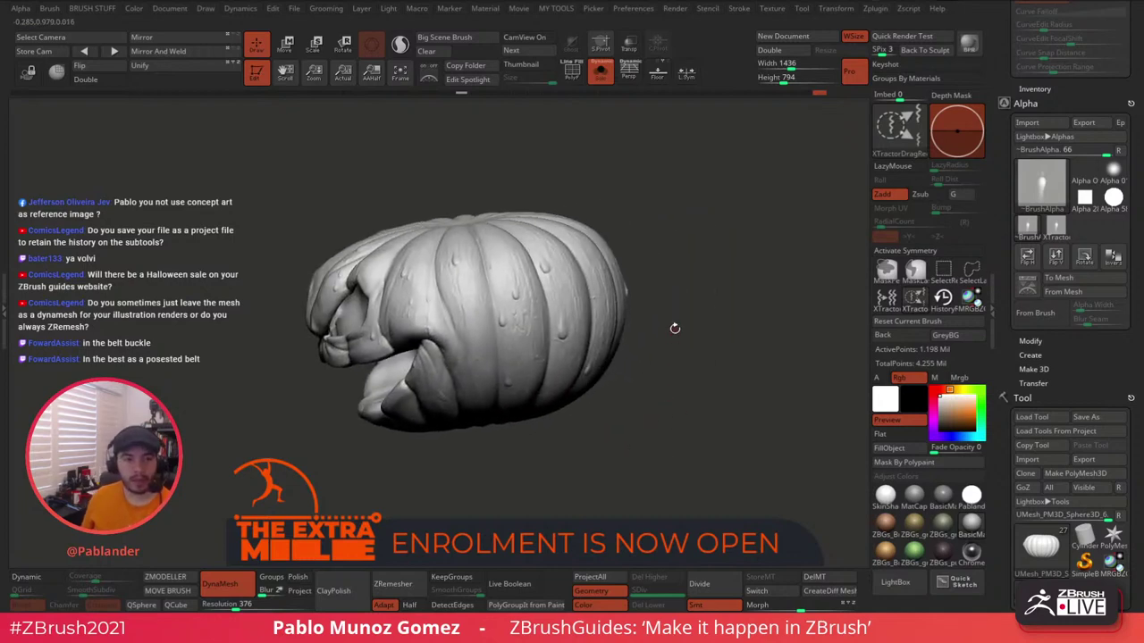
right_click_drag(674, 327, 719, 342)
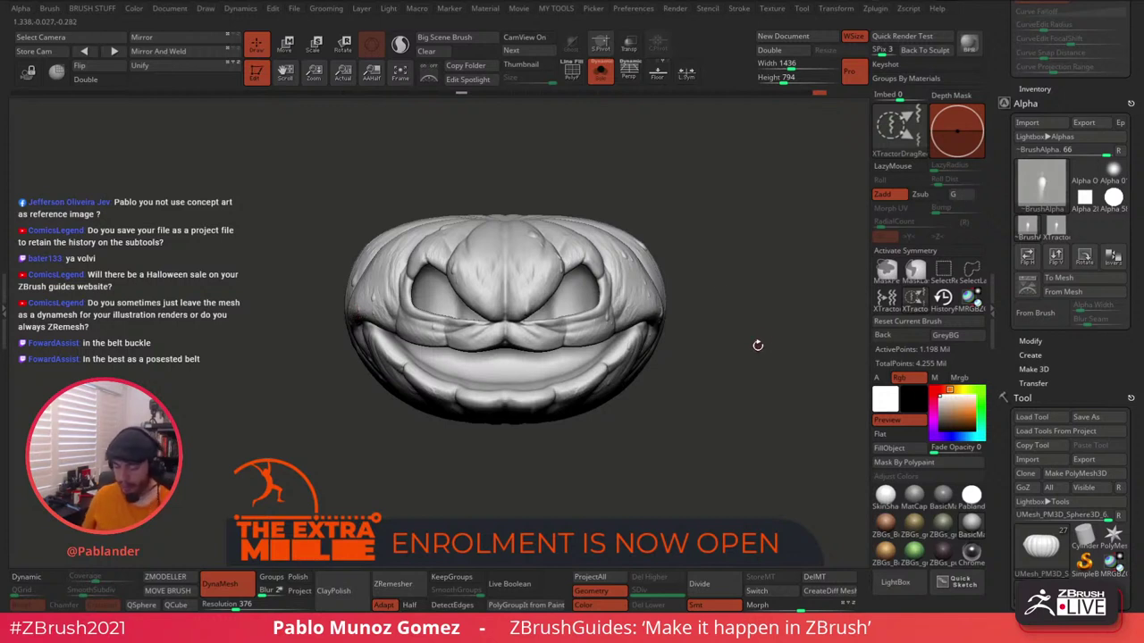
mouse_move(713, 346)
right_mouse_down()
mouse_move(726, 359)
mouse_move(721, 378)
mouse_move(722, 357)
right_mouse_up()
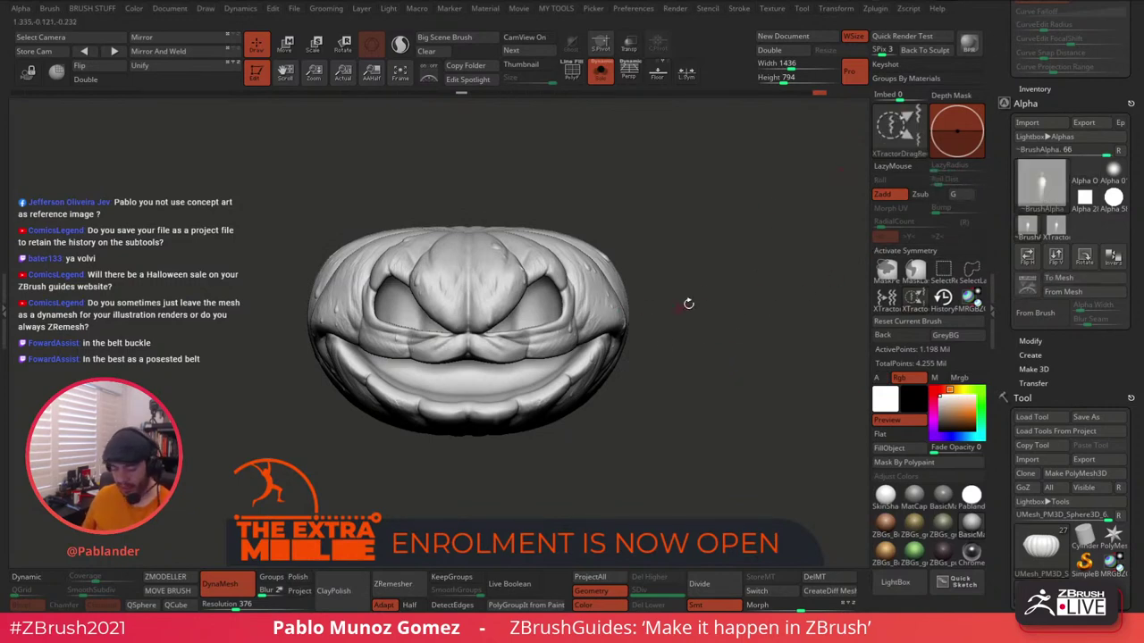
right_click_drag(689, 305, 715, 293)
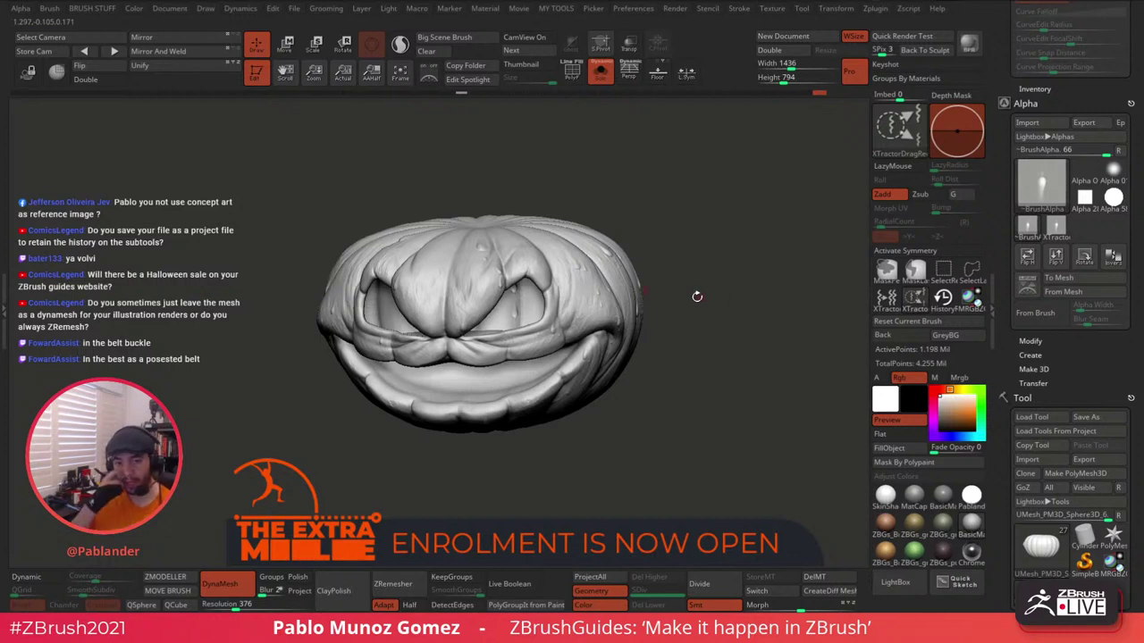
right_click_drag(711, 291, 686, 311)
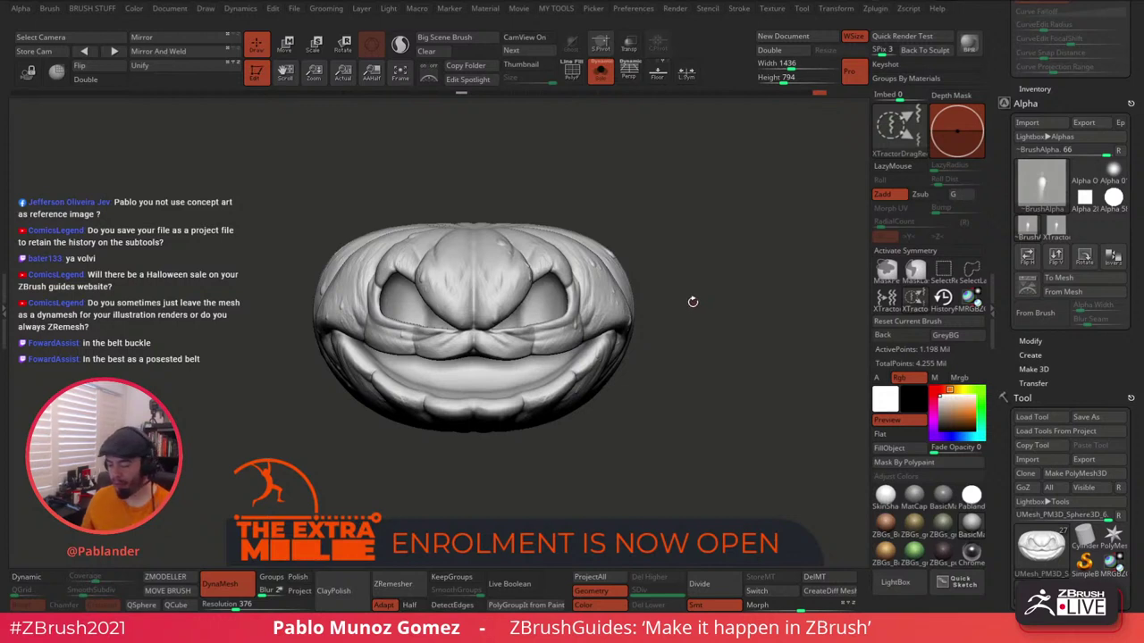
left_click_drag(688, 288, 679, 302)
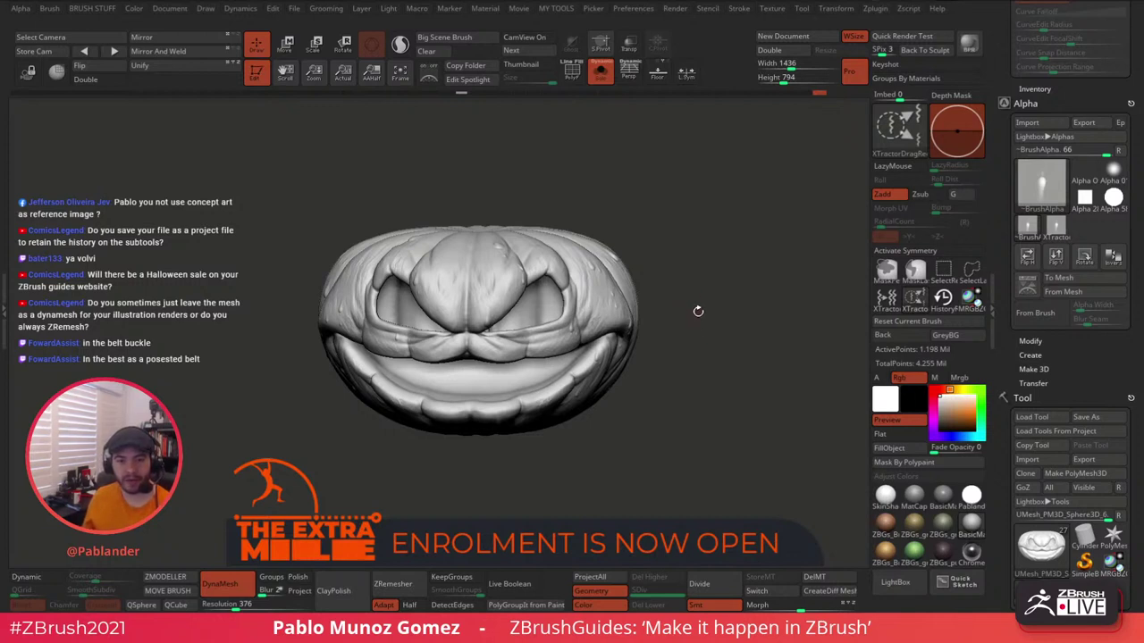
left_click_drag(698, 322, 701, 323)
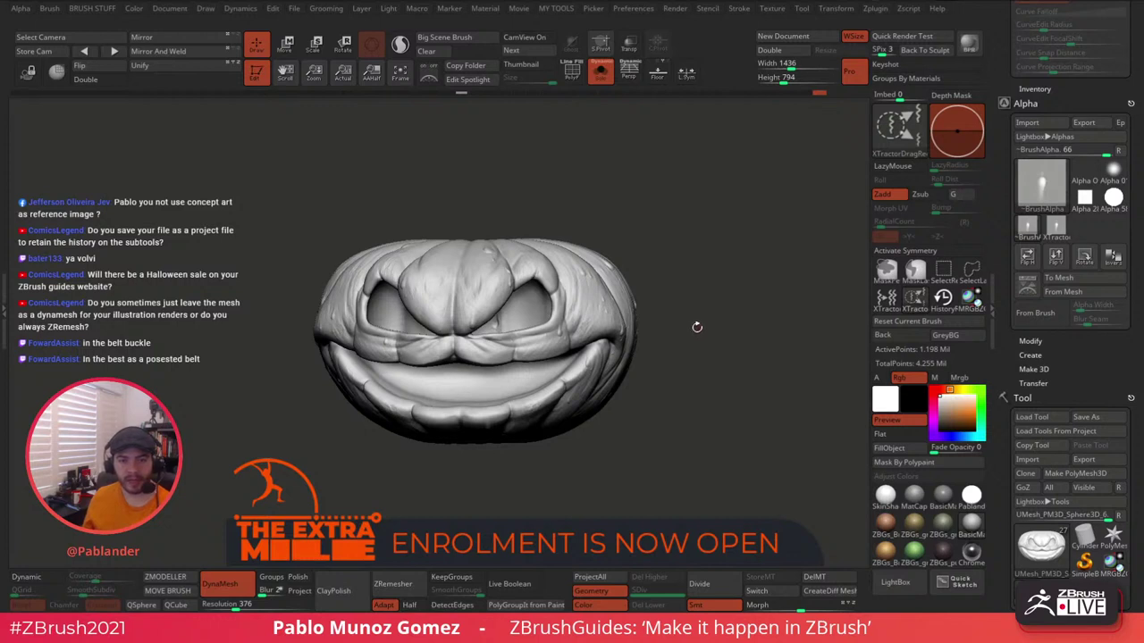
left_click_drag(709, 308, 703, 316)
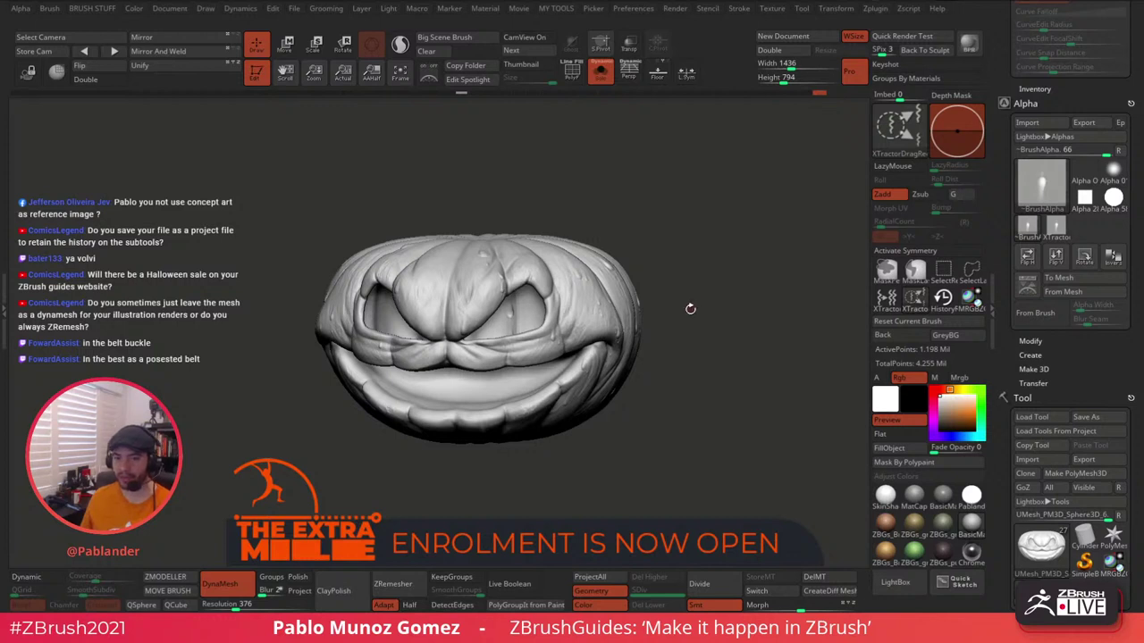
scroll(1103, 336, "down", 5)
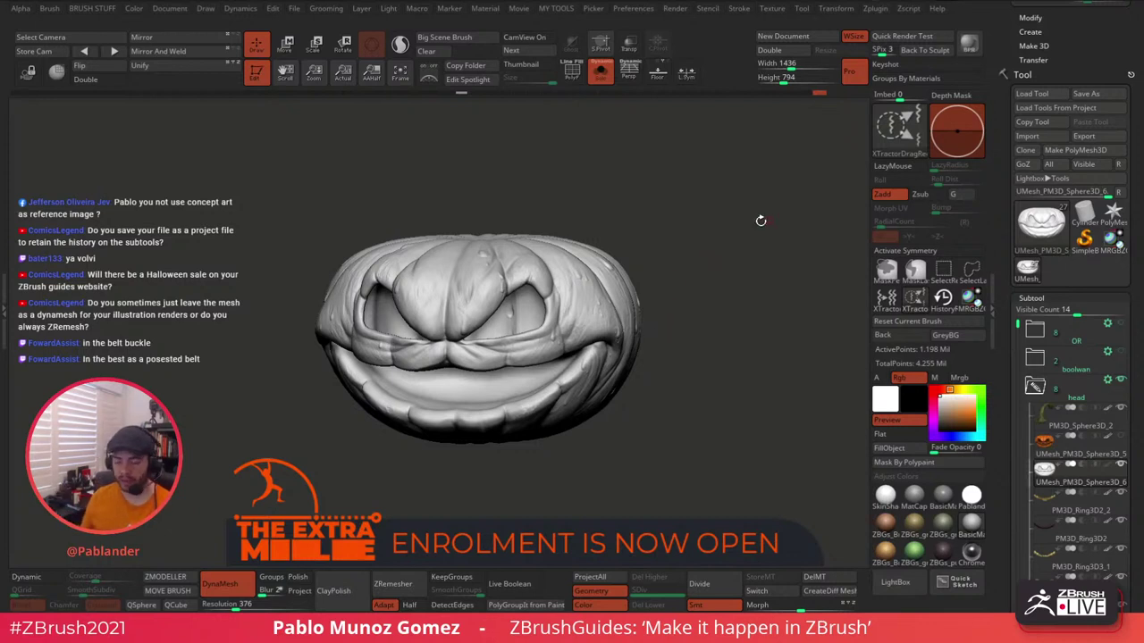
left_click_drag(760, 220, 715, 282)
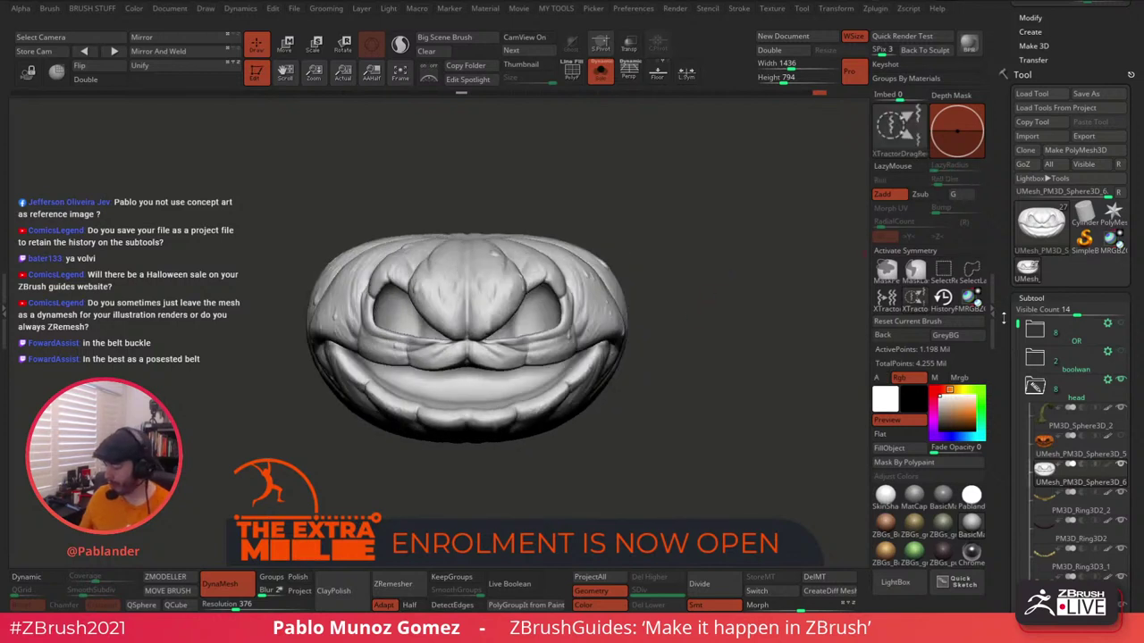
left_click_drag(1008, 313, 1008, 285)
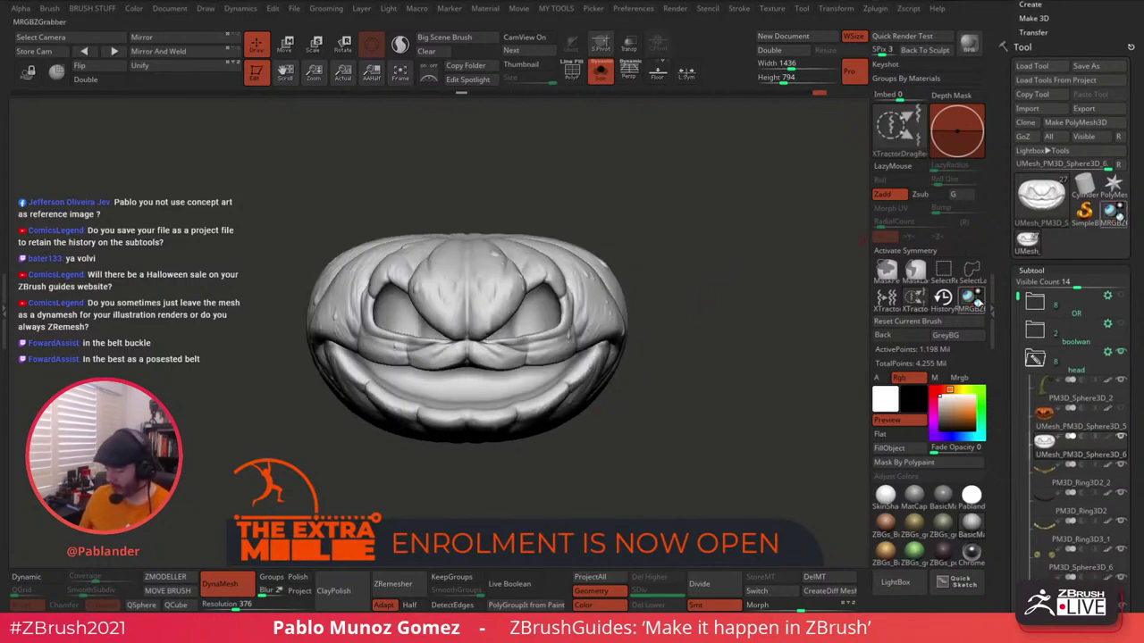
Switch to the Standard brush and assign Alpha 08 to it.
key("b")
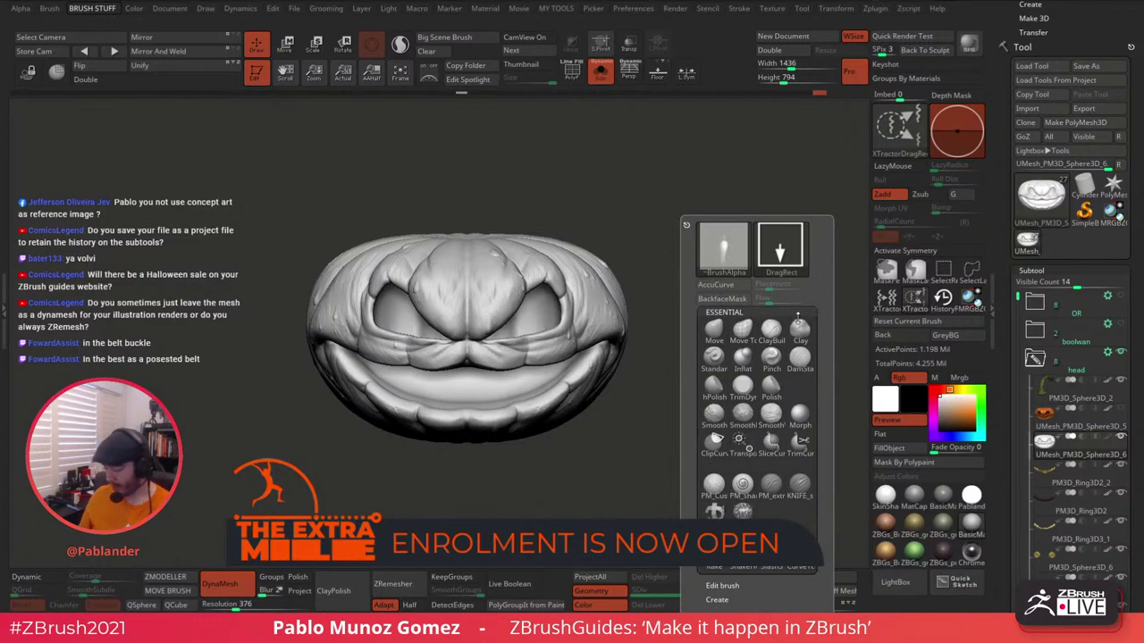
left_click(714, 357)
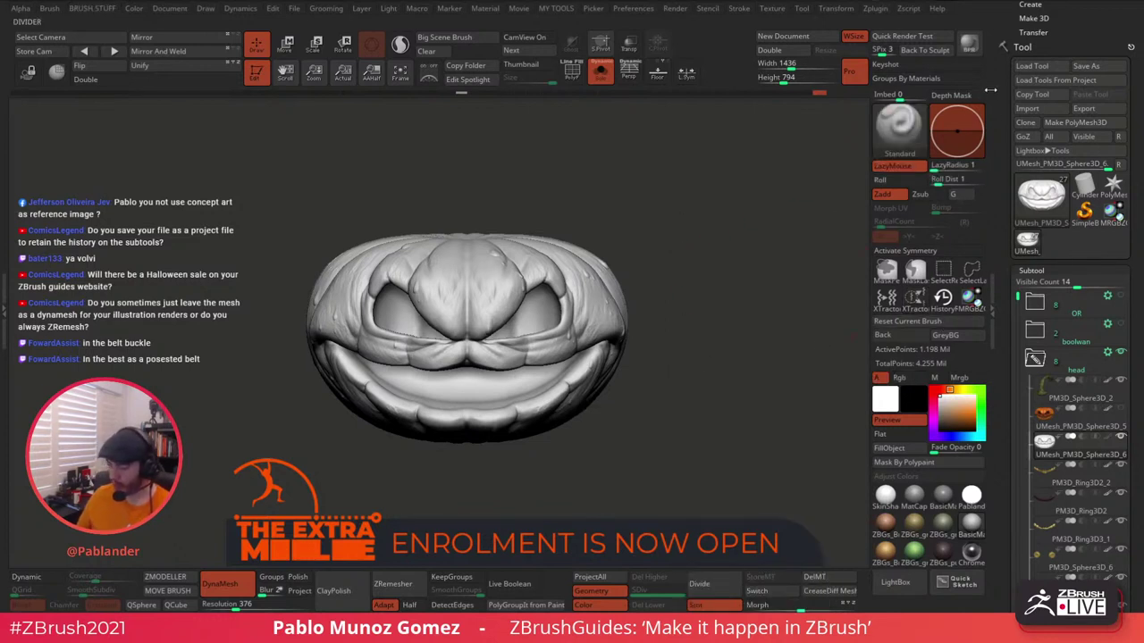
scroll(1017, 206, "up", 5)
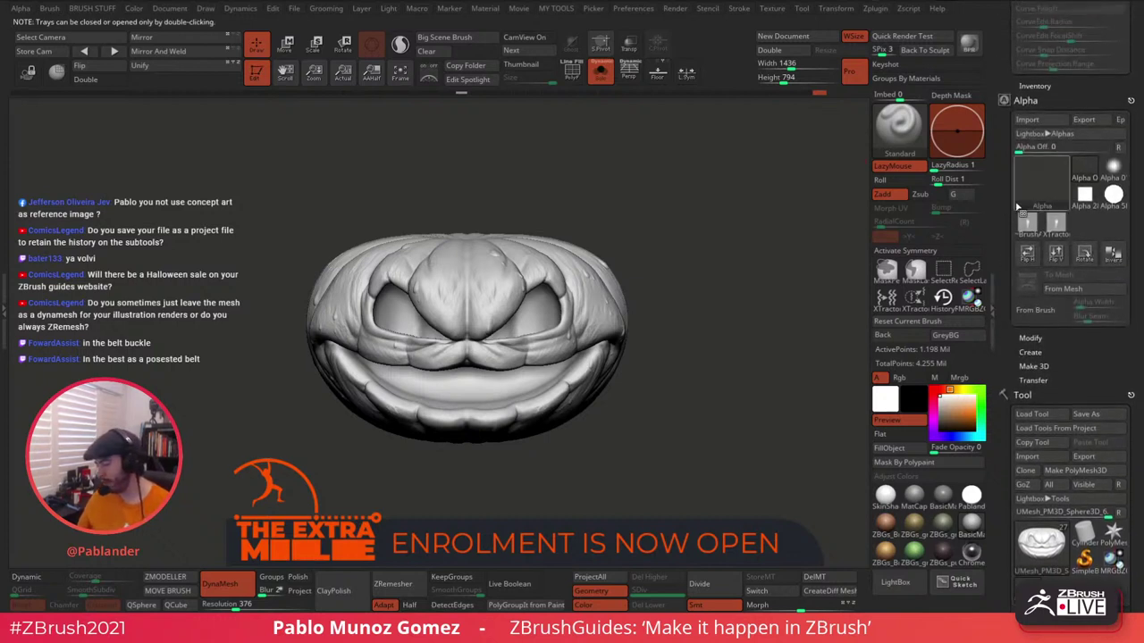
scroll(1017, 206, "up", 1)
left_click_drag(686, 285, 857, 147)
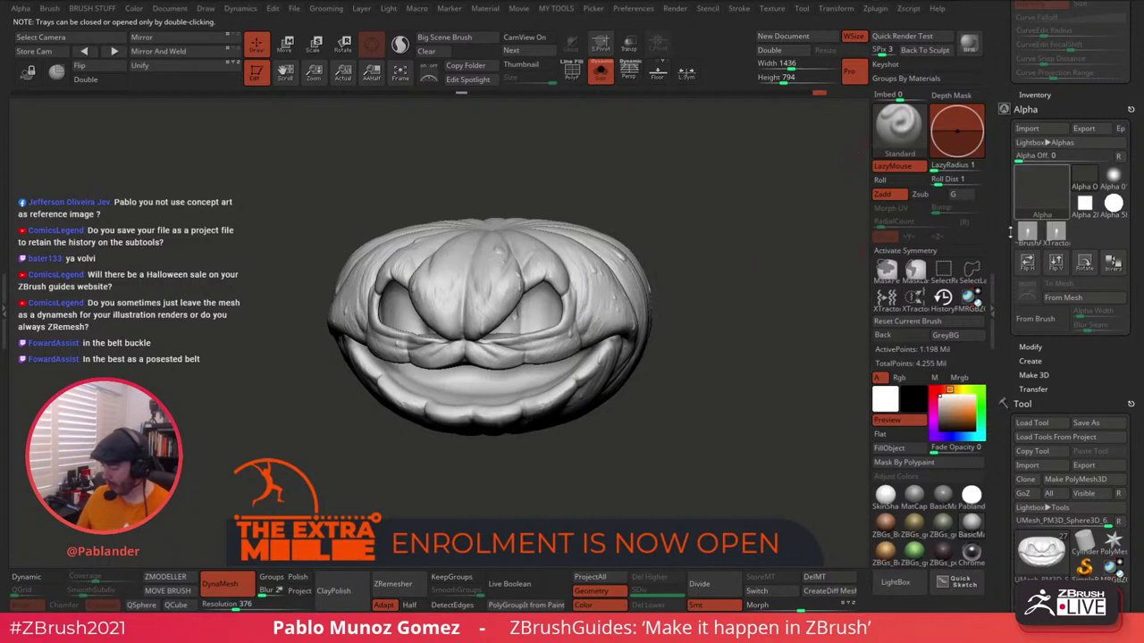
left_click(1039, 200)
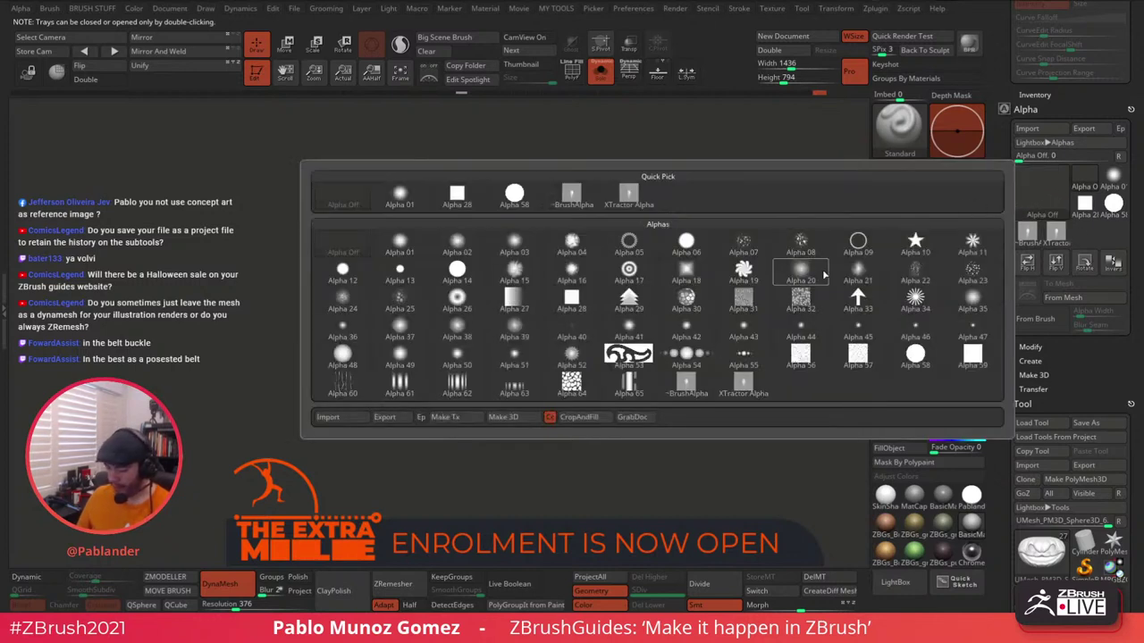
mouse_move(820, 247)
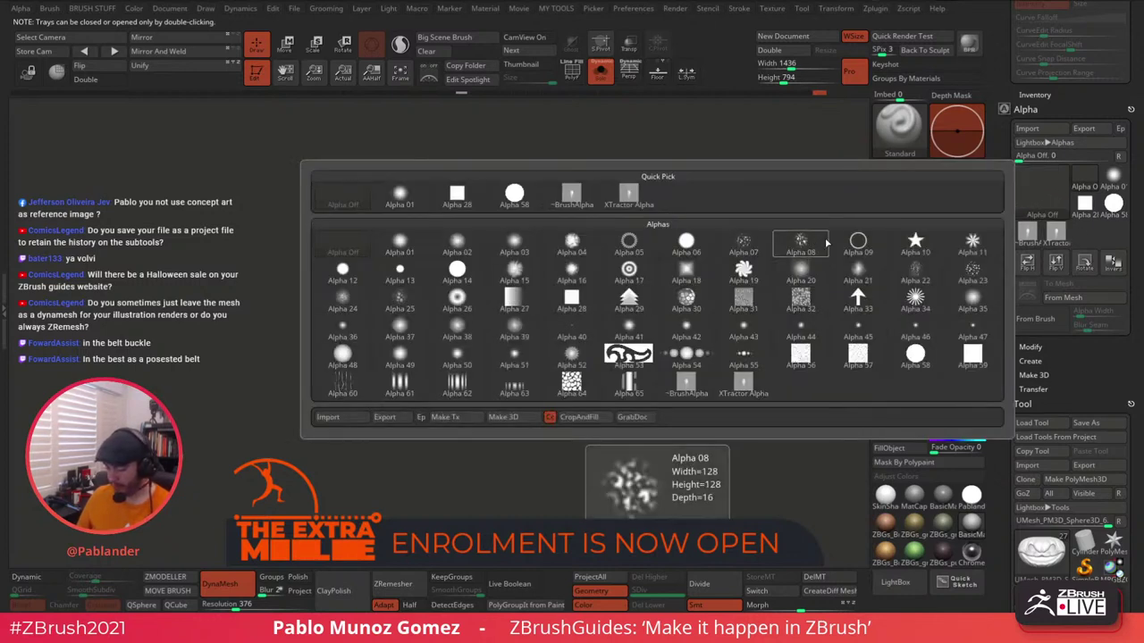
left_click(813, 243)
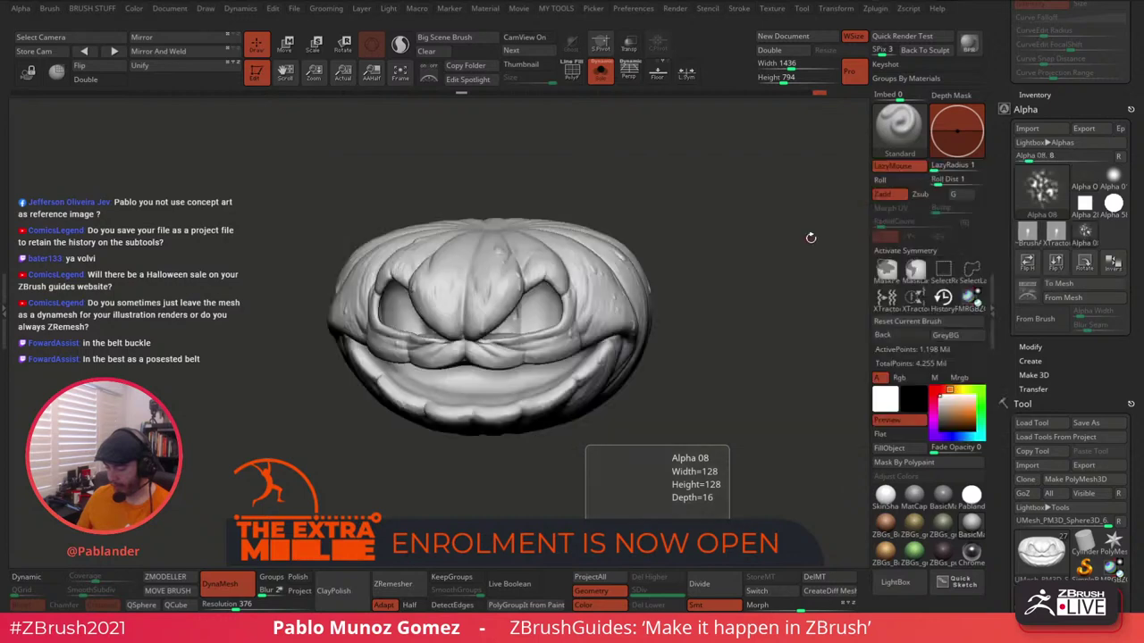
Try a stroke with Alpha 08 on the cheek, undo it, and set the brush's stroke type to Spray.
left_click_drag(611, 291, 602, 294)
right_click(616, 290)
key("ctrl+z")
left_click_drag(999, 166, 1001, 266)
left_click(1112, 74)
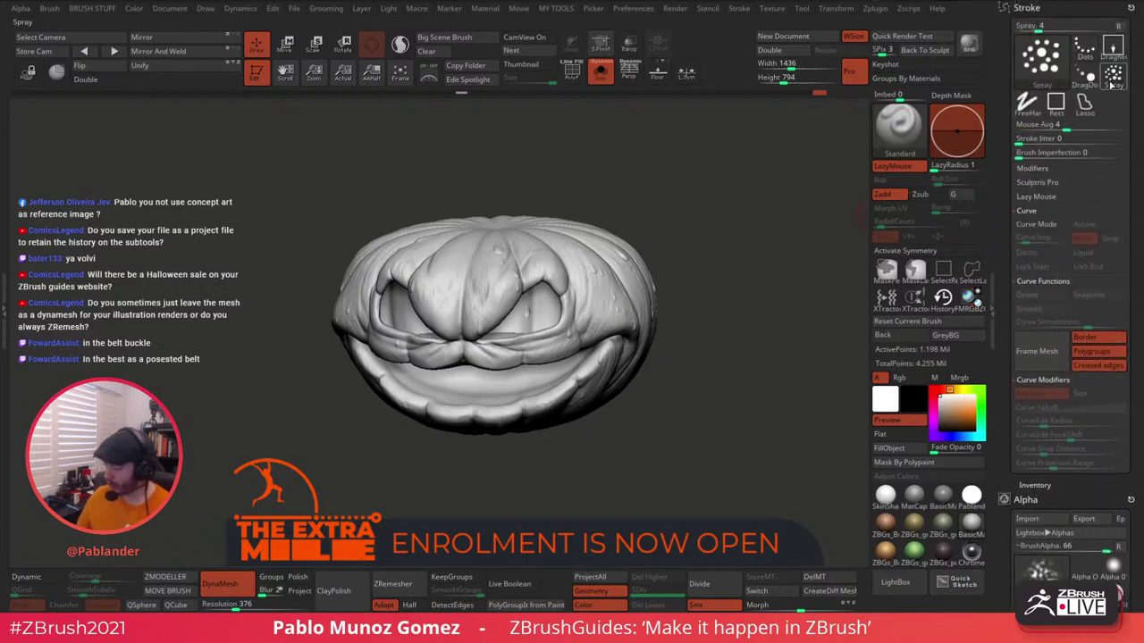
Try spraying the Alpha 08 texture over the ribs on the side of the pumpkin and undo it.
mouse_move(727, 252)
left_mouse_down()
mouse_move(590, 339)
mouse_move(585, 317)
mouse_move(669, 290)
mouse_move(565, 338)
mouse_move(592, 352)
left_mouse_up()
key("ctrl+z")
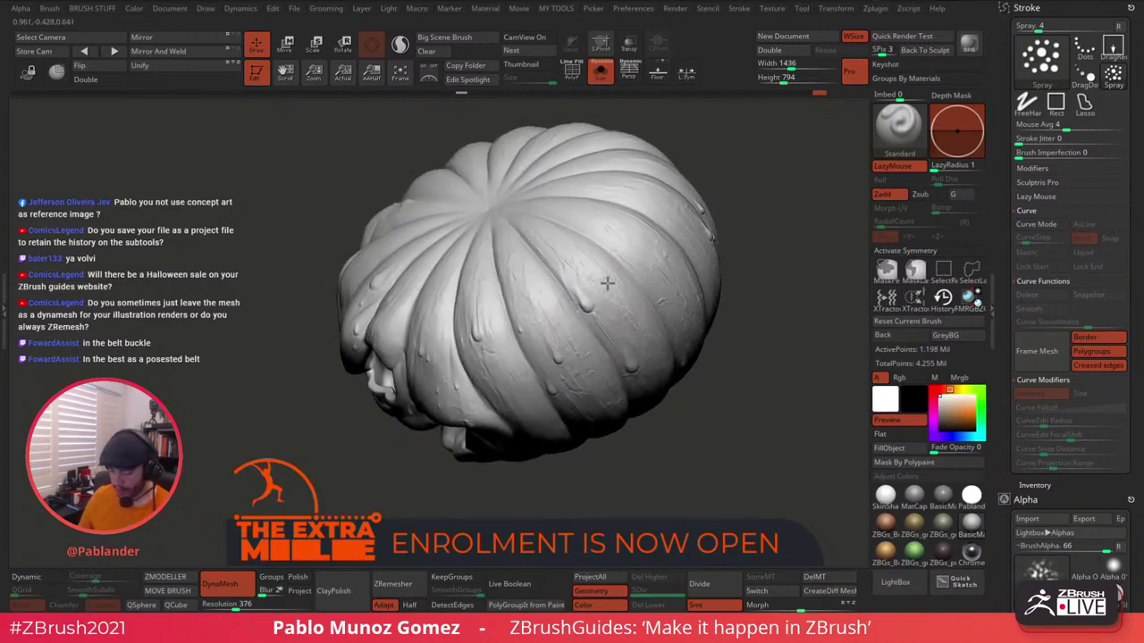
left_click_drag(542, 309, 594, 350)
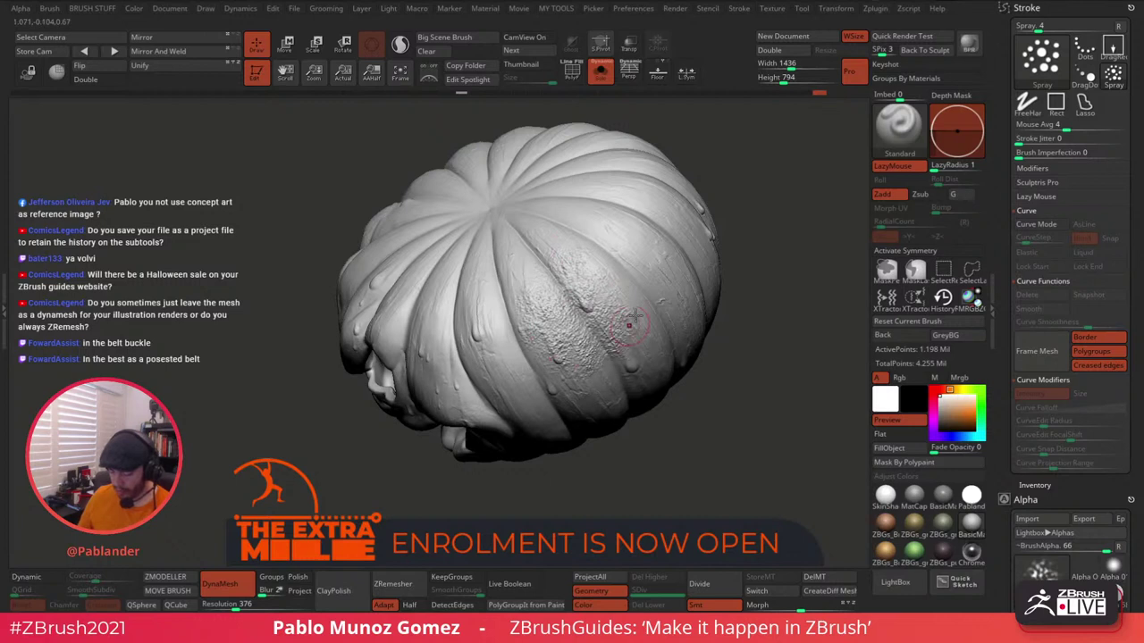
key("ctrl+z")
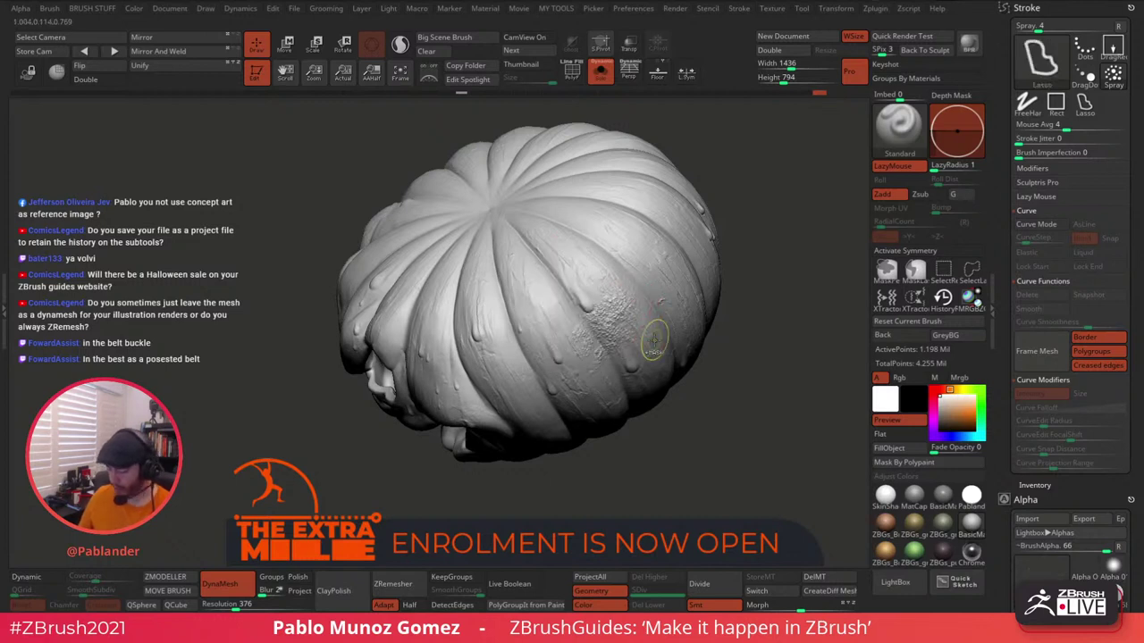
Try Alpha 41 and Alpha 44 as the spray pattern on the side ribs.
scroll(1002, 202, "down", 5)
scroll(1002, 202, "down", 2)
left_click(1041, 252)
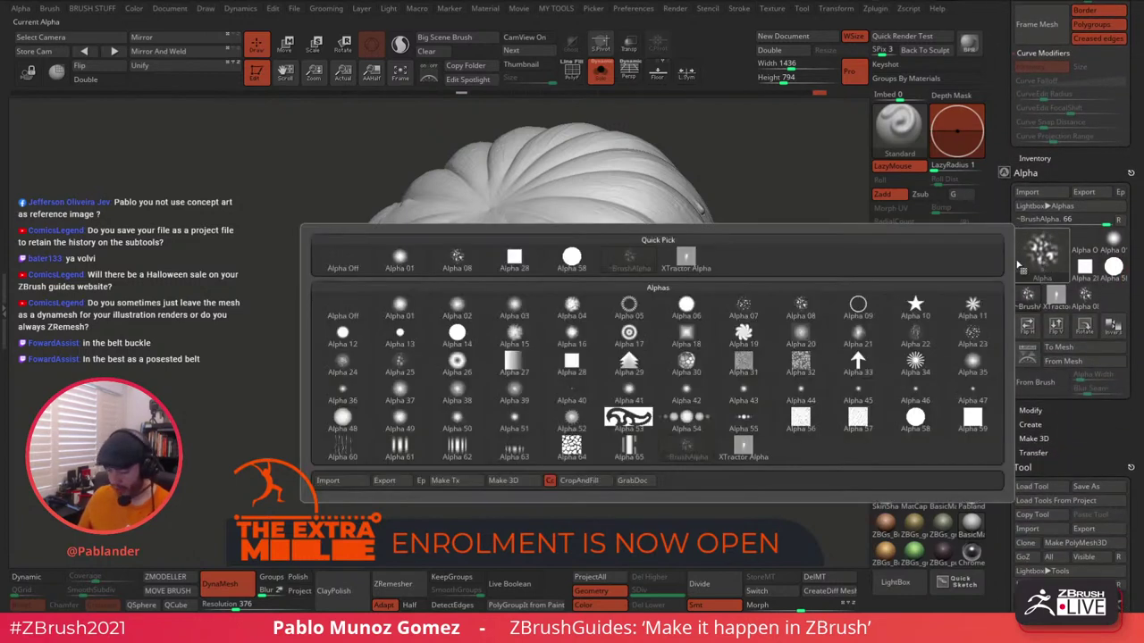
left_click(630, 394)
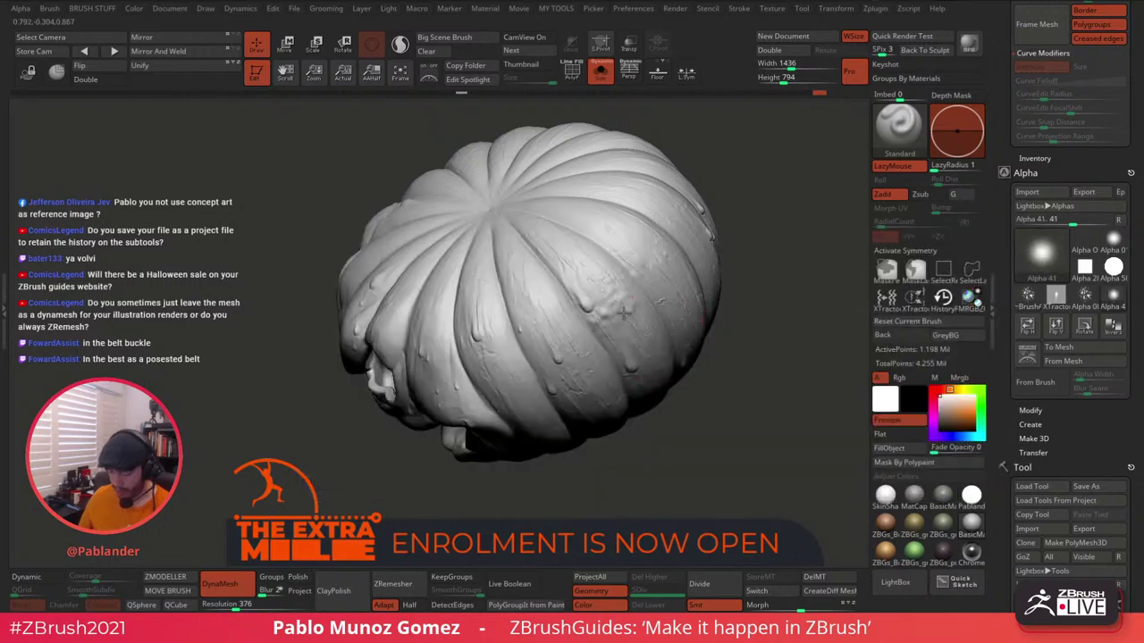
left_click(1042, 254)
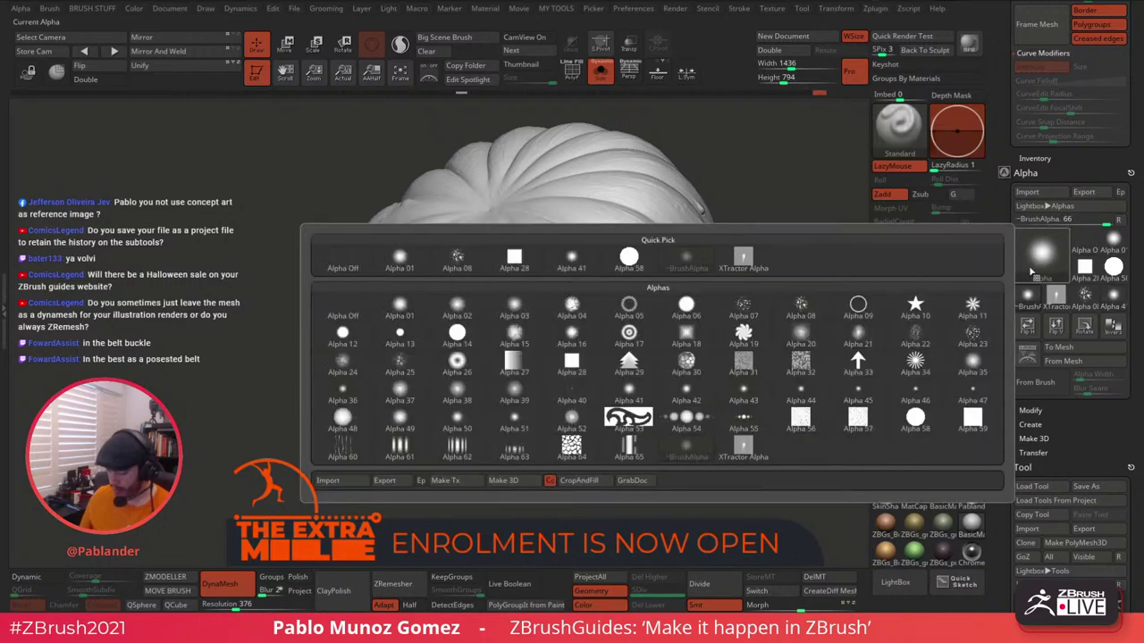
left_click(800, 393)
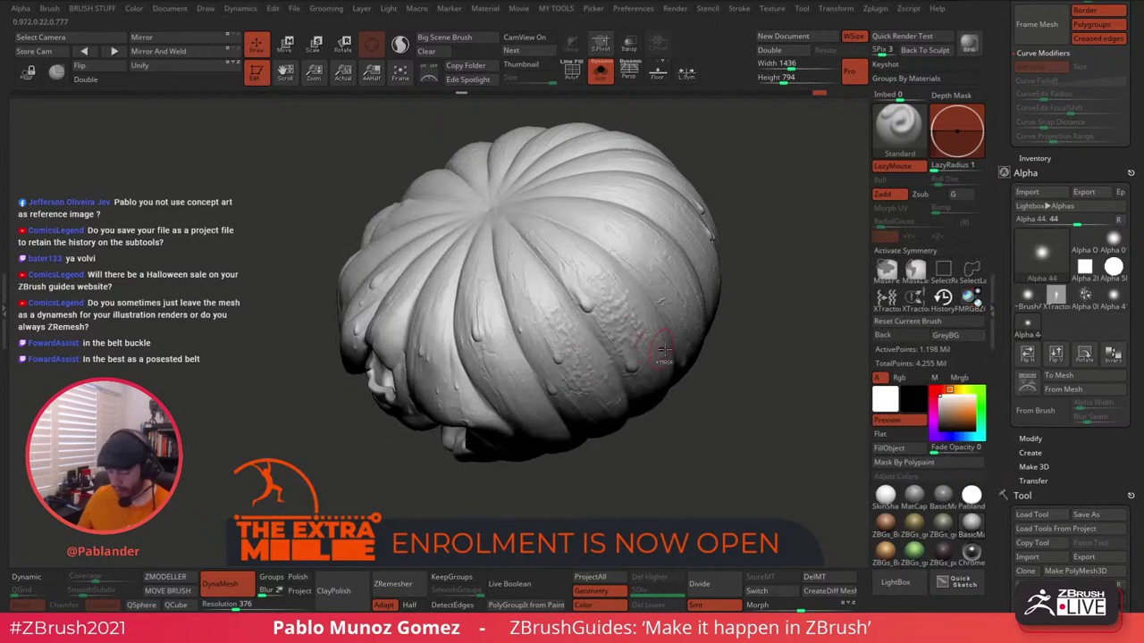
Assign Alpha 42 to the brush, test the spray on the side ribs and undo the stroke.
left_click(1042, 254)
left_click(696, 400)
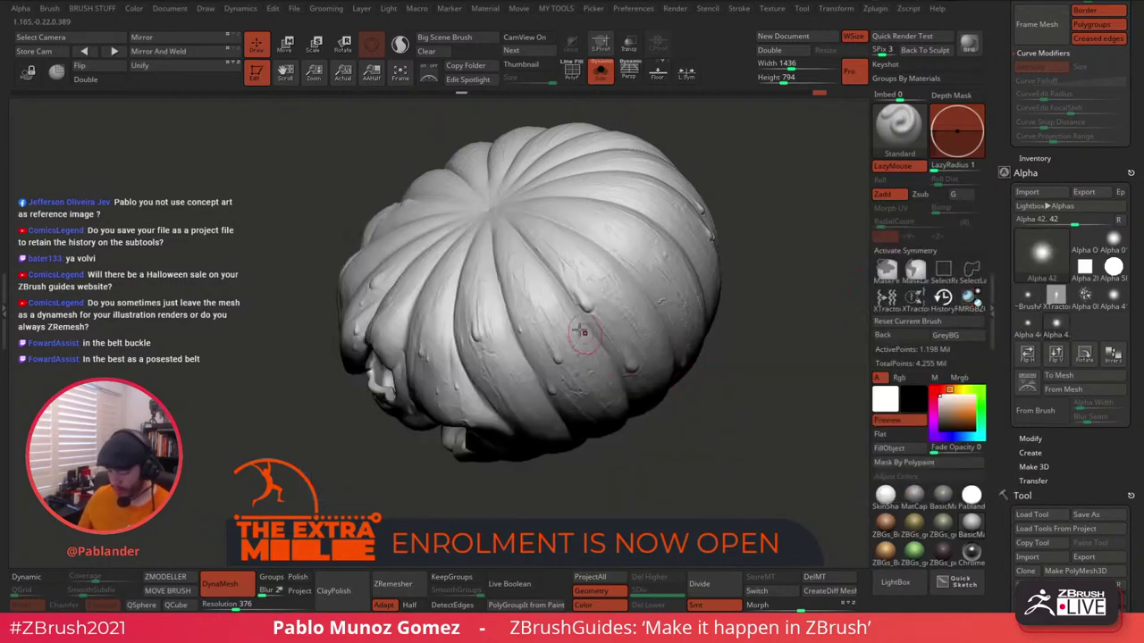
left_click_drag(565, 319, 596, 365)
key("ctrl+z")
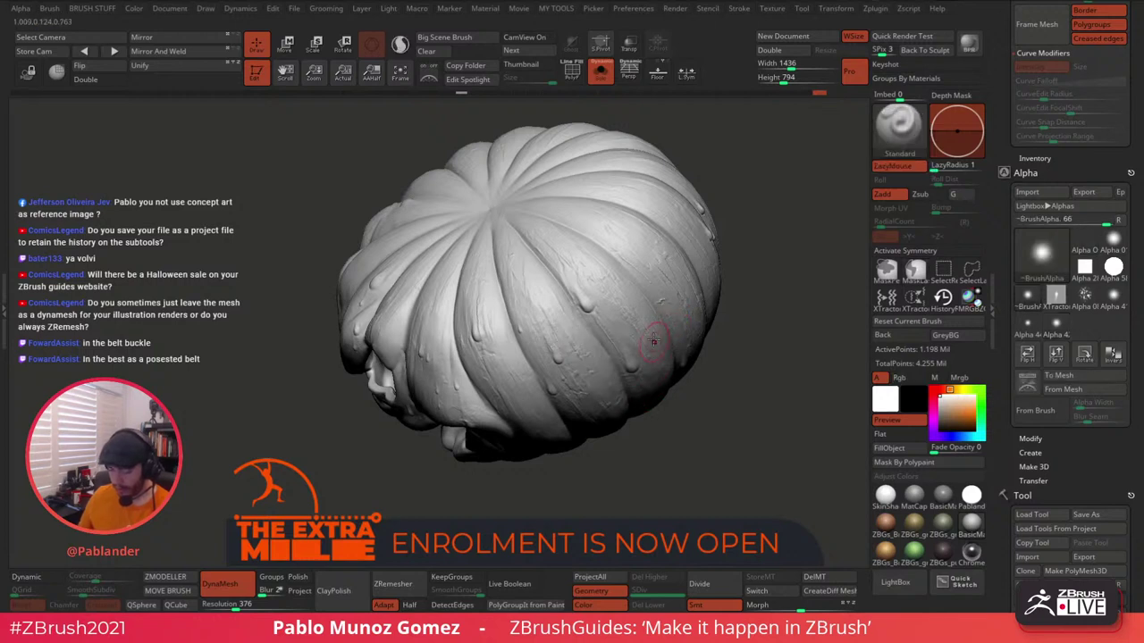
Lower the Standard brush's Z Intensity to 17.
right_click_drag(649, 322, 658, 302)
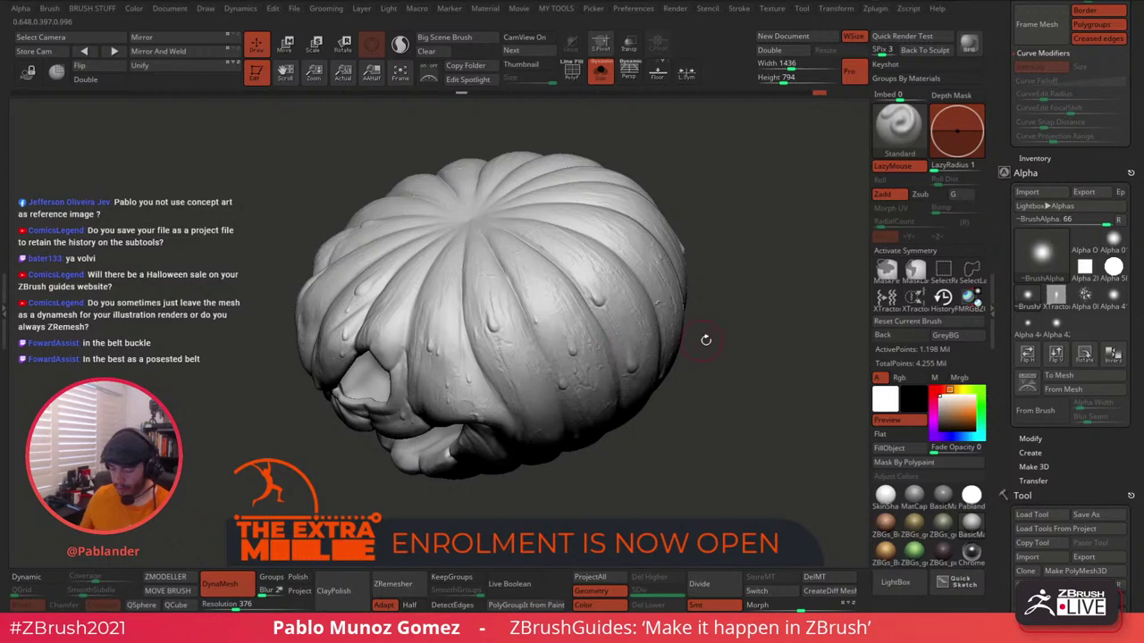
right_click_drag(720, 340, 690, 349)
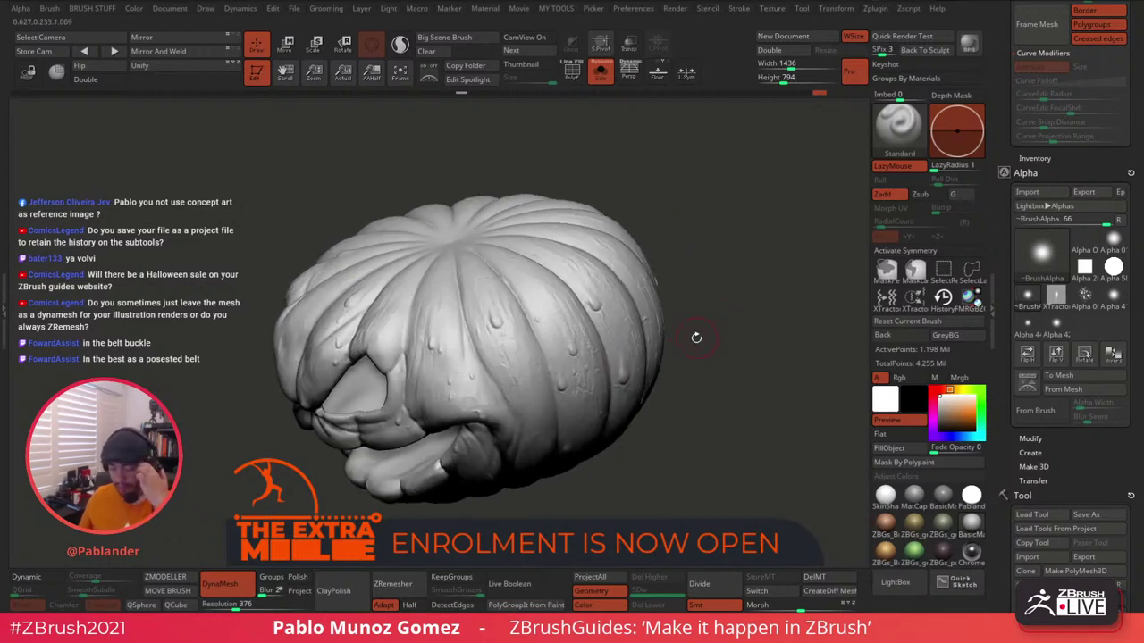
right_click_drag(720, 367, 812, 302)
scroll(1005, 232, "up", 2)
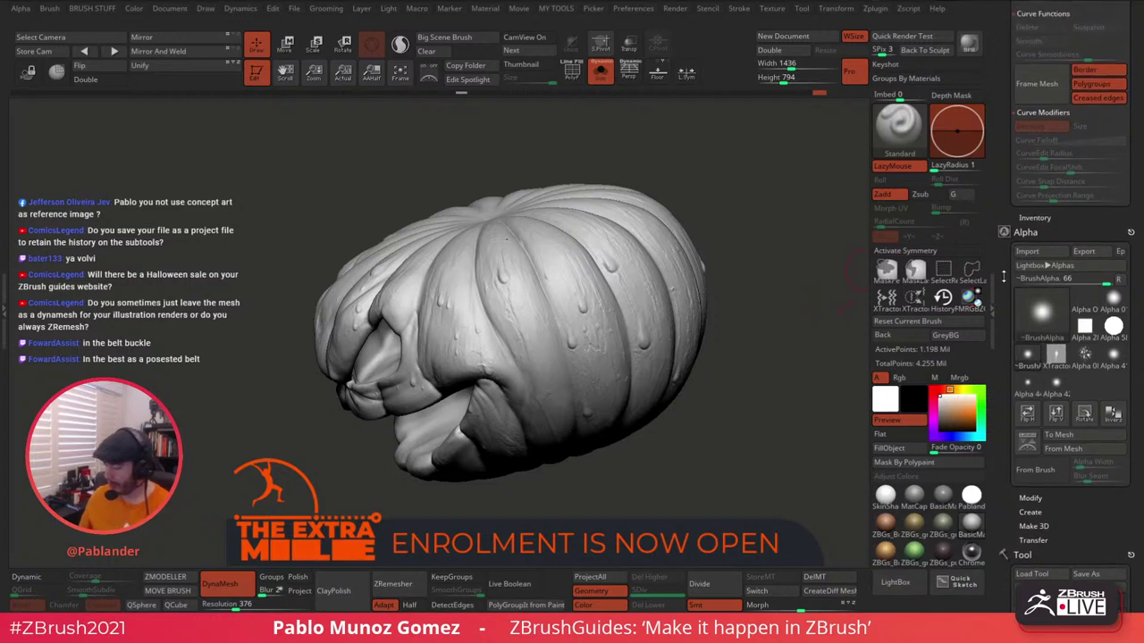
key("space")
left_click_drag(748, 318, 732, 316)
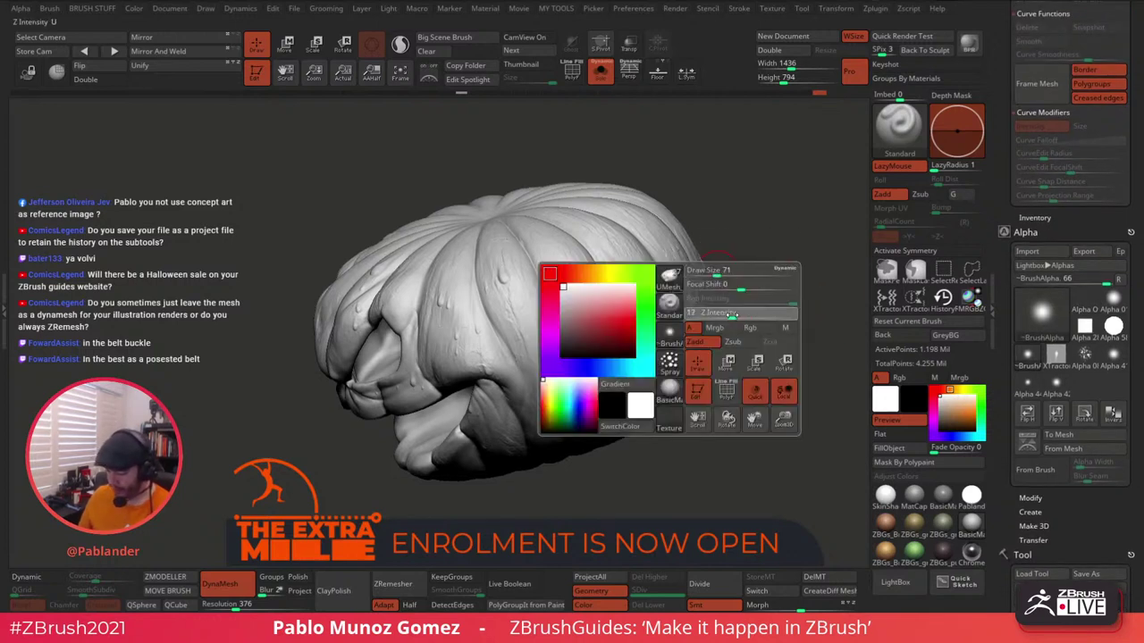
Try spraying the bump texture over the side ribs at the reduced intensity.
mouse_move(569, 332)
left_mouse_down()
mouse_move(552, 354)
mouse_move(529, 324)
mouse_move(563, 370)
left_mouse_up()
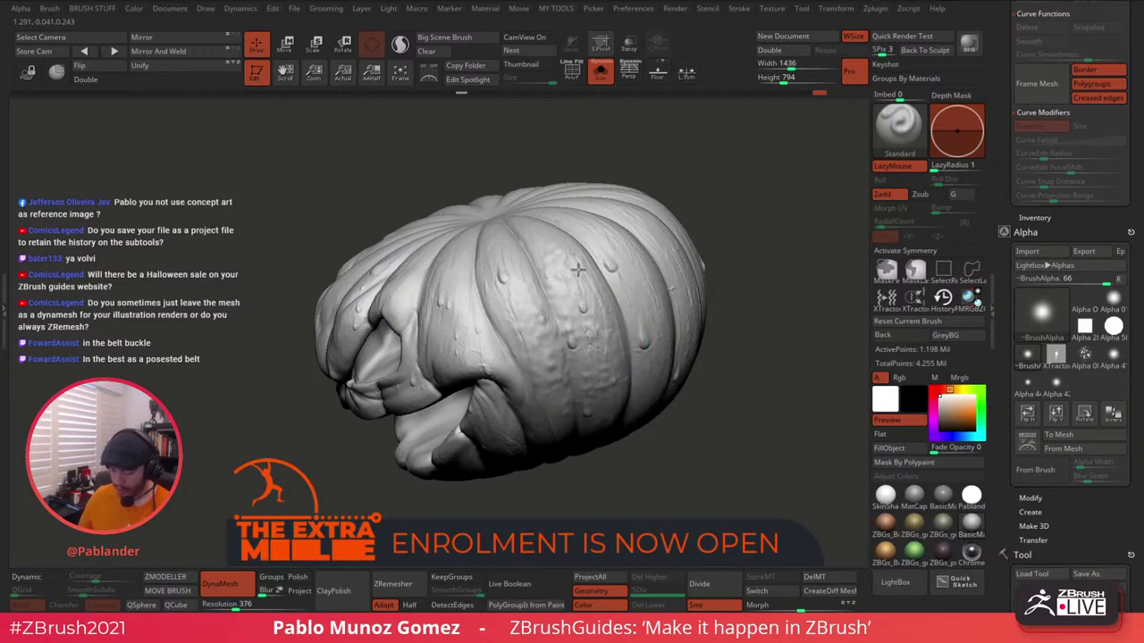
mouse_move(723, 355)
left_mouse_down()
mouse_move(730, 372)
mouse_move(730, 347)
left_mouse_up()
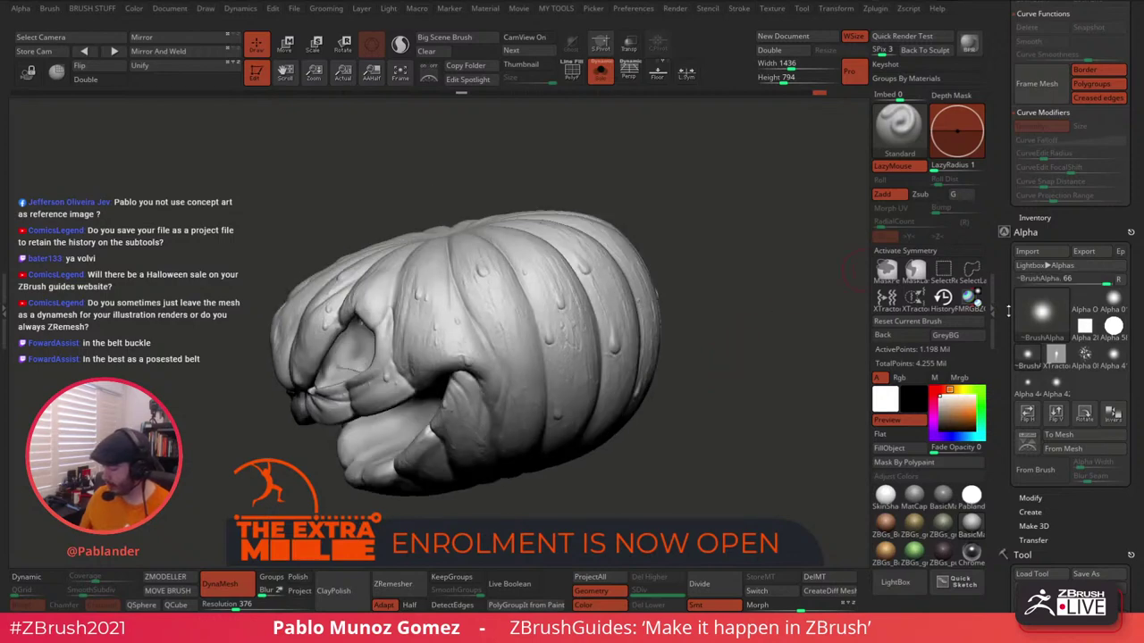
Open the Layers settings for the pumpkin head subtool.
left_click_drag(1009, 322, 1010, 301)
scroll(1009, 301, "down", 15)
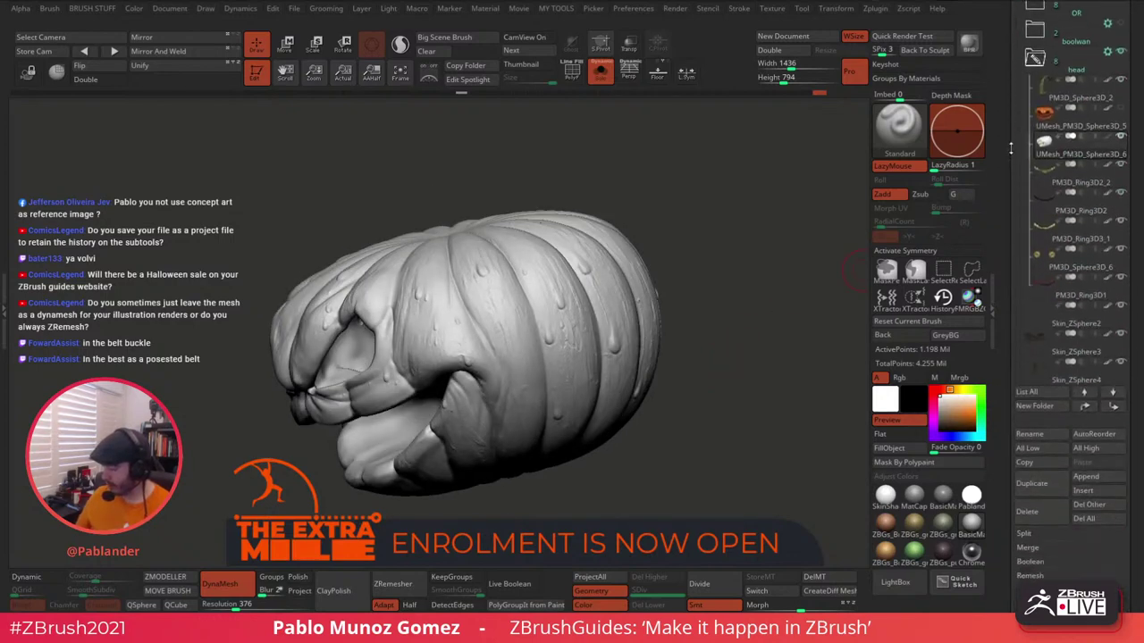
scroll(1010, 107, "down", 5)
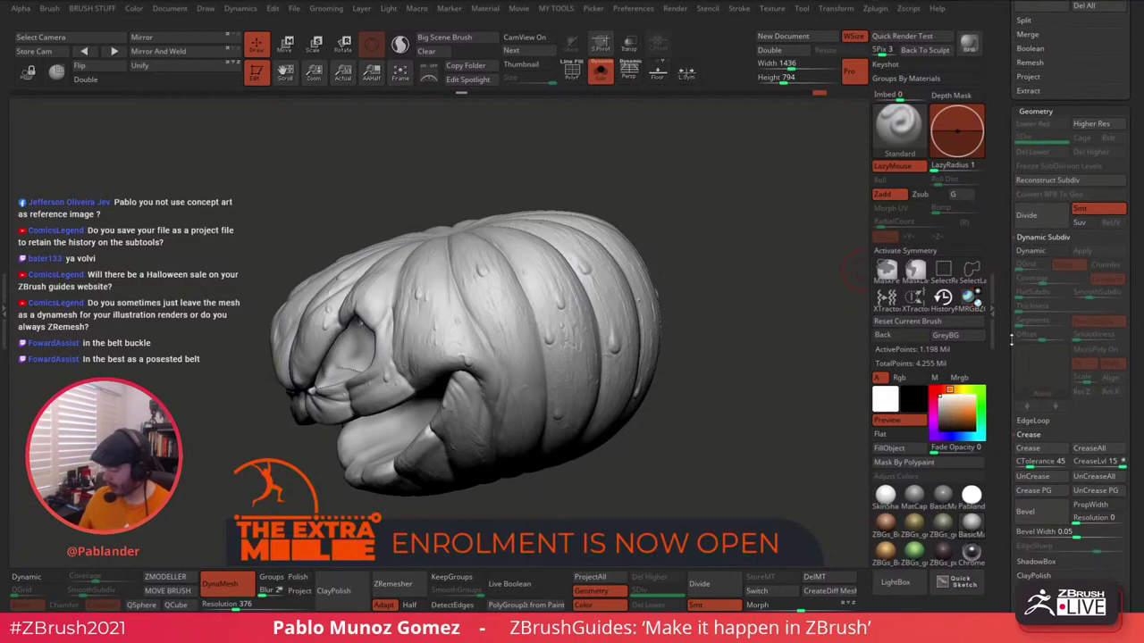
scroll(1012, 338, "down", 20)
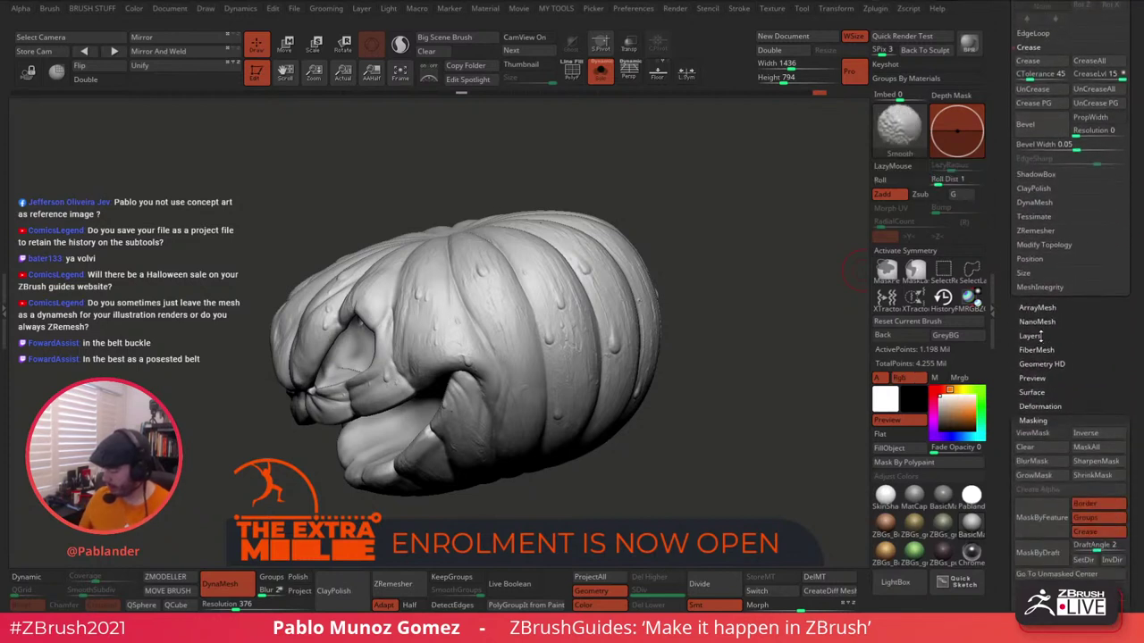
left_click(1037, 337)
scroll(1063, 269, "down", 9)
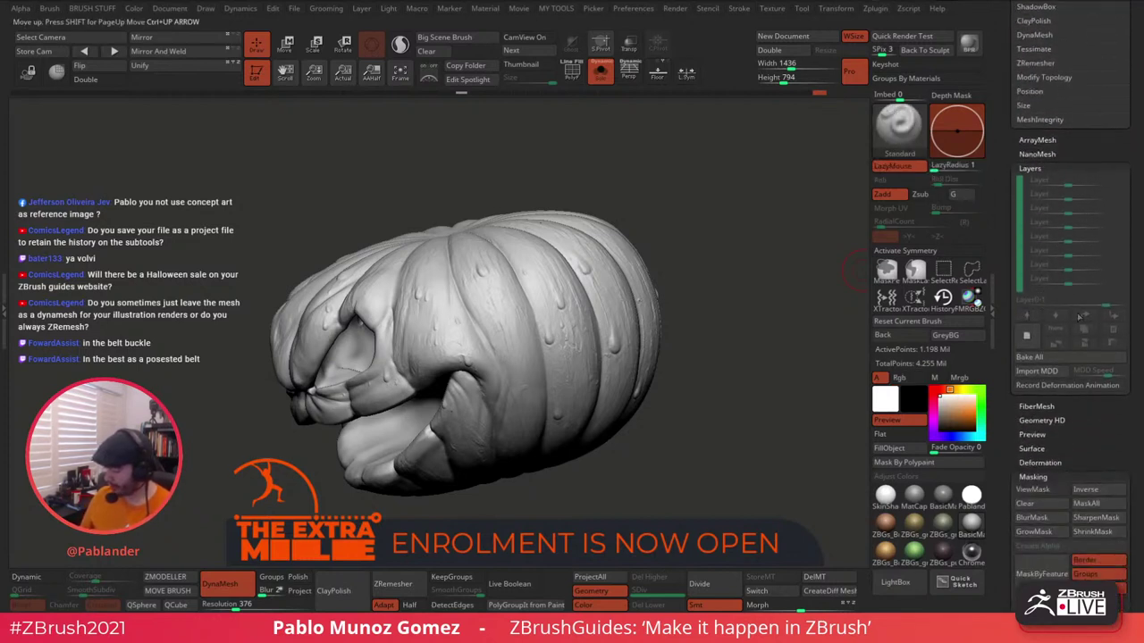
Delete the pumpkin's stored morph target and store a new one from its current shape.
left_click_drag(730, 396, 849, 295)
left_click_drag(782, 376, 768, 357)
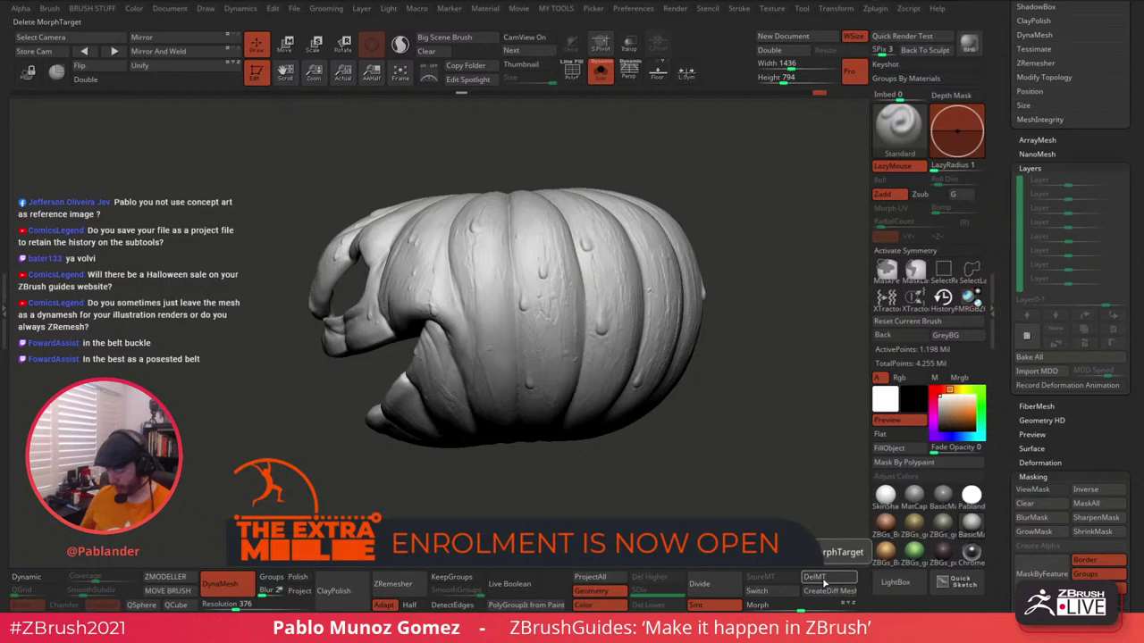
left_click(824, 578)
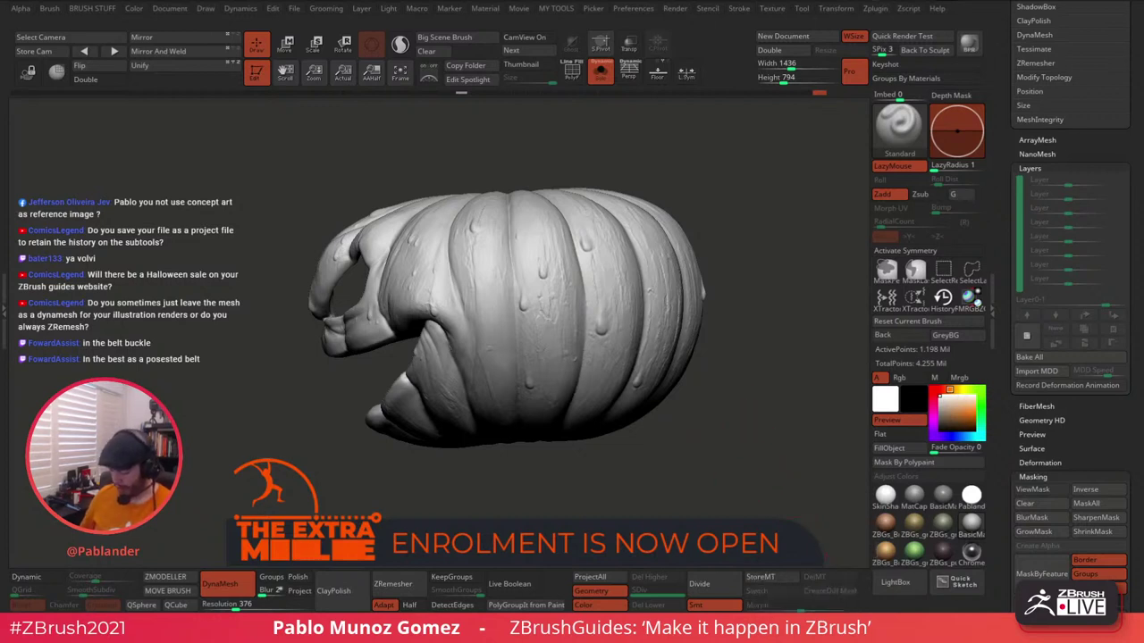
left_click(761, 578)
Add a new sculpting layer to the pumpkin head and leave it in record mode.
left_click_drag(733, 395, 737, 404)
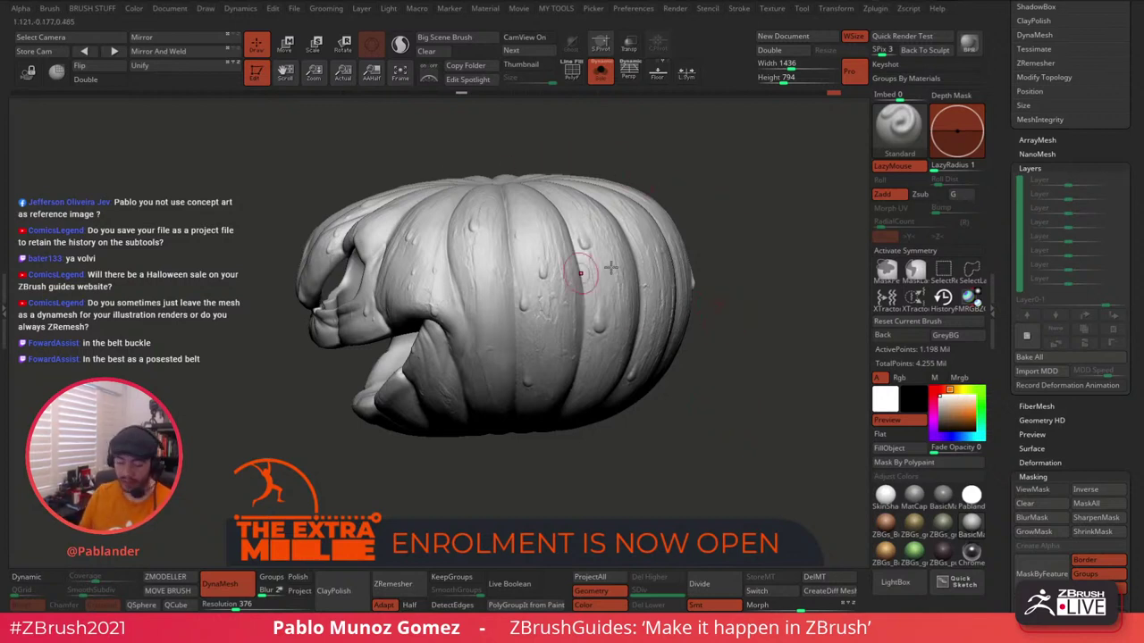
left_click_drag(749, 311, 751, 333, "alt")
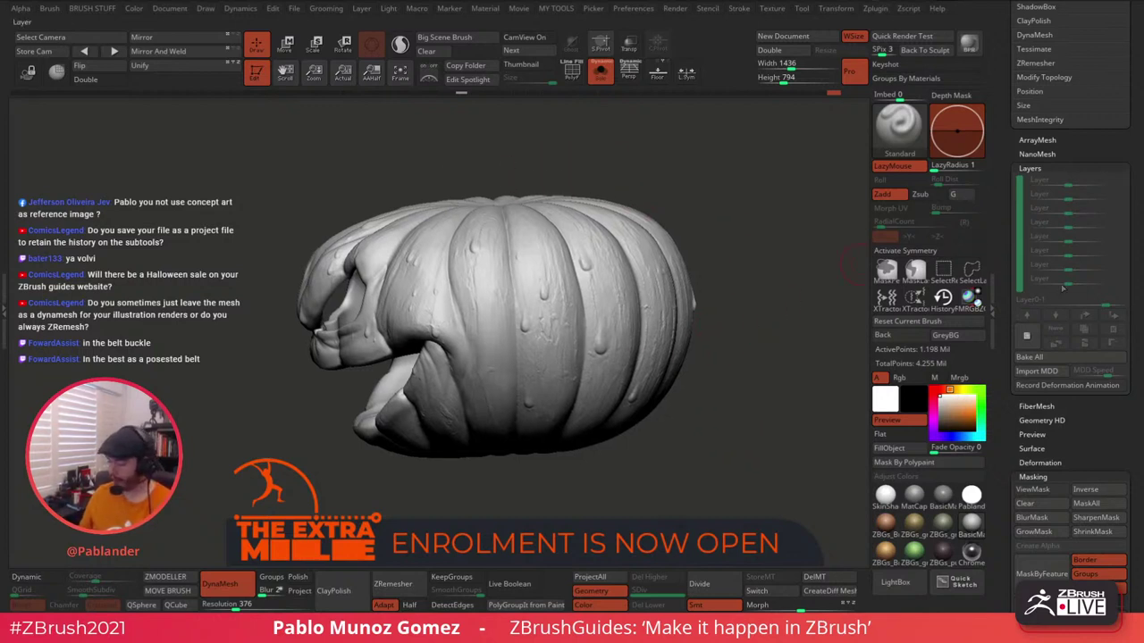
left_click(1027, 337)
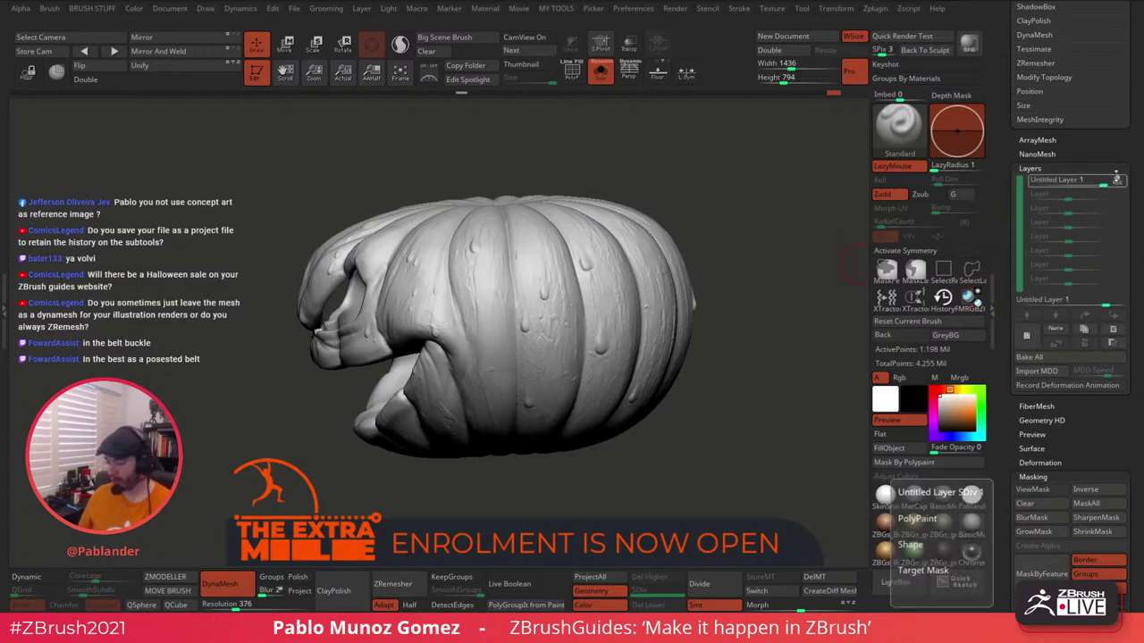
Test a spray stroke on the side ribs, undo it, and turn on X symmetry for the brush.
mouse_move(514, 349)
left_mouse_down()
mouse_move(566, 299)
mouse_move(588, 308)
mouse_move(563, 348)
left_mouse_up()
key("ctrl+z")
key("x")
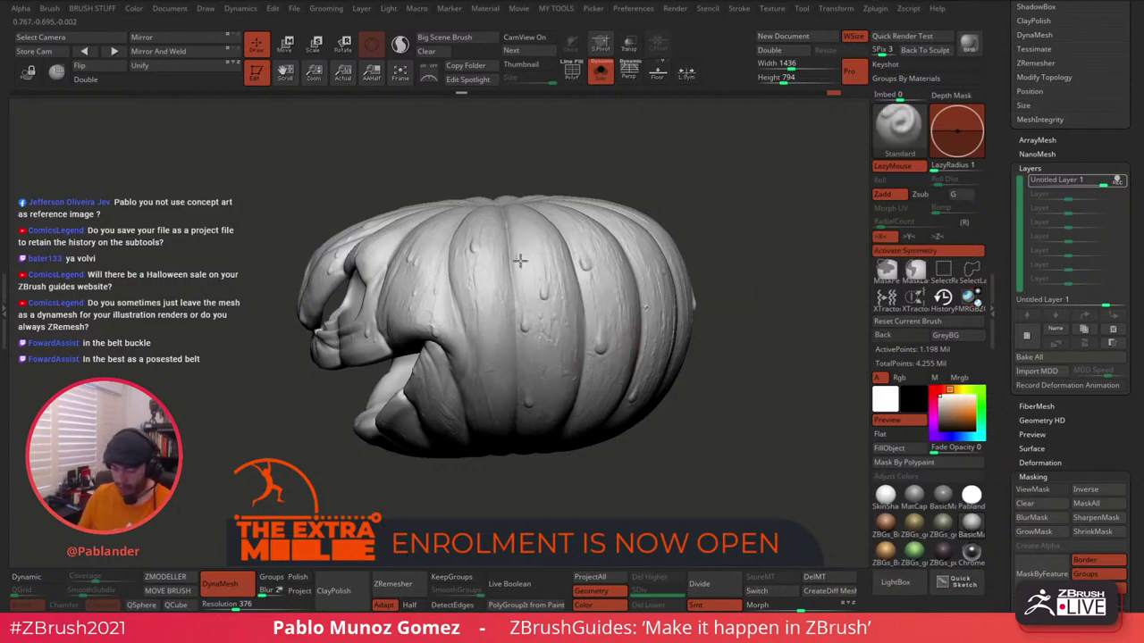
Spray the bump texture symmetrically over the ribs on the pumpkin's sides, back and underside.
key("space")
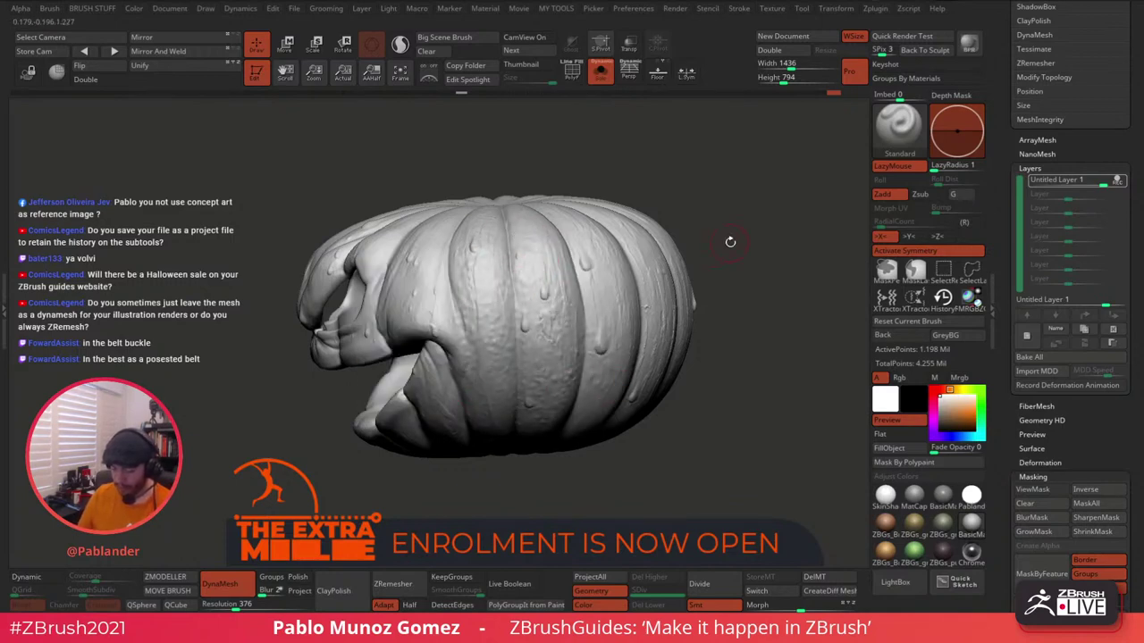
left_click_drag(730, 242, 613, 235)
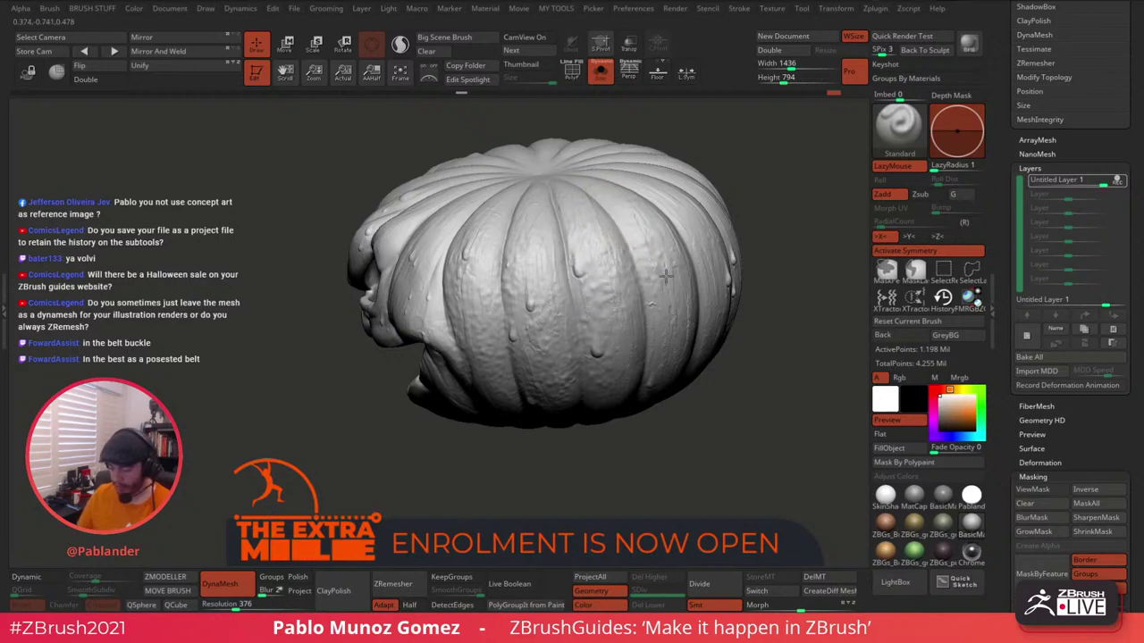
mouse_move(658, 358)
right_mouse_down()
mouse_move(646, 290)
mouse_move(573, 250)
right_mouse_up()
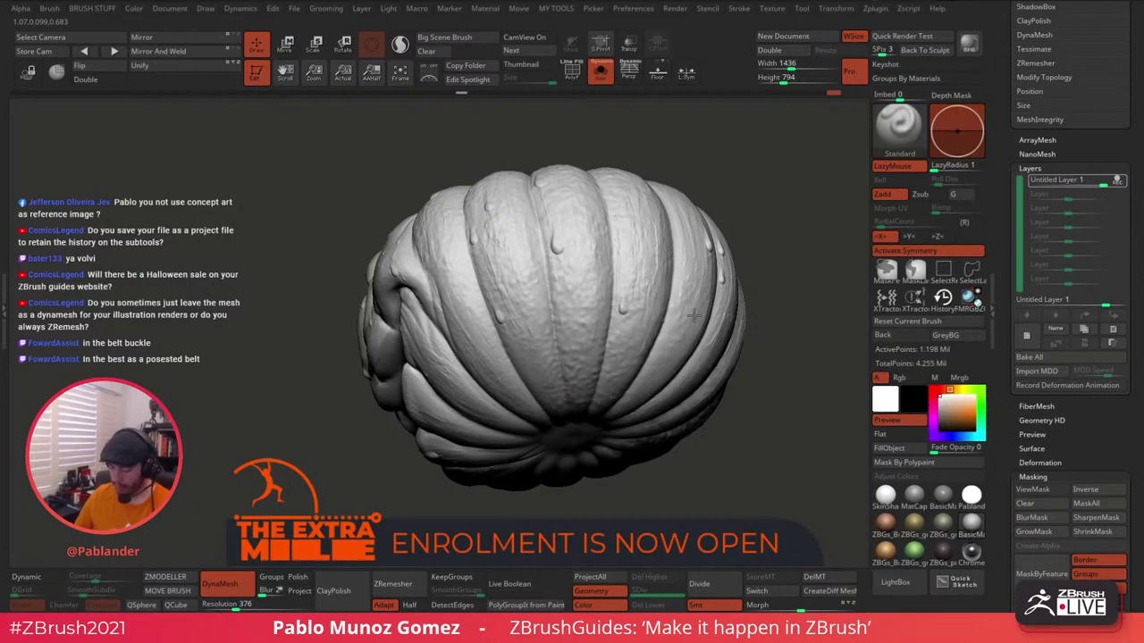
right_click_drag(701, 296, 685, 331)
right_click_drag(701, 220, 663, 261)
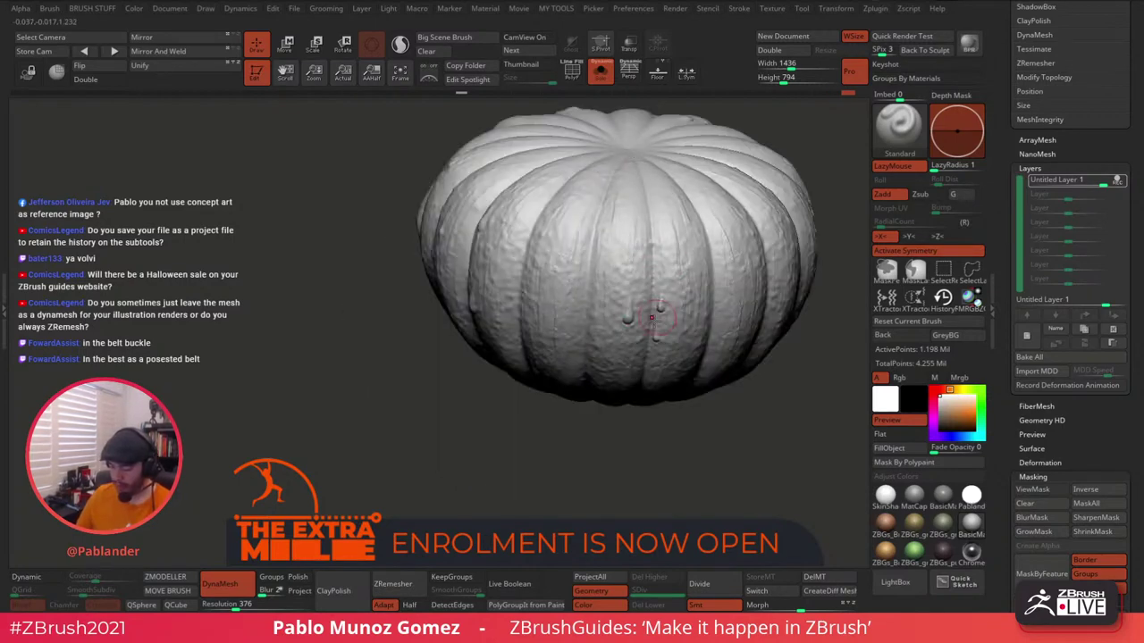
right_click_drag(655, 321, 651, 257)
right_click_drag(658, 381, 658, 304, "alt")
Spray the bump texture over the brow, the cheeks and the lower lip segments on the front of the pumpkin.
left_click_drag(634, 332, 620, 307)
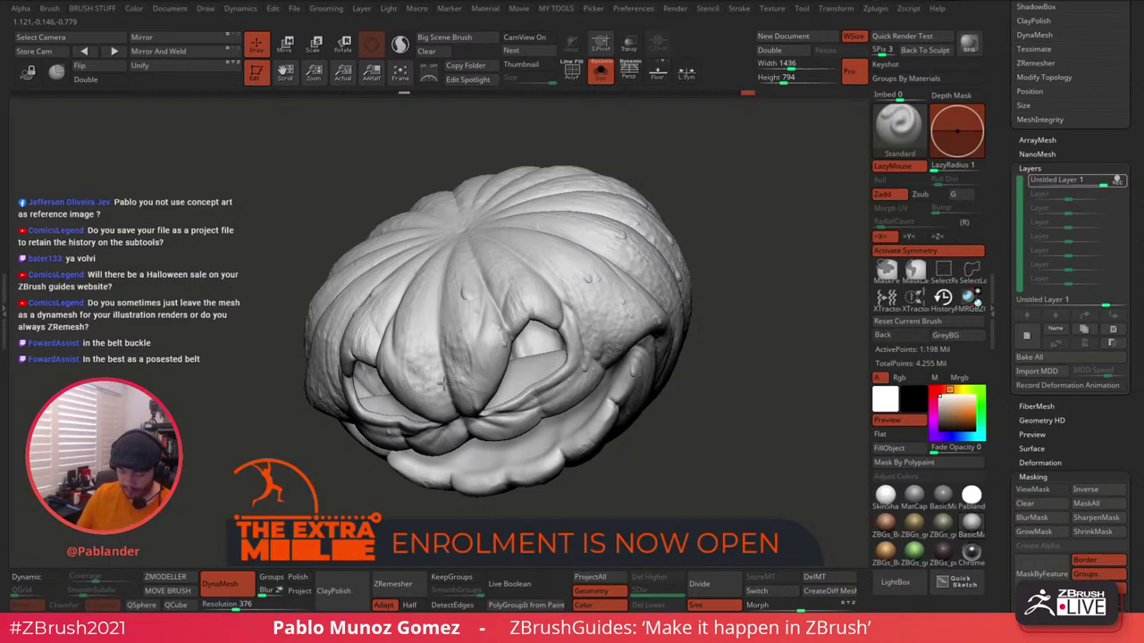
right_click_drag(583, 284, 592, 342, "shift")
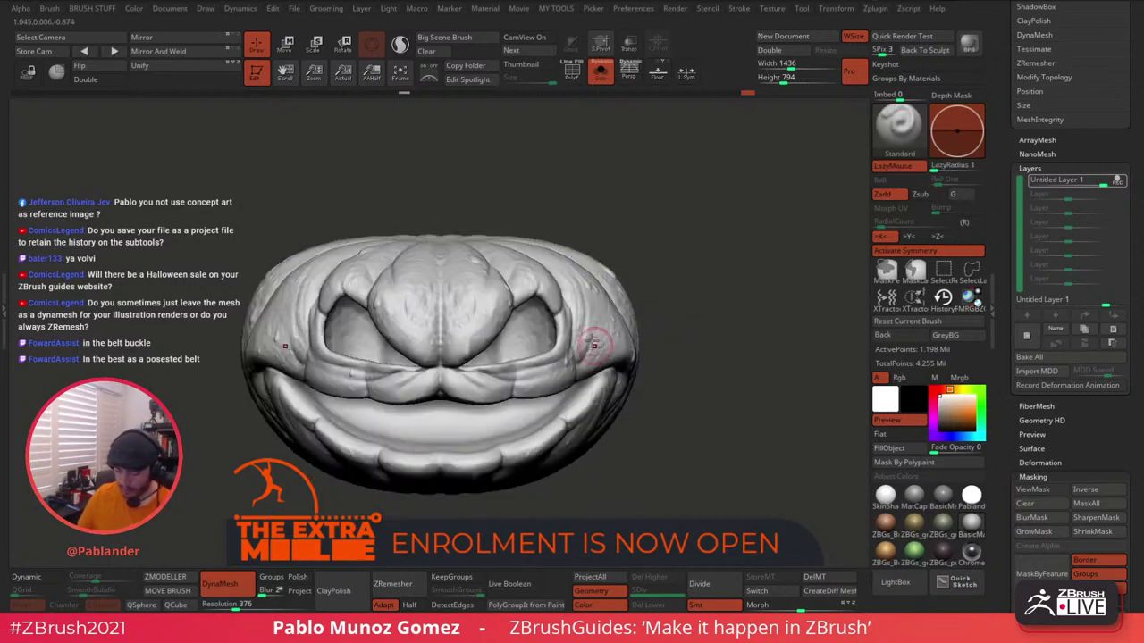
left_click_drag(453, 354, 602, 319)
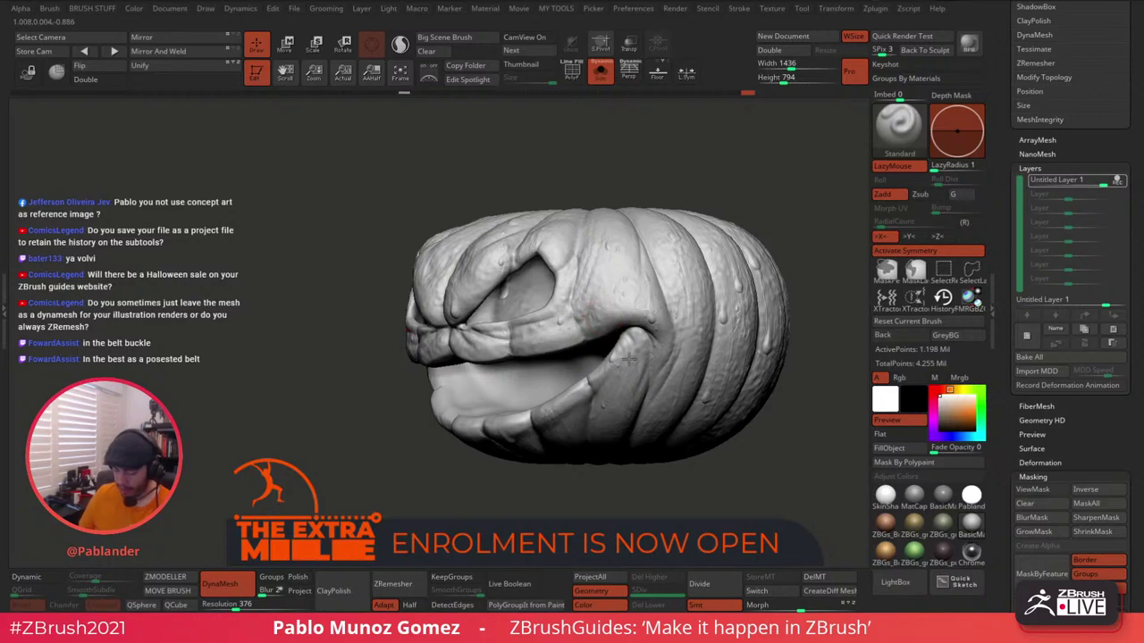
left_click_drag(557, 449, 624, 369)
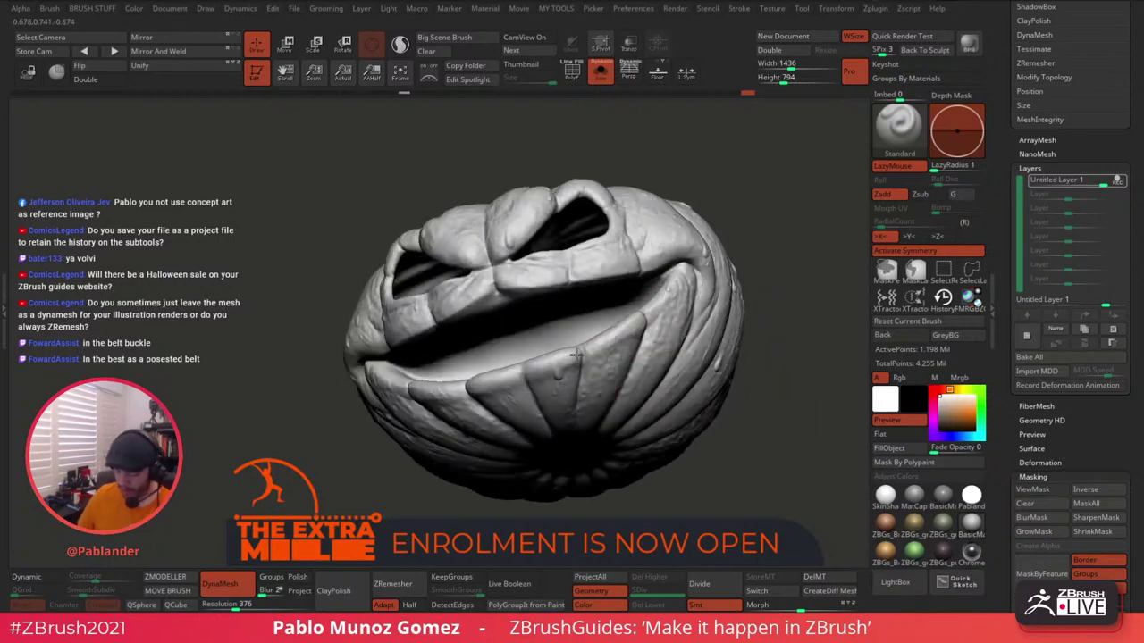
left_click_drag(598, 416, 669, 339)
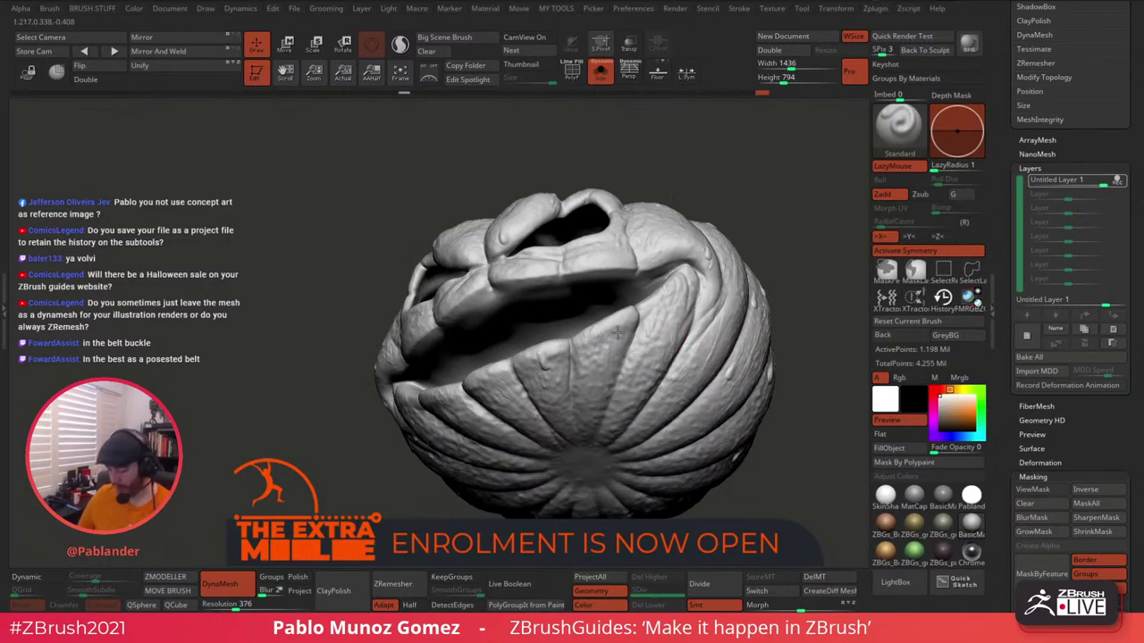
Fill in the bump texture around the eyes, mouth corners and remaining smooth ribs of the pumpkin face.
right_click_drag(703, 309, 717, 344)
left_click_drag(691, 295, 648, 266)
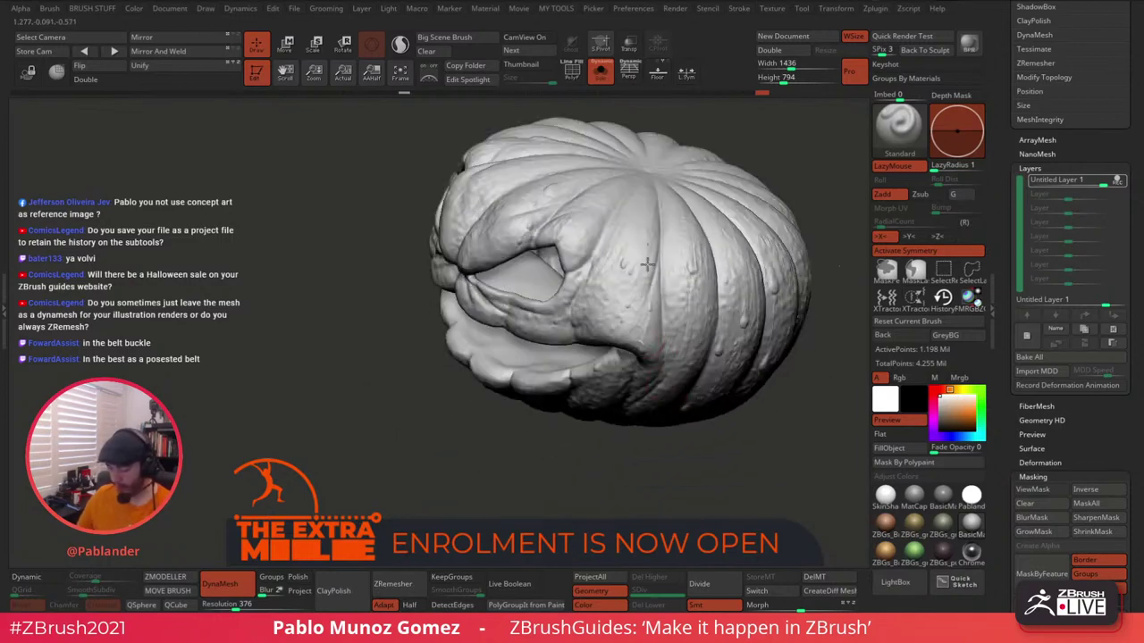
left_click_drag(714, 194, 677, 334, "shift")
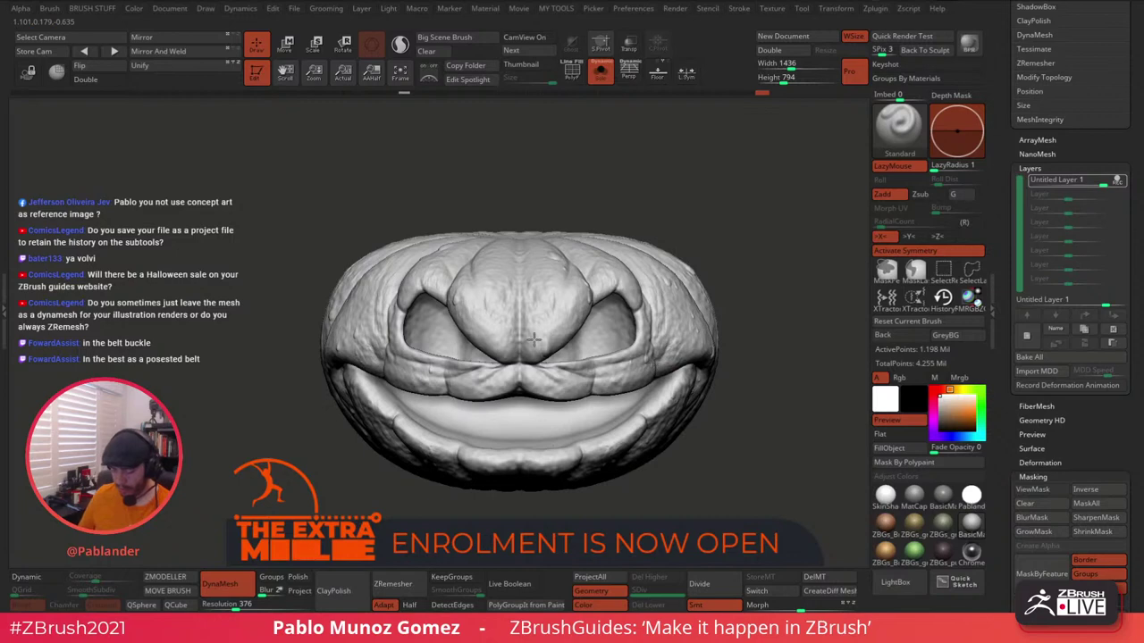
left_click_drag(730, 244, 750, 262)
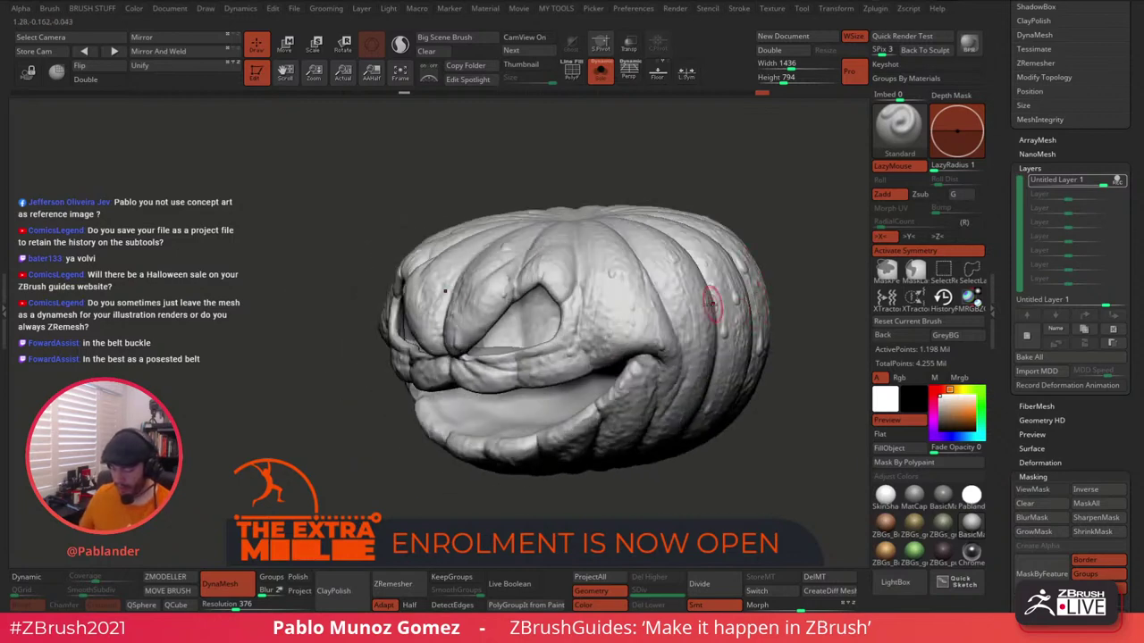
left_click_drag(697, 309, 736, 418)
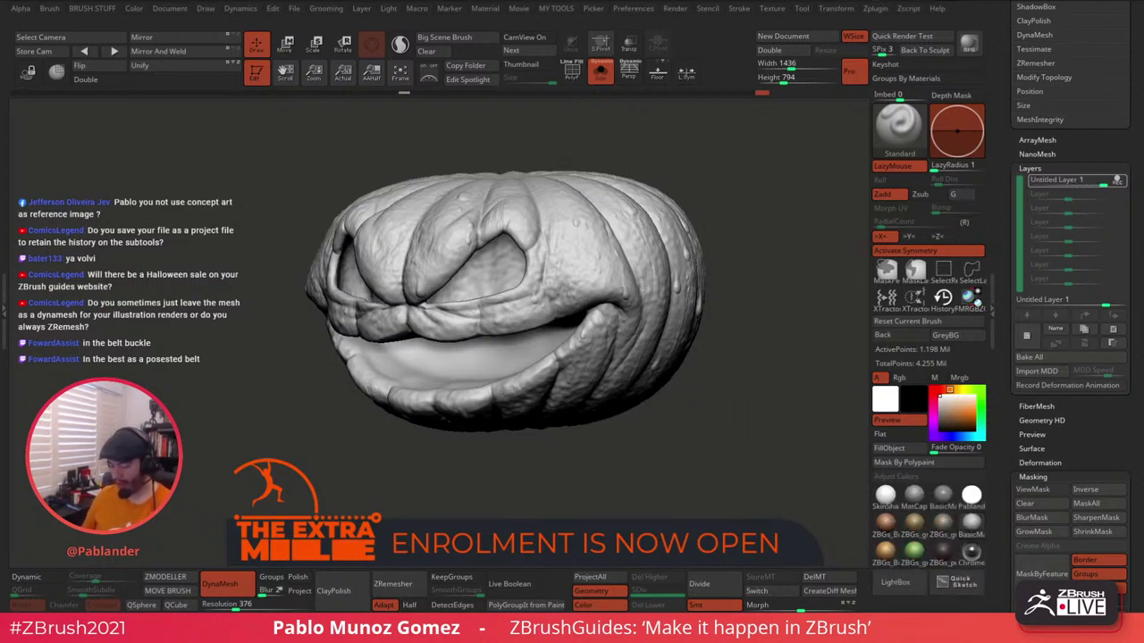
Stop recording the bump texture layer and reduce its intensity to 0.55752.
left_click_drag(763, 450, 760, 393)
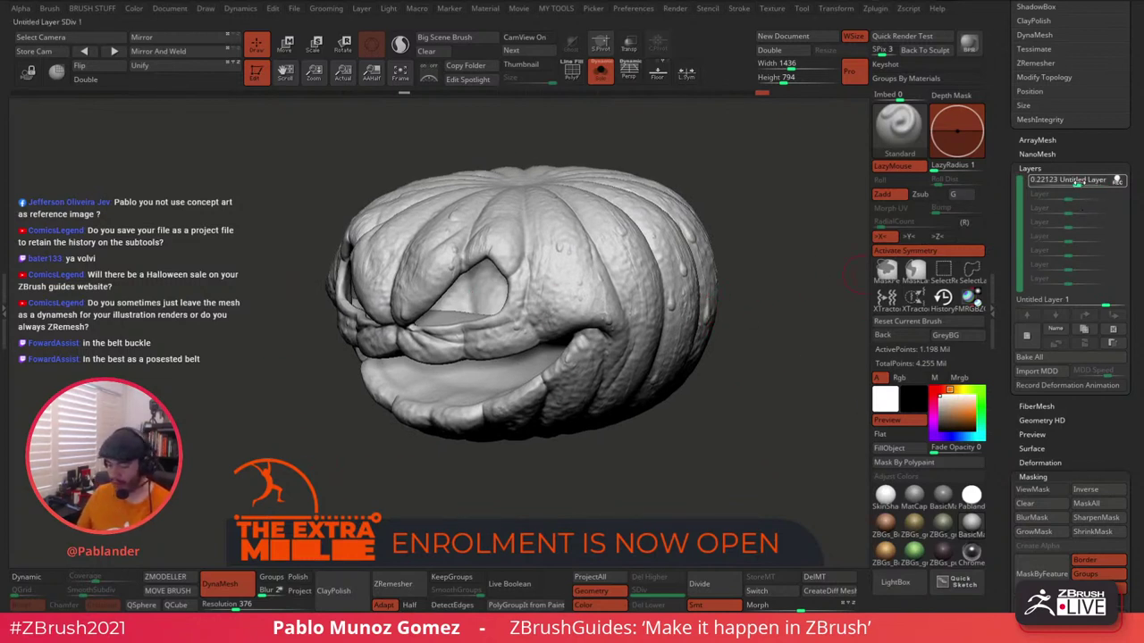
left_click(1079, 183)
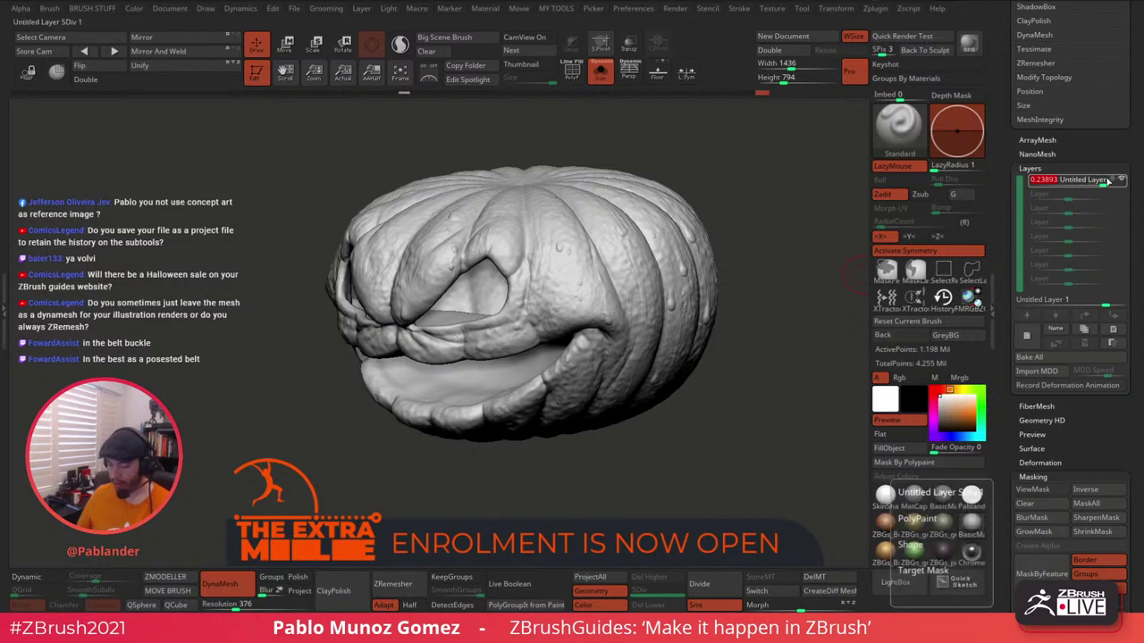
left_click_drag(1102, 183, 1086, 183)
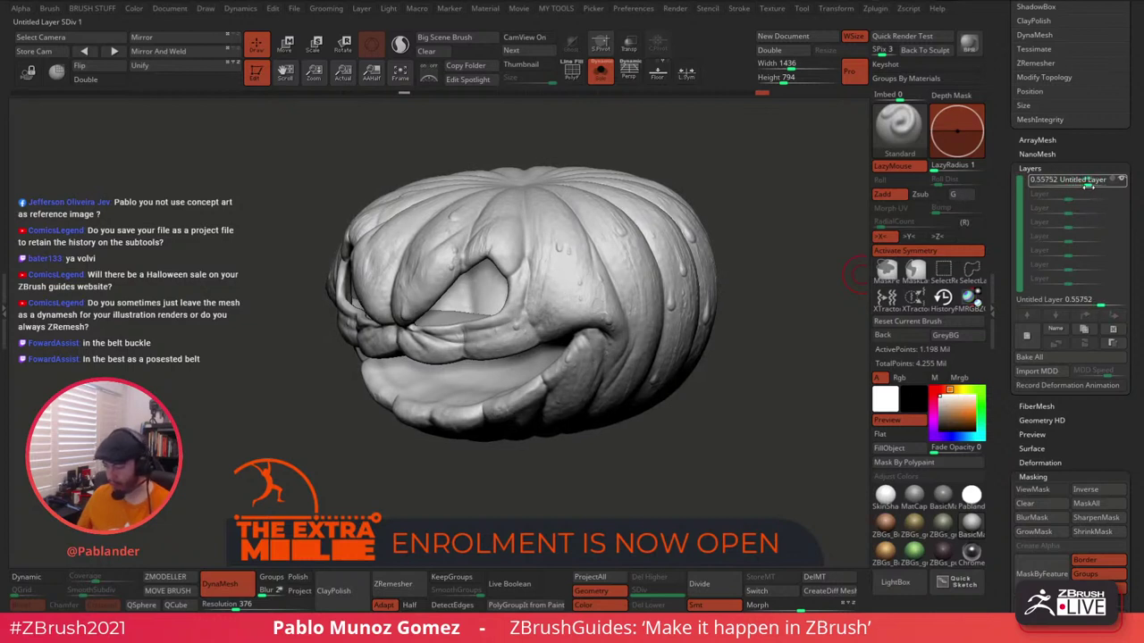
left_click_drag(1087, 184, 1089, 183)
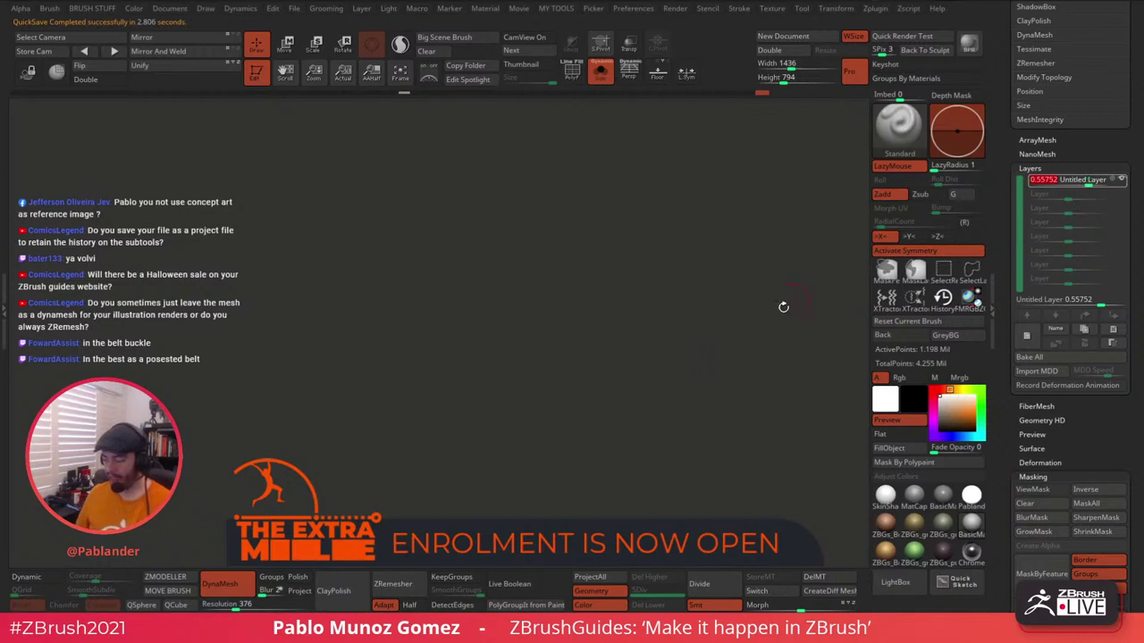
Add a second sculpting layer in record mode to the pumpkin head.
left_click_drag(726, 234, 716, 320, "shift")
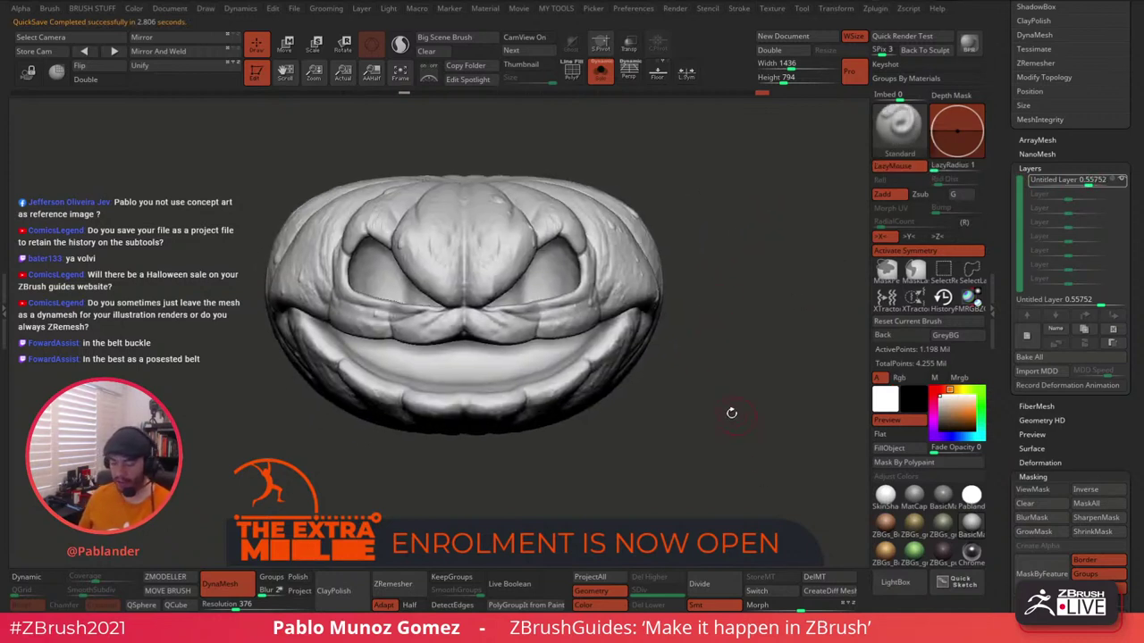
left_click_drag(730, 413, 690, 329)
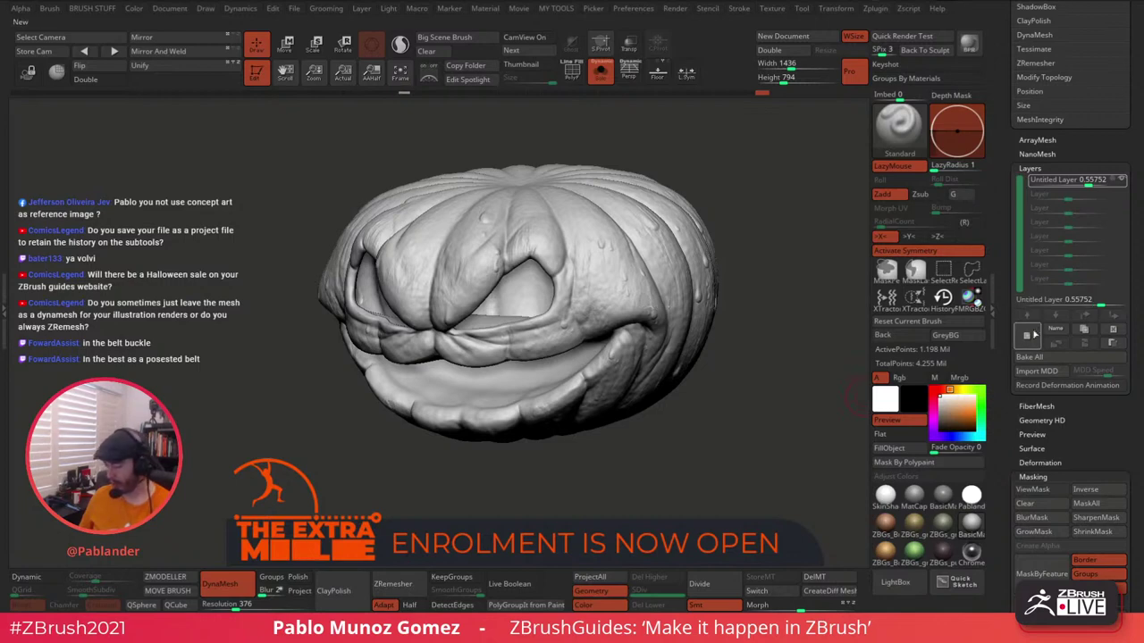
left_click(1029, 335)
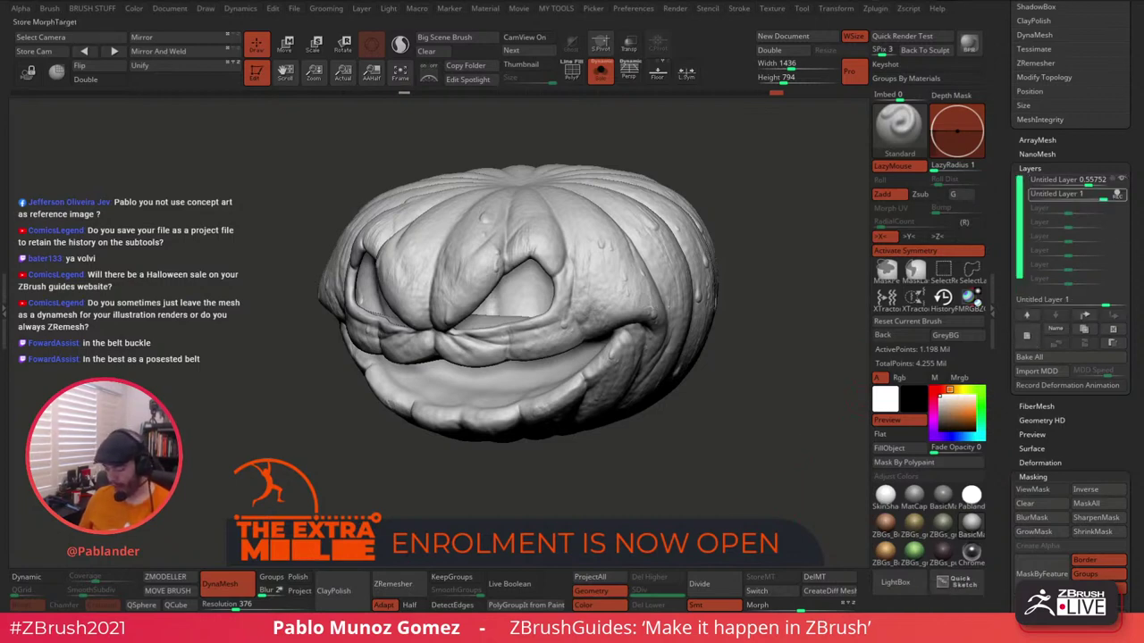
Choose the Morph brush and turn off symmetry, ready to work on the face around the eye and cheek.
left_click(903, 123)
key("Escape")
key("b")
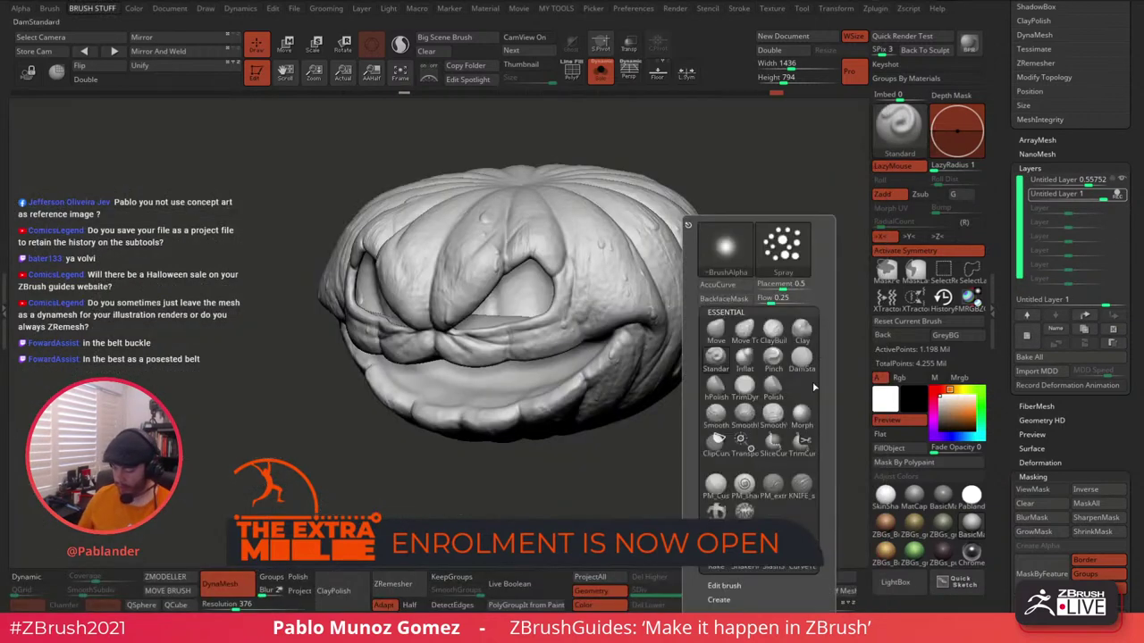
left_click(813, 388)
right_click_drag(625, 273, 702, 289)
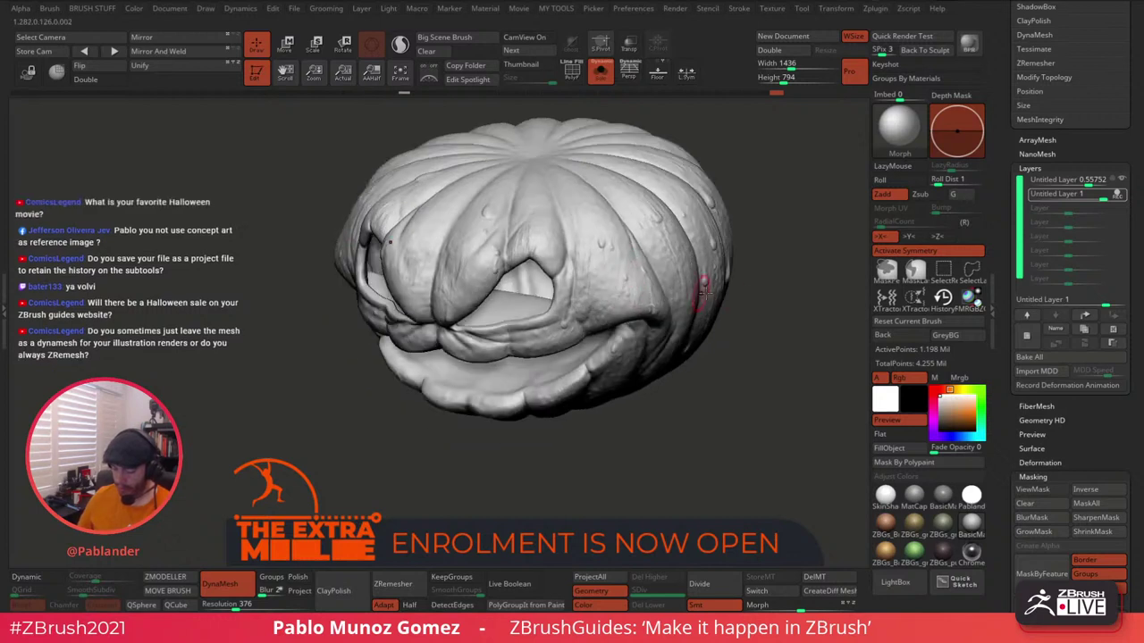
left_click(918, 251)
right_click_drag(693, 341, 695, 349, "ctrl")
right_click_drag(606, 264, 631, 327, "alt")
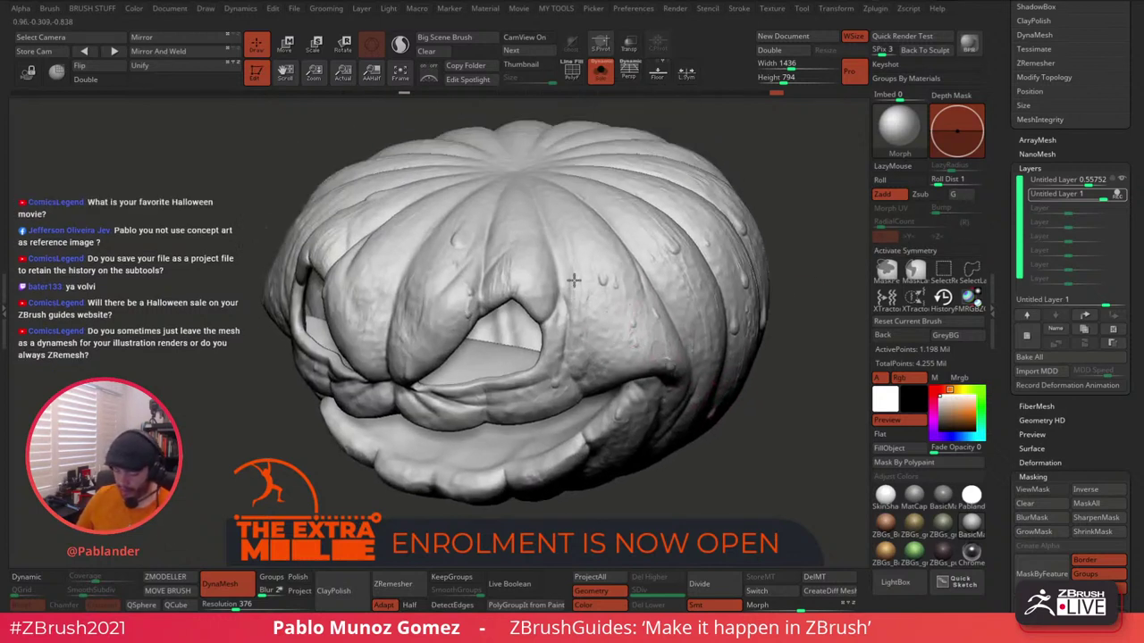
Brush away parts of the bump texture unevenly with the Morph brush across the pumpkin's face, sides, back, top and underside.
mouse_move(489, 181)
left_mouse_down()
mouse_move(512, 181)
mouse_move(497, 179)
left_mouse_up()
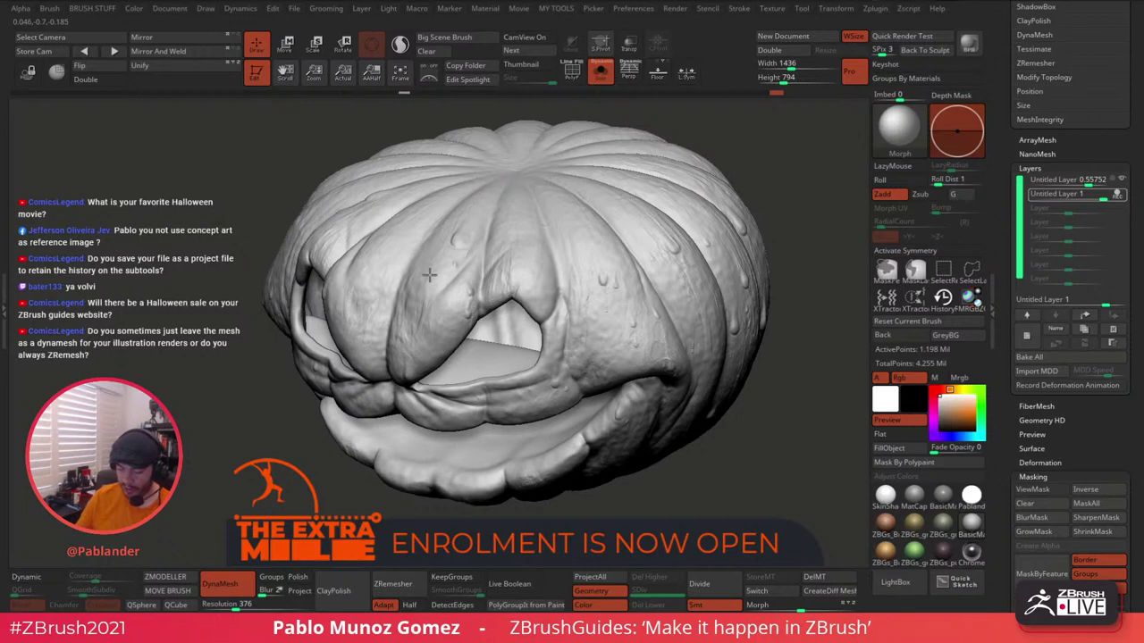
right_click_drag(400, 307, 532, 337)
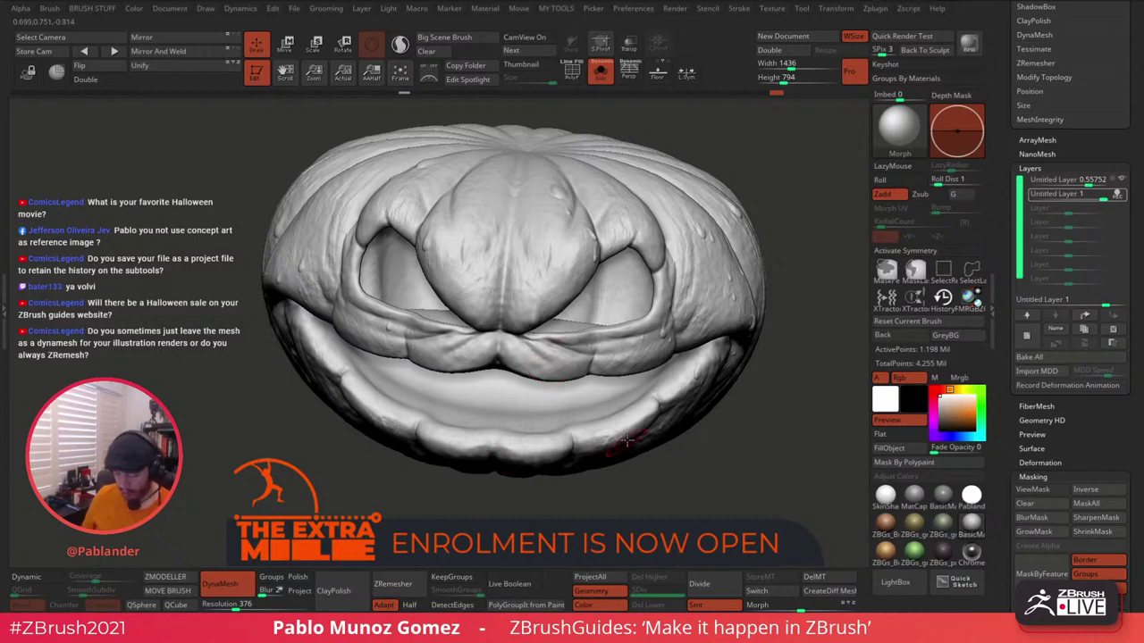
right_click_drag(628, 440, 648, 359)
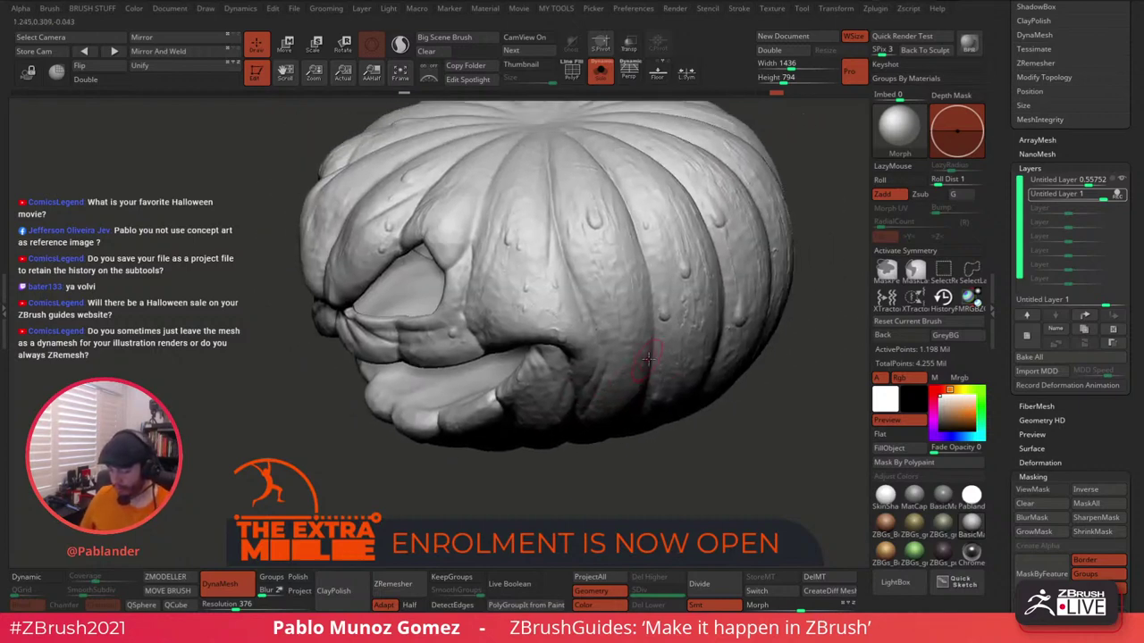
right_click_drag(646, 216, 600, 296)
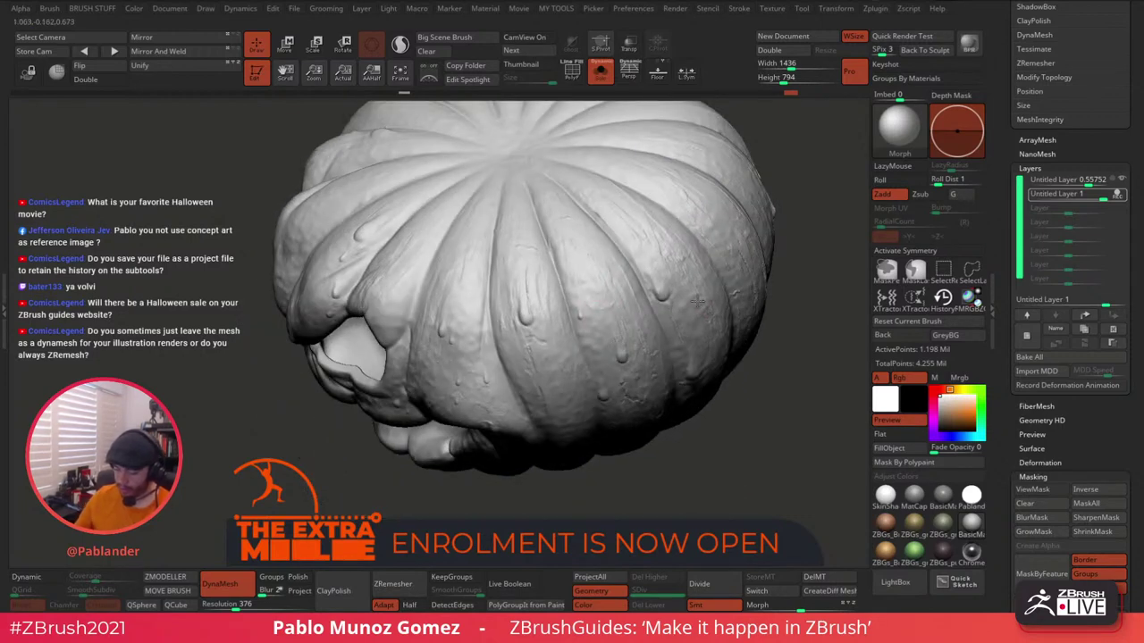
right_click_drag(698, 302, 657, 295, "ctrl")
right_click(643, 311)
right_click_drag(692, 244, 674, 277, "alt")
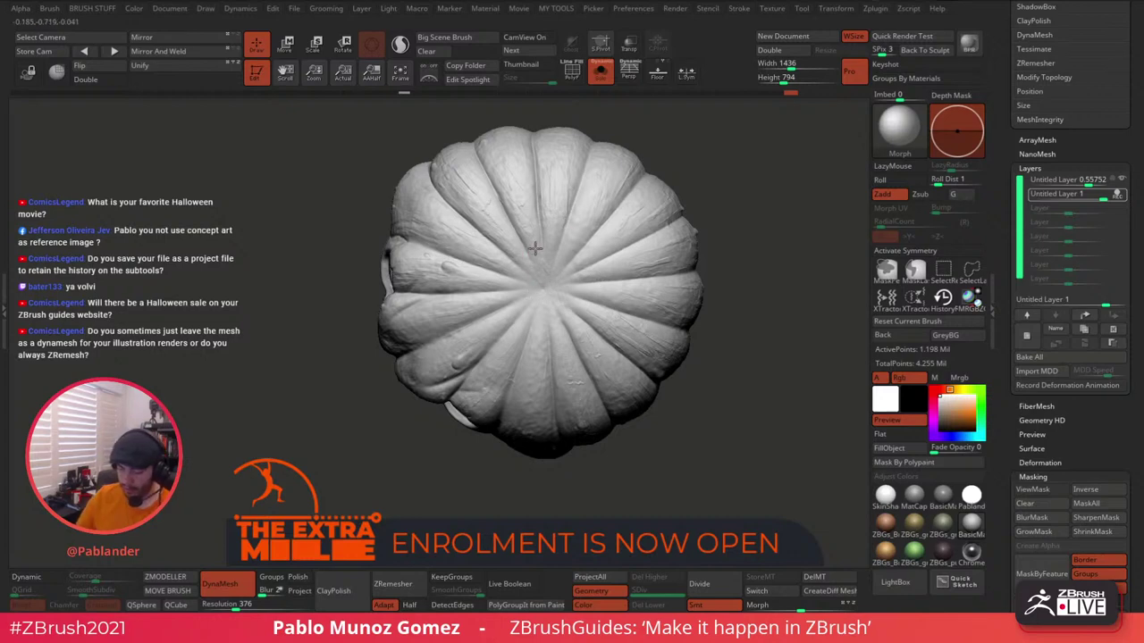
mouse_move(567, 290)
right_mouse_down()
mouse_move(603, 271)
mouse_move(570, 288)
right_mouse_up()
right_click_drag(470, 328, 557, 238)
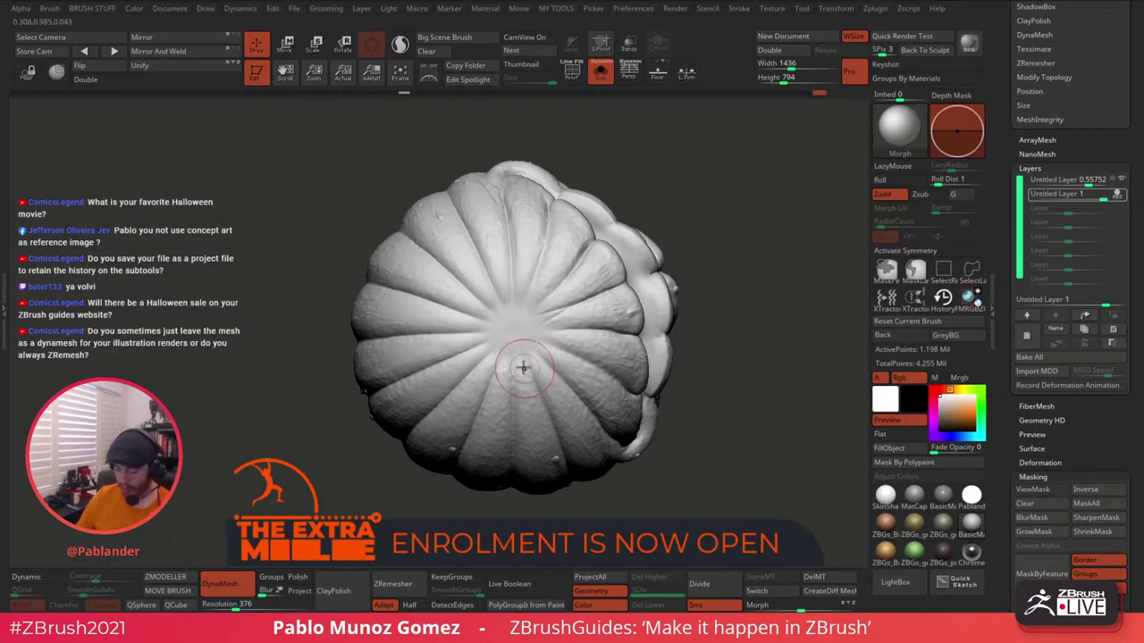
right_click_drag(574, 291, 581, 274)
right_click_drag(536, 315, 529, 268)
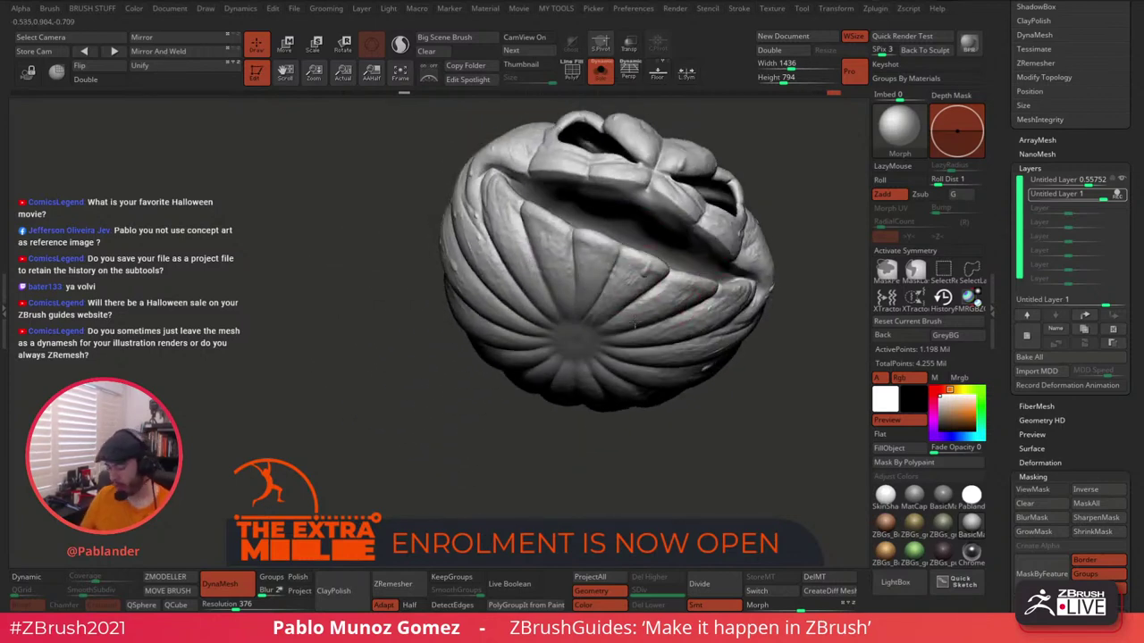
mouse_move(740, 283)
right_mouse_down()
mouse_move(738, 319)
mouse_move(774, 301)
mouse_move(784, 322)
mouse_move(712, 378)
mouse_move(700, 301)
mouse_move(714, 268)
mouse_move(741, 295)
right_mouse_up()
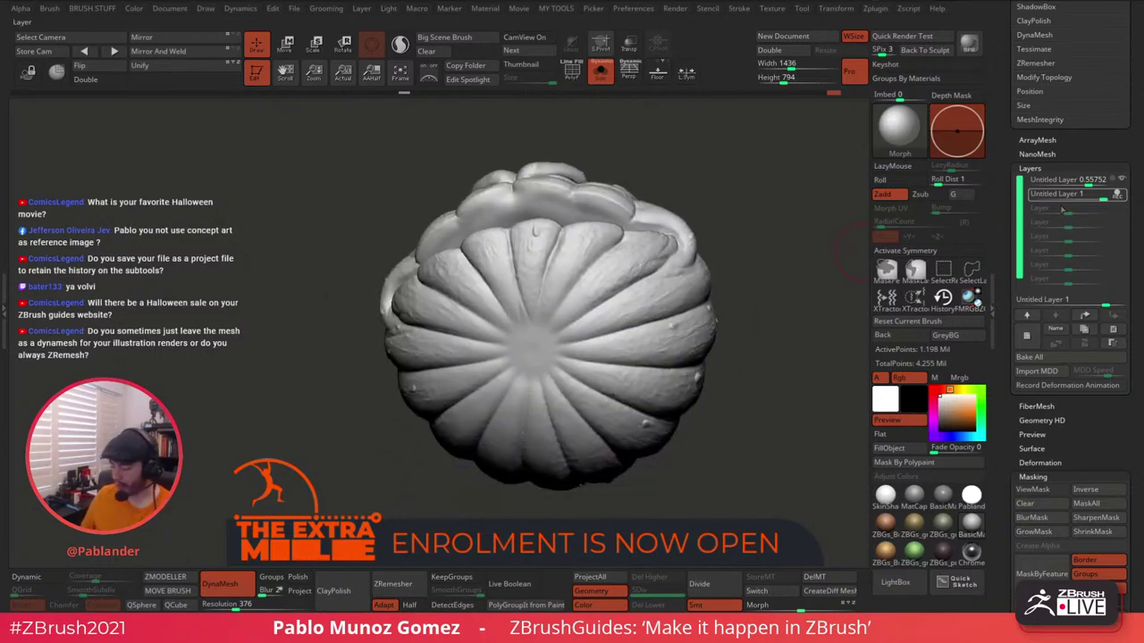
Stop recording on the second layer and bake both sculpting layers into the pumpkin head.
left_click(1124, 181)
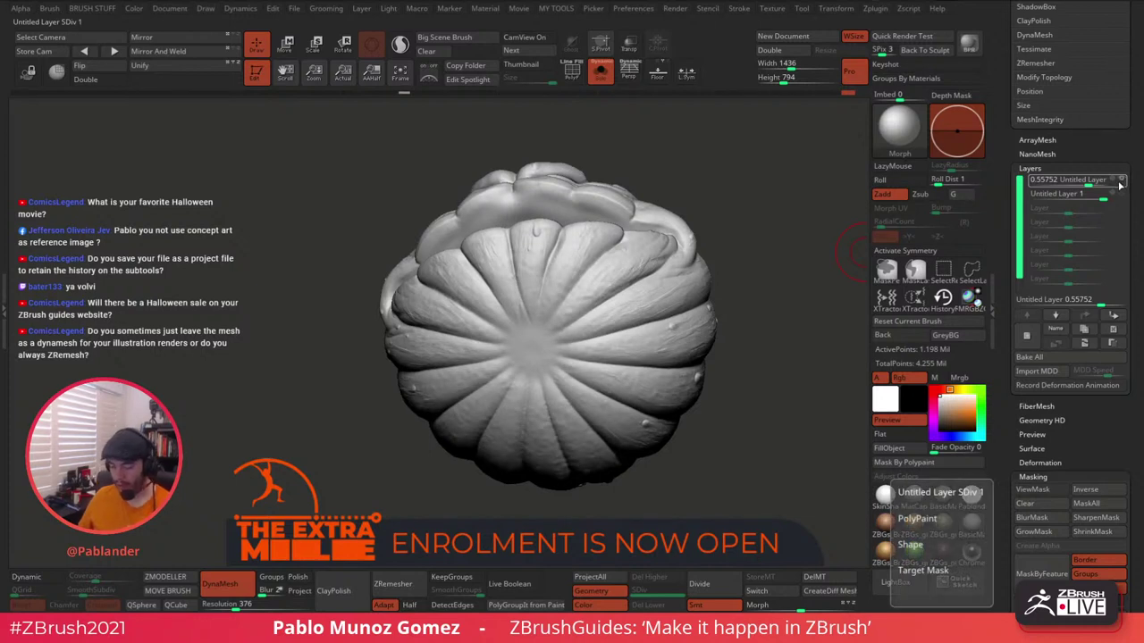
left_click(1121, 195)
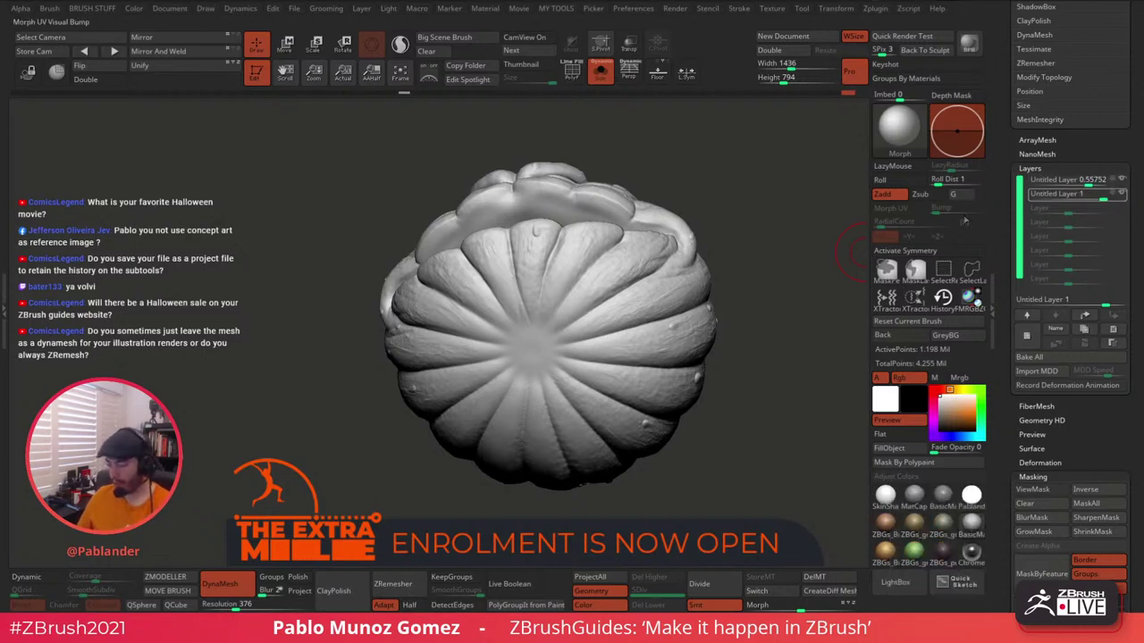
left_click_drag(804, 252, 765, 351)
left_click(1053, 357)
left_click_drag(720, 402, 738, 380)
scroll(1028, 229, "up", 10)
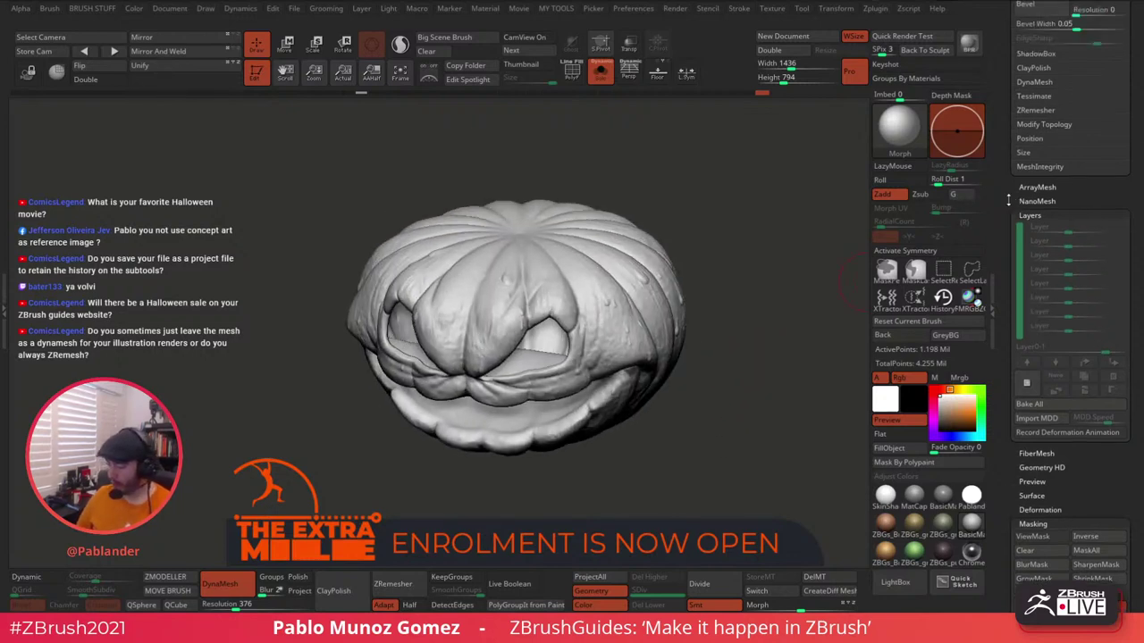
Choose the KNIFE_sharp brush and reduce its draw size for cutting fine marks into the back of the pumpkin.
left_click_drag(1032, 217, 1026, 294)
key("2")
key("1")
left_click(726, 358)
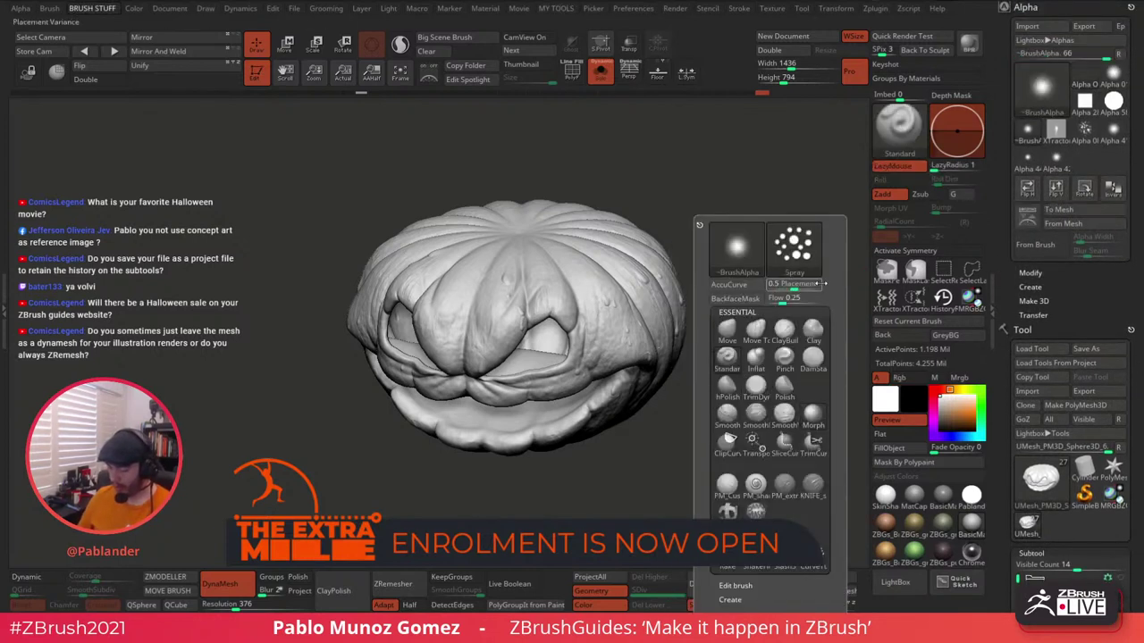
key("b")
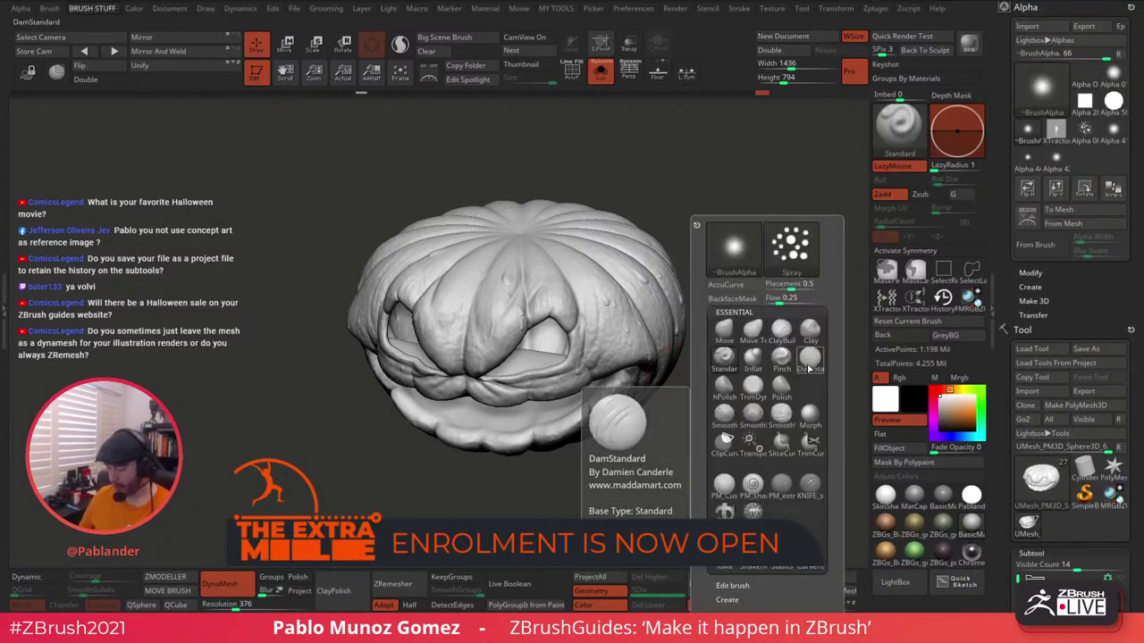
left_click(807, 358)
key("b")
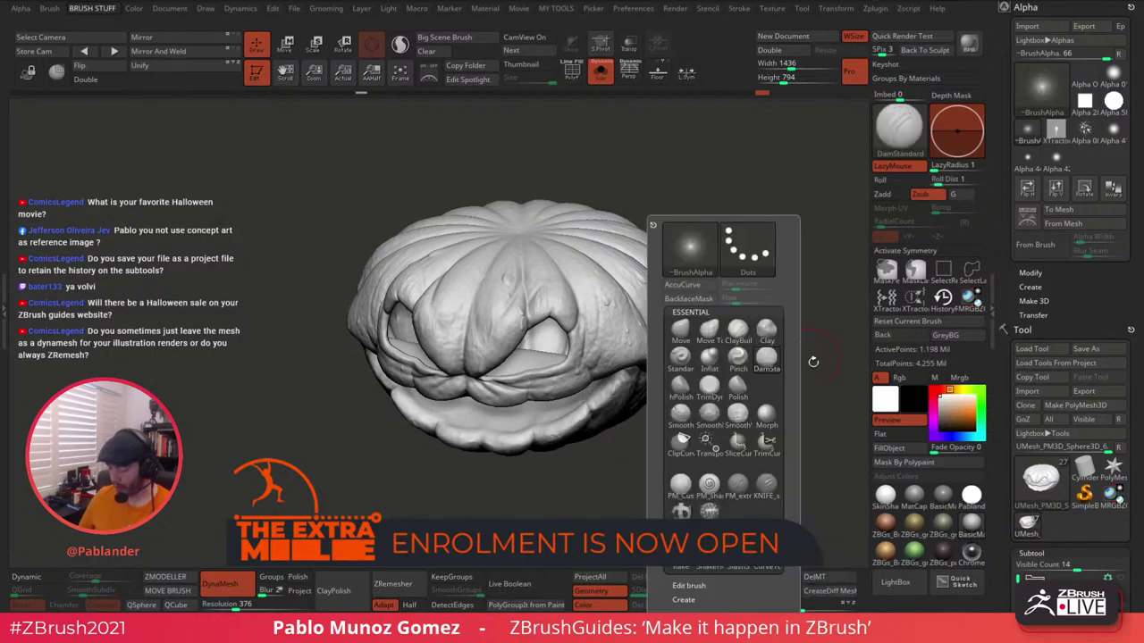
key("Escape")
key("b")
left_click(829, 487)
mouse_move(796, 420)
left_mouse_down()
mouse_move(689, 296)
mouse_move(632, 334)
left_mouse_up()
mouse_move(633, 333)
right_mouse_down()
mouse_move(657, 300)
mouse_move(655, 271)
right_mouse_up()
key("space")
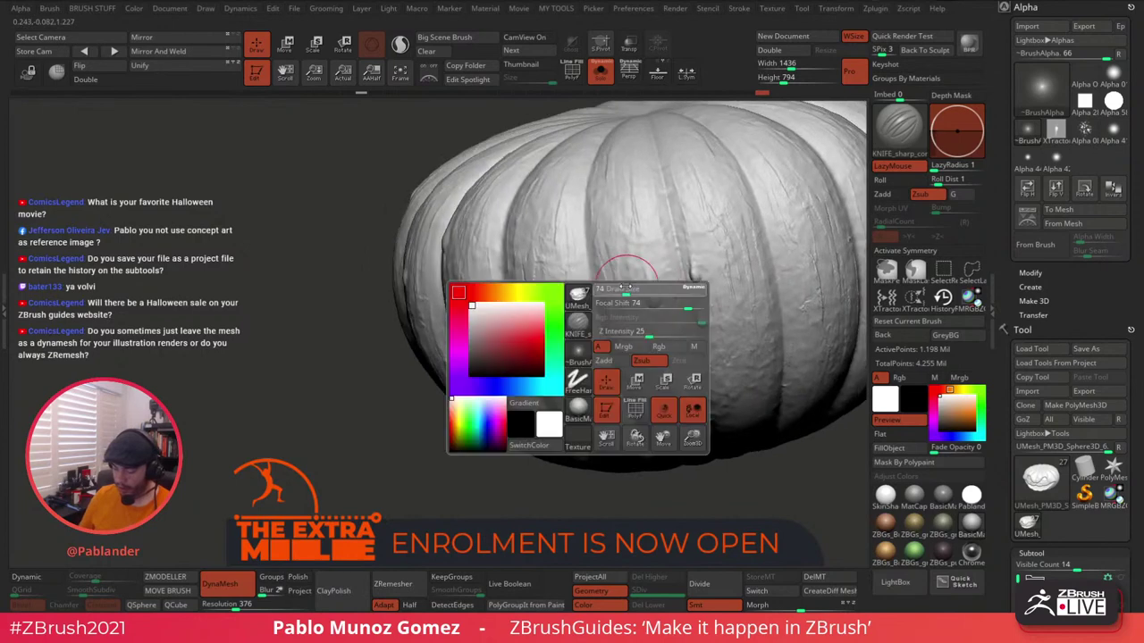
left_click_drag(633, 286, 625, 286)
mouse_move(699, 231)
right_mouse_down()
mouse_move(631, 343)
mouse_move(579, 306)
mouse_move(631, 342)
right_mouse_up()
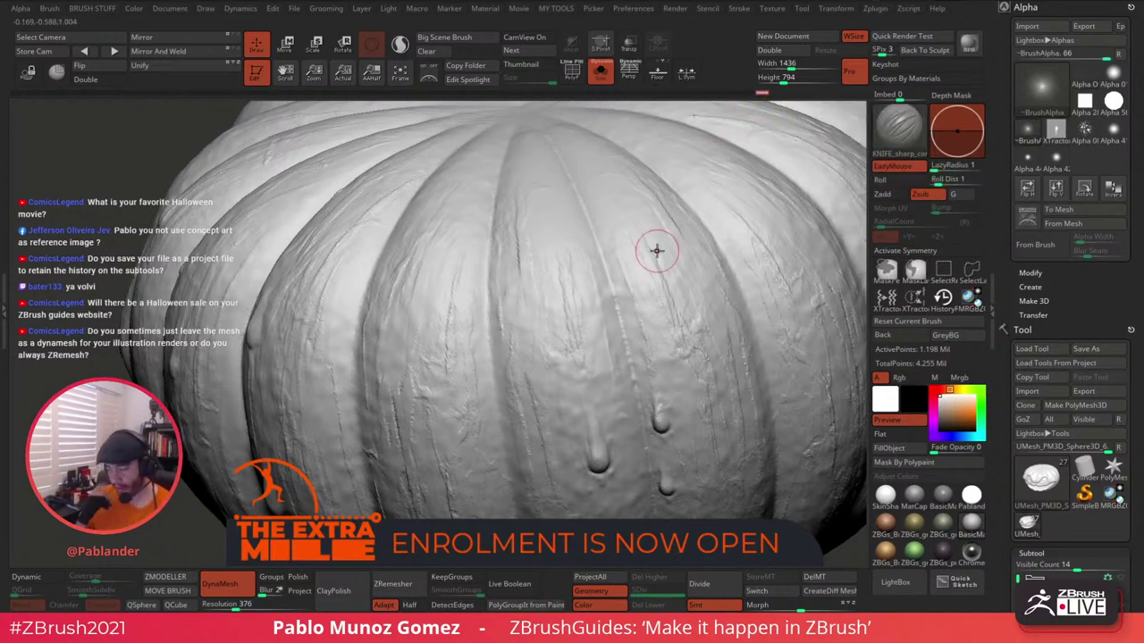
right_click(591, 325)
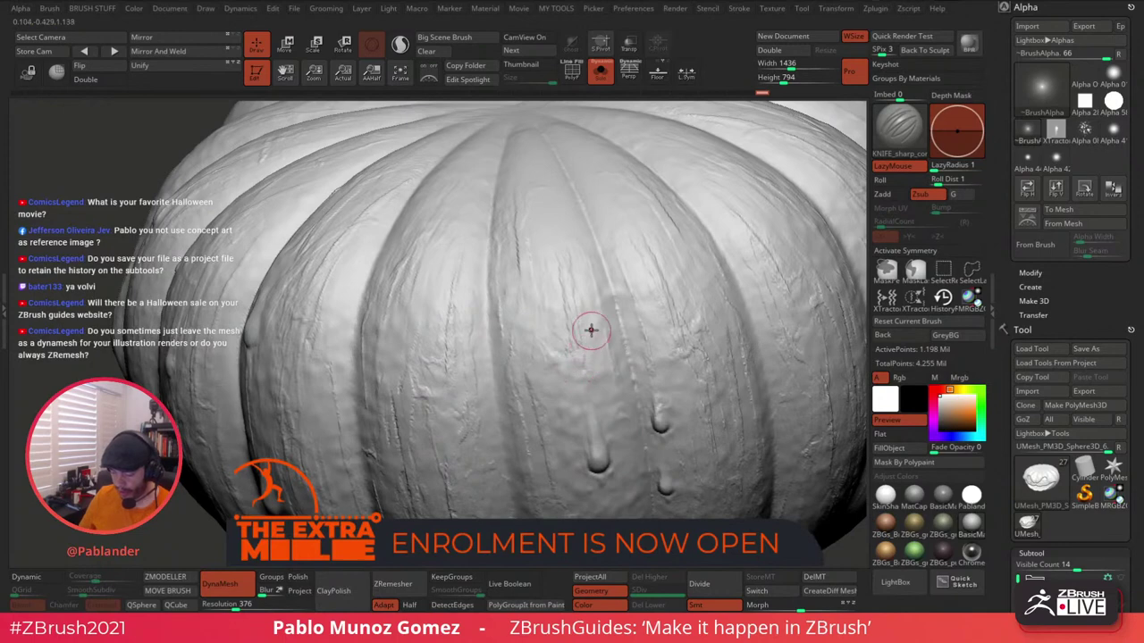
left_click_drag(562, 368, 544, 391)
mouse_move(578, 374)
right_mouse_down()
mouse_move(595, 327)
mouse_move(593, 341)
right_mouse_up()
key("ctrl+z")
left_click_drag(577, 352, 535, 411)
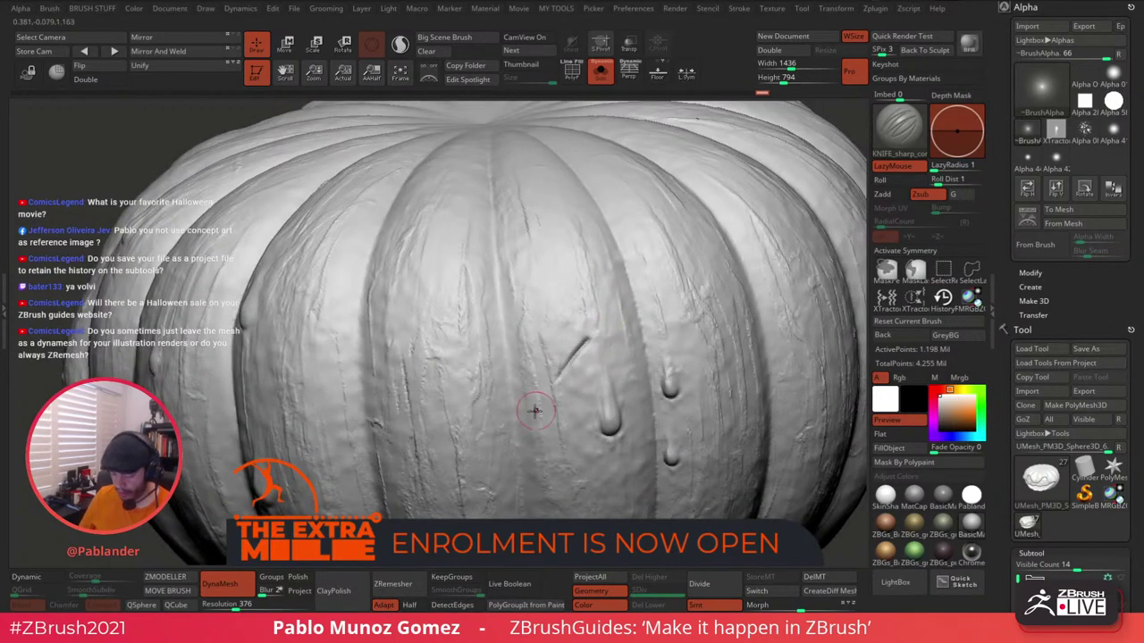
key("ctrl+z")
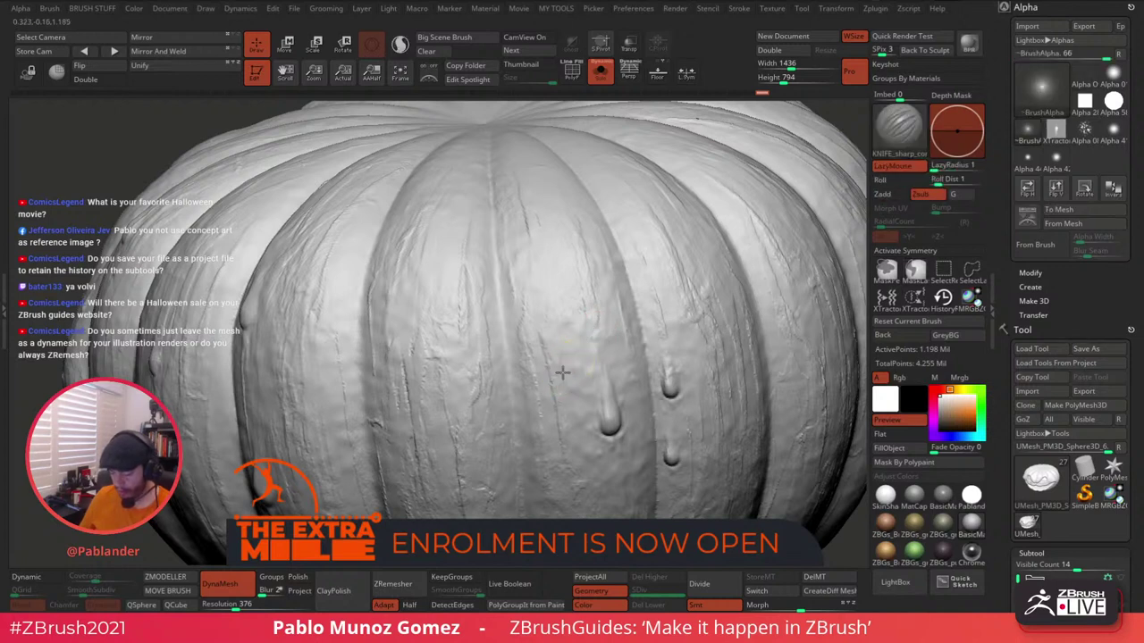
Carve a short diagonal slit into the back rib beside the long drip and tighten it with the Pinch brush.
left_click_drag(569, 363, 555, 382)
mouse_move(587, 335)
left_mouse_down()
mouse_move(552, 386)
mouse_move(561, 375)
left_mouse_up()
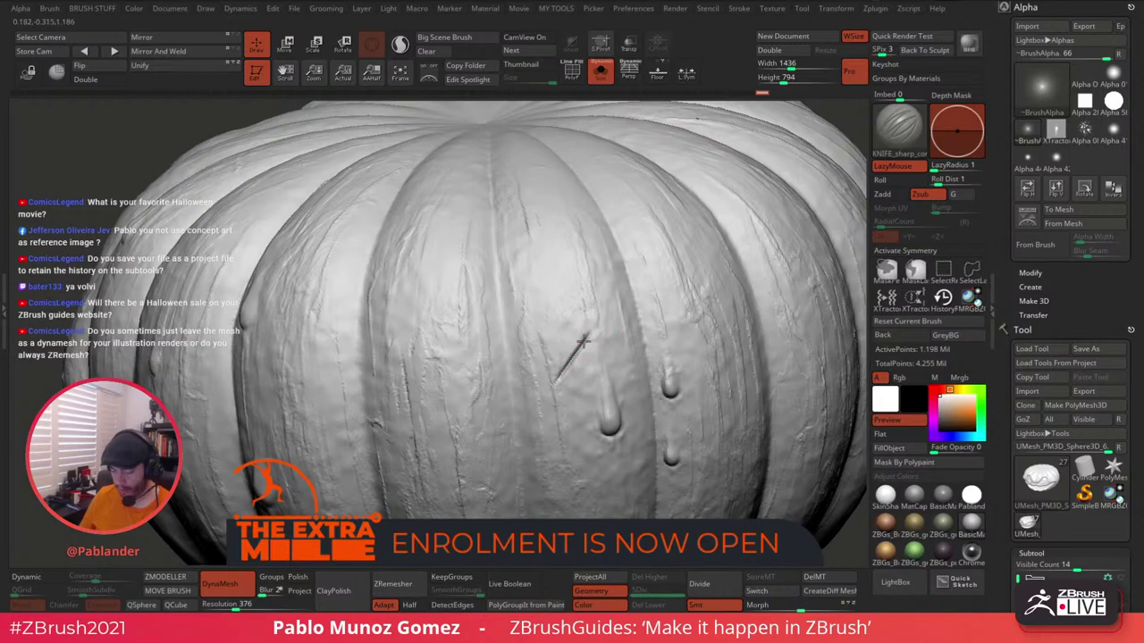
left_click_drag(577, 349, 549, 400)
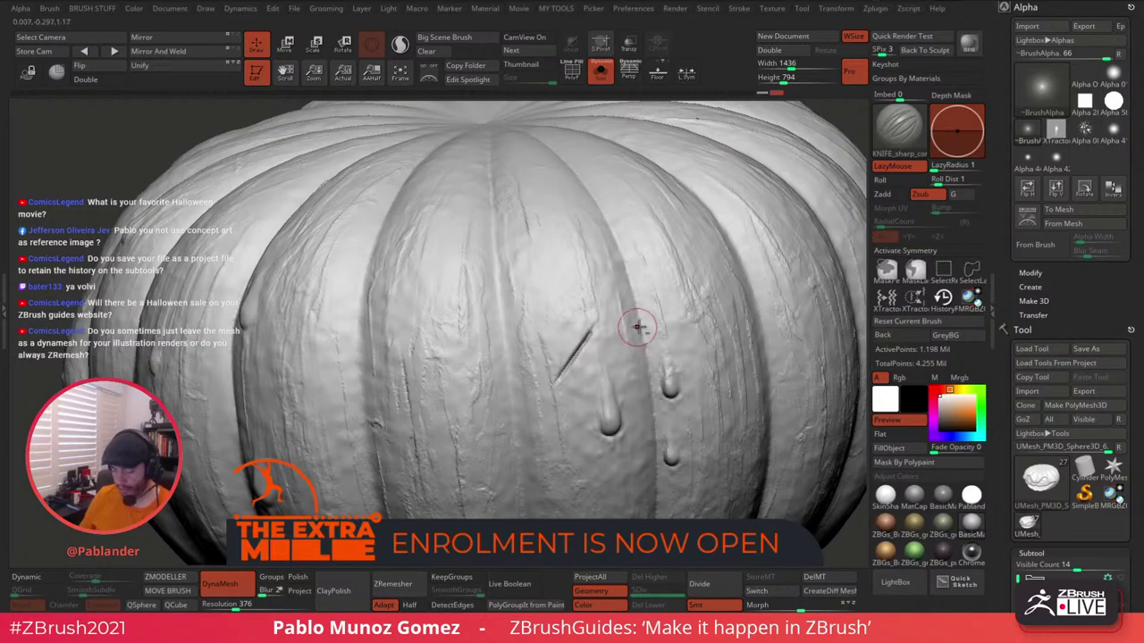
key("space")
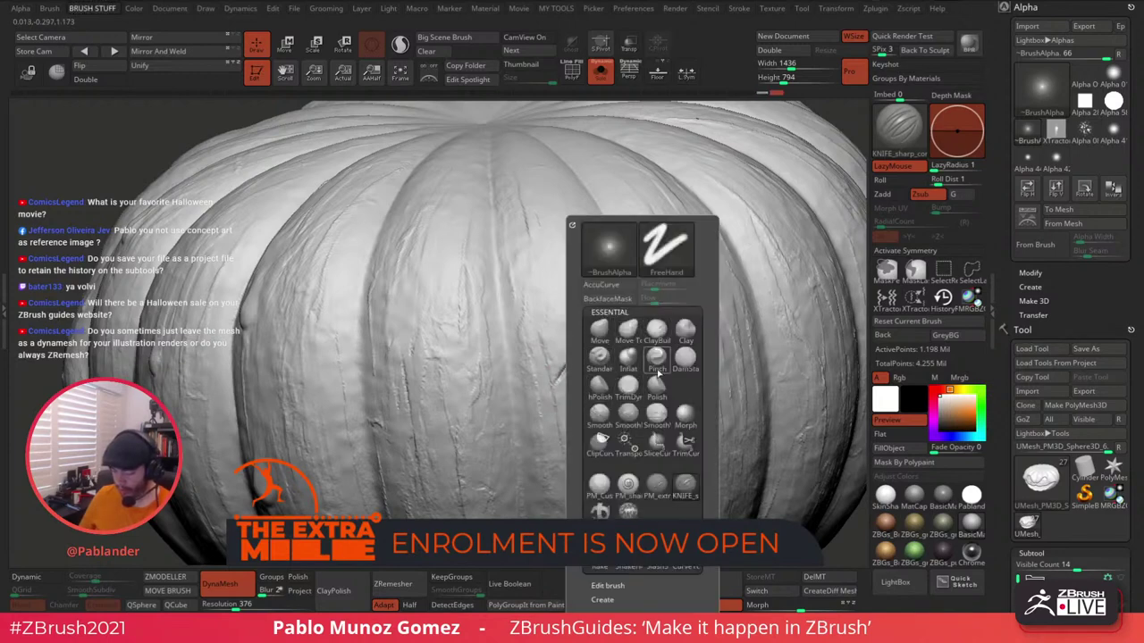
left_click(656, 359)
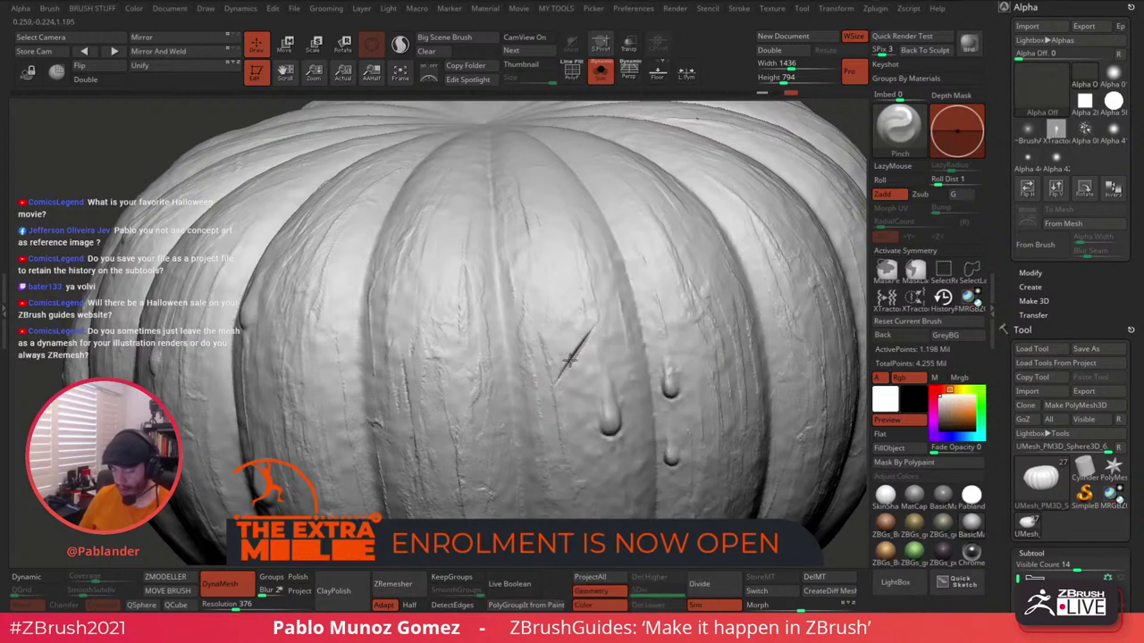
mouse_move(597, 336)
right_mouse_down()
mouse_move(587, 312)
mouse_move(585, 396)
mouse_move(580, 365)
mouse_move(597, 353)
right_mouse_up()
Flatten the edges of the diagonal slit with the TrimDynamic brush.
key("b")
key("t")
key("d")
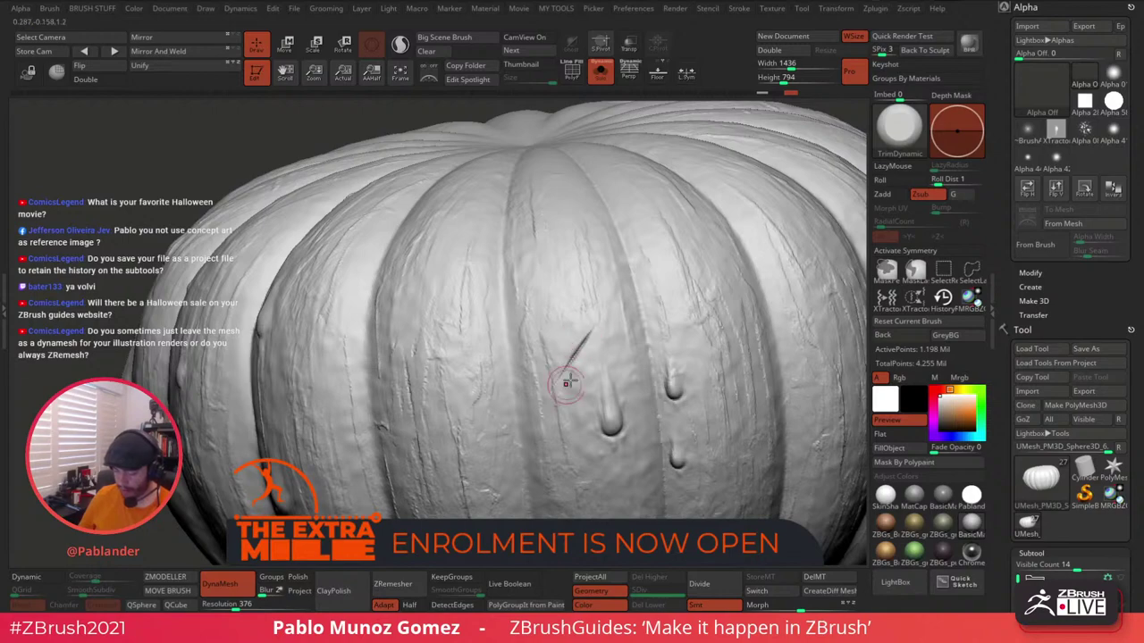
right_click_drag(566, 385, 593, 332)
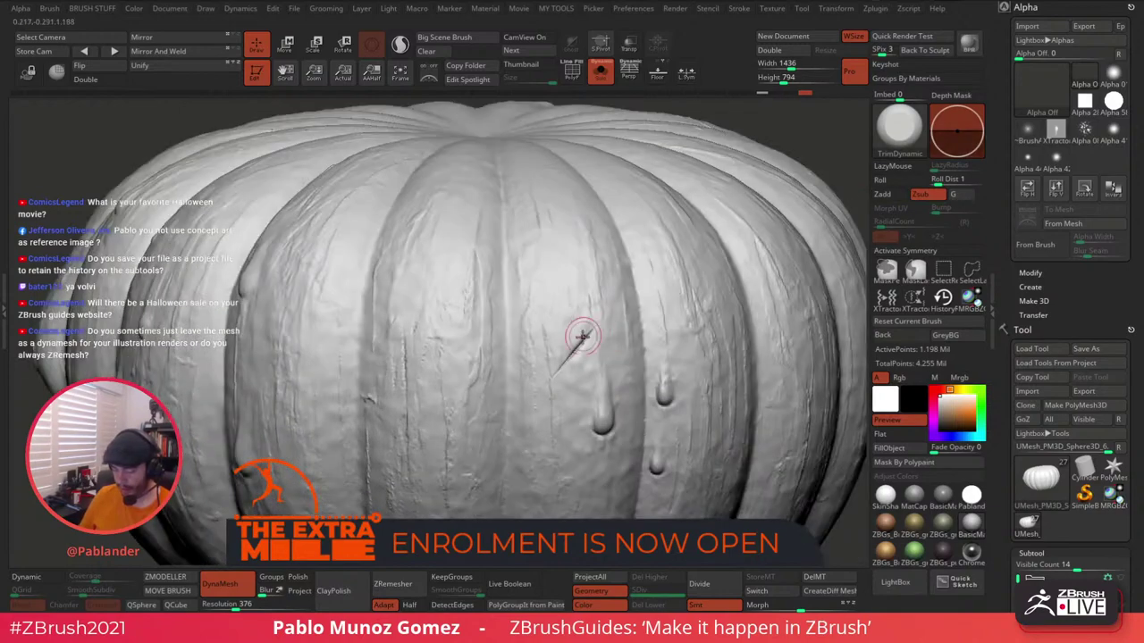
right_click_drag(620, 370, 582, 358)
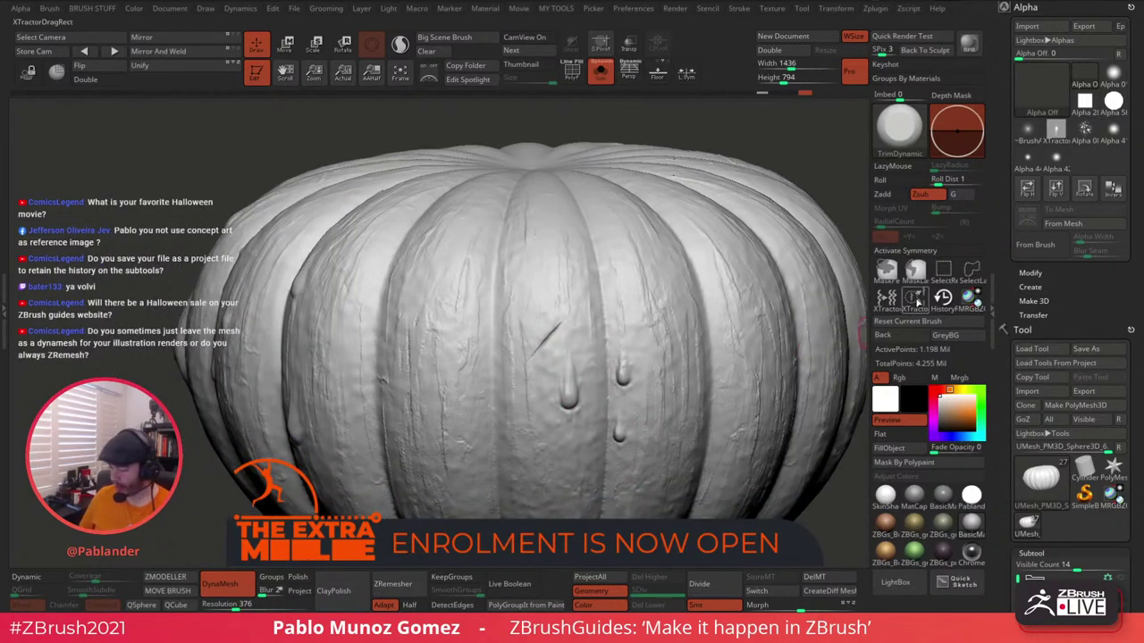
Capture the carved slit as an alpha with the XTractorDragRect brush, and undo the test stamps around it.
left_click(918, 304)
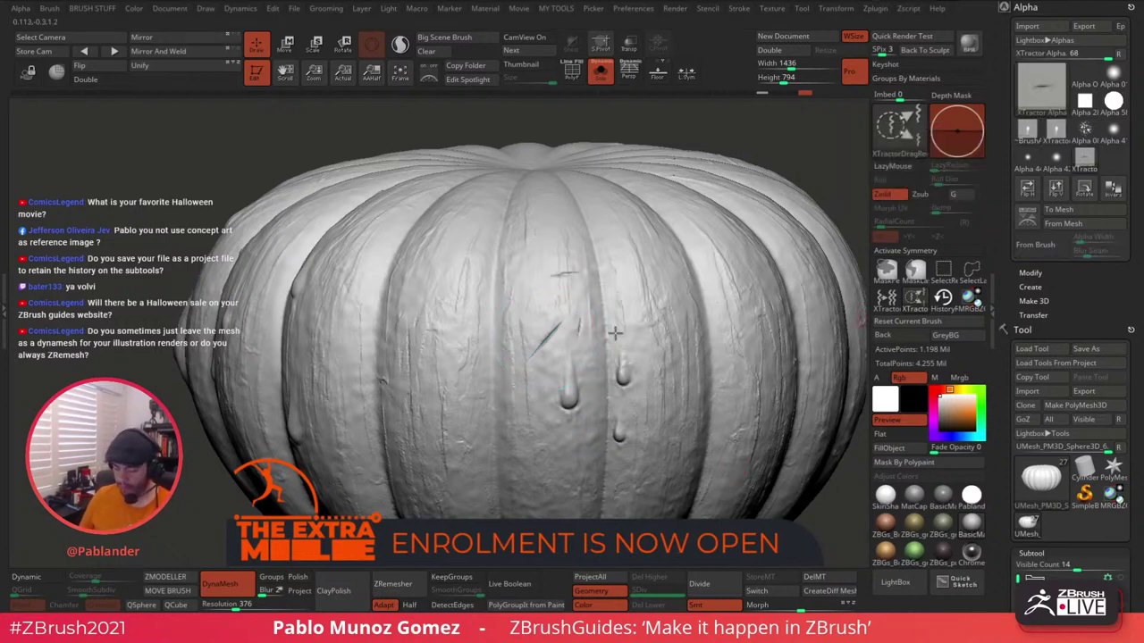
key("ctrl+z")
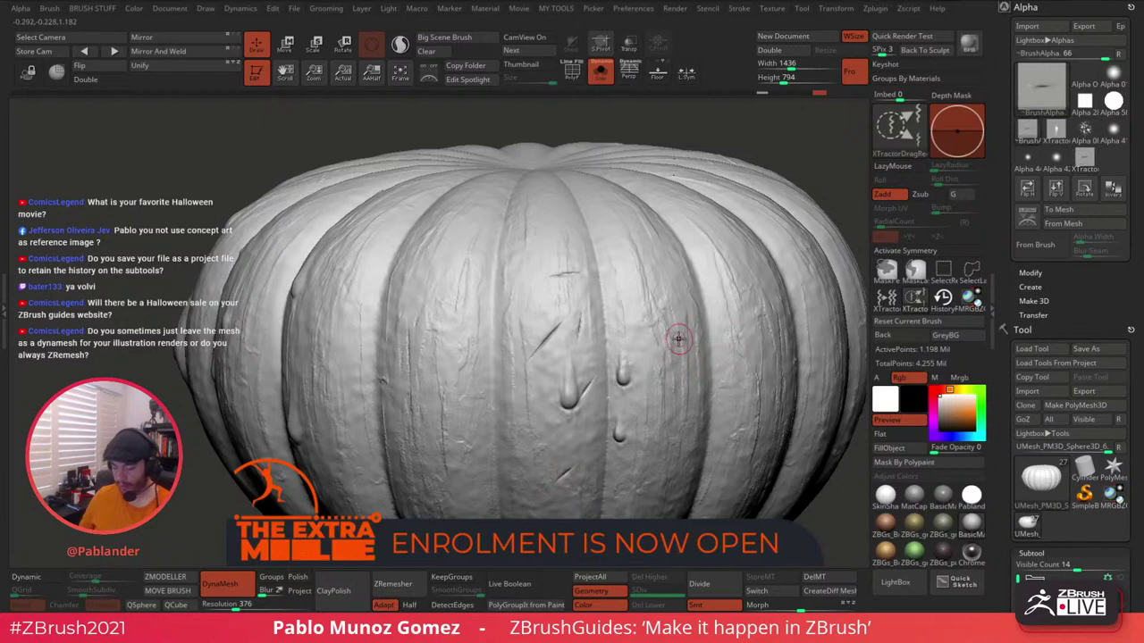
key("ctrl+z")
key("ctrl+z")
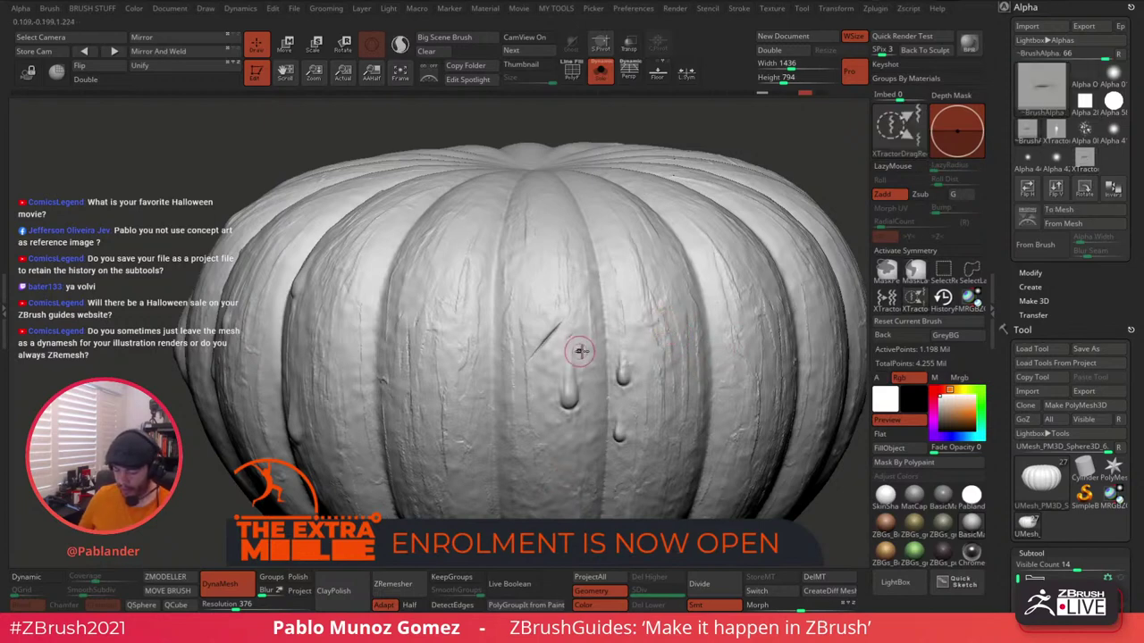
Stamp the captured slit at varied sizes and angles on the ribs along the back and side of the pumpkin.
right_click_drag(580, 353, 639, 355)
left_click_drag(515, 397, 517, 396)
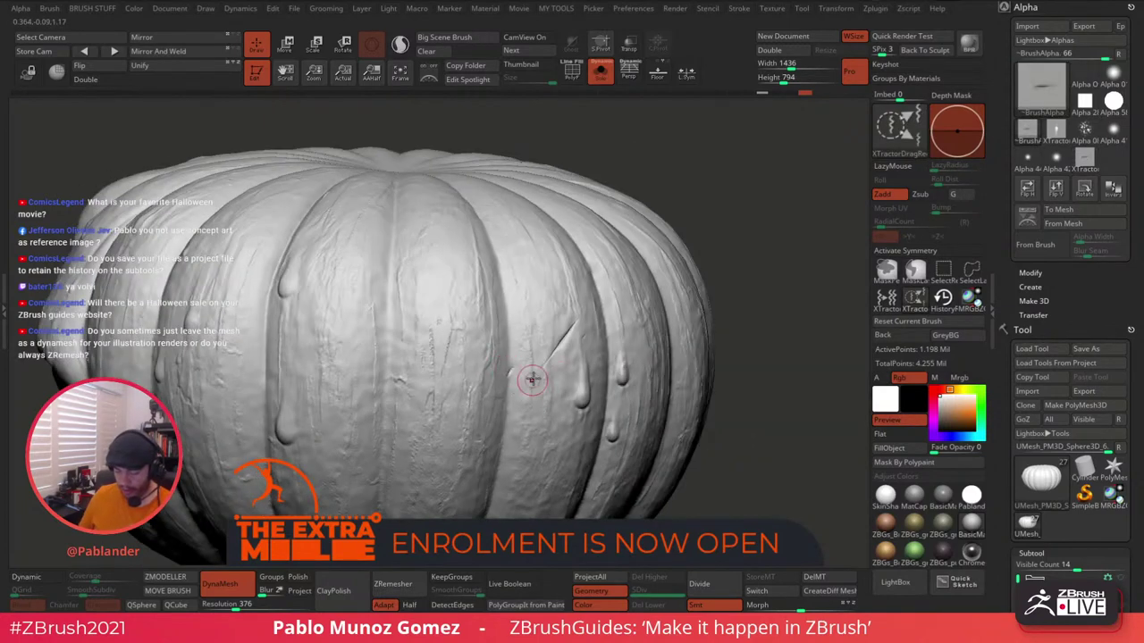
mouse_move(533, 380)
right_mouse_down("ctrl")
mouse_move(540, 354)
mouse_move(608, 340)
right_mouse_up("ctrl")
left_click_drag(505, 333, 525, 323)
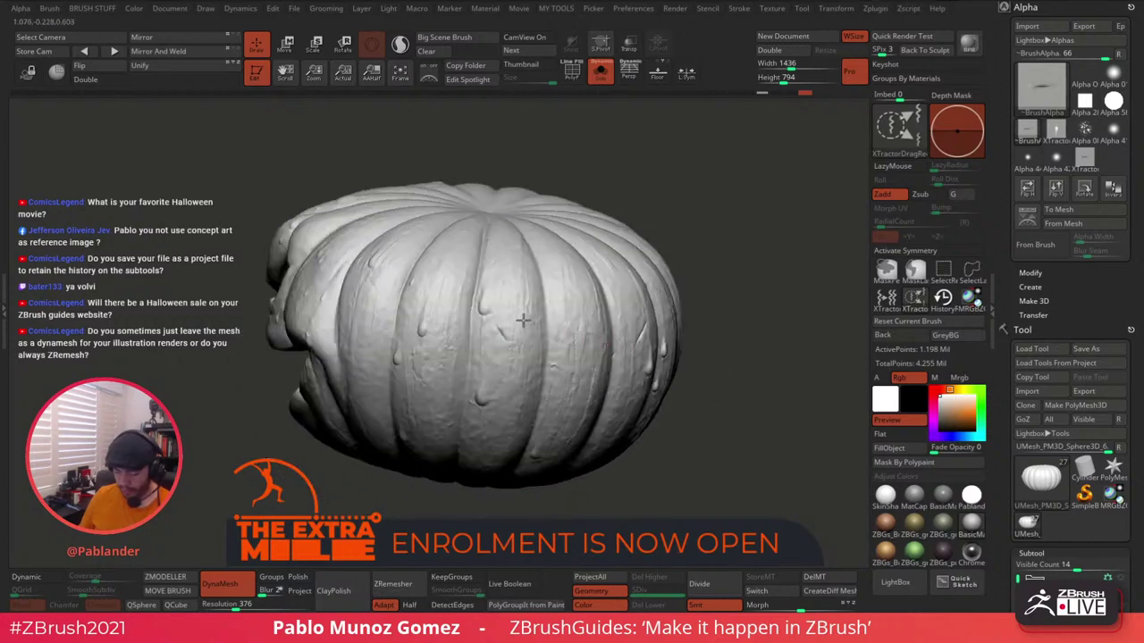
Stamp the captured slit on the side ribs, around the mouth corner and on the cheek beside the eye.
mouse_move(516, 369)
right_mouse_down()
mouse_move(461, 393)
mouse_move(524, 358)
right_mouse_up()
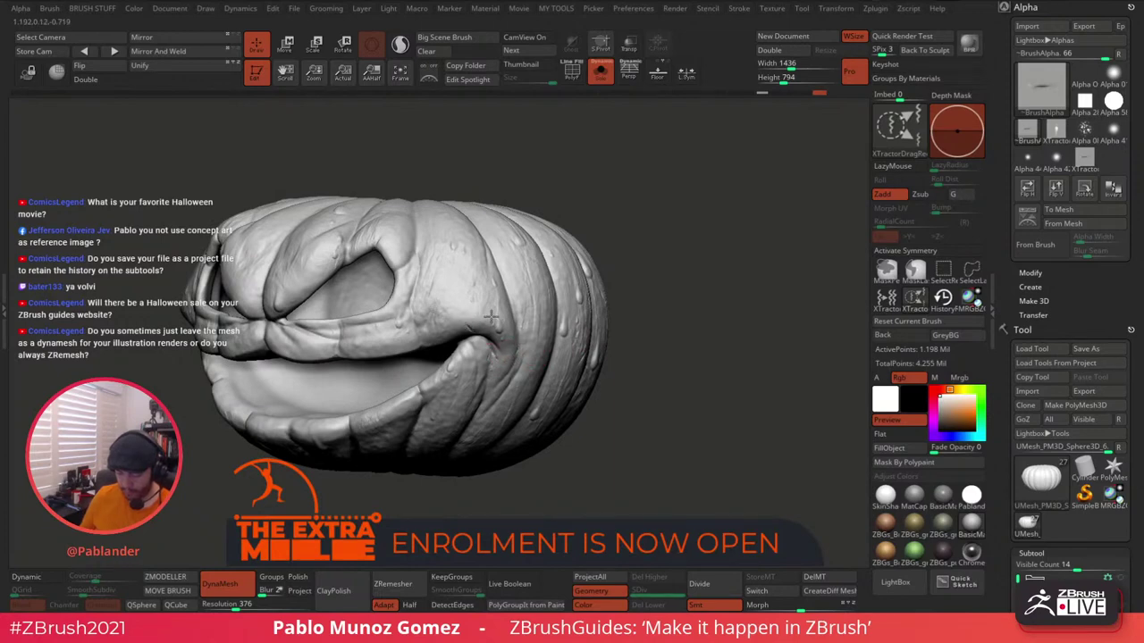
right_click_drag(501, 327, 590, 342)
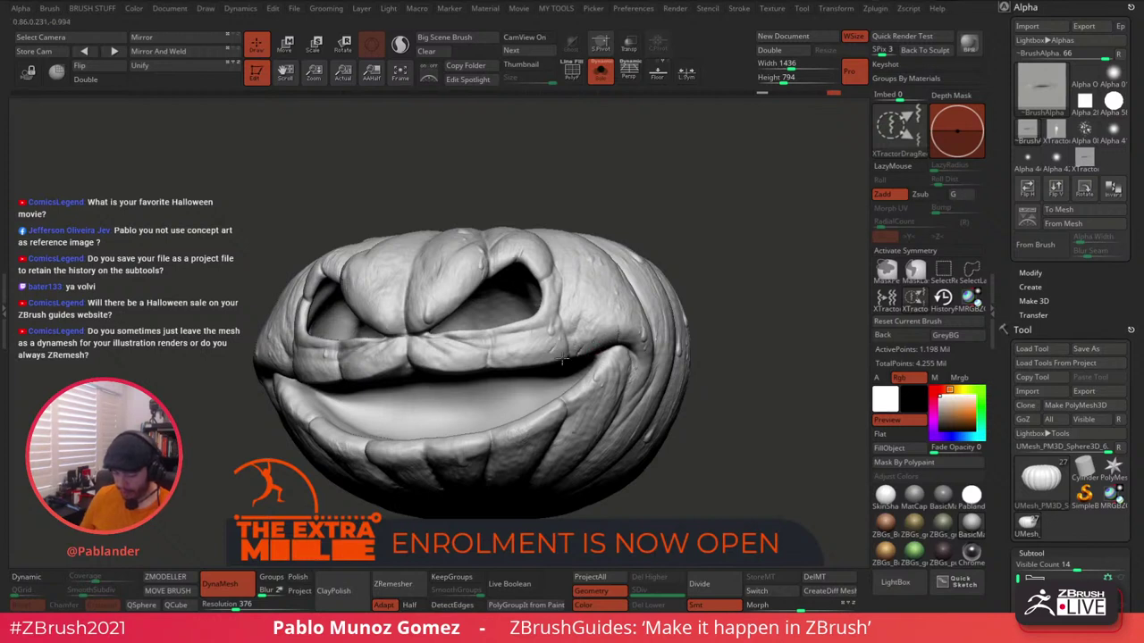
right_click_drag(578, 345, 620, 310)
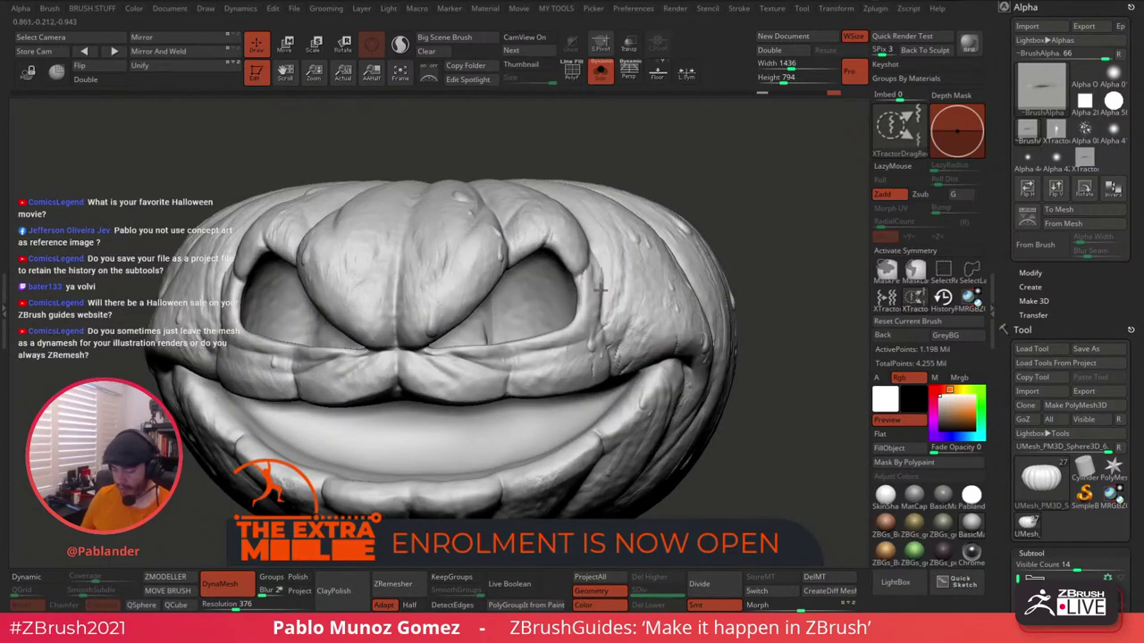
right_click_drag(620, 255, 657, 296)
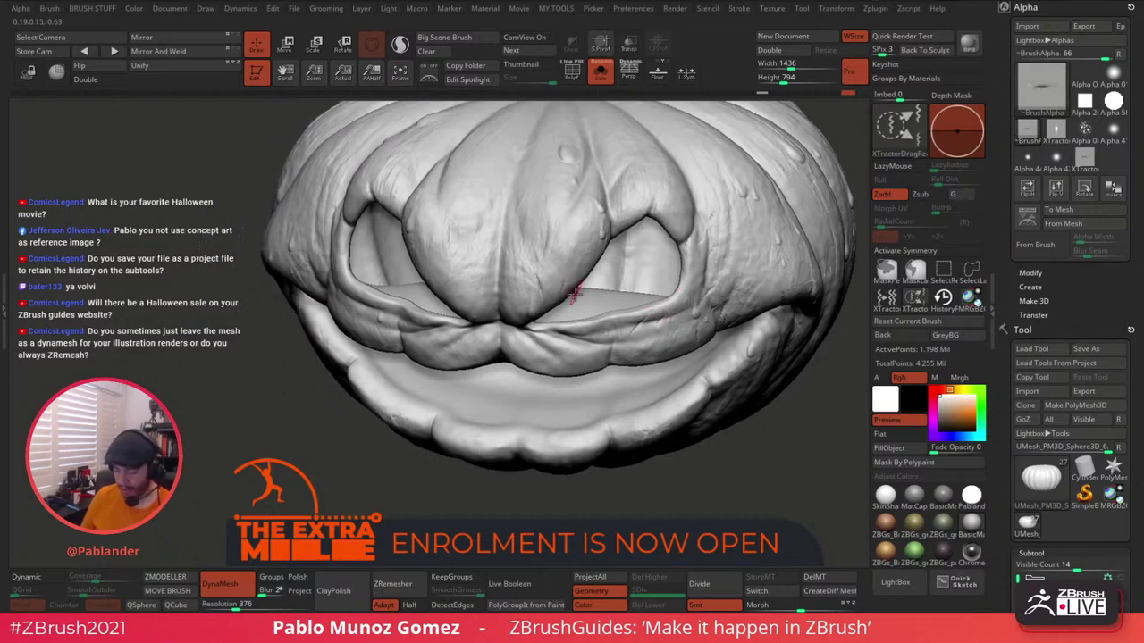
Stamp small slits at varied angles on the lower nose bulge and along the lower lip.
right_click_drag(577, 295, 542, 305)
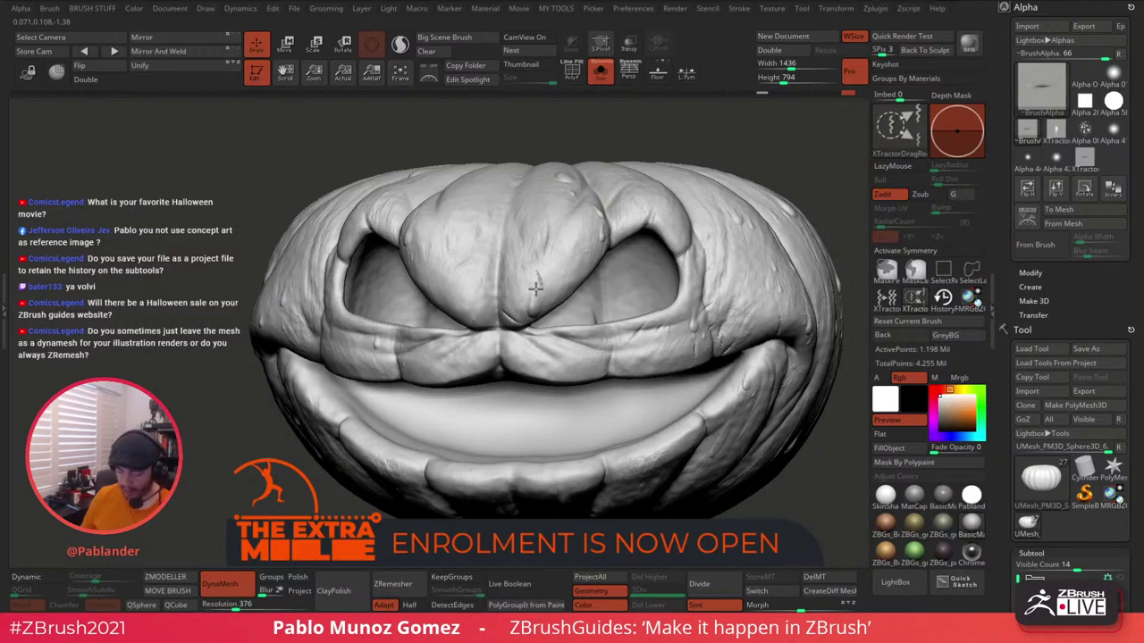
right_click_drag(577, 327, 511, 306)
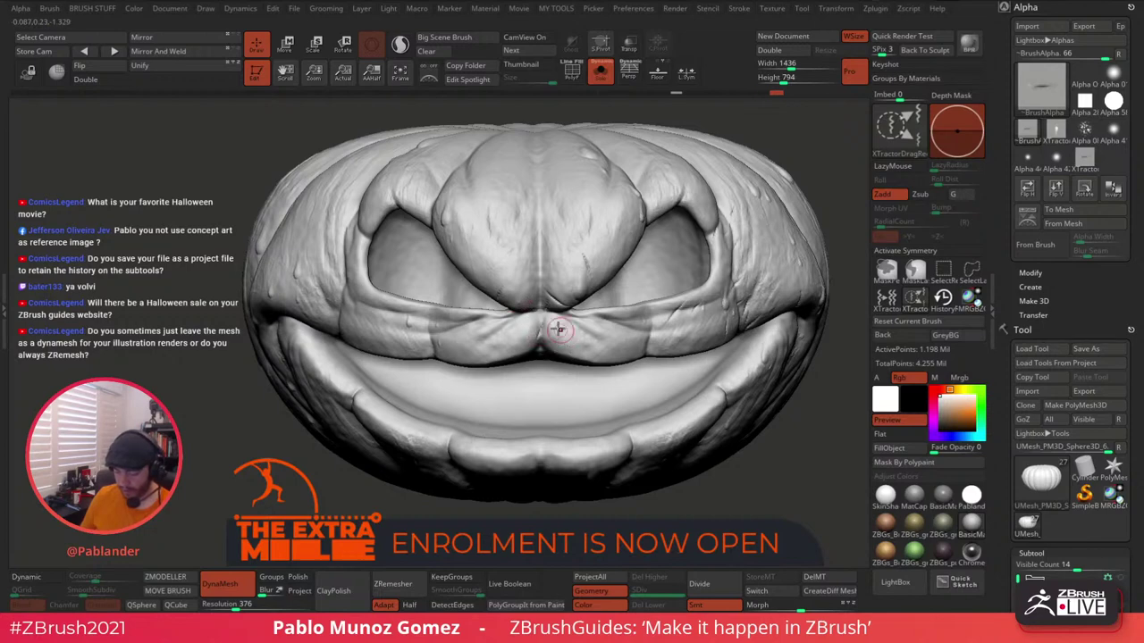
mouse_move(653, 363)
right_mouse_down()
mouse_move(617, 401)
mouse_move(660, 383)
right_mouse_up()
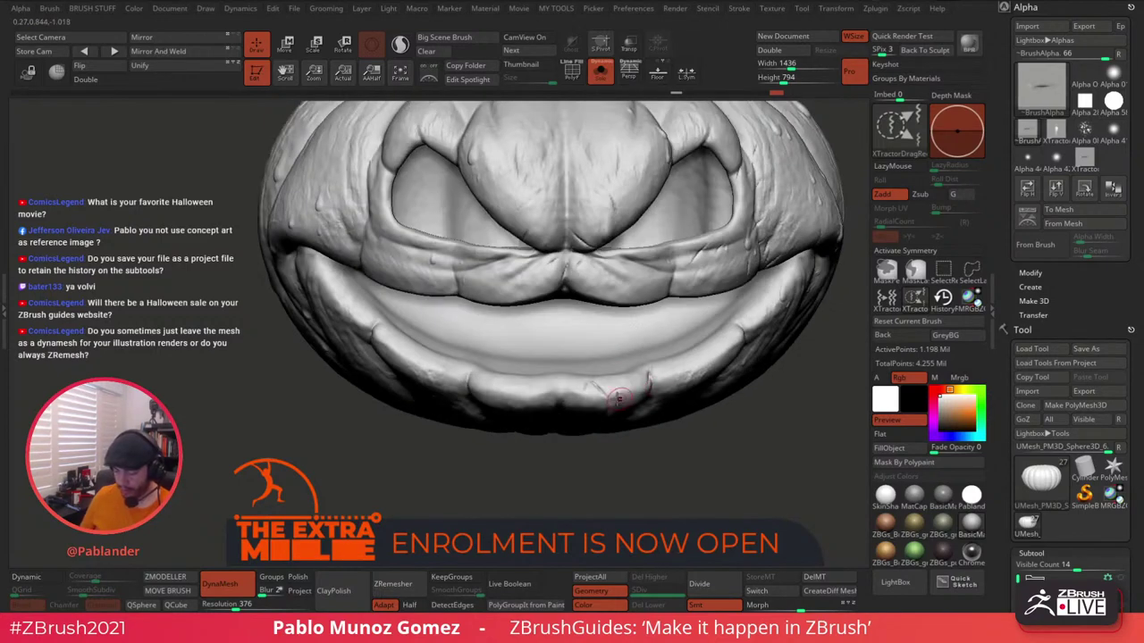
key("shift")
right_click_drag(687, 441, 673, 390, "ctrl")
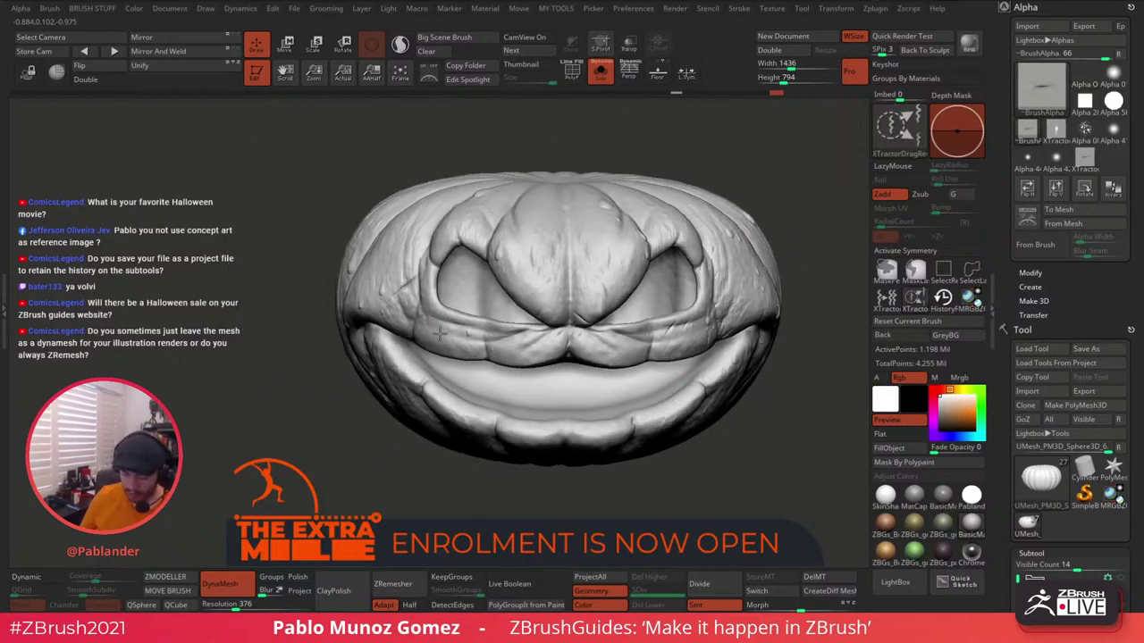
Stamp more slits across the opposite cheek, its neighbouring ribs and the mouth edge.
right_click_drag(411, 203, 393, 221)
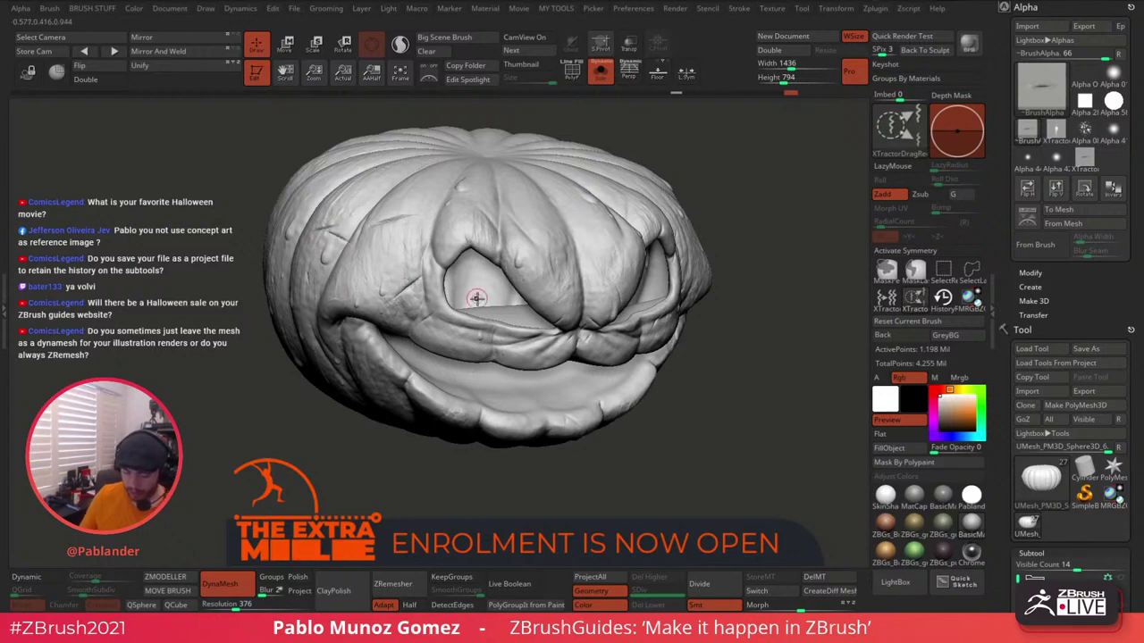
right_click_drag(476, 298, 516, 318)
right_click_drag(427, 353, 579, 389)
right_click_drag(400, 239, 488, 208)
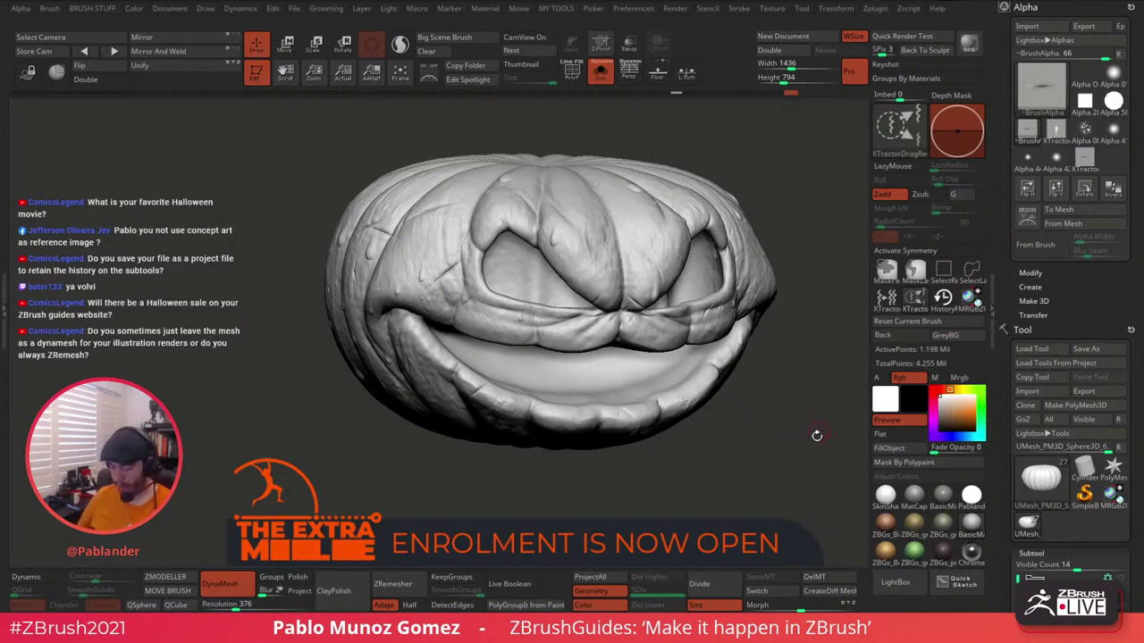
Switch to the Morph brush and fade the slits stamped on the ribs beside the cheek.
left_click(900, 143)
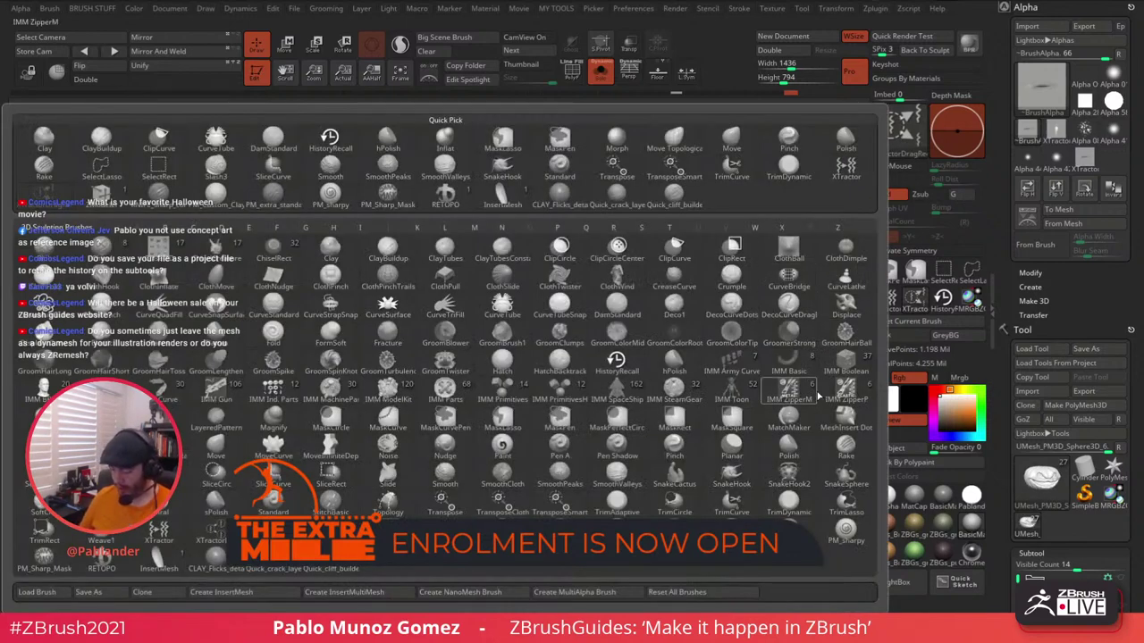
left_click(809, 394)
key("1")
key("2")
left_click(828, 416)
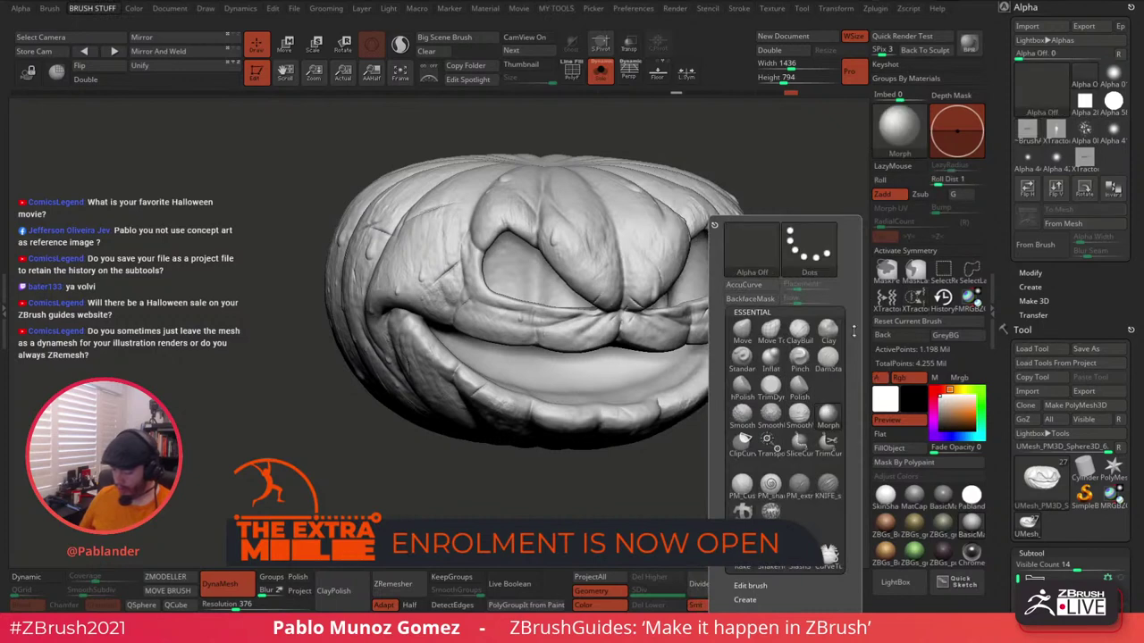
key("space")
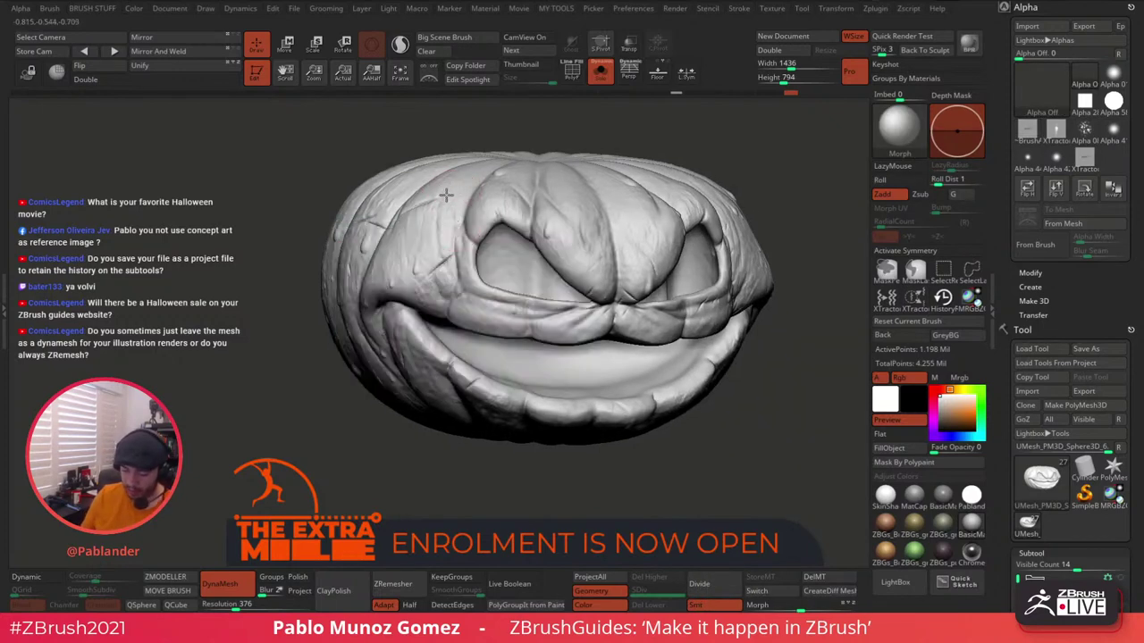
right_click_drag(444, 189, 500, 228)
left_click_drag(397, 221, 380, 231)
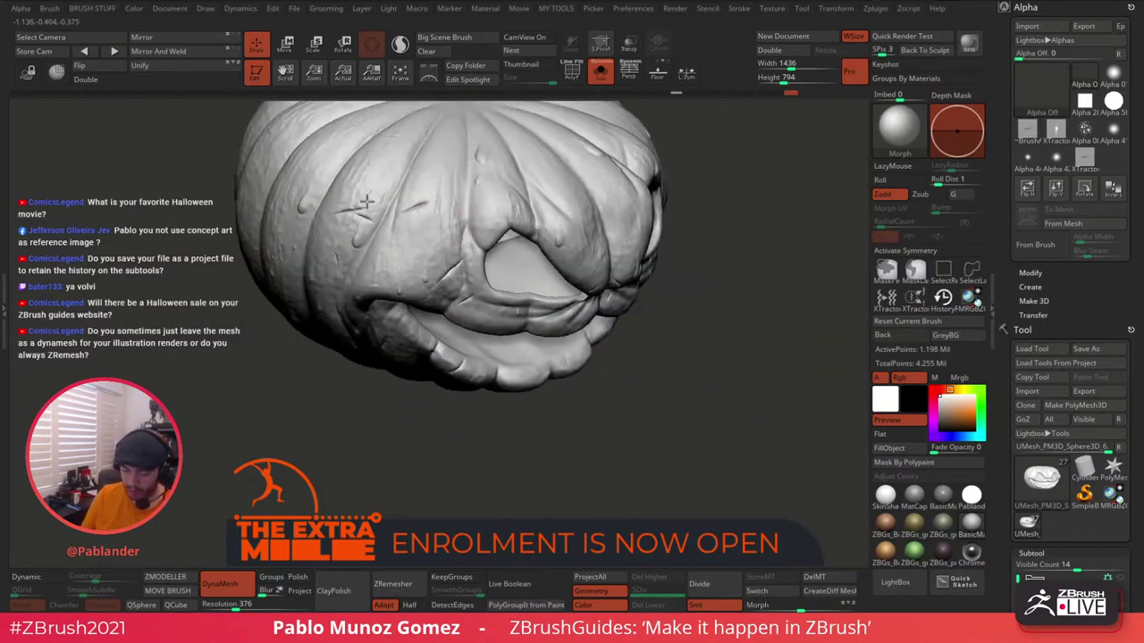
Reduce the Morph brush size and soften the slits on the cheek beside the eye and on the lower lip.
right_click_drag(471, 253, 461, 257)
key("space")
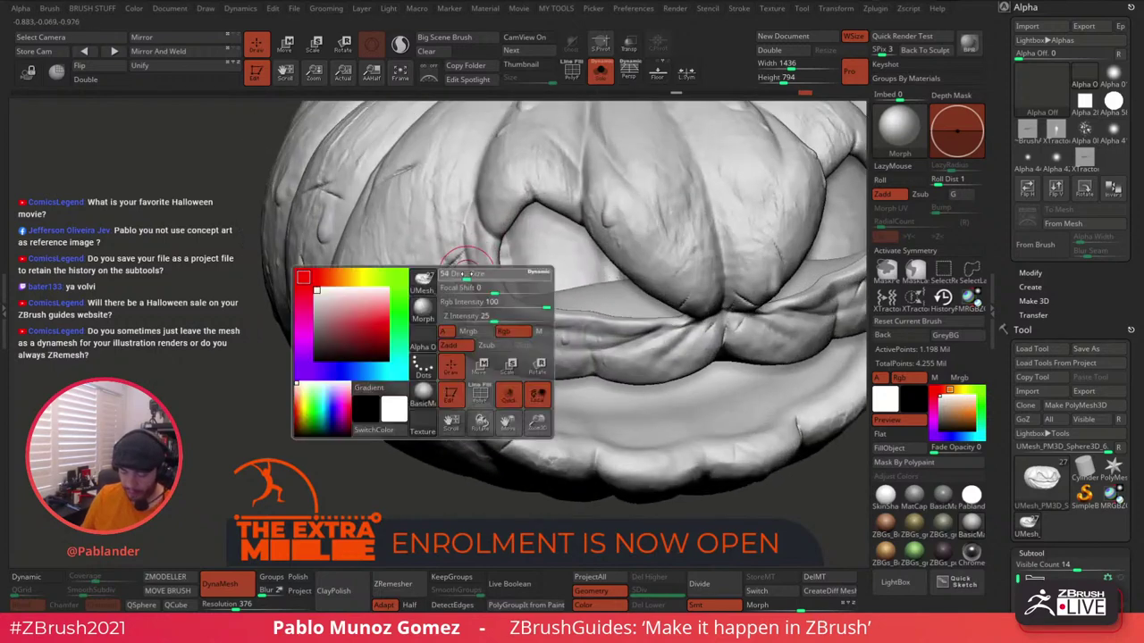
left_click_drag(467, 274, 459, 273)
right_click_drag(457, 272, 444, 273)
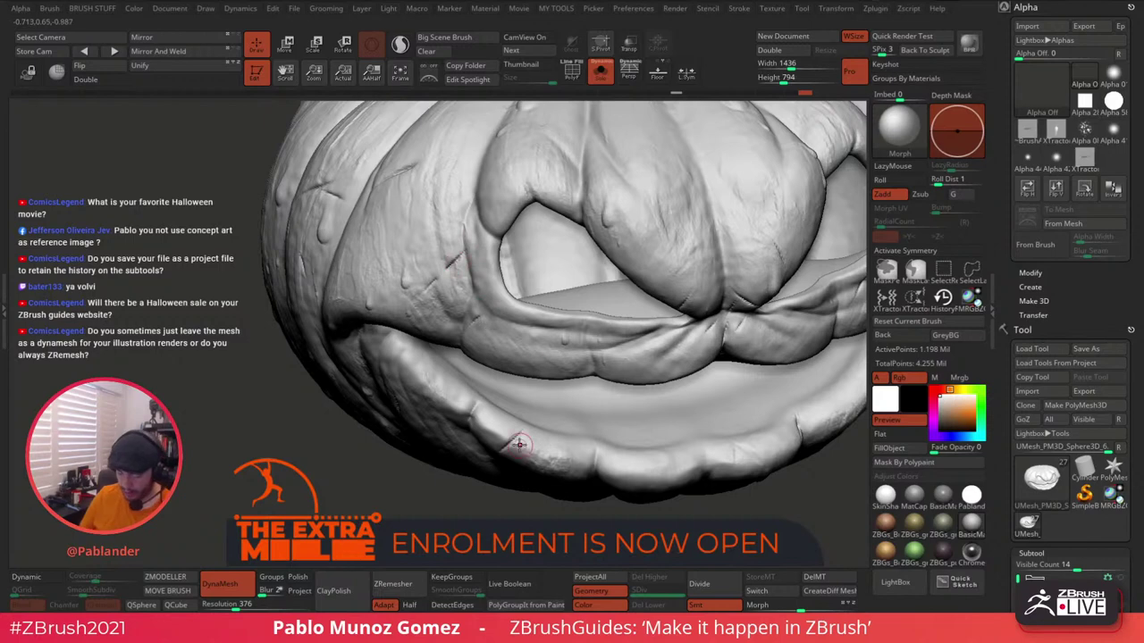
right_click_drag(518, 429, 621, 356)
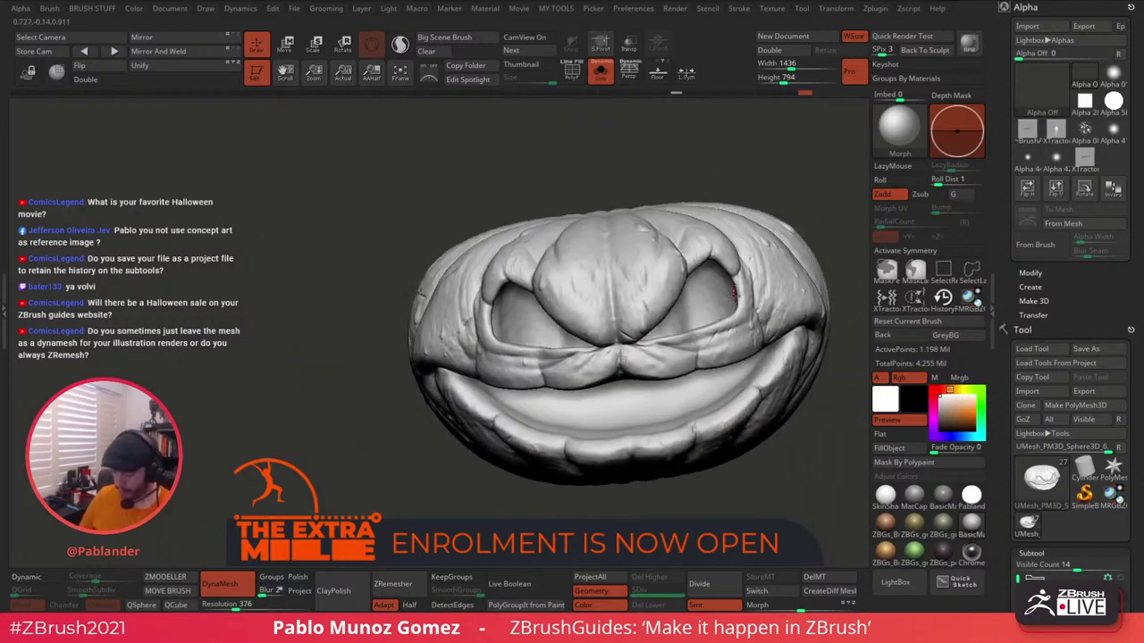
Leave Solo mode and frame the whole character from the front.
right_click_drag(733, 291, 637, 314)
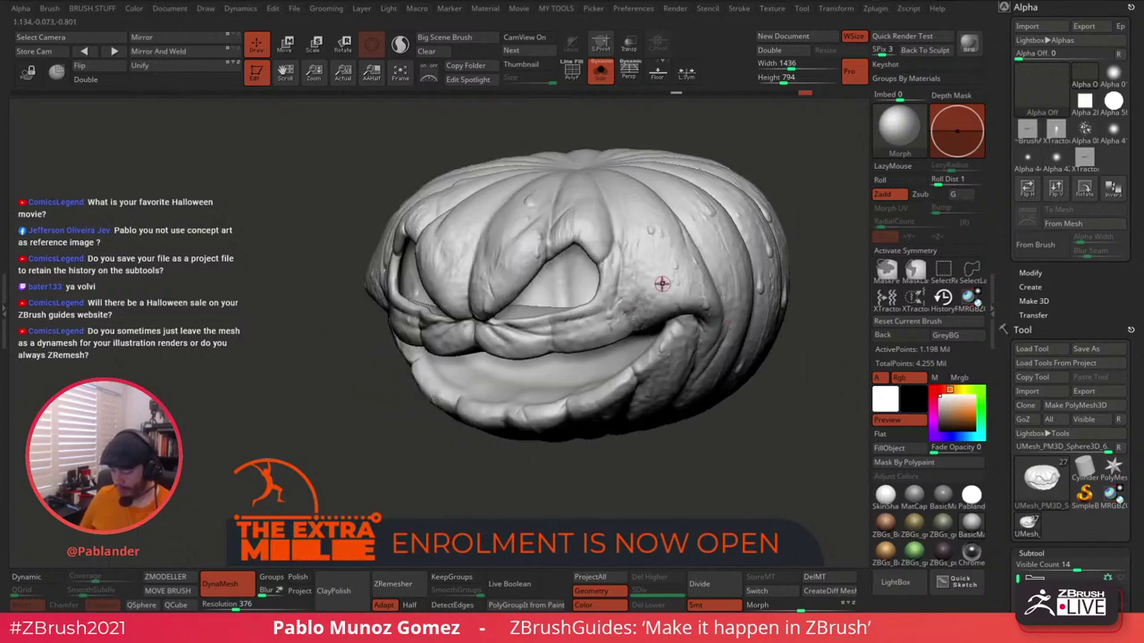
right_click_drag(708, 331, 677, 267, "ctrl")
right_click_drag(758, 332, 729, 372, "shift")
right_click_drag(729, 372, 687, 287)
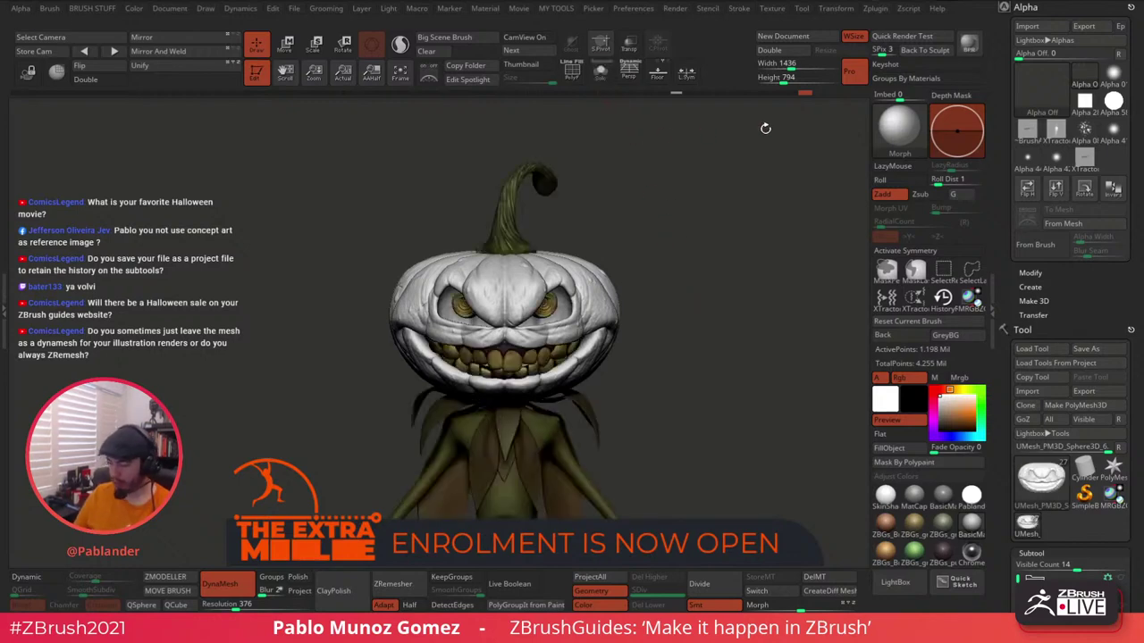
Turn on the polypaint of the white pumpkin head subtool to show its orange colouring.
scroll(1072, 313, "down", 5)
left_click(1115, 231)
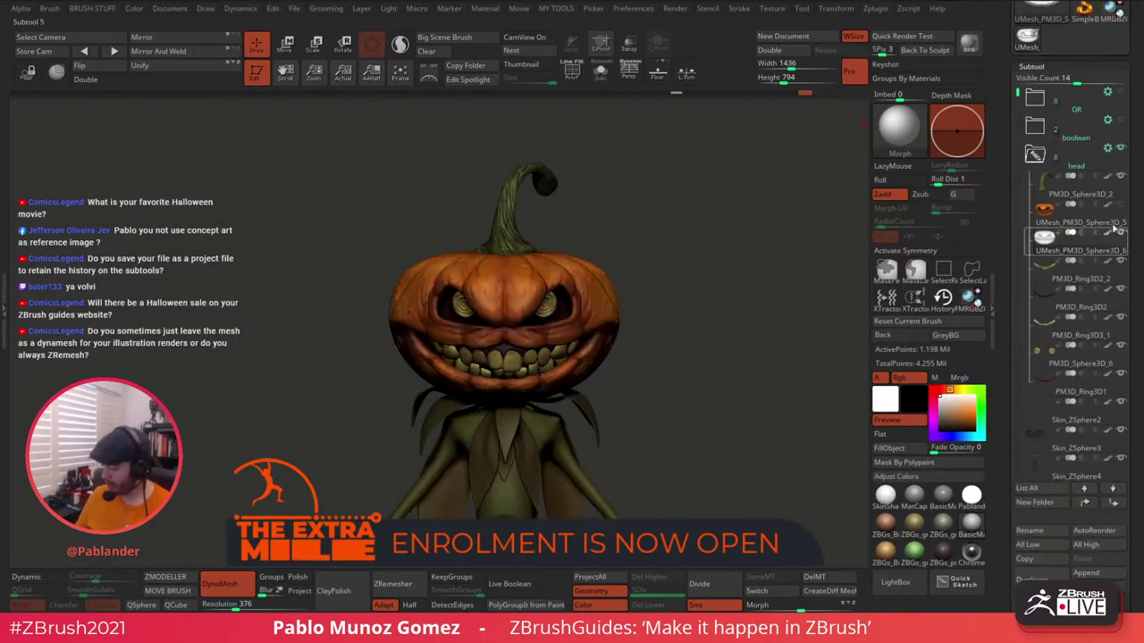
right_click_drag(713, 349, 709, 318, "alt")
right_click_drag(863, 445, 854, 423)
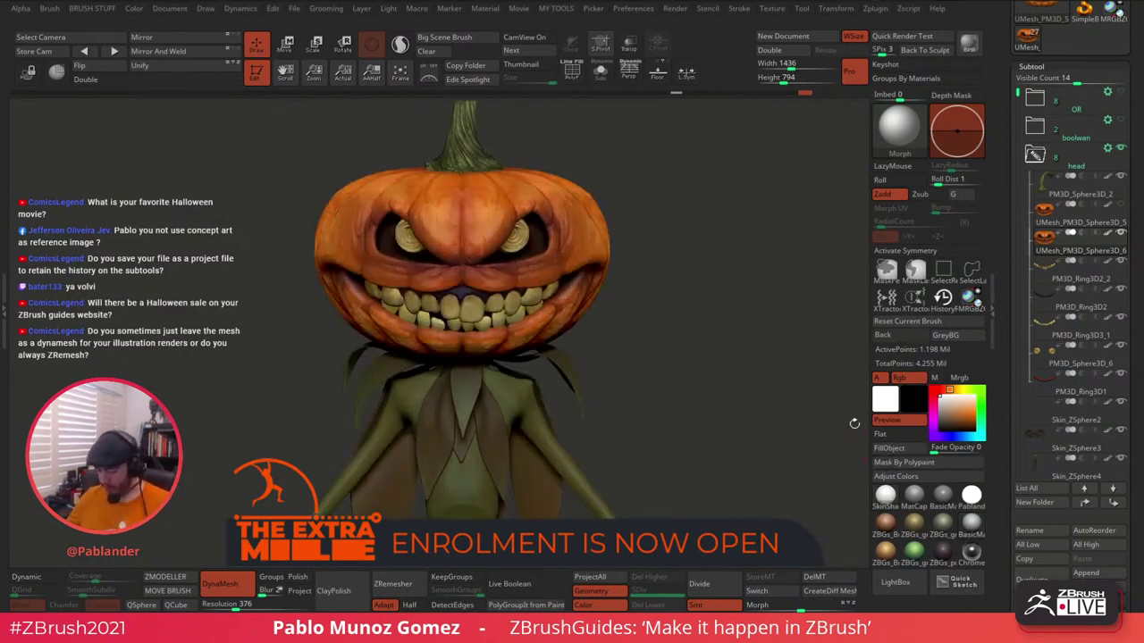
right_click_drag(734, 300, 739, 330, "alt")
Select the Standard brush and set it to paint colour only, with Rgb on and Zadd off.
key("b")
left_click(708, 331)
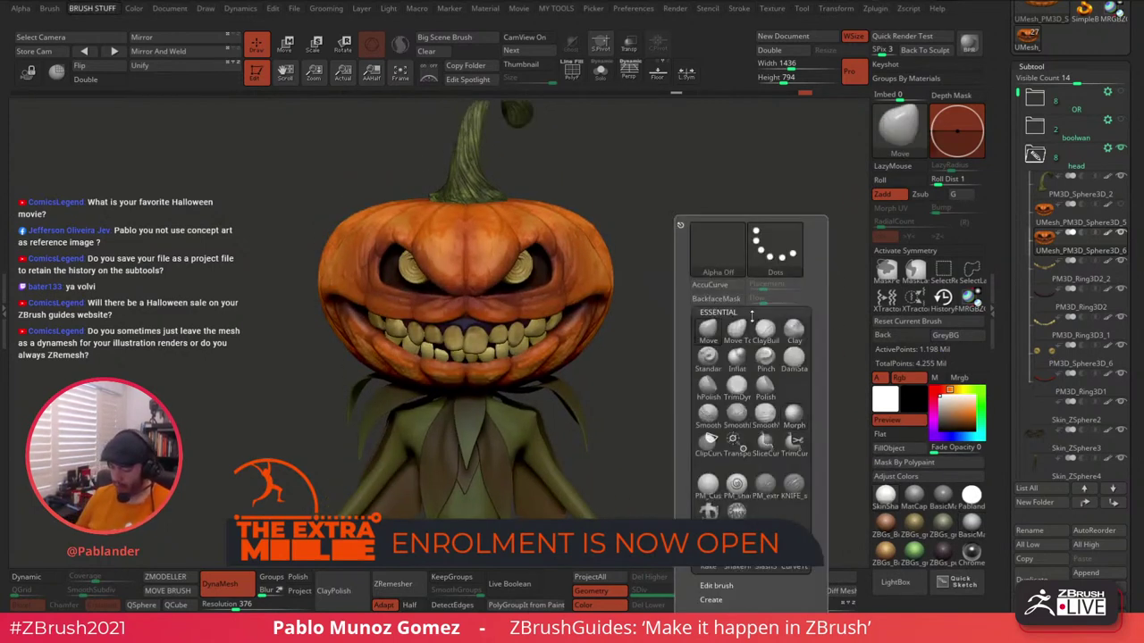
left_click(707, 357)
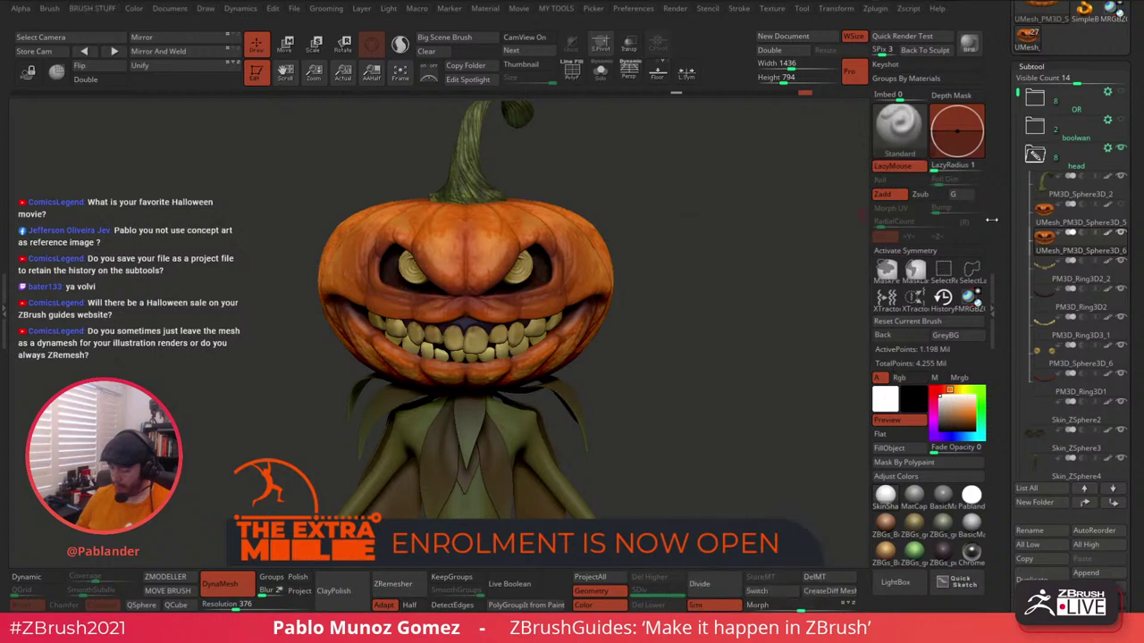
left_click(964, 306)
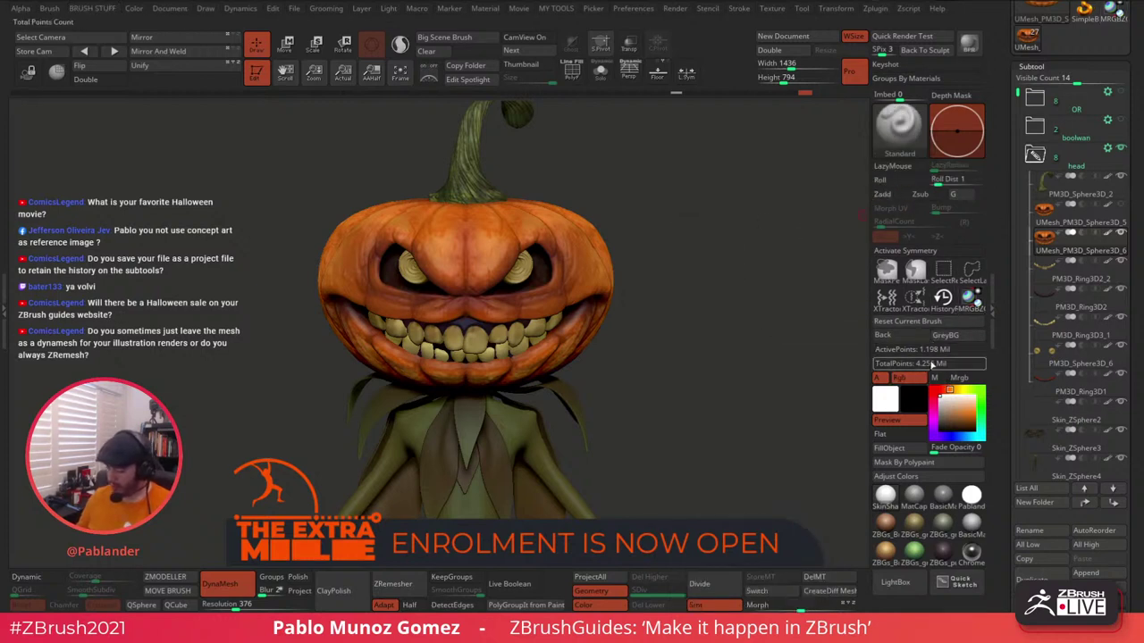
right_click_drag(739, 444, 742, 466, "alt")
right_click_drag(742, 465, 740, 427)
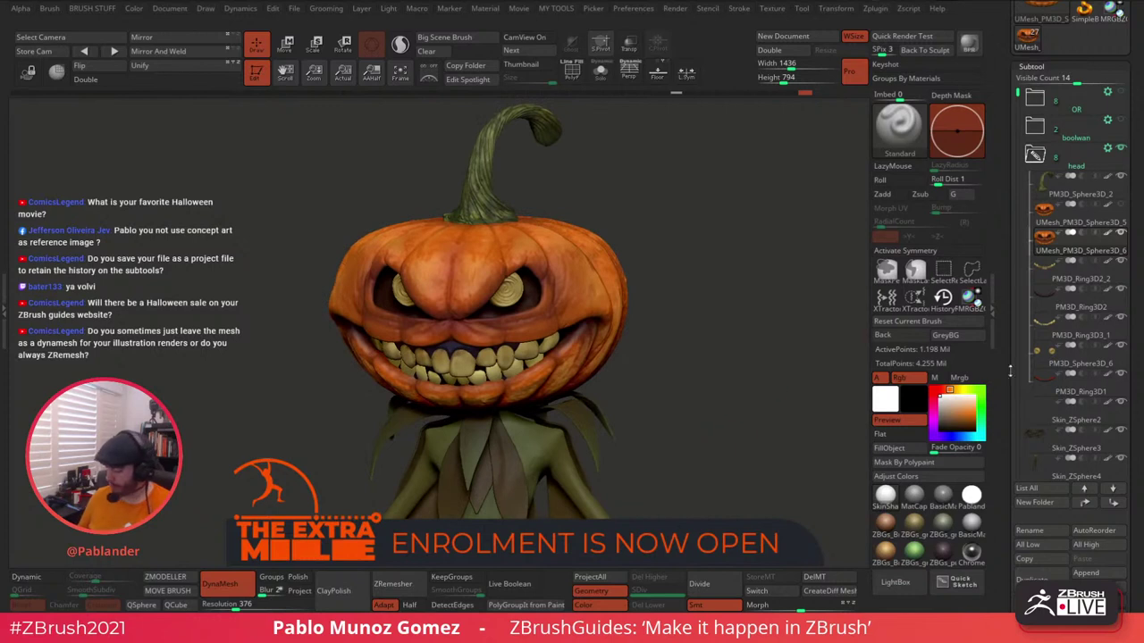
Mask the pumpkin head by cavity.
left_click_drag(1010, 369, 1015, 235)
scroll(1016, 235, "down", 5)
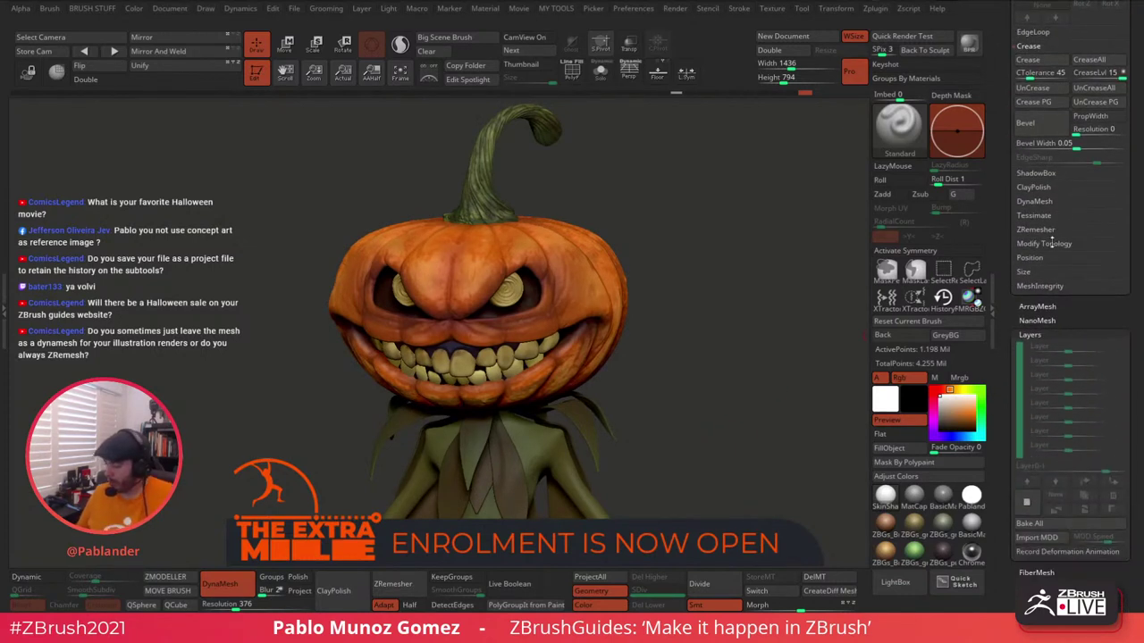
scroll(1030, 305, "down", 8)
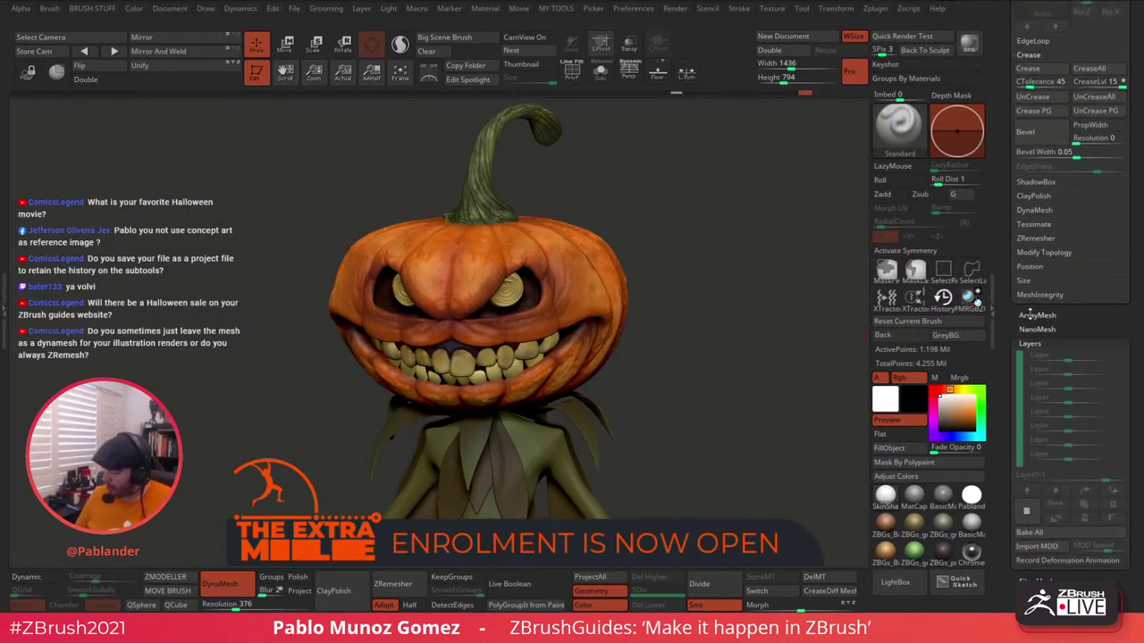
scroll(1056, 179, "down", 1)
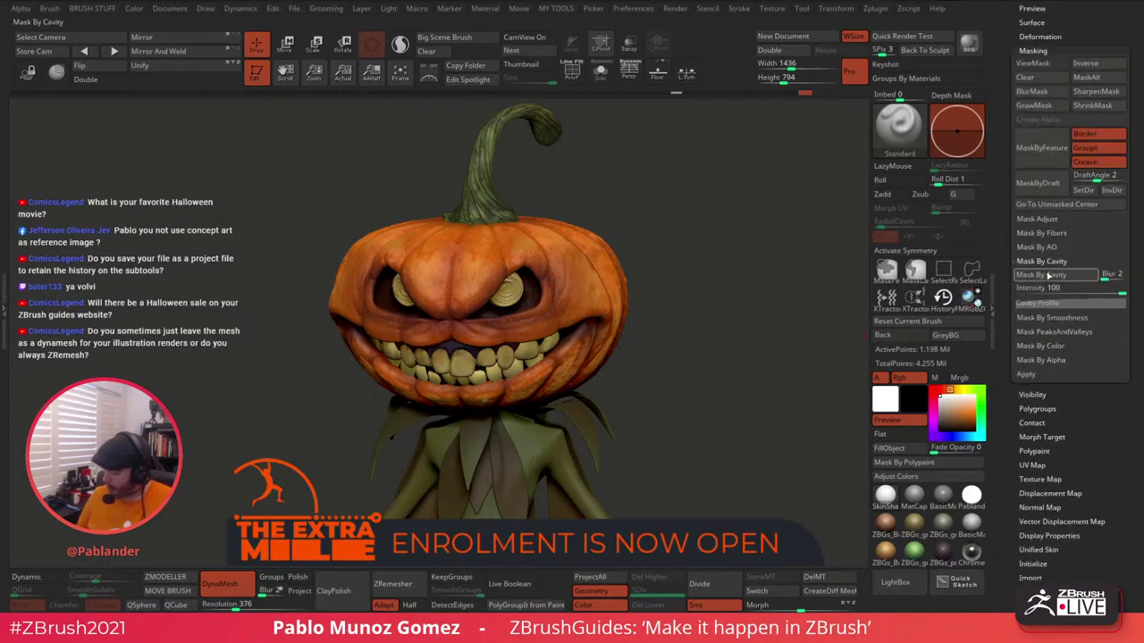
left_click(1060, 276)
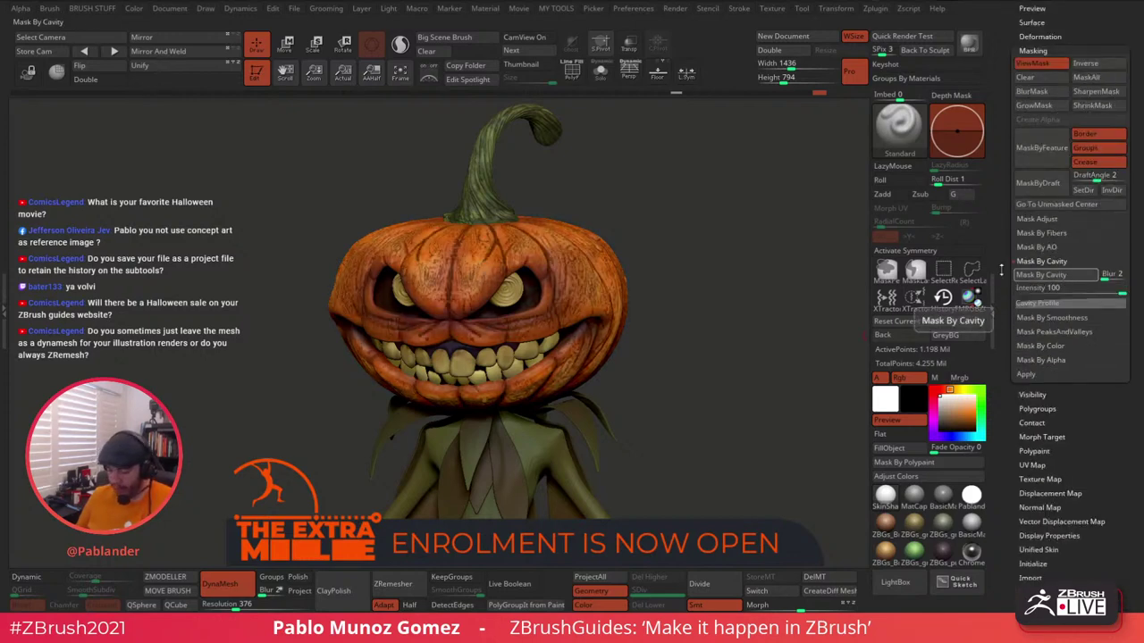
mouse_move(830, 290)
left_mouse_down("alt")
mouse_move(771, 366)
mouse_move(753, 355)
mouse_move(840, 290)
left_mouse_up("alt")
Mask the pumpkin head by surface smoothness instead of by cavity.
left_click(1083, 318)
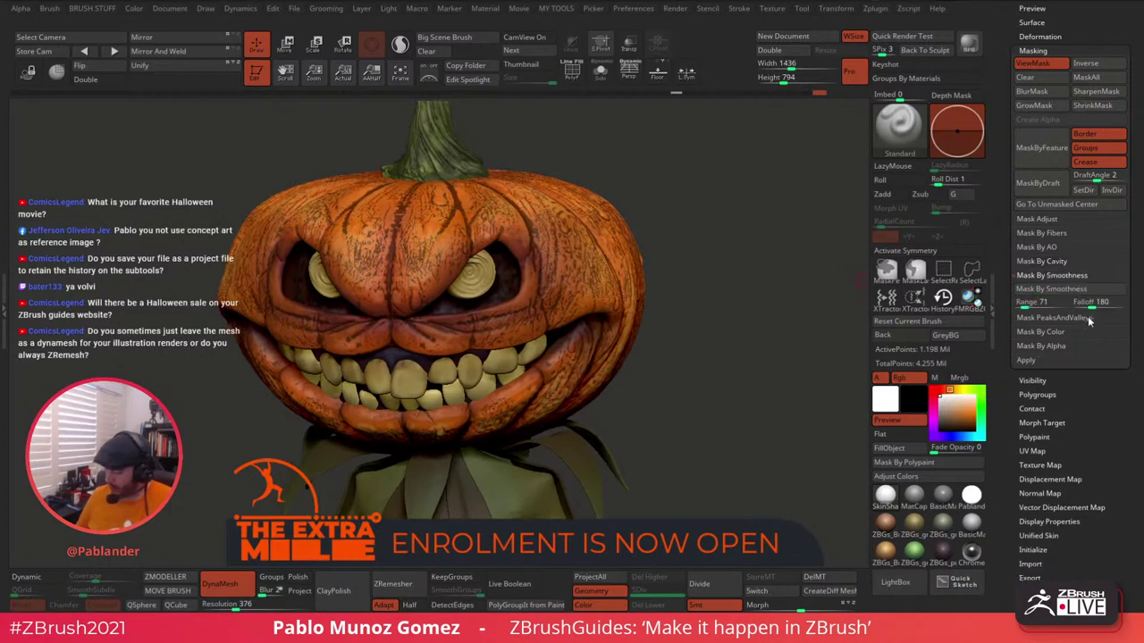
left_click(1082, 293)
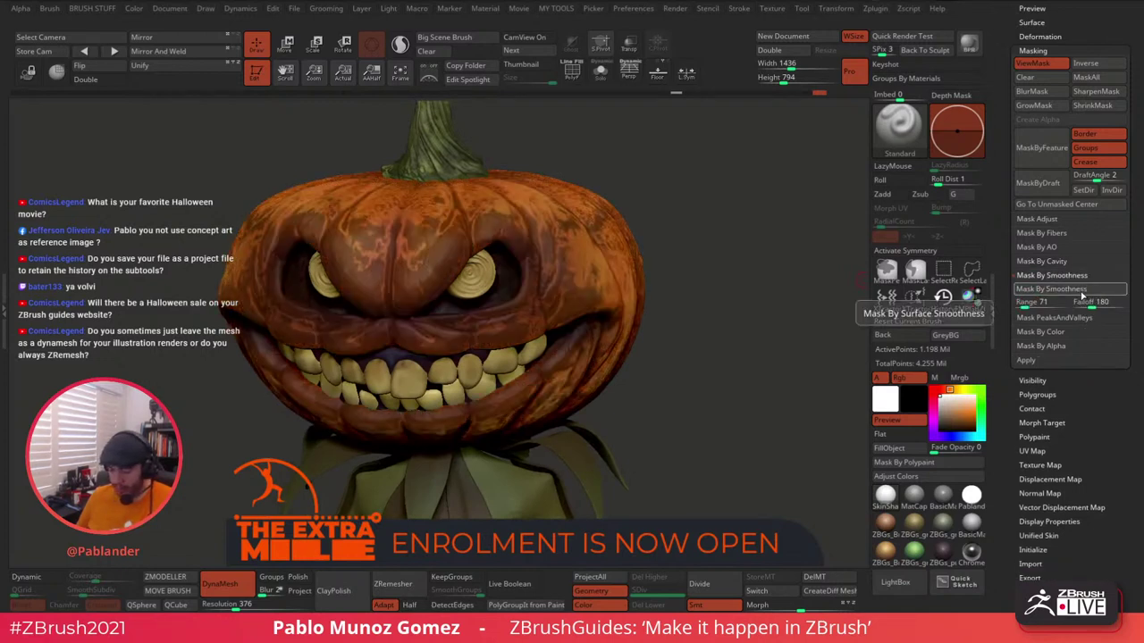
left_click_drag(791, 371, 762, 397)
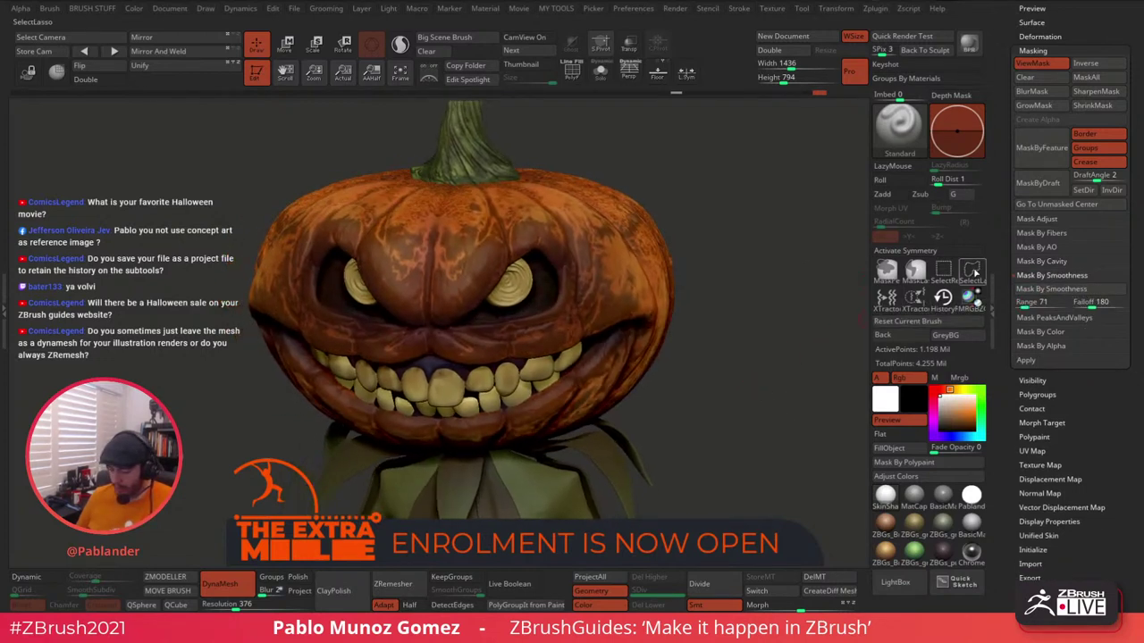
Invert the smoothness mask, hide its display and blur the mask.
left_click(1088, 64)
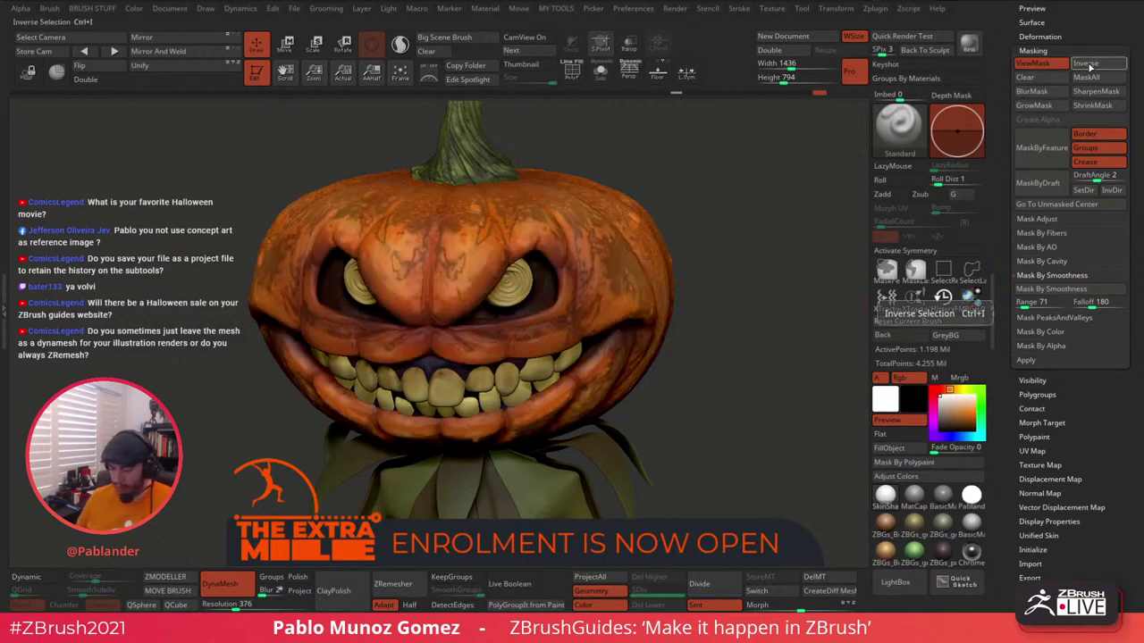
left_click(1058, 67)
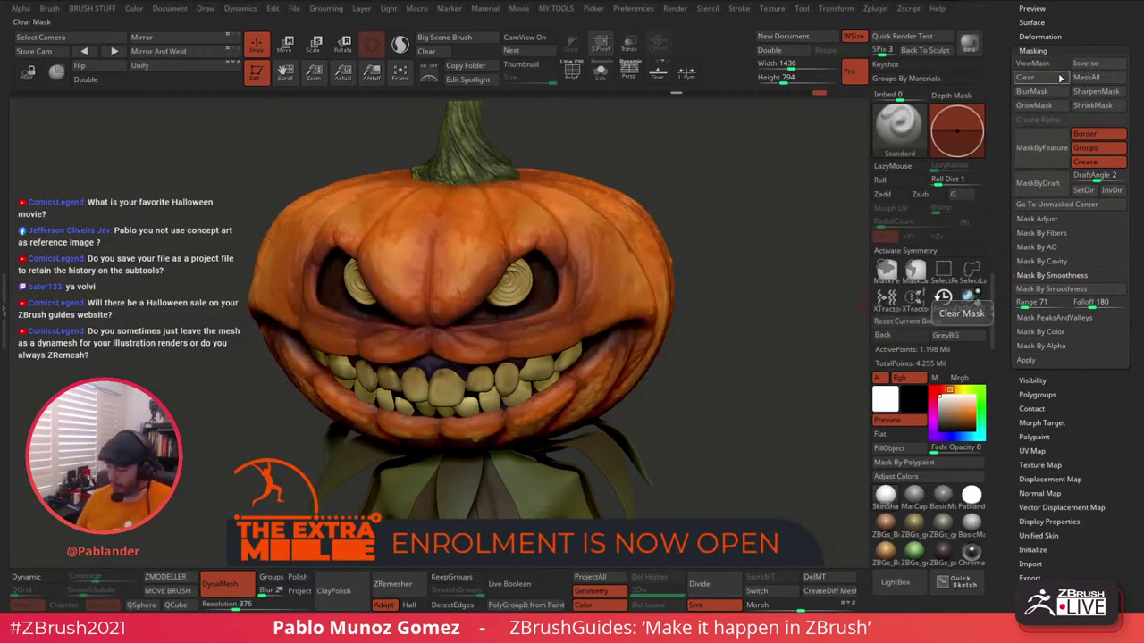
left_click(1053, 93)
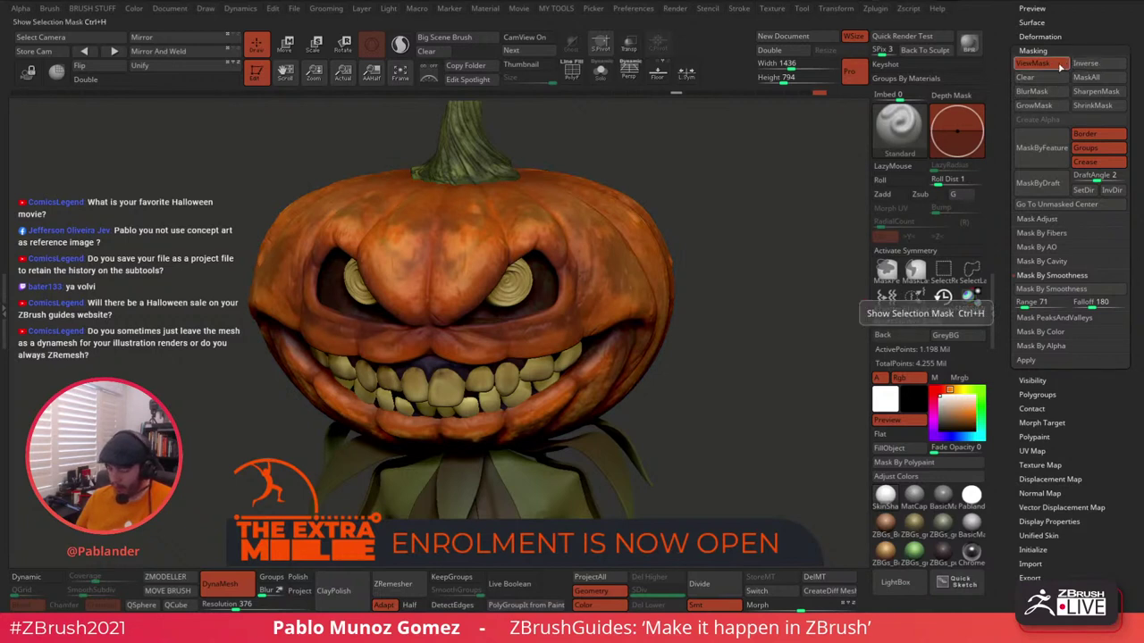
Invert the smoothness mask on the pumpkin head and hide its display.
left_click(1061, 68)
left_click(1060, 68)
left_click(1082, 67)
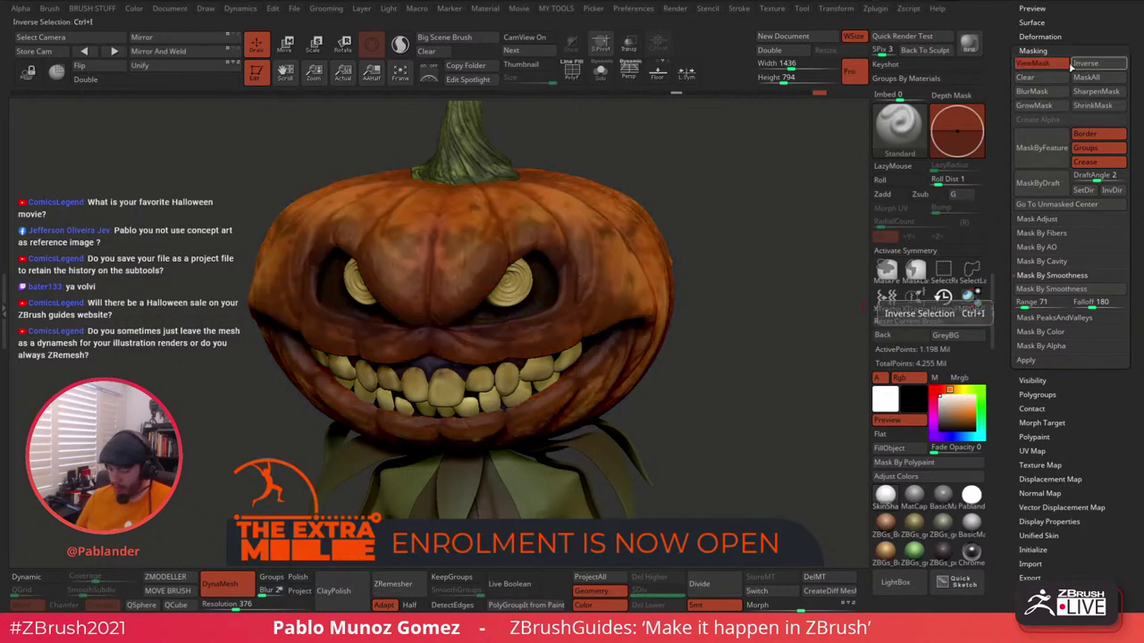
left_click(1058, 68)
Sample the pumpkin's orange as the paint colour and darken it to a deep brown.
mouse_move(747, 218)
left_mouse_down("alt")
mouse_move(753, 242)
mouse_move(780, 242)
left_mouse_up("alt")
key("space")
mouse_move(756, 350)
left_mouse_down("alt")
mouse_move(748, 387)
mouse_move(761, 370)
left_mouse_up("alt")
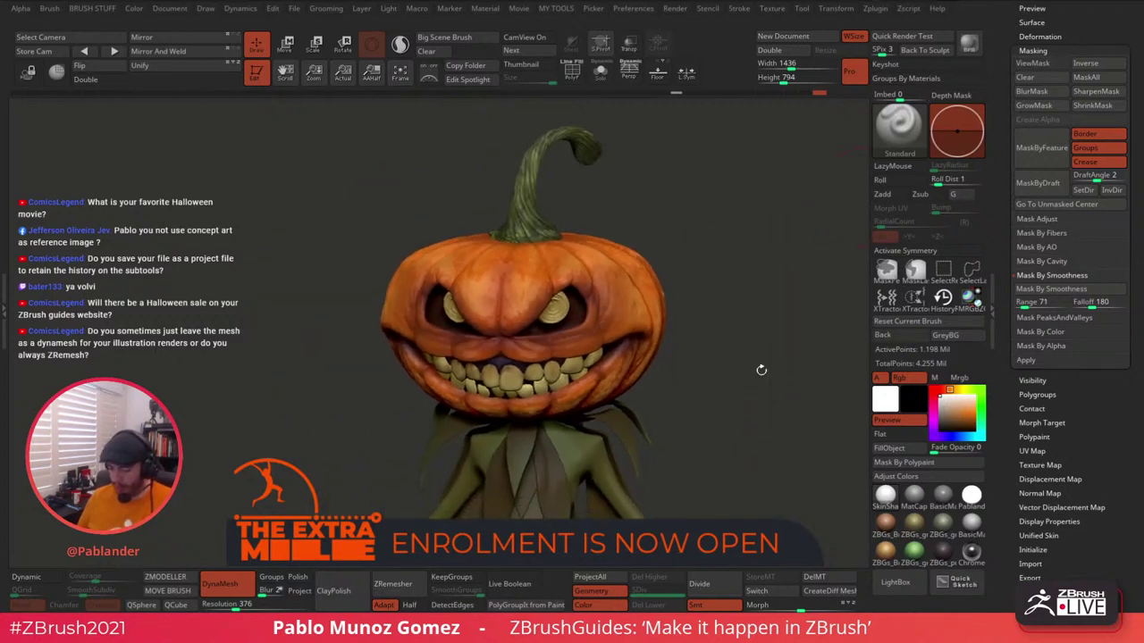
left_click_drag(885, 400, 621, 308)
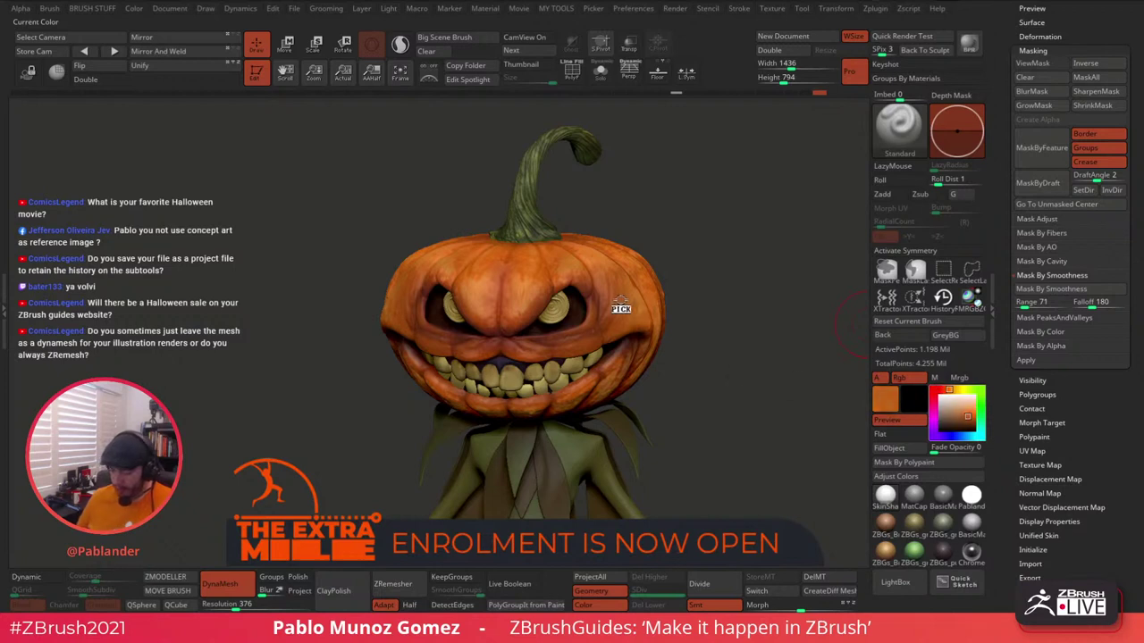
left_click(961, 424)
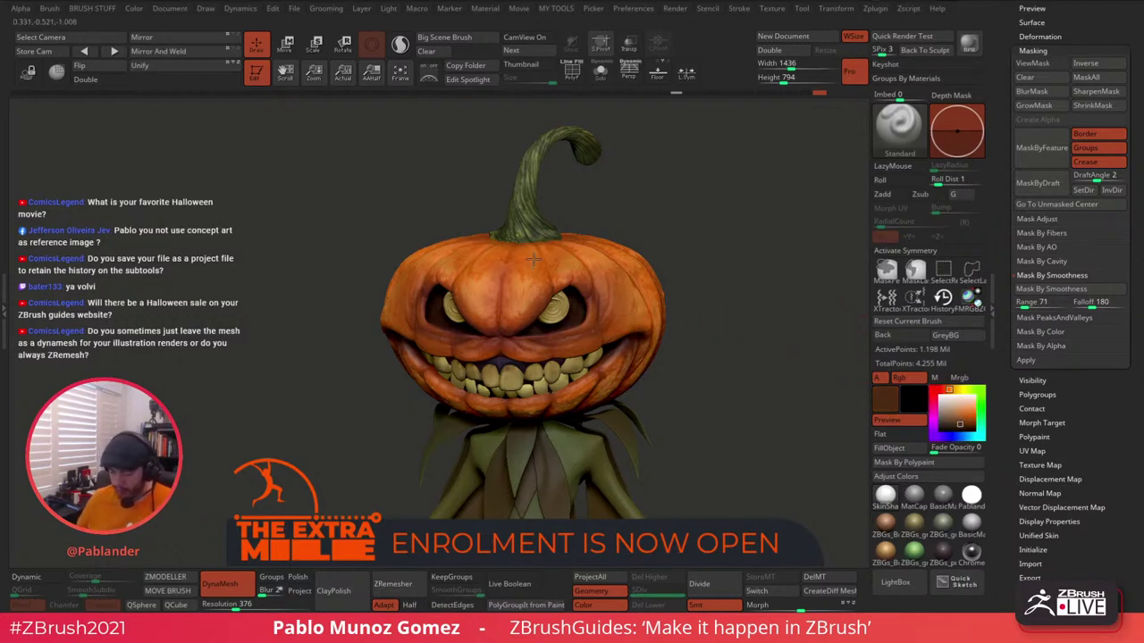
Paint the brown over the top and side ribs of the masked pumpkin head.
right_click_drag(515, 257, 639, 254)
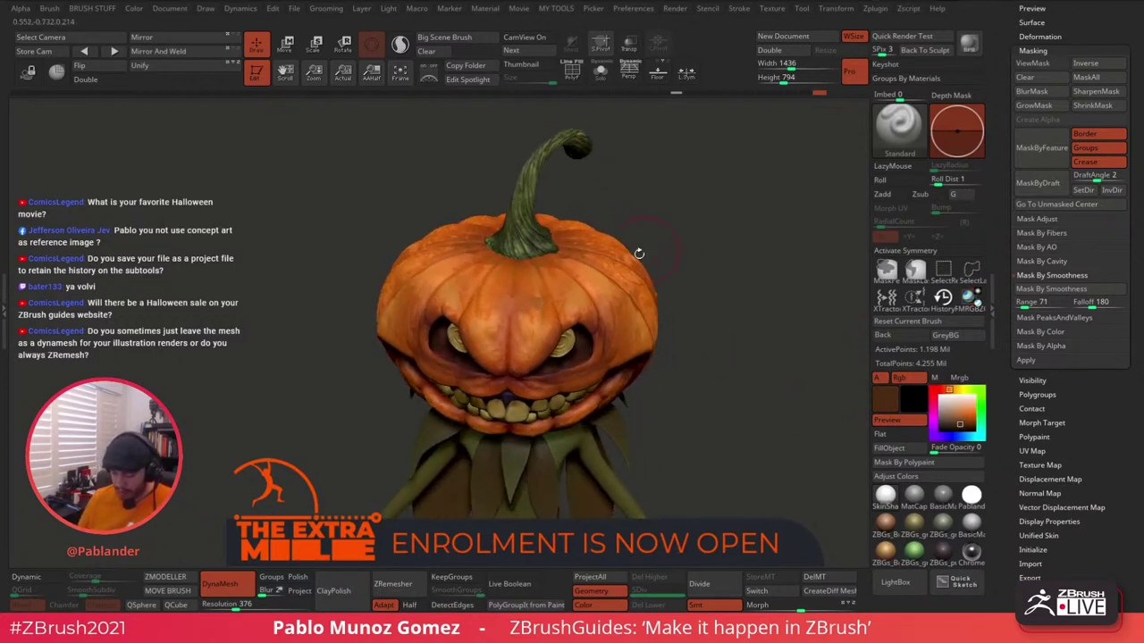
right_click(581, 288)
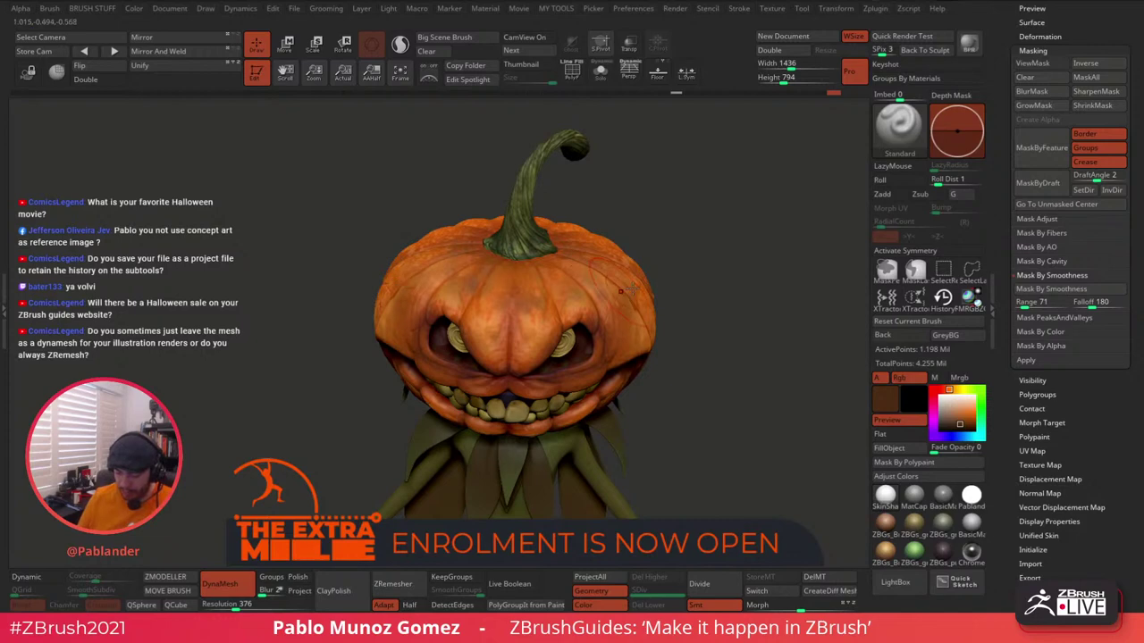
right_click_drag(621, 291, 594, 260)
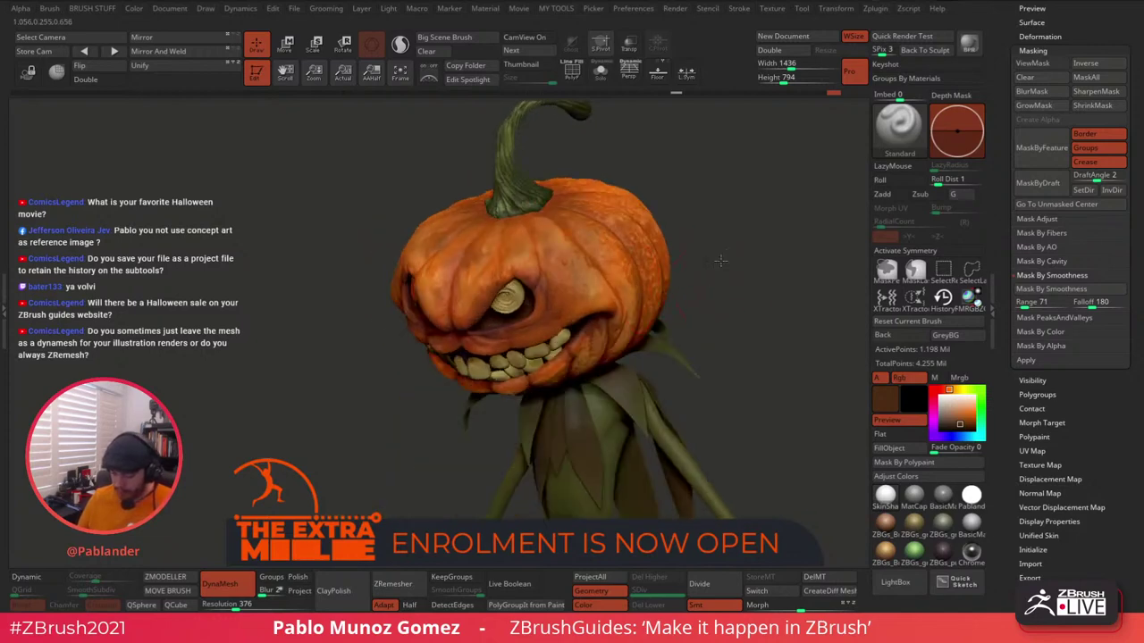
right_click_drag(720, 260, 680, 323)
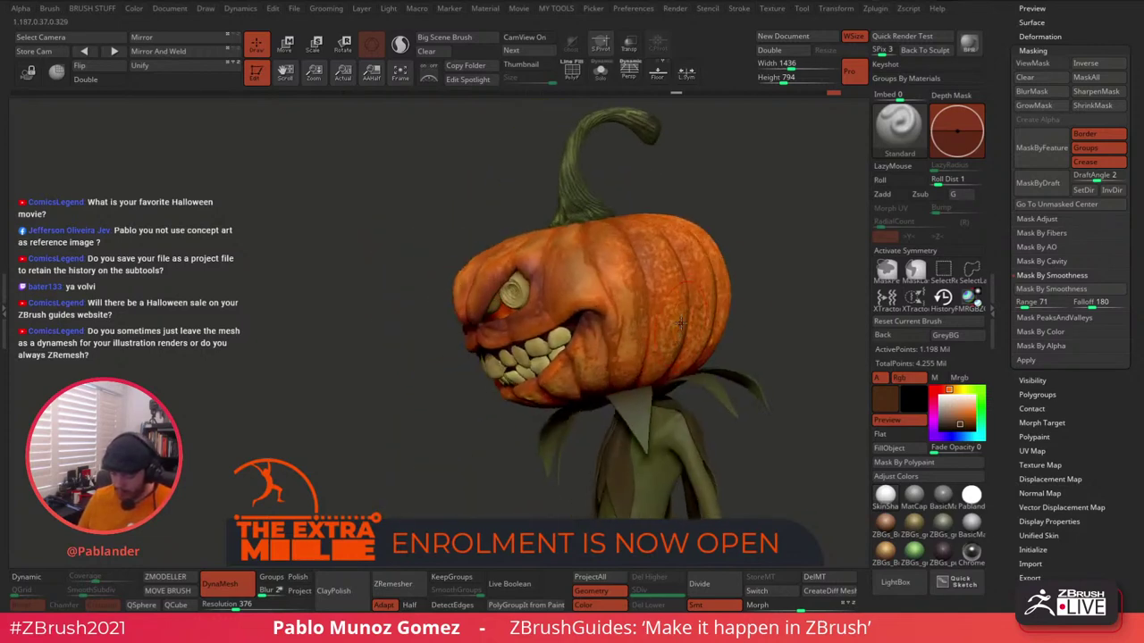
right_click_drag(779, 273, 784, 258)
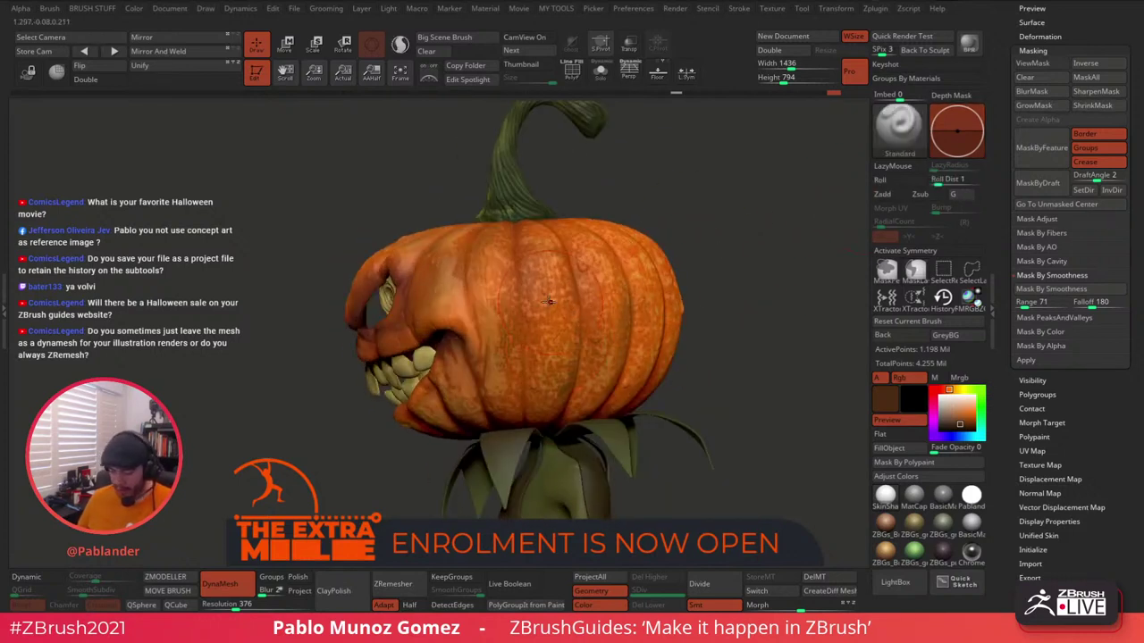
right_click_drag(724, 236, 701, 244)
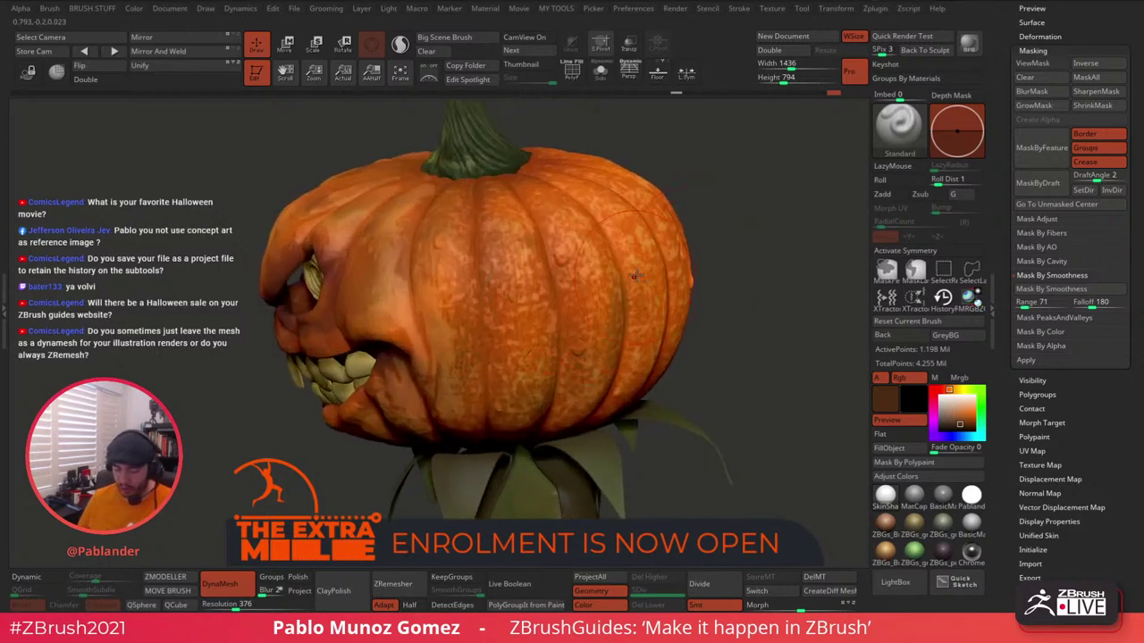
right_click_drag(635, 275, 601, 311)
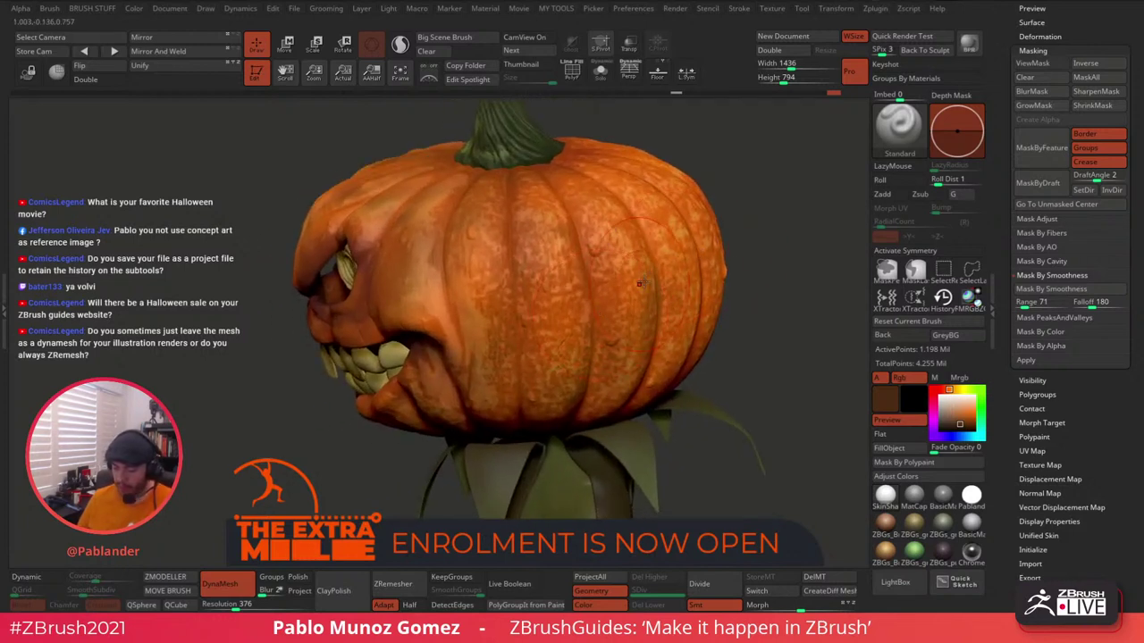
Set the Smooth brush to affect colour only, with Rgb on and Zadd off, and blend the paint on the pumpkin's sides.
key("shift")
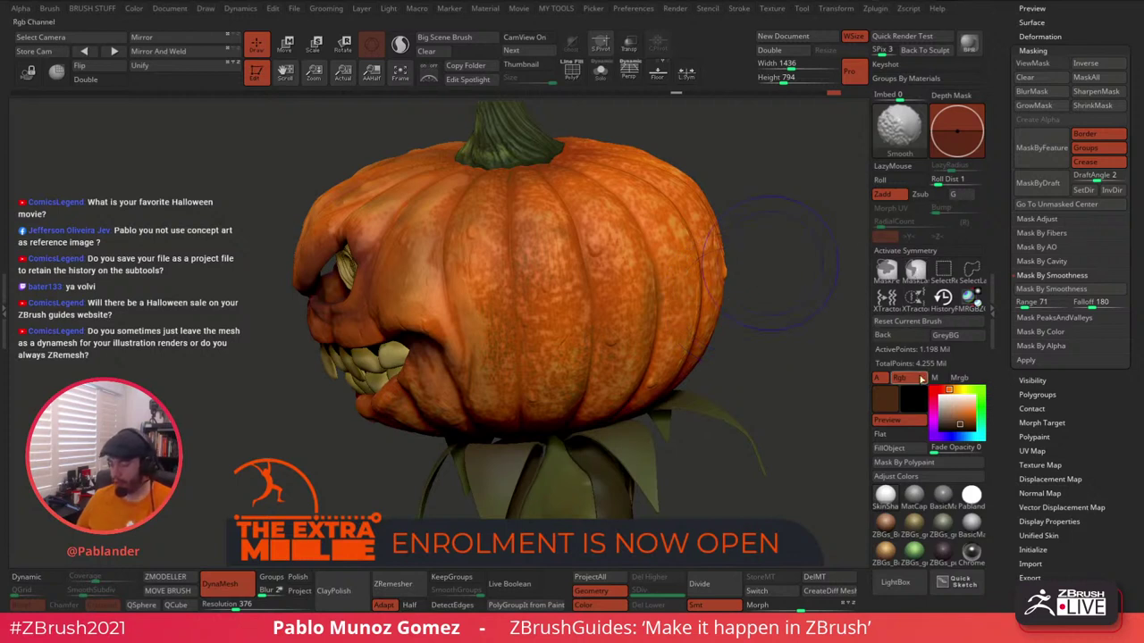
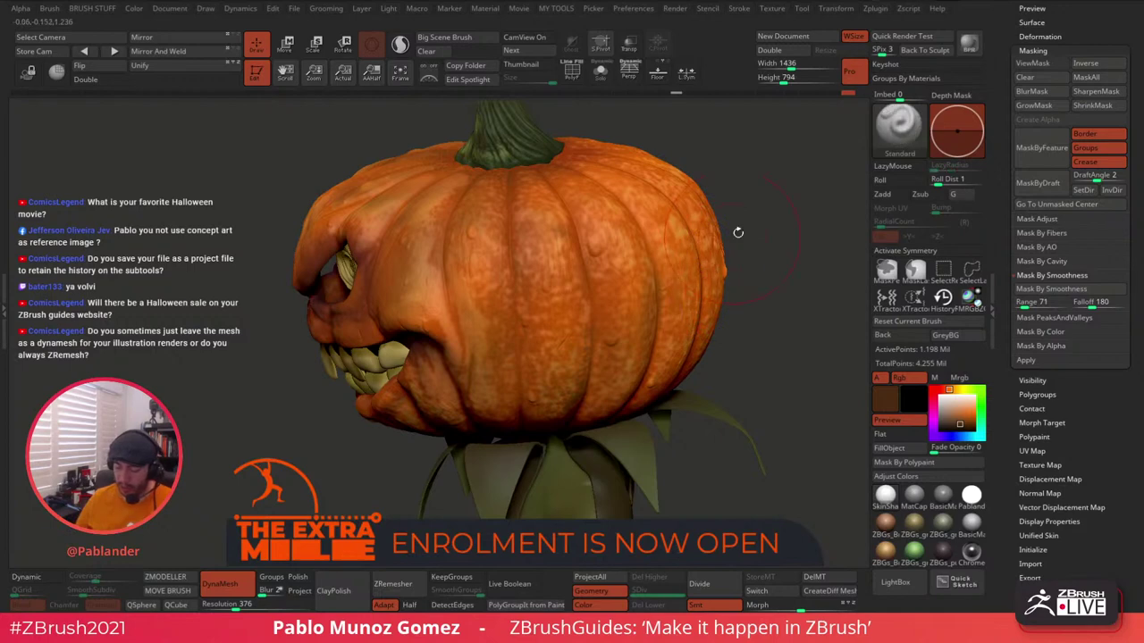
left_click_drag(738, 233, 827, 236)
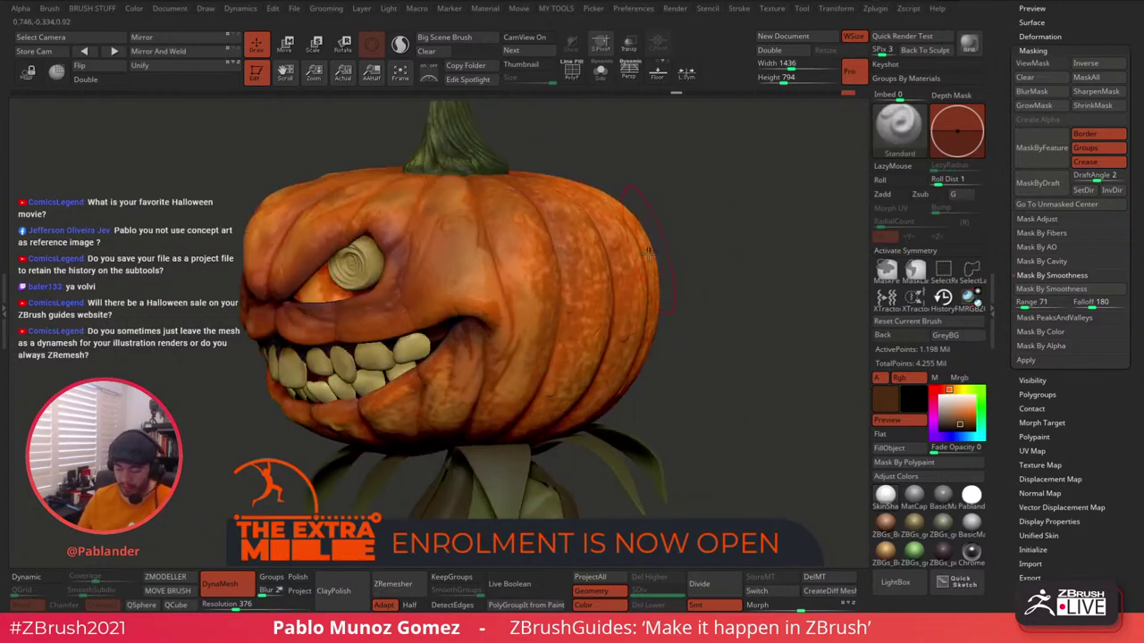
right_click_drag(527, 304, 683, 270)
left_click_drag(683, 268, 627, 234)
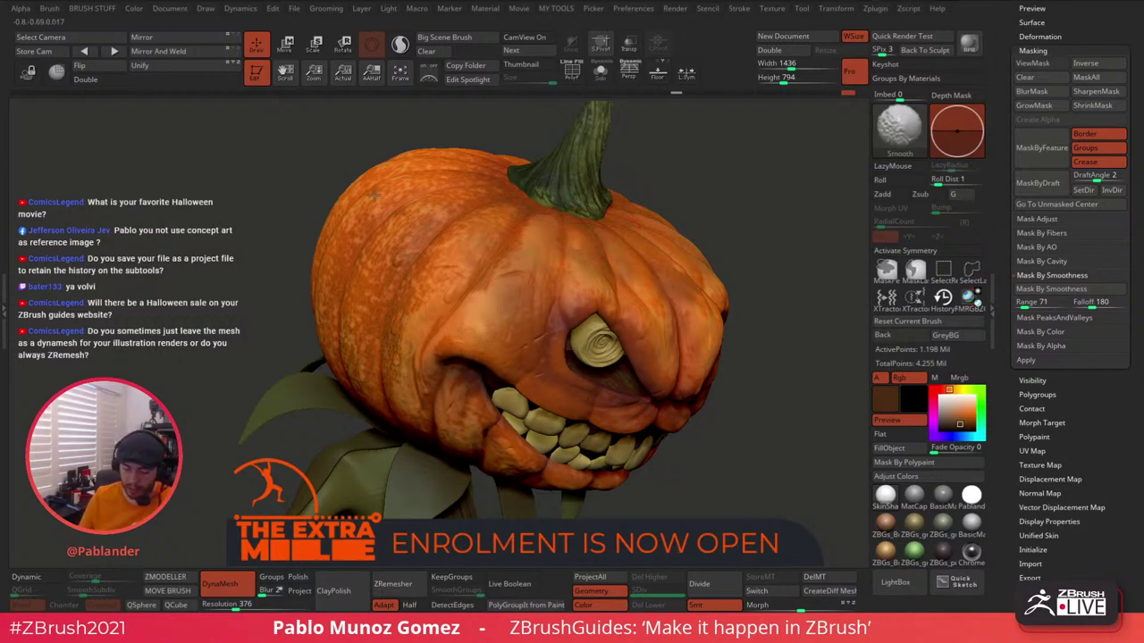
left_click_drag(374, 195, 405, 333)
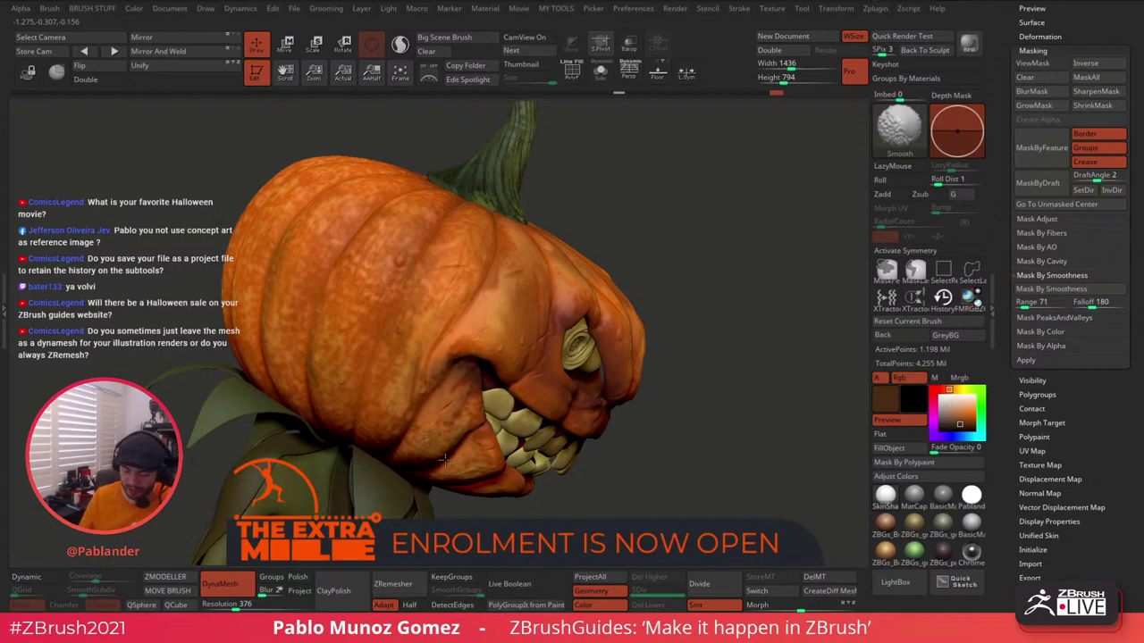
mouse_move(443, 458)
left_mouse_down()
mouse_move(572, 266)
mouse_move(704, 252)
mouse_move(375, 242)
left_mouse_up()
Mask the pumpkin head by peaks and valleys, with PVCoverage set to 12.
mouse_move(705, 316)
left_mouse_down()
mouse_move(694, 235)
mouse_move(703, 299)
left_mouse_up()
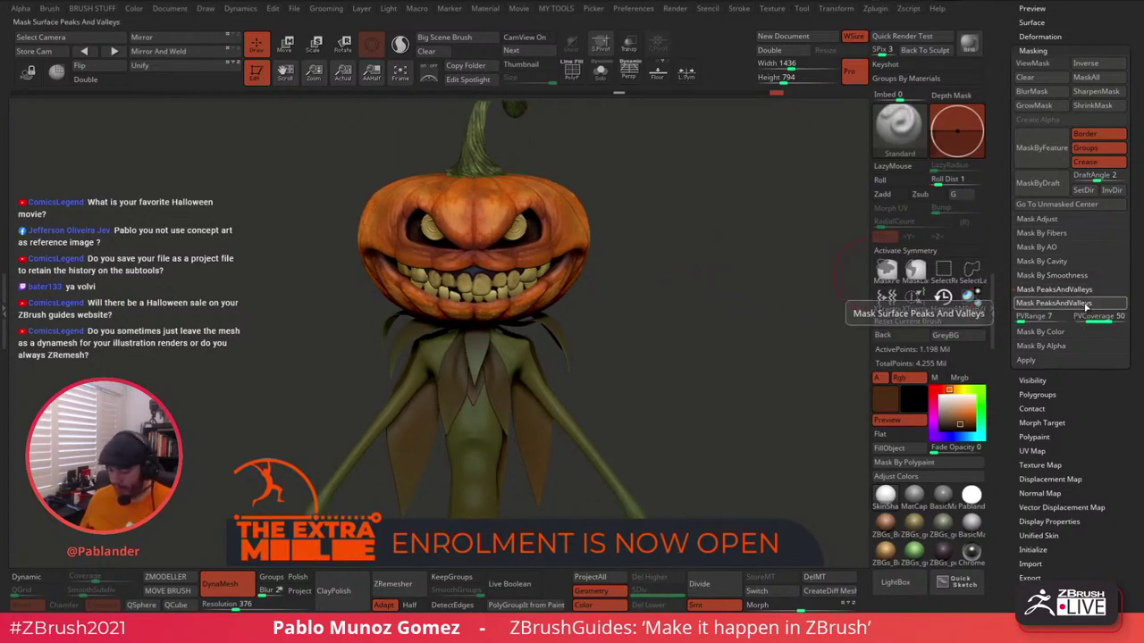
left_click(1077, 304)
left_click_drag(778, 389, 825, 350)
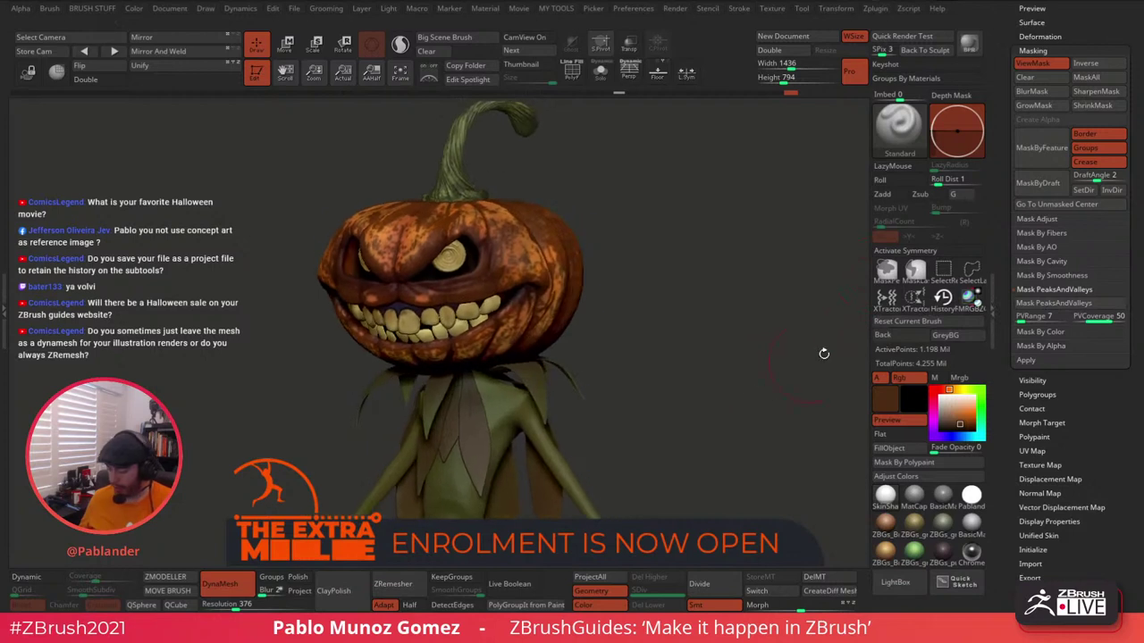
left_click(1097, 305)
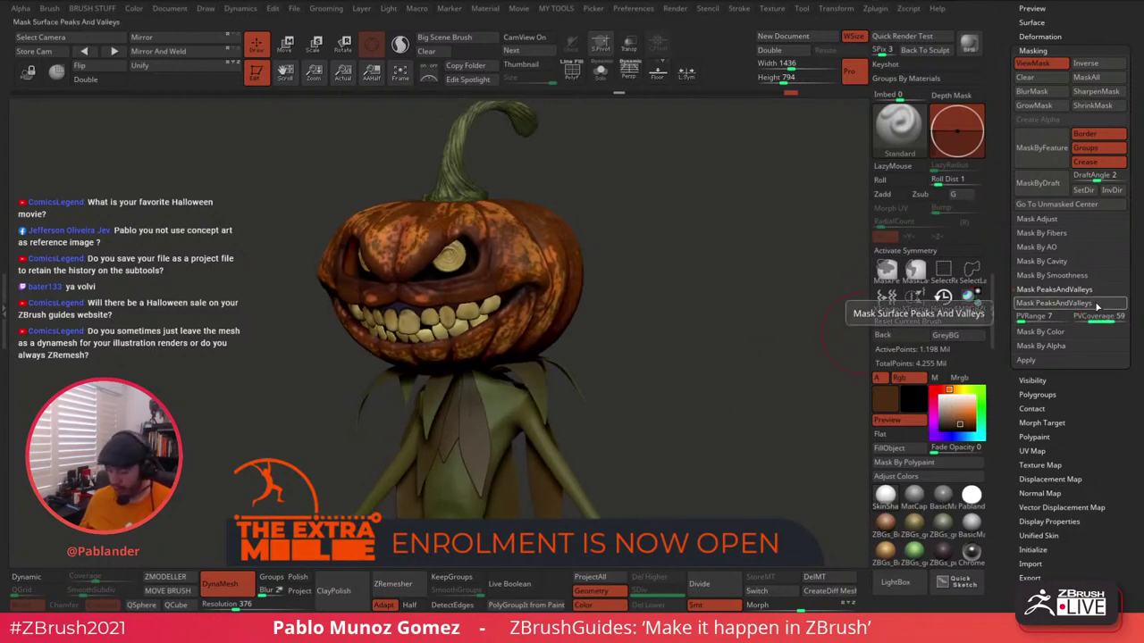
left_click(1088, 318)
left_click(1091, 308)
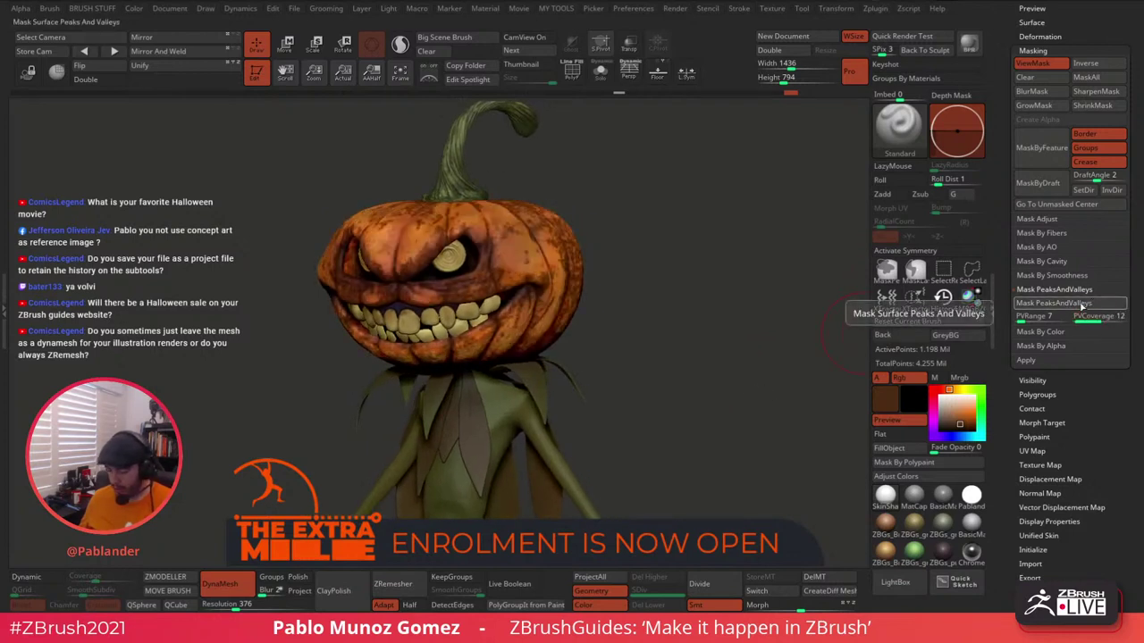
Regenerate the peaks and valleys mask with PVRange set to 23.
left_click(1025, 319)
left_click(1033, 306)
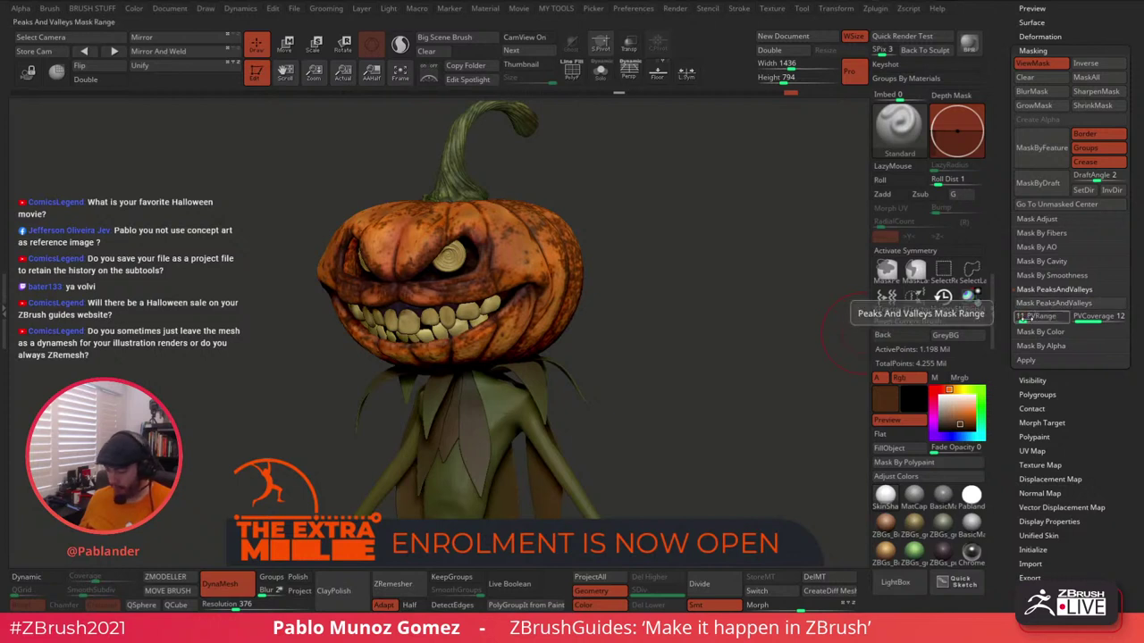
left_click(1028, 319)
left_click(1039, 306)
left_click_drag(779, 399, 756, 406)
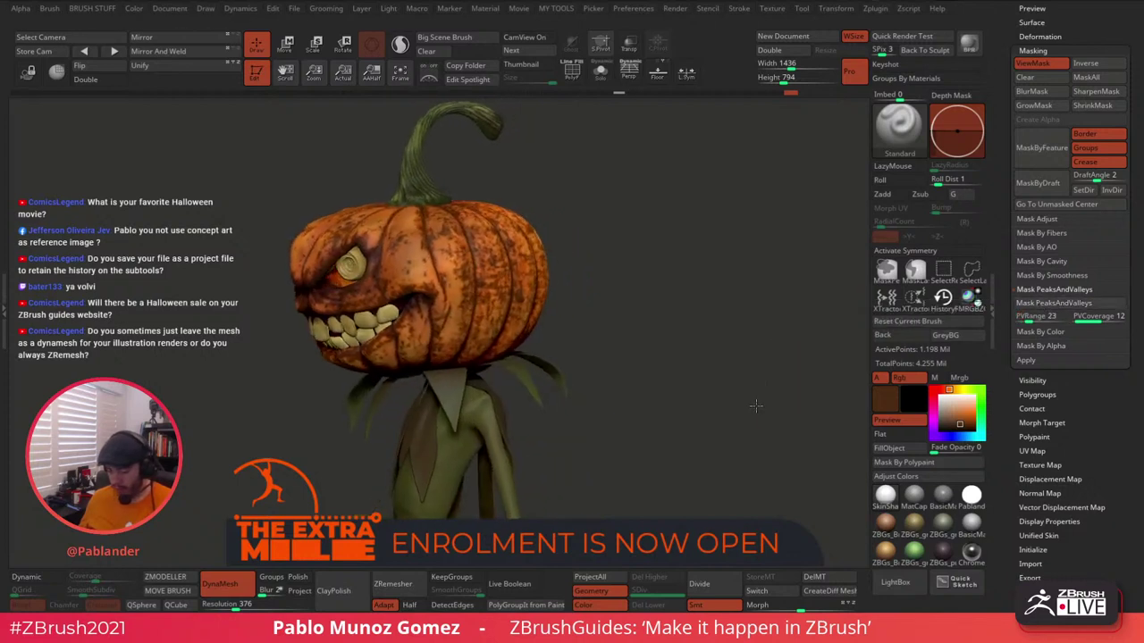
Mask the pumpkin head by smoothness instead, with the Falloff set to 212.
left_click(1087, 290)
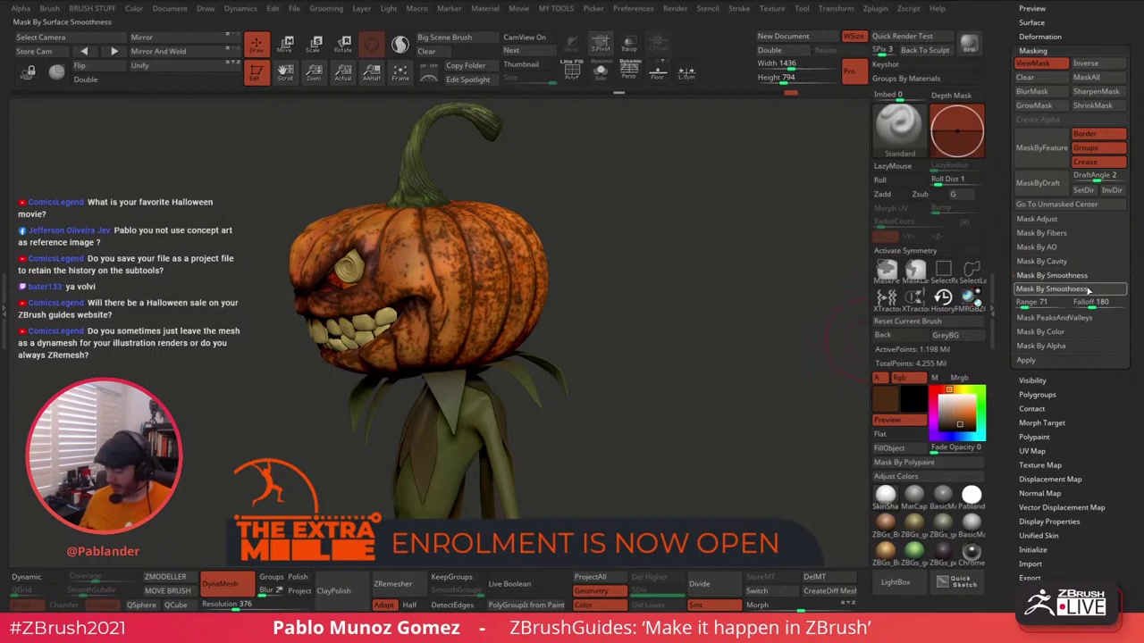
left_click(1088, 290)
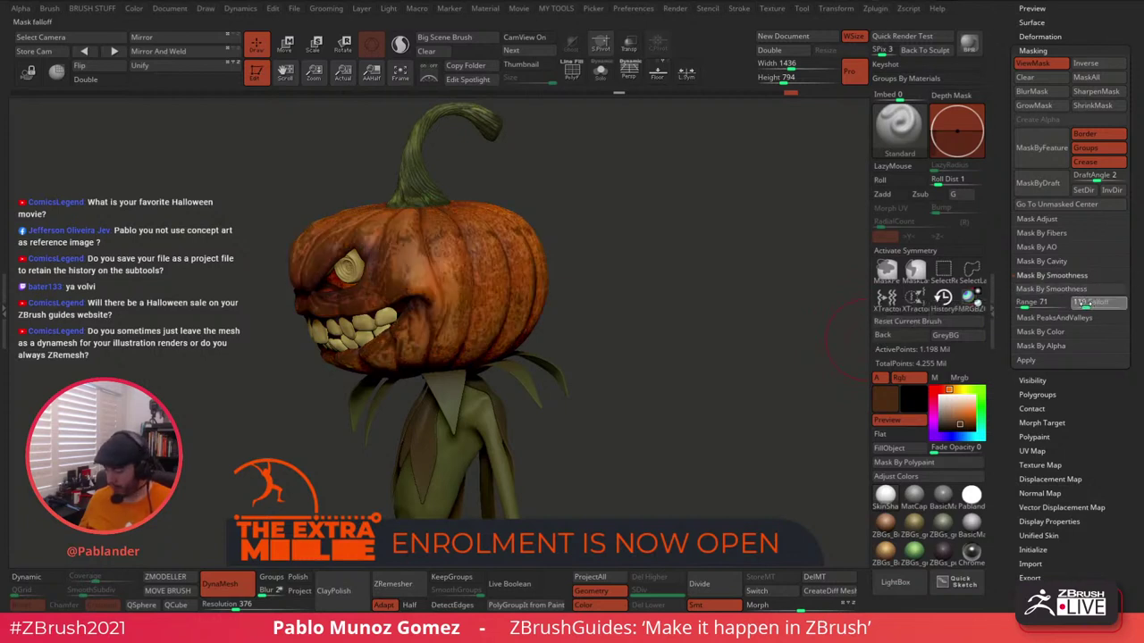
left_click(1087, 290)
left_click(1094, 303)
left_click(1093, 290)
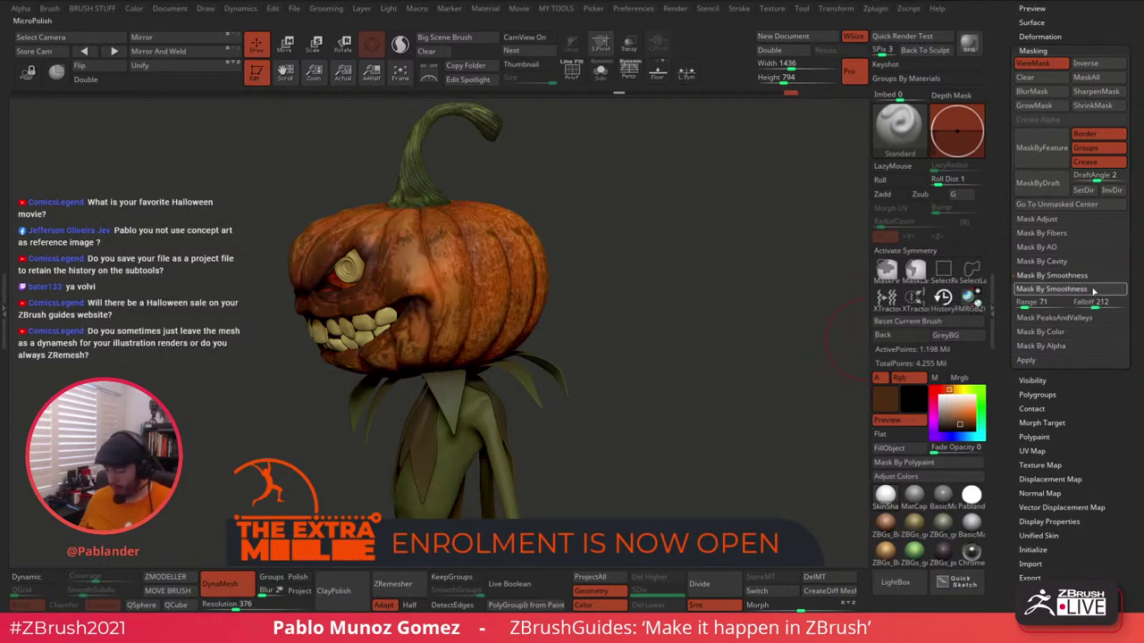
Regenerate the smoothness mask at several ranges, including 52, 14 and 135, and settle on a Range of 103.
left_click(1022, 305)
left_click(1028, 294)
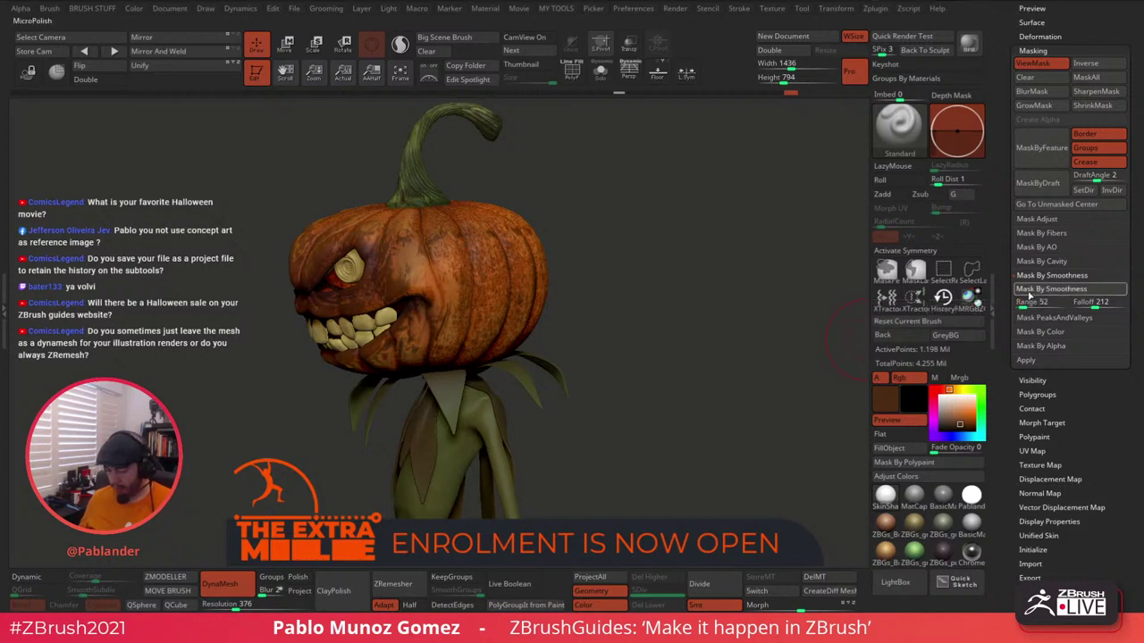
left_click(1019, 305)
left_click(1037, 295)
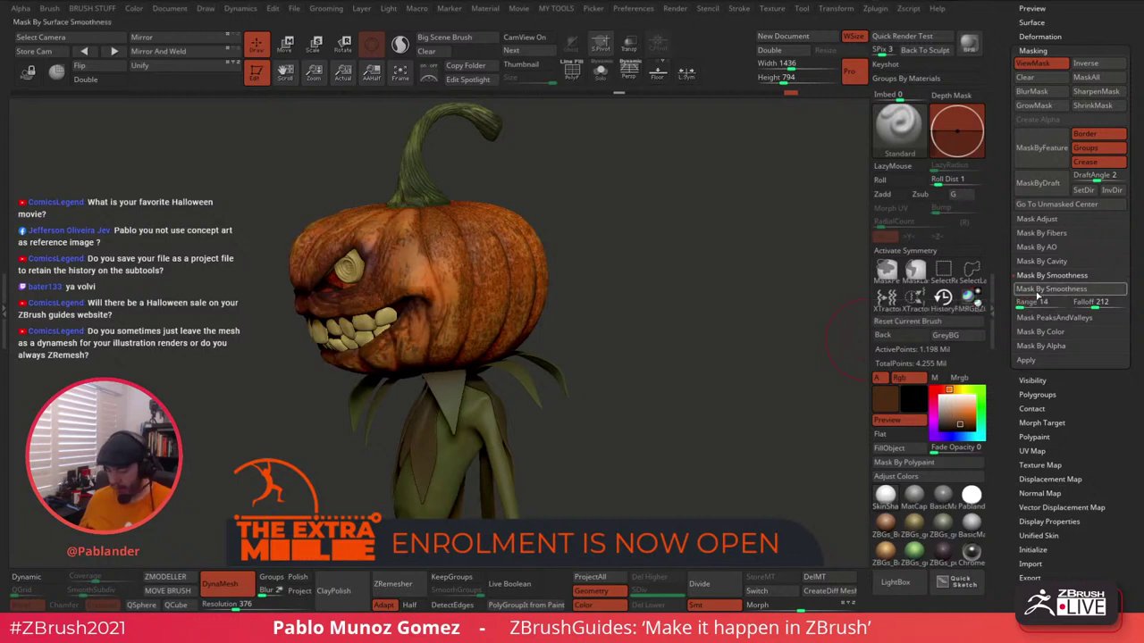
left_click(1037, 304)
left_click(1039, 292)
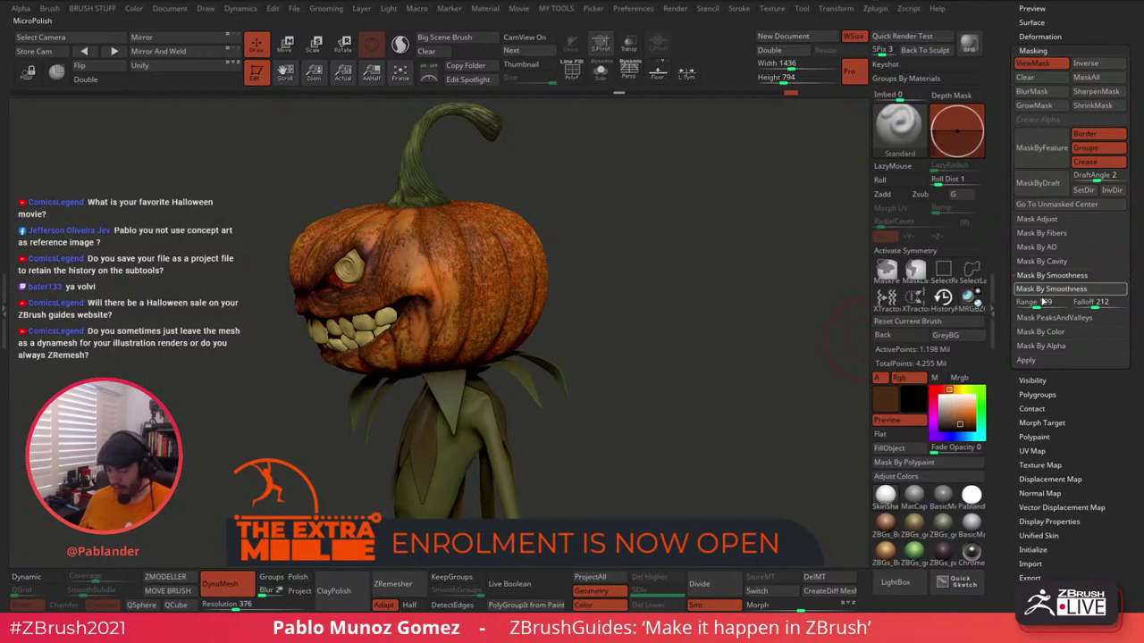
left_click(1042, 302)
left_click(1032, 305)
left_click(1041, 292)
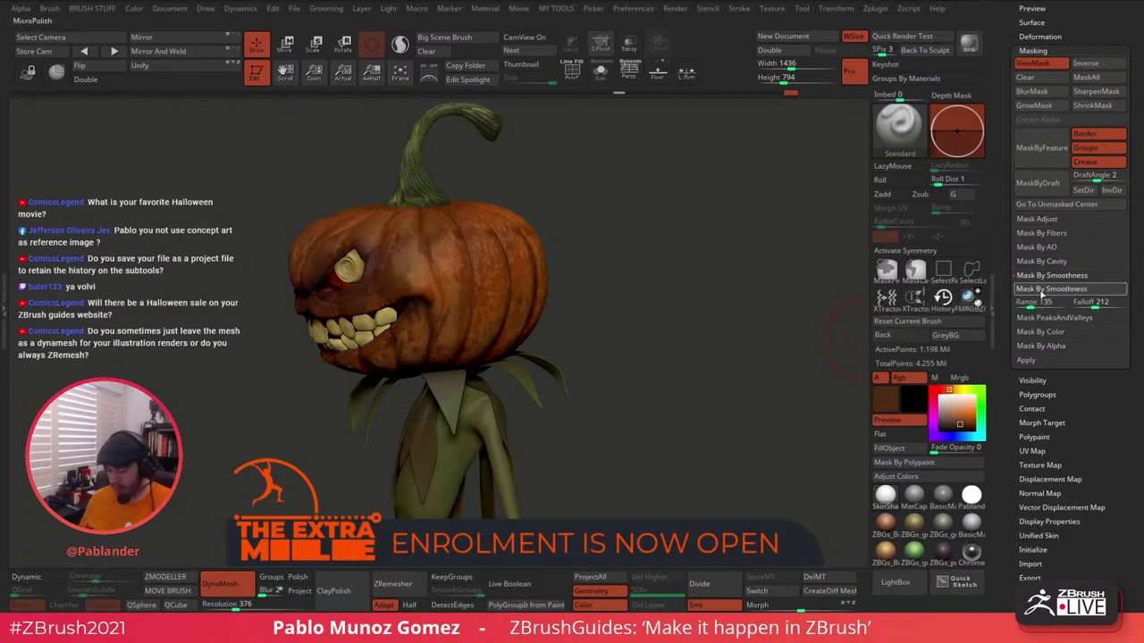
left_click_drag(1035, 303, 1030, 302)
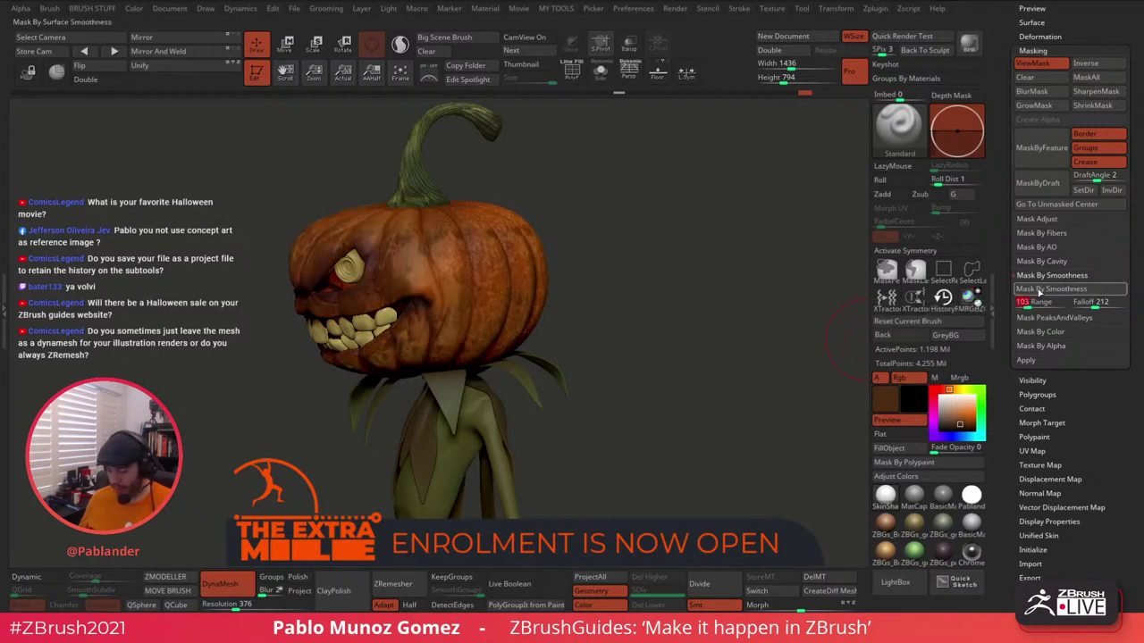
Hide the new smoothness mask's display and check the pumpkin head from the front and below.
mouse_move(767, 379)
left_mouse_down()
mouse_move(779, 390)
mouse_move(768, 385)
left_mouse_up()
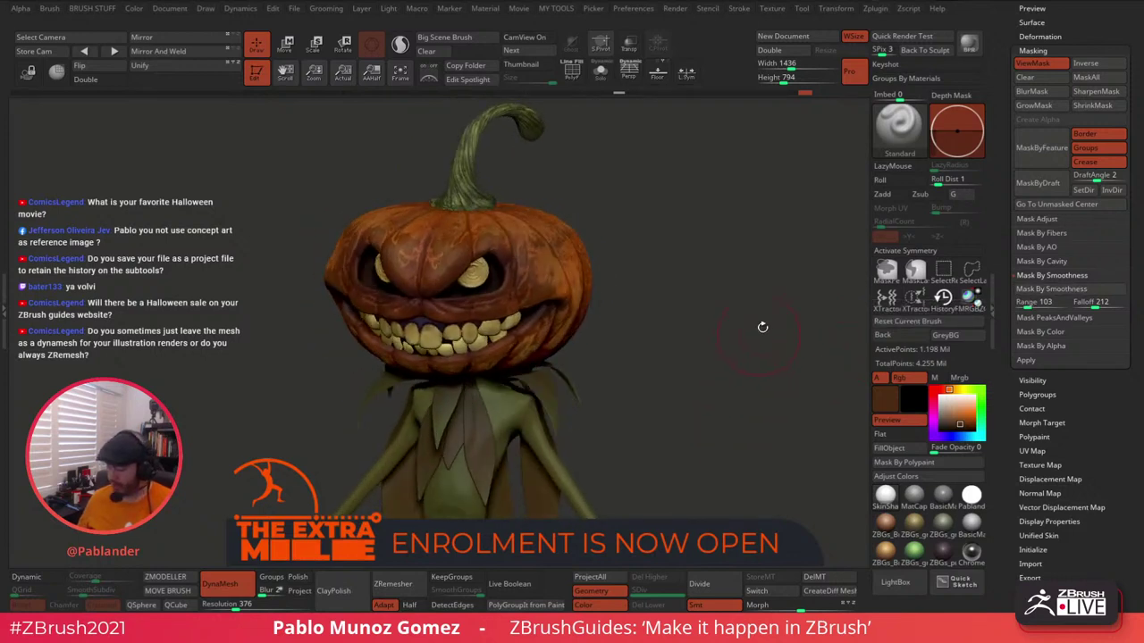
left_click_drag(696, 259, 612, 310)
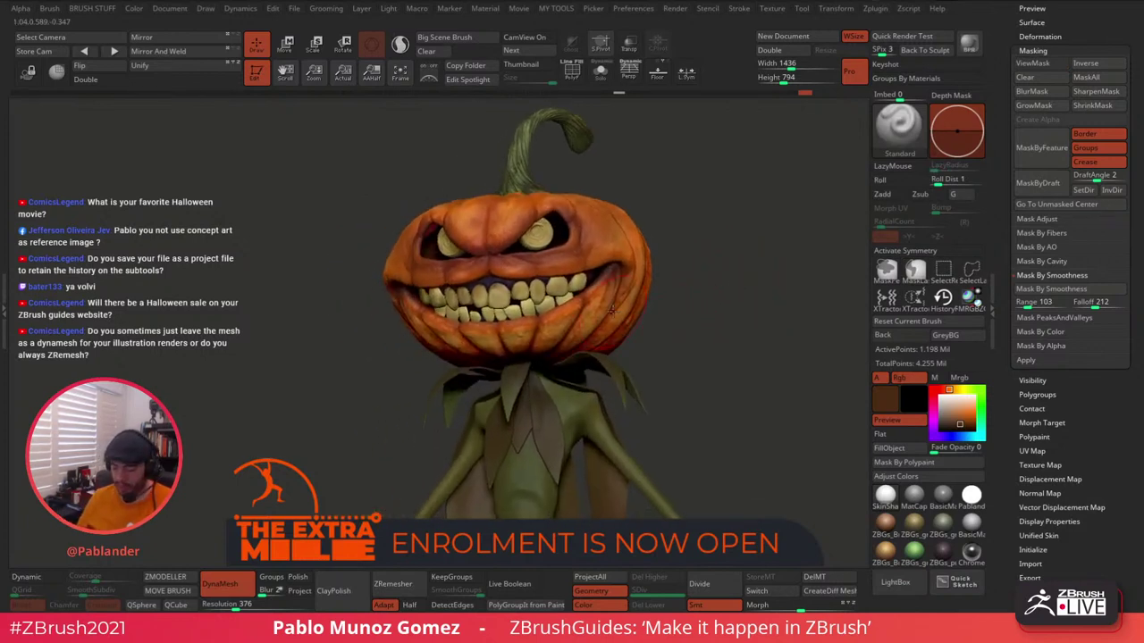
left_click_drag(687, 291, 585, 116)
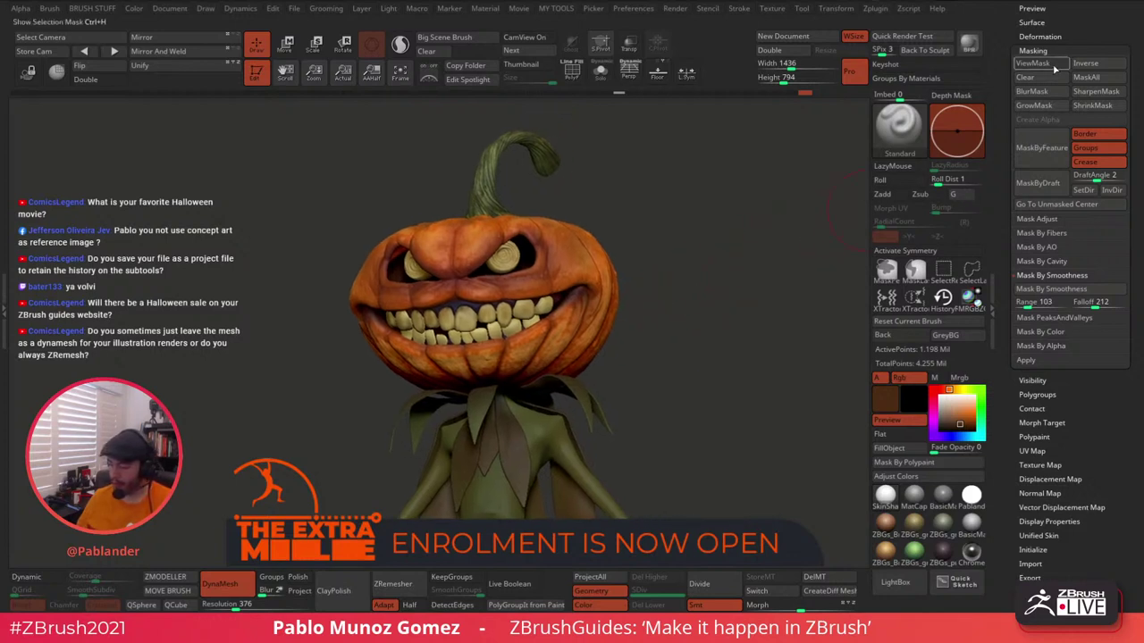
Isolate the pumpkin head subtool, turn off its polypaint display and set the active colour to white.
left_click(600, 71)
key("space")
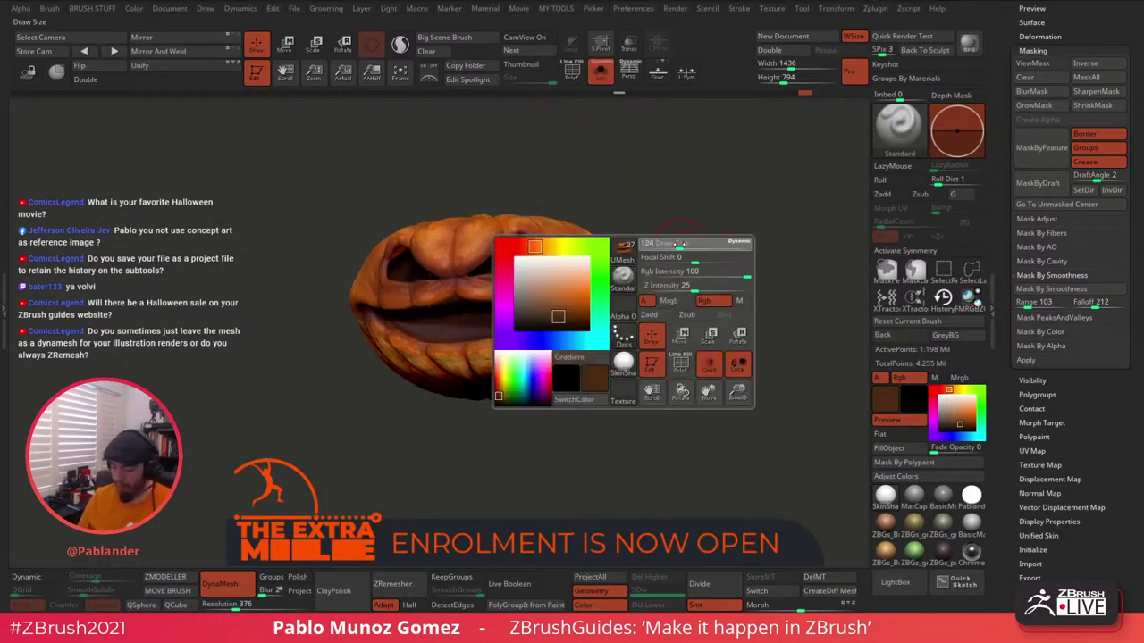
scroll(1017, 449, "up", 10)
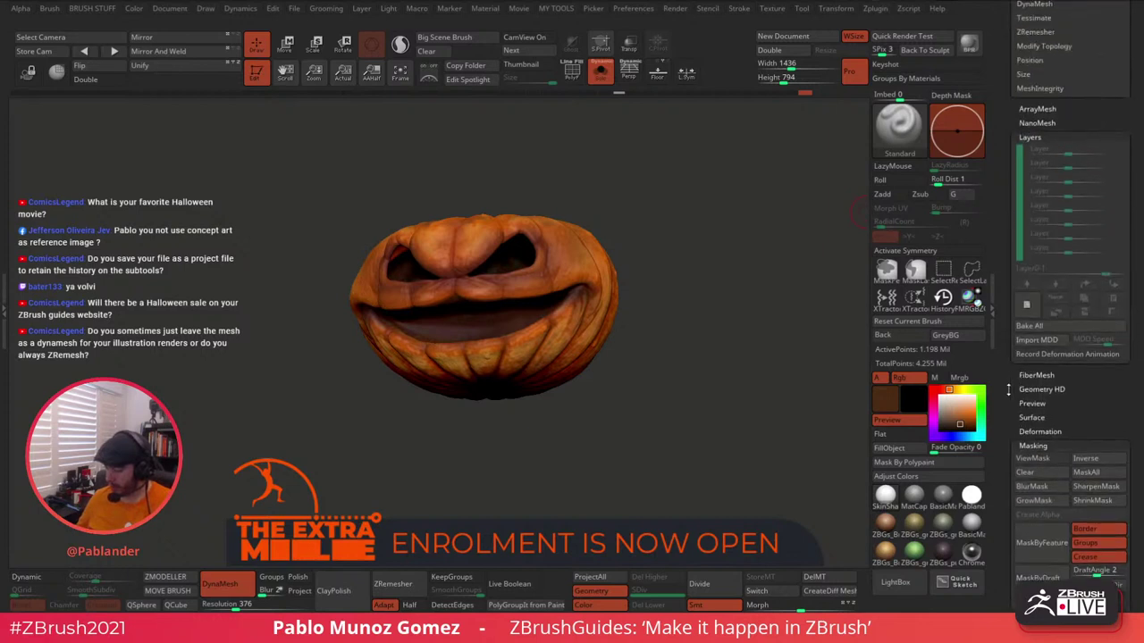
scroll(1016, 450, "up", 10)
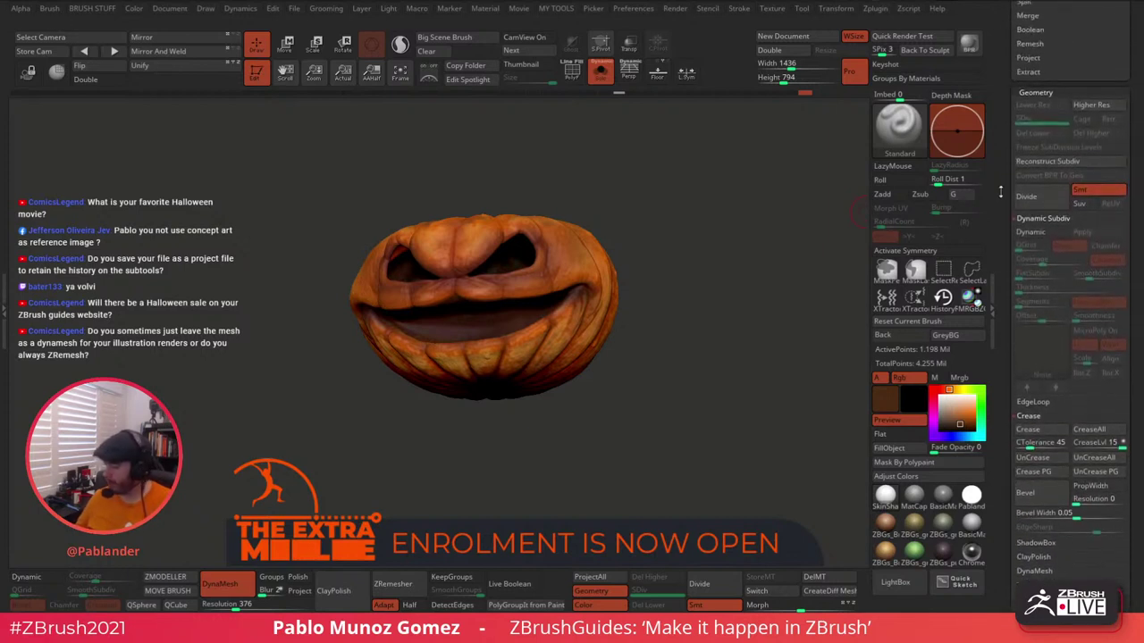
left_click_drag(1003, 281, 1003, 304)
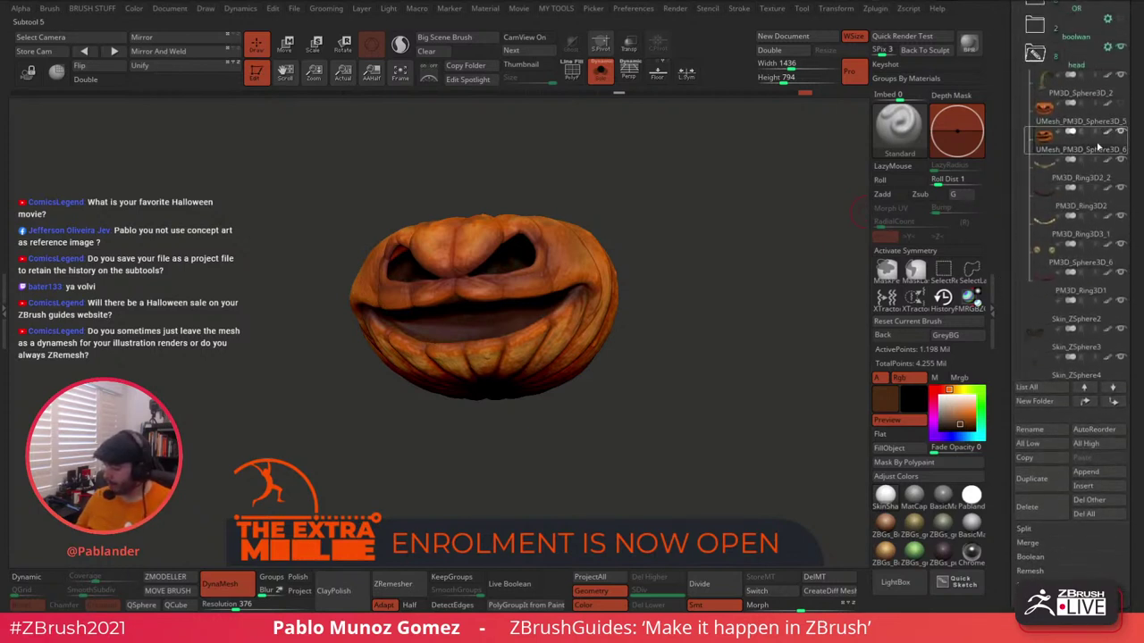
left_click(1098, 146)
left_click(939, 398)
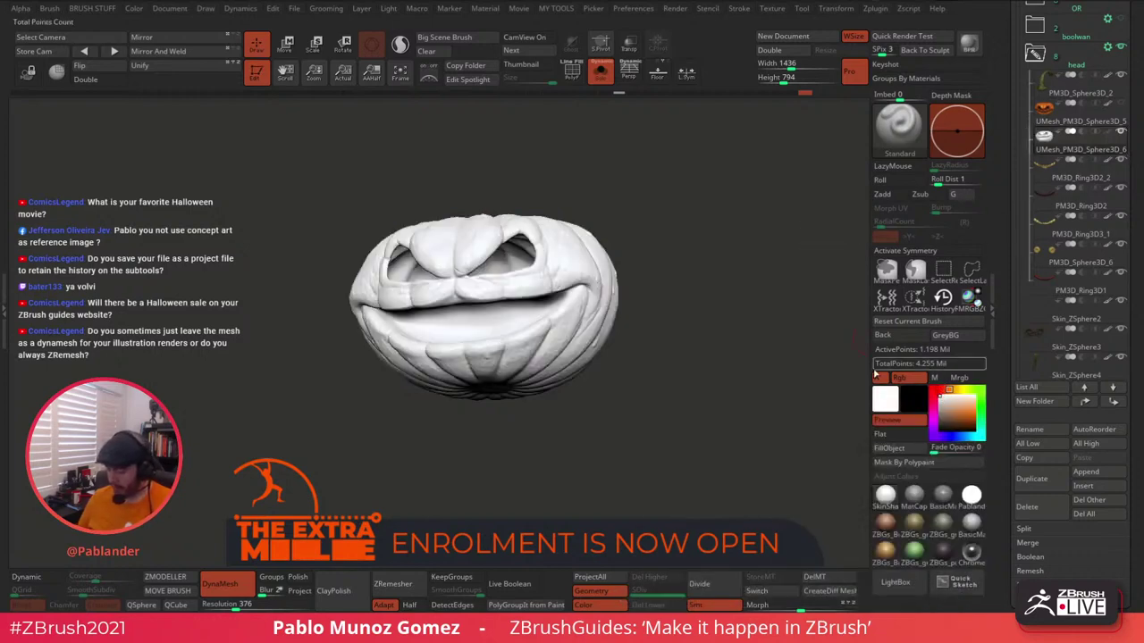
Try painting a mask along the ribs of the pumpkin's underside with the MaskPen brush.
left_click_drag(674, 371, 691, 304)
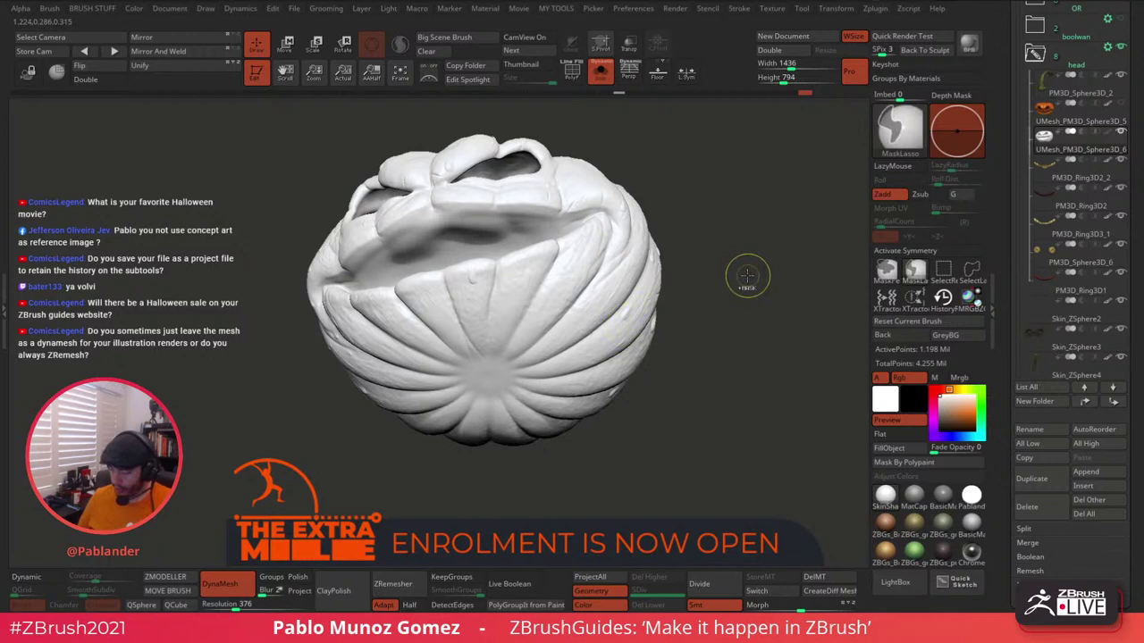
left_click(886, 271)
left_click_drag(579, 315, 566, 350, "ctrl")
key("ctrl+z")
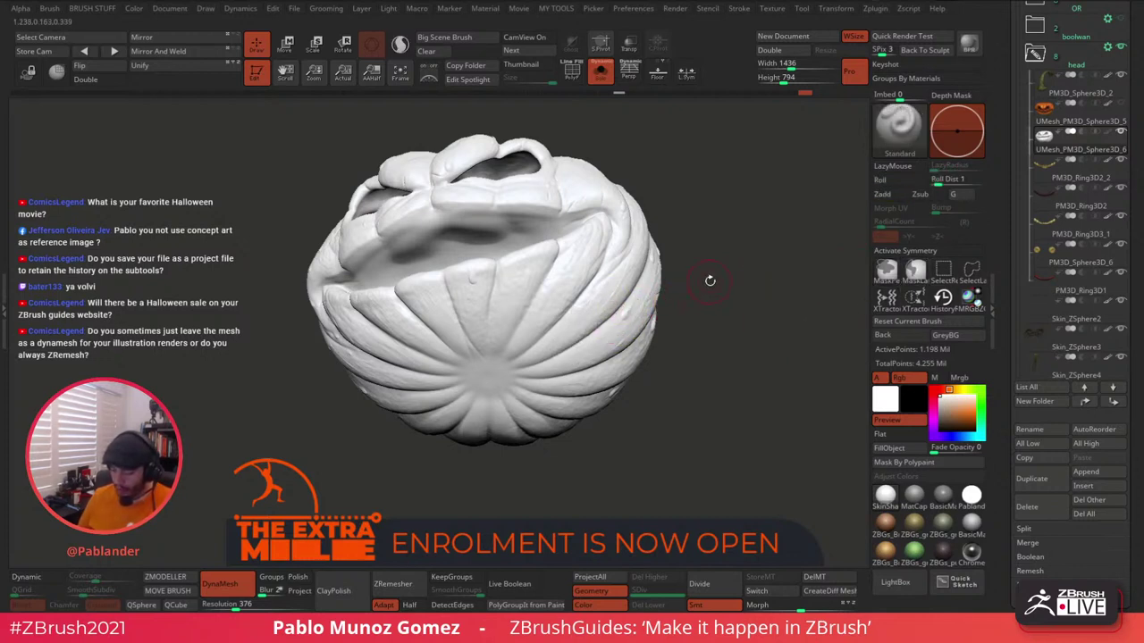
key("ctrl")
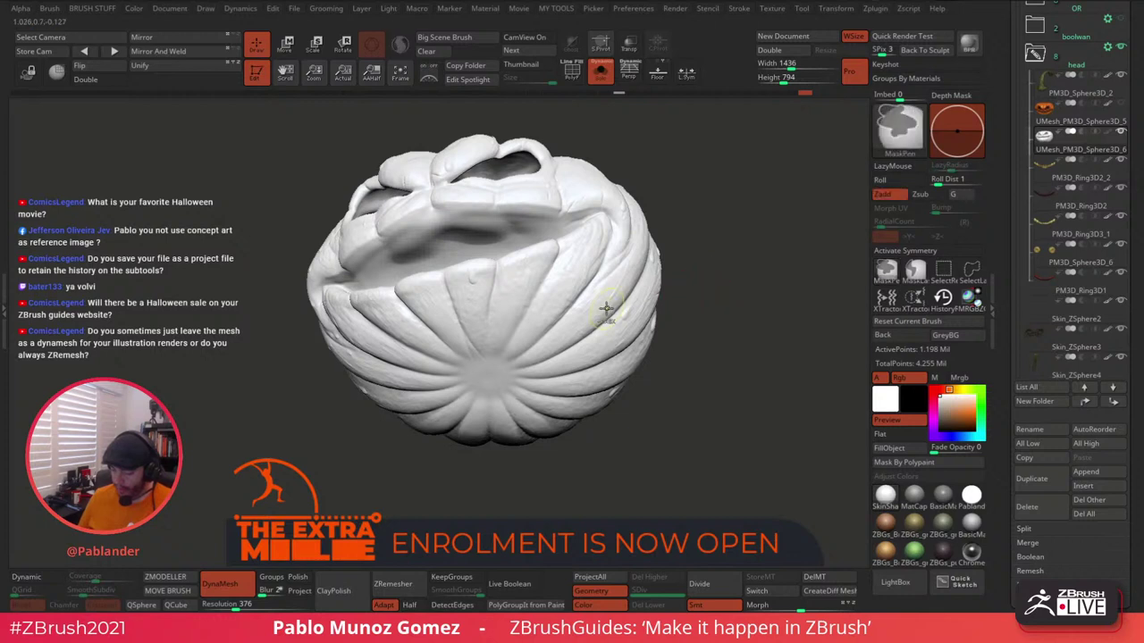
key("ctrl")
key("space")
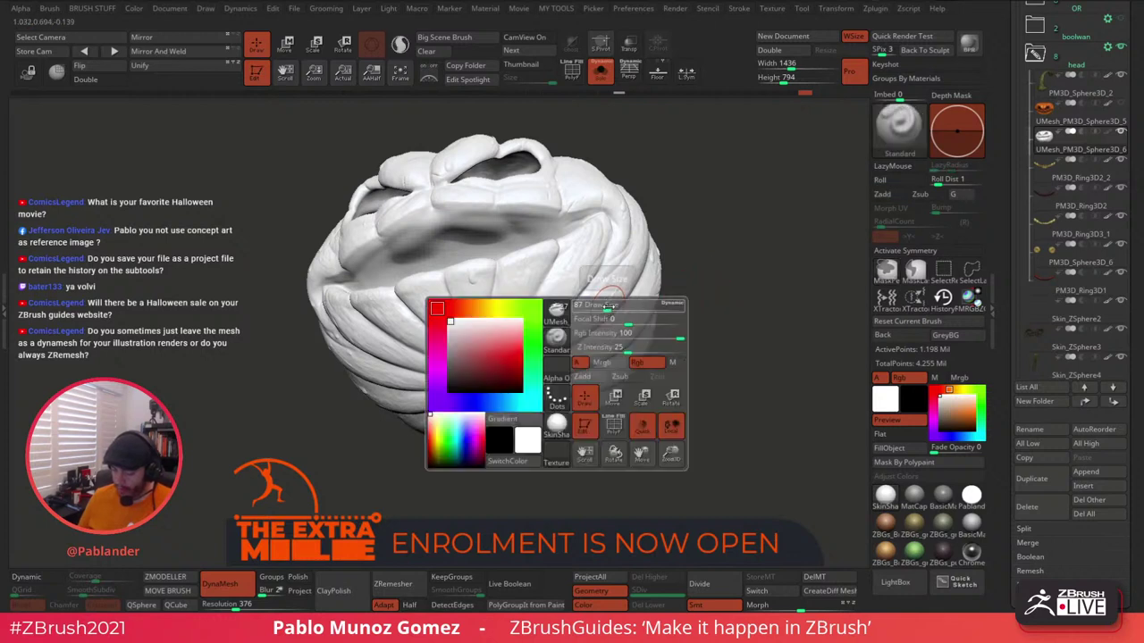
left_click_drag(685, 262, 675, 283)
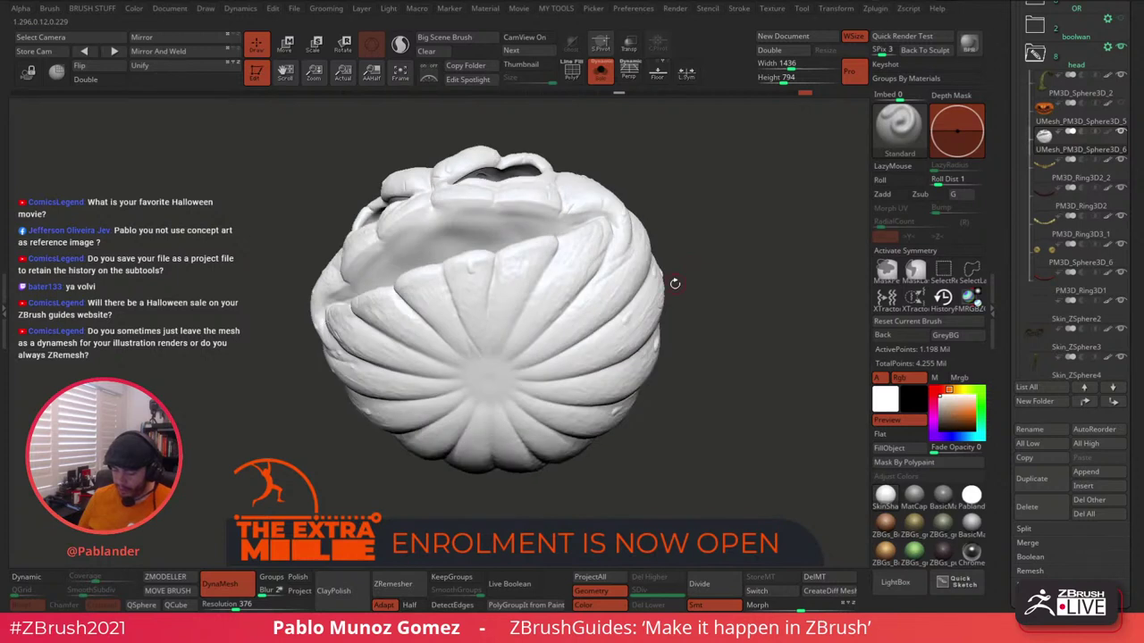
key("ctrl")
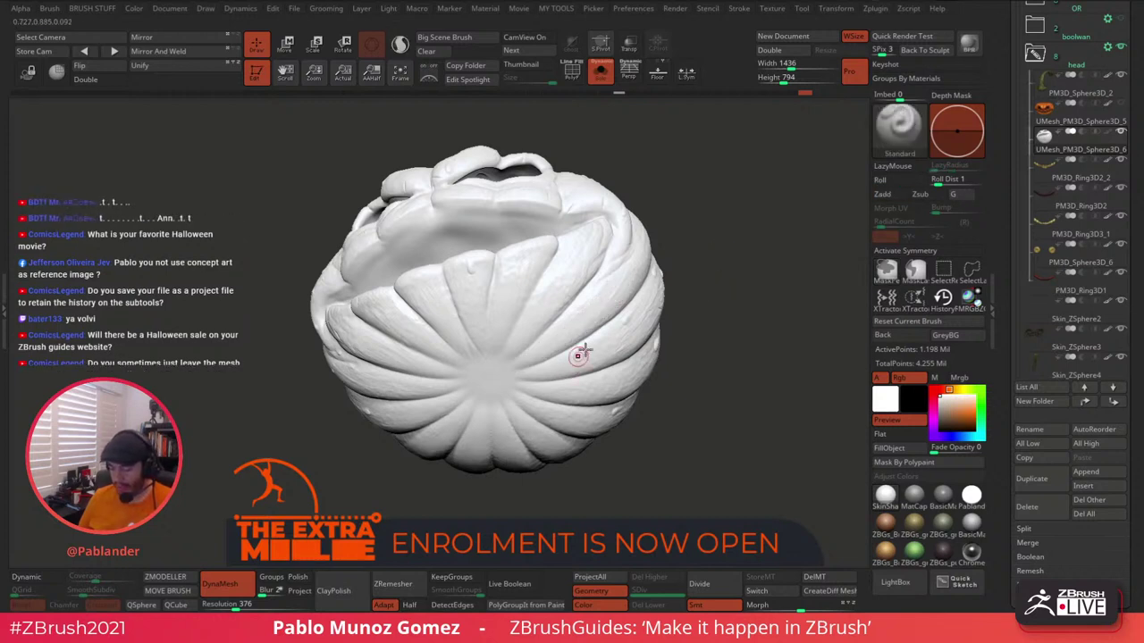
key("ctrl")
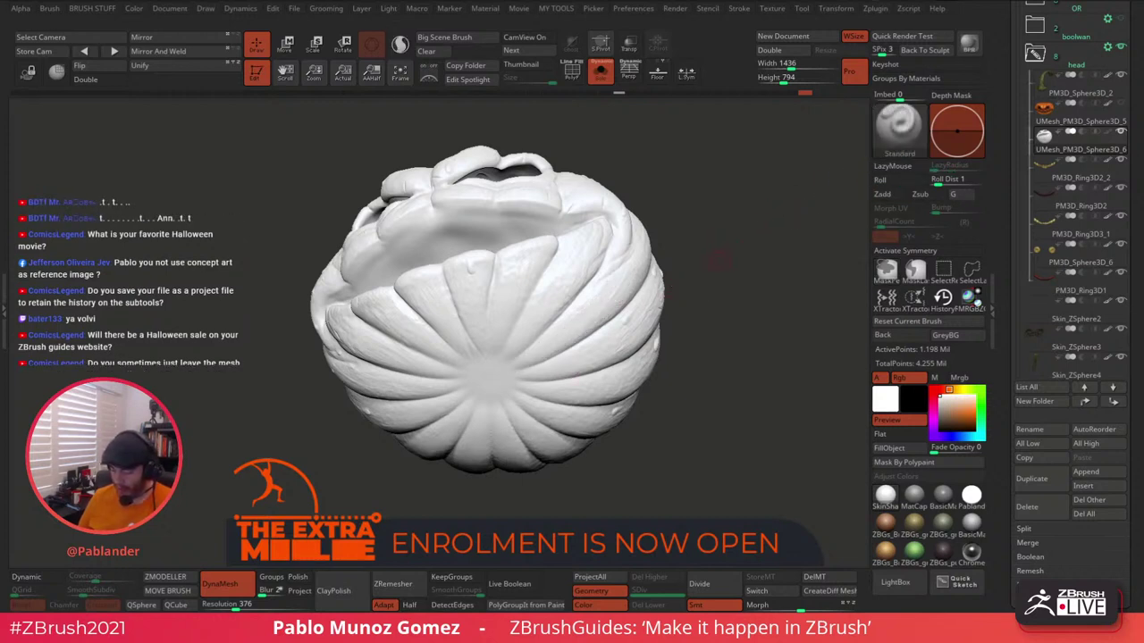
Switch to the PM_Sharp_Mask brush and mask the centre of the pumpkin's base with the first streaks running along the ribs.
key("b")
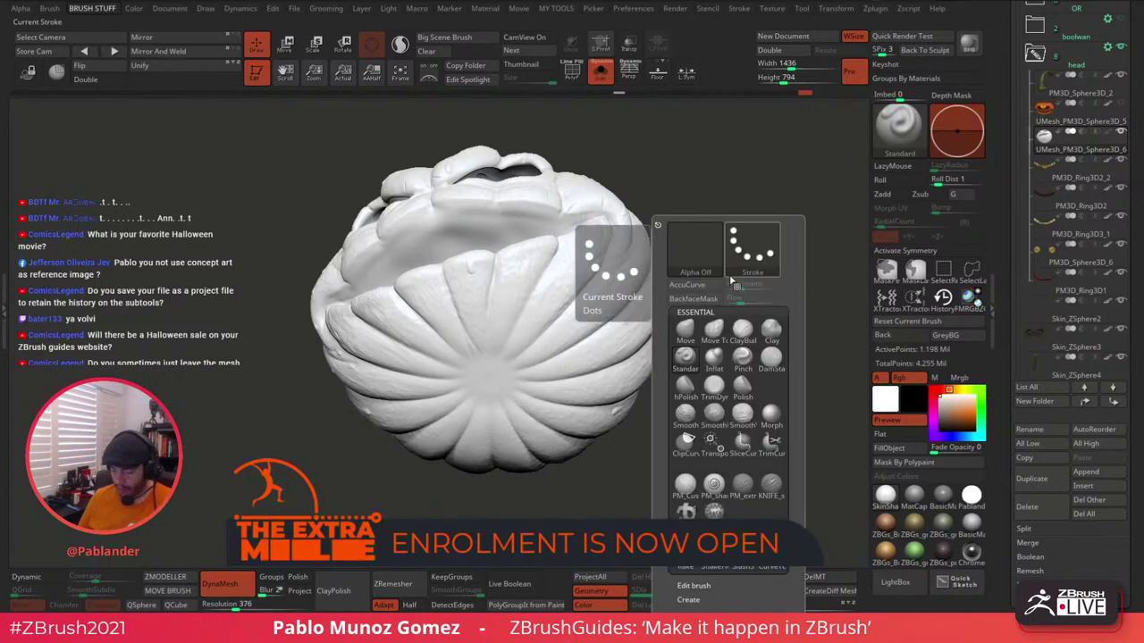
left_click(714, 510)
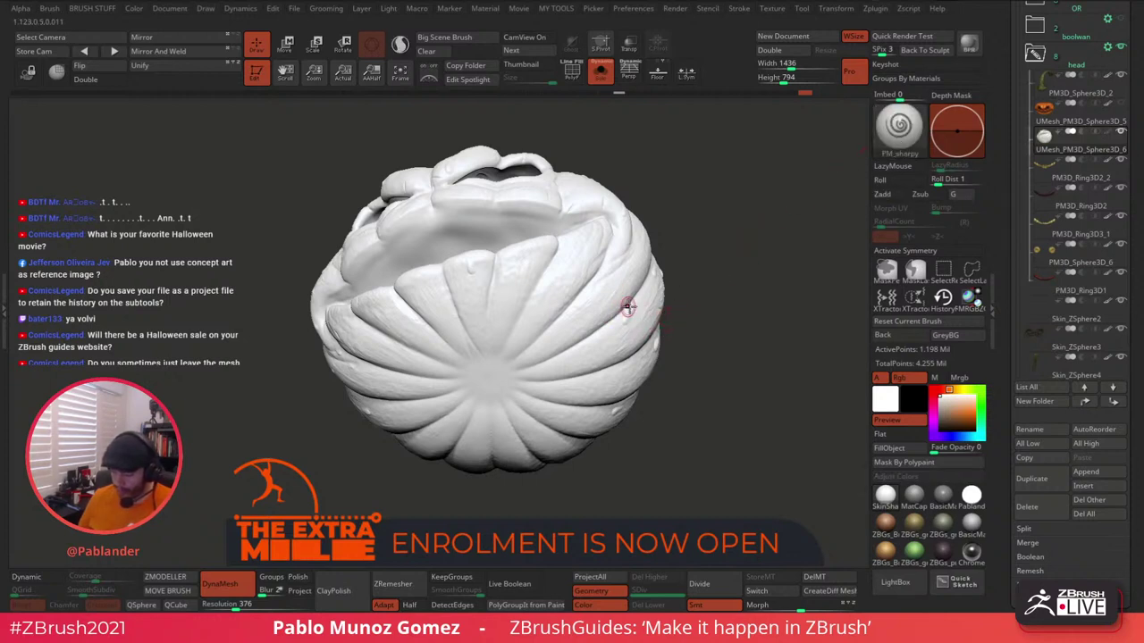
key("ctrl")
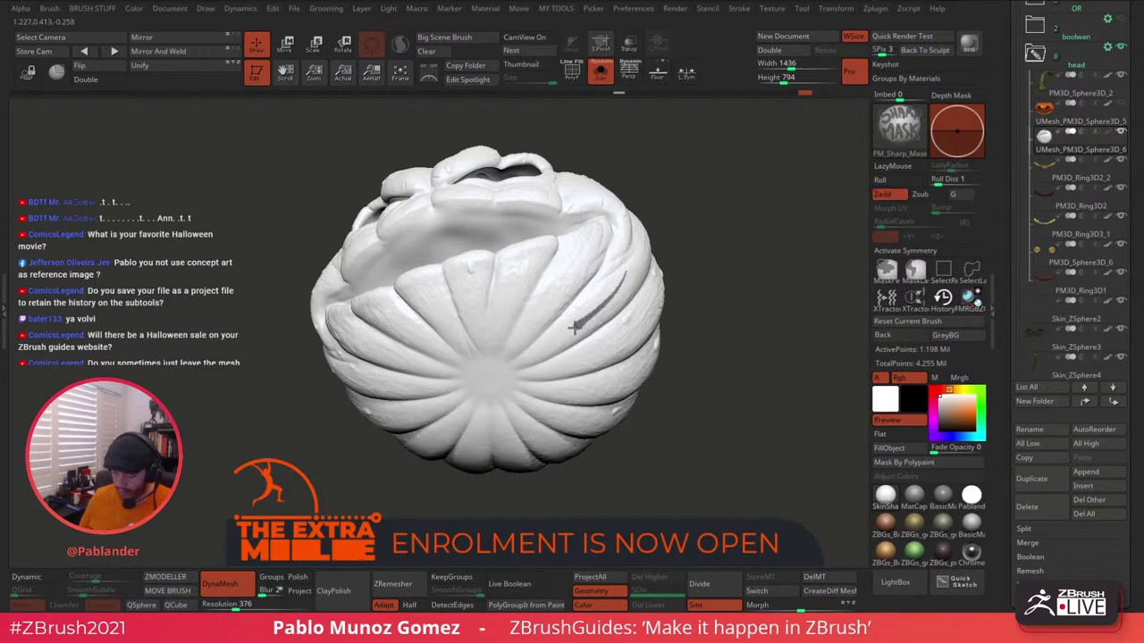
key("space")
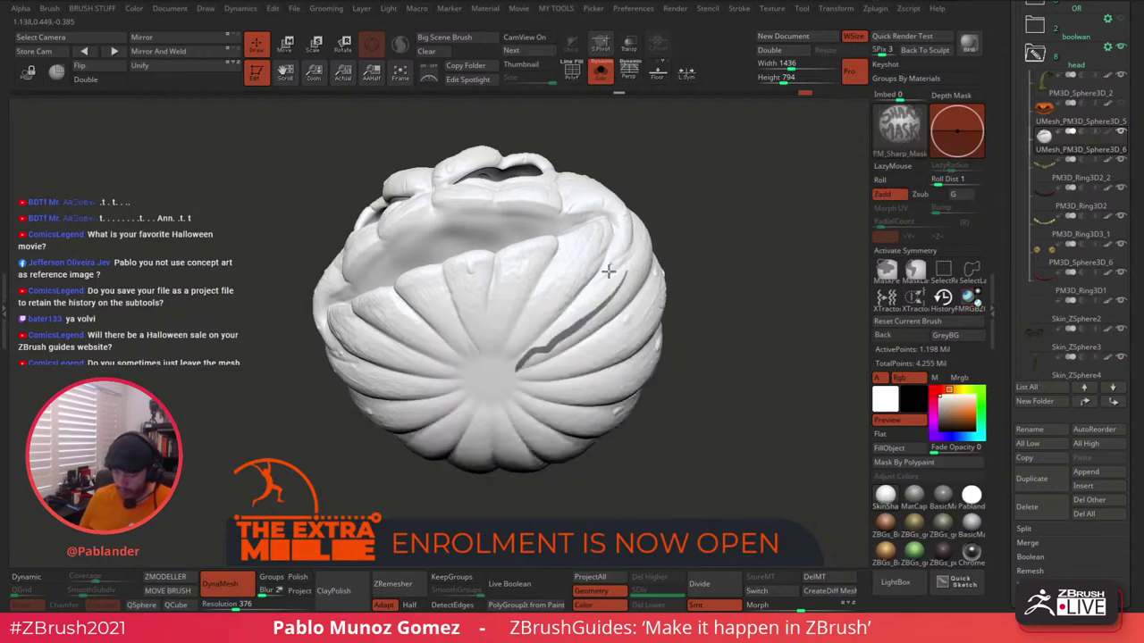
mouse_move(609, 267)
left_mouse_down("ctrl")
mouse_move(521, 355)
mouse_move(592, 248)
mouse_move(523, 309)
mouse_move(503, 380)
mouse_move(428, 368)
left_mouse_up("ctrl")
key("space")
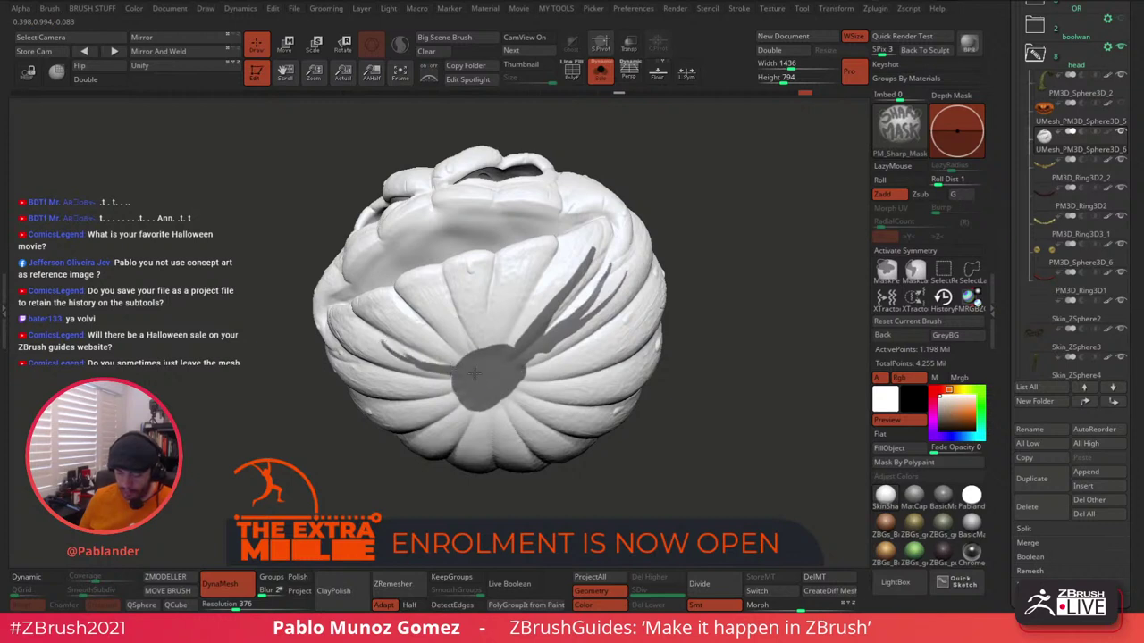
left_click_drag(406, 323, 464, 360, "ctrl")
Mask tapered streaks radiating from the base centre along the front ribs and around the pumpkin's right side.
left_click_drag(672, 270, 692, 245)
mouse_move(503, 292)
left_mouse_down("ctrl")
mouse_move(487, 360)
mouse_move(455, 371)
mouse_move(465, 393)
mouse_move(340, 402)
mouse_move(443, 407)
mouse_move(340, 445)
left_mouse_up("ctrl")
left_click_drag(452, 413, 401, 454, "ctrl")
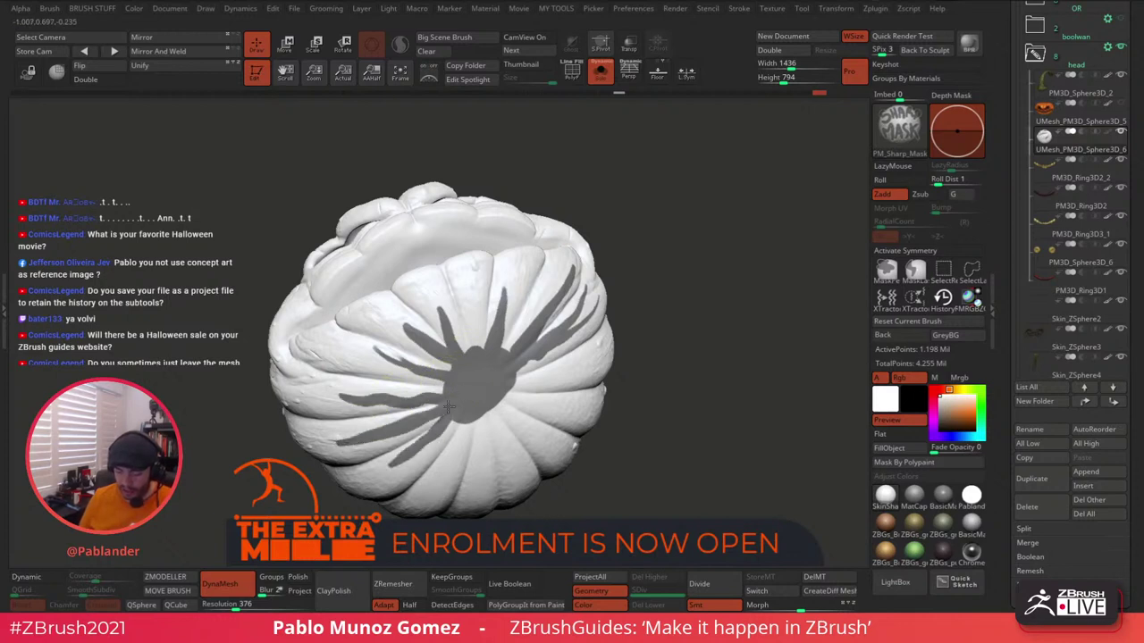
left_click_drag(473, 403, 451, 487, "ctrl")
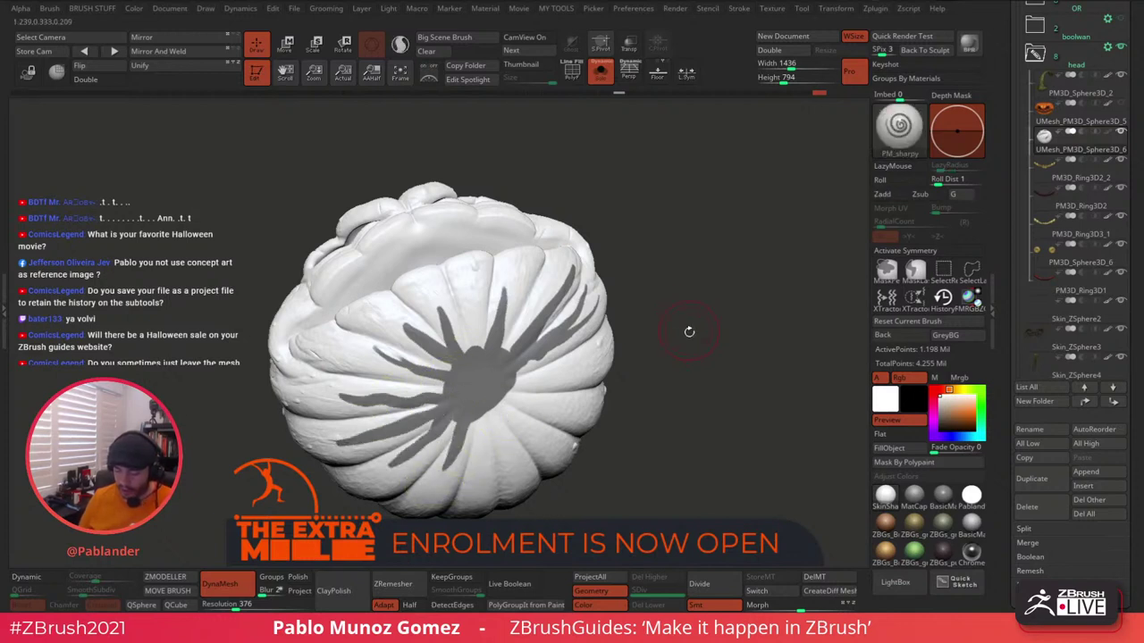
Complete the ring of masked streaks along the back and left ribs, and add extra streaks between the front ones.
left_click_drag(689, 331, 672, 276)
mouse_move(492, 365)
left_mouse_down("ctrl")
mouse_move(494, 477)
mouse_move(540, 454)
mouse_move(579, 385)
mouse_move(591, 386)
left_mouse_up("ctrl")
left_click_drag(693, 322, 664, 322)
mouse_move(518, 340)
left_mouse_down("ctrl")
mouse_move(590, 339)
mouse_move(611, 299)
left_mouse_up("ctrl")
left_click_drag(697, 273, 694, 297)
left_click_drag(553, 253, 521, 319, "ctrl")
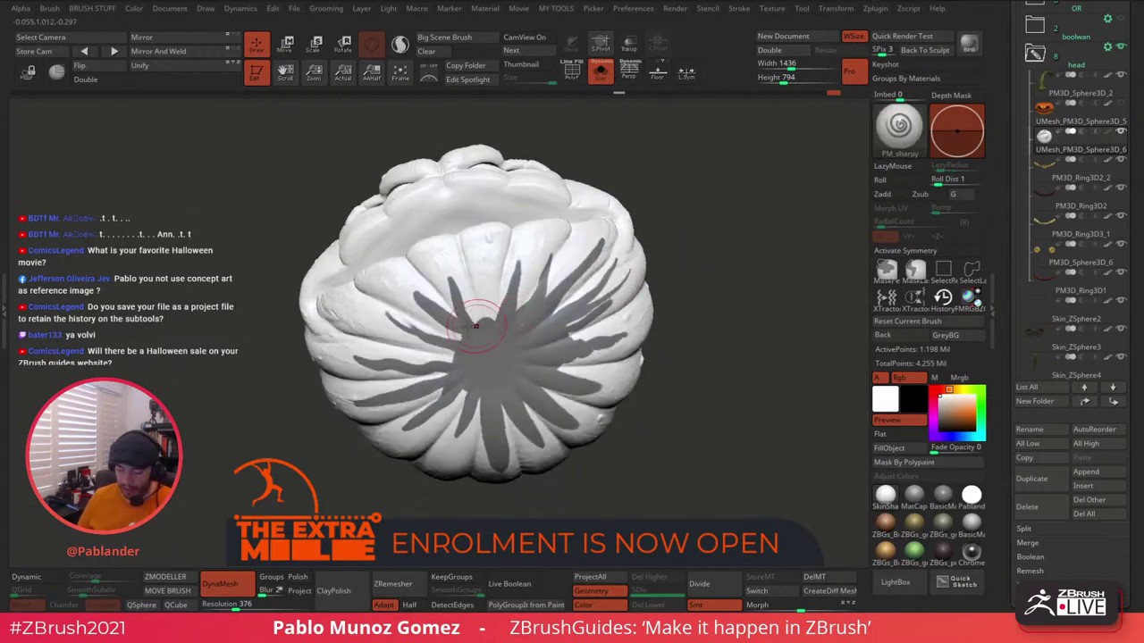
key("ctrl")
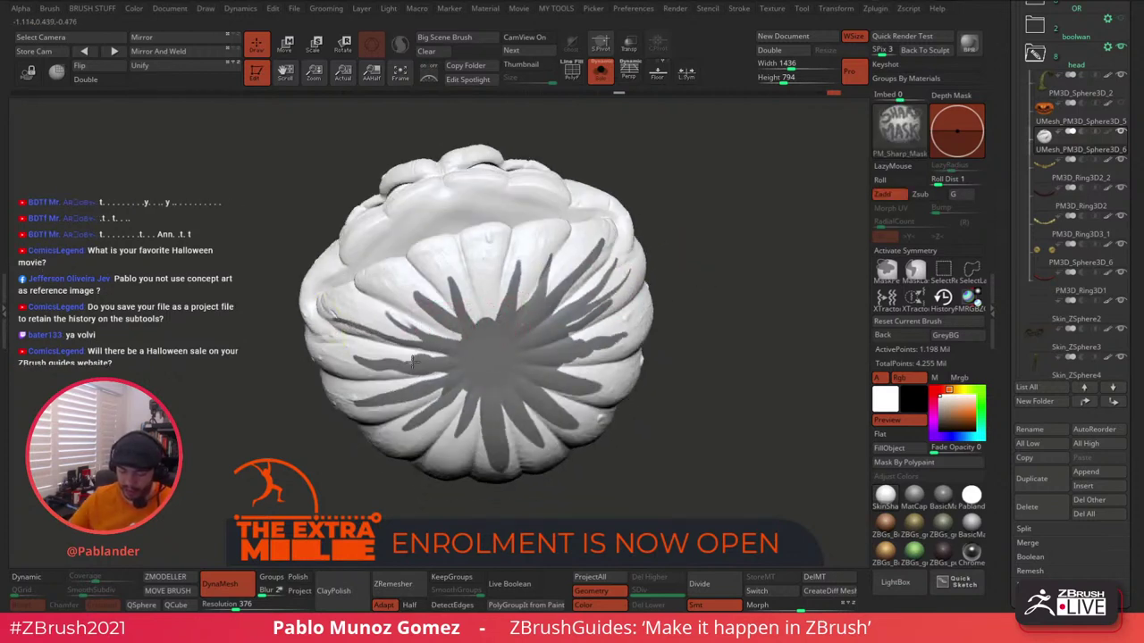
left_click_drag(320, 359, 468, 361, "ctrl")
left_click_drag(705, 250, 673, 257)
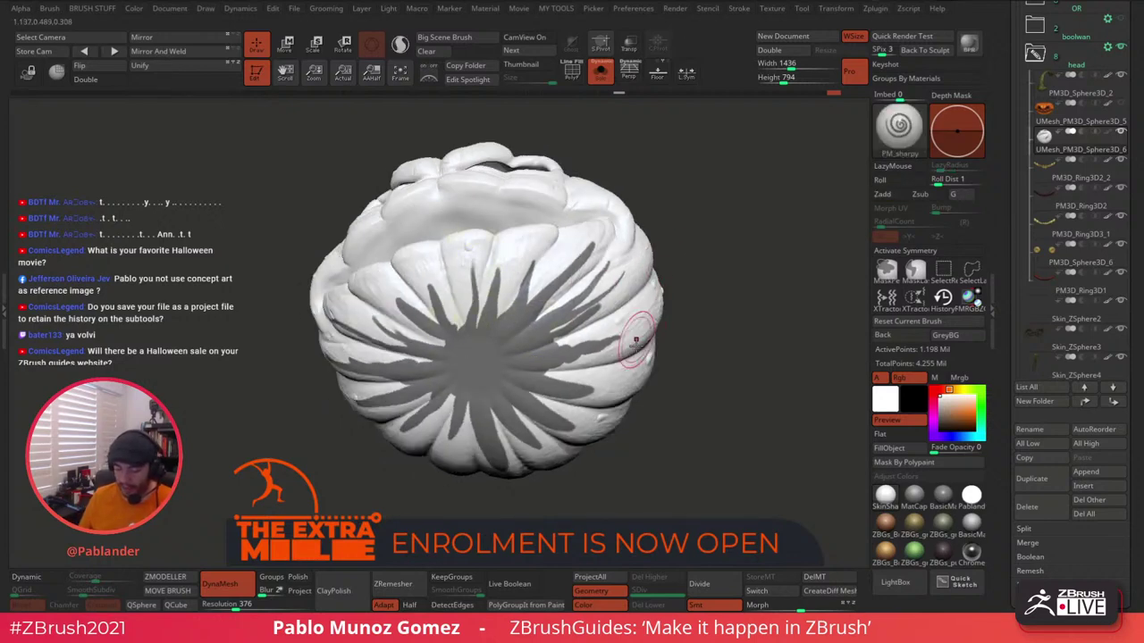
Mask broken patches and short streaks beyond the streak tips on the ribs of the pumpkin's right side.
mouse_move(615, 340)
right_mouse_down("alt")
mouse_move(651, 295)
mouse_move(639, 294)
right_mouse_up("alt")
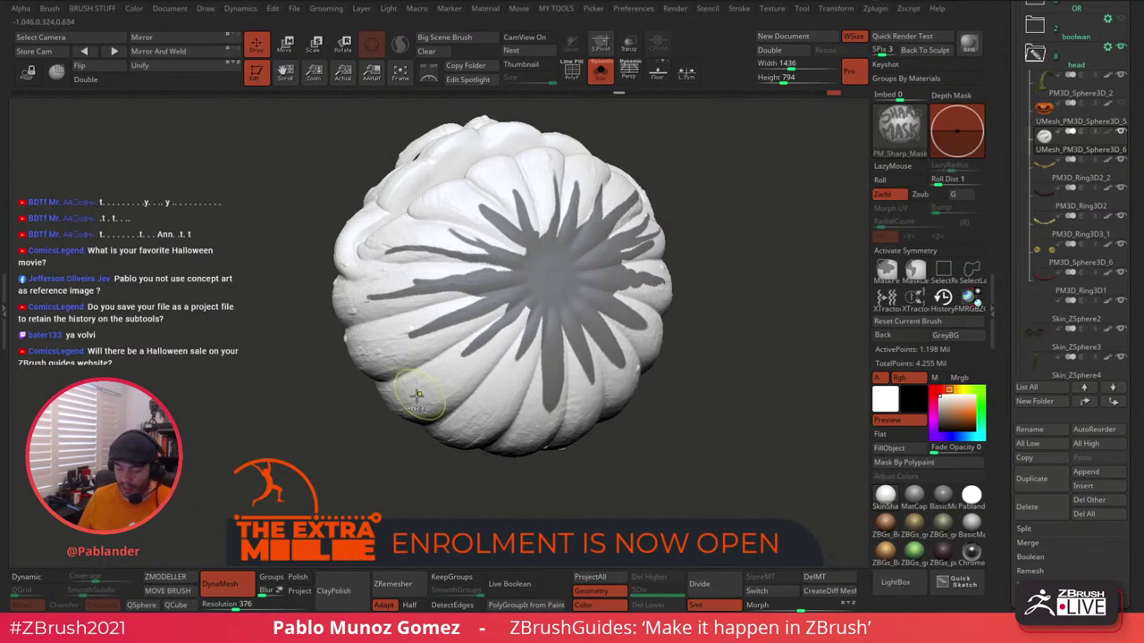
left_click_drag(411, 399, 442, 387, "ctrl")
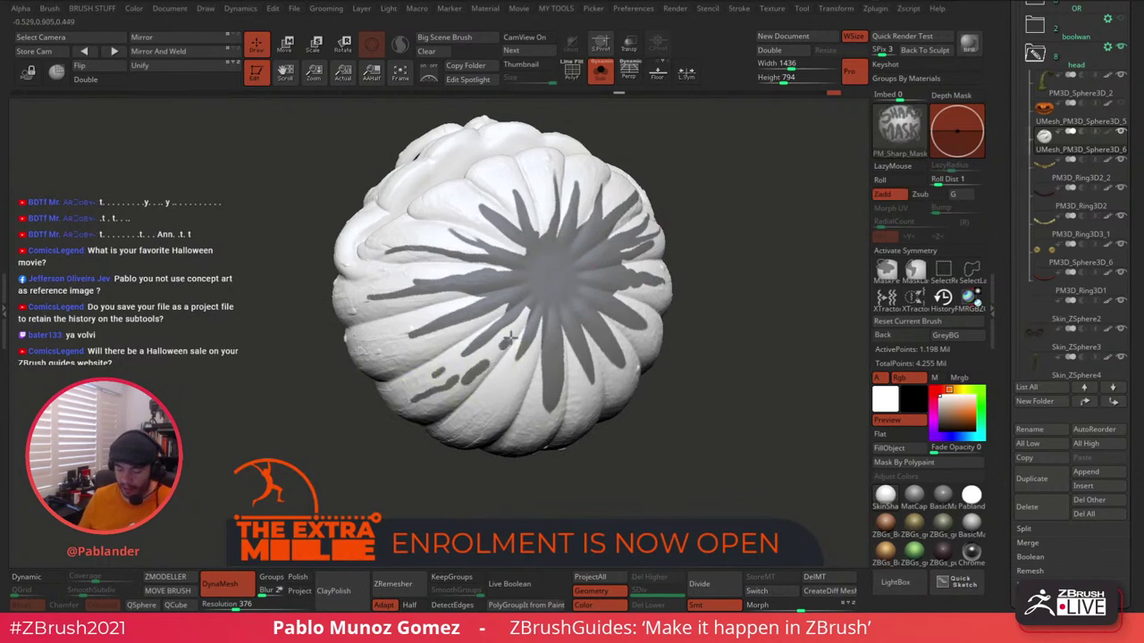
right_click_drag(512, 338, 528, 307)
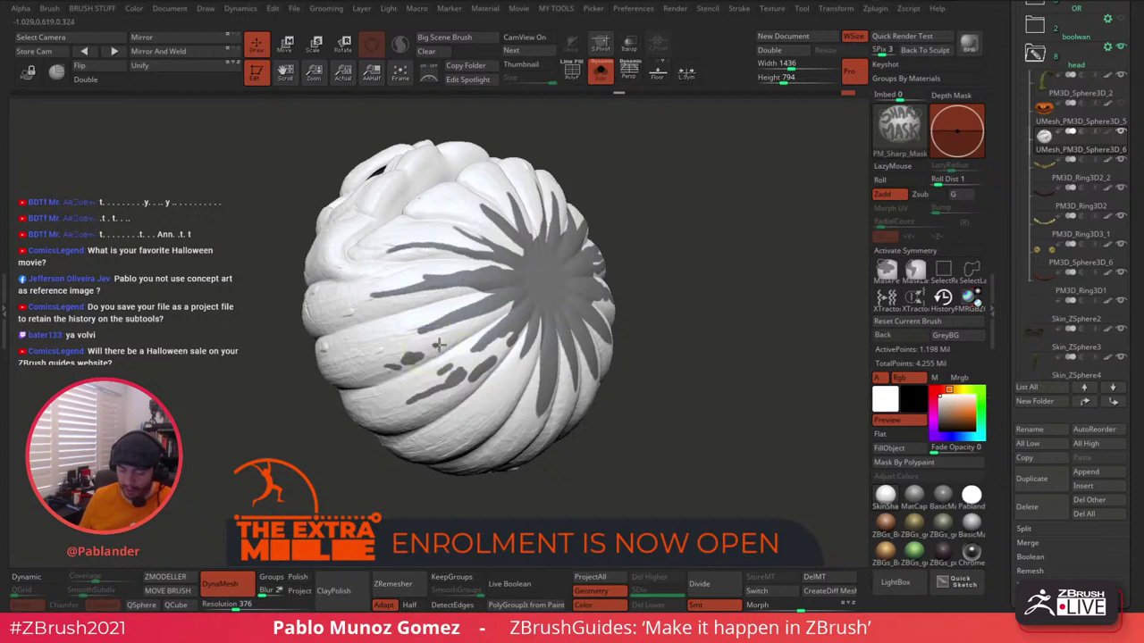
left_click_drag(464, 323, 511, 305, "ctrl")
left_click_drag(441, 301, 484, 291, "ctrl")
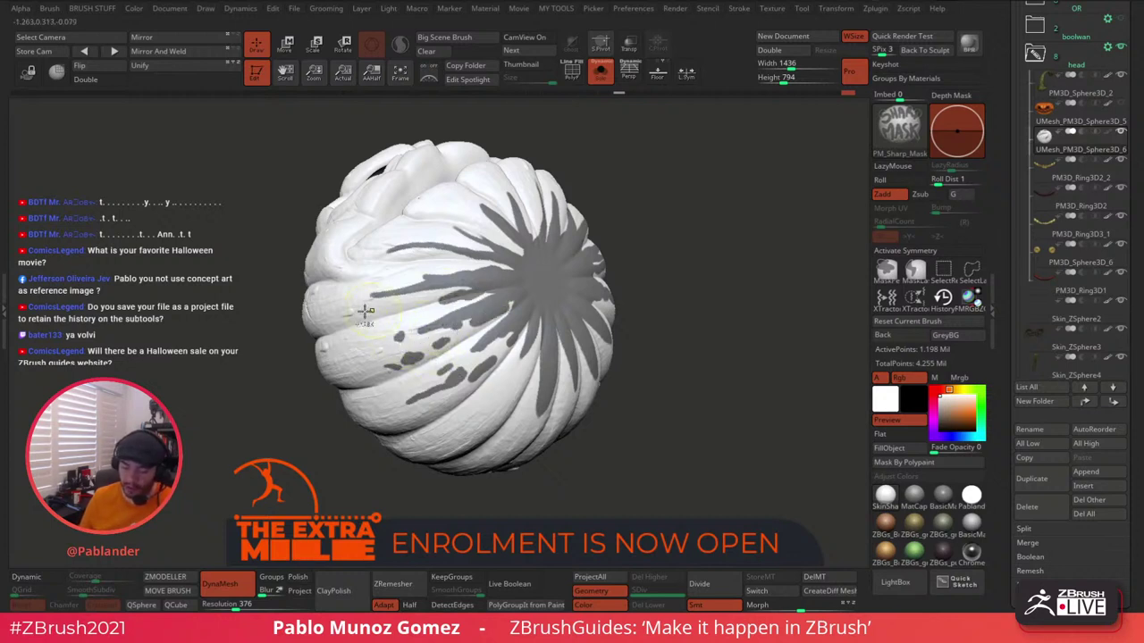
mouse_move(378, 398)
left_mouse_down("ctrl")
mouse_move(436, 406)
mouse_move(514, 332)
left_mouse_up("ctrl")
Extend the masked streaks and scattered patches around the right rear ribs of the pumpkin.
right_click_drag(586, 381, 603, 327, "alt")
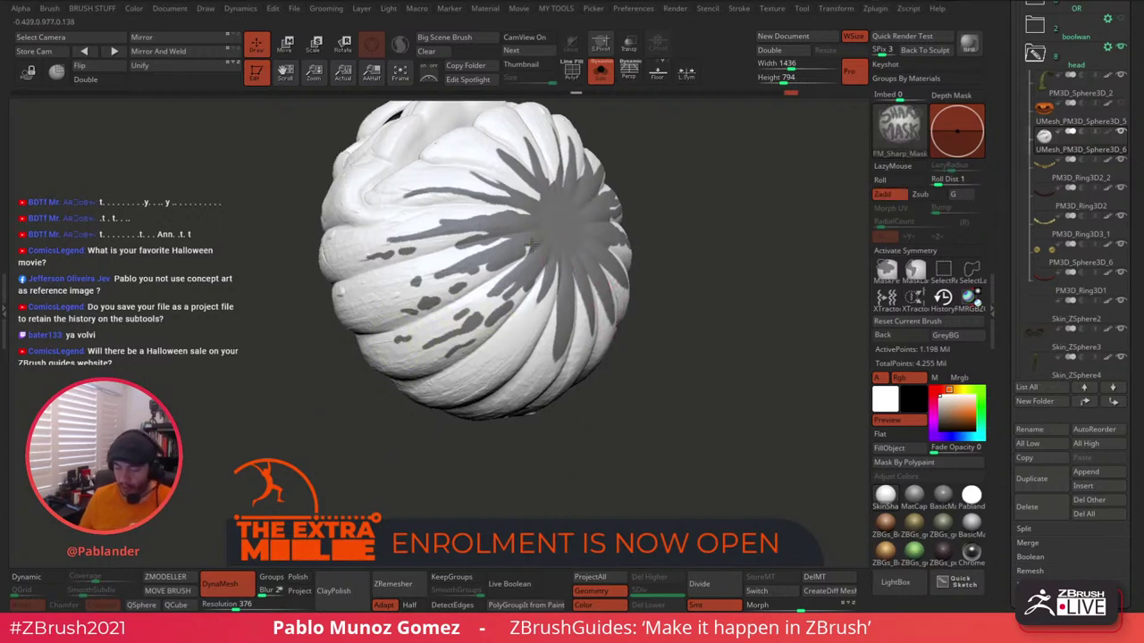
left_click_drag(554, 257, 568, 273, "ctrl")
right_click_drag(567, 268, 557, 291)
mouse_move(560, 261)
left_mouse_down("ctrl")
mouse_move(472, 386)
mouse_move(478, 366)
left_mouse_up("ctrl")
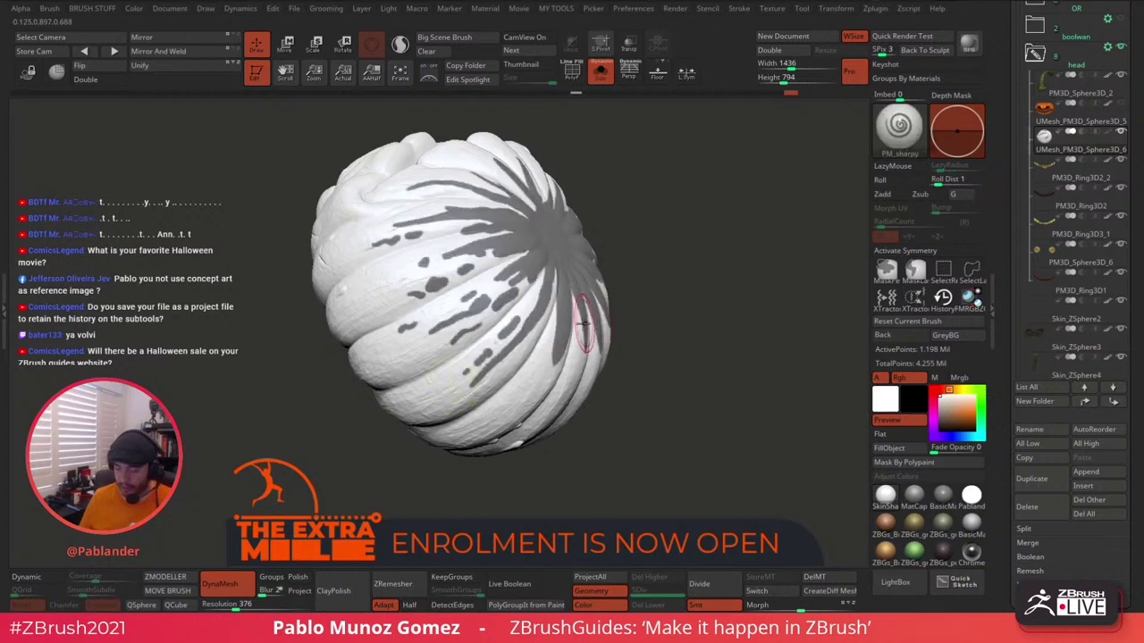
mouse_move(531, 315)
left_mouse_down("ctrl")
mouse_move(517, 335)
mouse_move(546, 314)
left_mouse_up("ctrl")
left_click_drag(645, 315, 610, 262)
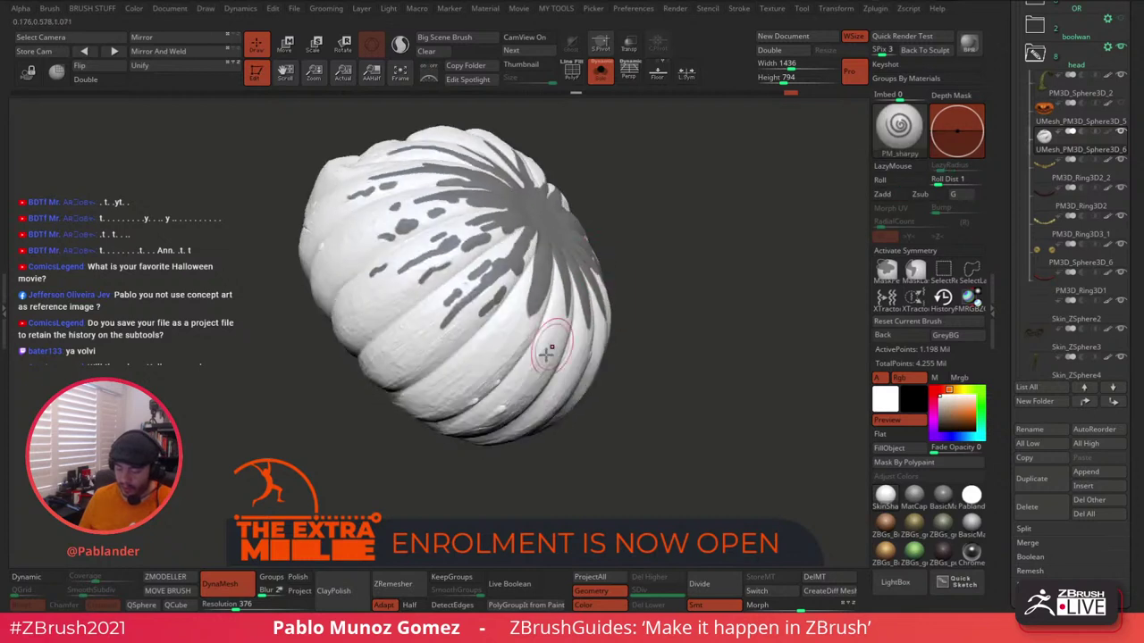
mouse_move(489, 341)
left_mouse_down("ctrl")
mouse_move(536, 322)
mouse_move(550, 275)
mouse_move(527, 298)
left_mouse_up("ctrl")
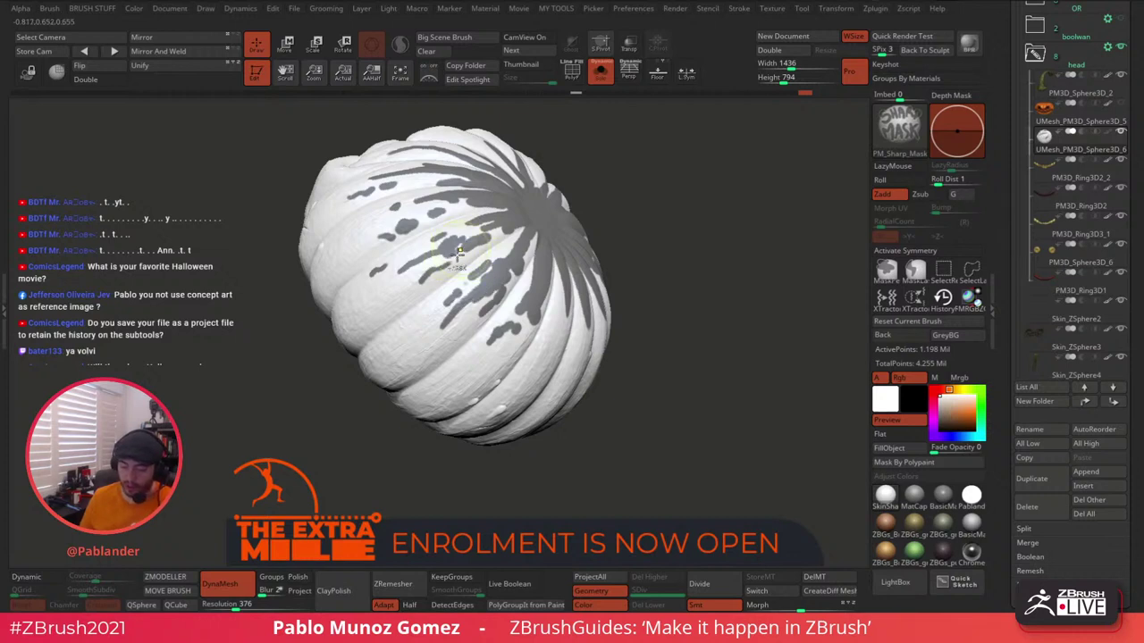
Lengthen the masked streaks on the rear ribs and add small isolated patches below their tips.
right_click_drag(431, 273, 549, 226)
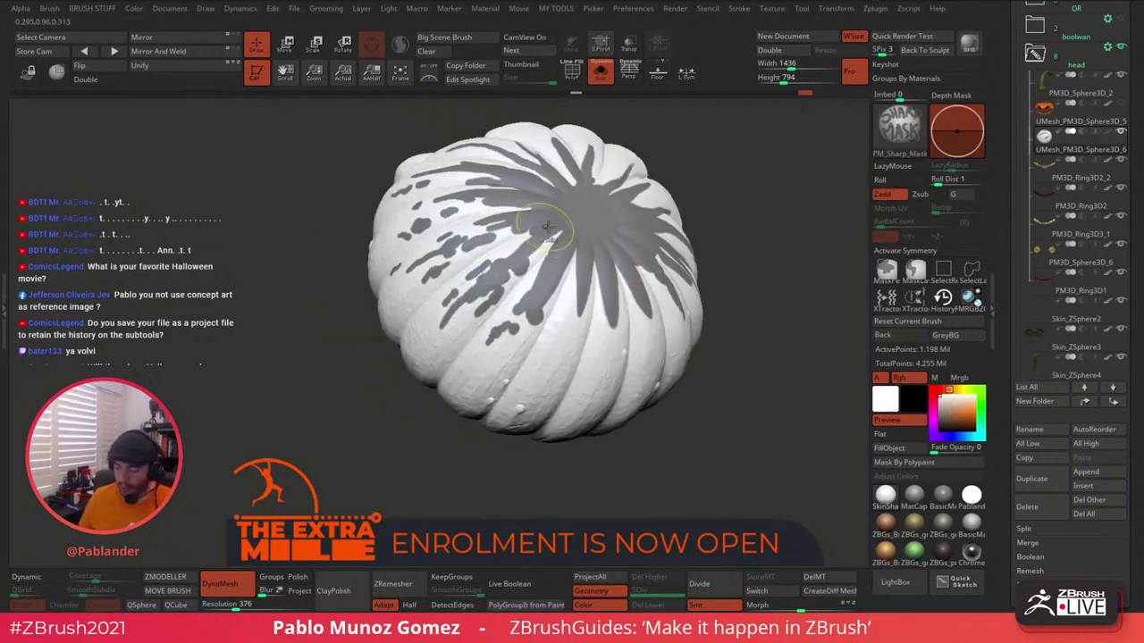
left_click_drag(569, 307, 547, 350, "ctrl")
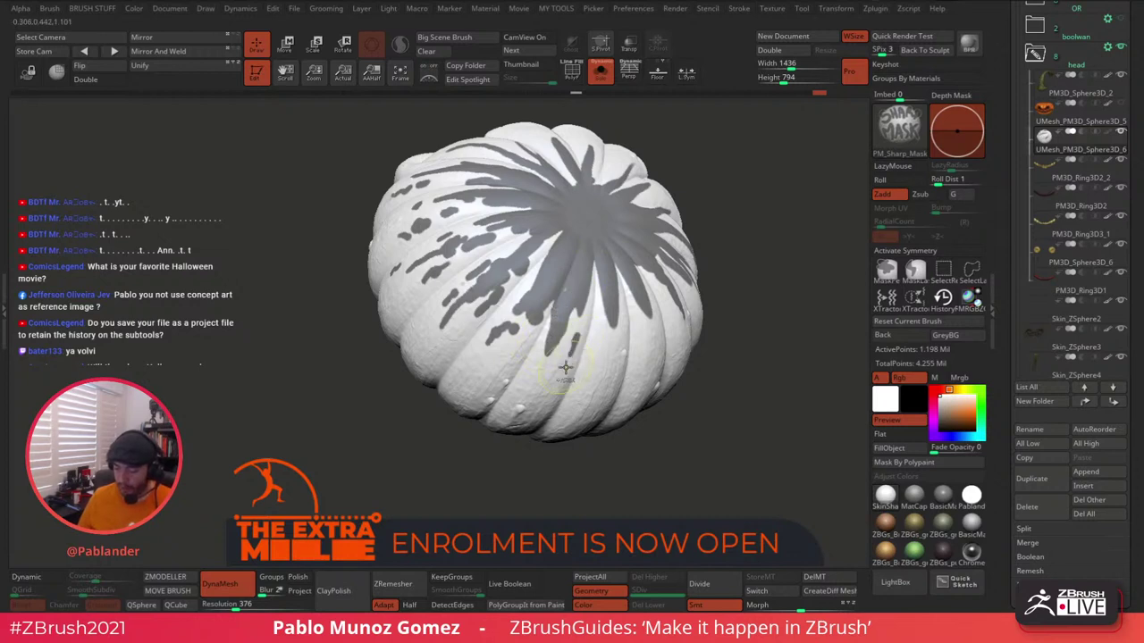
right_click_drag(601, 291, 589, 336)
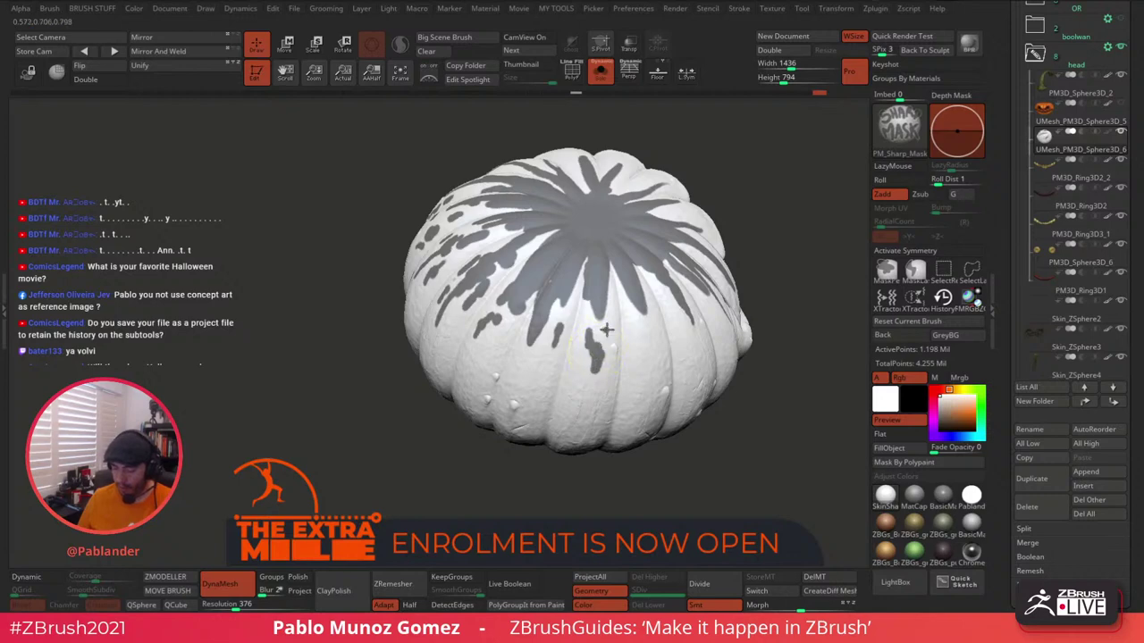
left_click(632, 330, "ctrl")
left_click(636, 334, "ctrl")
left_click(695, 324, "ctrl+alt")
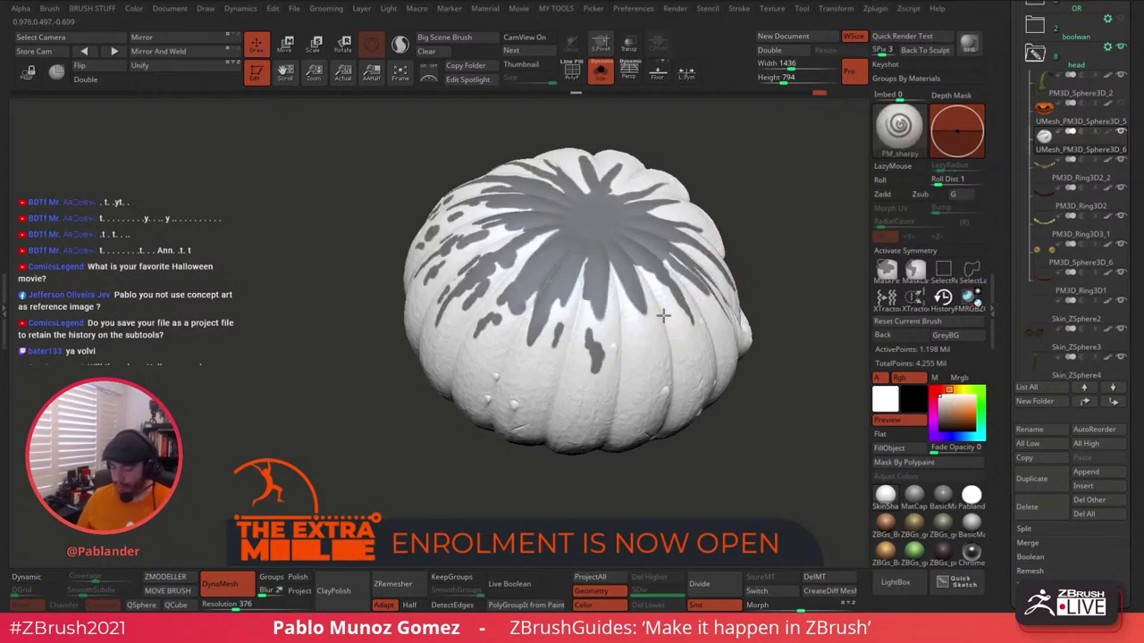
mouse_move(663, 315)
right_mouse_down()
mouse_move(676, 319)
mouse_move(648, 299)
right_mouse_up()
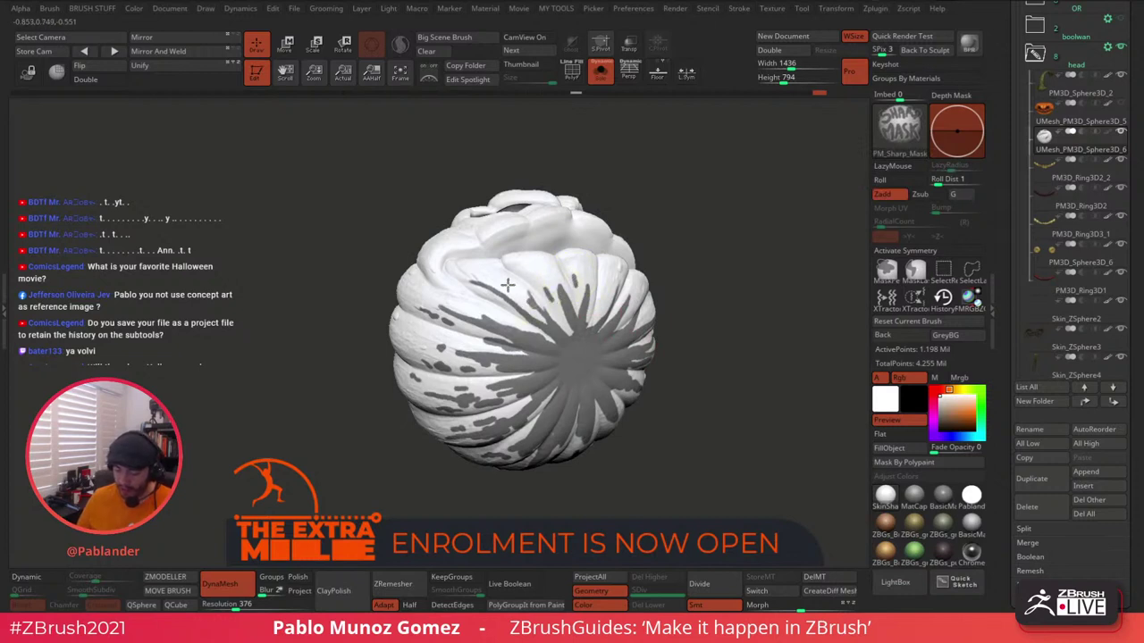
Extend the sharp mask with streaks and isolated patches on the pumpkin's ribs below and beside the mouth corner.
left_click(474, 327, "ctrl")
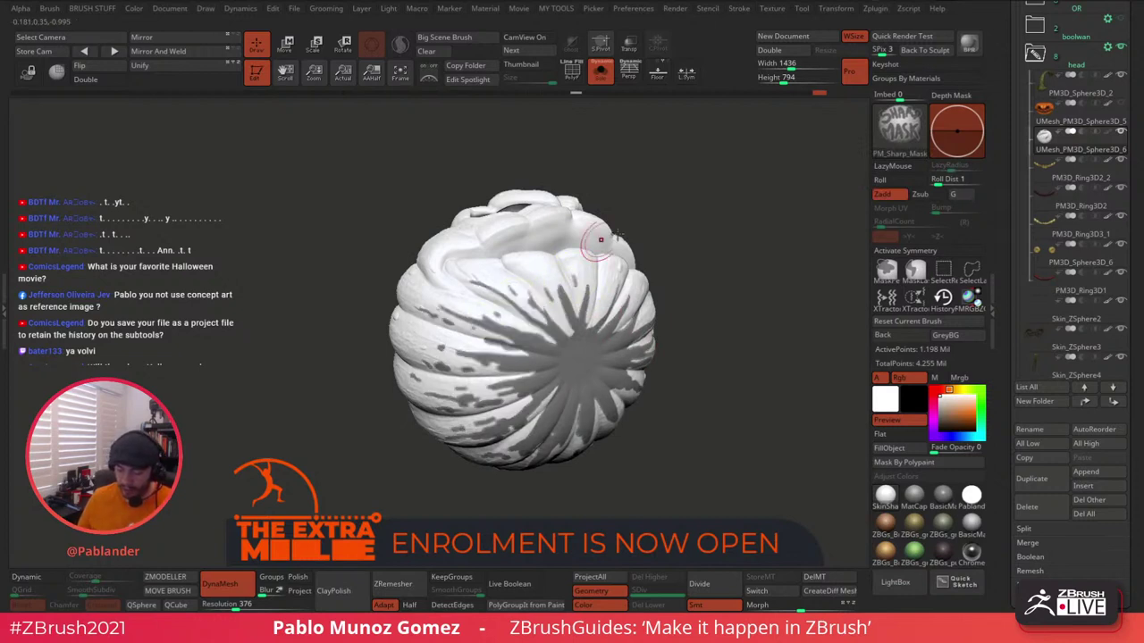
right_click_drag(602, 249, 677, 284)
mouse_move(732, 260)
right_mouse_down()
mouse_move(672, 284)
mouse_move(613, 340)
mouse_move(669, 340)
right_mouse_up()
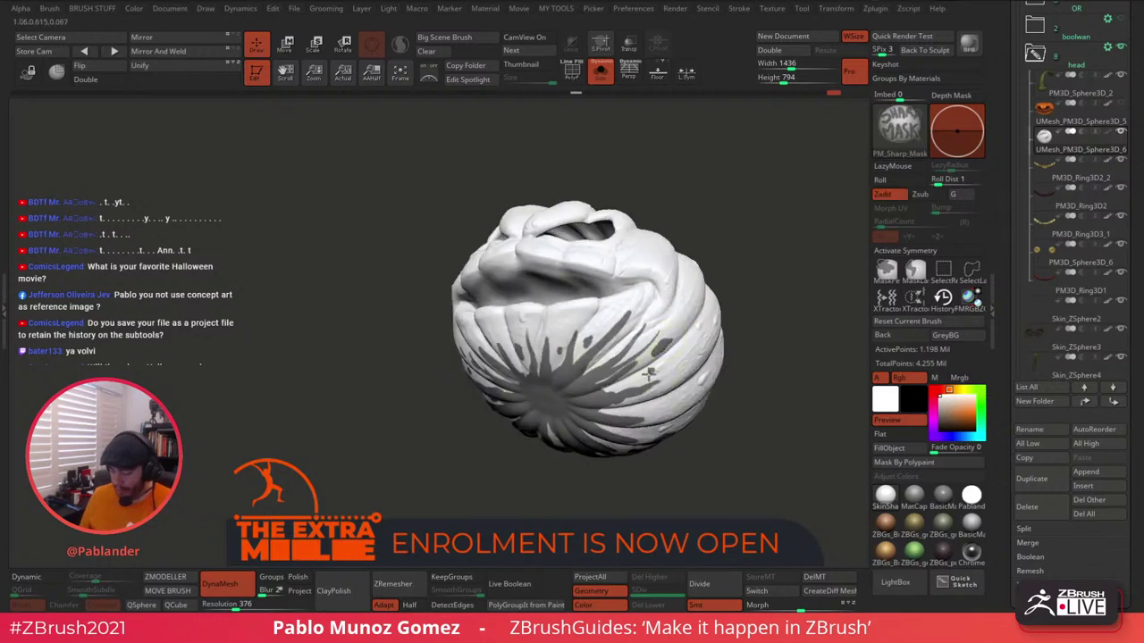
right_click_drag(682, 333, 643, 341)
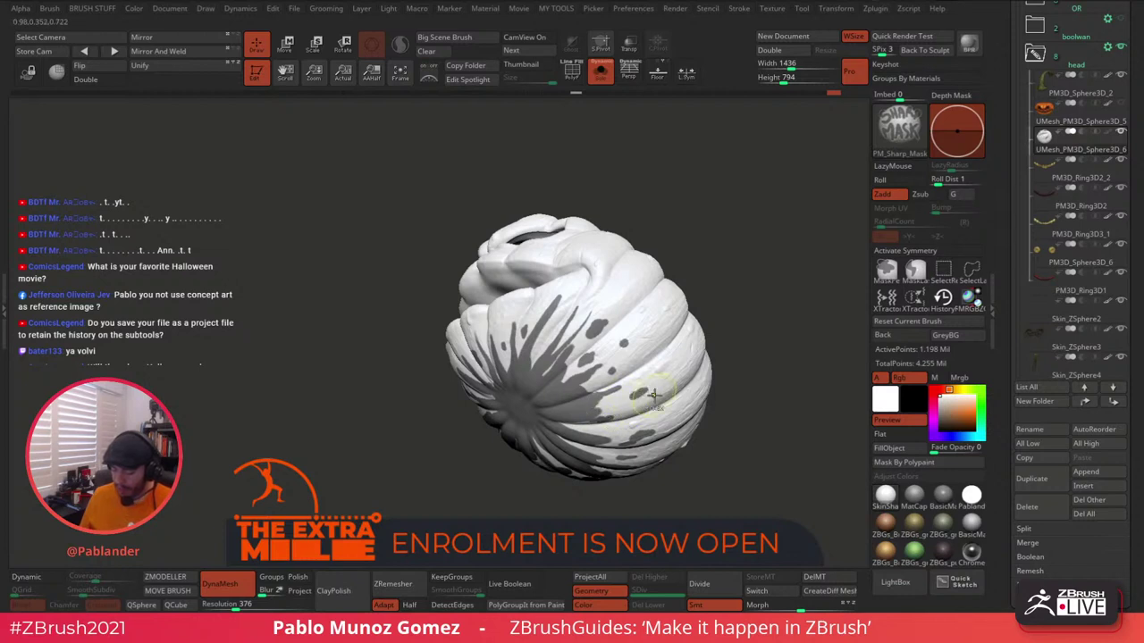
right_click_drag(717, 314, 562, 320)
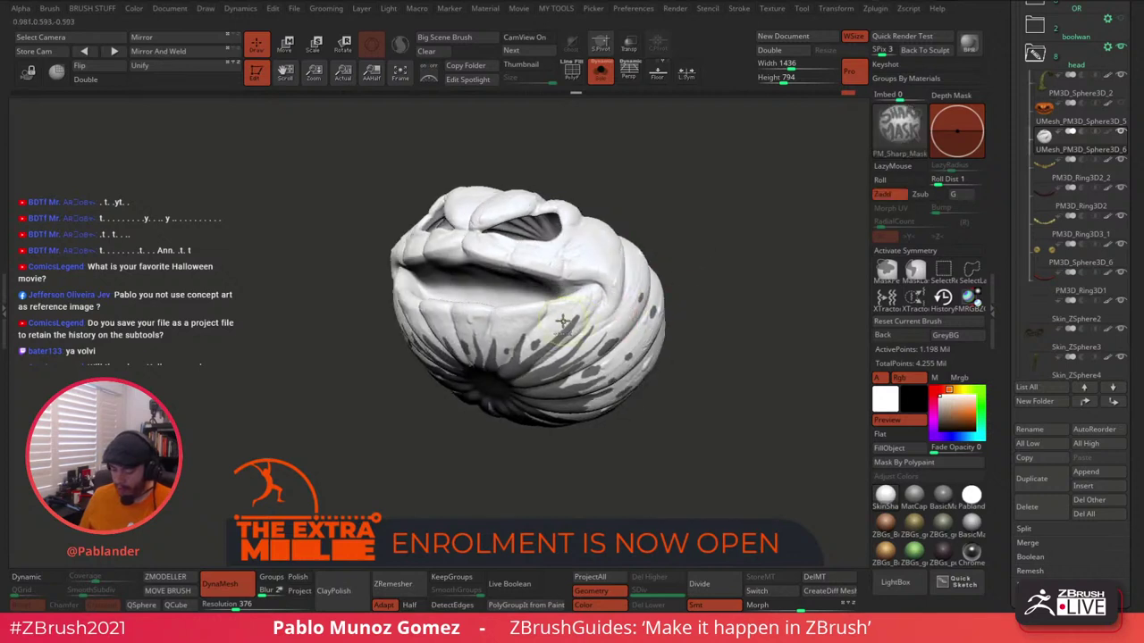
Mask more short streaks on the chin ribs under the mouth and around its opposite corner.
left_click_drag(539, 361, 552, 354, "ctrl")
mouse_move(605, 288)
right_mouse_down()
mouse_move(645, 314)
mouse_move(617, 330)
right_mouse_up()
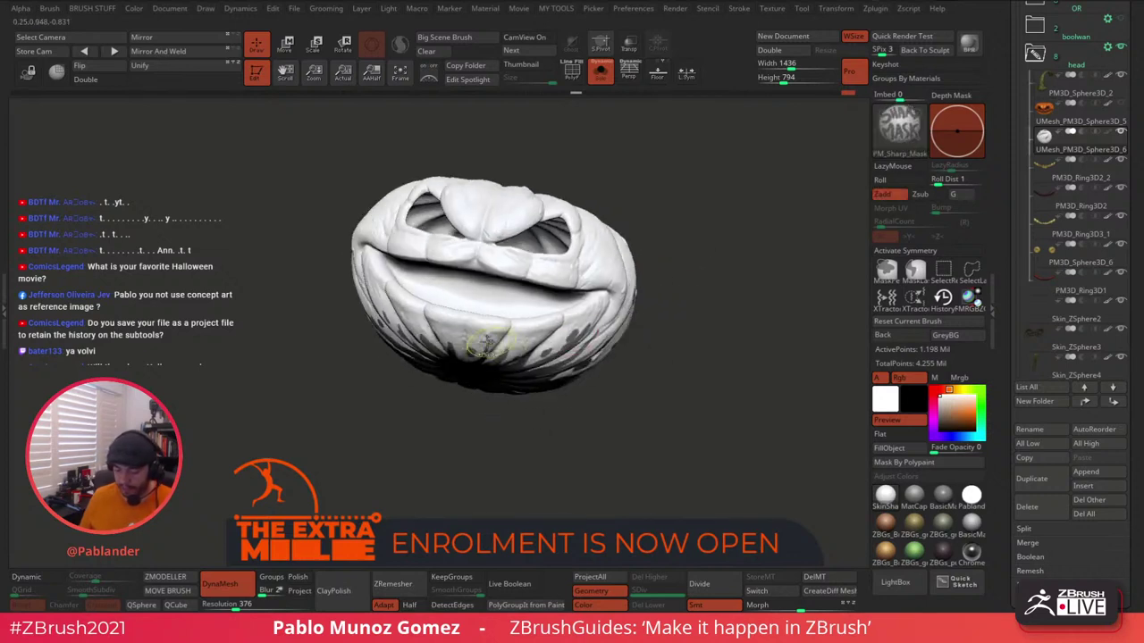
left_click_drag(480, 333, 478, 339, "ctrl")
mouse_move(536, 306)
right_mouse_down()
mouse_move(489, 352)
mouse_move(437, 301)
right_mouse_up()
key("ctrl")
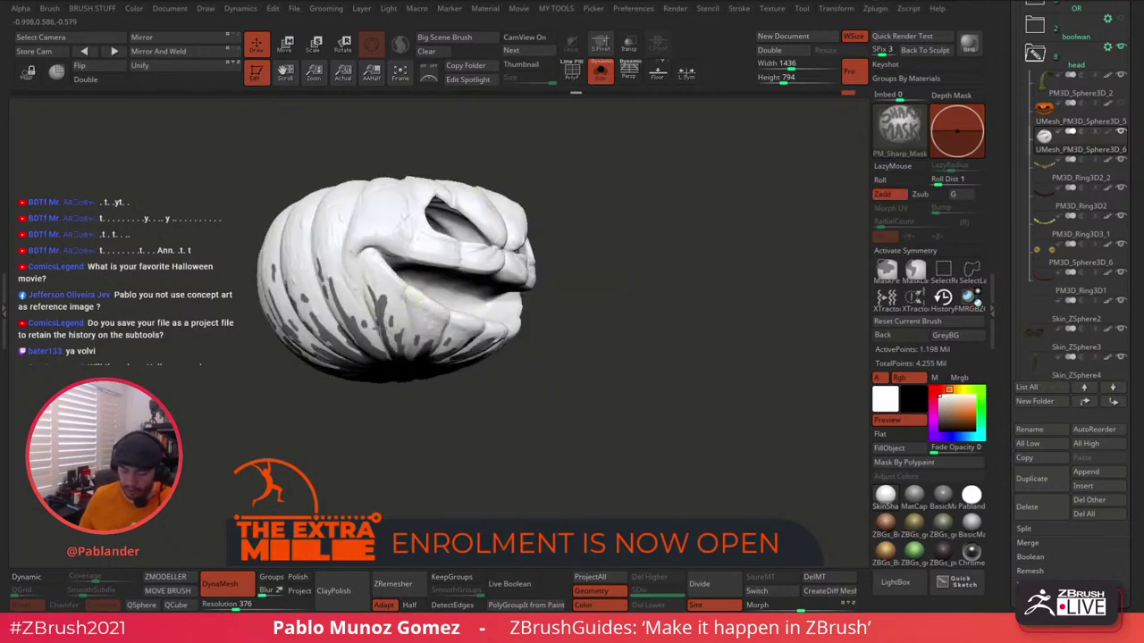
Mask tall streaks and scattered spots higher up the pumpkin's side ribs, continuing around towards the back.
right_click_drag(693, 272, 628, 308)
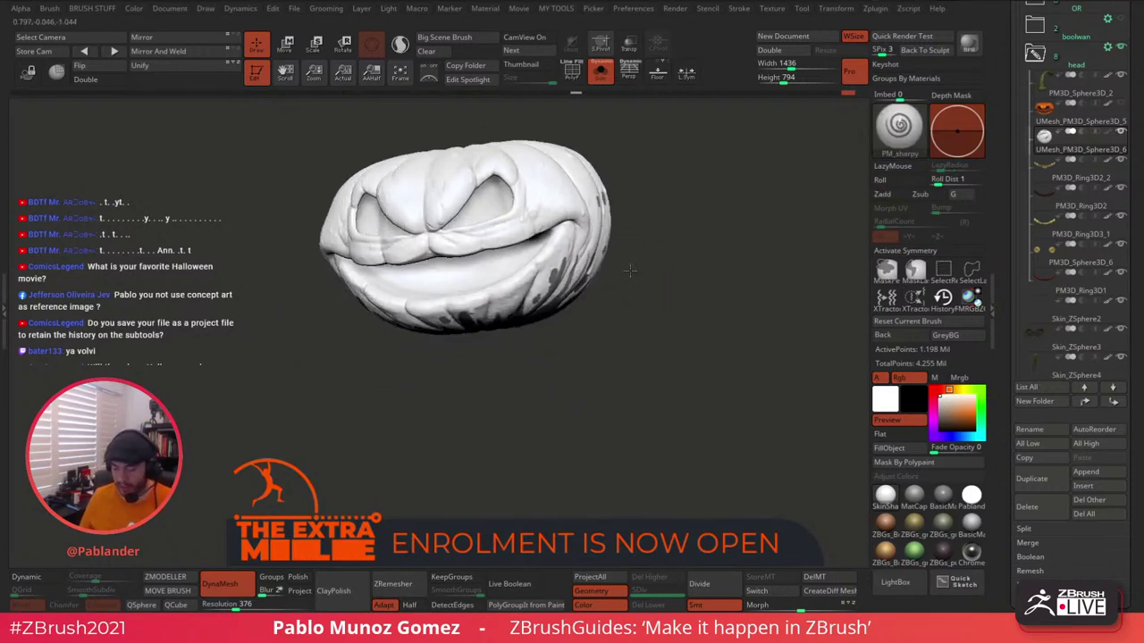
right_click_drag(724, 246, 648, 264)
key("ctrl")
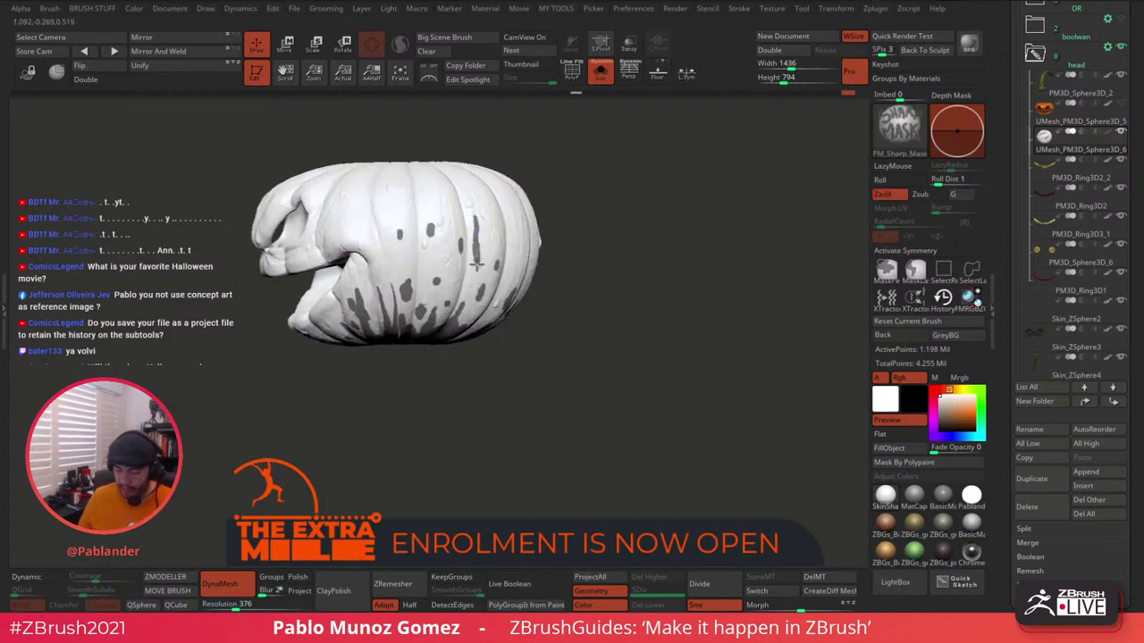
mouse_move(476, 264)
left_mouse_down("ctrl")
mouse_move(461, 328)
mouse_move(448, 294)
left_mouse_up("ctrl")
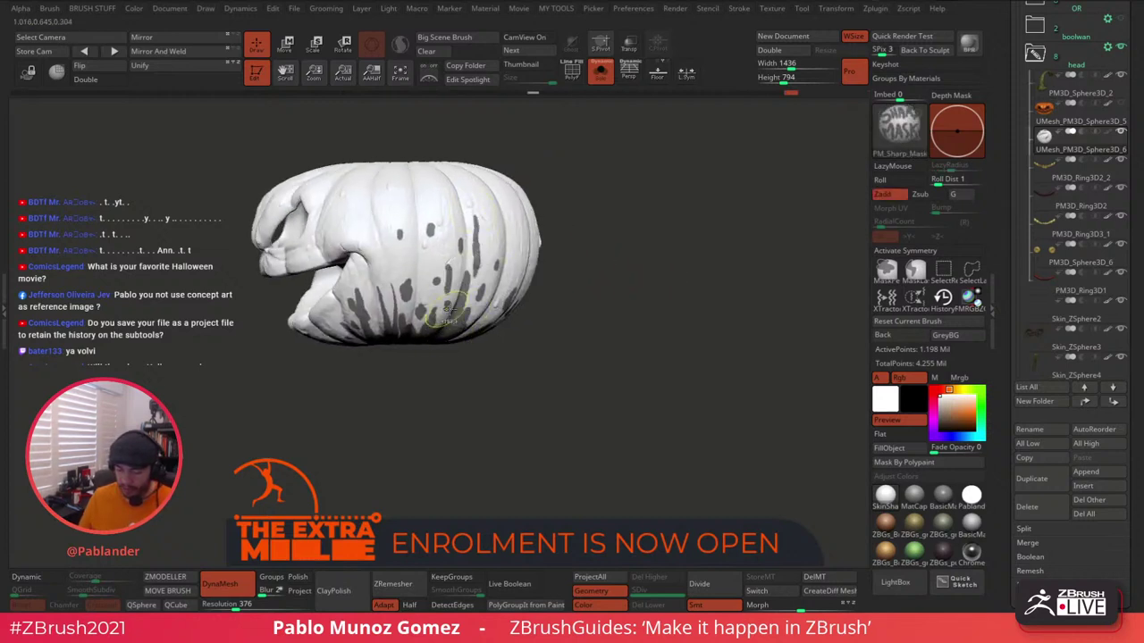
right_click_drag(449, 308, 453, 279)
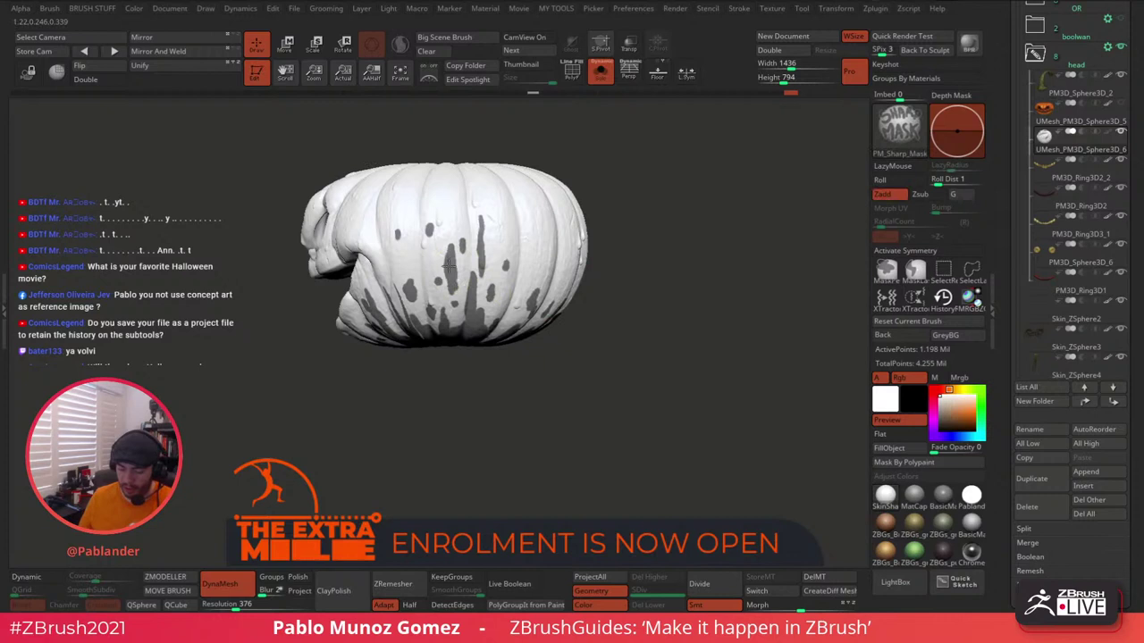
mouse_move(518, 319)
right_mouse_down()
mouse_move(633, 285)
mouse_move(573, 272)
right_mouse_up()
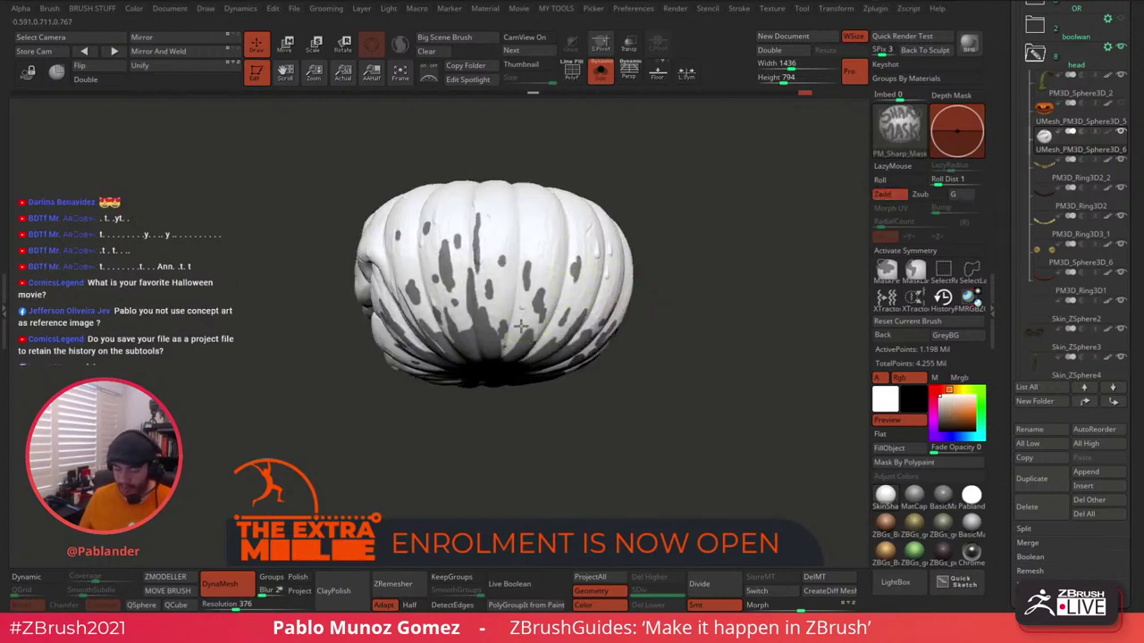
right_click_drag(688, 268, 649, 295)
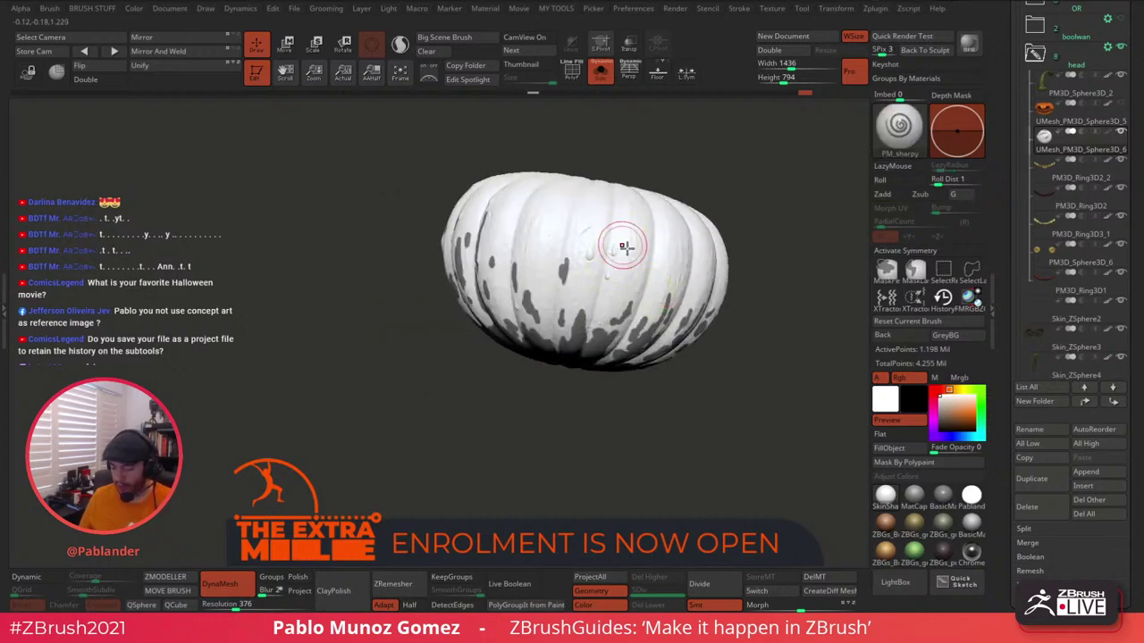
Mask small streaks and spots on the bulge between the eyes and on the middle of the upper lip.
mouse_move(620, 248)
right_mouse_down()
mouse_move(778, 248)
mouse_move(649, 307)
mouse_move(589, 301)
right_mouse_up()
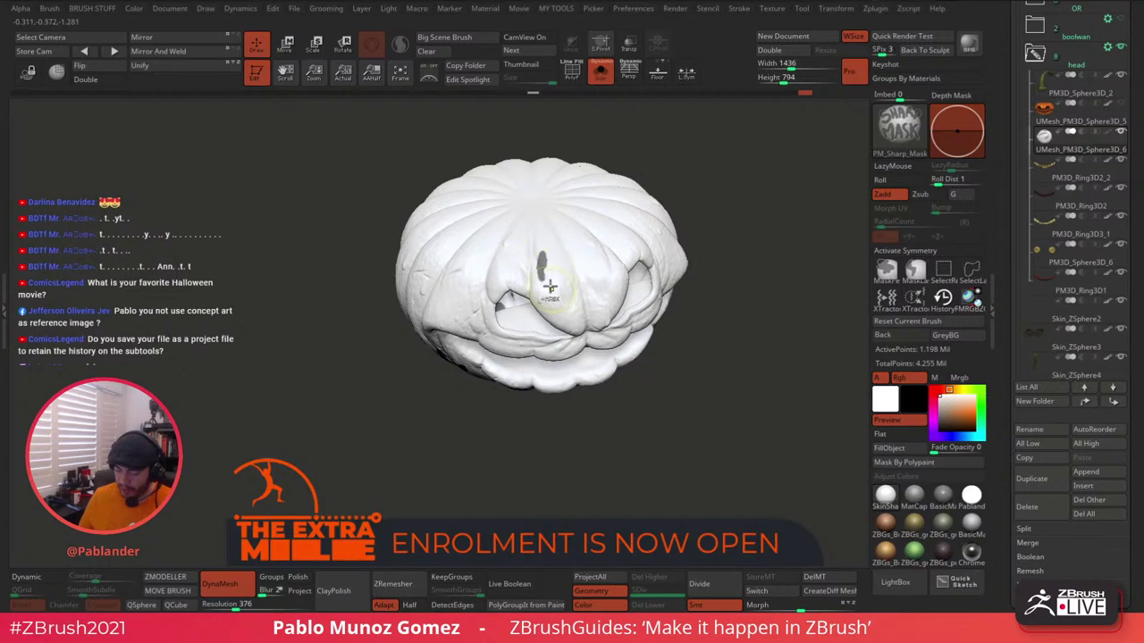
right_click_drag(540, 294, 609, 275)
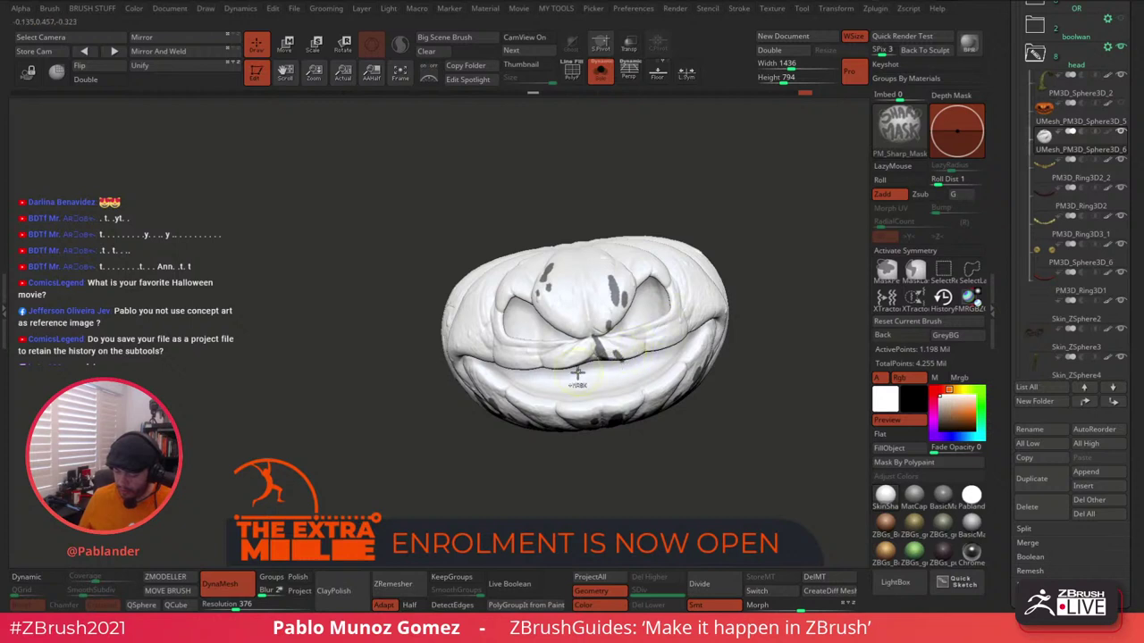
right_click_drag(668, 312, 688, 298)
left_click(765, 264, "ctrl")
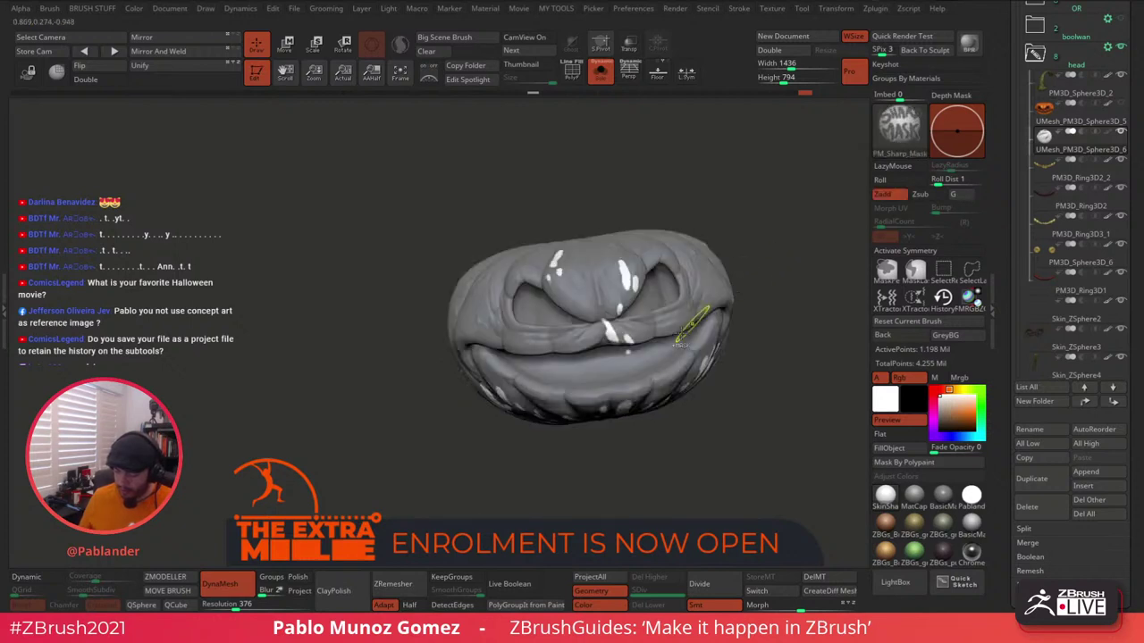
left_click(754, 246, "ctrl")
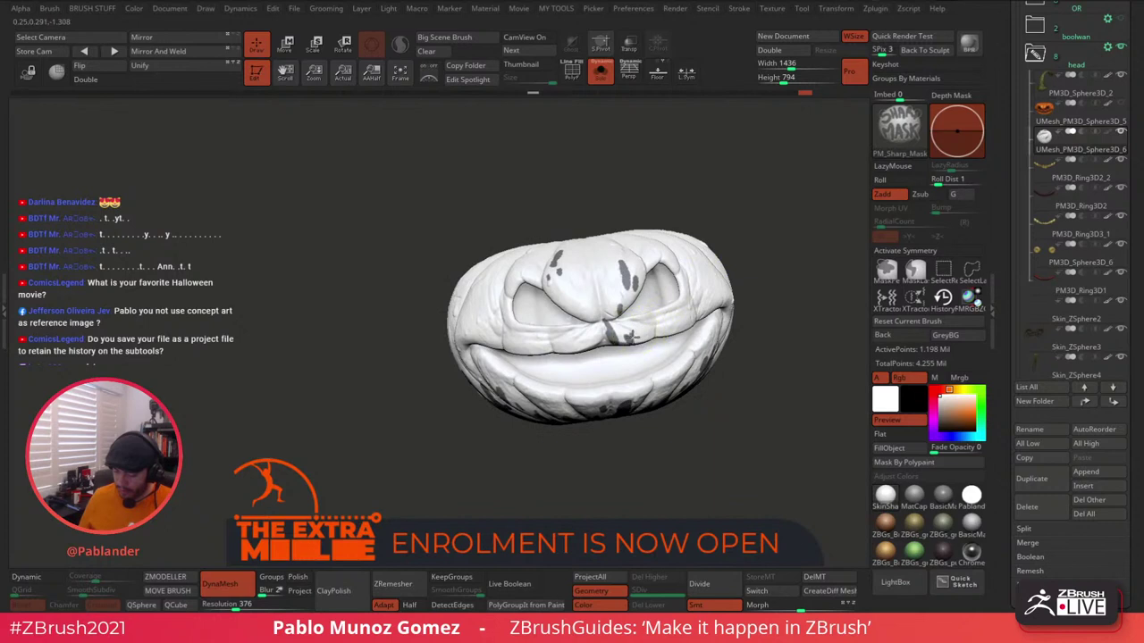
mouse_move(594, 338)
right_mouse_down()
mouse_move(669, 293)
mouse_move(741, 315)
mouse_move(780, 309)
mouse_move(702, 314)
right_mouse_up()
key("ctrl")
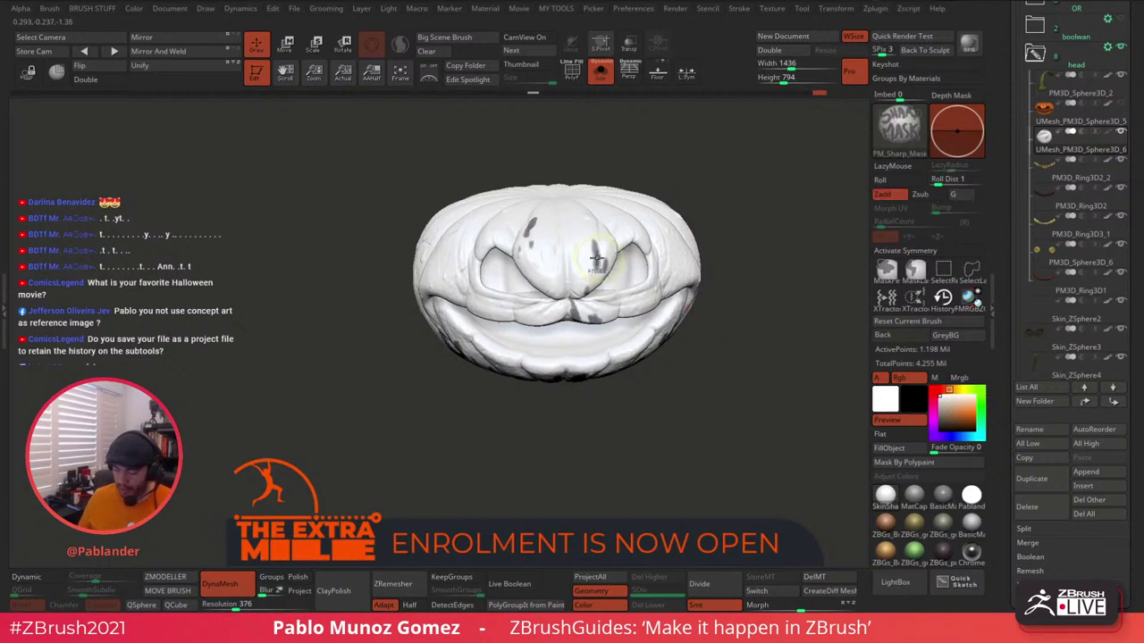
Turn on the head's polypaint display and invert its mask so only the painted streaks and patches can be edited.
mouse_move(756, 248)
right_mouse_down()
mouse_move(732, 255)
mouse_move(731, 210)
mouse_move(738, 256)
mouse_move(726, 279)
right_mouse_up()
key("shift")
left_click(1107, 132)
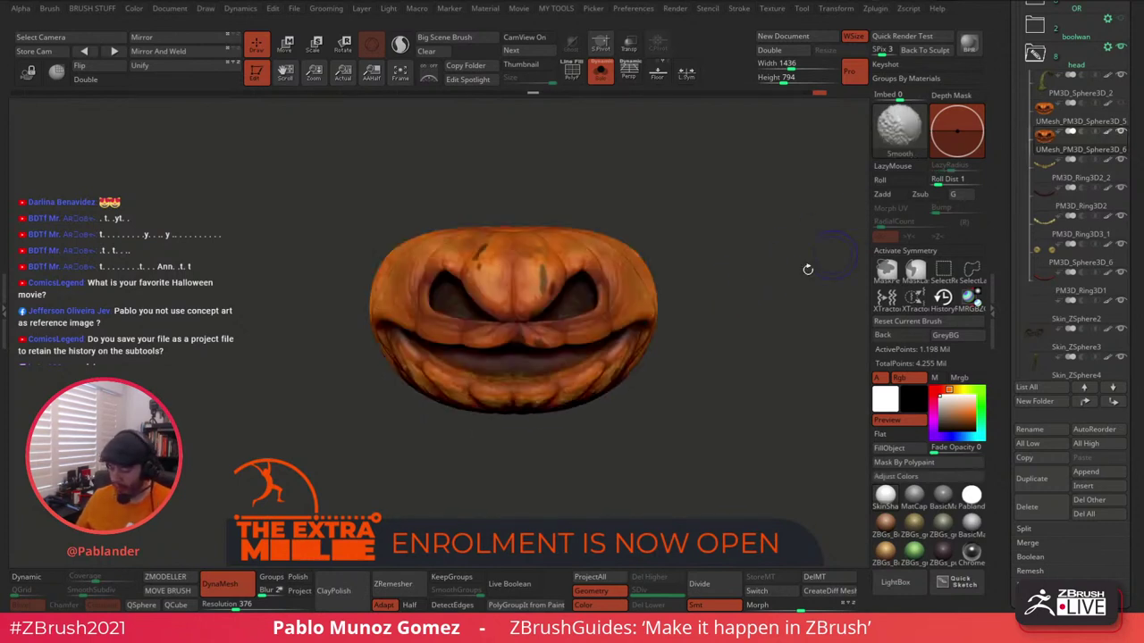
right_click_drag(732, 271, 728, 274)
left_click(728, 274, "ctrl")
Hide the mask display in the Masking settings and turn off Solo mode to show the whole character.
left_click_drag(994, 369, 998, 312)
scroll(998, 311, "down", 5)
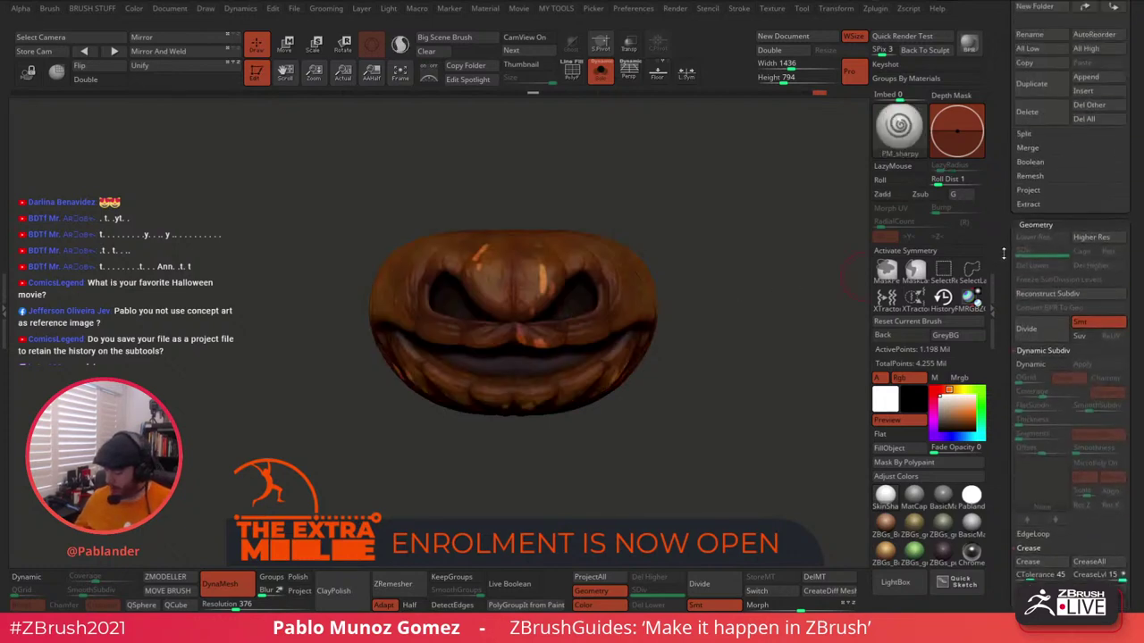
mouse_move(707, 384)
left_mouse_down()
mouse_move(733, 367)
mouse_move(715, 393)
mouse_move(716, 380)
left_mouse_up()
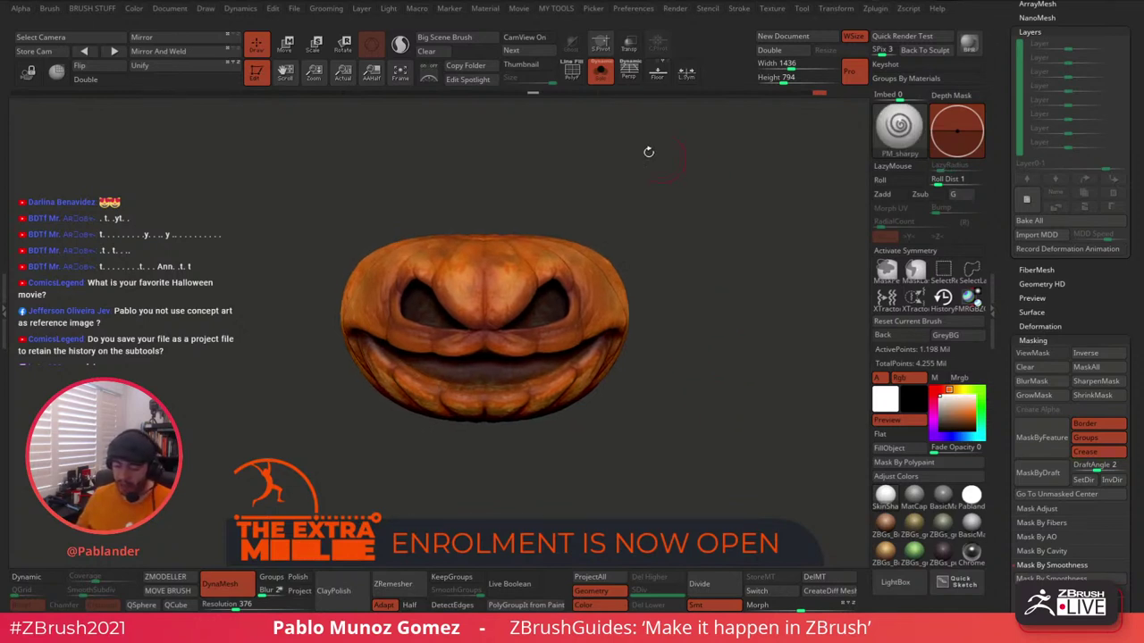
left_click(601, 71)
left_click_drag(688, 327, 714, 295, "alt")
left_click_drag(759, 332, 706, 277, "alt")
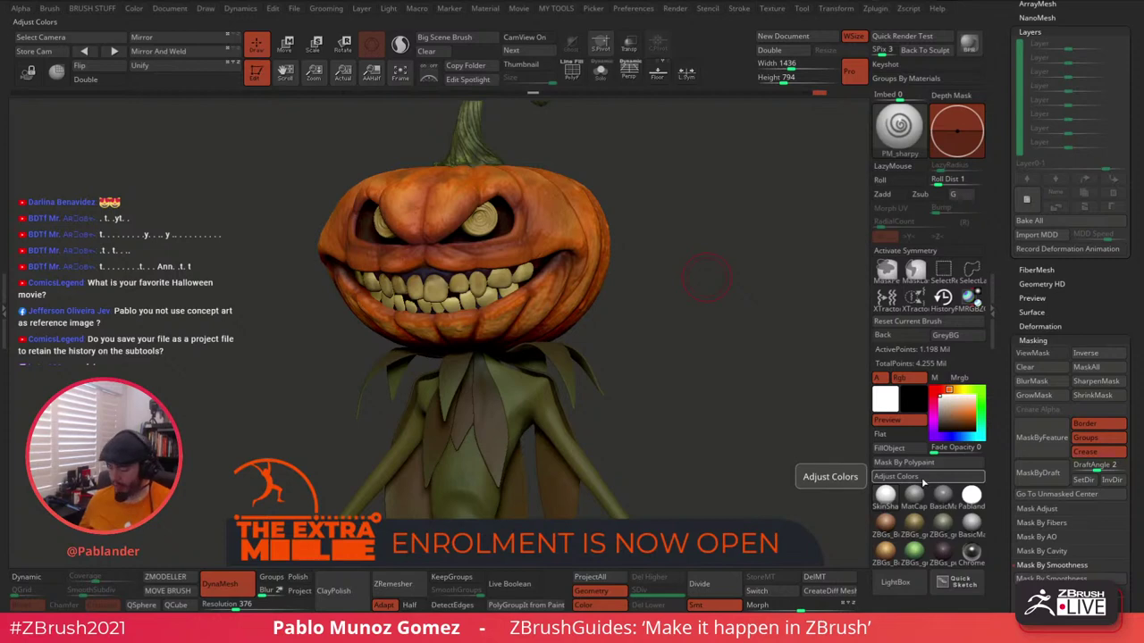
Start Adjust Colors on the head and hide the mask in its preview.
left_click(925, 485)
left_click_drag(874, 432, 893, 382)
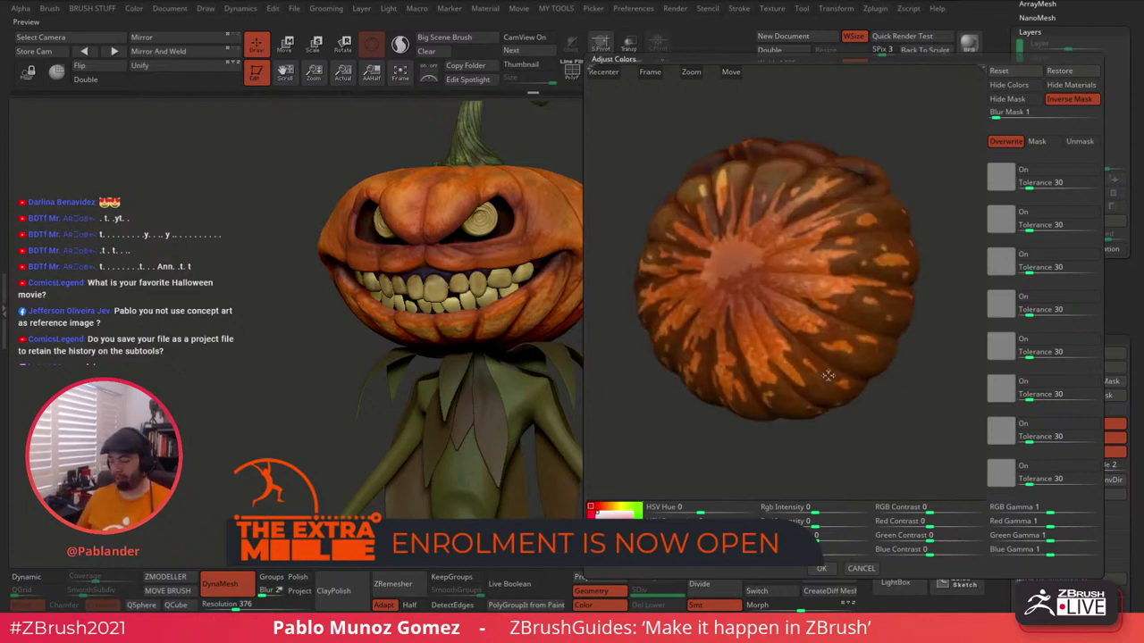
left_click_drag(842, 300, 903, 281)
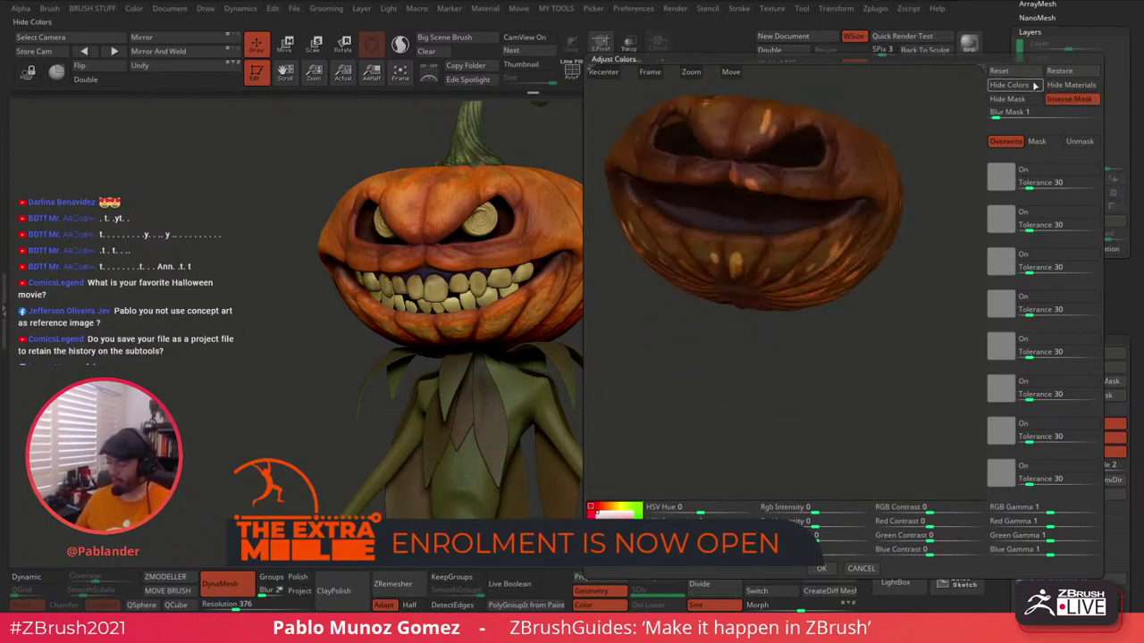
left_click(1007, 98)
left_click_drag(894, 312, 874, 404)
Turn the unmasked streaks green with HSV Hue 0.12648, Rgb Intensity -0.34316 and Green Intensity -0.06473.
mouse_move(704, 507)
left_mouse_down()
mouse_move(729, 507)
mouse_move(715, 507)
left_mouse_up()
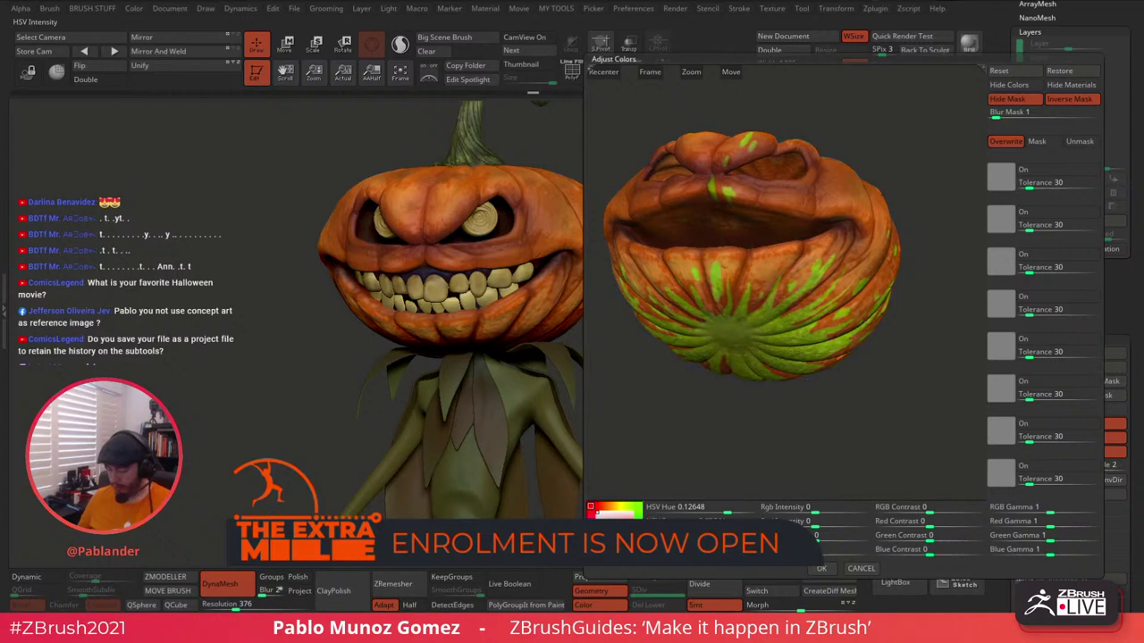
left_click_drag(813, 508, 769, 509)
mouse_move(815, 538)
left_mouse_down()
mouse_move(813, 552)
mouse_move(831, 551)
left_mouse_up()
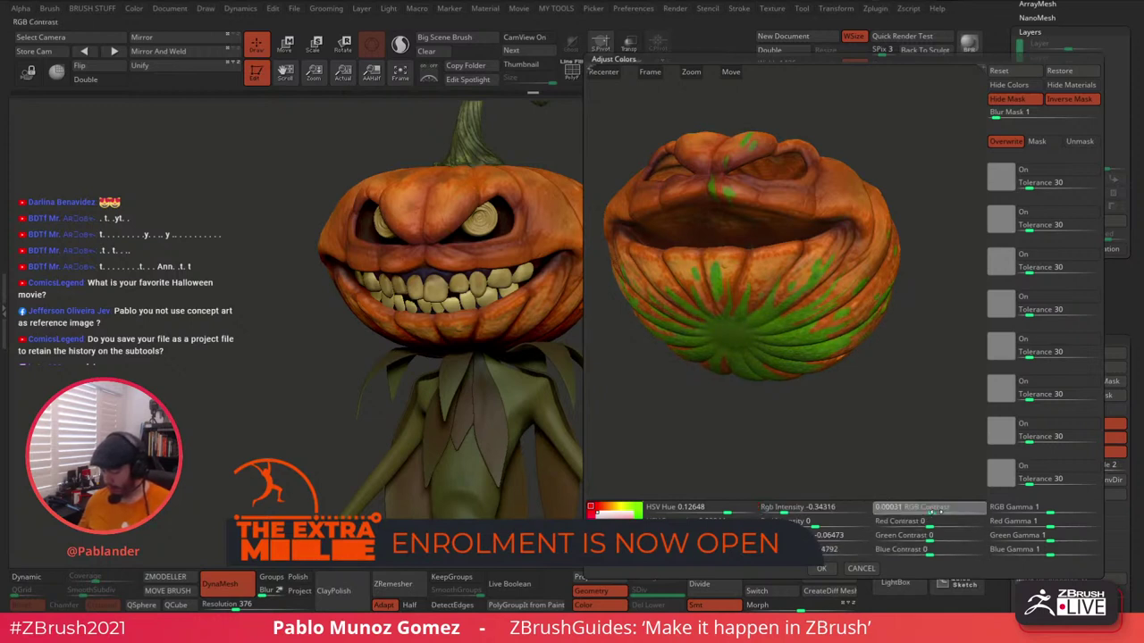
Set RGB Contrast to 0.01544, Red Contrast to -0.04289 and Green Contrast to -0.14792, and lower the HSV Intensity.
mouse_move(931, 512)
left_mouse_down()
mouse_move(944, 512)
mouse_move(918, 525)
left_mouse_up()
left_click_drag(919, 540, 908, 539)
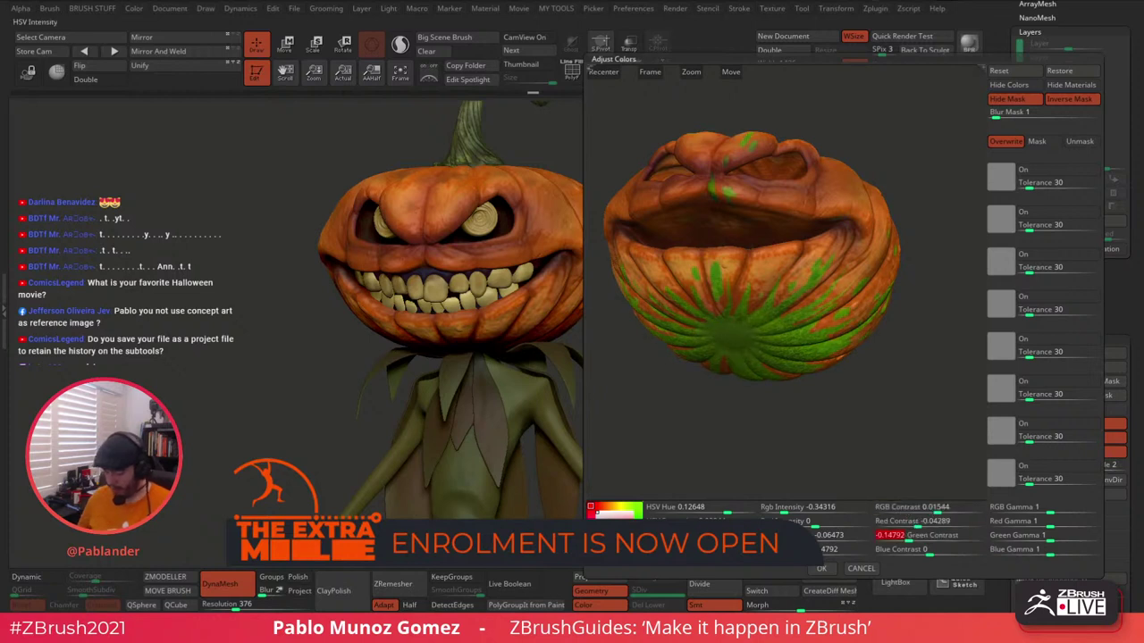
left_click_drag(701, 539, 685, 540)
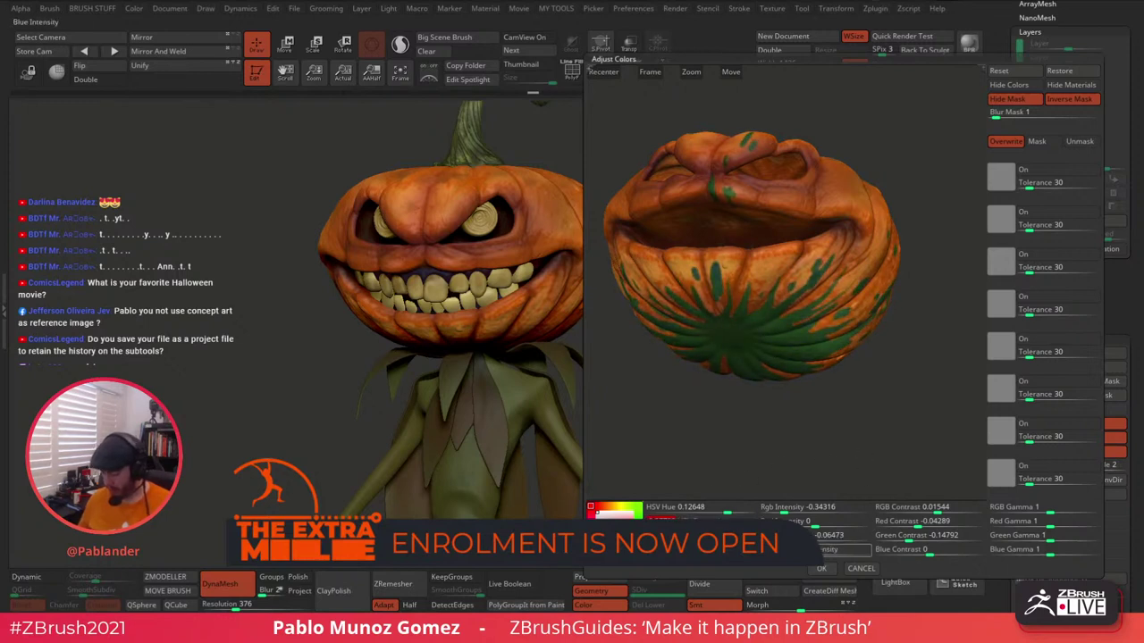
Set Red Intensity to 0.04289 and Green Intensity to -0.01011, add a yellow-green tint to the streaks, and apply the colour adjustments.
left_click_drag(815, 552, 831, 528)
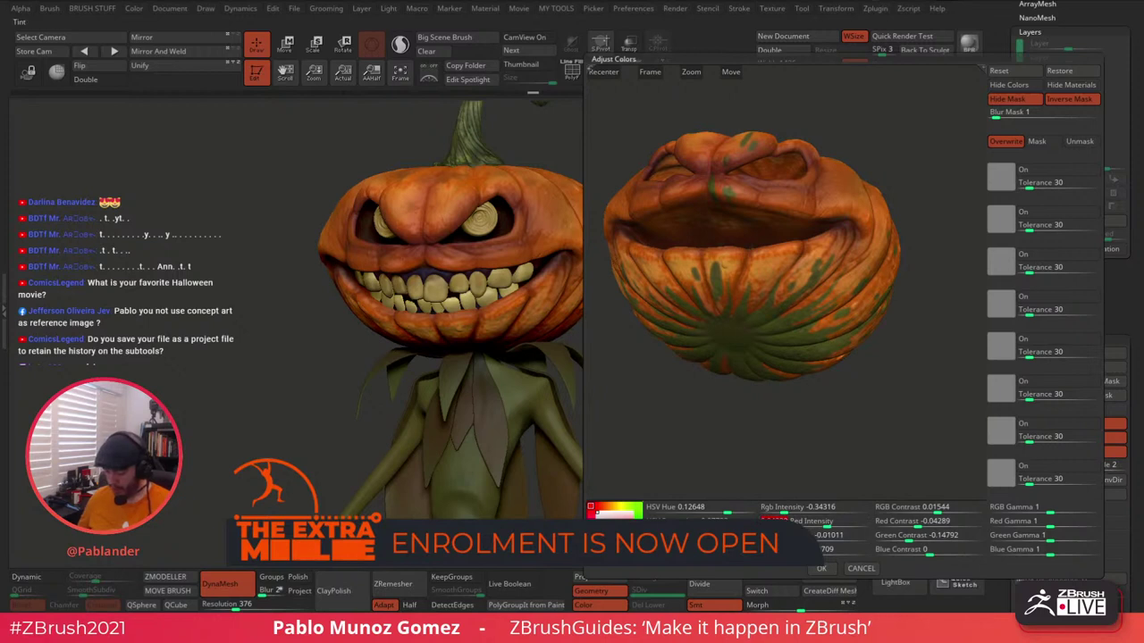
mouse_move(703, 553)
left_mouse_down()
mouse_move(729, 553)
mouse_move(717, 553)
left_mouse_up()
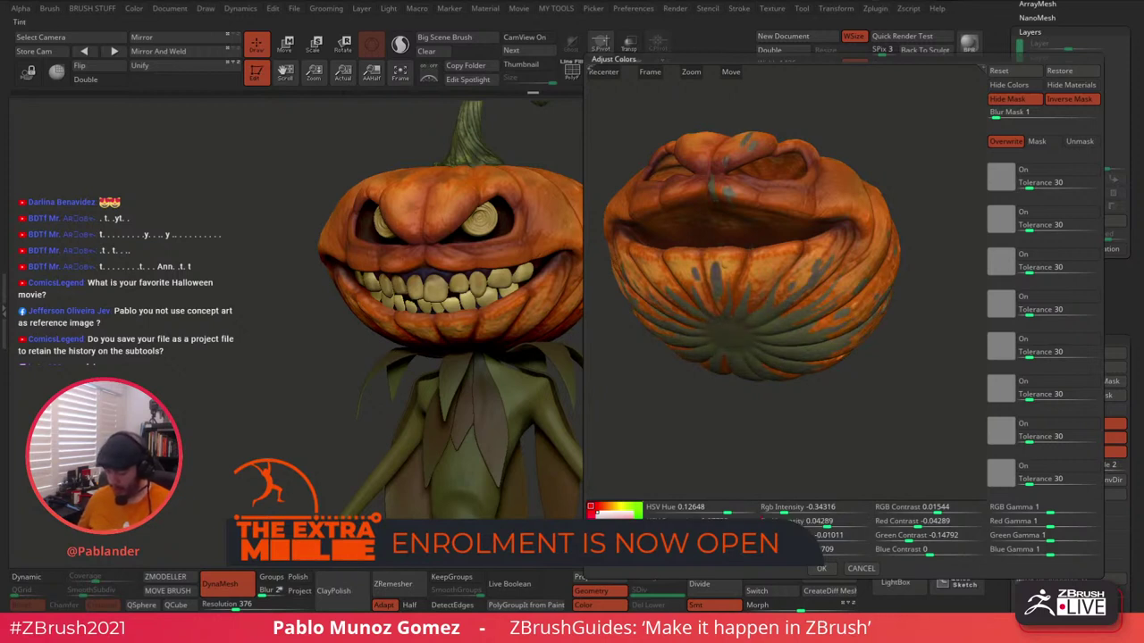
left_click(624, 507)
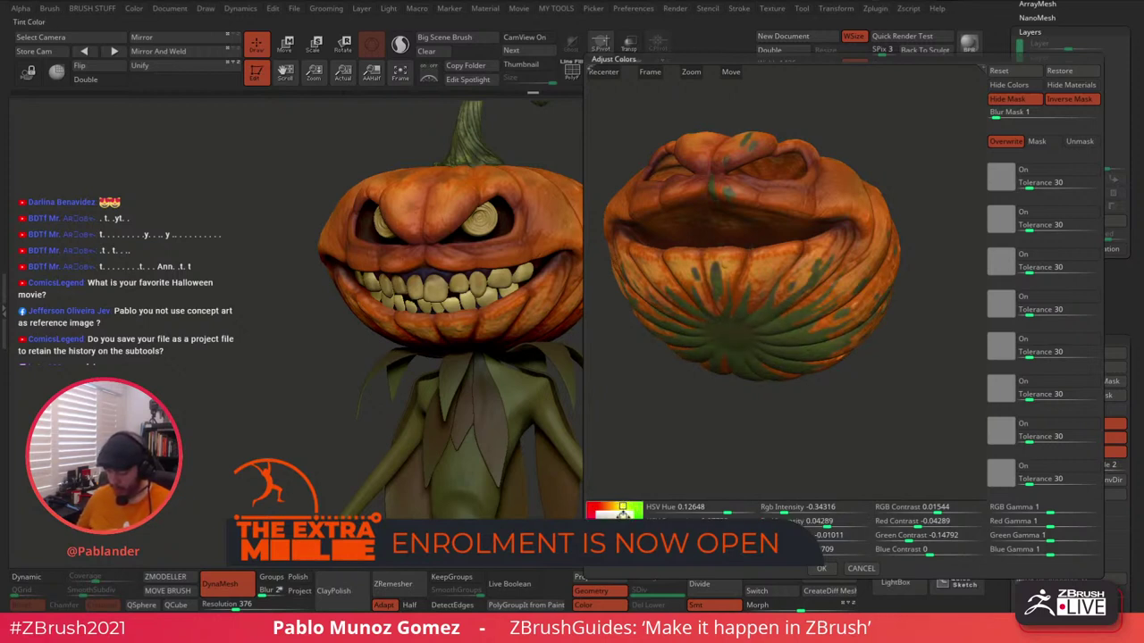
left_click(630, 507)
mouse_move(842, 386)
left_mouse_down()
mouse_move(847, 365)
mouse_move(847, 401)
left_mouse_up()
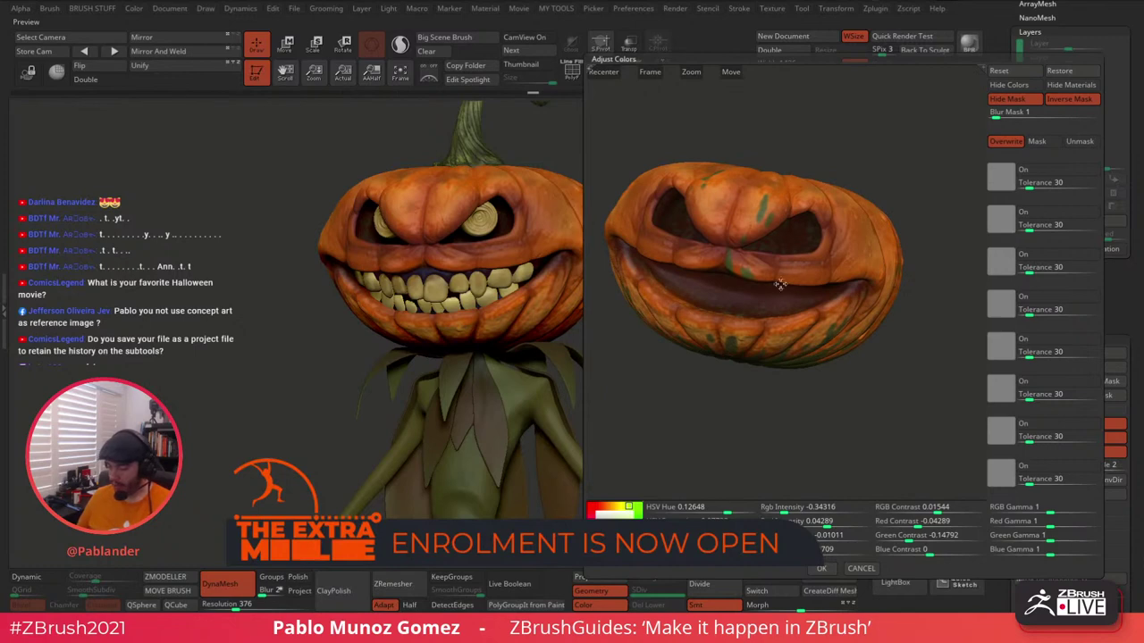
left_click(821, 569)
Examine the recoloured pumpkin head on the full character from the front.
mouse_move(731, 269)
left_mouse_down()
mouse_move(705, 384)
mouse_move(713, 360)
mouse_move(676, 334)
mouse_move(660, 328)
mouse_move(638, 346)
mouse_move(739, 303)
left_mouse_up()
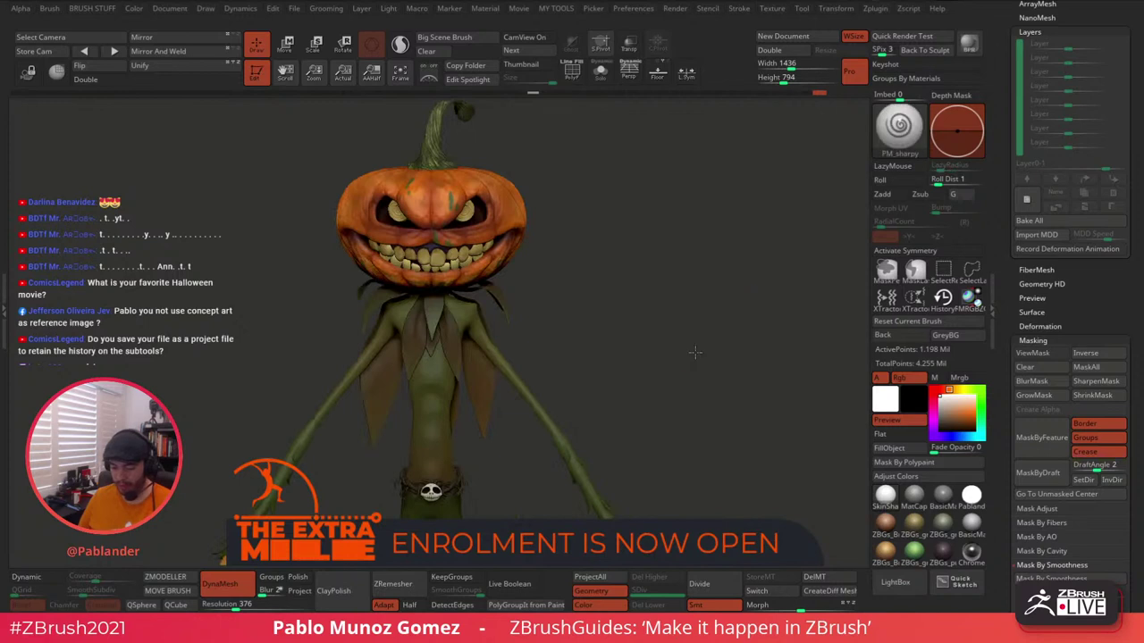
mouse_move(696, 352)
left_mouse_down("alt")
mouse_move(674, 322)
mouse_move(729, 340)
mouse_move(705, 325)
mouse_move(715, 347)
mouse_move(732, 316)
left_mouse_up("alt")
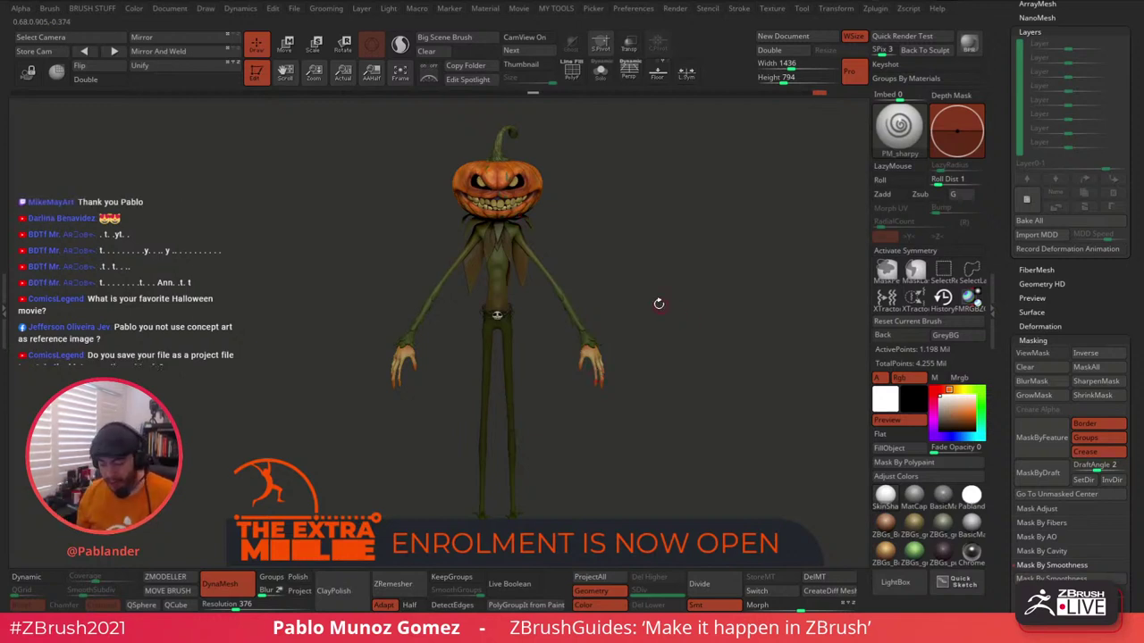
left_click_drag(690, 277, 727, 322)
left_click_drag(709, 361, 707, 349, "alt")
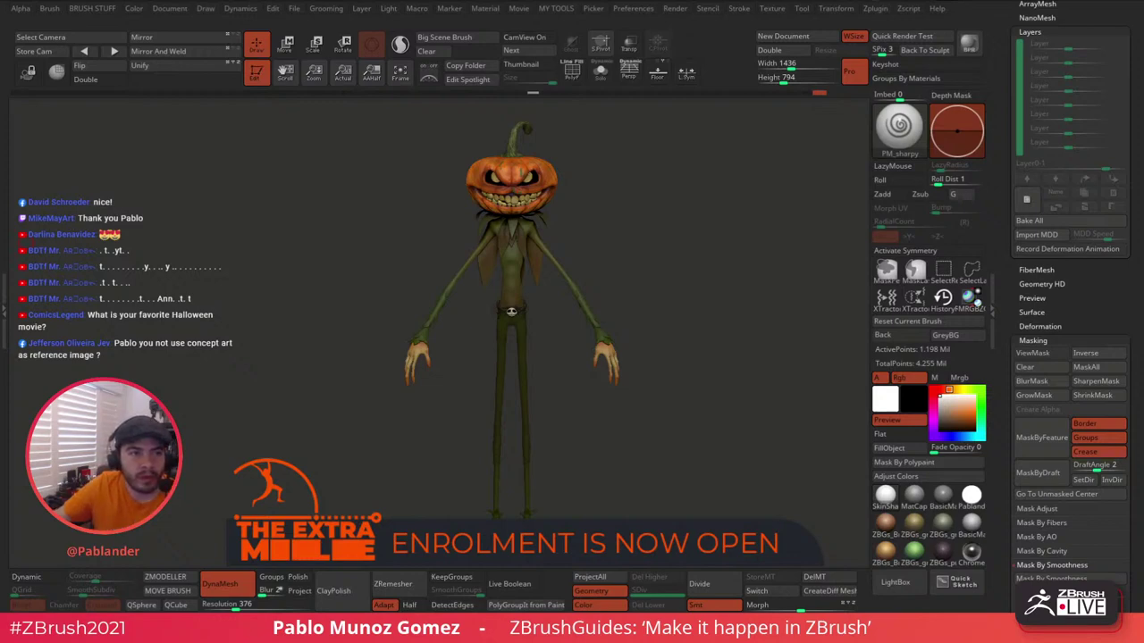
Switch to the web browser and show the 3dconceptartist.com home page.
left_click_drag(0, 143, 661, 2)
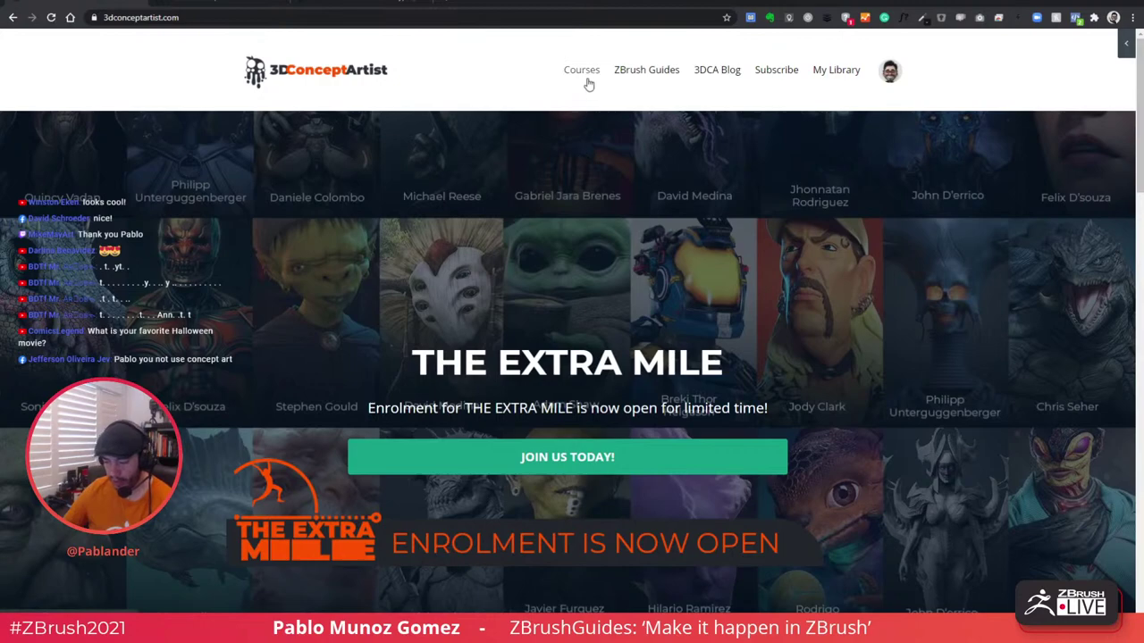
Open The Ultimate ZBrush Guide page from the home page's course cards and select its full web address for sharing.
scroll(565, 184, "down", 3)
scroll(565, 183, "down", 3)
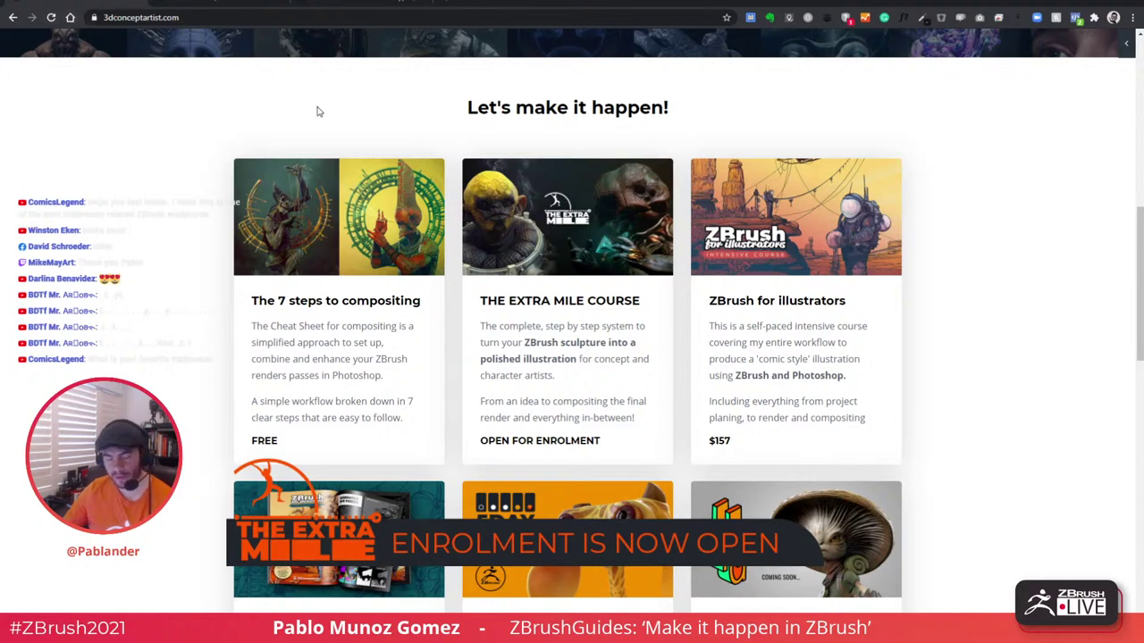
scroll(753, 313, "down", 3)
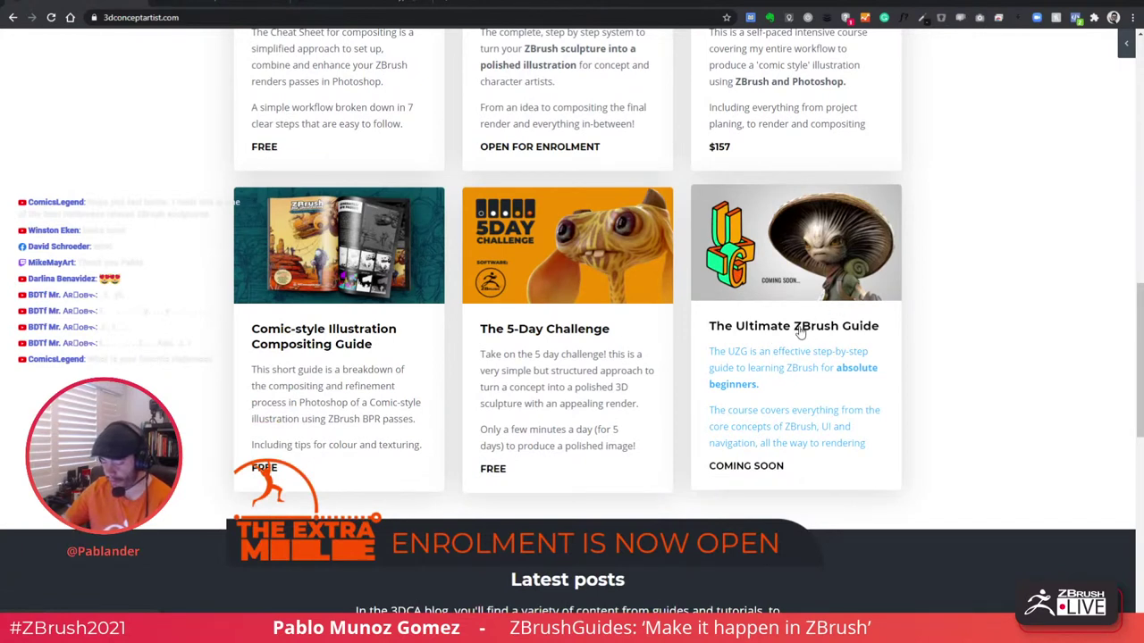
left_click(801, 332)
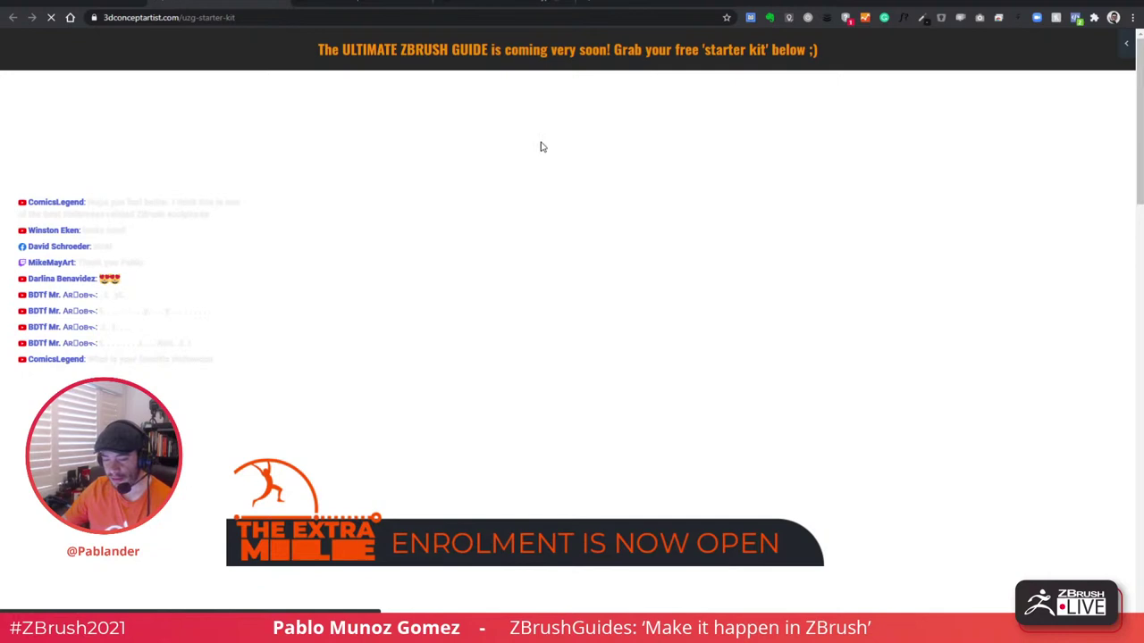
left_click(353, 18)
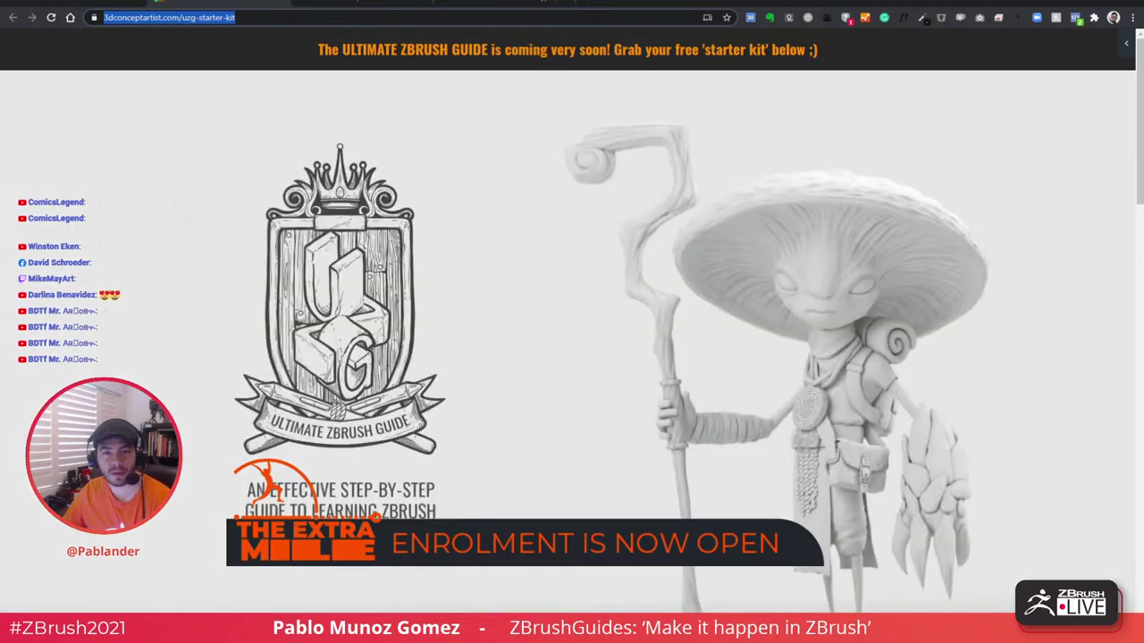
key("alt+Tab")
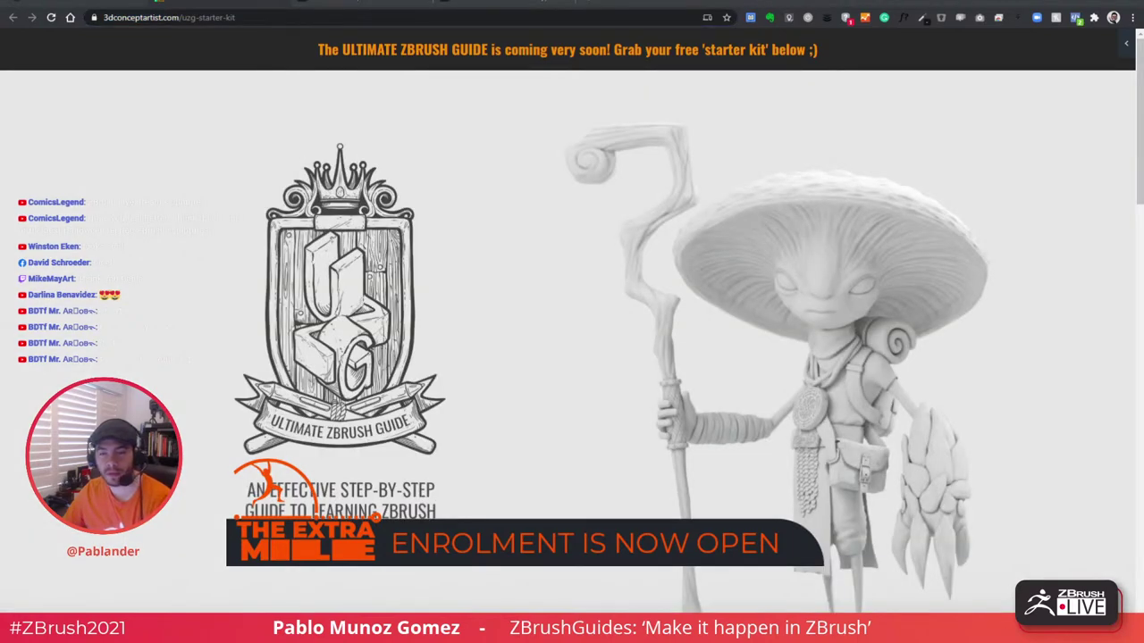
Examine the free ZStarter Kit's contents, guide description and sign-up form on the page, and switch back to ZBrush.
scroll(593, 302, "down", 6)
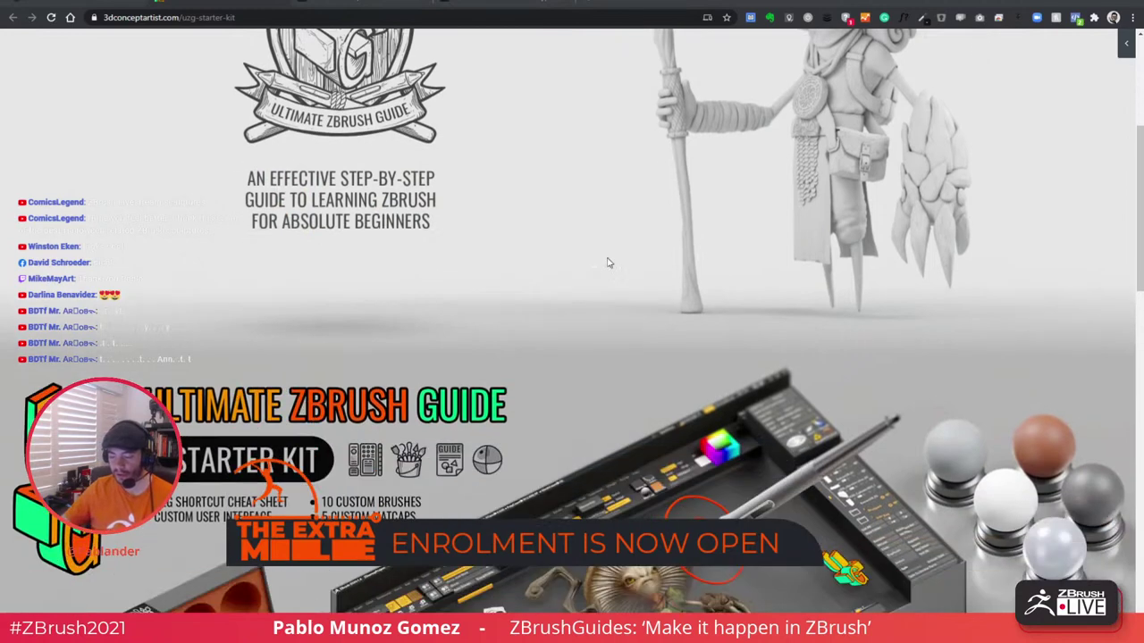
scroll(827, 264, "down", 1)
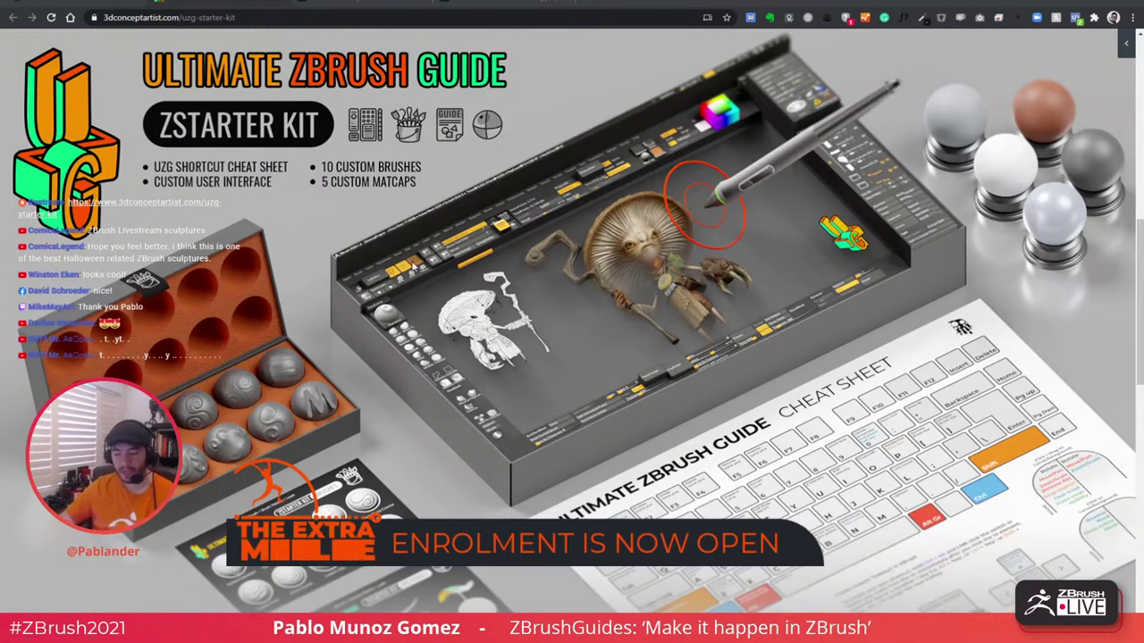
scroll(221, 297, "down", 1)
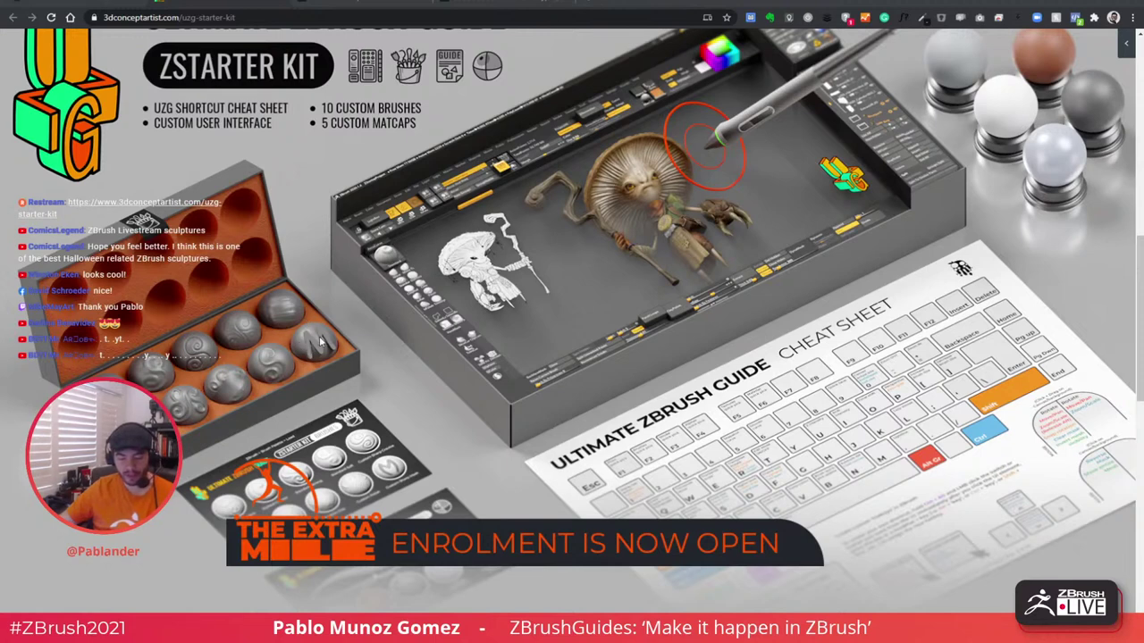
scroll(335, 353, "down", 1)
scroll(335, 353, "up", 1)
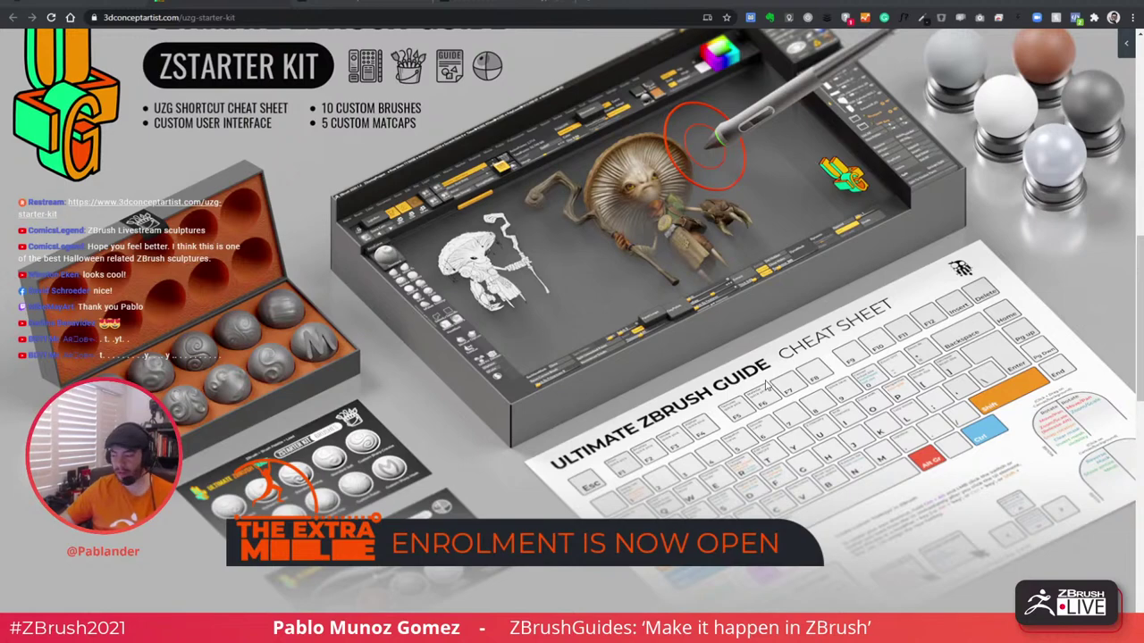
scroll(767, 382, "up", 1)
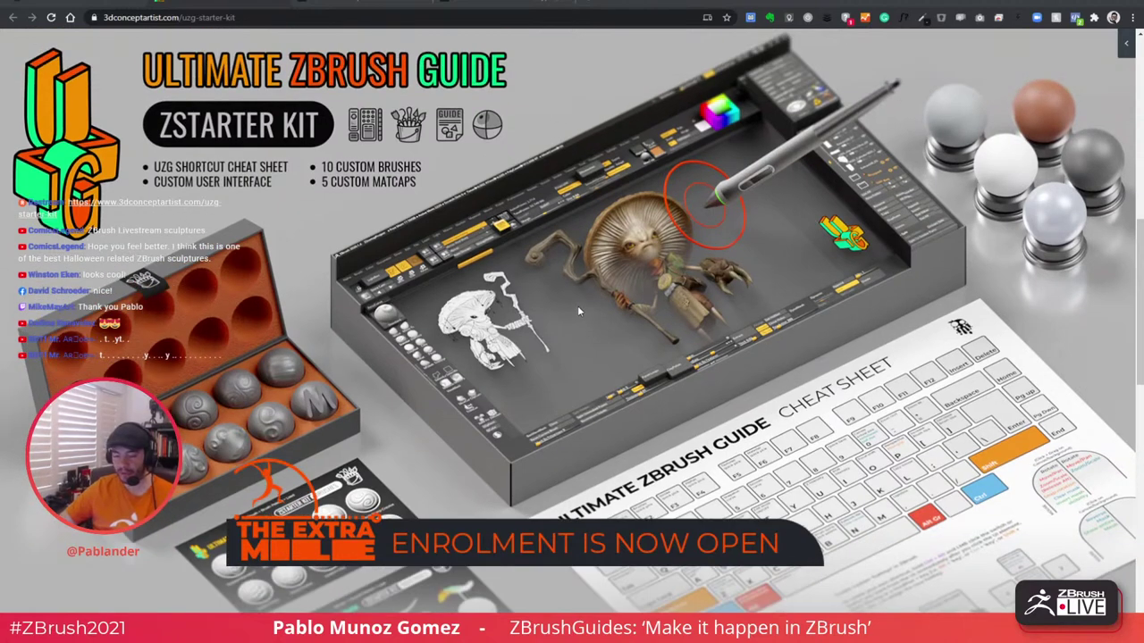
scroll(577, 305, "down", 8)
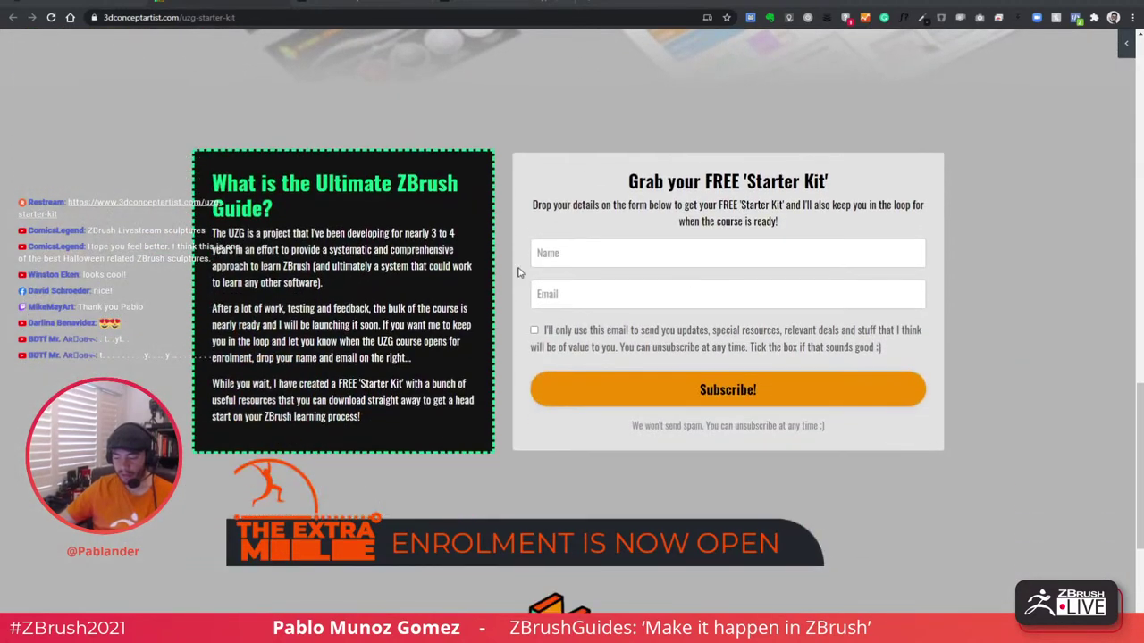
scroll(625, 349, "up", 5)
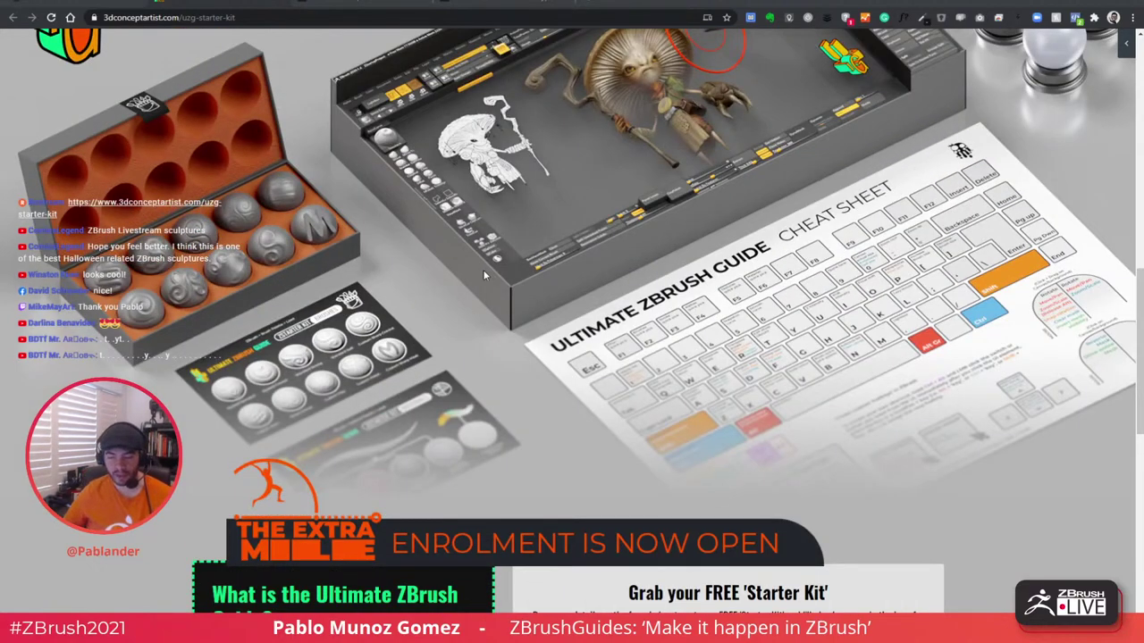
scroll(500, 331, "up", 3)
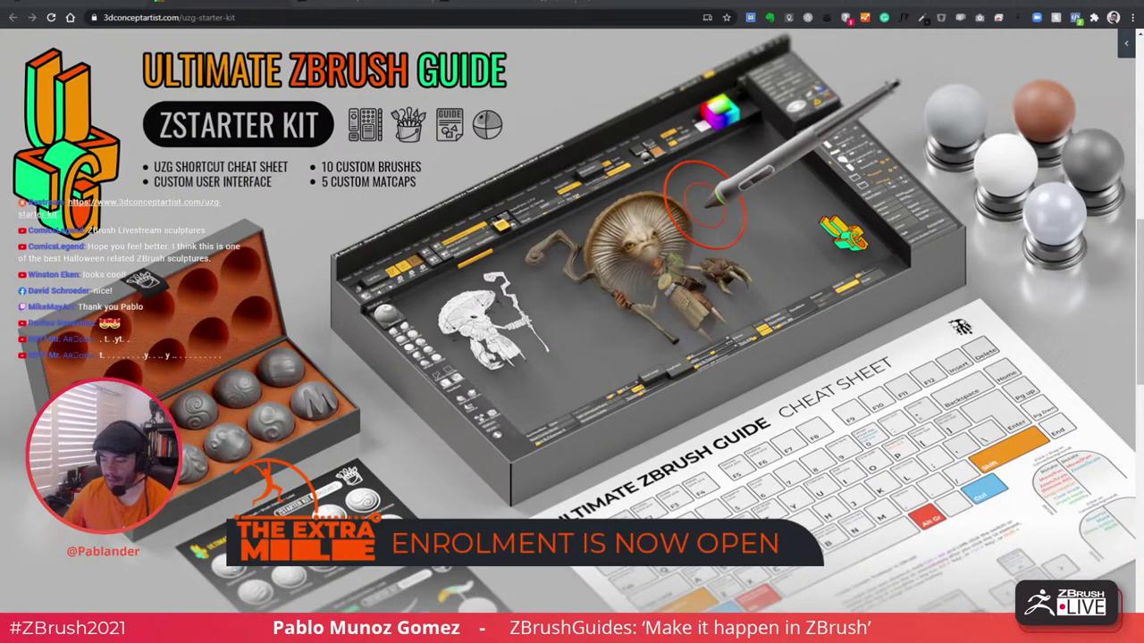
key("alt+Tab")
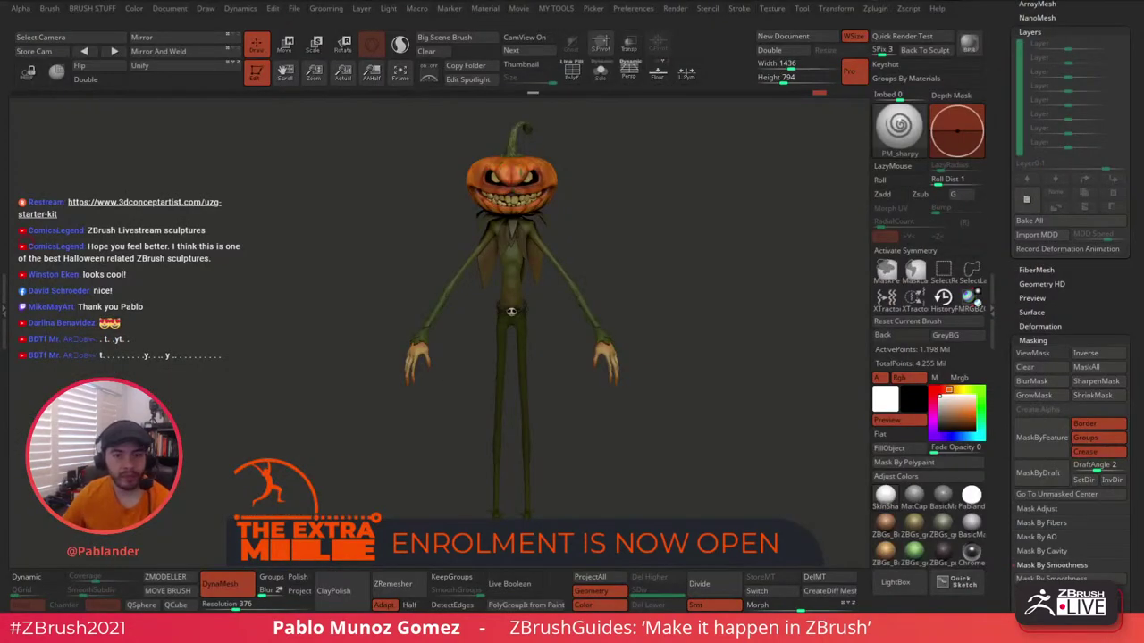